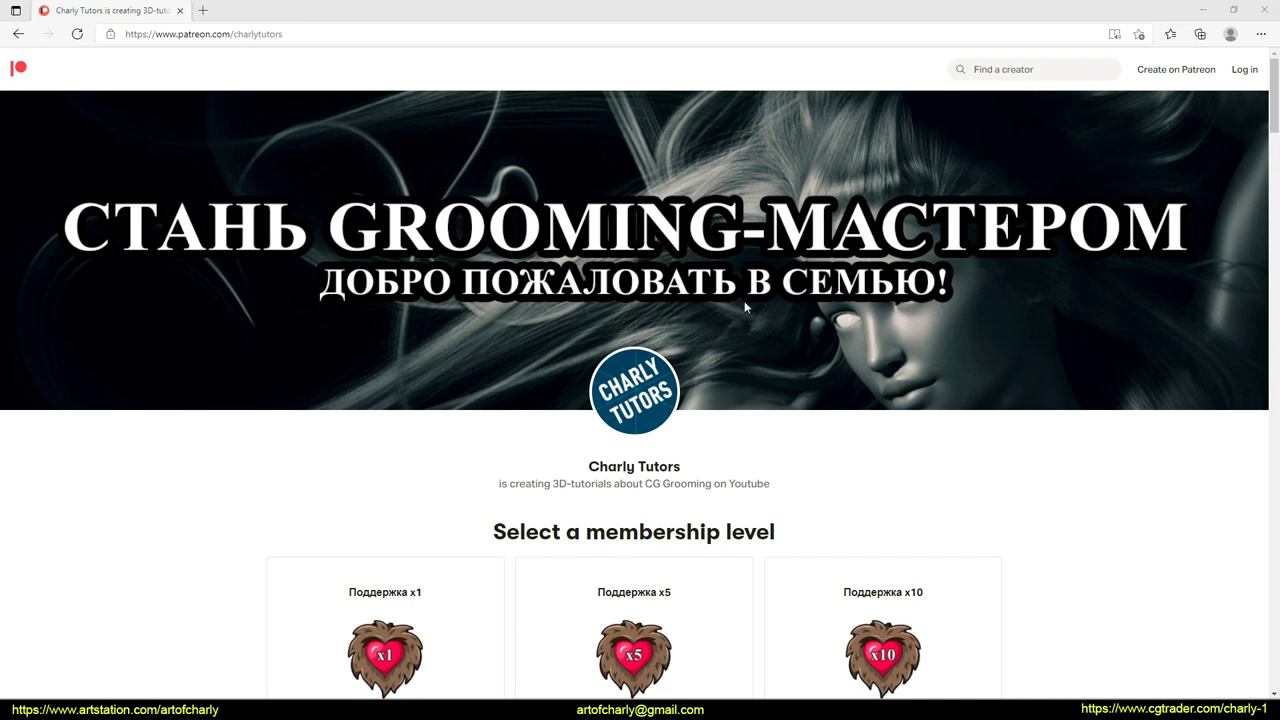
Step: Open the для_вопросов and видео_ответы Discord channels and scroll through the recent posts
scroll(745, 307, down, 5)
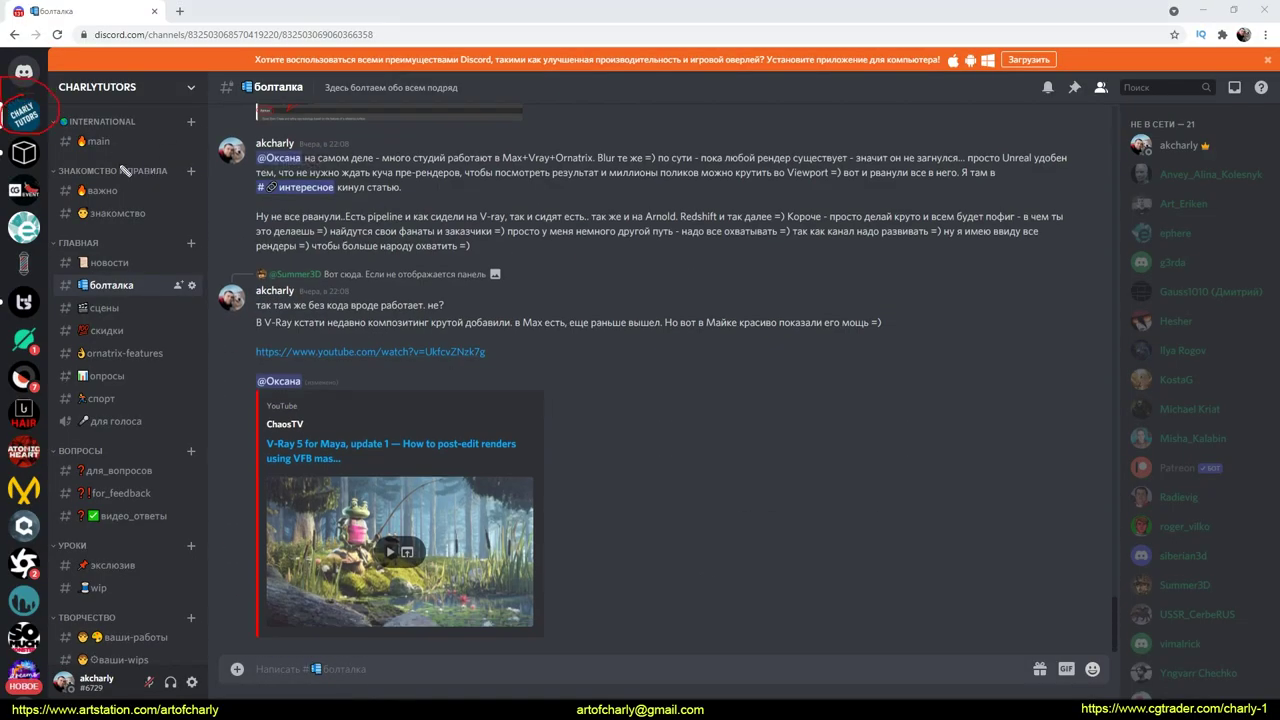
scroll(122, 170, down, 2)
click(119, 290)
click(133, 335)
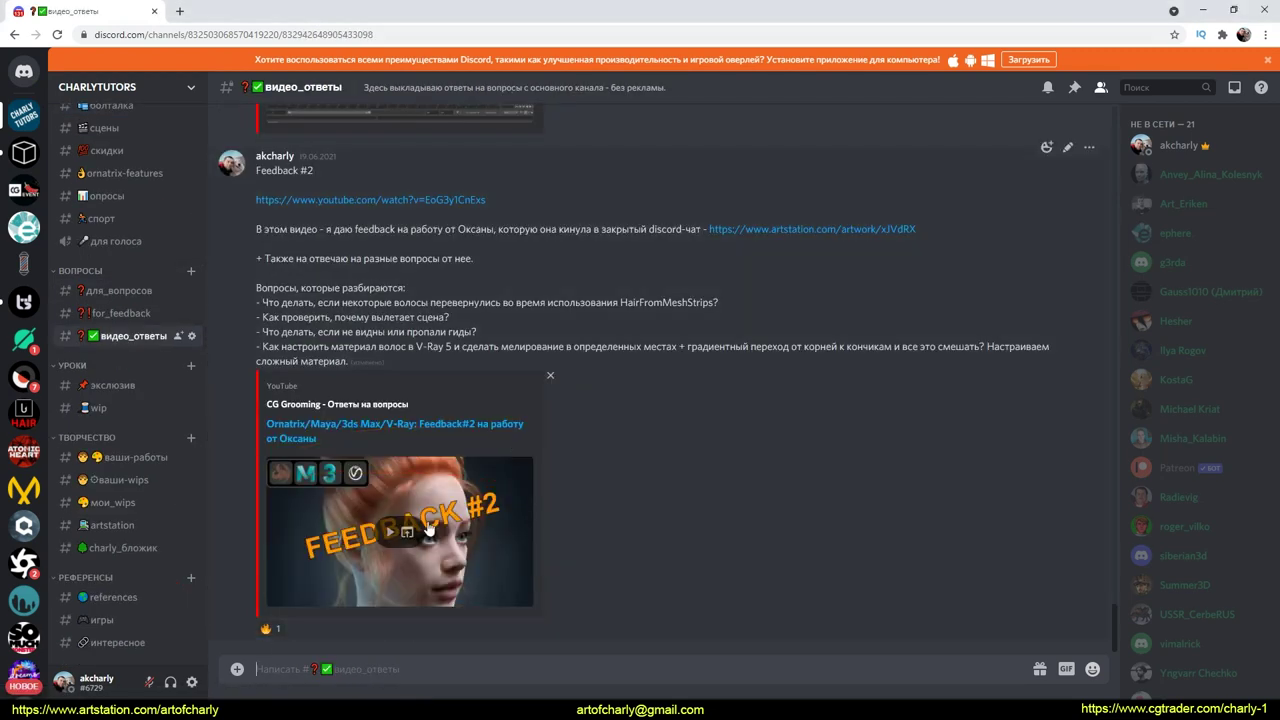
scroll(428, 528, up, 5)
scroll(428, 524, up, 5)
scroll(428, 520, up, 5)
scroll(445, 530, up, 2)
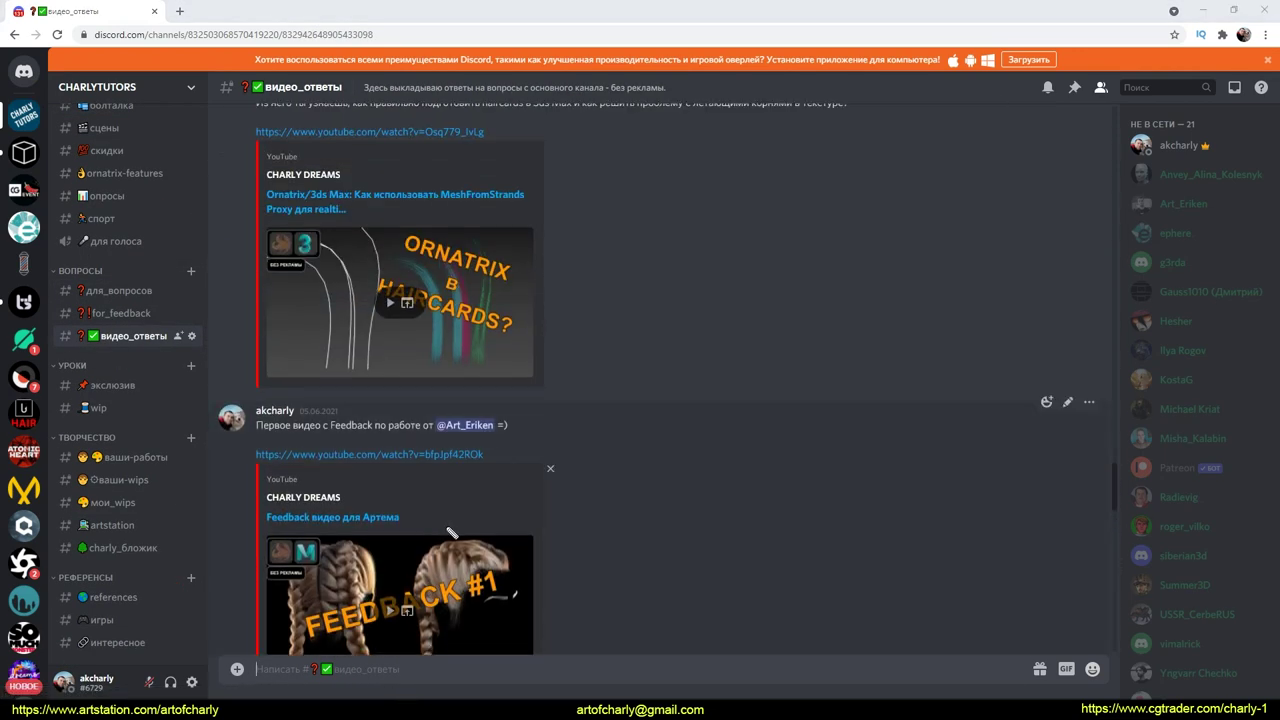
scroll(650, 520, down, 3)
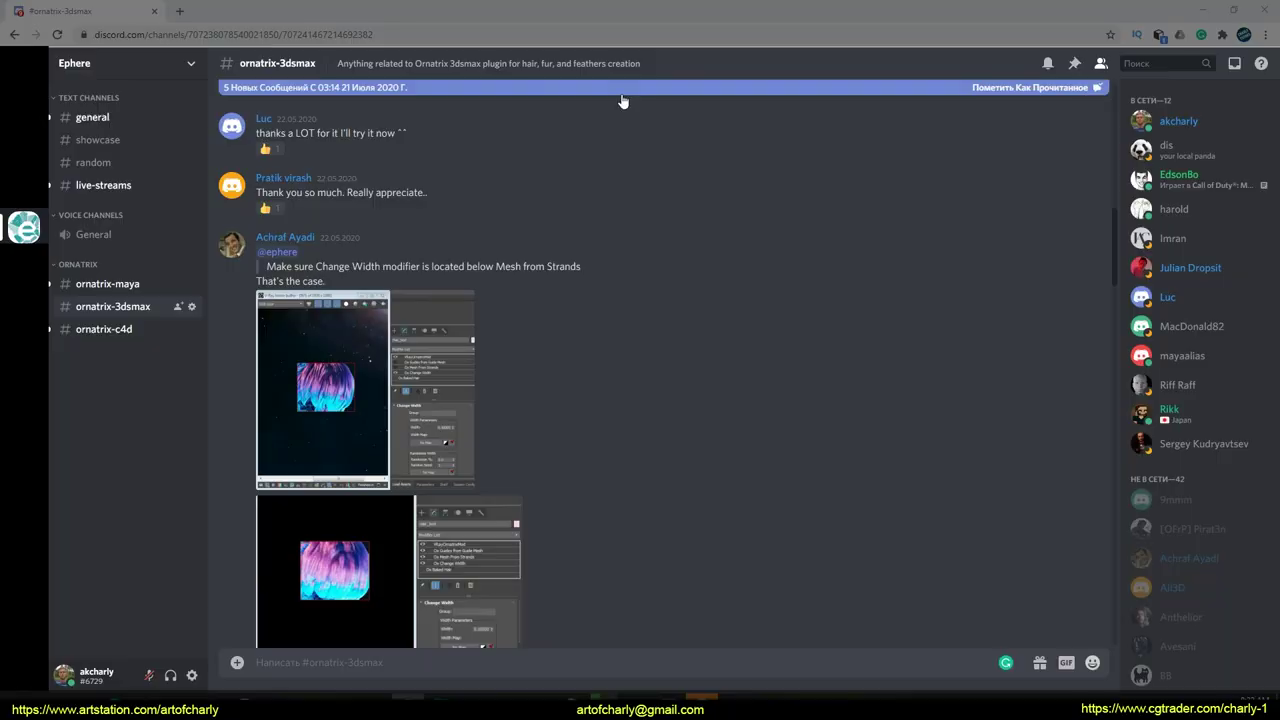
Step: Scroll up and down through the видео_ответы feedback video posts
scroll(557, 262, up, 5)
scroll(555, 261, up, 5)
scroll(558, 244, down, 5)
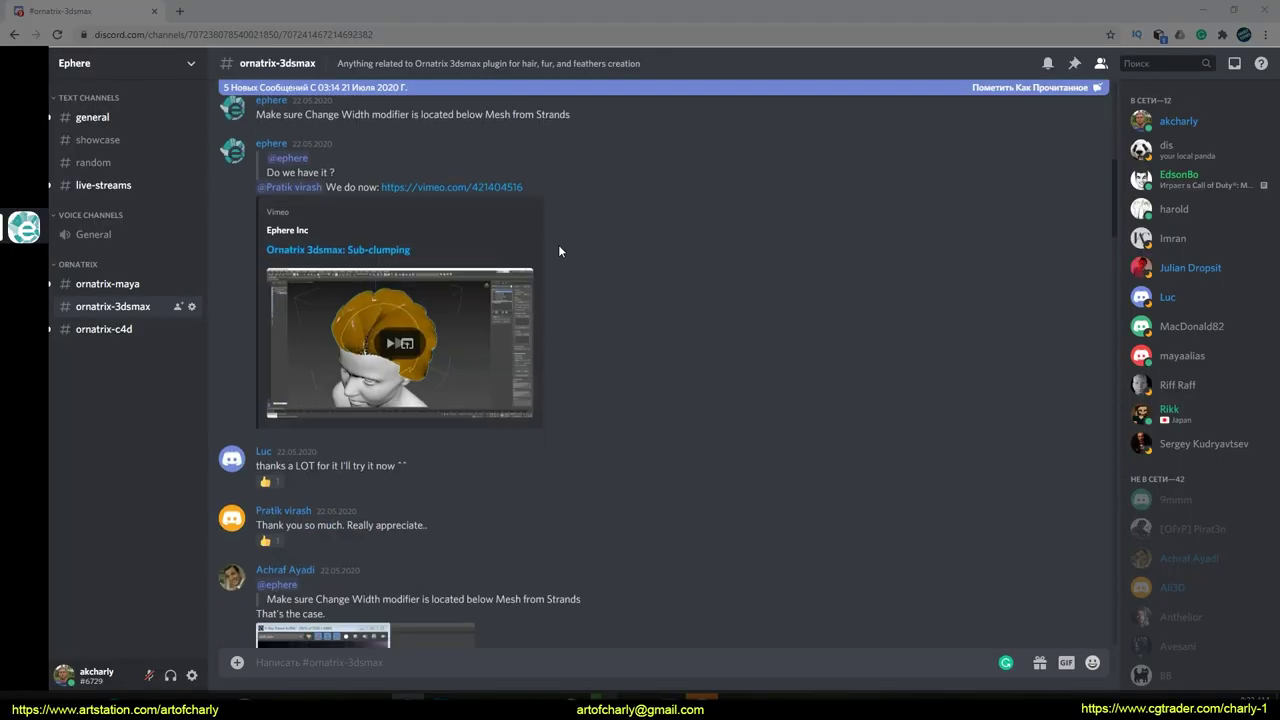
scroll(540, 247, down, 8)
scroll(514, 251, down, 4)
scroll(514, 250, down, 4)
scroll(514, 248, down, 4)
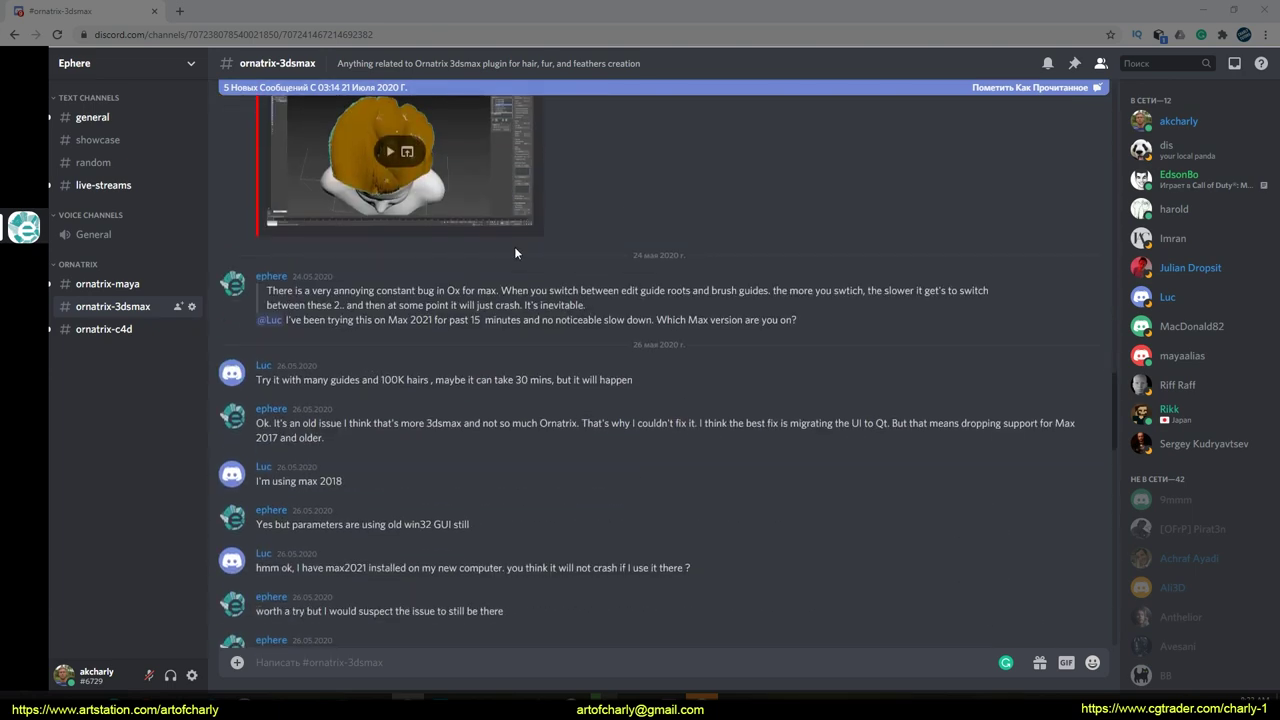
scroll(518, 265, down, 4)
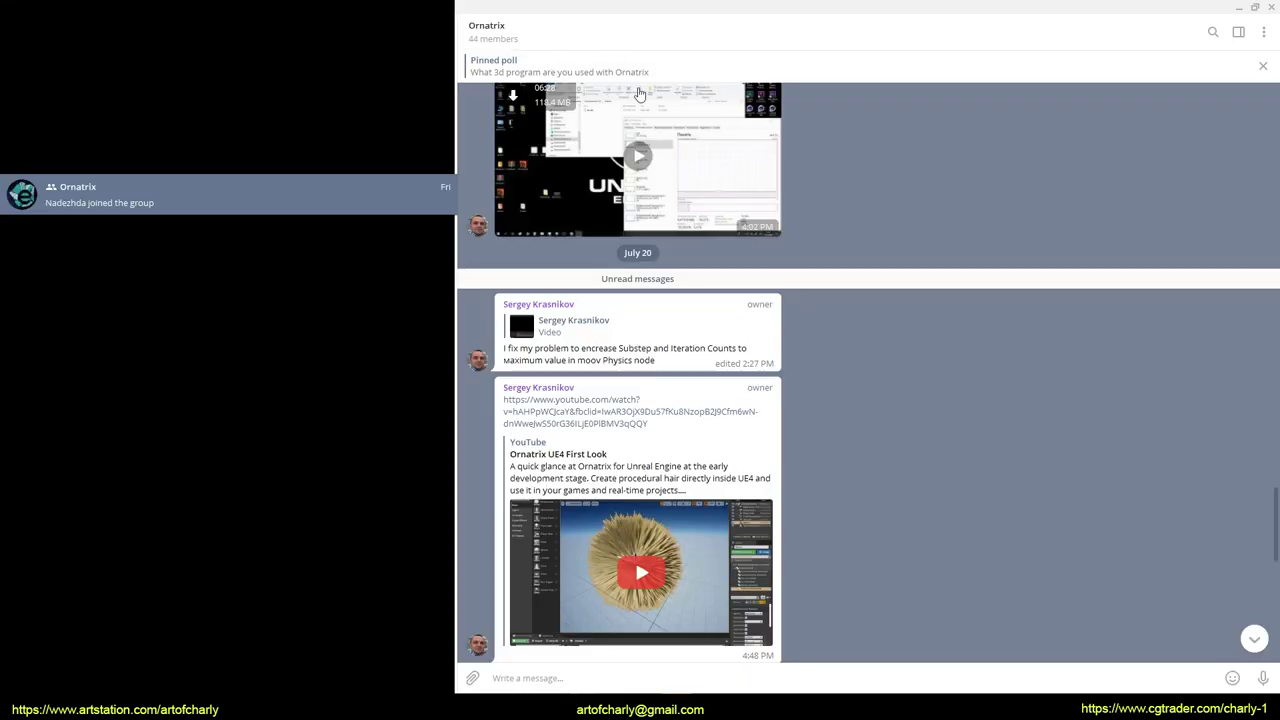
Step: Scroll the Ornatrix Telegram group chat down to the newest messages and slightly back up
scroll(826, 203, down, 1)
scroll(874, 237, down, 2)
scroll(871, 234, down, 4)
scroll(871, 244, down, 1)
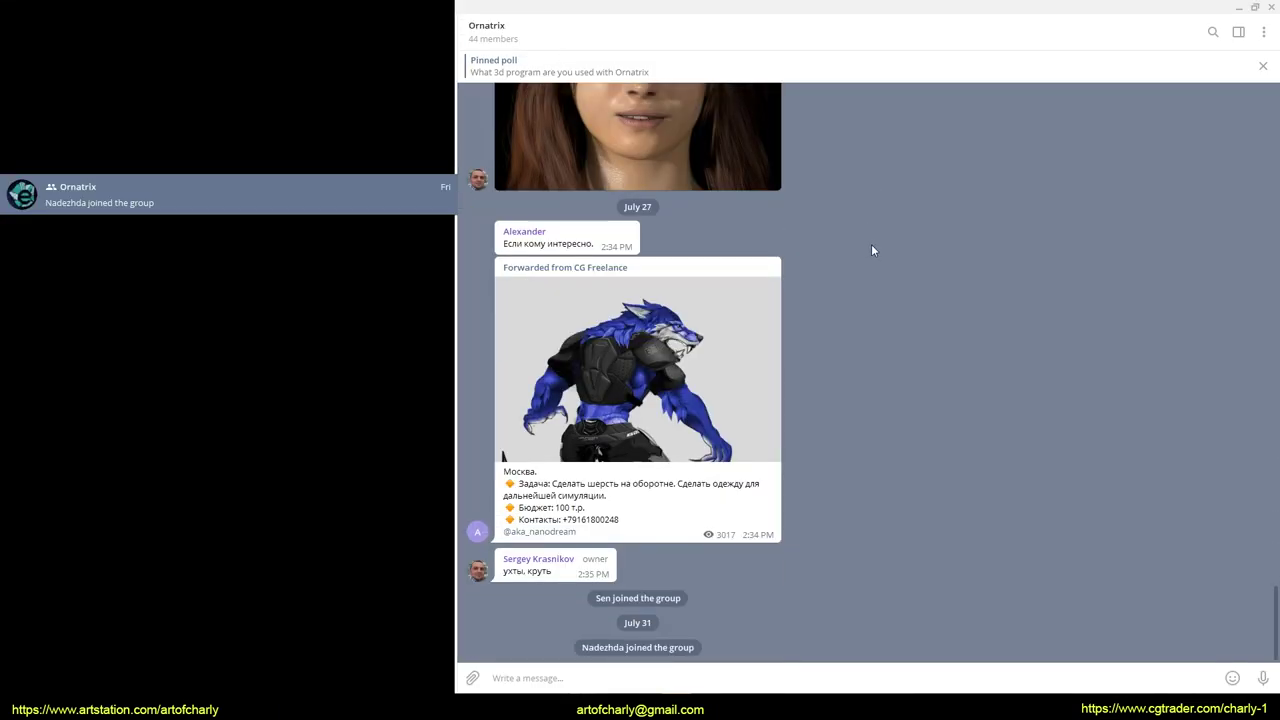
scroll(871, 244, up, 3)
scroll(837, 294, up, 3)
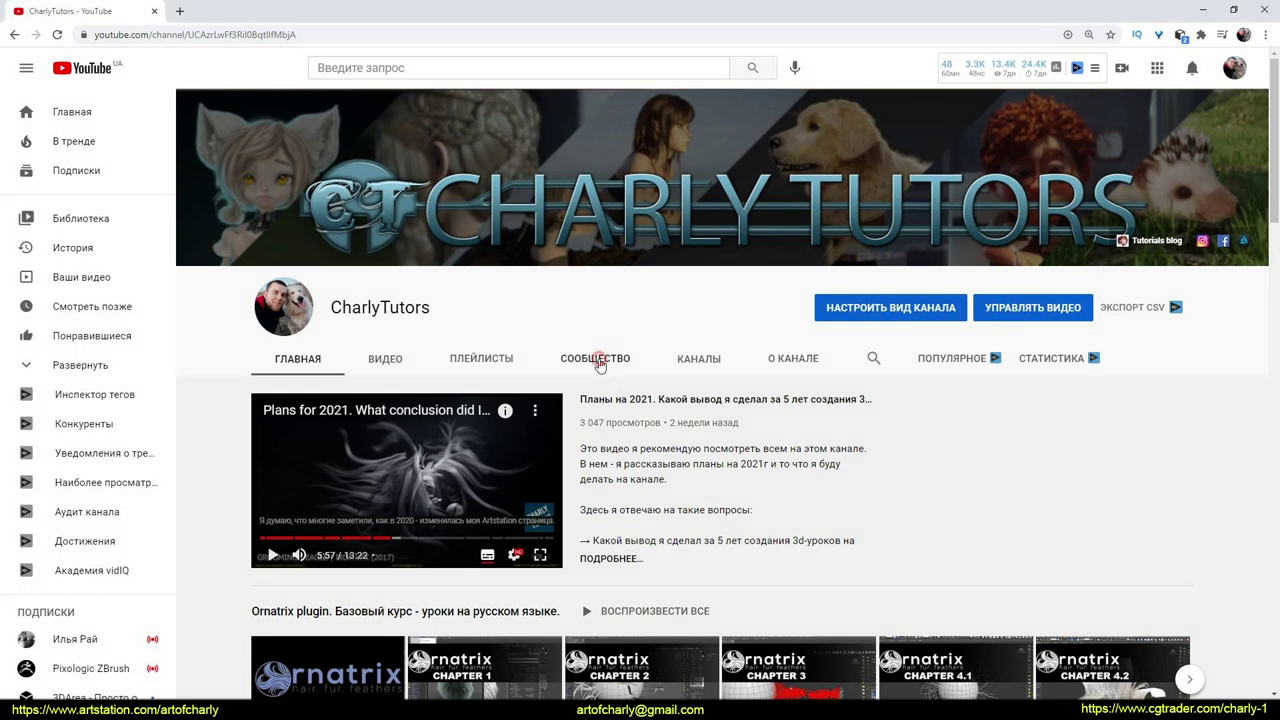
Step: Scroll down through the CharlyTutors Community posts announcing new Ornatrix video answers
scroll(779, 489, down, 2)
scroll(779, 489, down, 2)
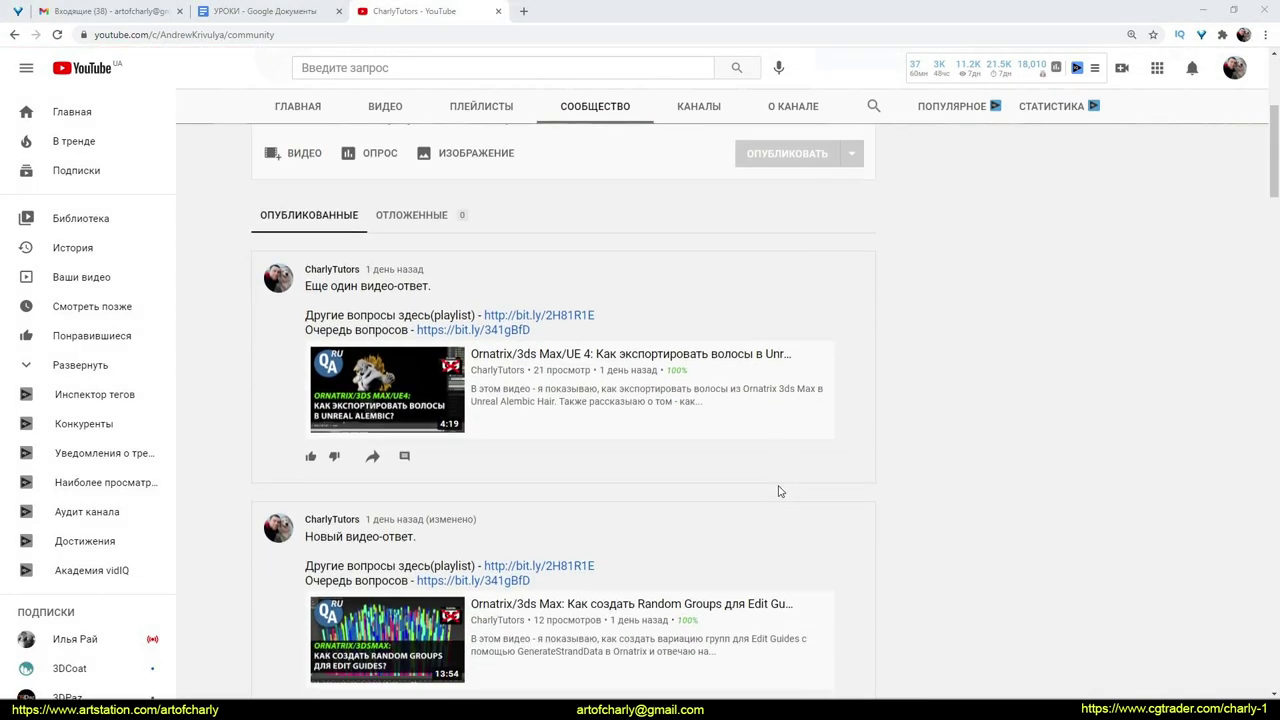
scroll(779, 489, down, 2)
scroll(780, 491, down, 3)
scroll(780, 491, down, 3)
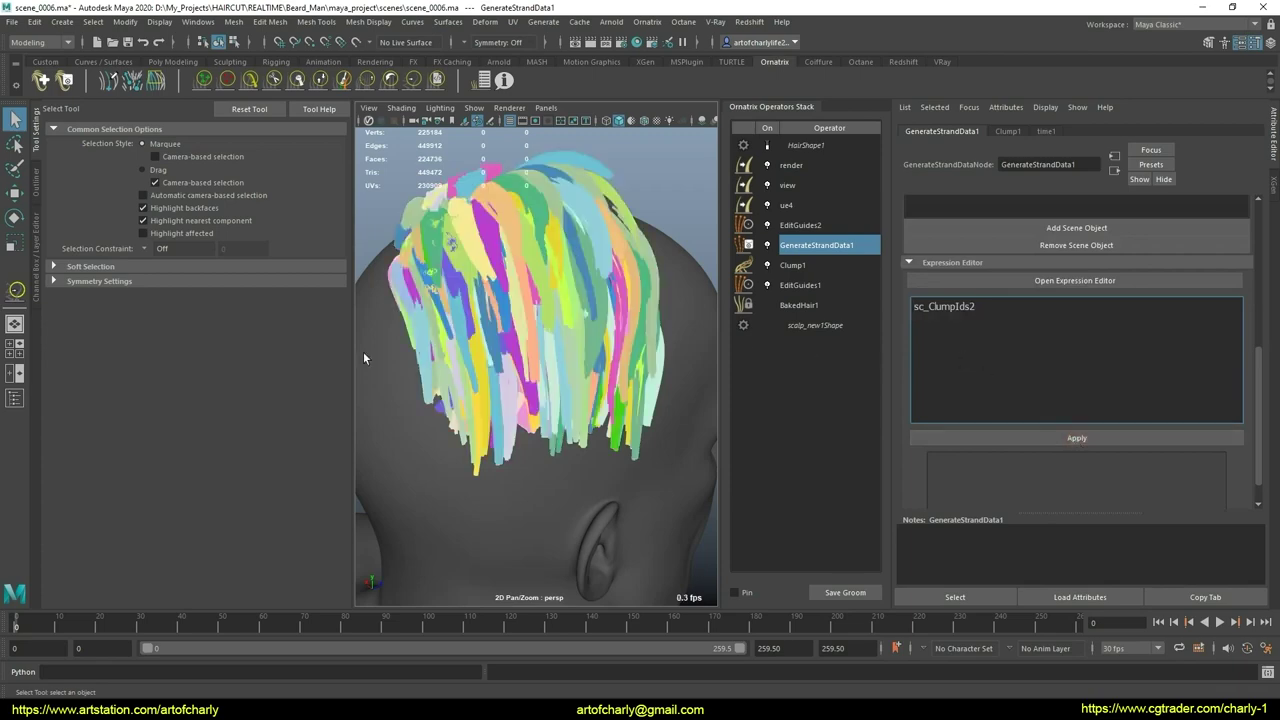
Step: Orbit around the head and inspect the EditGuides2 guides, then clear the operator selection
mouse_move(525, 300)
alt+mouse_down()
mouse_move(625, 329)
mouse_move(491, 303)
alt+mouse_up()
alt+right_drag(491, 303, 505, 280)
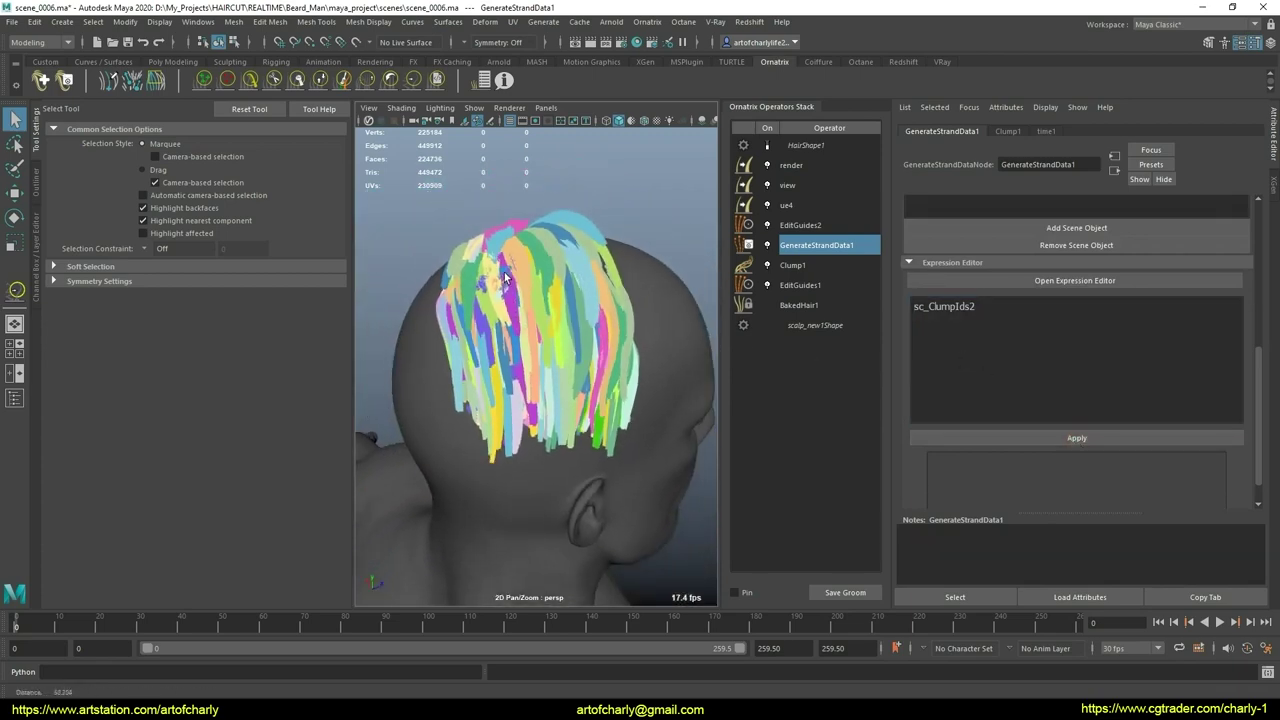
alt+drag(505, 280, 640, 360)
alt+right_drag(640, 360, 673, 388)
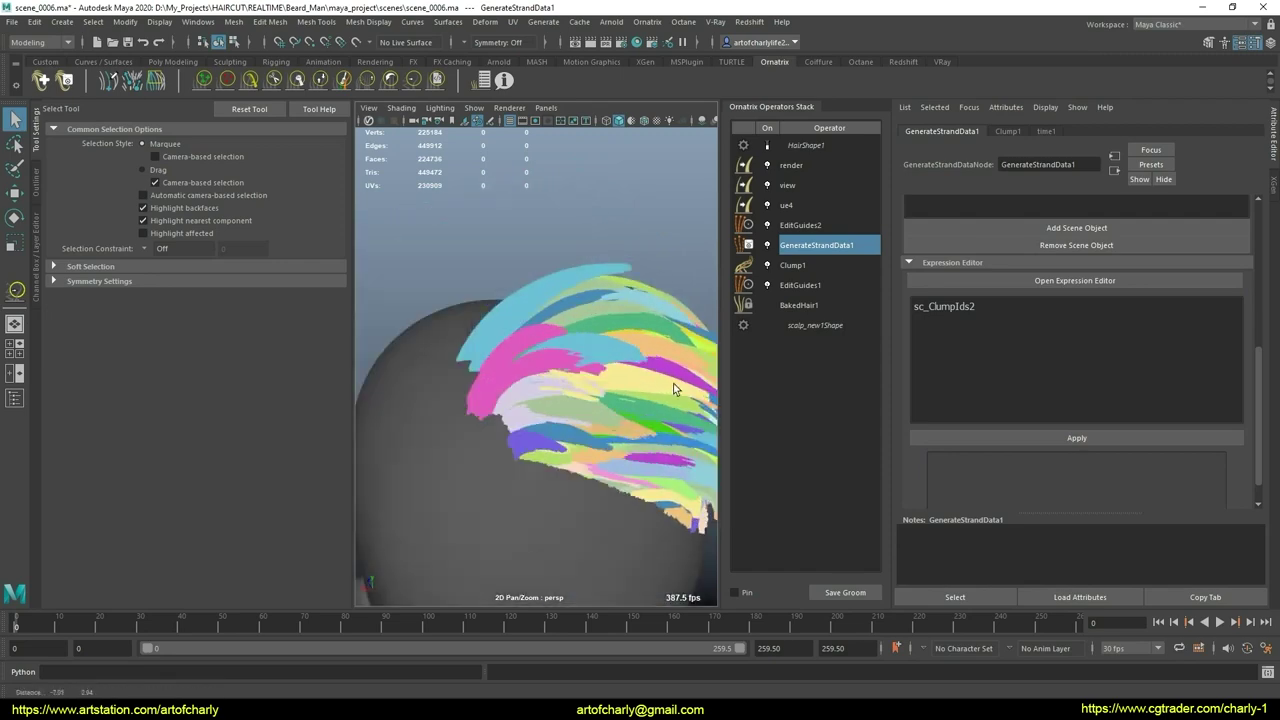
mouse_move(673, 383)
alt+mouse_down()
mouse_move(620, 417)
mouse_move(563, 423)
mouse_move(610, 404)
mouse_move(615, 350)
mouse_move(510, 387)
alt+mouse_up()
click(822, 226)
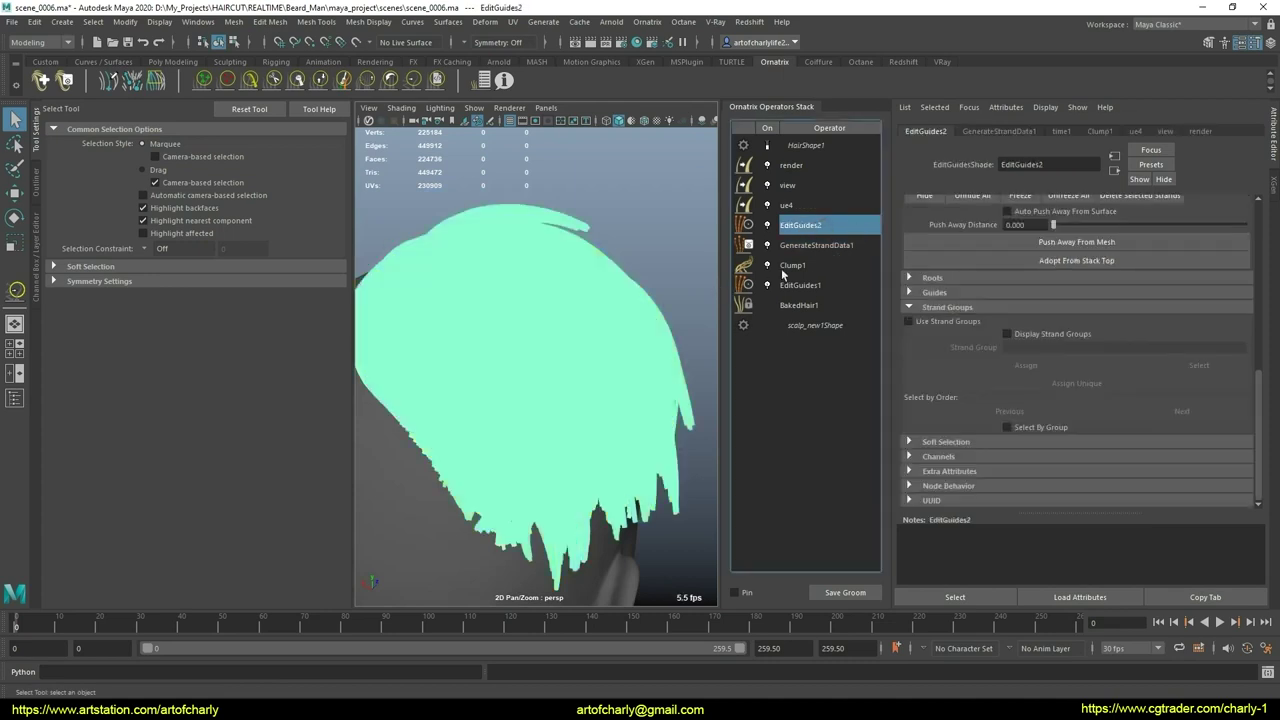
scroll(962, 305, up, 3)
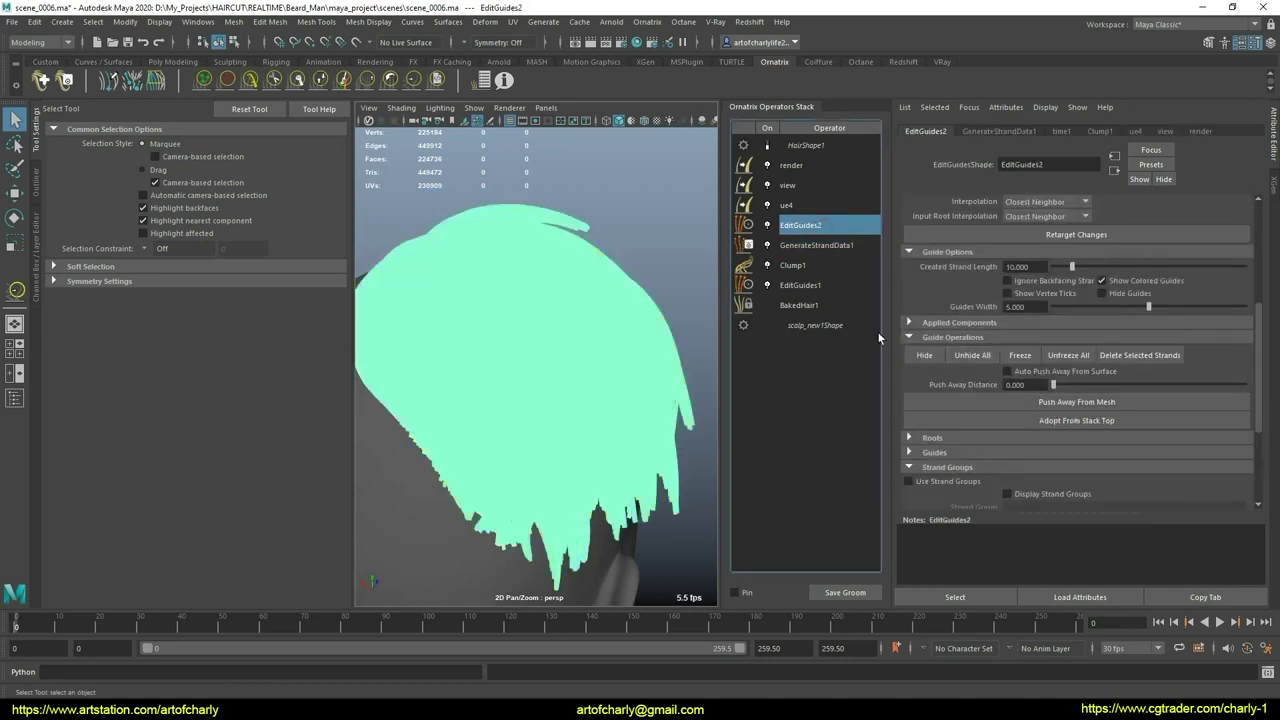
click(705, 362)
Step: View the hair coloured by strand group via GenerateStrandData1, orbiting around the head
mouse_move(603, 357)
alt+mouse_down()
mouse_move(586, 323)
mouse_move(674, 323)
mouse_move(551, 357)
alt+mouse_up()
alt+right_drag(551, 357, 620, 380)
click(829, 249)
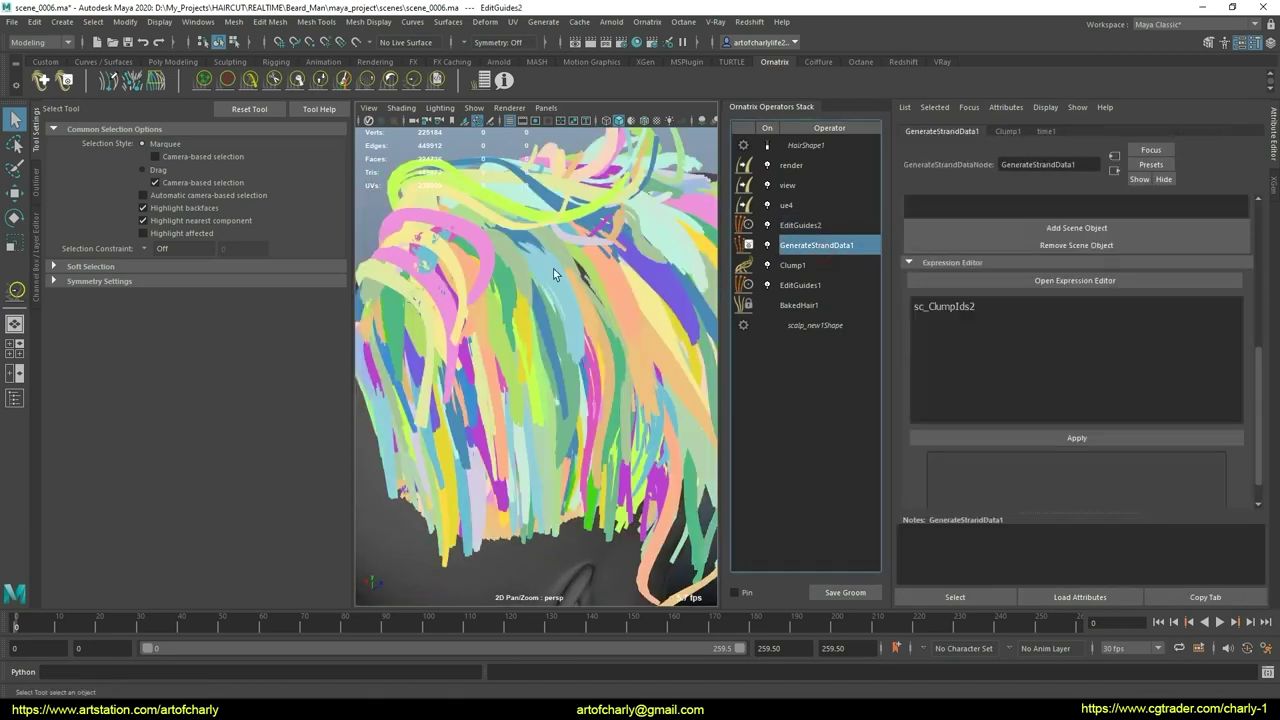
alt+drag(553, 268, 589, 302)
alt+right_drag(589, 302, 540, 300)
alt+drag(540, 300, 620, 305)
alt+right_drag(620, 305, 713, 314)
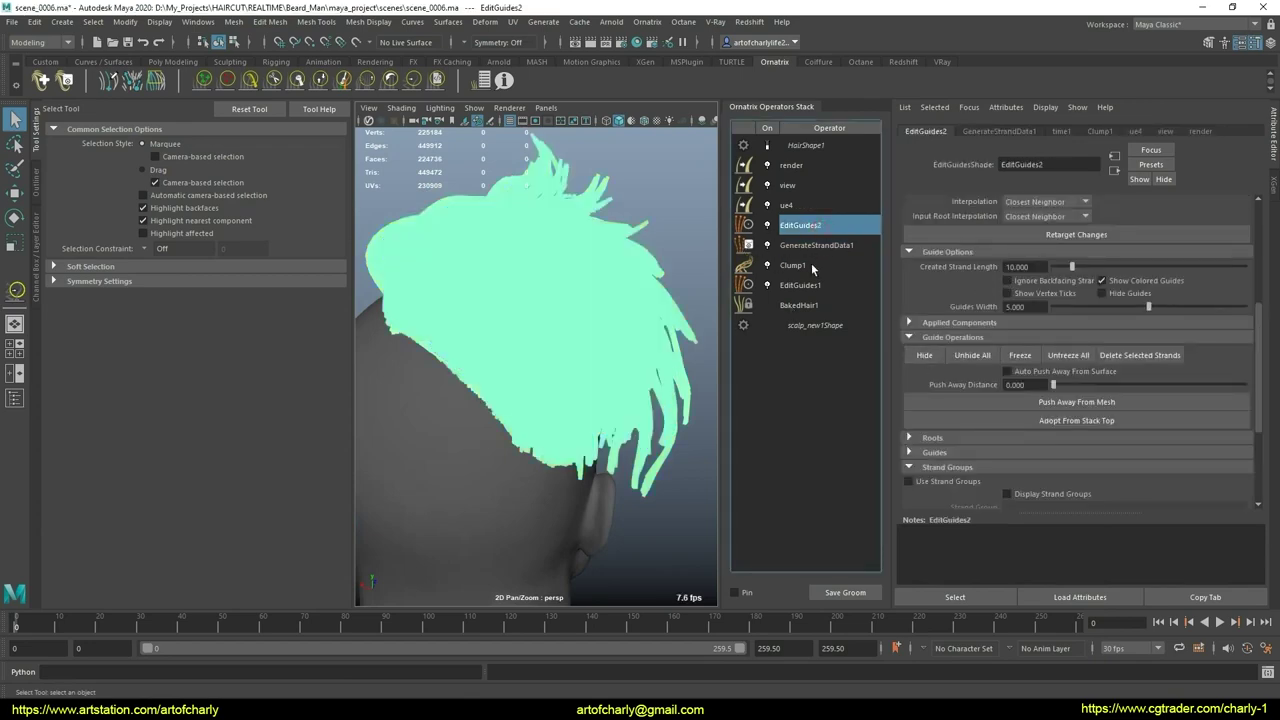
alt+drag(560, 350, 620, 350)
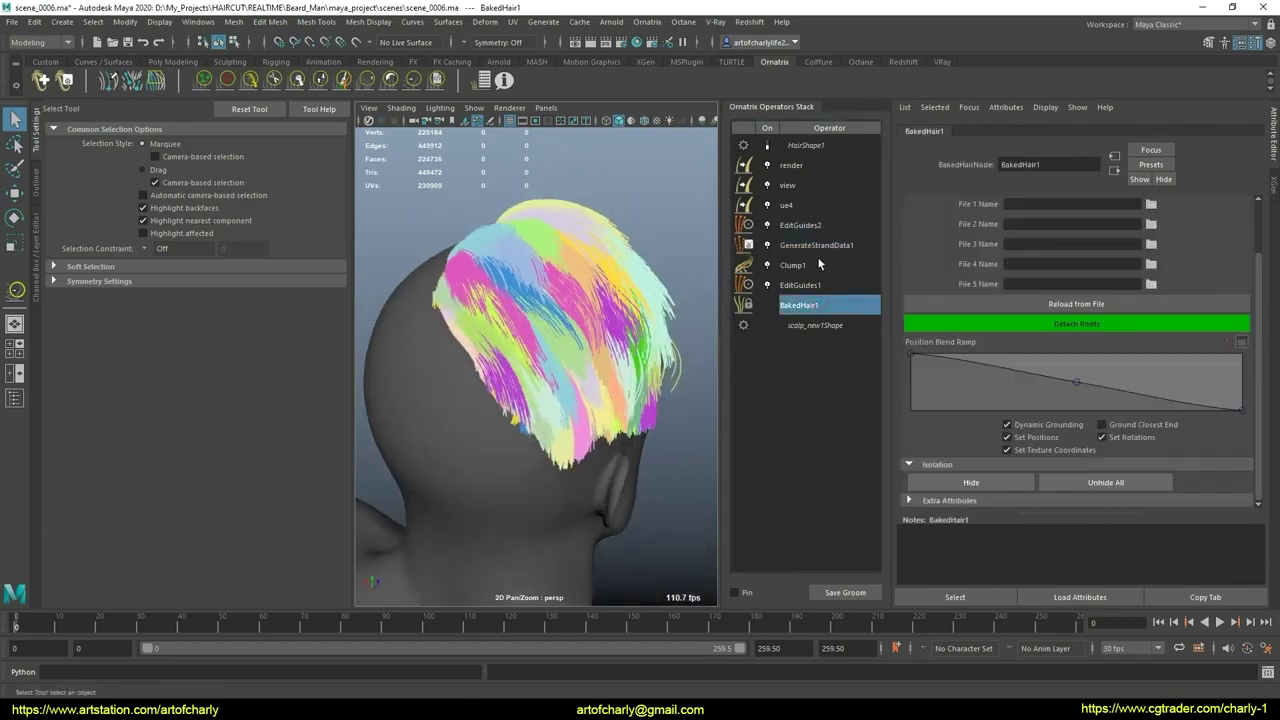
Step: Check BakedHair1's settings and turn on HairShape1 to show the rendered blond hair
click(800, 225)
alt+drag(597, 300, 612, 295)
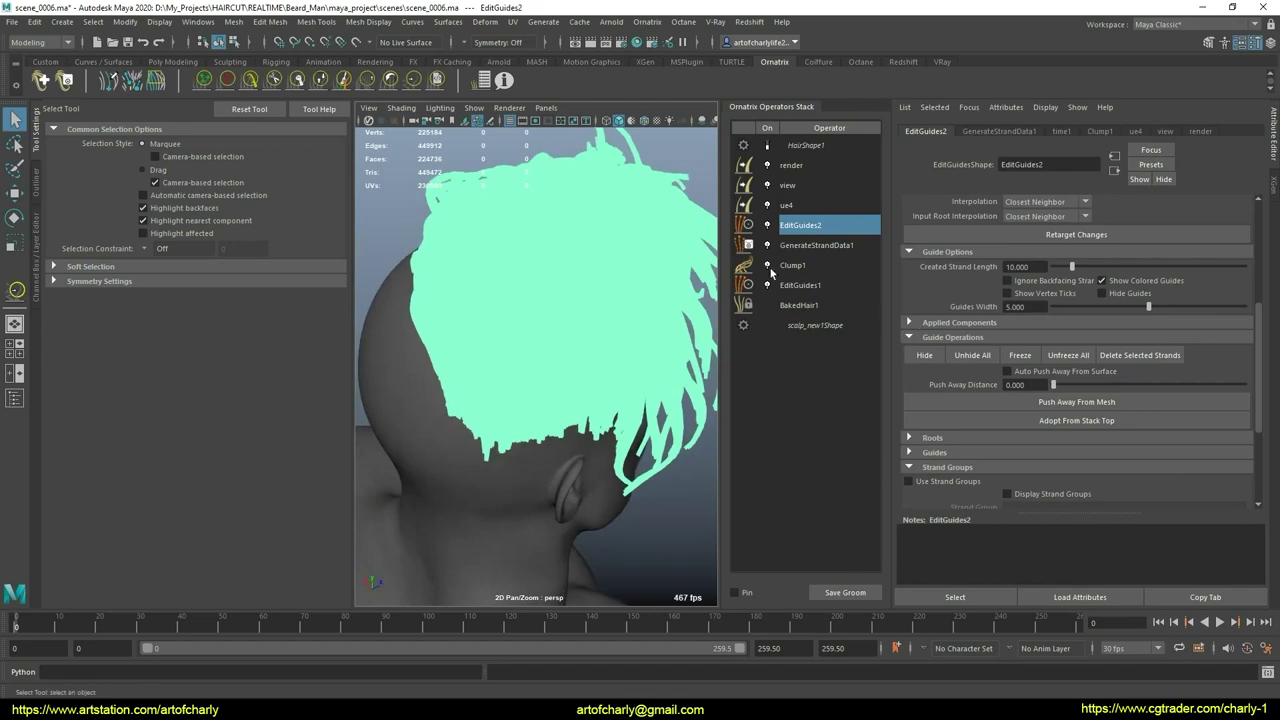
click(767, 146)
alt+drag(624, 281, 616, 262)
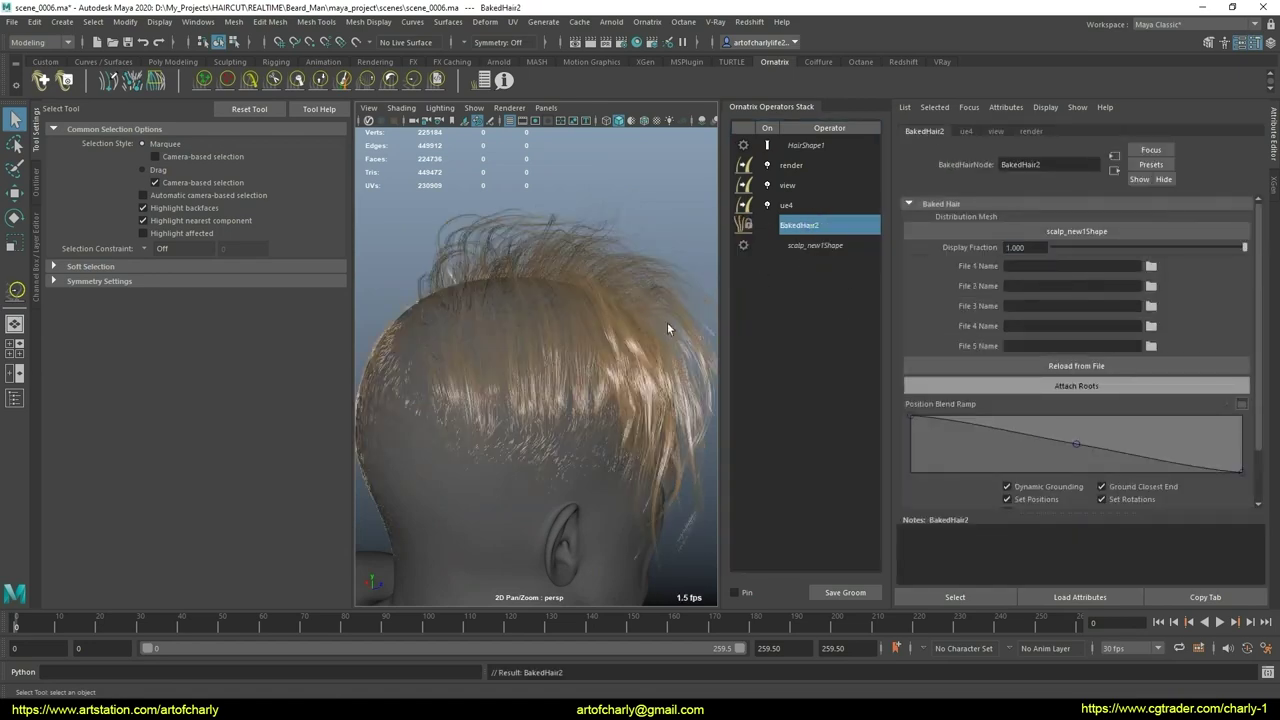
Step: Orbit and zoom around the baked blond undercut, then bring up the Ornatrix operators menu
alt+right_drag(667, 322, 527, 349)
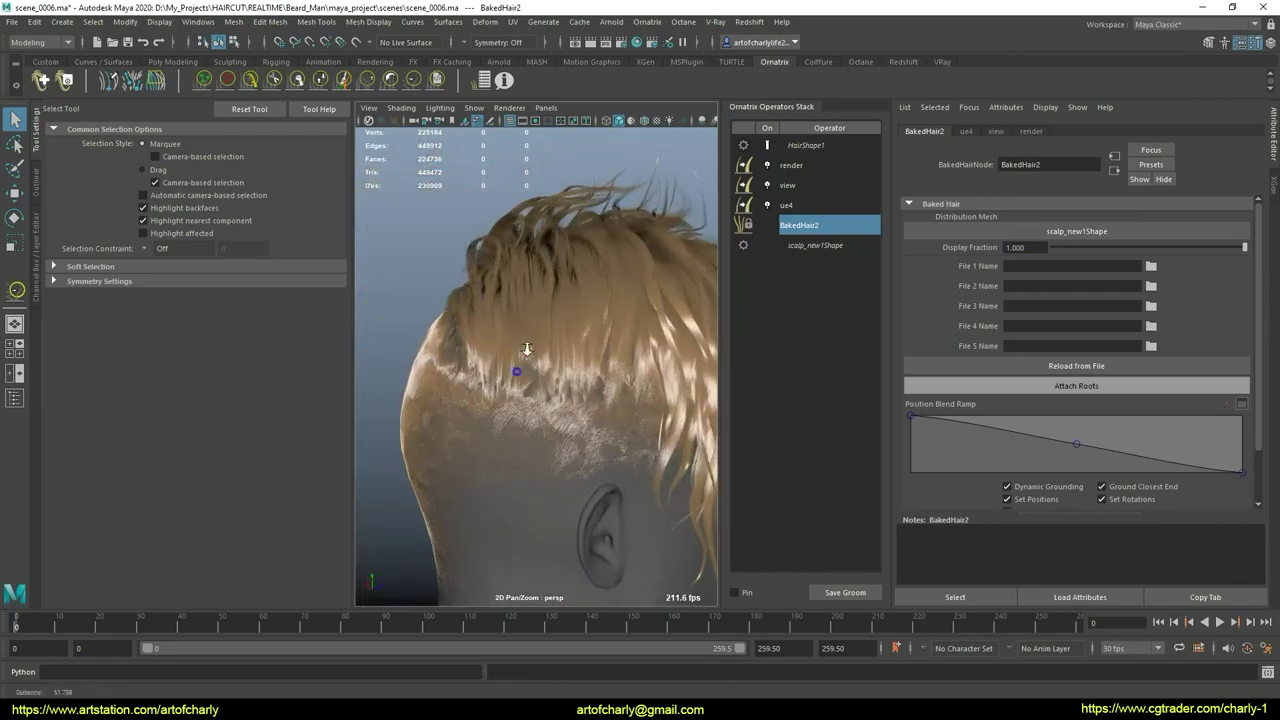
mouse_move(527, 349)
alt+mouse_down()
mouse_move(534, 391)
mouse_move(540, 333)
mouse_move(671, 351)
mouse_move(623, 423)
mouse_move(588, 380)
mouse_move(593, 411)
mouse_move(563, 457)
alt+mouse_up()
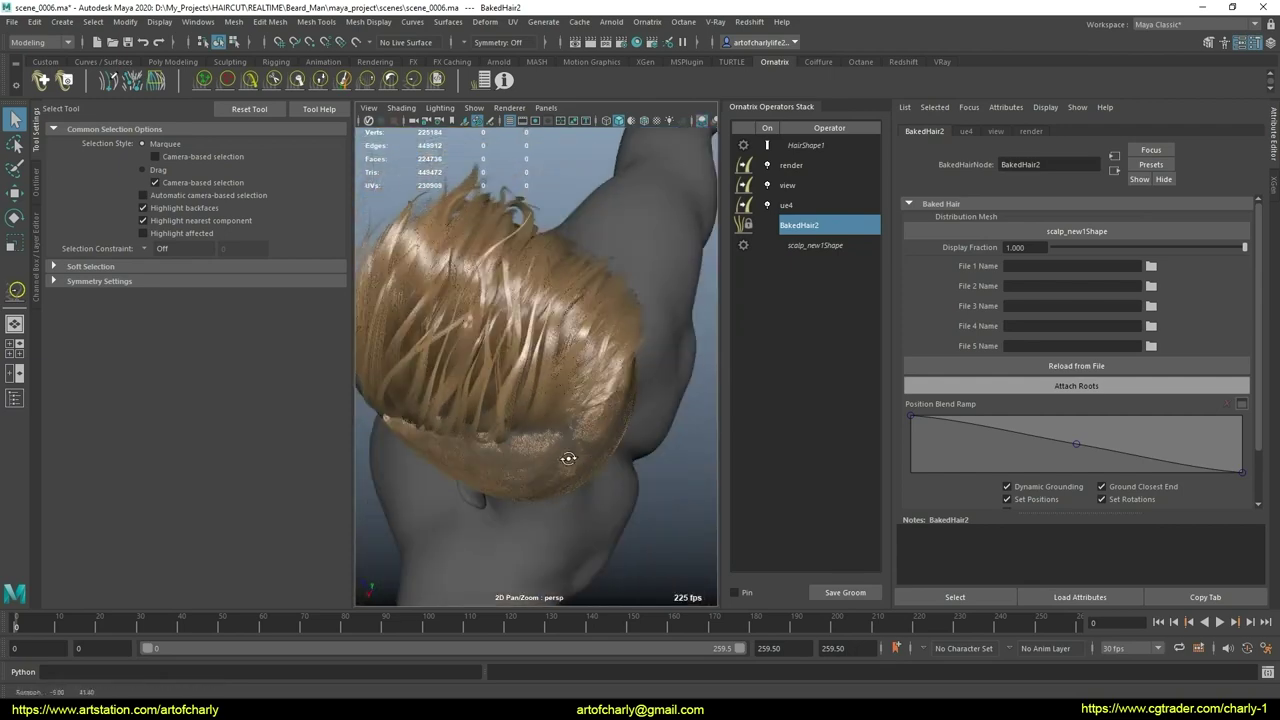
alt+middle_drag(563, 457, 565, 403)
mouse_move(565, 403)
alt+mouse_down()
mouse_move(494, 371)
mouse_move(520, 343)
mouse_move(560, 371)
mouse_move(555, 417)
mouse_move(523, 366)
mouse_move(500, 400)
mouse_move(503, 423)
alt+mouse_up()
scroll(577, 337, down, 3)
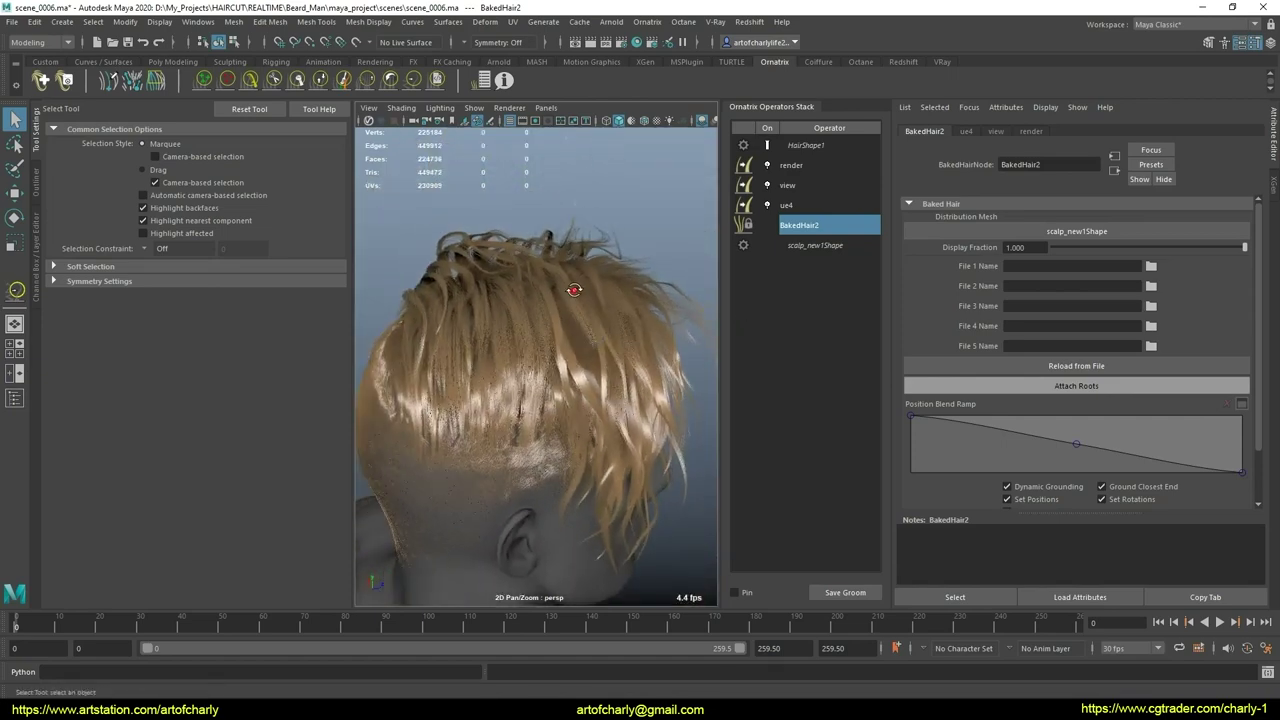
alt+drag(586, 286, 607, 271)
scroll(600, 343, up, 4)
mouse_move(600, 343)
alt+mouse_down()
mouse_move(670, 256)
mouse_move(531, 246)
mouse_move(560, 252)
alt+mouse_up()
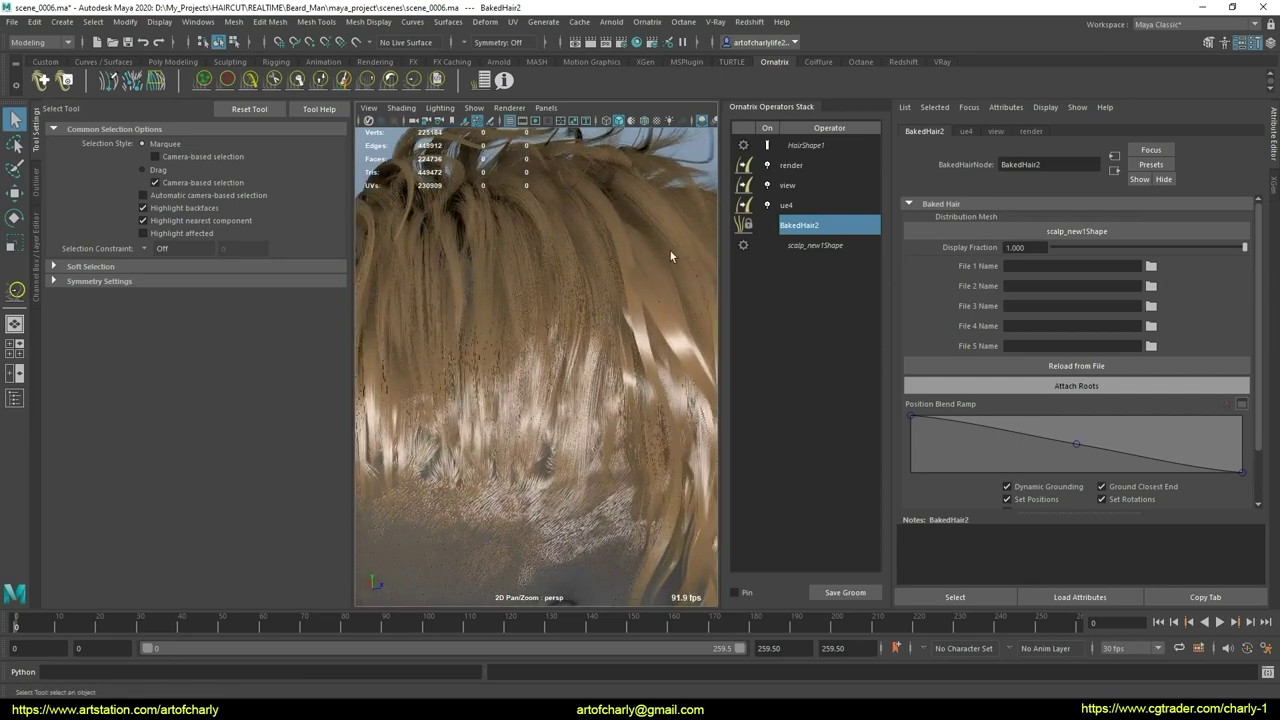
scroll(670, 256, down, 2)
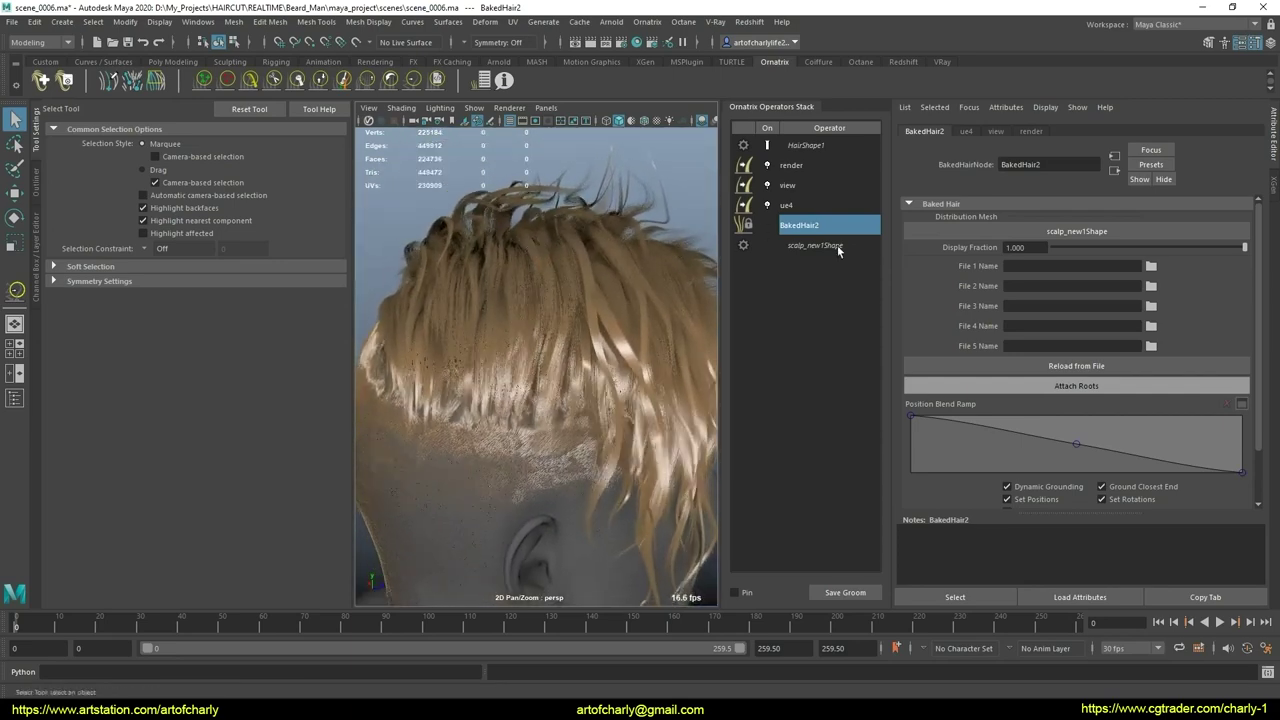
click(647, 22)
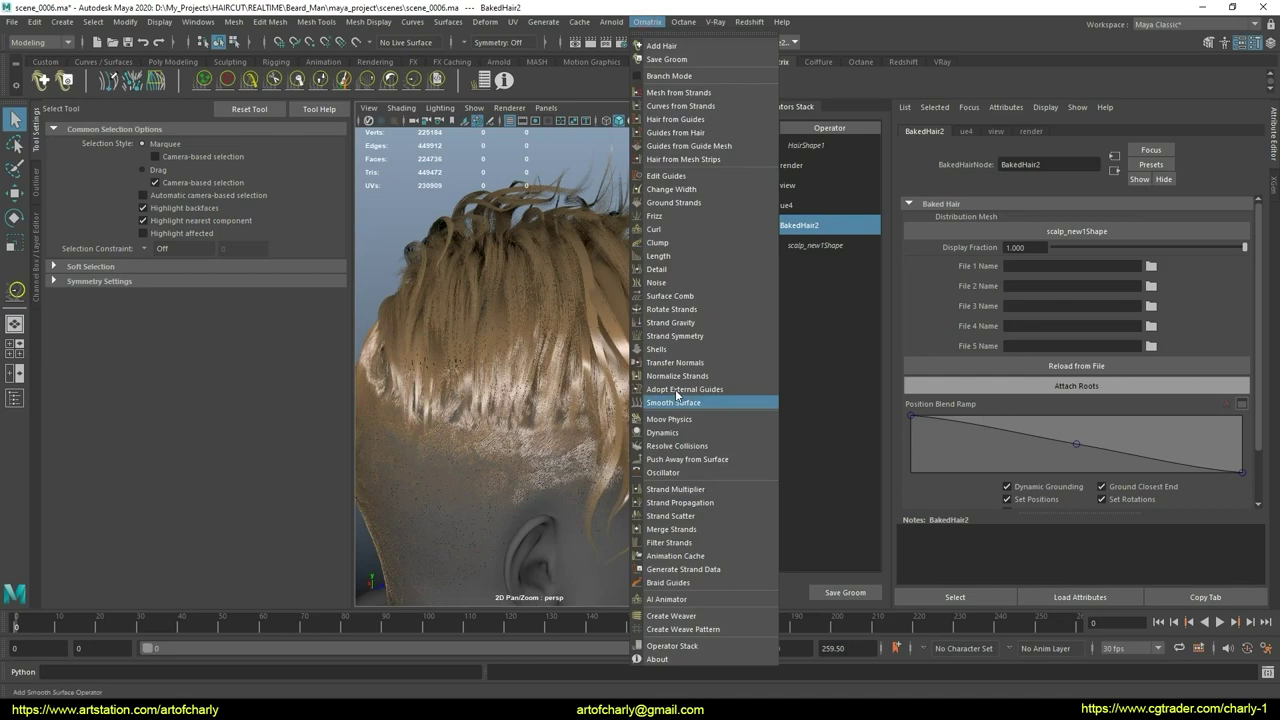
Step: Add a trial Curl operator, compare it on the hair, then delete Curl1 from the stack
click(690, 229)
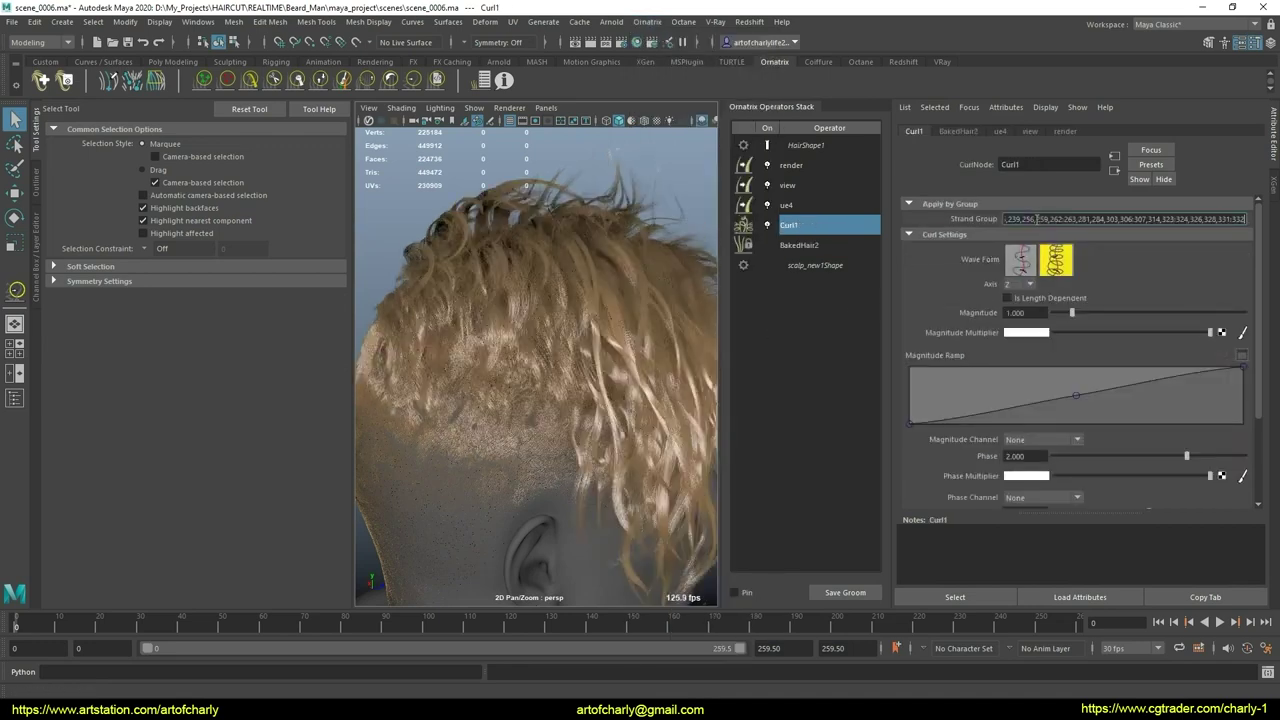
key(Return)
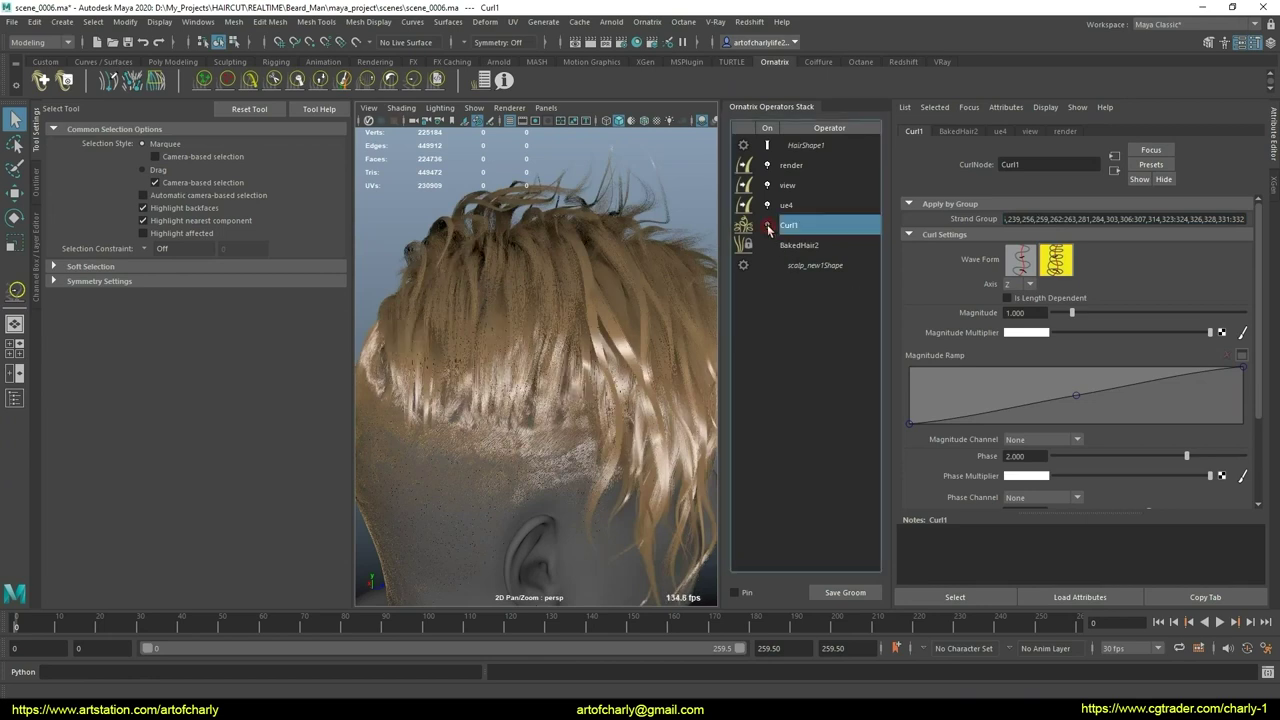
click(768, 227)
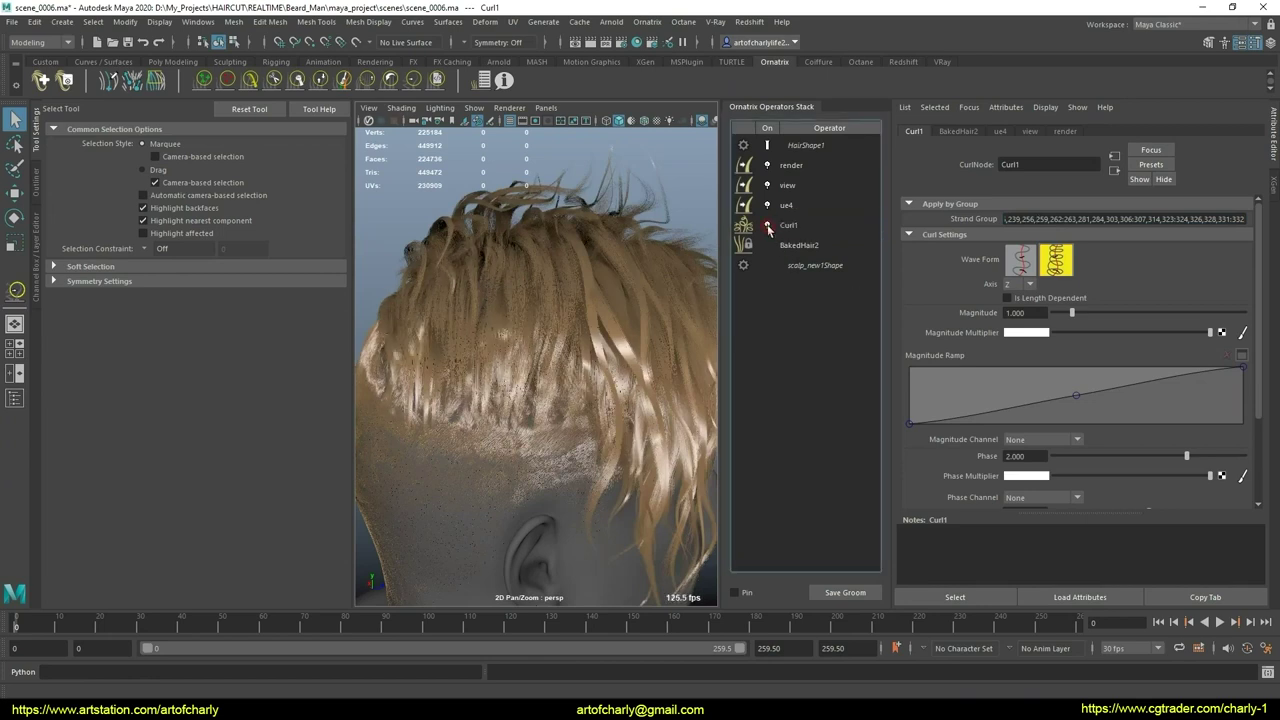
drag(650, 316, 691, 314)
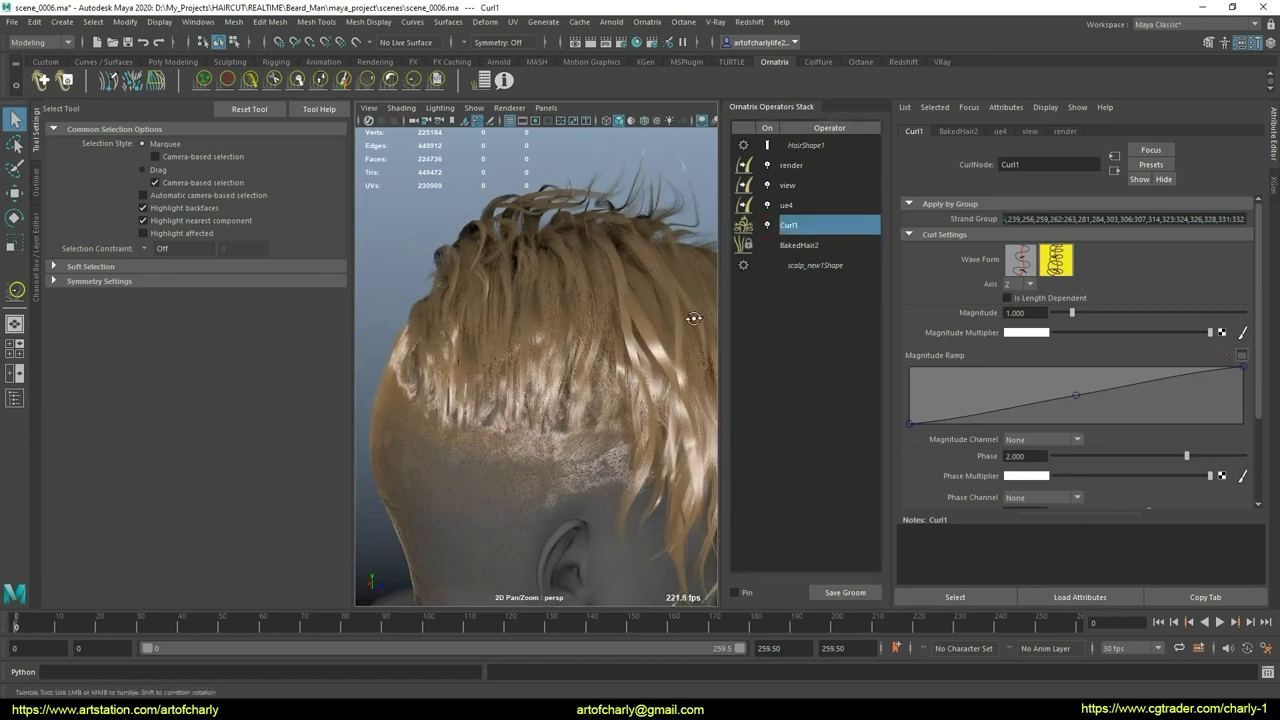
right_click(811, 231)
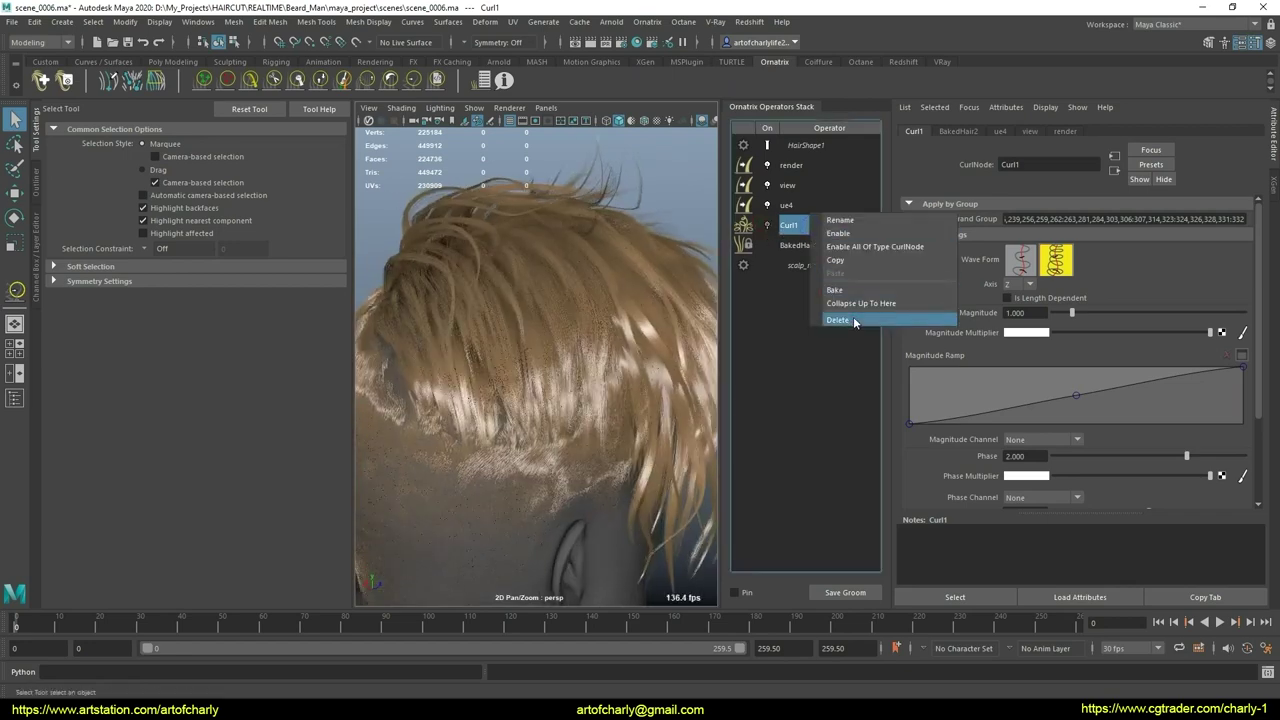
click(850, 321)
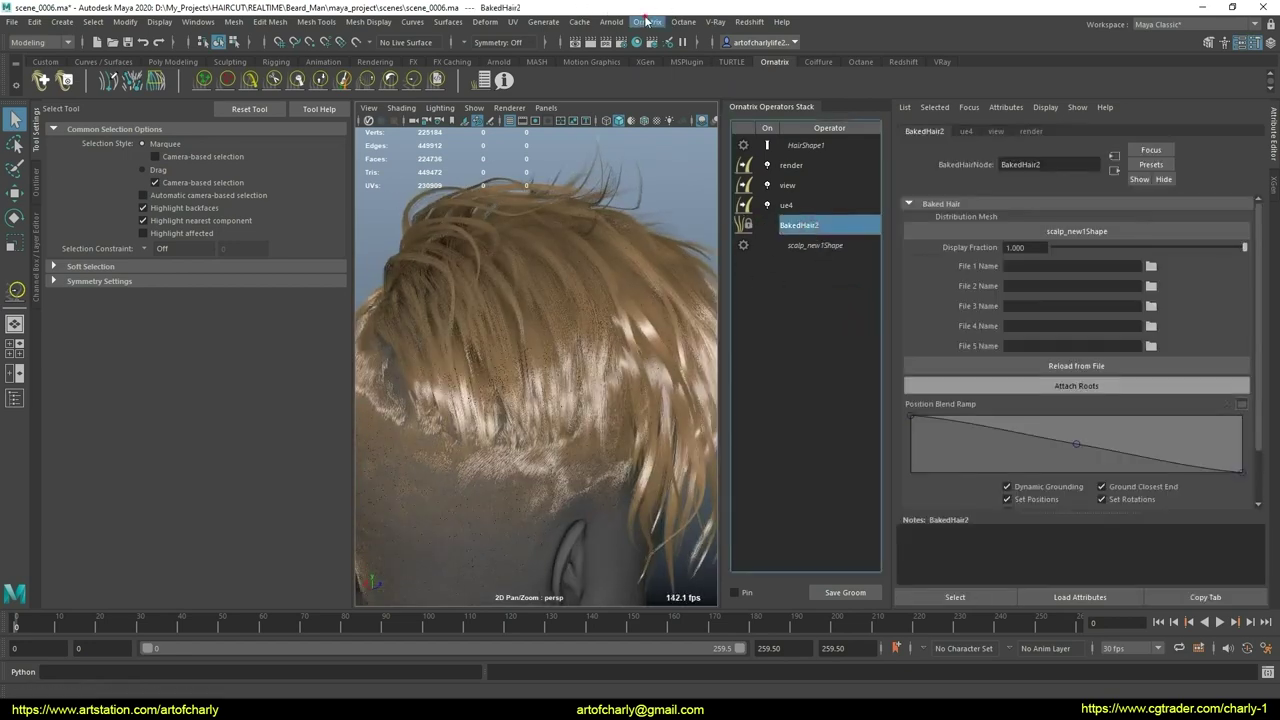
Step: Add an Edit Guides operator above BakedHair2 and activate Isolate Hair via the Isolation Hide button
click(647, 21)
click(640, 180)
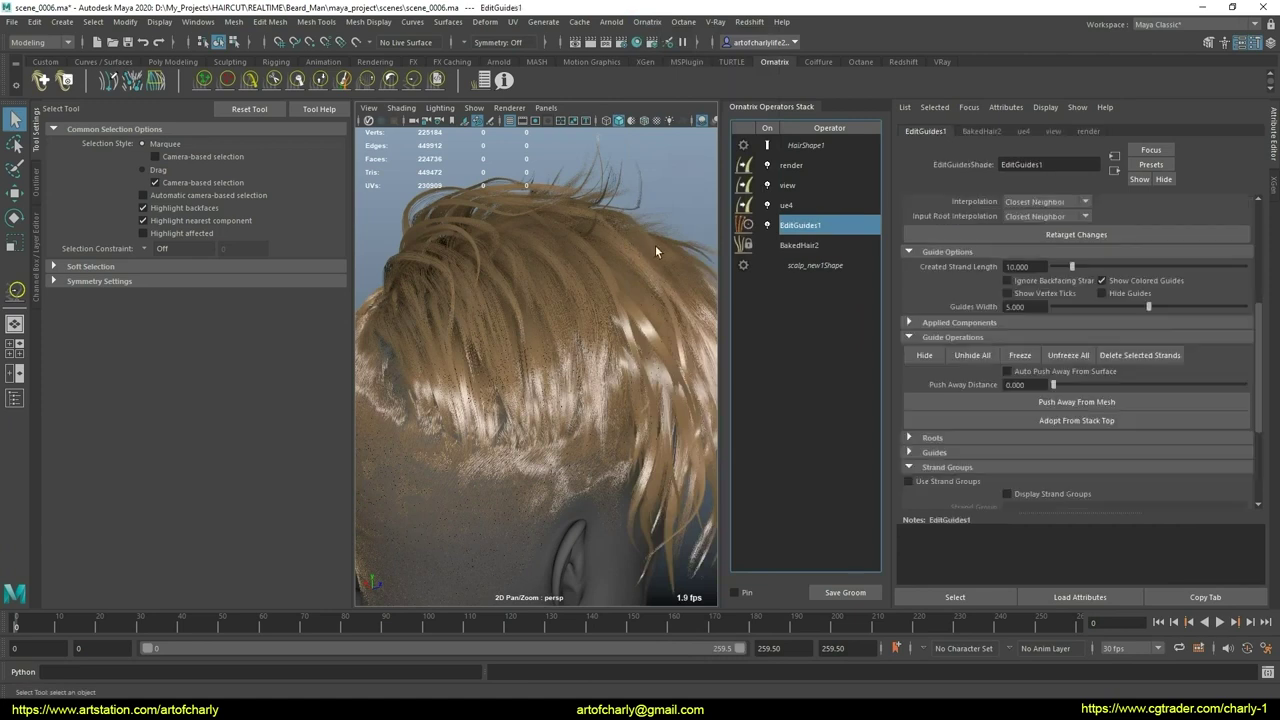
click(821, 247)
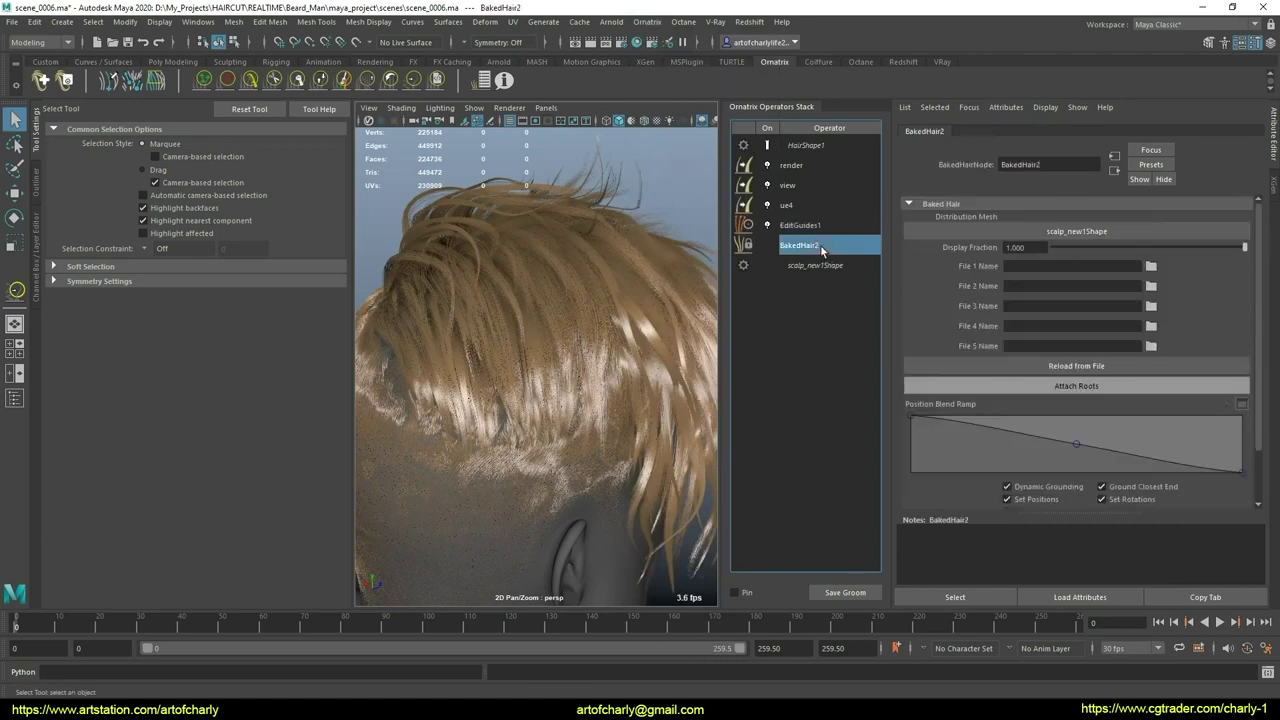
scroll(1005, 450, down, 2)
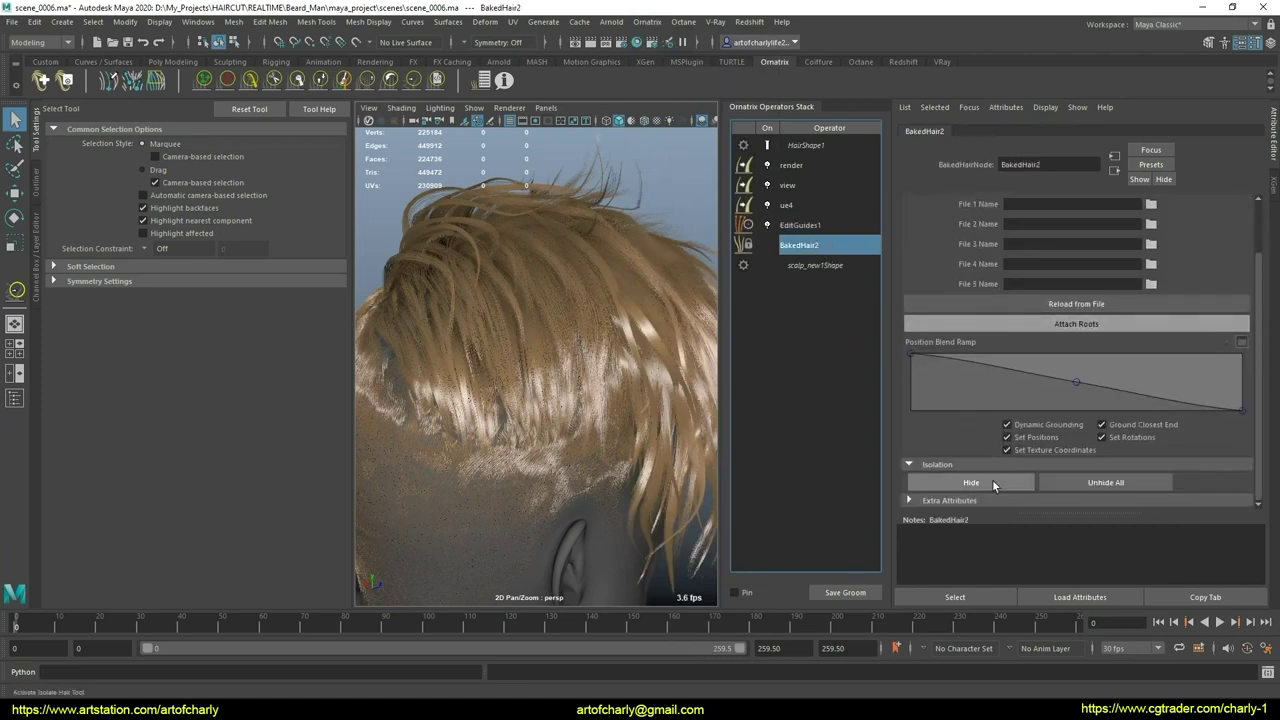
click(992, 483)
mouse_move(509, 349)
alt+mouse_down()
mouse_move(494, 369)
mouse_move(502, 357)
mouse_move(461, 348)
mouse_move(479, 294)
mouse_move(549, 258)
mouse_move(547, 337)
alt+mouse_up()
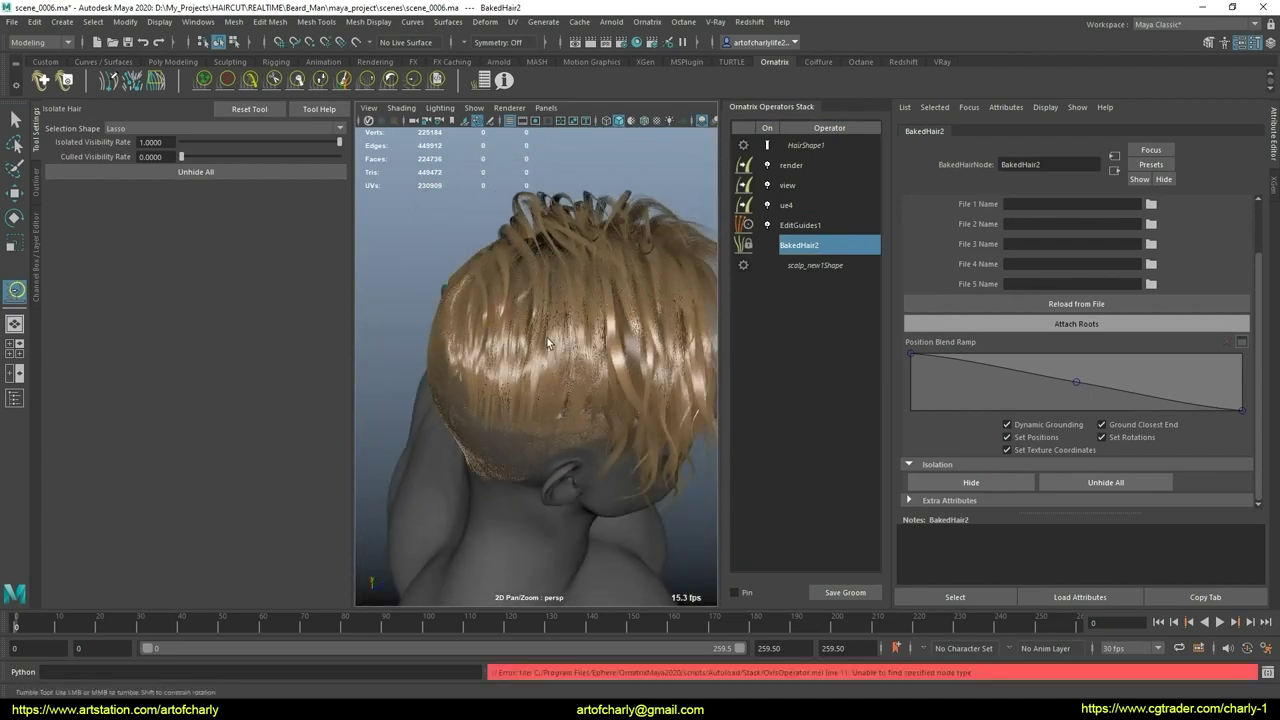
Step: Rename the BakedHair2 operator to BakedHair1
double_click(850, 246)
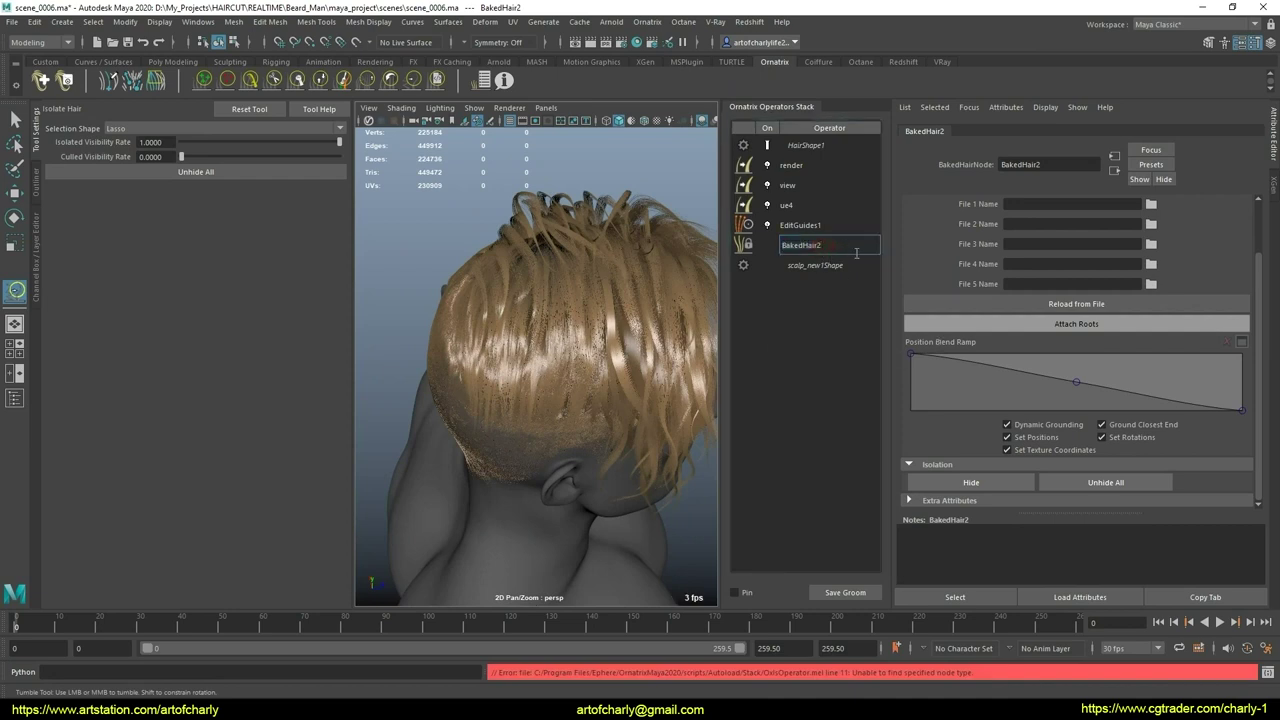
text(1)
key(Return)
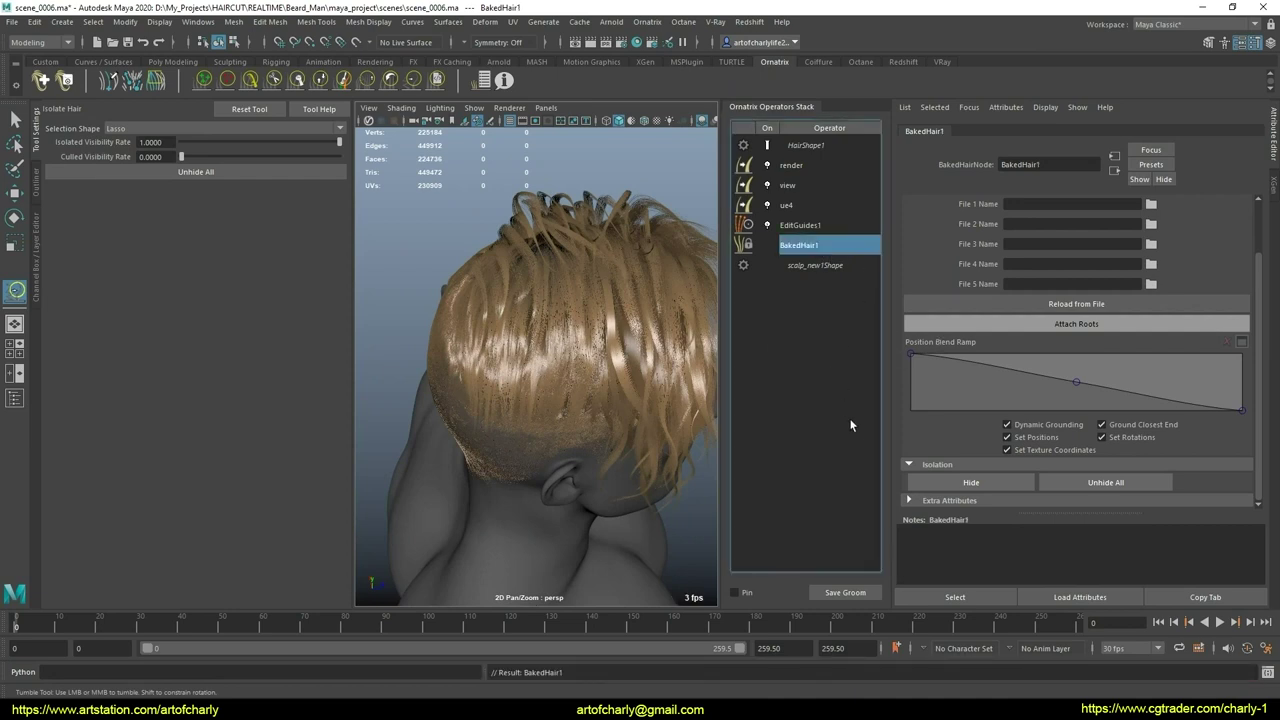
Step: Lasso-isolate only the long top strands, hiding the shaved sides, and view EditGuides1's settings
drag(540, 264, 440, 278)
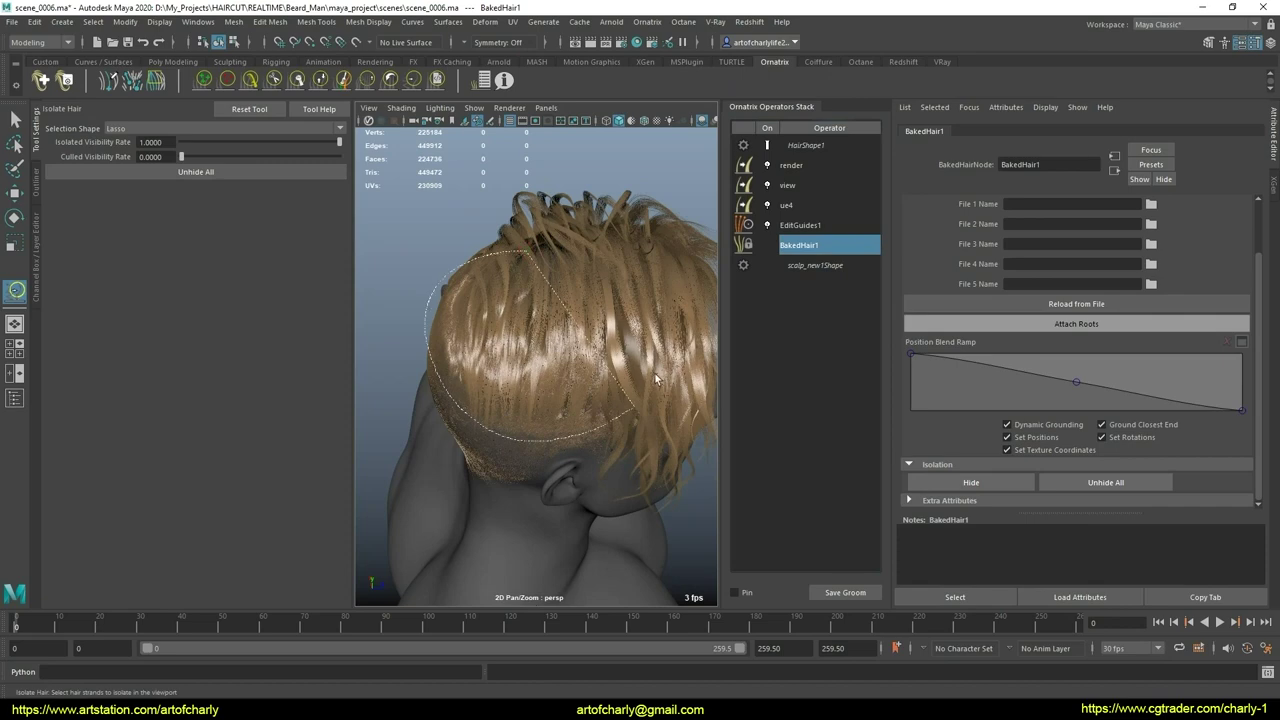
drag(534, 279, 532, 283)
mouse_move(519, 343)
alt+mouse_down()
mouse_move(689, 249)
mouse_move(543, 339)
mouse_move(548, 293)
alt+mouse_up()
scroll(535, 341, up, 5)
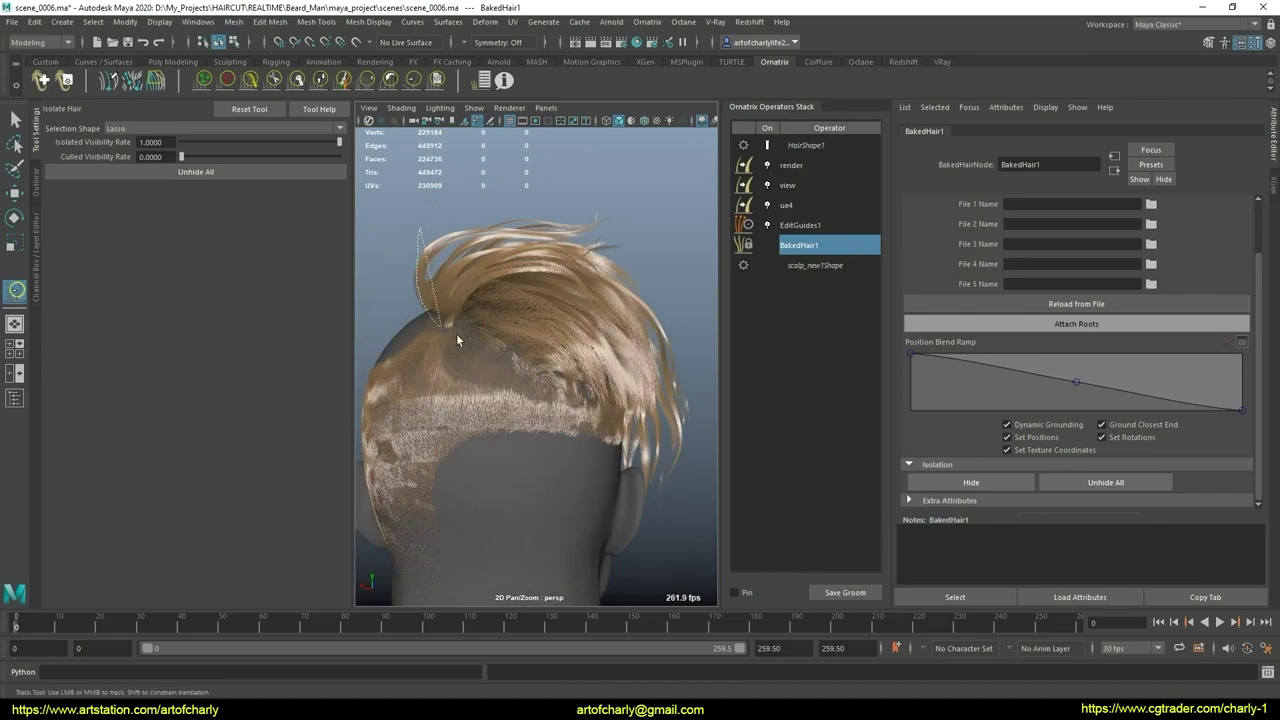
drag(448, 210, 449, 212)
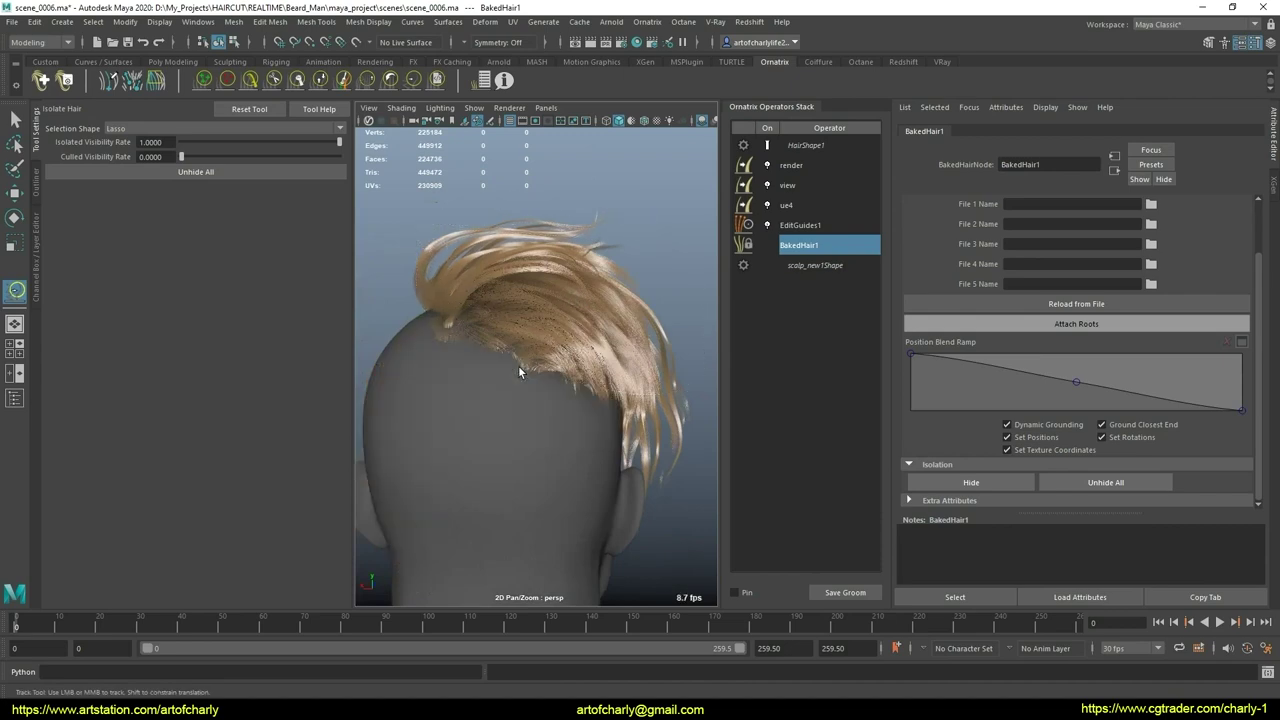
alt+drag(517, 329, 494, 346)
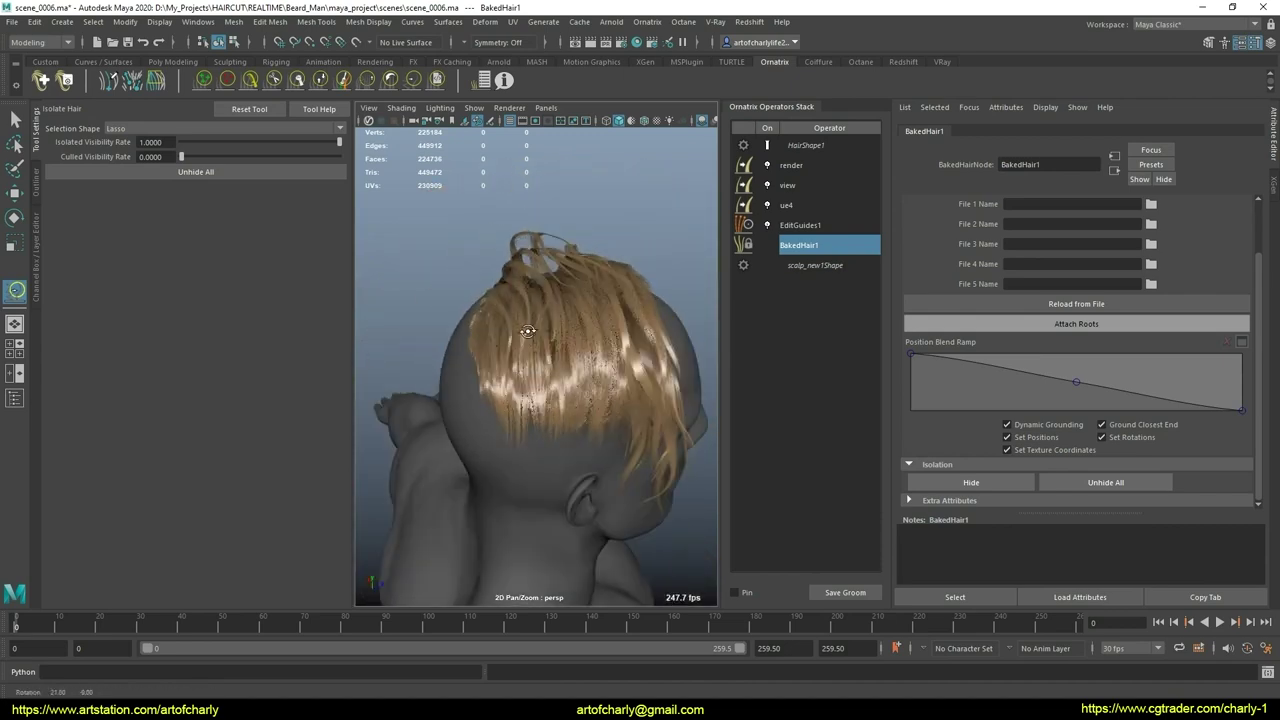
click(807, 224)
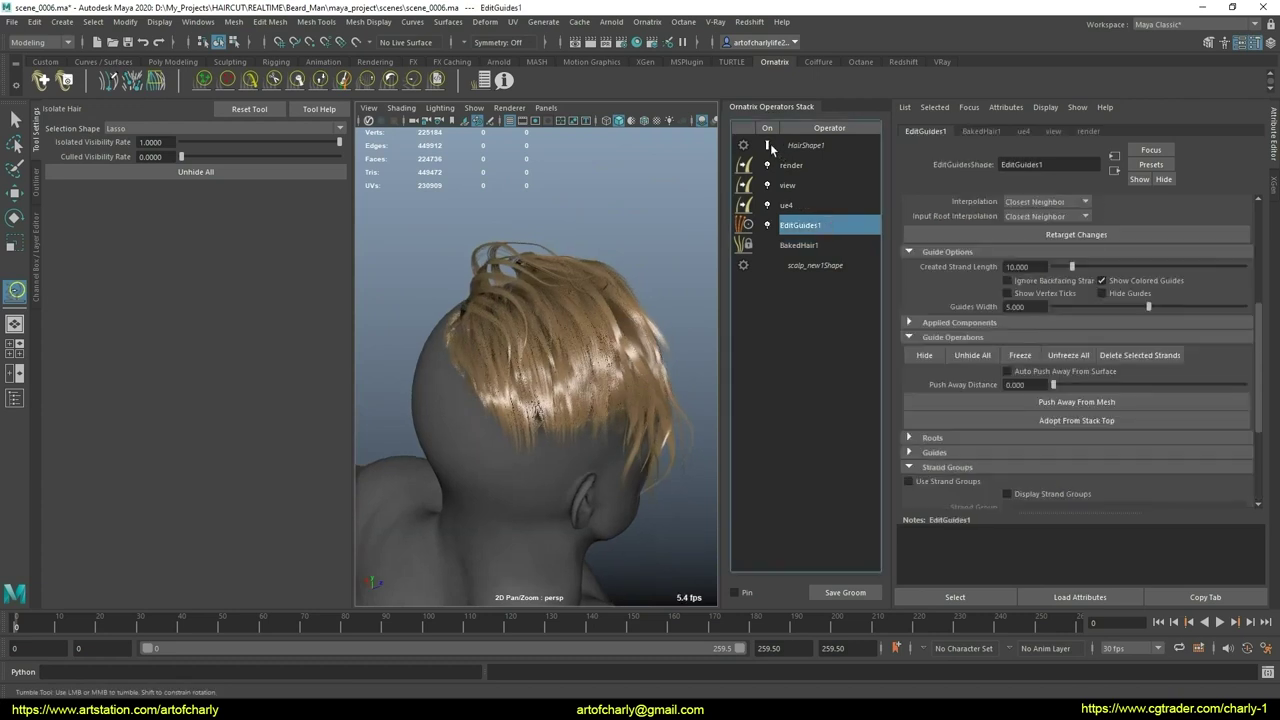
Step: Hide HairShape1 to reveal guides, enter Edit Guides mode, and lower Guides Width to 1.077
click(769, 146)
scroll(1030, 330, up, 5)
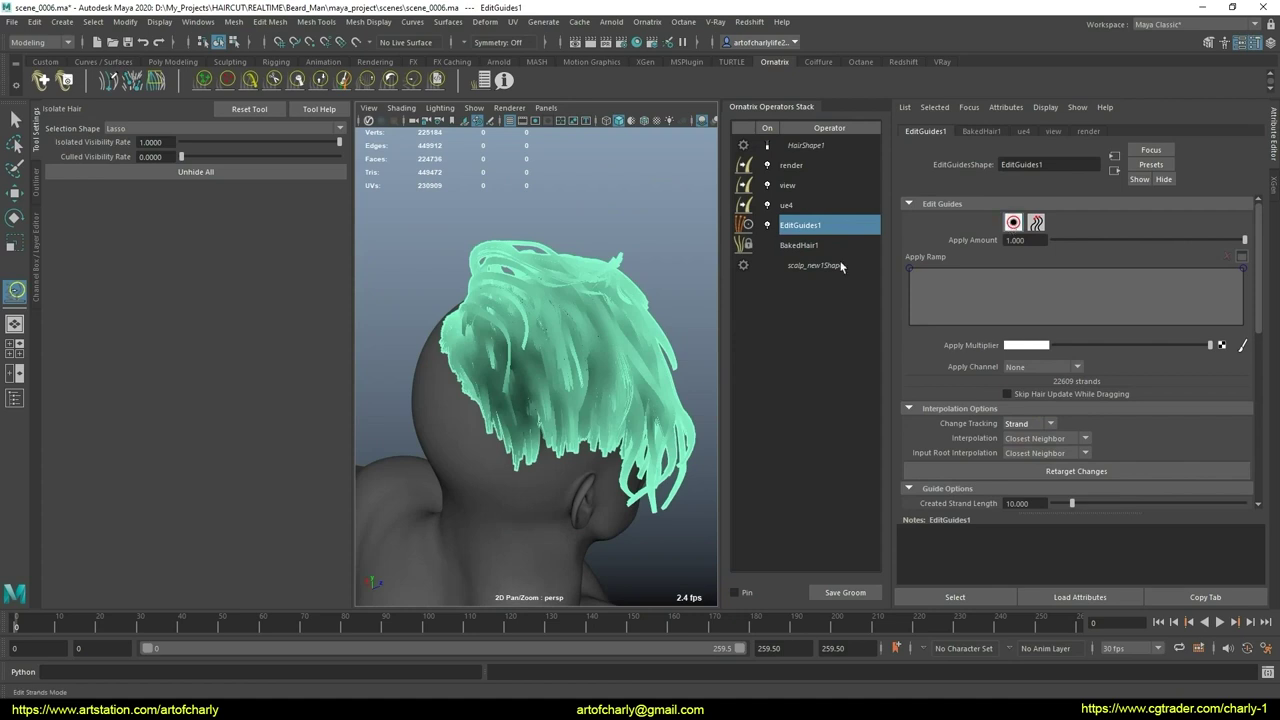
key(q)
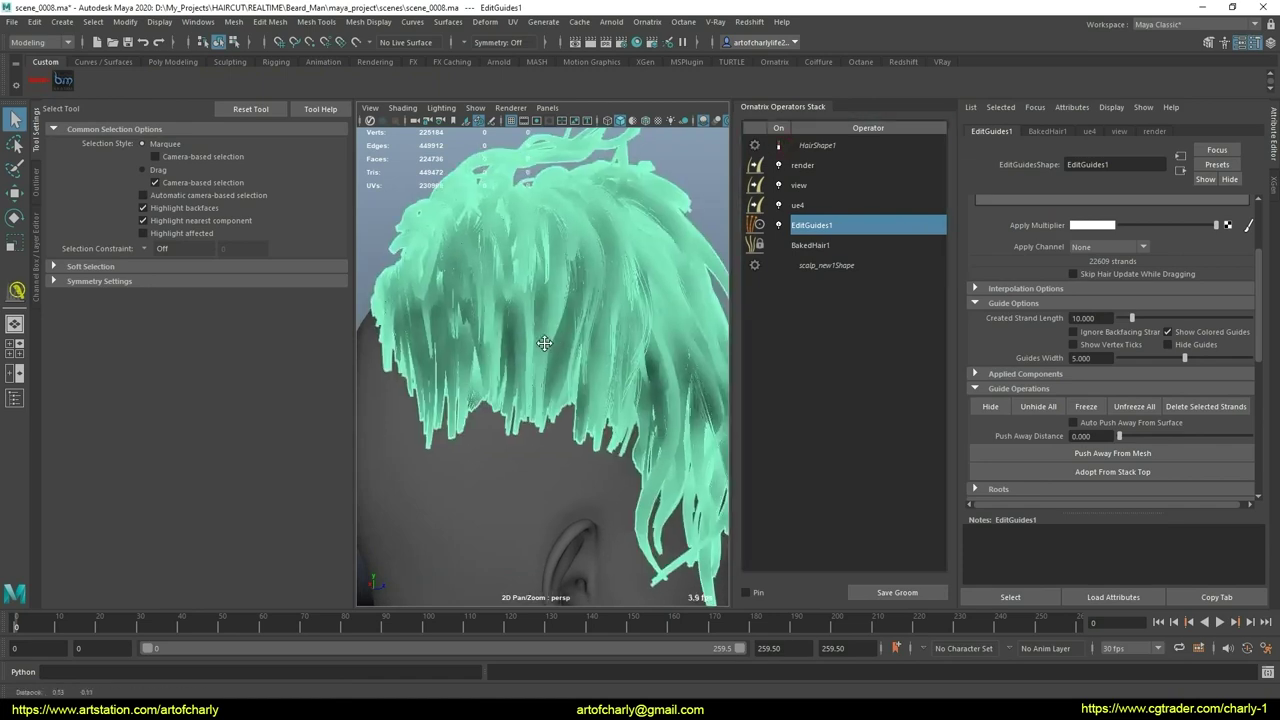
alt+drag(544, 343, 697, 218)
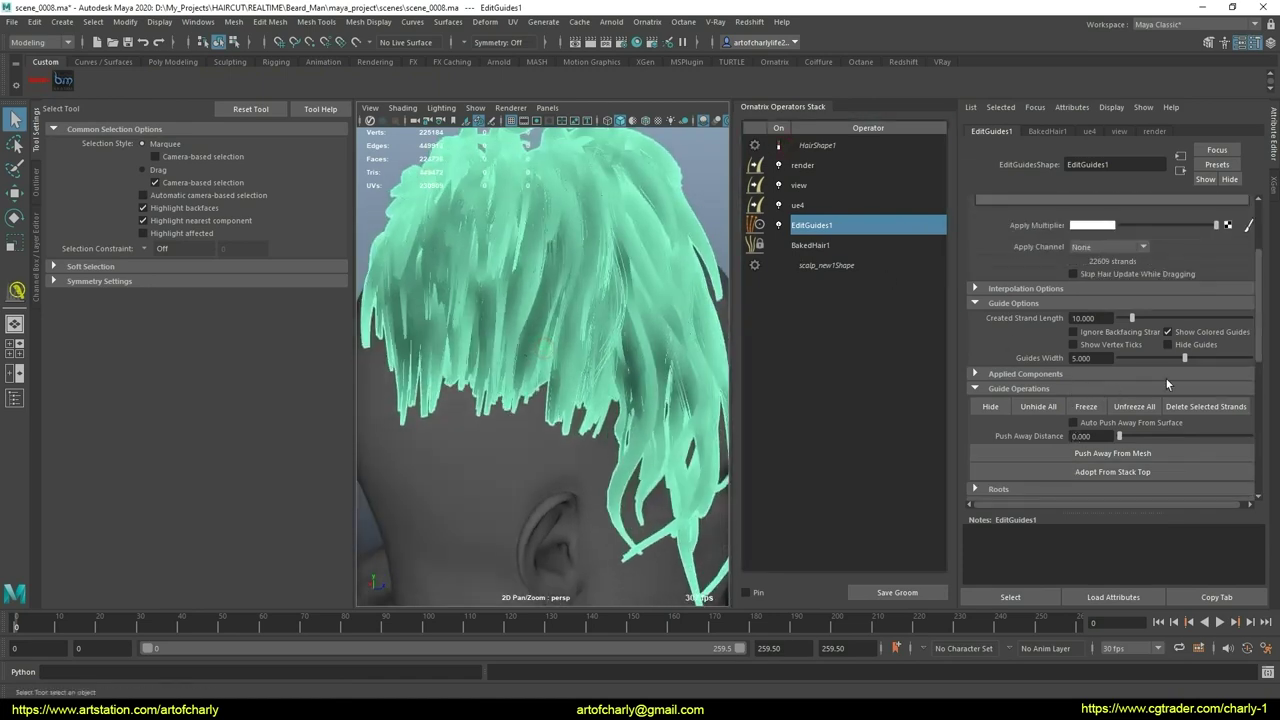
drag(1158, 359, 1132, 361)
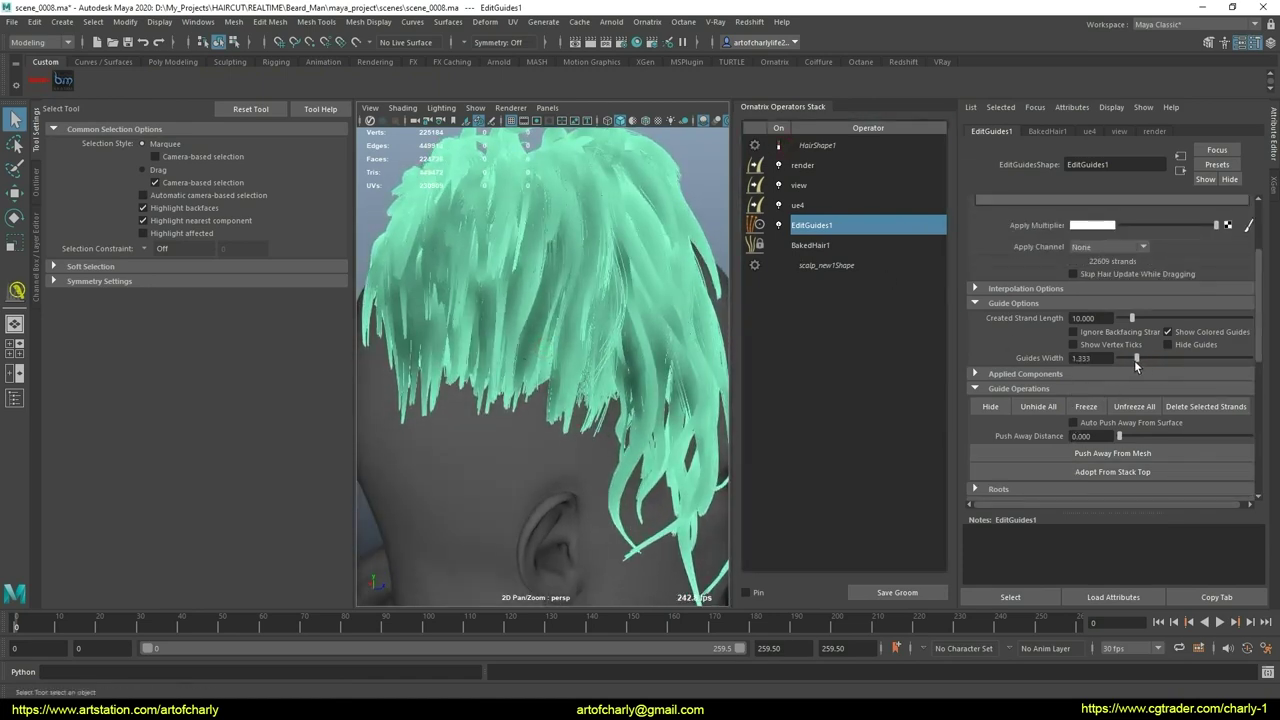
scroll(560, 300, up, 3)
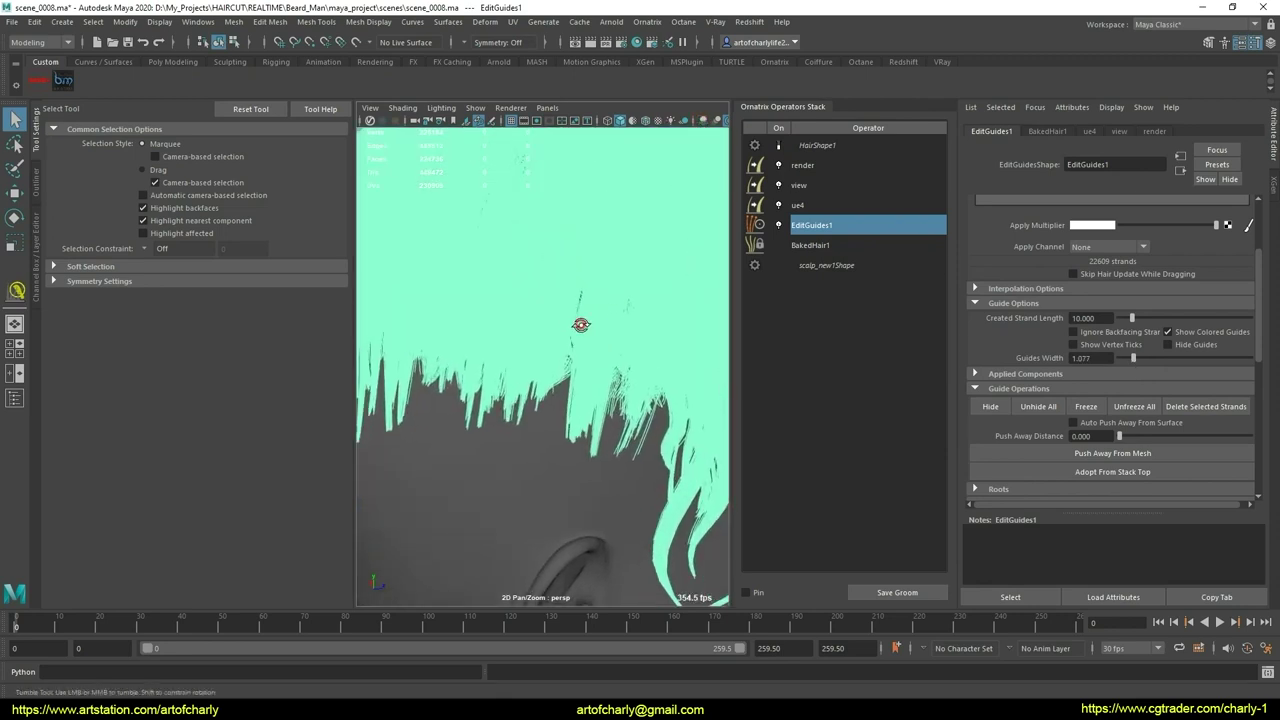
scroll(574, 323, up, 2)
scroll(1105, 232, up, 2)
Step: Select all strands with F8, then box-select a group of top strands
key(F8)
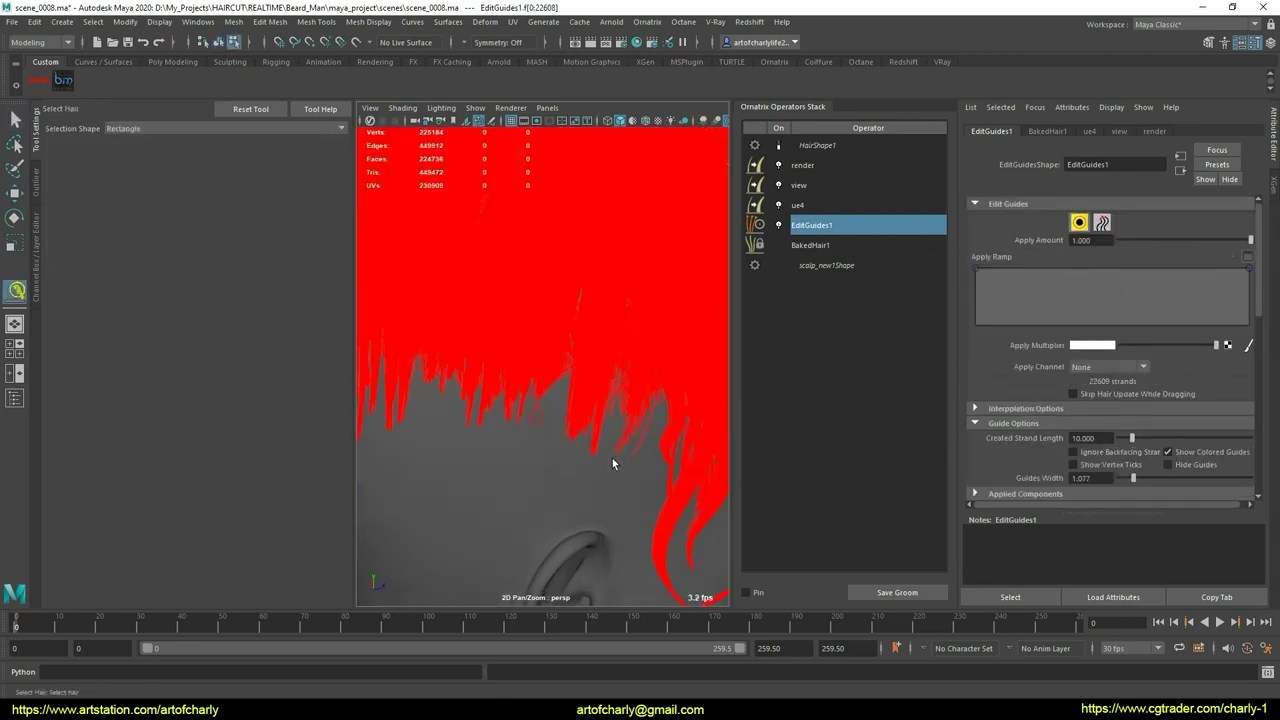
click(551, 414)
scroll(551, 414, down, 5)
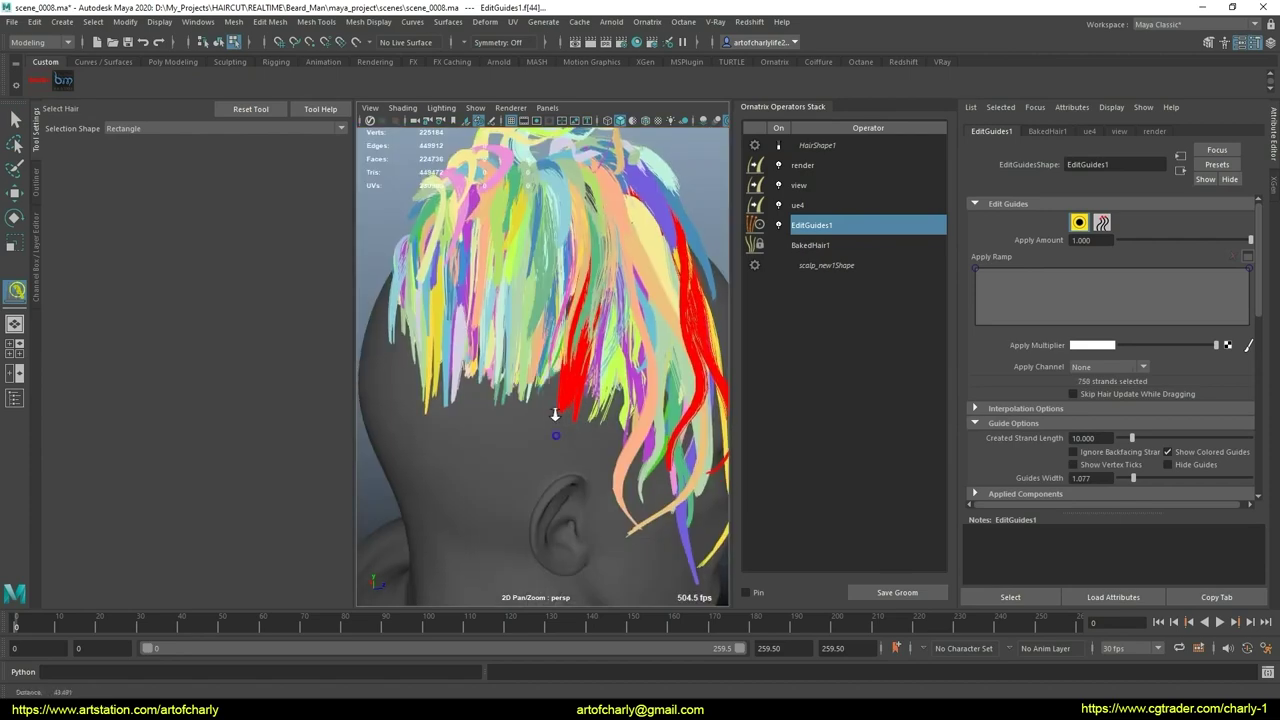
alt+drag(551, 414, 549, 387)
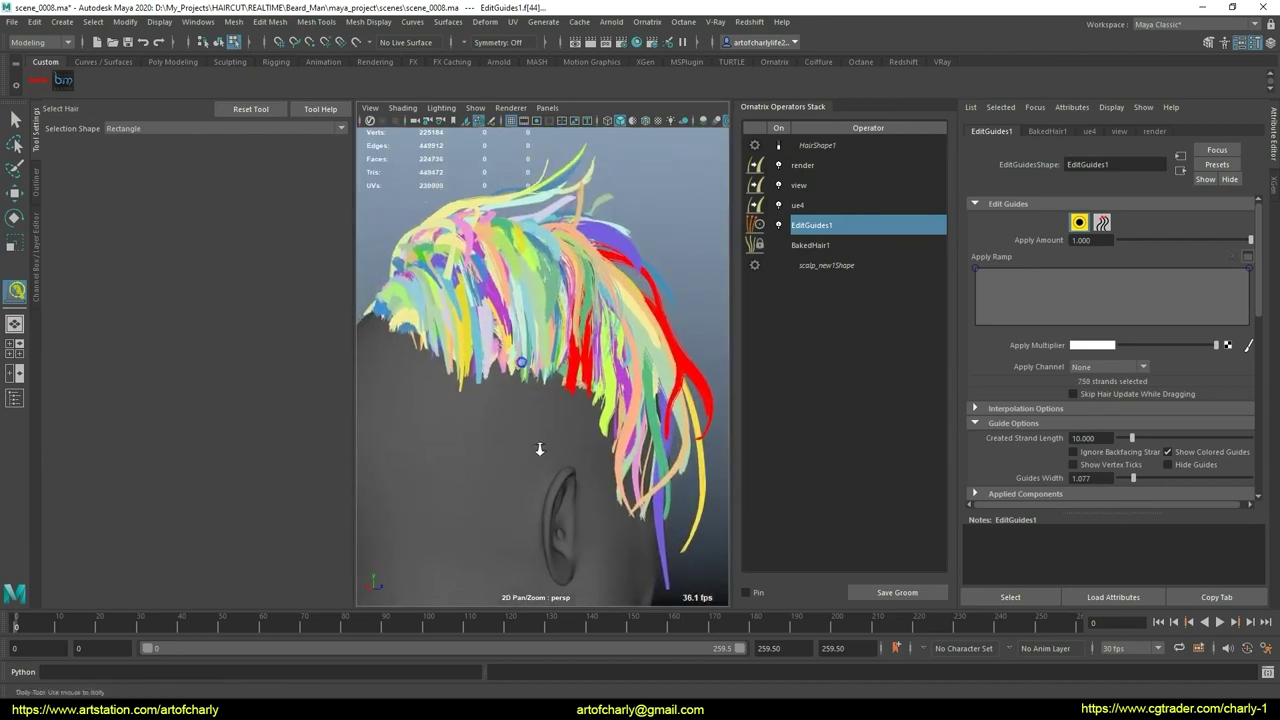
scroll(551, 434, up, 3)
mouse_move(563, 437)
alt+mouse_down()
mouse_move(566, 461)
mouse_move(586, 337)
alt+mouse_up()
scroll(566, 461, up, 2)
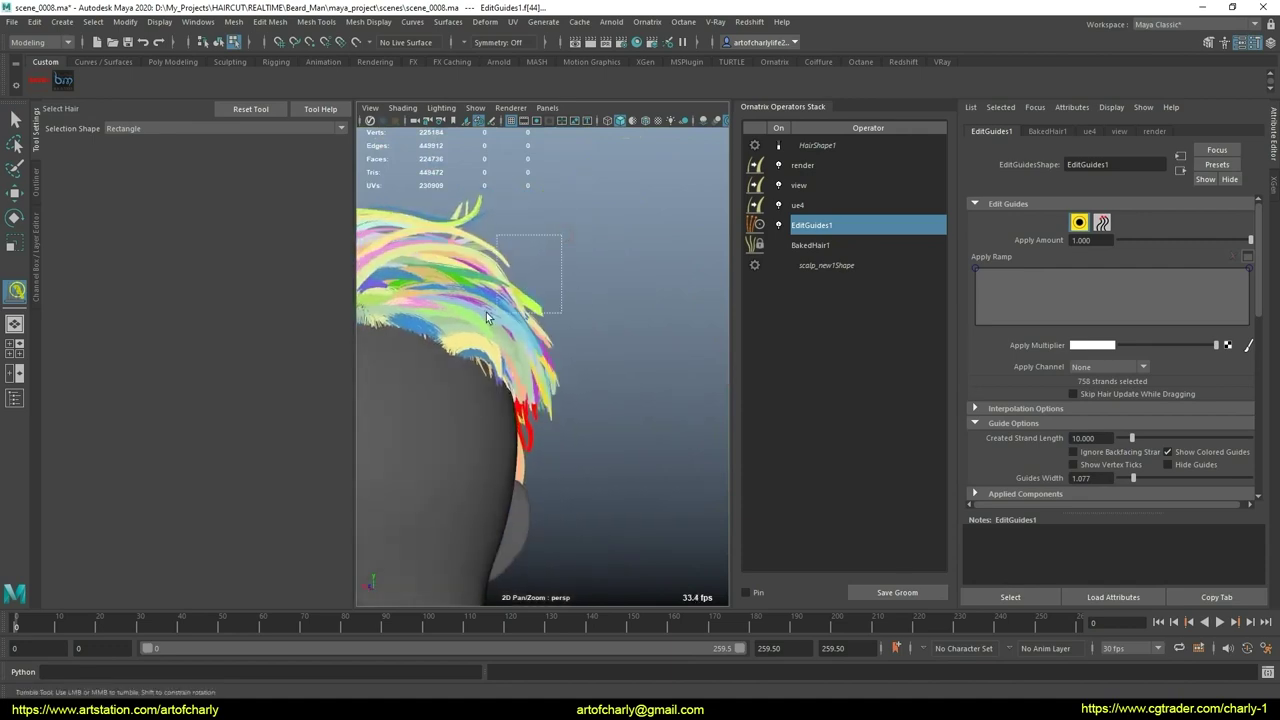
drag(518, 329, 938, 334)
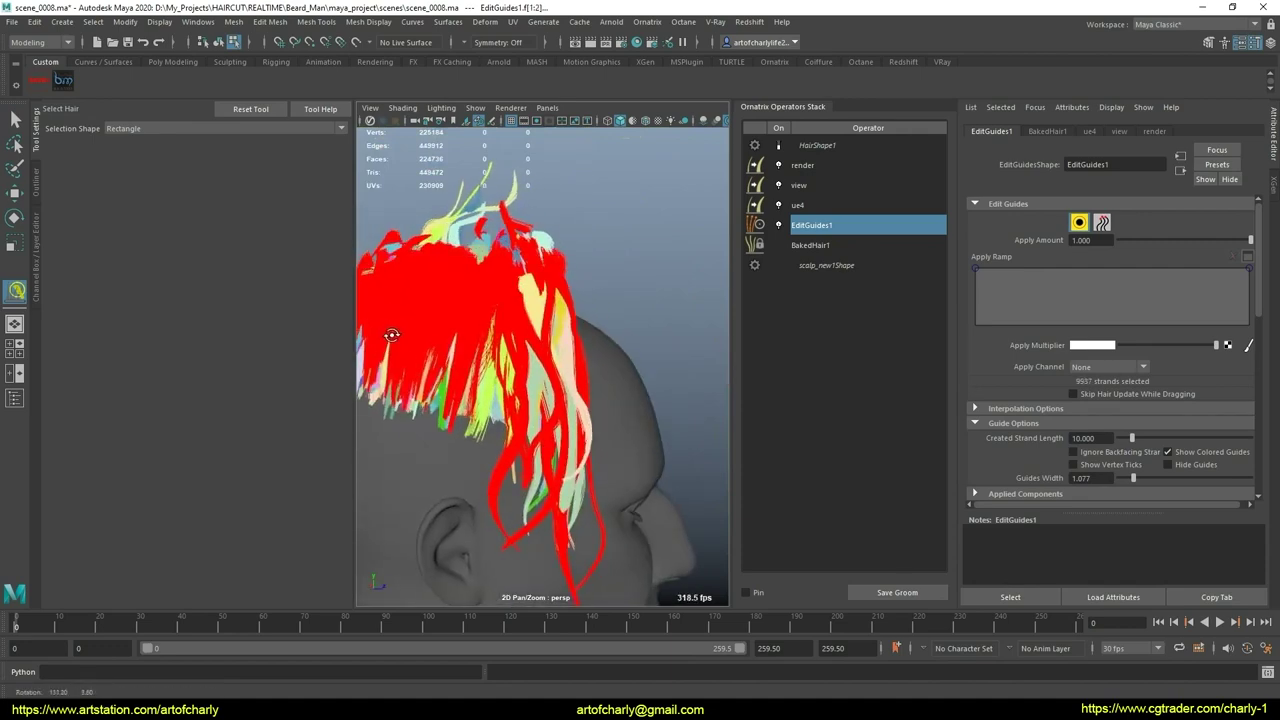
scroll(1038, 365, down, 5)
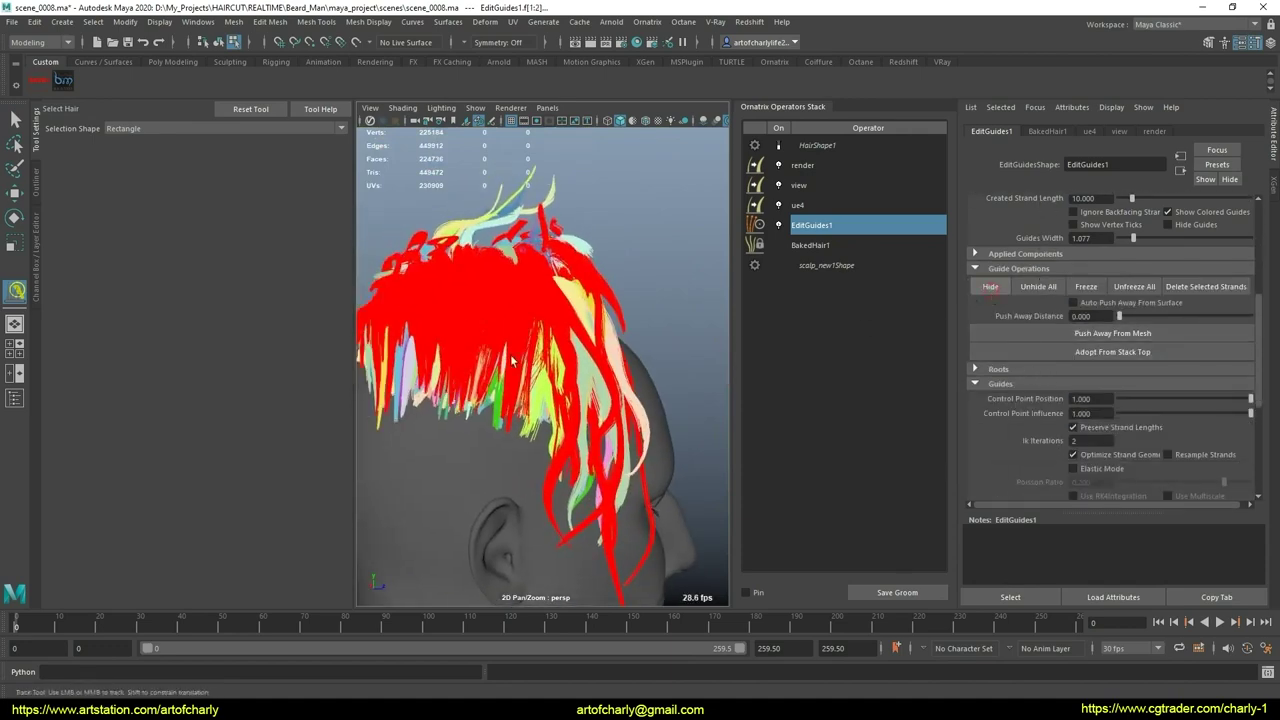
Step: Box-select the stray strands on top of the head and hide them
click(462, 218)
alt+drag(462, 218, 449, 226)
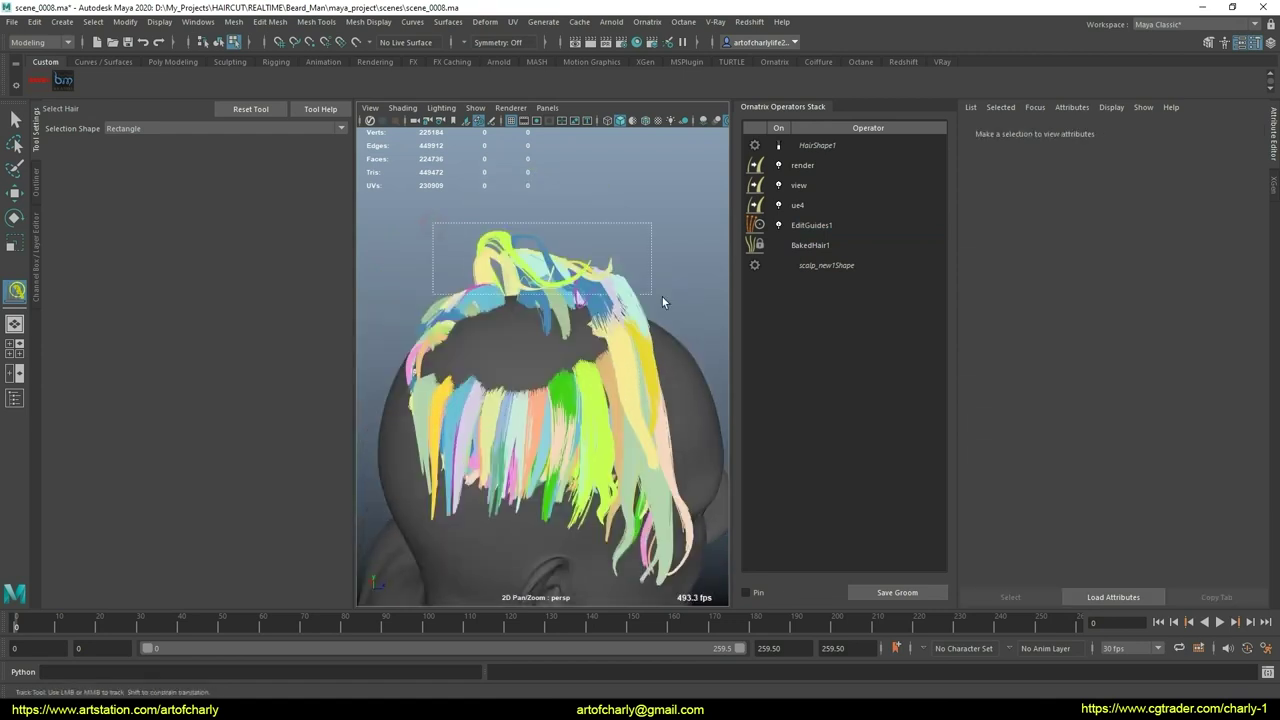
drag(662, 297, 678, 312)
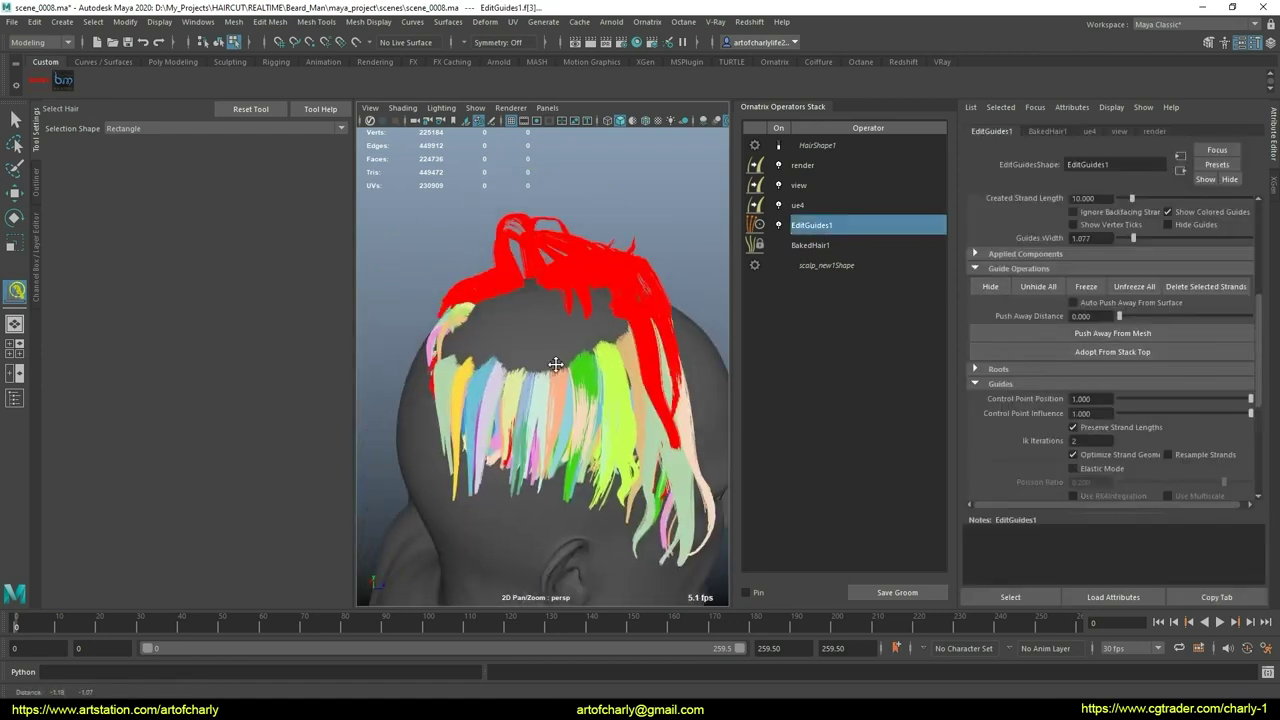
alt+drag(557, 363, 555, 400)
alt+right_drag(555, 400, 554, 440)
mouse_move(555, 441)
alt+mouse_down()
mouse_move(950, 323)
mouse_move(490, 448)
mouse_move(429, 405)
alt+mouse_up()
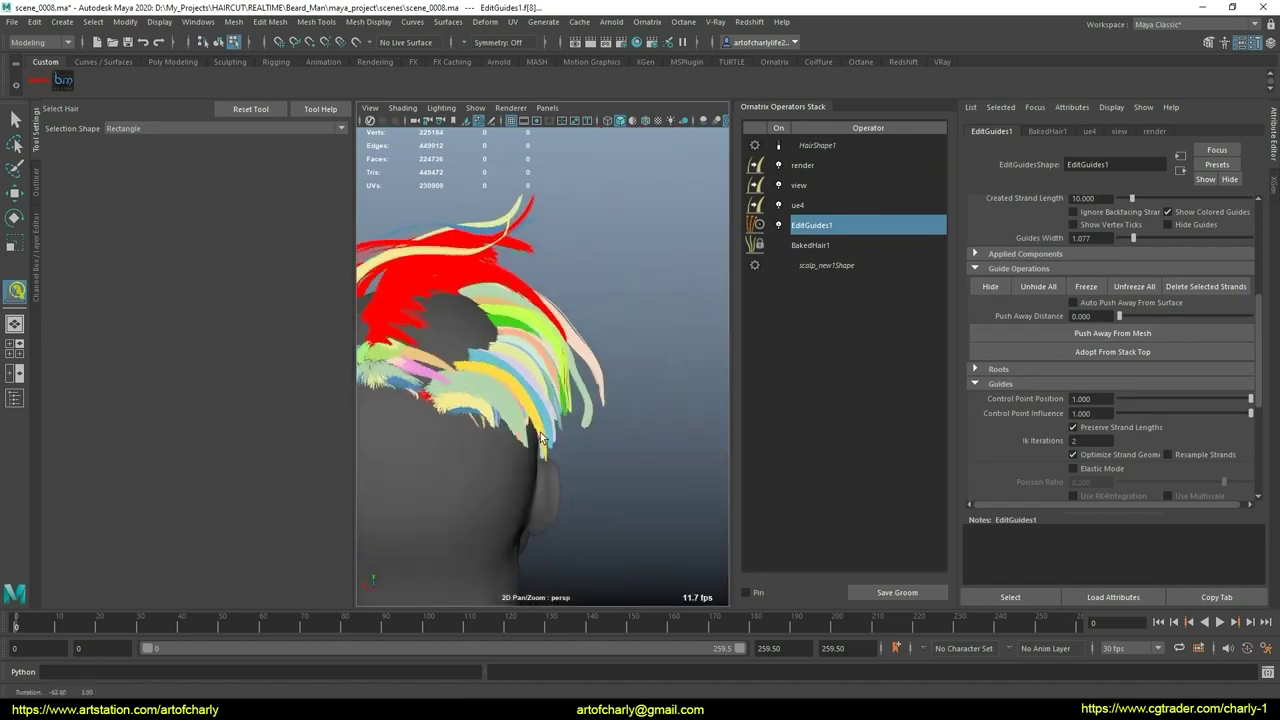
alt+drag(597, 432, 520, 380)
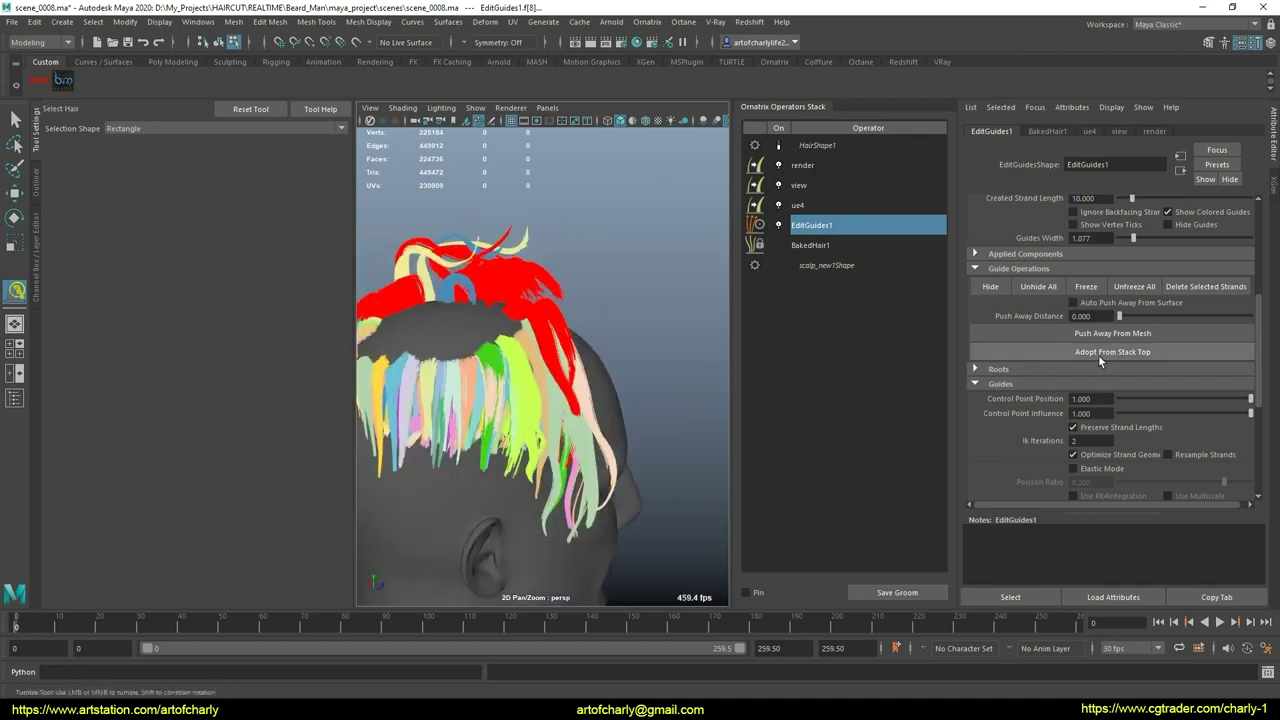
click(990, 286)
Step: Select and hide the remaining stray guides near the crown, then return to EditGuides1
alt+drag(477, 342, 548, 331)
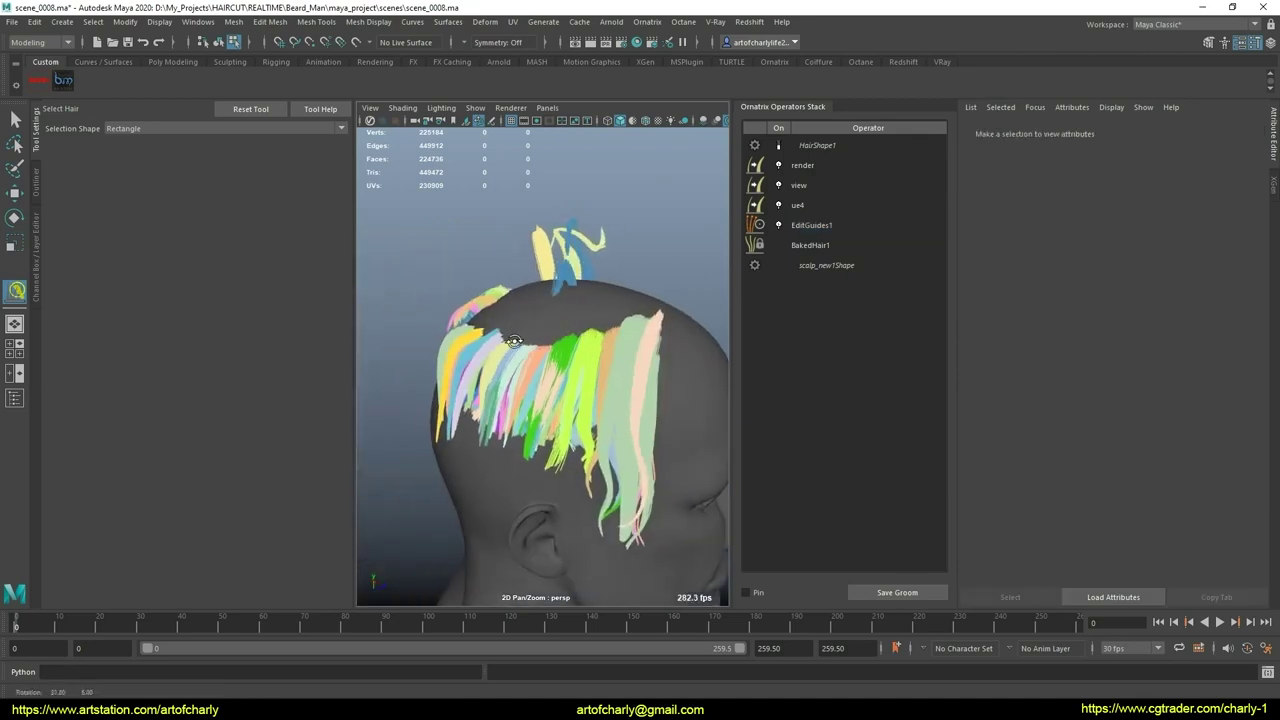
mouse_move(476, 222)
mouse_down()
mouse_move(578, 293)
mouse_move(544, 315)
mouse_move(661, 305)
mouse_move(500, 318)
mouse_up()
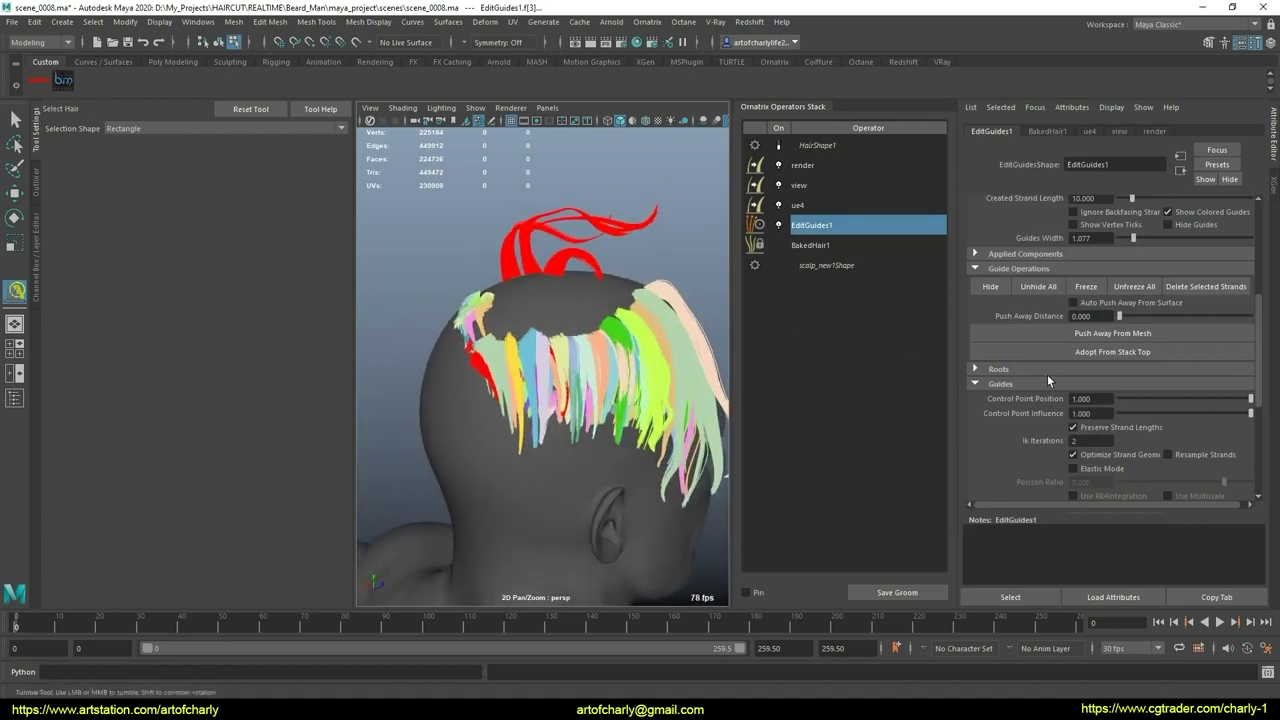
scroll(1047, 380, down, 3)
scroll(1047, 390, down, 2)
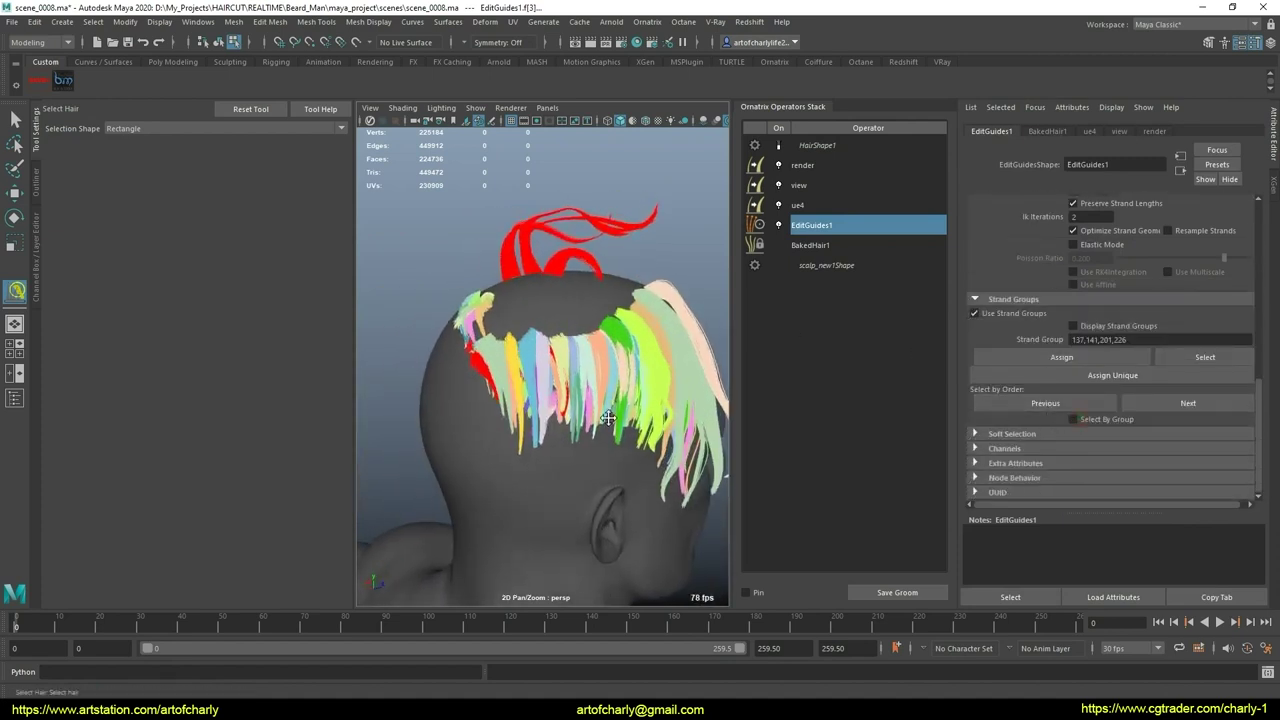
scroll(608, 417, up, 1)
scroll(422, 365, up, 3)
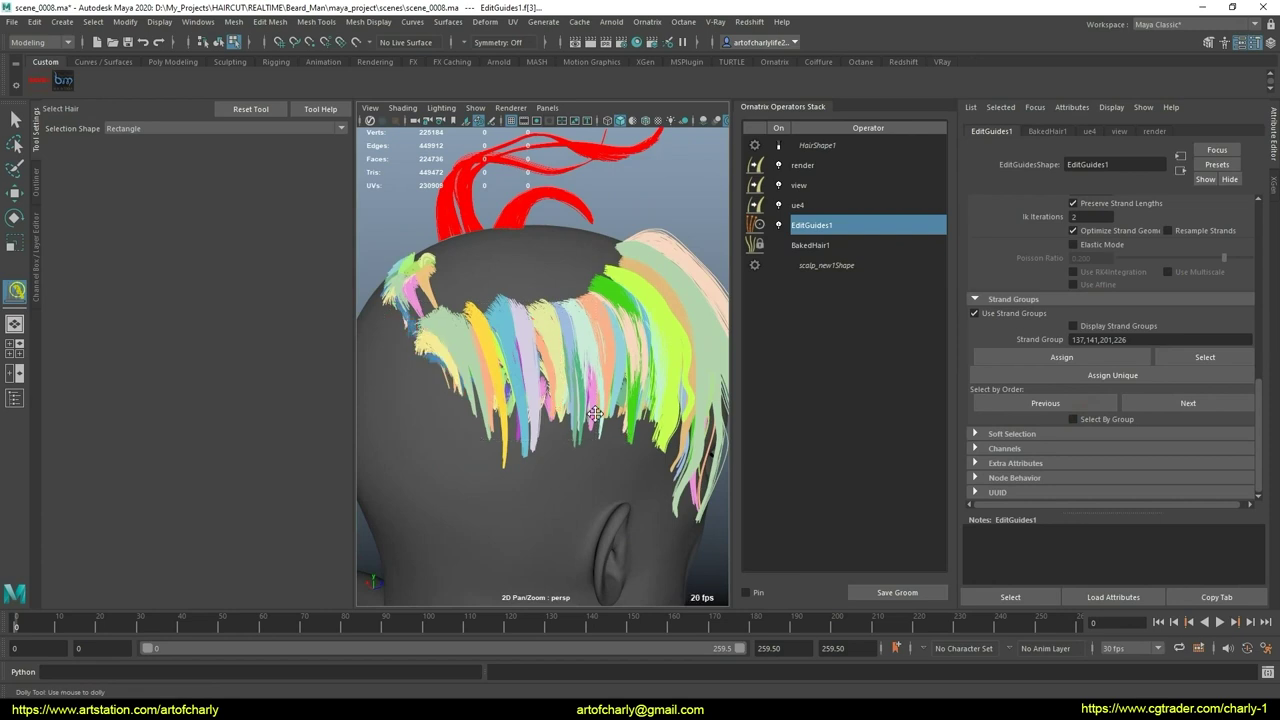
alt+drag(594, 413, 620, 440)
scroll(1016, 334, up, 4)
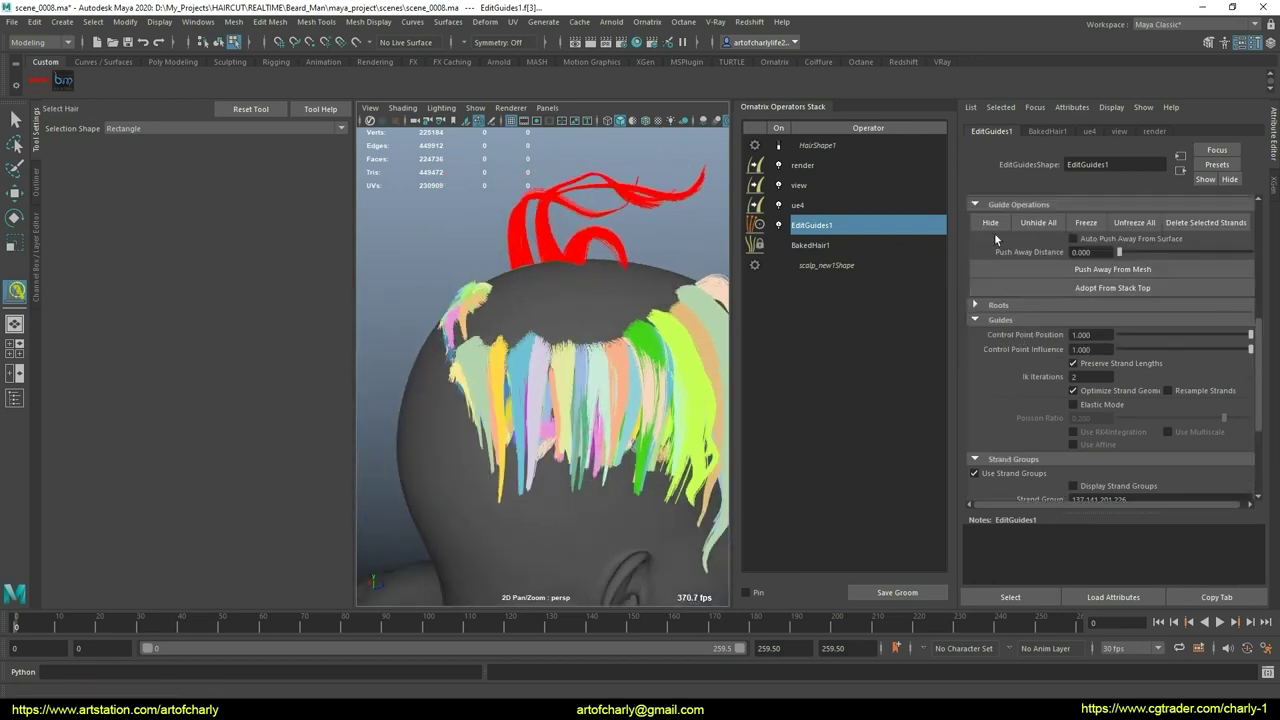
click(558, 327)
alt+drag(558, 327, 563, 362)
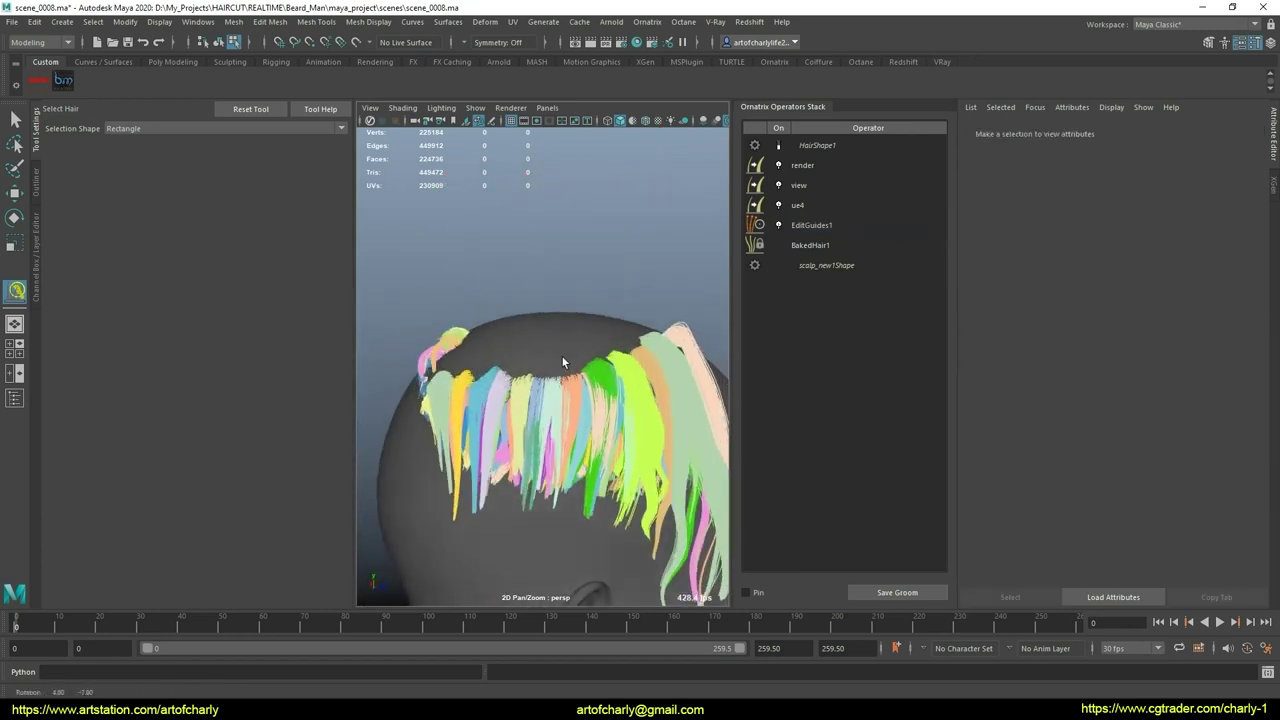
click(868, 245)
click(898, 226)
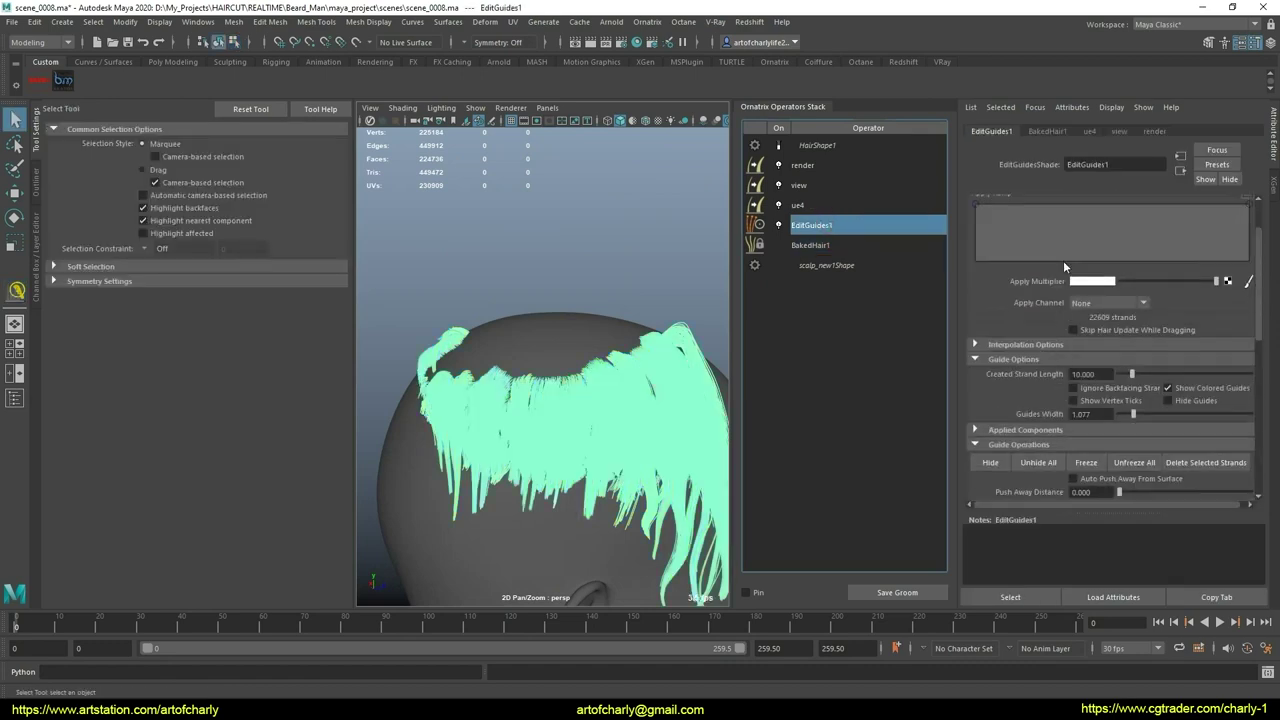
Step: Box-select a batch of stray guide strands, drop one from the selection, and hide them
scroll(1063, 260, up, 1)
click(1078, 200)
drag(491, 340, 575, 345)
scroll(1096, 354, down, 3)
scroll(1092, 400, down, 3)
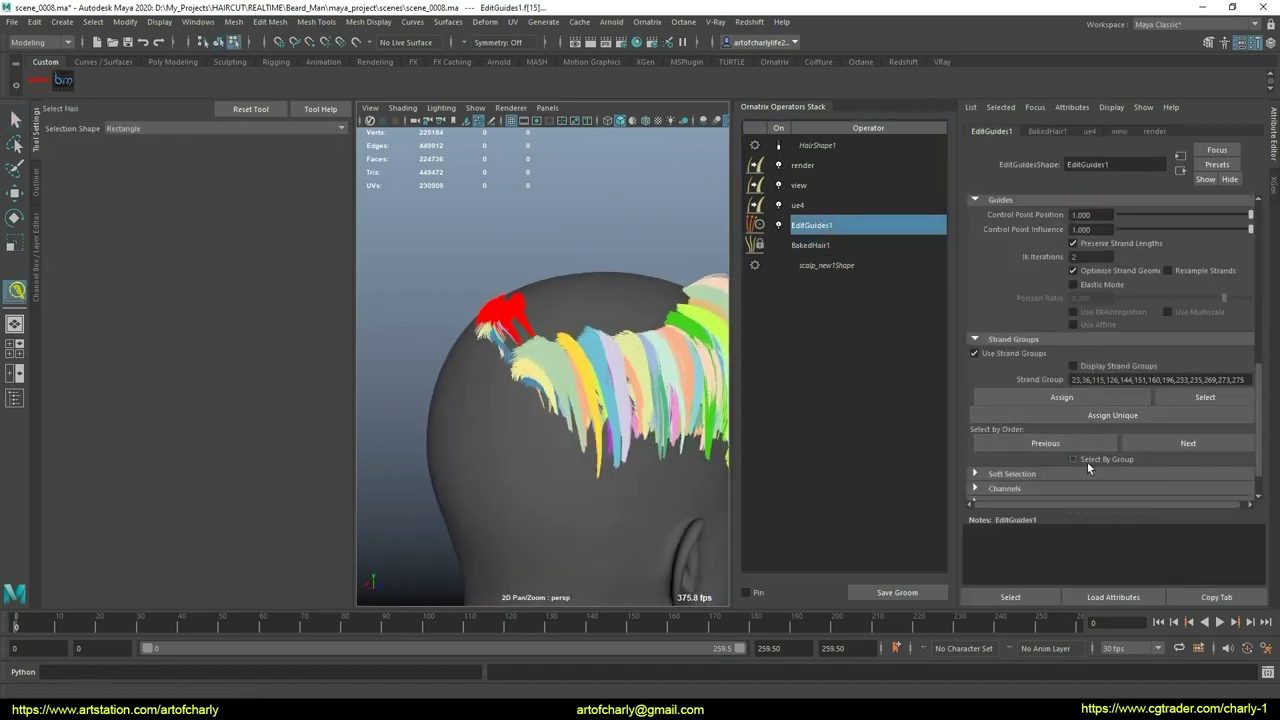
mouse_move(523, 343)
alt+mouse_down()
mouse_move(520, 378)
mouse_move(563, 258)
alt+mouse_up()
alt+drag(579, 381, 651, 363)
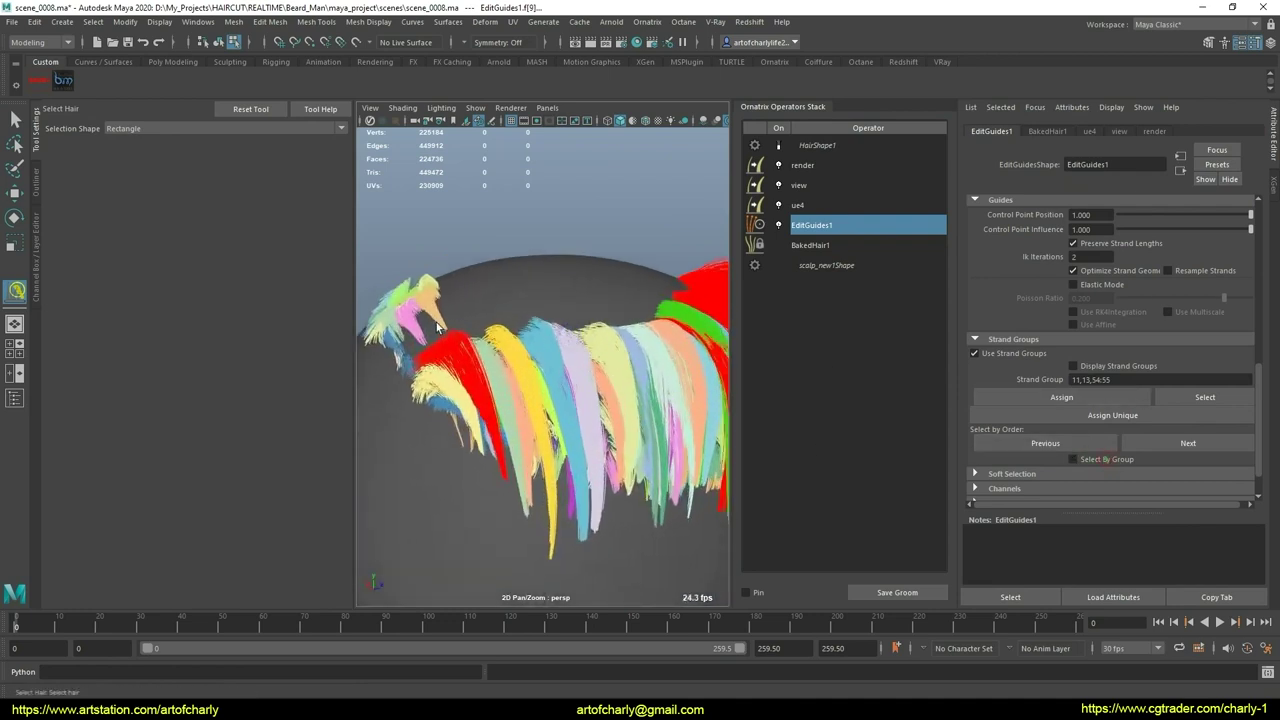
ctrl+click(437, 326)
alt+drag(472, 402, 888, 320)
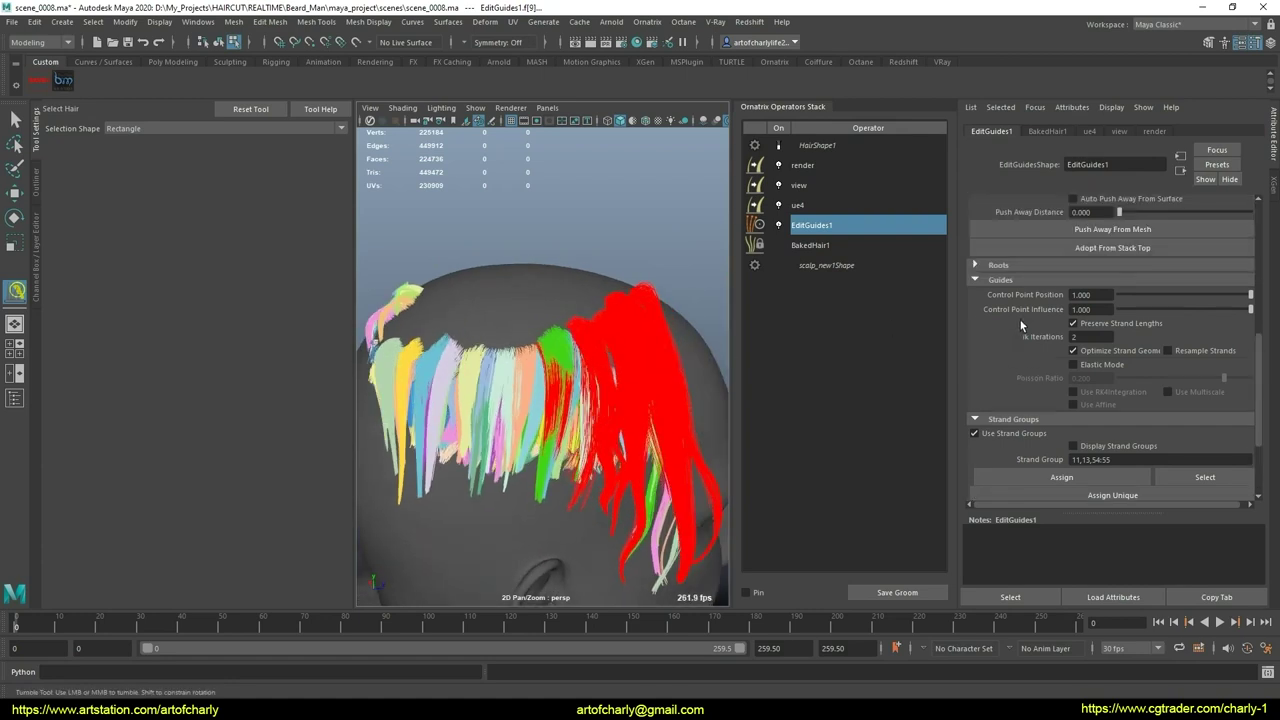
scroll(1020, 320, up, 4)
click(990, 302)
click(514, 354)
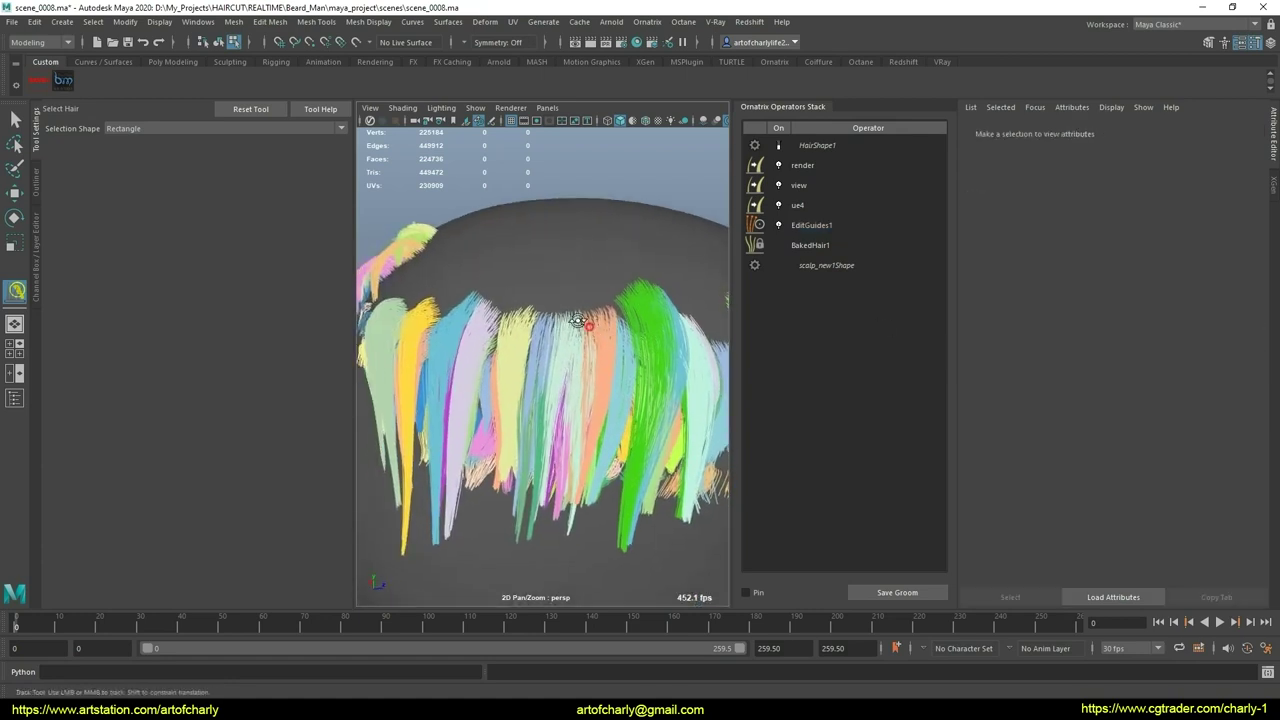
Step: Box-select the remaining stray guides on the crown from a top view and hide them
alt+drag(514, 354, 733, 326)
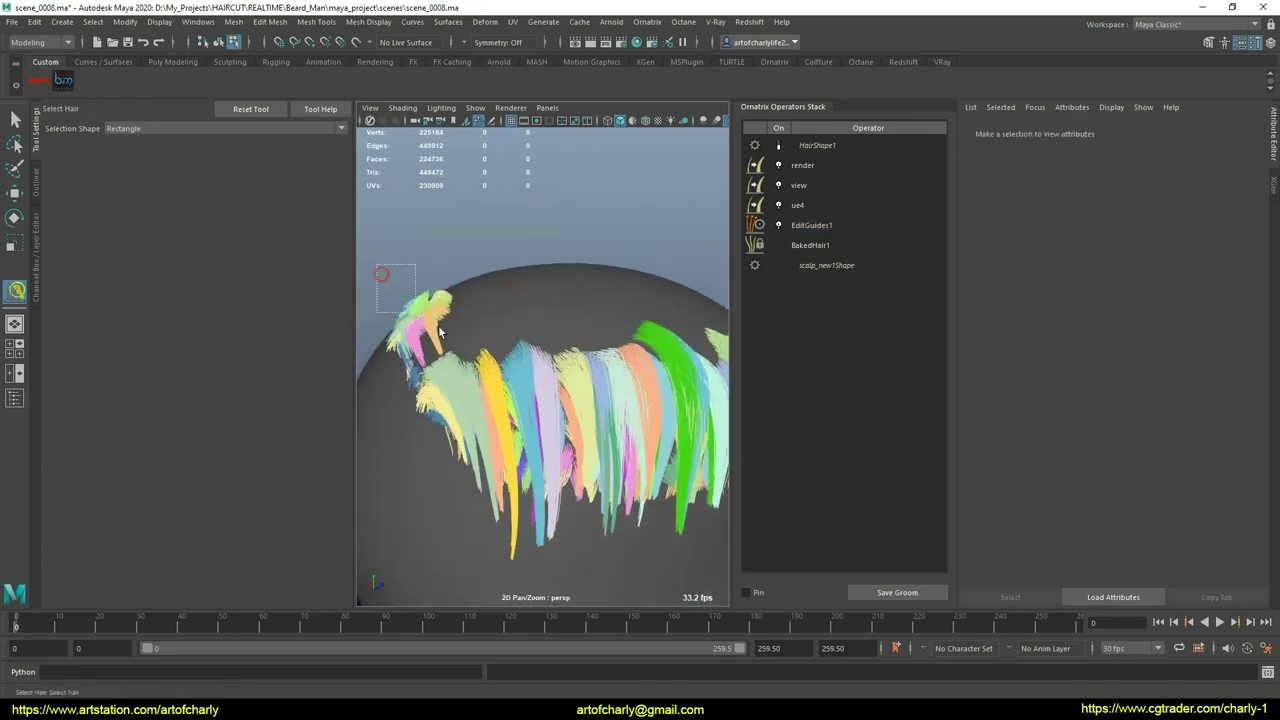
drag(376, 264, 440, 333)
alt+drag(583, 314, 454, 230)
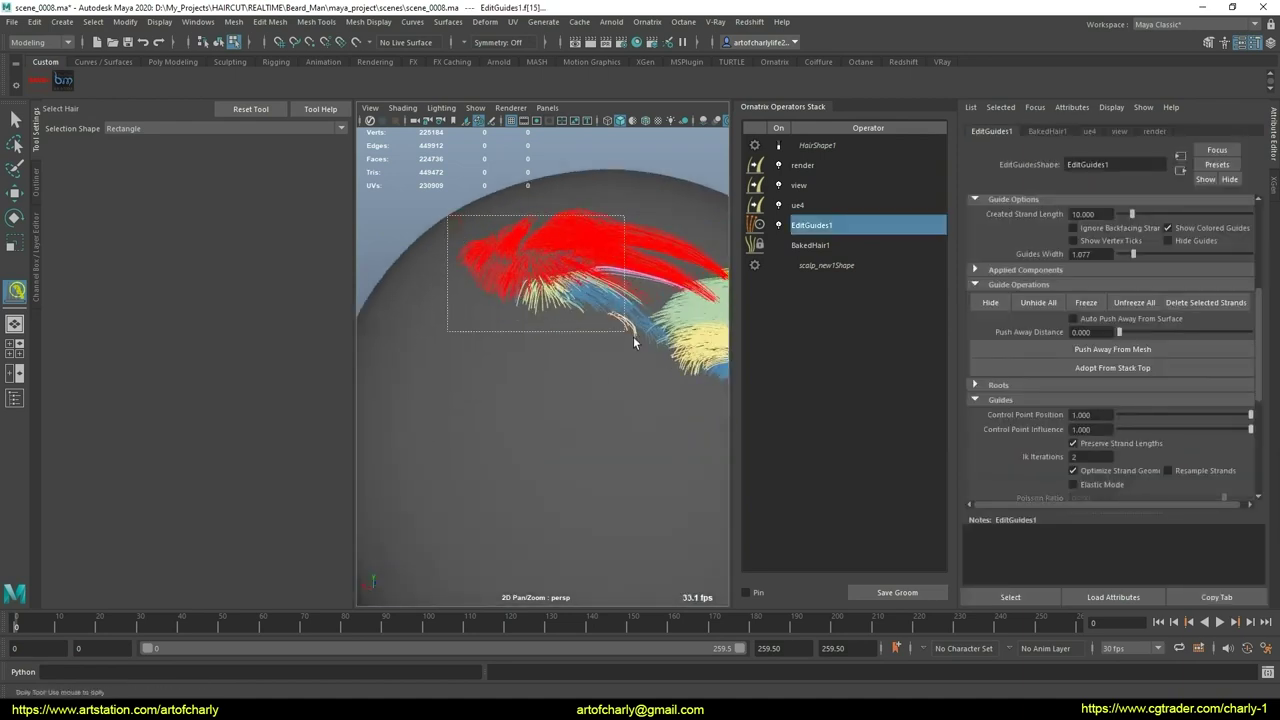
mouse_move(633, 341)
mouse_down()
mouse_move(568, 351)
mouse_move(651, 329)
mouse_move(579, 331)
mouse_move(491, 277)
mouse_move(560, 285)
mouse_up()
click(990, 302)
click(611, 348)
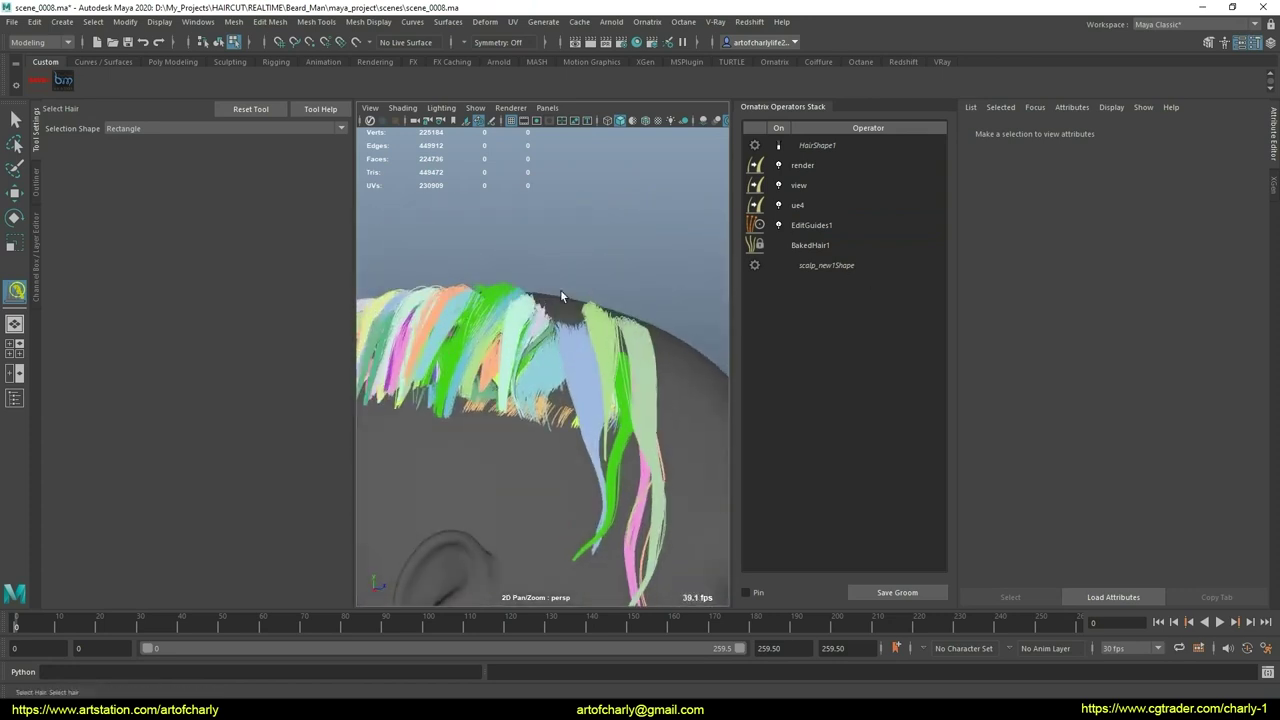
Step: Turn on Select By Group in EditGuides1 so picks grab whole strand groups
click(811, 225)
click(1093, 421)
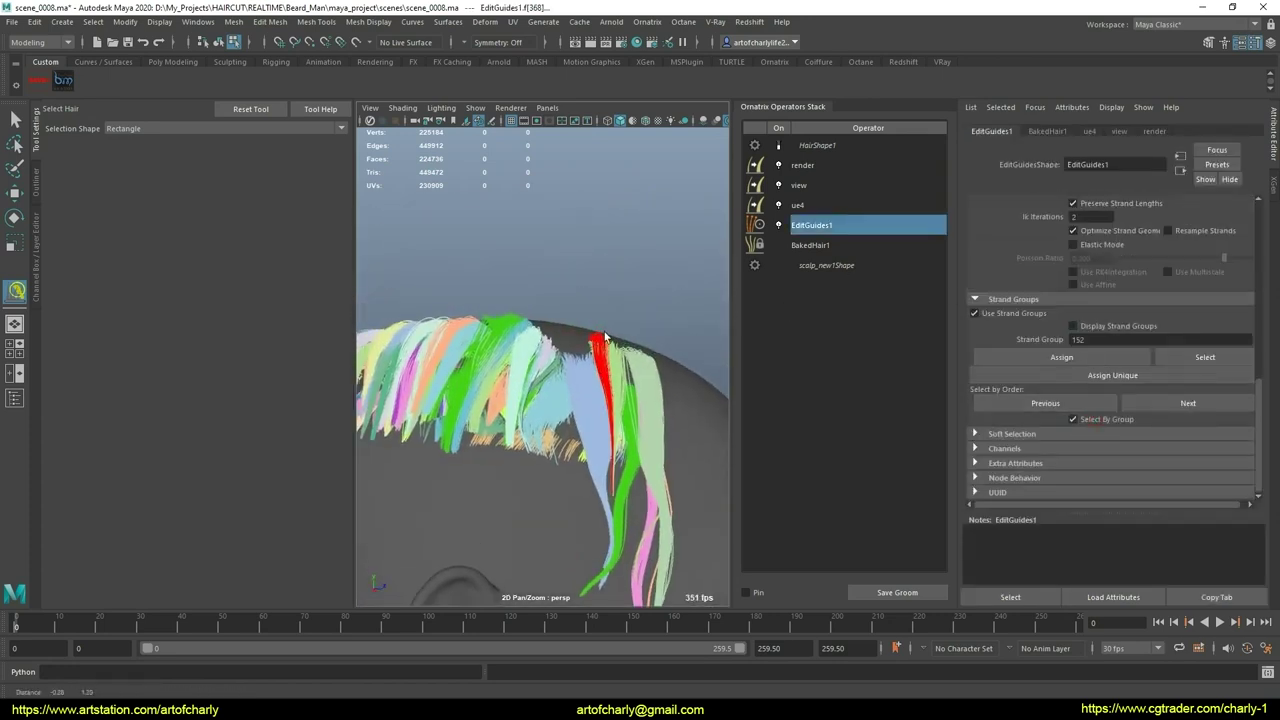
mouse_move(600, 340)
alt+mouse_down()
mouse_move(575, 337)
mouse_move(657, 300)
mouse_move(634, 251)
mouse_move(514, 329)
mouse_move(472, 335)
mouse_move(586, 343)
mouse_move(600, 275)
mouse_move(590, 300)
mouse_move(602, 304)
mouse_move(567, 267)
mouse_move(342, 256)
alt+mouse_up()
Step: Try selecting strand groups in the hair's centre and side, clearing the trial selections
click(559, 285)
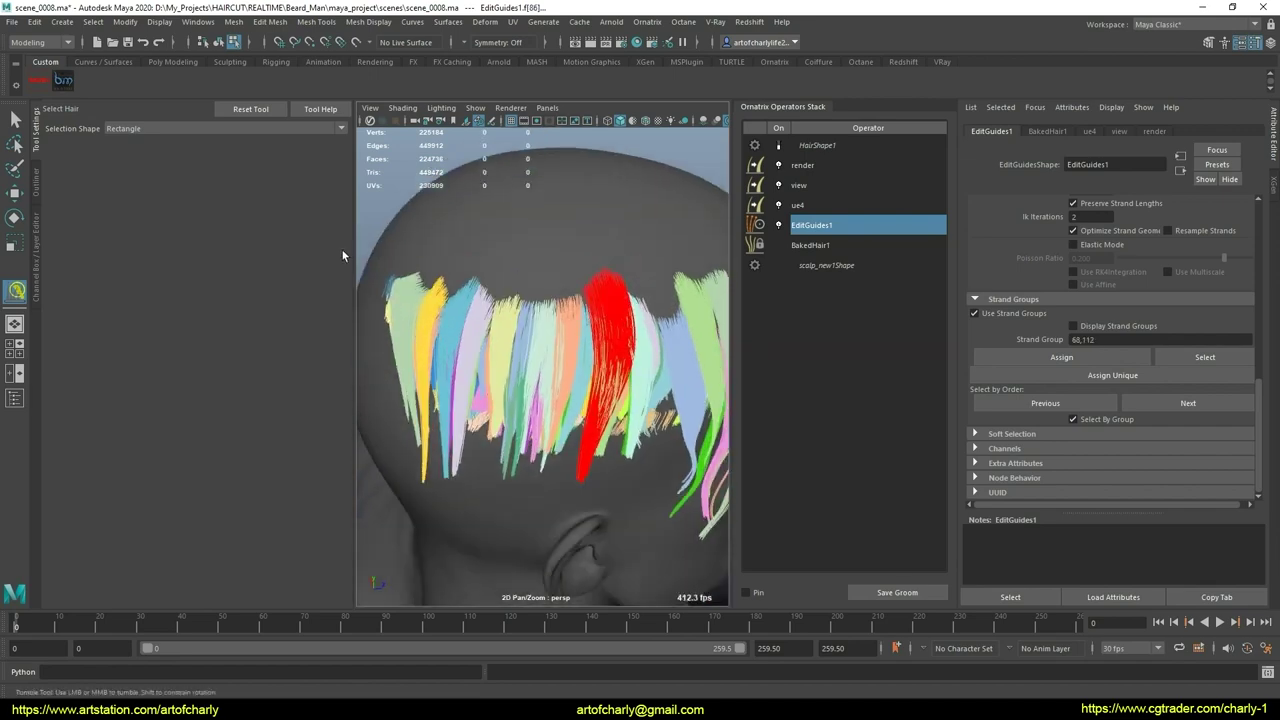
alt+drag(649, 298, 364, 296)
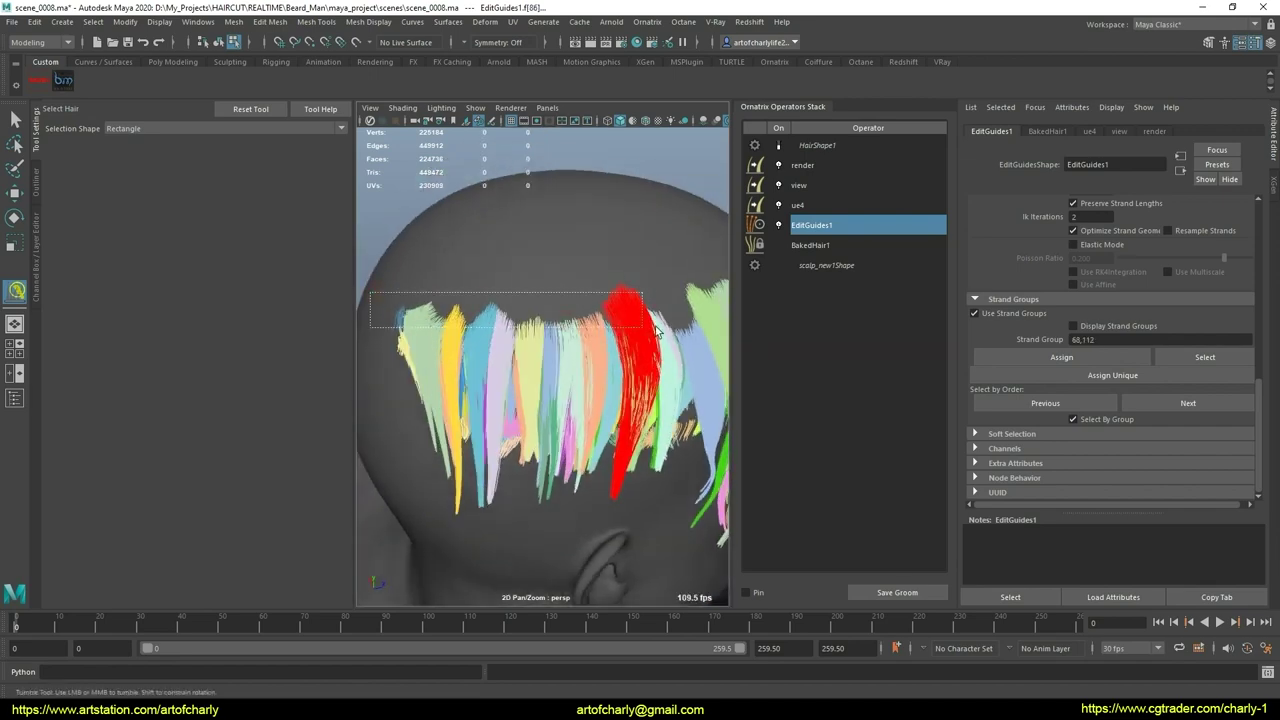
mouse_move(657, 330)
mouse_down()
mouse_move(609, 257)
mouse_move(640, 300)
mouse_up()
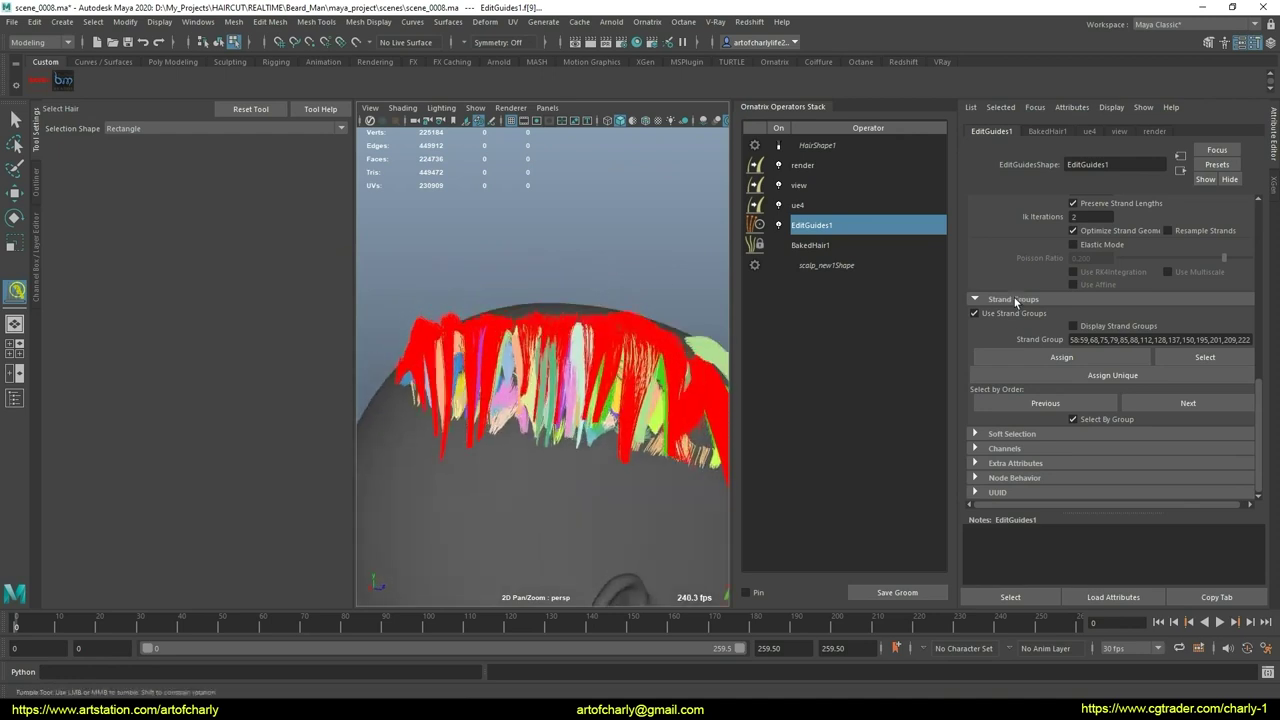
scroll(1016, 301, up, 4)
click(565, 366)
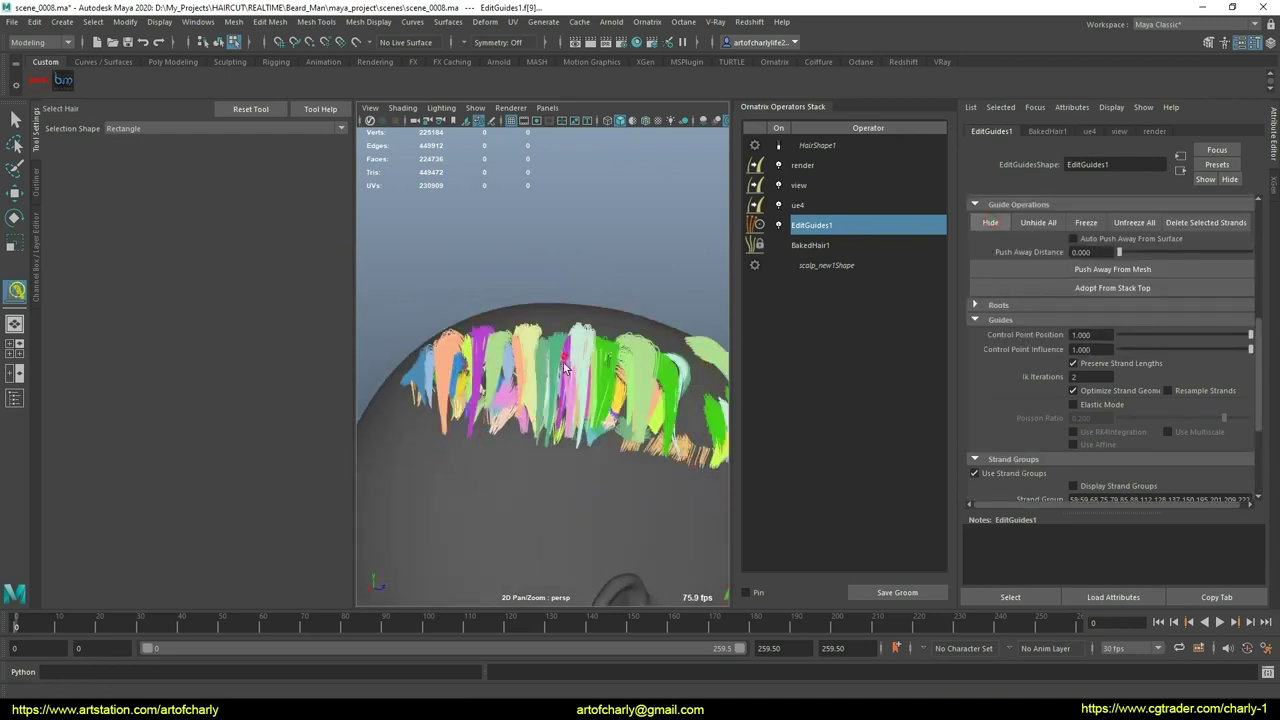
click(639, 358)
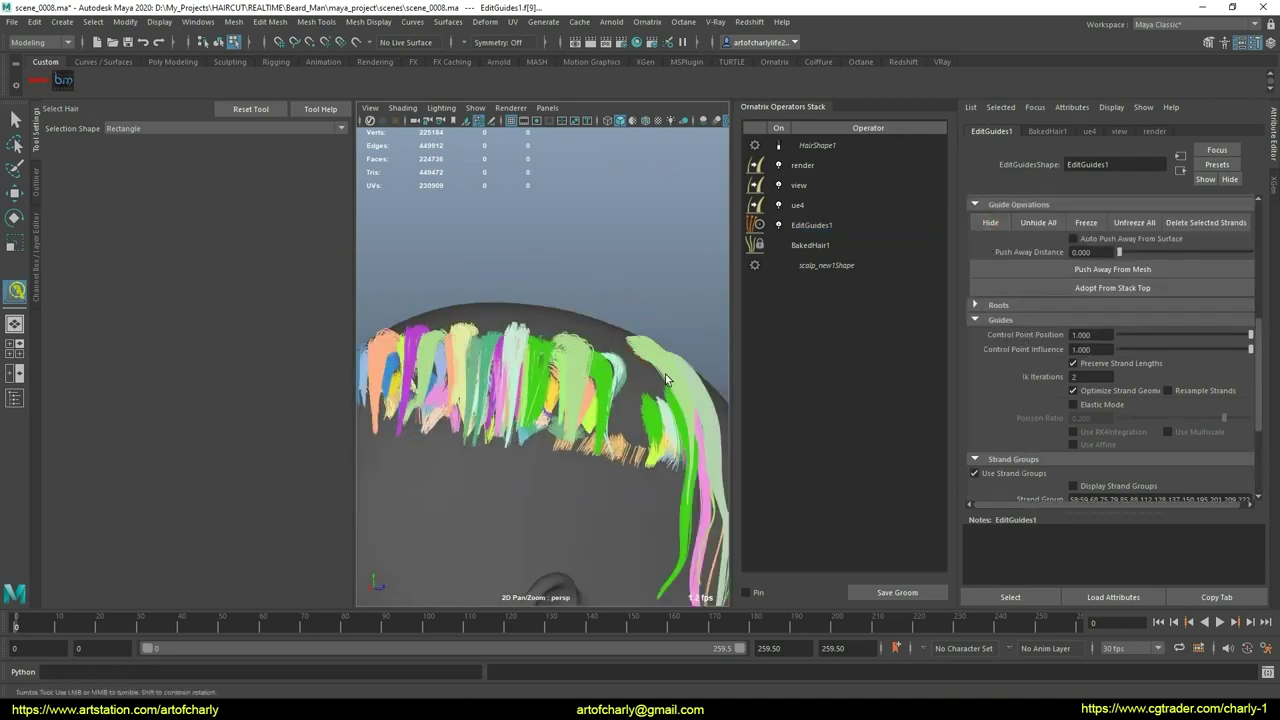
mouse_move(639, 358)
alt+mouse_down()
mouse_move(591, 367)
mouse_move(655, 325)
alt+mouse_up()
click(640, 335)
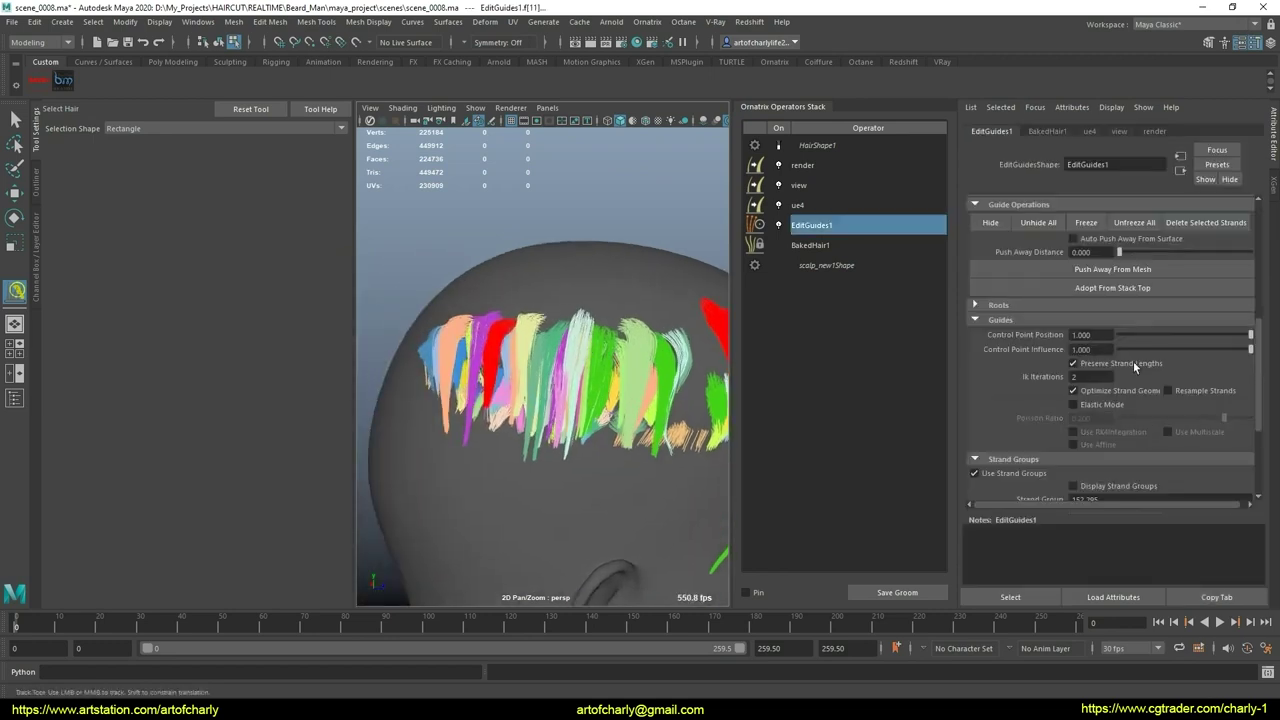
scroll(1093, 423, down, 3)
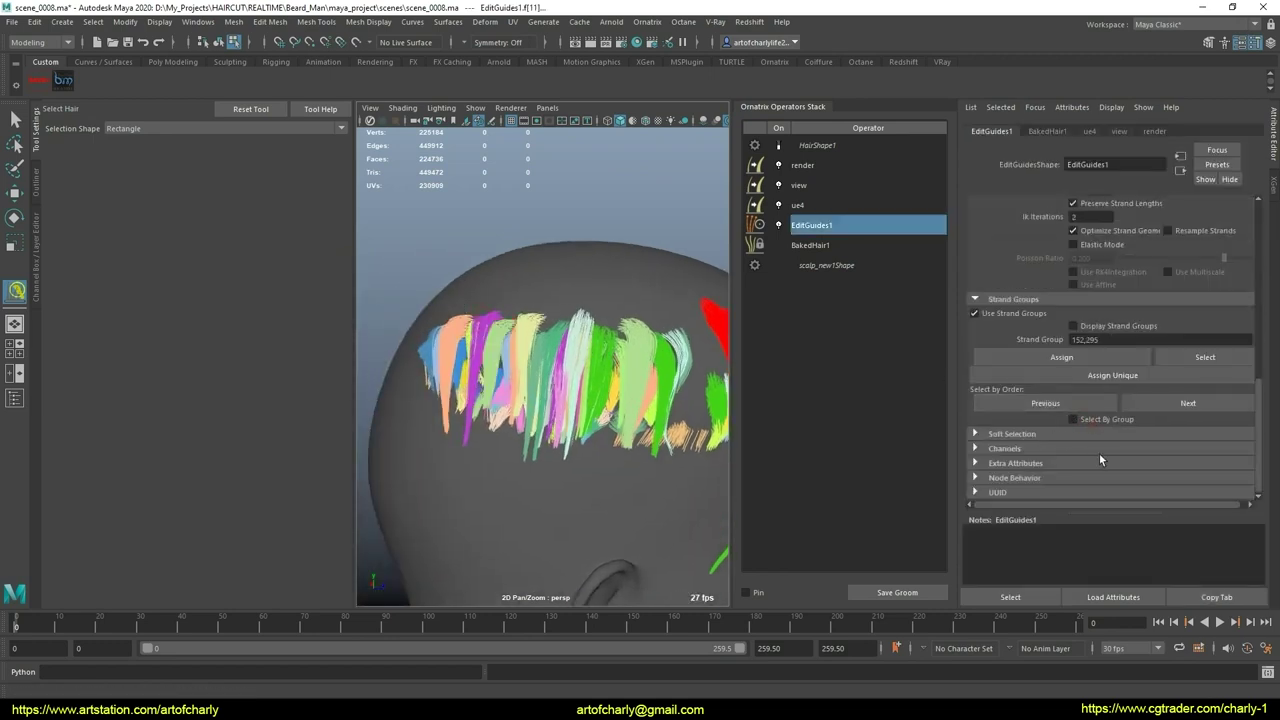
alt+middle_drag(620, 386, 510, 386)
scroll(1019, 353, up, 4)
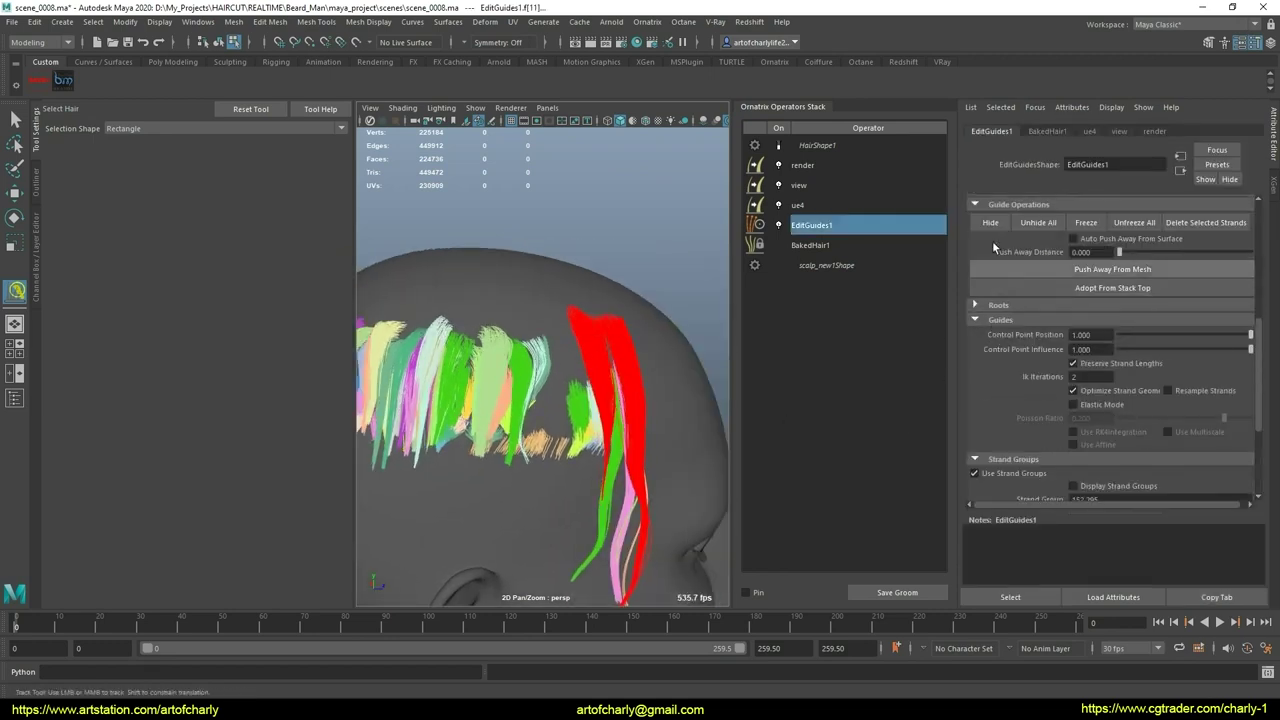
click(603, 343)
mouse_move(603, 343)
alt+mouse_down()
mouse_move(543, 343)
mouse_move(554, 376)
mouse_move(423, 337)
mouse_move(585, 362)
mouse_move(651, 417)
mouse_move(563, 337)
mouse_move(562, 369)
alt+mouse_up()
Step: Pick fringe strand groups in a close-up, ending with strand group 2 active
scroll(510, 410, up, 3)
click(601, 443)
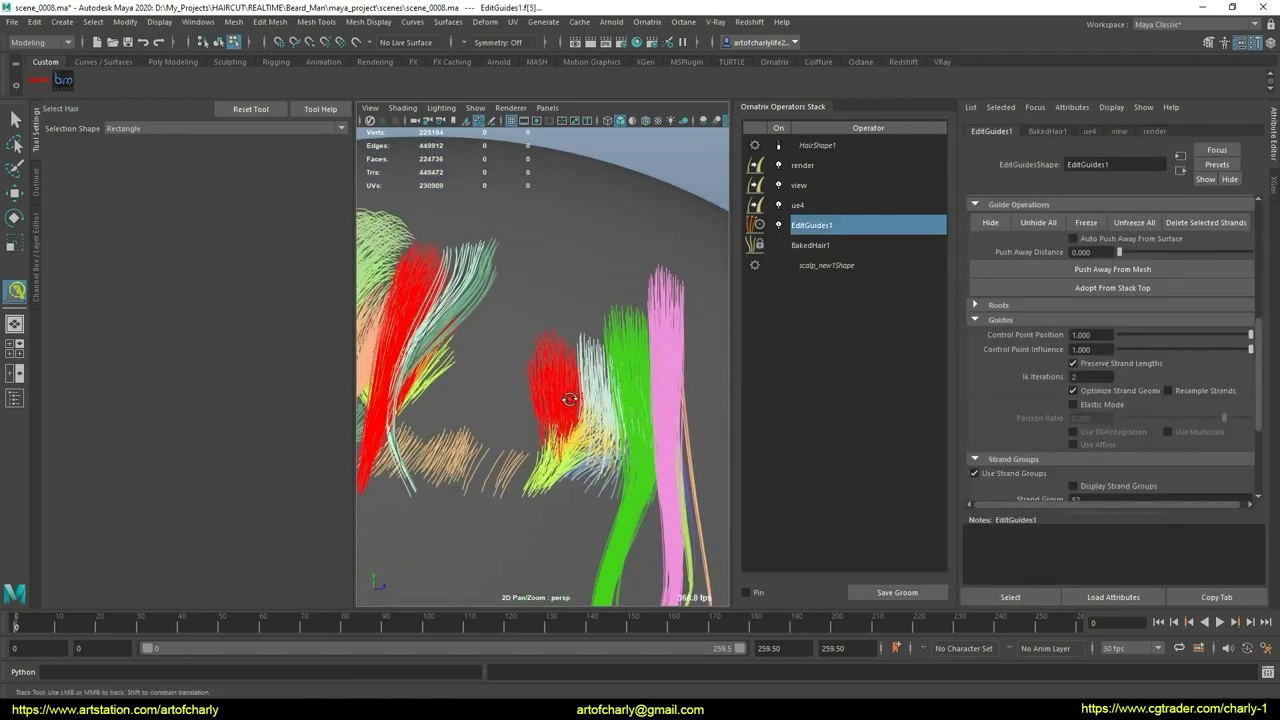
alt+drag(601, 443, 893, 369)
scroll(1090, 480, down, 4)
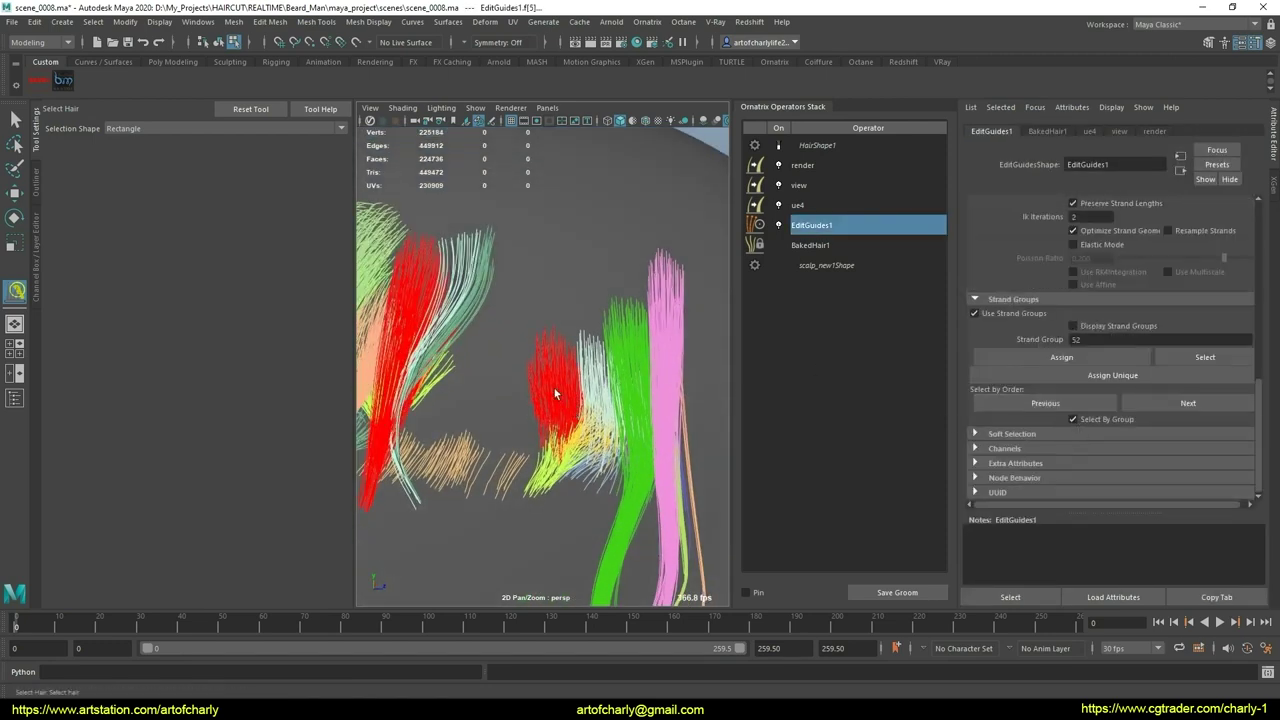
alt+drag(556, 394, 424, 428)
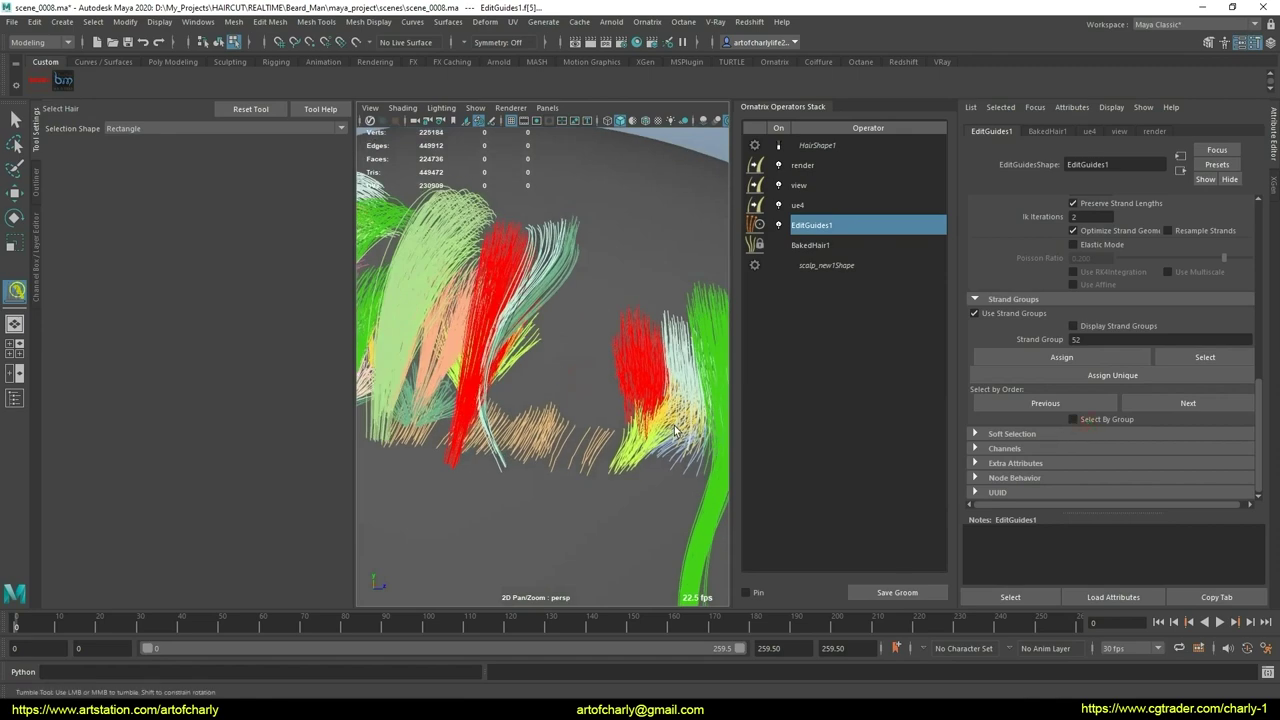
alt+right_drag(463, 443, 541, 357)
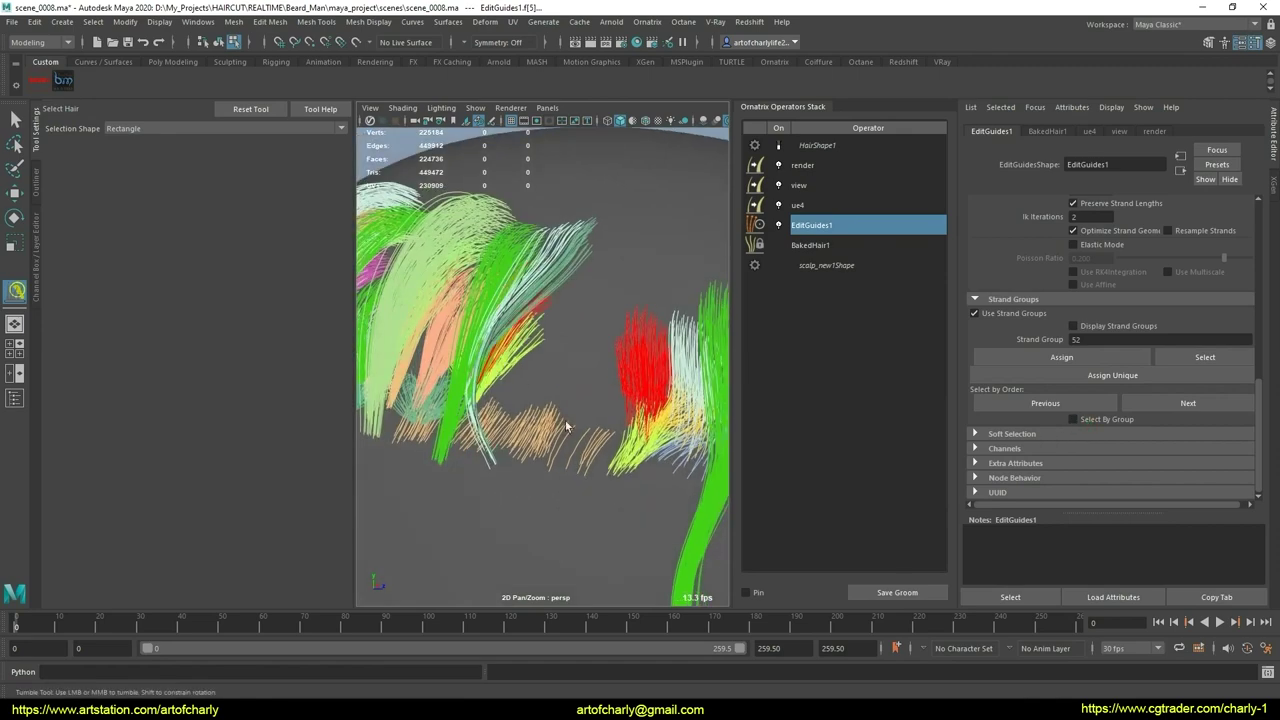
alt+drag(541, 357, 499, 384)
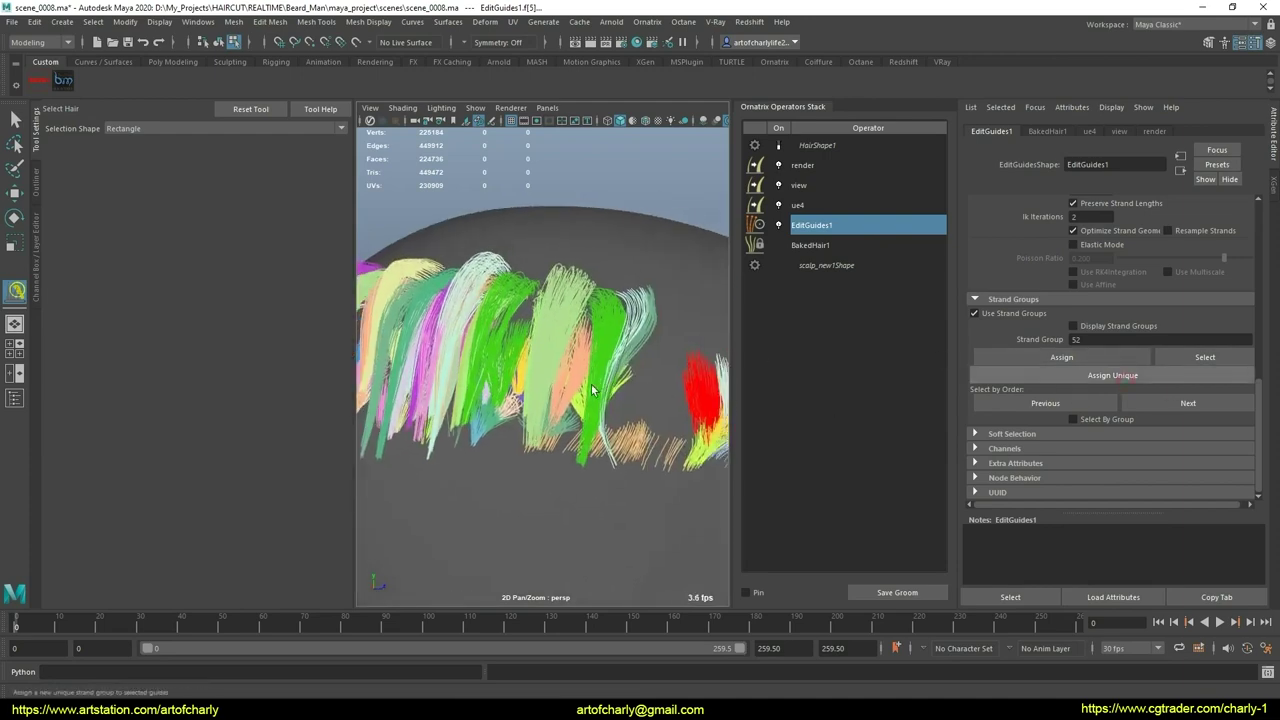
alt+drag(596, 390, 558, 368)
mouse_move(558, 368)
alt+middle_down()
mouse_move(534, 423)
mouse_move(575, 345)
alt+middle_up()
click(607, 365)
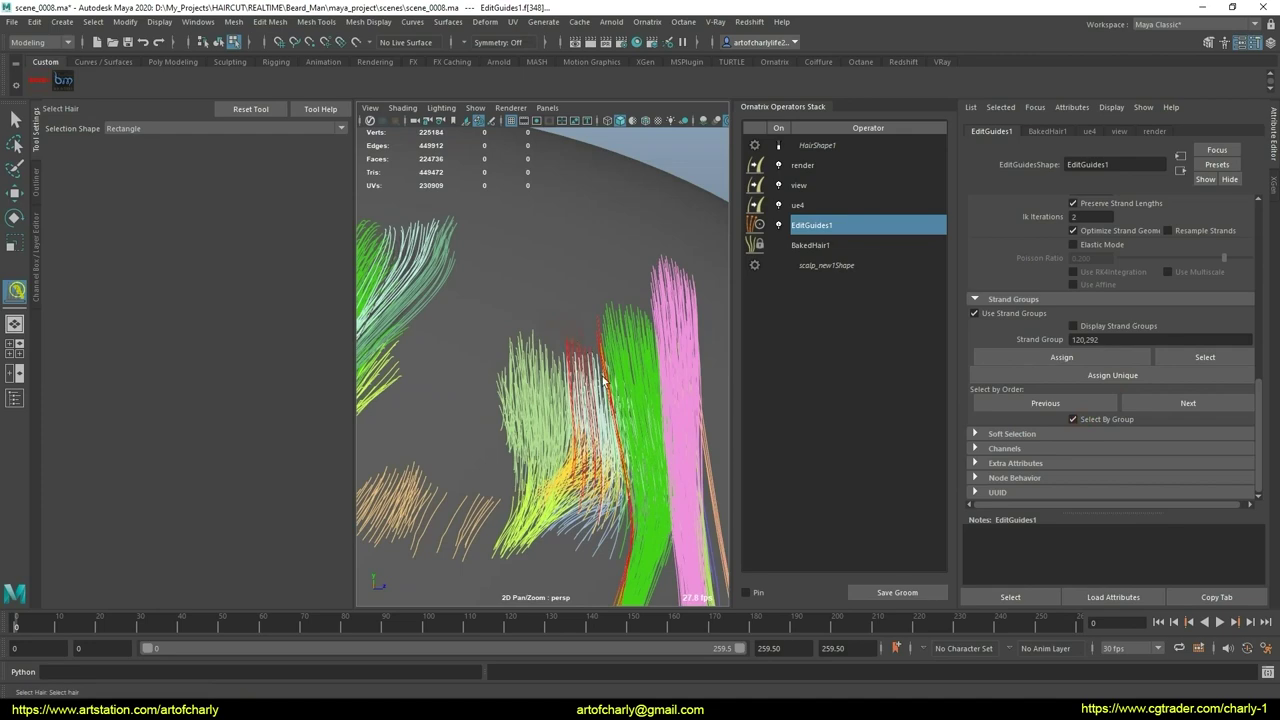
mouse_move(603, 381)
alt+mouse_down()
mouse_move(517, 352)
mouse_move(506, 380)
alt+mouse_up()
click(517, 352)
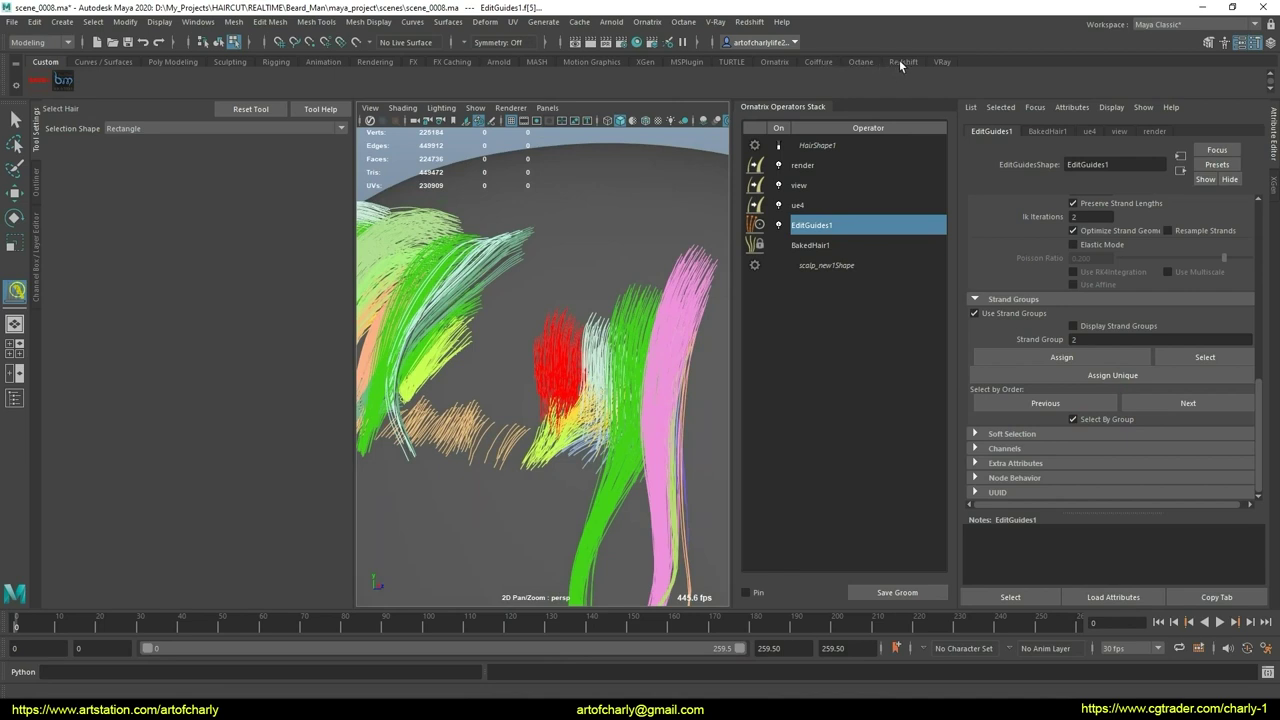
Step: Switch to the Ornatrix Comb Brush with Combing Algorithm set to Local
click(766, 64)
click(242, 86)
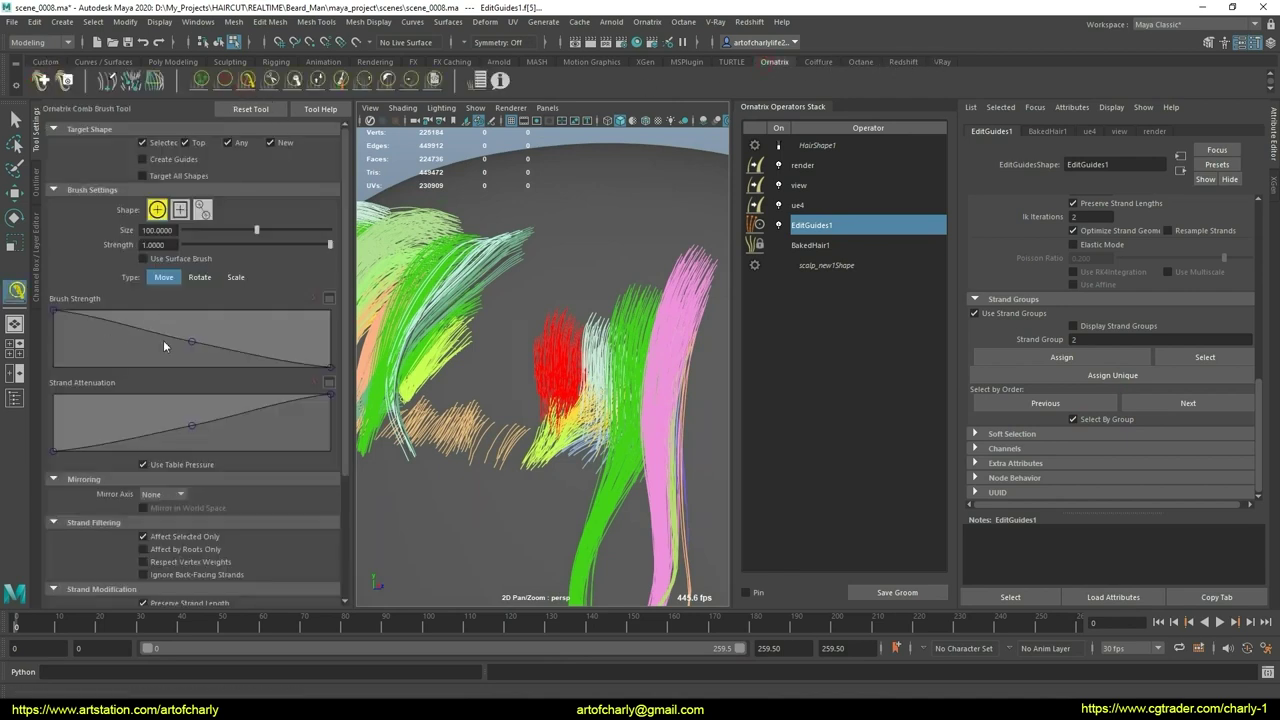
scroll(145, 463, down, 1)
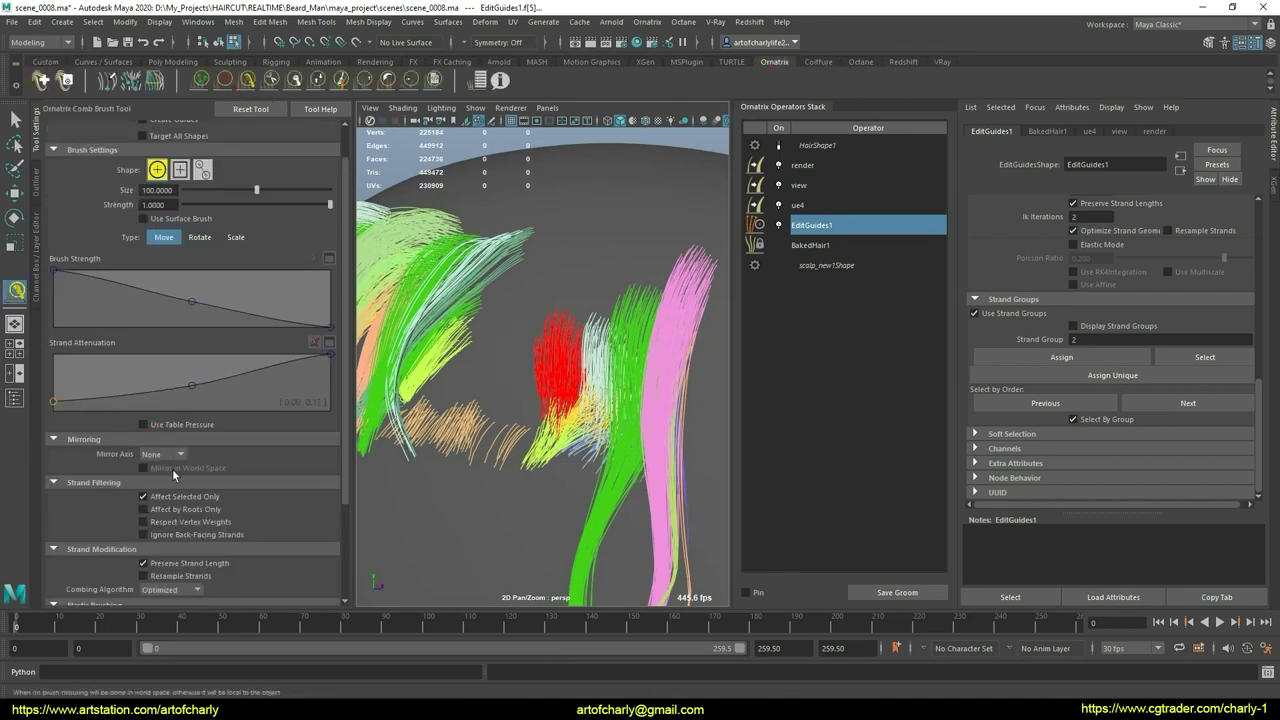
scroll(170, 420, down, 3)
click(172, 459)
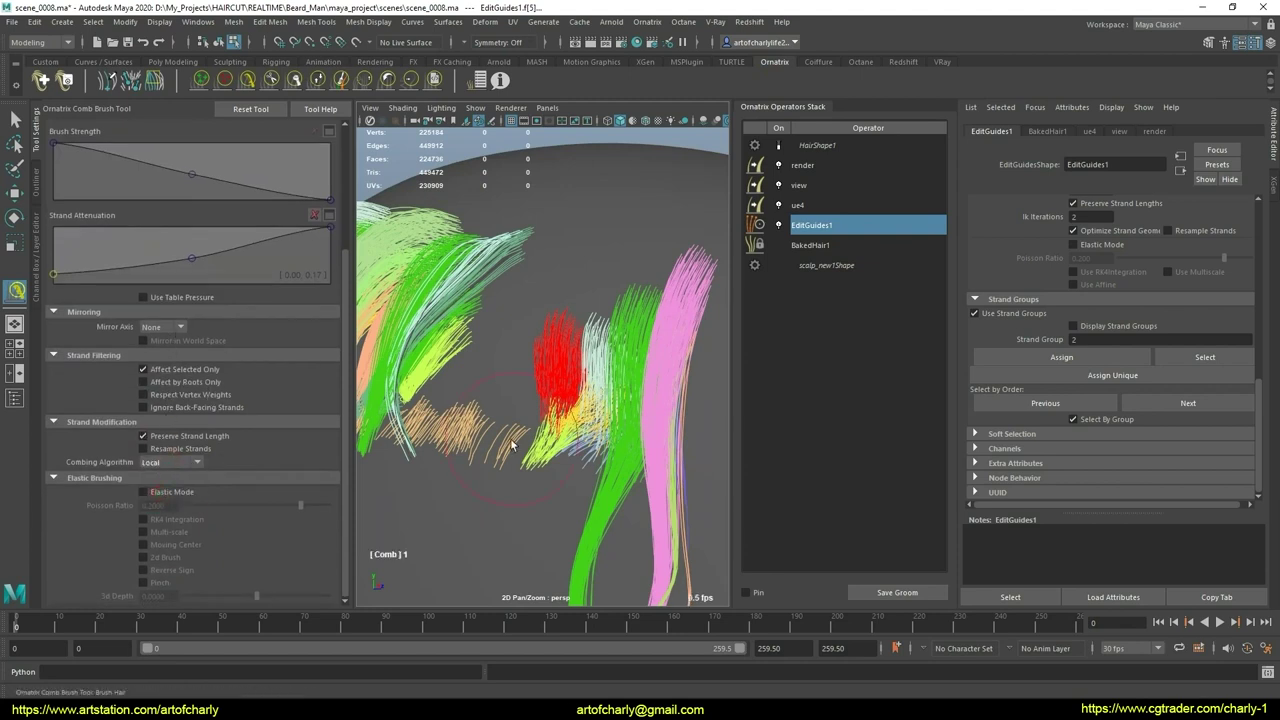
Step: Comb the selected fringe guides closer along the scalp, finishing back in Select Tool
alt+drag(511, 444, 584, 440)
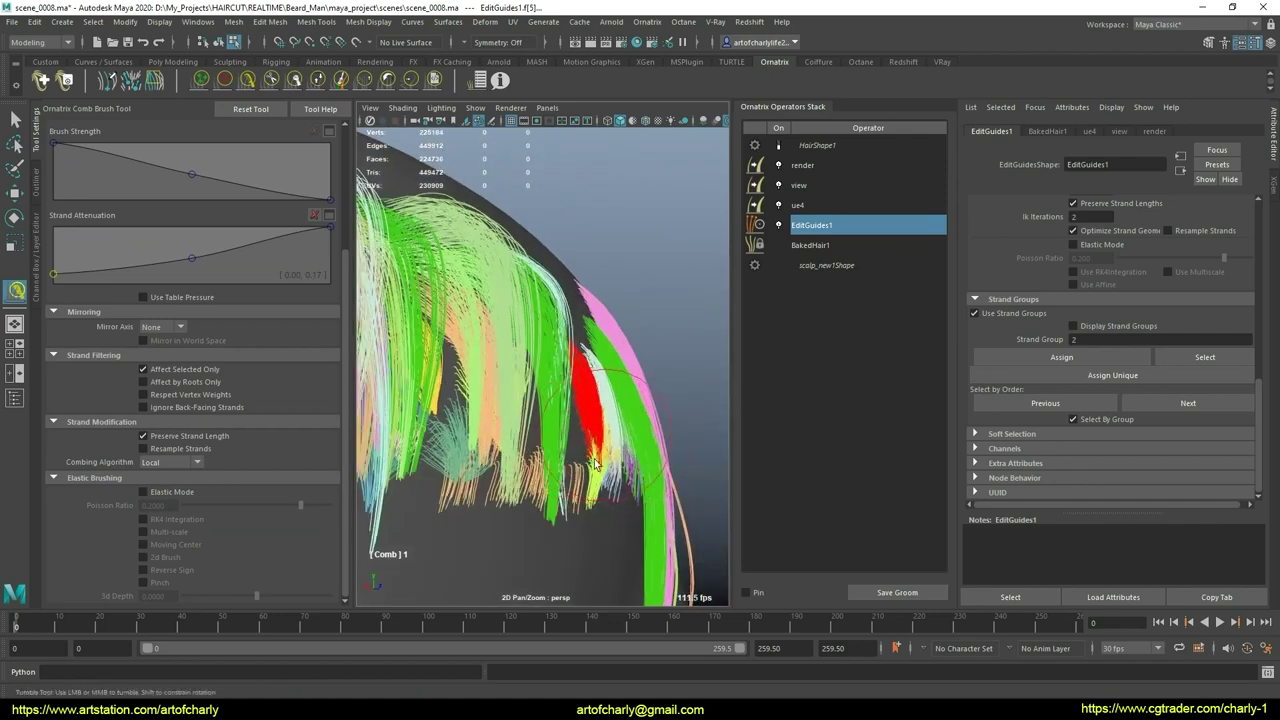
mouse_move(595, 464)
alt+mouse_down()
mouse_move(579, 450)
mouse_move(557, 471)
mouse_move(549, 457)
mouse_move(577, 464)
mouse_move(565, 455)
alt+mouse_up()
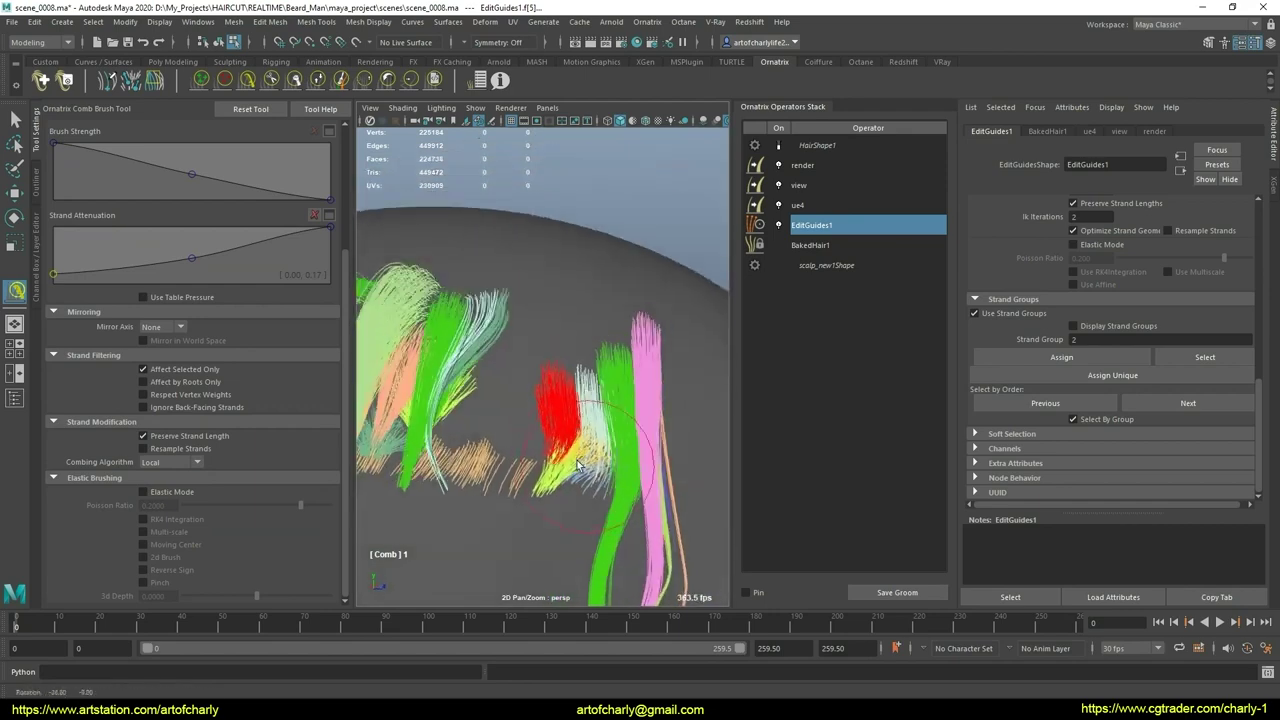
alt+right_drag(565, 455, 575, 440)
key(q)
alt+drag(575, 440, 525, 460)
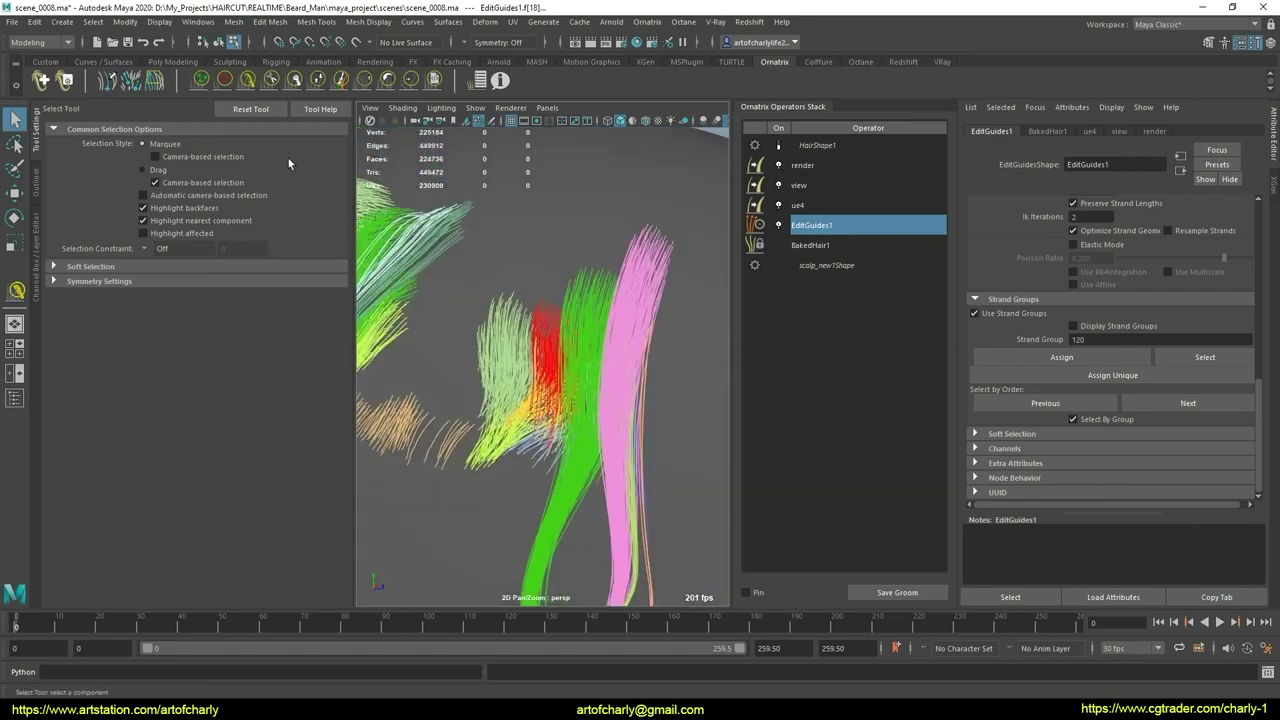
click(250, 88)
mouse_move(560, 420)
alt+mouse_down()
mouse_move(606, 409)
mouse_move(539, 397)
alt+mouse_up()
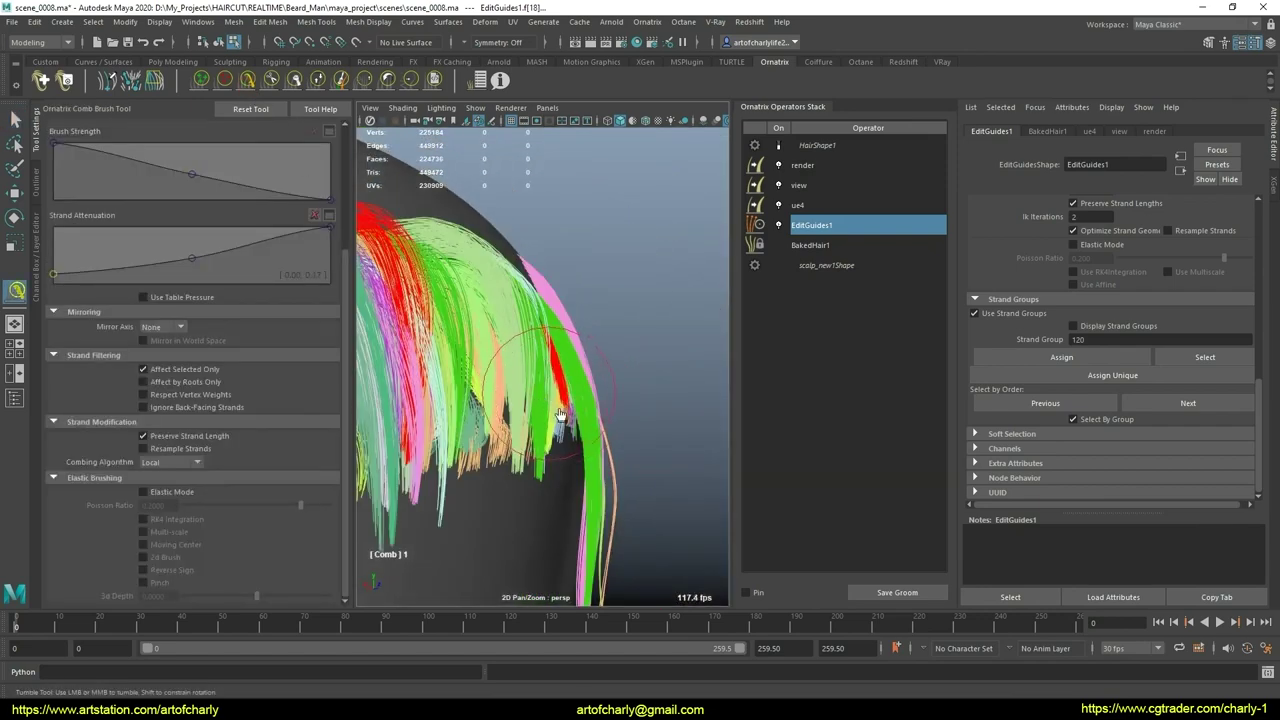
mouse_move(560, 414)
alt+right_down()
mouse_move(531, 443)
mouse_move(508, 433)
alt+right_up()
mouse_move(534, 443)
alt+mouse_down()
mouse_move(555, 461)
mouse_move(580, 388)
alt+mouse_up()
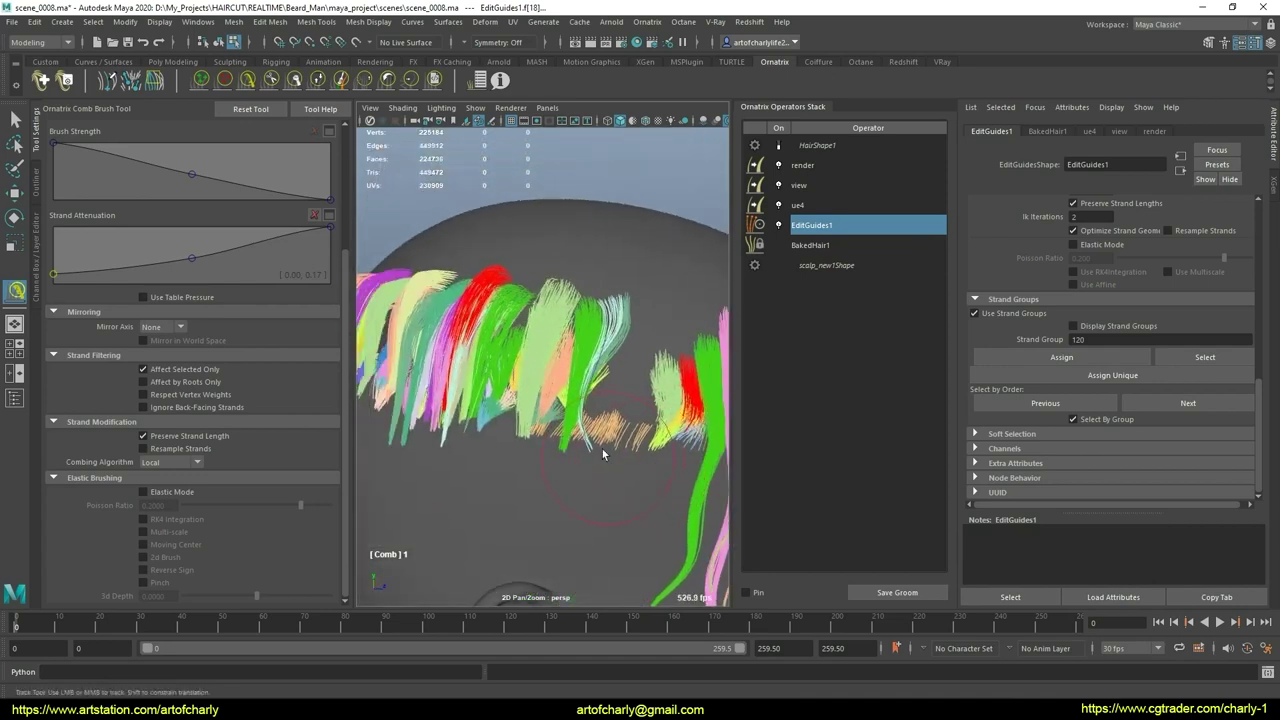
key(q)
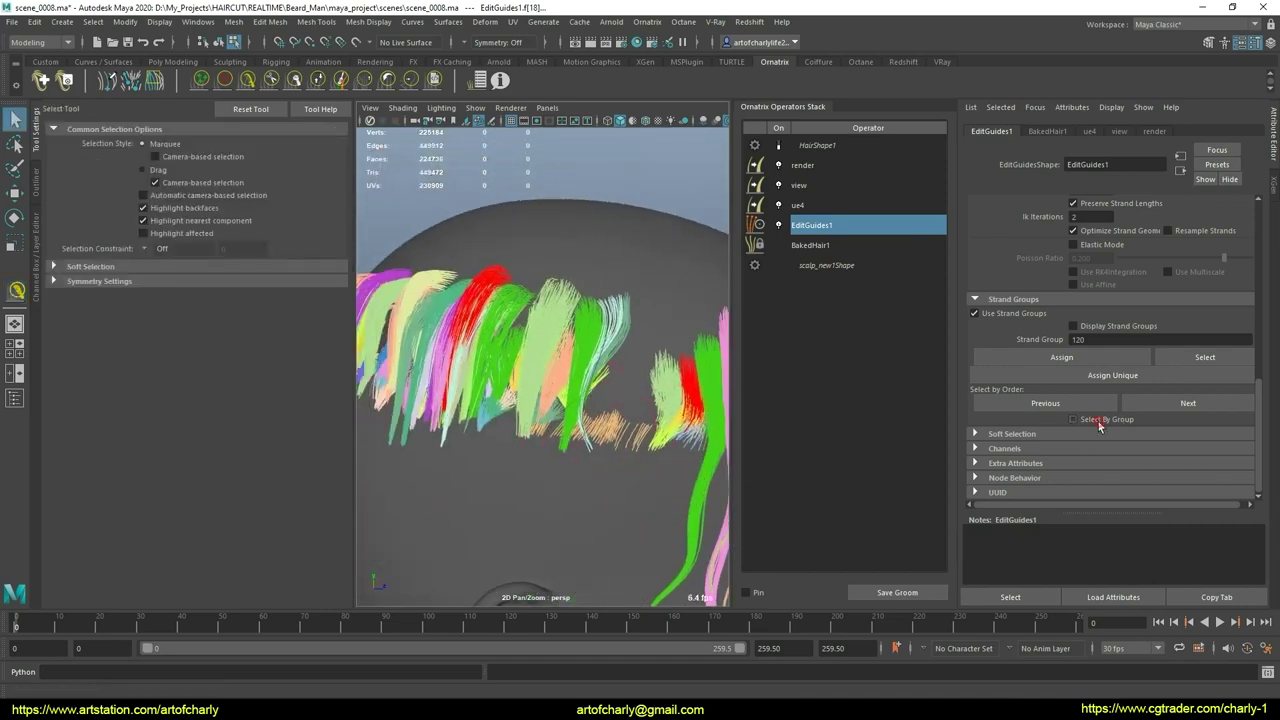
Step: Turn Select By Group on and hide strand groups 2, 3, 6, 292, 310 and 312
drag(546, 403, 548, 404)
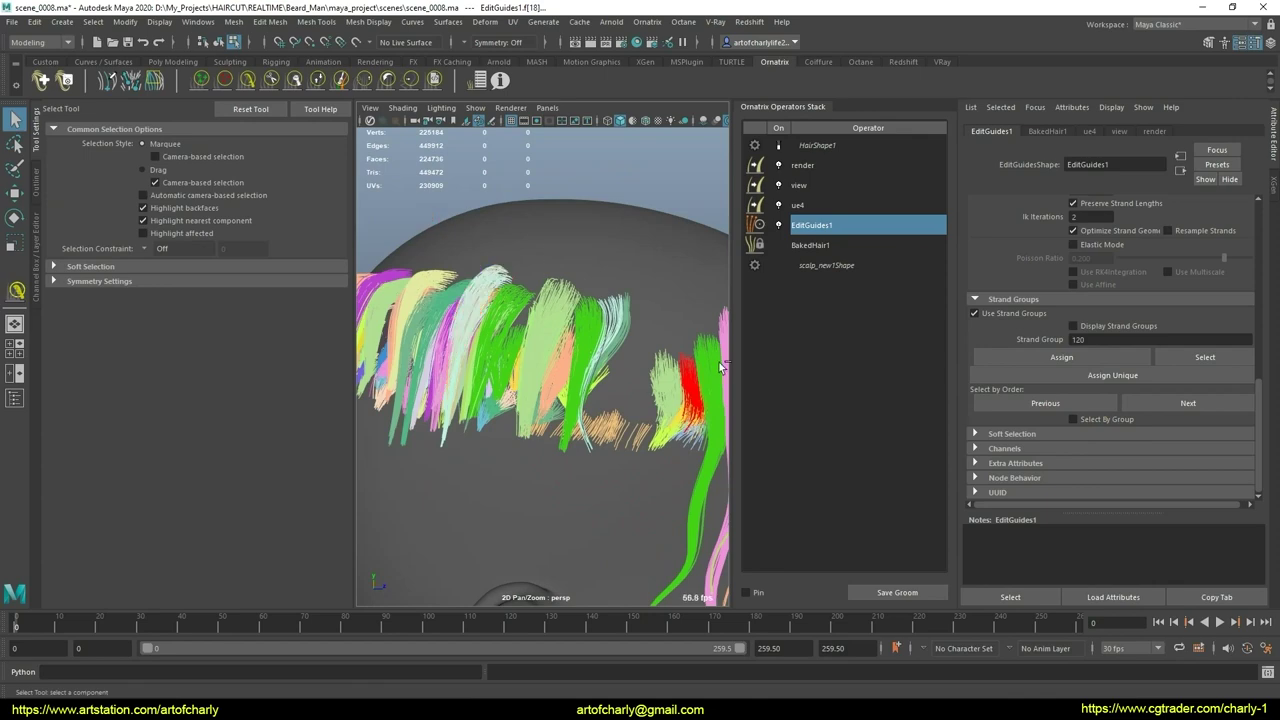
click(1088, 421)
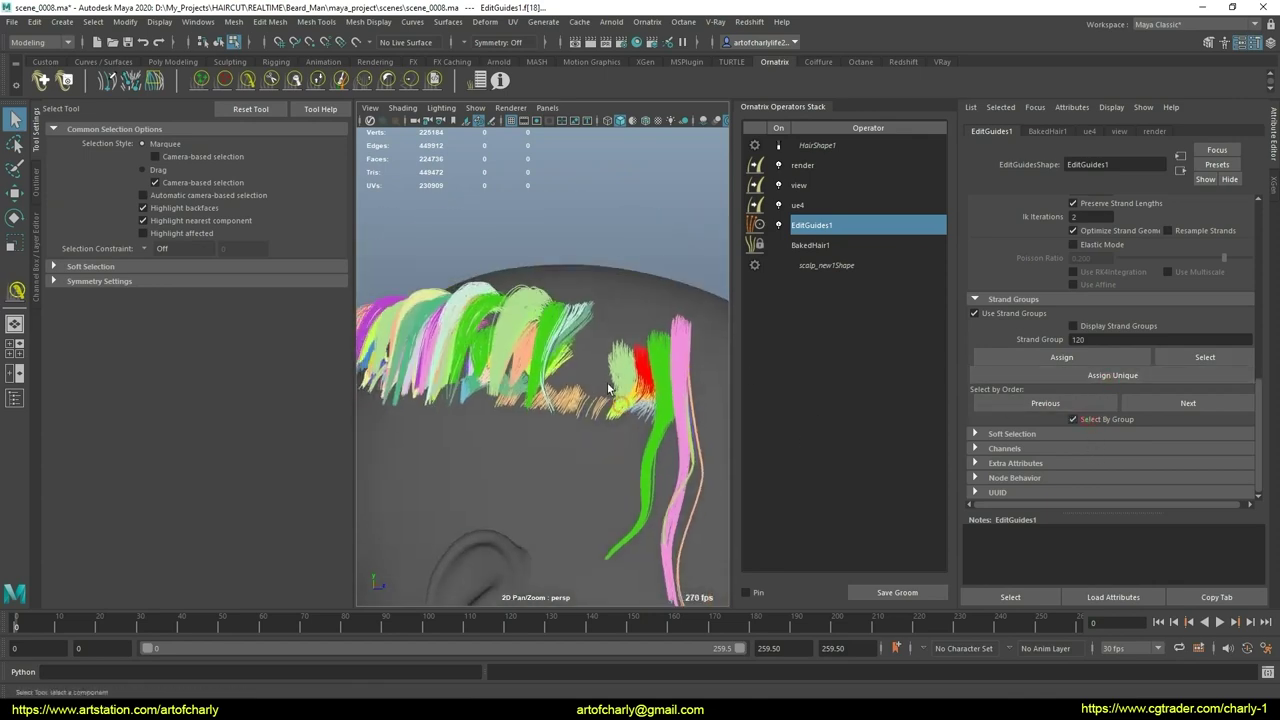
middle_drag(609, 434, 612, 444)
scroll(610, 444, down, 3)
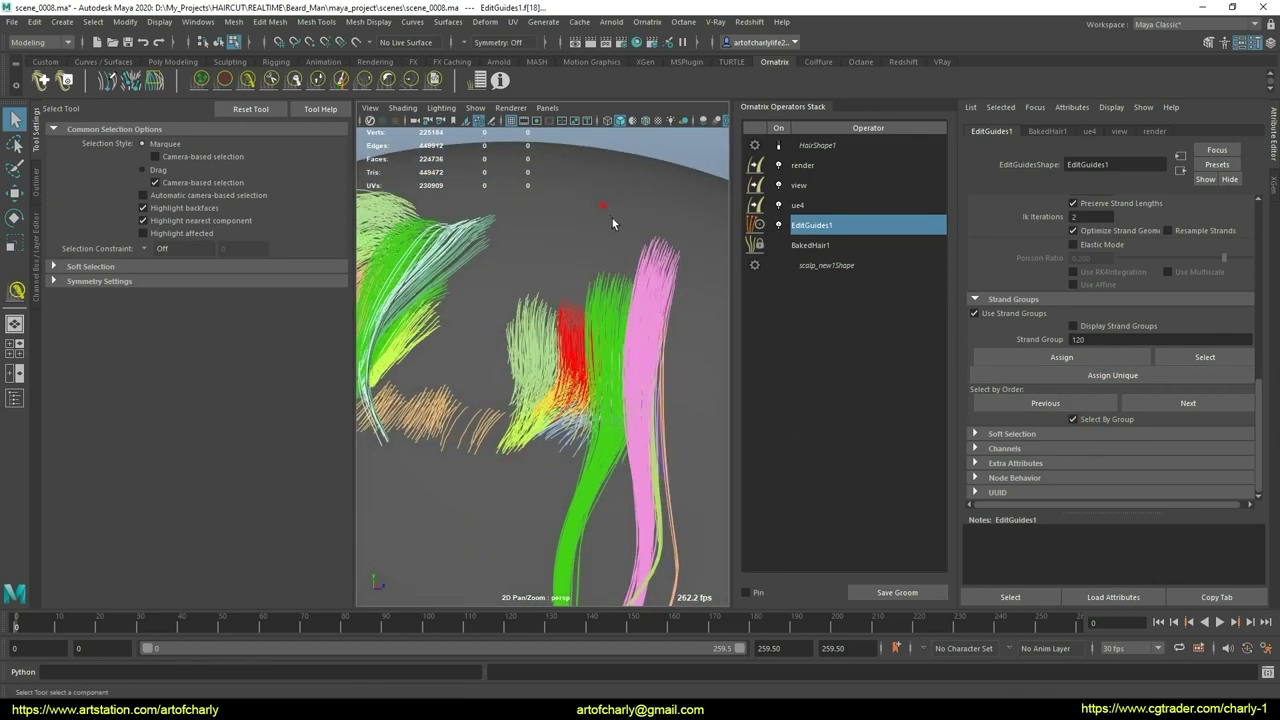
scroll(566, 208, down, 3)
scroll(677, 306, up, 2)
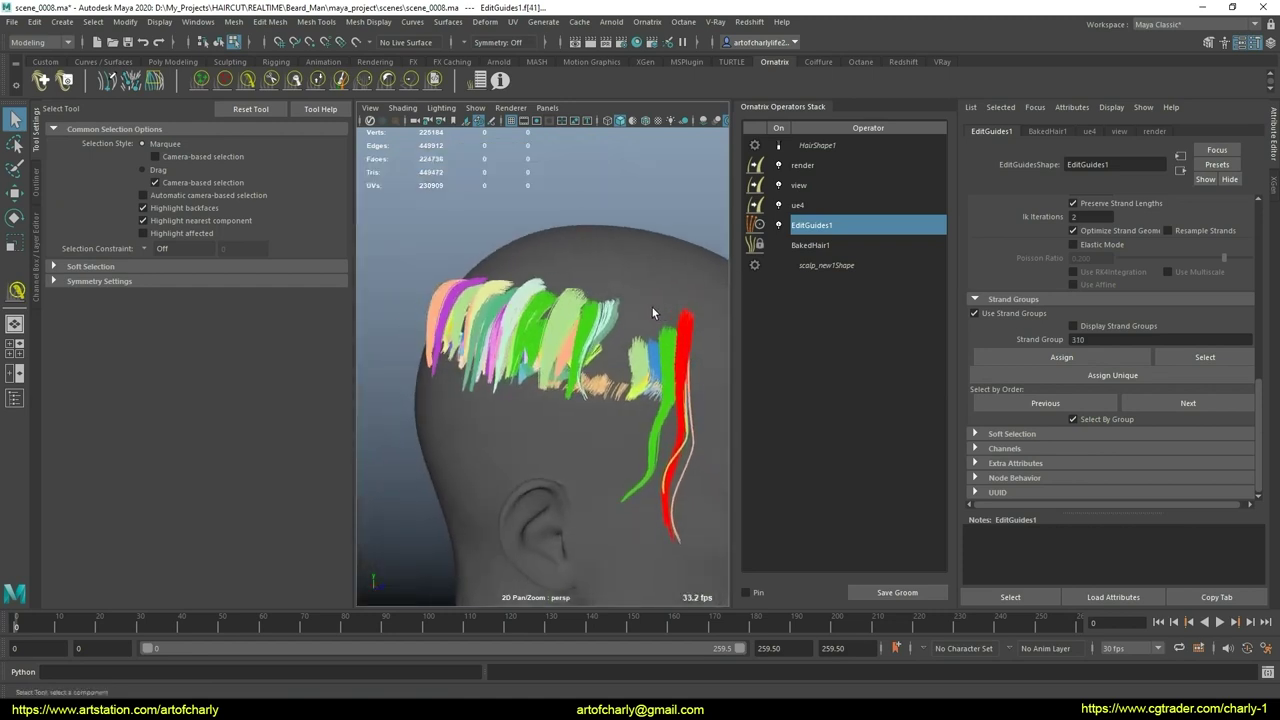
scroll(627, 345, up, 3)
drag(722, 323, 687, 370)
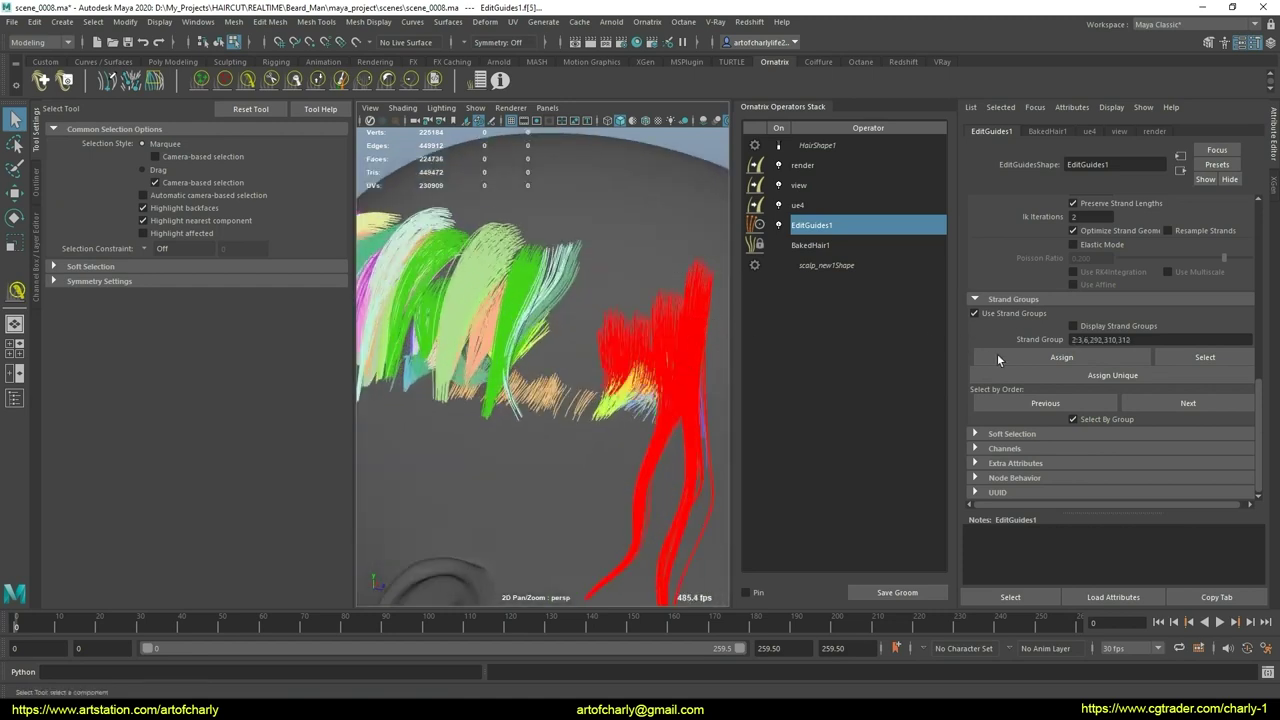
scroll(1034, 290, up, 3)
scroll(1034, 290, up, 2)
click(992, 262)
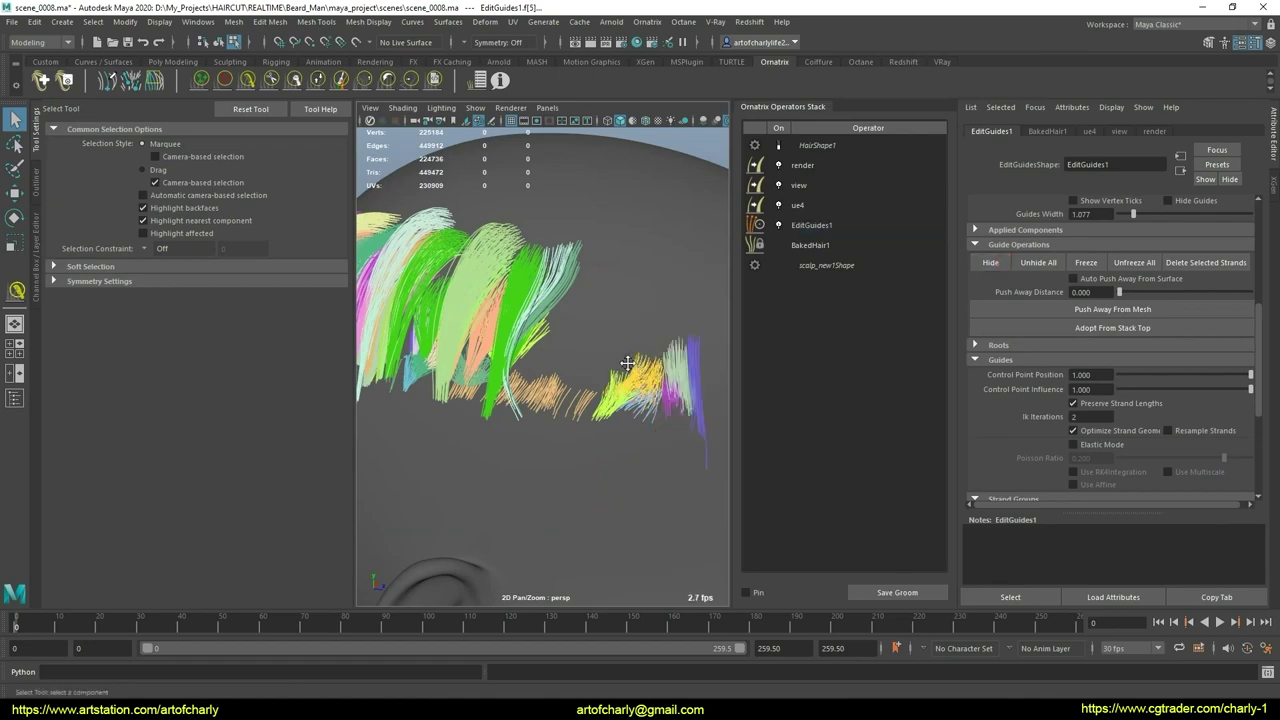
Step: Select and hide another batch of strand groups further along the scalp
middle_drag(627, 362, 601, 348)
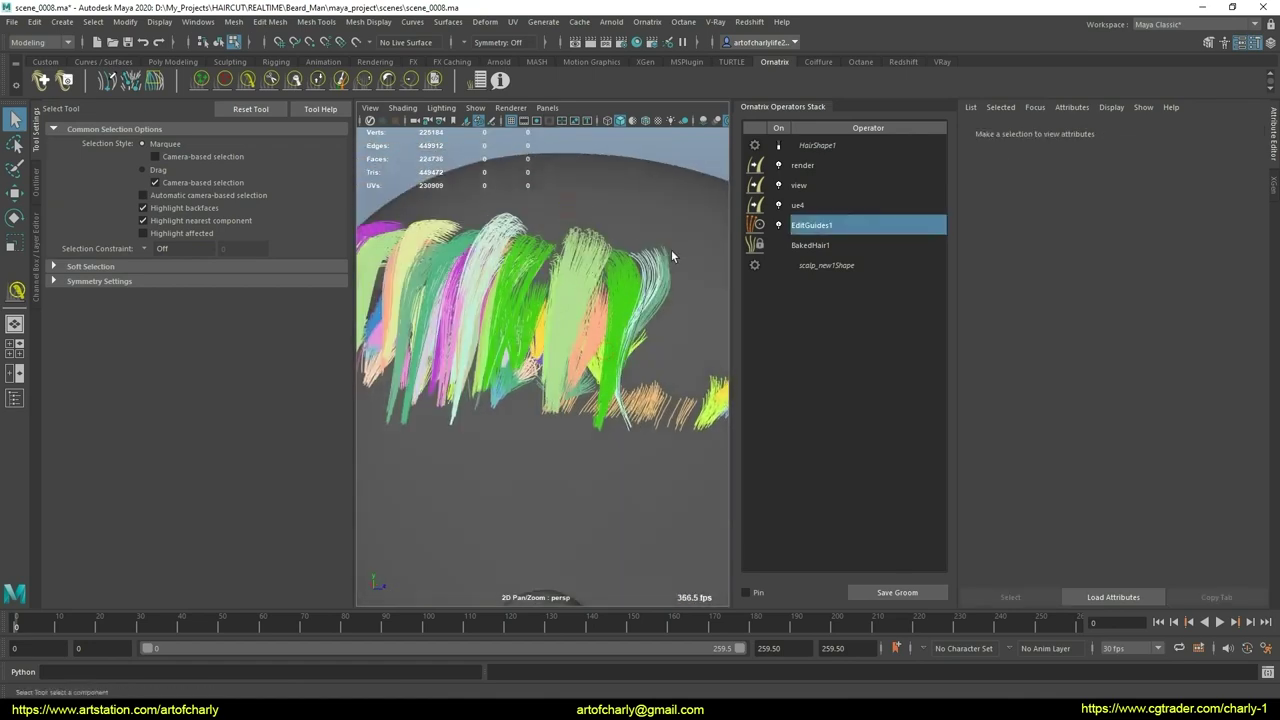
mouse_move(671, 252)
mouse_down()
mouse_move(582, 337)
mouse_move(538, 292)
mouse_move(639, 318)
mouse_up()
click(619, 305)
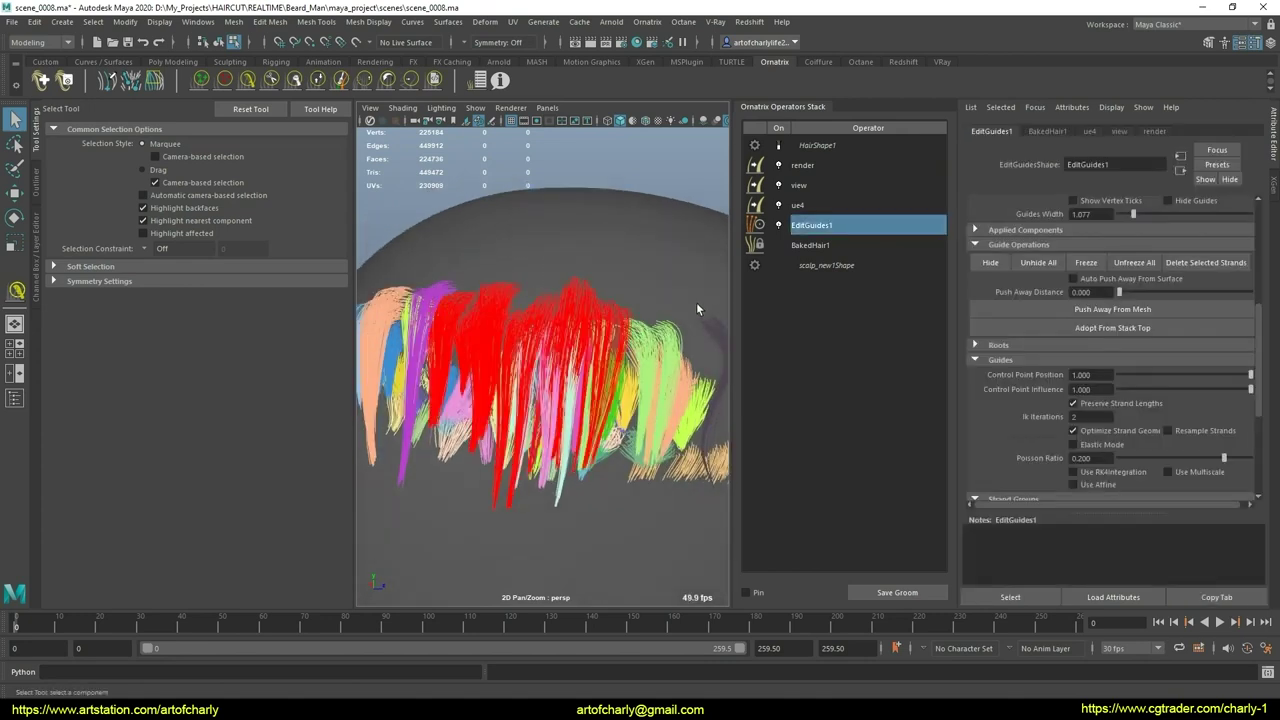
click(992, 264)
click(516, 330)
alt+drag(516, 330, 450, 286)
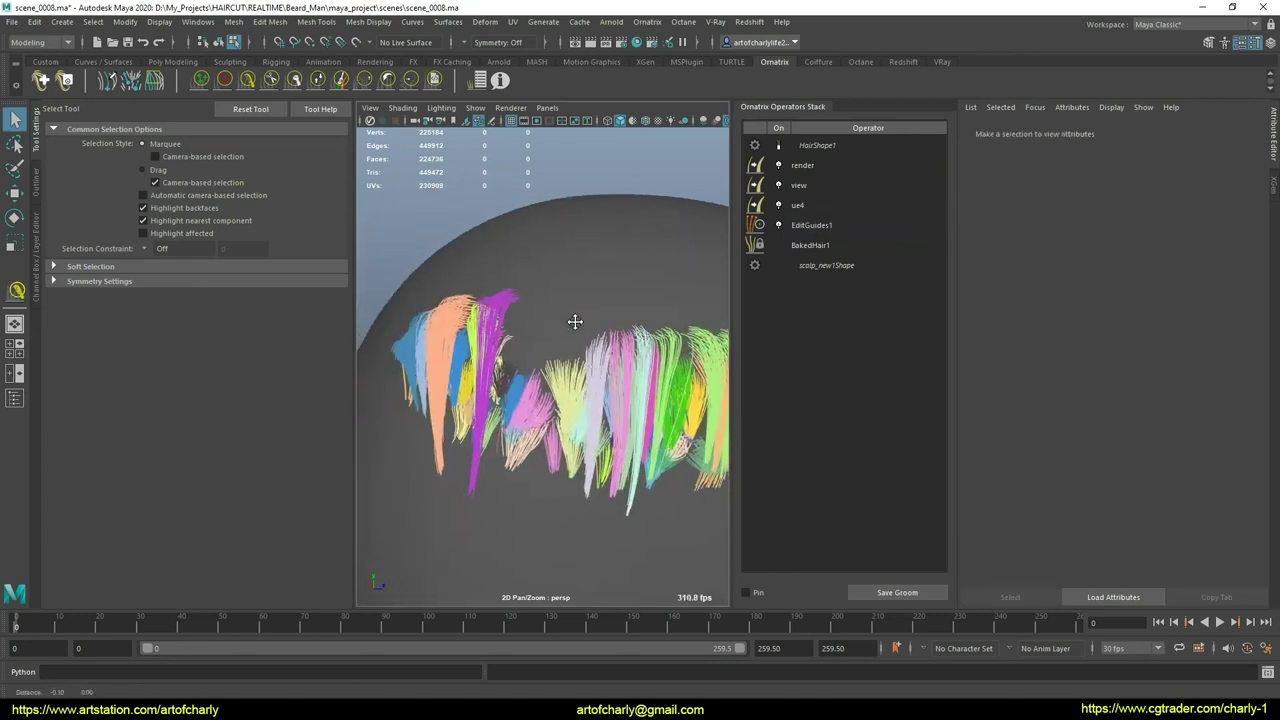
click(627, 311)
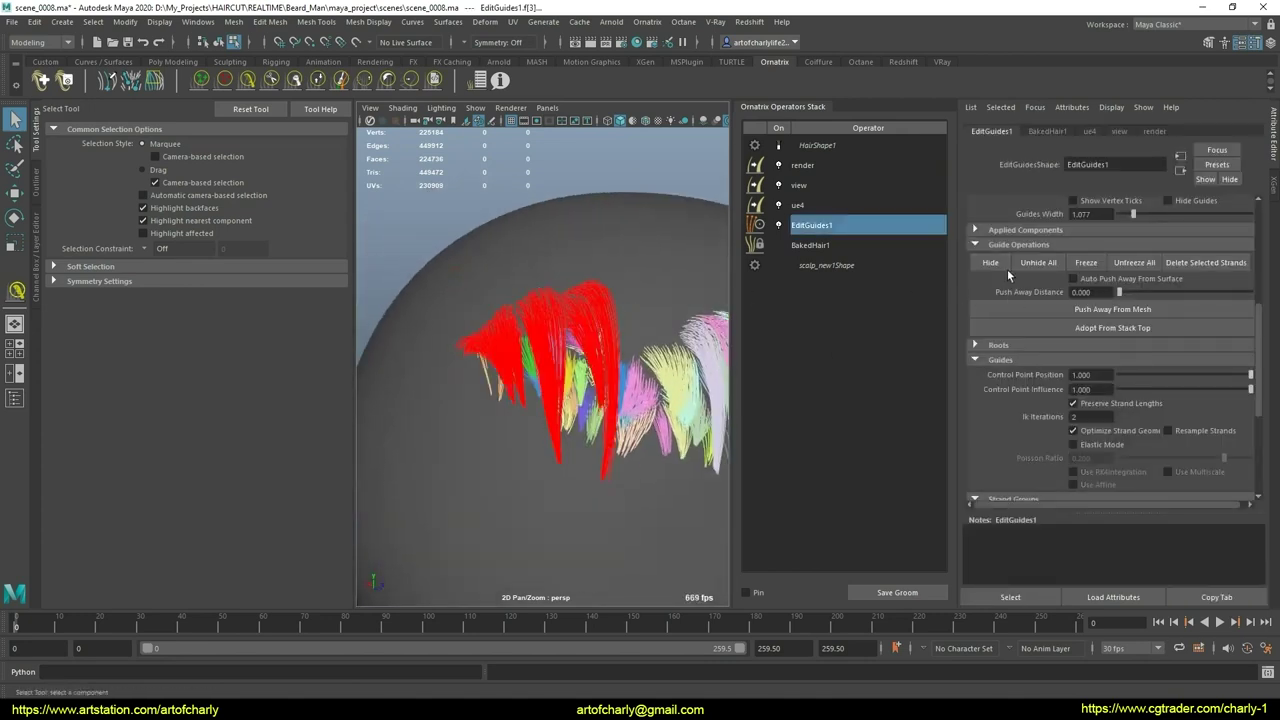
Step: Hide the currently selected batch of strand groups
click(670, 270)
mouse_move(670, 270)
alt+mouse_down()
mouse_move(530, 316)
mouse_move(480, 302)
mouse_move(622, 321)
alt+mouse_up()
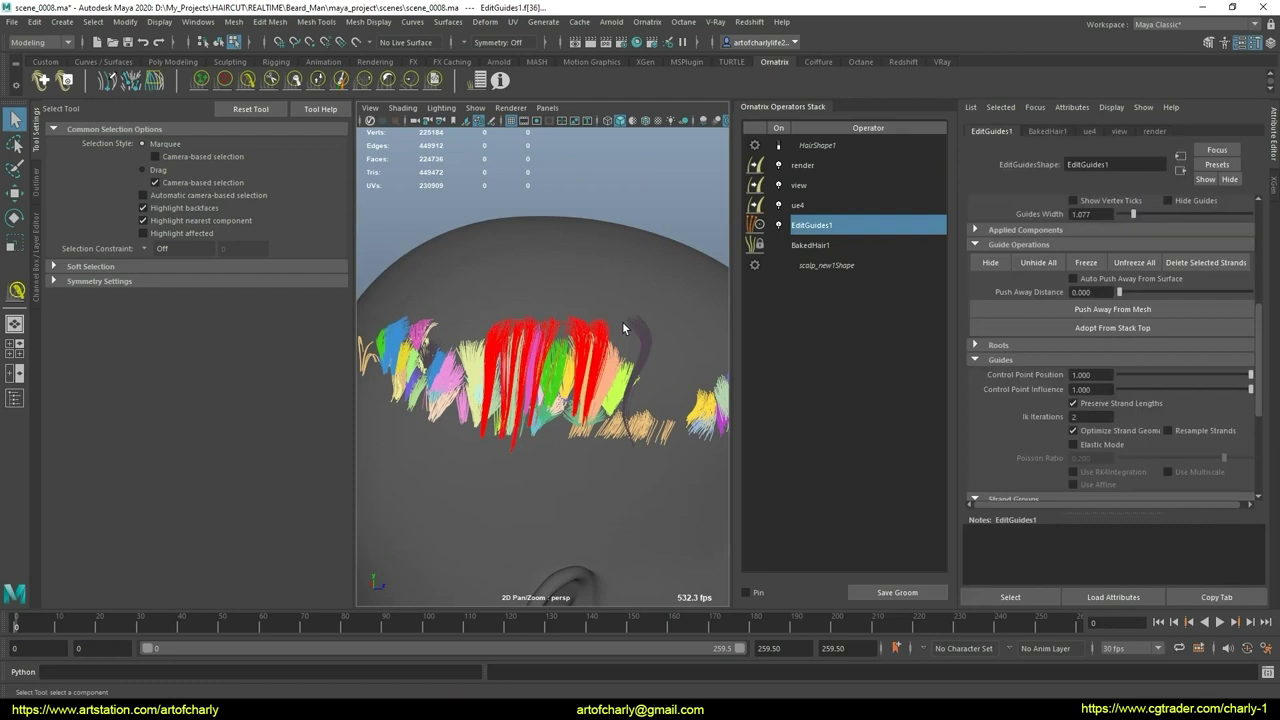
click(990, 262)
click(484, 307)
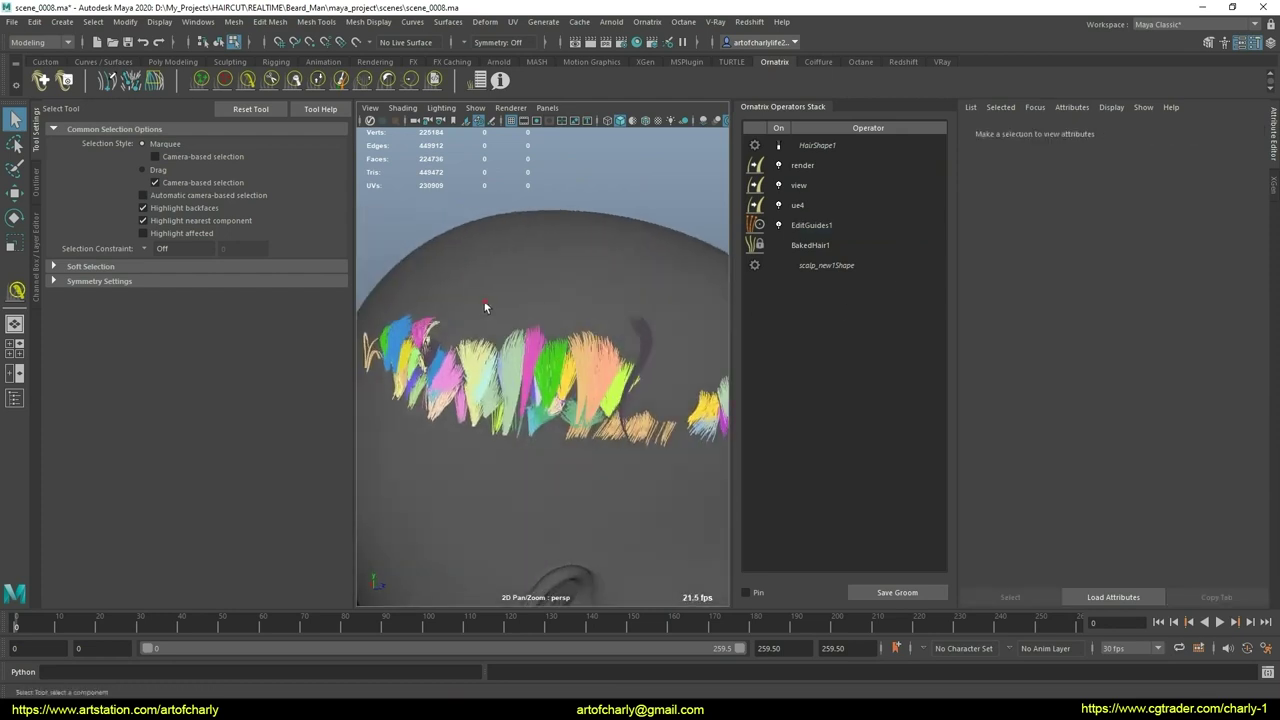
Step: Select all remaining crown strands so their group numbers fill the Strand Group list
drag(700, 333, 688, 308)
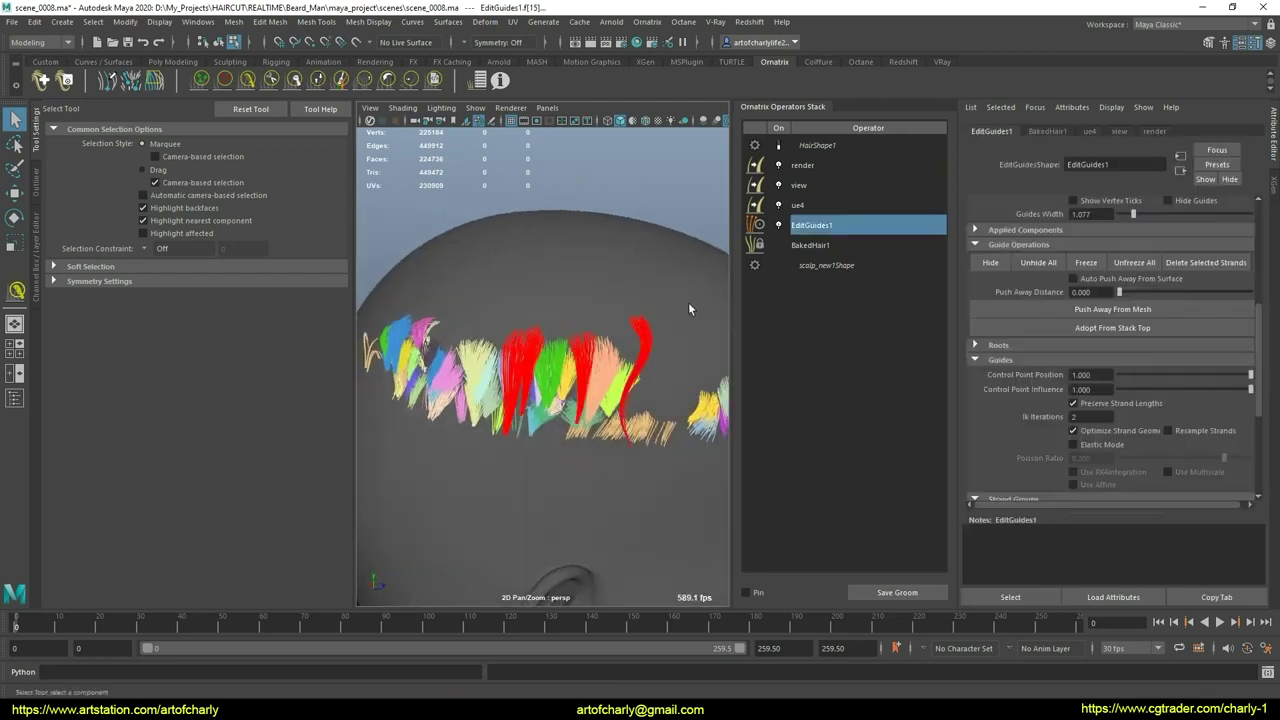
click(590, 372)
alt+drag(590, 372, 540, 383)
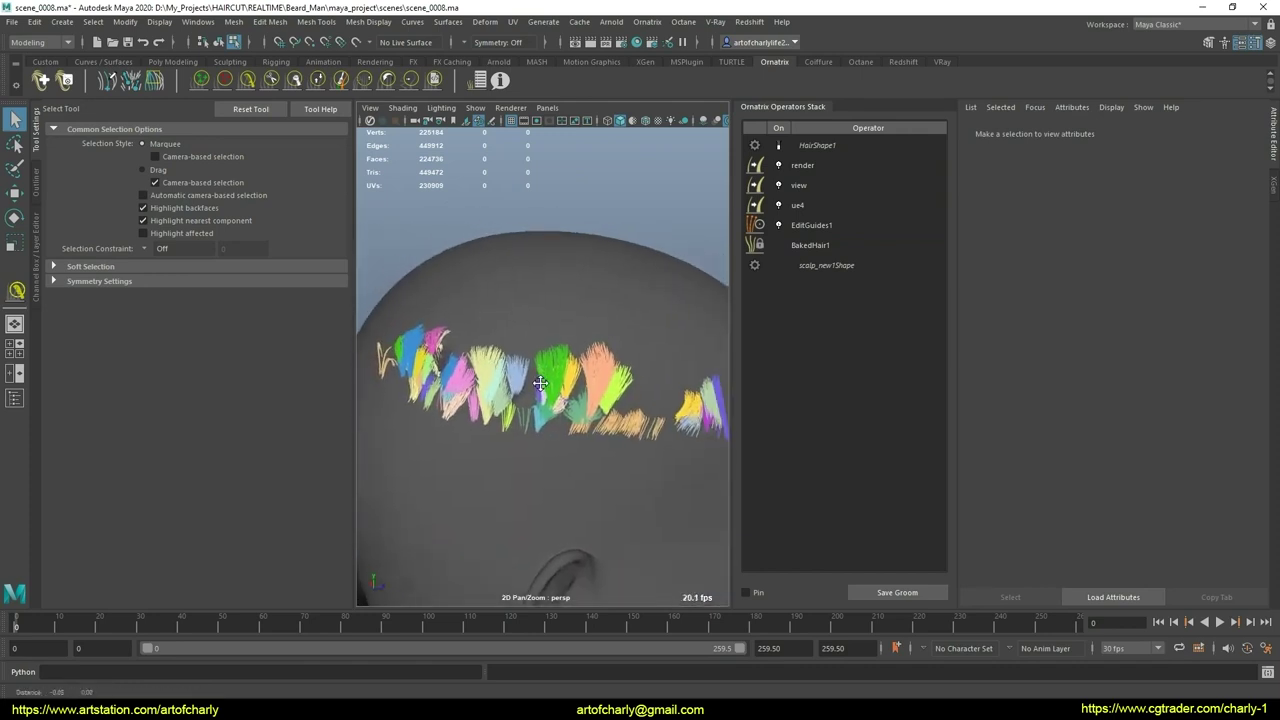
alt+right_drag(540, 383, 410, 325)
drag(669, 438, 715, 425)
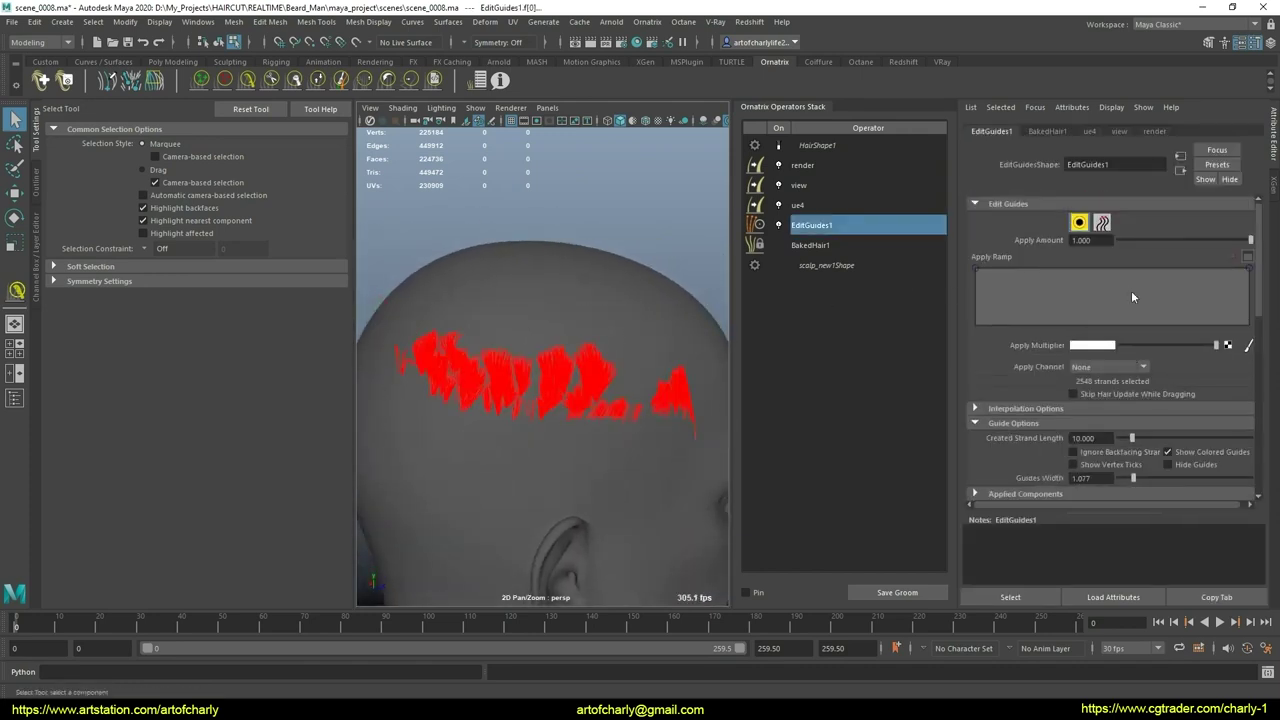
scroll(1115, 360, down, 5)
click(1120, 340)
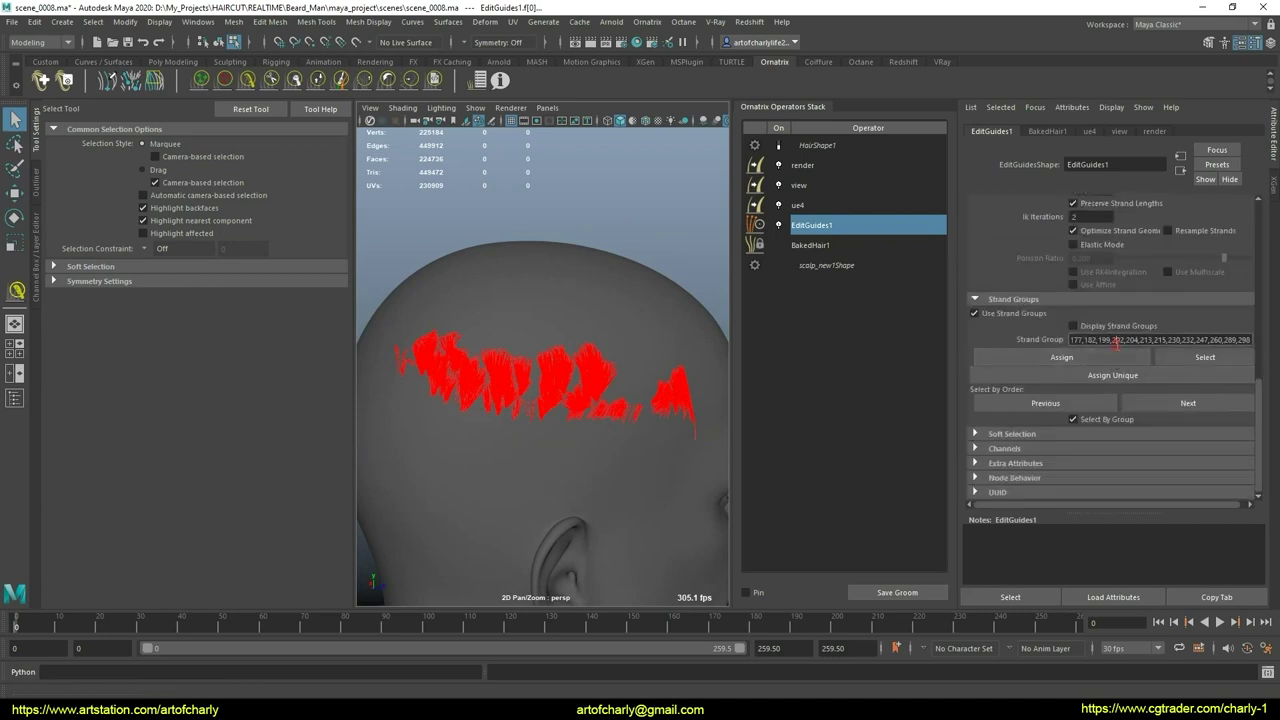
middle_drag(590, 371, 677, 340)
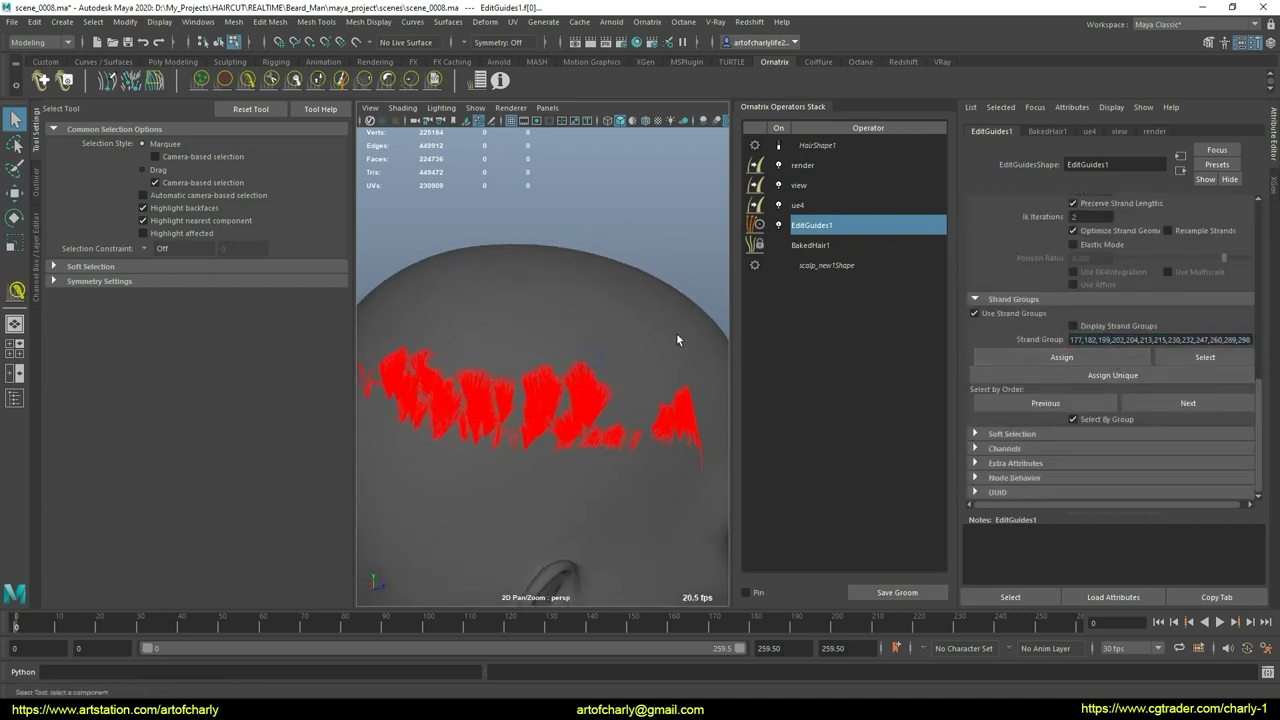
Step: Add a Frizz operator to the selected strand groups from the Ornatrix operators list
click(643, 22)
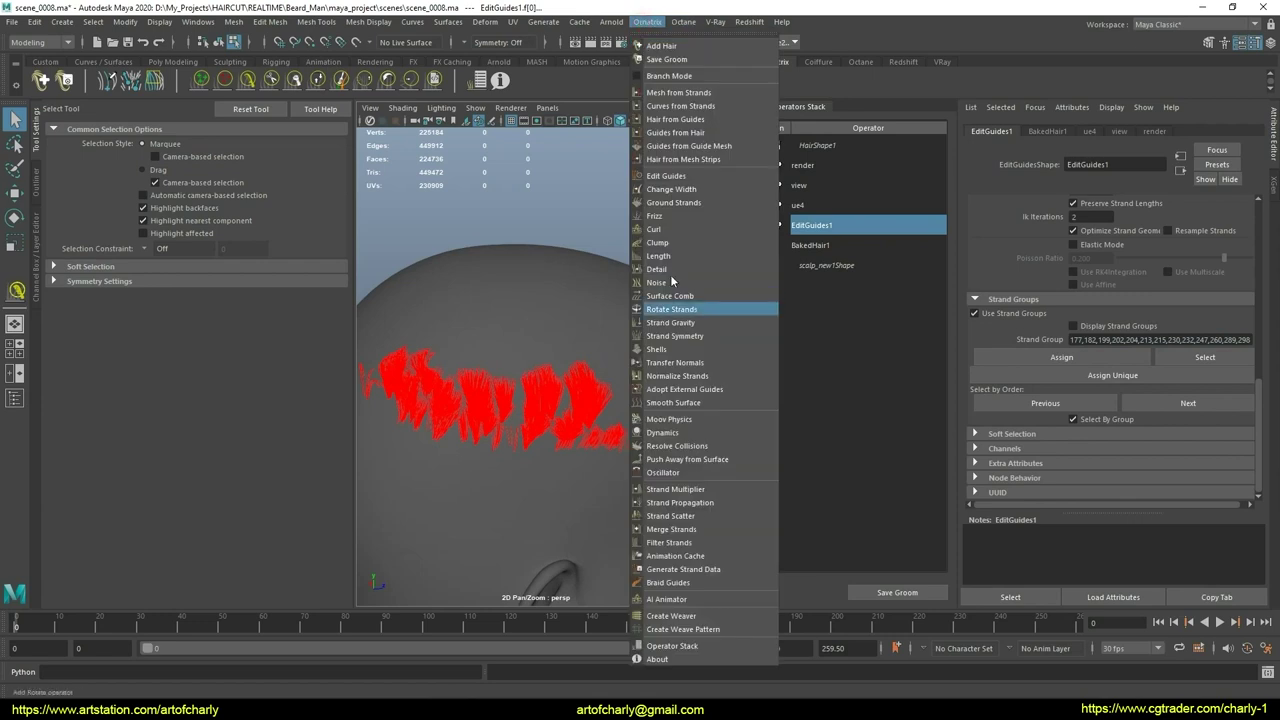
click(665, 218)
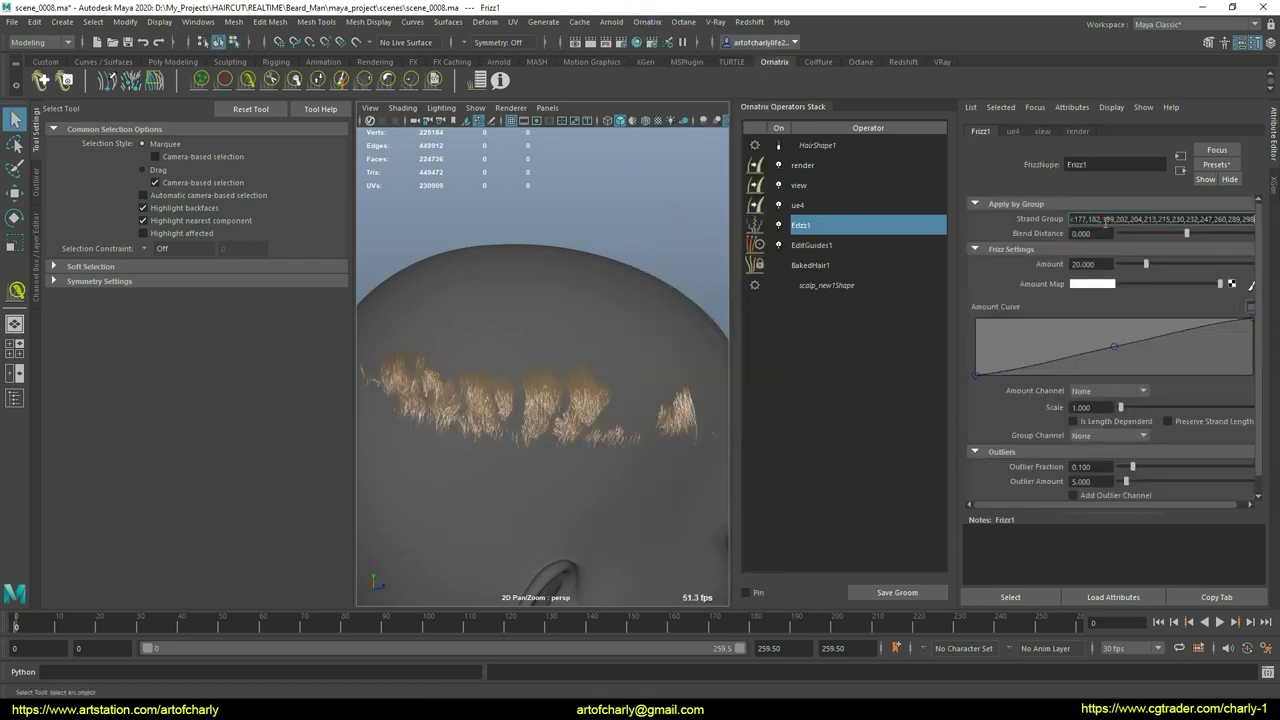
scroll(600, 277, up, 2)
scroll(634, 349, up, 2)
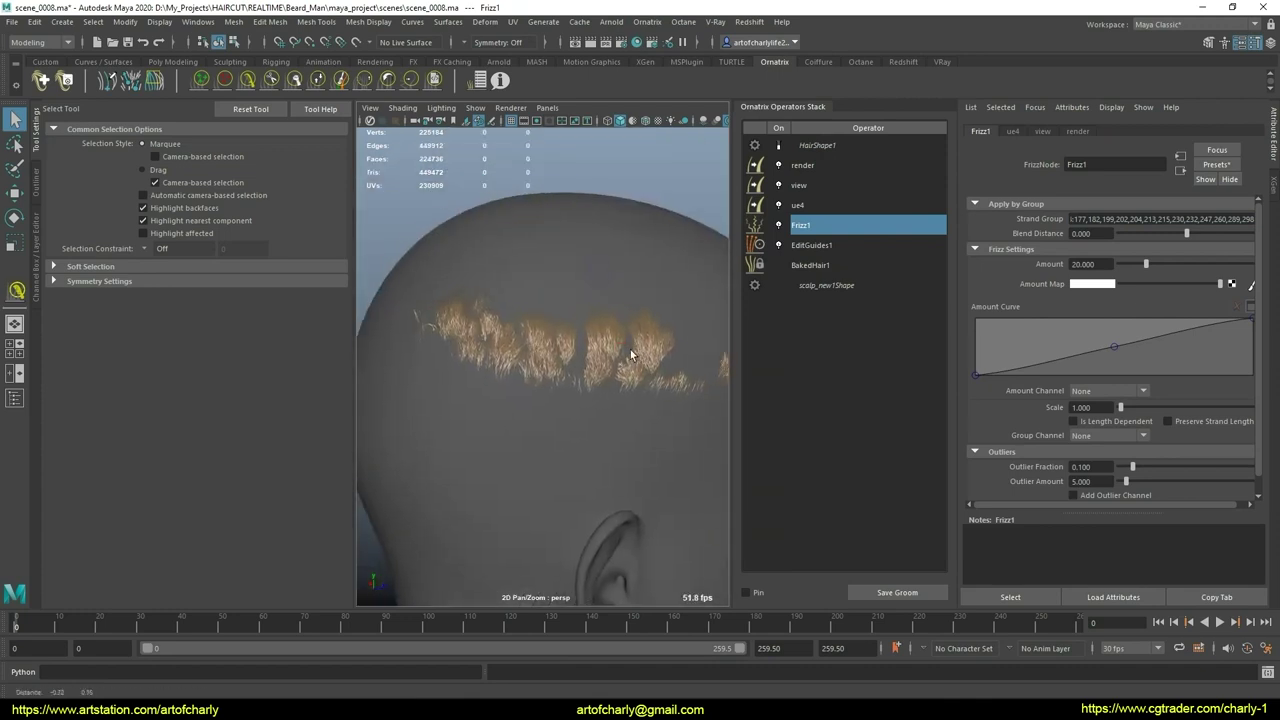
scroll(589, 394, up, 2)
scroll(625, 341, up, 3)
scroll(1100, 420, down, 1)
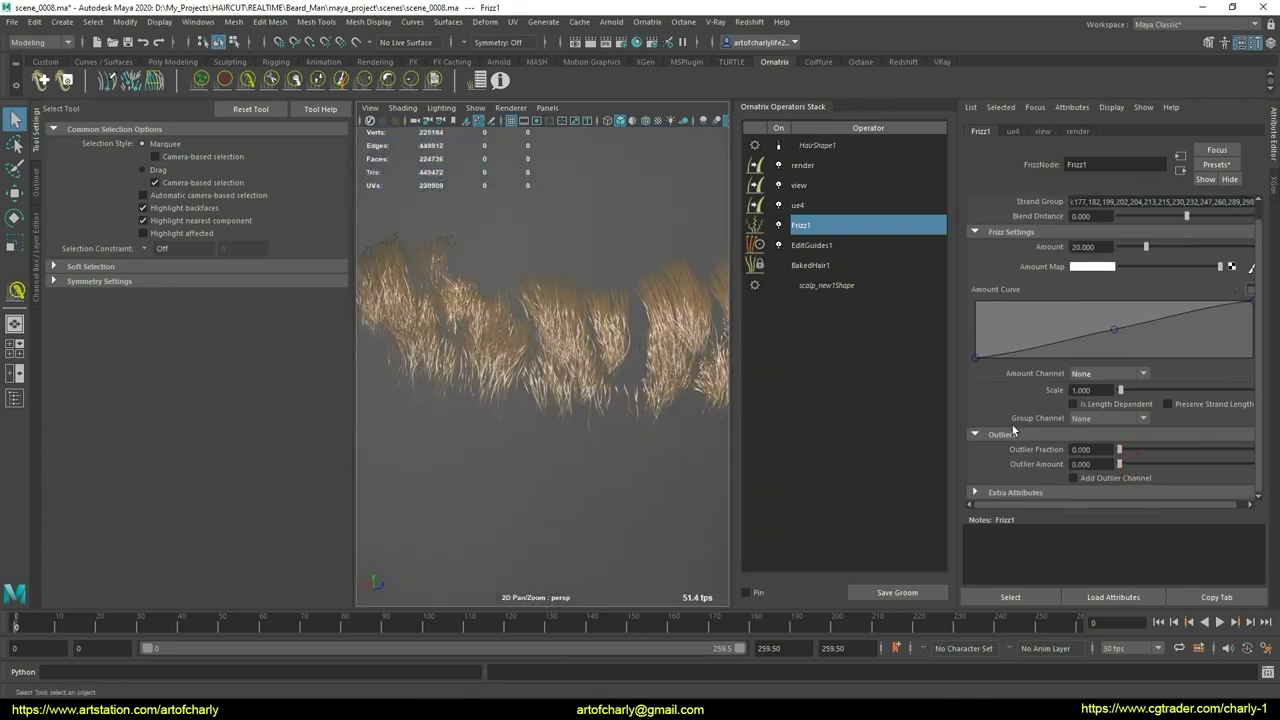
alt+drag(560, 421, 601, 392)
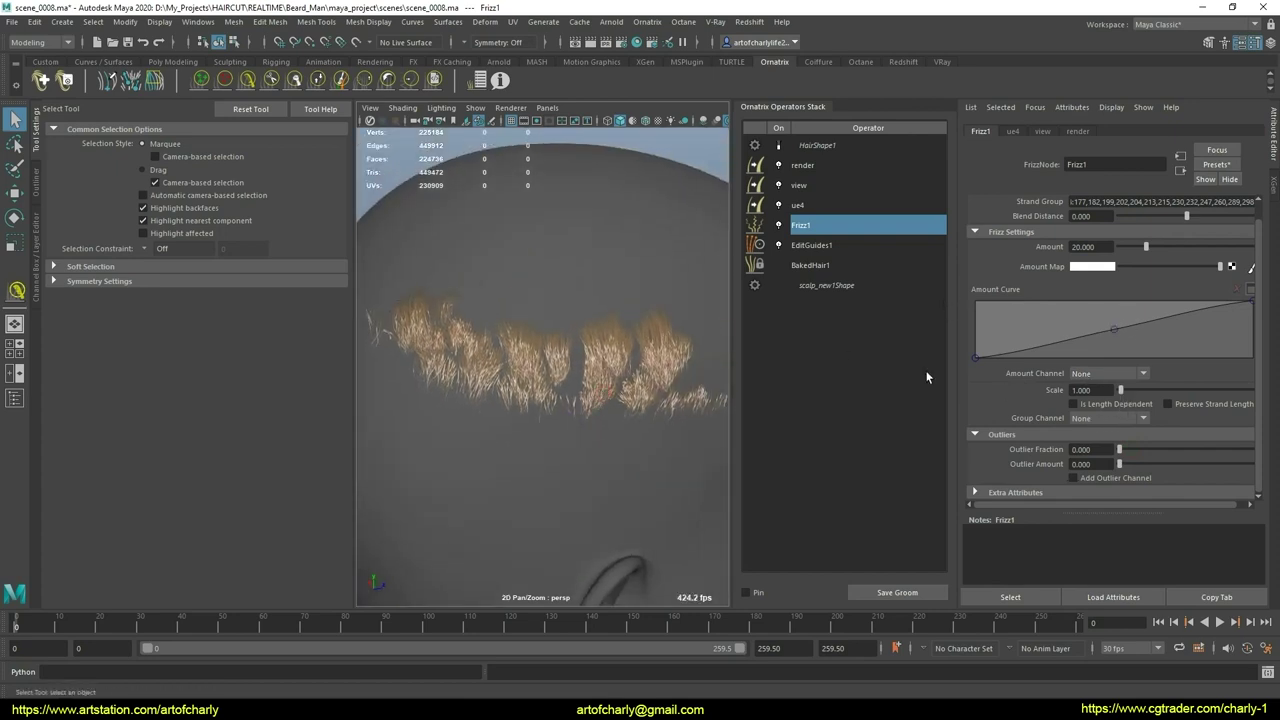
Step: Raise frizz Amount to about 32.8, make it length dependent, and bow its Amount Curve upward
drag(1150, 247, 1164, 255)
click(1113, 406)
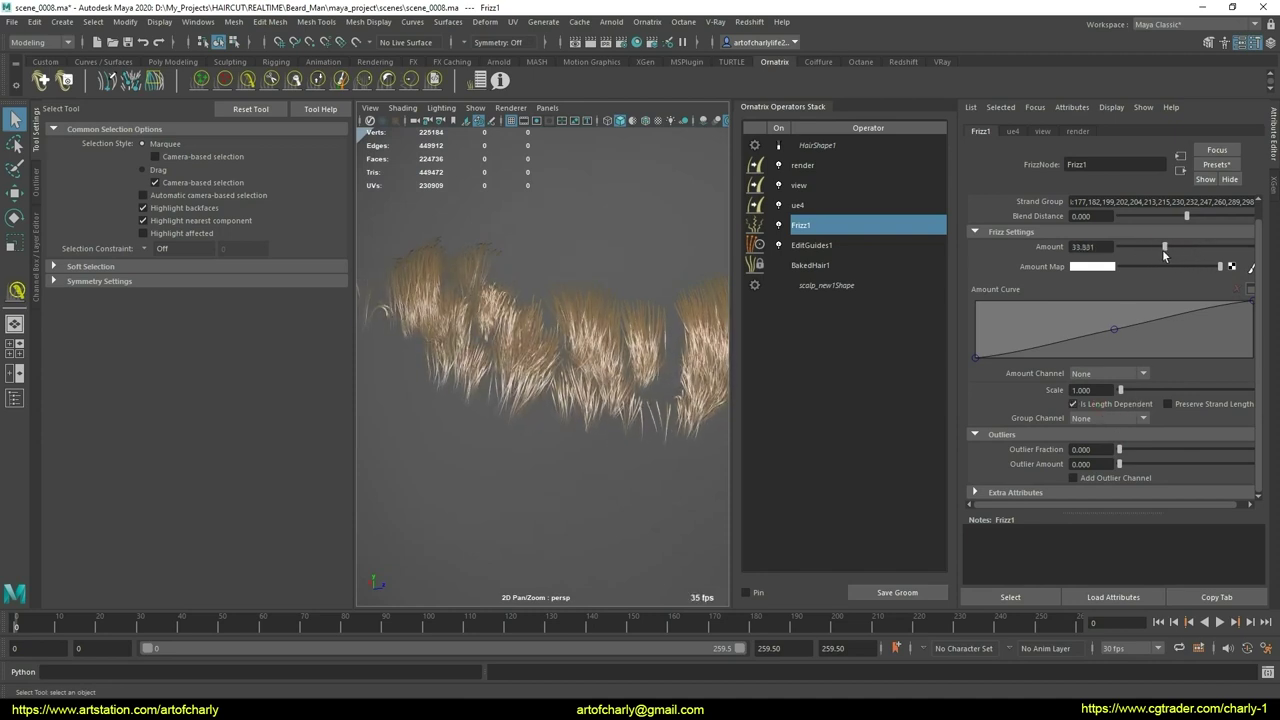
drag(1116, 330, 1092, 310)
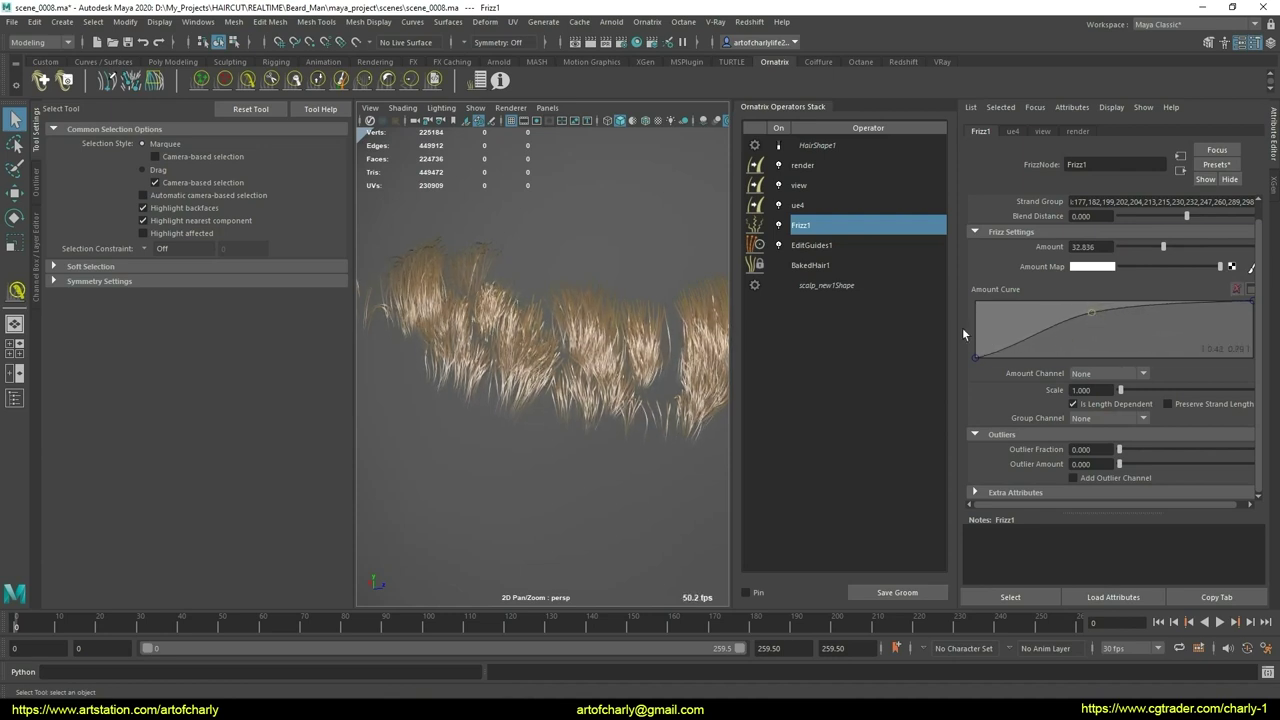
drag(958, 327, 927, 319)
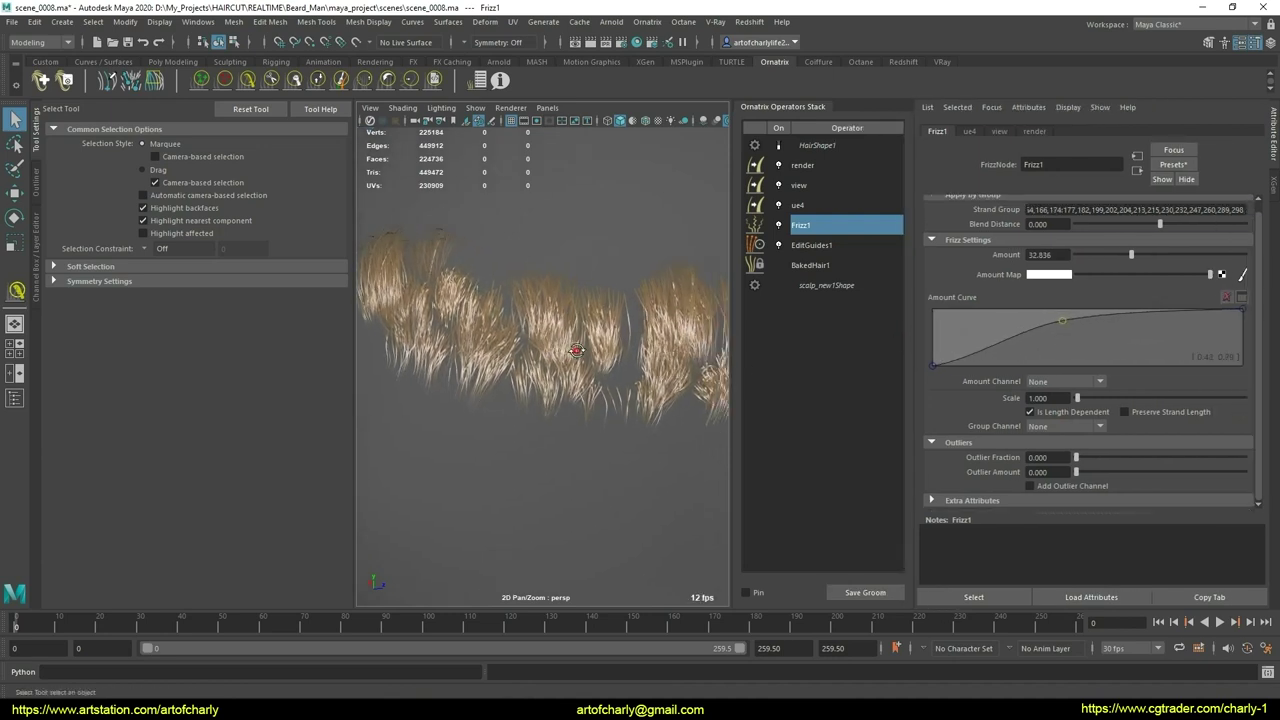
mouse_move(609, 378)
alt+middle_down()
mouse_move(668, 357)
mouse_move(640, 340)
alt+middle_up()
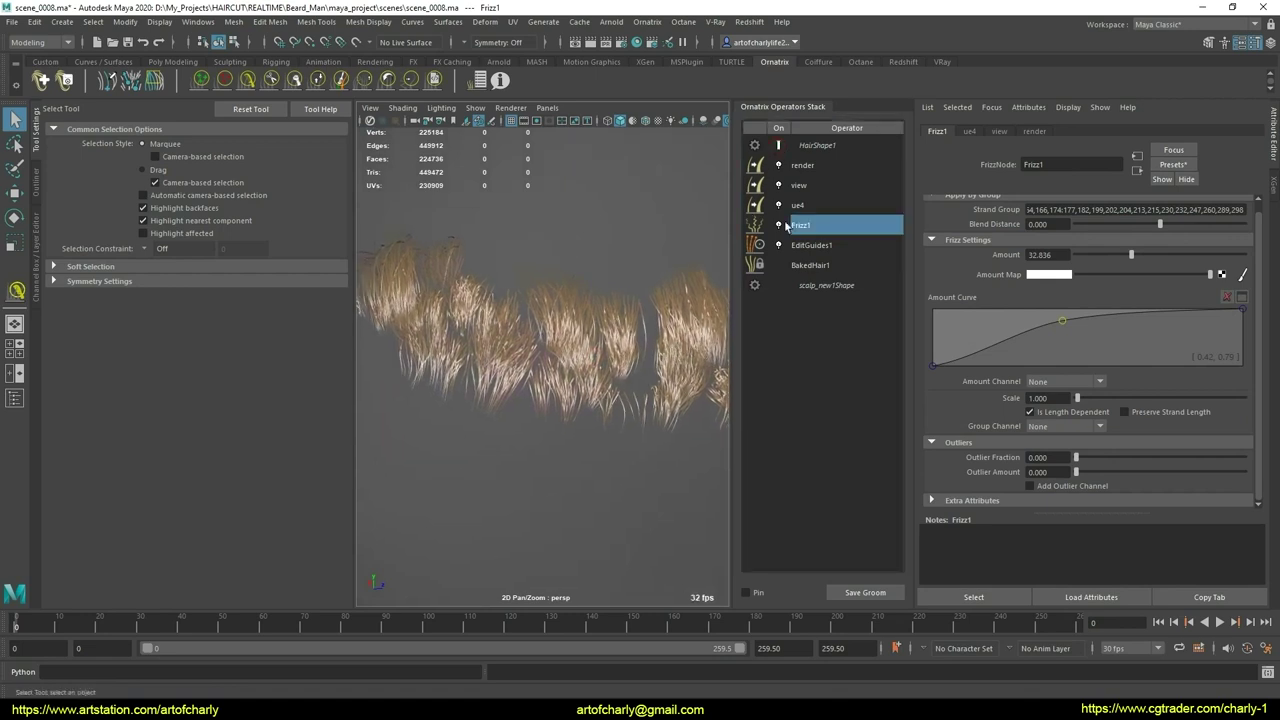
mouse_move(640, 340)
alt+mouse_down()
mouse_move(620, 318)
mouse_move(650, 320)
alt+mouse_up()
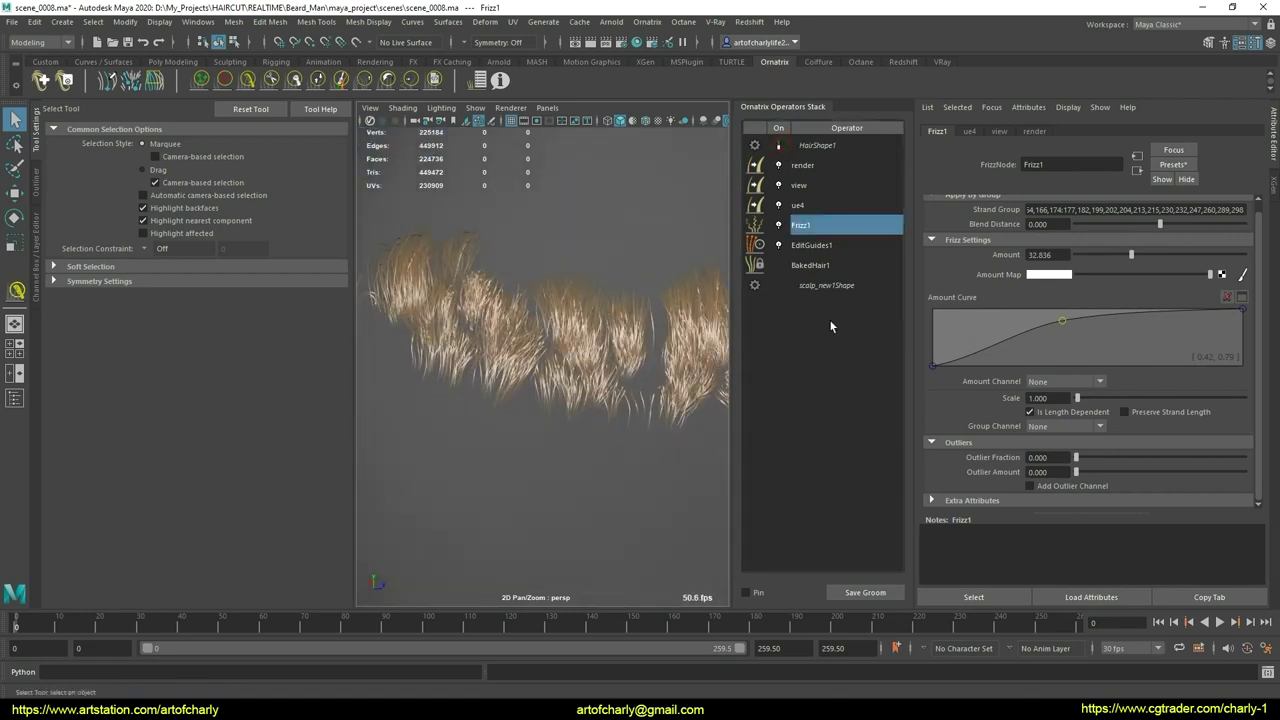
click(779, 225)
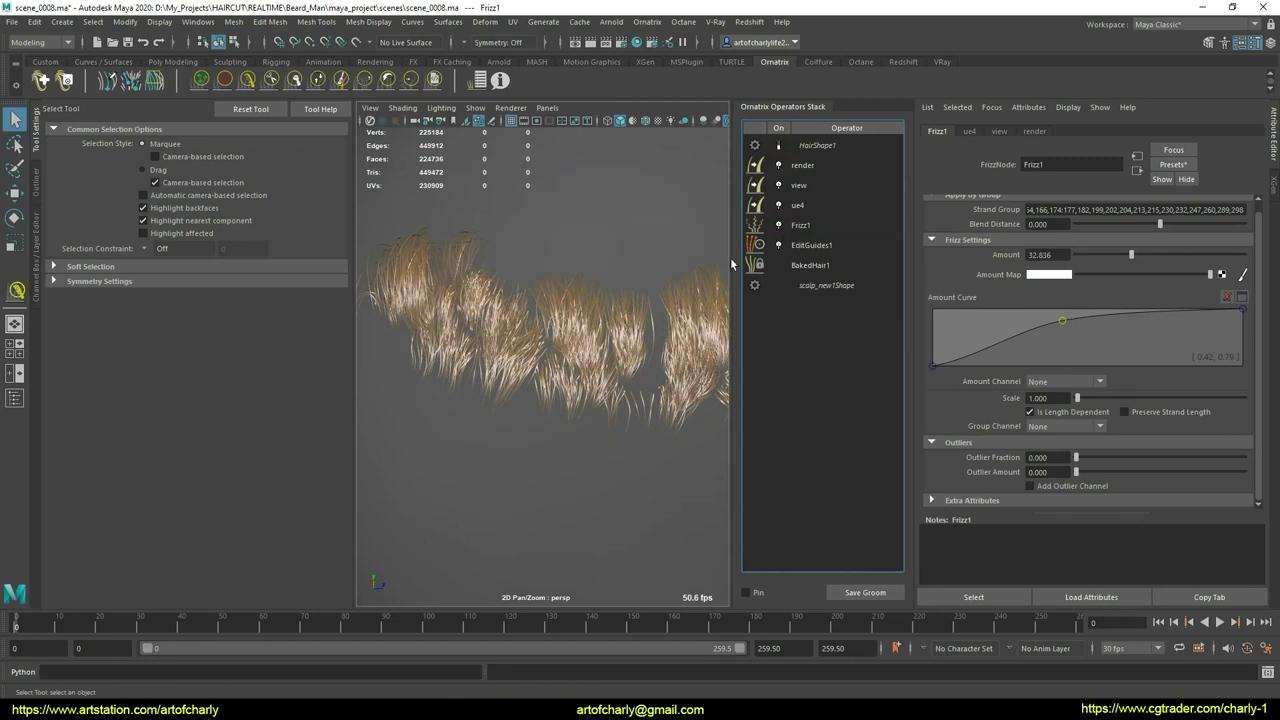
click(779, 226)
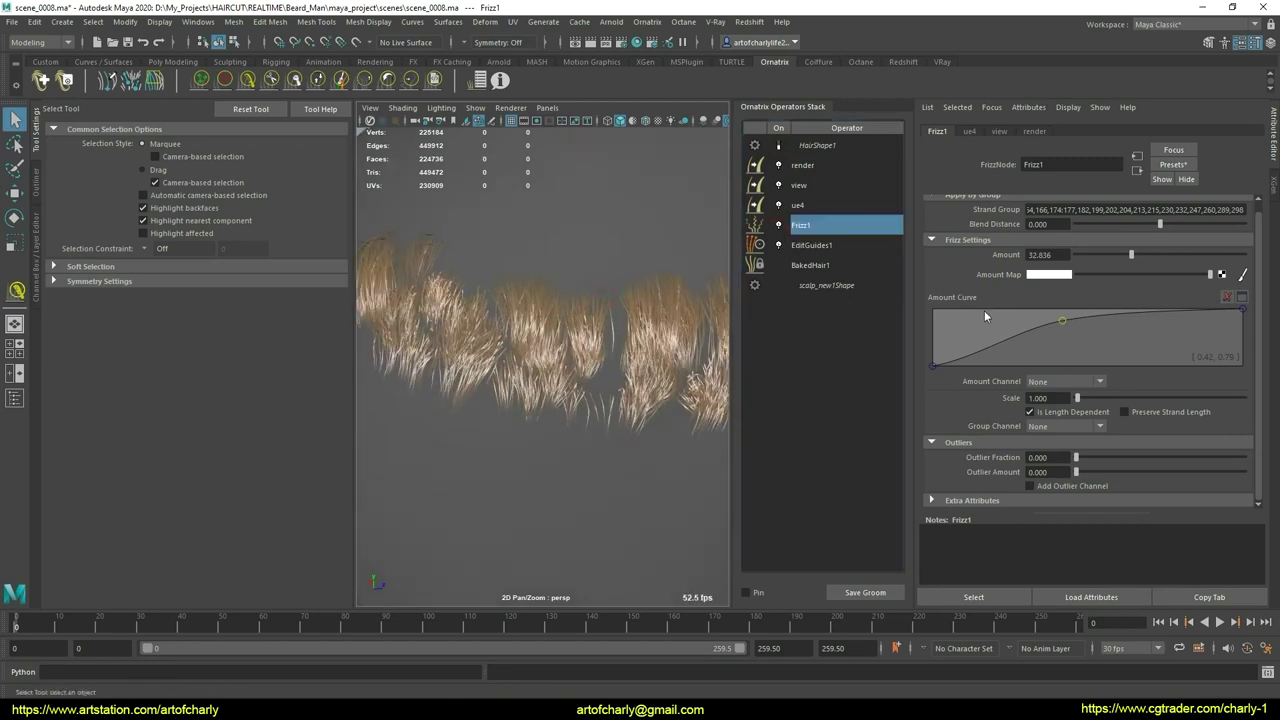
Step: Set the Frizz Scale to 0.100, after first trying 0.200
text(0)
text(.2)
key(Return)
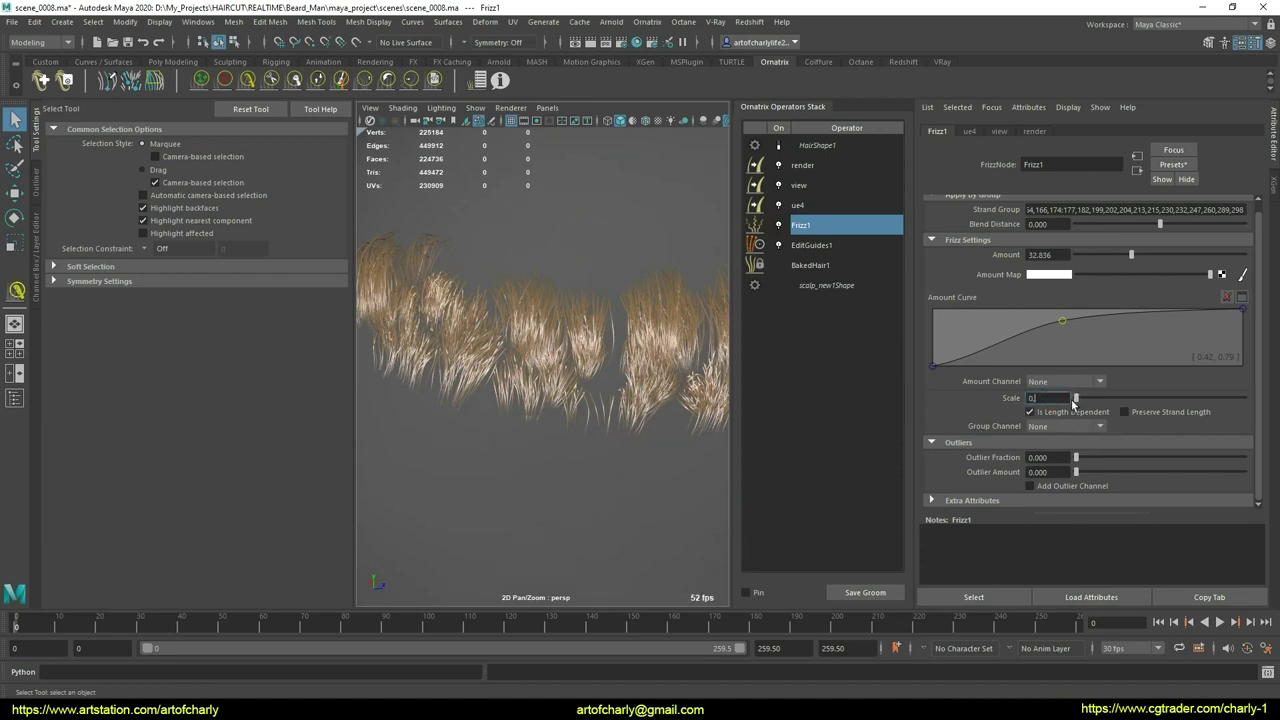
text(1)
key(Return)
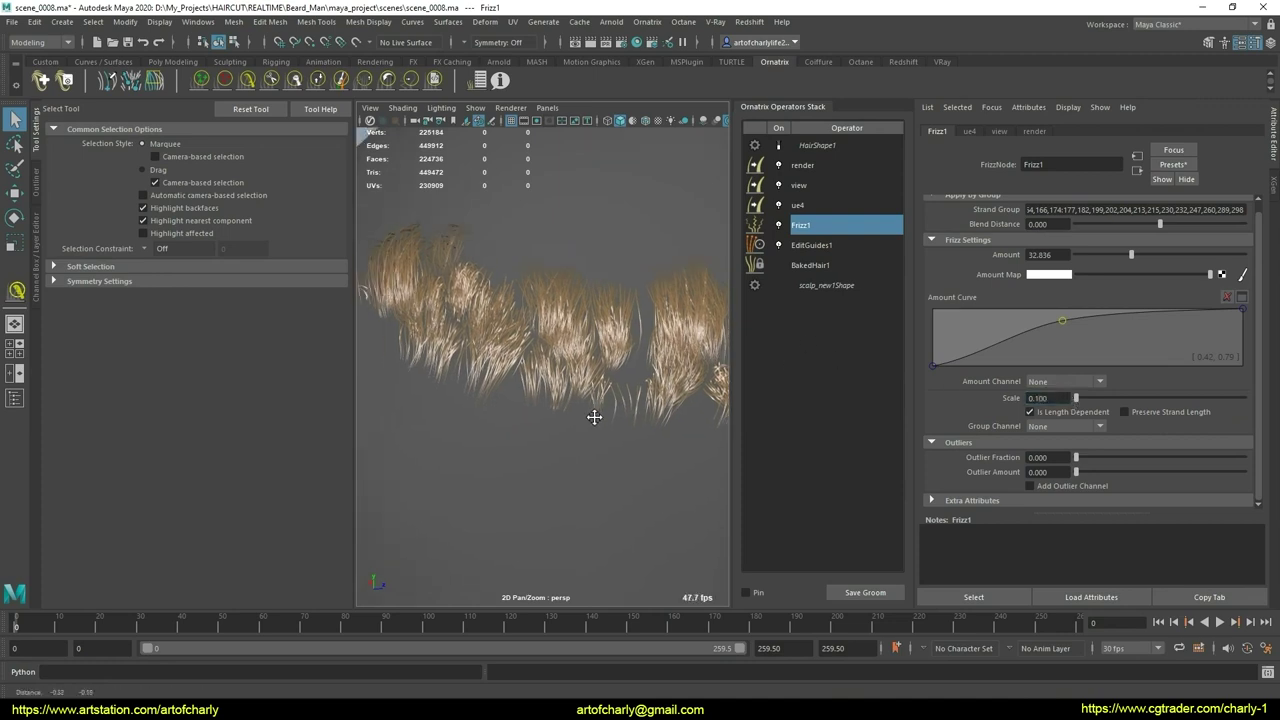
Step: Turn off Is Length Dependent and settle the frizz Amount at 22.709
drag(1131, 255, 1096, 254)
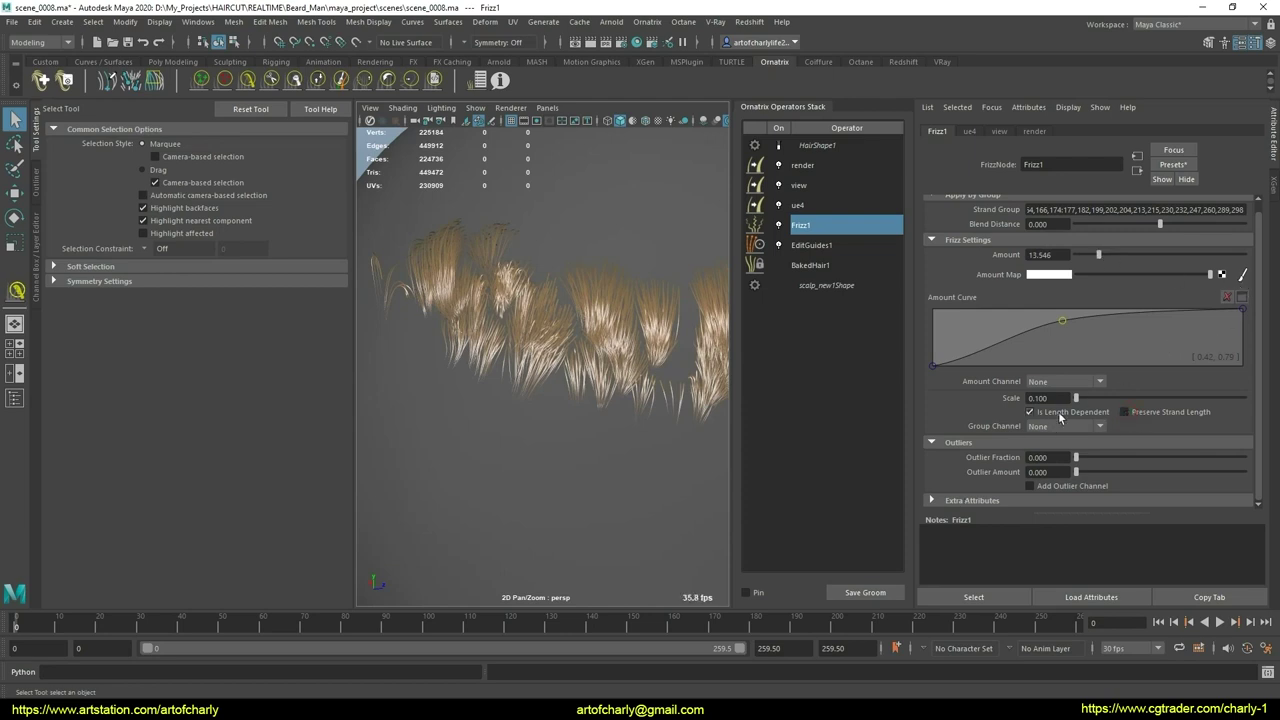
click(1060, 414)
click(1137, 255)
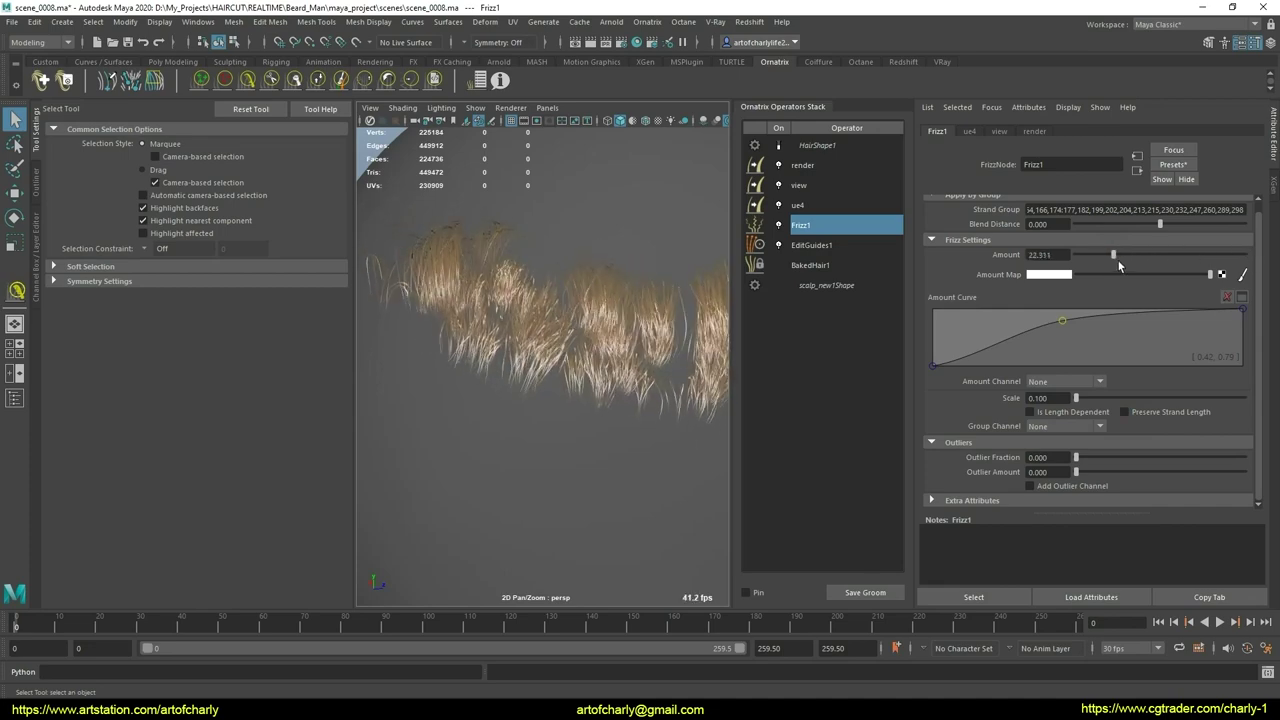
click(1114, 256)
click(1113, 262)
scroll(1014, 413, up, 1)
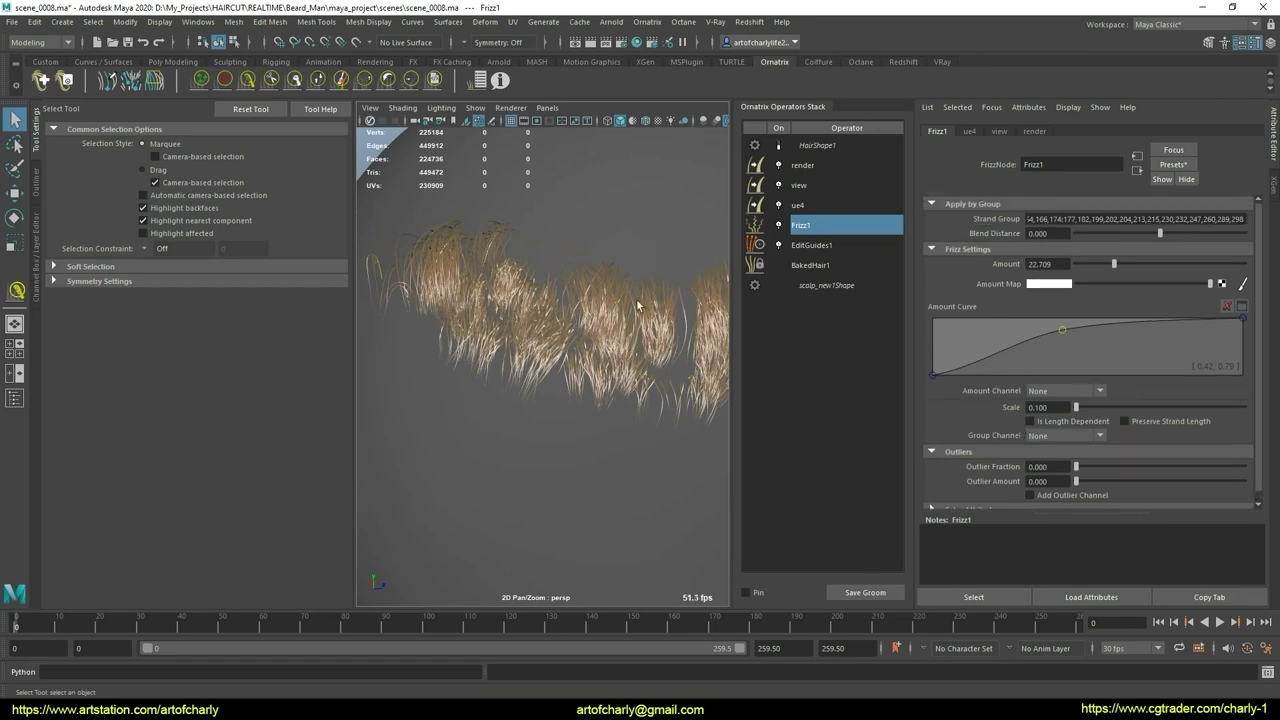
alt+drag(637, 305, 653, 323)
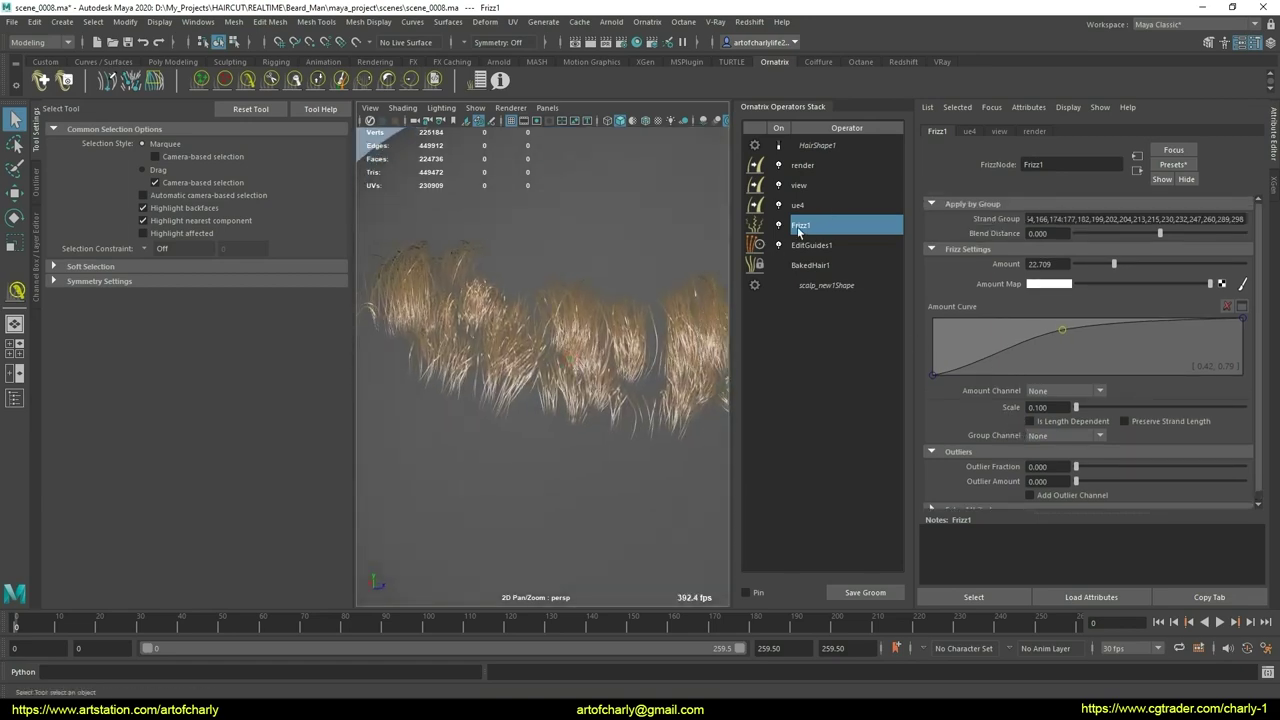
click(645, 22)
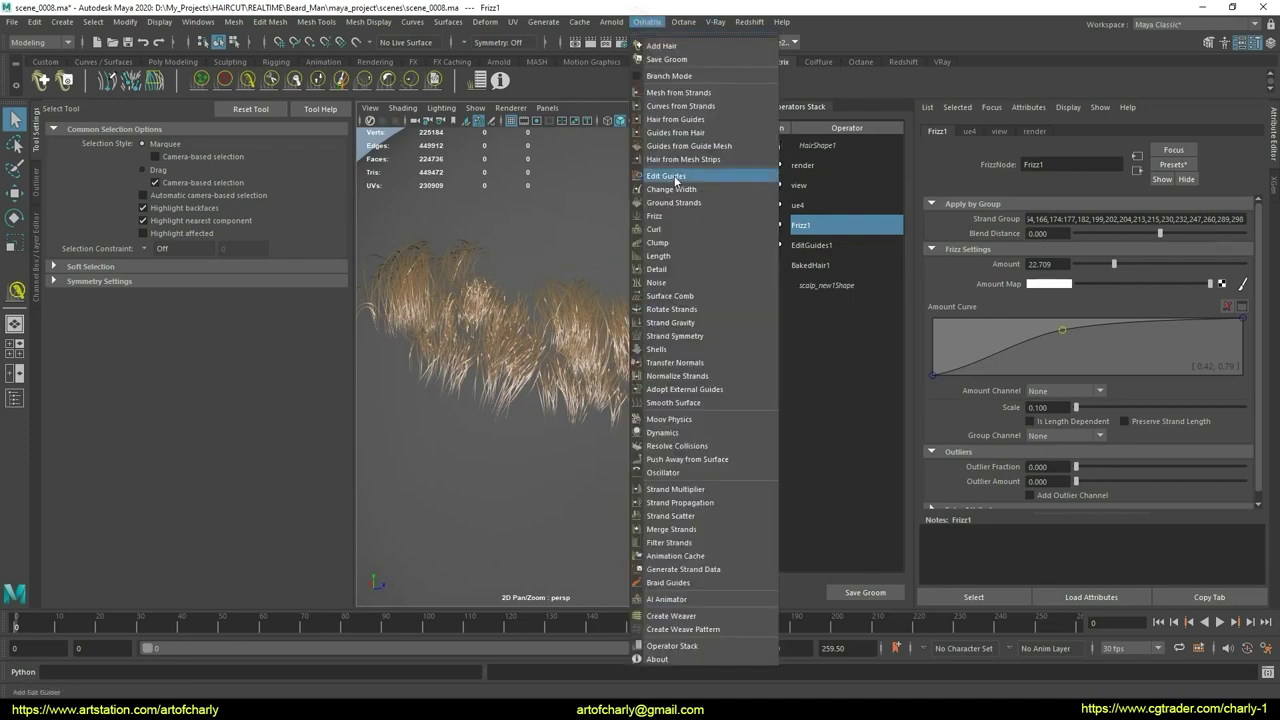
Step: Add a new Edit Guides operator above Frizz1 and select a group of guide strands
click(690, 180)
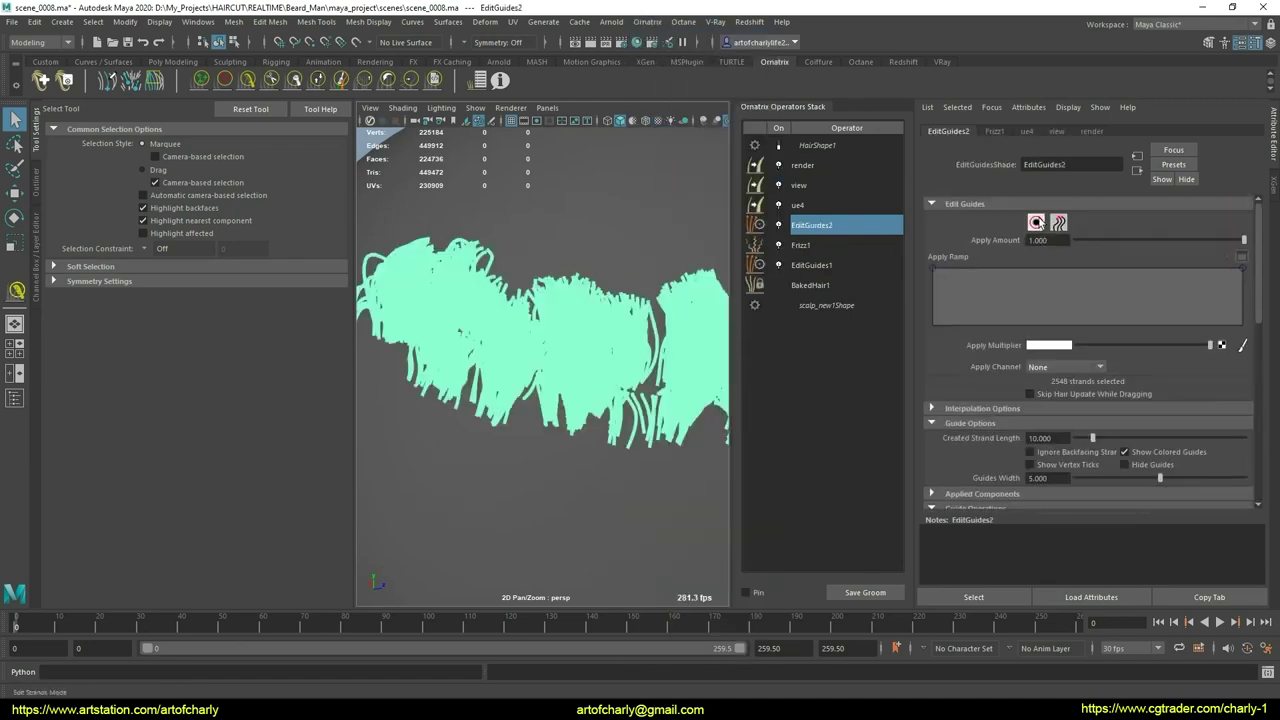
click(1035, 222)
click(562, 421)
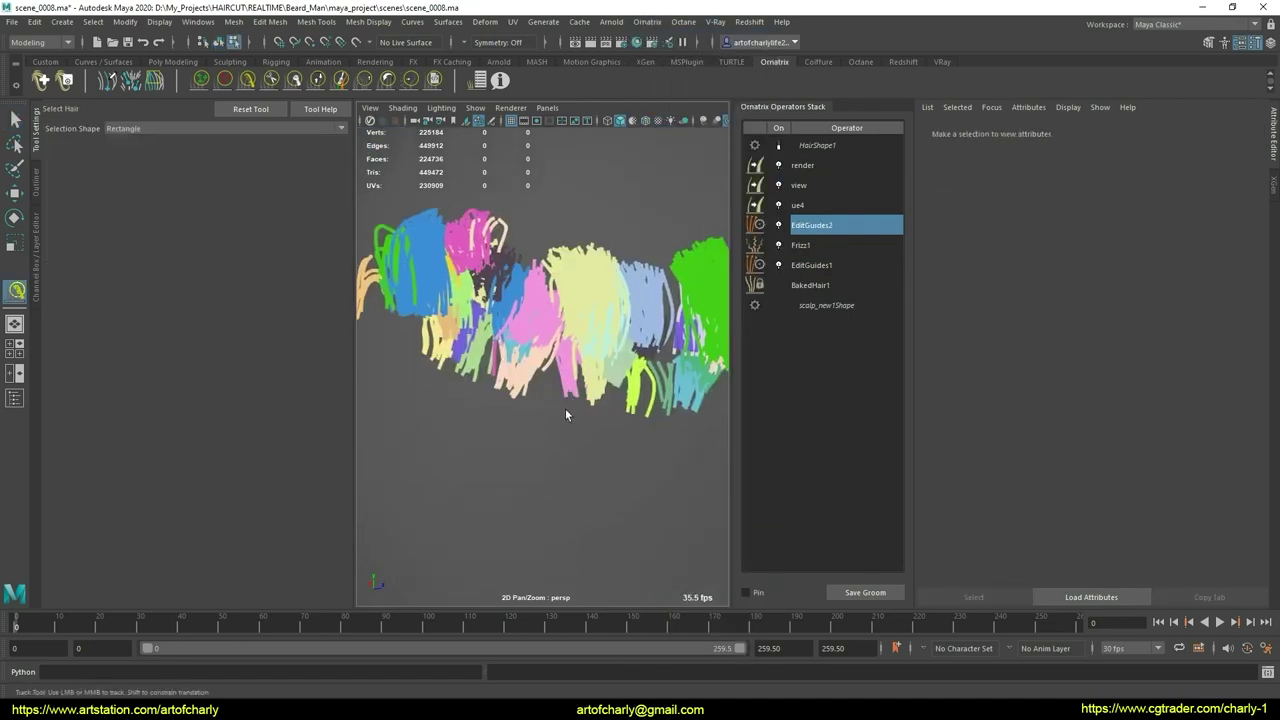
alt+right_drag(549, 389, 562, 355)
alt+drag(564, 355, 597, 368)
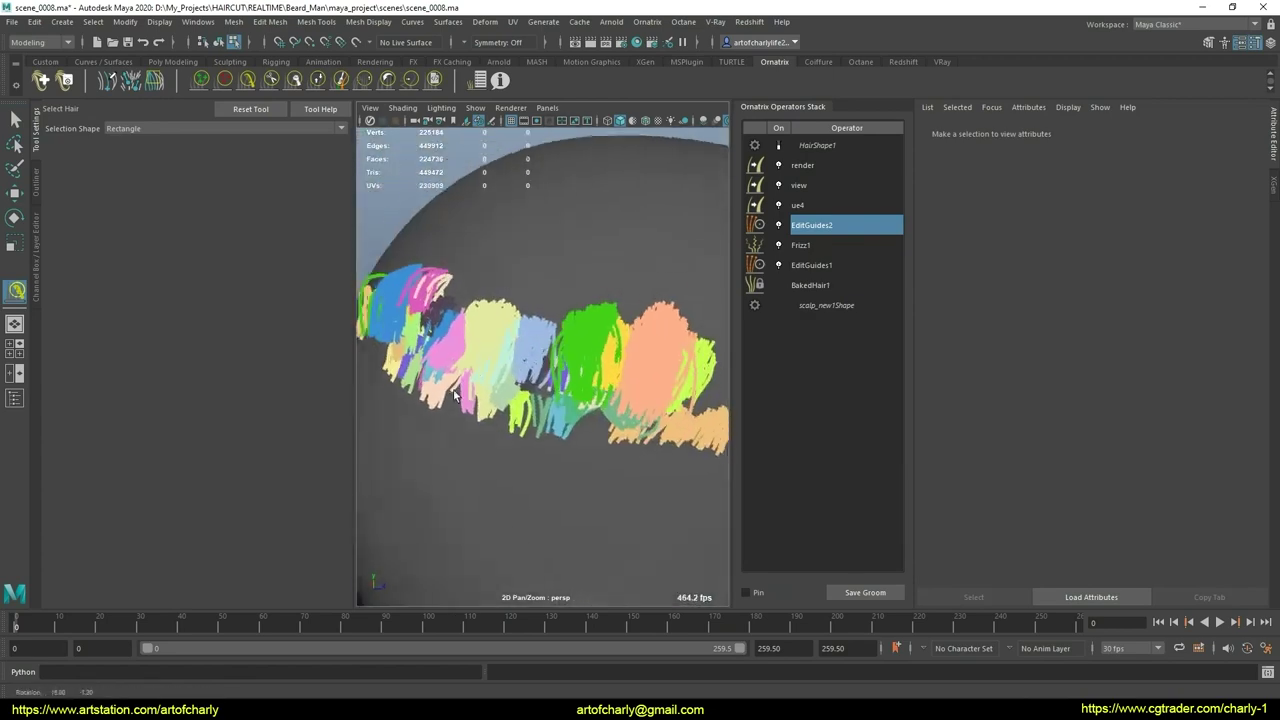
alt+right_drag(597, 368, 518, 442)
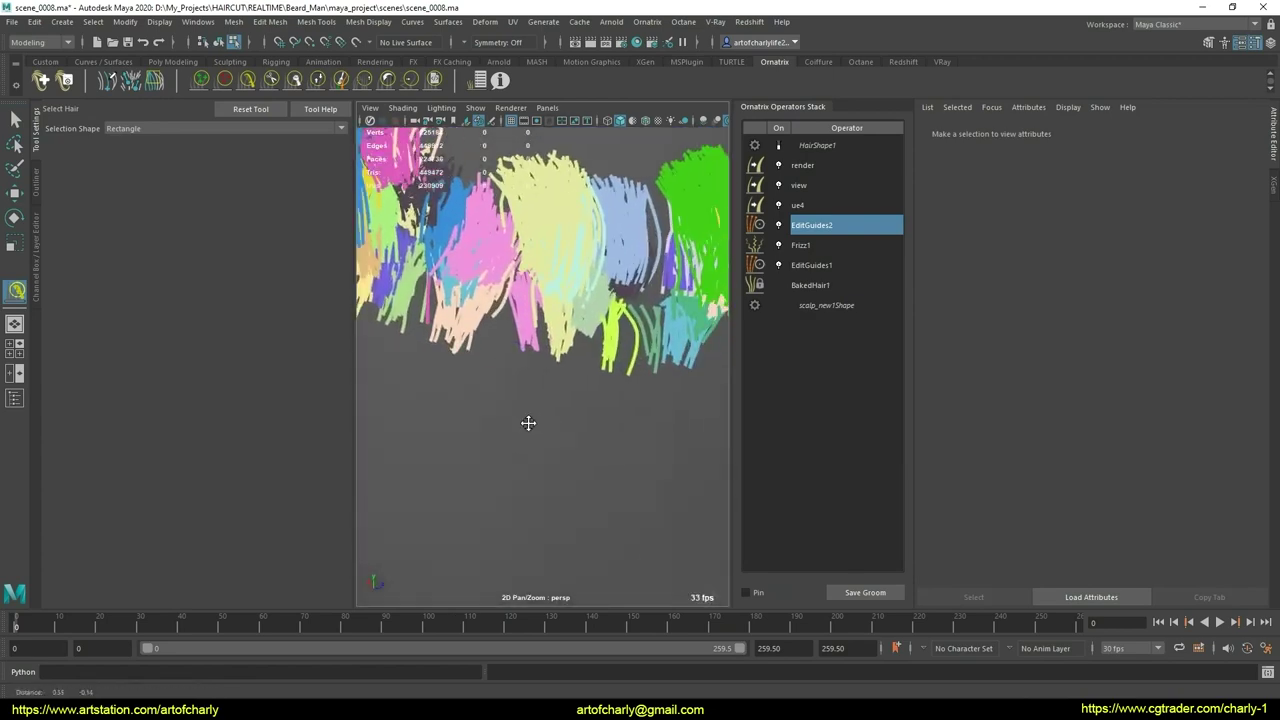
alt+drag(518, 442, 498, 344)
click(520, 382)
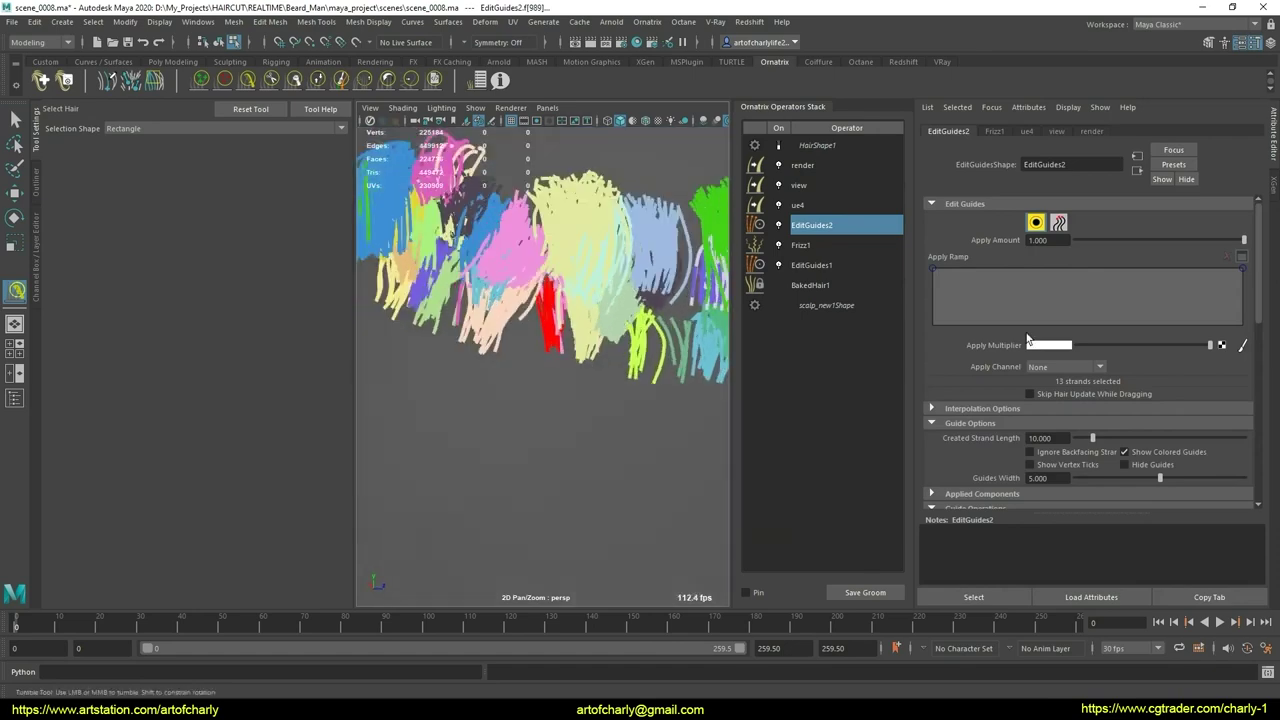
Step: Turn on Select By Group so selection picks whole strand groups
scroll(1084, 413, down, 3)
scroll(1094, 428, down, 2)
scroll(1096, 431, down, 2)
click(1070, 428)
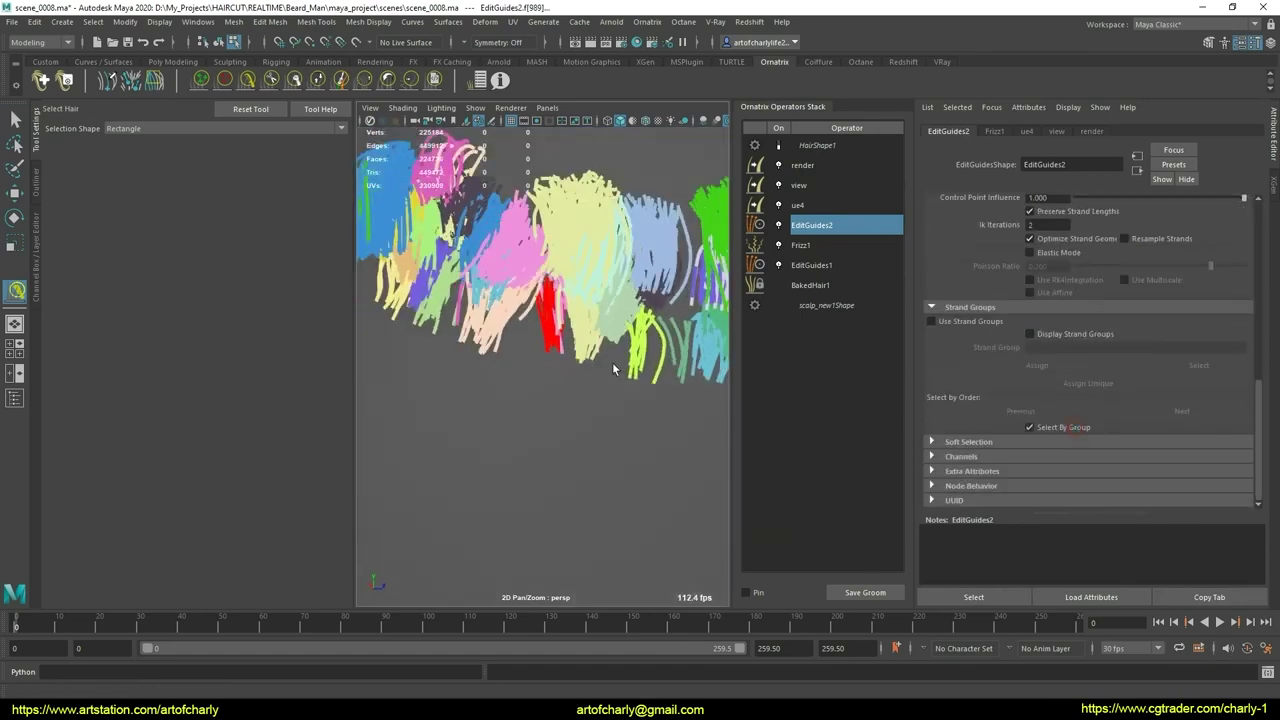
mouse_move(580, 377)
alt+mouse_down()
mouse_move(592, 372)
mouse_move(584, 389)
alt+mouse_up()
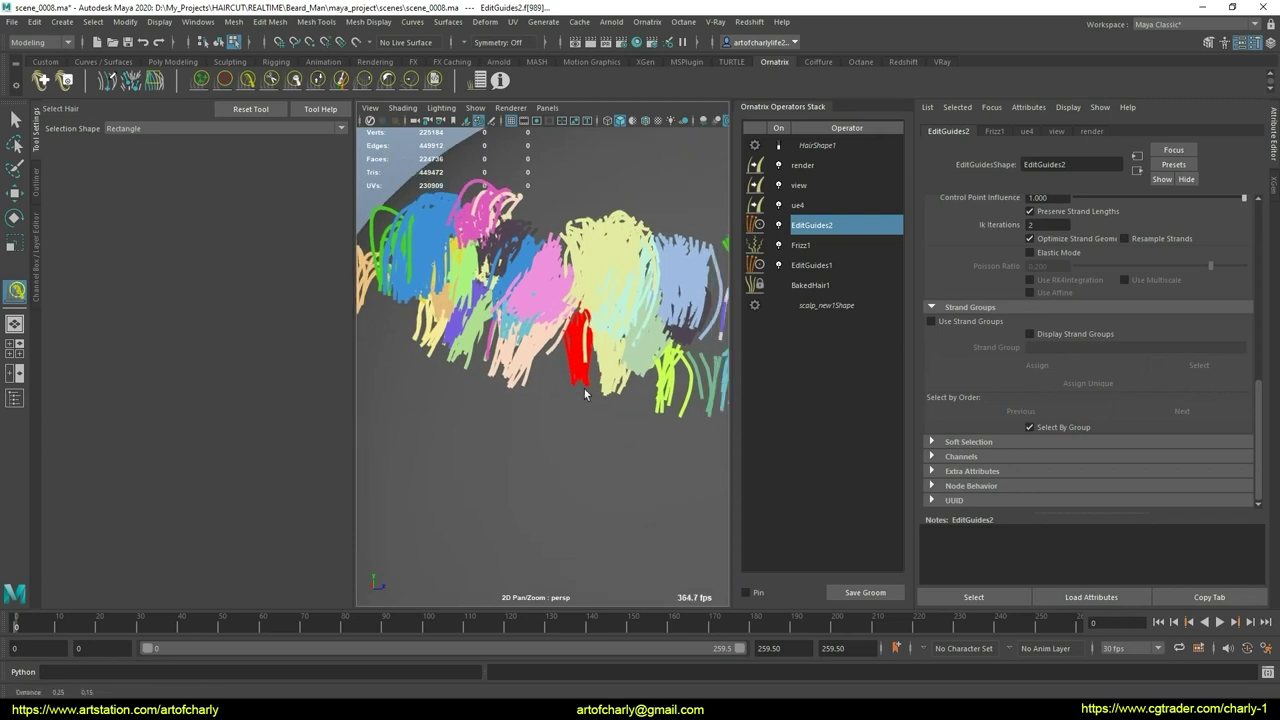
Step: Alternate between the Comb Brush and Select tools while orbiting around the hair
click(248, 81)
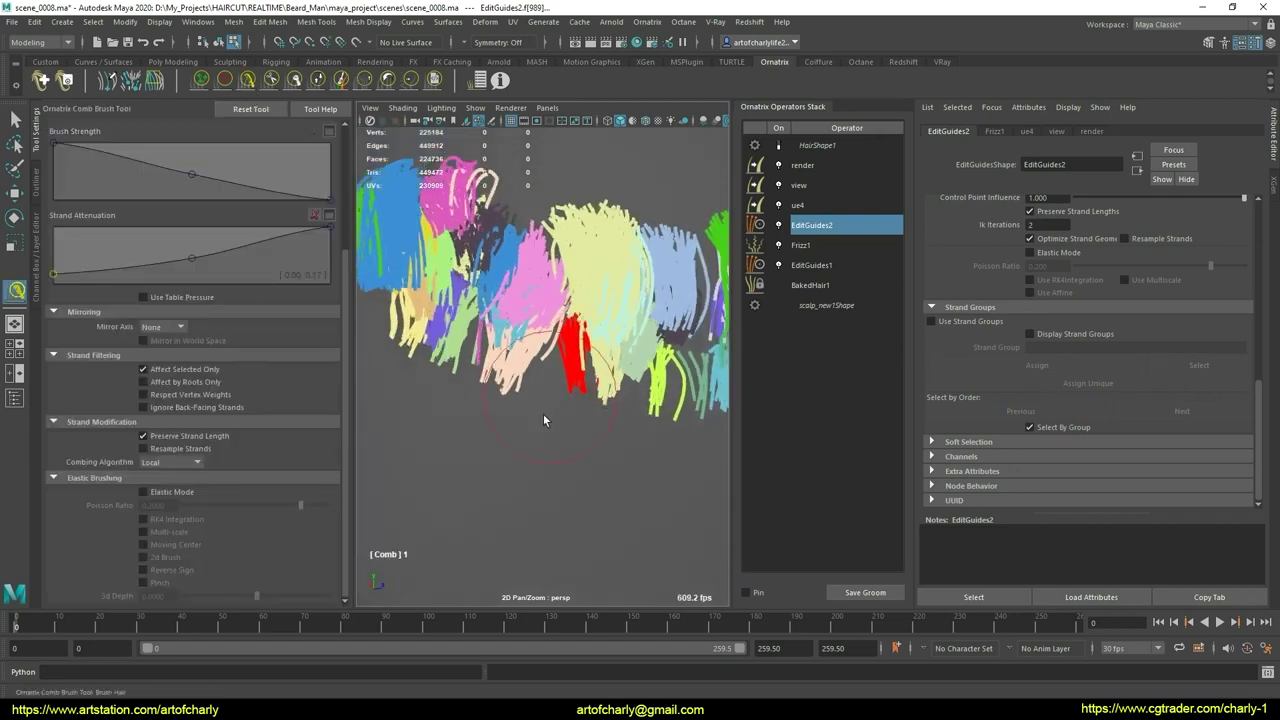
mouse_move(543, 420)
alt+mouse_down()
mouse_move(585, 425)
mouse_move(538, 302)
mouse_move(651, 331)
mouse_move(455, 314)
mouse_move(518, 346)
alt+mouse_up()
key(q)
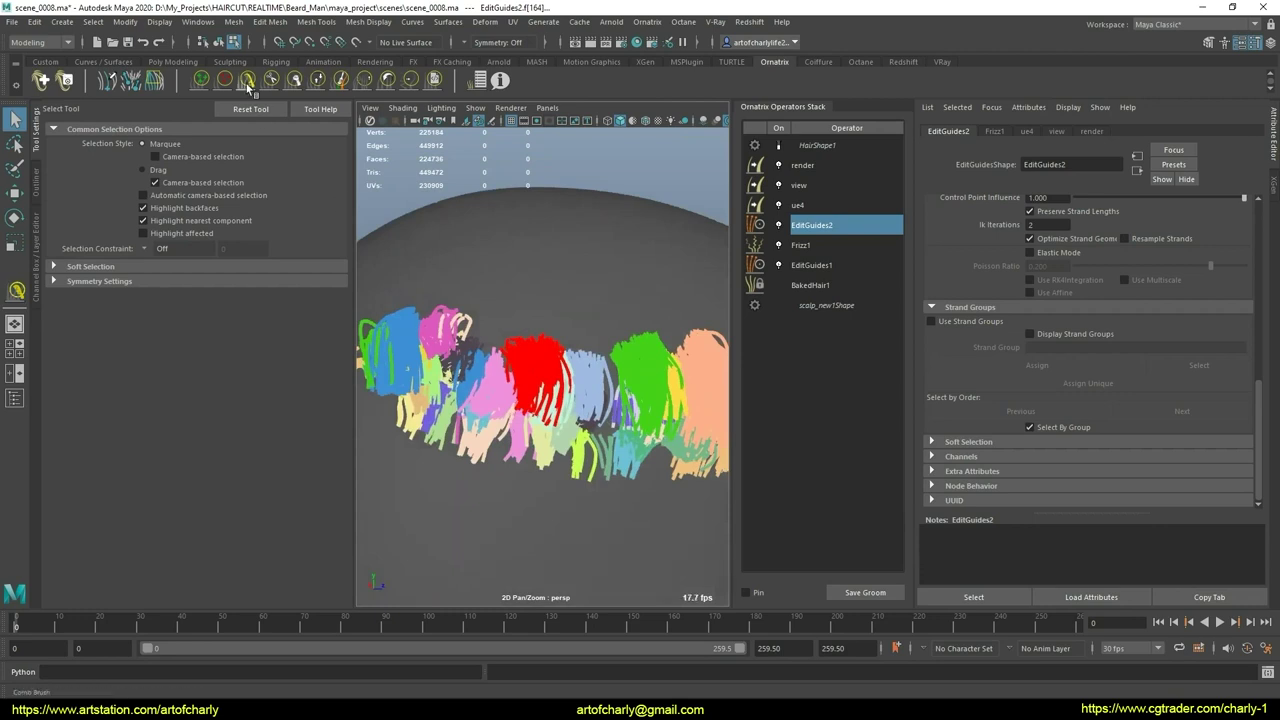
key(y)
mouse_move(416, 263)
alt+mouse_down()
mouse_move(600, 425)
mouse_move(520, 425)
mouse_move(545, 430)
mouse_move(515, 421)
mouse_move(565, 400)
mouse_move(569, 370)
alt+mouse_up()
key(q)
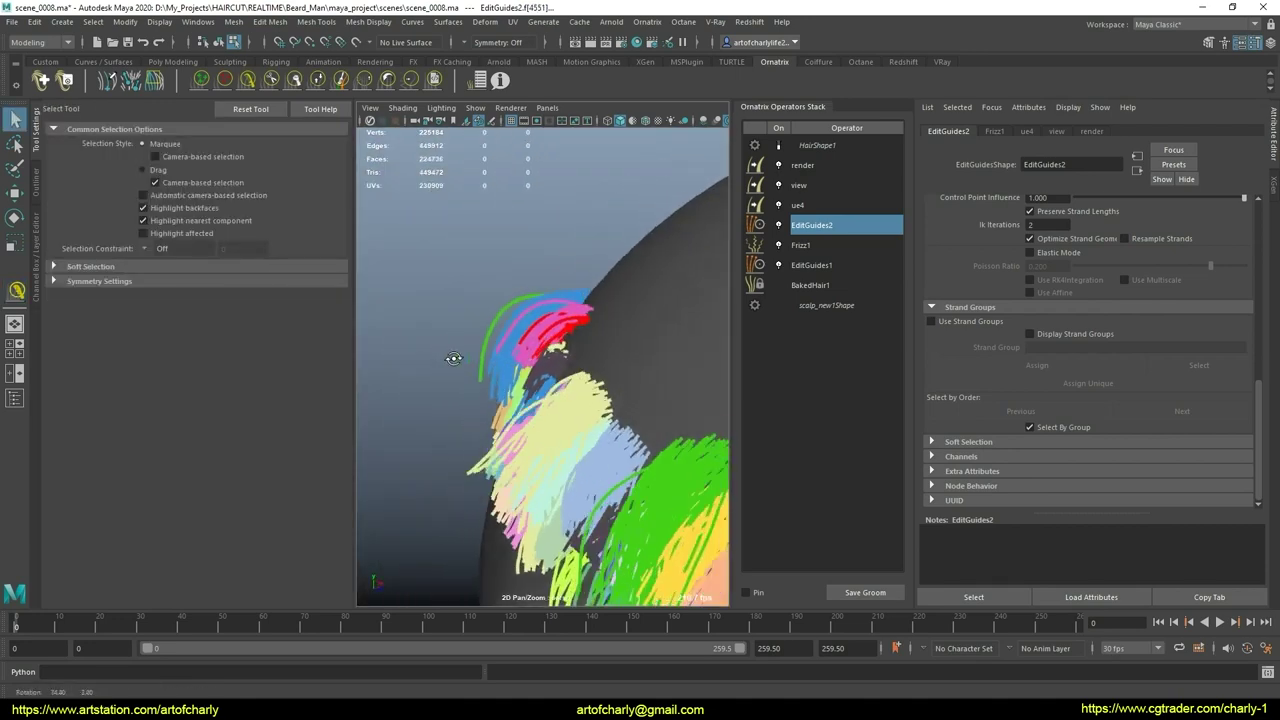
Step: Work on the hairline strands with Comb Brush and Select, then re-enable HairShape1
mouse_move(569, 367)
right_down()
mouse_move(566, 394)
mouse_move(386, 311)
right_up()
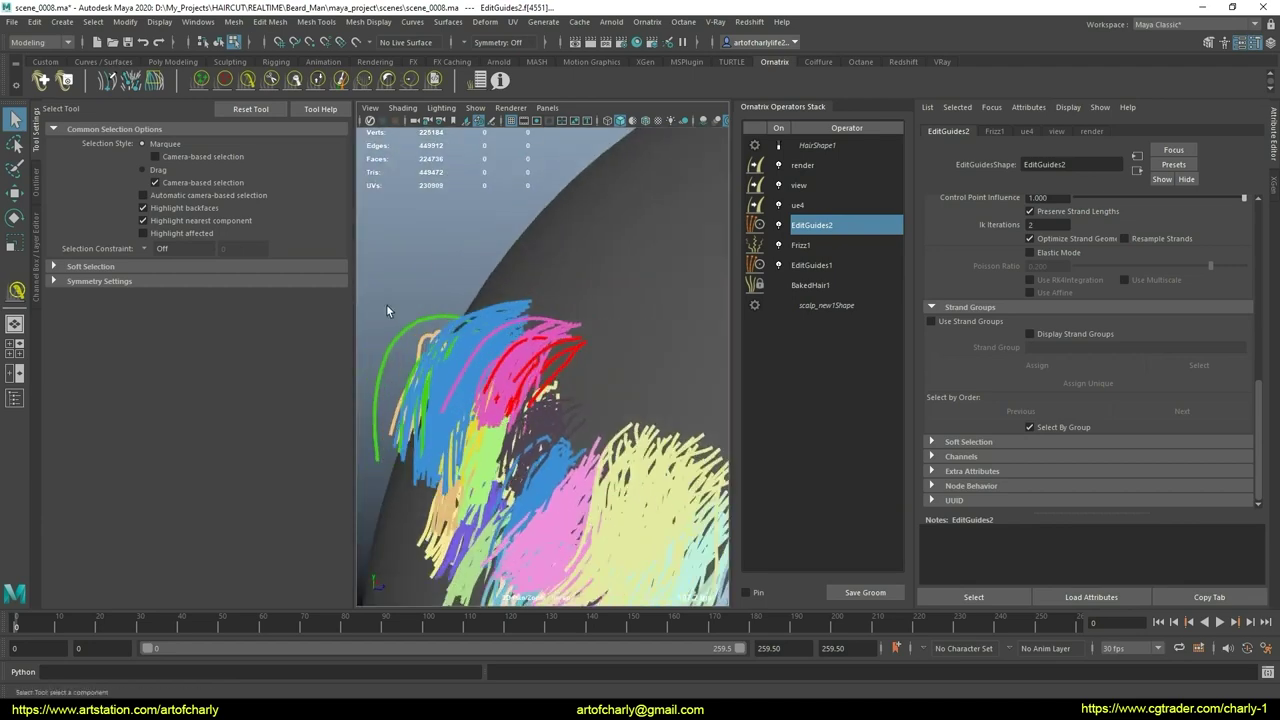
click(224, 82)
alt+drag(450, 380, 512, 343)
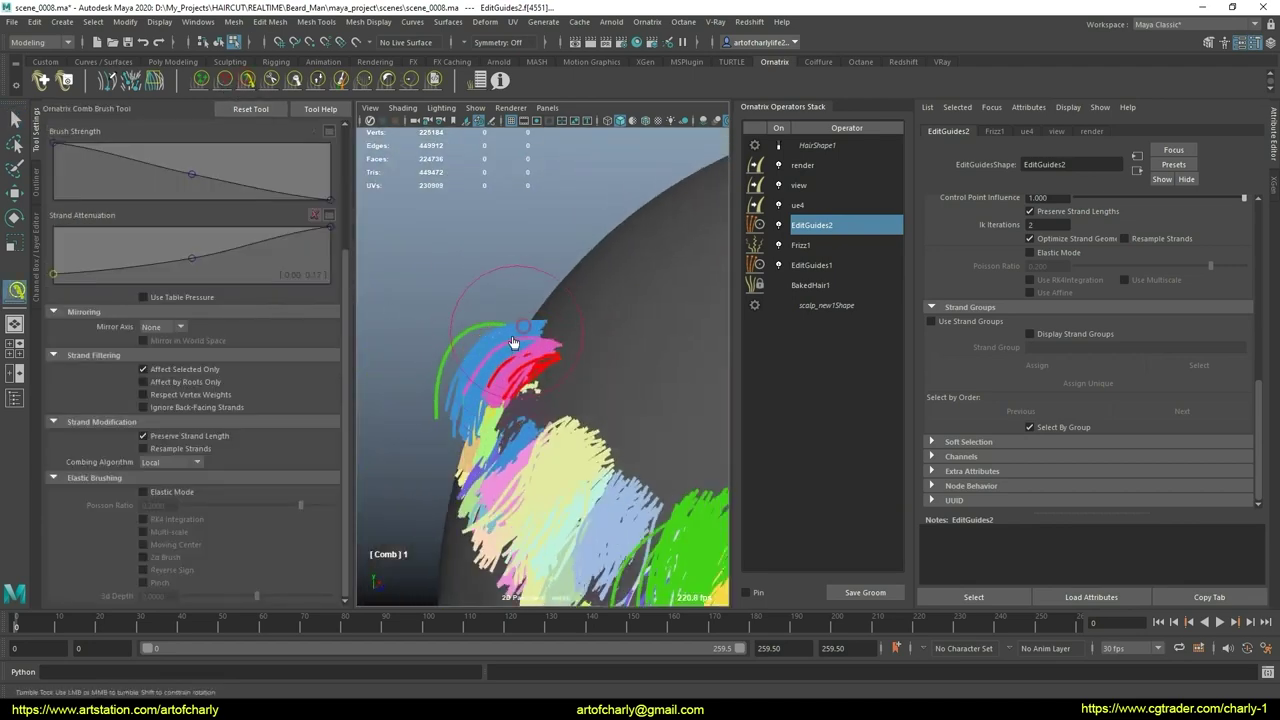
mouse_move(482, 425)
alt+mouse_down()
mouse_move(554, 440)
mouse_move(572, 415)
mouse_move(571, 382)
mouse_move(560, 397)
mouse_move(632, 414)
alt+mouse_up()
key(q)
click(780, 145)
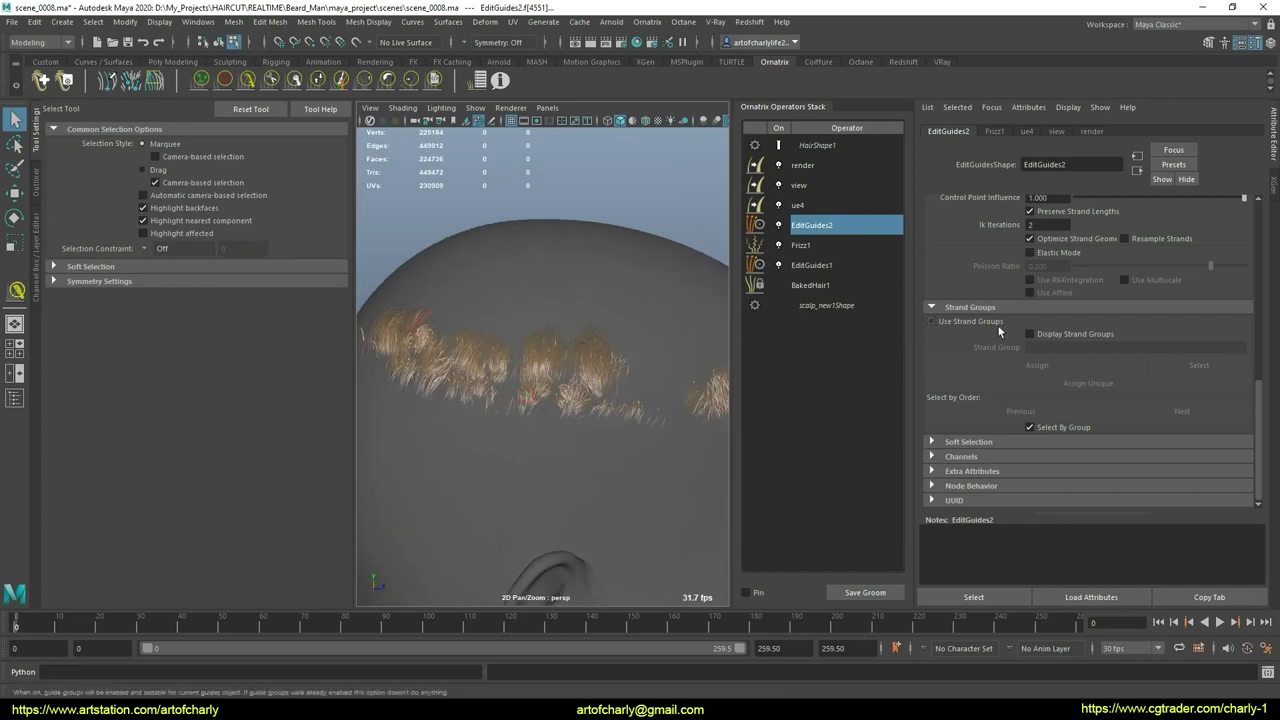
Step: Orbit to a side view and display the guides as coloured strands
drag(1253, 408, 1251, 326)
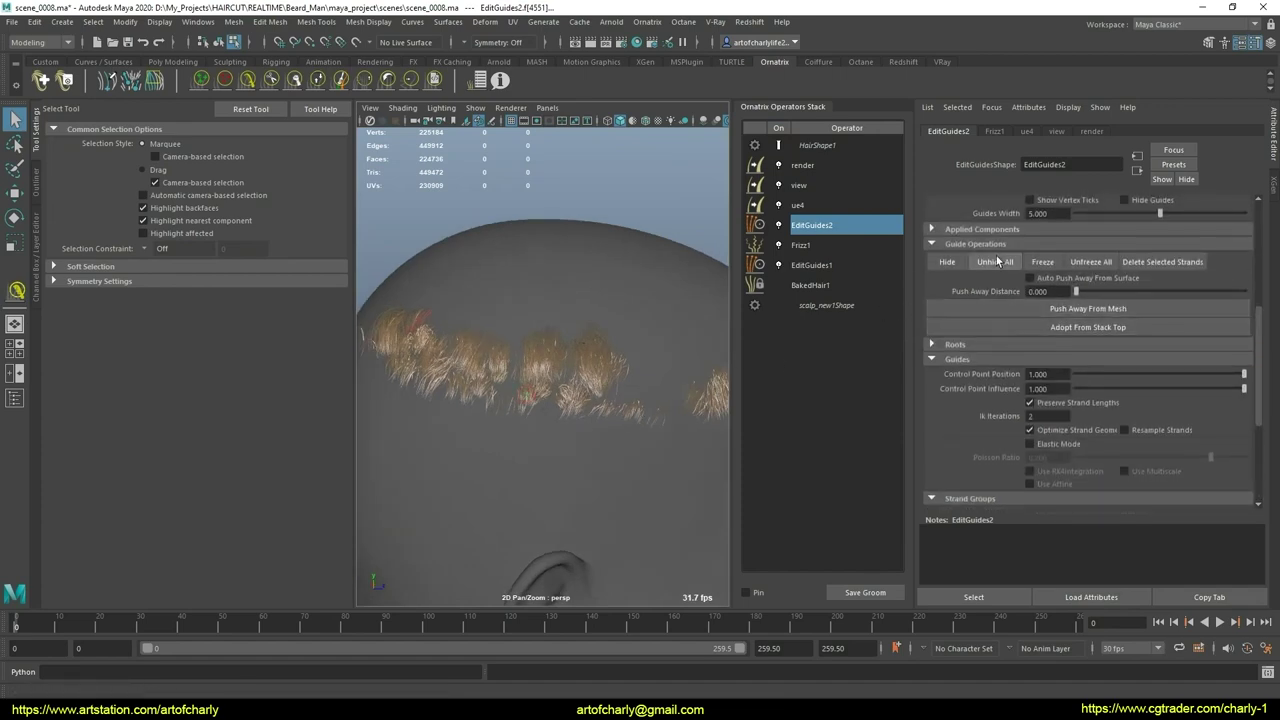
mouse_move(602, 378)
alt+mouse_down()
mouse_move(655, 368)
mouse_move(554, 434)
mouse_move(561, 418)
mouse_move(584, 424)
alt+mouse_up()
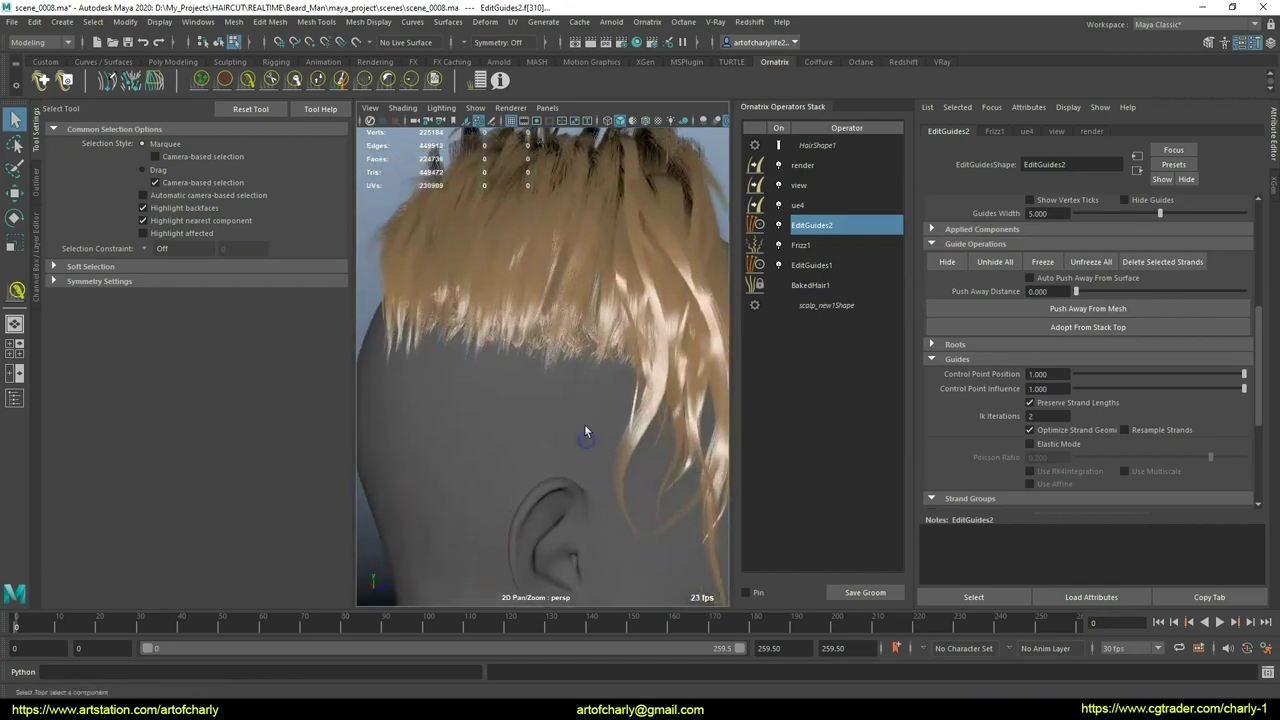
click(811, 225)
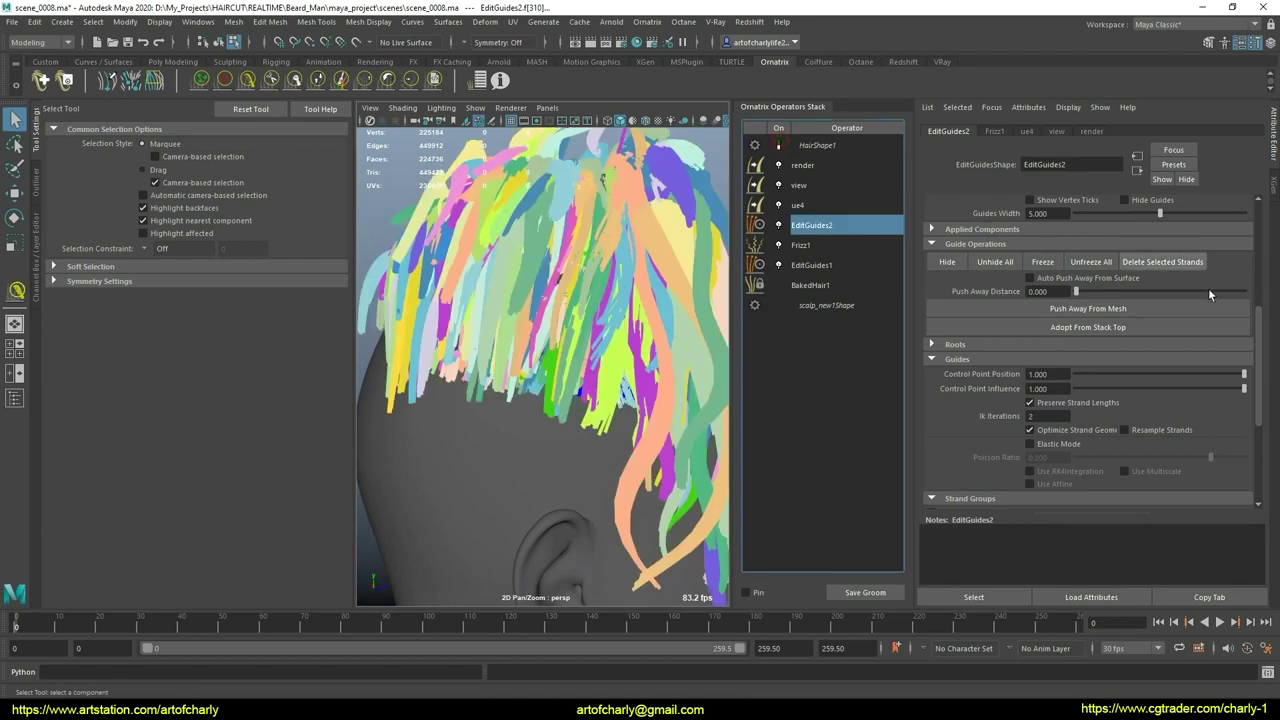
Step: Set Change Tracking to Strand under Interpolation Options
drag(1260, 340, 1260, 193)
click(1012, 408)
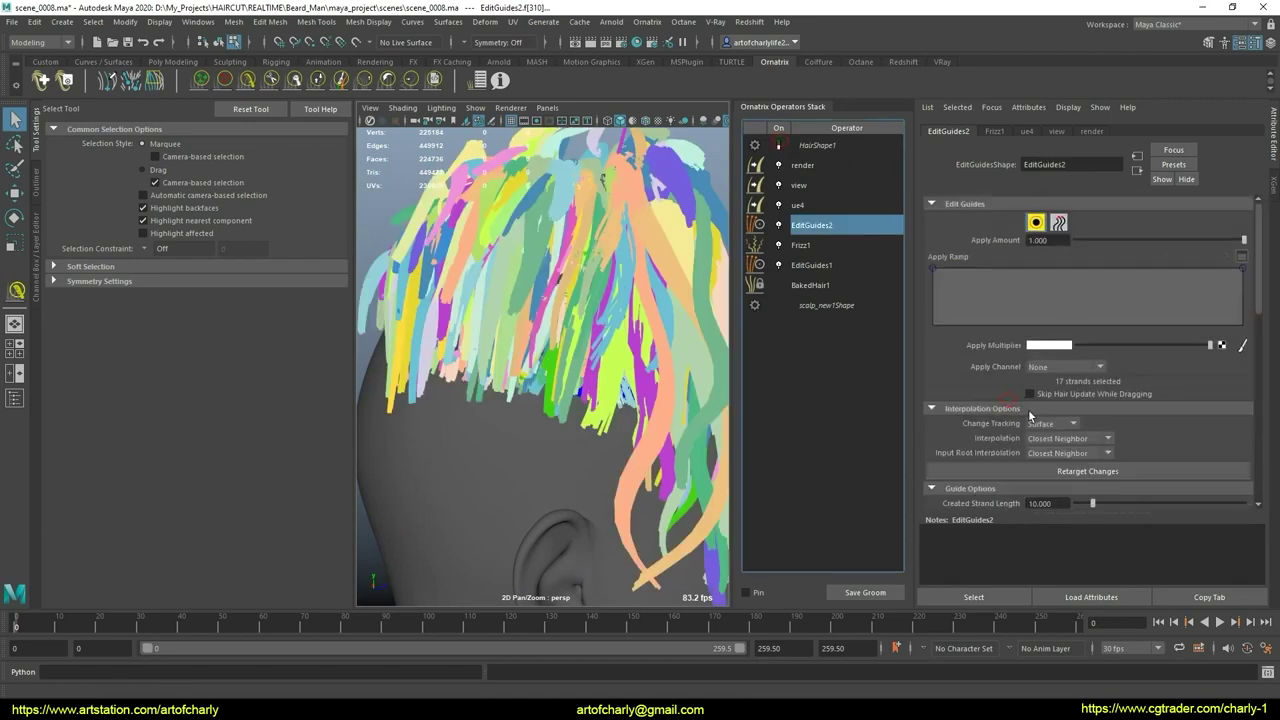
click(1052, 437)
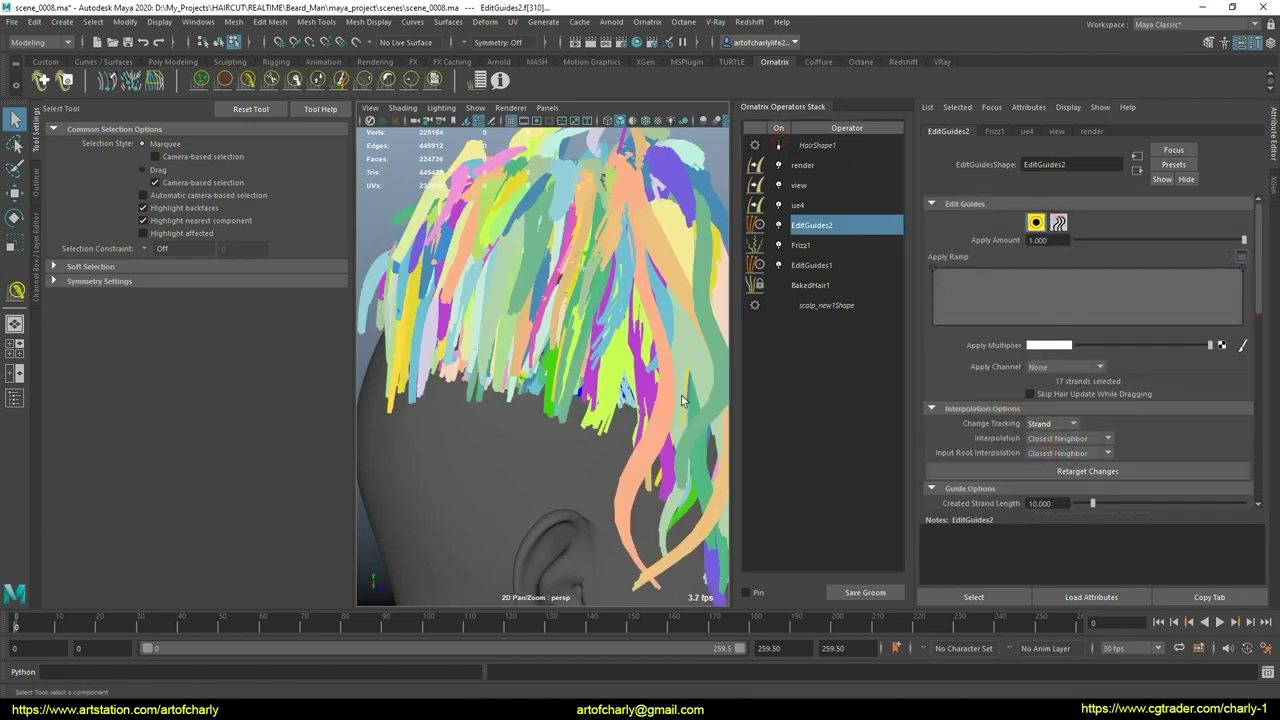
mouse_move(549, 403)
alt+mouse_down()
mouse_move(586, 391)
mouse_move(640, 400)
alt+mouse_up()
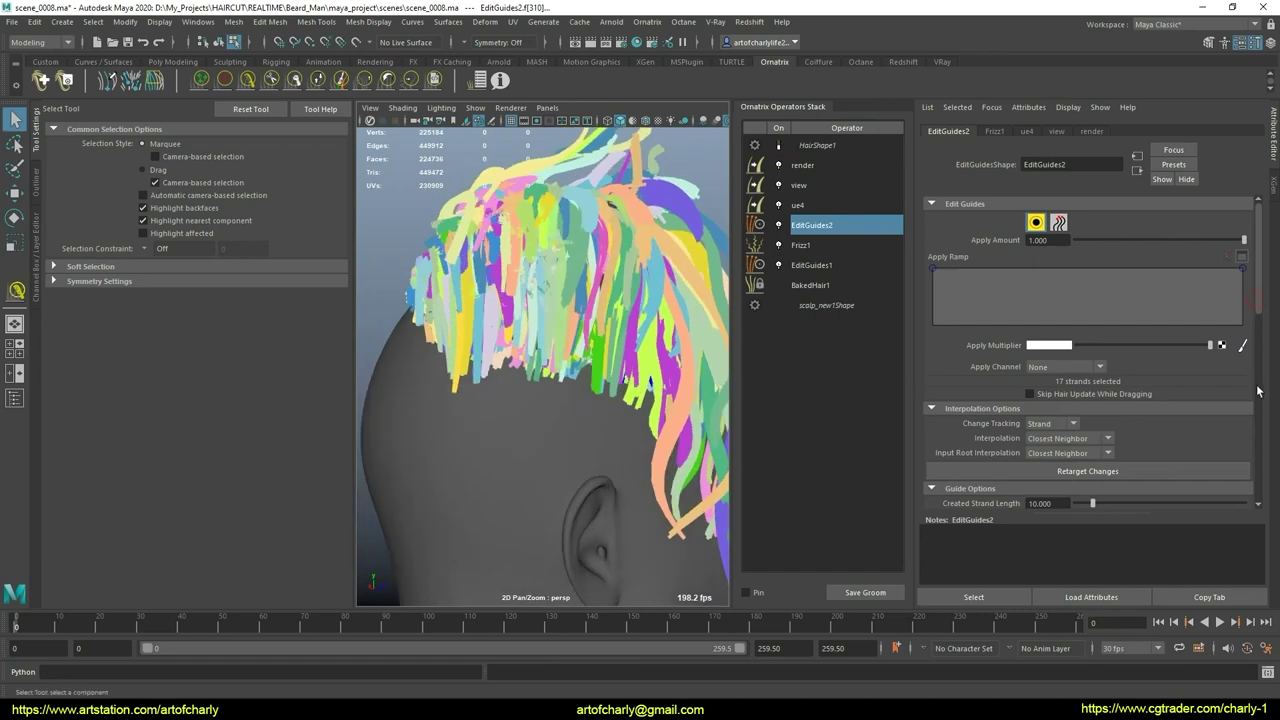
drag(1258, 391, 1256, 444)
Step: Turn on Use Strand Groups and frame the ear and hairline
click(986, 368)
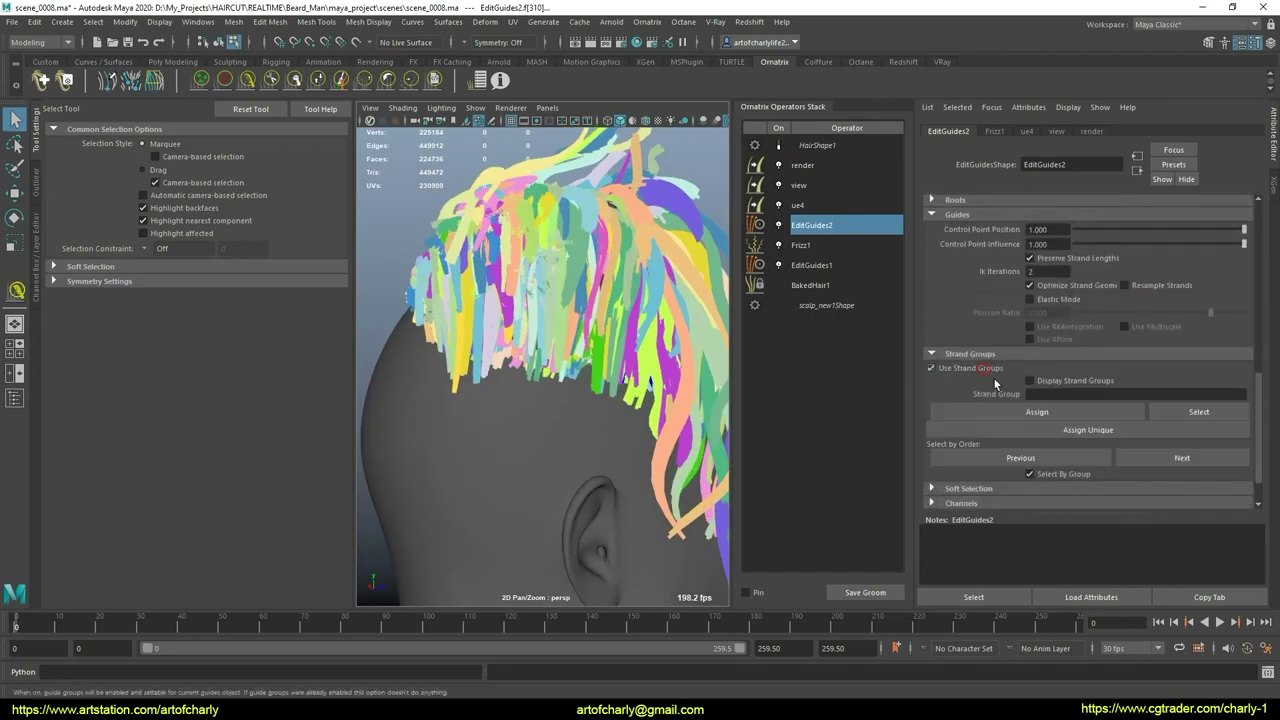
mouse_move(496, 423)
alt+mouse_down()
mouse_move(514, 434)
mouse_move(454, 400)
alt+mouse_up()
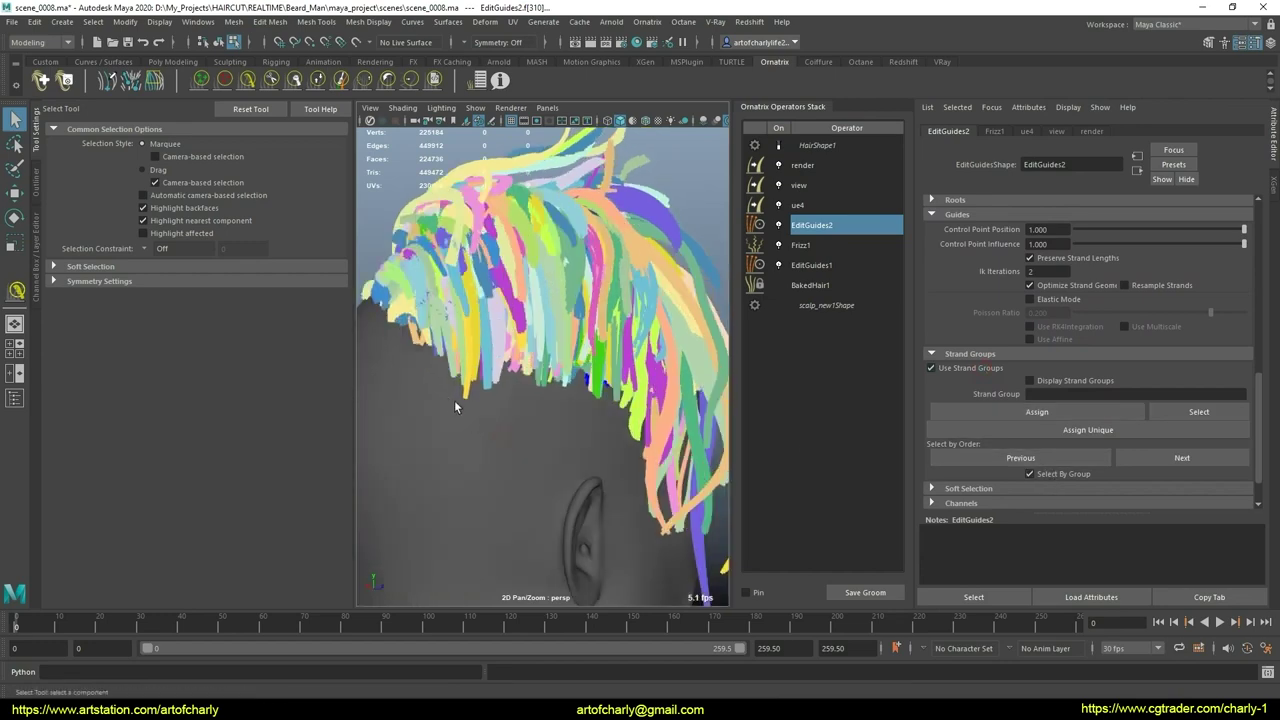
alt+middle_drag(511, 432, 497, 443)
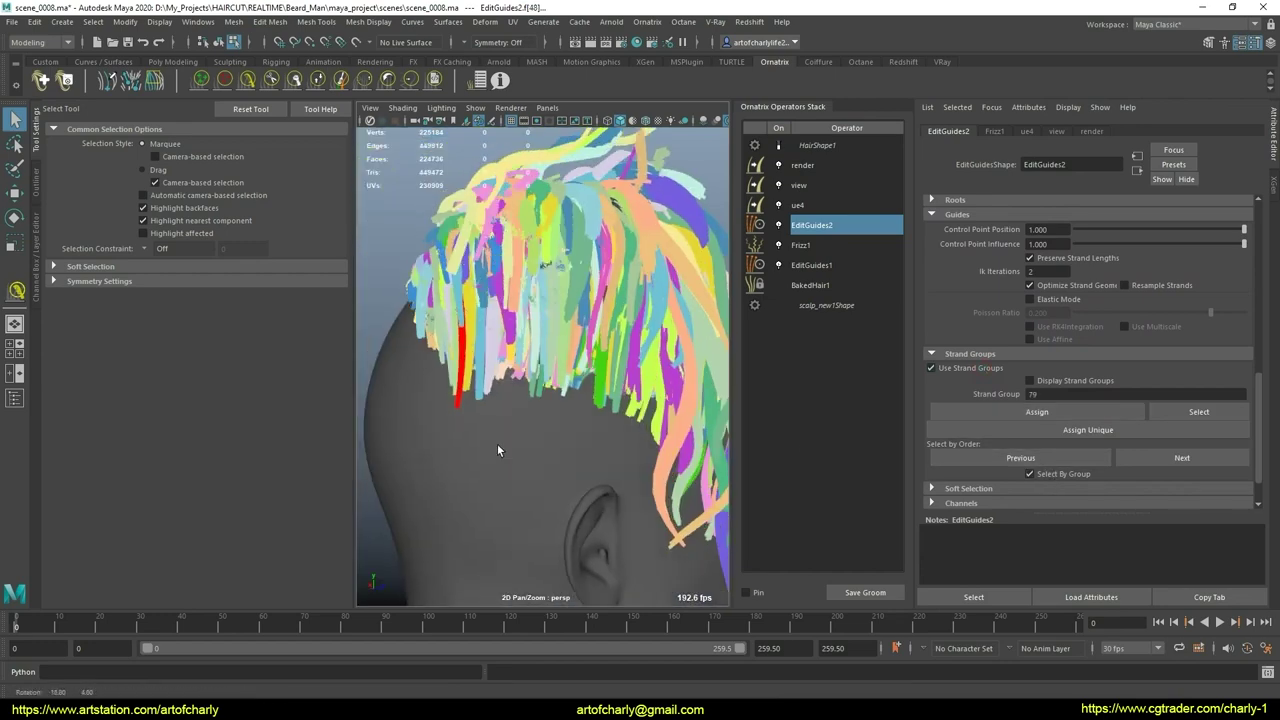
alt+drag(497, 443, 462, 434)
alt+right_drag(462, 434, 538, 472)
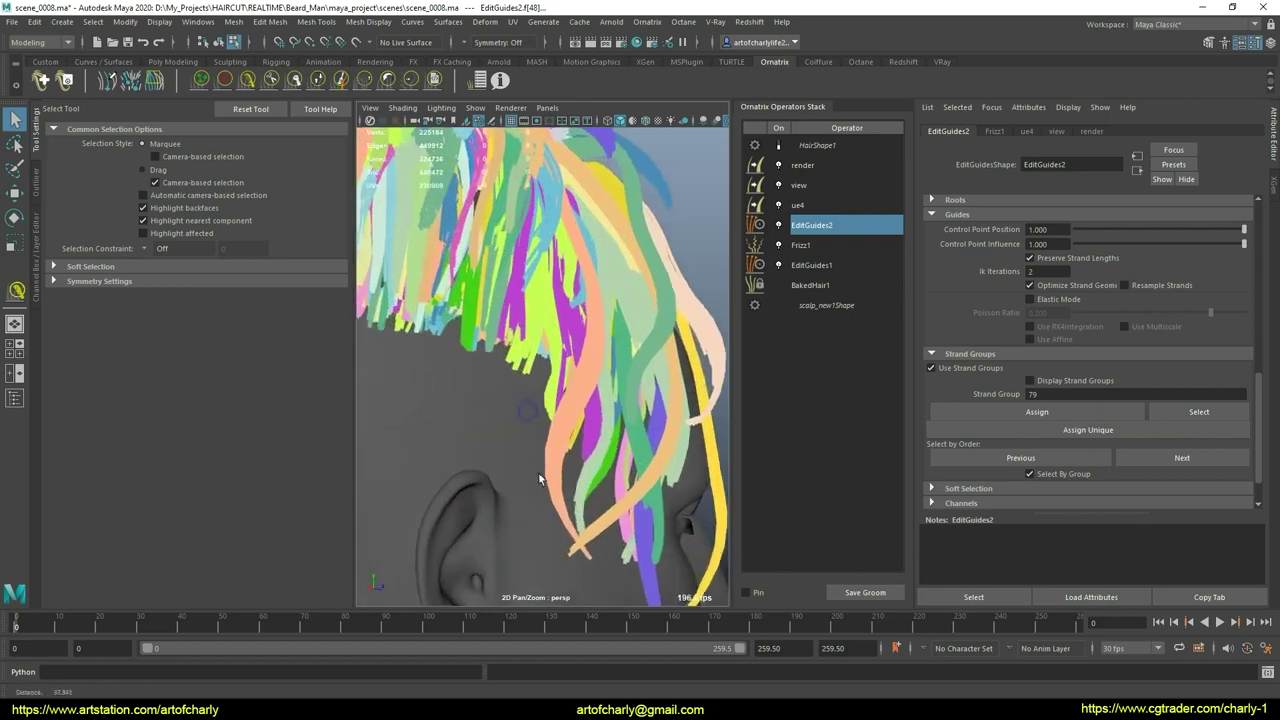
alt+middle_drag(590, 482, 636, 403)
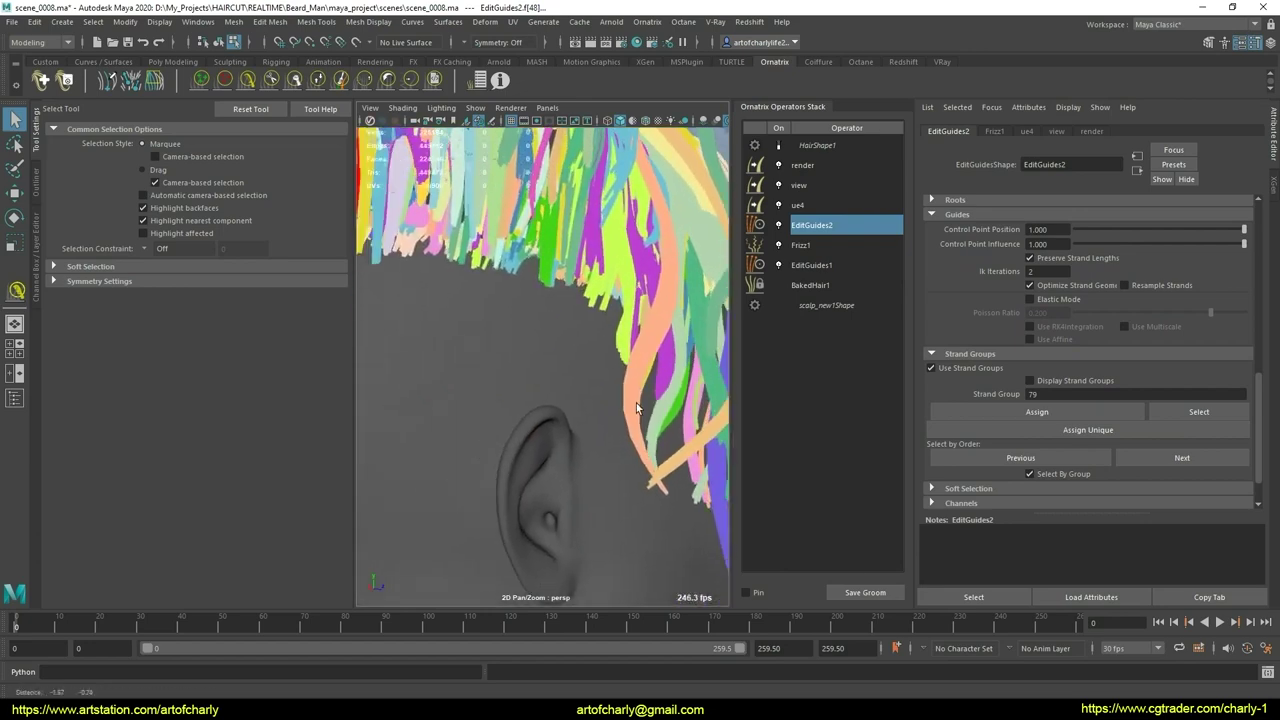
alt+drag(636, 403, 610, 420)
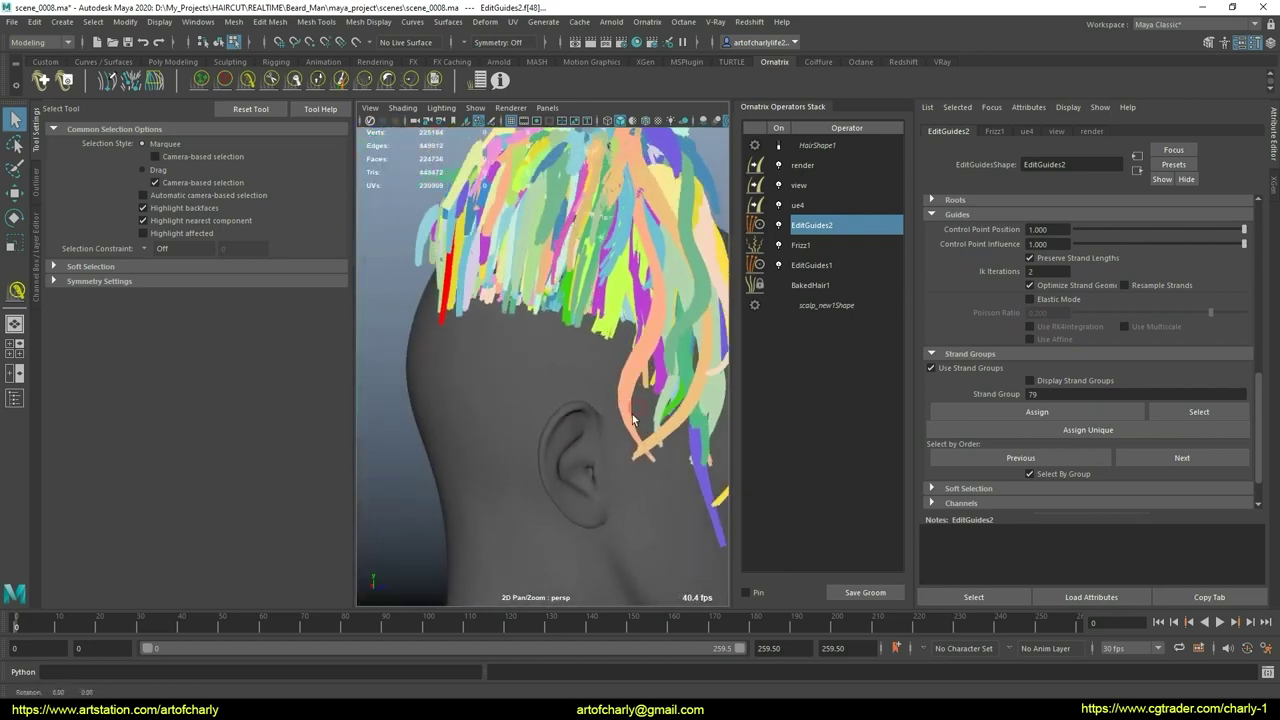
mouse_move(610, 420)
alt+middle_down()
mouse_move(622, 436)
mouse_move(626, 400)
alt+middle_up()
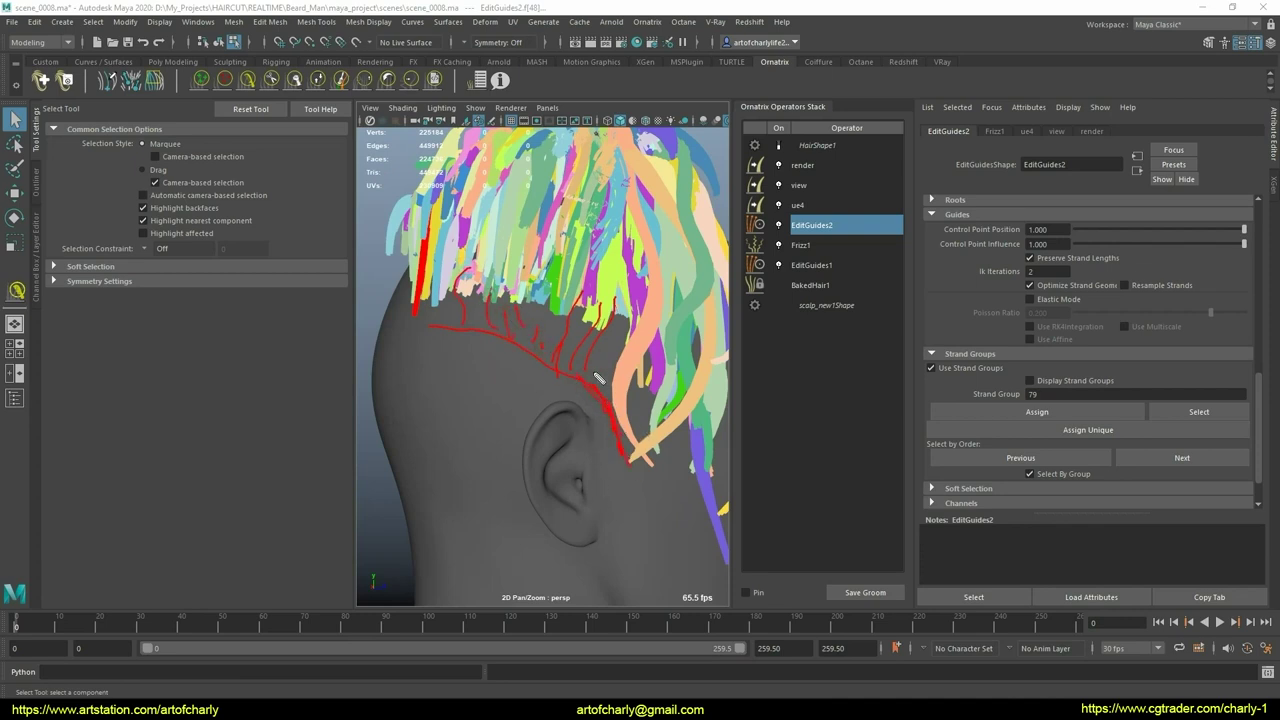
Step: Undo the stray guide edits and select strand groups at the back and side of the hair
key(ctrl+z)
key(ctrl+z)
key(ctrl+z)
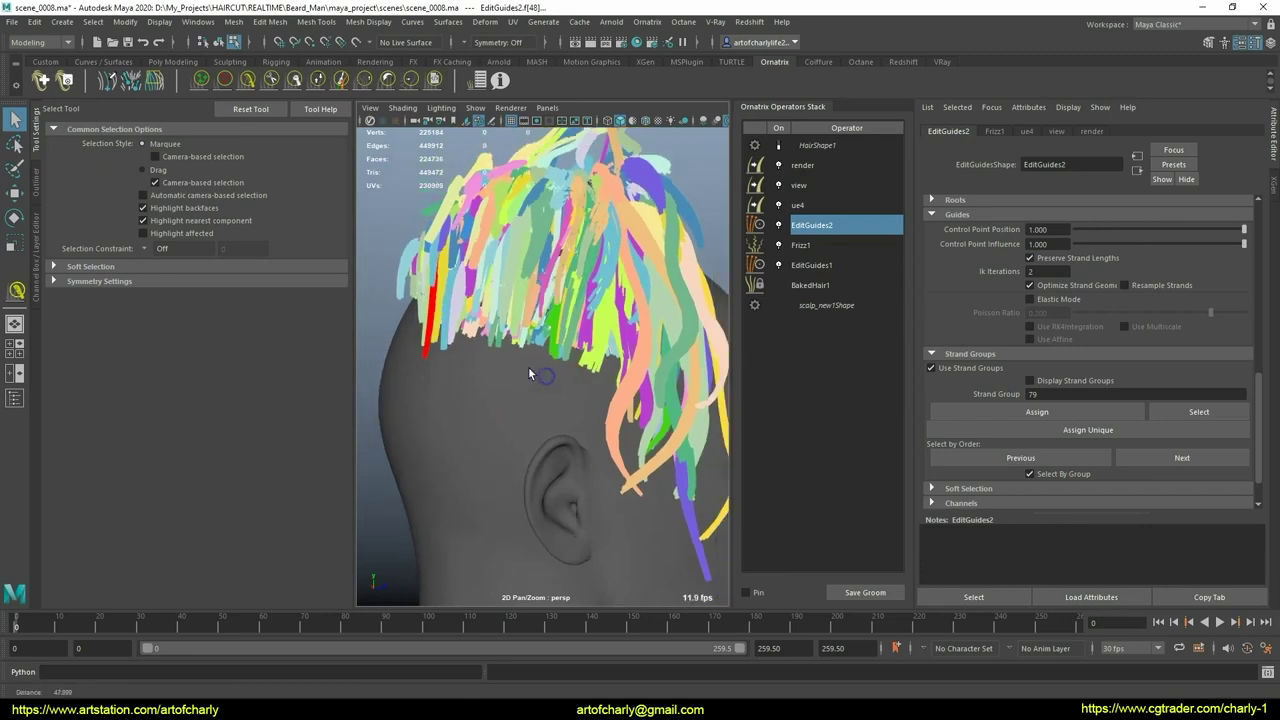
alt+drag(530, 376, 427, 365)
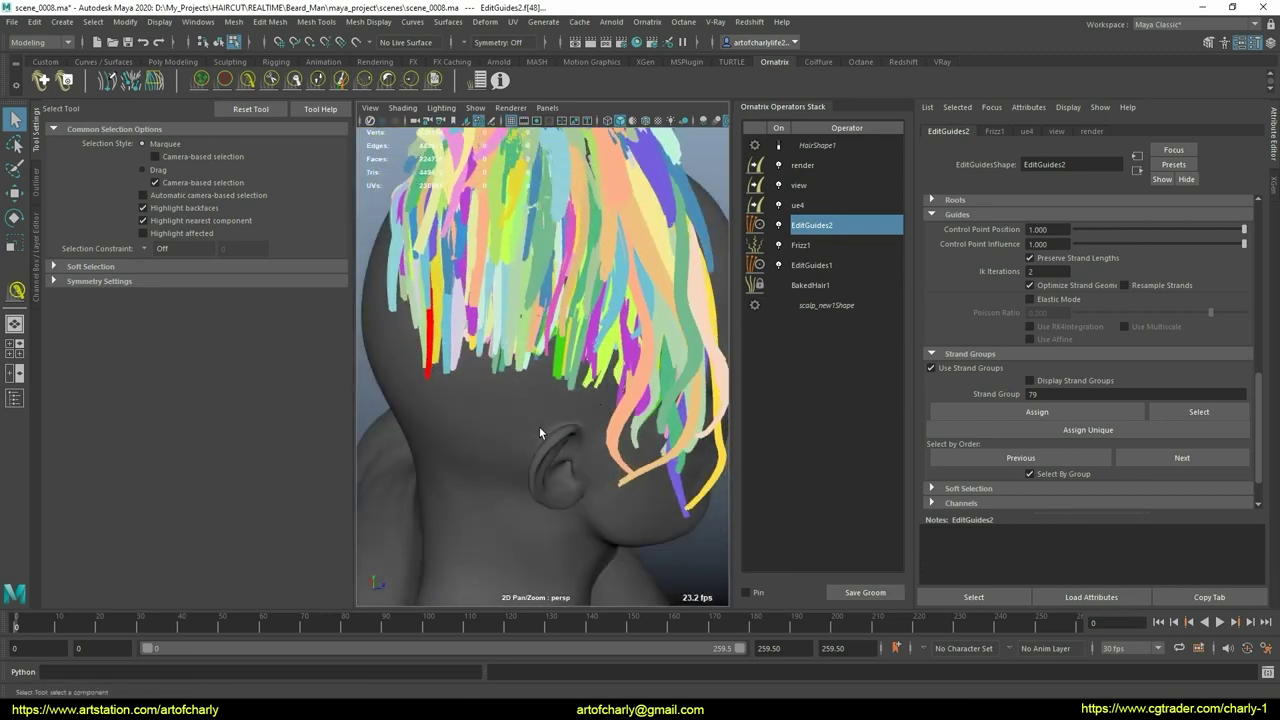
drag(583, 432, 532, 385)
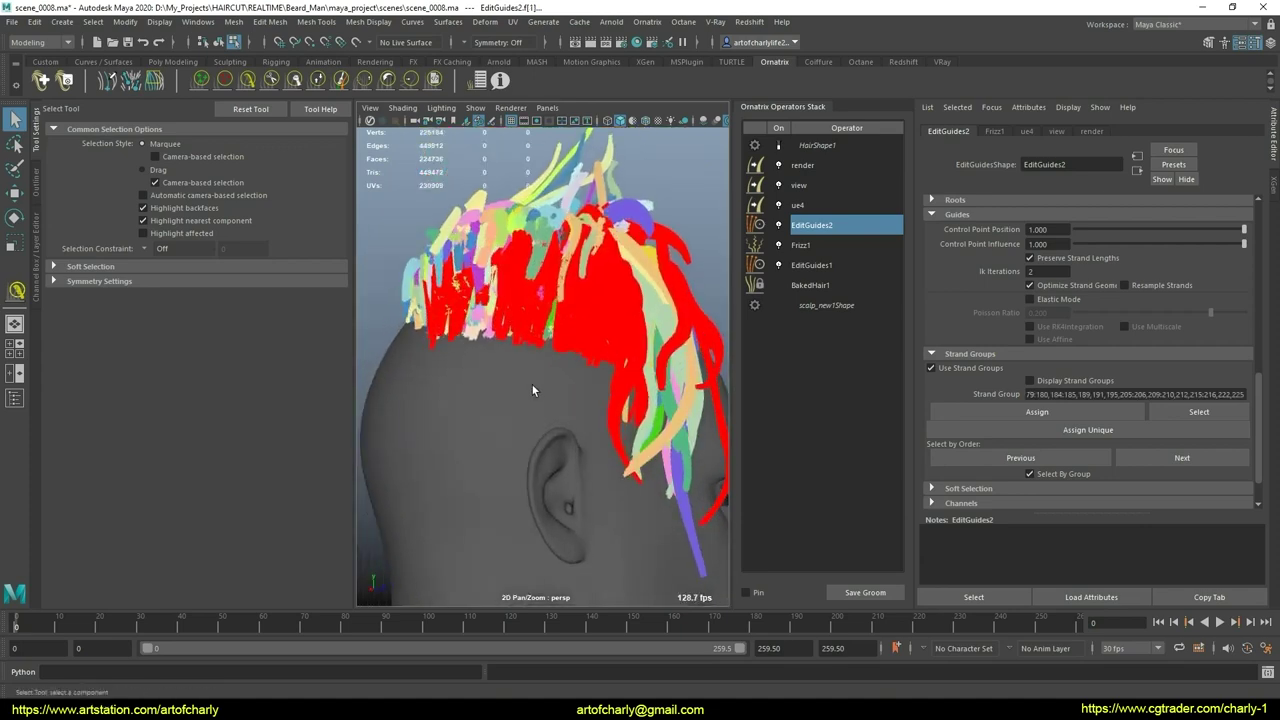
alt+right_drag(532, 385, 569, 502)
mouse_move(569, 502)
alt+mouse_down()
mouse_move(591, 380)
mouse_move(551, 385)
mouse_move(550, 408)
alt+mouse_up()
shift+click(591, 389)
alt+right_drag(525, 423, 505, 415)
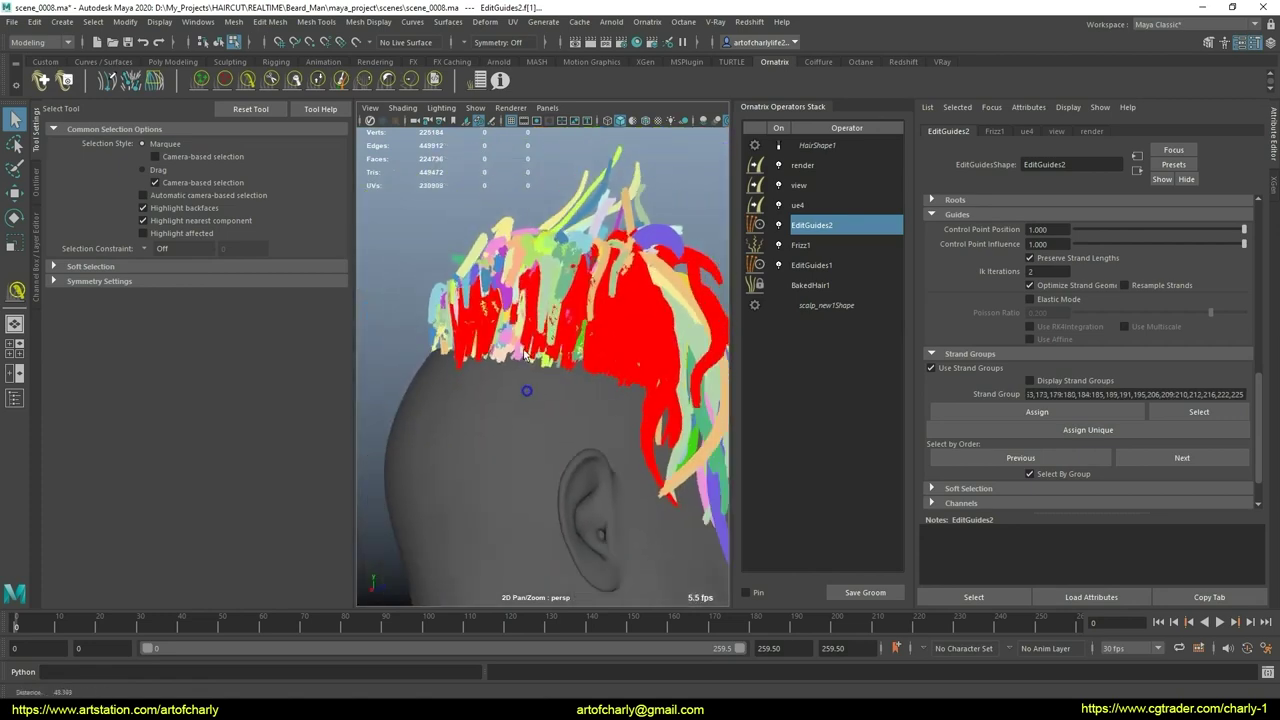
mouse_move(505, 415)
alt+mouse_down()
mouse_move(540, 450)
mouse_move(529, 463)
mouse_move(499, 408)
mouse_move(625, 423)
mouse_move(574, 404)
mouse_move(528, 420)
mouse_move(535, 430)
mouse_move(552, 376)
alt+mouse_up()
mouse_move(552, 376)
alt+right_down()
mouse_move(614, 449)
mouse_move(500, 411)
mouse_move(543, 443)
mouse_move(591, 400)
mouse_move(571, 403)
alt+right_up()
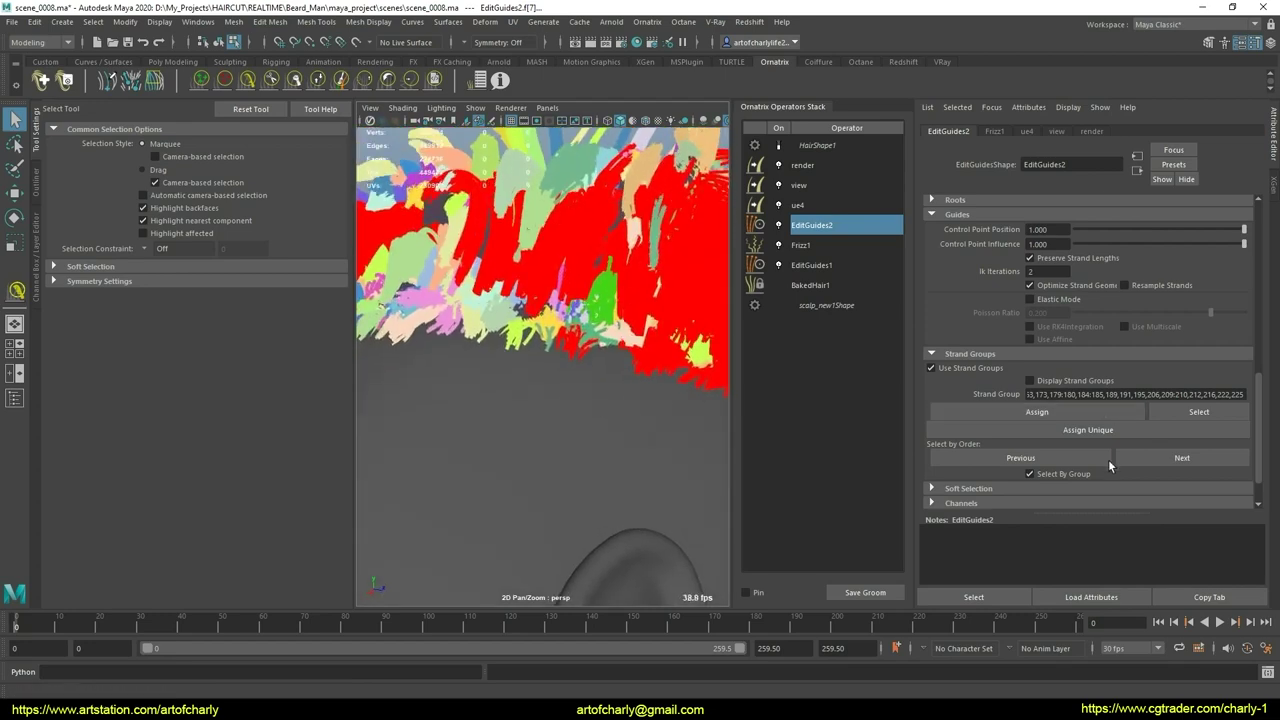
Step: Toggle Select By Group off and back on, then deselect the right-hand strand group
click(1046, 474)
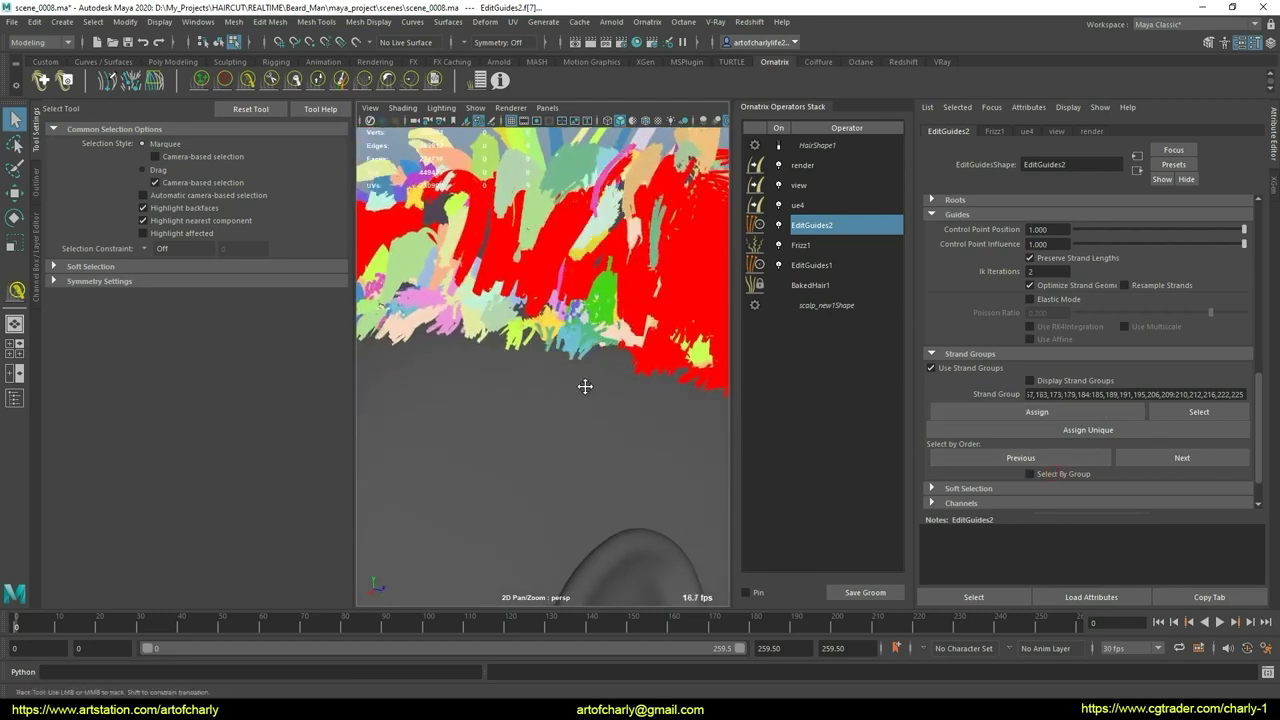
alt+drag(583, 383, 591, 393)
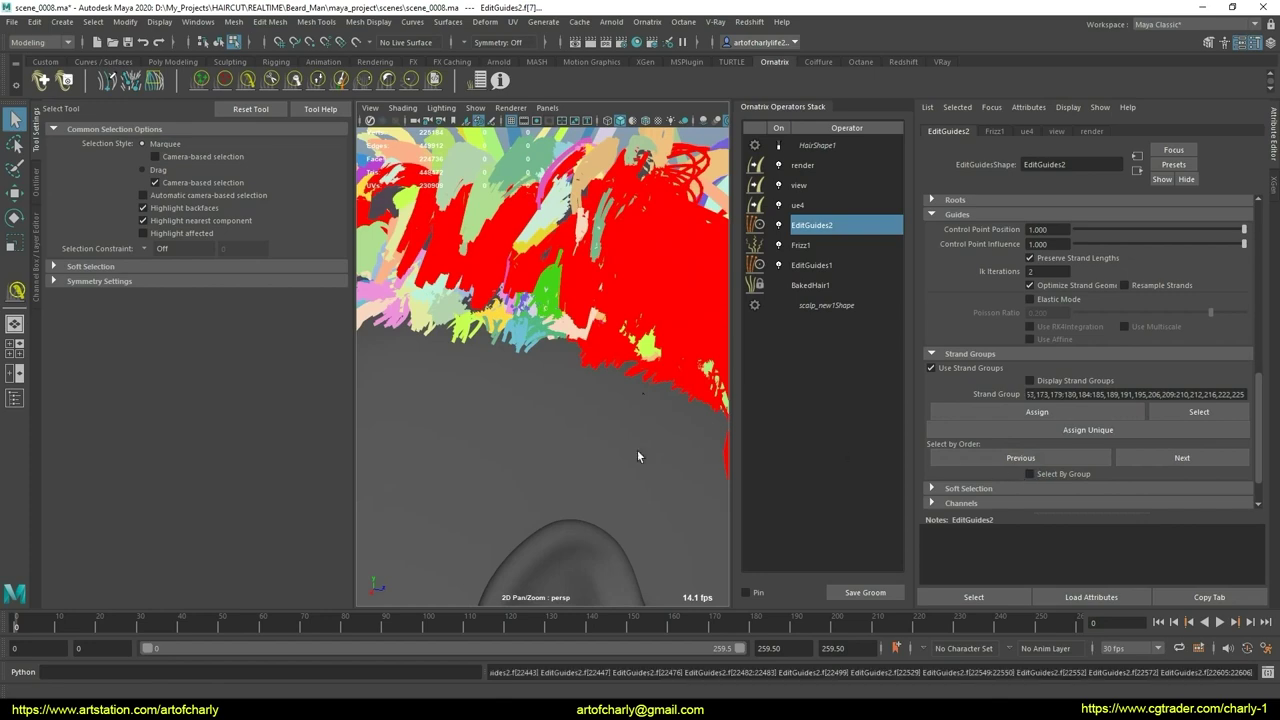
mouse_move(637, 449)
alt+mouse_down()
mouse_move(571, 423)
mouse_move(567, 457)
mouse_move(591, 438)
mouse_move(586, 411)
mouse_move(731, 400)
alt+mouse_up()
click(1029, 473)
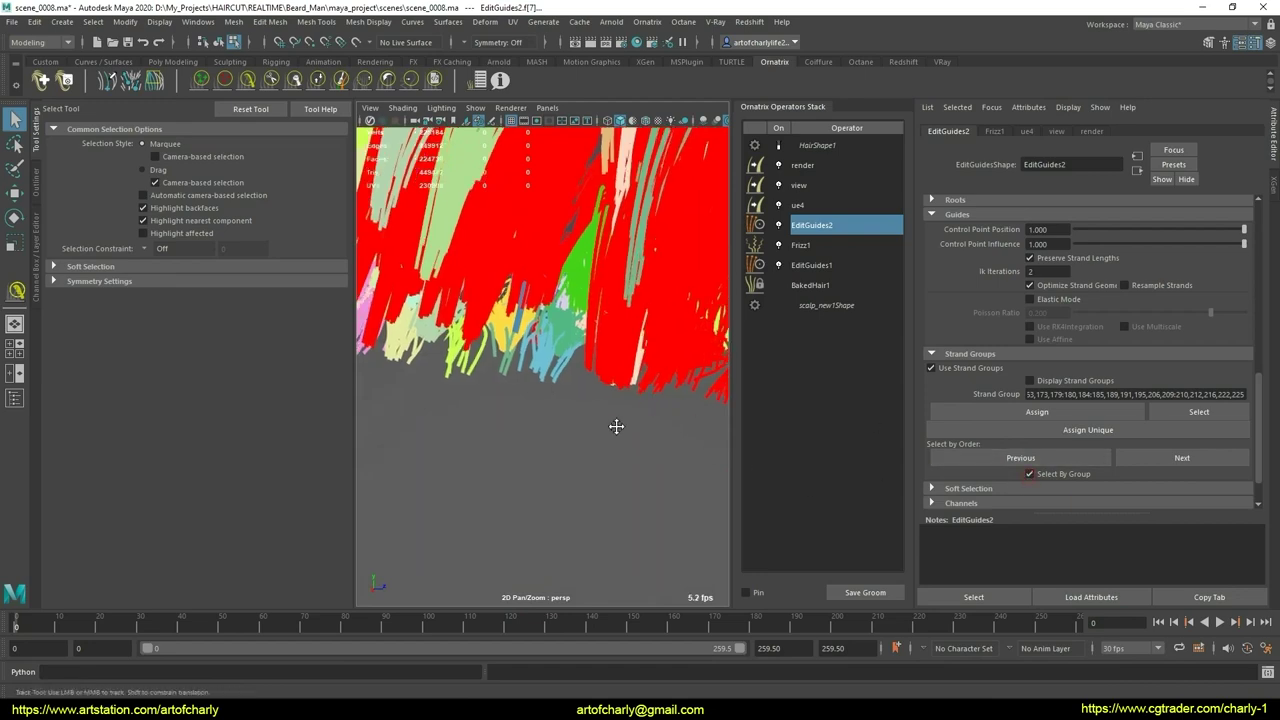
mouse_move(614, 423)
alt+mouse_down()
mouse_move(569, 400)
mouse_move(603, 398)
mouse_move(563, 449)
mouse_move(594, 466)
mouse_move(623, 460)
mouse_move(617, 406)
mouse_move(631, 440)
mouse_move(578, 416)
mouse_move(603, 451)
mouse_move(634, 451)
mouse_move(509, 463)
mouse_move(606, 323)
mouse_move(652, 298)
alt+mouse_up()
ctrl+click(654, 305)
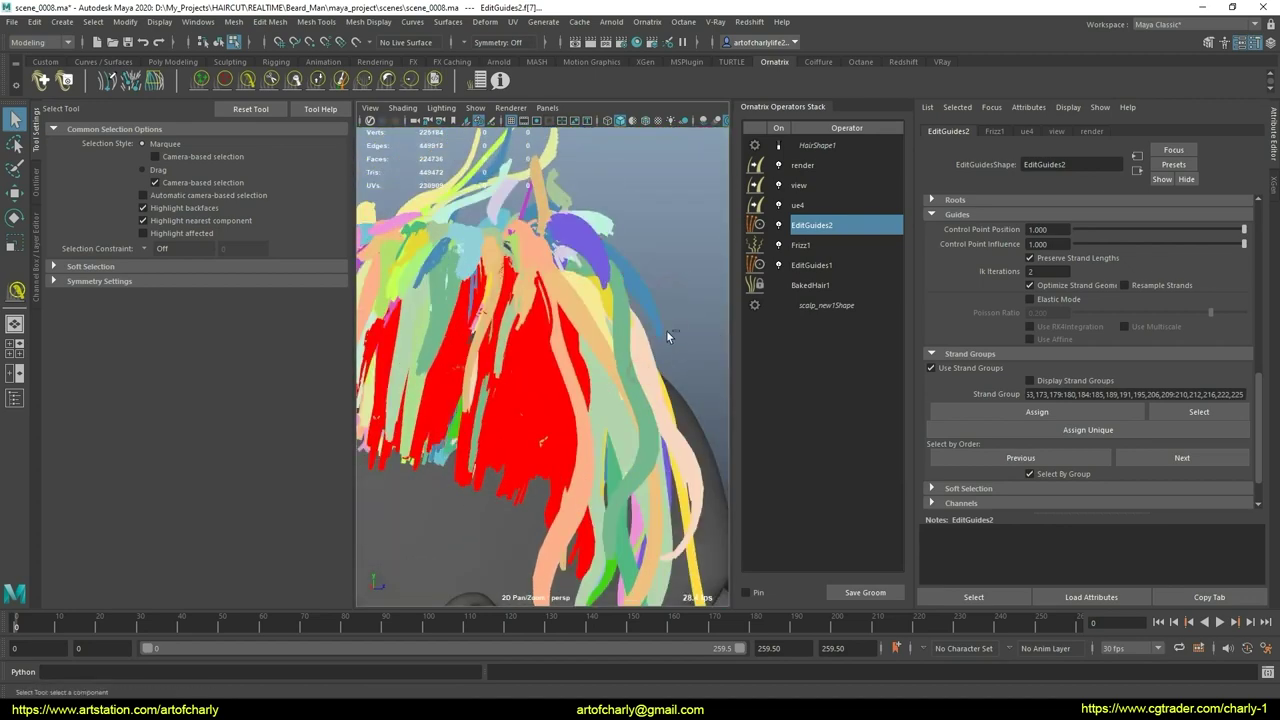
mouse_move(595, 463)
alt+mouse_down()
mouse_move(552, 451)
mouse_move(588, 387)
mouse_move(586, 443)
mouse_move(532, 355)
mouse_move(662, 478)
mouse_move(580, 446)
mouse_move(537, 466)
mouse_move(516, 443)
mouse_move(692, 418)
mouse_move(612, 431)
alt+mouse_up()
Step: Drop the strands above the ear, add nearby and purple groups, then invert the selection
scroll(612, 431, up, 3)
scroll(572, 420, up, 2)
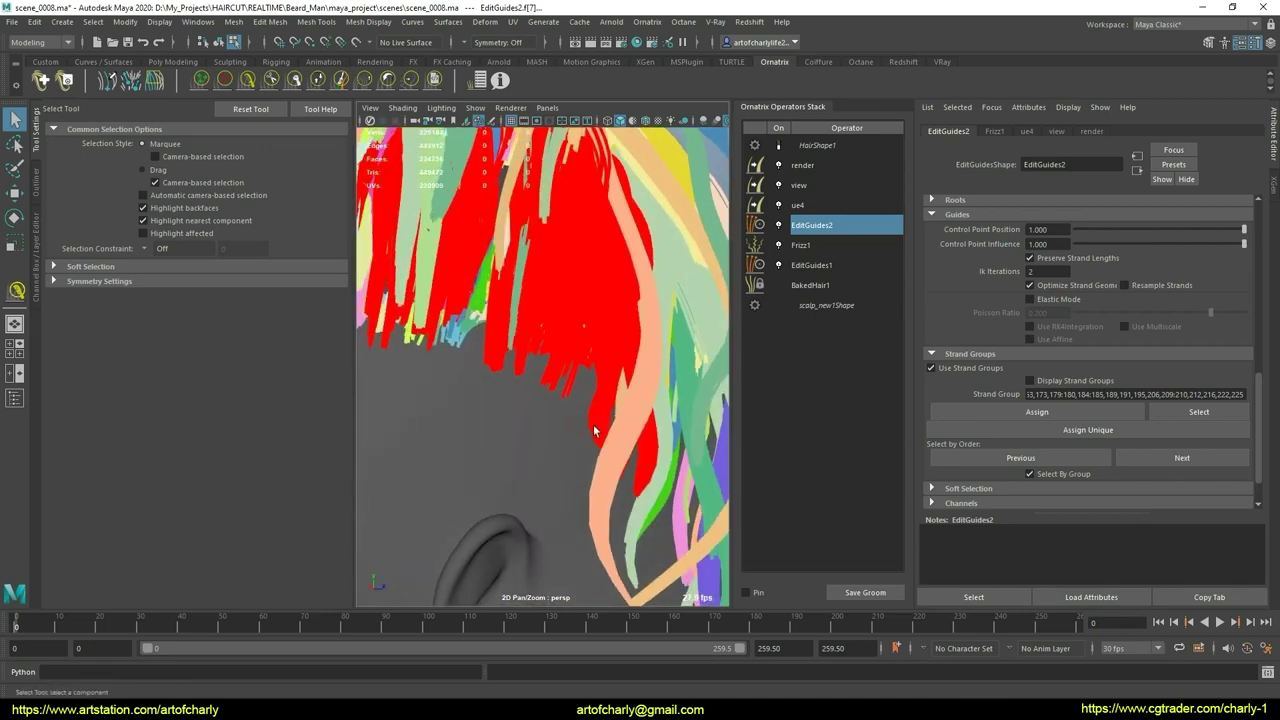
ctrl+click(650, 475)
shift+click(597, 440)
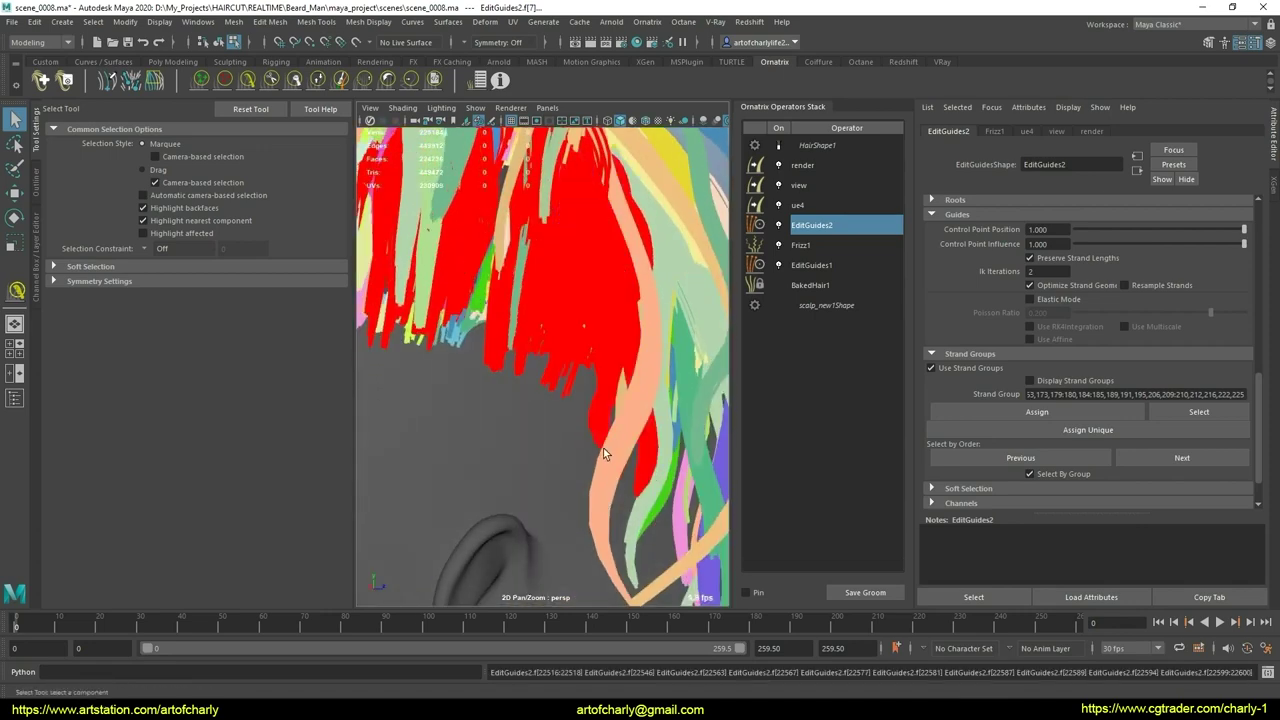
mouse_move(603, 448)
alt+mouse_down()
mouse_move(586, 466)
mouse_move(623, 466)
mouse_move(586, 471)
mouse_move(604, 463)
mouse_move(574, 435)
mouse_move(572, 469)
alt+mouse_up()
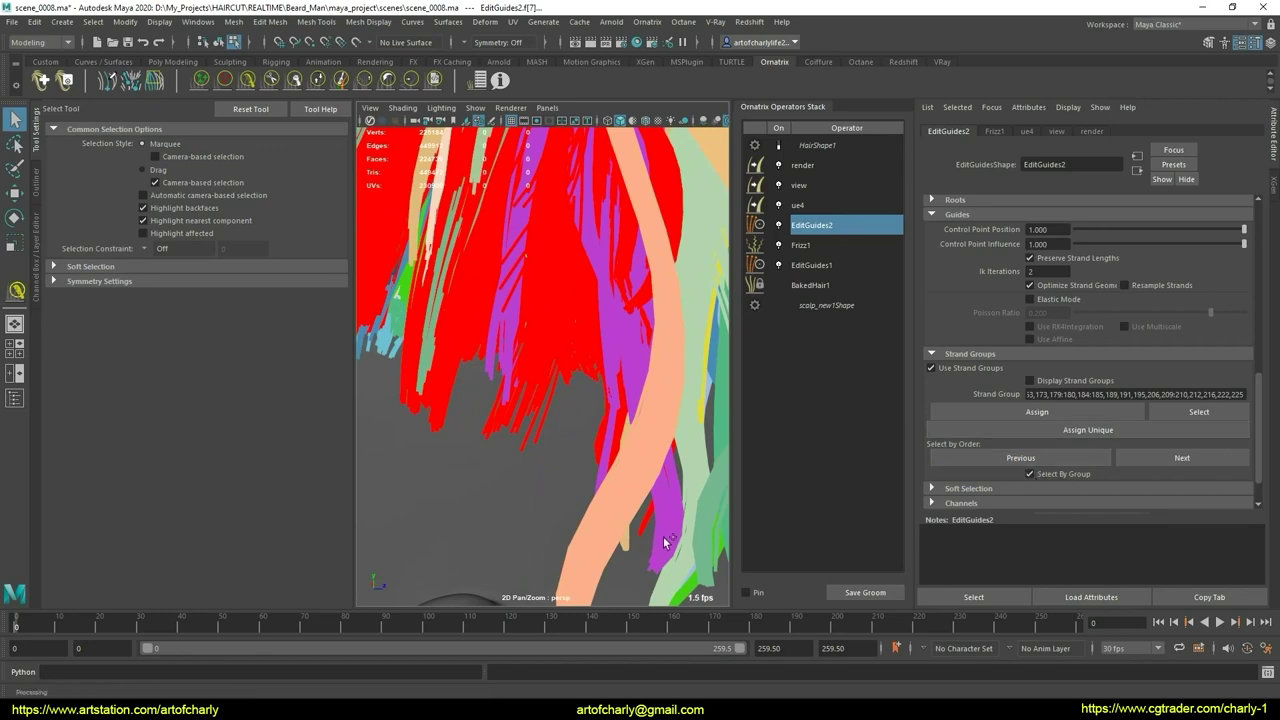
click(673, 588)
mouse_move(613, 501)
alt+mouse_down()
mouse_move(655, 500)
mouse_move(642, 531)
mouse_move(617, 473)
mouse_move(618, 491)
alt+mouse_up()
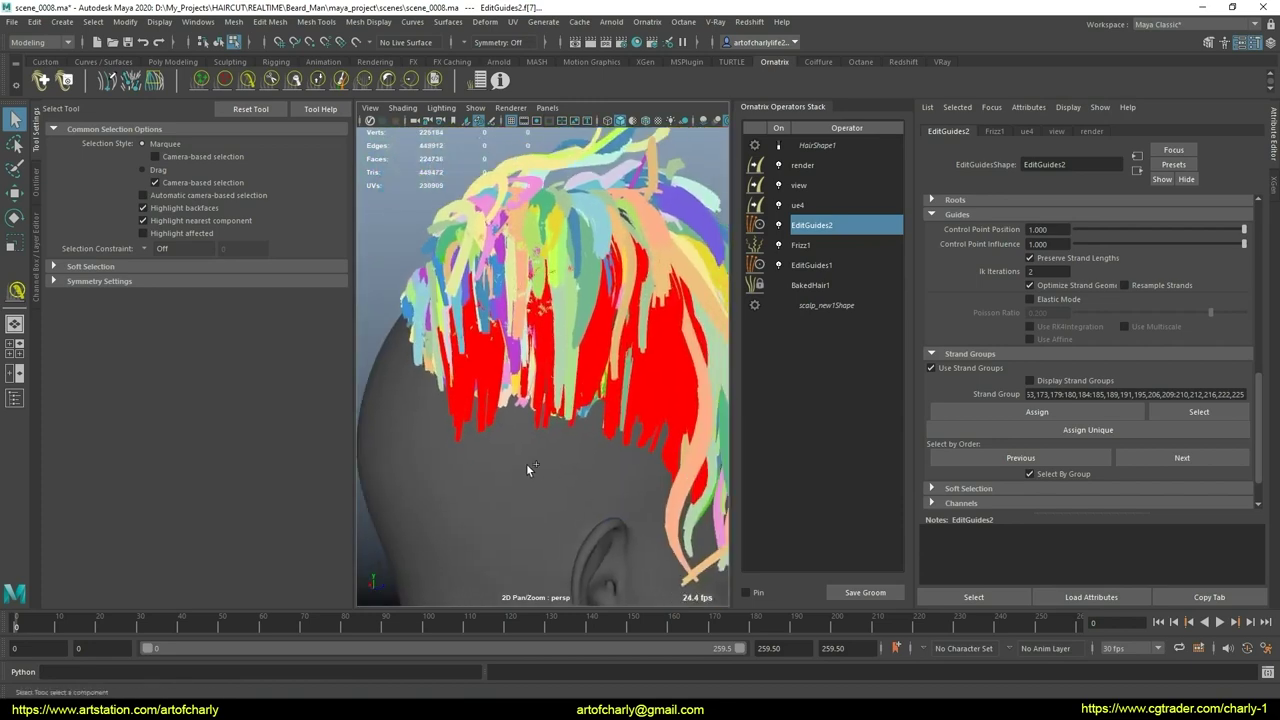
key(ctrl+shift+i)
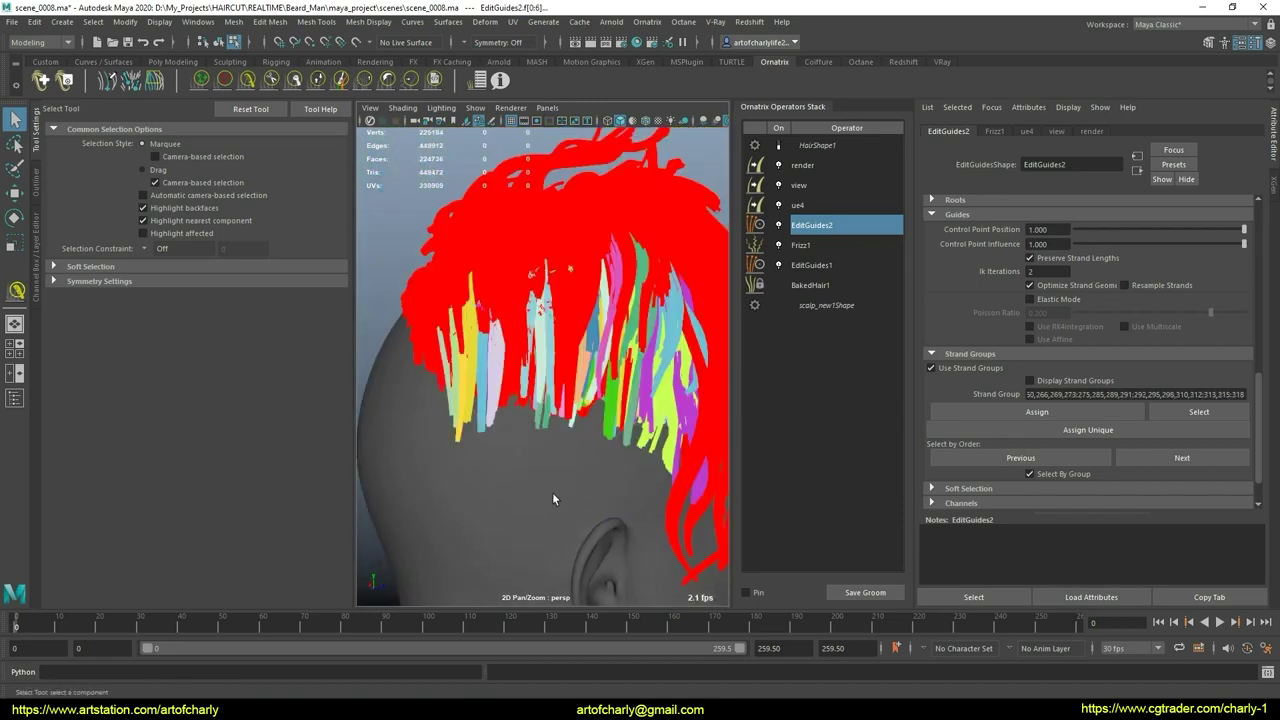
mouse_move(575, 496)
alt+mouse_down()
mouse_move(594, 477)
mouse_move(466, 453)
mouse_move(636, 472)
mouse_move(620, 488)
mouse_move(576, 468)
mouse_move(600, 486)
mouse_move(540, 444)
alt+mouse_up()
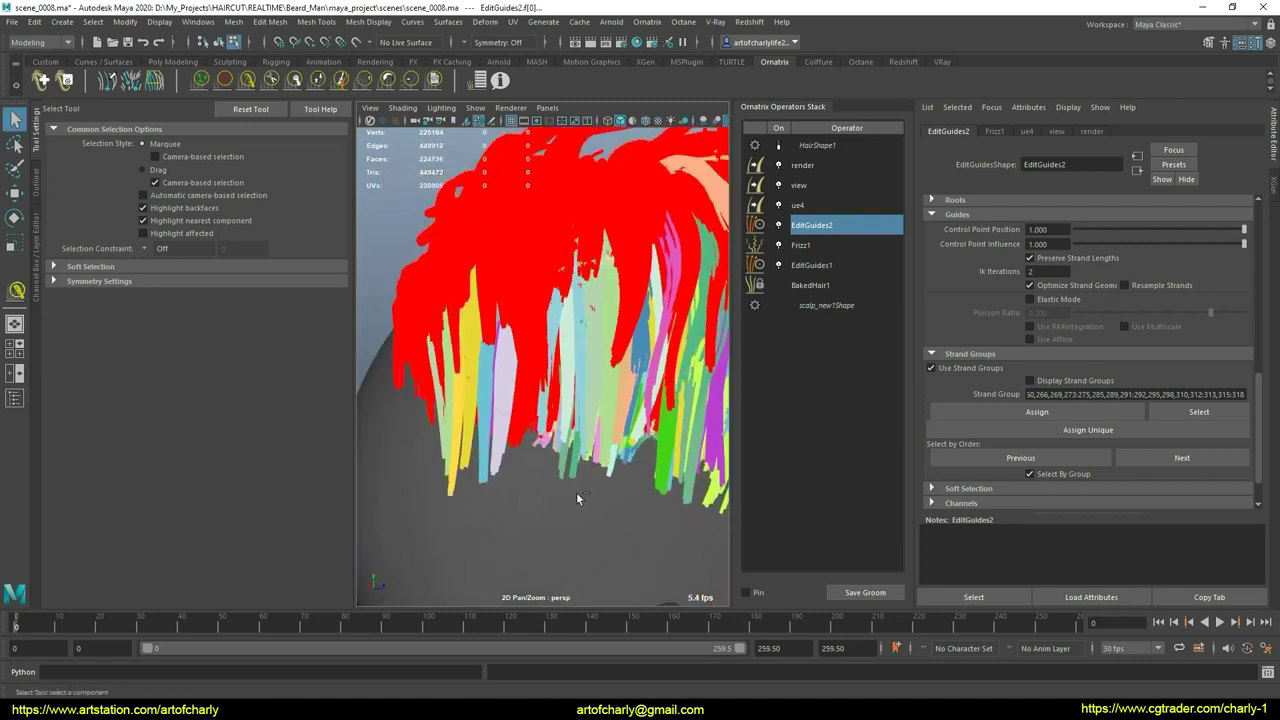
mouse_move(571, 511)
alt+mouse_down()
mouse_move(518, 465)
mouse_move(719, 487)
mouse_move(614, 496)
alt+mouse_up()
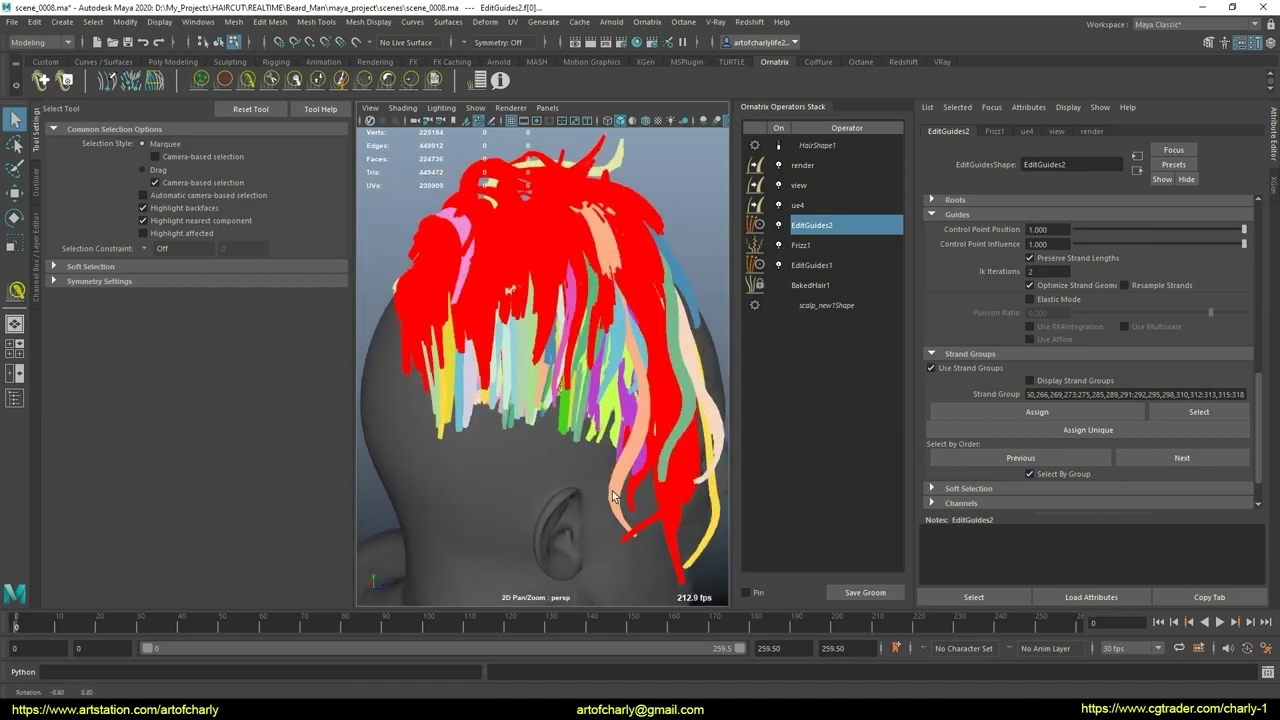
Step: Hide the selected front guides and pick out the long peach guide strand
drag(1262, 396, 1265, 316)
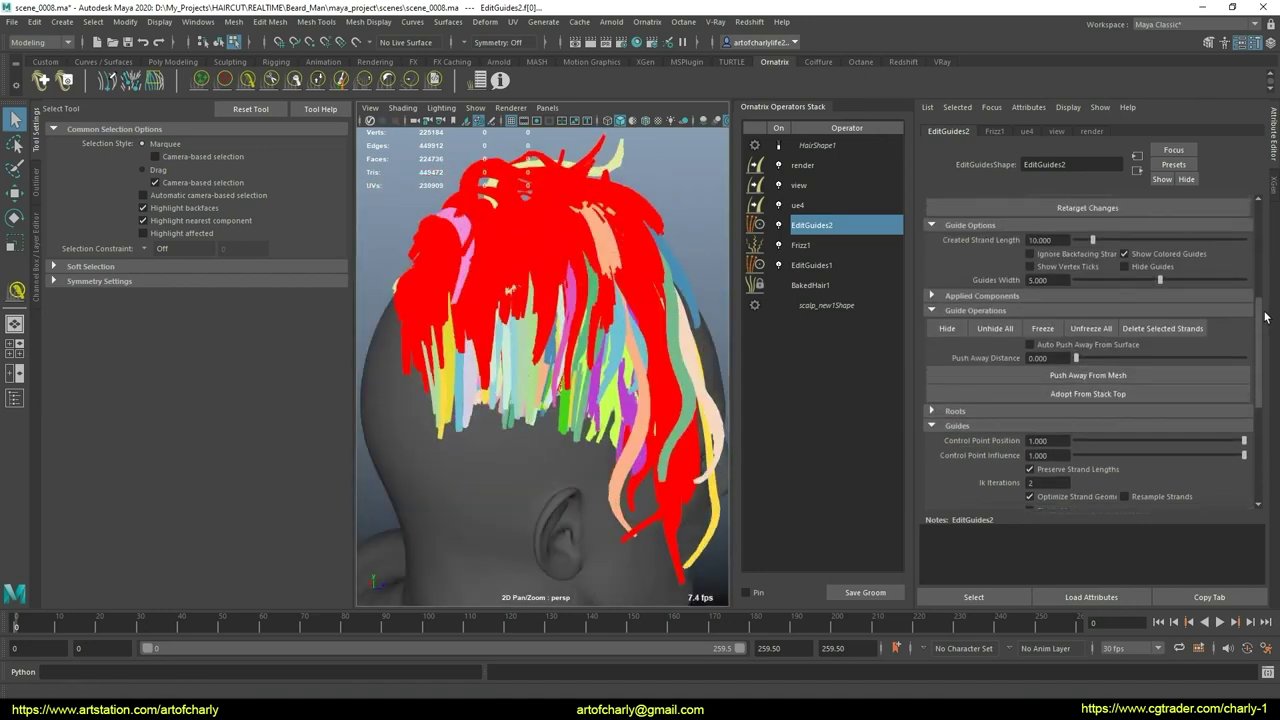
click(949, 333)
alt+drag(549, 489, 586, 472)
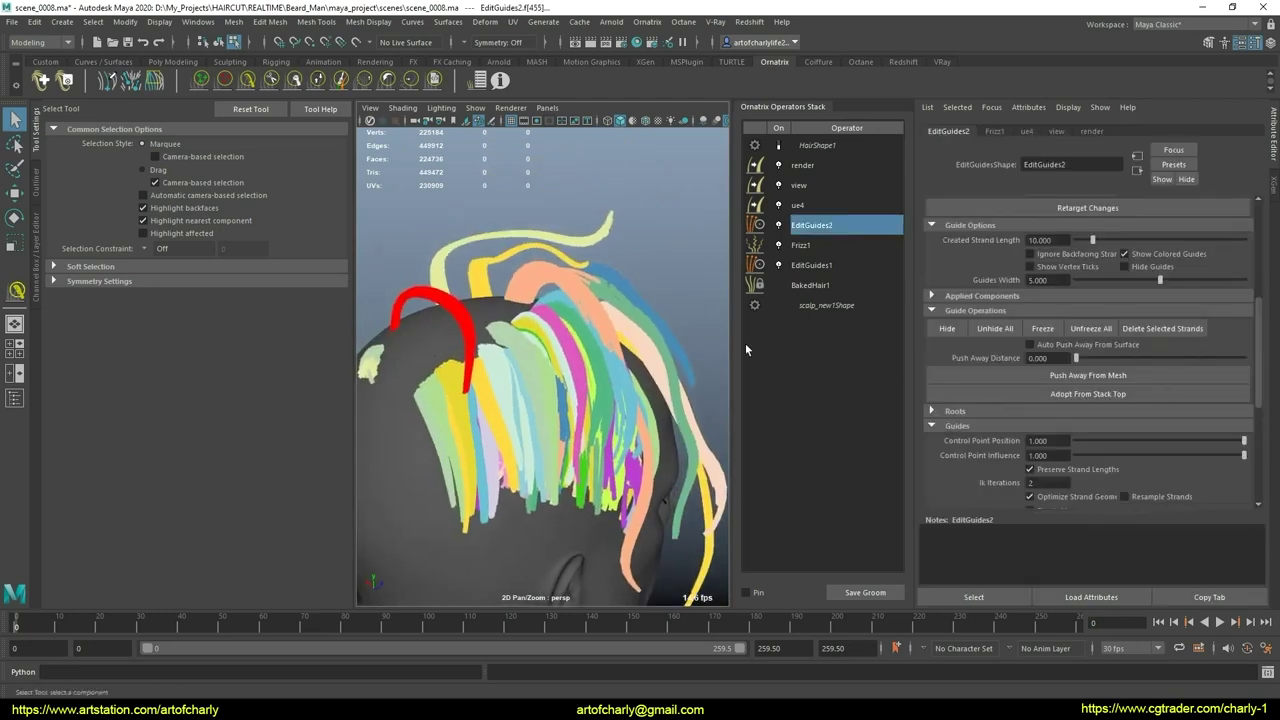
click(489, 309)
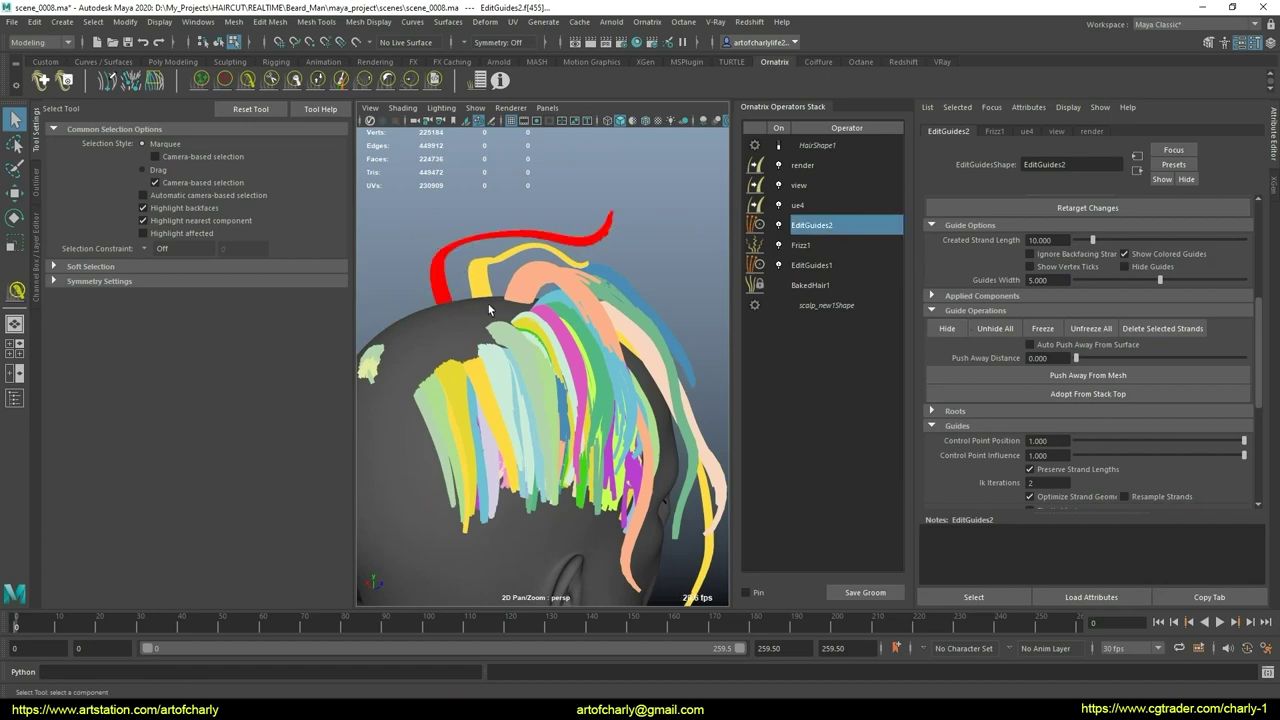
alt+drag(517, 314, 927, 312)
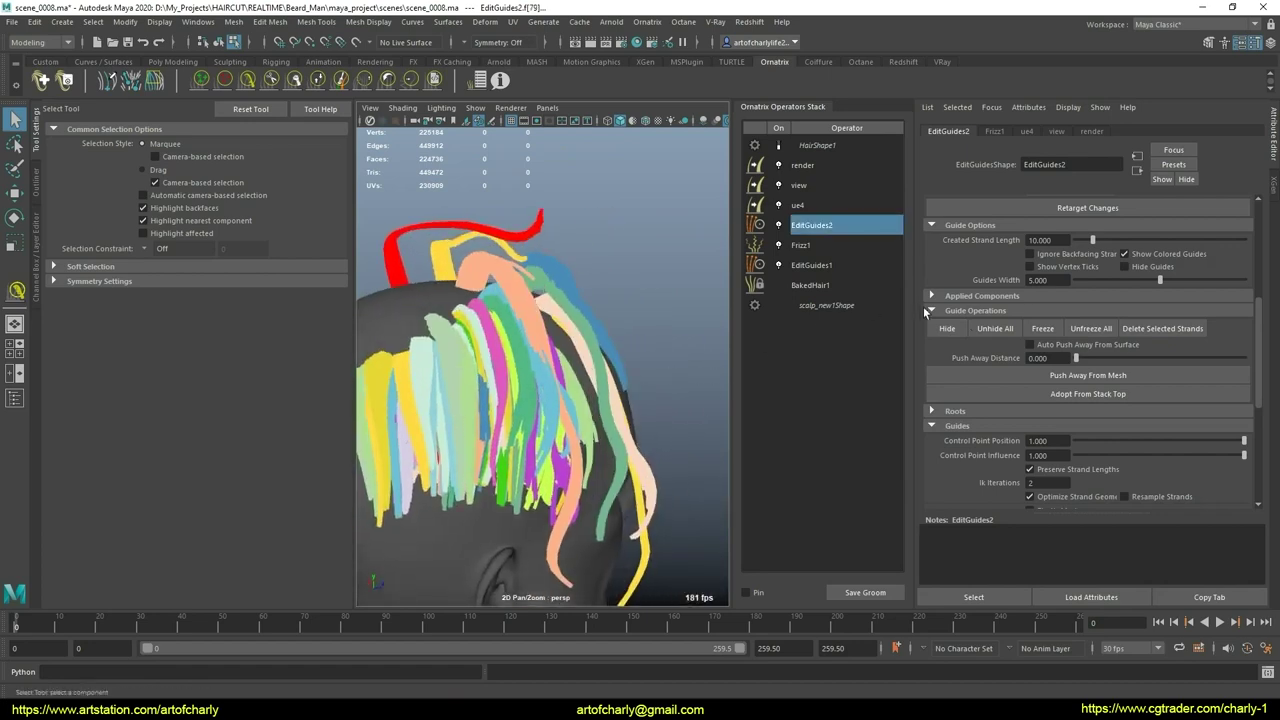
click(519, 234)
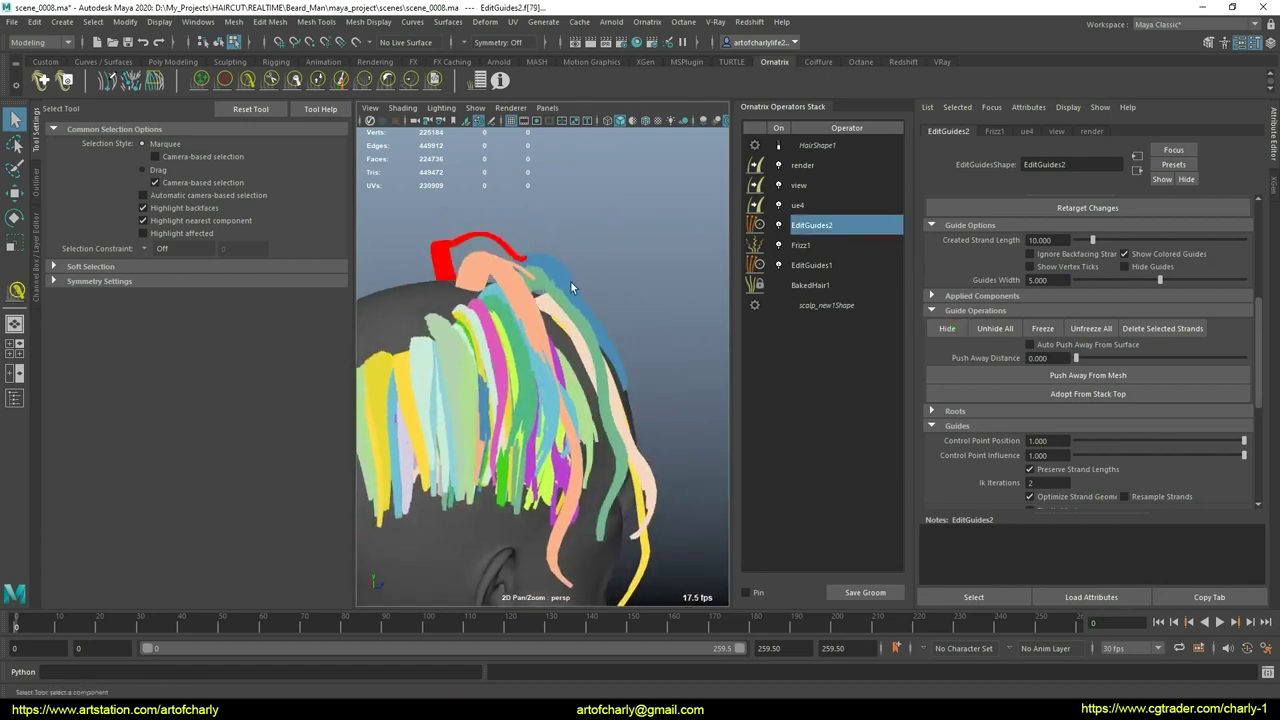
click(517, 268)
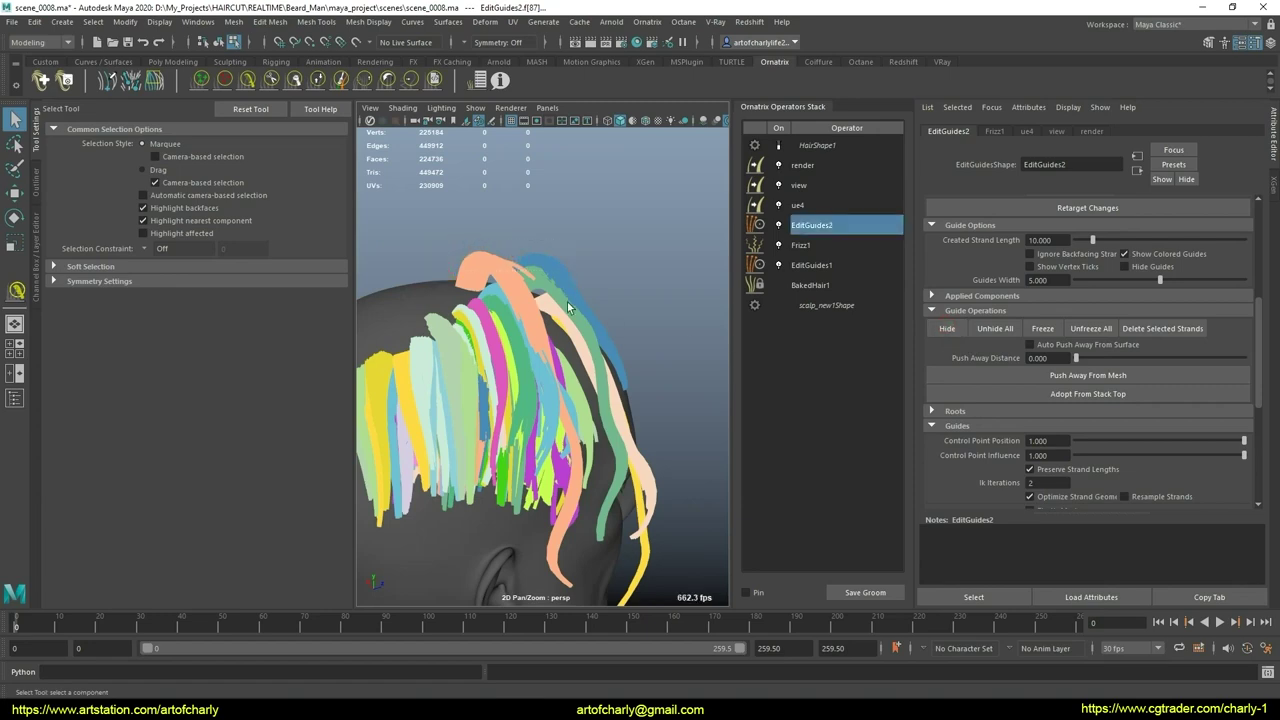
mouse_move(543, 308)
alt+mouse_down()
mouse_move(481, 250)
mouse_move(465, 267)
mouse_move(629, 297)
alt+mouse_up()
click(502, 246)
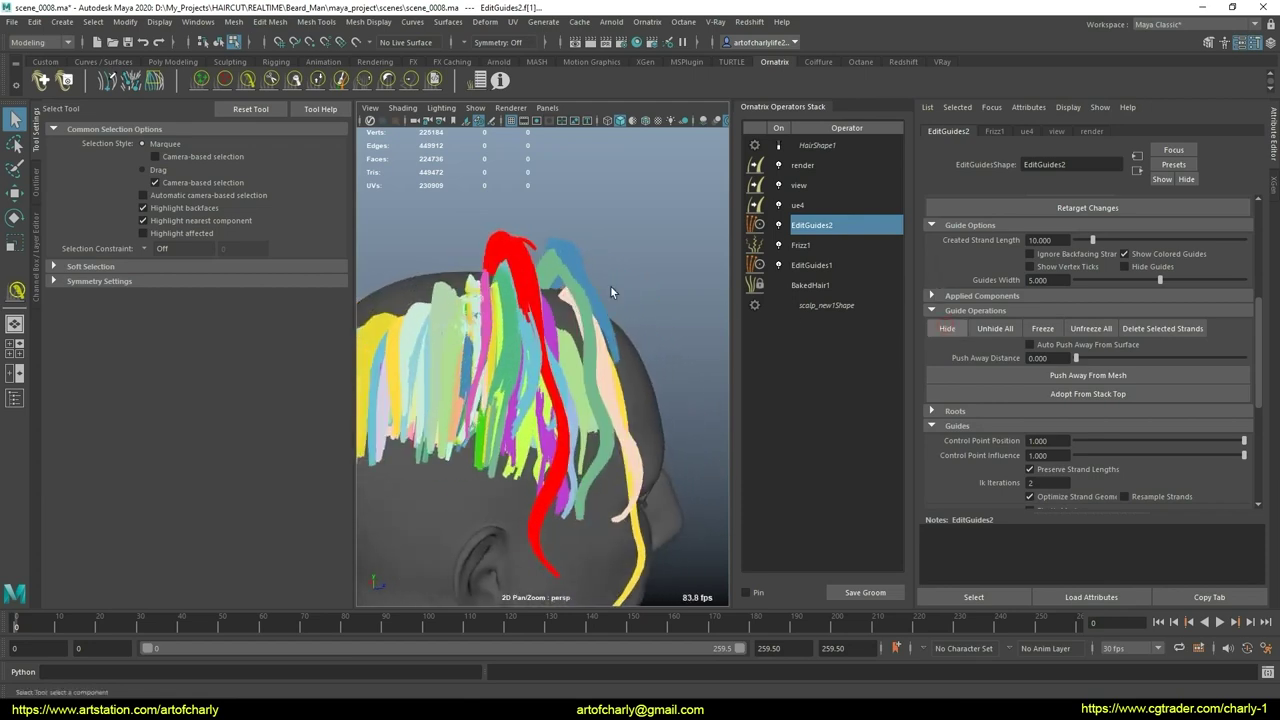
Step: Select more front guide strands, hide them, and clear the selection
click(610, 285)
click(596, 285)
mouse_move(577, 312)
alt+mouse_down()
mouse_move(568, 298)
mouse_move(620, 330)
alt+mouse_up()
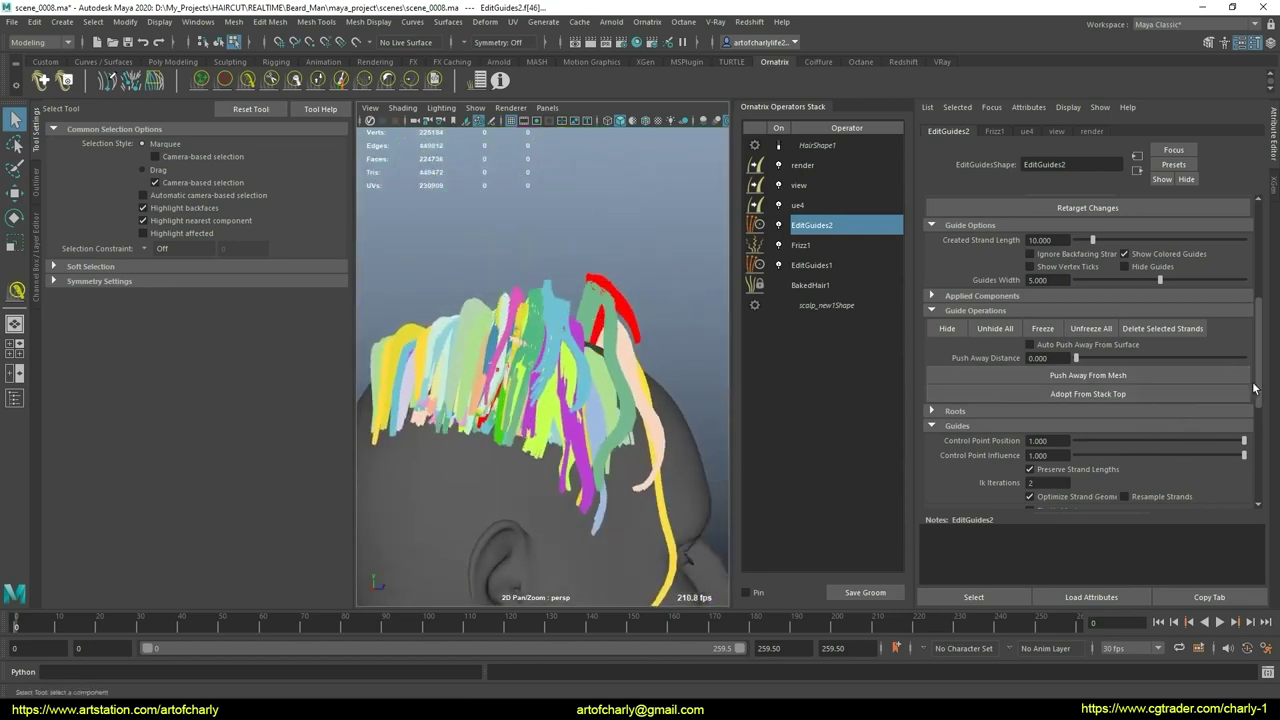
drag(1254, 388, 1247, 496)
scroll(453, 430, up, 3)
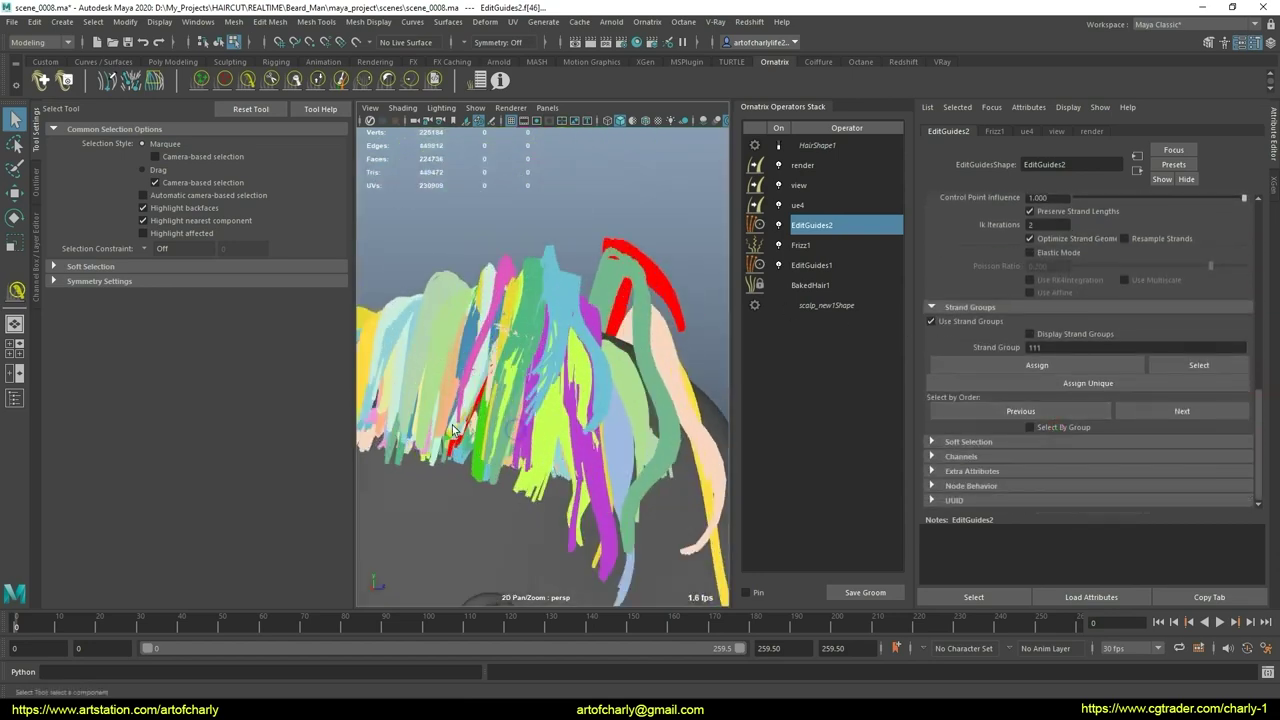
alt+drag(566, 444, 605, 430)
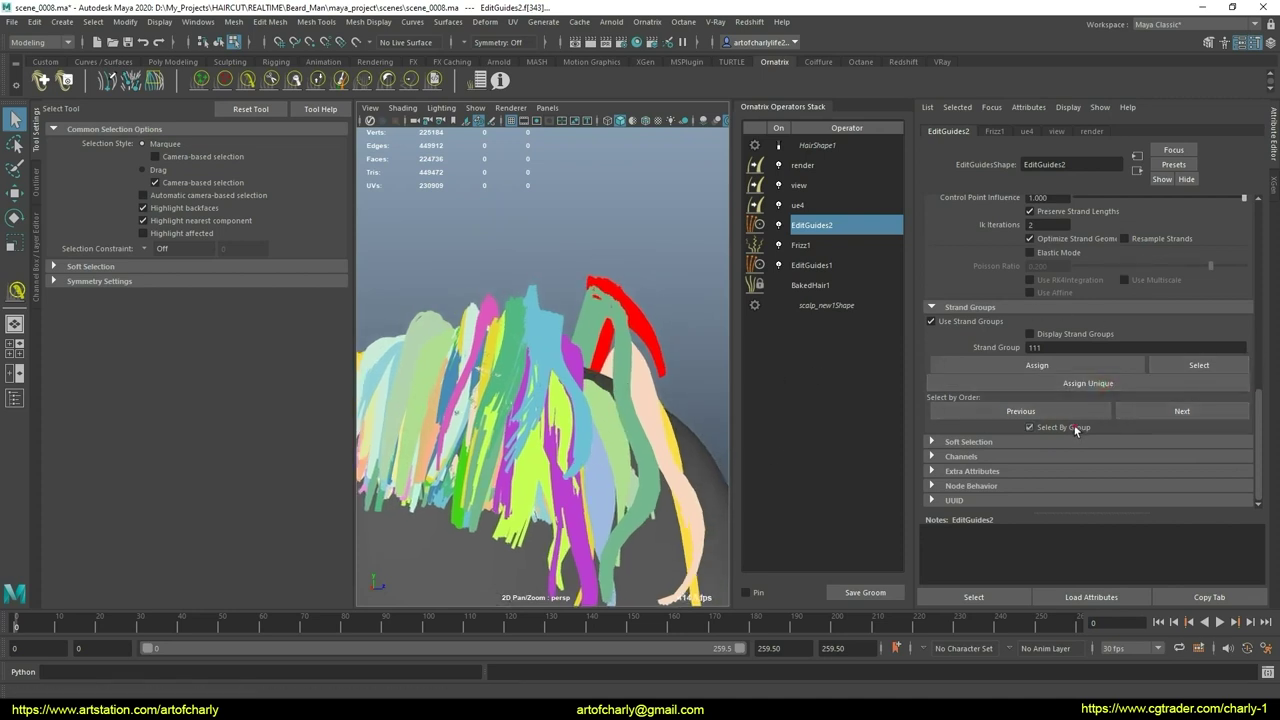
scroll(1210, 380, up, 5)
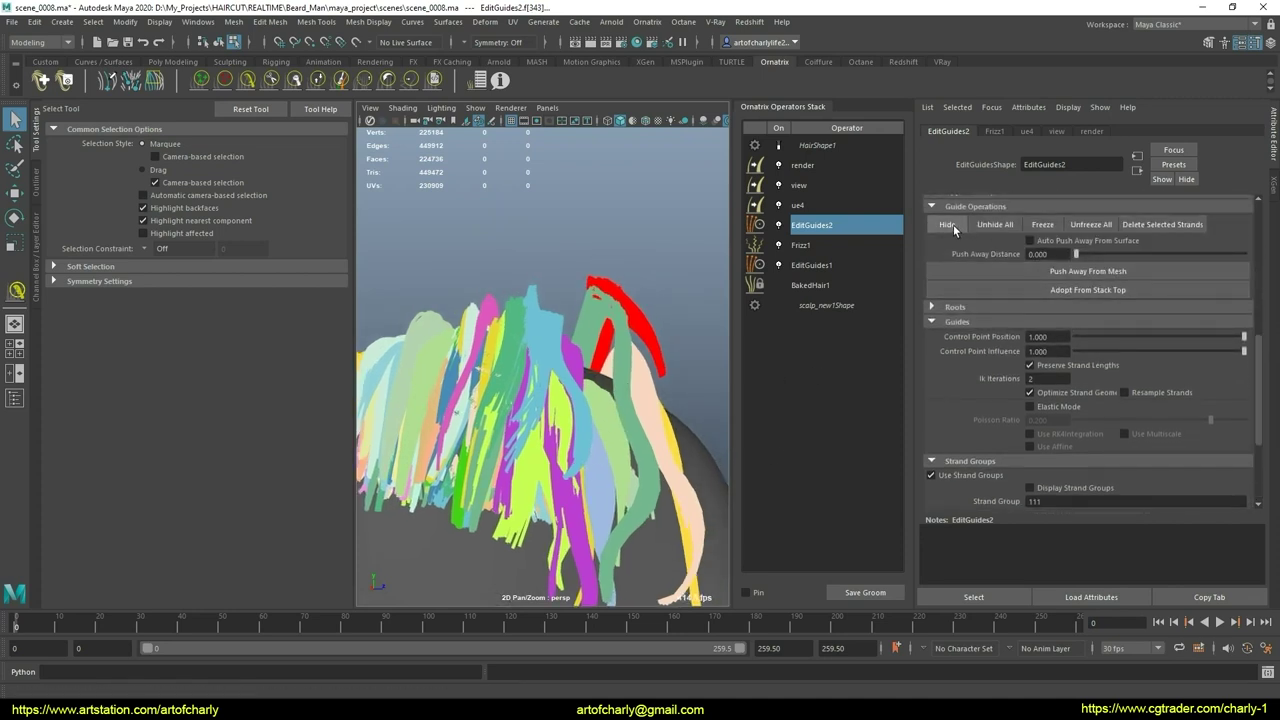
click(953, 224)
click(604, 296)
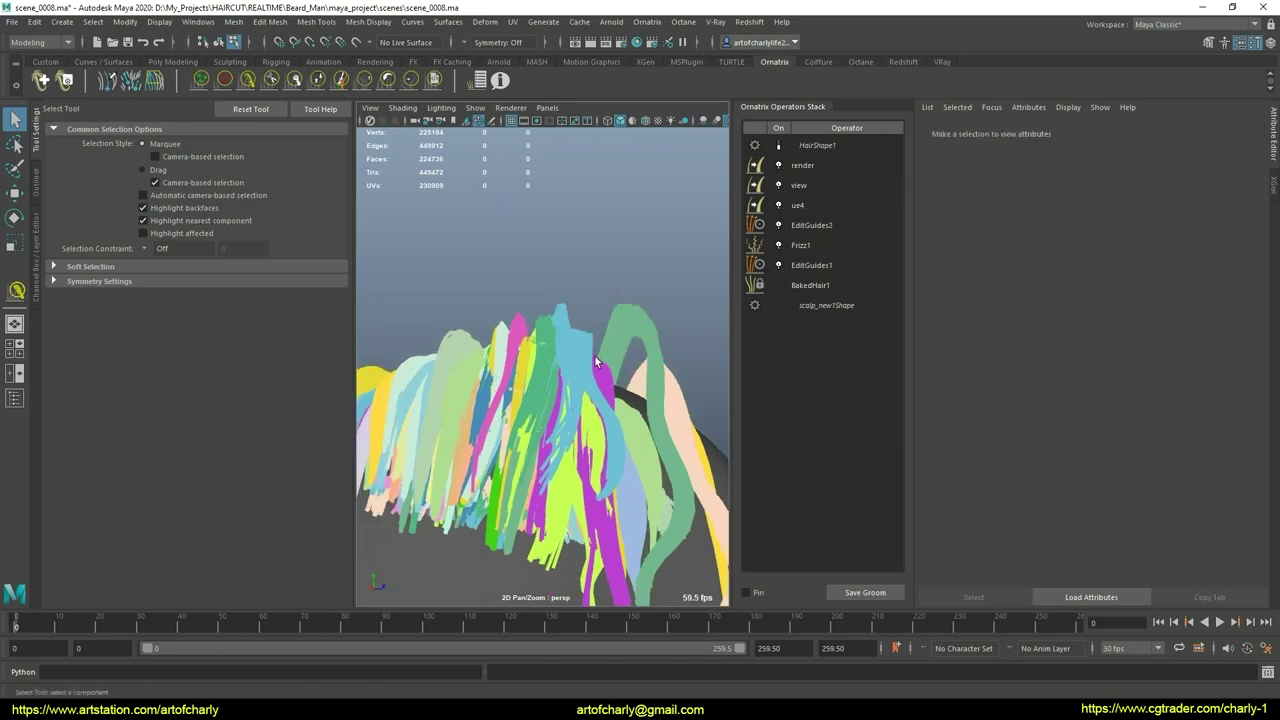
Step: Select the guide strand in group 65 and Assign Unique strand group
click(599, 429)
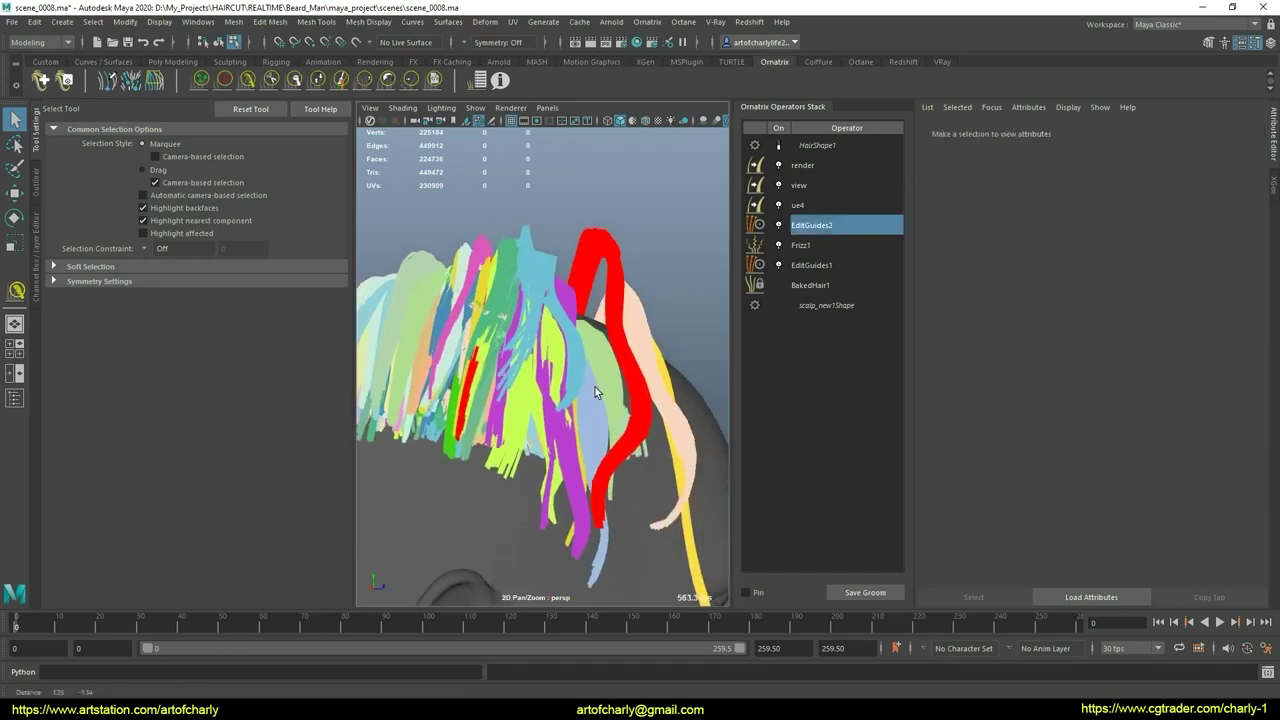
alt+drag(595, 387, 973, 410)
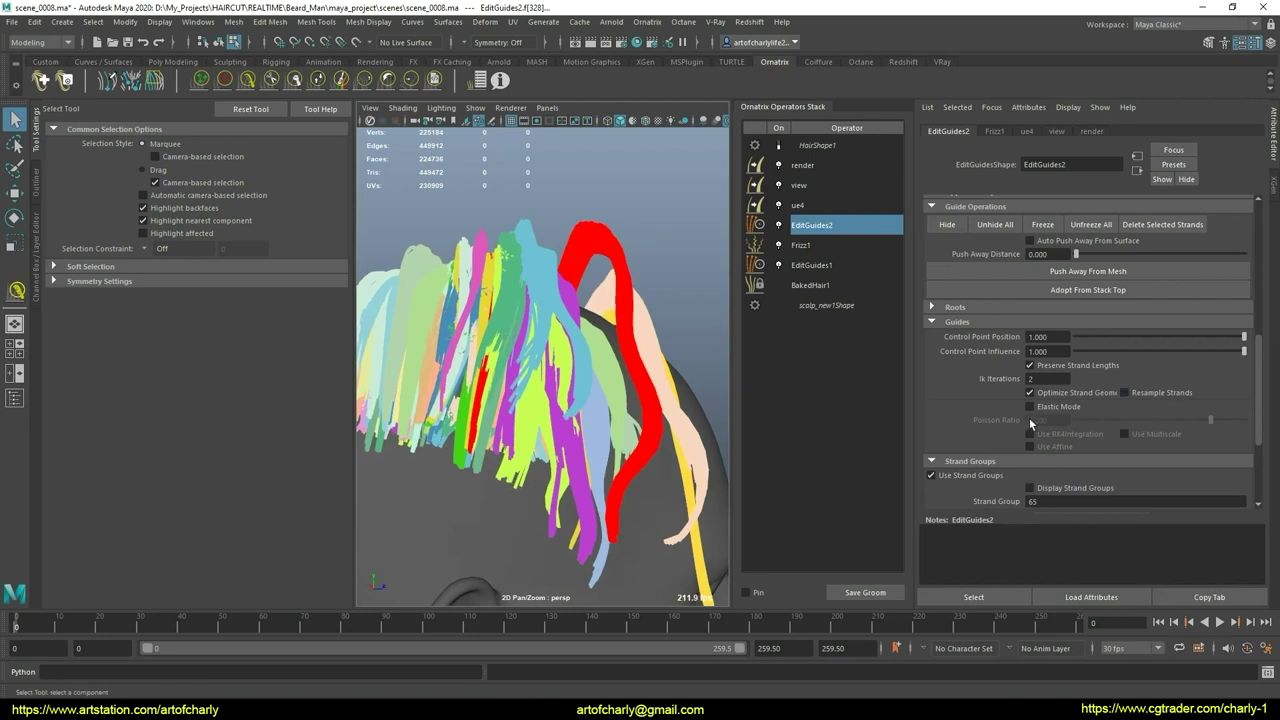
click(503, 489)
click(589, 227)
scroll(1233, 396, down, 1)
scroll(1180, 405, down, 3)
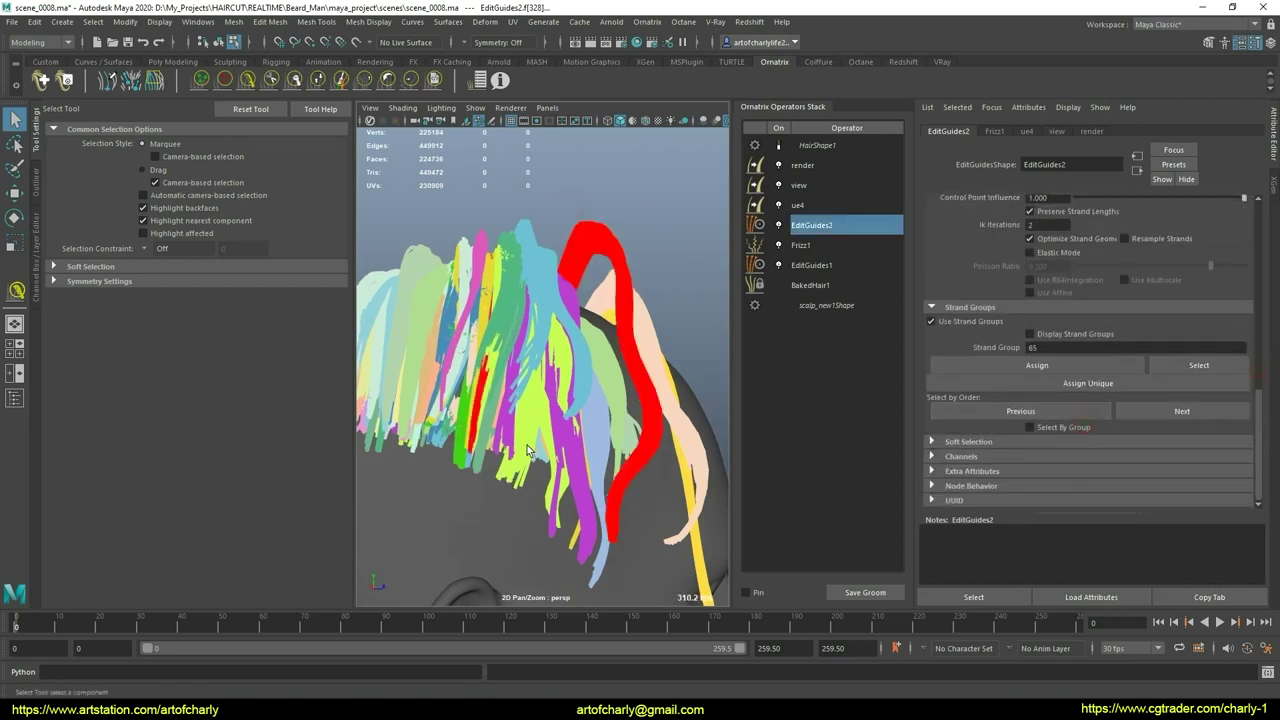
click(1088, 384)
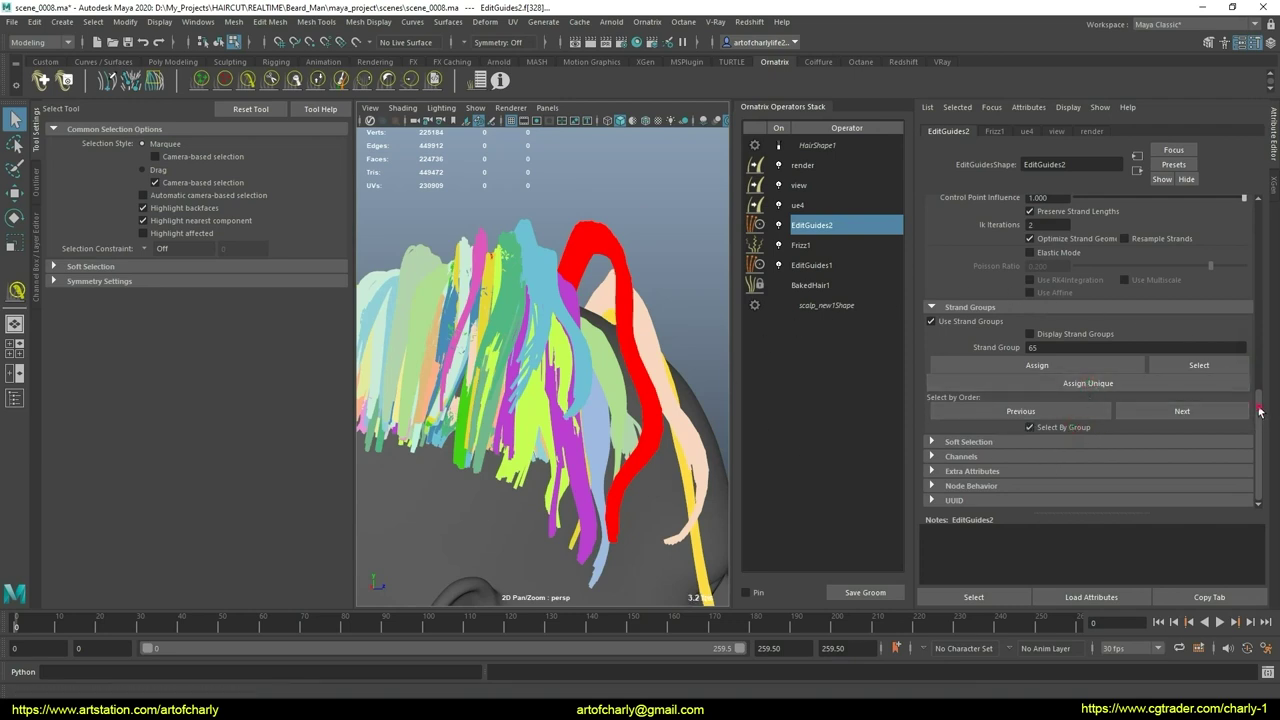
scroll(1263, 347, up, 3)
scroll(1263, 347, up, 1)
Step: Reactivate EditGuides2 and try selecting guide strands near the back of the head
click(613, 357)
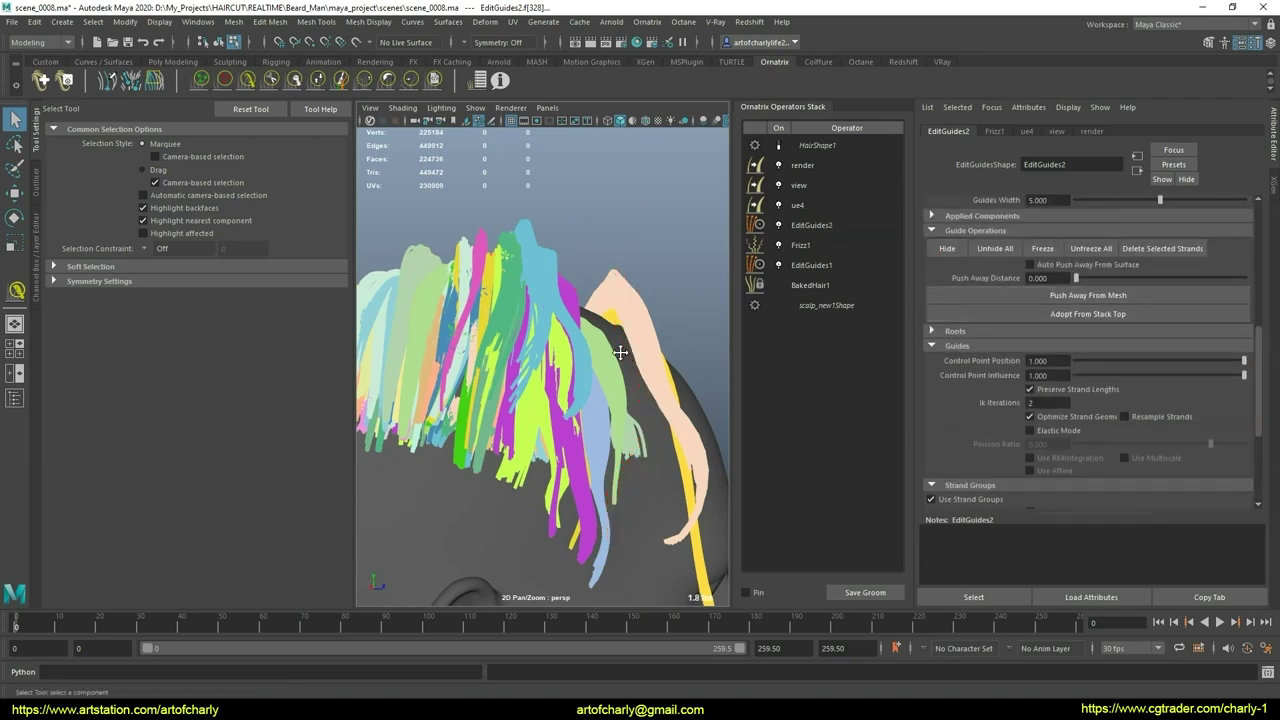
mouse_move(620, 343)
alt+mouse_down()
mouse_move(594, 366)
mouse_move(606, 374)
mouse_move(586, 400)
mouse_move(606, 320)
mouse_move(548, 417)
mouse_move(560, 400)
mouse_move(640, 380)
alt+mouse_up()
click(811, 225)
scroll(1258, 378, down, 3)
scroll(1258, 378, down, 2)
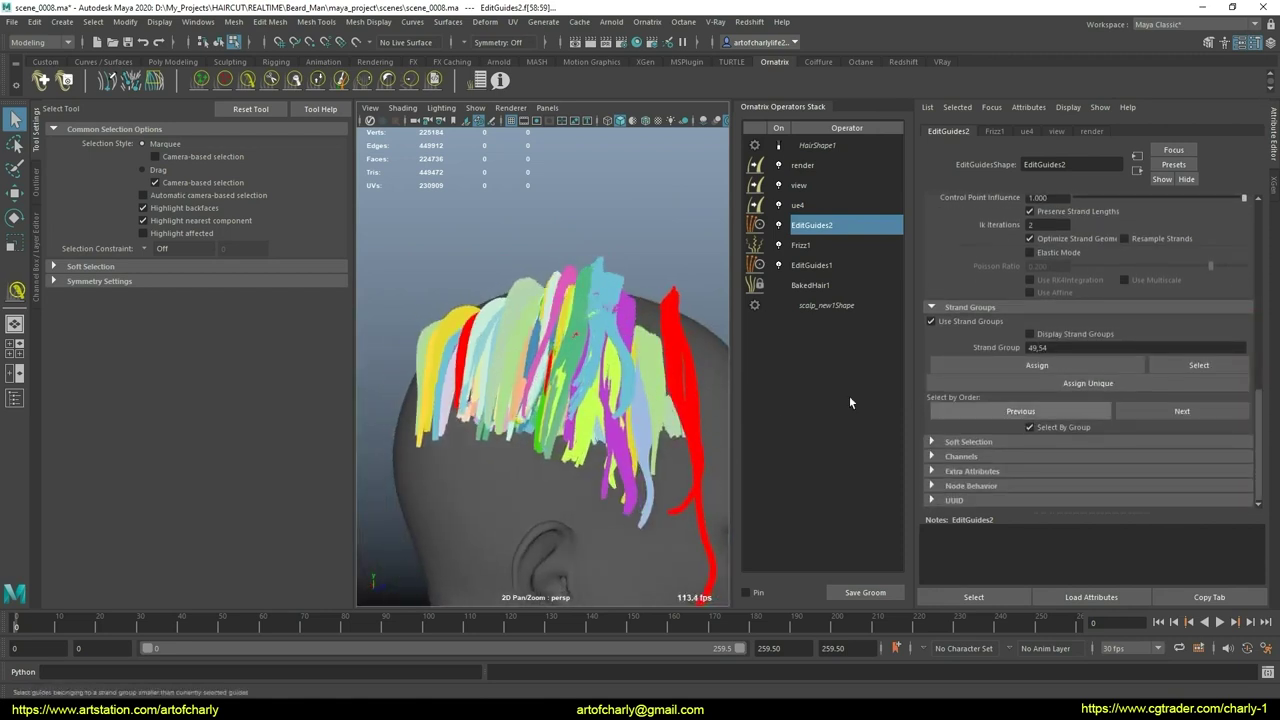
alt+drag(640, 480, 664, 495)
click(680, 532)
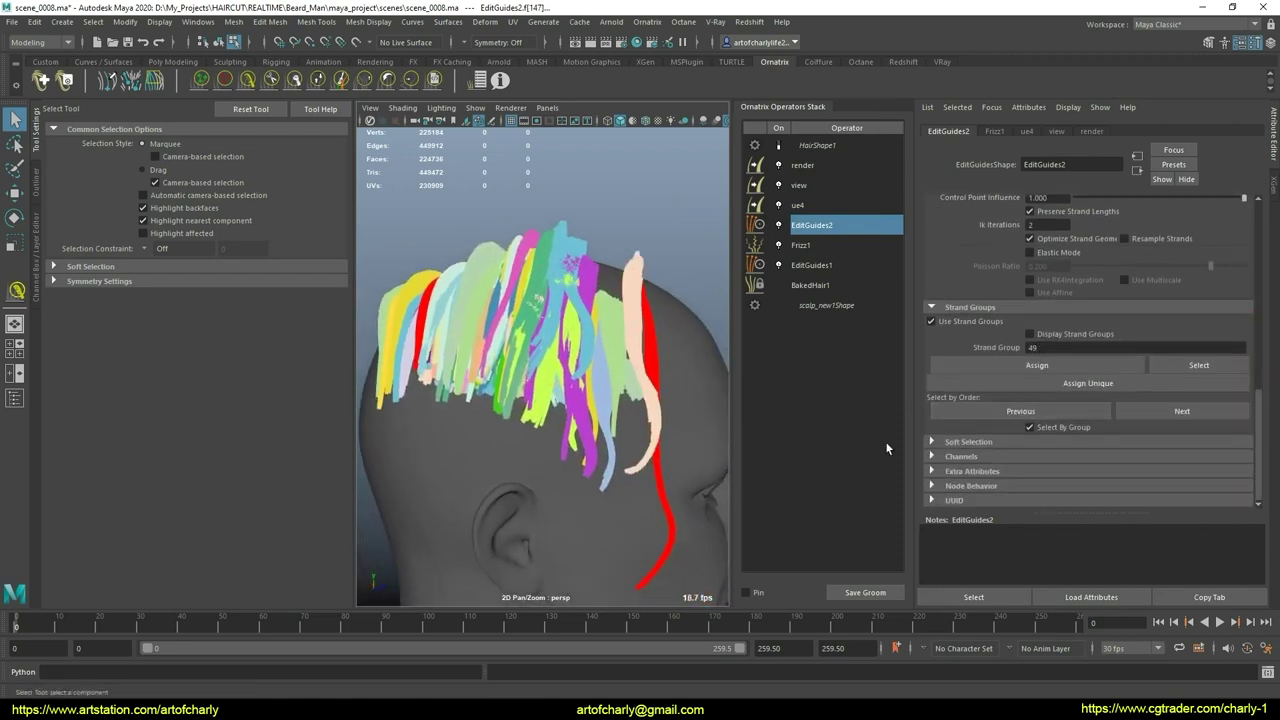
click(559, 387)
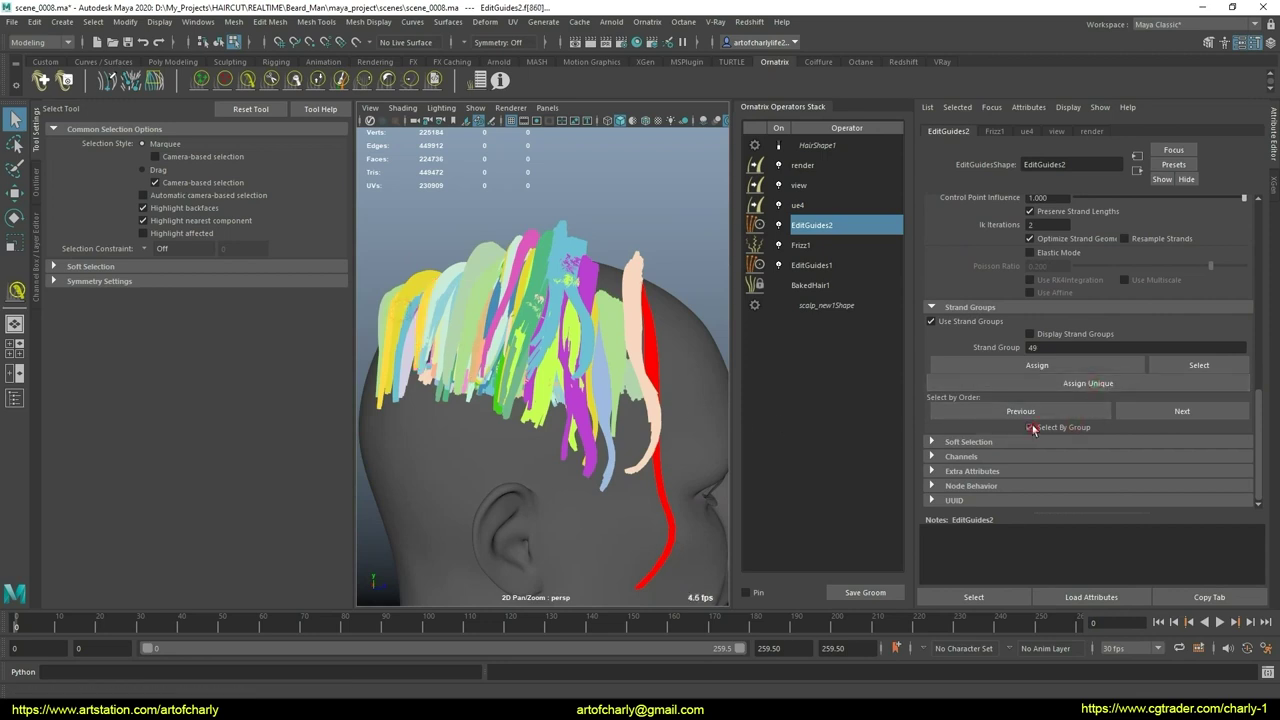
Step: Select the long back strand and give it a unique strand group
scroll(1240, 380, up, 2)
scroll(1224, 319, up, 2)
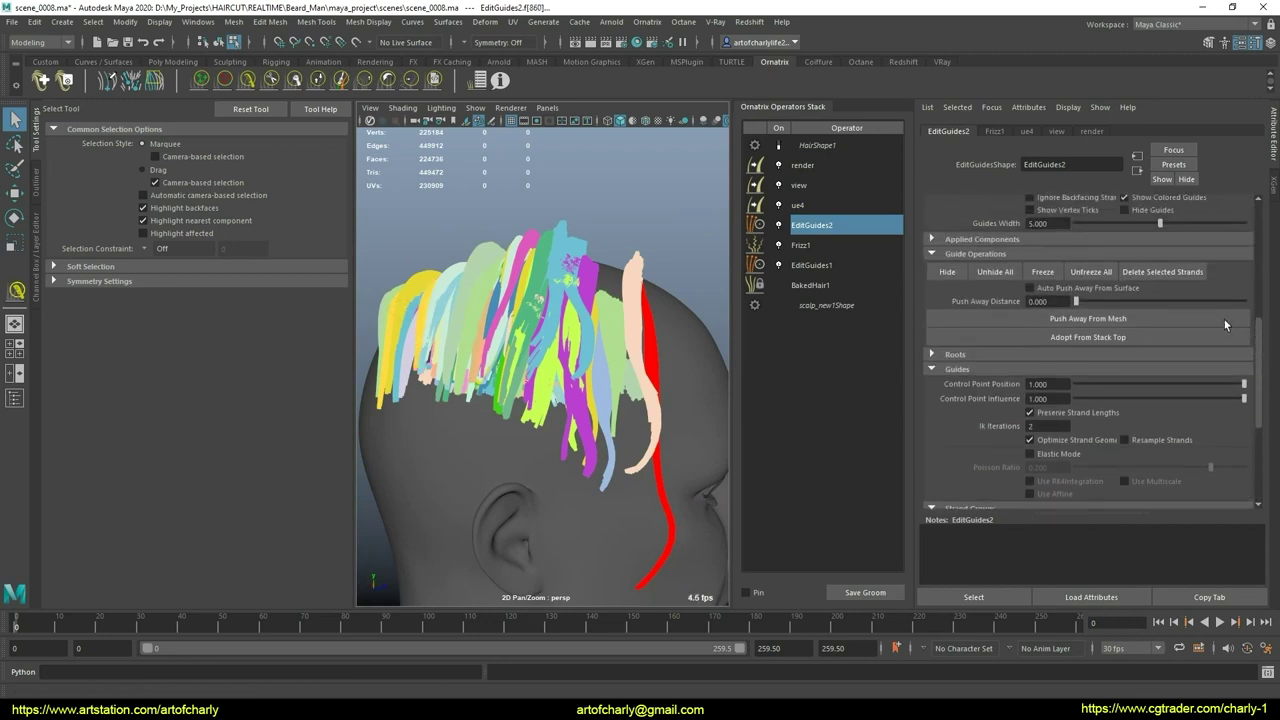
scroll(1224, 319, up, 1)
click(684, 404)
click(665, 456)
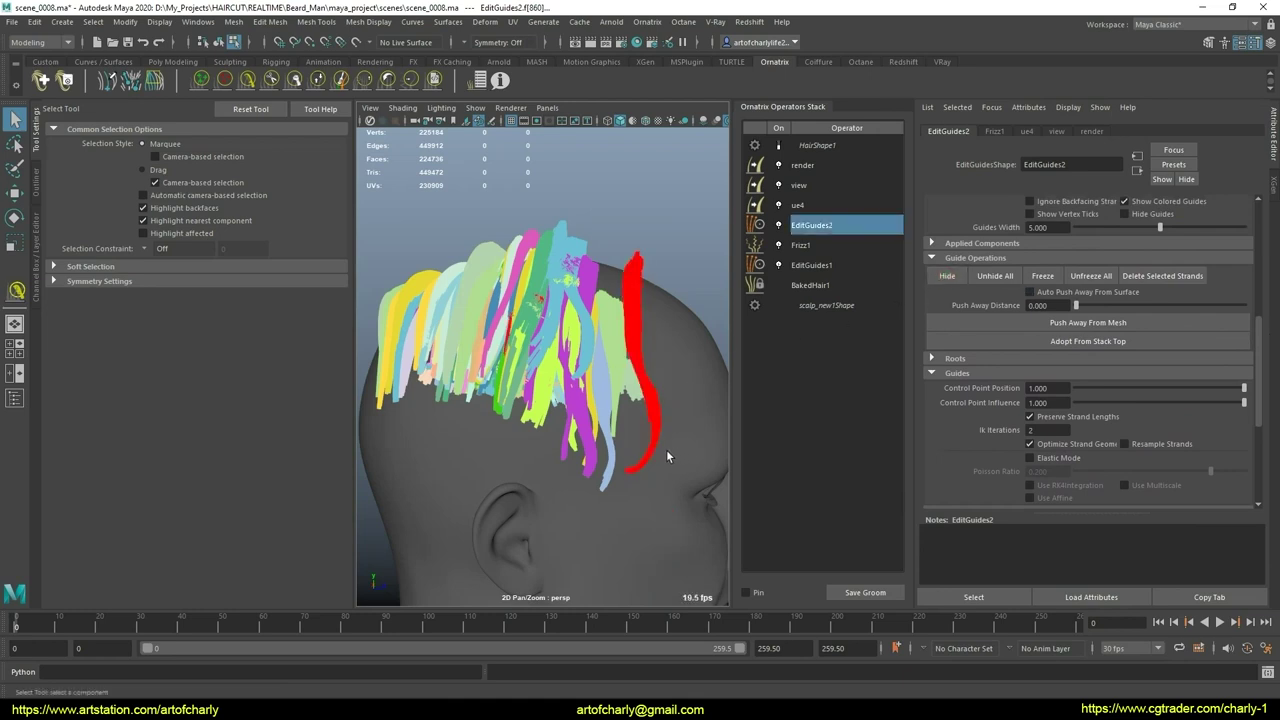
alt+drag(666, 449, 700, 430)
scroll(1227, 482, down, 5)
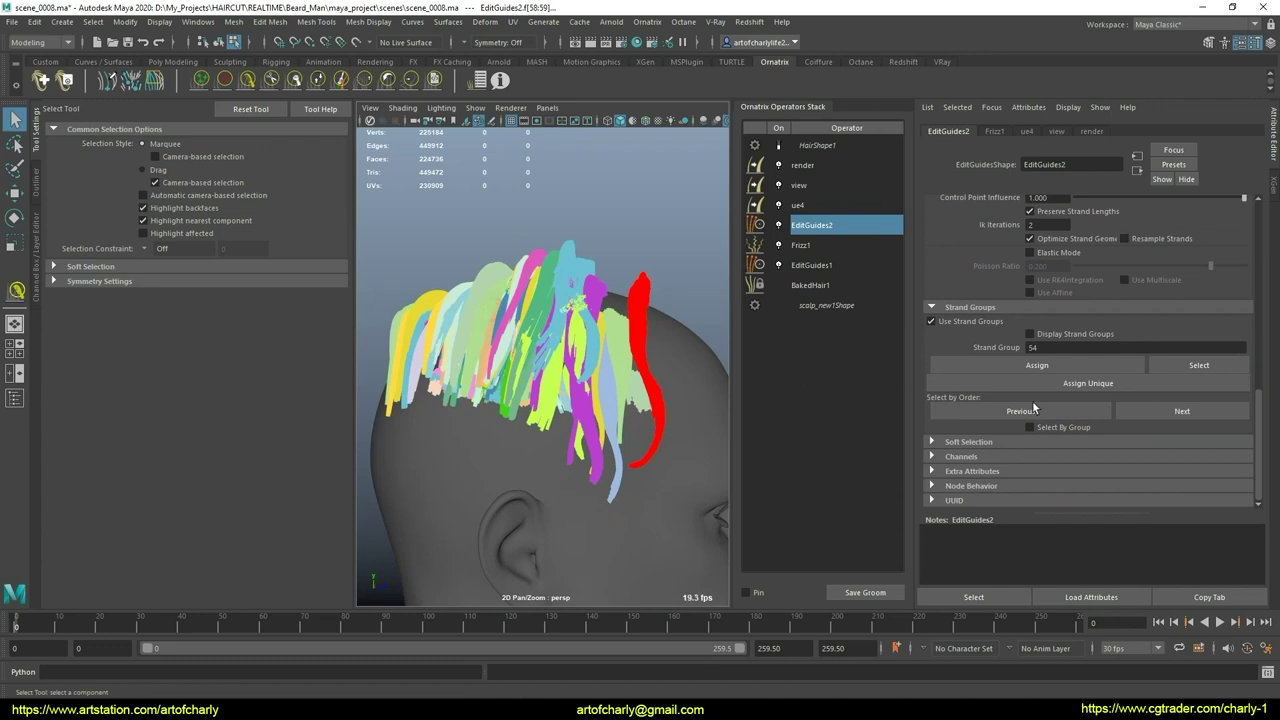
click(1090, 386)
Step: Collapse the Guides settings section and clear the guide selection
scroll(1094, 329, up, 3)
click(960, 281)
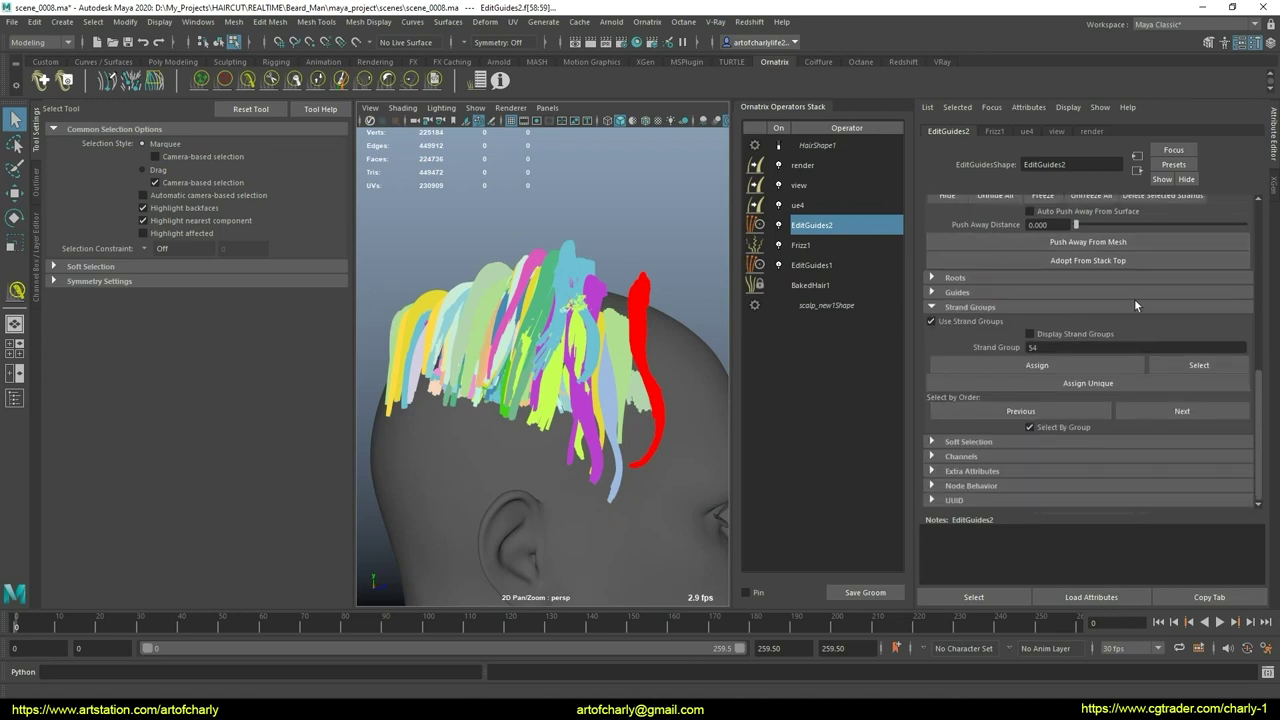
scroll(1259, 387, up, 2)
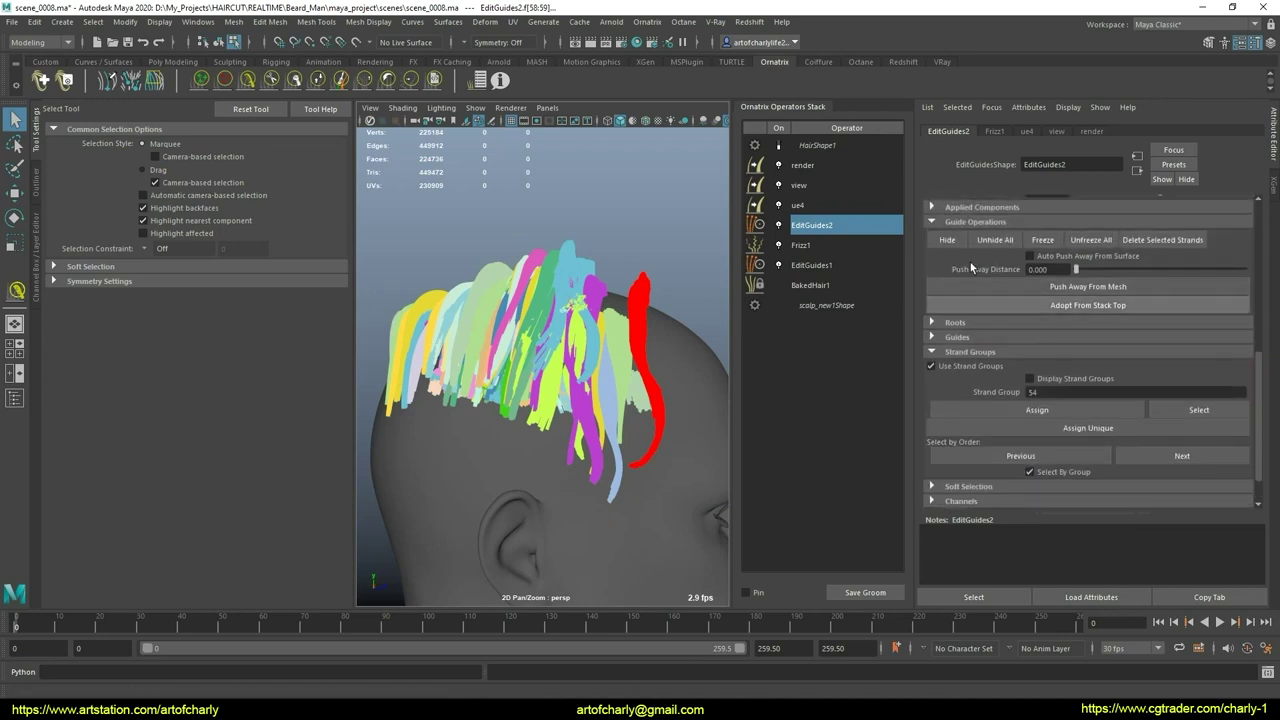
click(781, 316)
scroll(600, 350, up, 2)
Step: Select the guides in strand group 8 and turn off Select By Group
click(652, 314)
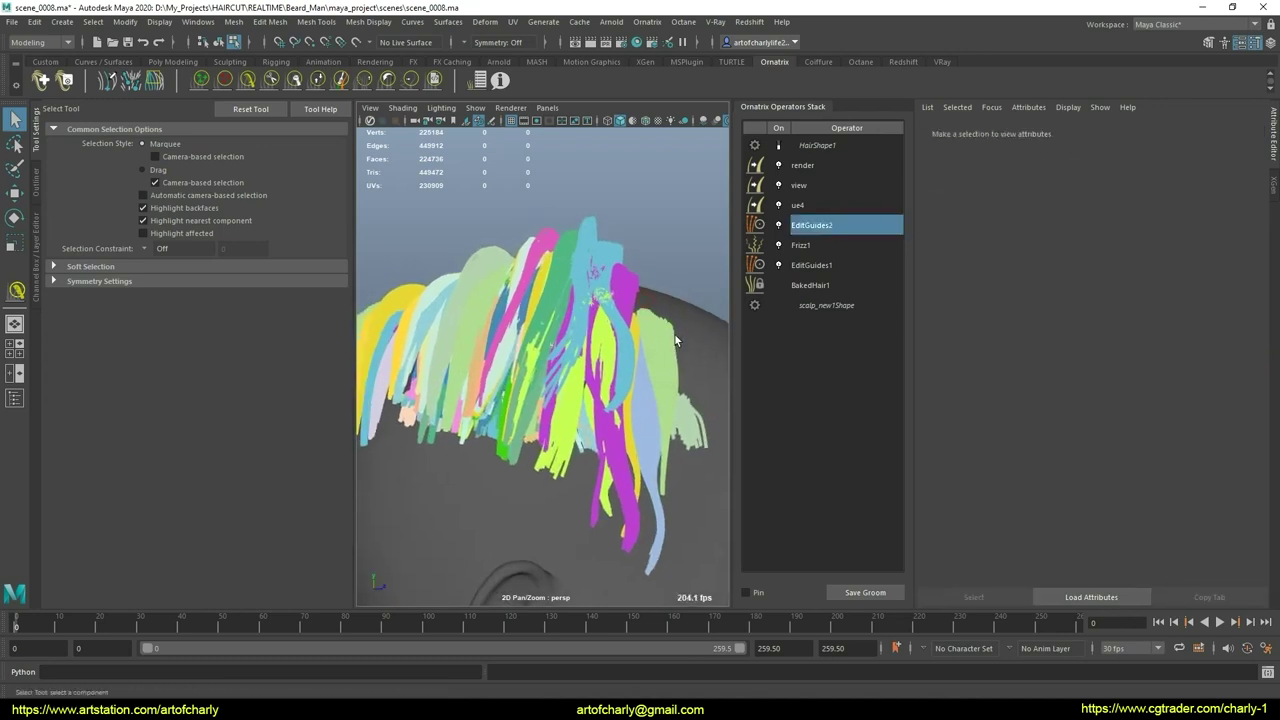
mouse_move(640, 393)
alt+mouse_down()
mouse_move(669, 325)
mouse_move(643, 337)
alt+mouse_up()
click(669, 325)
scroll(646, 399, up, 3)
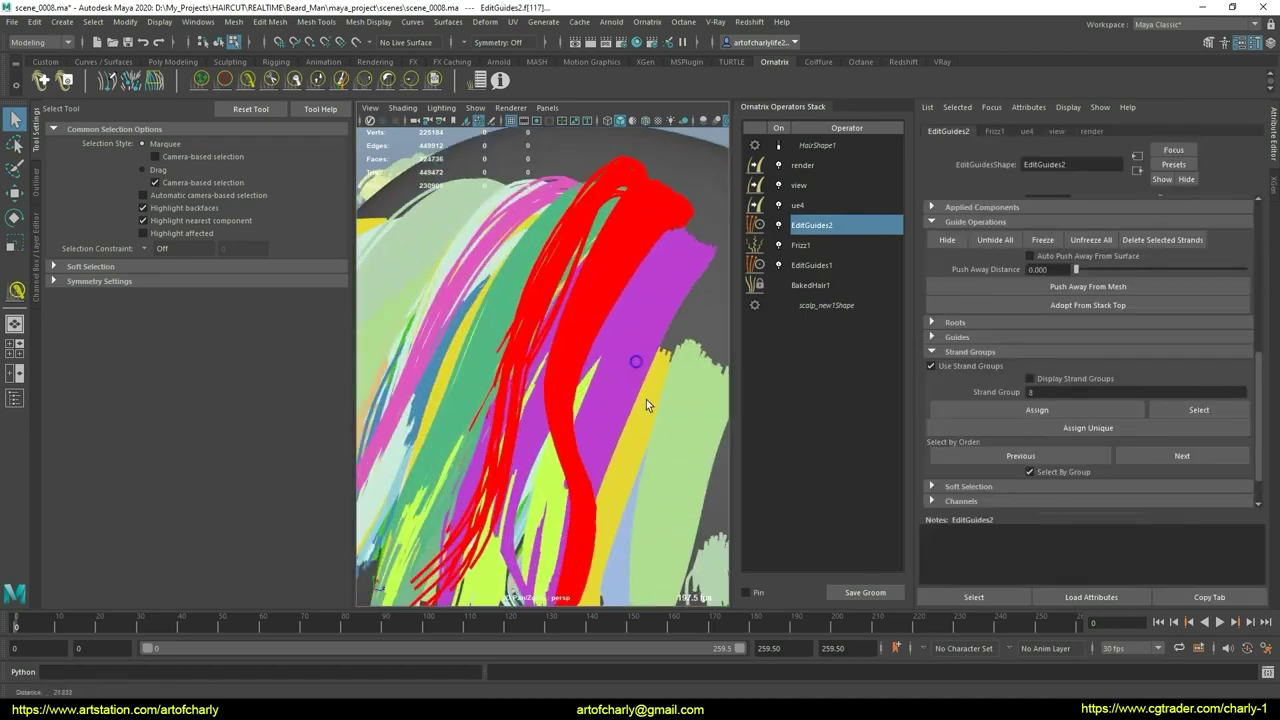
mouse_move(673, 341)
alt+mouse_down()
mouse_move(707, 339)
mouse_move(702, 329)
alt+mouse_up()
click(1069, 470)
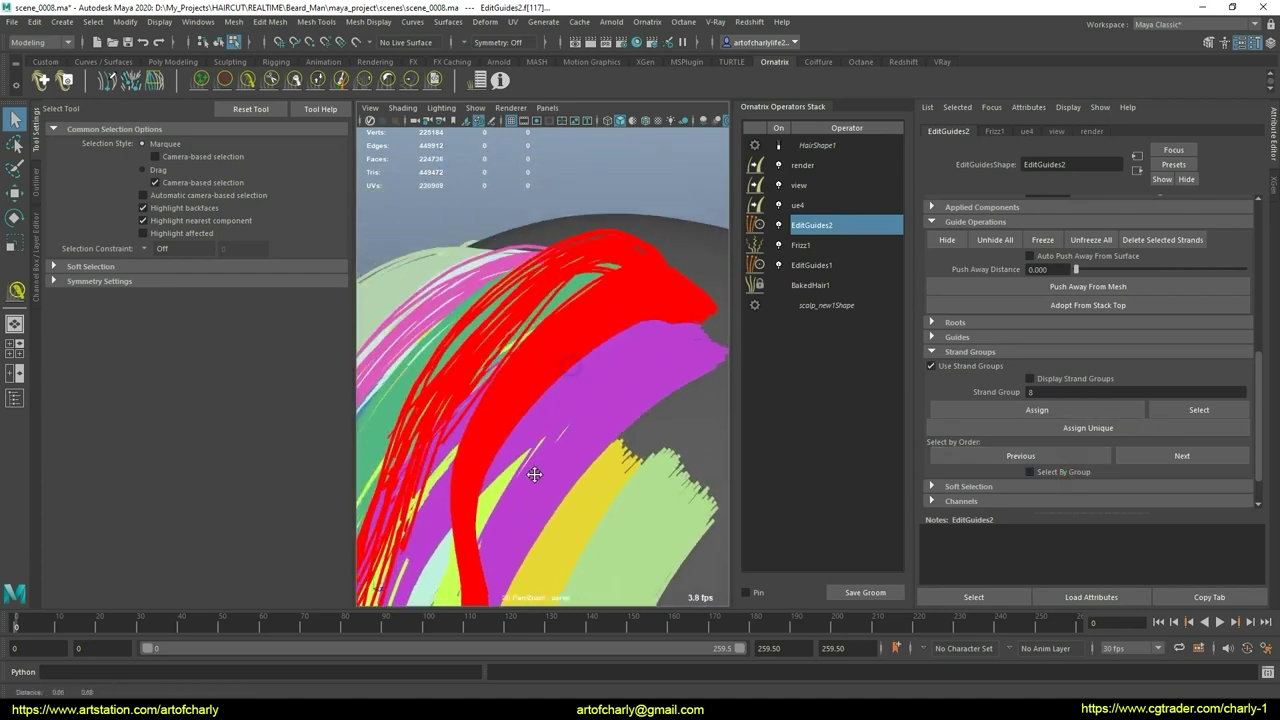
Step: Hide the selected guide strands and clear the operator selection
mouse_move(531, 466)
alt+mouse_down()
mouse_move(507, 405)
mouse_move(589, 386)
mouse_move(485, 366)
alt+mouse_up()
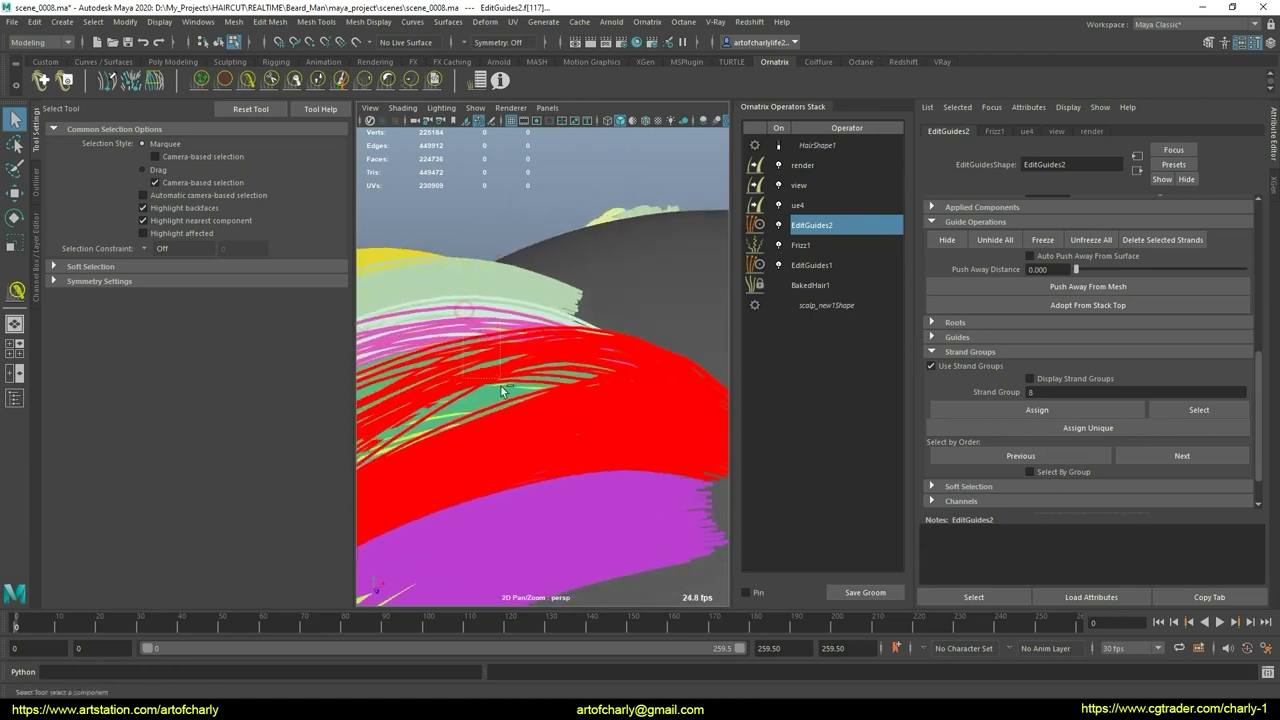
mouse_move(556, 405)
alt+mouse_down()
mouse_move(500, 386)
mouse_move(841, 411)
alt+mouse_up()
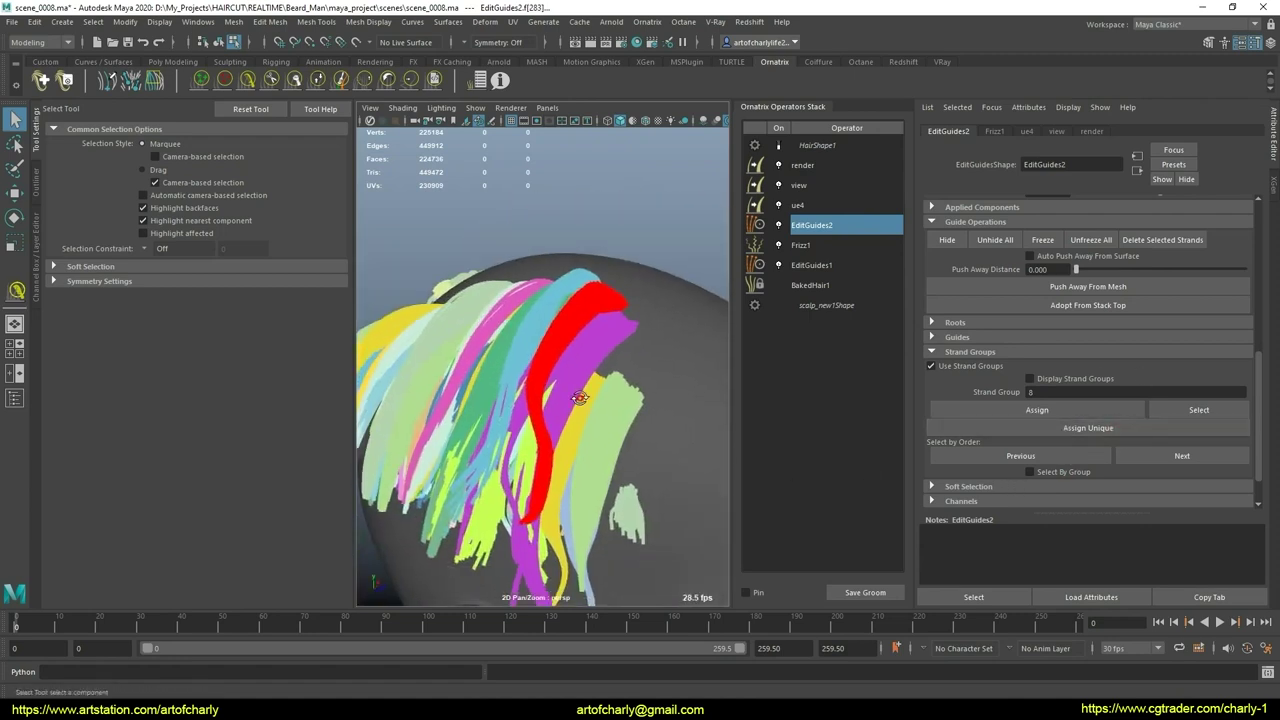
mouse_move(512, 449)
alt+mouse_down()
mouse_move(655, 421)
mouse_move(623, 391)
mouse_move(648, 453)
mouse_move(600, 445)
alt+mouse_up()
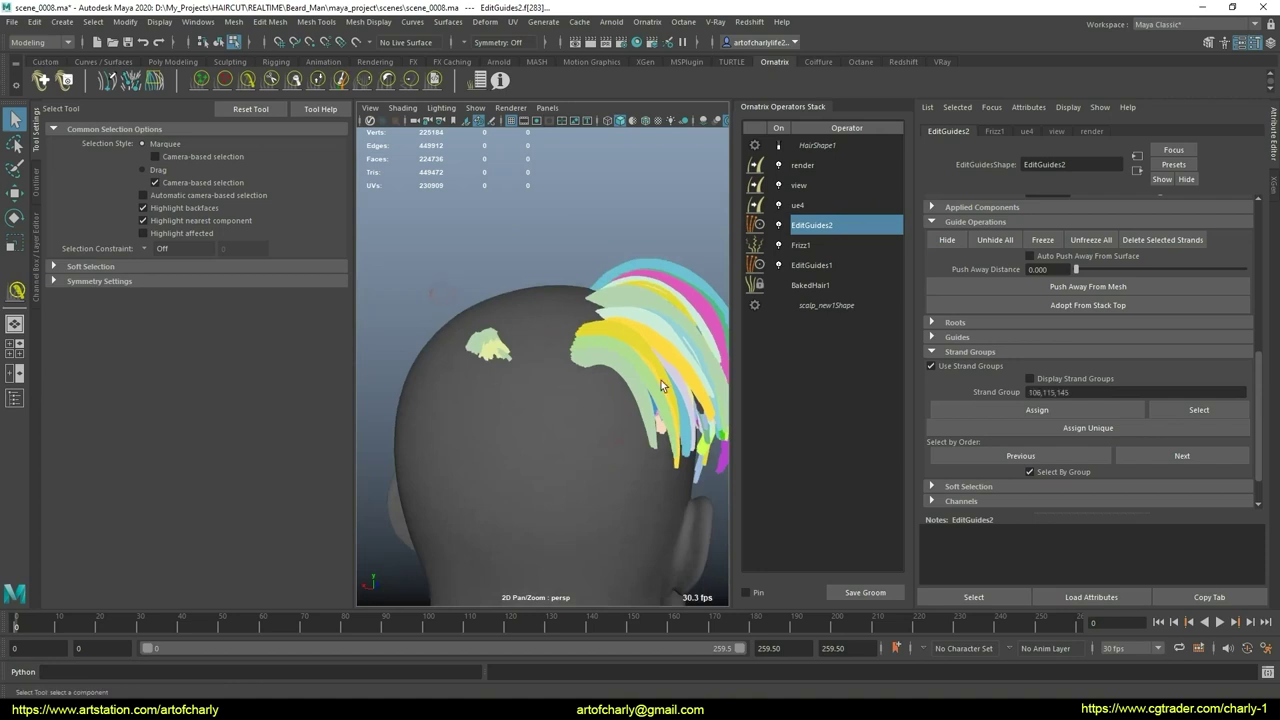
click(947, 241)
click(524, 459)
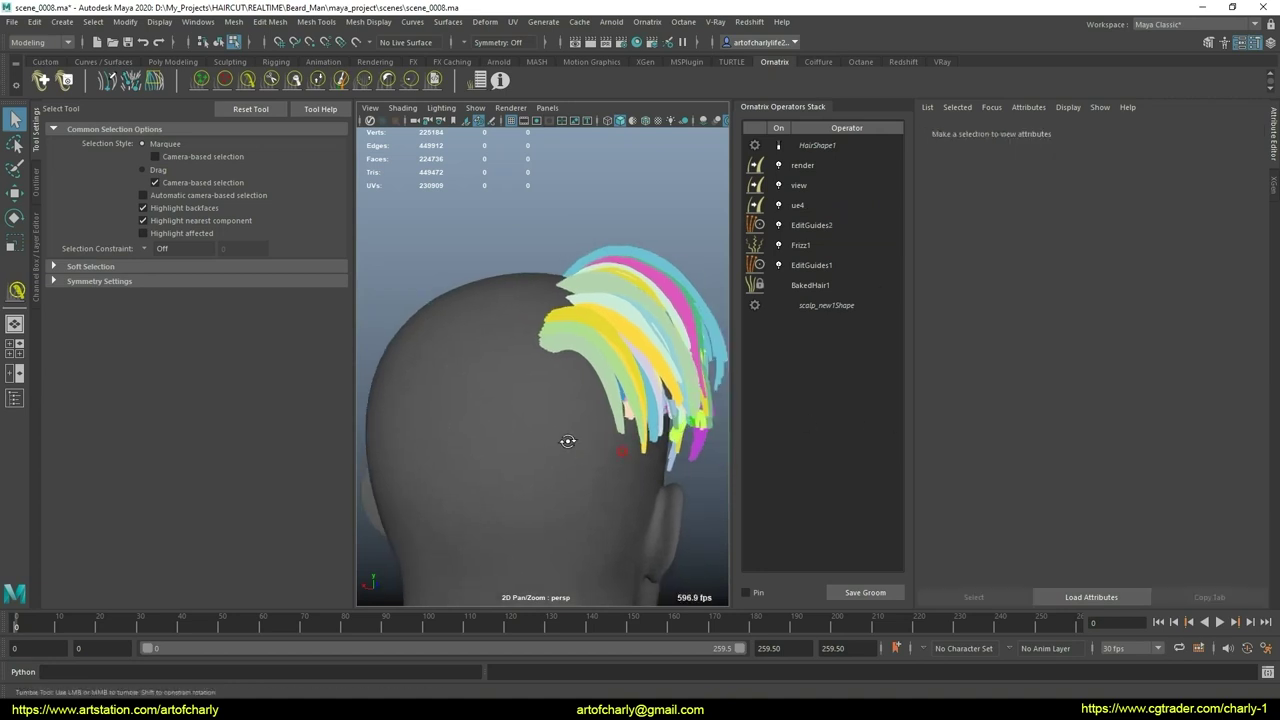
mouse_move(566, 437)
alt+mouse_down()
mouse_move(618, 483)
mouse_move(631, 365)
mouse_move(563, 349)
mouse_move(591, 449)
mouse_move(704, 266)
alt+mouse_up()
Step: Set HairShape1's Hair Display Mode to GPU Hair, inspect the hair, then select EditGuides2
click(830, 145)
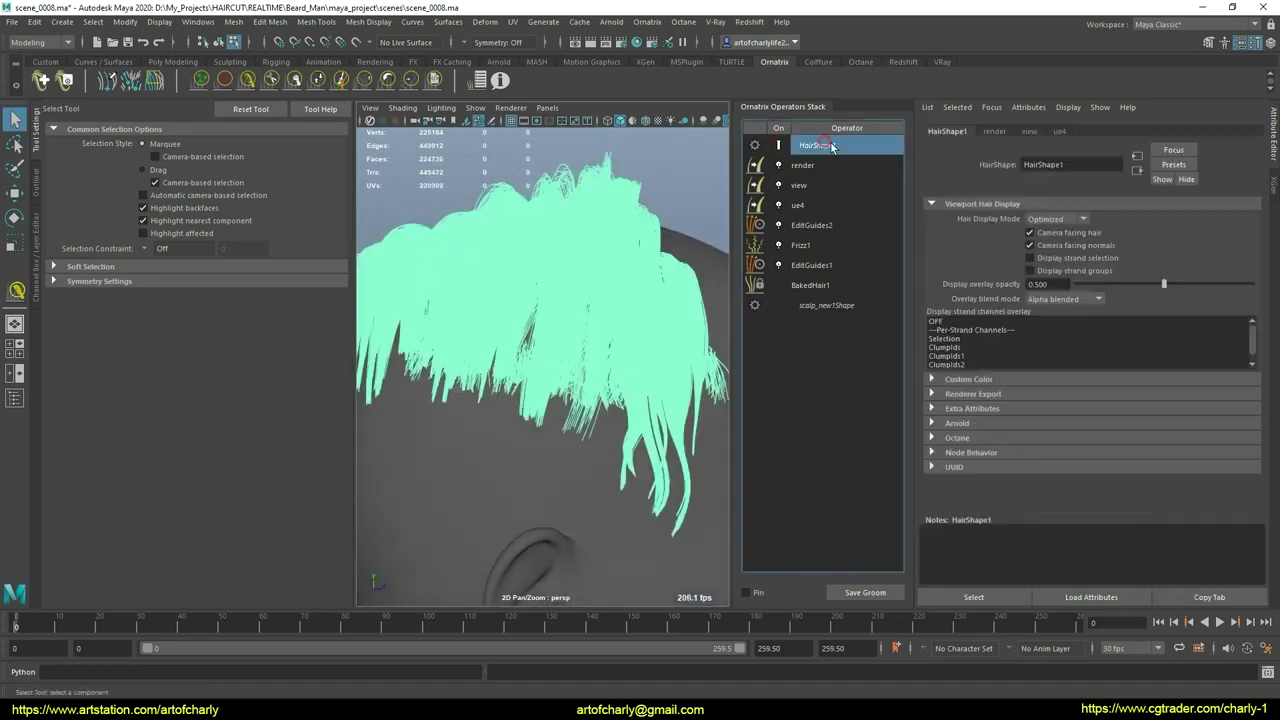
click(1058, 221)
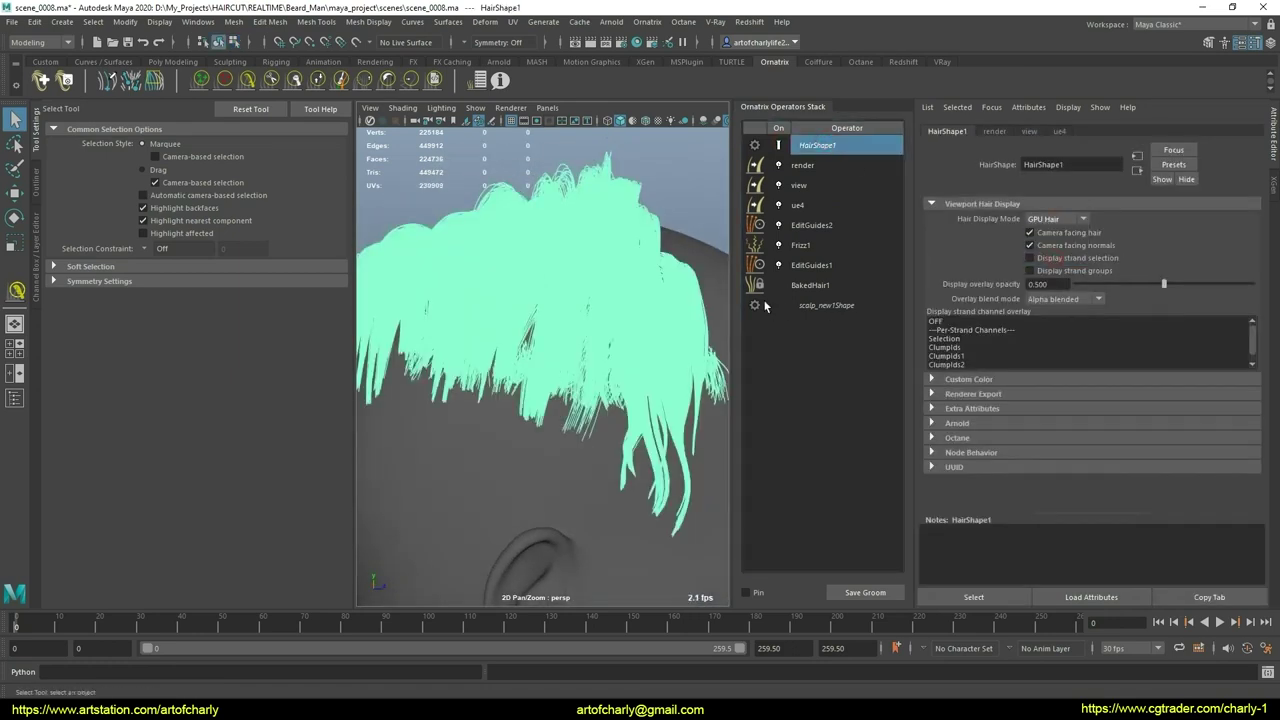
click(832, 266)
mouse_move(549, 443)
alt+mouse_down()
mouse_move(662, 408)
mouse_move(557, 432)
mouse_move(491, 429)
mouse_move(563, 409)
mouse_move(526, 446)
mouse_move(657, 443)
mouse_move(594, 434)
mouse_move(586, 500)
mouse_move(586, 423)
mouse_move(569, 423)
mouse_move(590, 401)
mouse_move(583, 409)
mouse_move(610, 405)
alt+mouse_up()
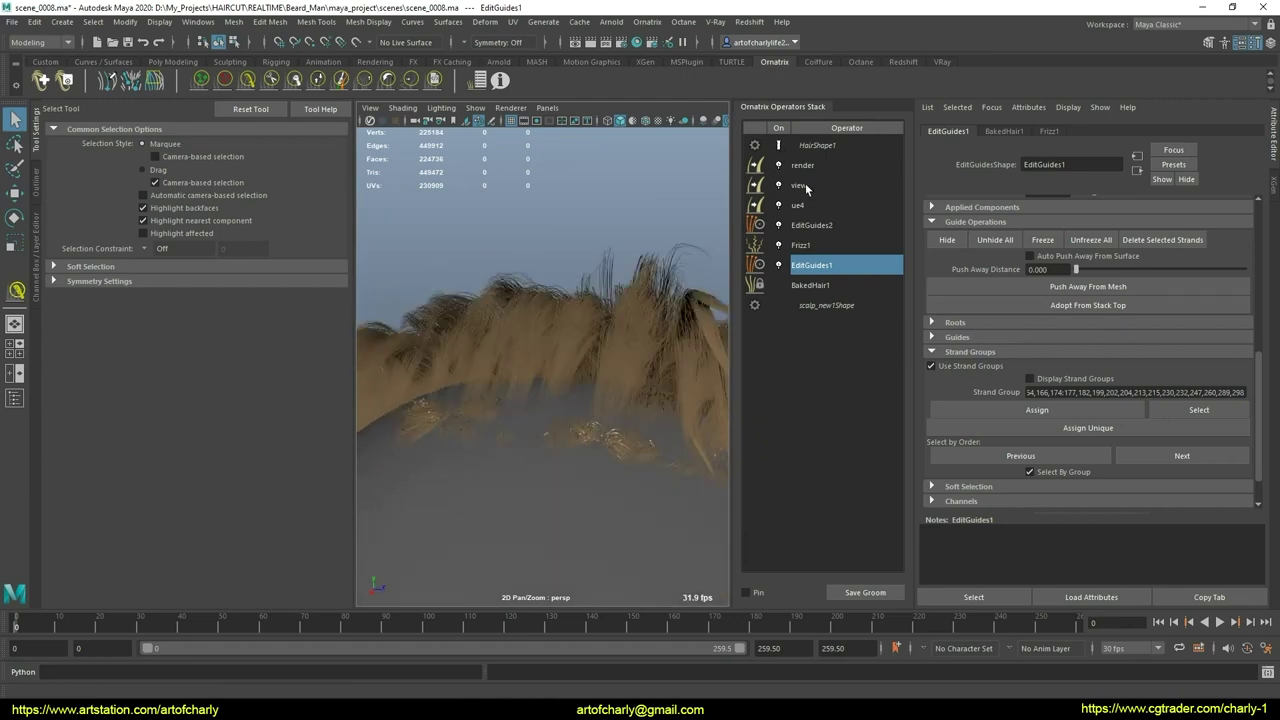
click(816, 226)
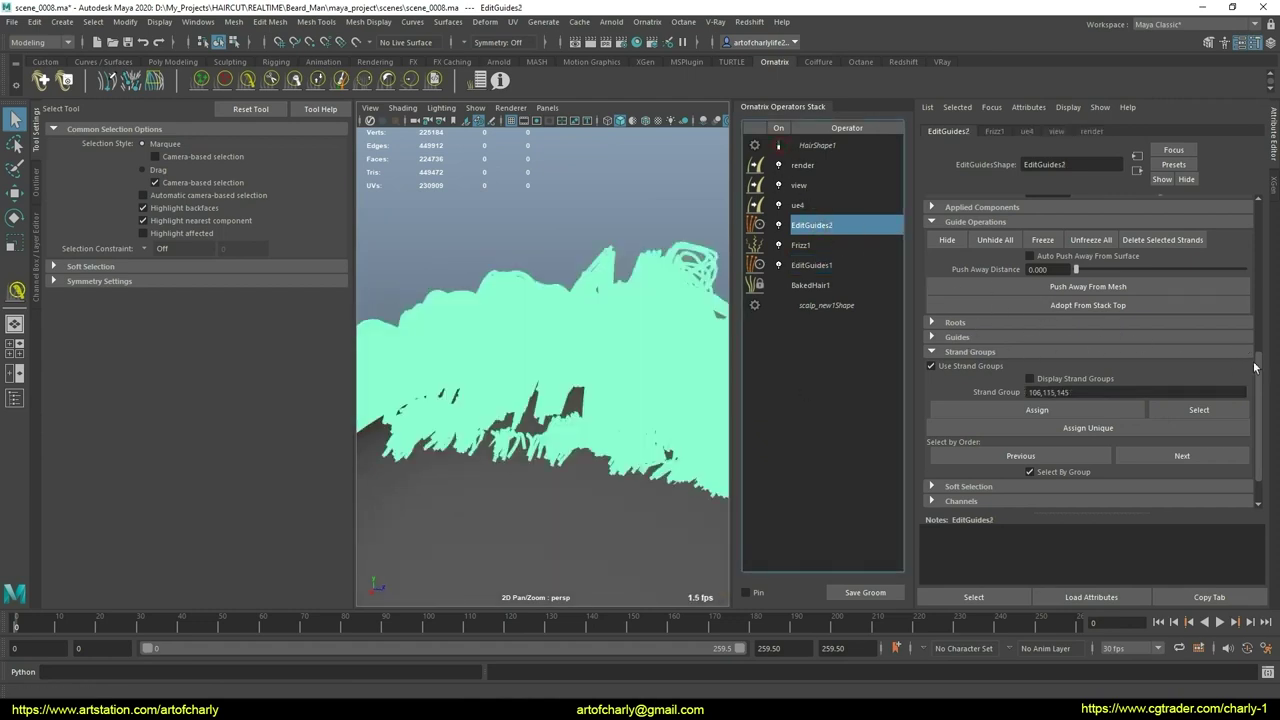
Step: Marquee-select a small patch of 40 hair strands with the Edit Guides select tool
drag(1256, 368, 1198, 205)
click(1036, 223)
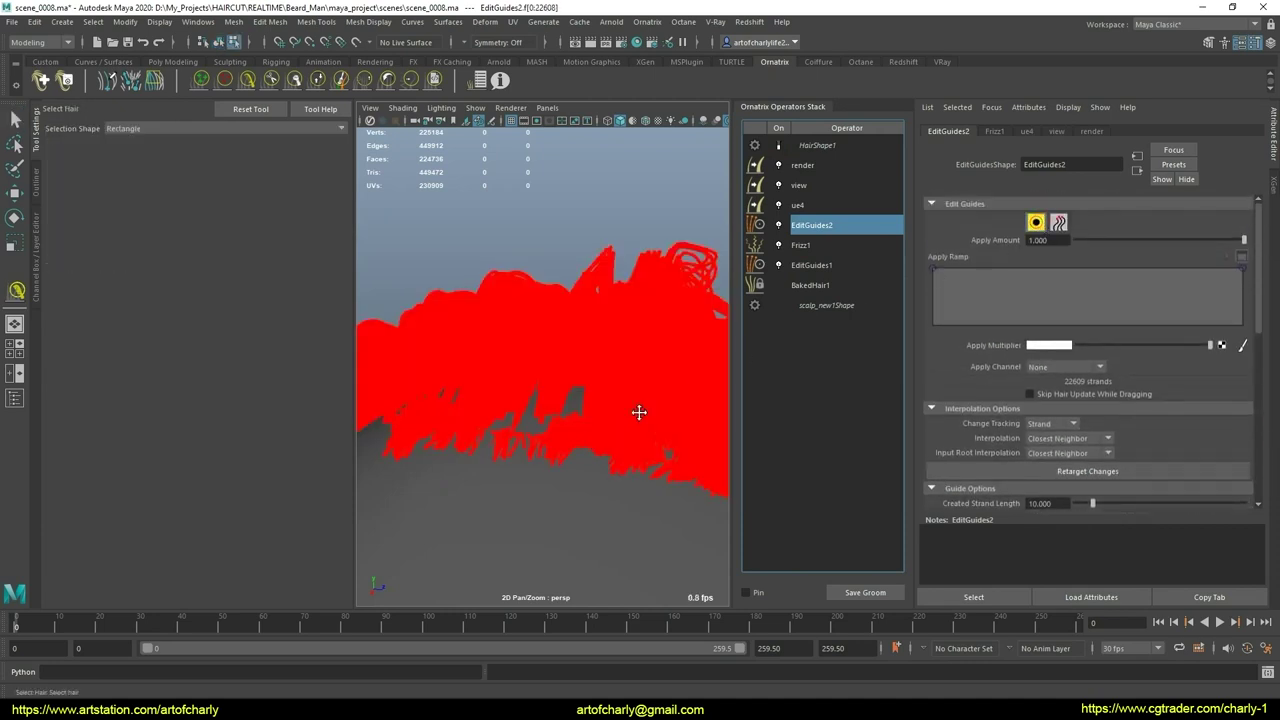
drag(608, 481, 685, 439)
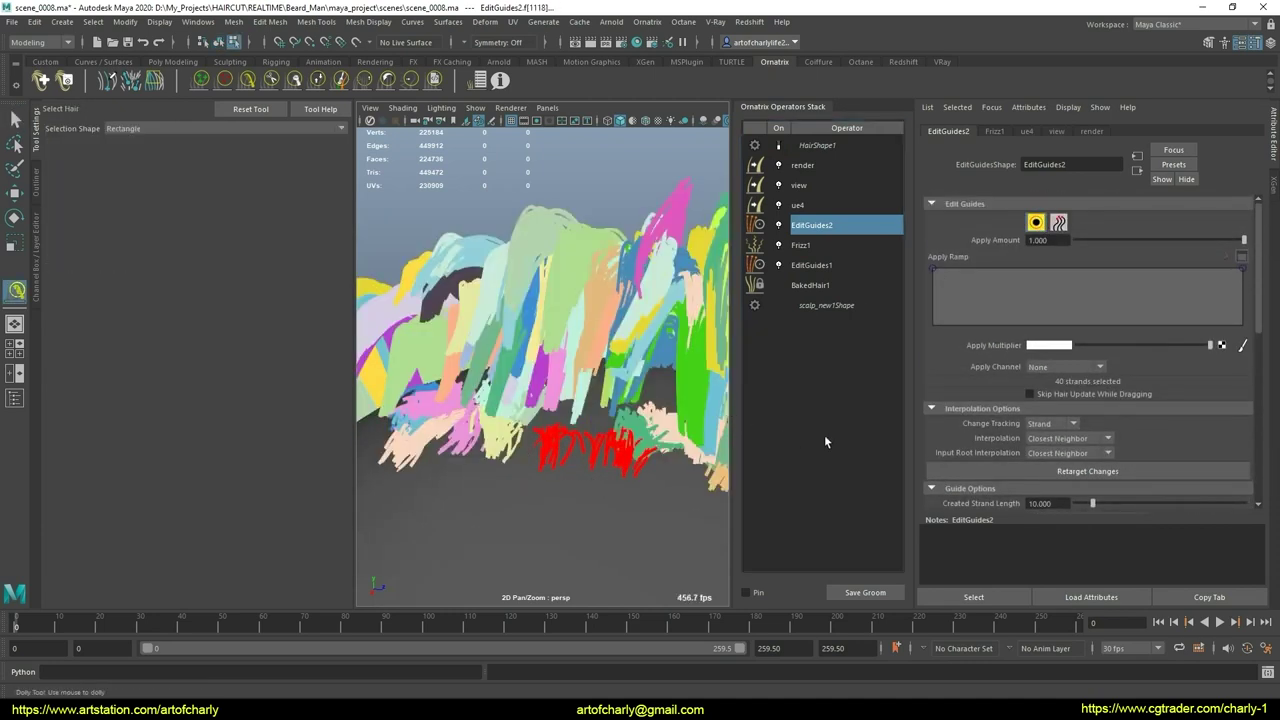
drag(1259, 330, 1247, 433)
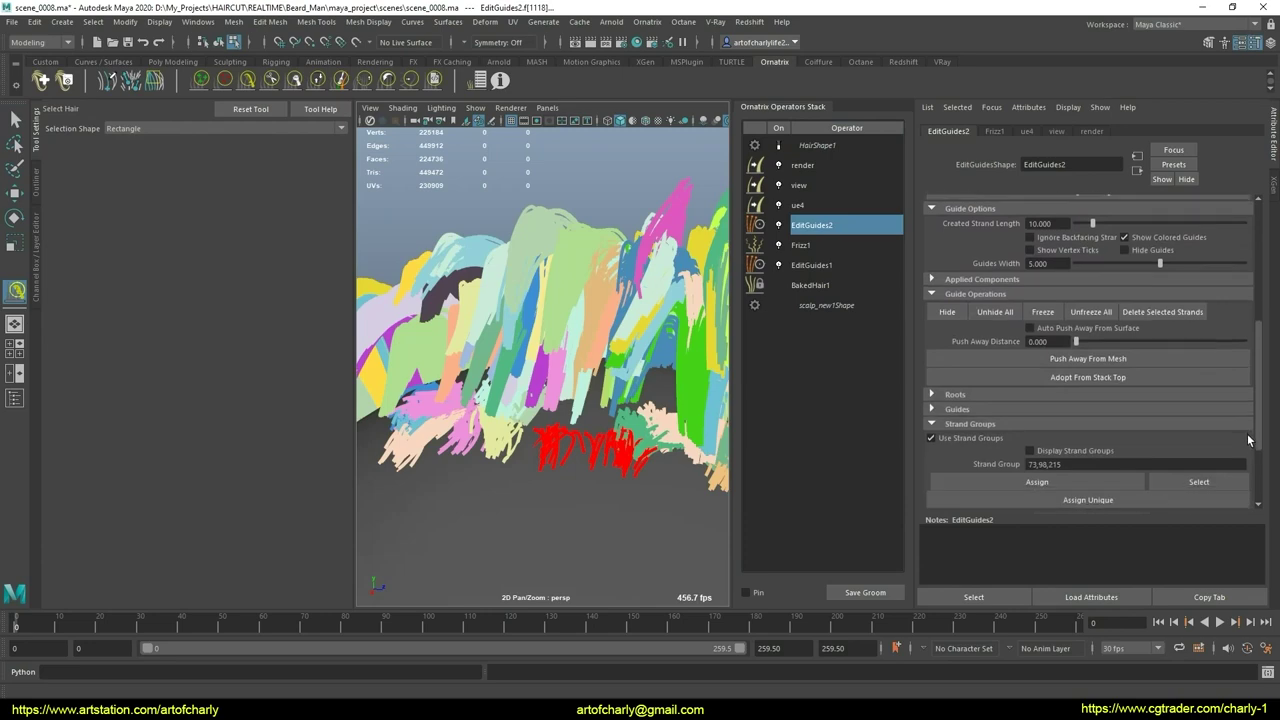
alt+right_drag(728, 502, 591, 453)
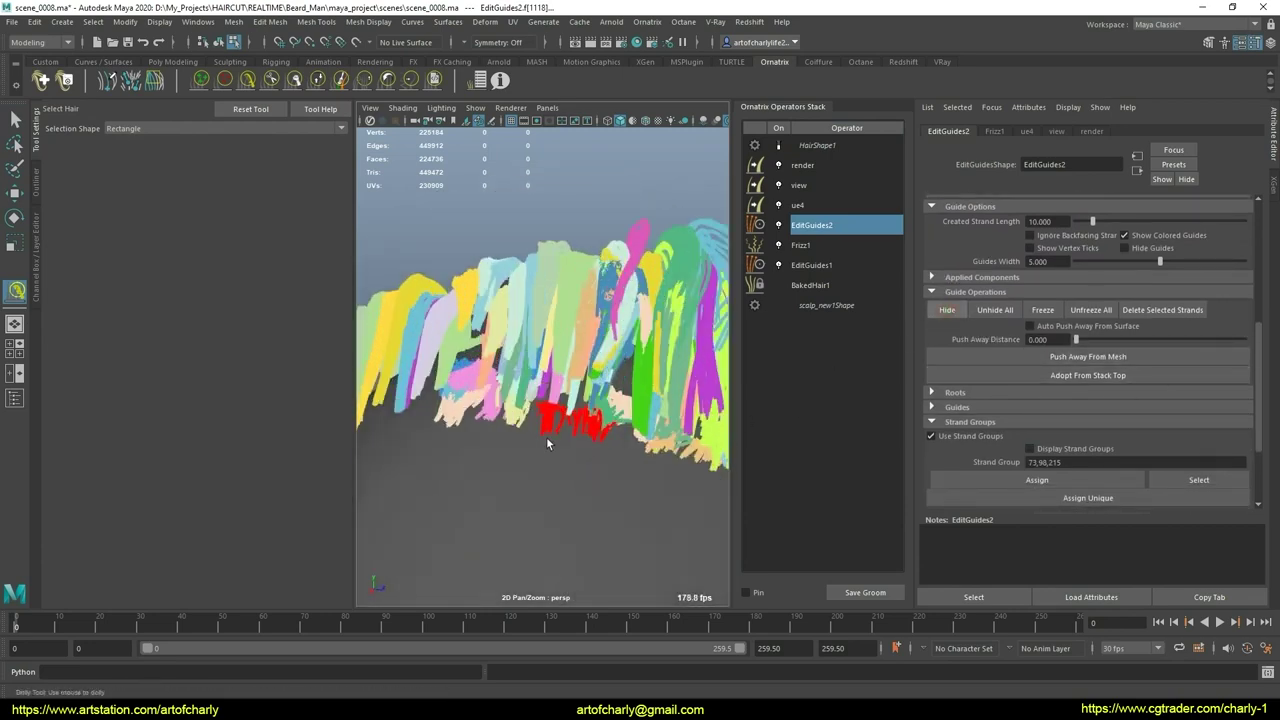
Step: Reselect the EditGuides2 operator in the stack and bring up the Outliner beside the viewport
click(546, 443)
alt+drag(546, 443, 589, 441)
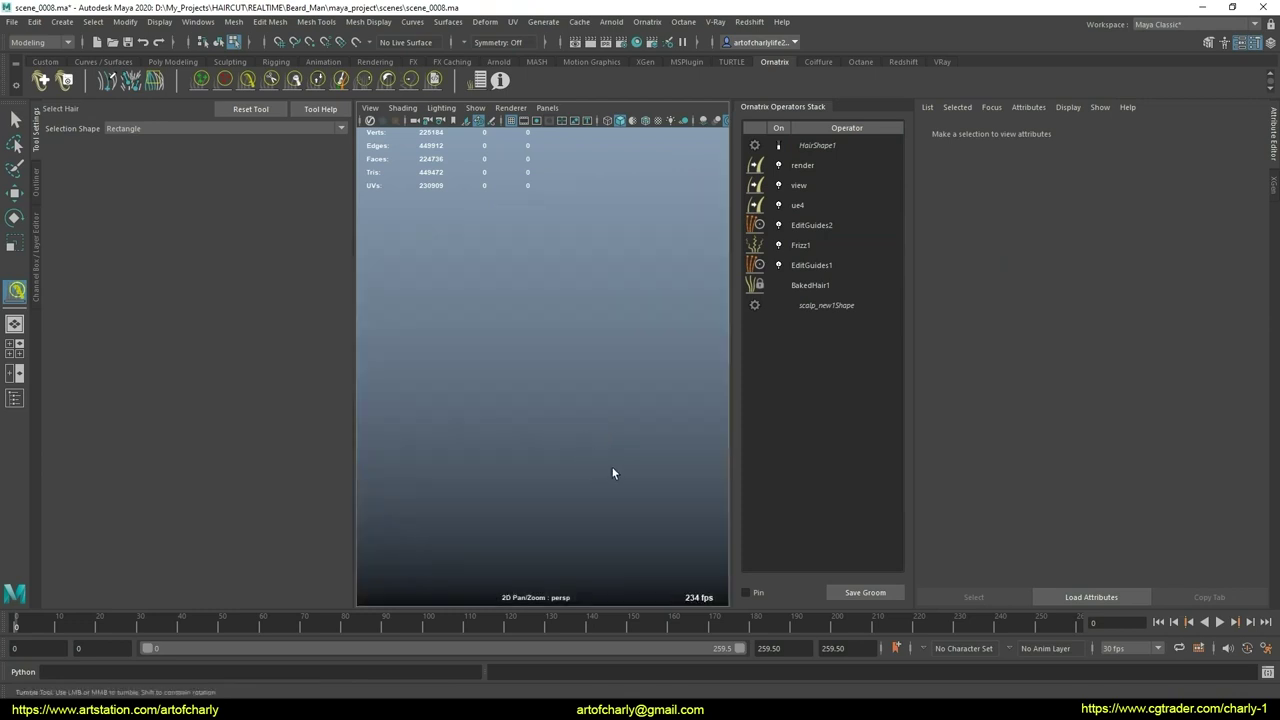
click(816, 228)
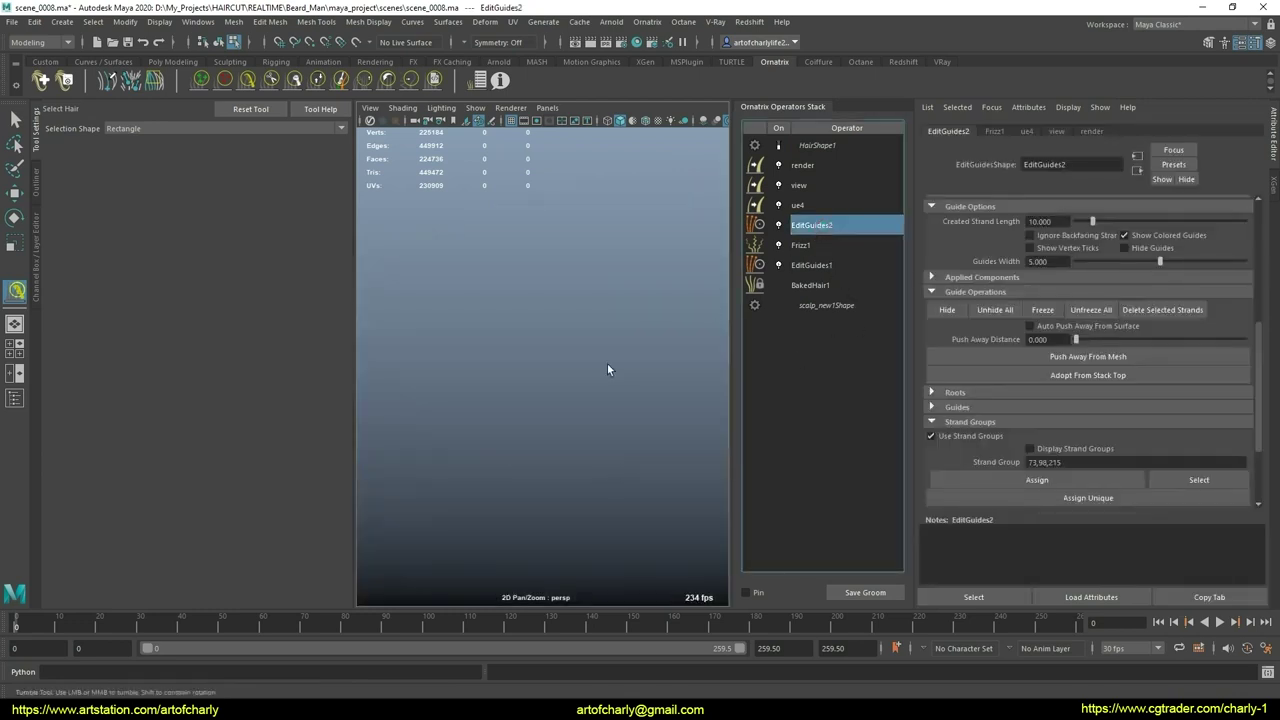
key(Down)
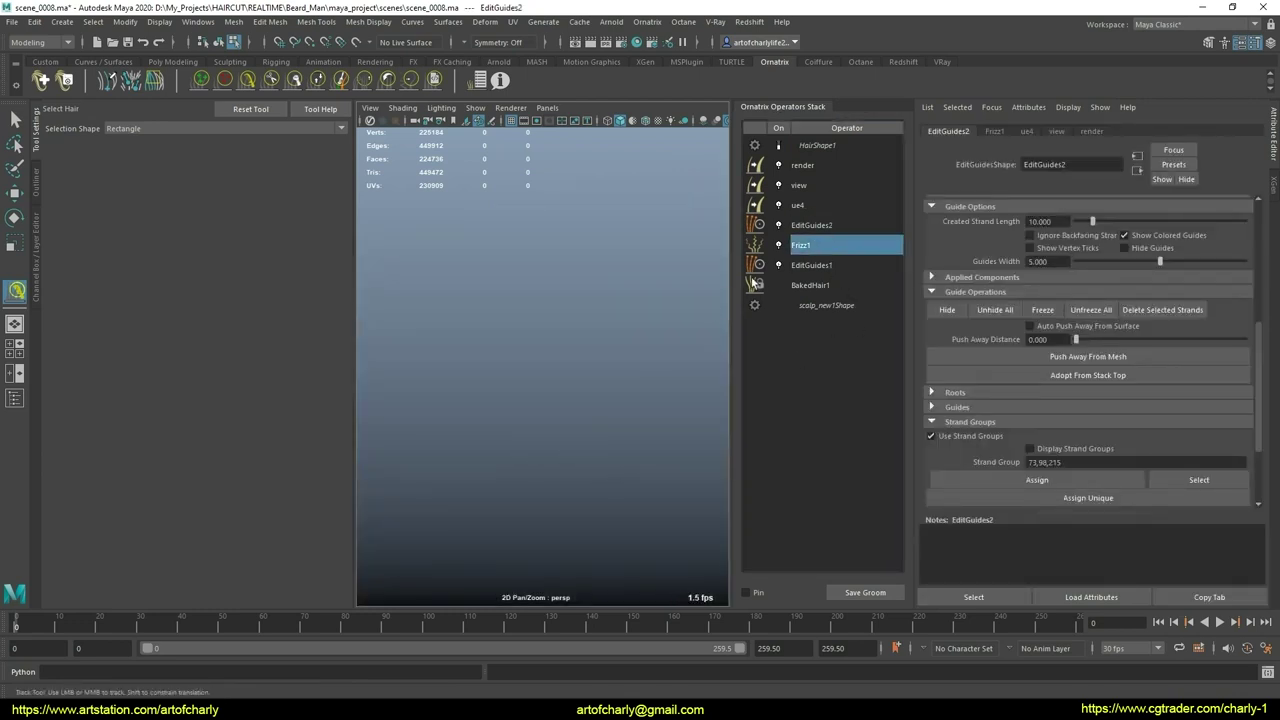
click(818, 233)
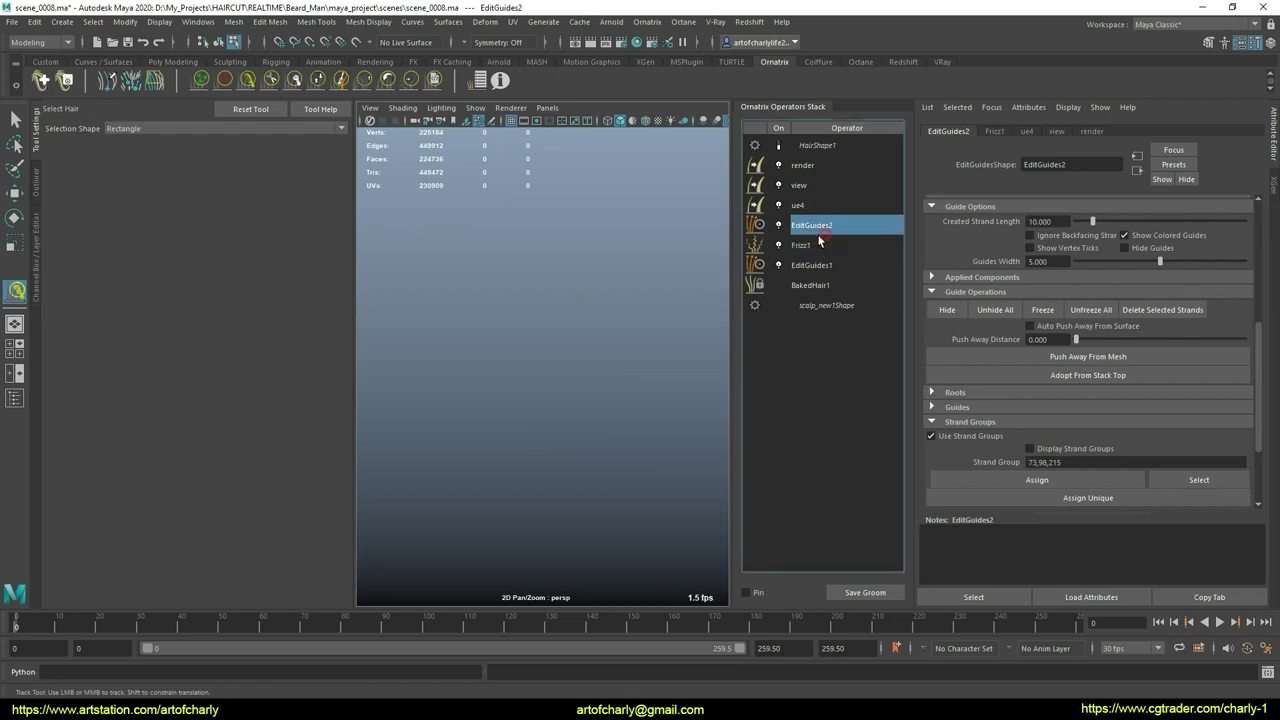
click(33, 185)
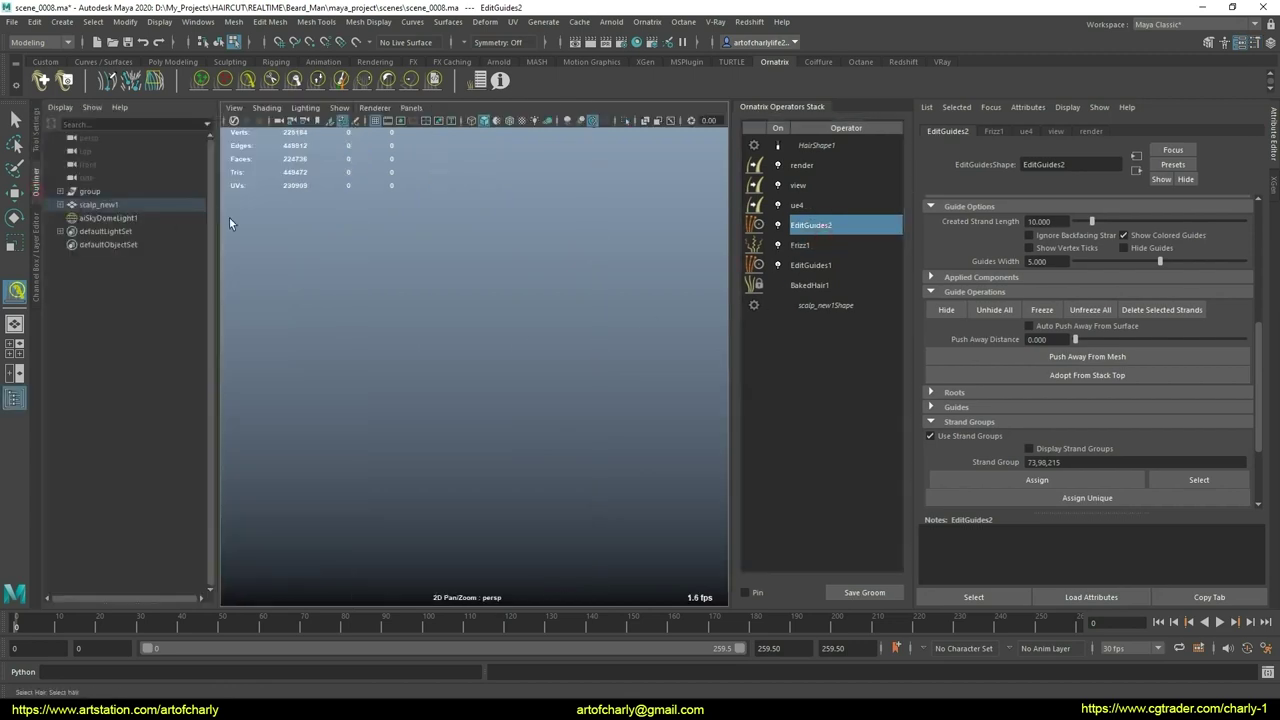
Step: Expand scalp_new1 in the Outliner and zoom onto the colour-coded strands behind the ear
click(62, 204)
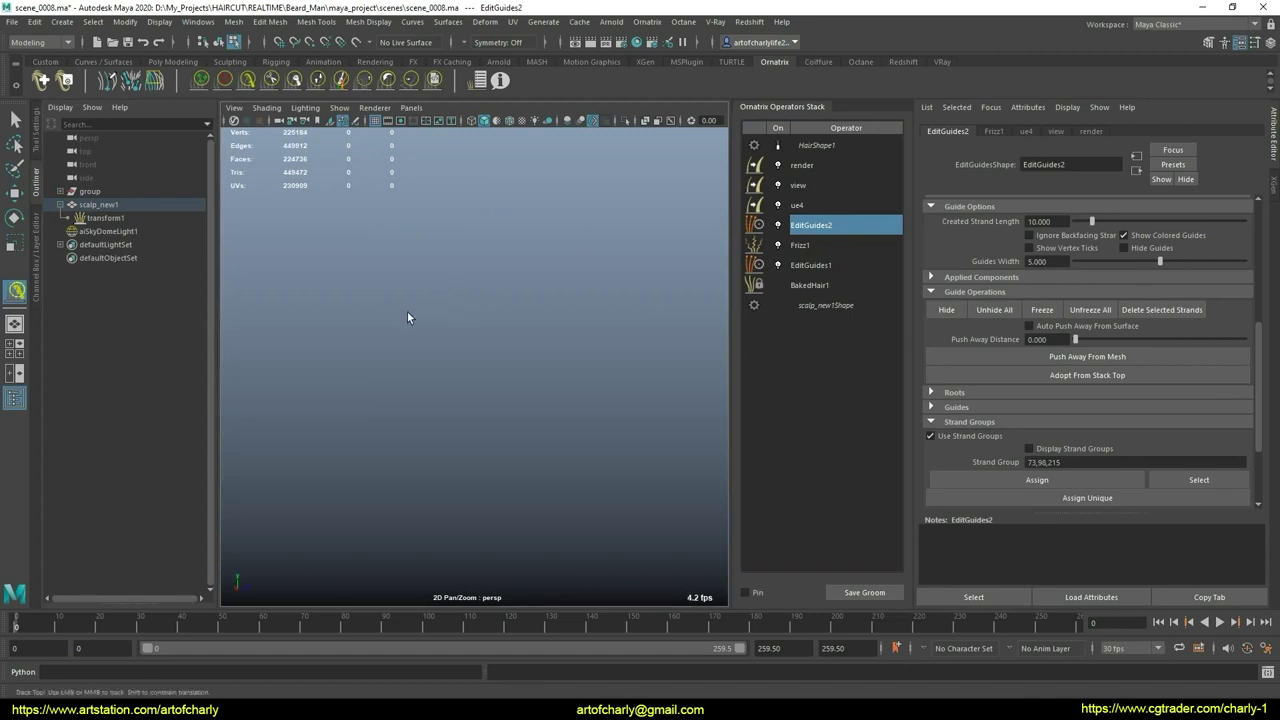
alt+middle_drag(408, 322, 299, 319)
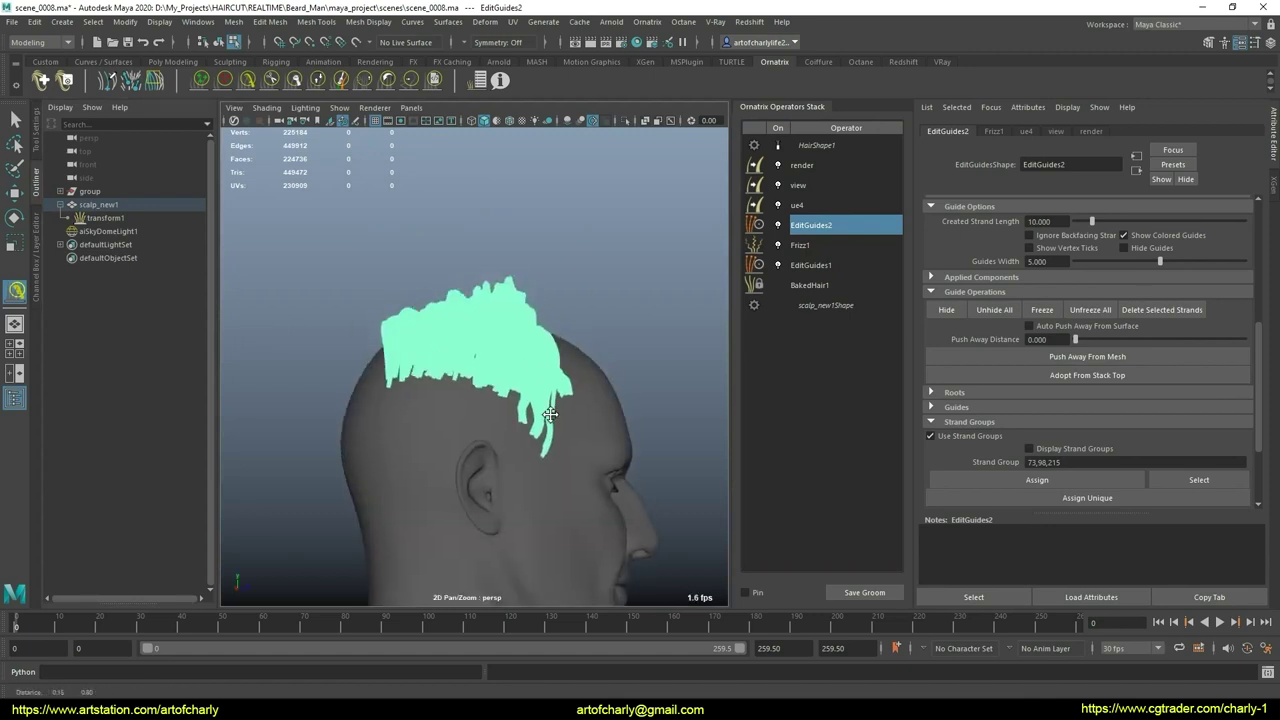
scroll(534, 374, up, 5)
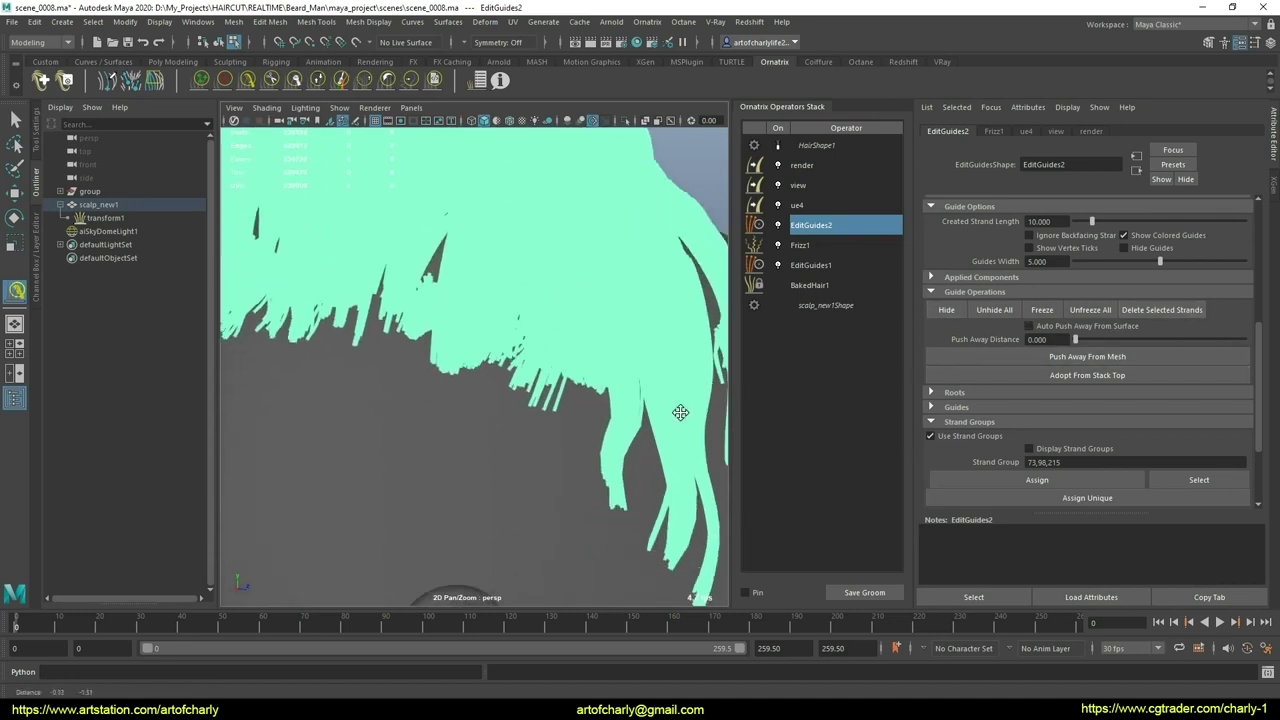
alt+middle_drag(677, 408, 584, 496)
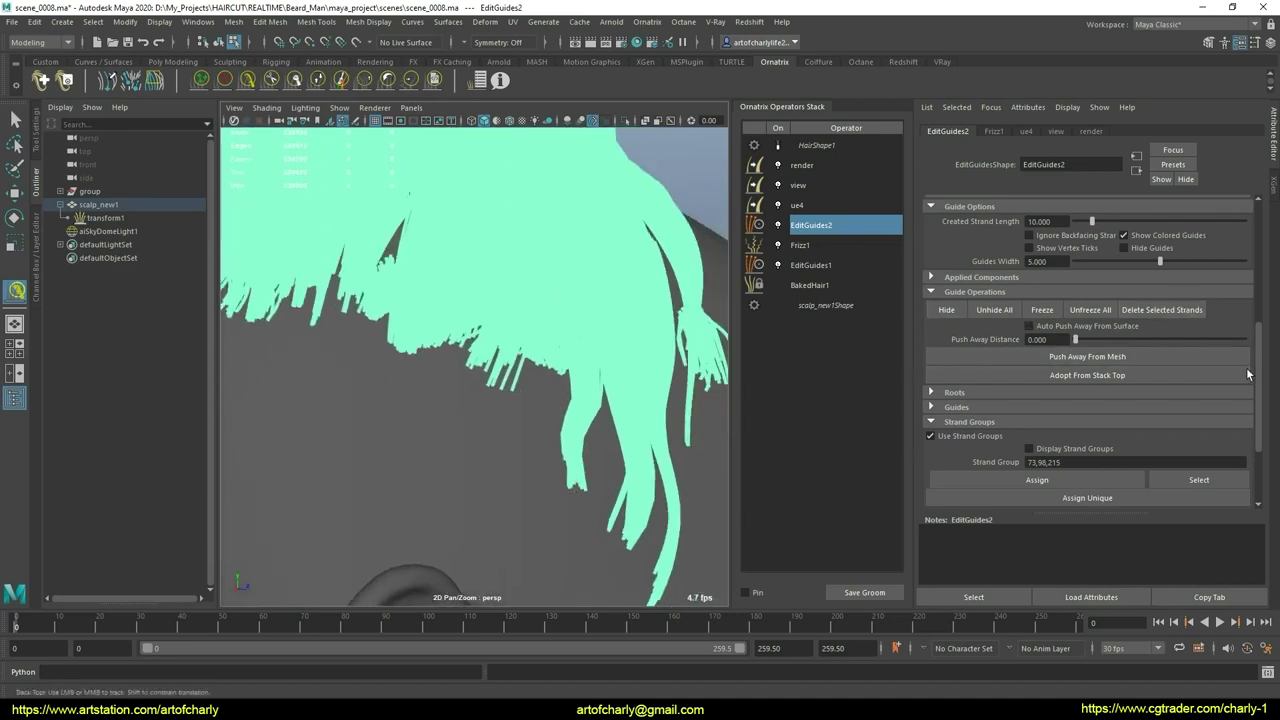
scroll(1260, 370, up, 3)
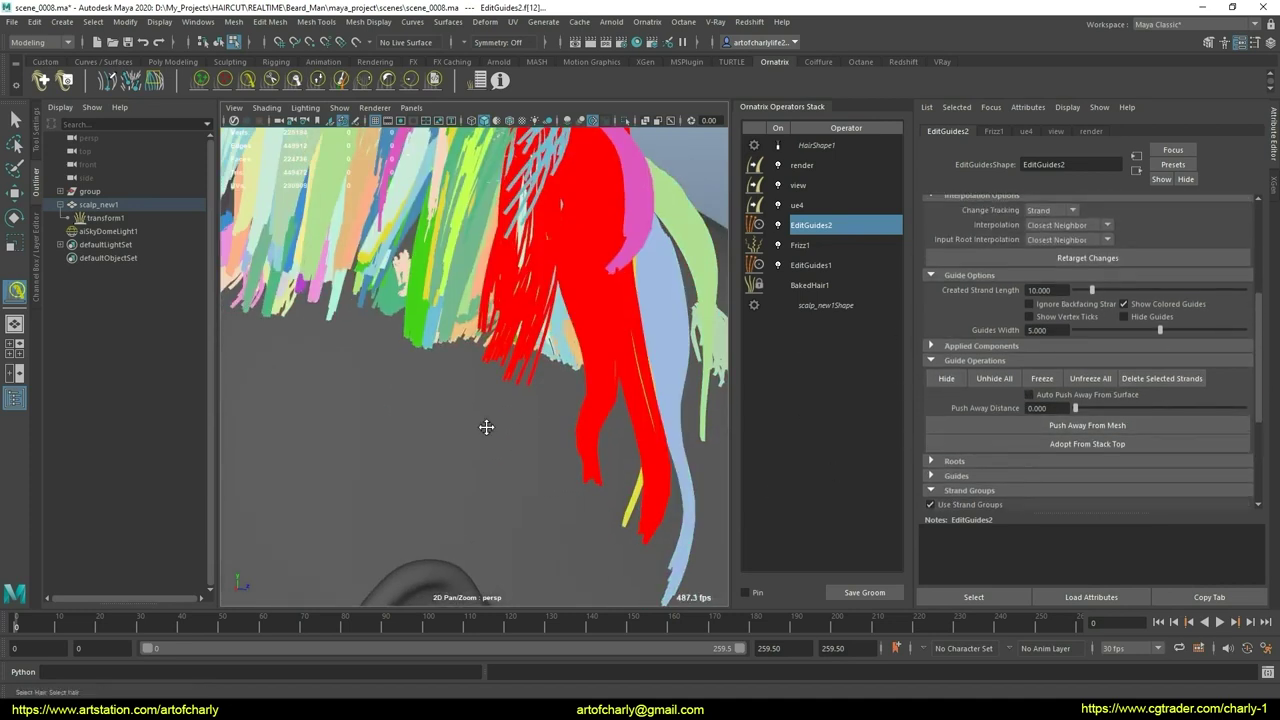
Step: Marquee the hairline strand cluster, then deselect its upper strands, leaving groups 64, 70, 142, 166, 175, 210
alt+middle_drag(486, 429, 510, 461)
mouse_move(510, 461)
alt+mouse_down()
mouse_move(543, 429)
mouse_move(424, 323)
alt+mouse_up()
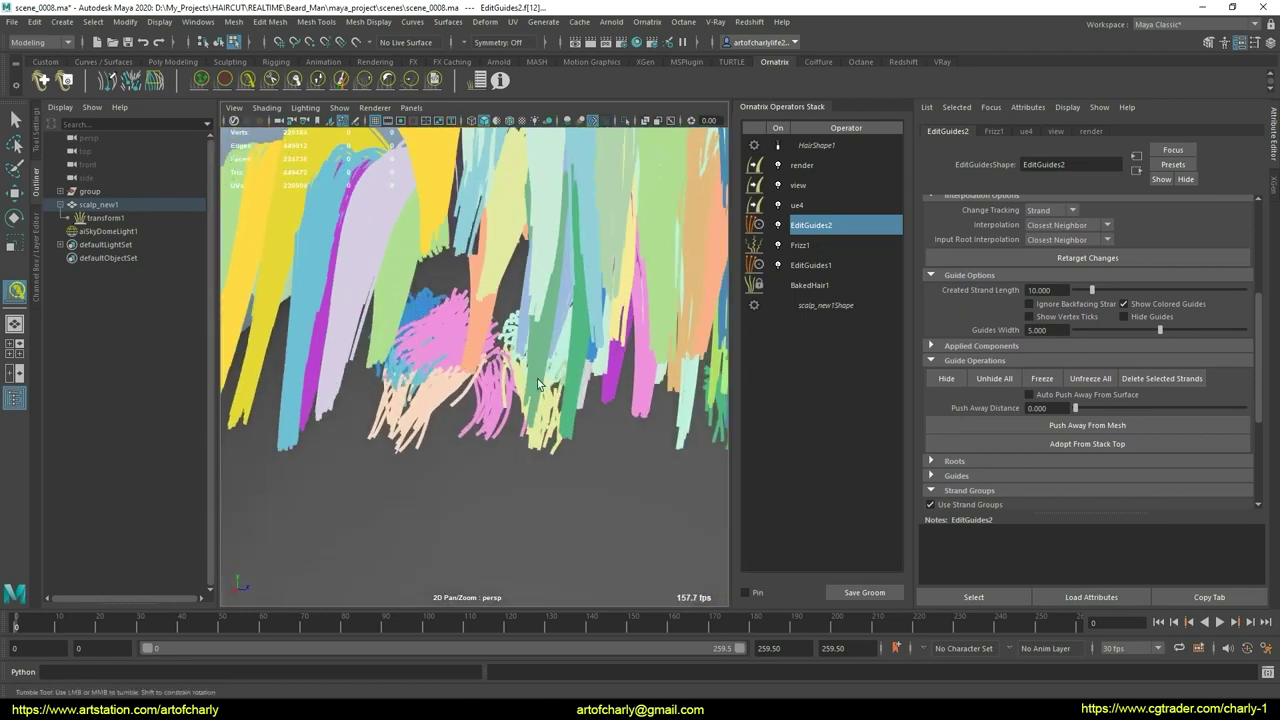
scroll(947, 403, down, 3)
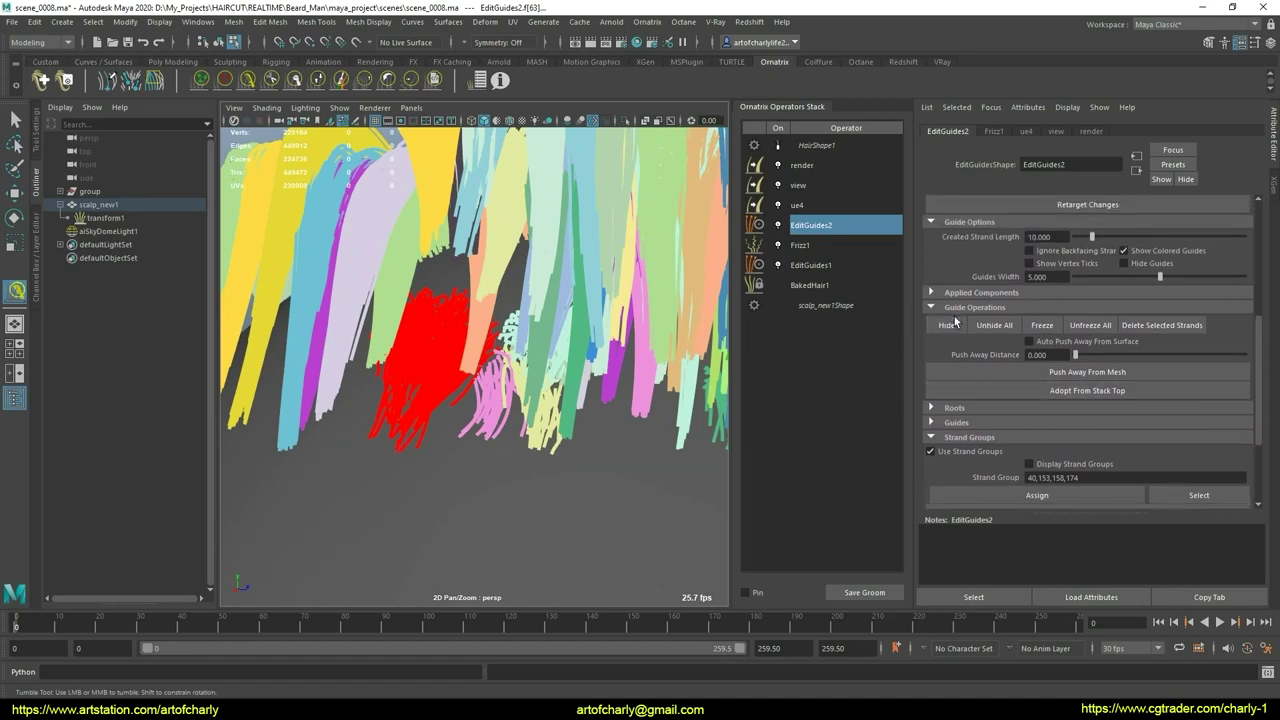
click(470, 390)
mouse_move(470, 390)
alt+mouse_down()
mouse_move(485, 405)
mouse_move(438, 388)
alt+mouse_up()
drag(562, 468, 559, 458)
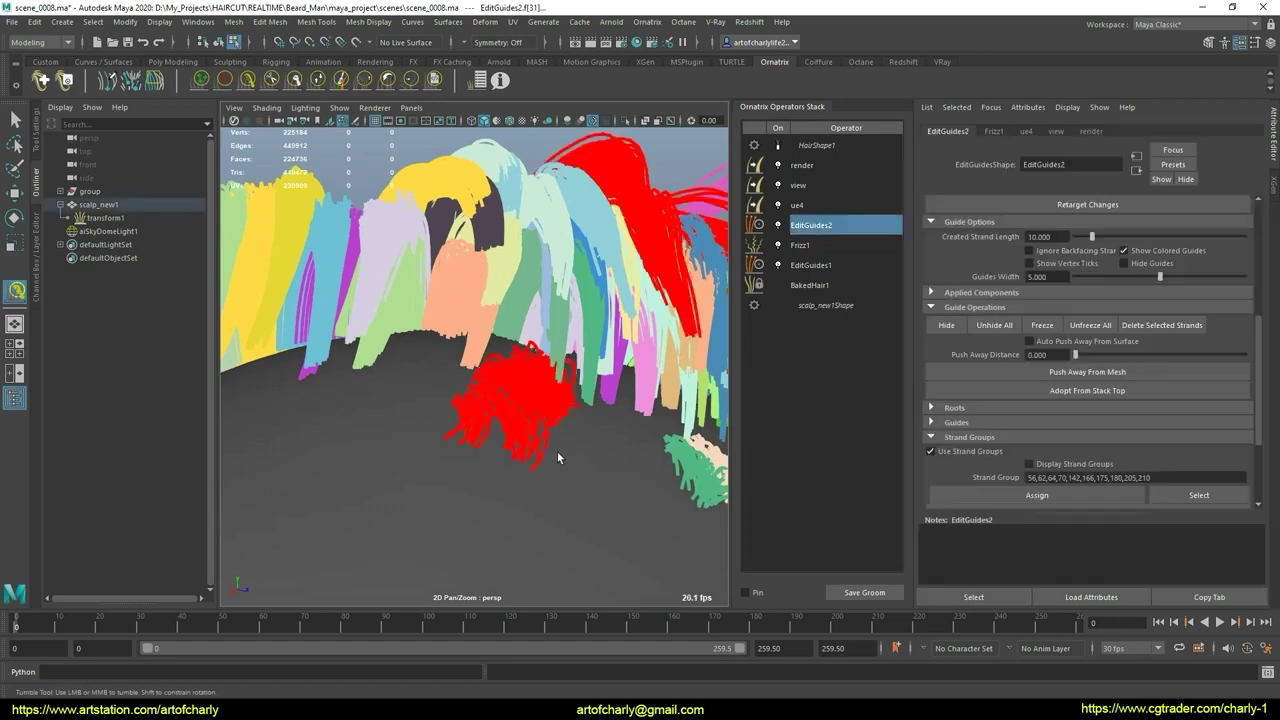
alt+right_drag(557, 451, 540, 382)
ctrl+drag(634, 259, 620, 308)
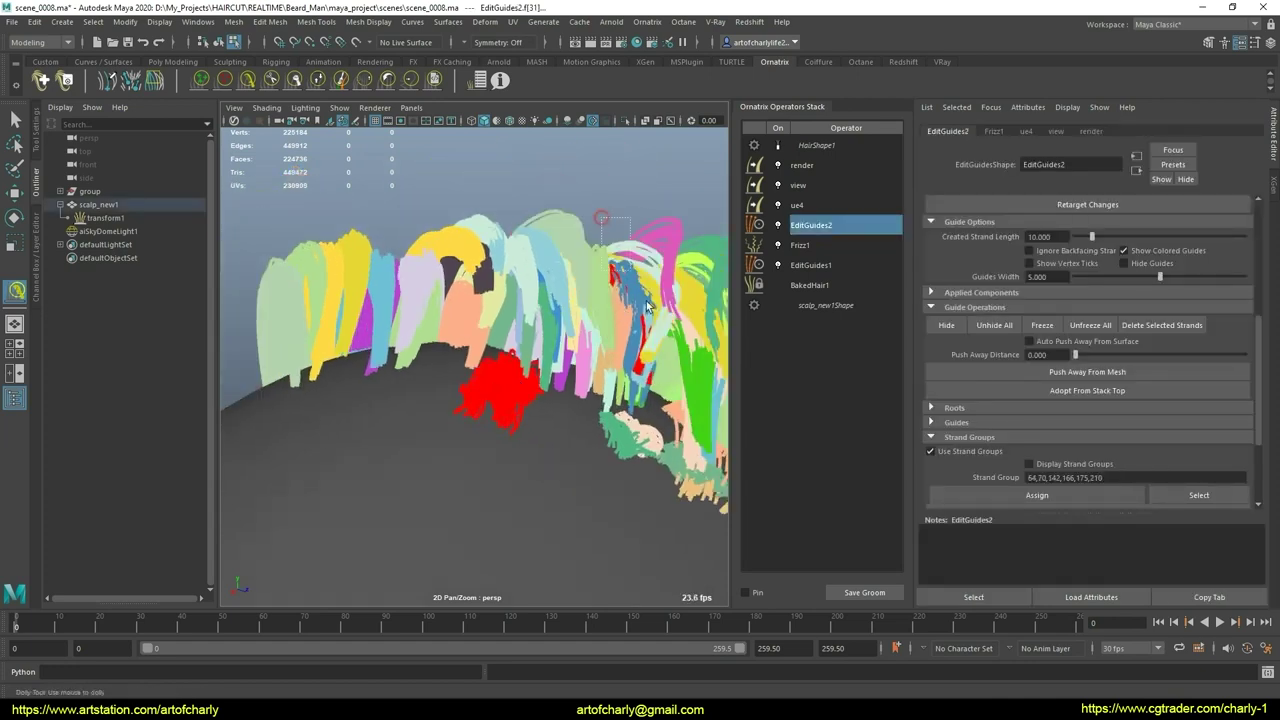
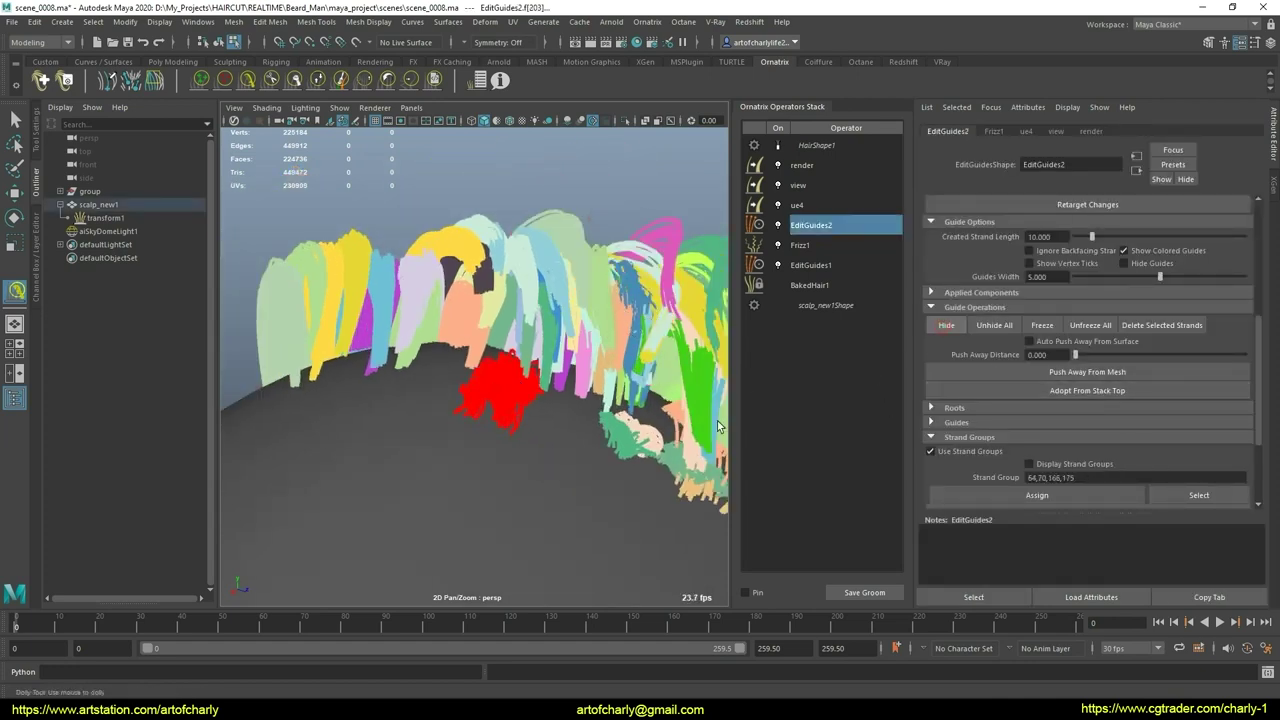
Step: Orbit closely around the groom and highlight a strand group in EditGuides2
click(574, 478)
alt+right_drag(574, 478, 549, 471)
mouse_move(549, 471)
alt+mouse_down()
mouse_move(565, 446)
mouse_move(549, 480)
mouse_move(560, 405)
mouse_move(579, 384)
mouse_move(520, 400)
mouse_move(560, 405)
mouse_move(555, 420)
alt+mouse_up()
alt+right_drag(555, 420, 543, 500)
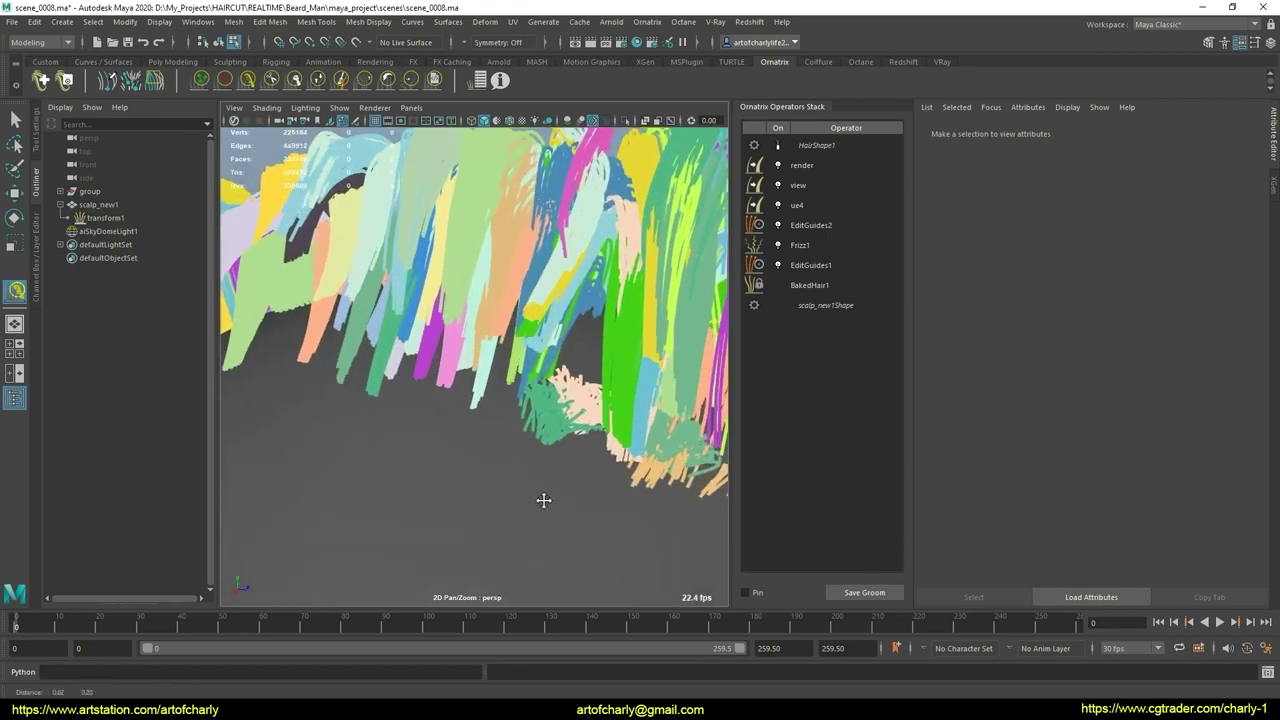
mouse_move(543, 500)
alt+mouse_down()
mouse_move(480, 420)
mouse_move(495, 425)
mouse_move(490, 405)
alt+mouse_up()
click(811, 225)
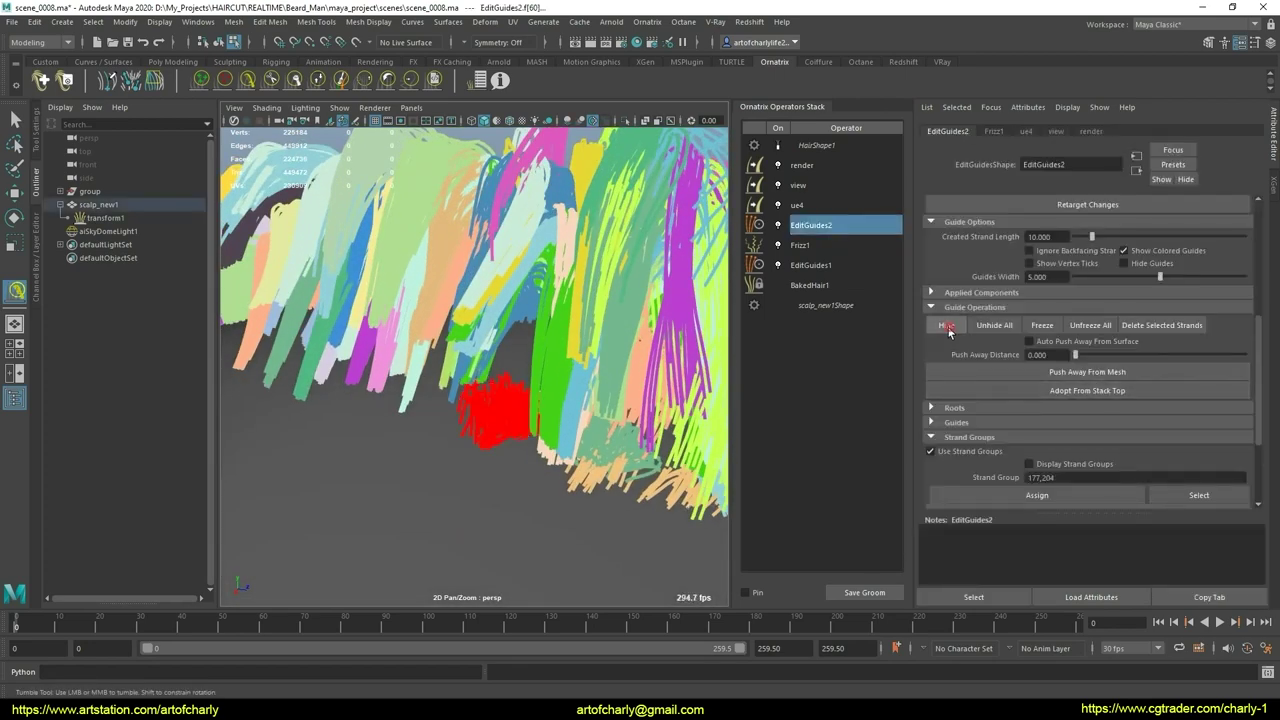
click(572, 487)
alt+middle_drag(572, 487, 556, 458)
alt+drag(552, 428, 520, 456)
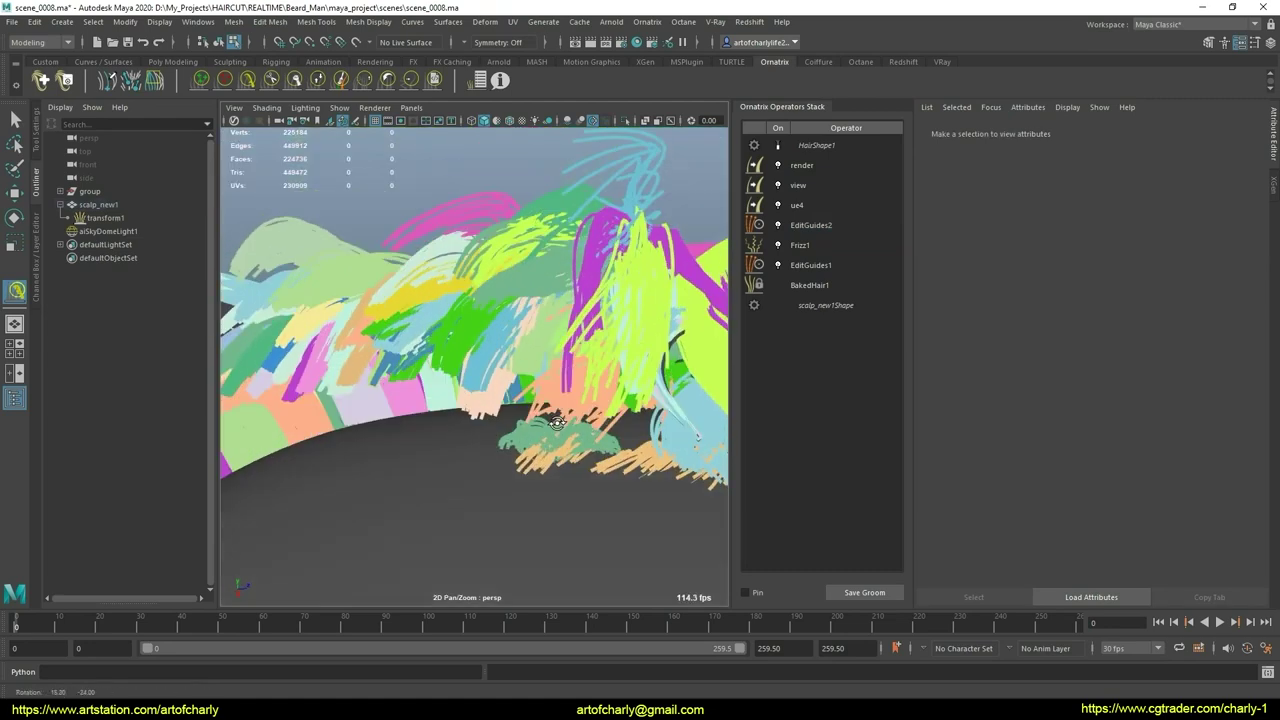
Step: Reselect EditGuides2, reframe the groom, inspect another guide strand group, then deselect it
key(ctrl+z)
key(f)
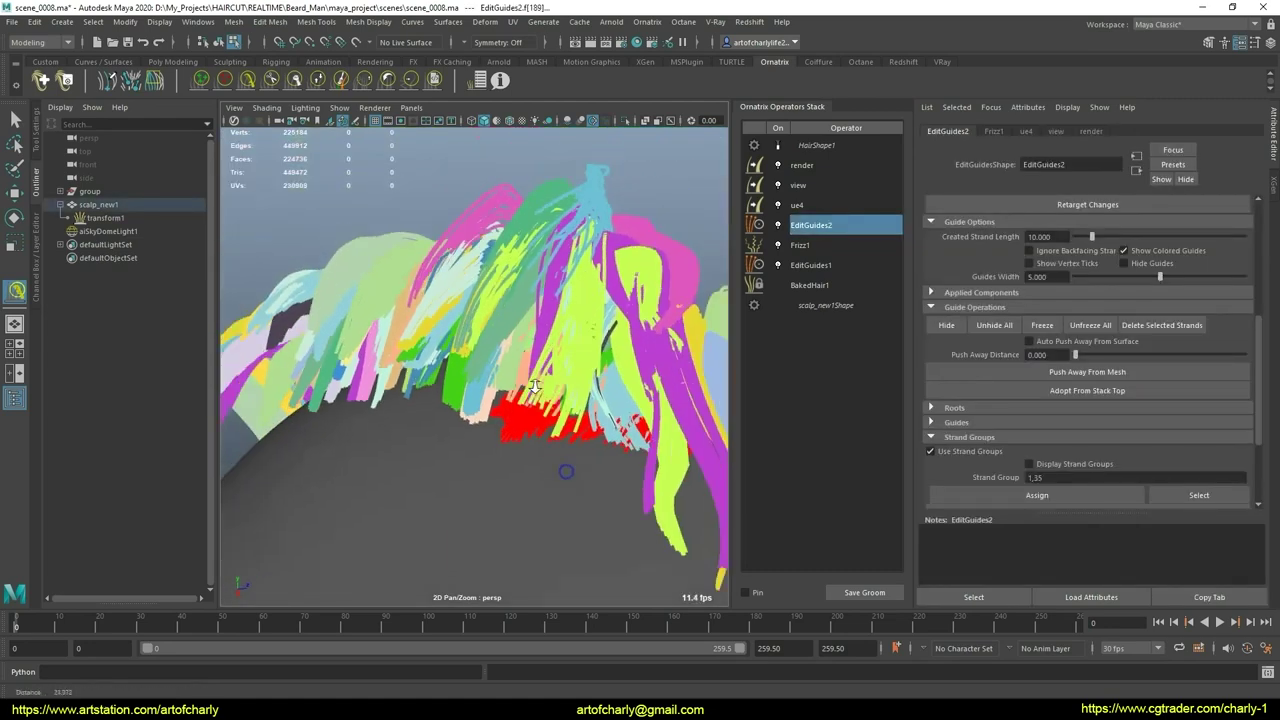
click(529, 497)
mouse_move(529, 497)
alt+mouse_down()
mouse_move(537, 432)
mouse_move(592, 477)
mouse_move(580, 470)
alt+mouse_up()
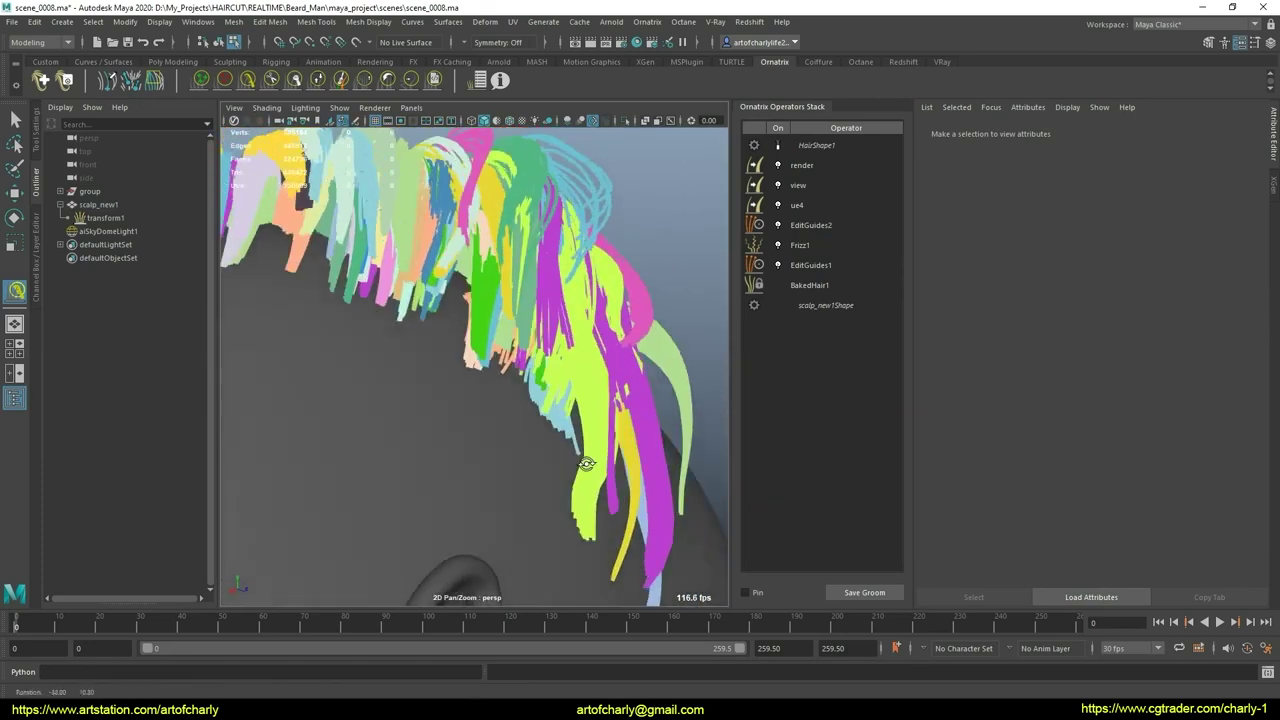
alt+middle_drag(580, 470, 592, 468)
mouse_move(576, 432)
alt+mouse_down()
mouse_move(594, 417)
mouse_move(555, 473)
mouse_move(501, 449)
alt+mouse_up()
click(501, 449)
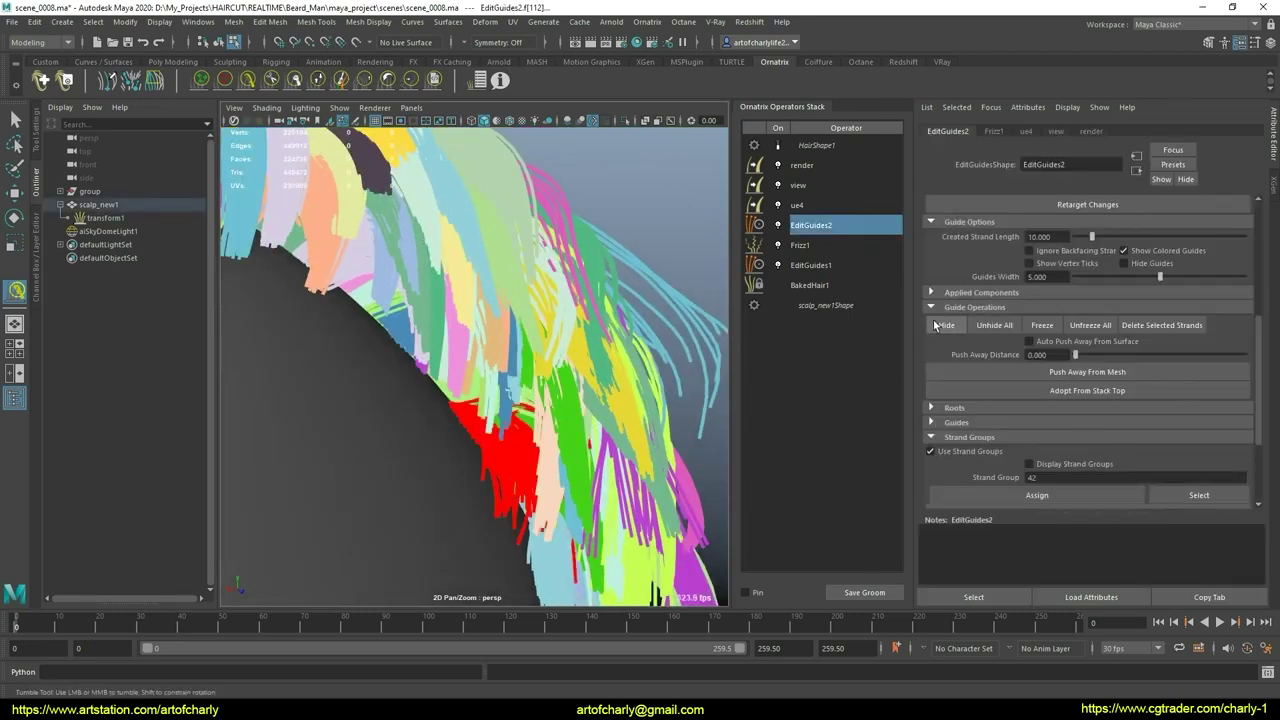
click(569, 488)
mouse_move(569, 488)
alt+mouse_down()
mouse_move(569, 443)
mouse_move(541, 462)
alt+mouse_up()
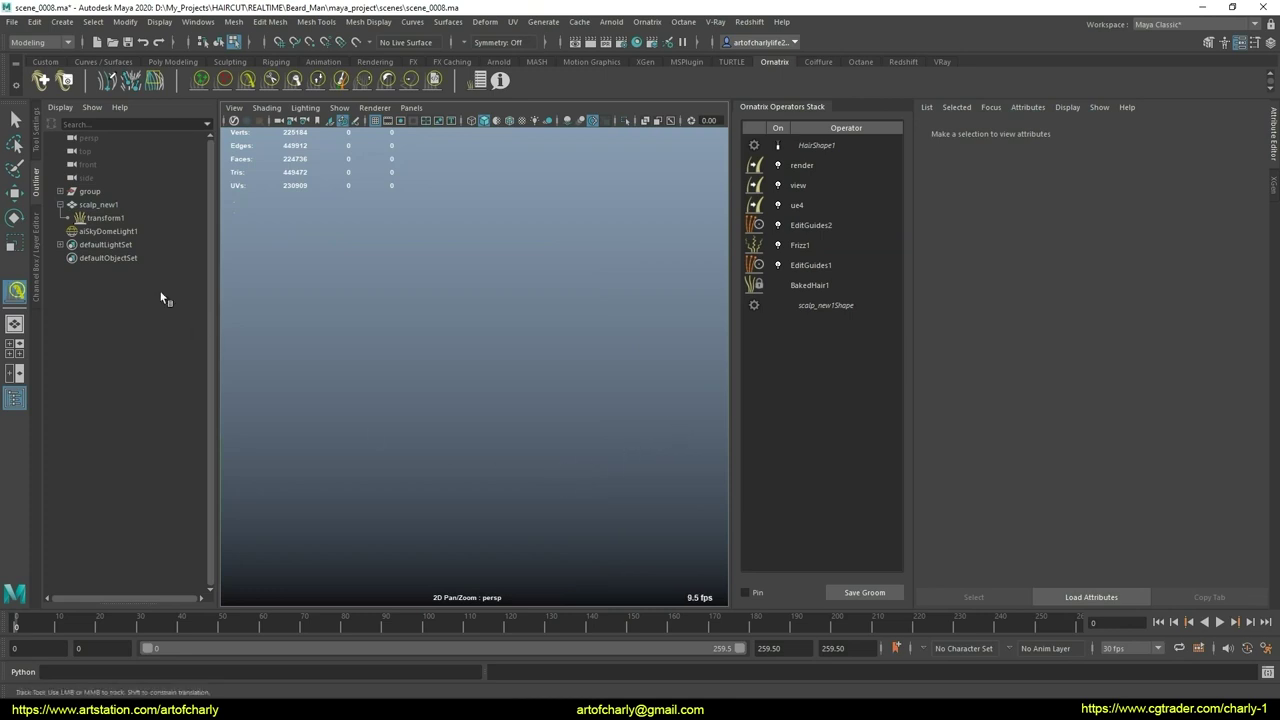
Step: Select scalp_new1, enable Edit Guides on EditGuides2, and pick a 50-strand guide group
click(110, 205)
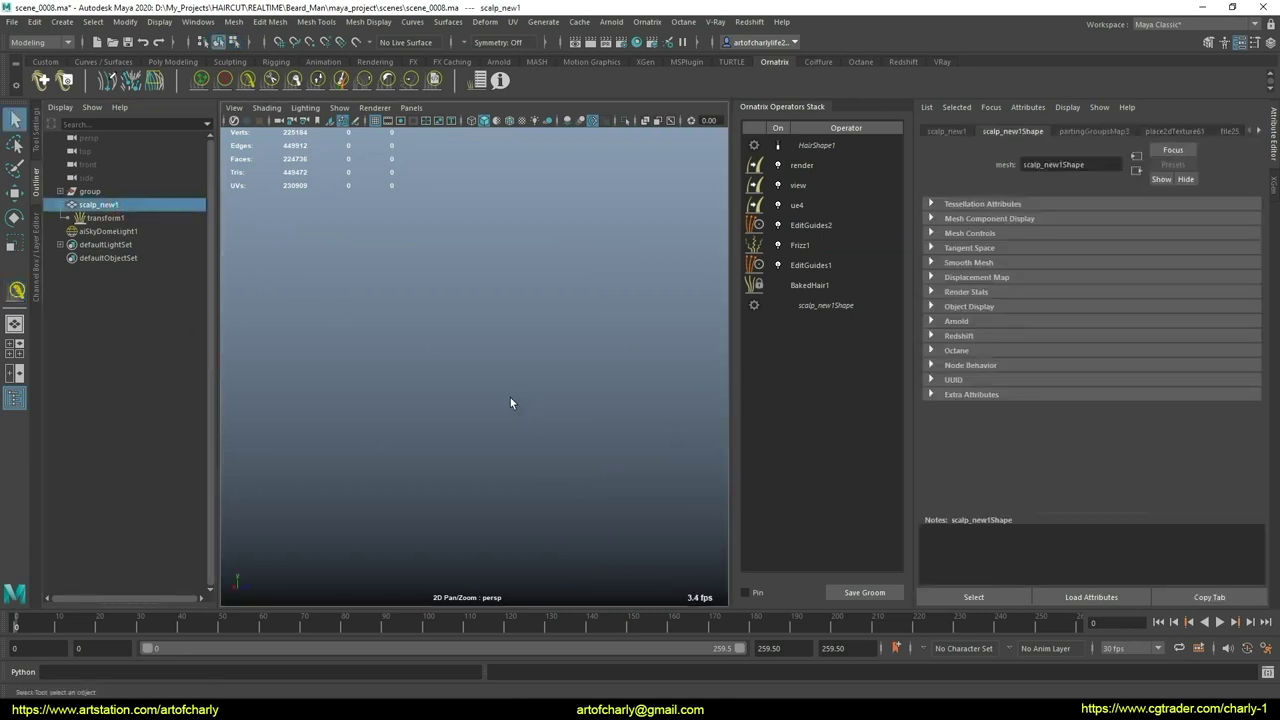
mouse_move(522, 387)
alt+right_down()
mouse_move(537, 537)
mouse_move(515, 311)
mouse_move(522, 449)
mouse_move(466, 323)
mouse_move(489, 549)
mouse_move(450, 401)
alt+right_up()
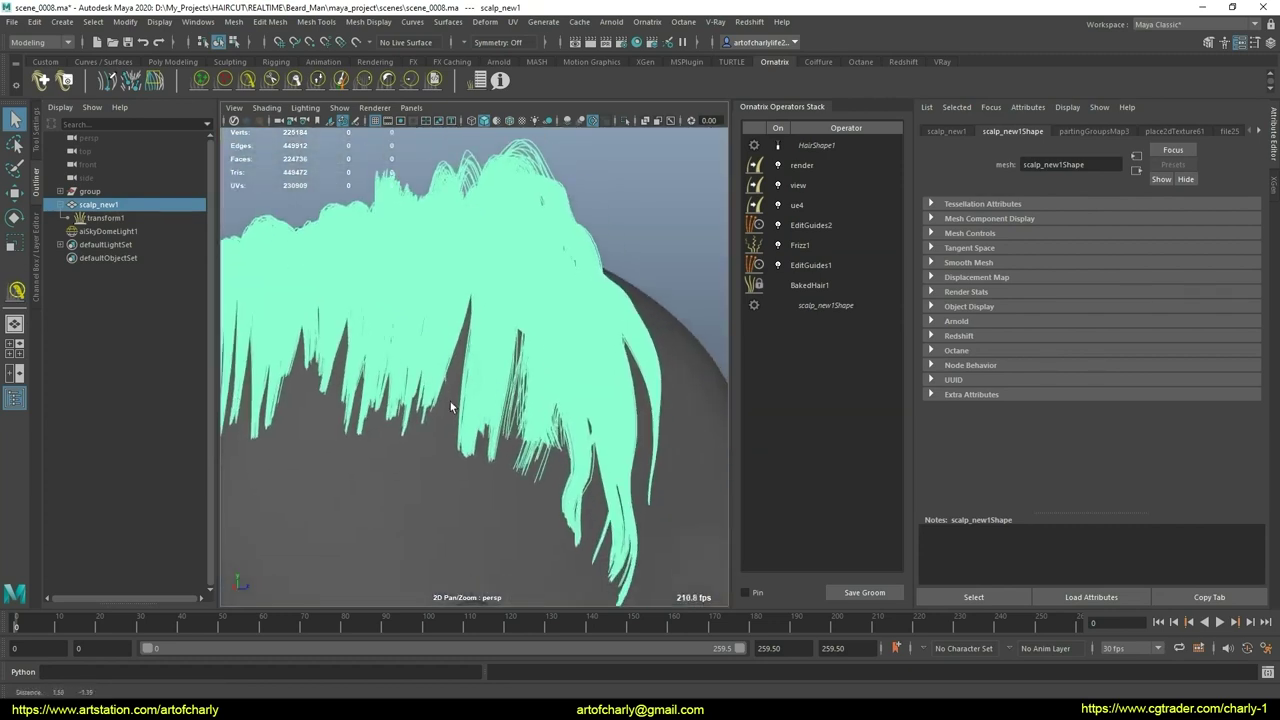
alt+drag(450, 401, 552, 397)
click(816, 225)
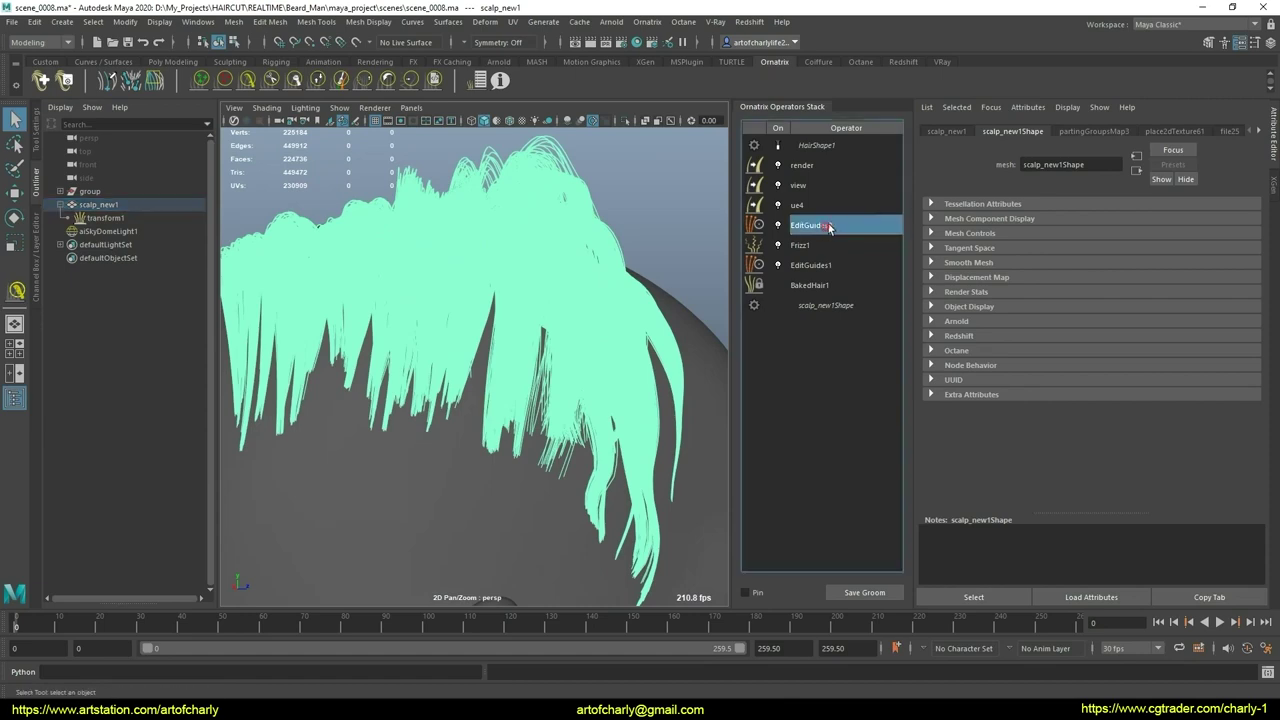
drag(1260, 334, 1263, 199)
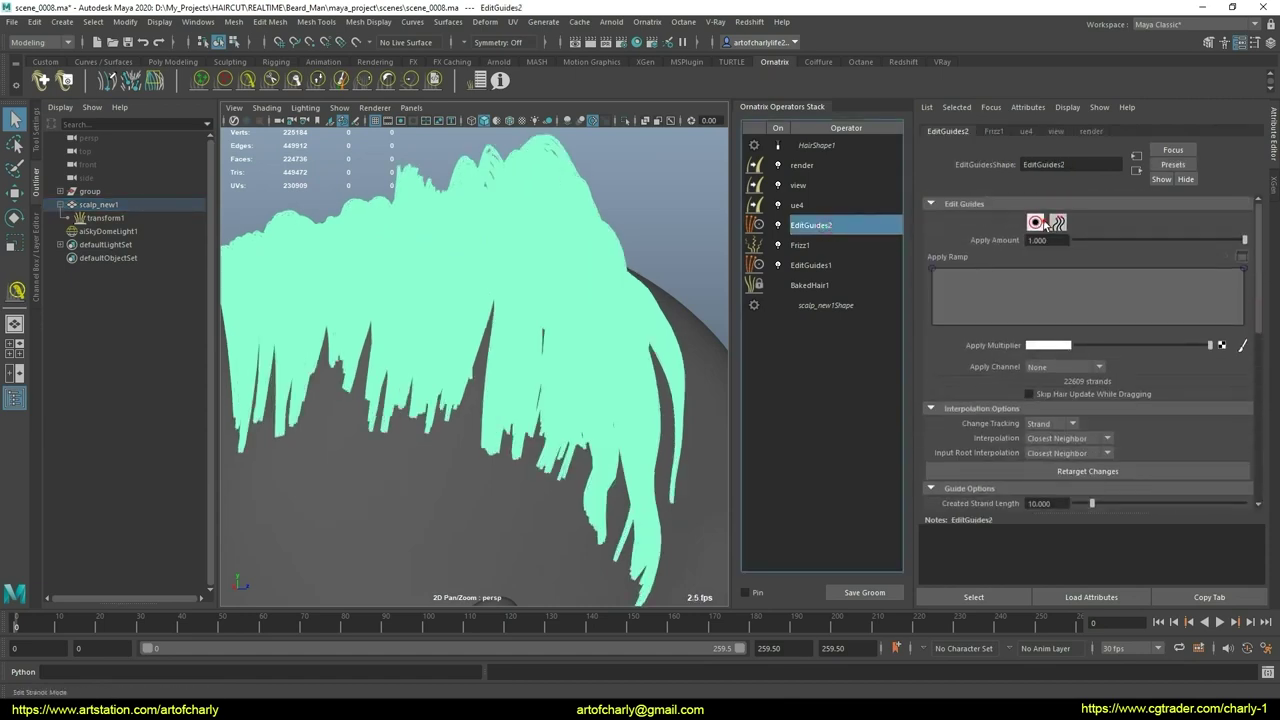
click(1043, 222)
click(415, 501)
mouse_move(497, 449)
alt+mouse_down()
mouse_move(478, 395)
mouse_move(523, 437)
mouse_move(471, 449)
mouse_move(451, 423)
mouse_move(460, 444)
mouse_move(488, 421)
mouse_move(441, 416)
mouse_move(490, 546)
mouse_move(466, 412)
mouse_move(443, 434)
mouse_move(425, 385)
alt+mouse_up()
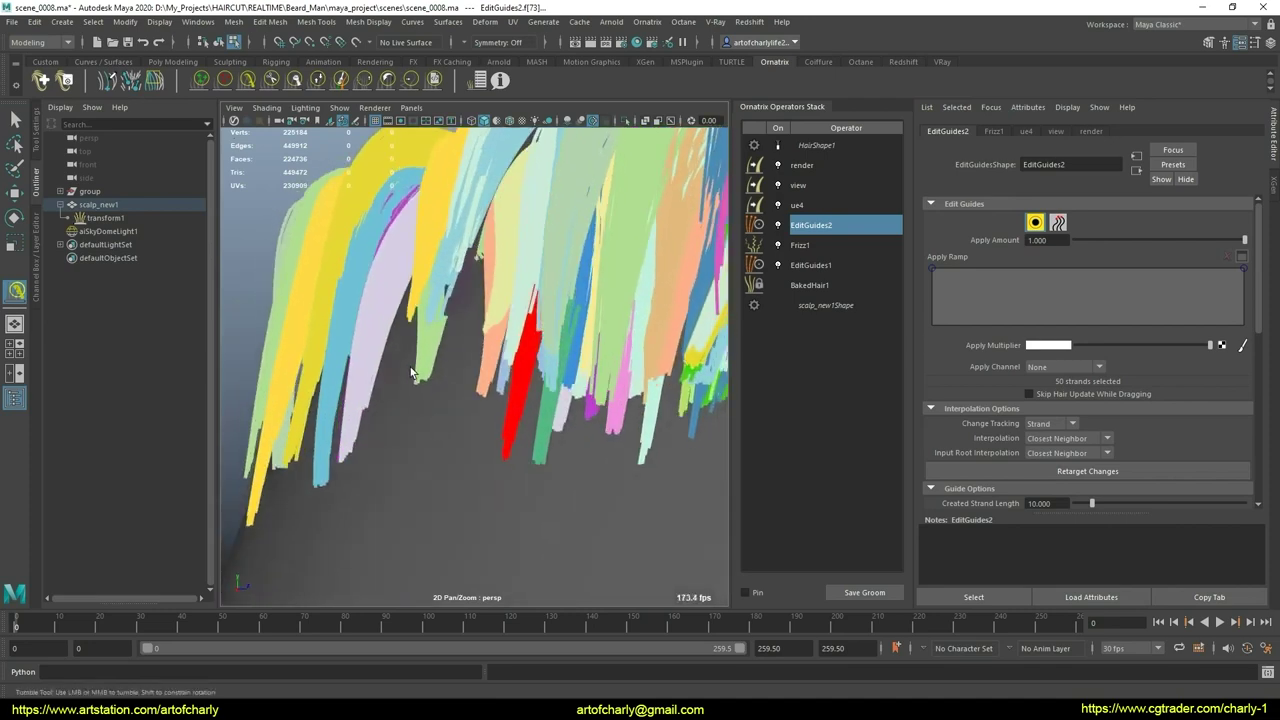
Step: Preview the fringe as rendered blond hair via HairShape1, then return to coloured guides
alt+middle_drag(419, 378, 479, 389)
alt+drag(479, 389, 448, 399)
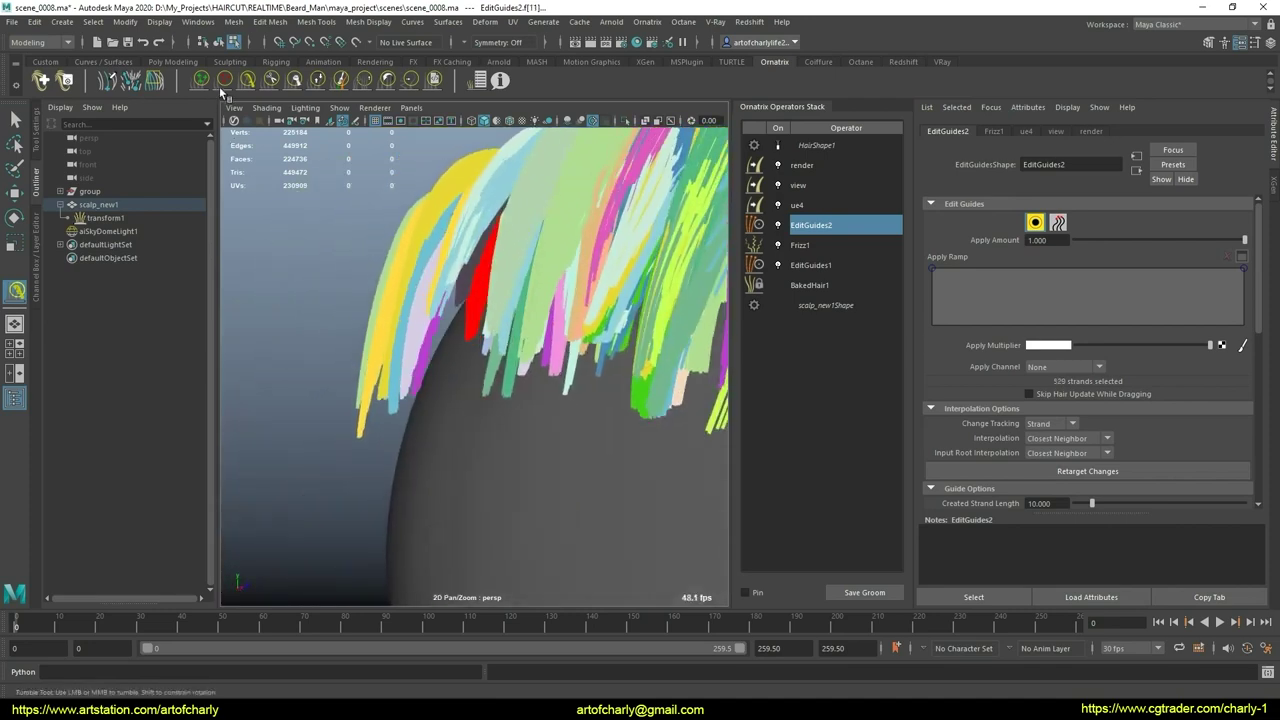
alt+drag(371, 300, 513, 321)
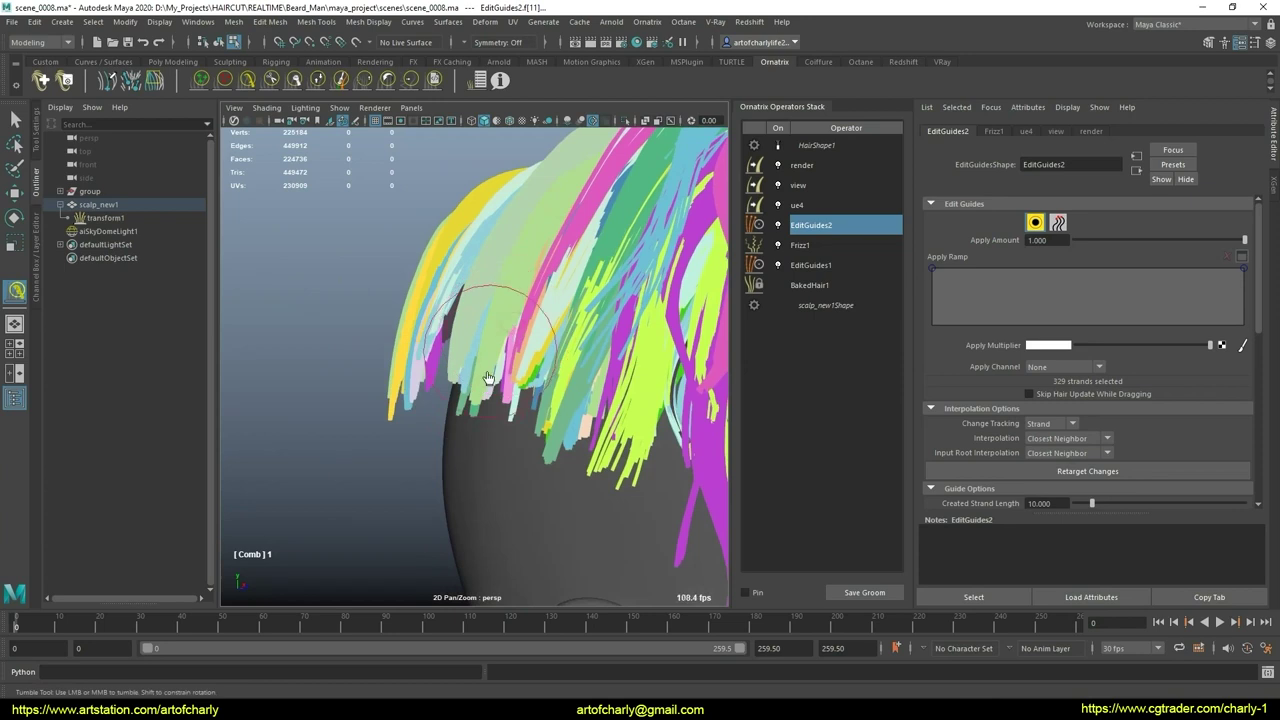
click(778, 145)
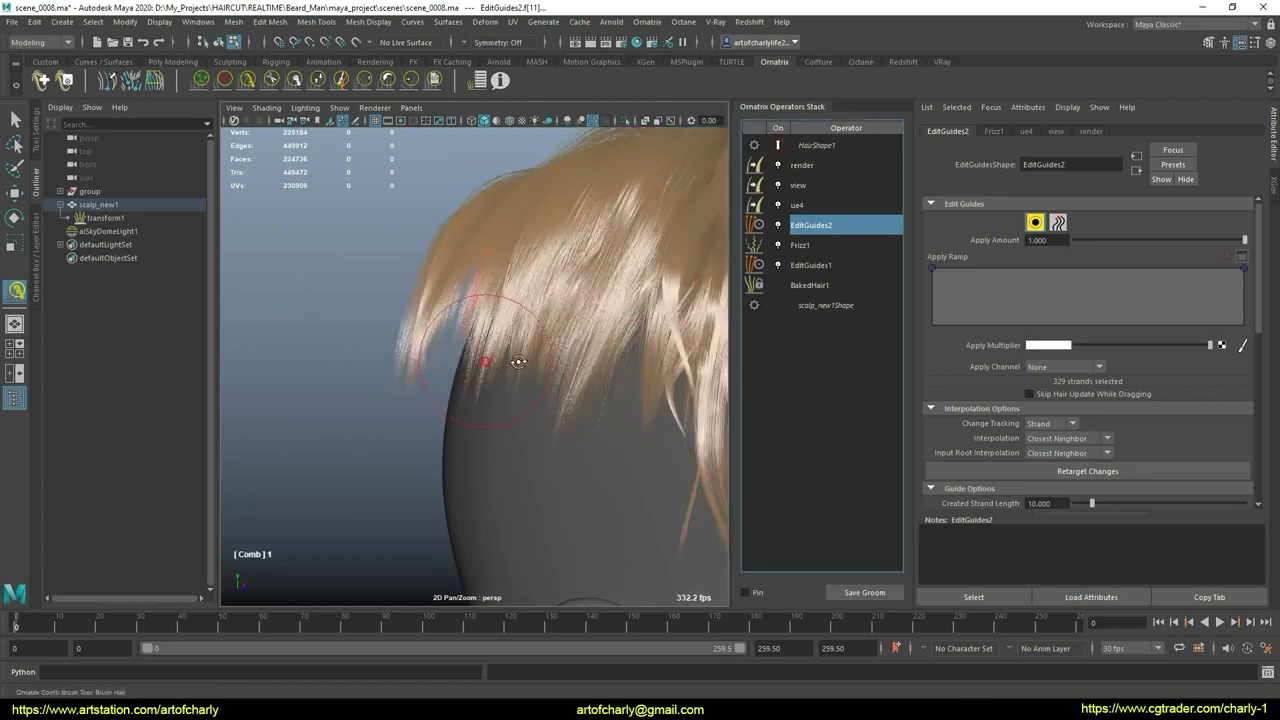
alt+right_drag(513, 406, 508, 401)
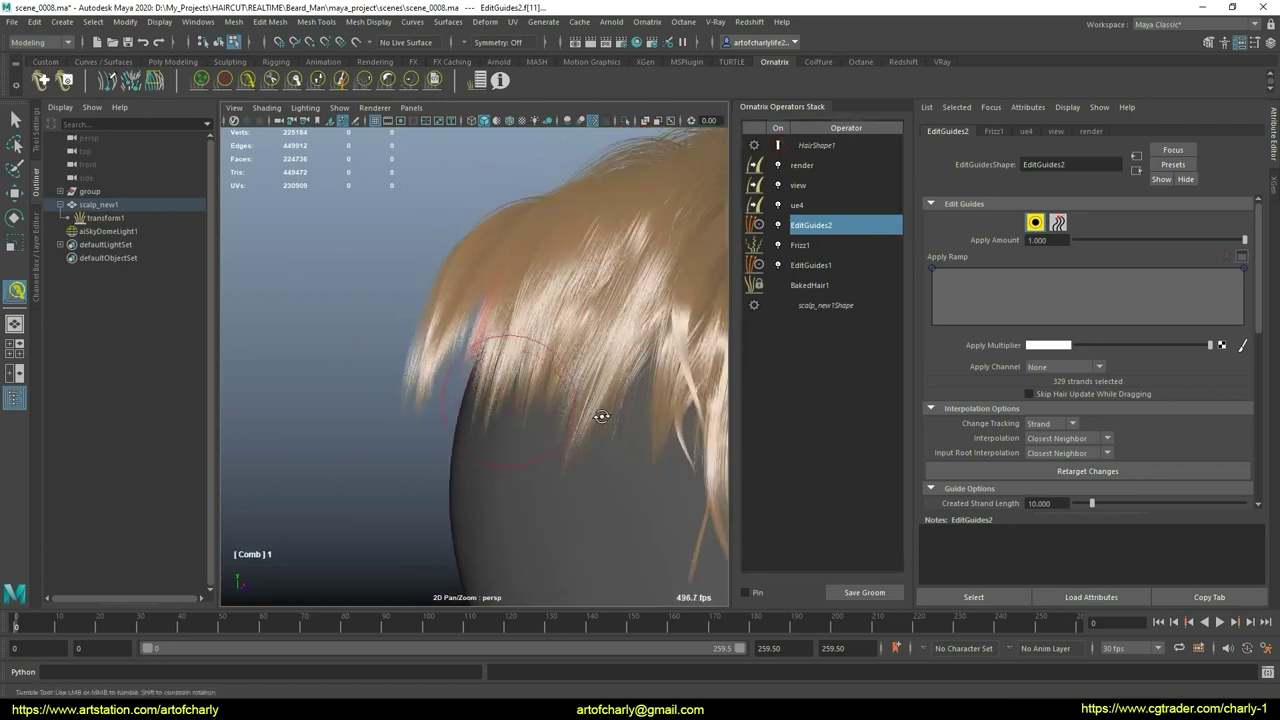
mouse_move(490, 421)
alt+mouse_down()
mouse_move(494, 438)
mouse_move(677, 434)
mouse_move(527, 442)
mouse_move(458, 414)
alt+mouse_up()
click(778, 145)
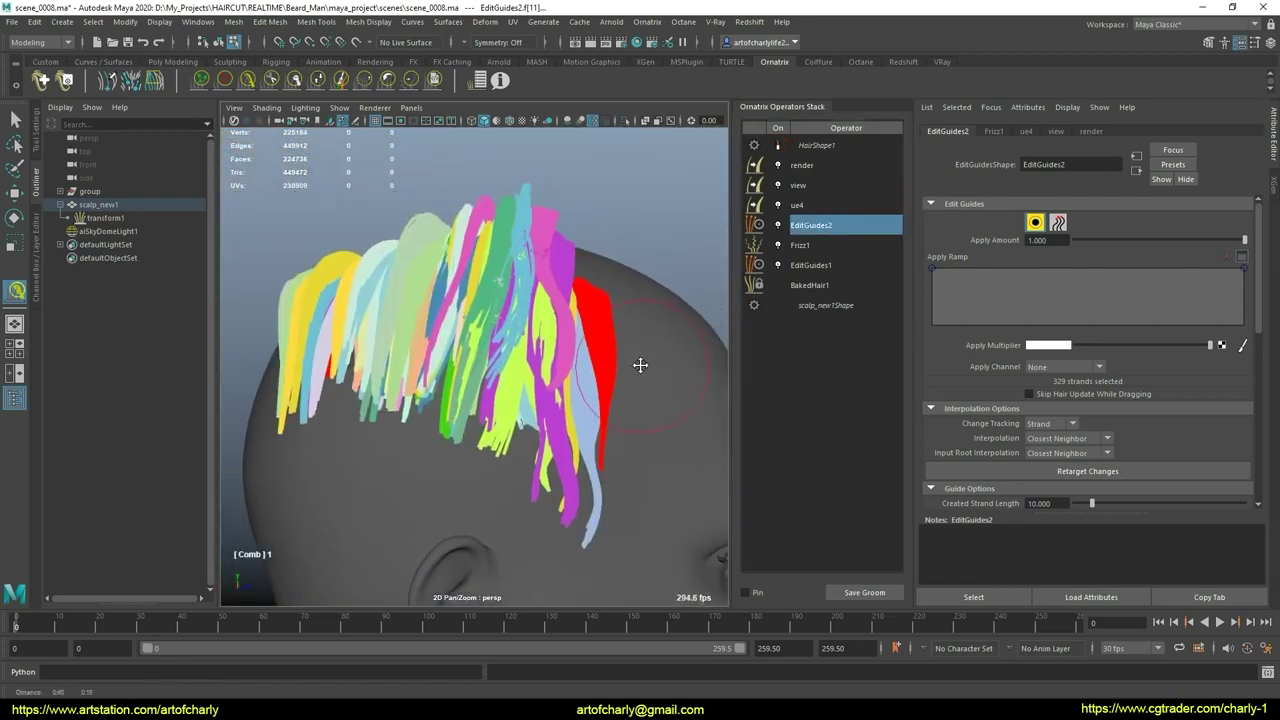
Step: Bring EditGuides2's Strand Groups settings into view and switch to the Select Tool
alt+middle_drag(640, 365, 634, 377)
drag(1256, 332, 1251, 449)
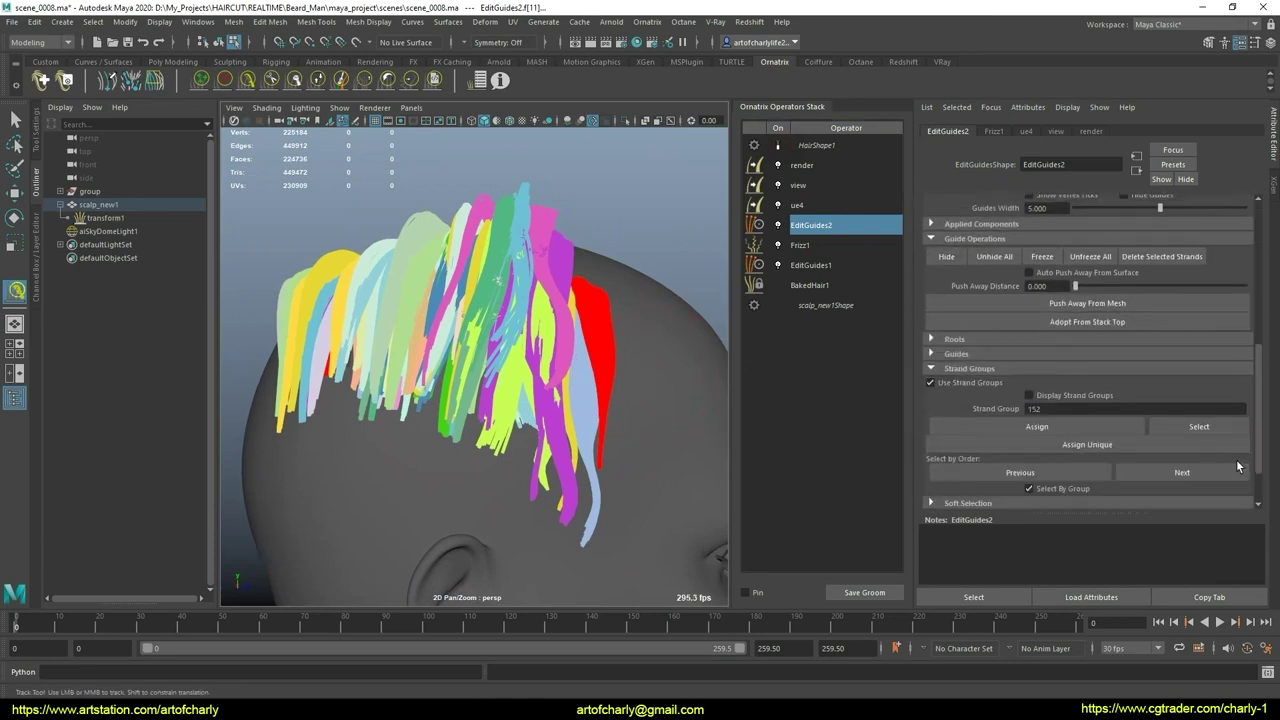
drag(1251, 449, 1256, 470)
key(q)
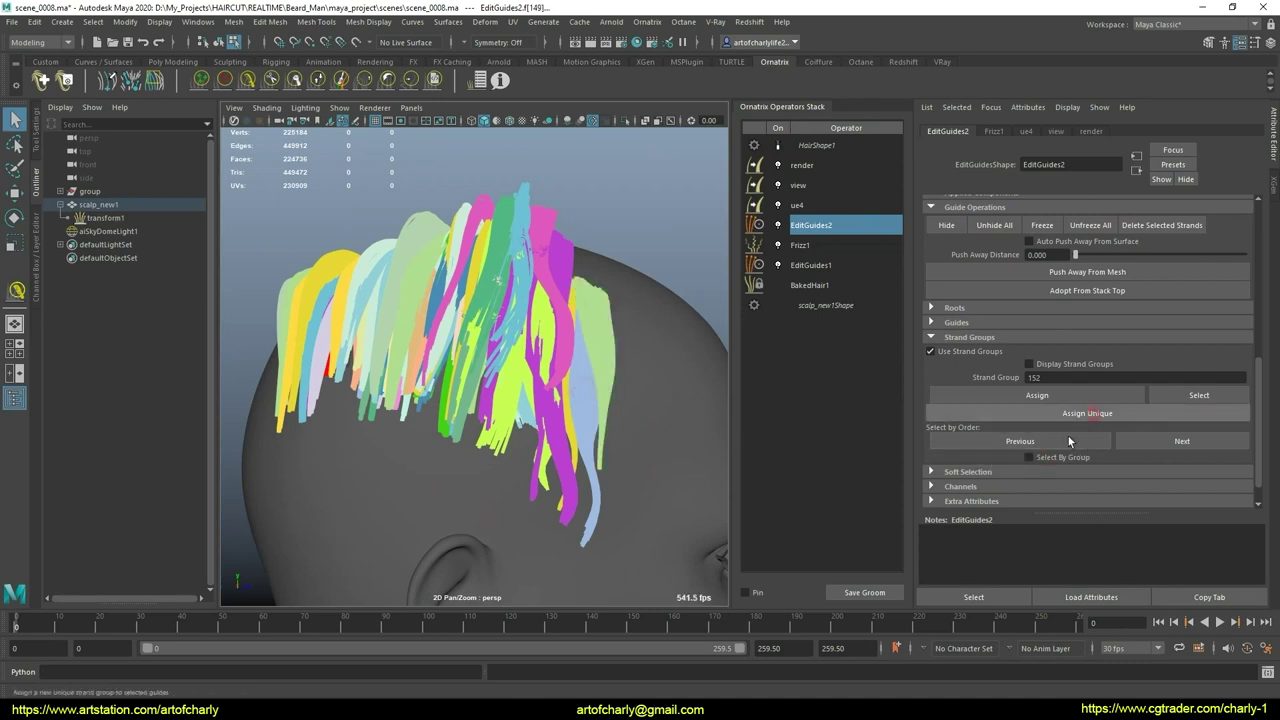
alt+drag(647, 459, 518, 440)
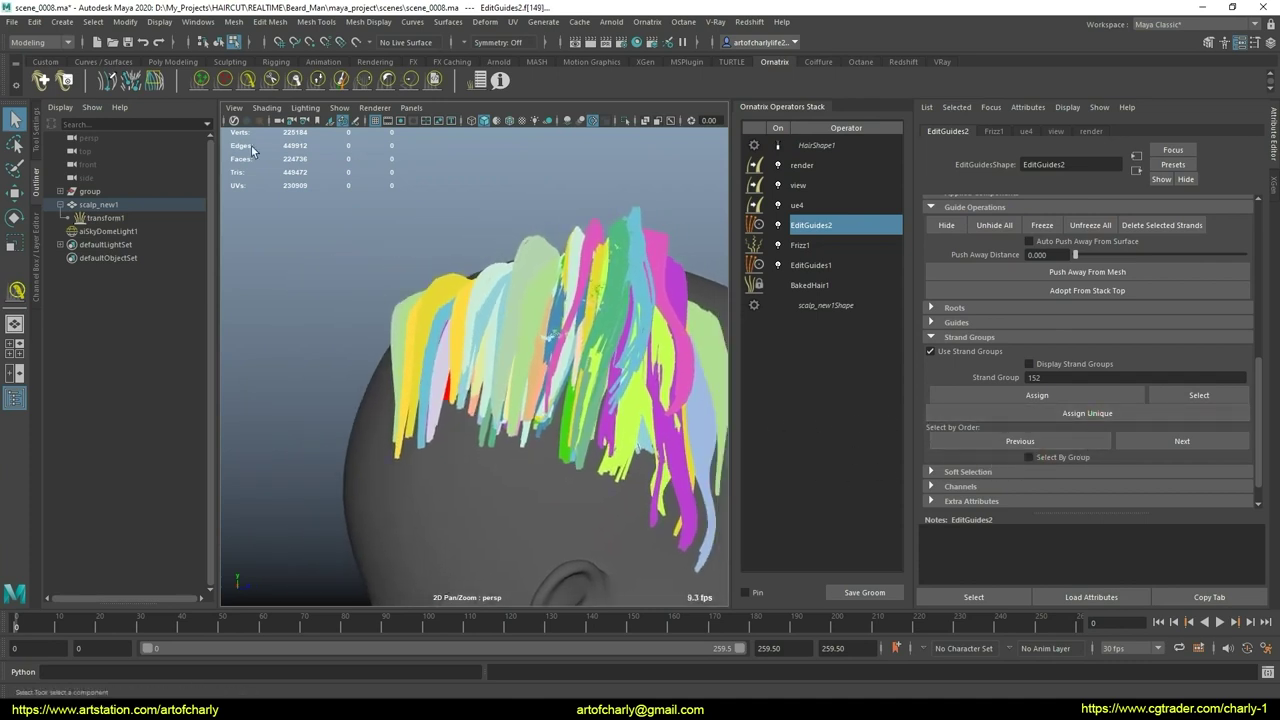
Step: Activate the Ornatrix GrowShrink Brush and frame a side view of the hair
click(33, 138)
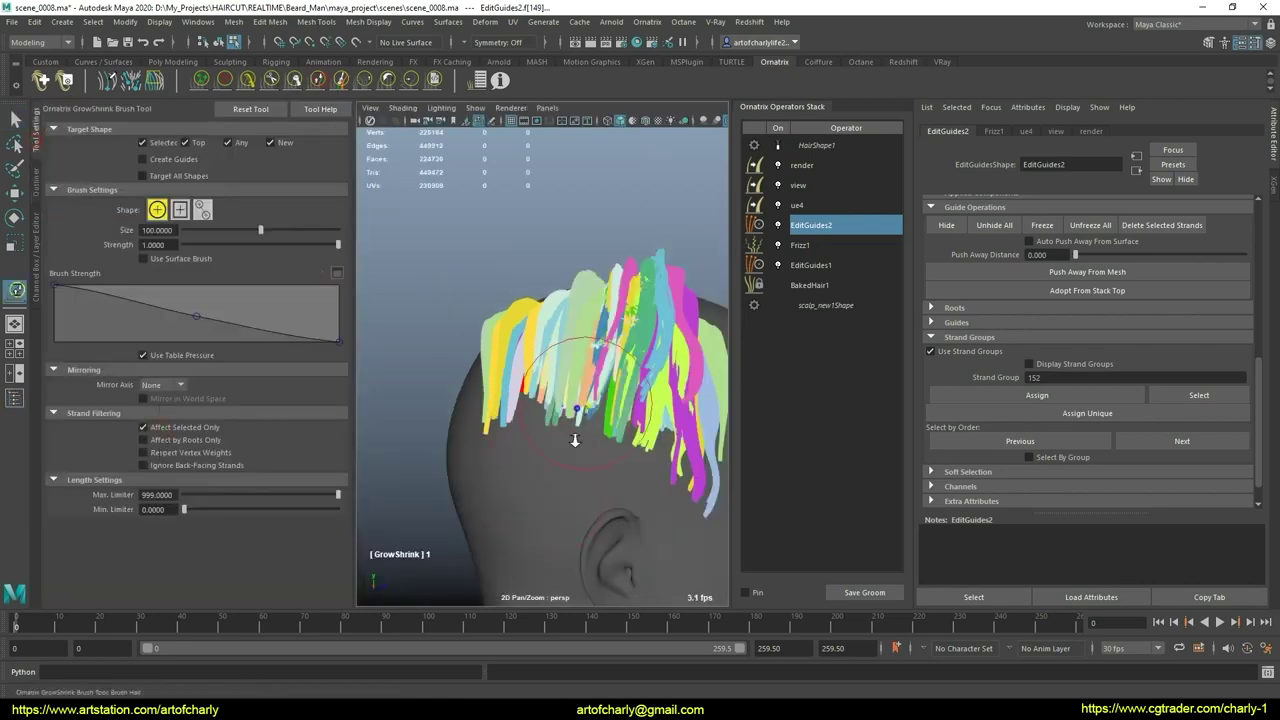
scroll(575, 440, up, 3)
scroll(568, 430, up, 3)
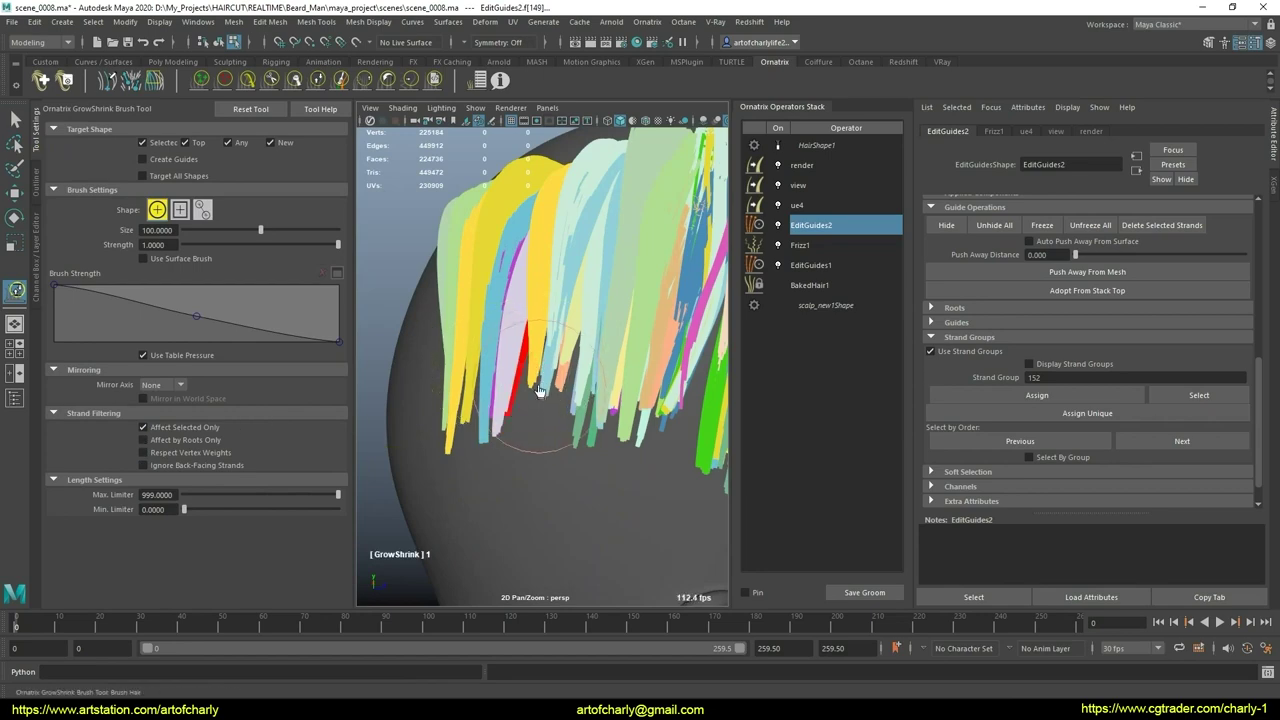
mouse_move(504, 393)
alt+mouse_down()
mouse_move(580, 355)
mouse_move(514, 371)
alt+mouse_up()
scroll(514, 371, down, 3)
alt+middle_drag(486, 357, 518, 390)
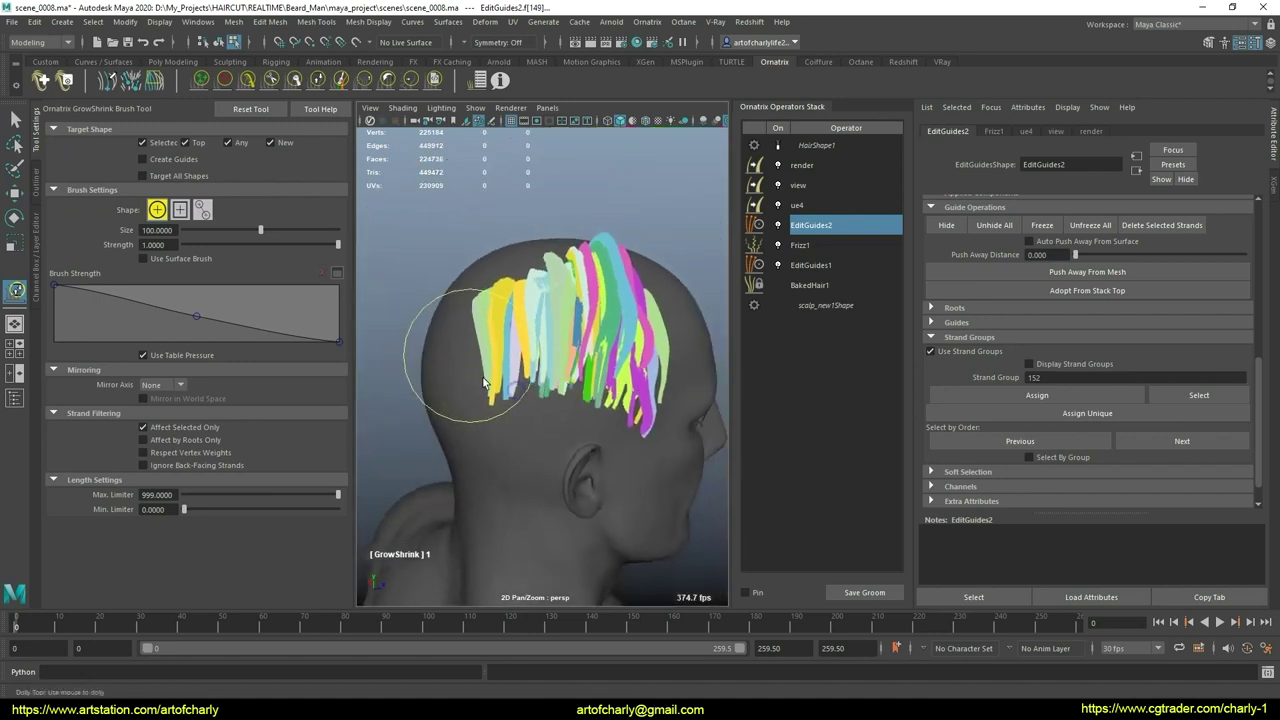
Step: Marquee-select the guide strands on the left half of the head
key(q)
drag(590, 402, 465, 240)
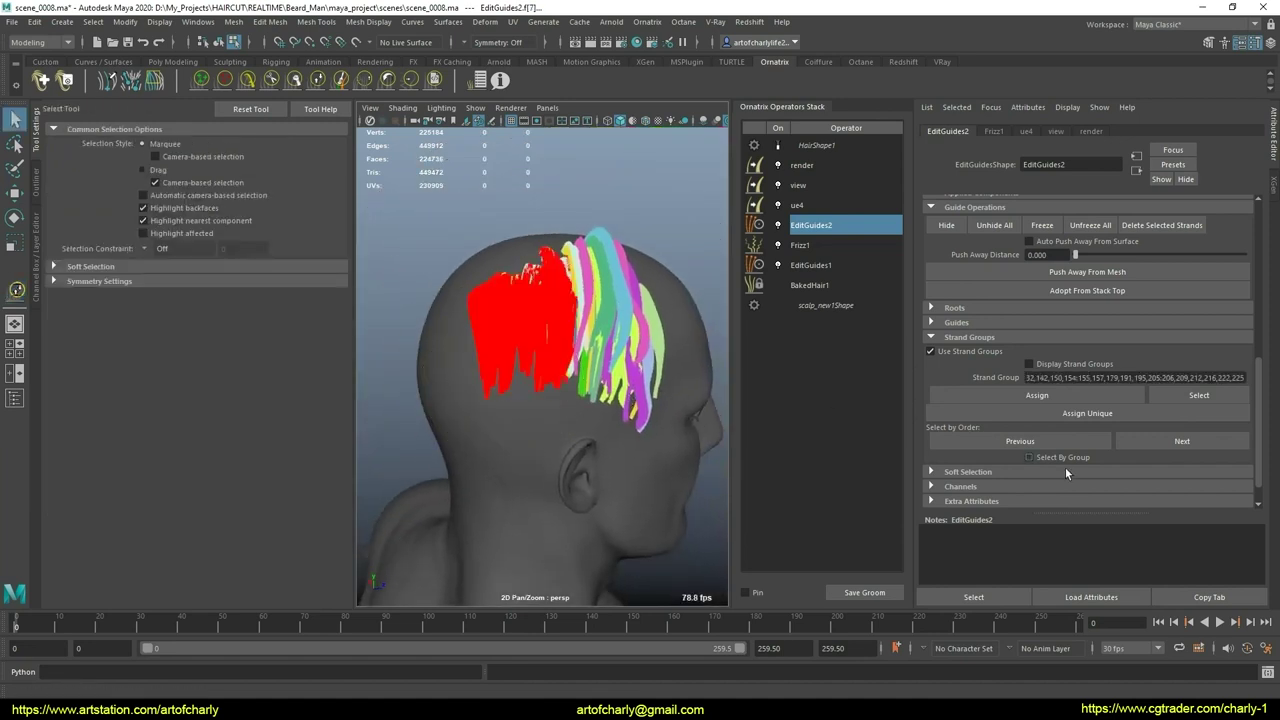
shift+drag(470, 370, 592, 422)
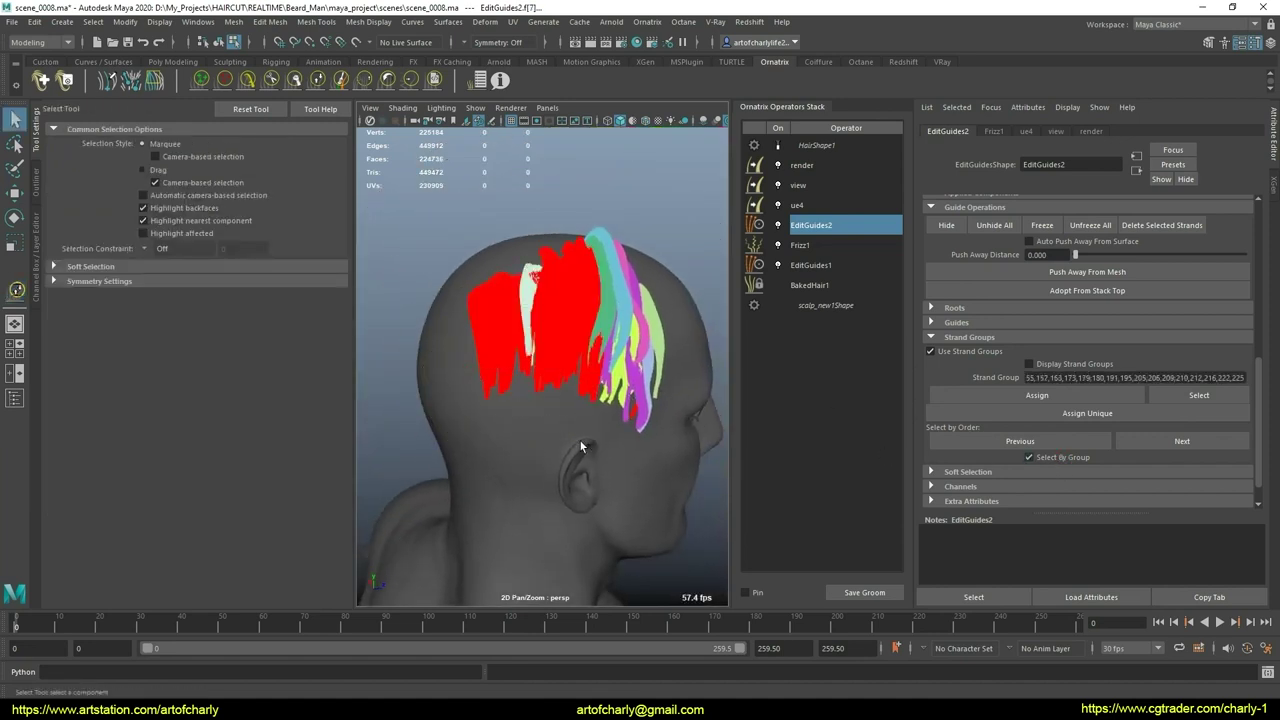
scroll(519, 380, up, 2)
scroll(519, 380, up, 3)
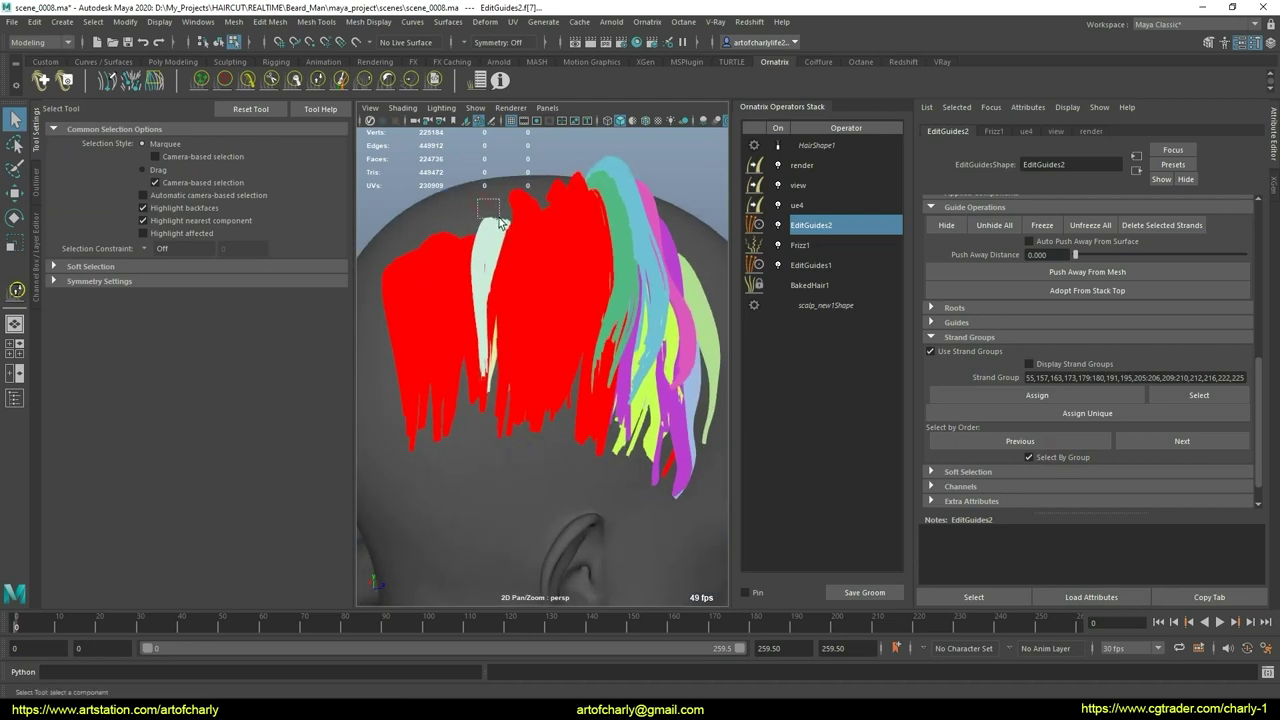
scroll(479, 265, up, 2)
scroll(476, 190, up, 1)
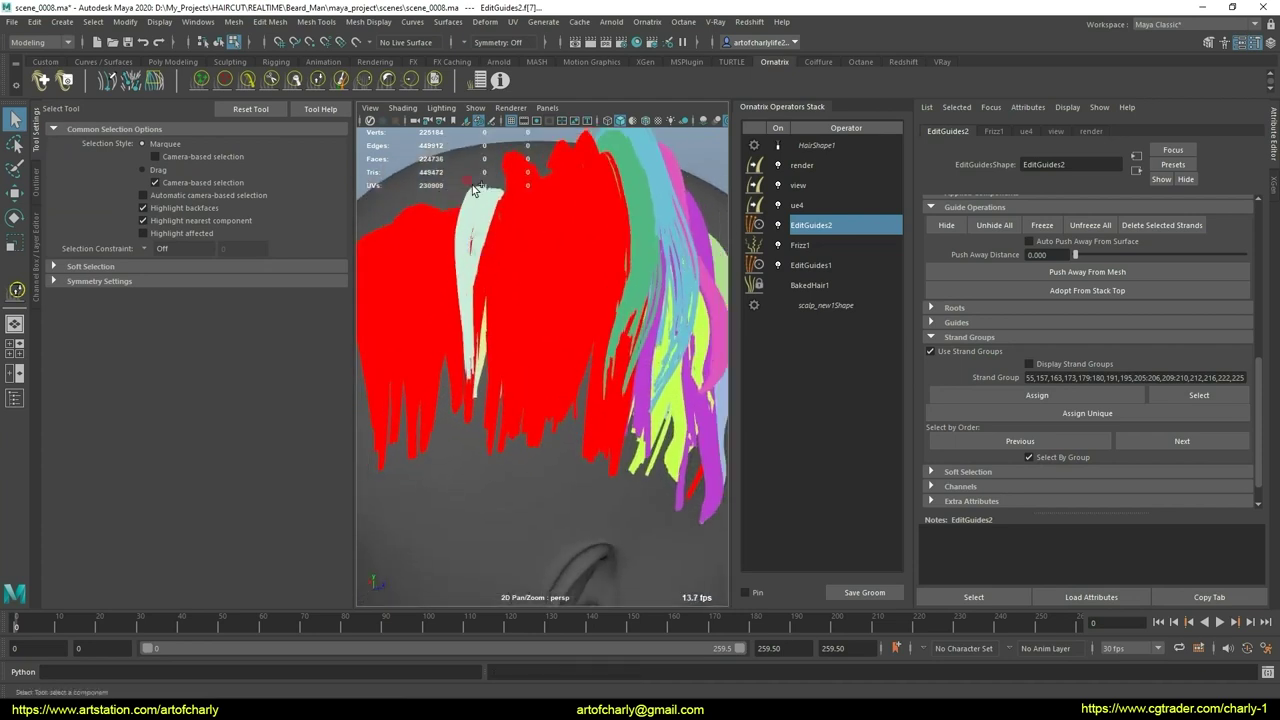
click(510, 203)
Step: Zoom in on the red and blue strands and deselect the yellow guide strands
alt+drag(483, 233, 533, 278)
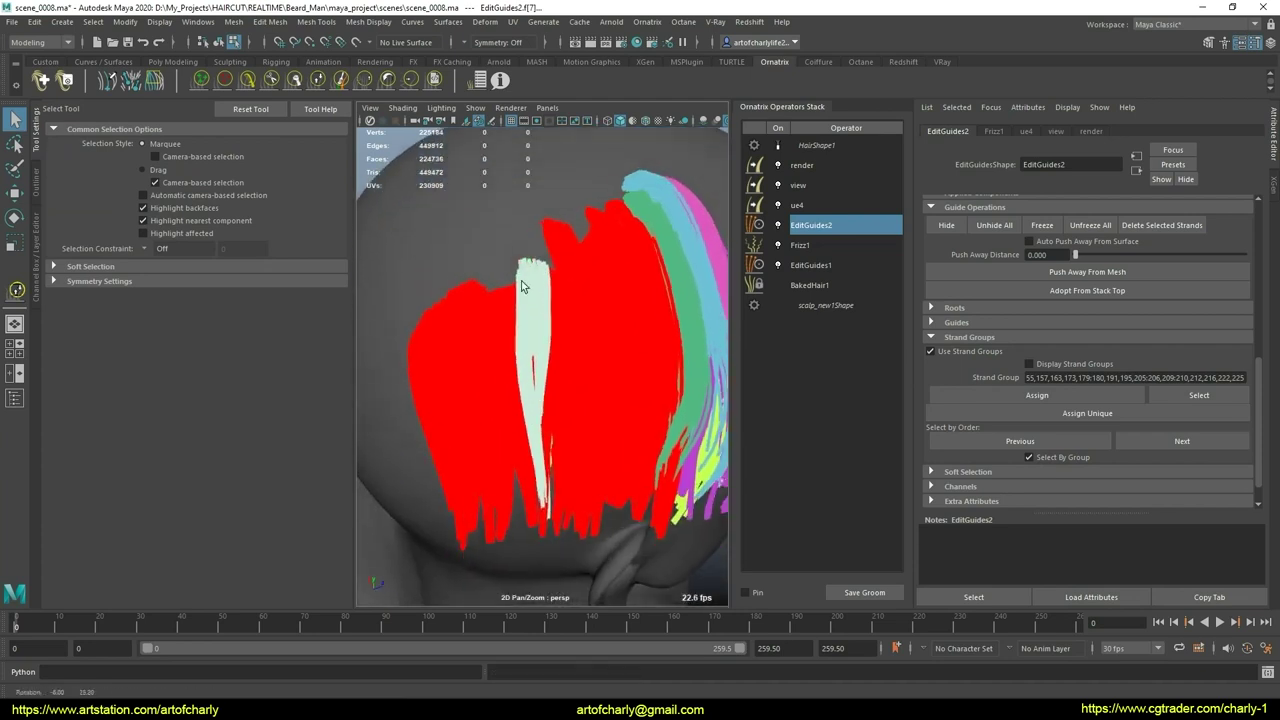
scroll(548, 382, down, 3)
alt+drag(548, 382, 529, 400)
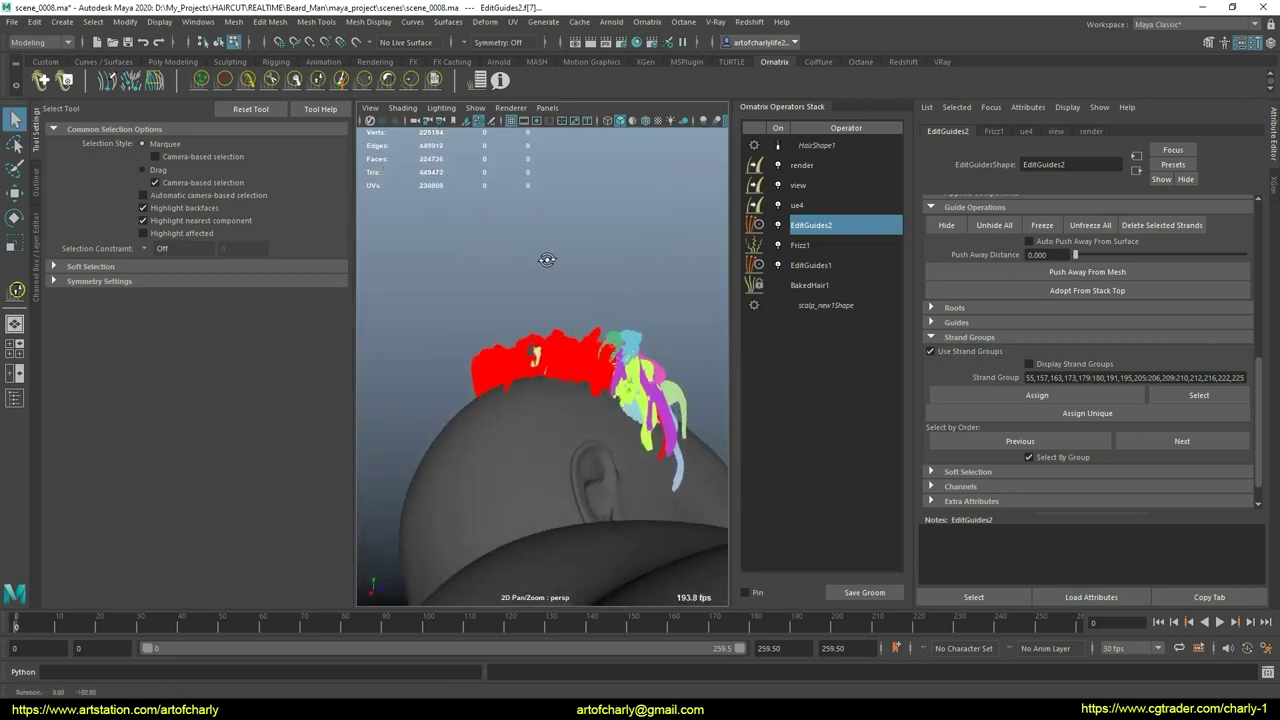
scroll(557, 355, up, 3)
scroll(557, 355, up, 5)
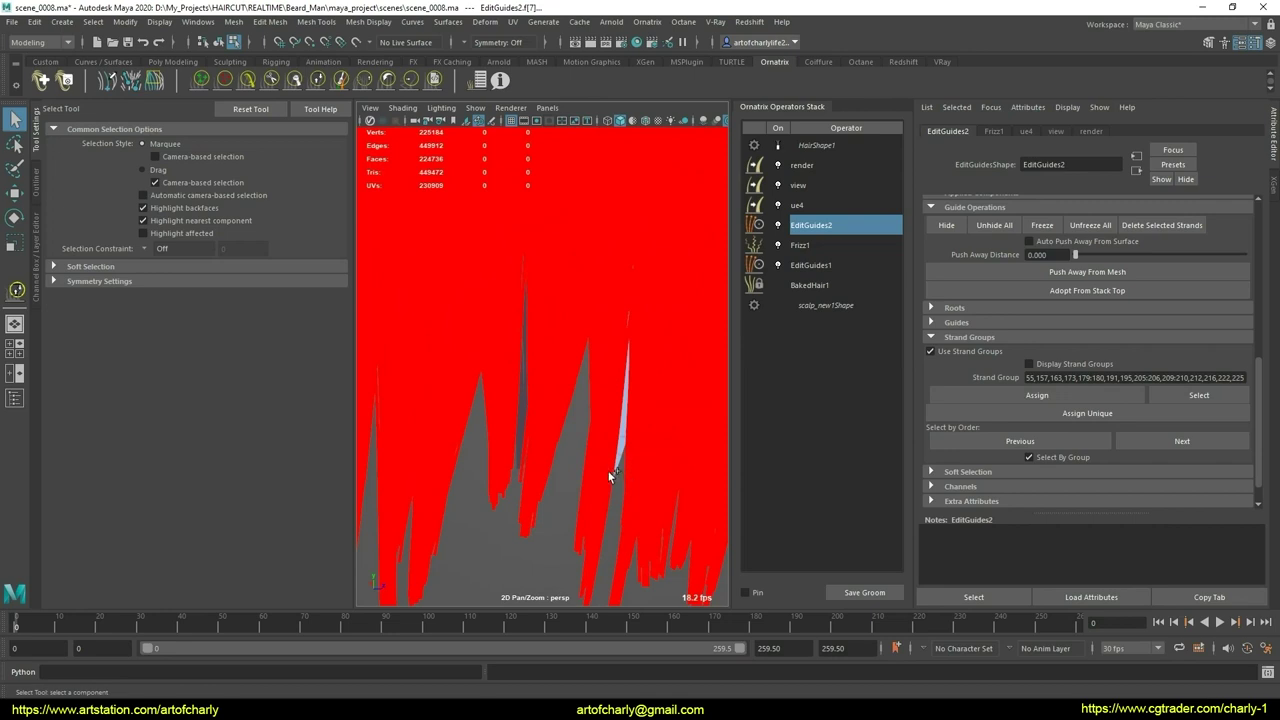
scroll(593, 449, down, 5)
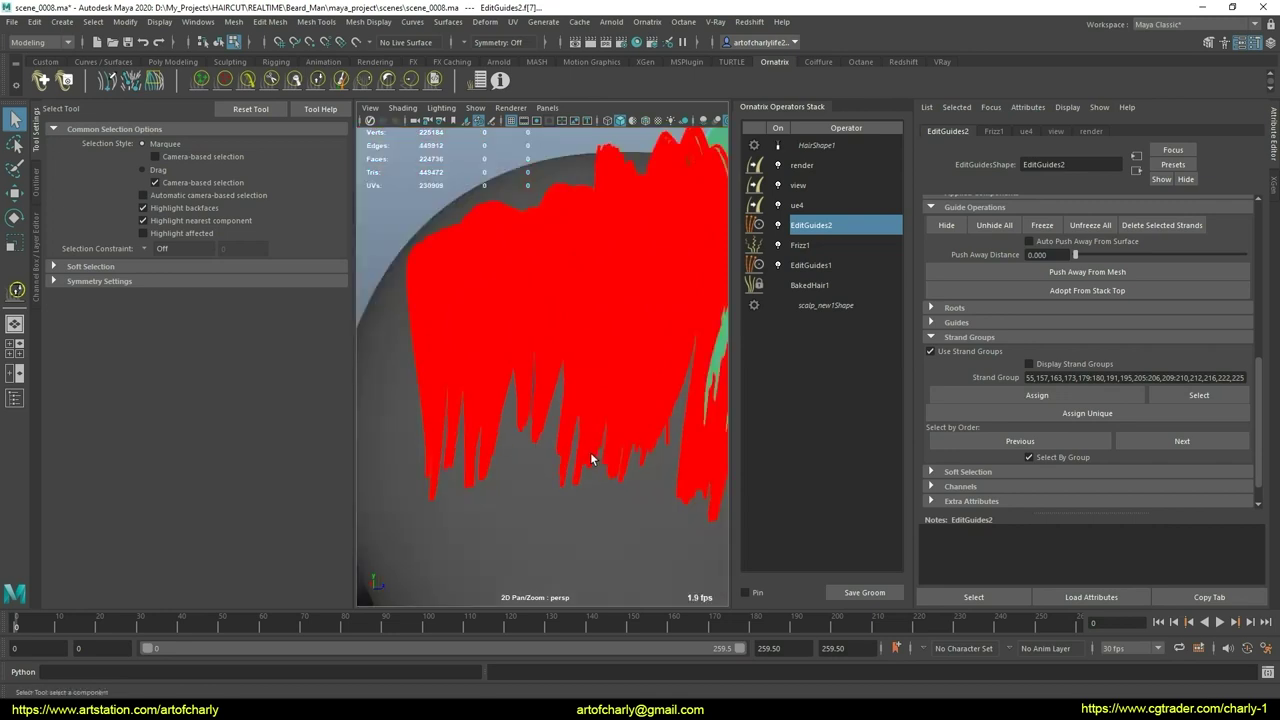
mouse_move(593, 449)
alt+mouse_down()
mouse_move(577, 408)
mouse_move(600, 457)
alt+mouse_up()
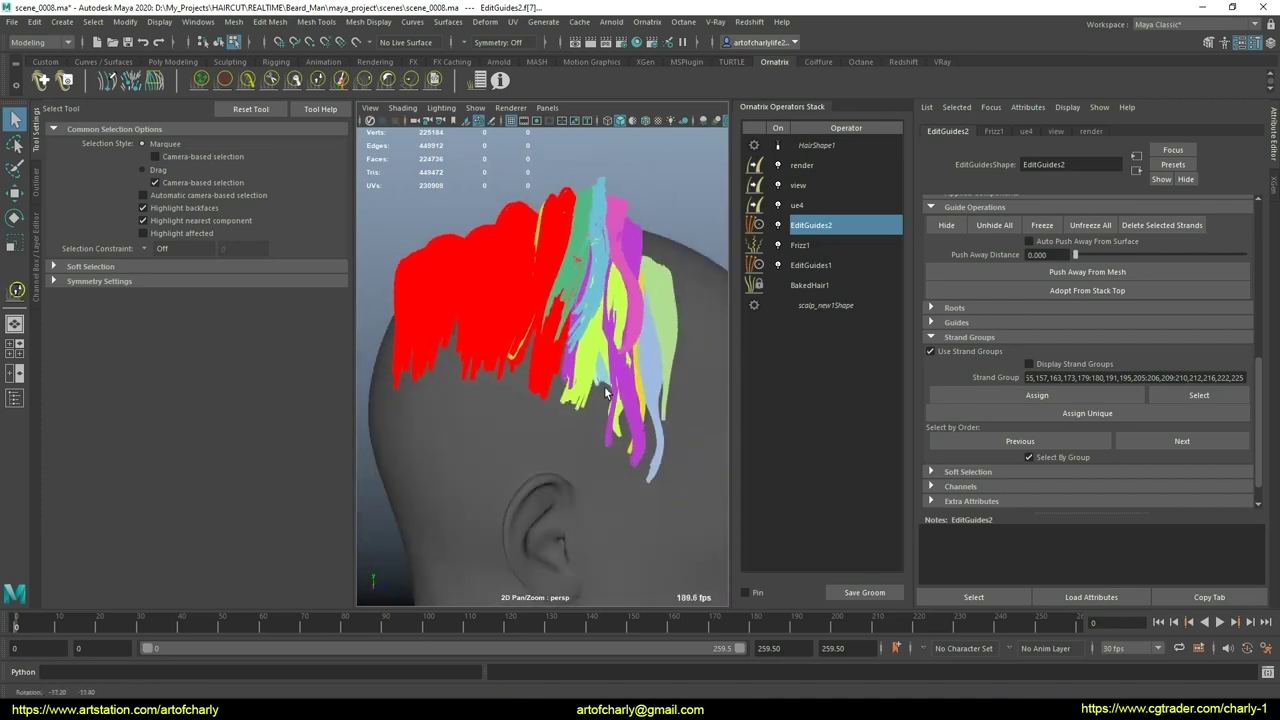
scroll(600, 457, up, 3)
alt+middle_drag(600, 457, 586, 483)
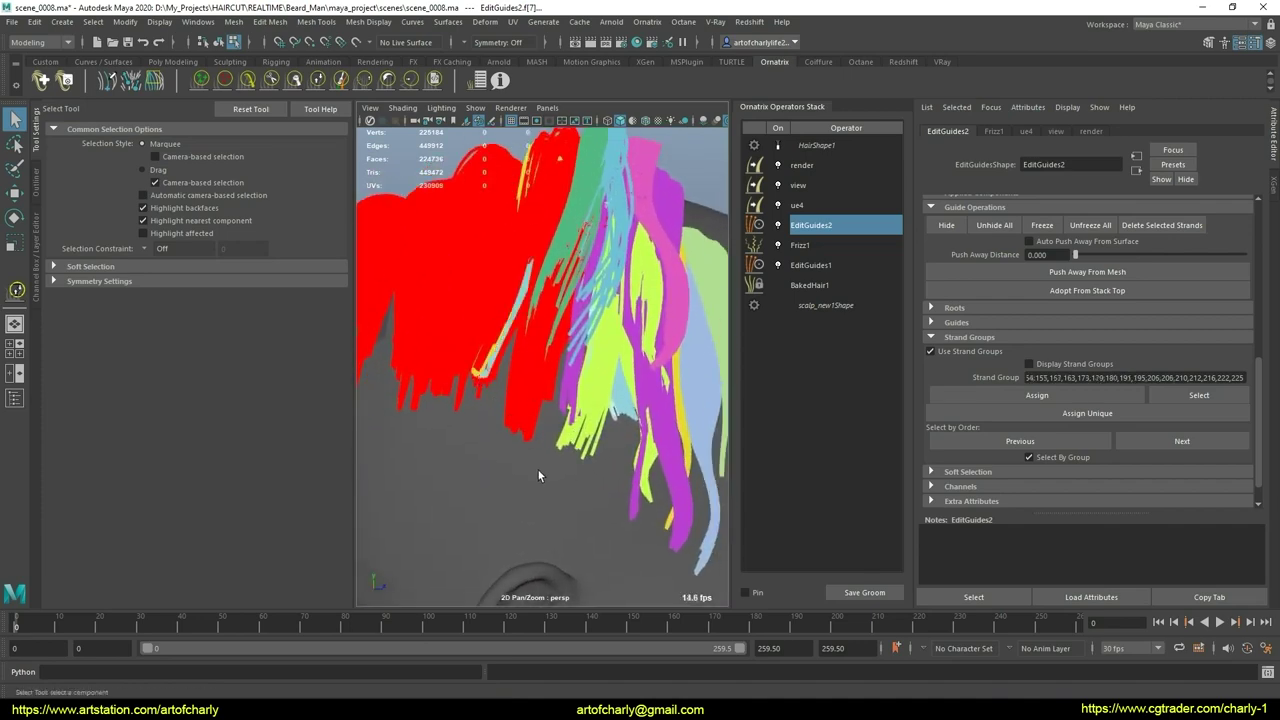
alt+drag(536, 451, 528, 398)
scroll(563, 458, up, 3)
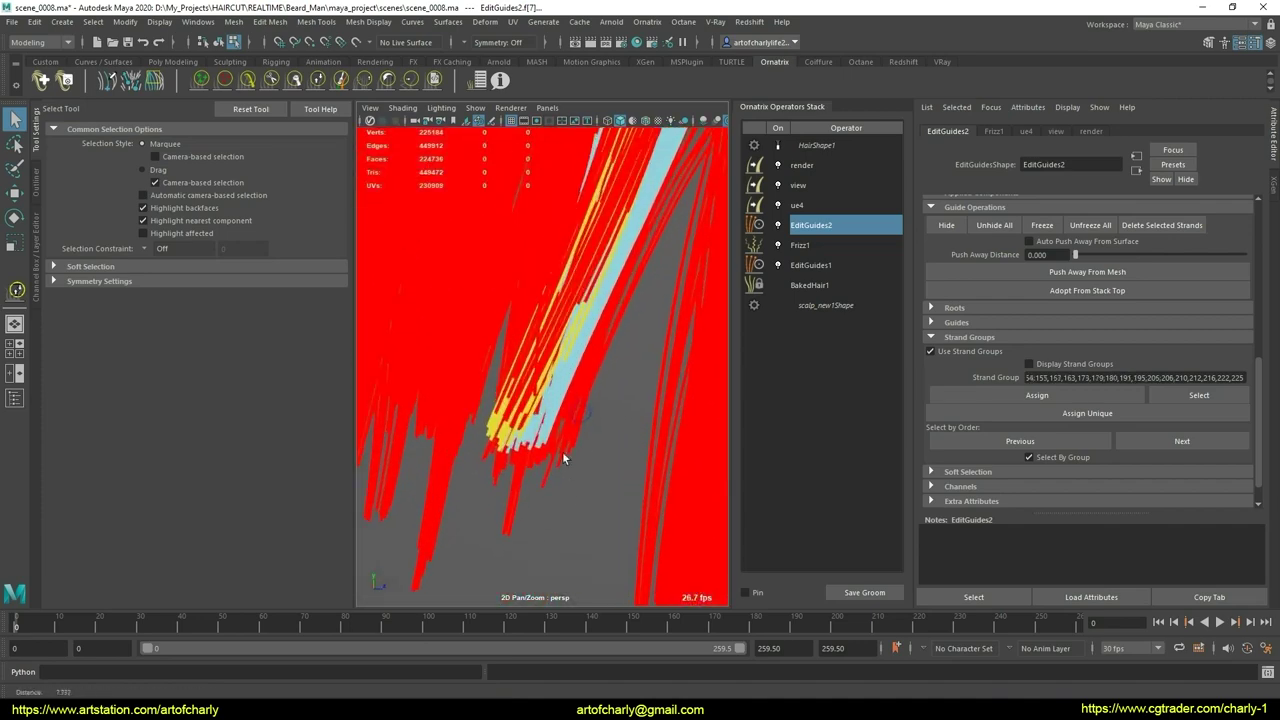
scroll(563, 458, down, 2)
click(507, 512)
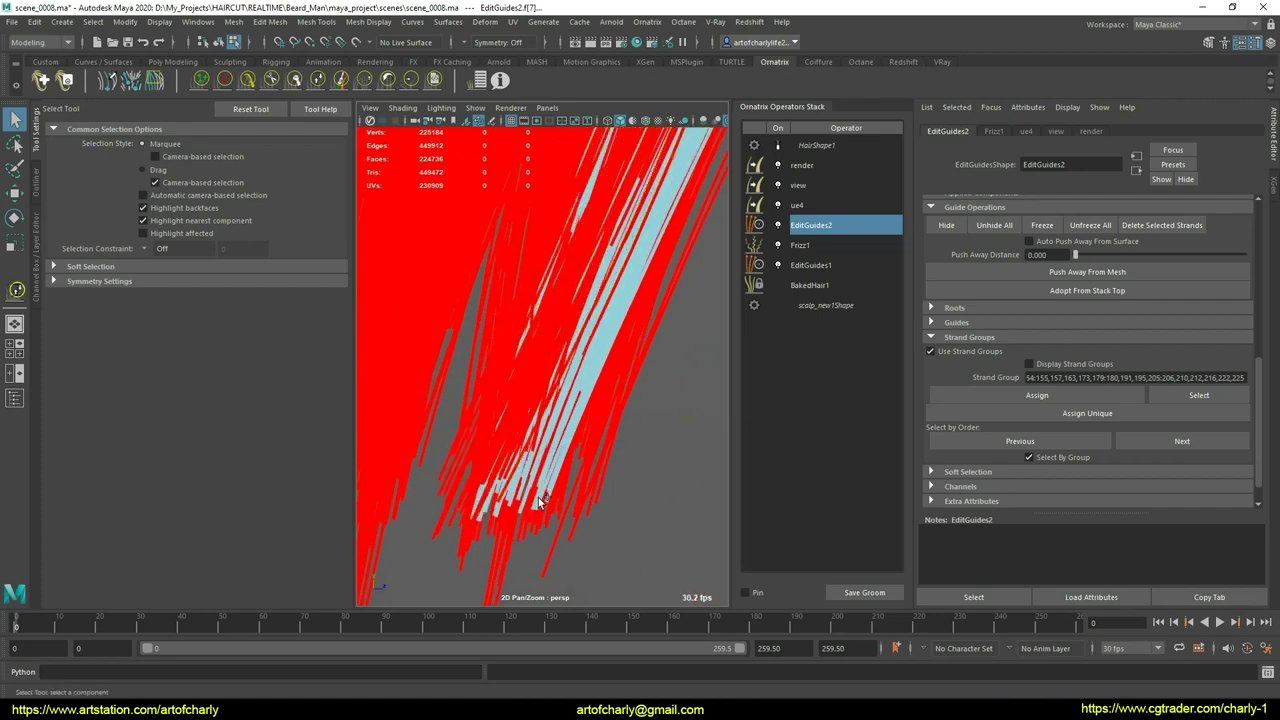
Step: Add the side strand groups above the ear to the selection
scroll(552, 486, down, 5)
mouse_move(551, 449)
alt+mouse_down()
mouse_move(563, 377)
mouse_move(637, 381)
mouse_move(608, 371)
mouse_move(575, 480)
alt+mouse_up()
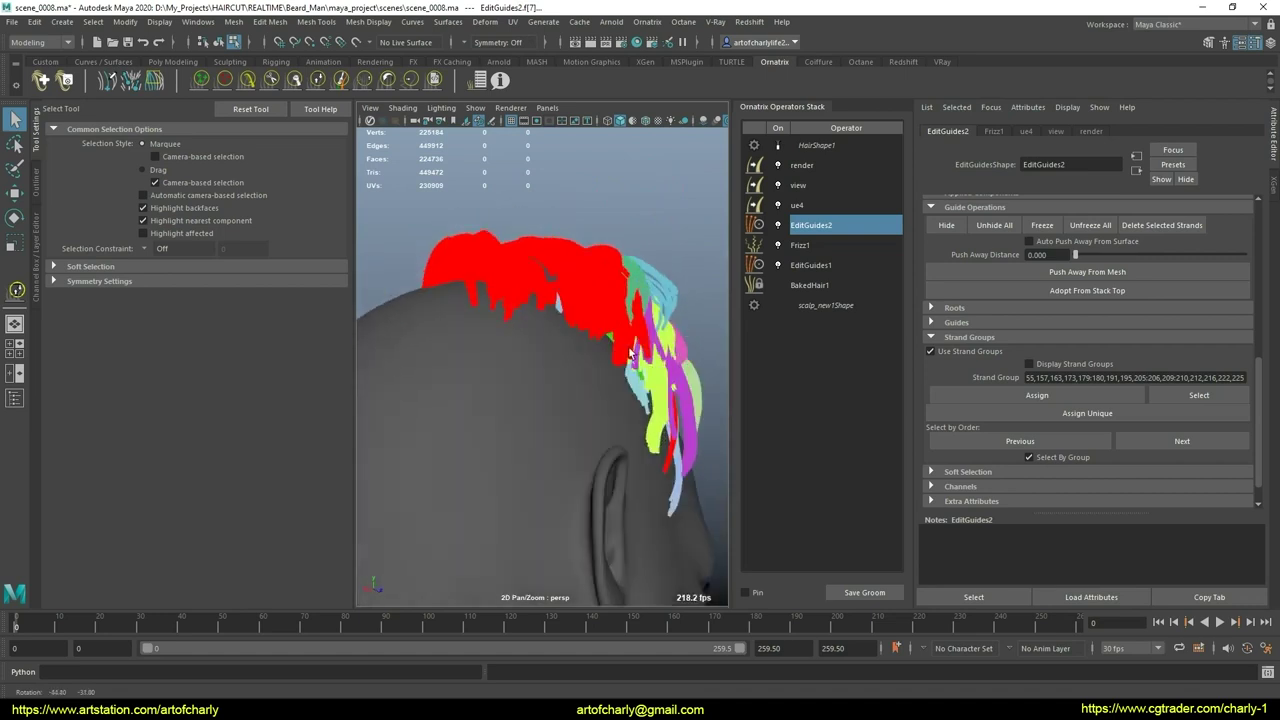
scroll(572, 486, up, 5)
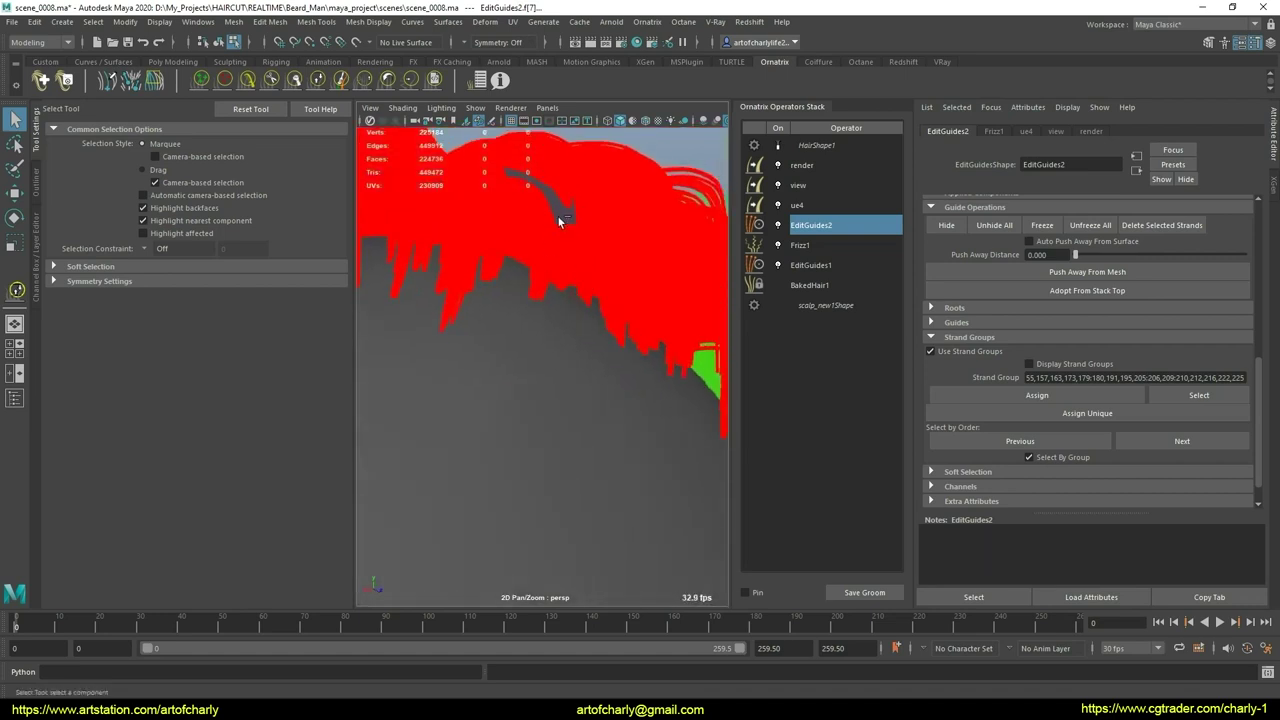
scroll(571, 351, down, 5)
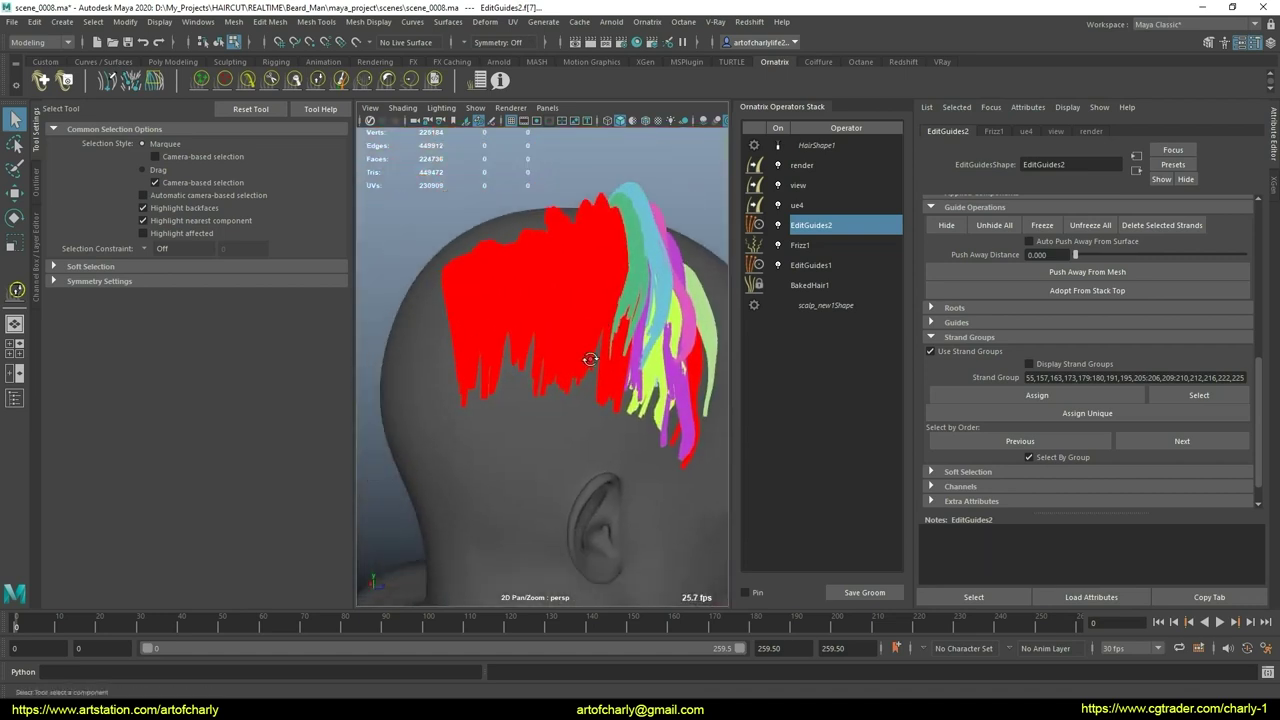
alt+drag(588, 357, 632, 373)
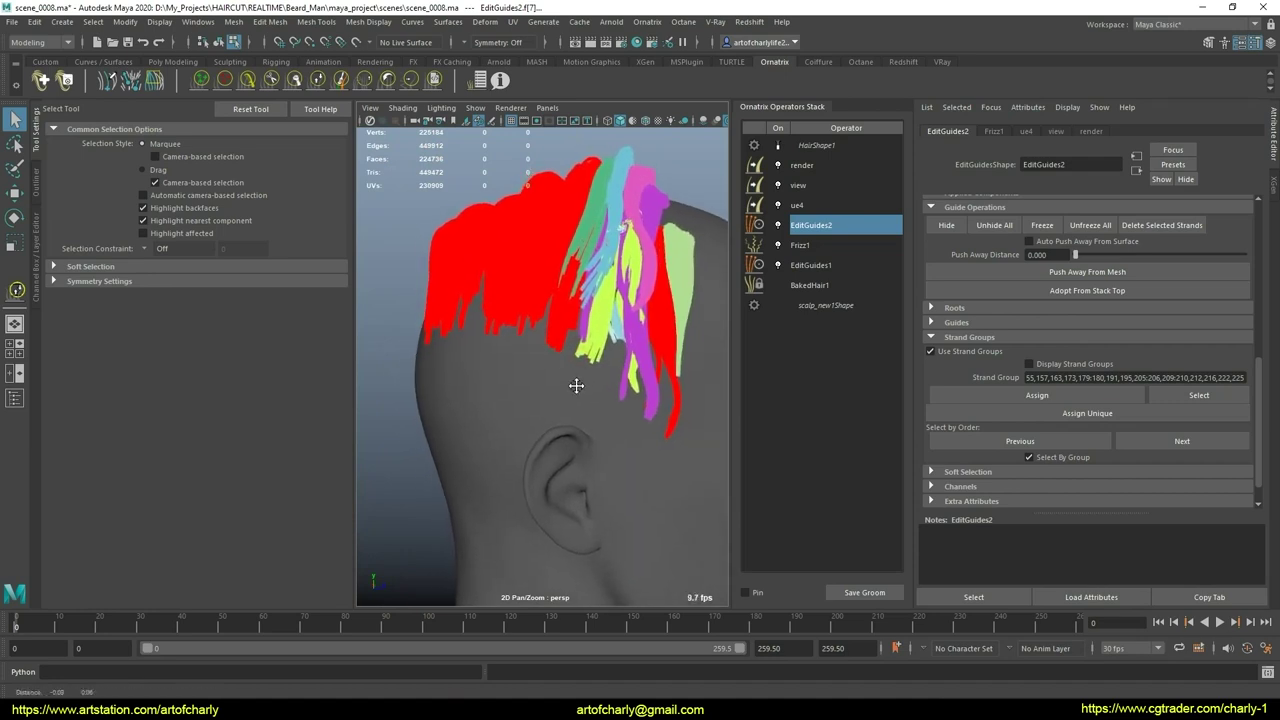
alt+drag(585, 395, 600, 312)
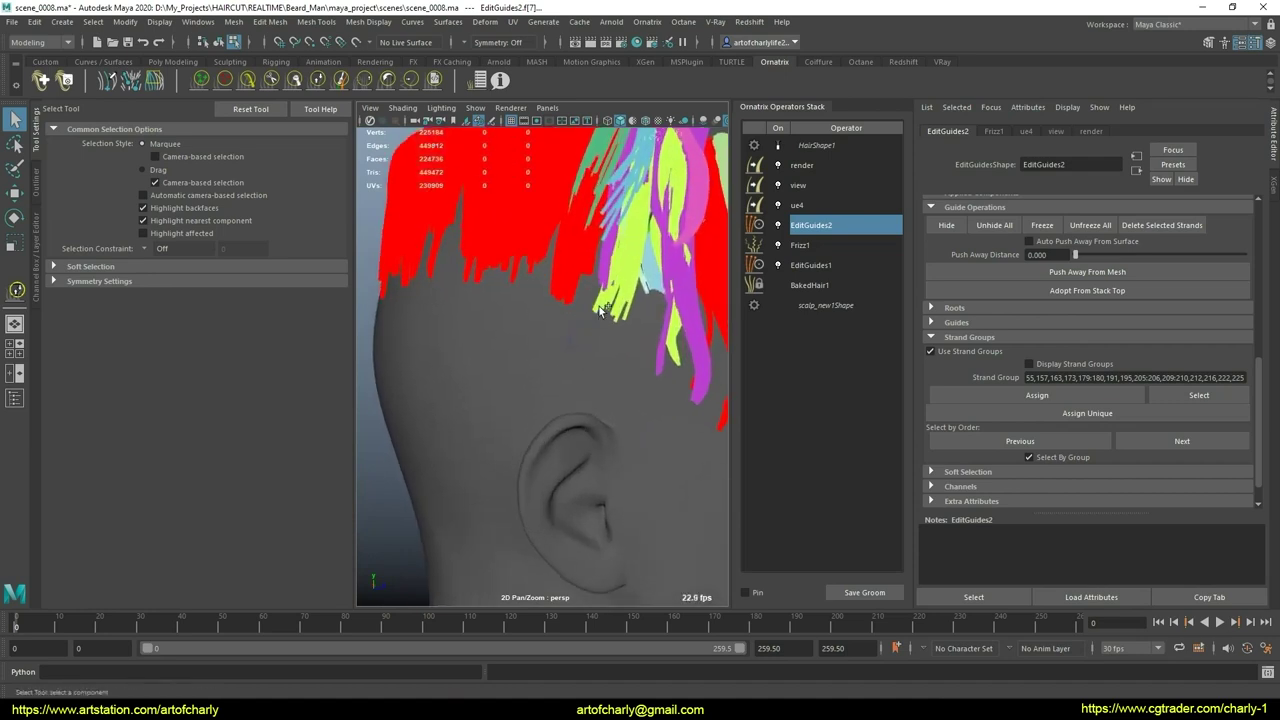
click(608, 318)
click(604, 345)
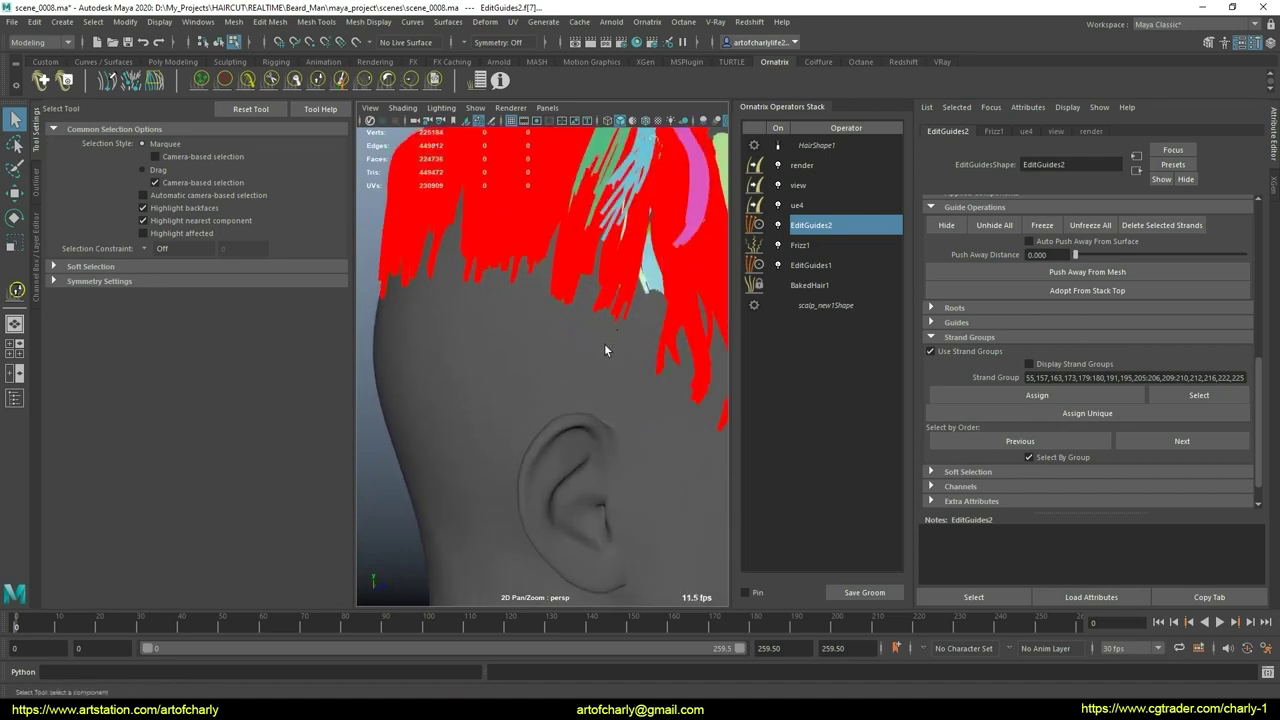
alt+drag(600, 300, 571, 329)
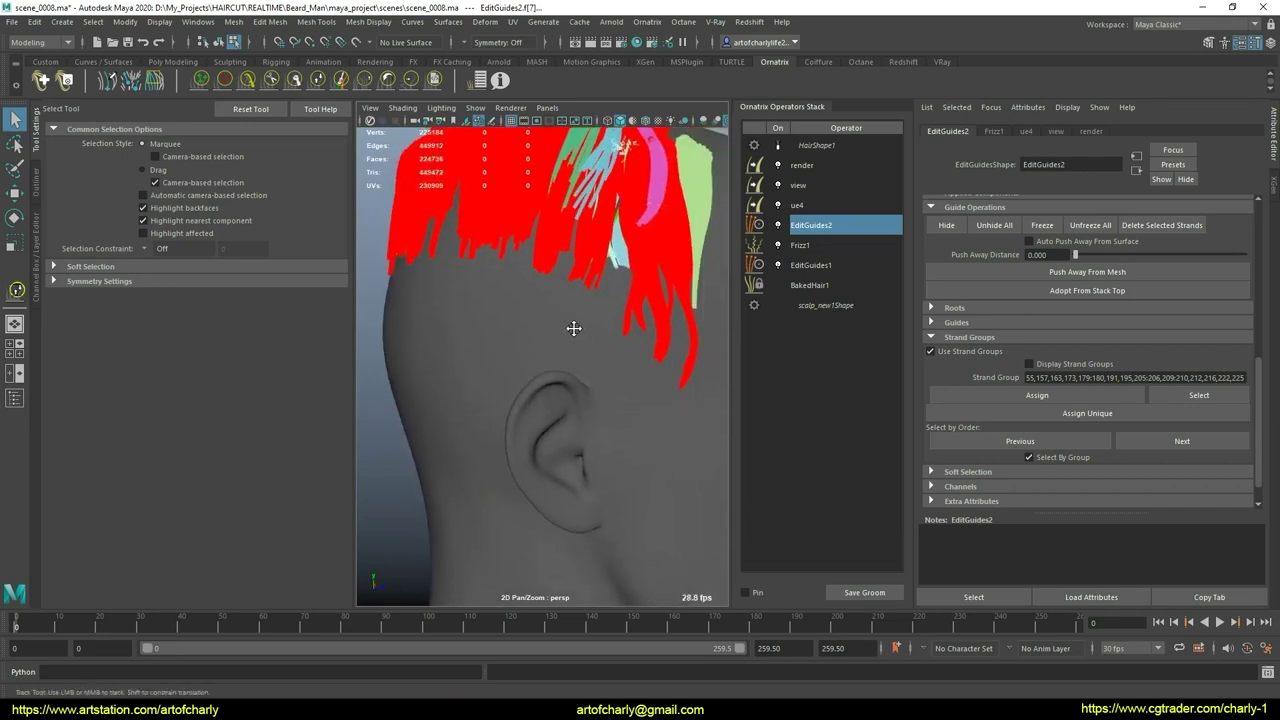
alt+middle_drag(571, 329, 605, 385)
mouse_move(605, 385)
alt+mouse_down()
mouse_move(605, 295)
mouse_move(487, 300)
alt+mouse_up()
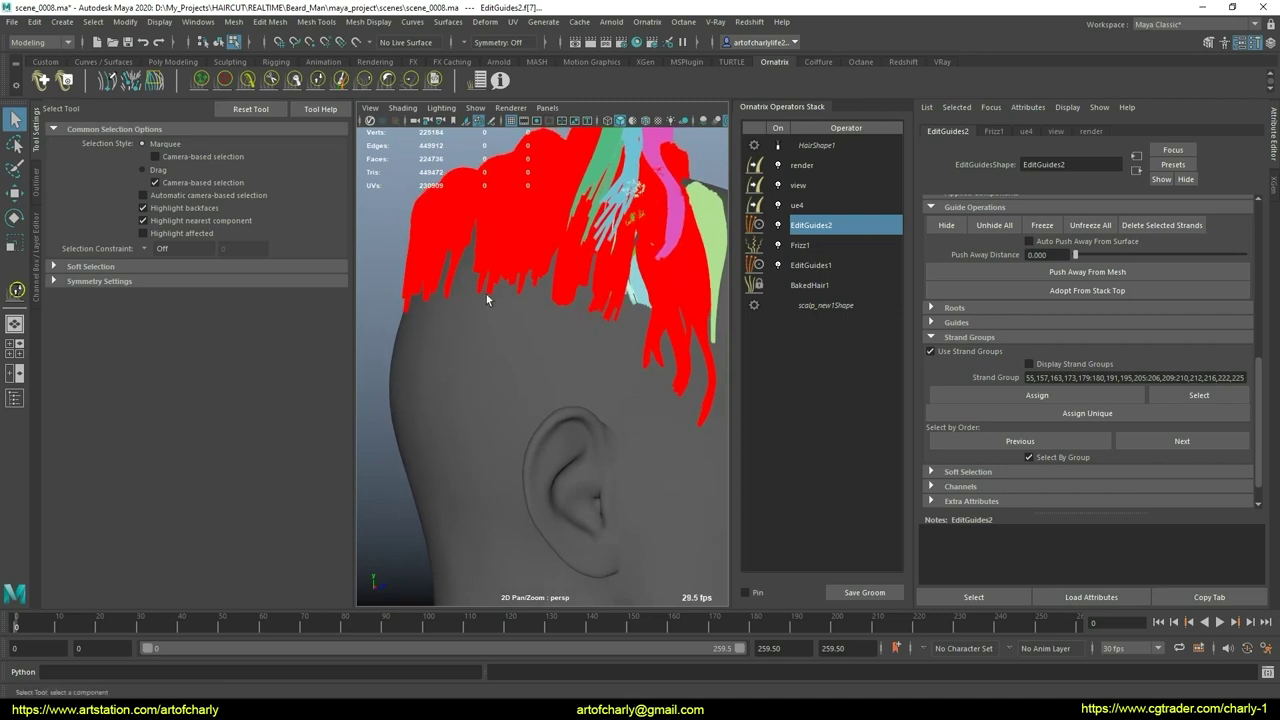
Step: Grow the selected red side strands much longer with the GrowShrink brush
click(317, 81)
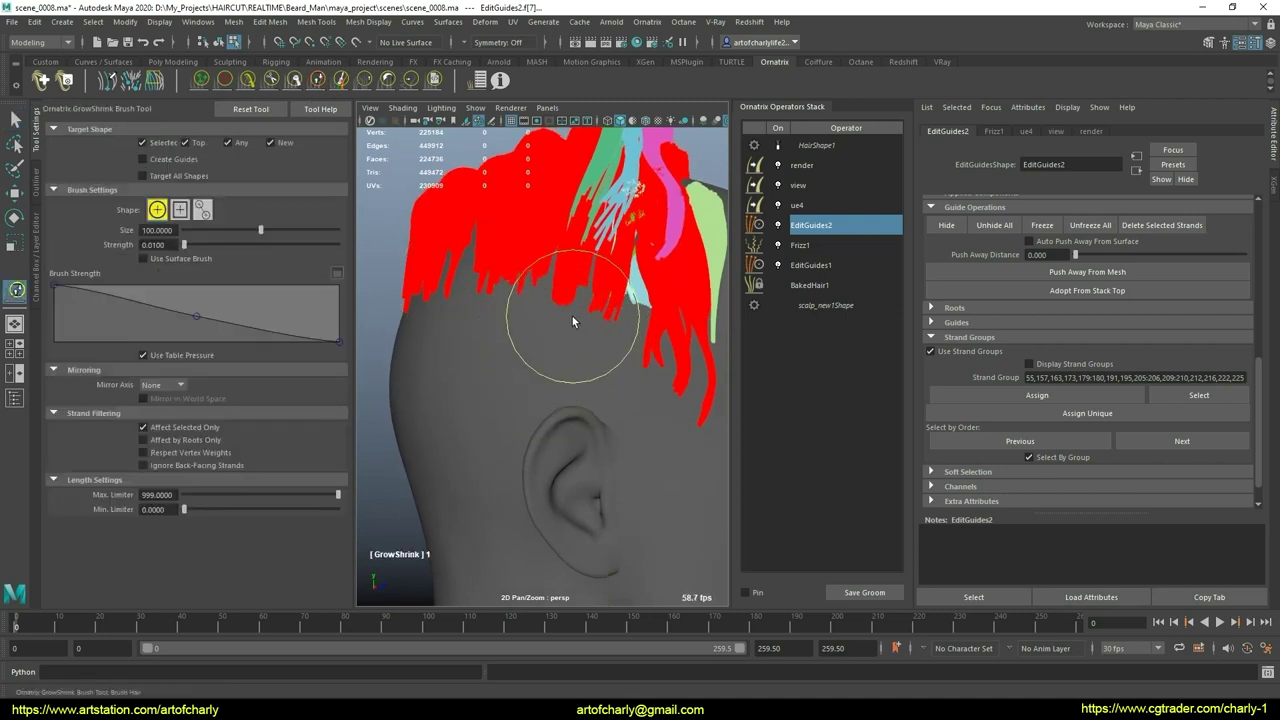
drag(572, 316, 564, 382)
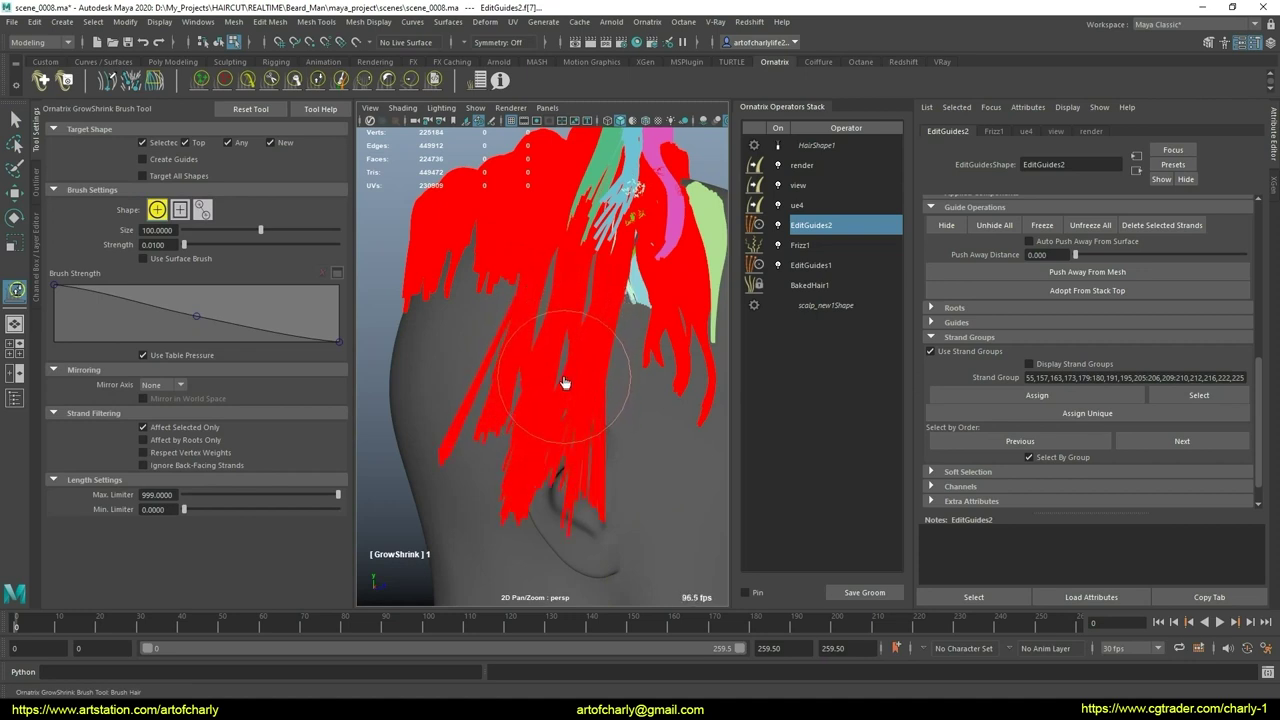
drag(457, 252, 468, 347)
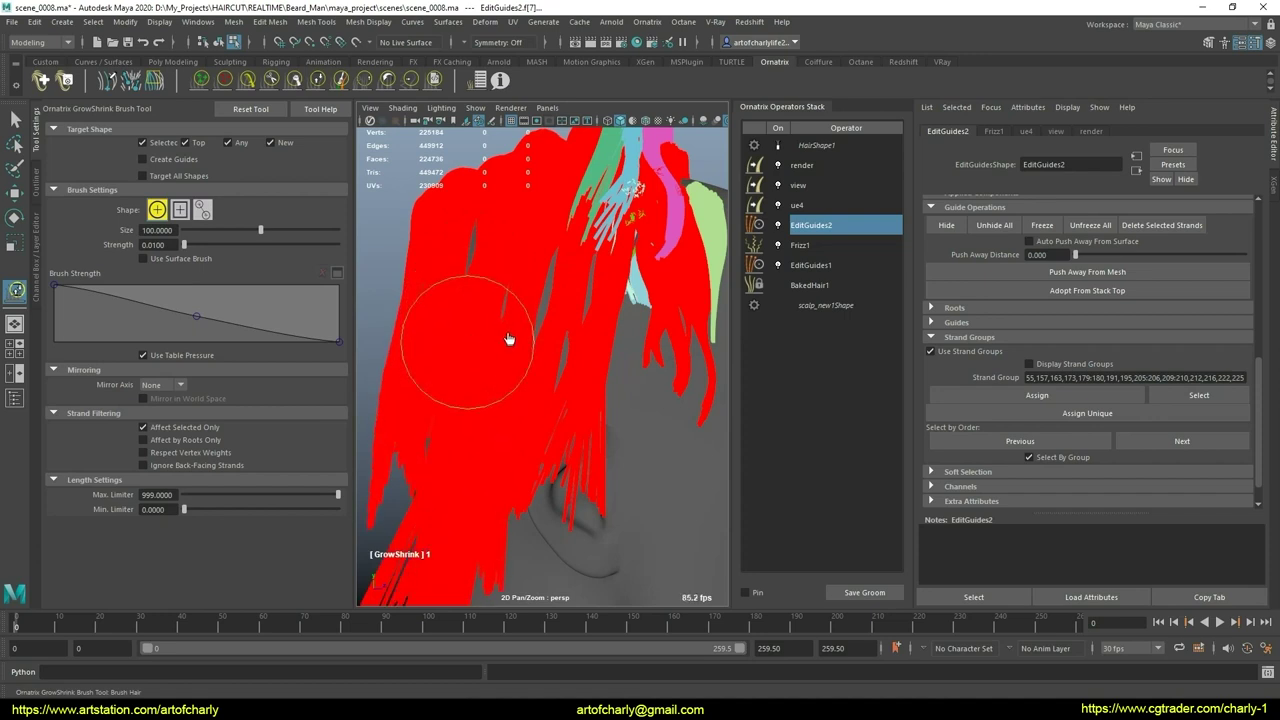
Step: Trim the red strands with the Cut brush so they end above the ear
click(270, 80)
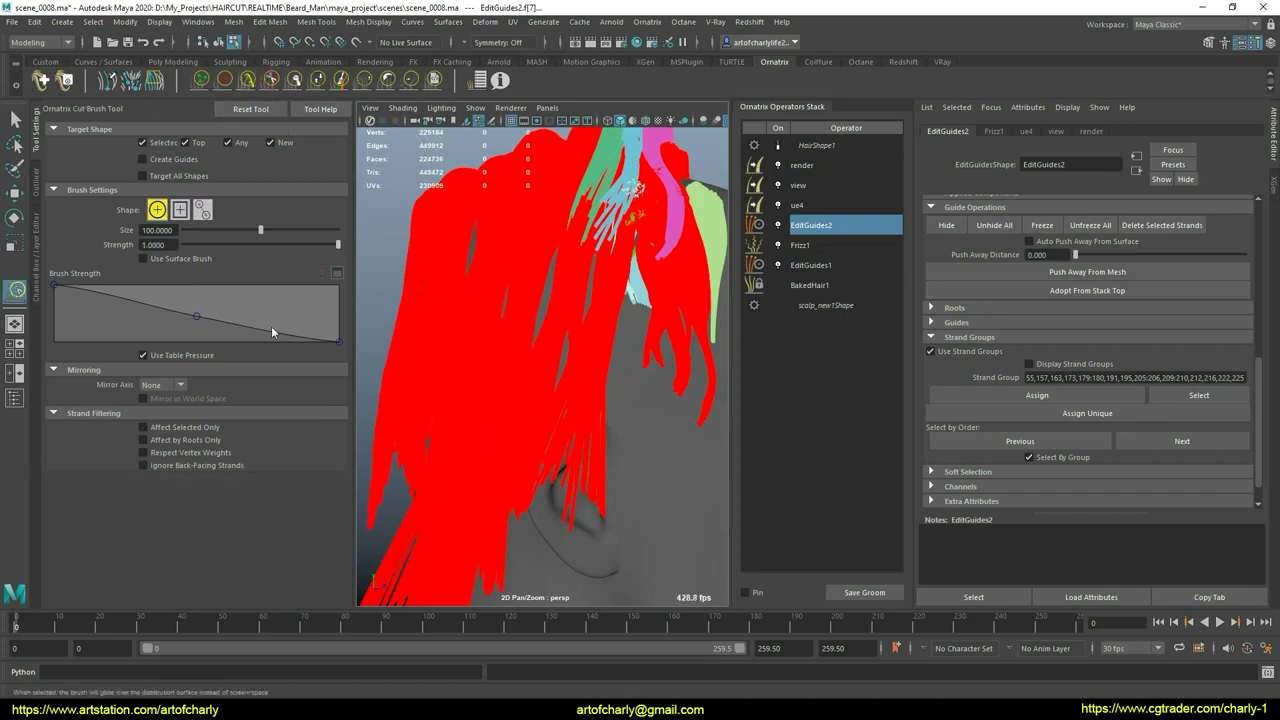
drag(480, 371, 465, 390)
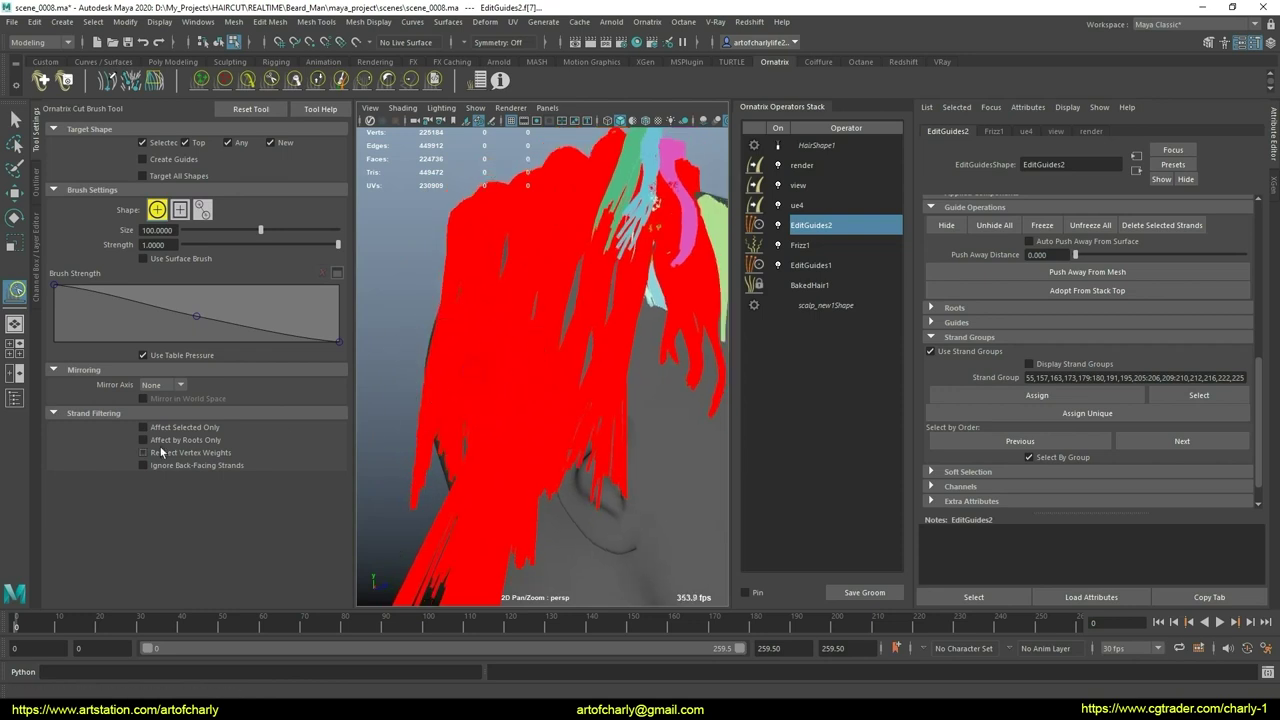
mouse_move(428, 343)
mouse_down()
mouse_move(450, 355)
mouse_move(423, 357)
mouse_move(608, 437)
mouse_move(573, 425)
mouse_move(677, 423)
mouse_move(449, 429)
mouse_move(666, 432)
mouse_move(674, 419)
mouse_move(525, 406)
mouse_move(543, 457)
mouse_move(457, 457)
mouse_move(679, 458)
mouse_move(586, 466)
mouse_move(547, 445)
mouse_move(551, 484)
mouse_up()
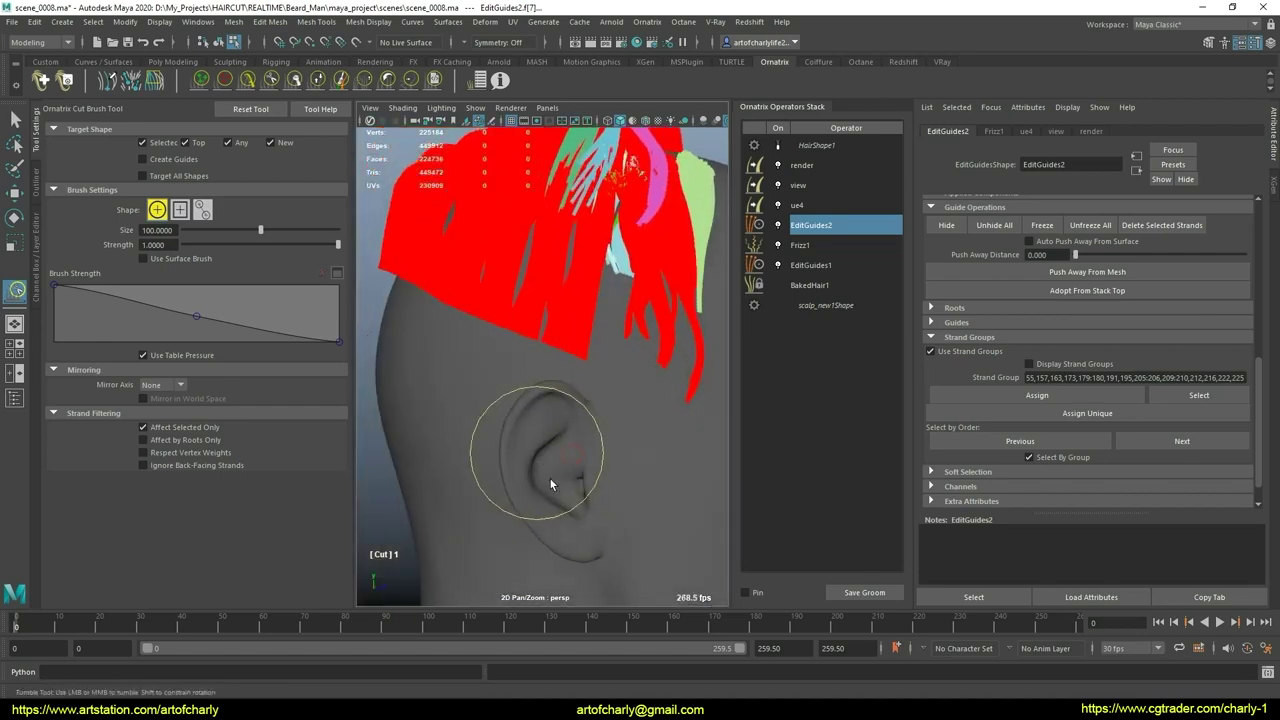
scroll(466, 434, down, 3)
scroll(466, 443, down, 3)
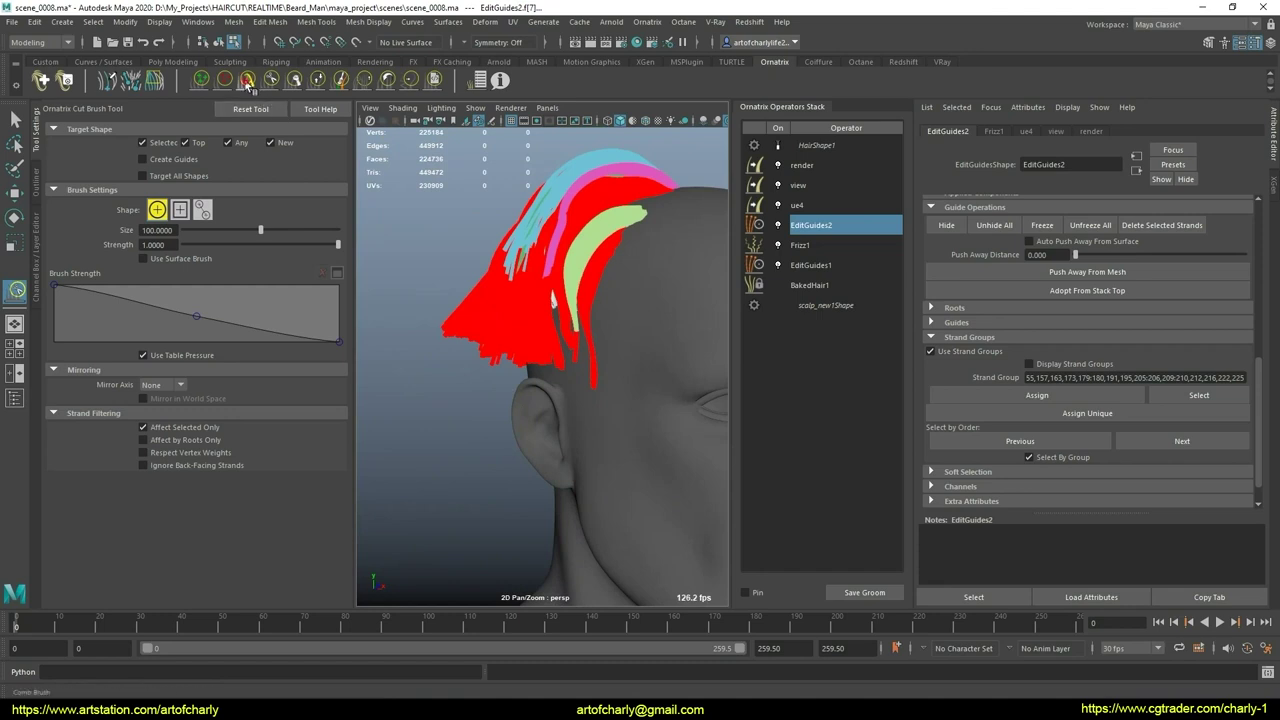
Step: With the Comb brush active, reorient around the head and select only strand groups 7 and 13
click(248, 82)
mouse_move(449, 289)
alt+mouse_down()
mouse_move(428, 286)
mouse_move(454, 336)
alt+mouse_up()
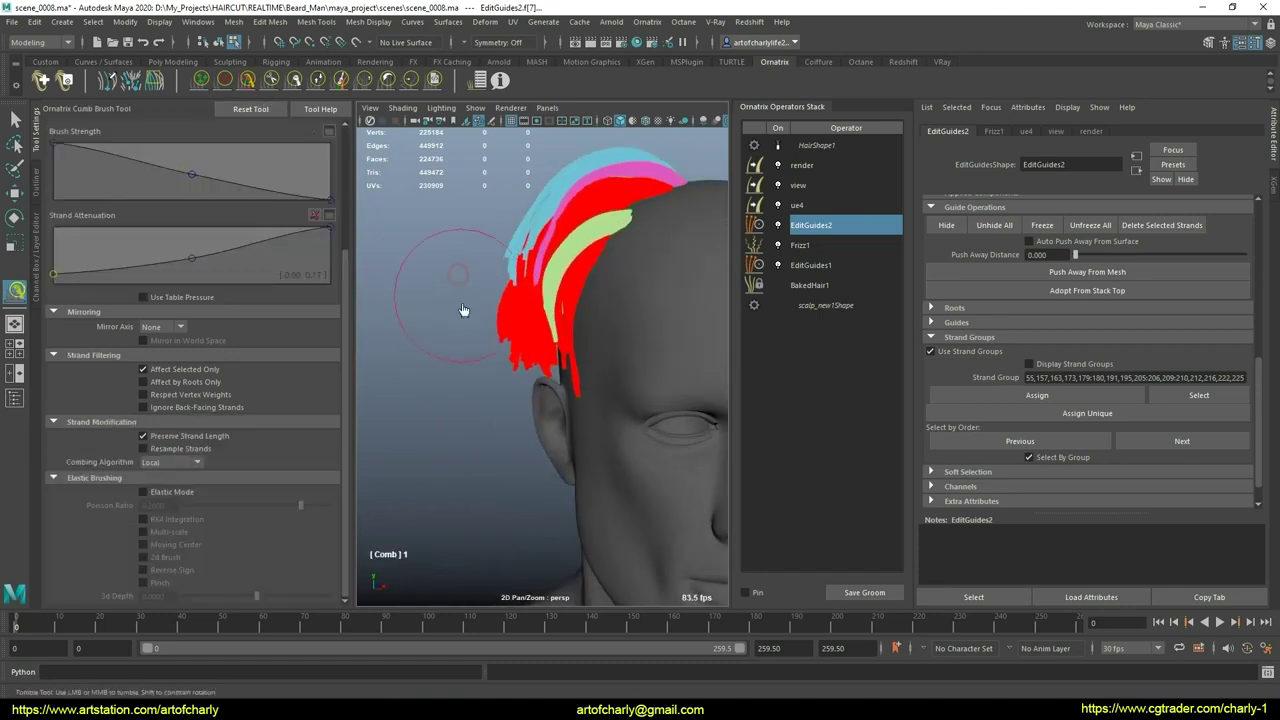
mouse_move(531, 410)
alt+mouse_down()
mouse_move(570, 399)
mouse_move(505, 384)
alt+mouse_up()
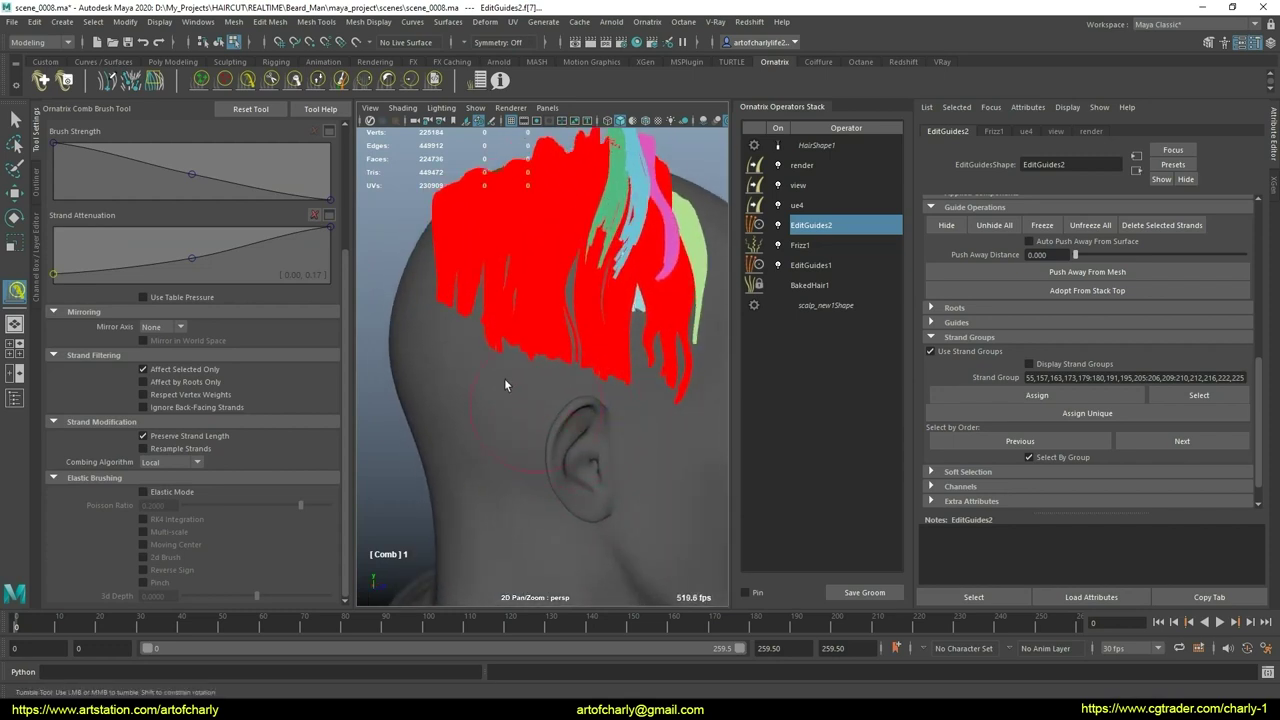
mouse_move(521, 428)
alt+mouse_down()
mouse_move(608, 402)
mouse_move(560, 408)
mouse_move(532, 448)
mouse_move(549, 427)
mouse_move(528, 424)
mouse_move(662, 402)
mouse_move(623, 400)
mouse_move(537, 446)
mouse_move(651, 423)
mouse_move(562, 419)
mouse_move(557, 434)
mouse_move(598, 423)
mouse_move(534, 423)
mouse_move(550, 409)
mouse_move(616, 440)
mouse_move(511, 373)
alt+mouse_up()
key(q)
click(665, 416)
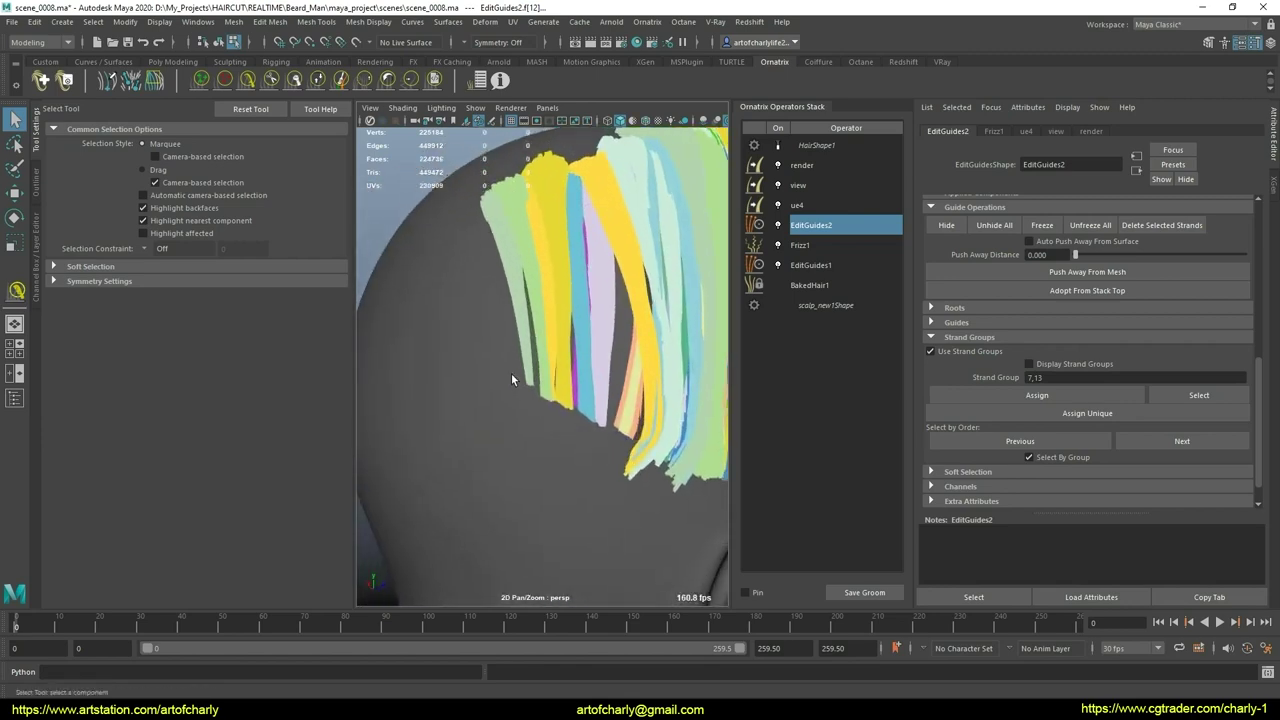
Step: Frame the hair above the ear and lengthen the group 7 and 13 strands
mouse_move(550, 431)
alt+mouse_down()
mouse_move(514, 389)
mouse_move(600, 409)
mouse_move(560, 437)
mouse_move(579, 410)
alt+mouse_up()
mouse_move(579, 410)
alt+right_down()
mouse_move(557, 466)
mouse_move(552, 348)
alt+right_up()
mouse_move(552, 348)
alt+mouse_down()
mouse_move(590, 409)
mouse_move(591, 386)
mouse_move(586, 429)
mouse_move(563, 386)
mouse_move(560, 400)
alt+mouse_up()
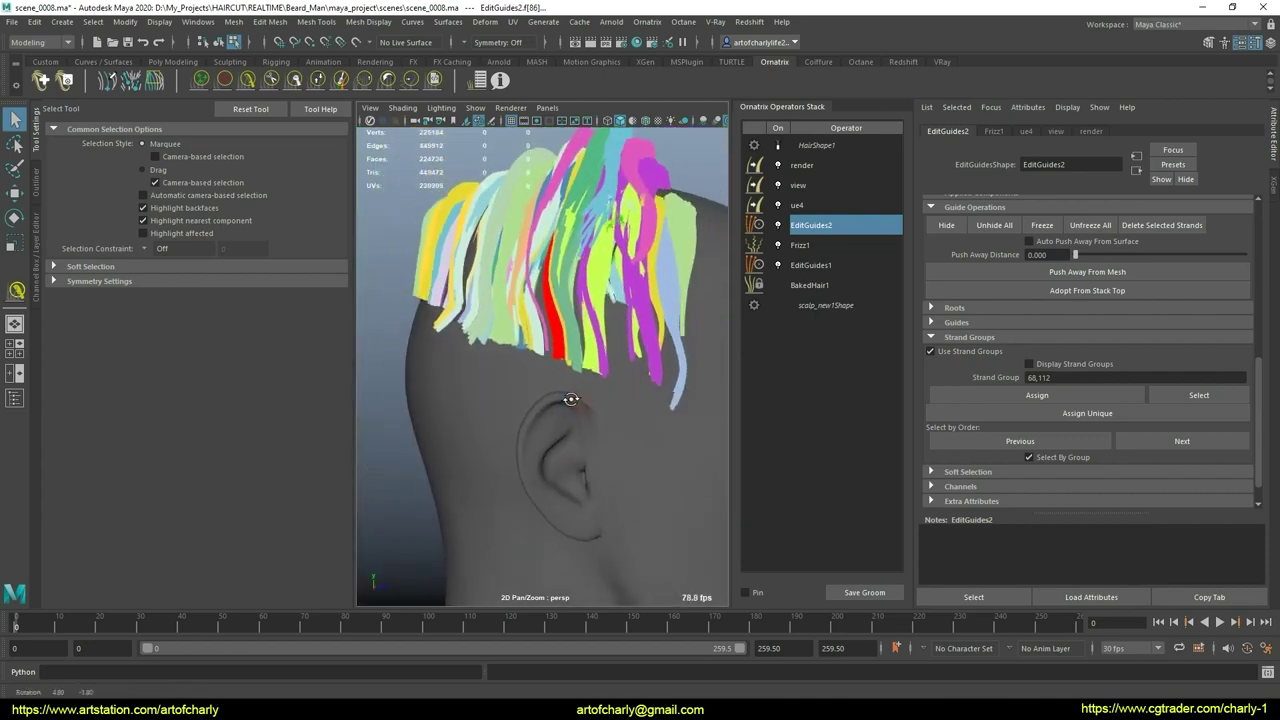
alt+right_drag(560, 400, 578, 440)
mouse_move(578, 440)
alt+mouse_down()
mouse_move(559, 401)
mouse_move(577, 395)
alt+mouse_up()
mouse_move(576, 396)
alt+right_down()
mouse_move(589, 432)
mouse_move(569, 409)
alt+right_up()
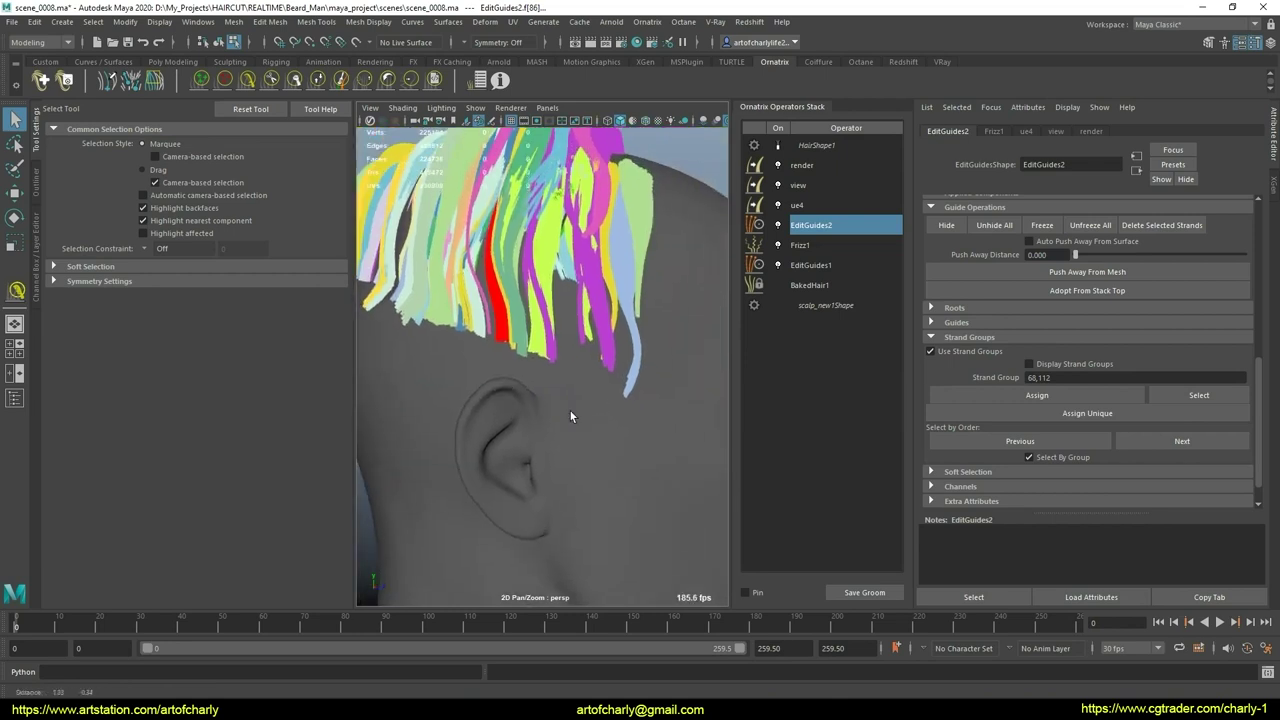
alt+drag(569, 409, 583, 369)
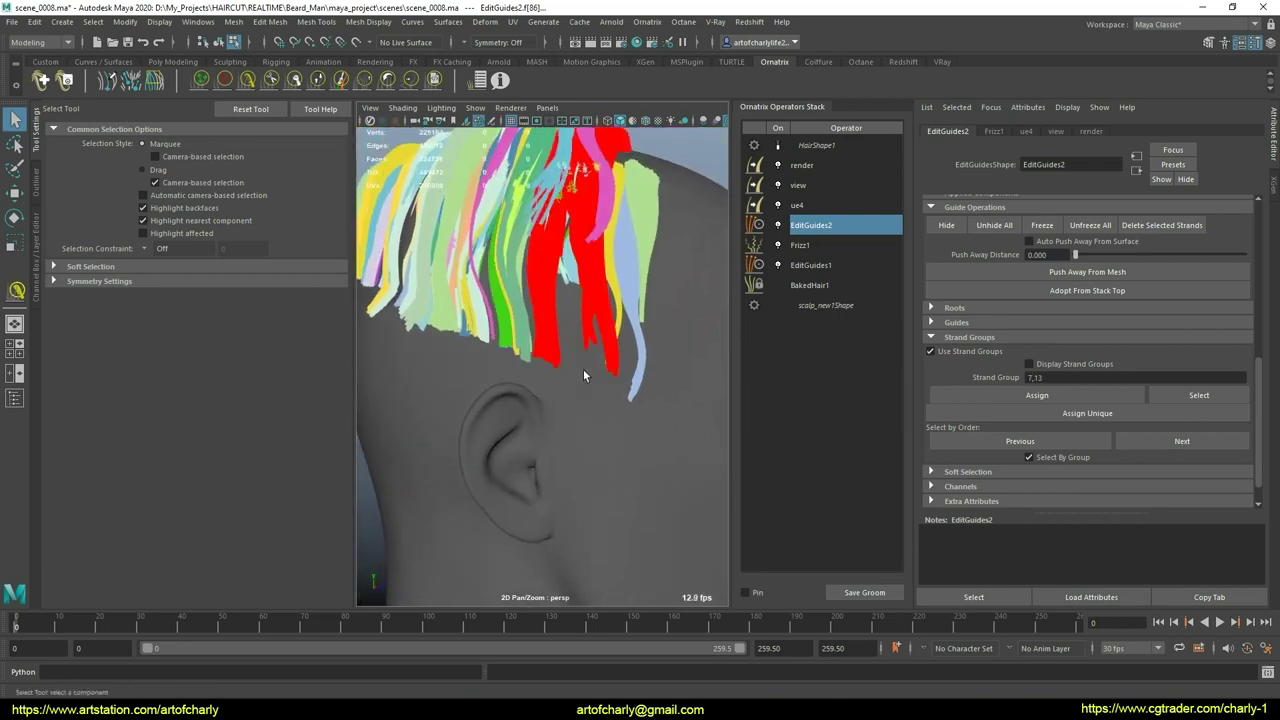
click(316, 82)
drag(588, 369, 590, 380)
Step: Cut the strand ends so they fall just past the top of the ear
click(270, 82)
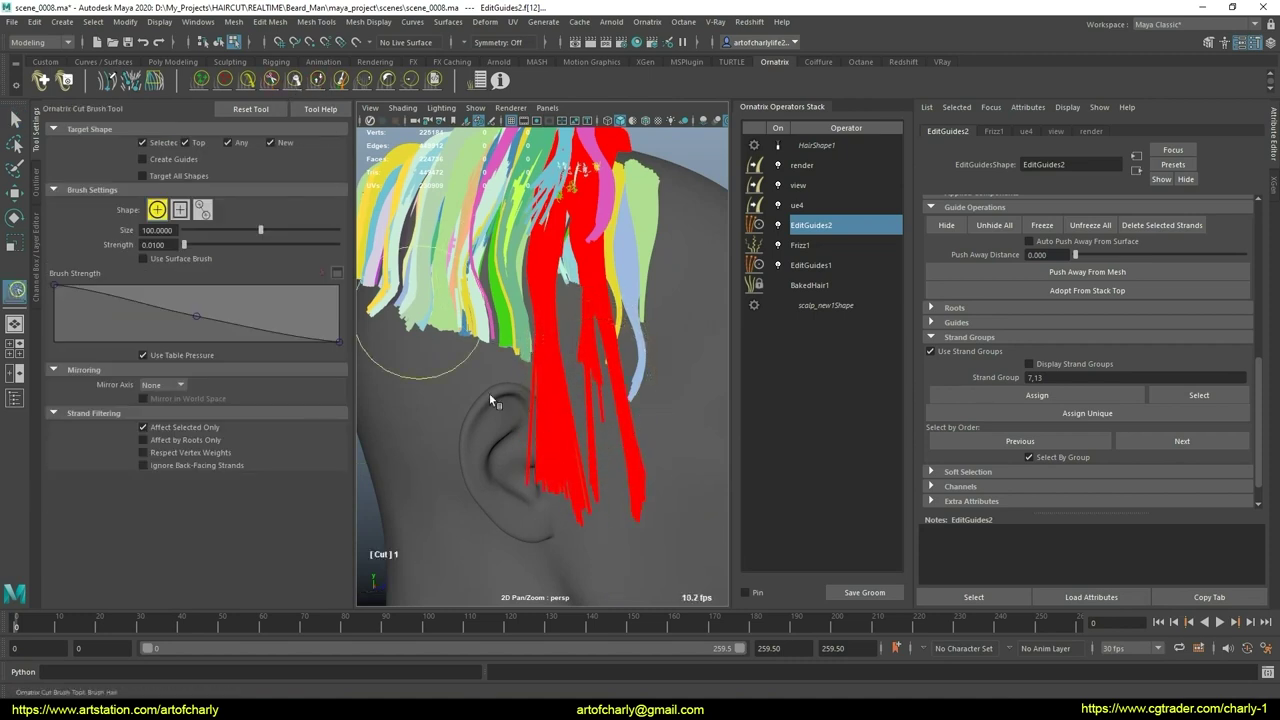
drag(475, 423, 577, 457)
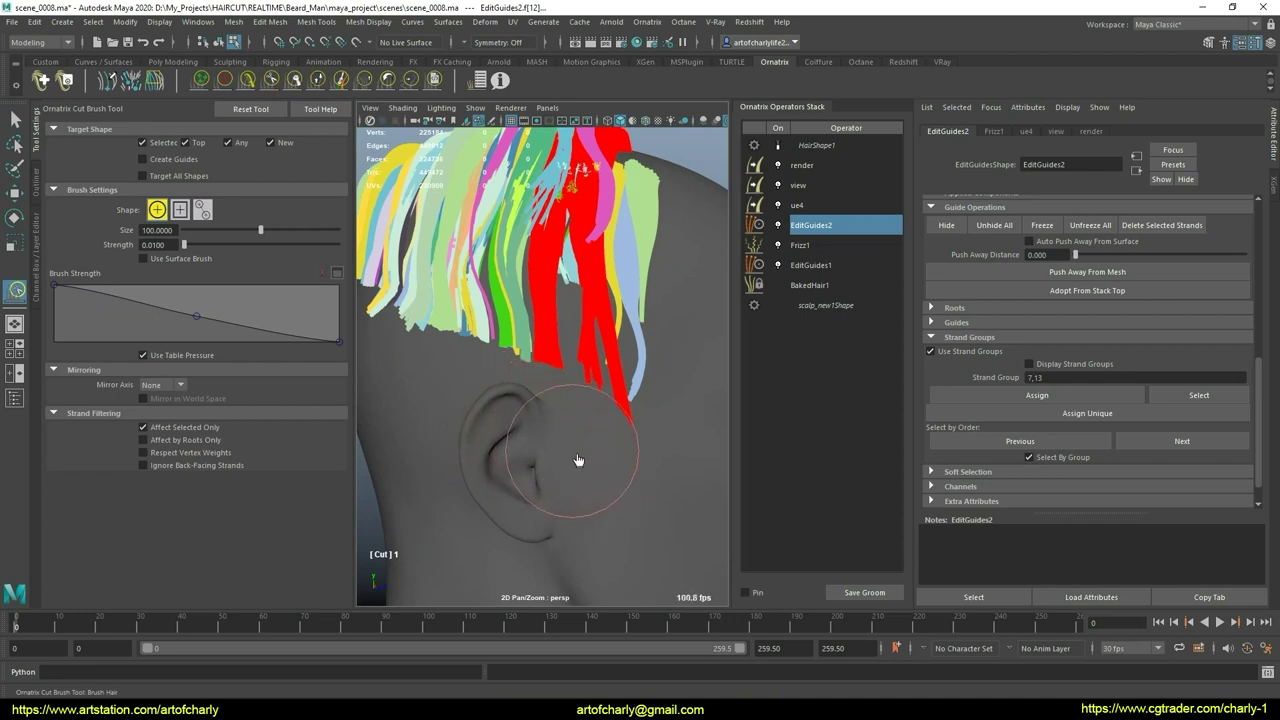
scroll(585, 420, up, 2)
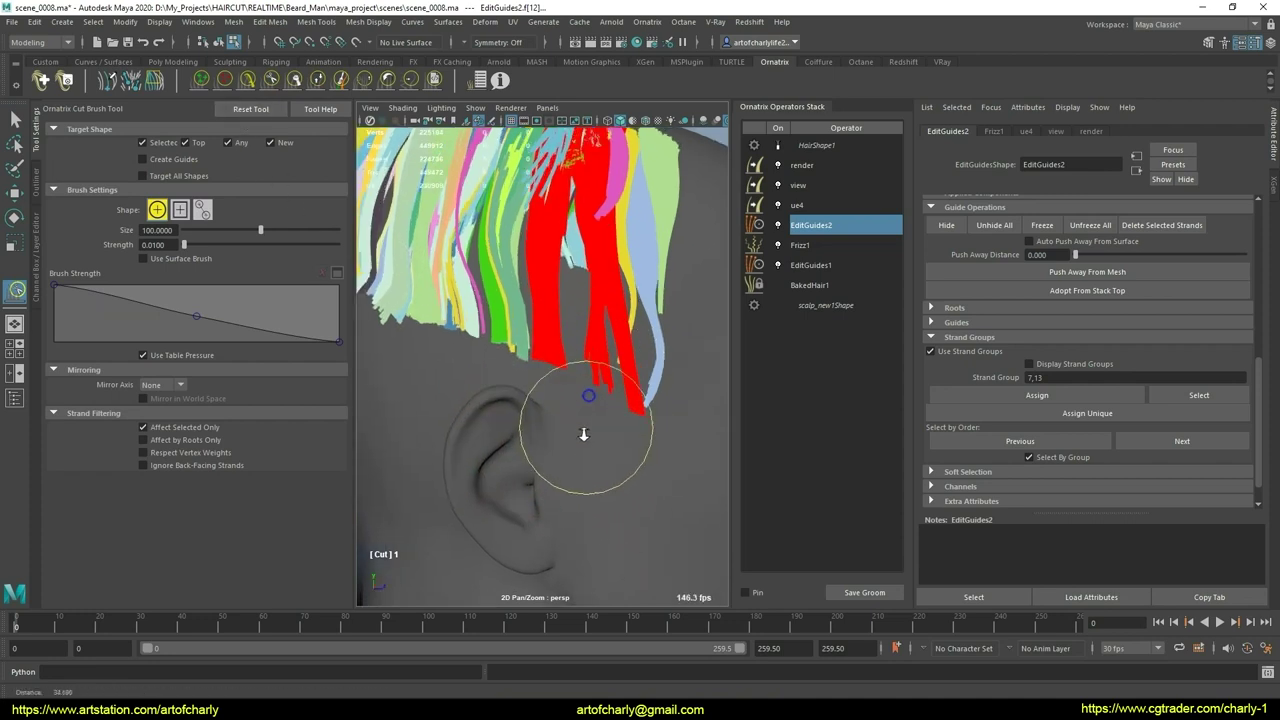
scroll(620, 400, up, 2)
Step: Reduce the selection to strand group 7, then step to the previous strand group
key(q)
click(667, 422)
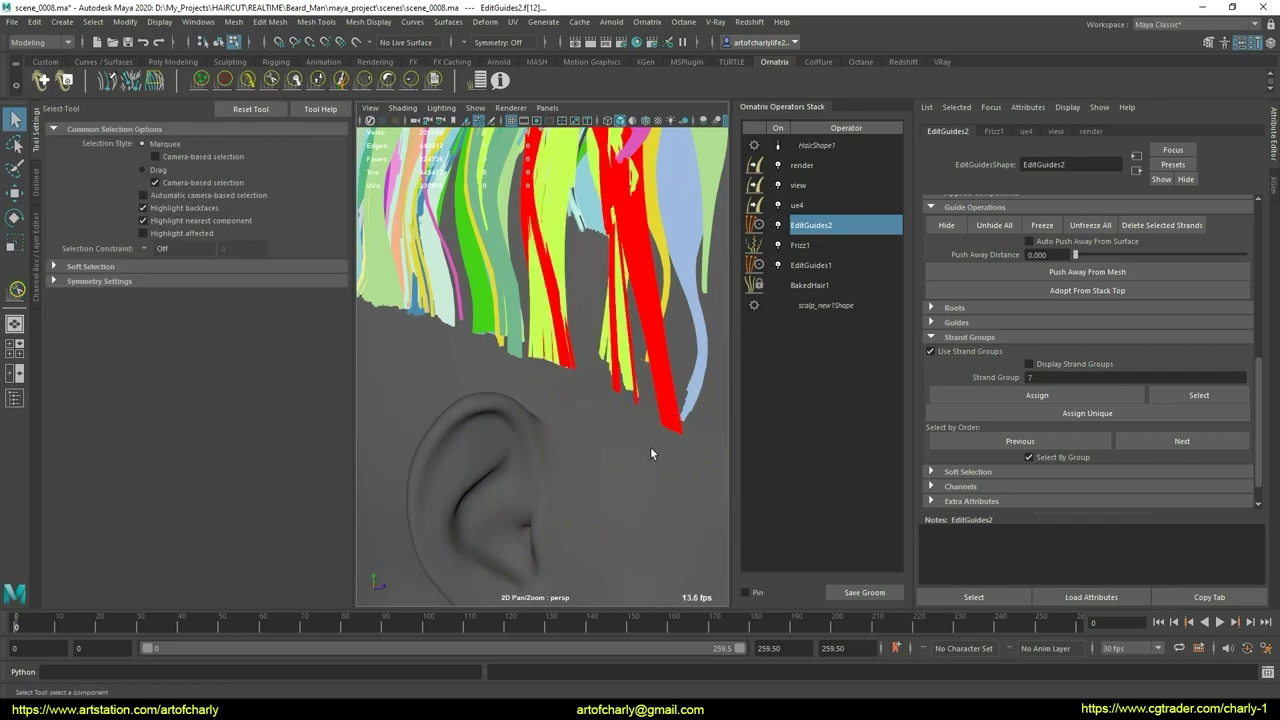
mouse_move(573, 369)
alt+mouse_down()
mouse_move(559, 386)
mouse_move(889, 441)
alt+mouse_up()
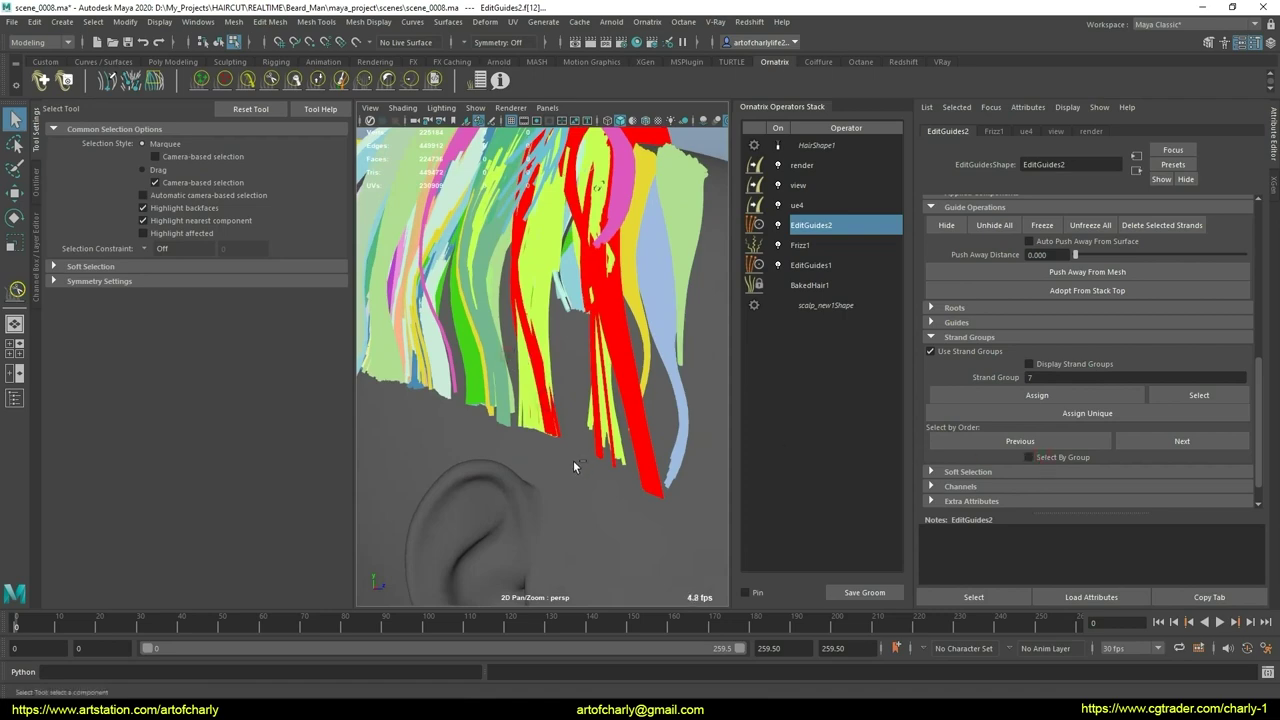
mouse_move(560, 432)
alt+mouse_down()
mouse_move(537, 418)
mouse_move(553, 400)
alt+mouse_up()
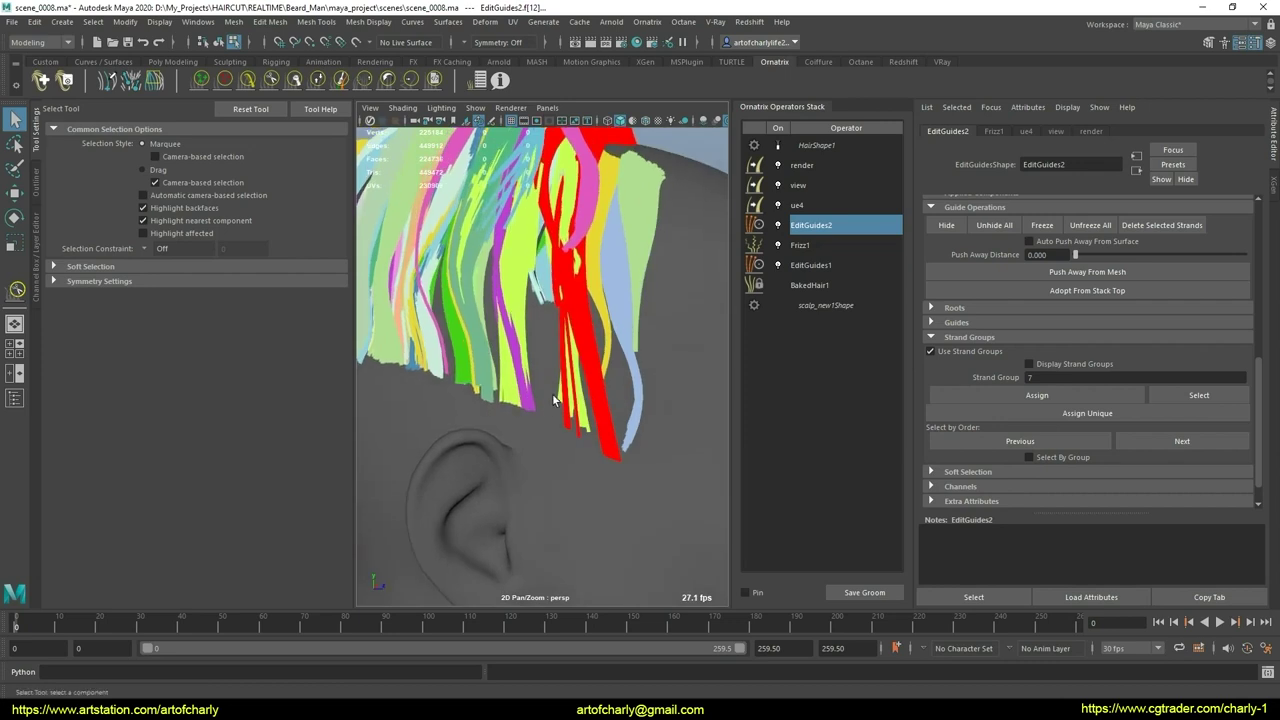
alt+drag(597, 451, 598, 424)
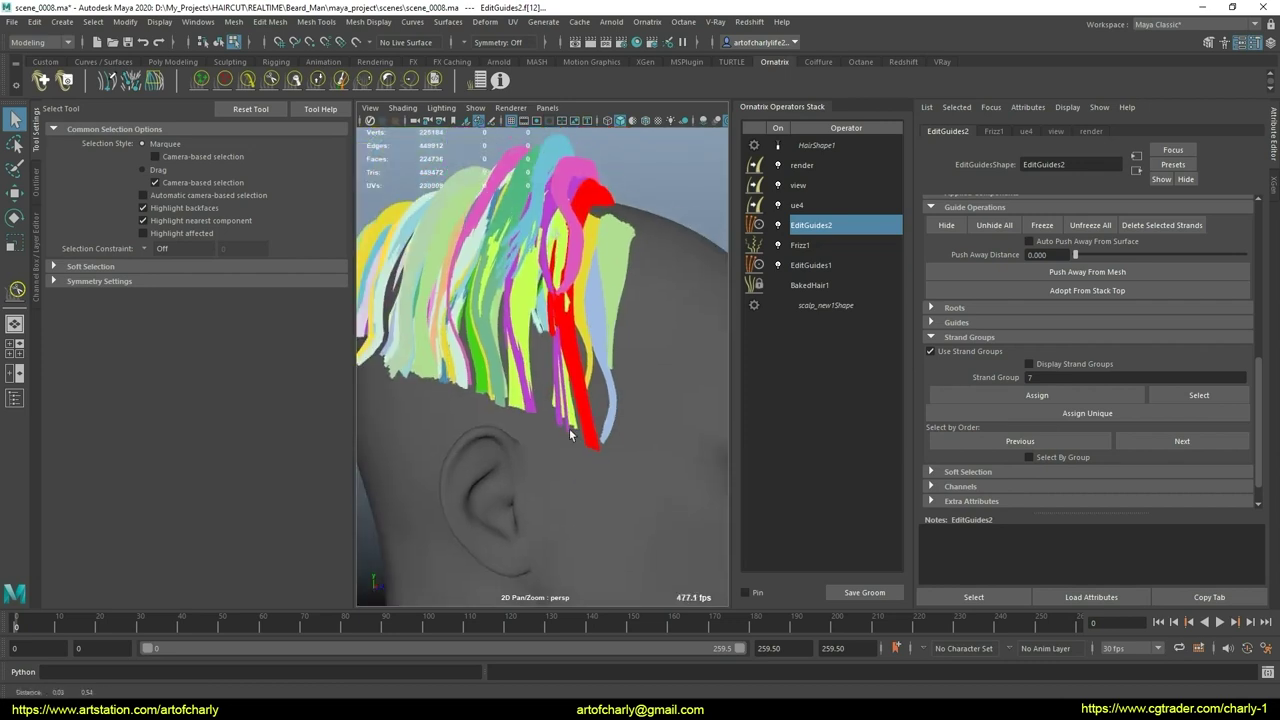
mouse_move(543, 408)
alt+right_down()
mouse_move(559, 495)
mouse_move(584, 476)
alt+right_up()
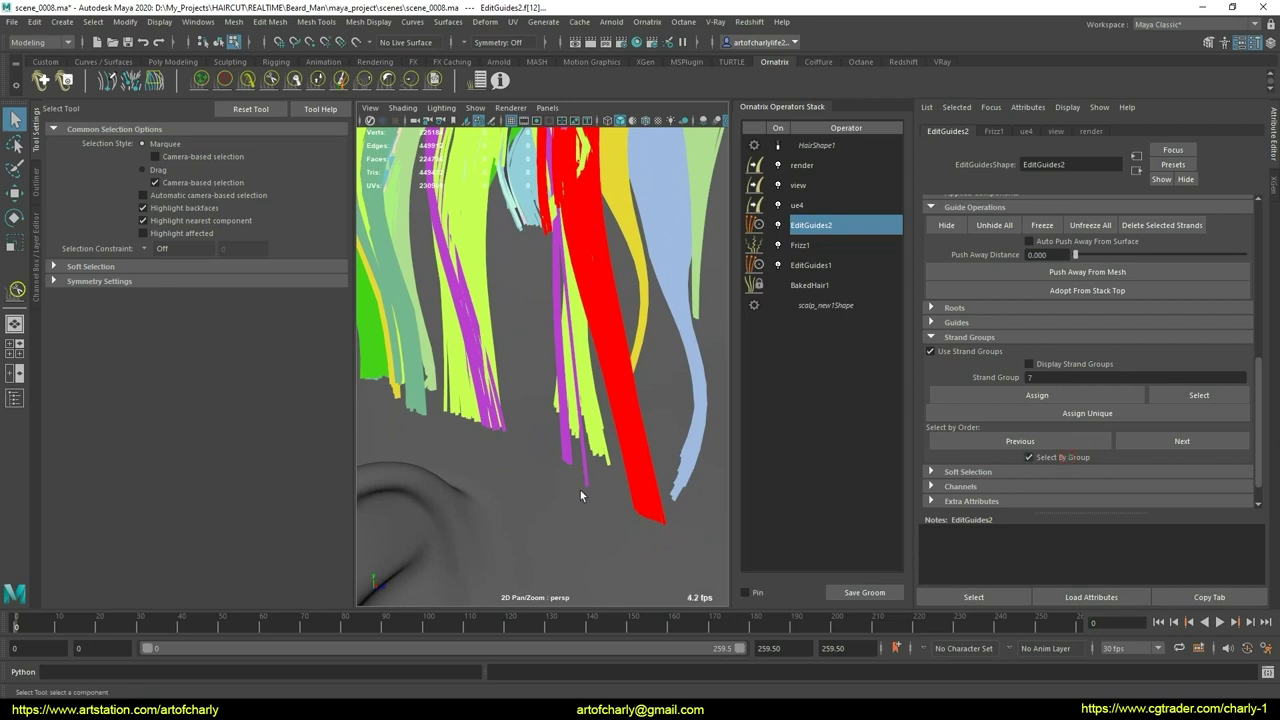
click(995, 443)
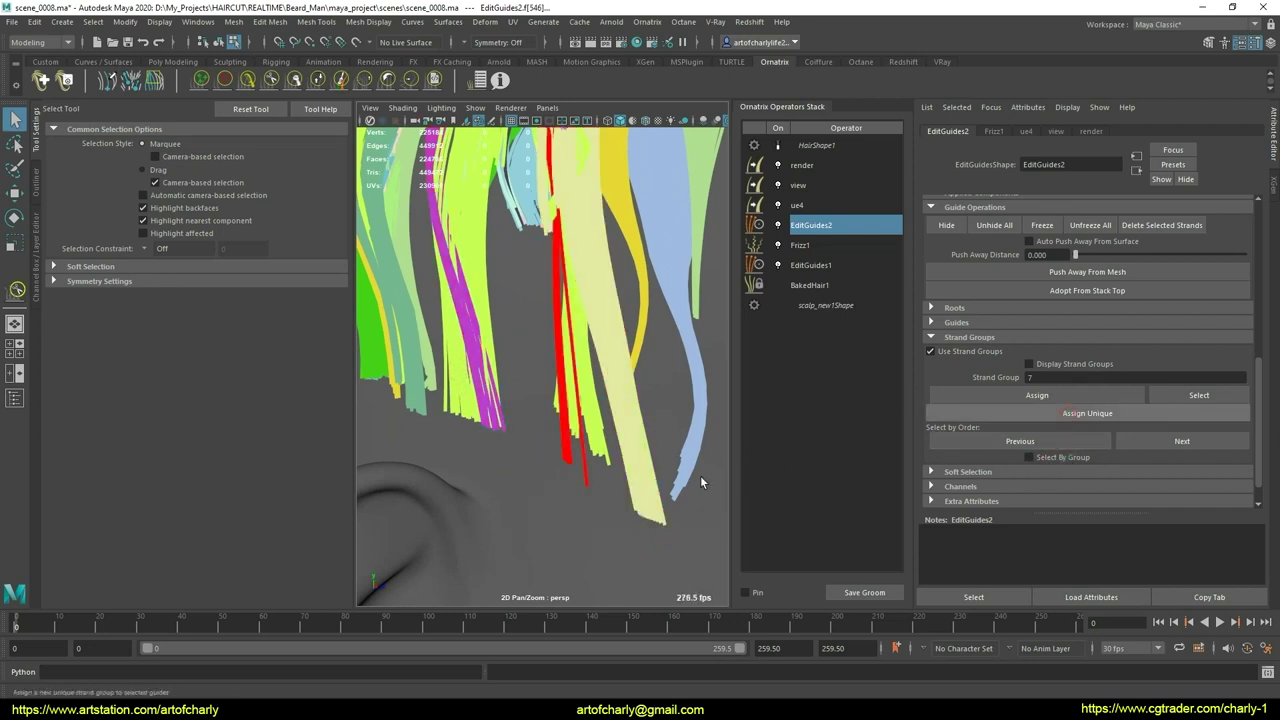
Step: Comb the selected red strands upward, then return to the Select Tool
alt+drag(700, 481, 566, 398)
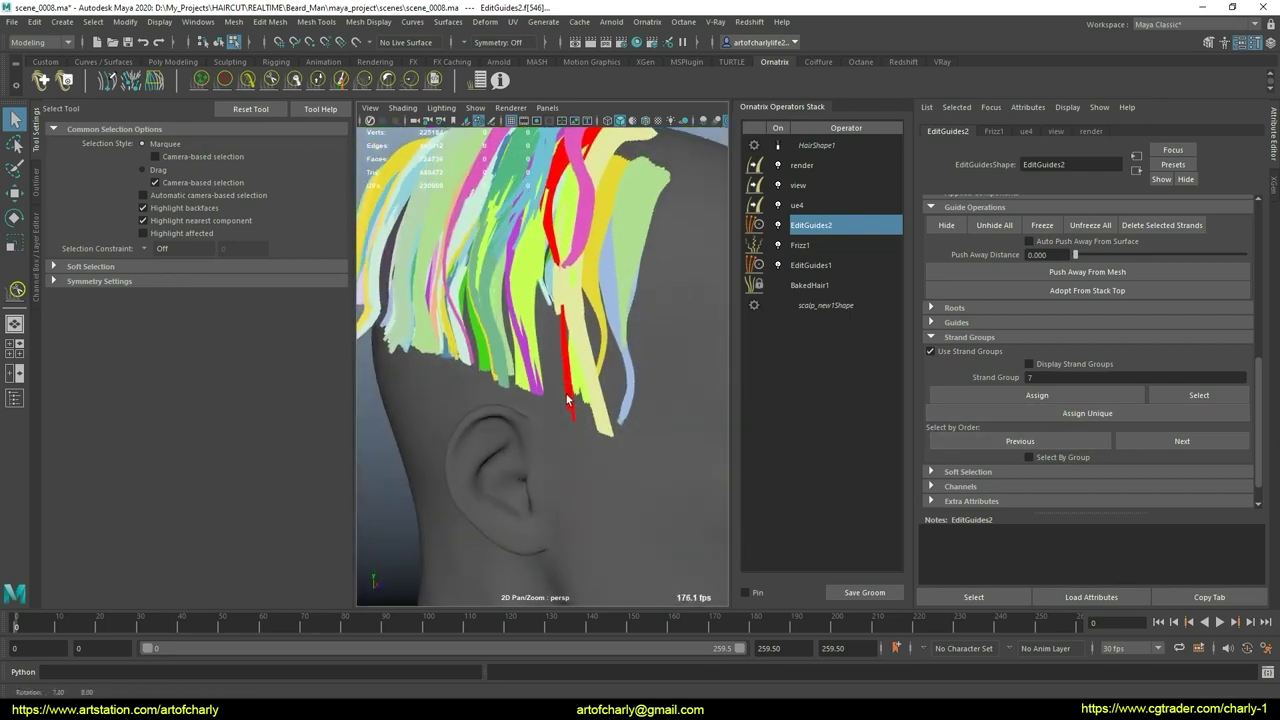
click(248, 84)
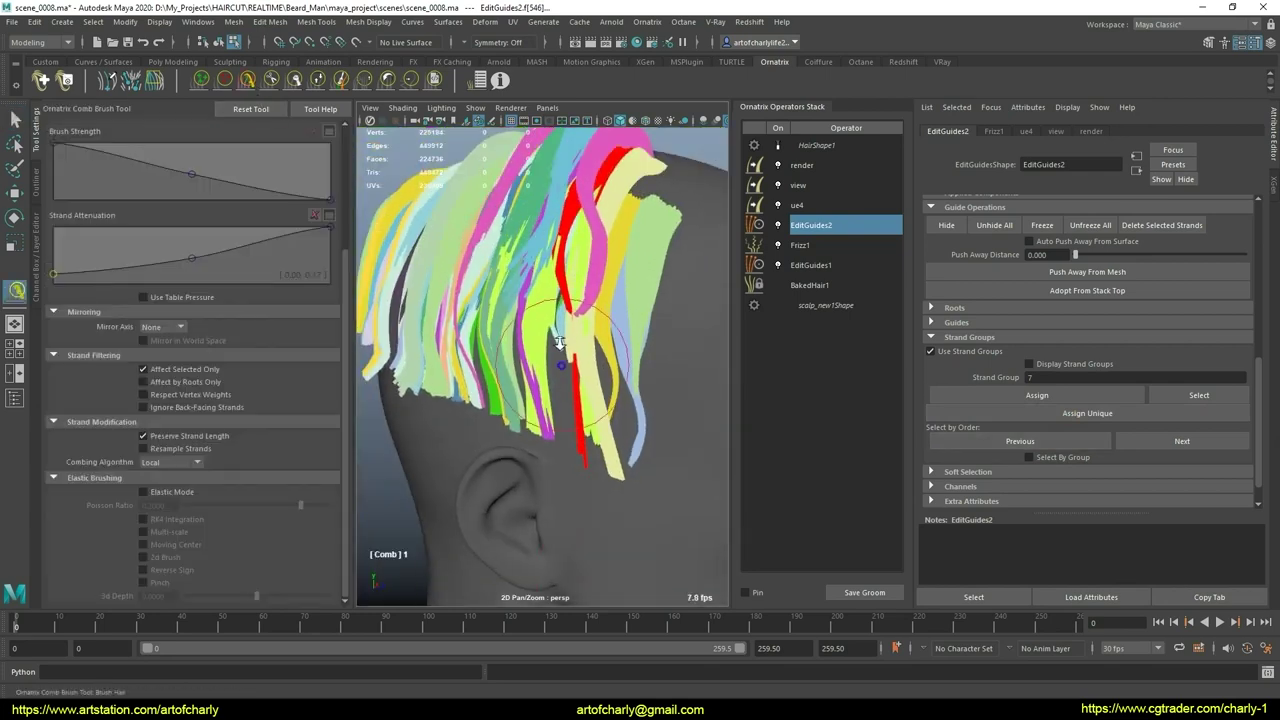
mouse_move(560, 343)
alt+mouse_down()
mouse_move(594, 355)
mouse_move(620, 455)
mouse_move(616, 380)
mouse_move(602, 450)
mouse_move(632, 420)
mouse_move(508, 429)
alt+mouse_up()
key(q)
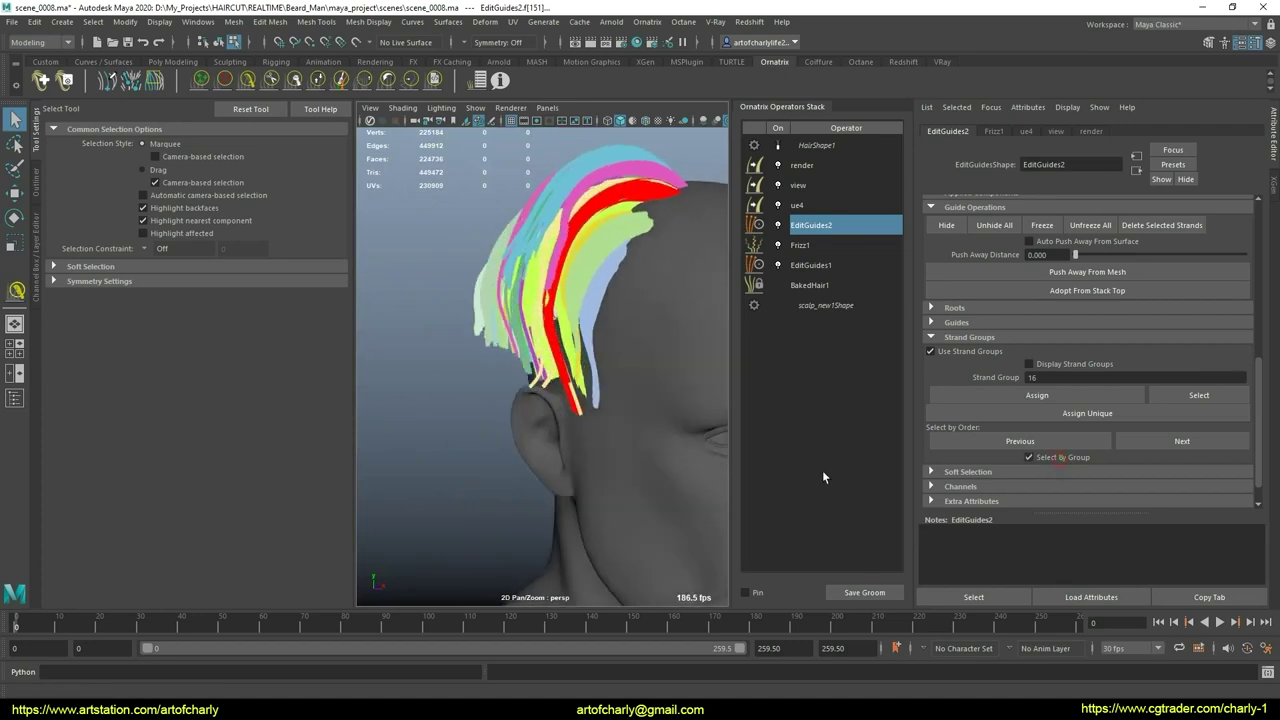
Step: Comb the red strand beside the ear into a wavy curl with rendered hair shown
mouse_move(700, 455)
alt+mouse_down()
mouse_move(594, 437)
mouse_move(640, 430)
mouse_move(629, 414)
alt+mouse_up()
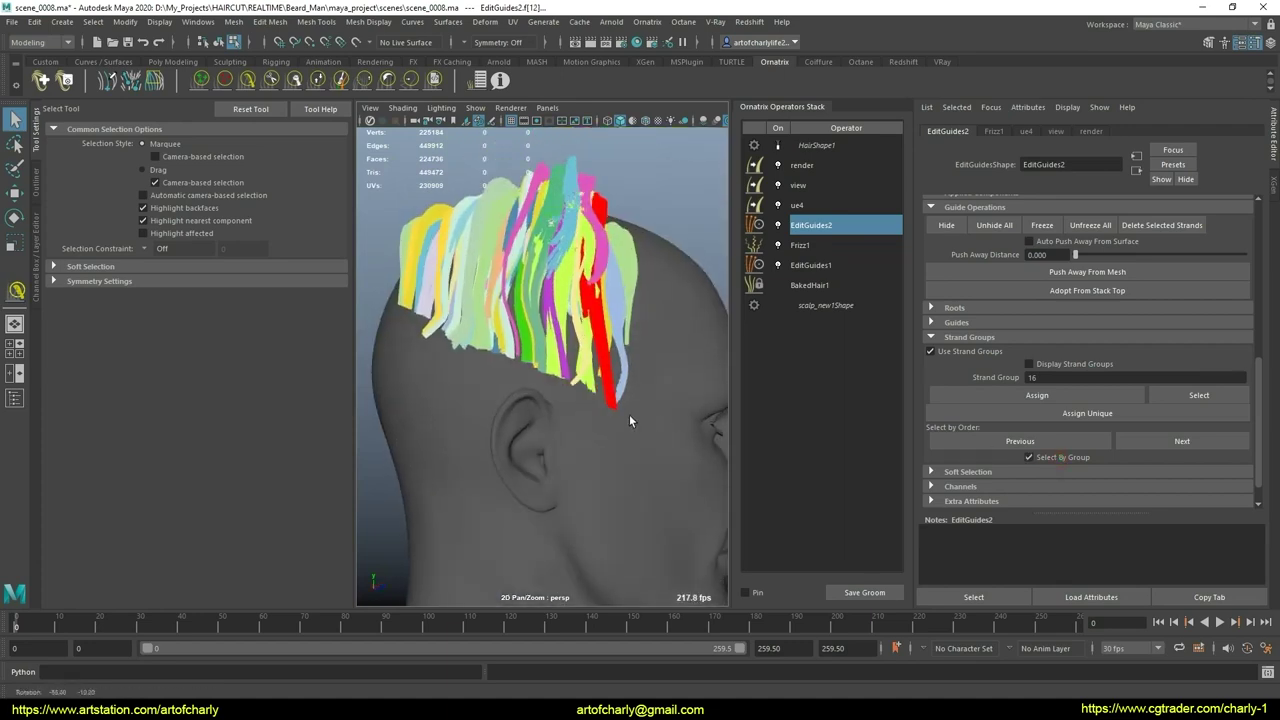
click(233, 89)
mouse_move(476, 300)
alt+mouse_down()
mouse_move(589, 407)
mouse_move(633, 404)
alt+mouse_up()
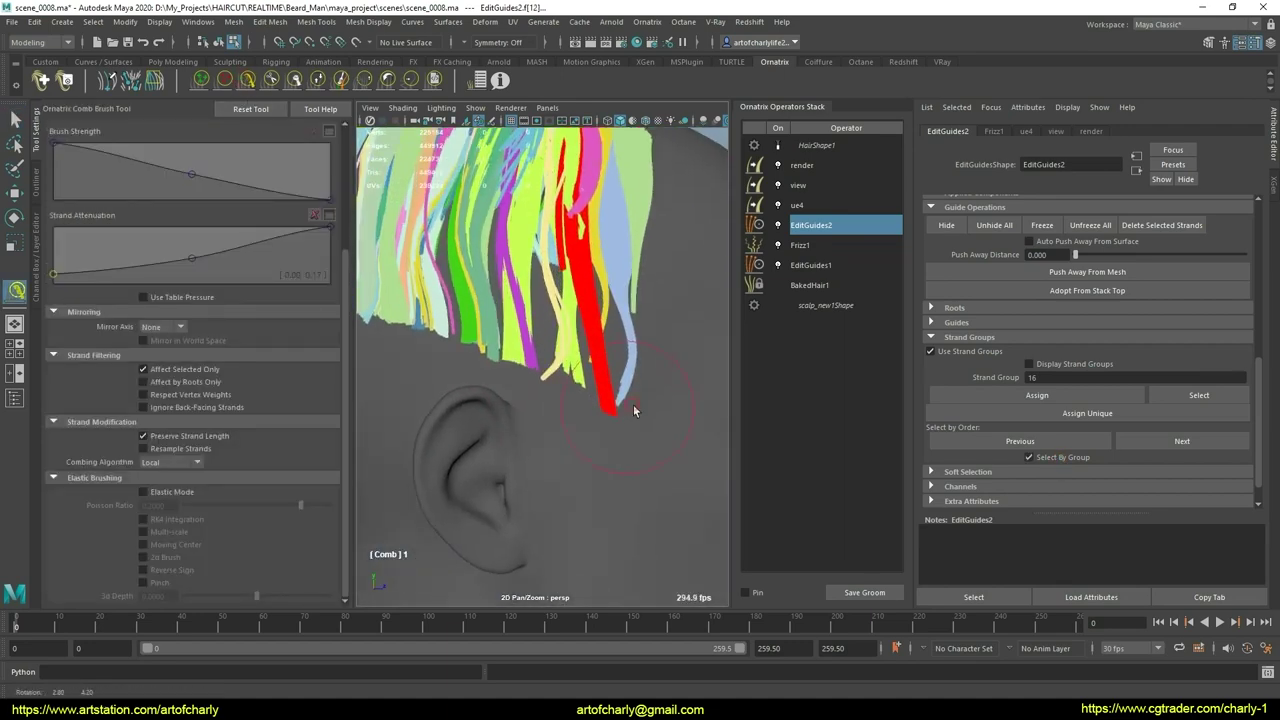
click(778, 146)
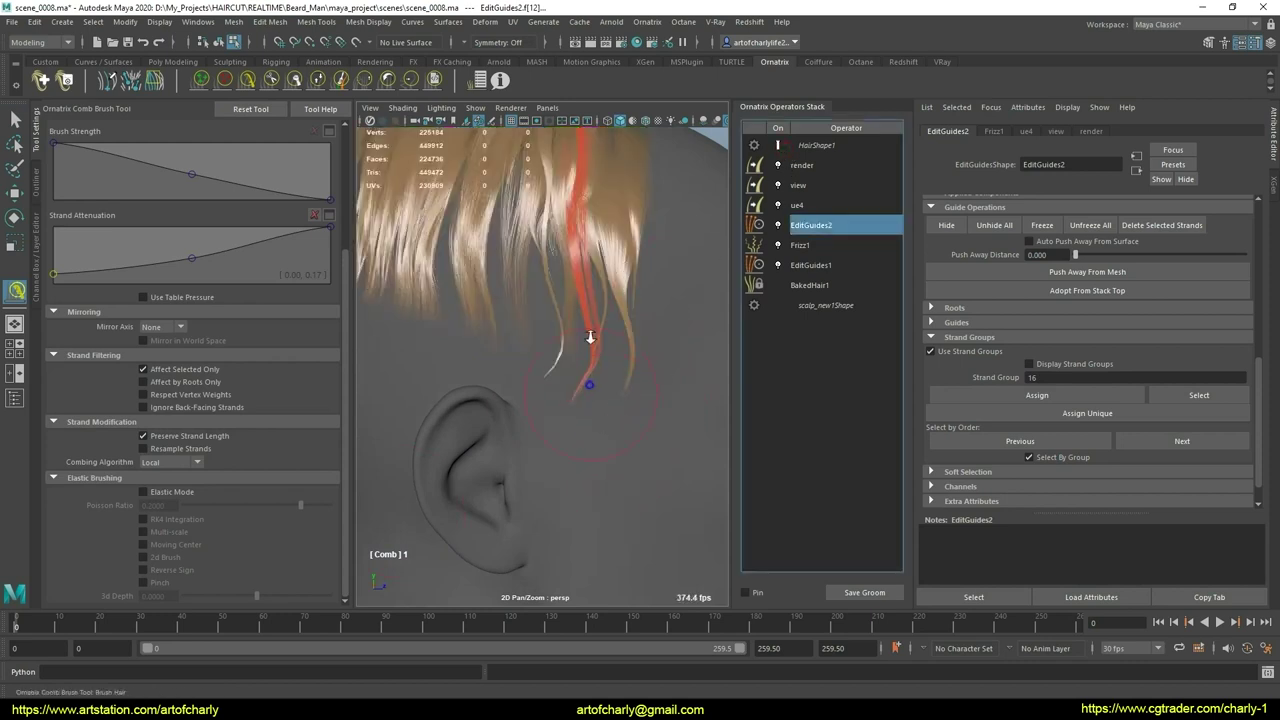
alt+drag(570, 370, 600, 366)
Step: Check the curl from the back of the head, then hide the rendered hair
scroll(599, 390, up, 3)
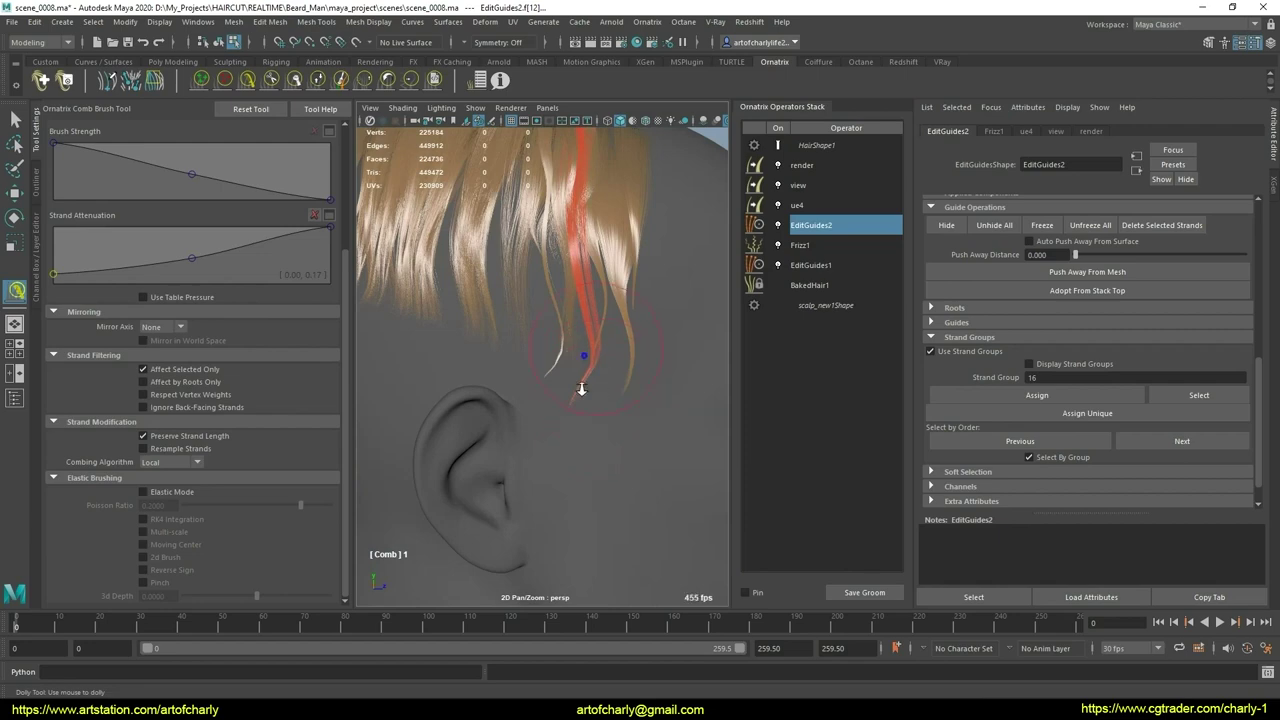
scroll(628, 296, up, 2)
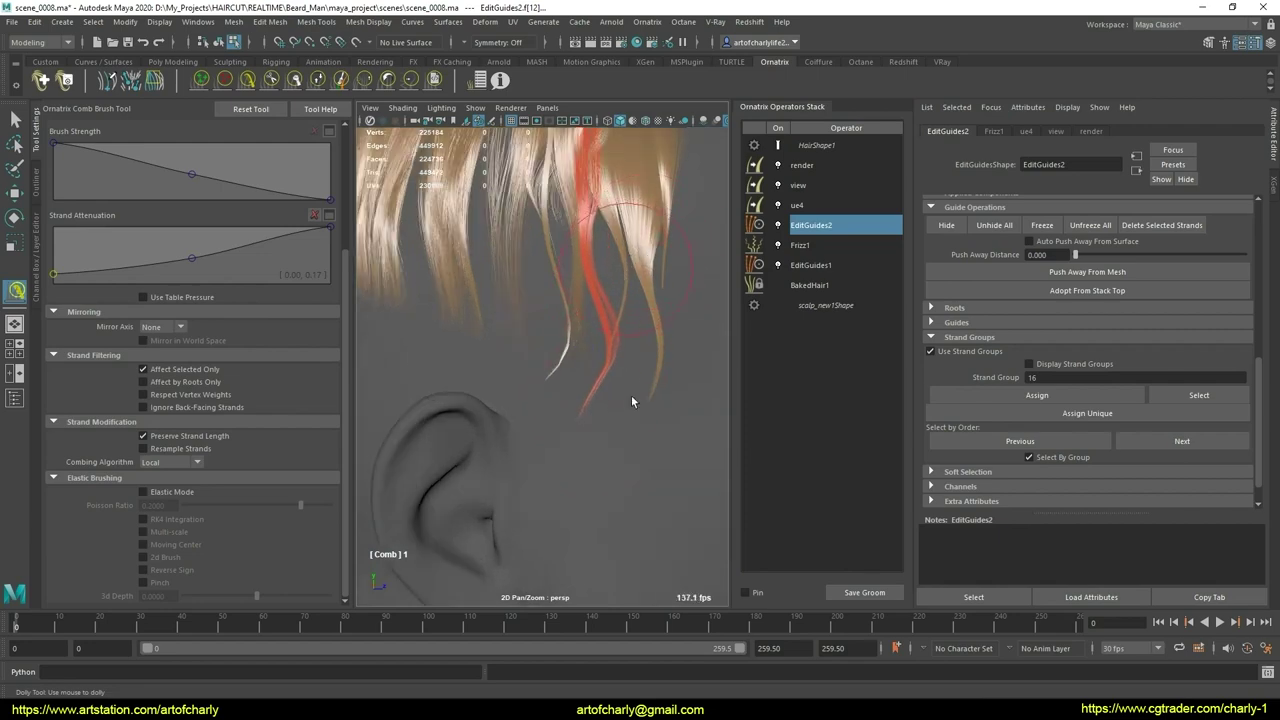
mouse_move(631, 401)
alt+mouse_down()
mouse_move(608, 366)
mouse_move(591, 383)
alt+mouse_up()
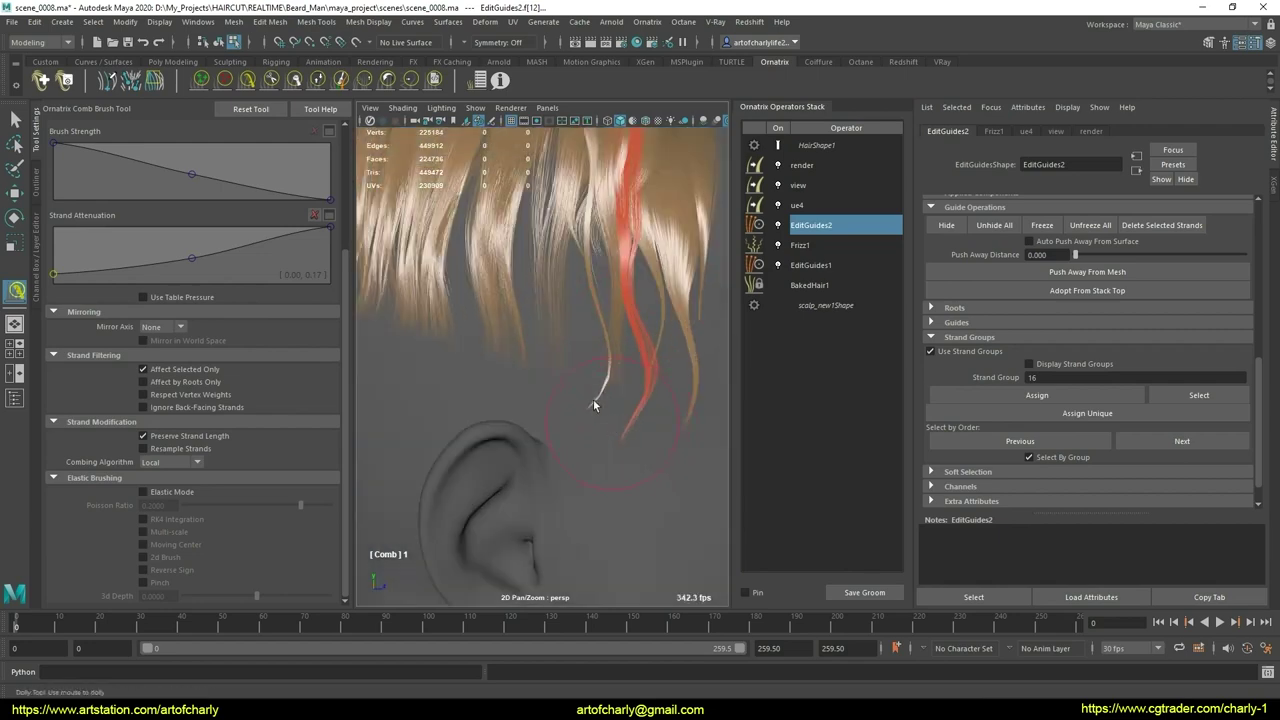
scroll(606, 419, down, 2)
scroll(552, 381, down, 3)
mouse_move(628, 387)
alt+mouse_down()
mouse_move(620, 371)
mouse_move(585, 410)
mouse_move(551, 400)
mouse_move(545, 430)
alt+mouse_up()
scroll(559, 440, up, 3)
click(778, 145)
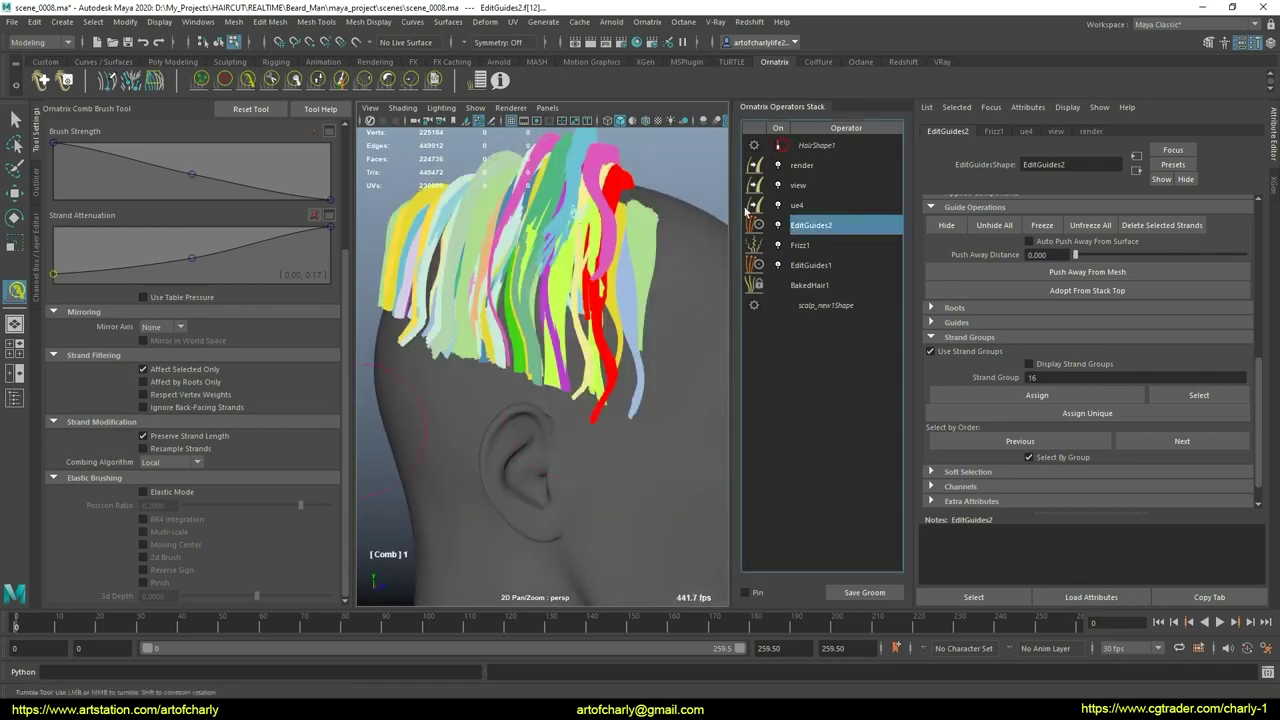
scroll(575, 416, up, 2)
scroll(575, 416, up, 2)
Step: Select the strands behind the ear with Select By Group on and assign them new strand group 18
key(q)
scroll(590, 400, up, 2)
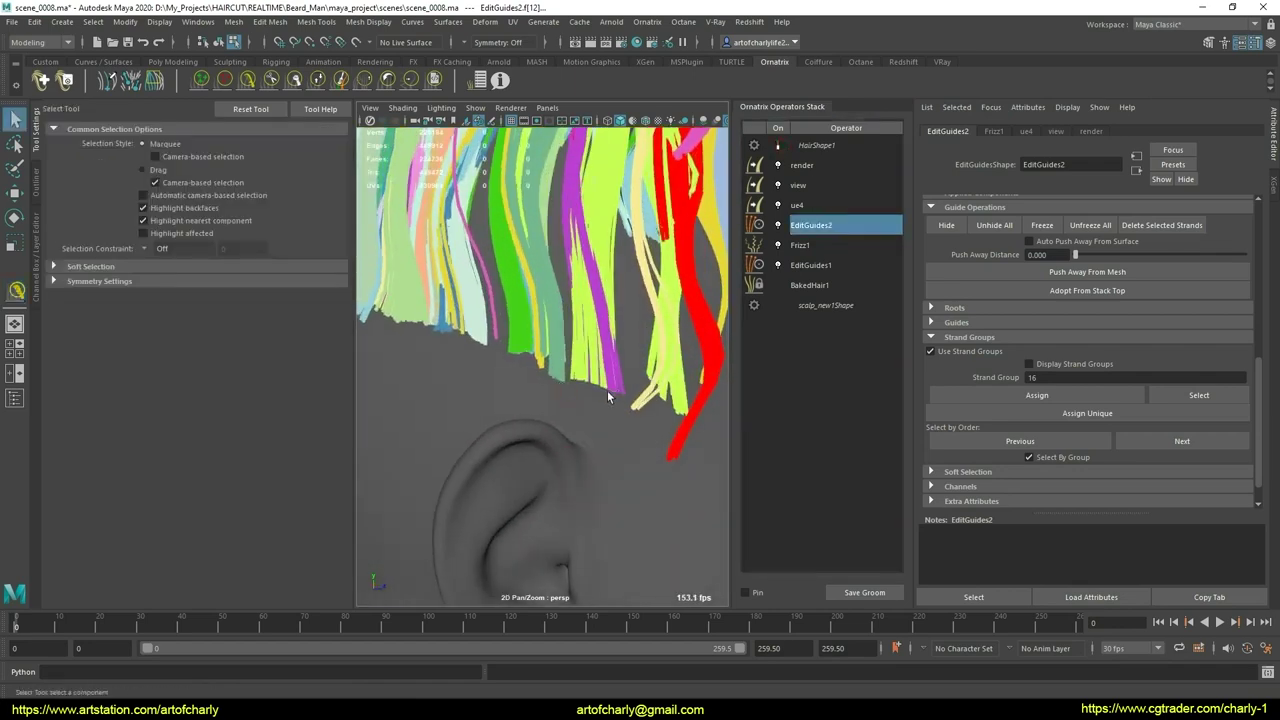
mouse_move(551, 376)
alt+mouse_down()
mouse_move(581, 409)
mouse_move(563, 385)
mouse_move(581, 389)
mouse_move(543, 355)
mouse_move(566, 370)
alt+mouse_up()
scroll(584, 388, up, 2)
scroll(552, 367, up, 2)
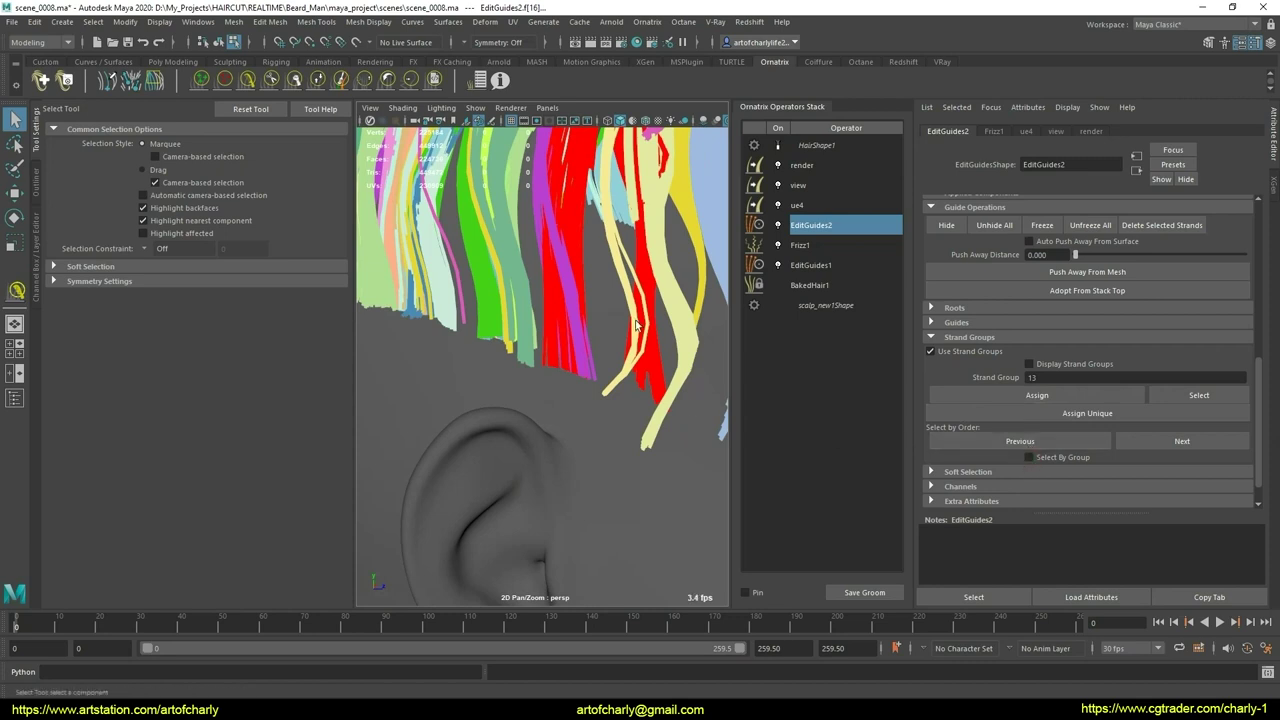
click(679, 346)
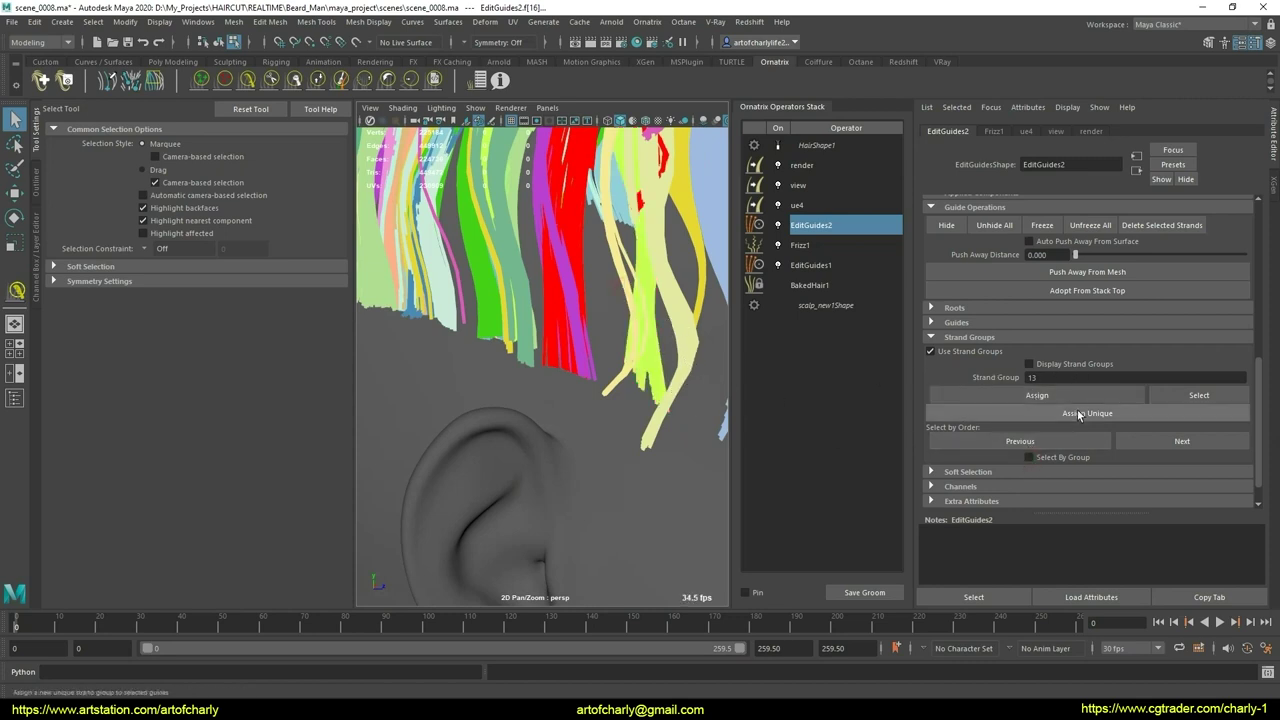
click(1050, 458)
alt+drag(516, 293, 669, 364)
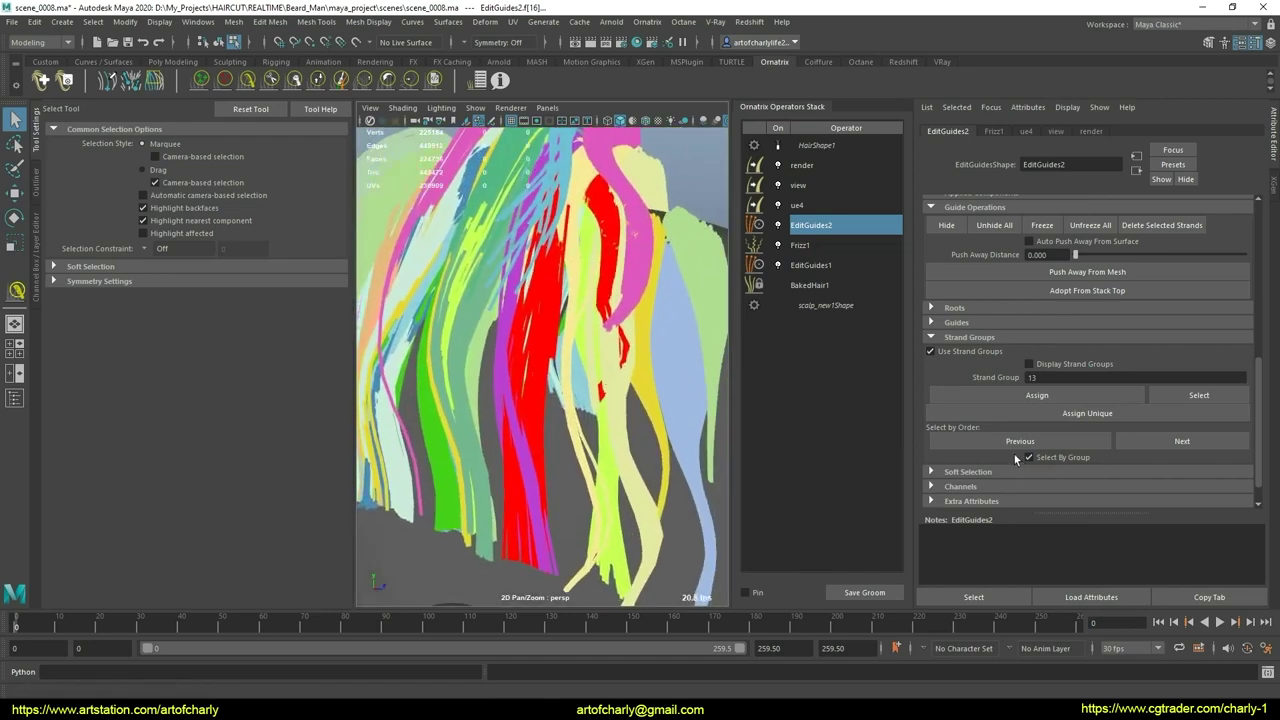
click(671, 393)
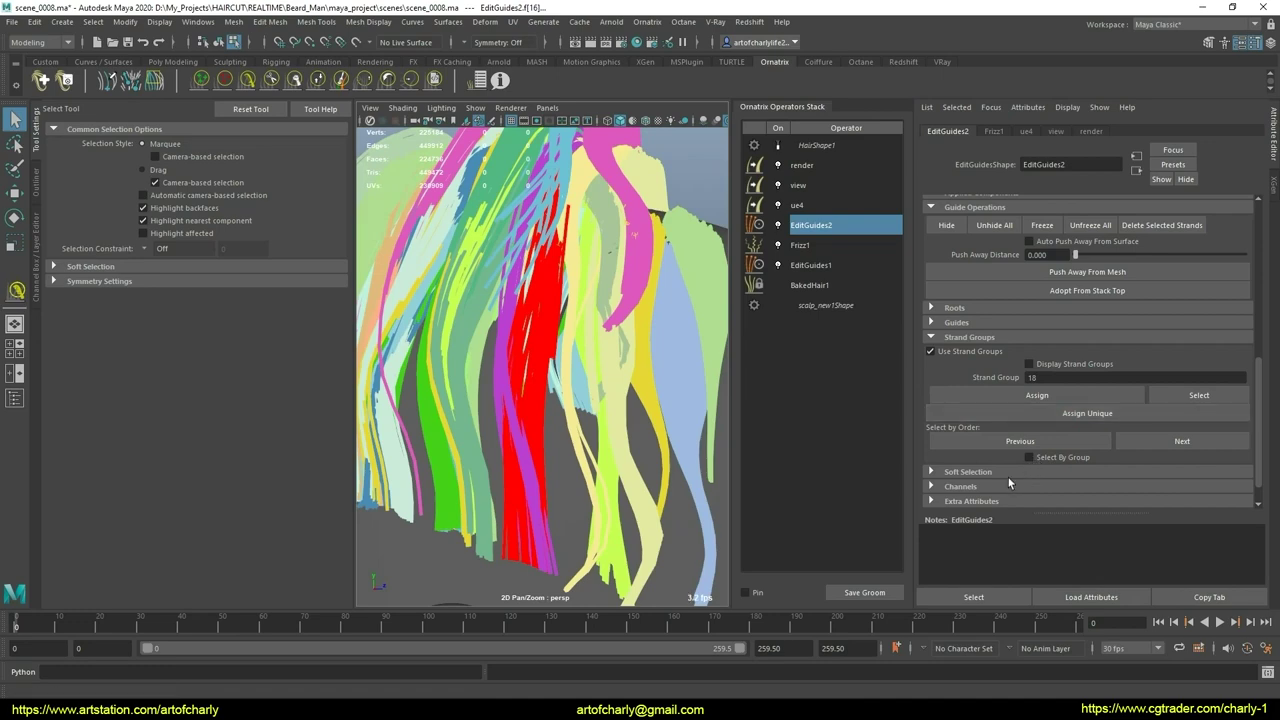
scroll(440, 323, down, 3)
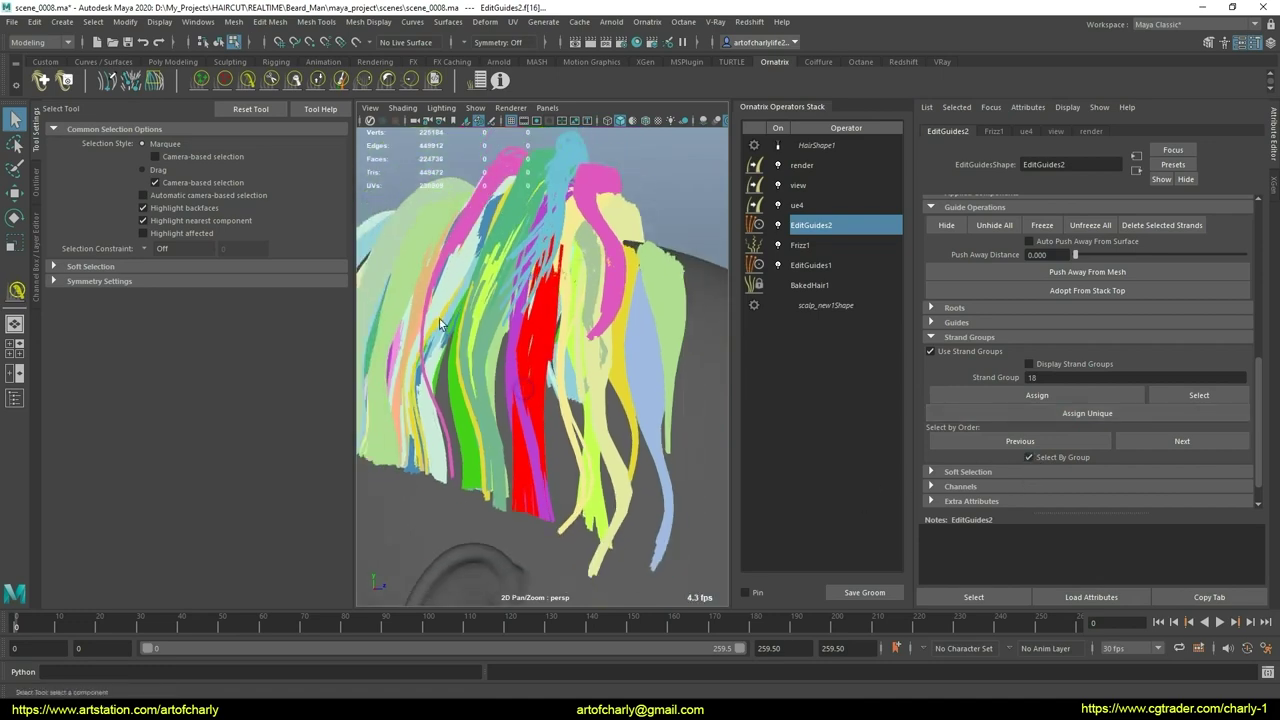
Step: Select red strand group 7 behind the ear and comb it with the neighbouring purple strands
click(224, 80)
mouse_move(394, 281)
alt+mouse_down()
mouse_move(610, 409)
mouse_move(585, 443)
alt+mouse_up()
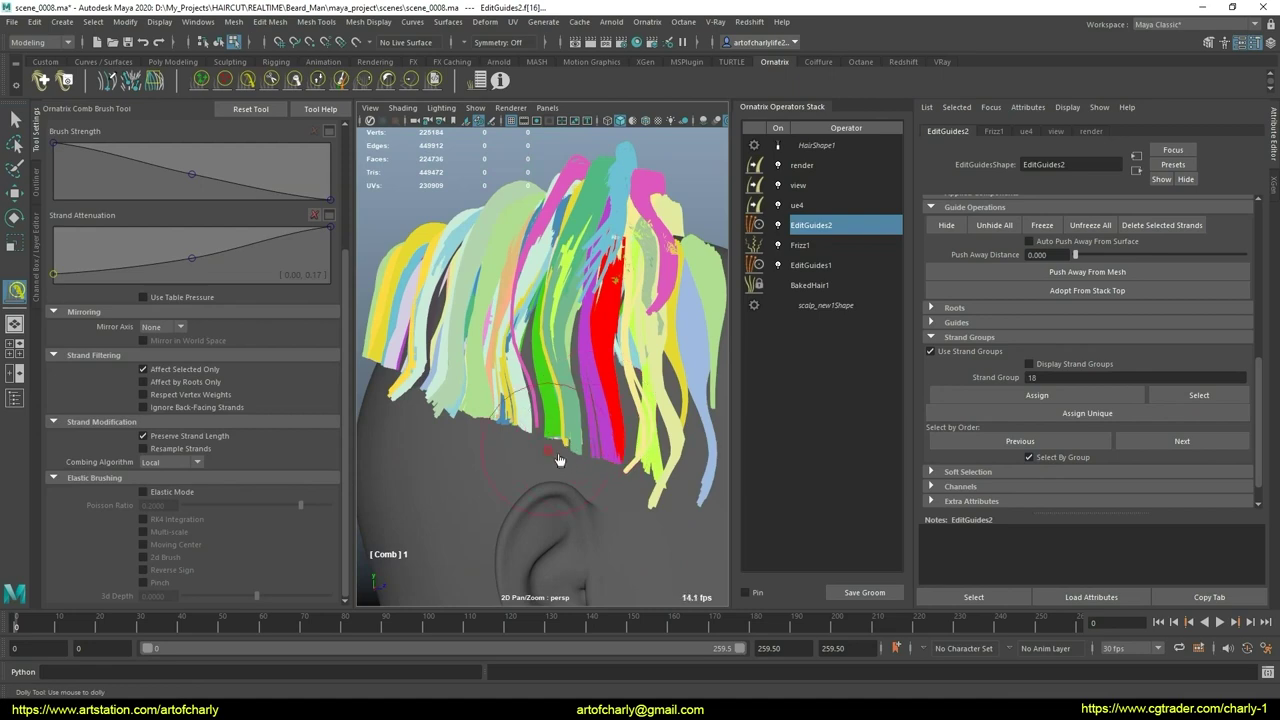
alt+drag(578, 438, 560, 410)
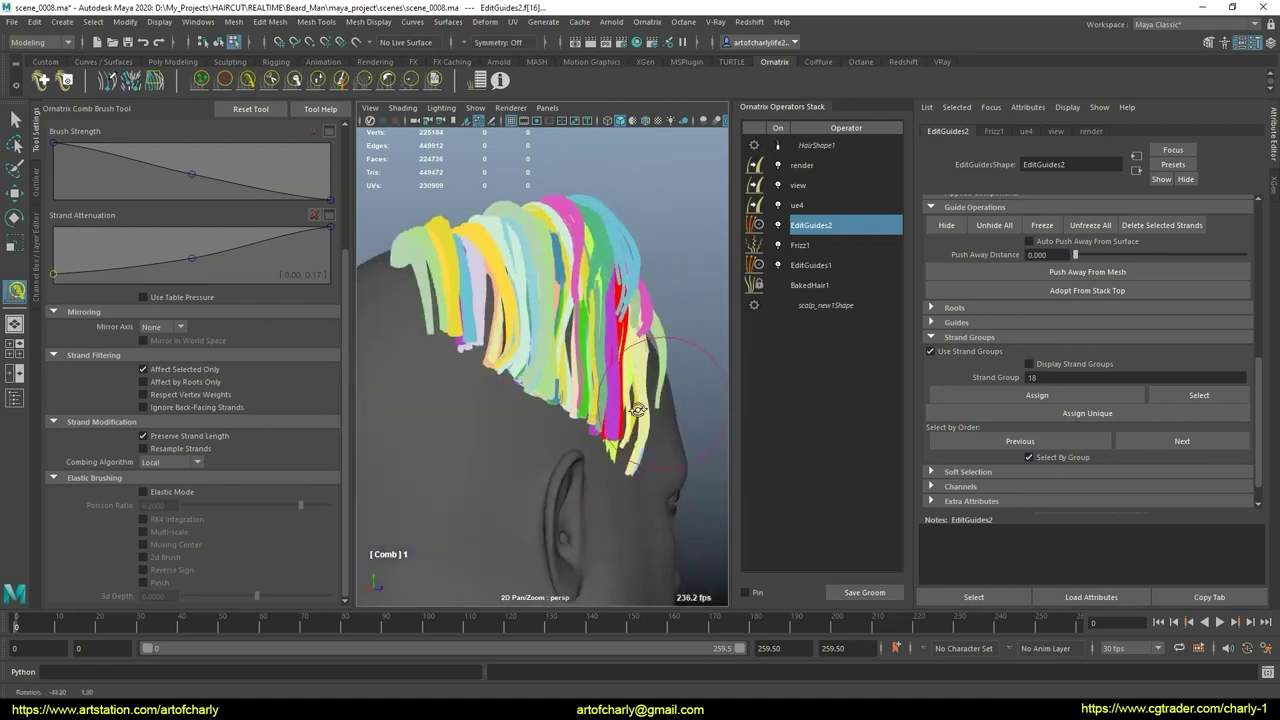
alt+middle_drag(560, 410, 551, 398)
scroll(575, 455, up, 4)
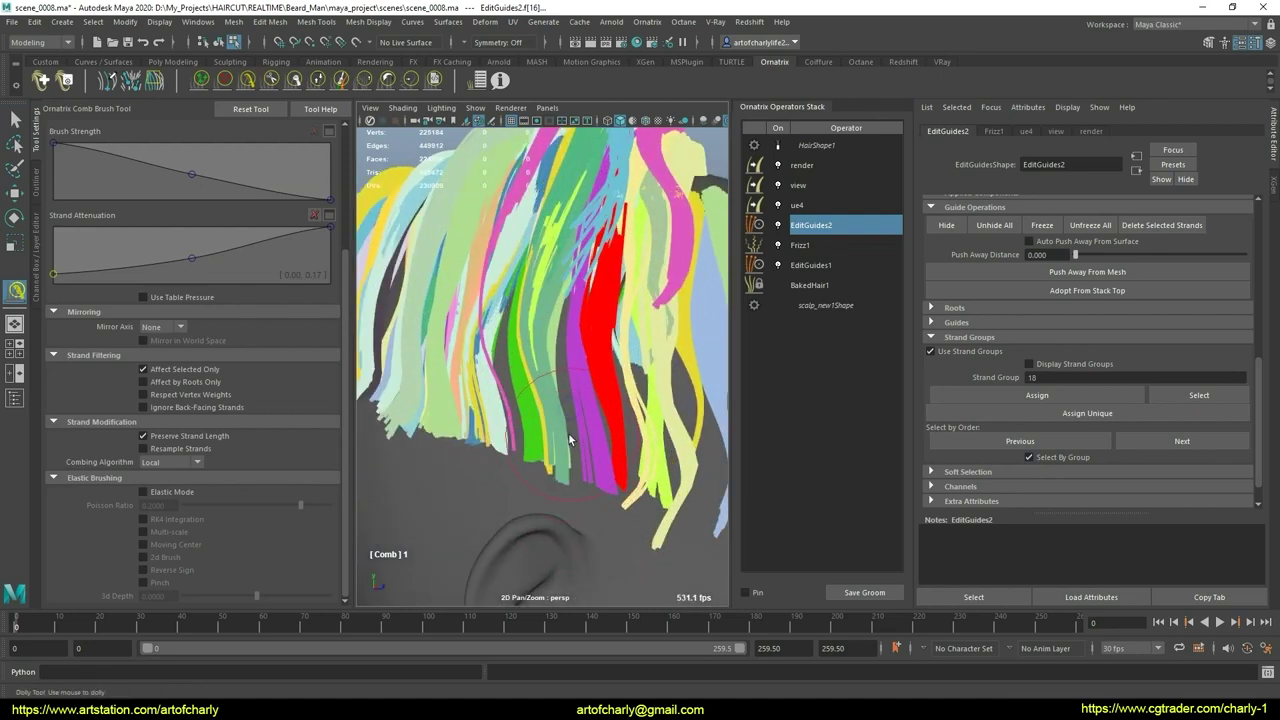
key(q)
click(606, 500)
scroll(590, 460, down, 3)
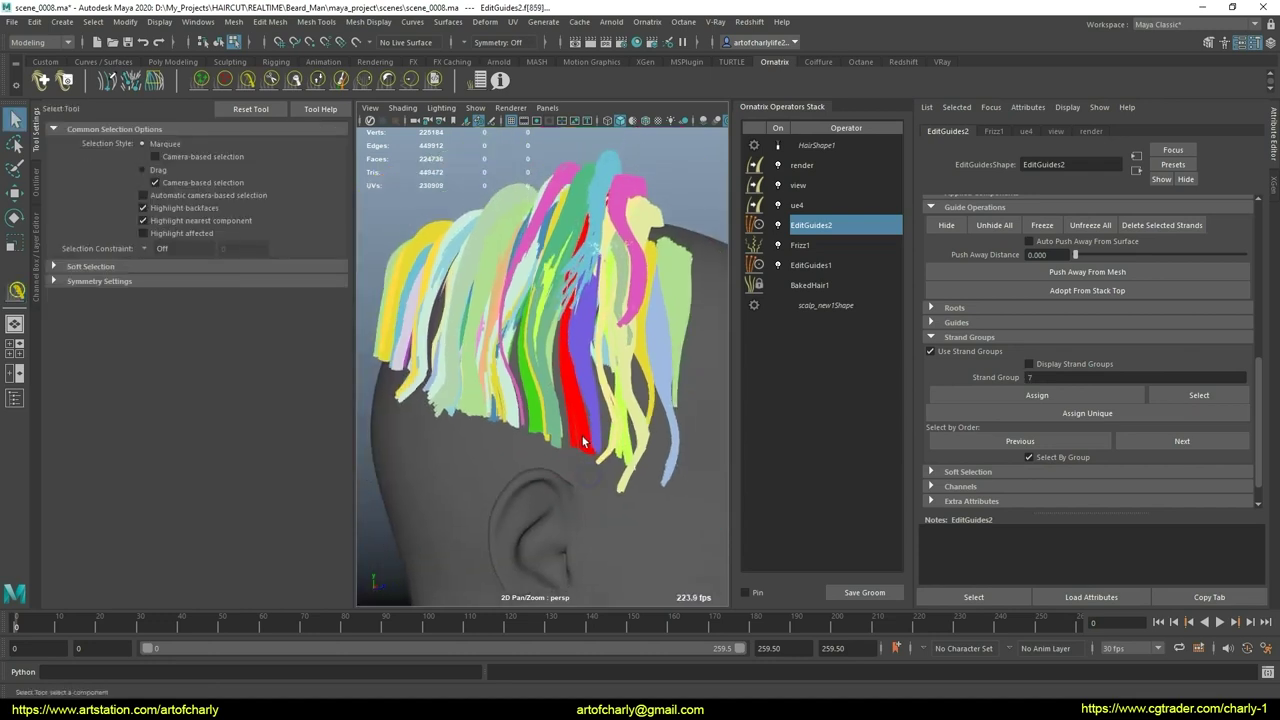
click(264, 95)
scroll(606, 416, up, 4)
drag(621, 391, 634, 473)
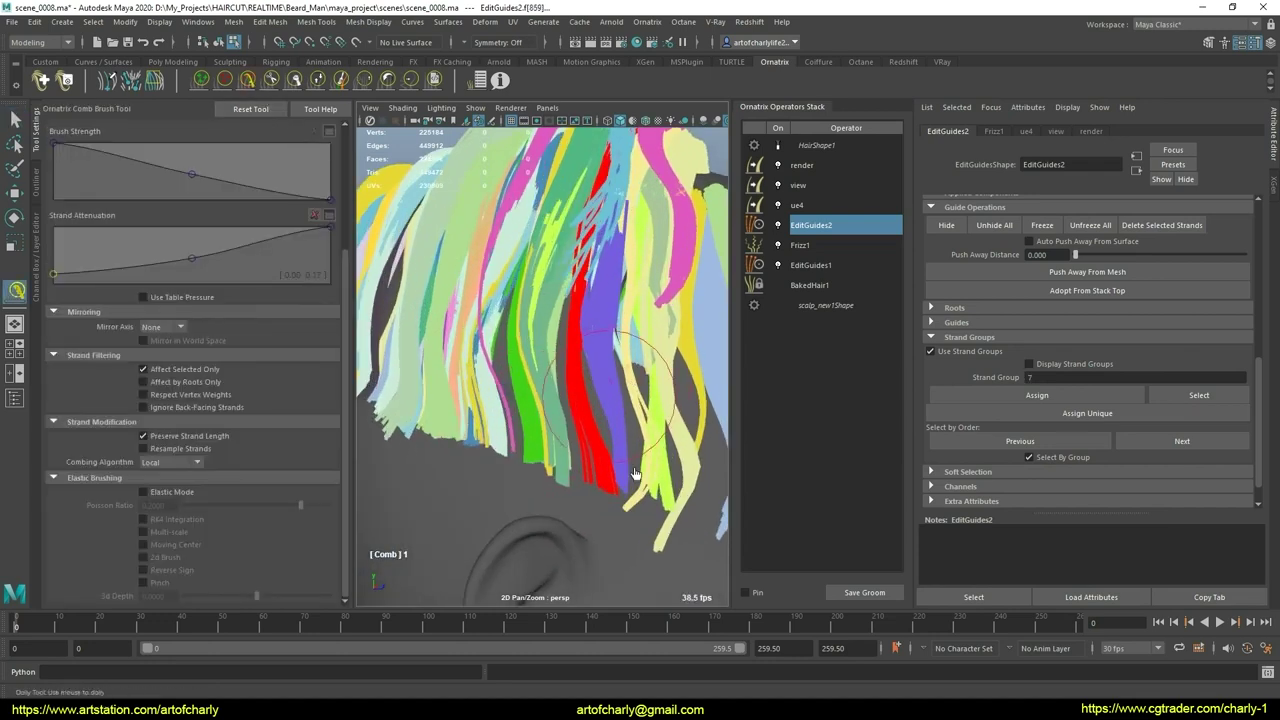
Step: Try the User Brush on the strands, then undo the bend on the red strand
click(434, 79)
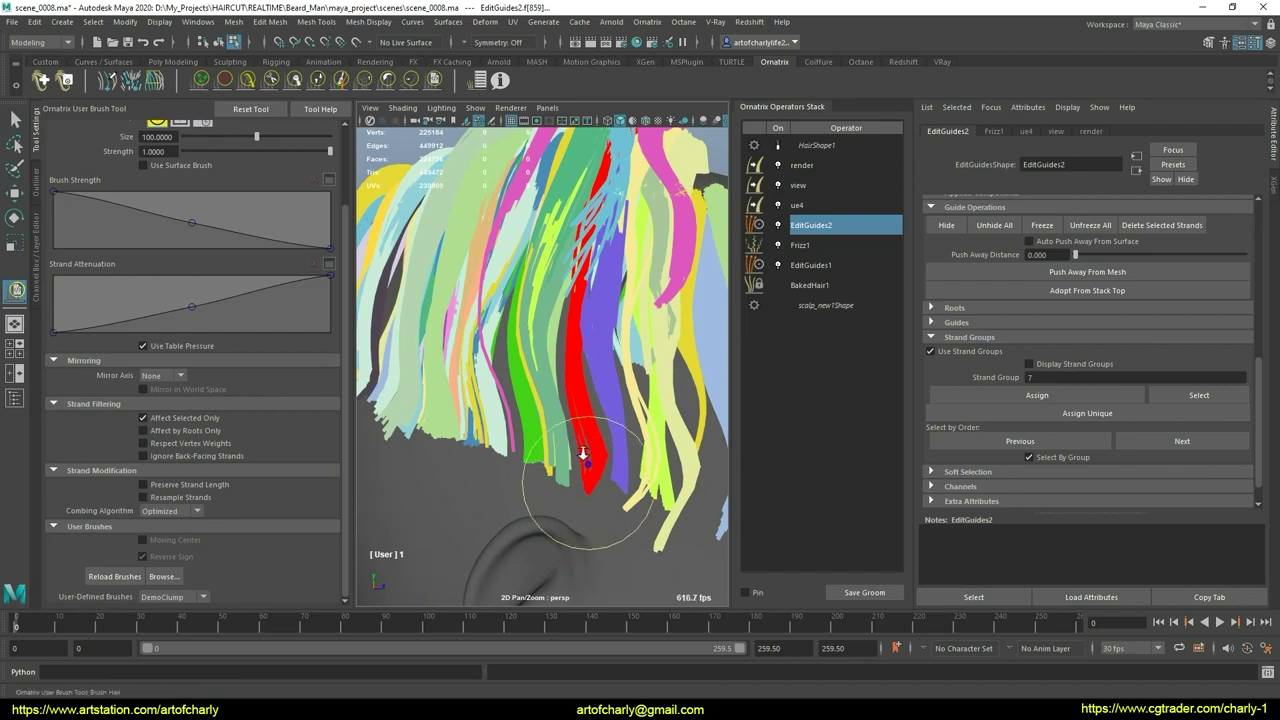
scroll(572, 476, down, 3)
key(q)
scroll(581, 434, up, 3)
scroll(570, 471, down, 1)
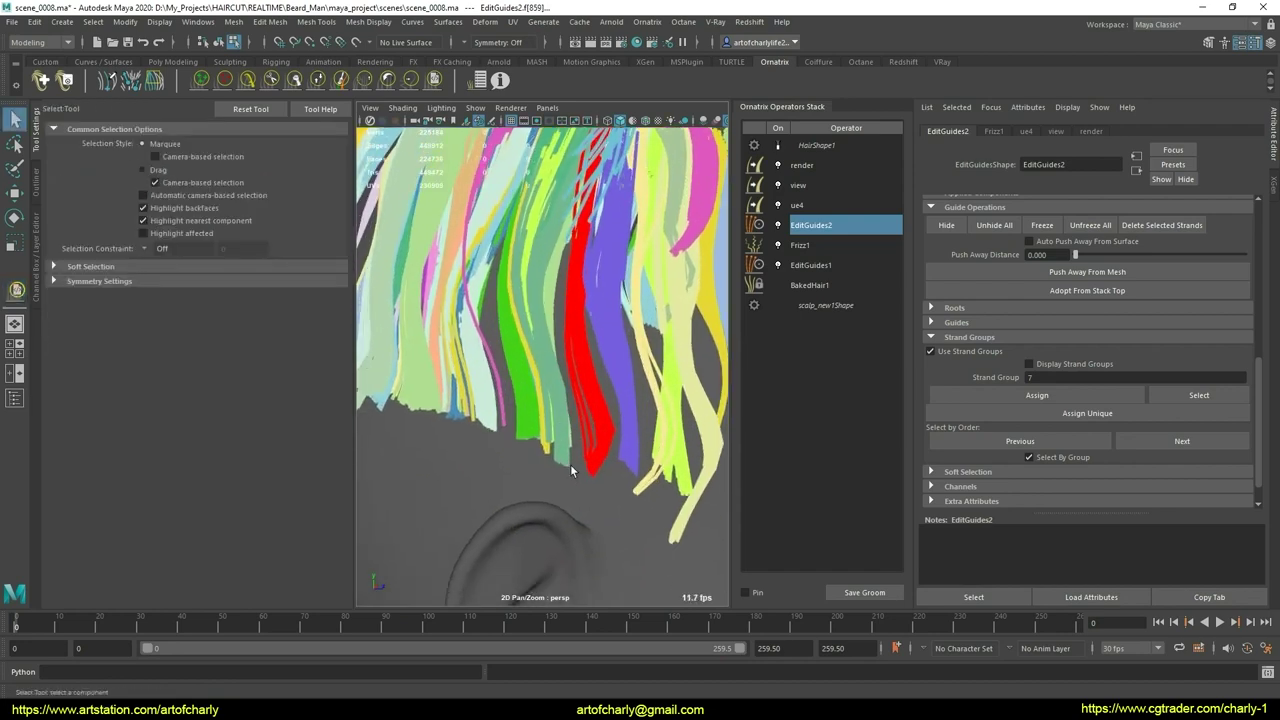
key(ctrl+z)
Step: Comb the middle of the red strands into a smooth S-shaped wave ending above the ear
click(586, 461)
click(229, 79)
alt+right_drag(580, 340, 594, 324)
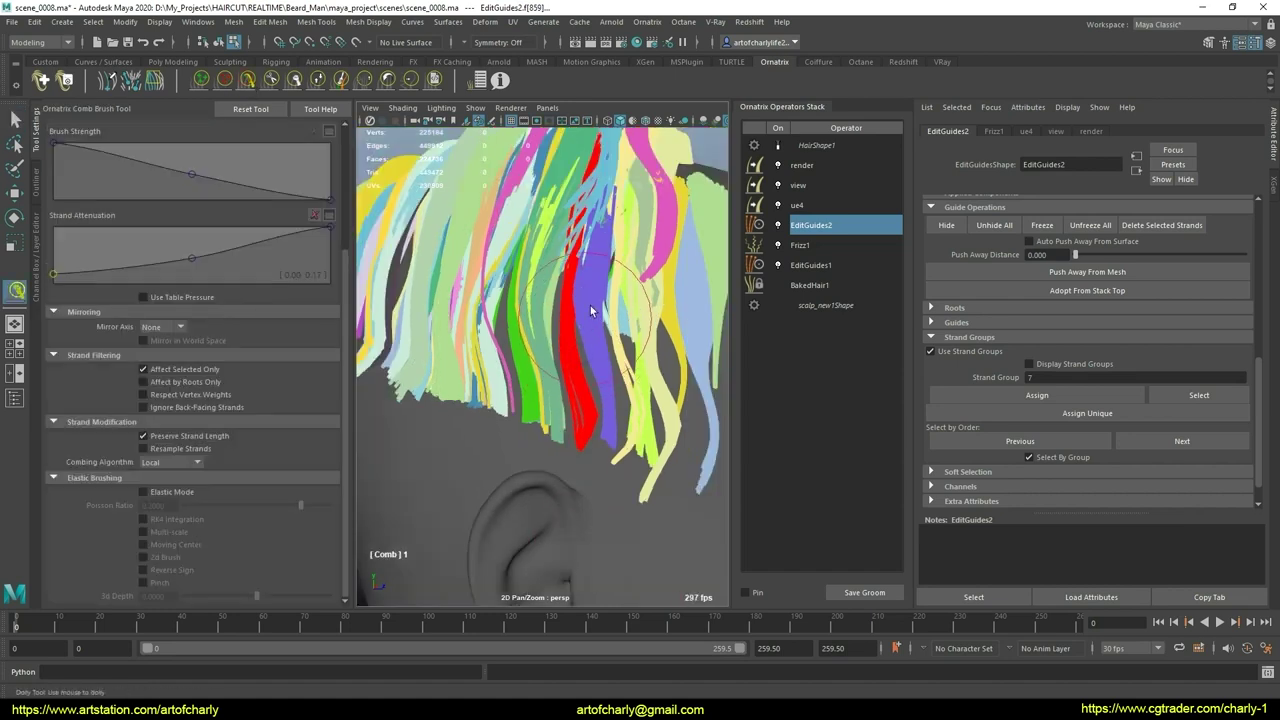
drag(612, 323, 595, 345)
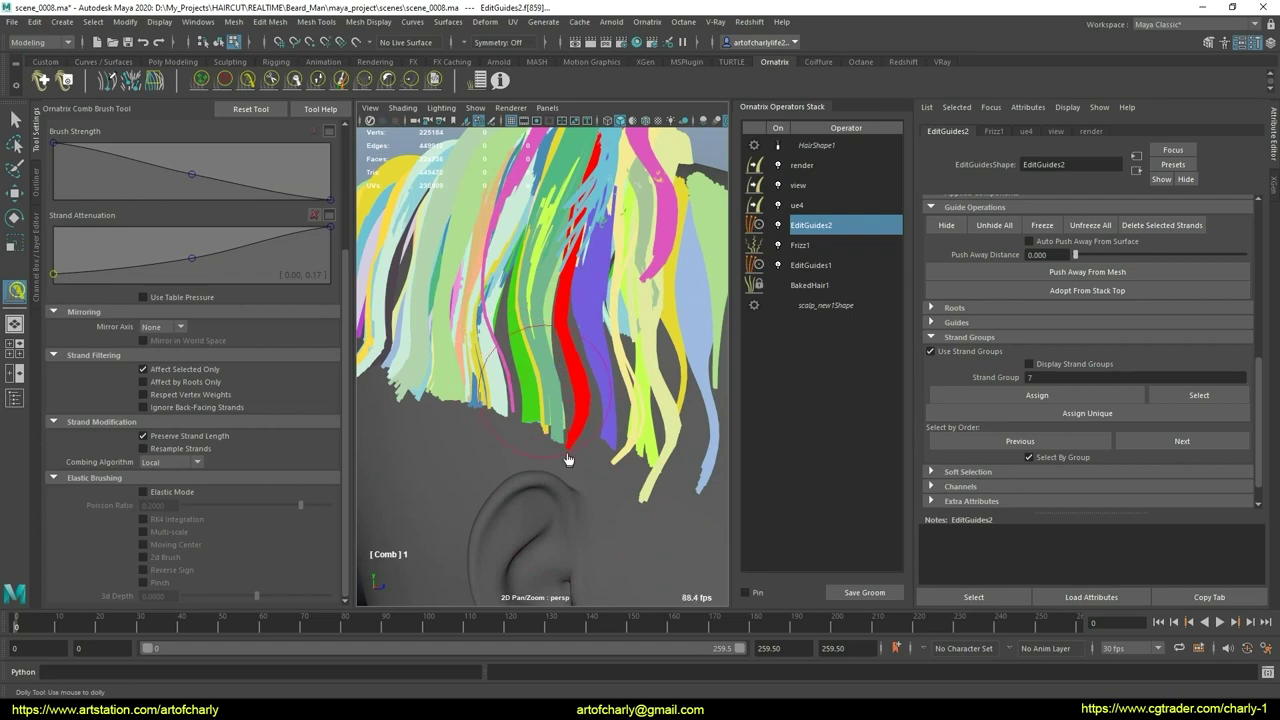
alt+drag(515, 379, 594, 421)
key(q)
alt+right_drag(598, 425, 572, 459)
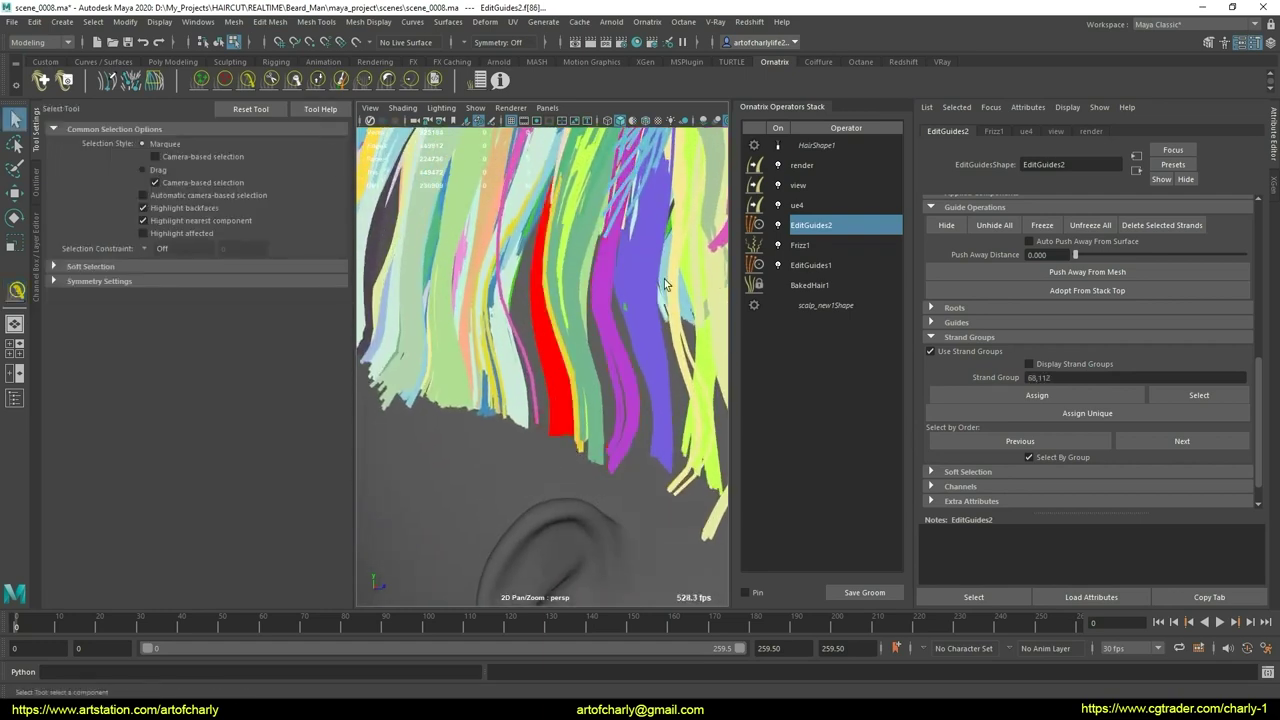
scroll(1158, 340, up, 5)
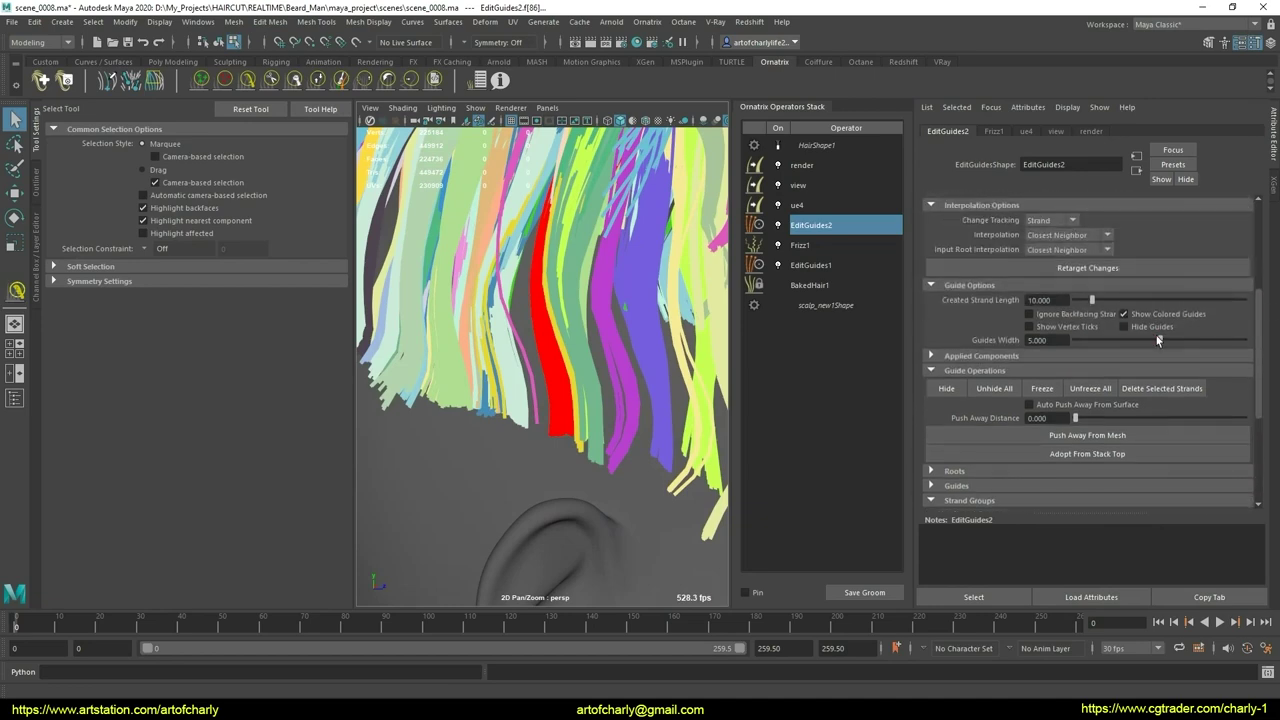
Step: Reduce the EditGuides2 Guides Width from 5.000 to about 1.825 and reactivate the Comb Brush
drag(1158, 340, 1100, 342)
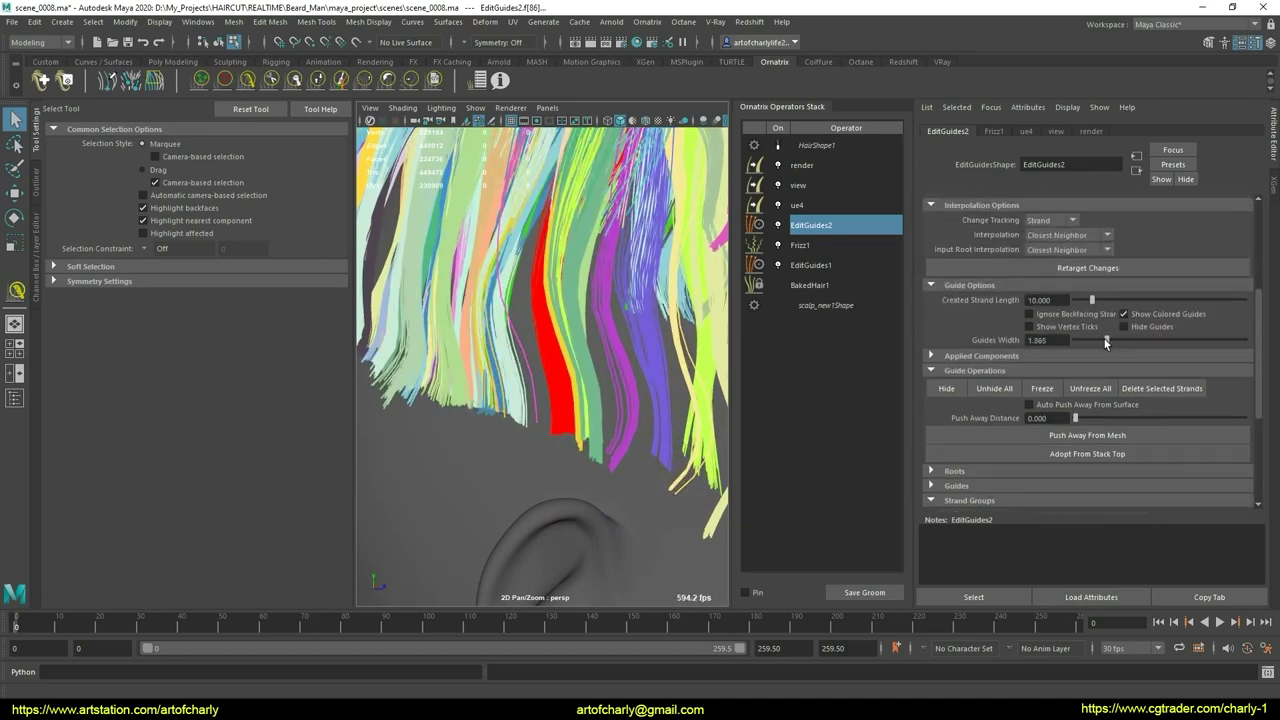
alt+drag(769, 430, 556, 399)
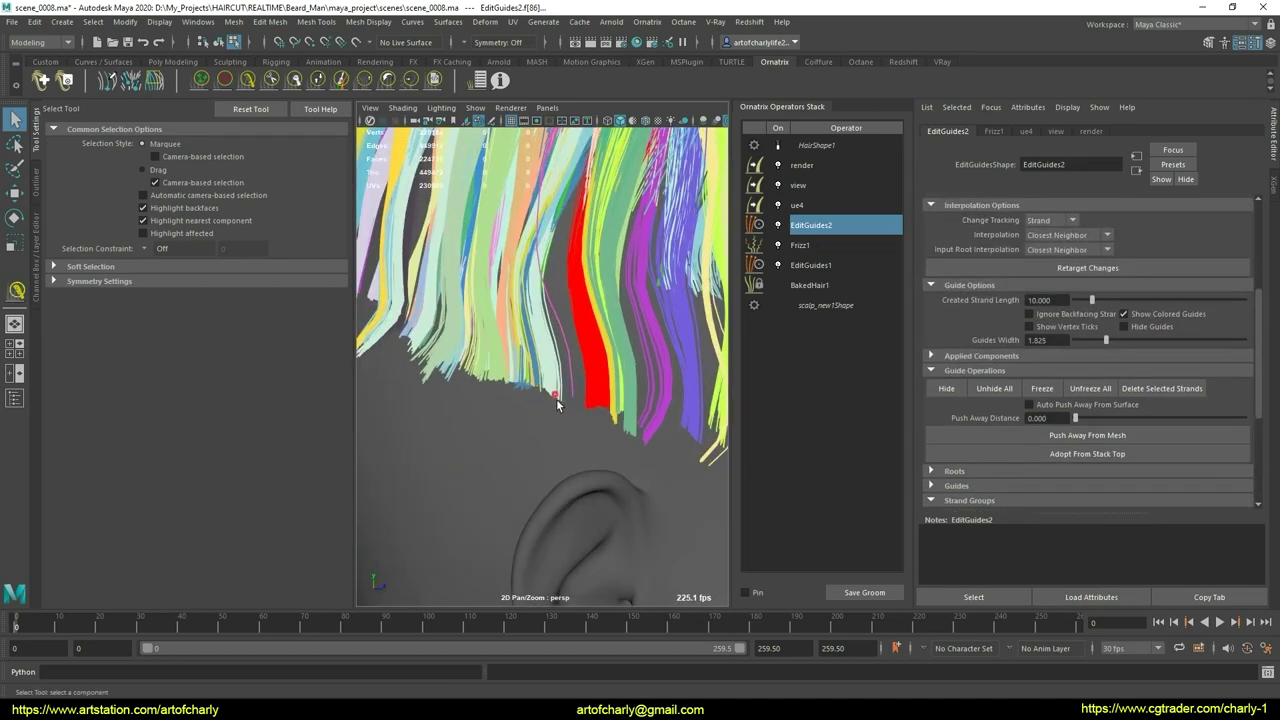
scroll(545, 390, down, 3)
click(245, 80)
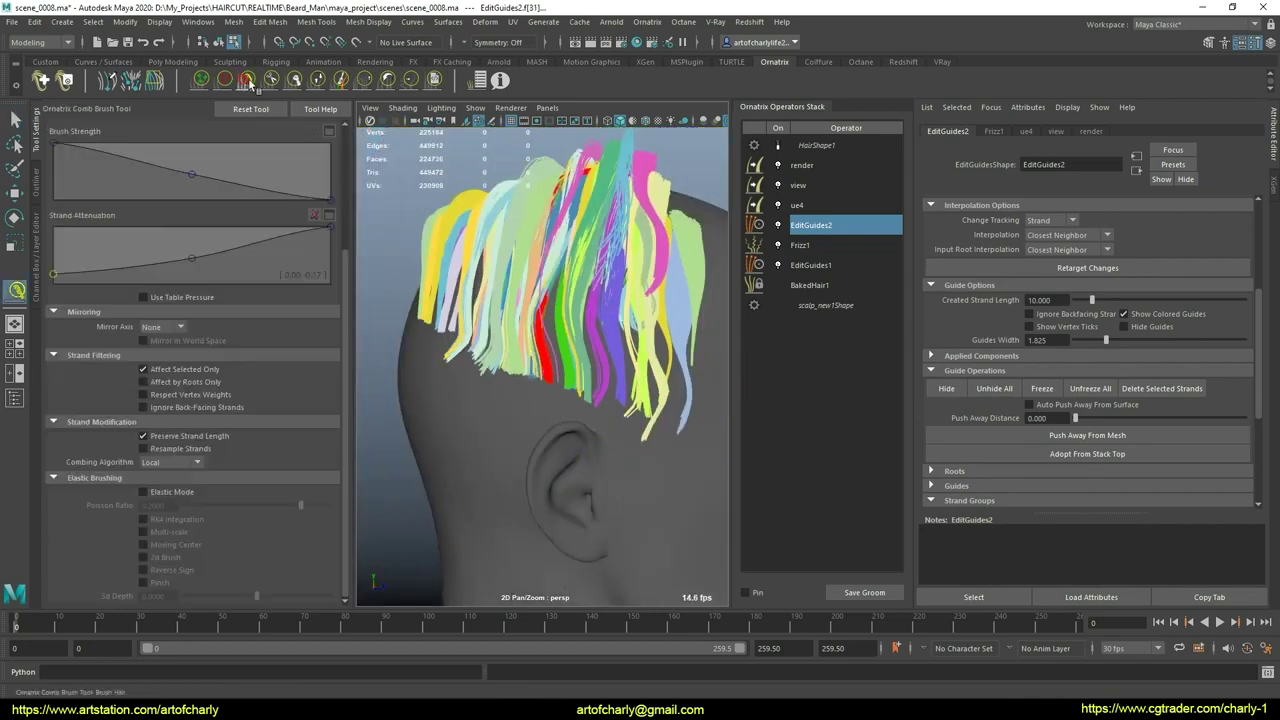
scroll(545, 390, up, 3)
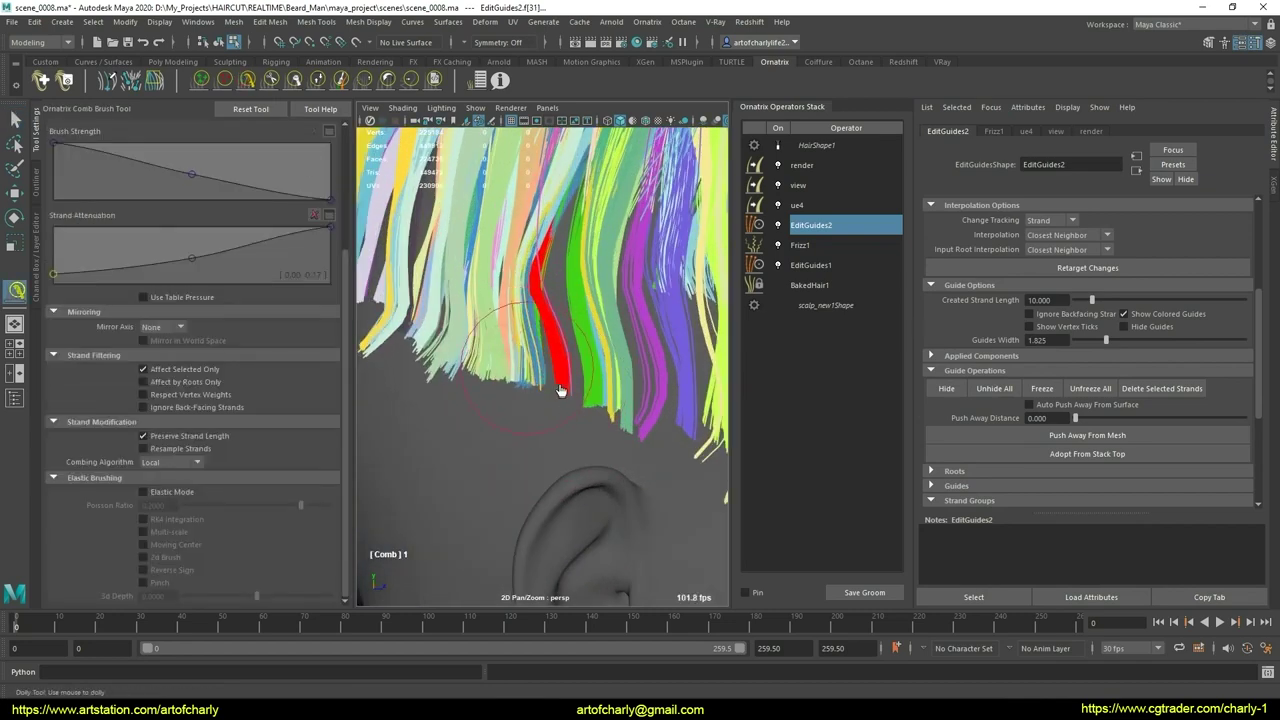
Step: Turn on HairShape1 to preview the rendered hair and look closely above the ear
key(q)
alt+drag(507, 310, 505, 347)
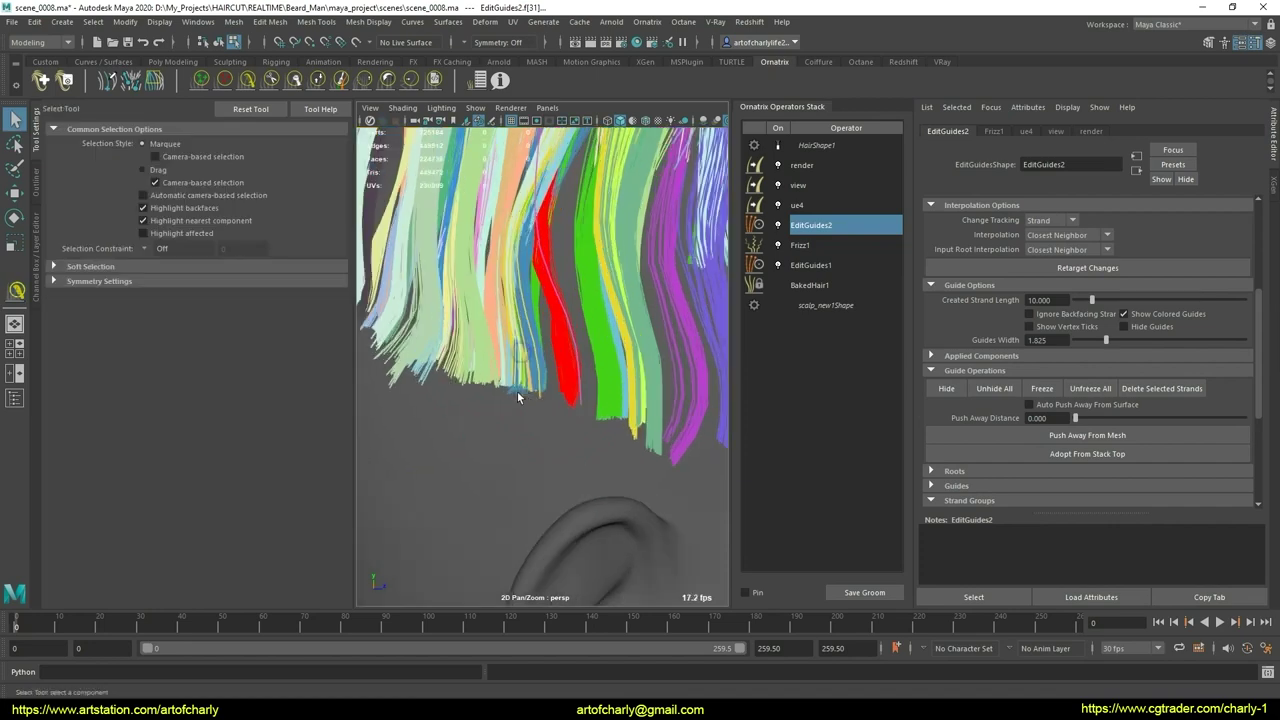
click(778, 145)
alt+drag(662, 344, 672, 297)
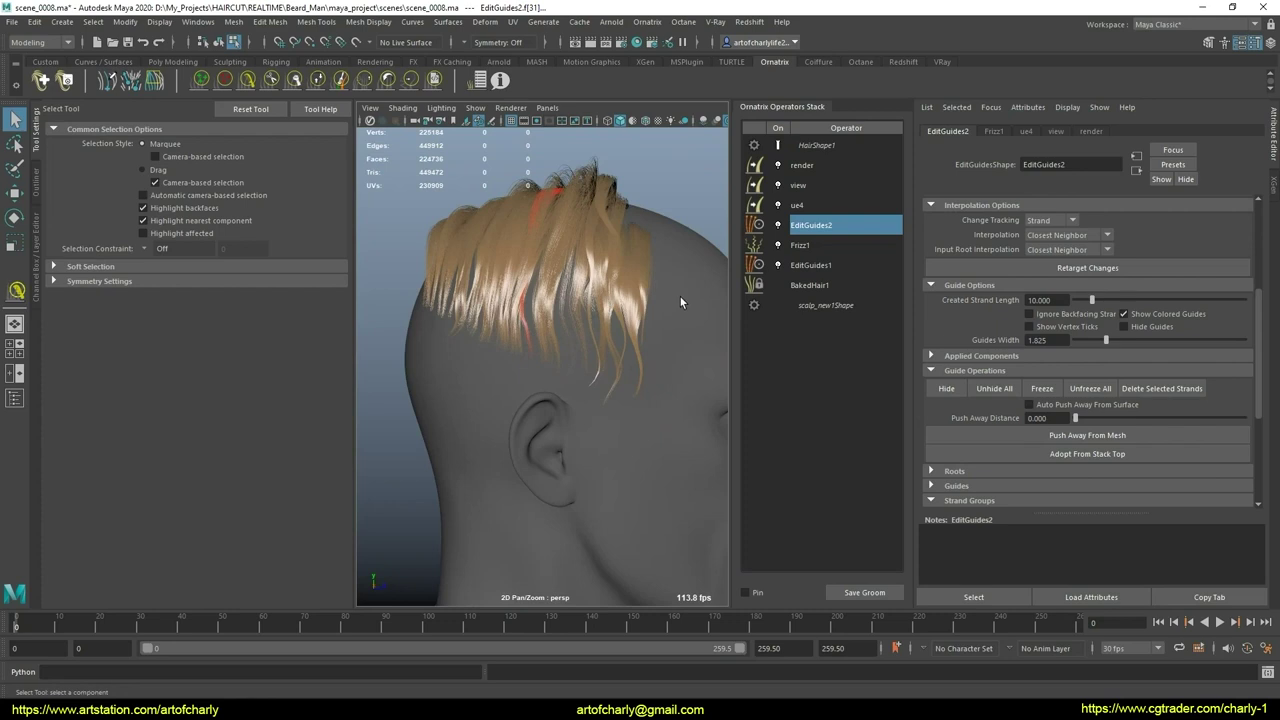
alt+right_drag(629, 350, 667, 395)
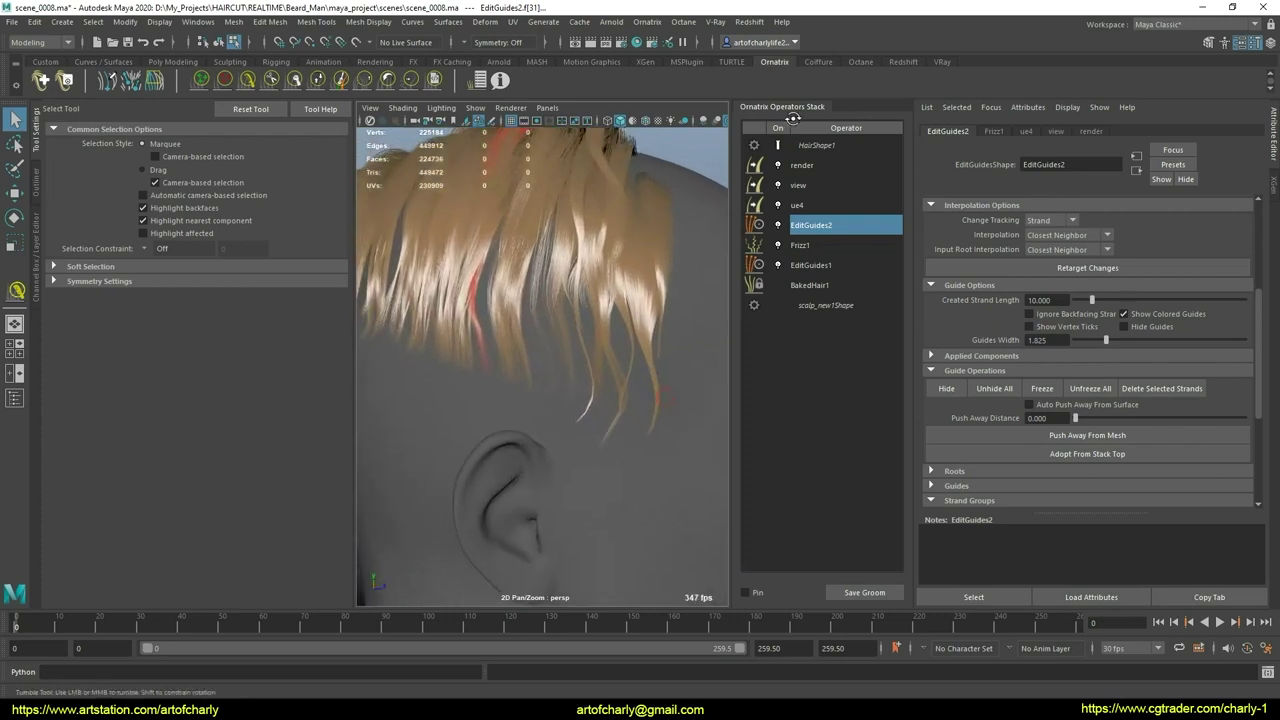
Step: Inspect HairShape1 and EditGuides1, show the Outliner, and return to EditGuides2
click(812, 145)
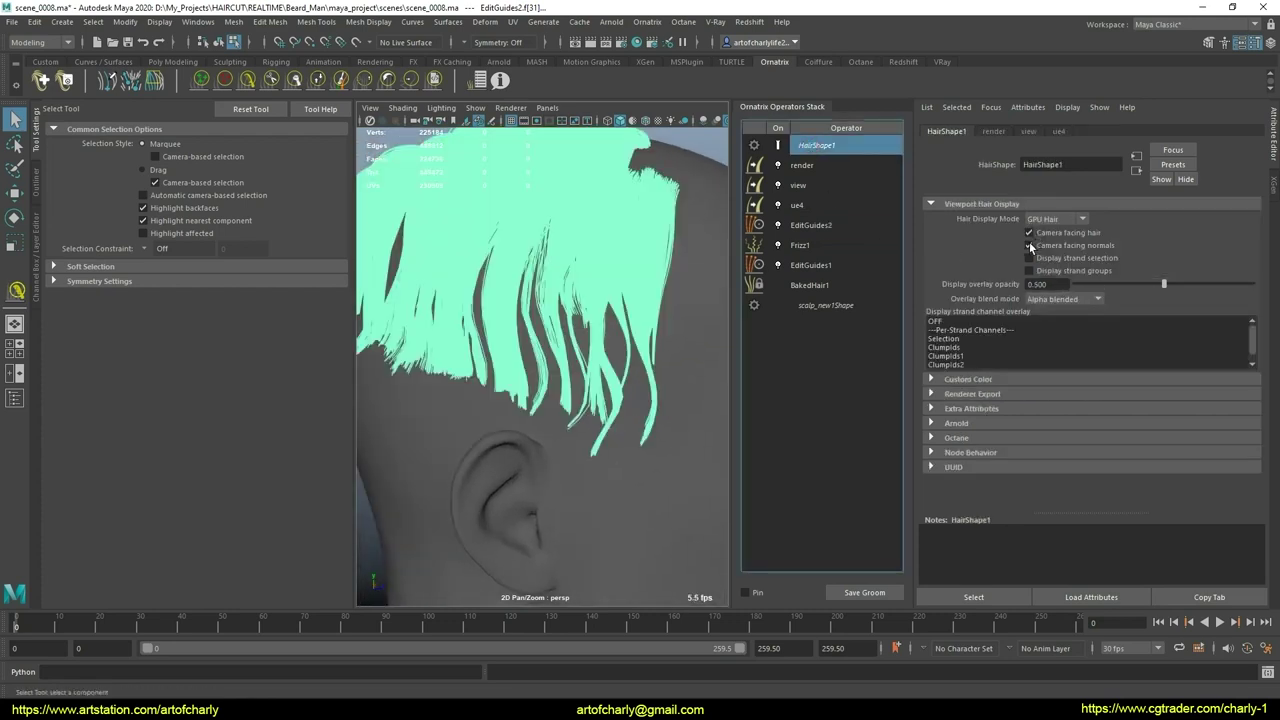
click(811, 265)
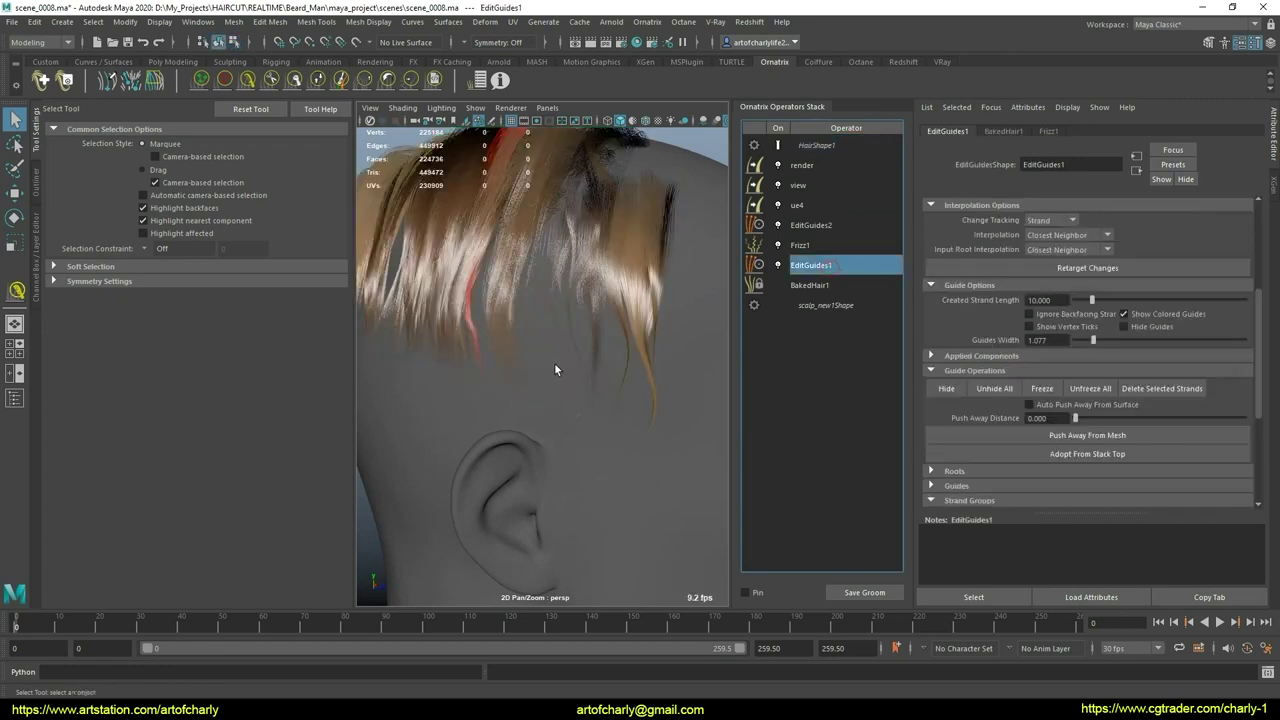
mouse_move(554, 362)
alt+mouse_down()
mouse_move(615, 325)
mouse_move(727, 312)
alt+mouse_up()
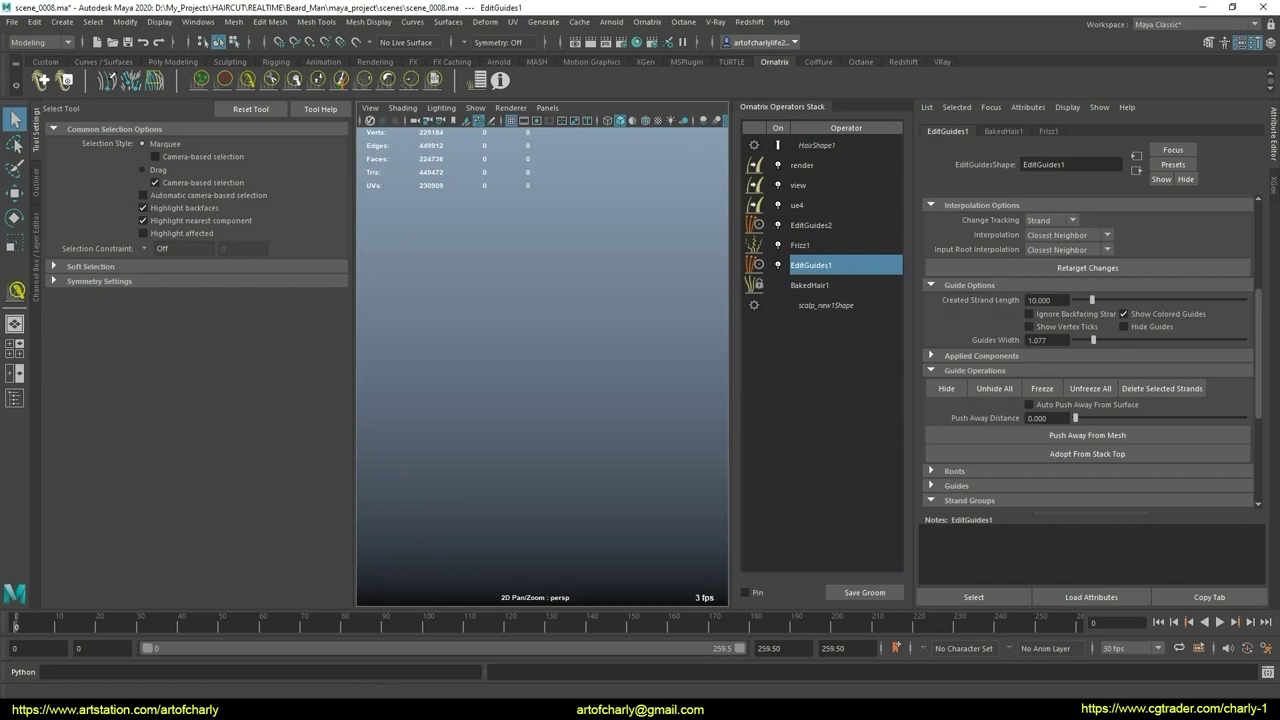
click(36, 182)
mouse_move(579, 309)
alt+mouse_down()
mouse_move(474, 339)
mouse_move(482, 366)
mouse_move(476, 336)
mouse_move(587, 321)
mouse_move(580, 269)
mouse_move(496, 316)
mouse_move(543, 308)
alt+mouse_up()
click(815, 224)
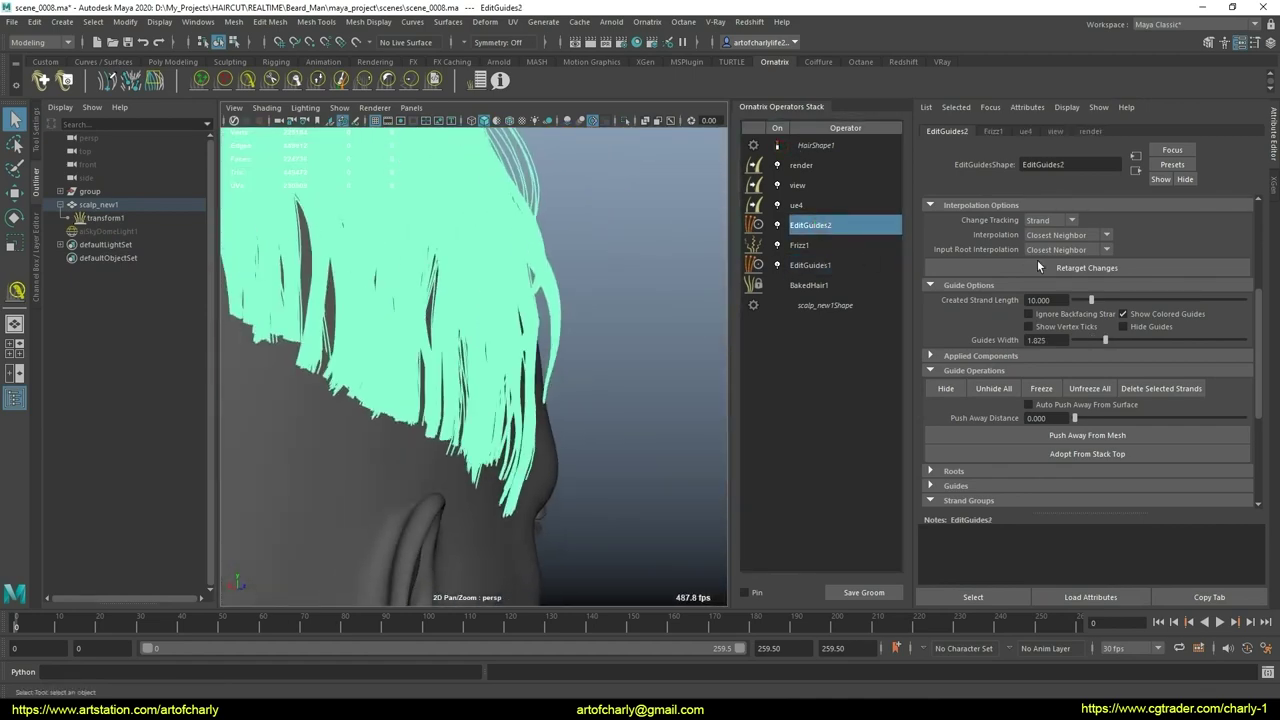
Step: Enable Edit Guides with coloured strand groups and comb the red side group down and sideways
click(1037, 224)
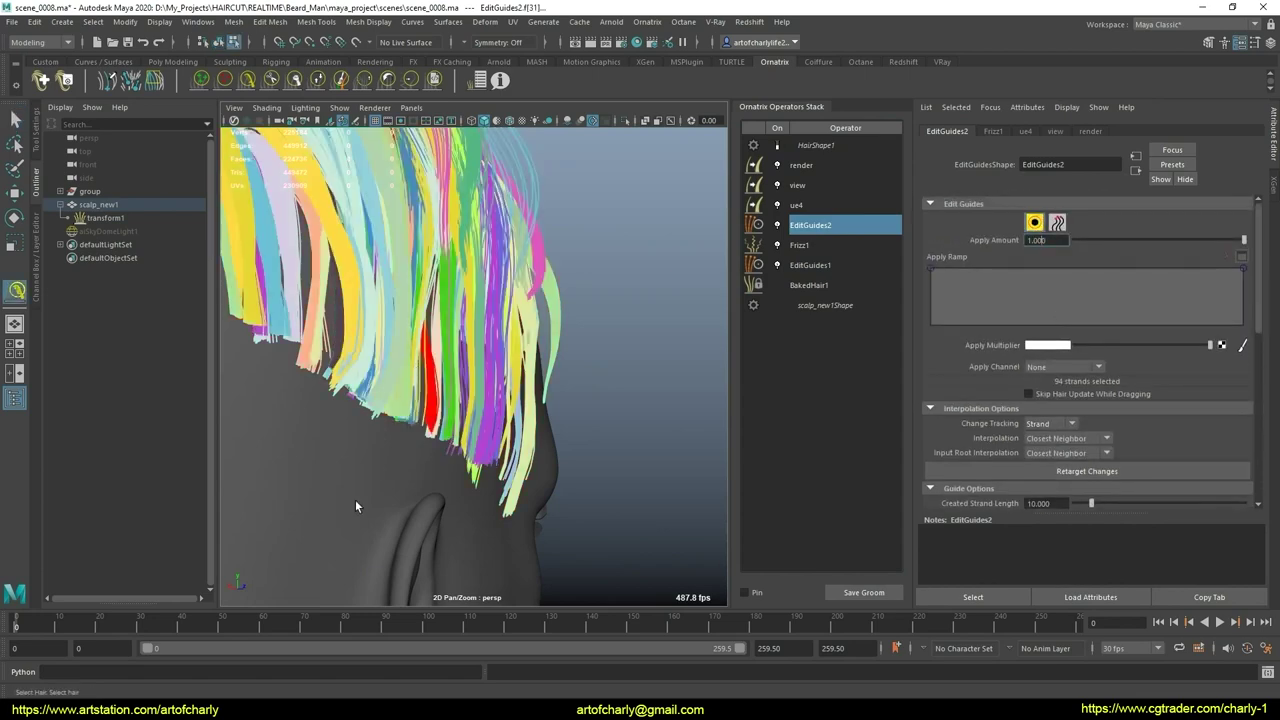
mouse_move(355, 499)
alt+mouse_down()
mouse_move(434, 425)
mouse_move(363, 391)
mouse_move(408, 386)
alt+mouse_up()
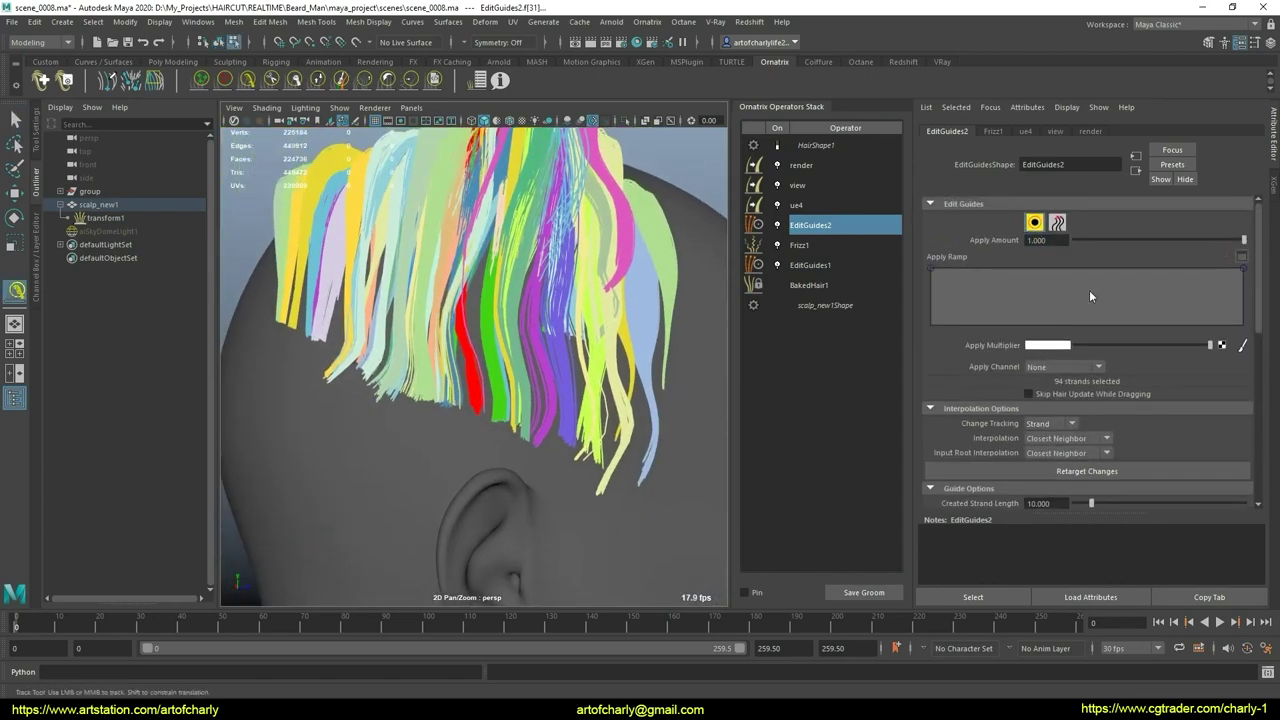
alt+drag(502, 410, 588, 398)
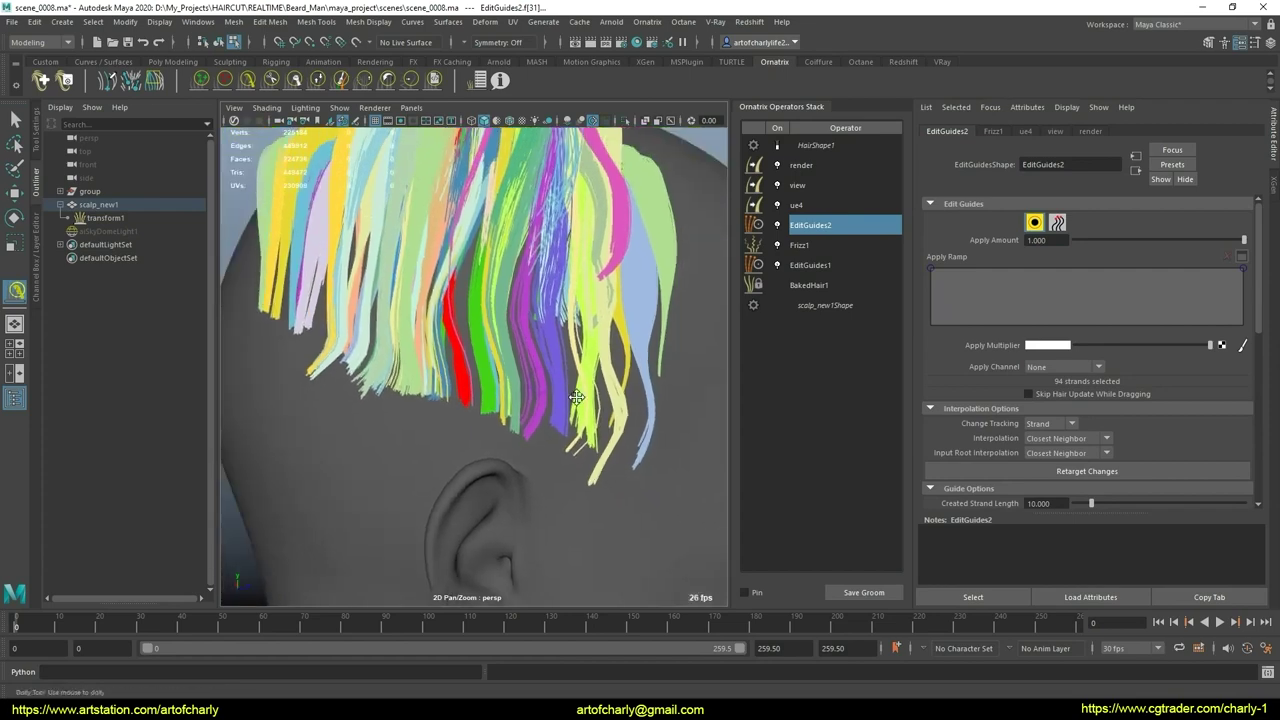
mouse_move(588, 398)
alt+right_down()
mouse_move(520, 420)
mouse_move(497, 467)
mouse_move(434, 458)
mouse_move(410, 425)
mouse_move(380, 428)
alt+right_up()
scroll(1165, 451, down, 5)
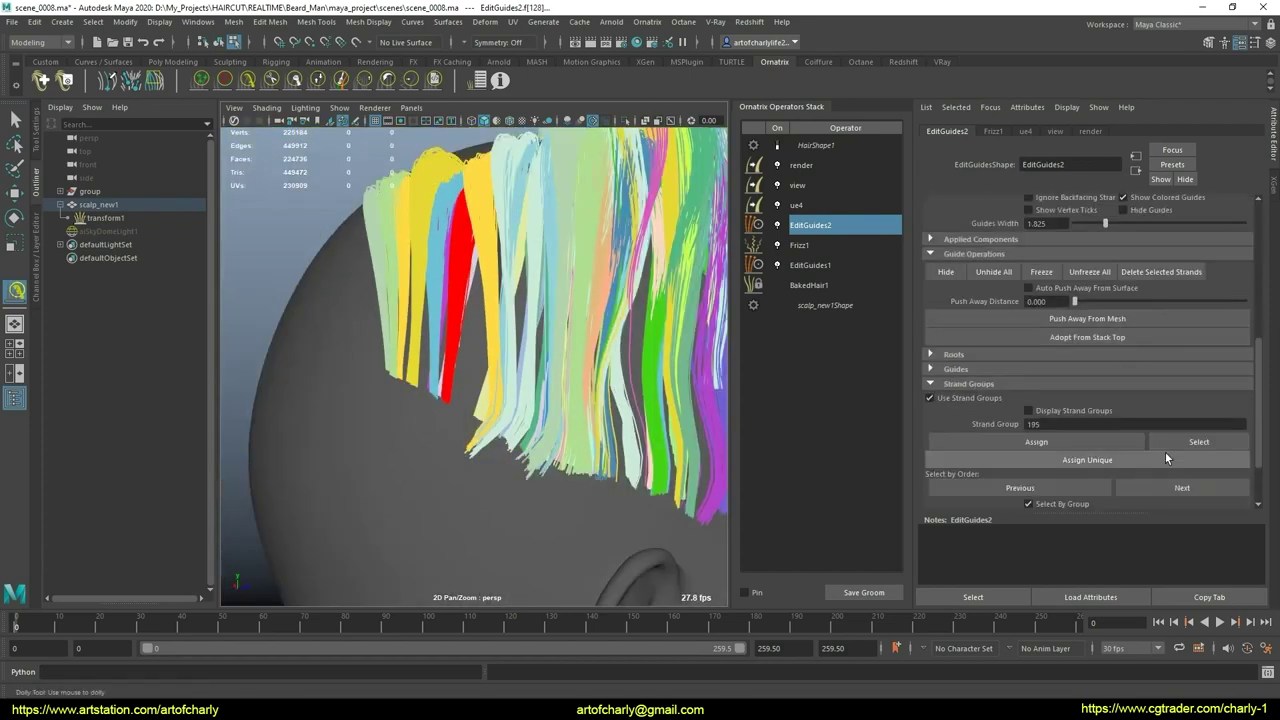
scroll(1114, 450, down, 3)
alt+right_drag(560, 420, 501, 417)
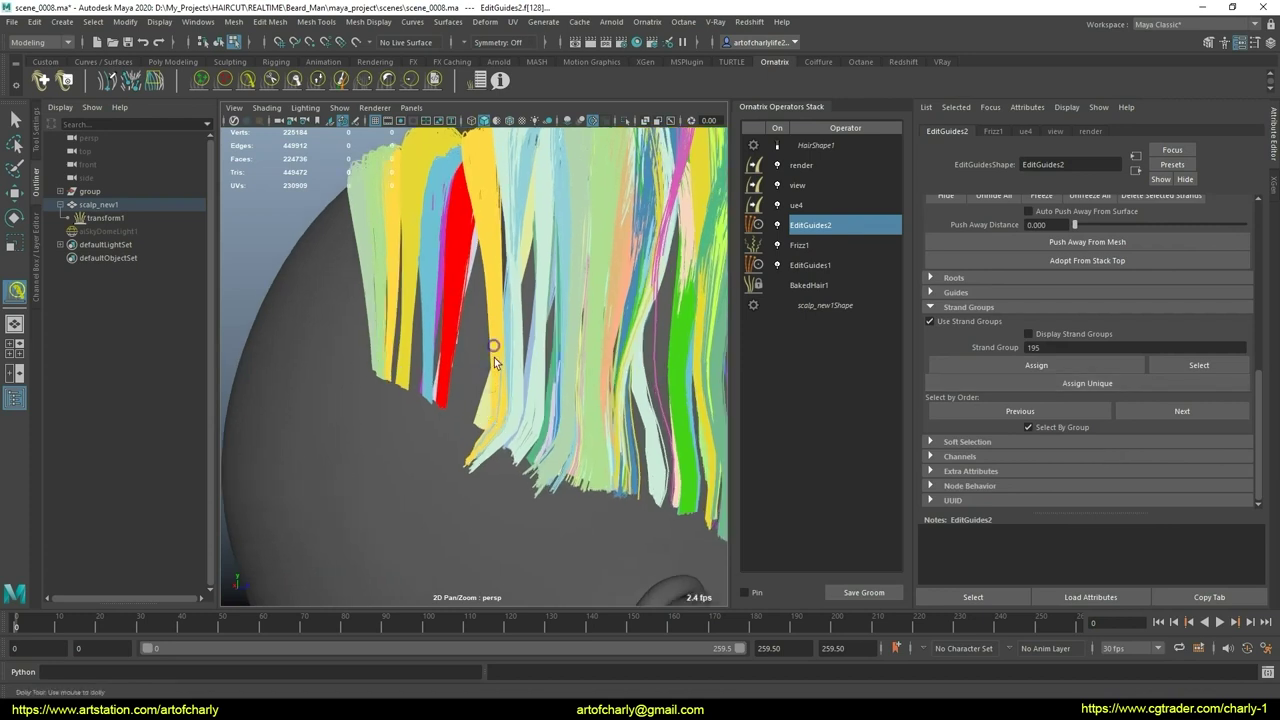
alt+drag(494, 357, 300, 200)
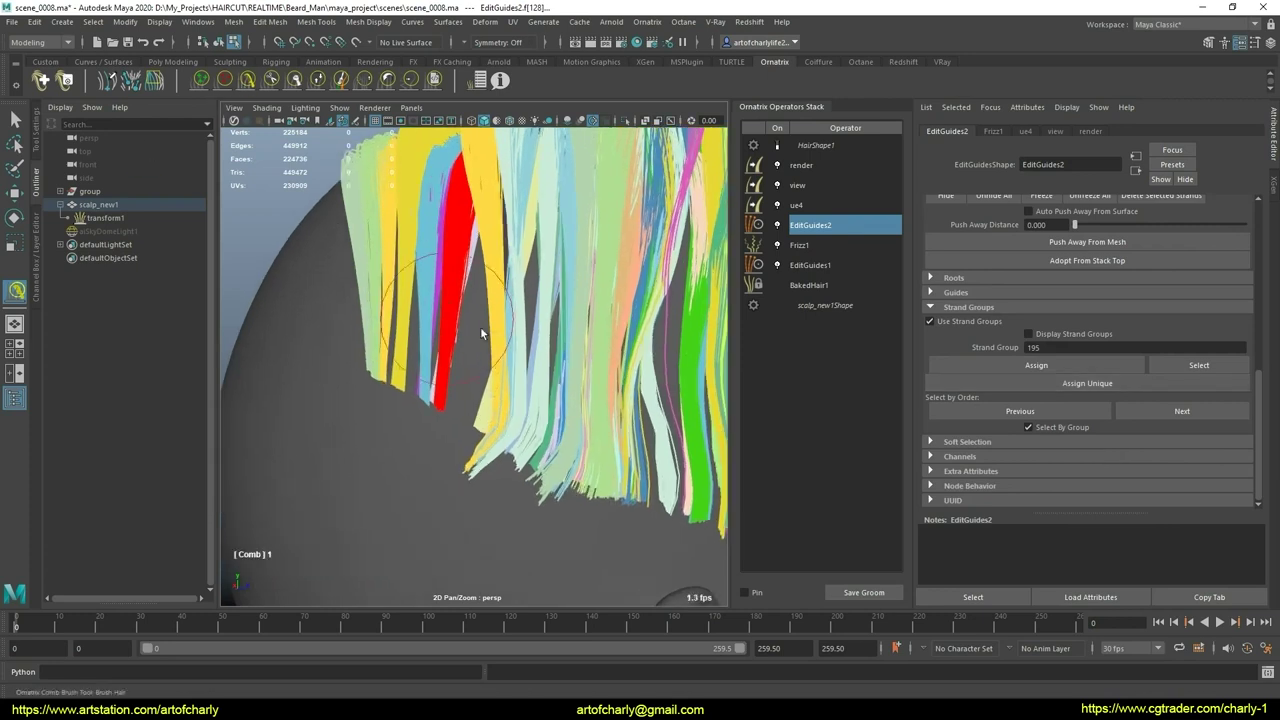
alt+middle_drag(488, 310, 470, 330)
alt+right_drag(470, 330, 430, 335)
alt+middle_drag(430, 335, 446, 352)
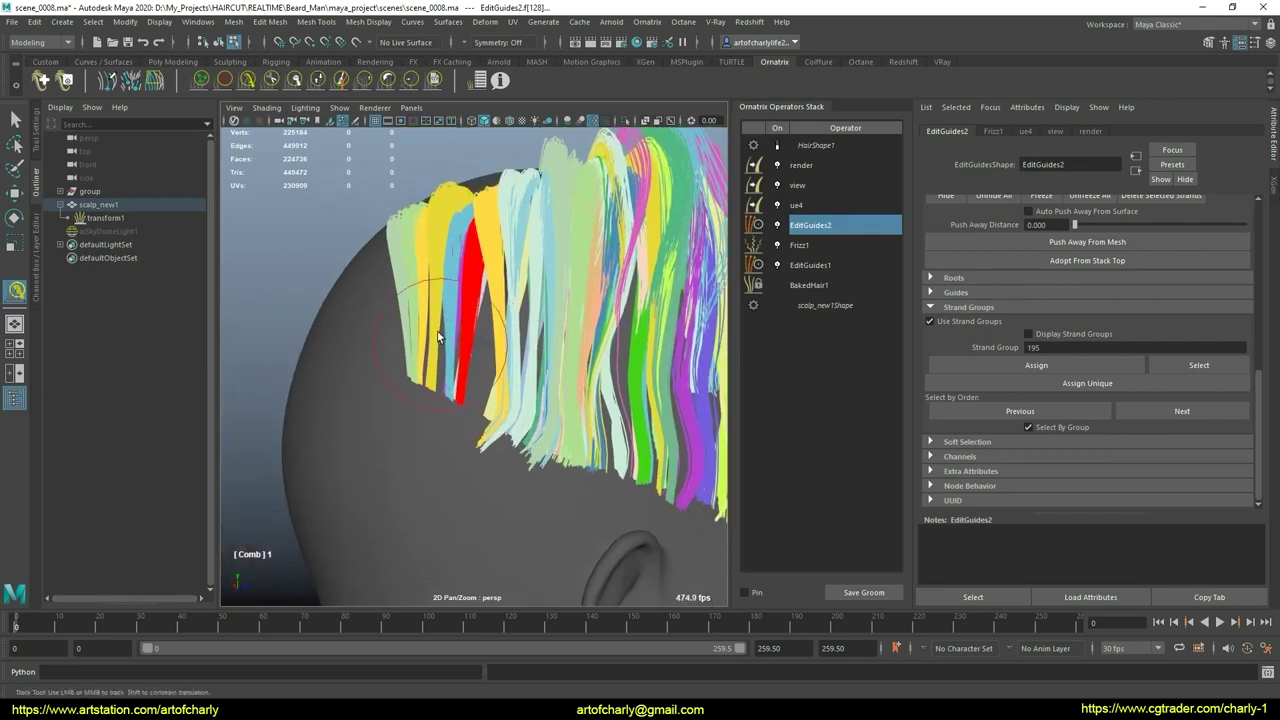
drag(446, 352, 494, 440)
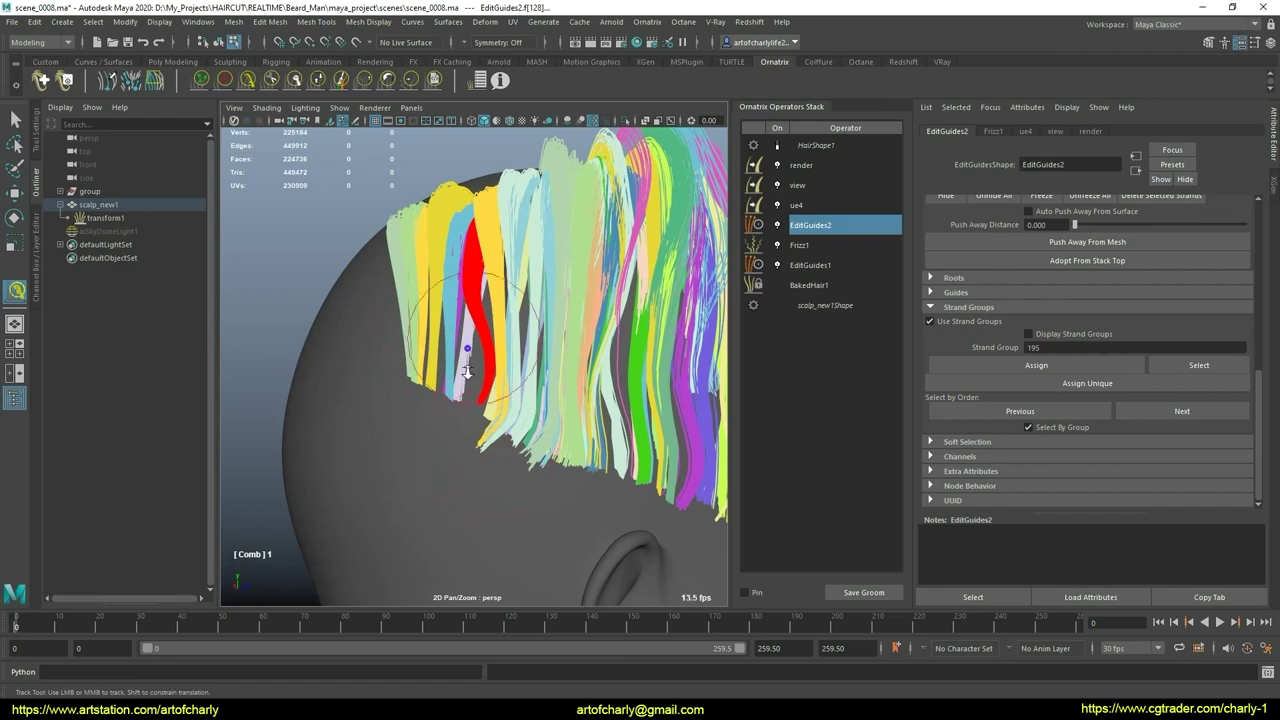
Step: Pick the next side strand group and take up the Comb Brush to shape it
scroll(467, 372, up, 5)
key(q)
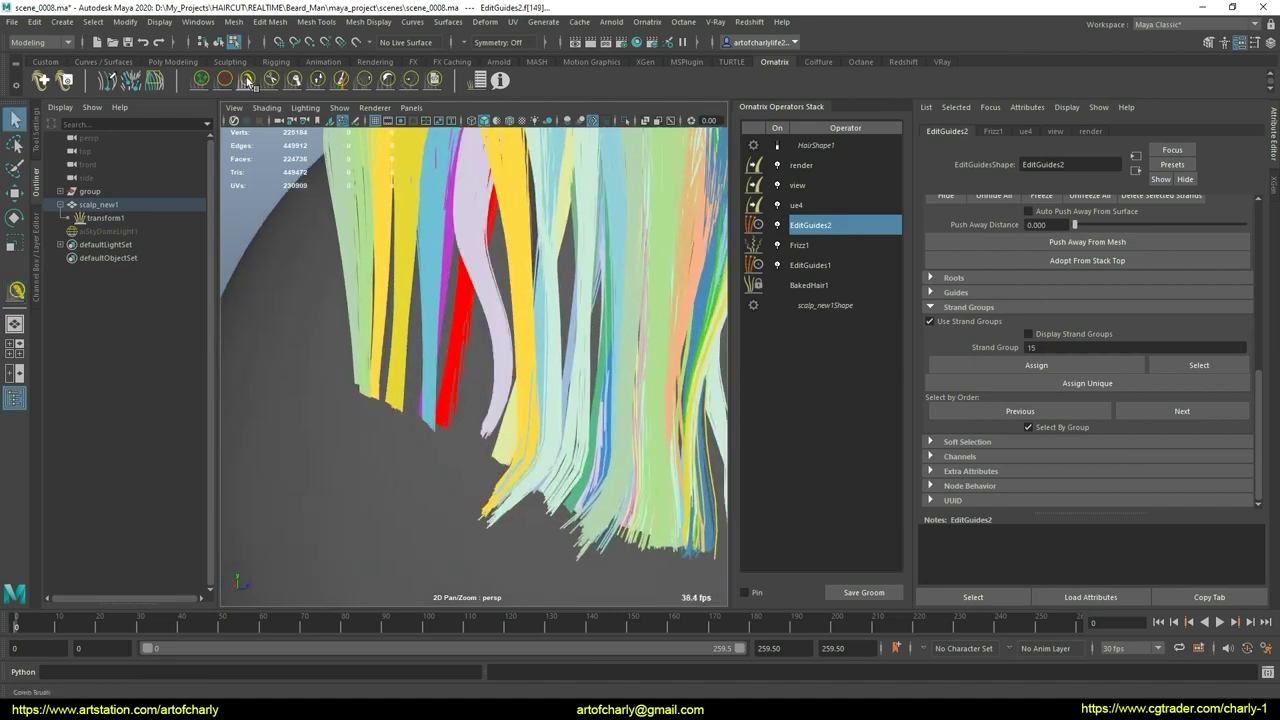
click(247, 80)
scroll(445, 370, down, 3)
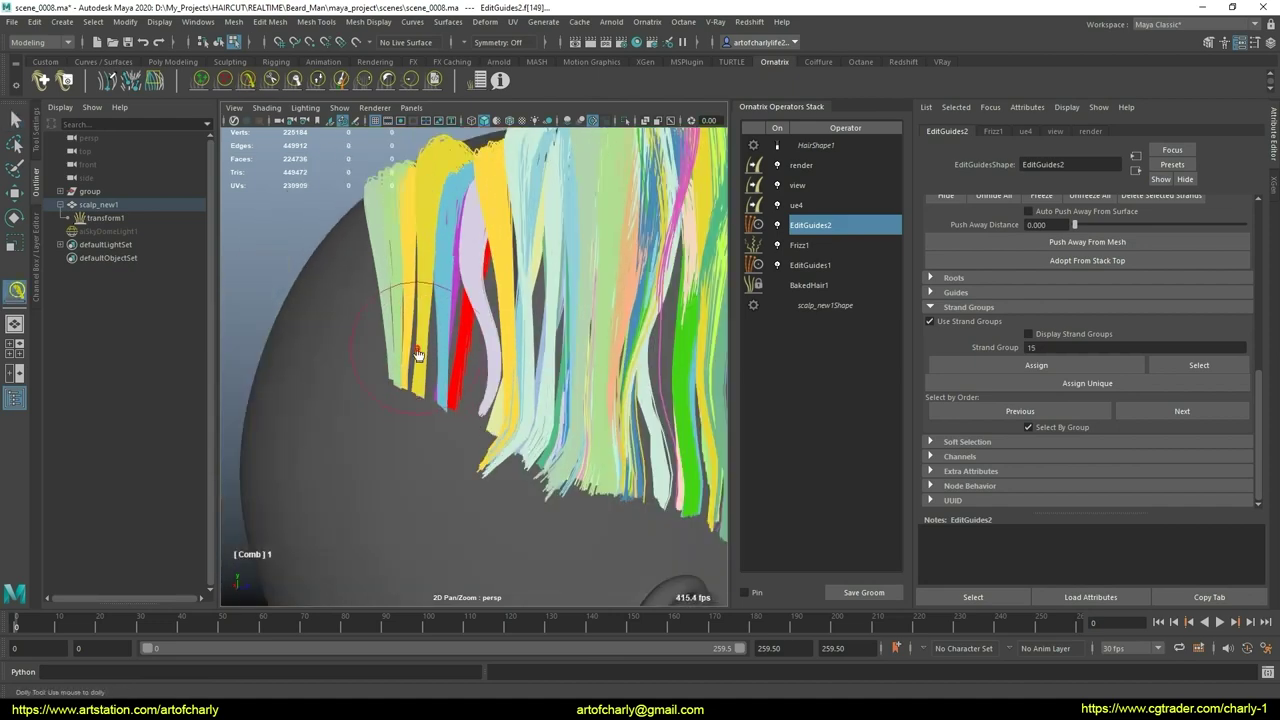
key(q)
click(461, 425)
click(247, 80)
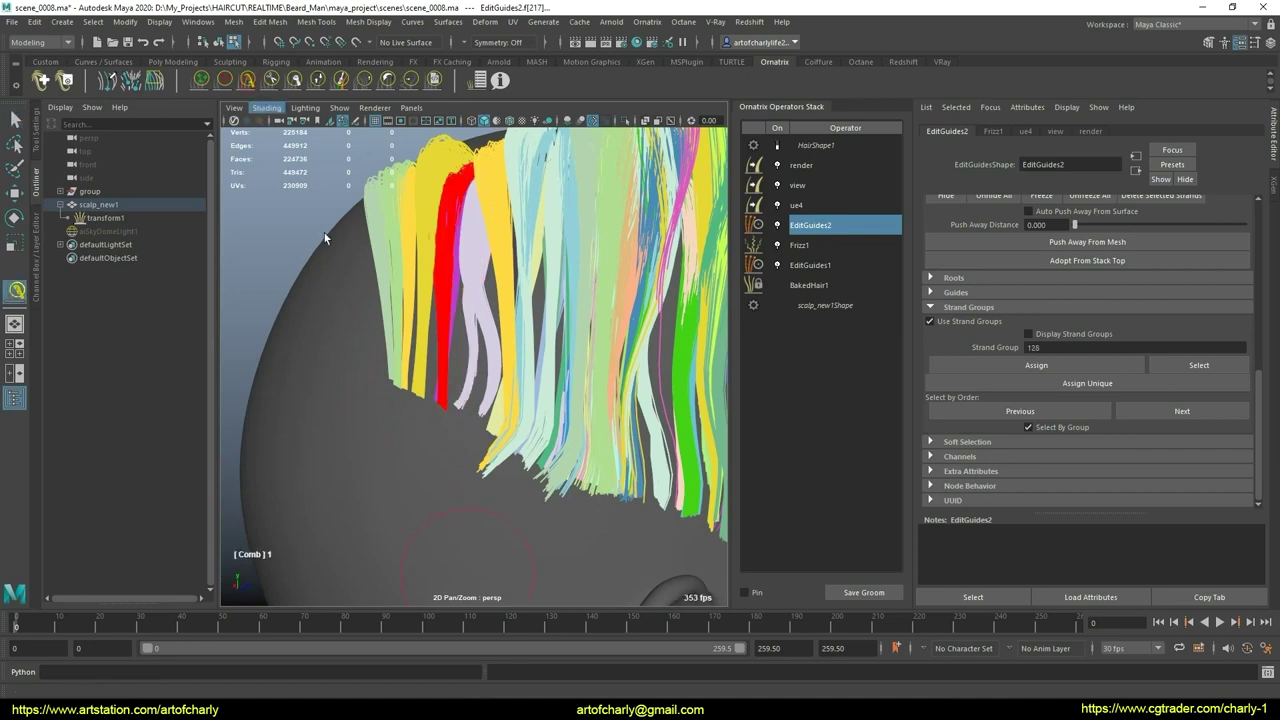
scroll(492, 317, down, 2)
scroll(450, 370, up, 2)
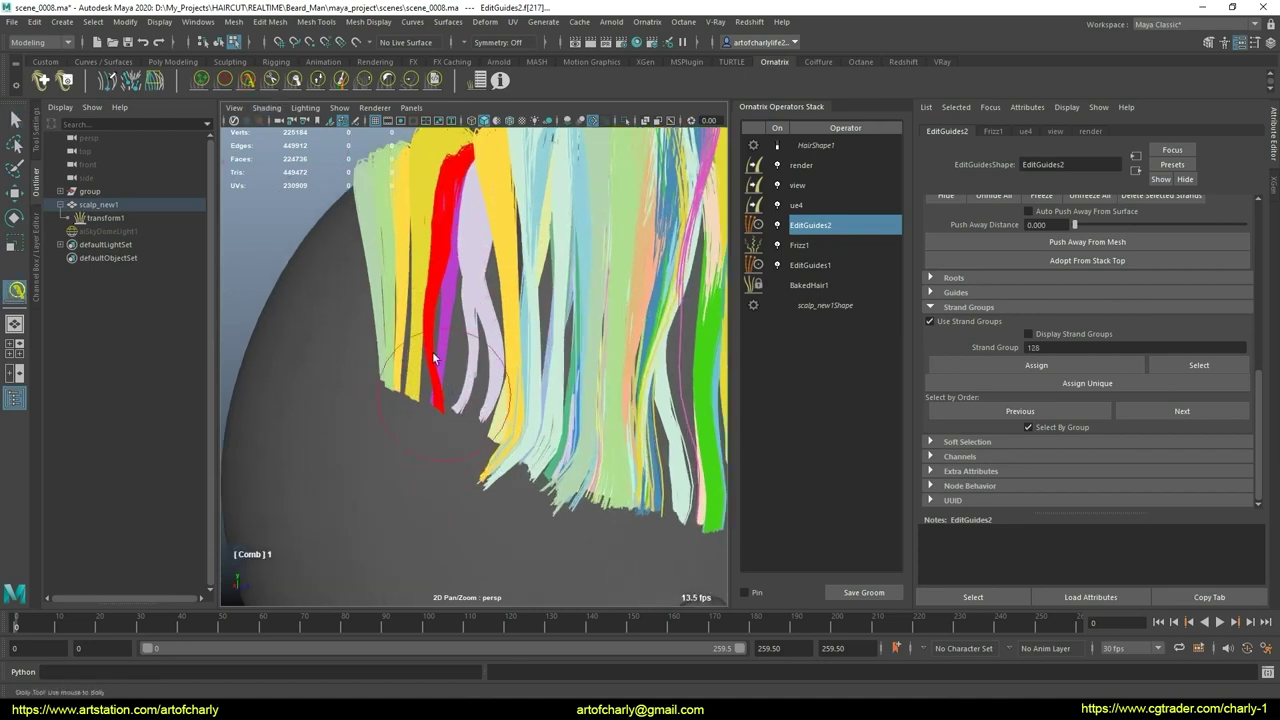
Step: Select another strand group at the front and comb it with the Comb Brush
key(q)
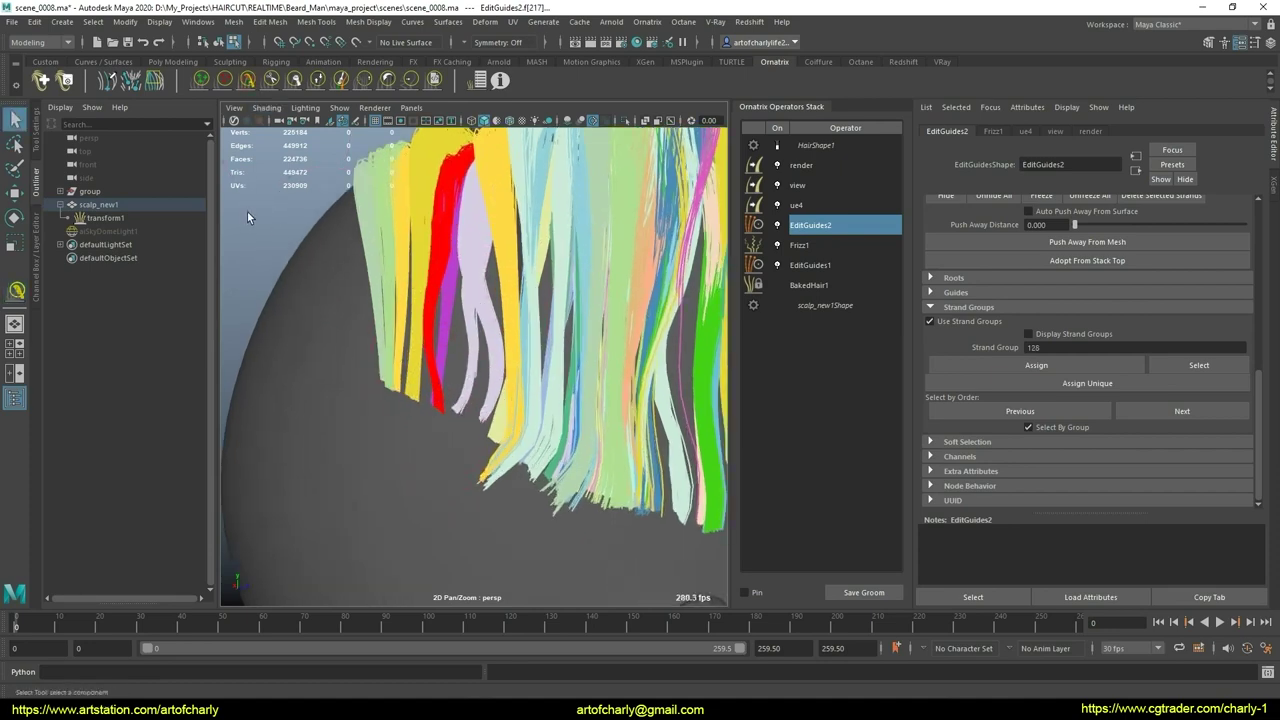
click(418, 308)
scroll(410, 295, down, 2)
click(246, 82)
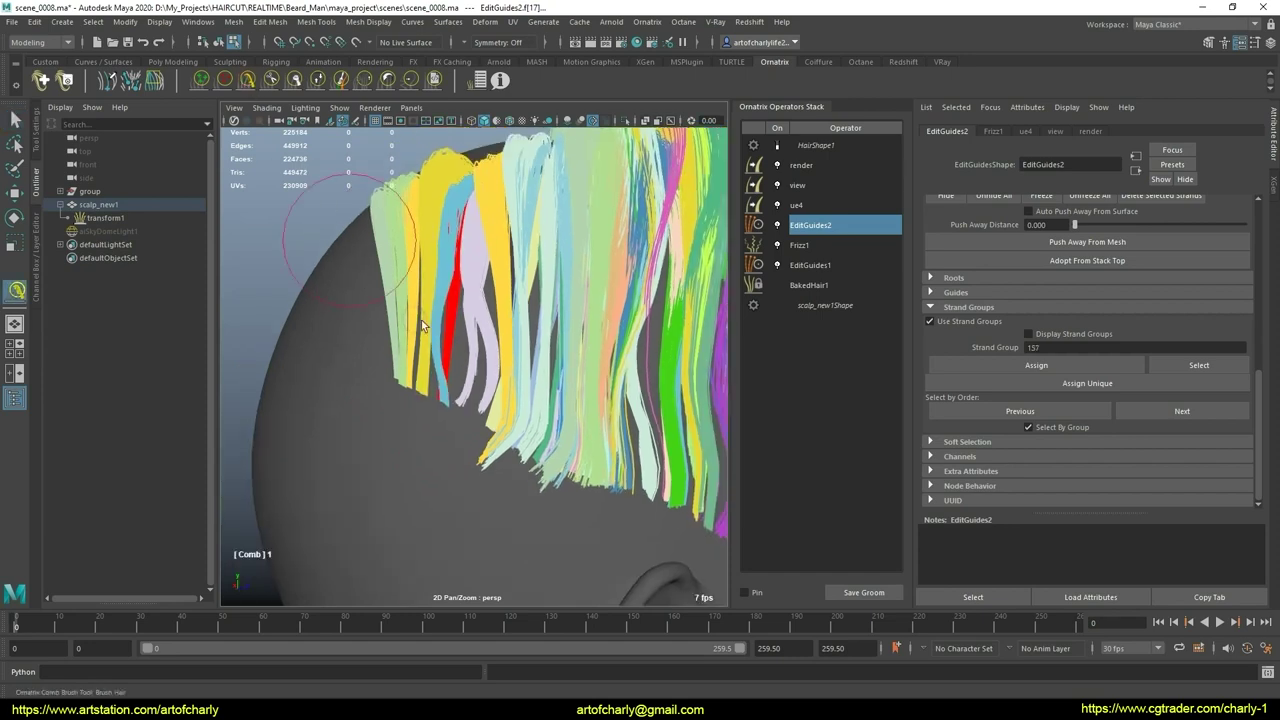
scroll(421, 320, up, 2)
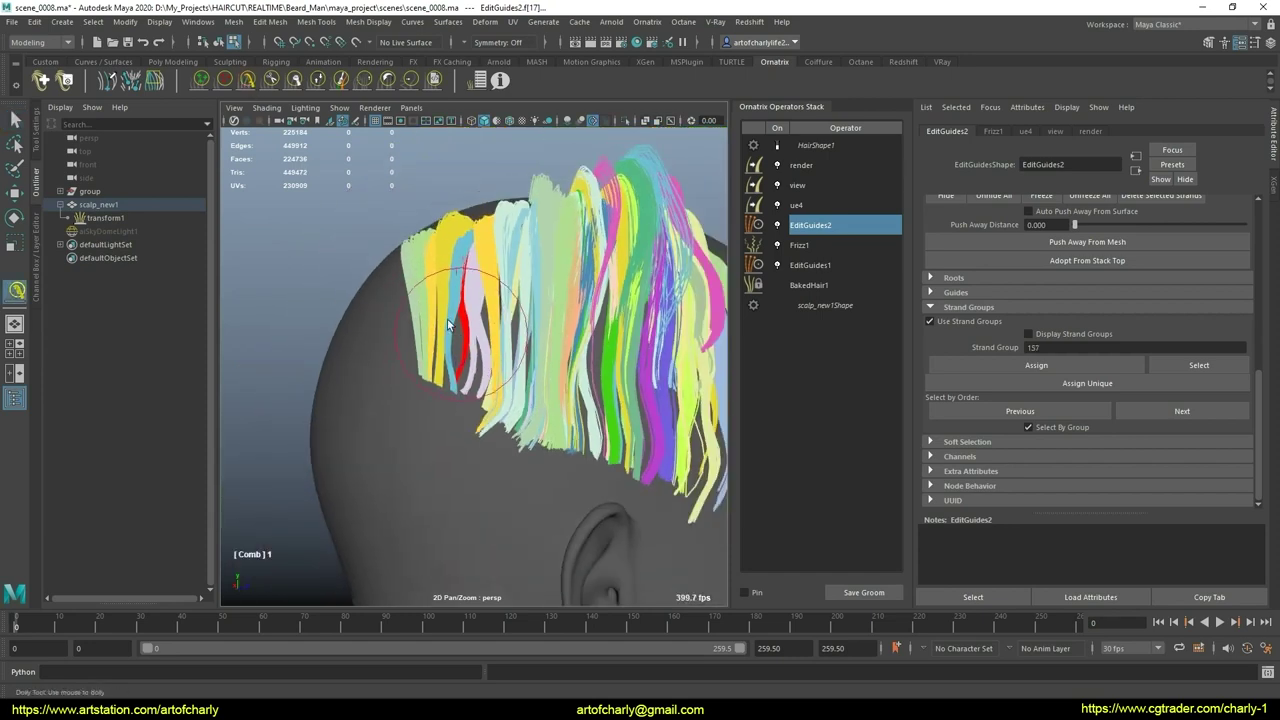
mouse_move(450, 343)
alt+mouse_down()
mouse_move(478, 340)
mouse_move(472, 404)
mouse_move(458, 416)
alt+mouse_up()
Step: Select the leftmost strand group and comb it into a sweeping curve
key(q)
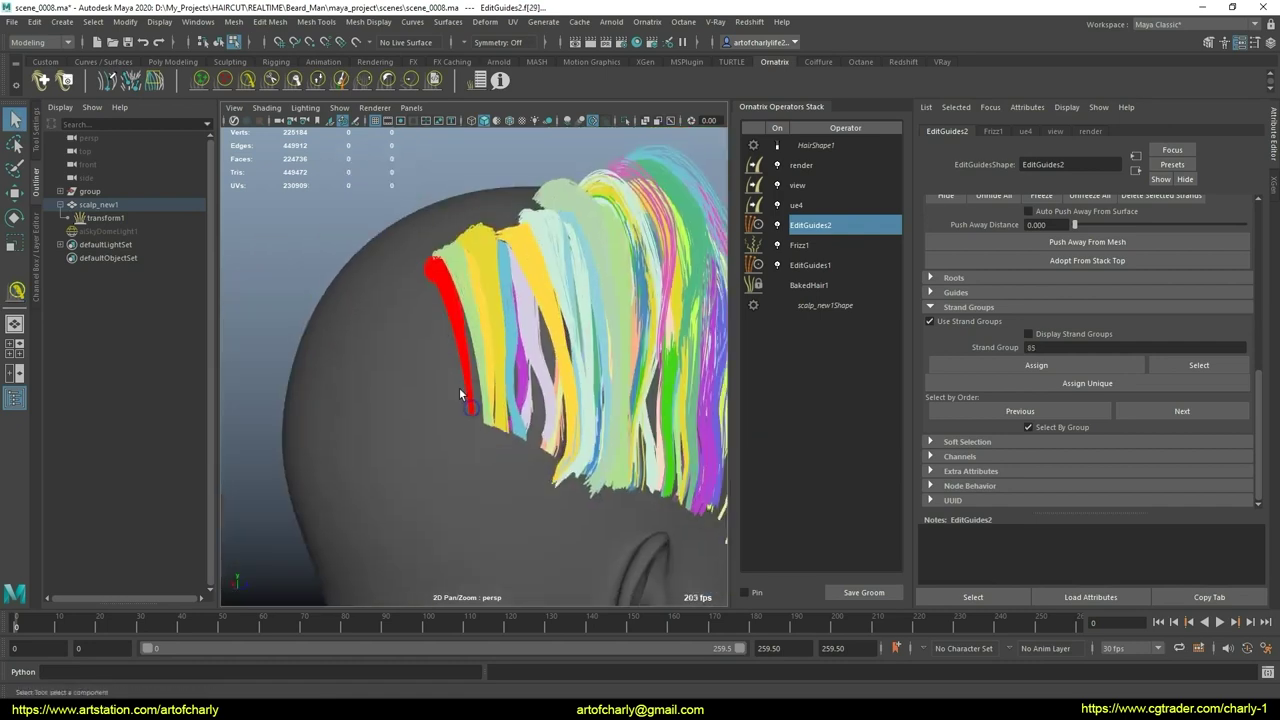
key(y)
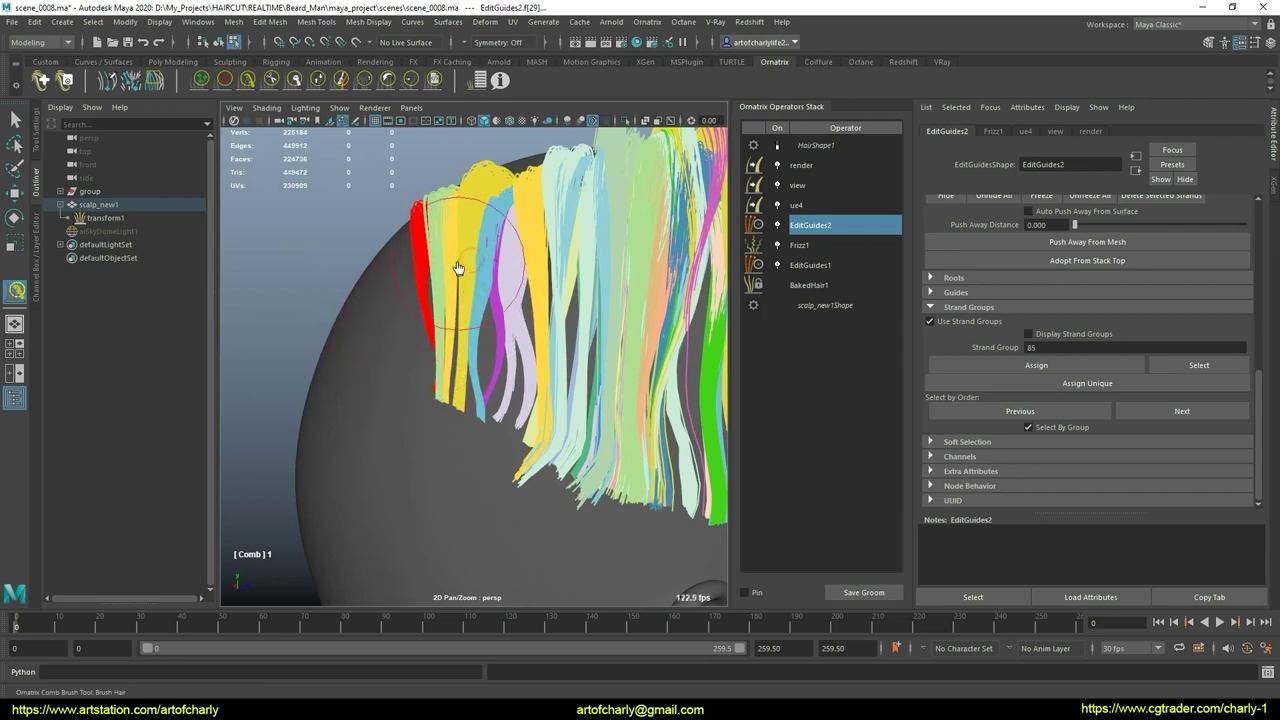
key(q)
click(456, 428)
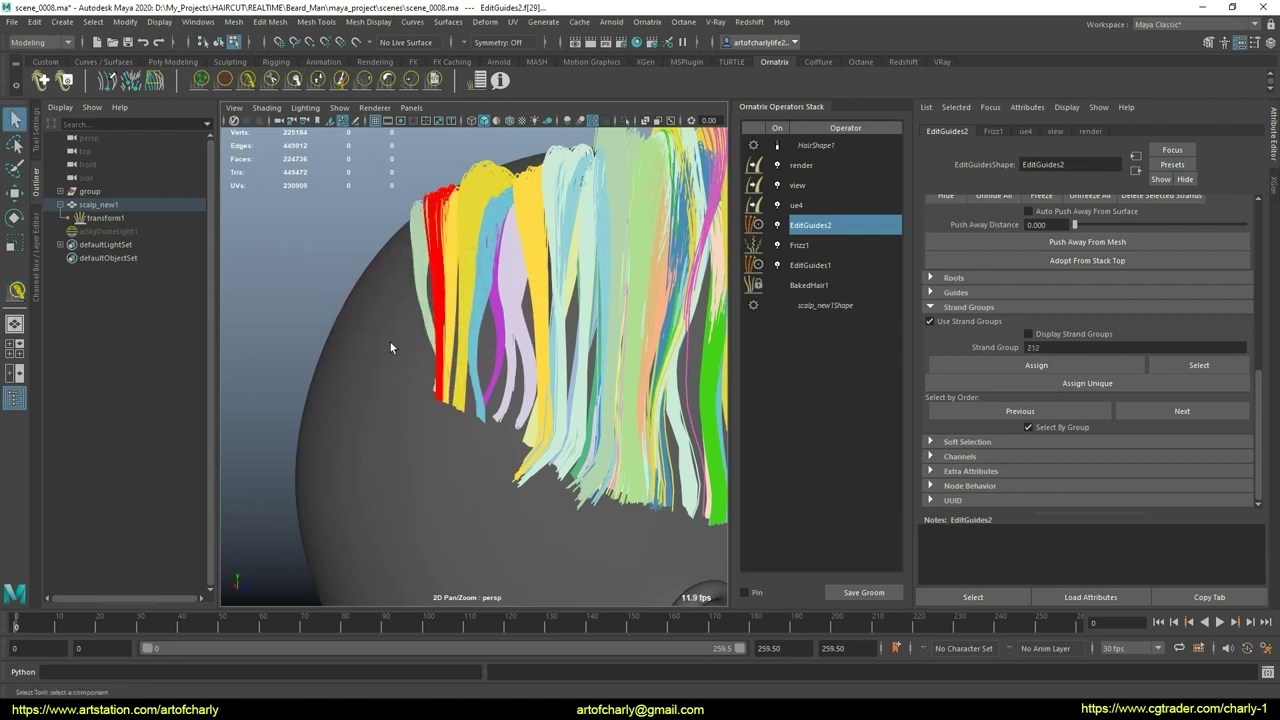
click(246, 85)
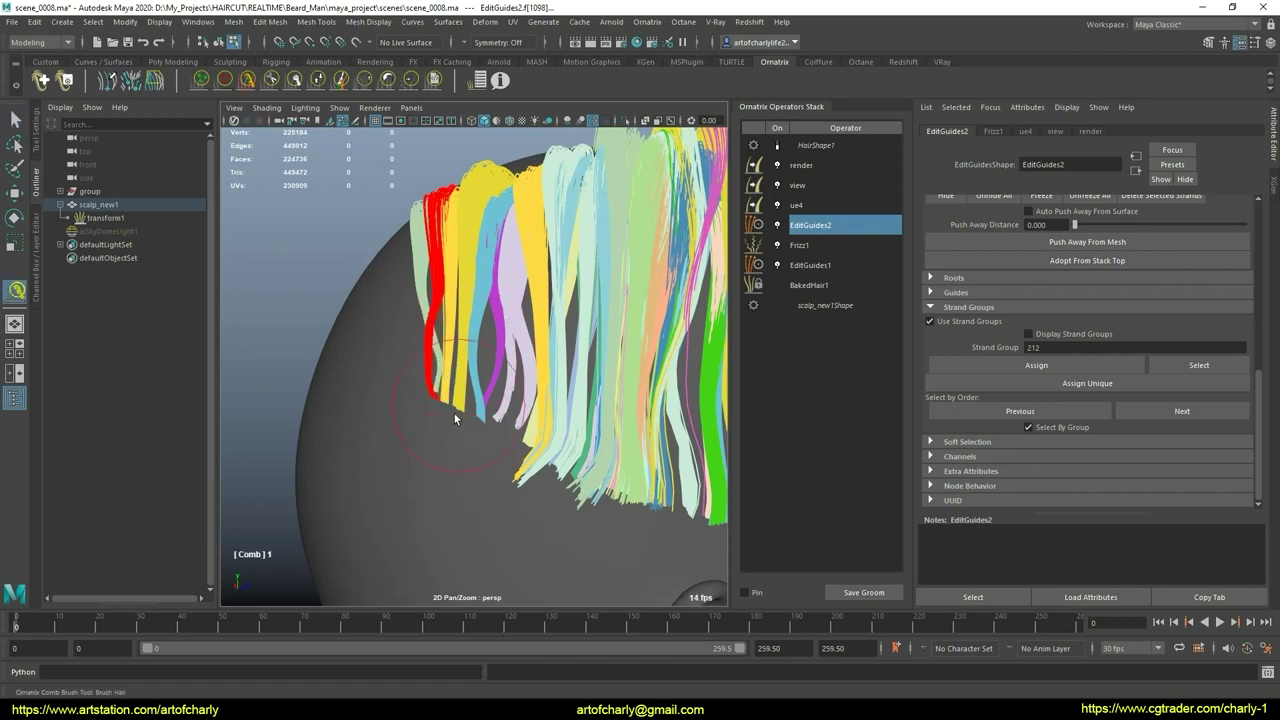
alt+drag(454, 413, 556, 367)
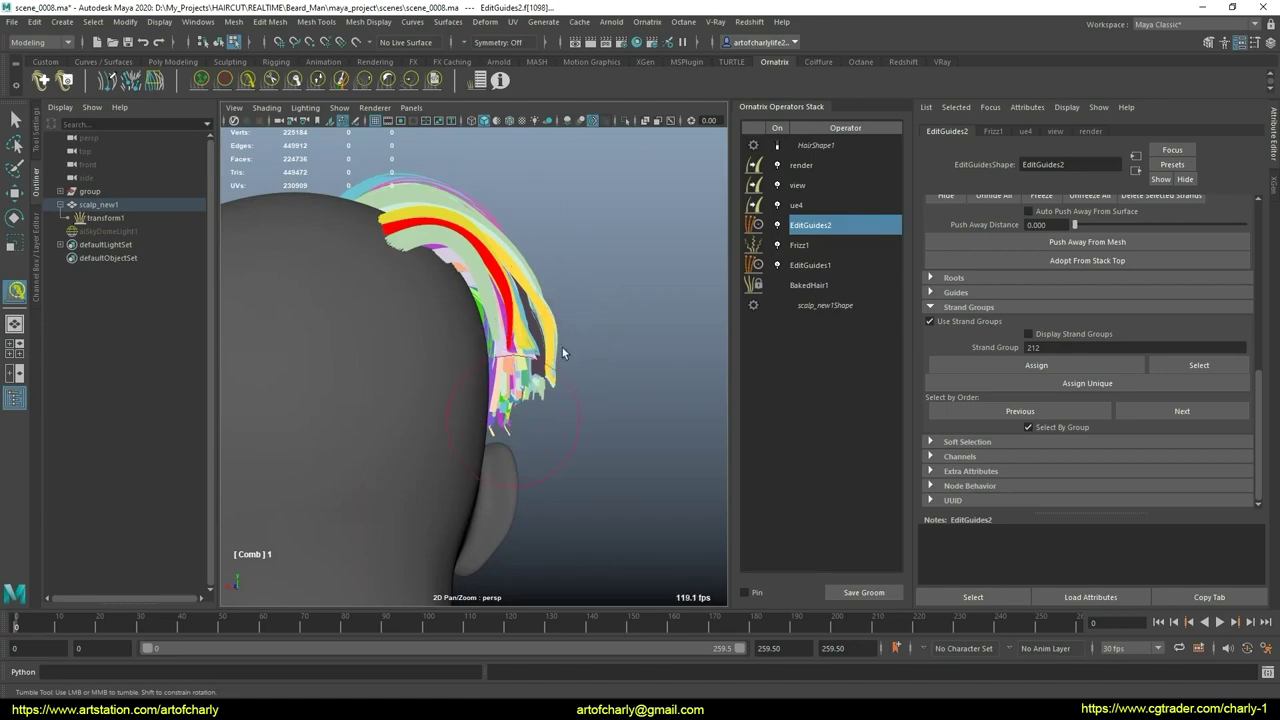
Step: Frame the red guides at the back and comb that strand group closer to the scalp
scroll(562, 347, up, 2)
scroll(562, 347, up, 3)
scroll(562, 347, up, 3)
alt+middle_drag(562, 347, 428, 425)
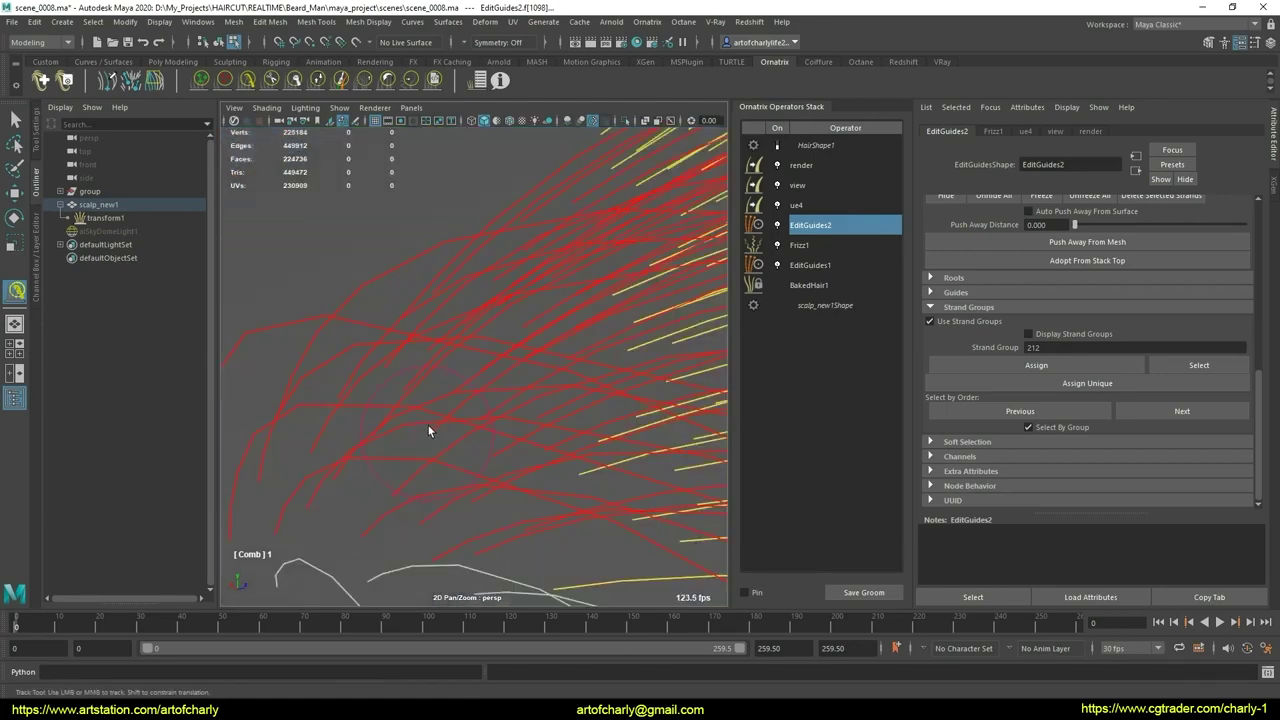
scroll(428, 431, down, 3)
scroll(420, 420, down, 3)
mouse_move(423, 440)
alt+mouse_down()
mouse_move(447, 397)
mouse_move(522, 351)
mouse_move(512, 407)
mouse_move(531, 350)
mouse_move(514, 363)
mouse_move(540, 397)
mouse_move(483, 471)
mouse_move(296, 273)
alt+mouse_up()
key(q)
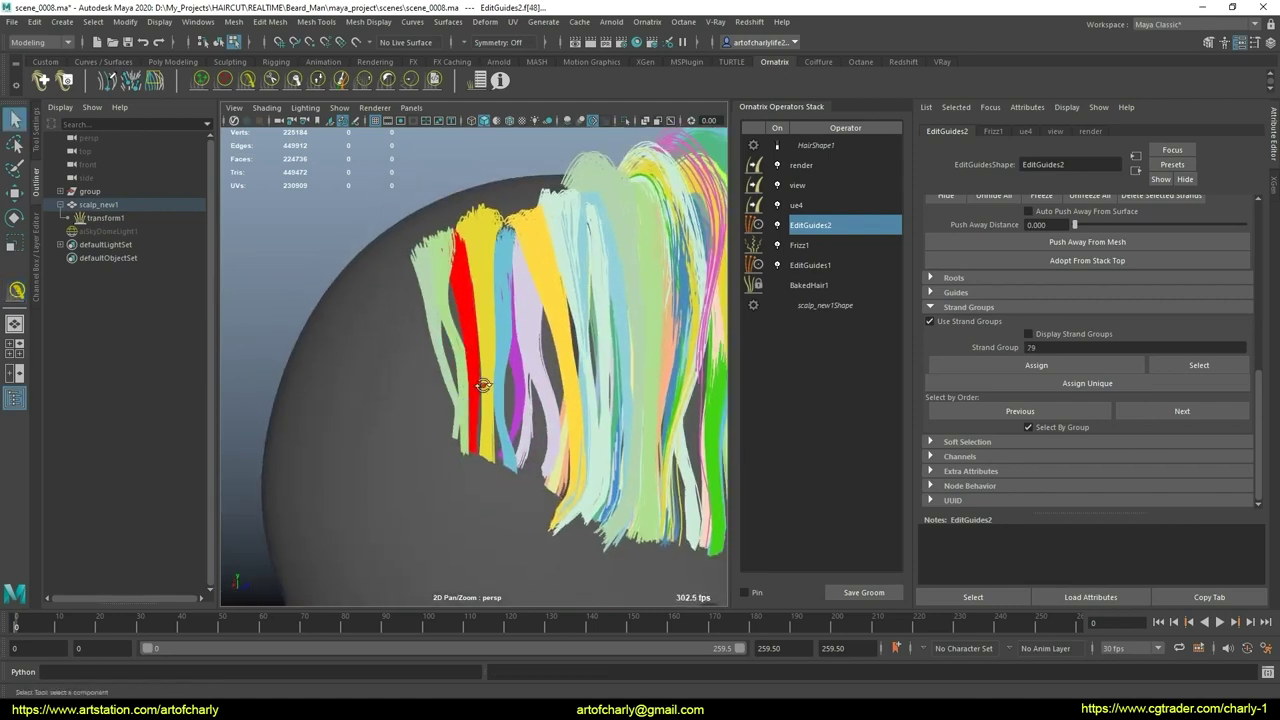
click(247, 80)
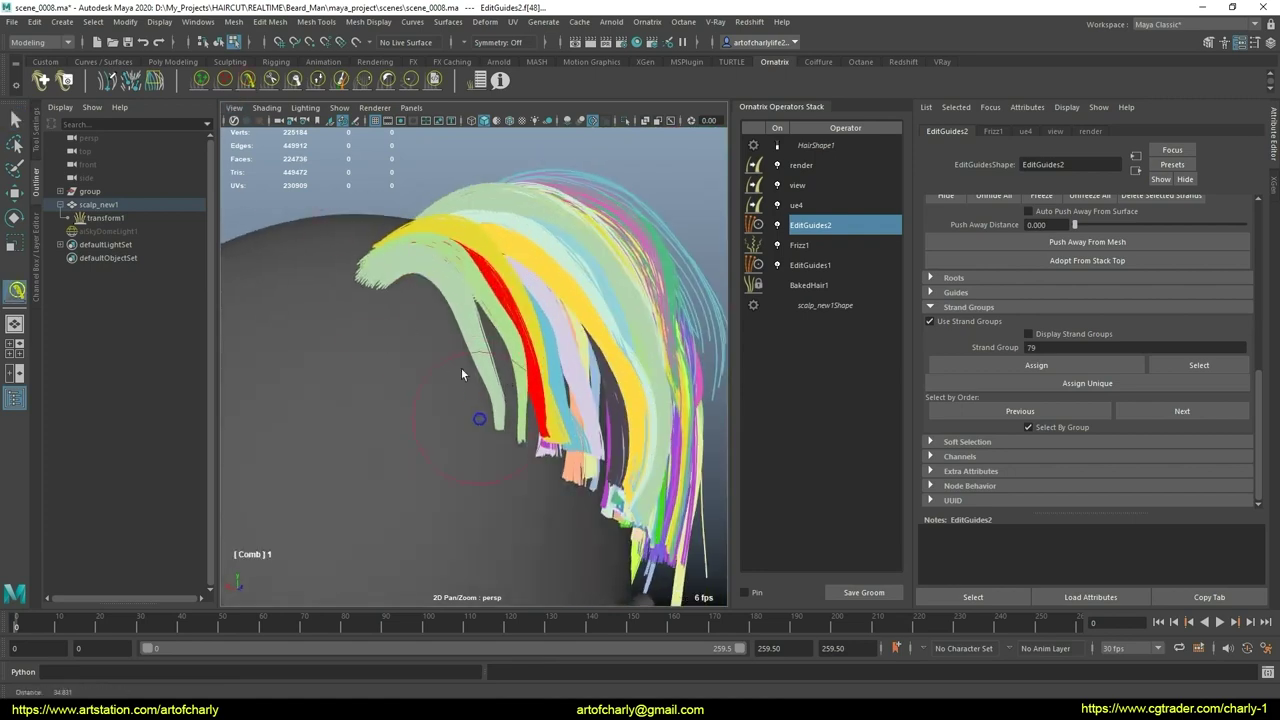
mouse_move(471, 429)
alt+mouse_down()
mouse_move(570, 425)
mouse_move(438, 461)
mouse_move(498, 417)
mouse_move(520, 330)
mouse_move(471, 349)
mouse_move(468, 421)
alt+mouse_up()
key(q)
click(255, 78)
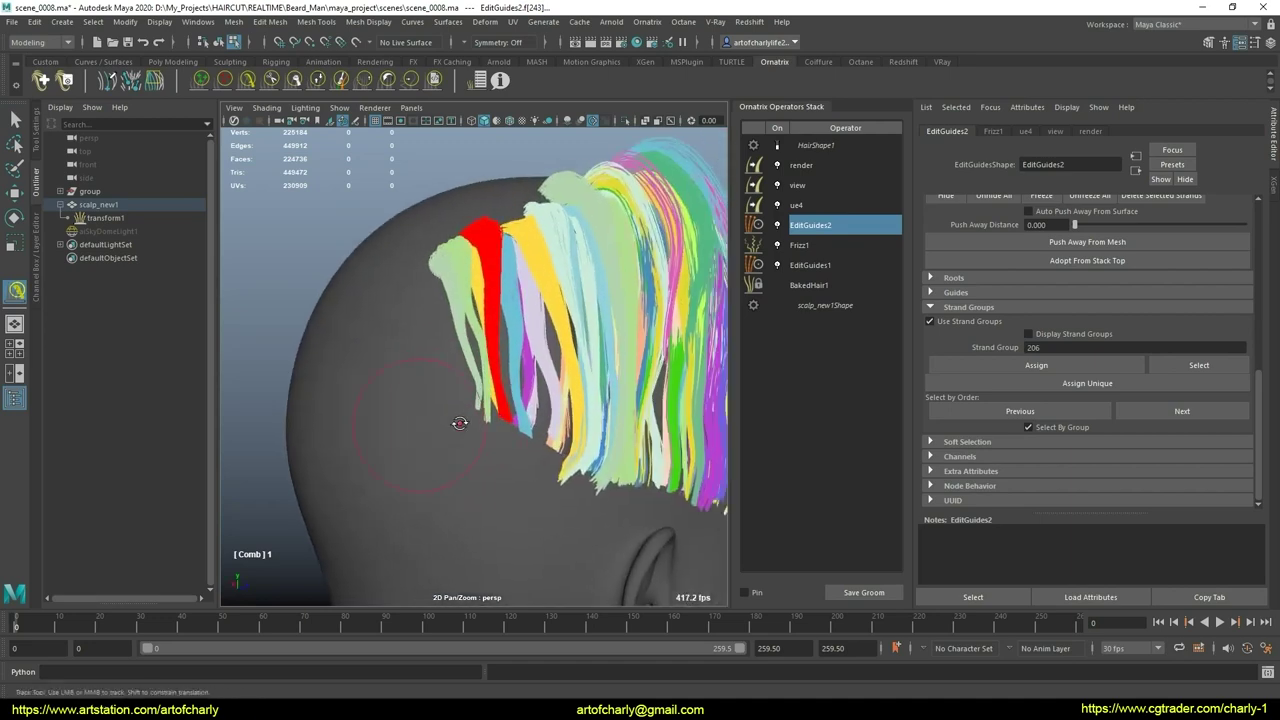
drag(528, 452, 521, 446)
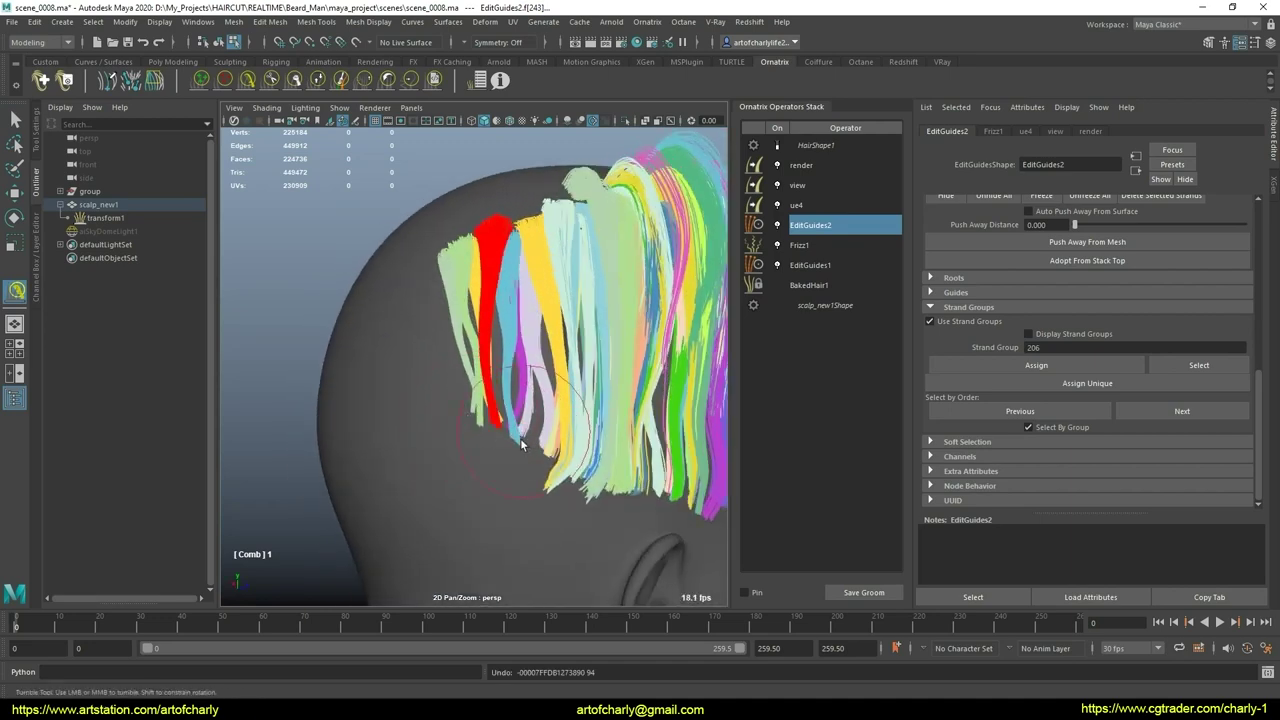
Step: Select and comb more back strand groups, then turn on HairShape1 to preview the blonde hair
key(q)
click(535, 388)
mouse_move(535, 388)
alt+mouse_down()
mouse_move(536, 374)
mouse_move(580, 362)
alt+mouse_up()
click(253, 85)
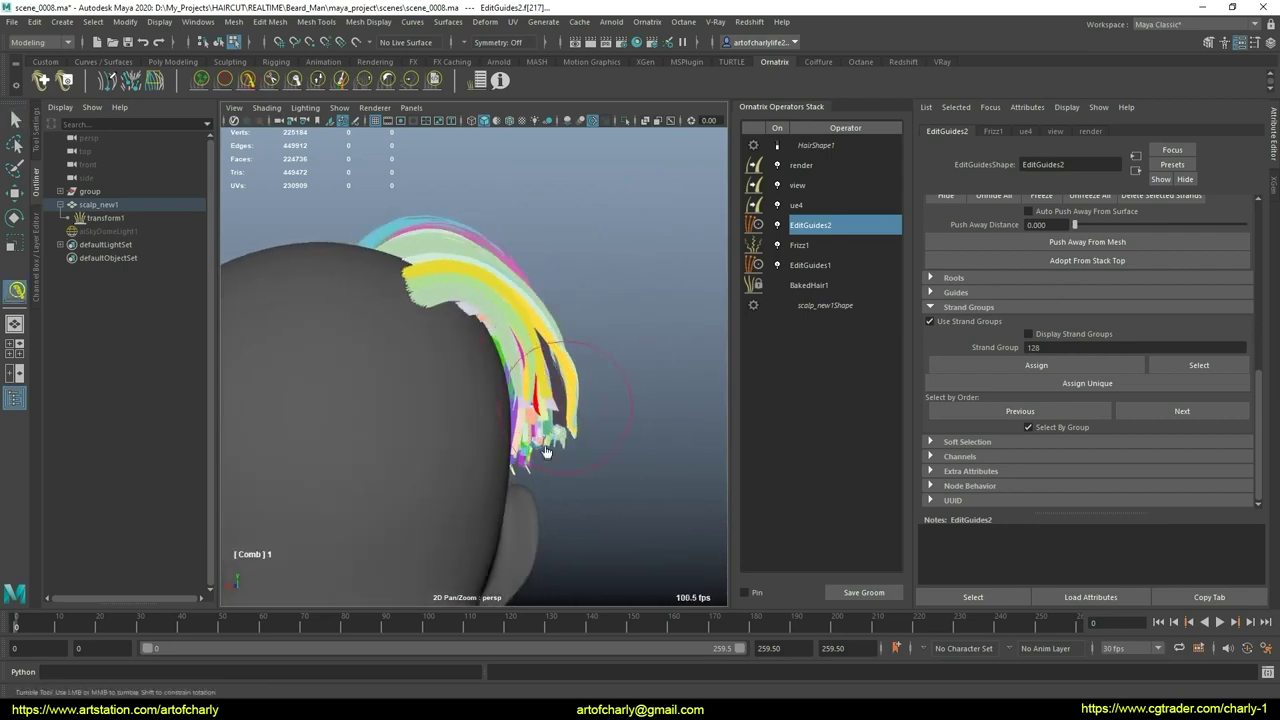
mouse_move(588, 418)
alt+mouse_down()
mouse_move(485, 444)
mouse_move(502, 428)
mouse_move(533, 439)
mouse_move(559, 375)
mouse_move(553, 421)
mouse_move(560, 387)
mouse_move(522, 405)
mouse_move(694, 391)
mouse_move(722, 254)
alt+mouse_up()
key(q)
click(527, 422)
click(777, 145)
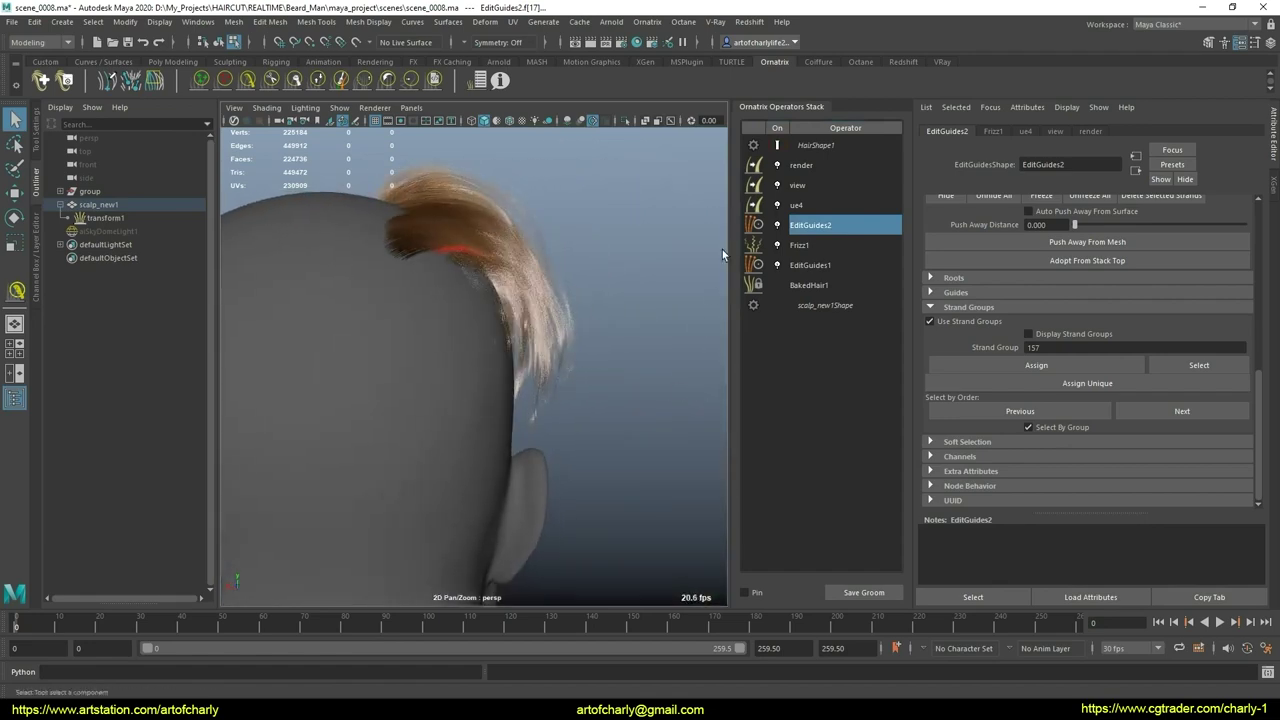
Step: Hide HairShape1, box-select the side strands near the tips and comb them down above the ear
click(777, 145)
alt+right_drag(595, 382, 592, 338)
drag(592, 335, 487, 438)
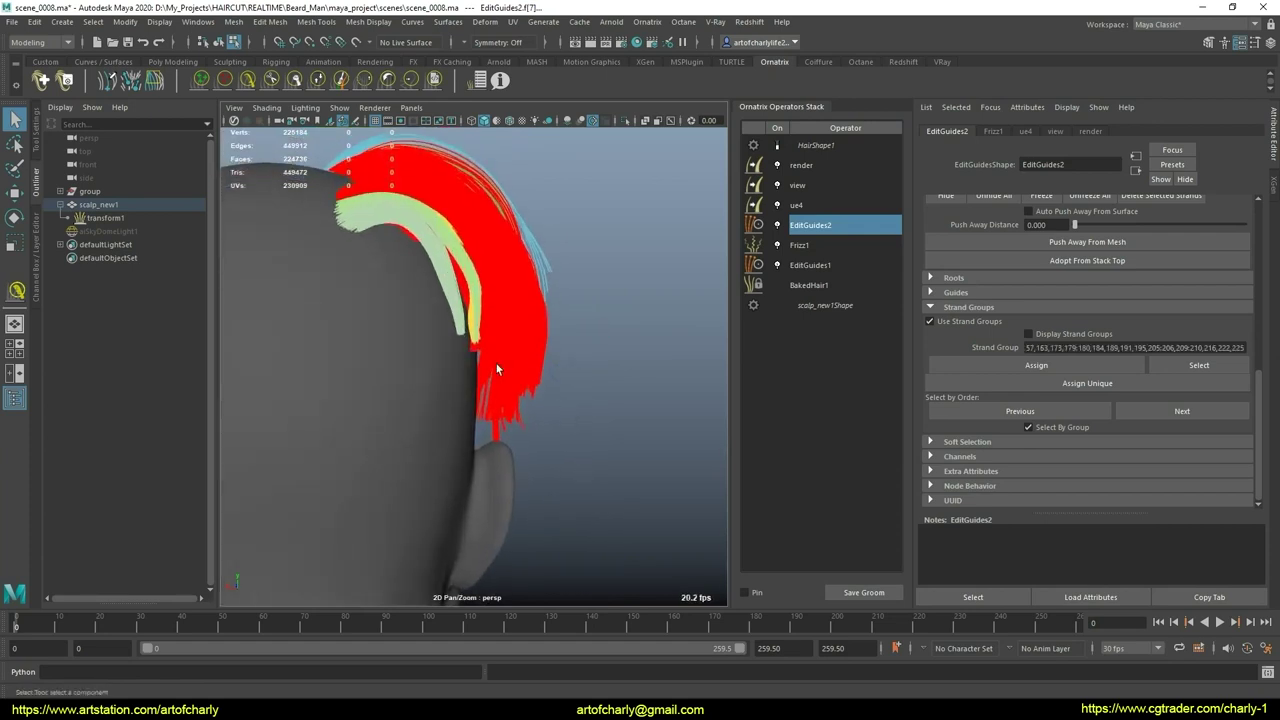
click(246, 82)
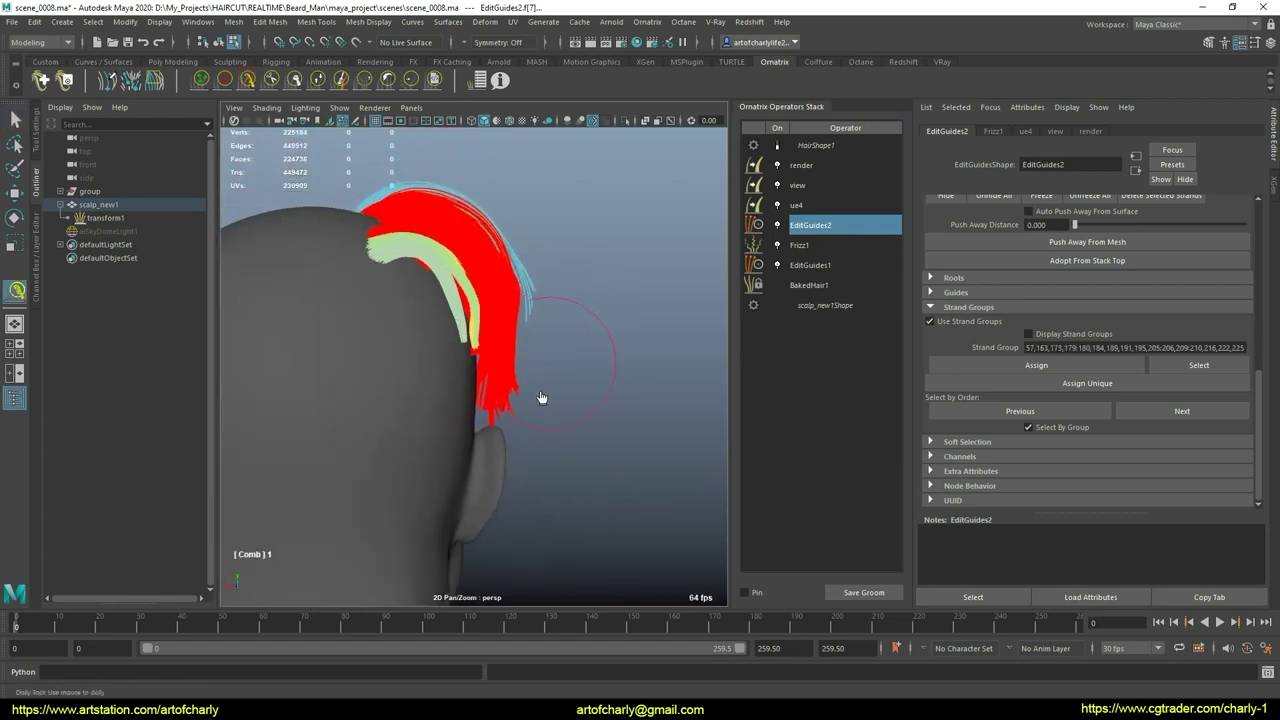
alt+drag(558, 333, 541, 304)
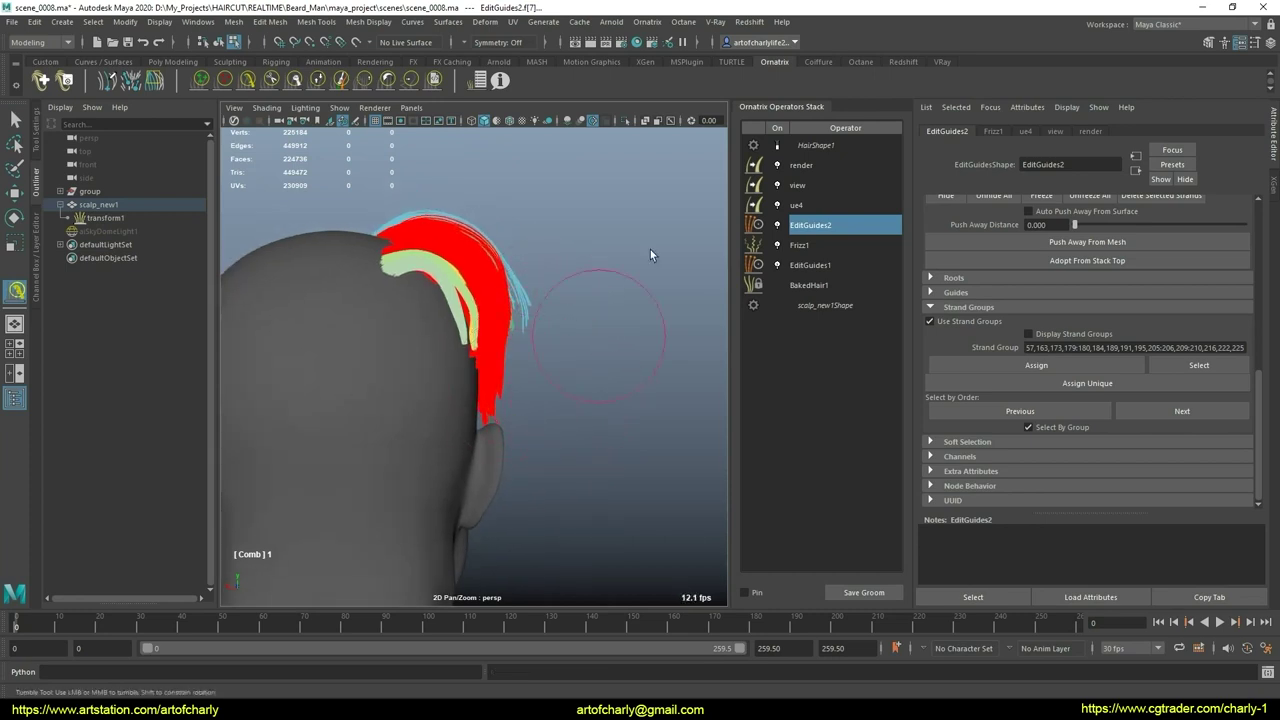
click(778, 147)
alt+drag(608, 337, 510, 404)
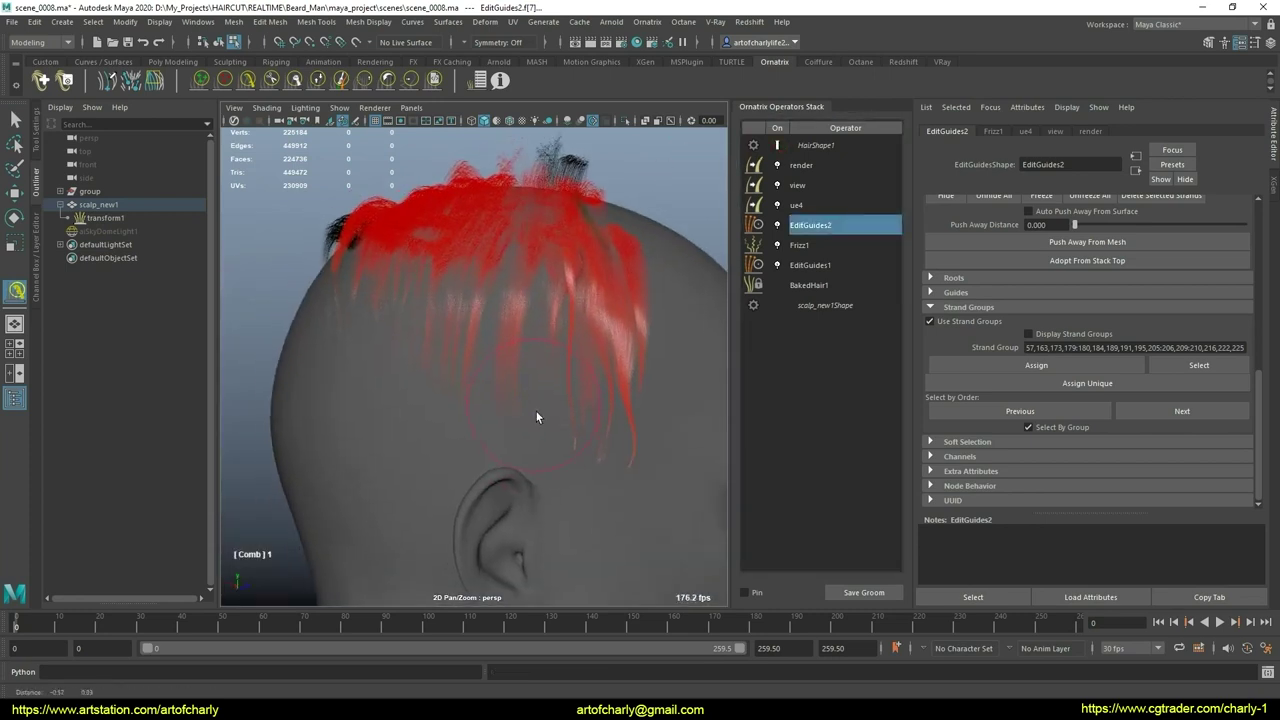
click(778, 147)
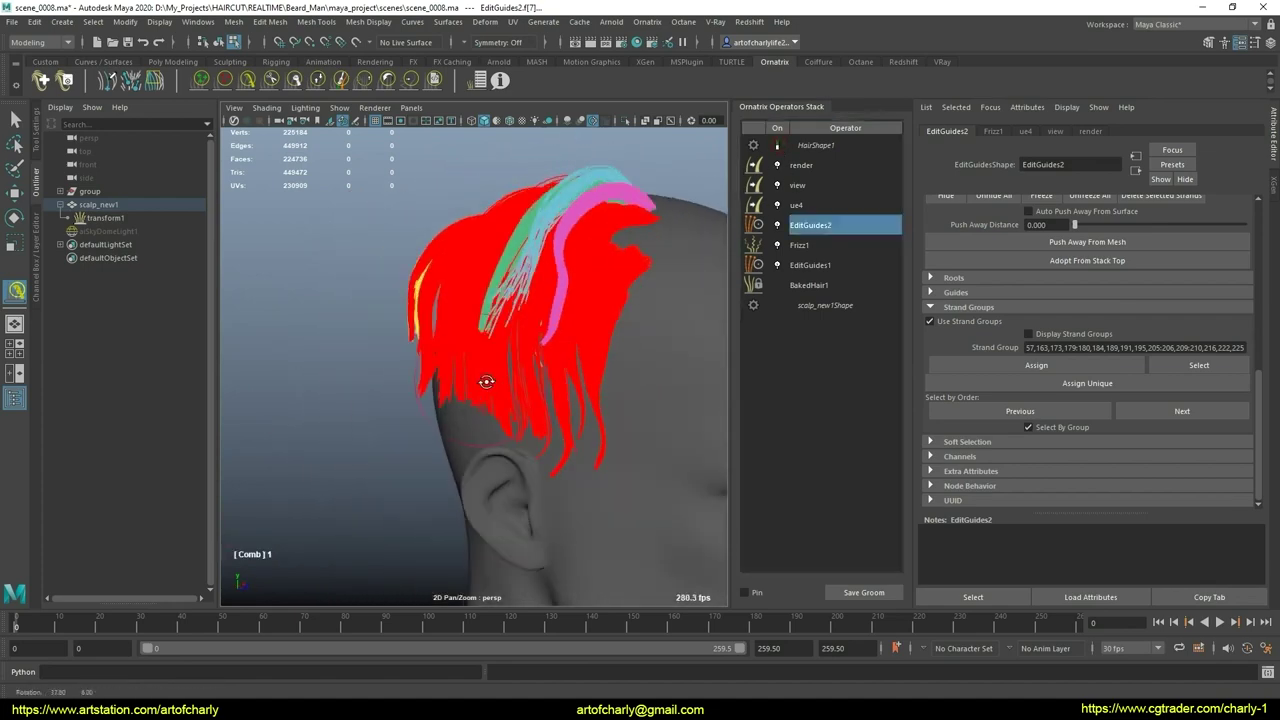
Step: Pick a single side strand group and comb it down from a closer side view
key(q)
scroll(460, 412, up, 2)
click(388, 446)
mouse_move(388, 446)
alt+mouse_down()
mouse_move(408, 432)
mouse_move(507, 429)
mouse_move(500, 465)
alt+mouse_up()
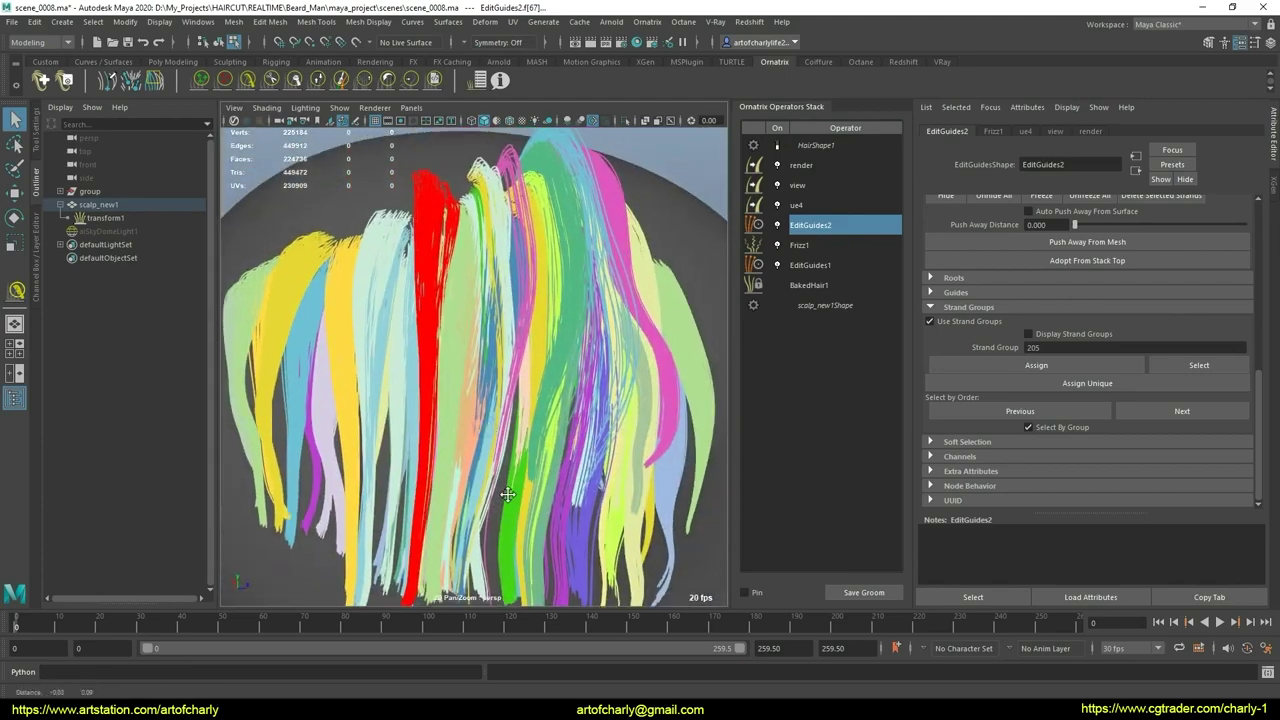
alt+right_drag(500, 465, 519, 392)
mouse_move(451, 380)
alt+mouse_down()
mouse_move(528, 448)
mouse_move(362, 305)
alt+mouse_up()
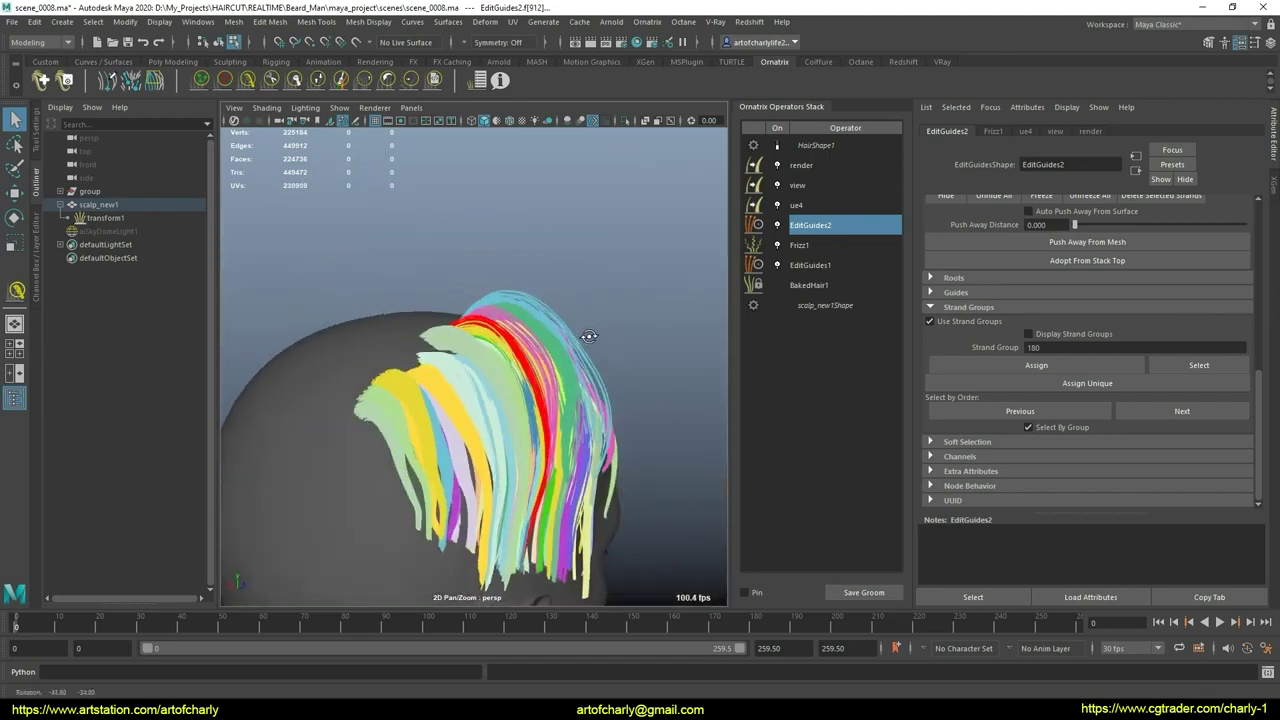
click(250, 80)
alt+drag(500, 400, 508, 397)
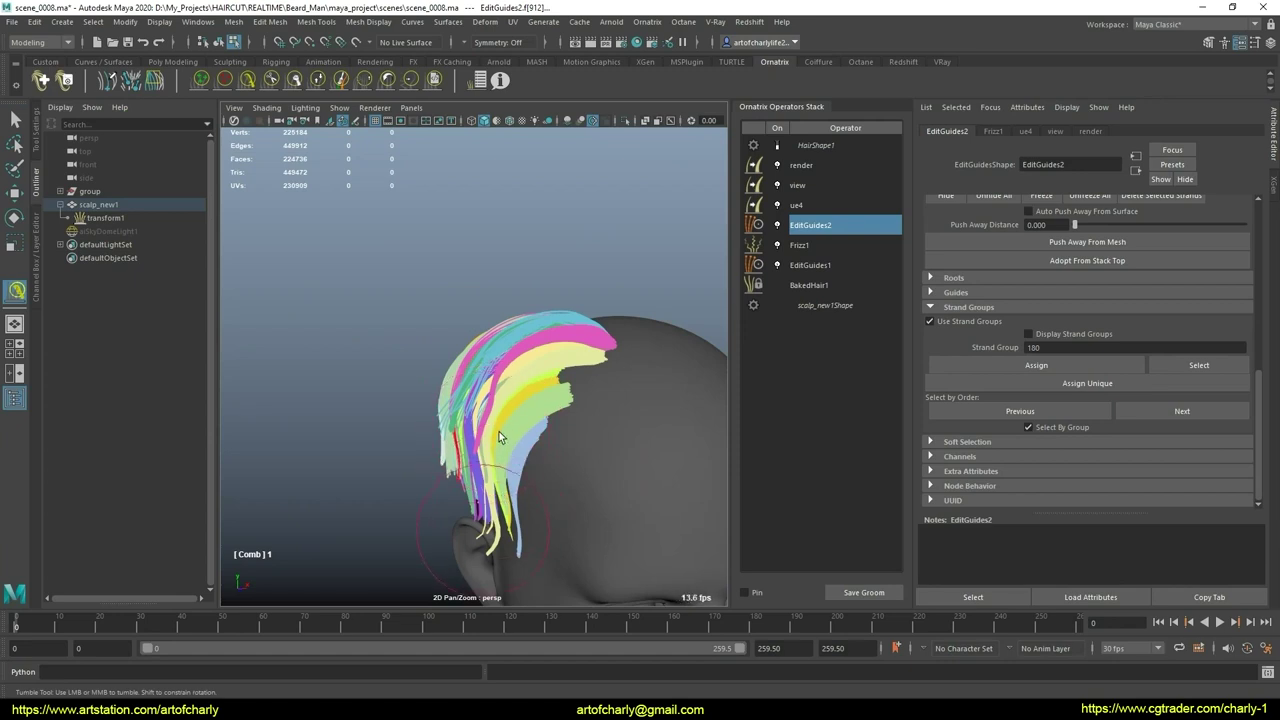
alt+drag(499, 431, 513, 398)
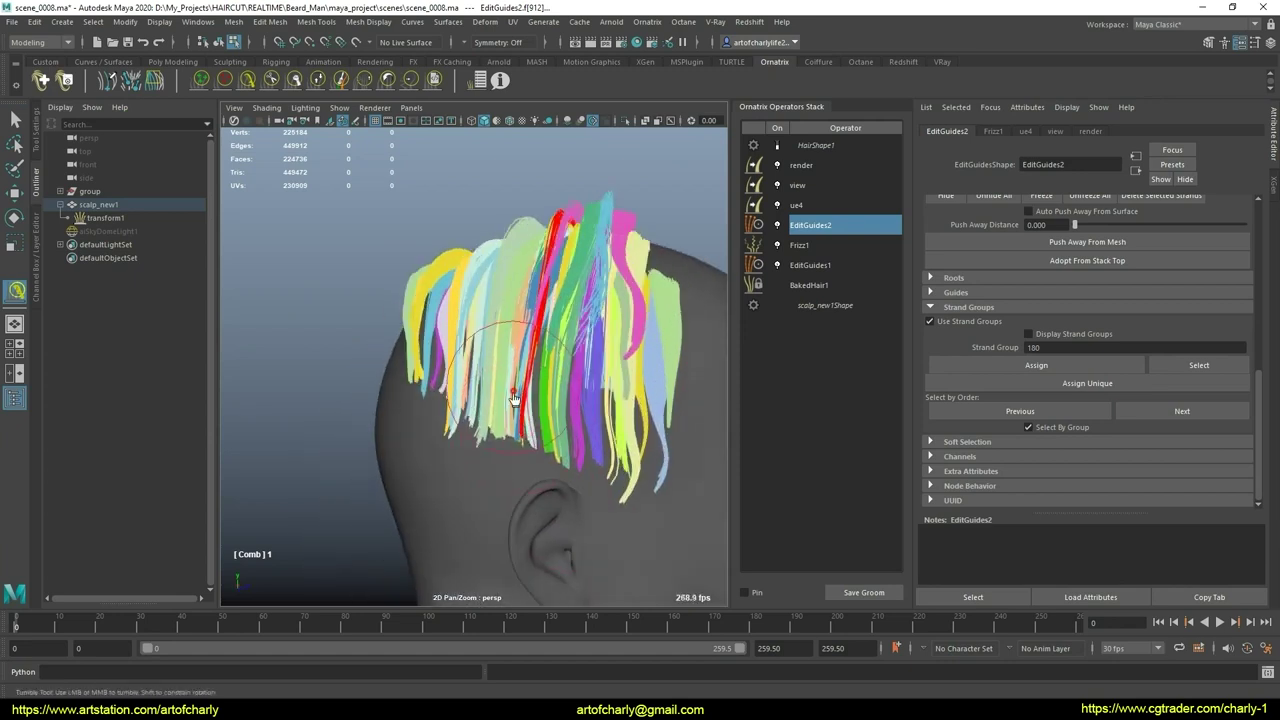
alt+drag(539, 443, 566, 379)
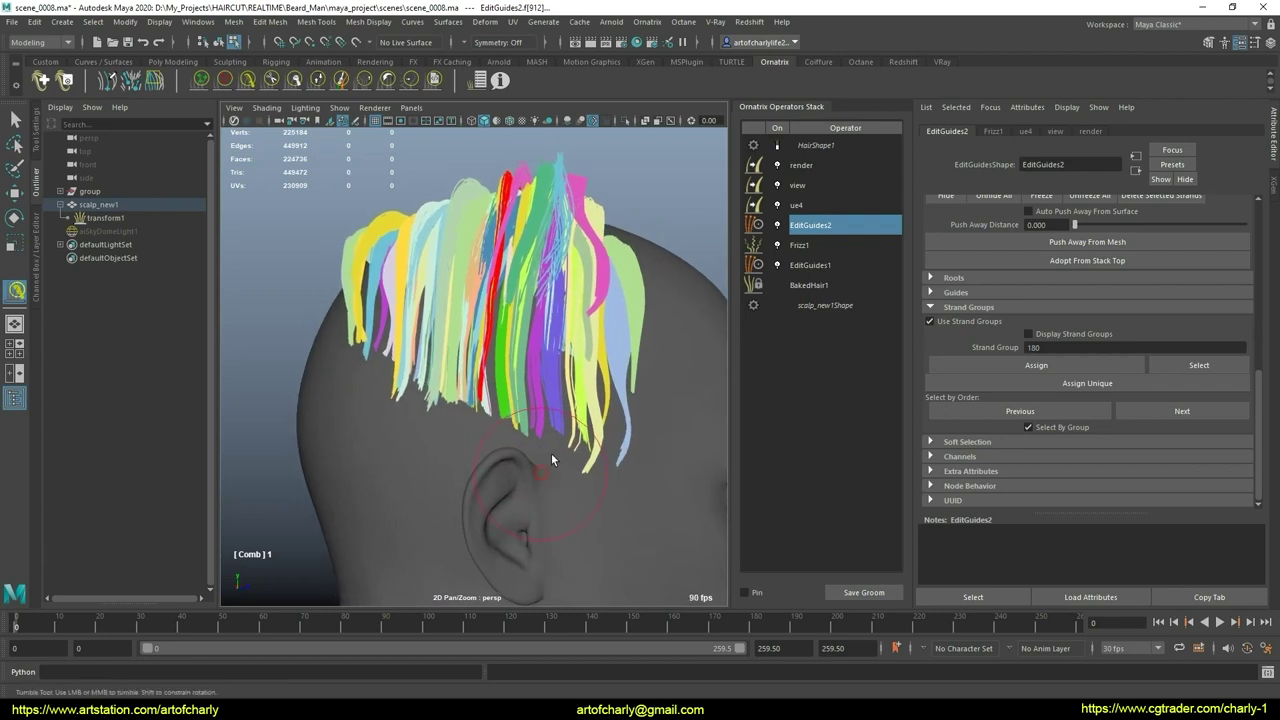
Step: Orbit to a more frontal side angle and select the HairShape1 operator
key(q)
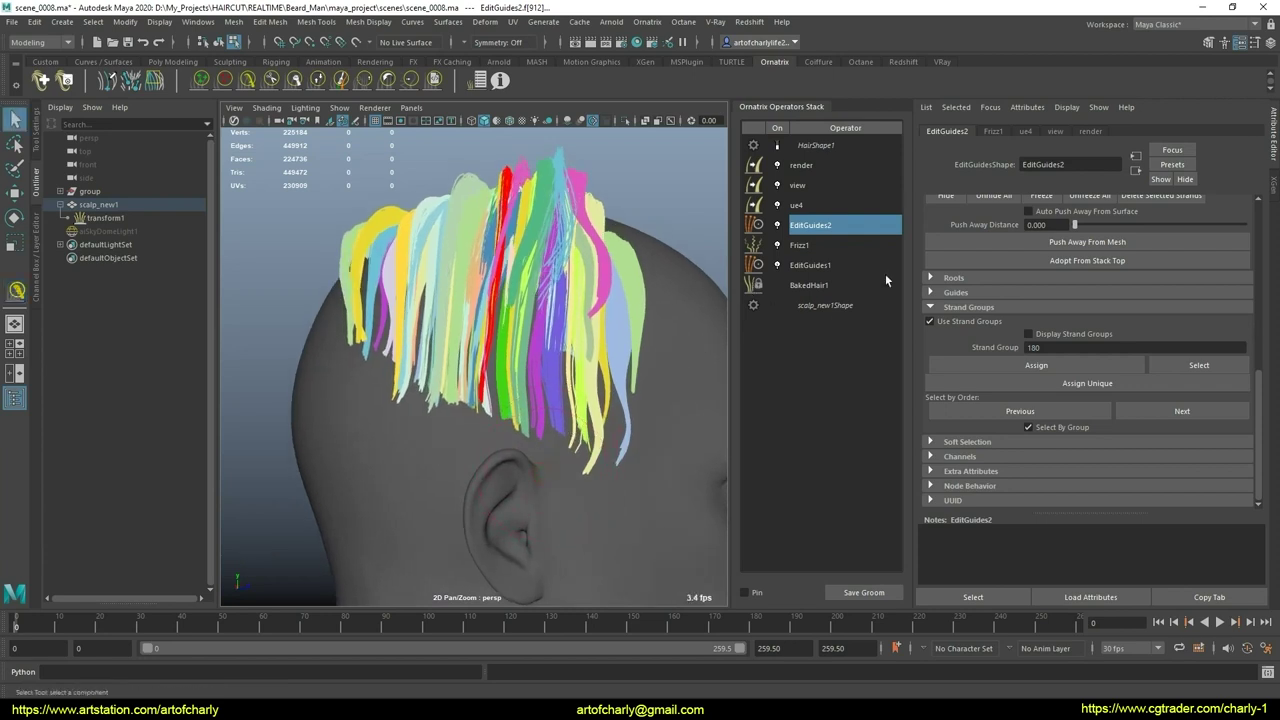
scroll(1043, 305, up, 3)
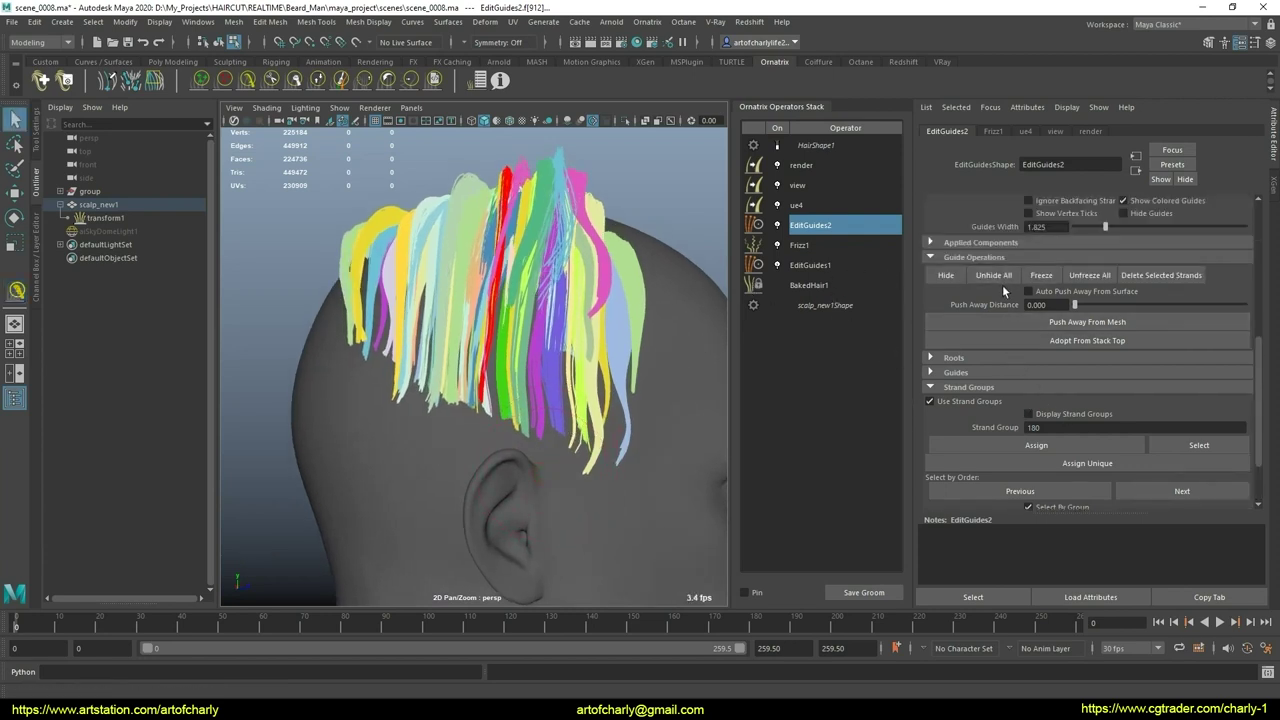
alt+drag(700, 345, 756, 298)
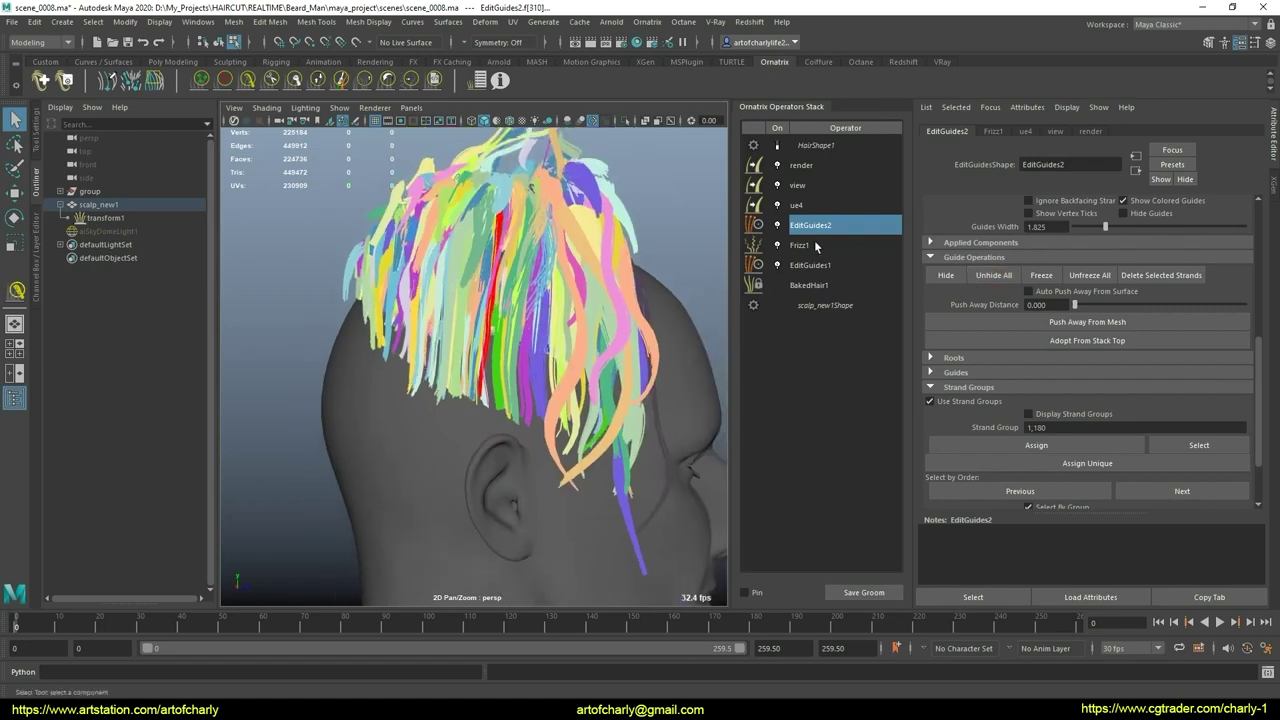
click(822, 146)
Step: Show the rendered hair, inspect BakedHair1 and the side profile, then reselect EditGuides2
click(826, 228)
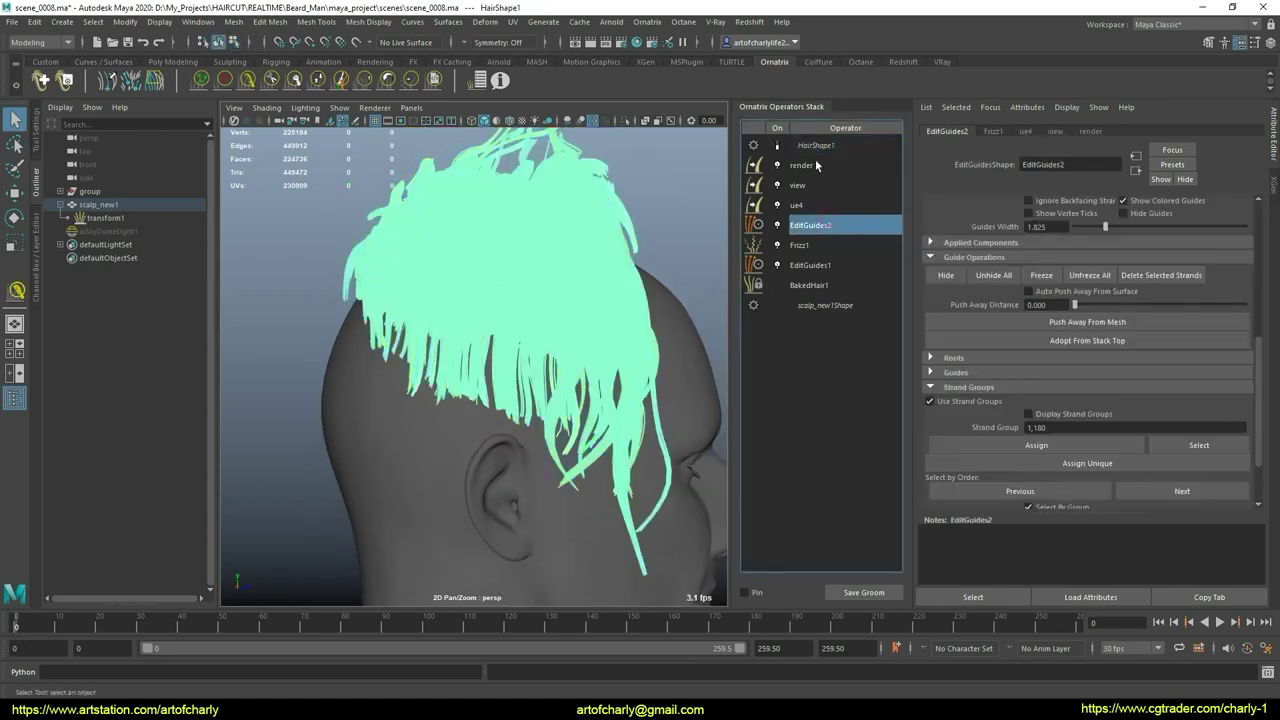
click(784, 148)
click(810, 225)
alt+drag(560, 280, 536, 279)
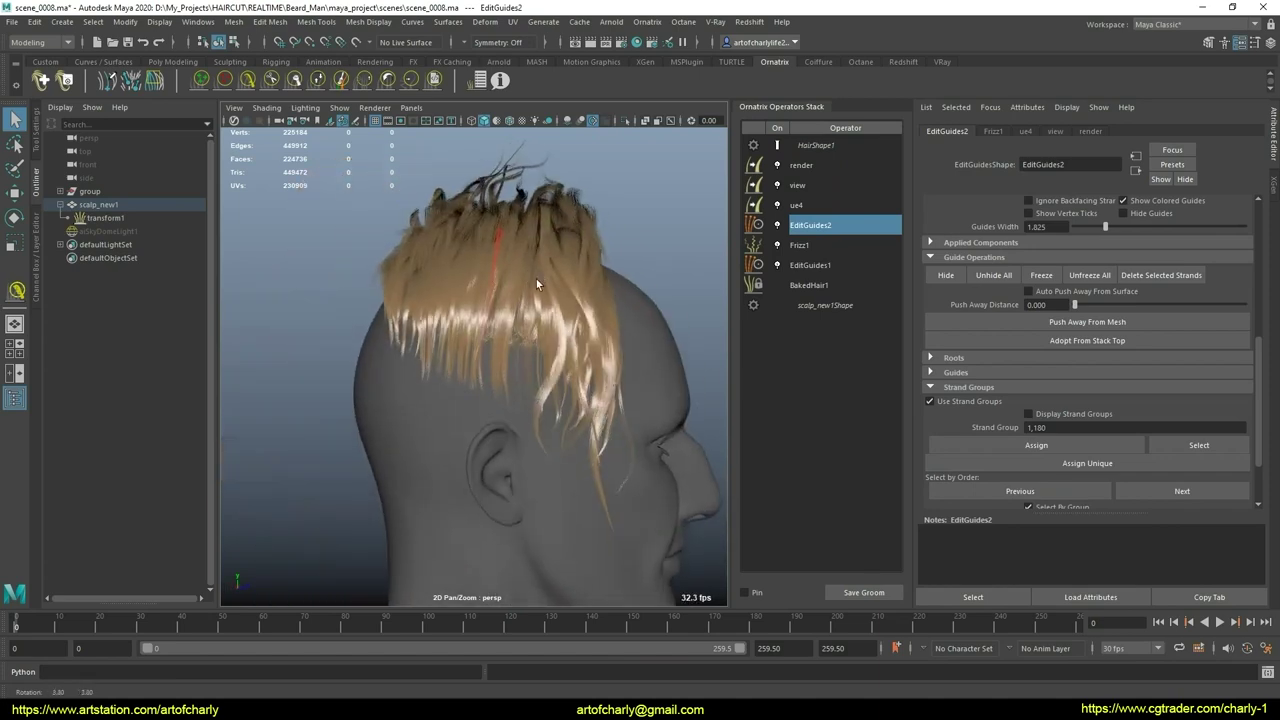
alt+right_drag(536, 279, 562, 360)
mouse_move(562, 360)
alt+mouse_down()
mouse_move(513, 256)
mouse_move(506, 352)
mouse_move(535, 365)
mouse_move(627, 359)
mouse_move(585, 356)
alt+mouse_up()
click(828, 287)
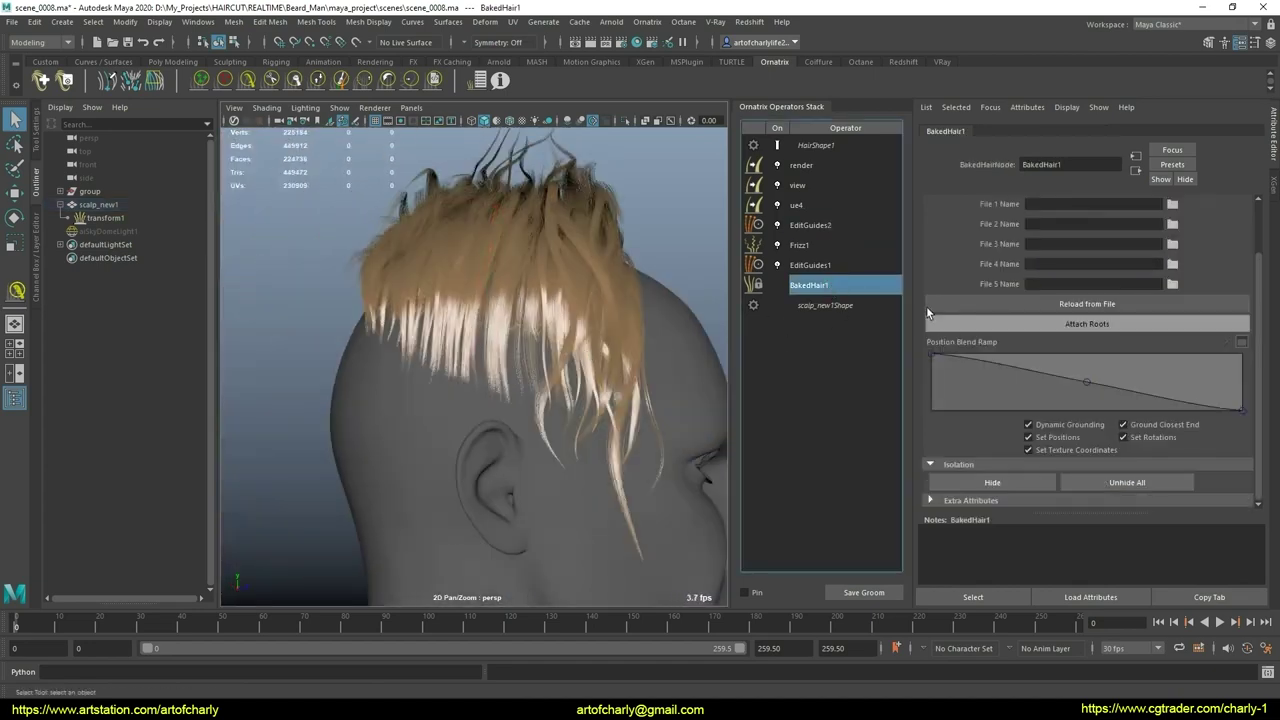
alt+drag(531, 397, 537, 394)
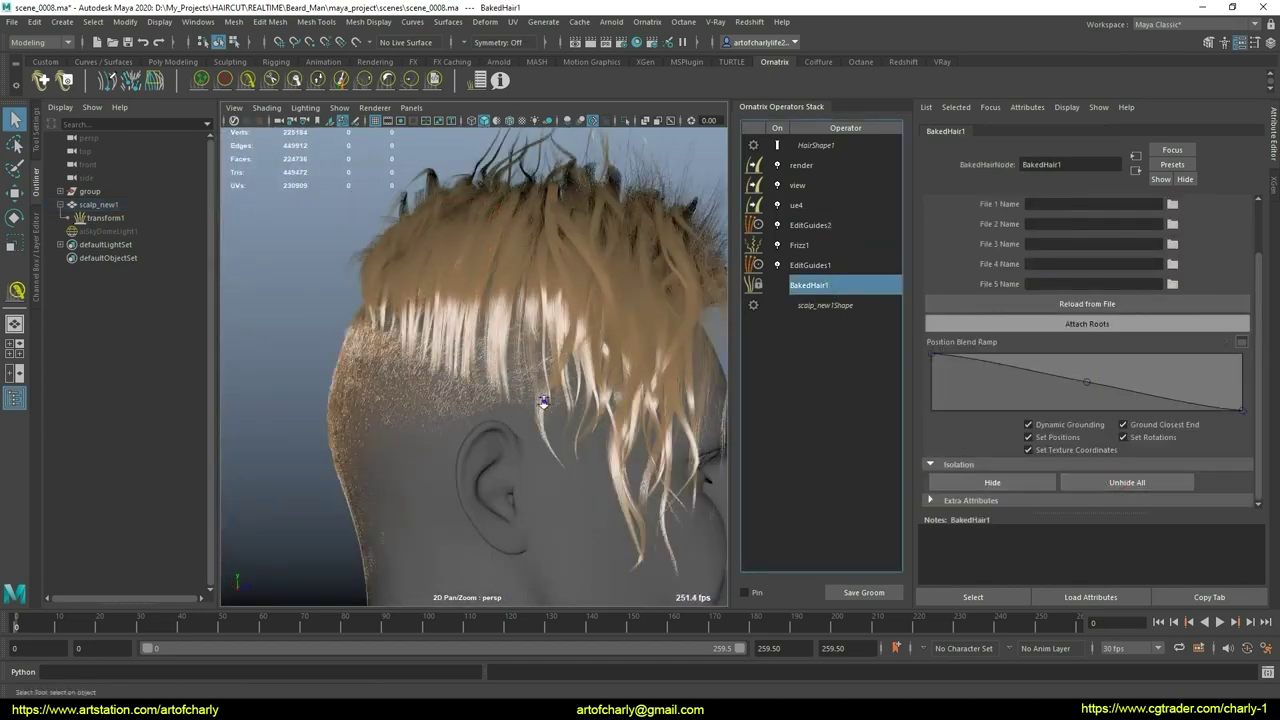
alt+right_drag(537, 394, 526, 316)
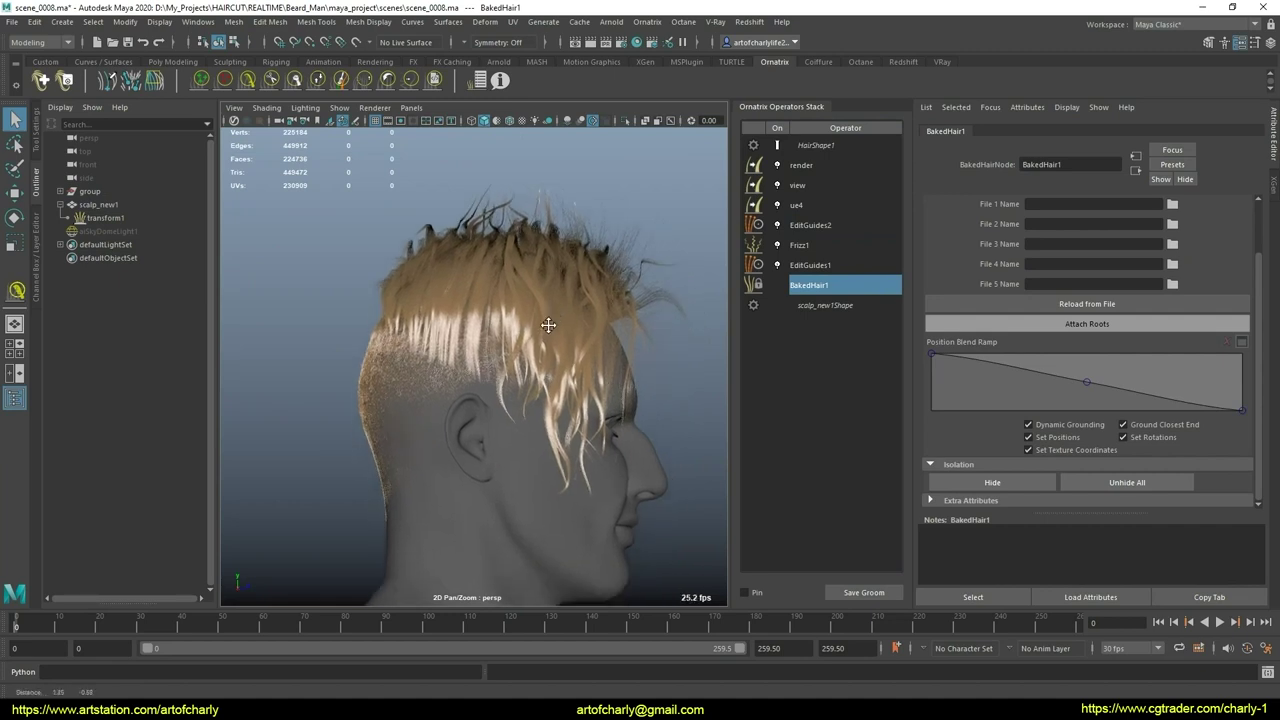
click(828, 228)
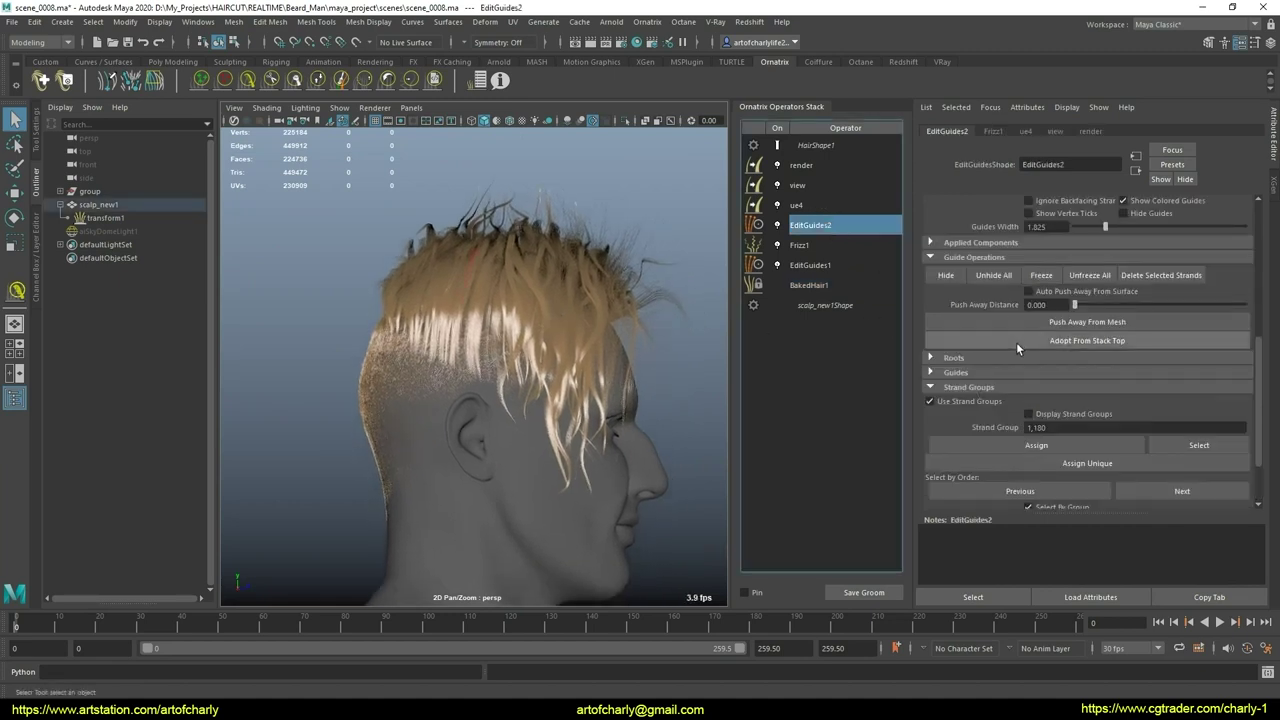
Step: Set EditGuides2's Input Root Interpolation to Closest Neighbor
scroll(1016, 345, up, 3)
scroll(1011, 374, up, 2)
click(1080, 364)
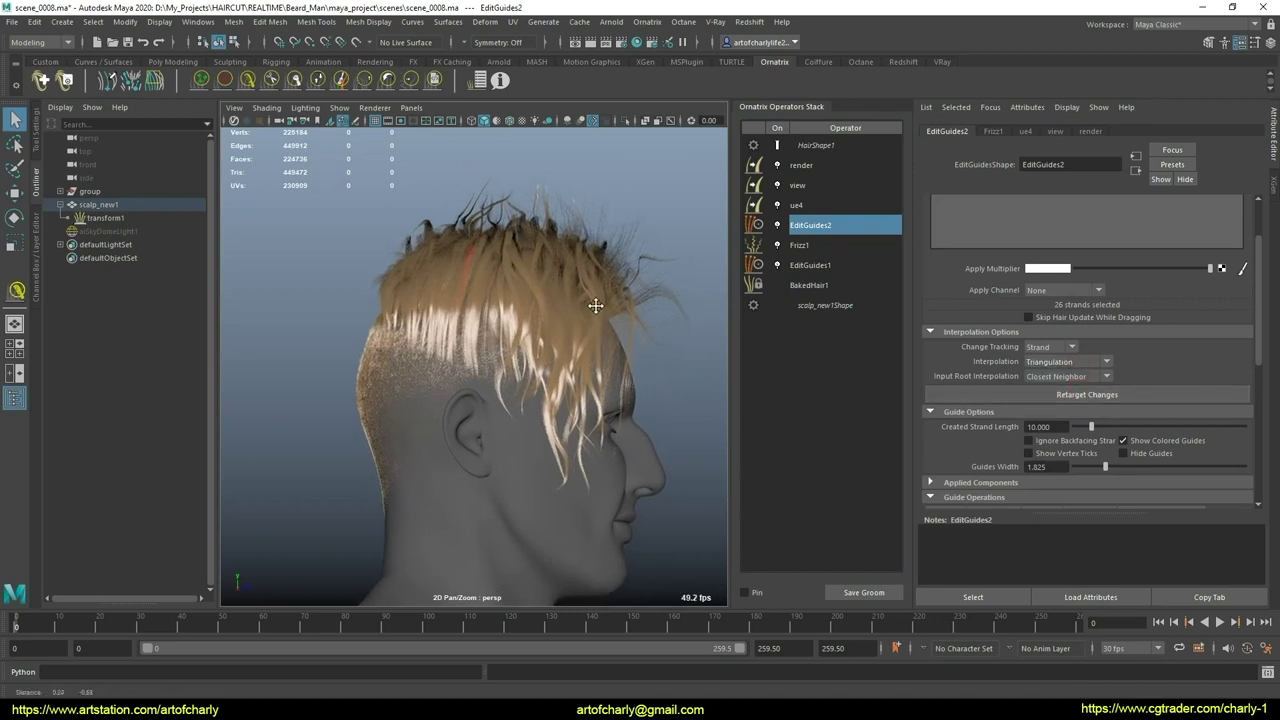
scroll(622, 360, up, 2)
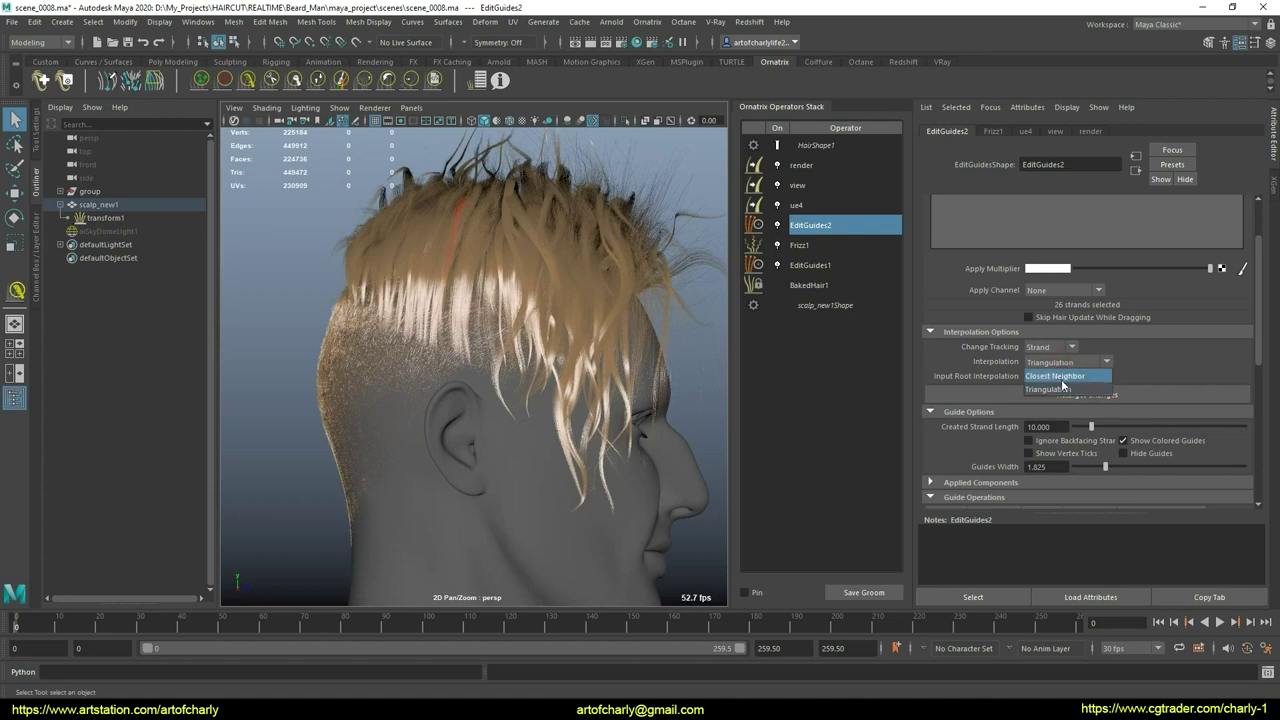
click(1061, 379)
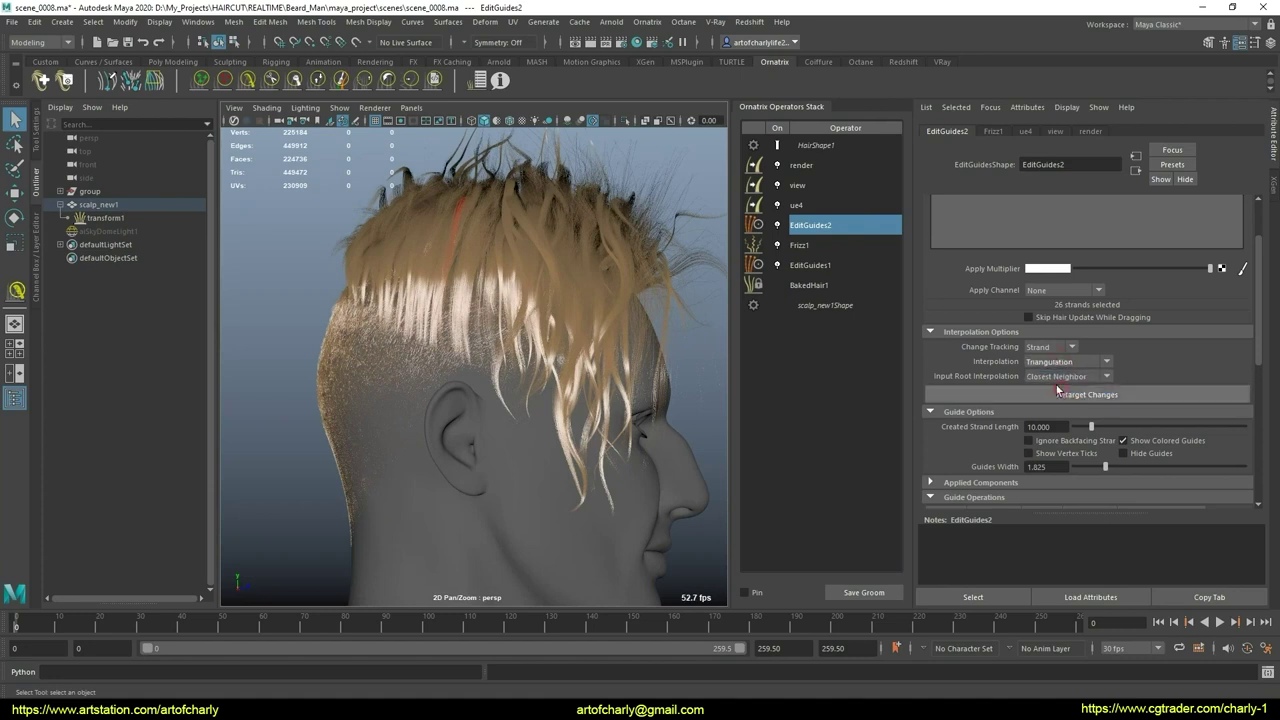
Step: Try Triangulation interpolation on EditGuides1, then revert it to Closest Neighbor
click(816, 263)
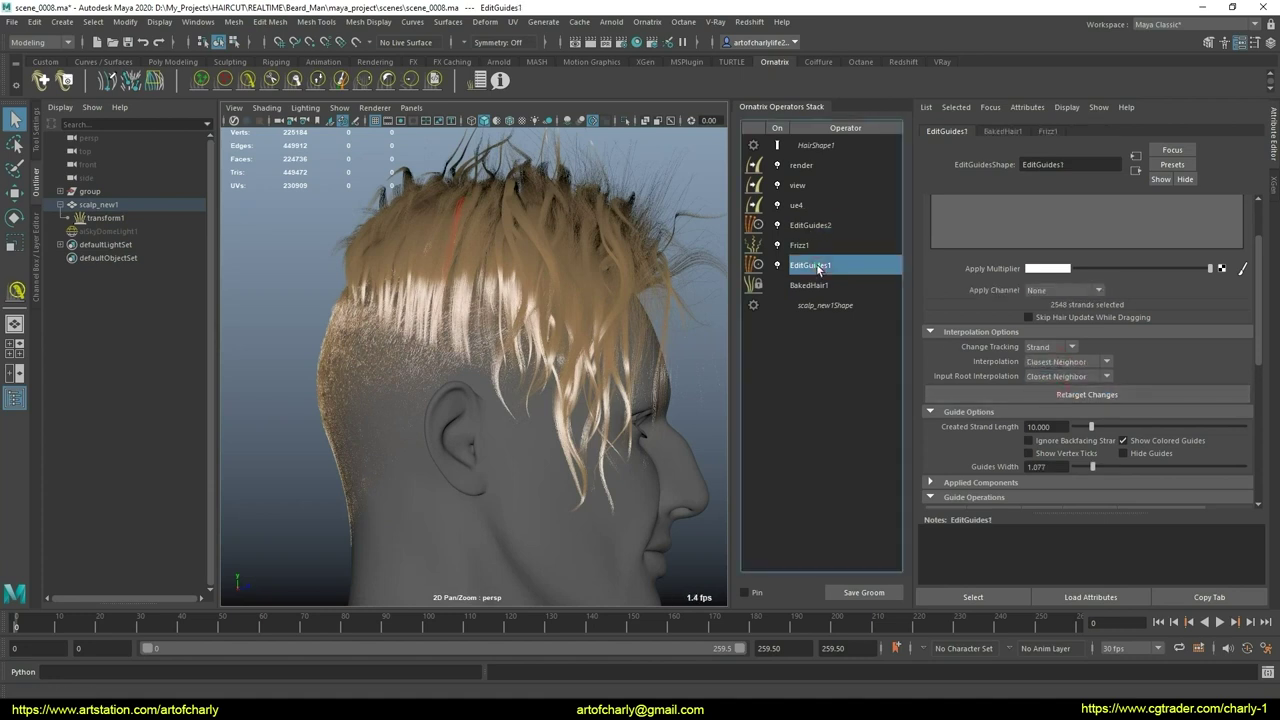
click(1070, 362)
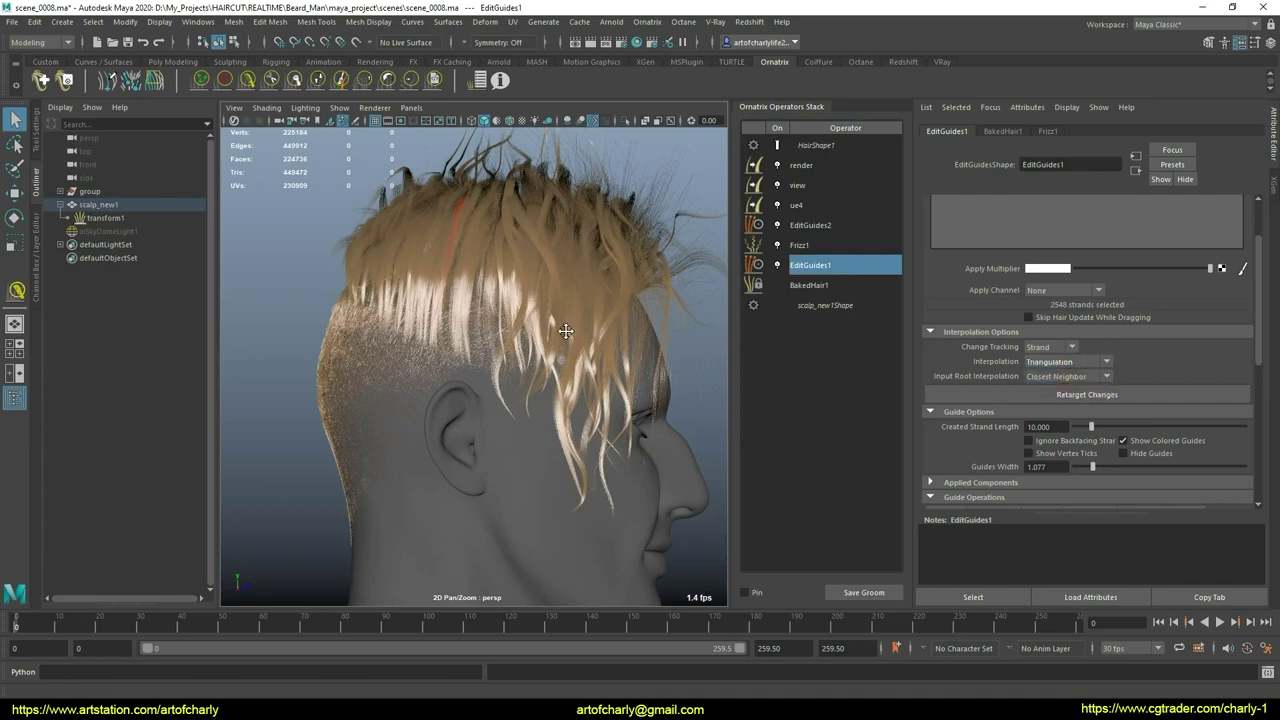
mouse_move(565, 330)
alt+mouse_down()
mouse_move(469, 360)
mouse_move(519, 391)
mouse_move(550, 353)
alt+mouse_up()
scroll(469, 360, up, 3)
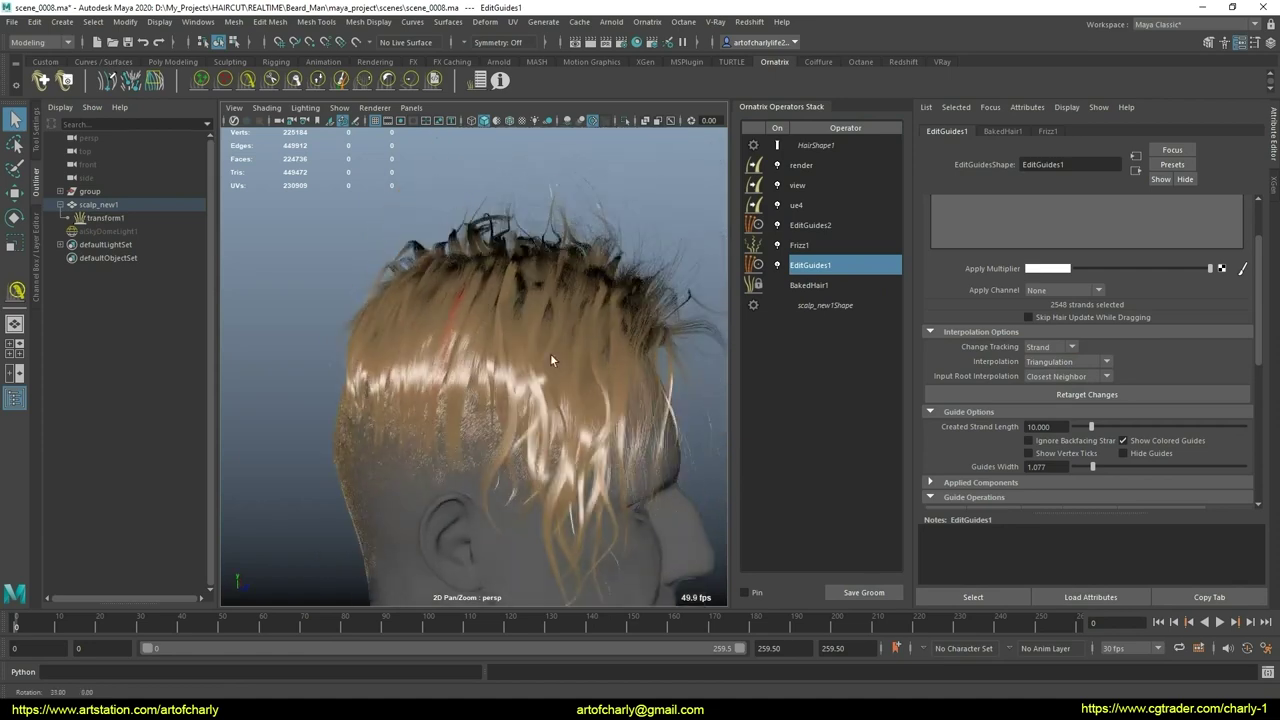
click(1075, 360)
click(1058, 373)
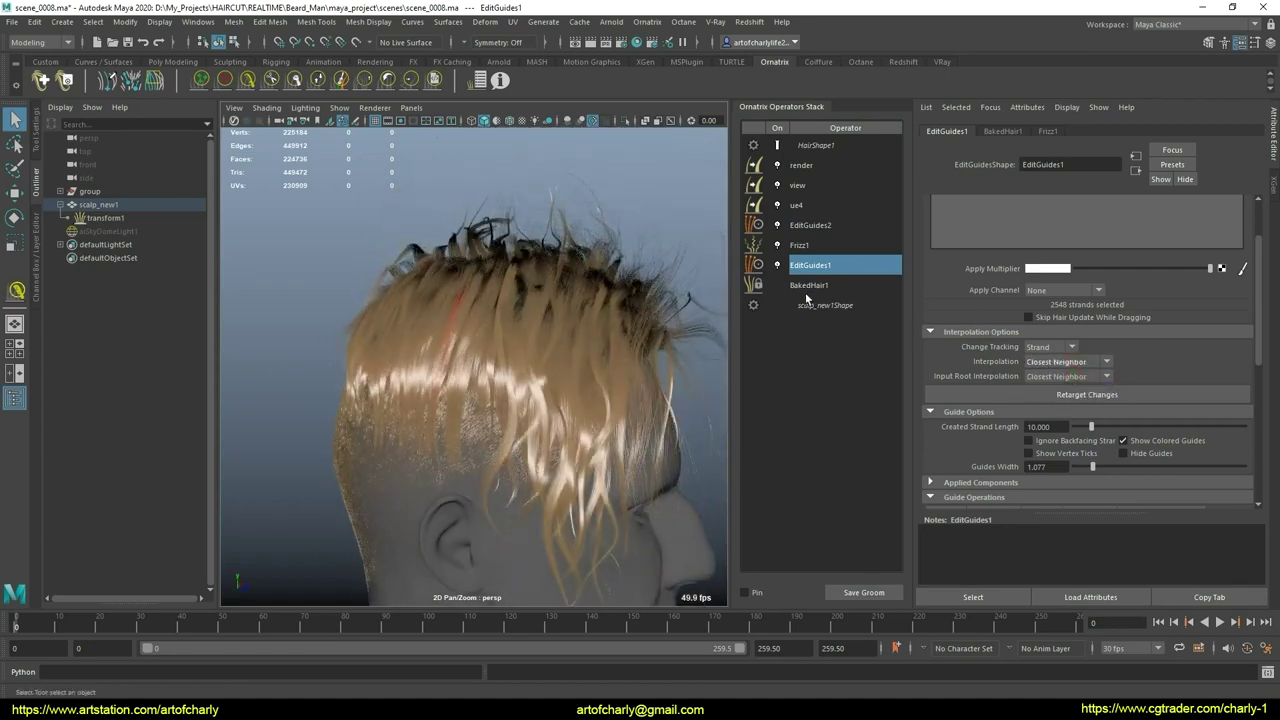
Step: Set EditGuides2's Interpolation to Closest Neighbor and view the back of the head
click(810, 225)
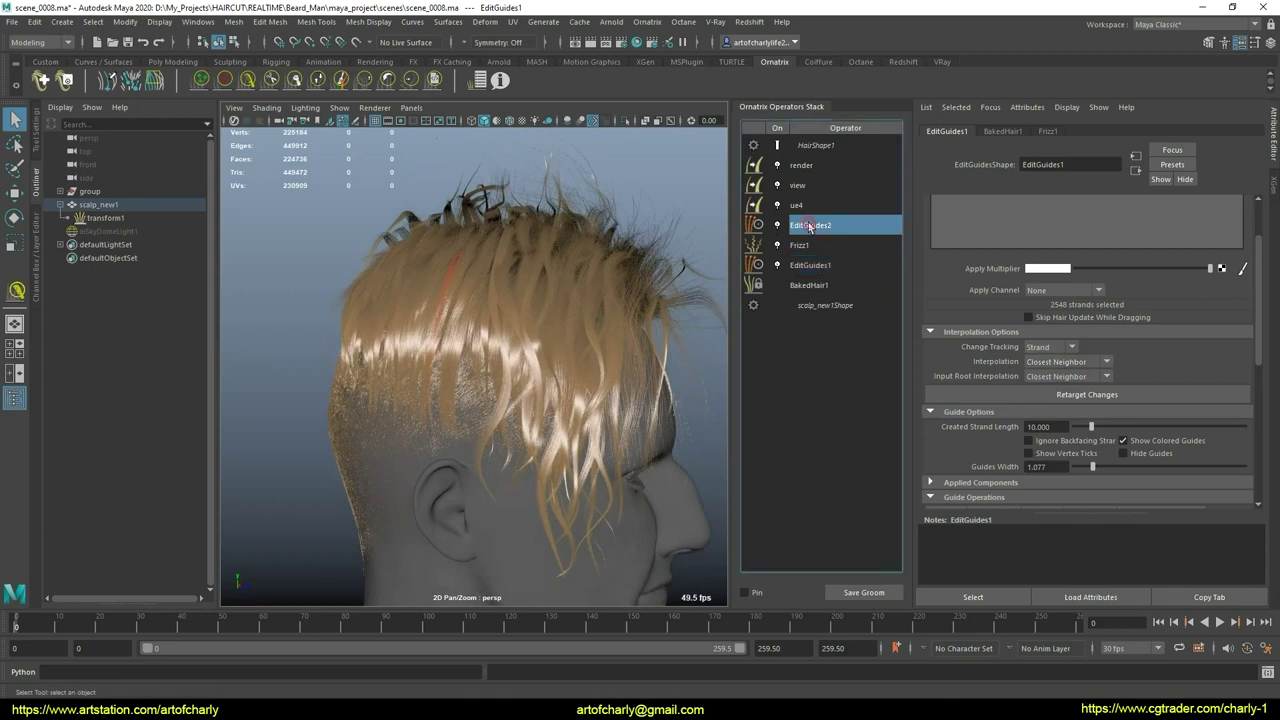
click(1082, 359)
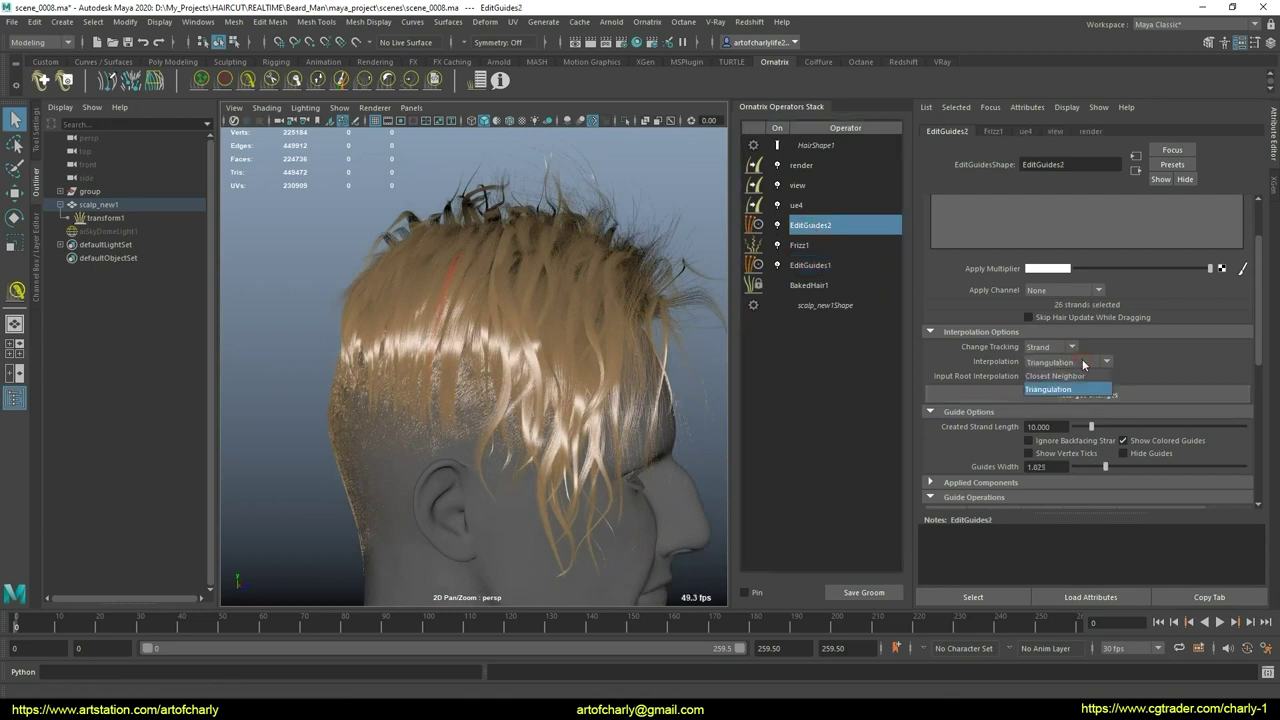
click(1073, 376)
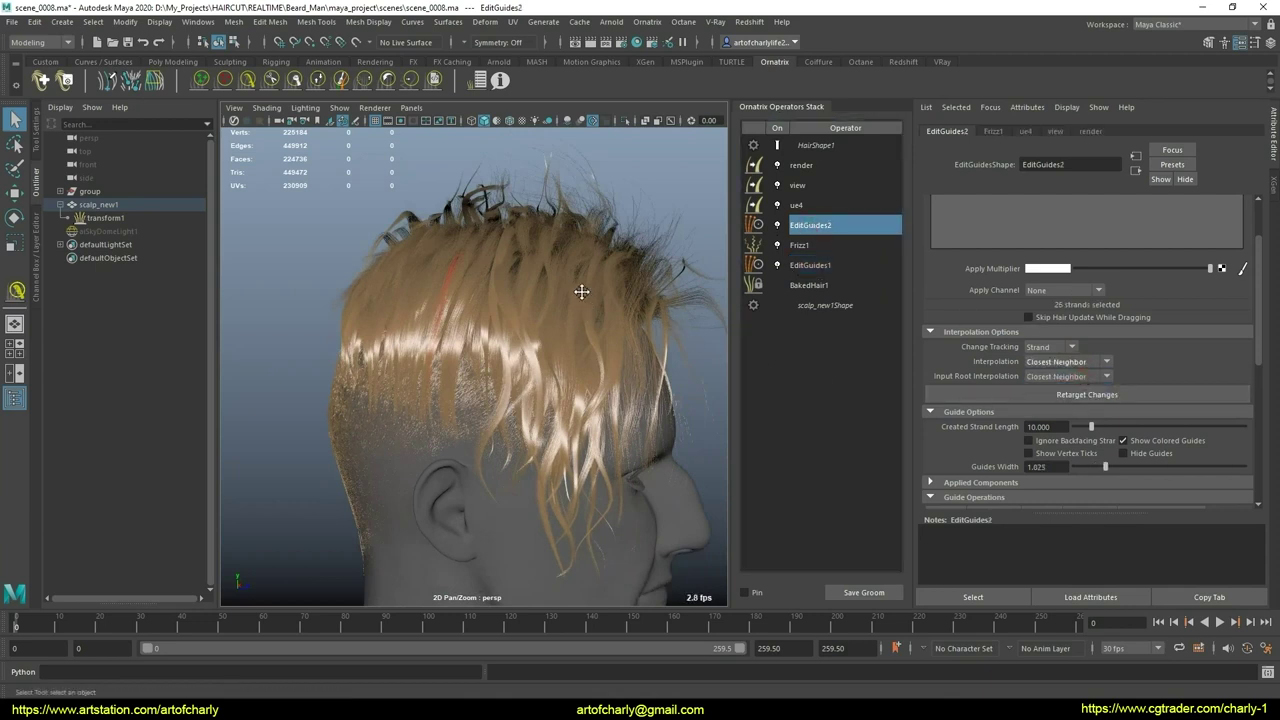
mouse_move(581, 291)
alt+mouse_down()
mouse_move(619, 290)
mouse_move(544, 300)
mouse_move(571, 286)
mouse_move(525, 305)
mouse_move(512, 330)
mouse_move(471, 318)
mouse_move(543, 323)
mouse_move(543, 343)
mouse_move(594, 323)
mouse_move(597, 309)
mouse_move(680, 292)
alt+mouse_up()
Step: Toggle the Frizz1 operator off and on repeatedly to compare the fade hair
click(772, 238)
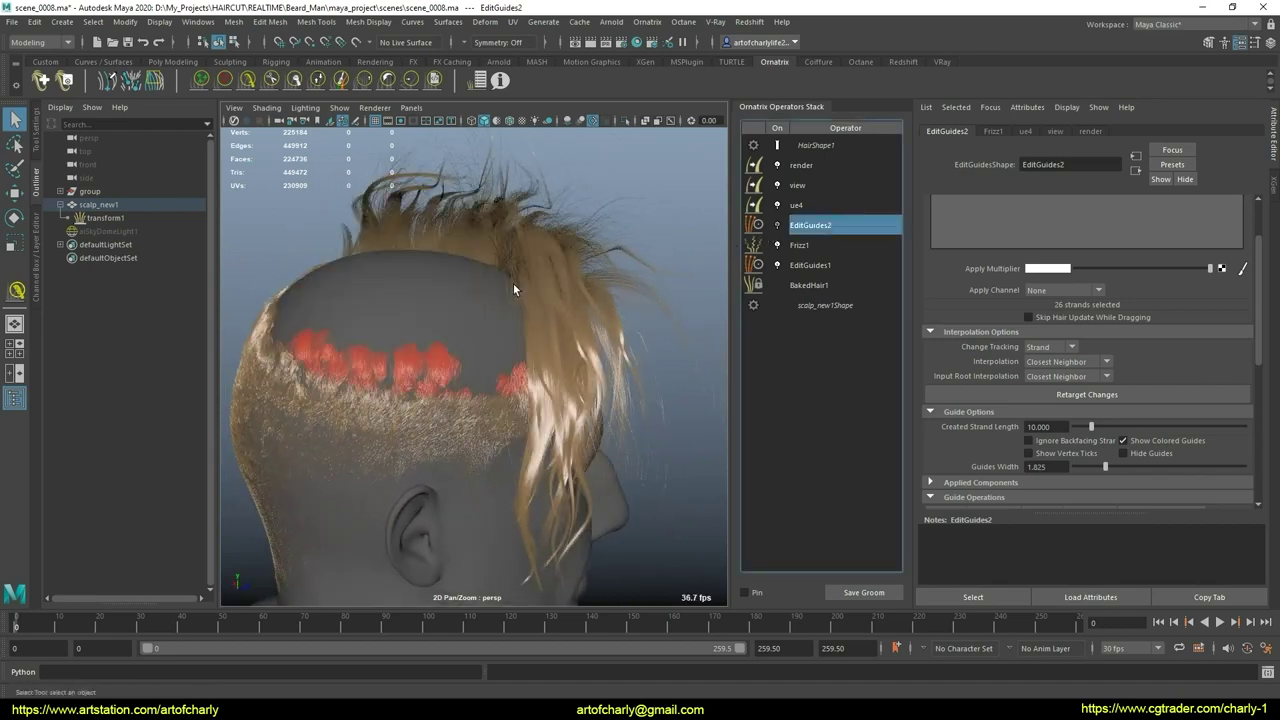
mouse_move(523, 290)
alt+mouse_down()
mouse_move(526, 270)
mouse_move(503, 260)
alt+mouse_up()
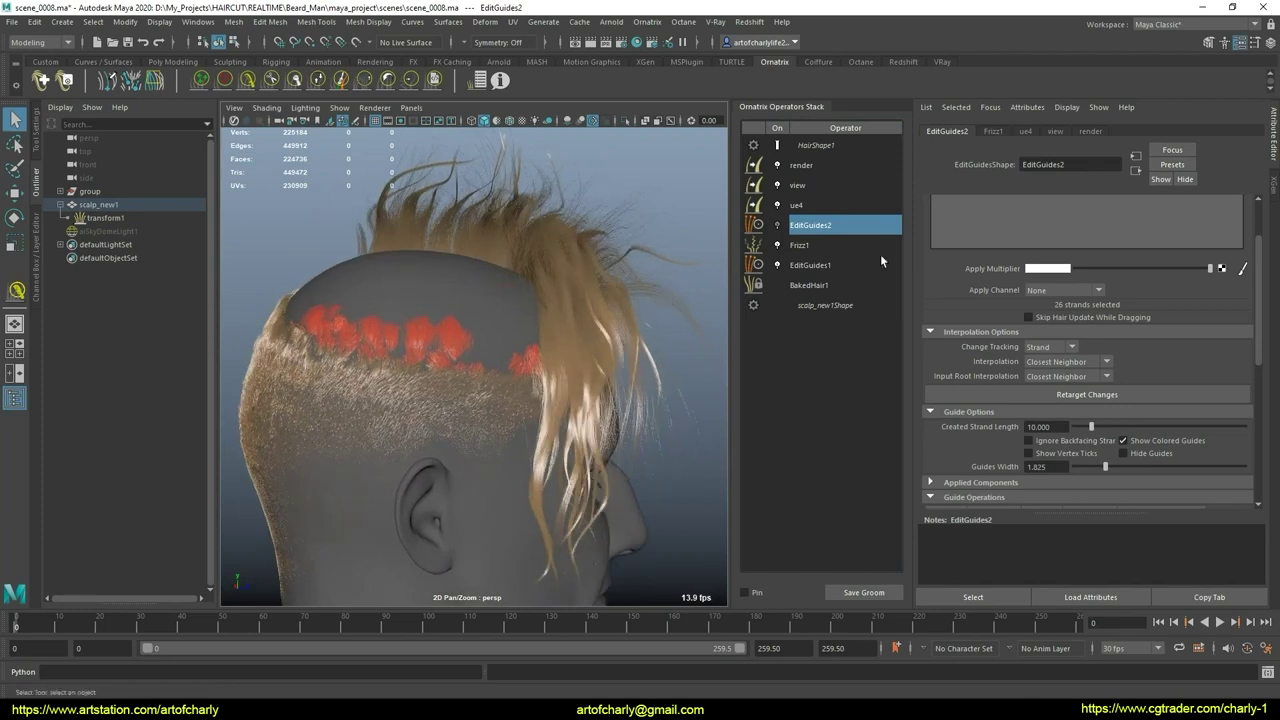
click(795, 245)
click(779, 246)
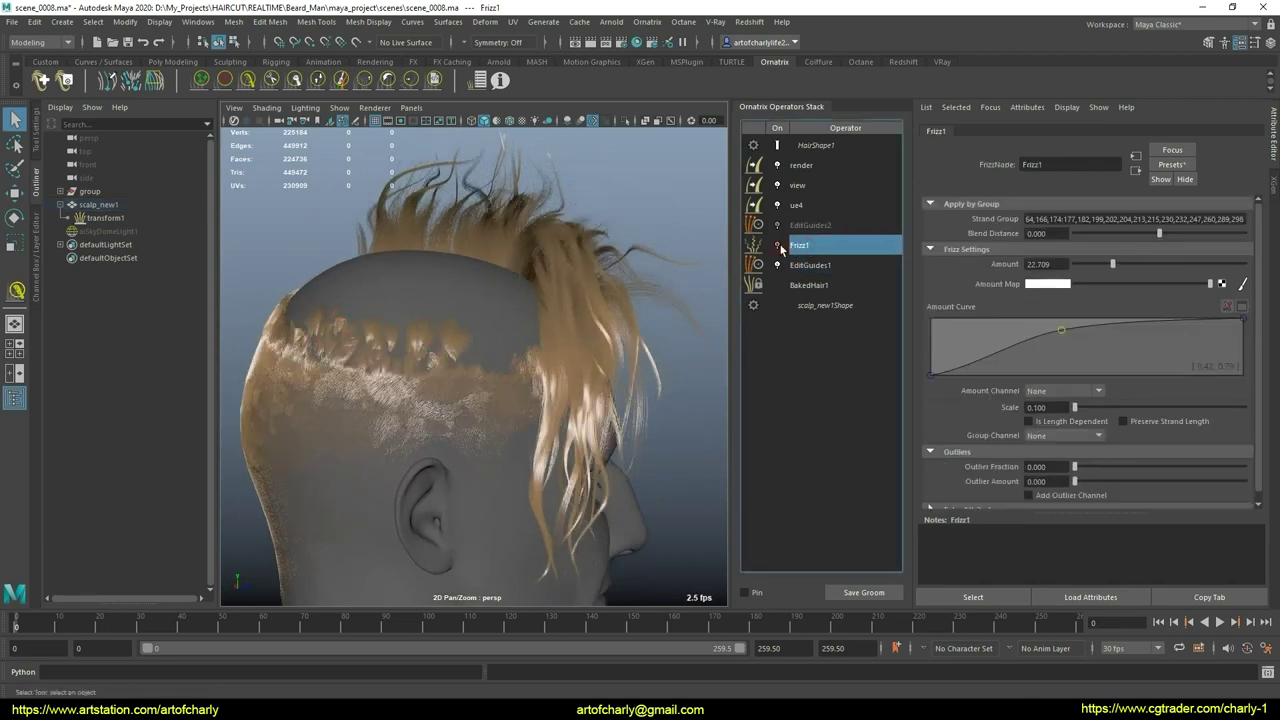
click(779, 246)
click(779, 246)
click(779, 246)
click(779, 246)
click(779, 246)
click(779, 246)
click(779, 246)
click(779, 246)
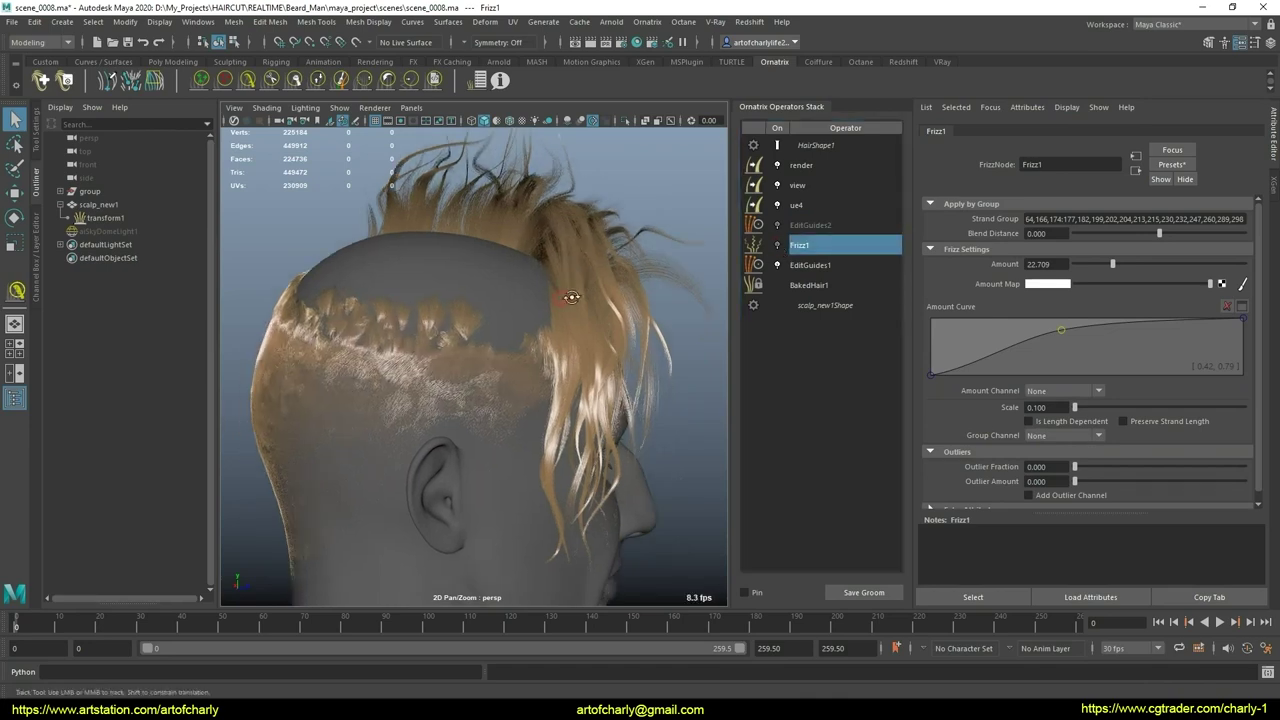
mouse_move(480, 270)
alt+mouse_down()
mouse_move(545, 266)
mouse_move(588, 298)
mouse_move(551, 374)
alt+mouse_up()
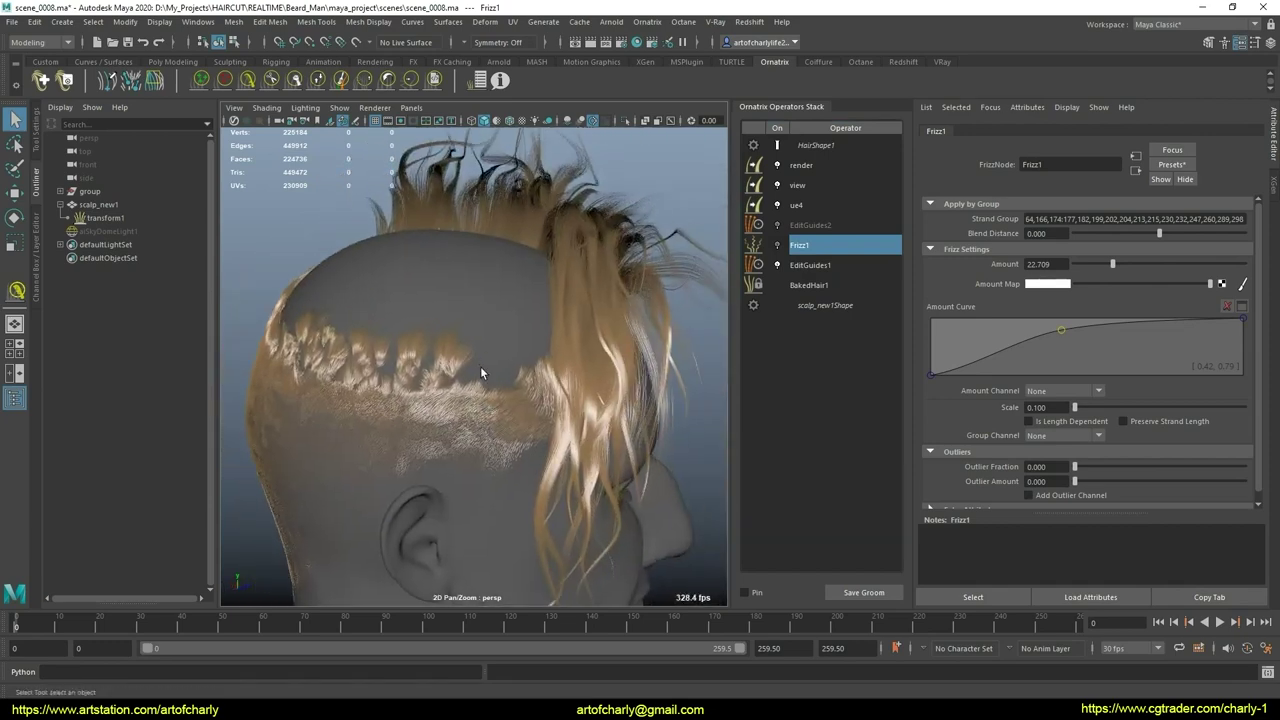
Step: Keep toggling Frizz1 while orbiting from the front to the back of the head
click(779, 248)
click(779, 247)
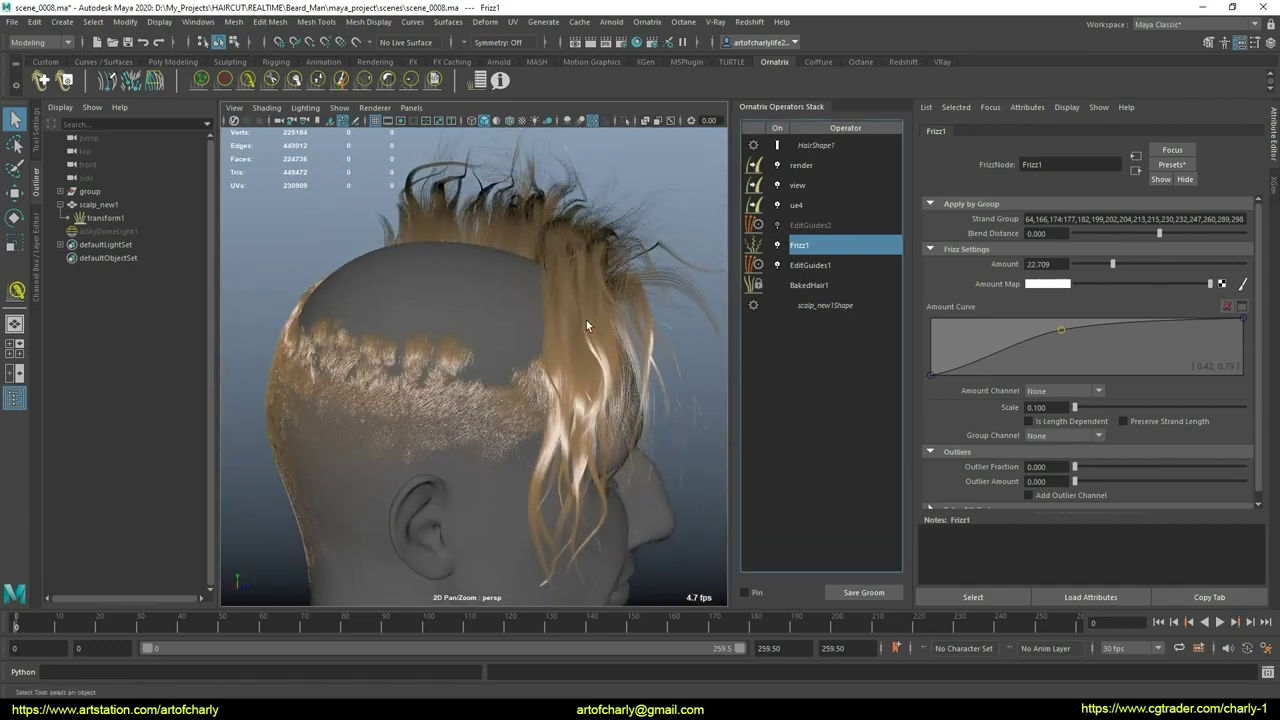
mouse_move(587, 325)
alt+mouse_down()
mouse_move(486, 320)
mouse_move(589, 324)
mouse_move(645, 307)
alt+mouse_up()
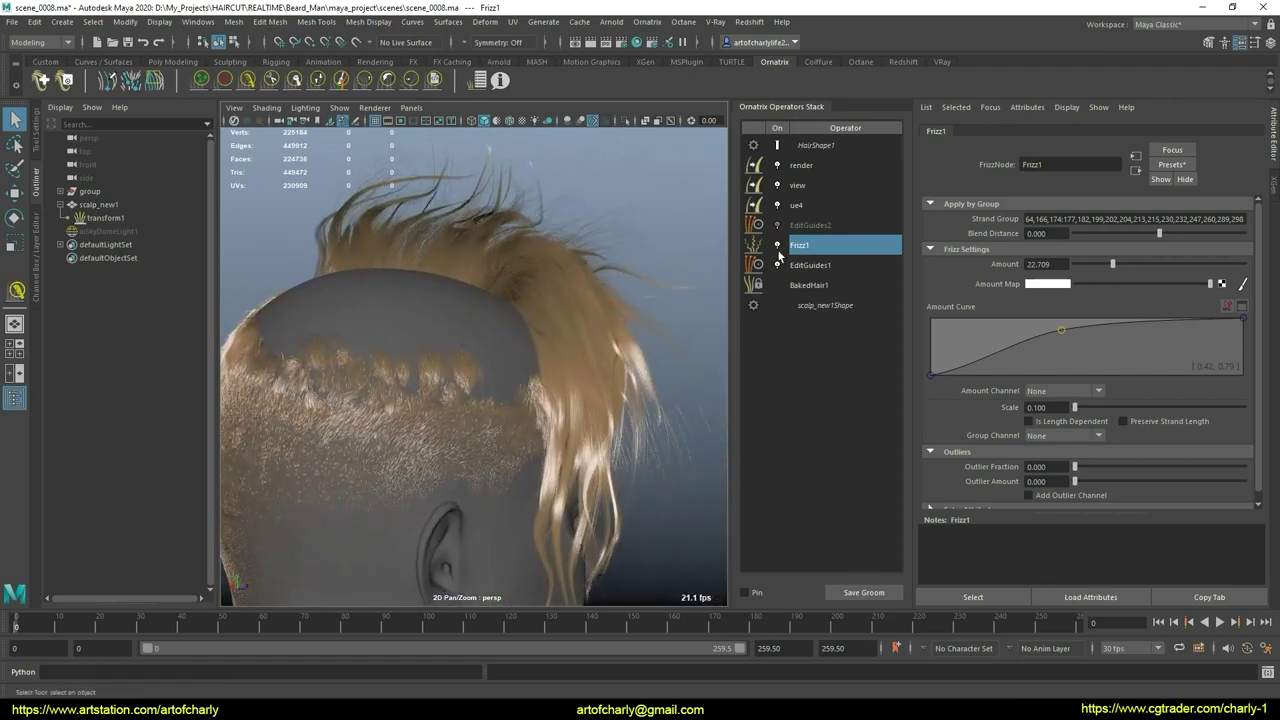
click(778, 246)
click(778, 246)
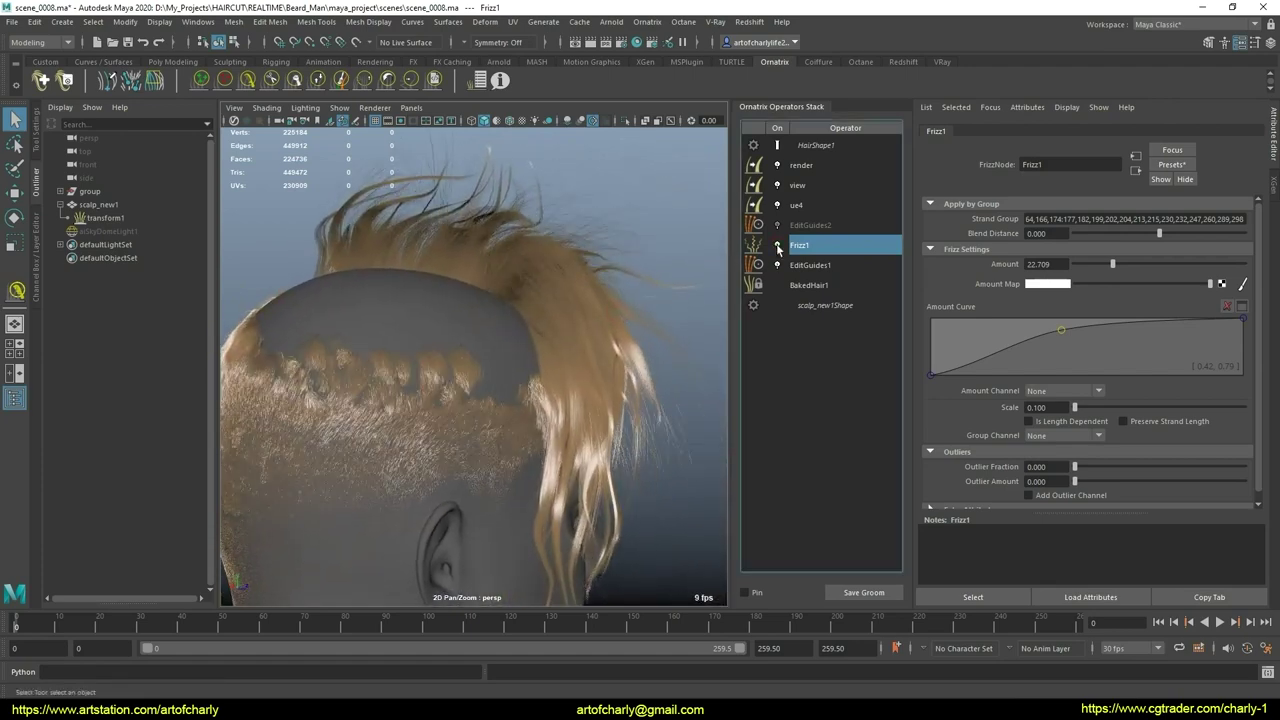
click(785, 245)
alt+drag(568, 284, 491, 355)
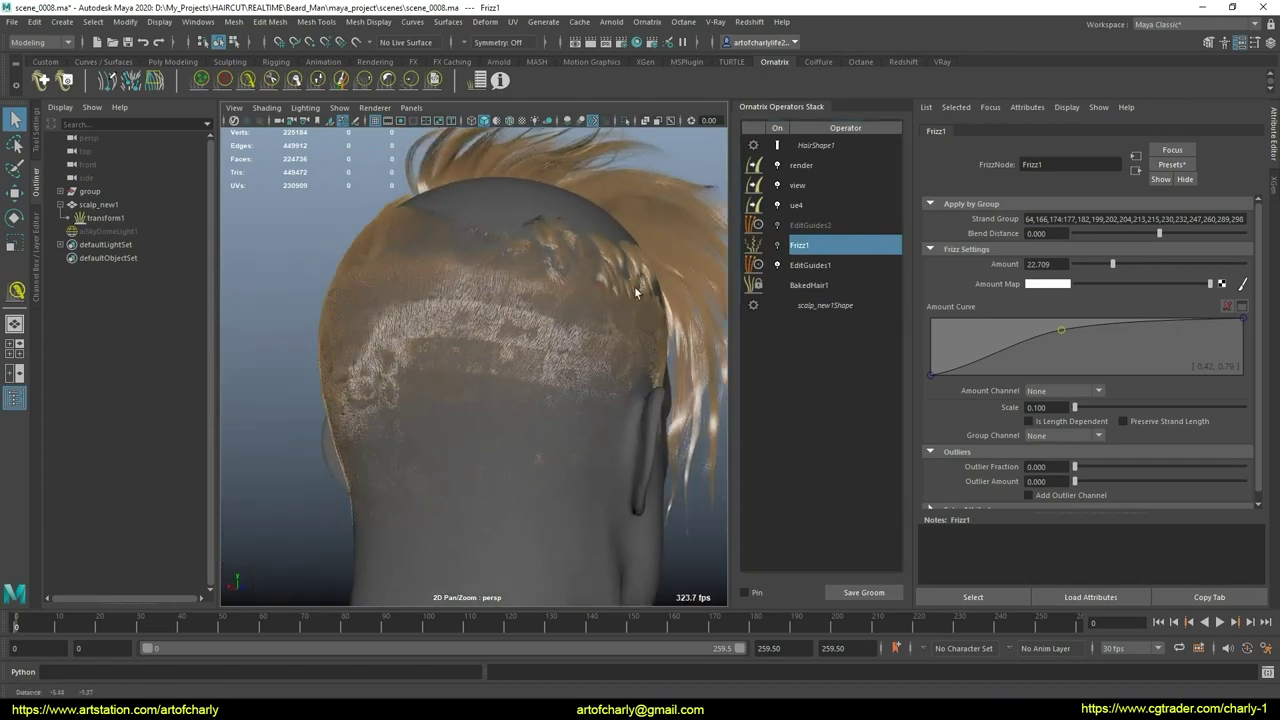
scroll(491, 355, up, 3)
scroll(491, 355, up, 3)
alt+drag(586, 443, 457, 449)
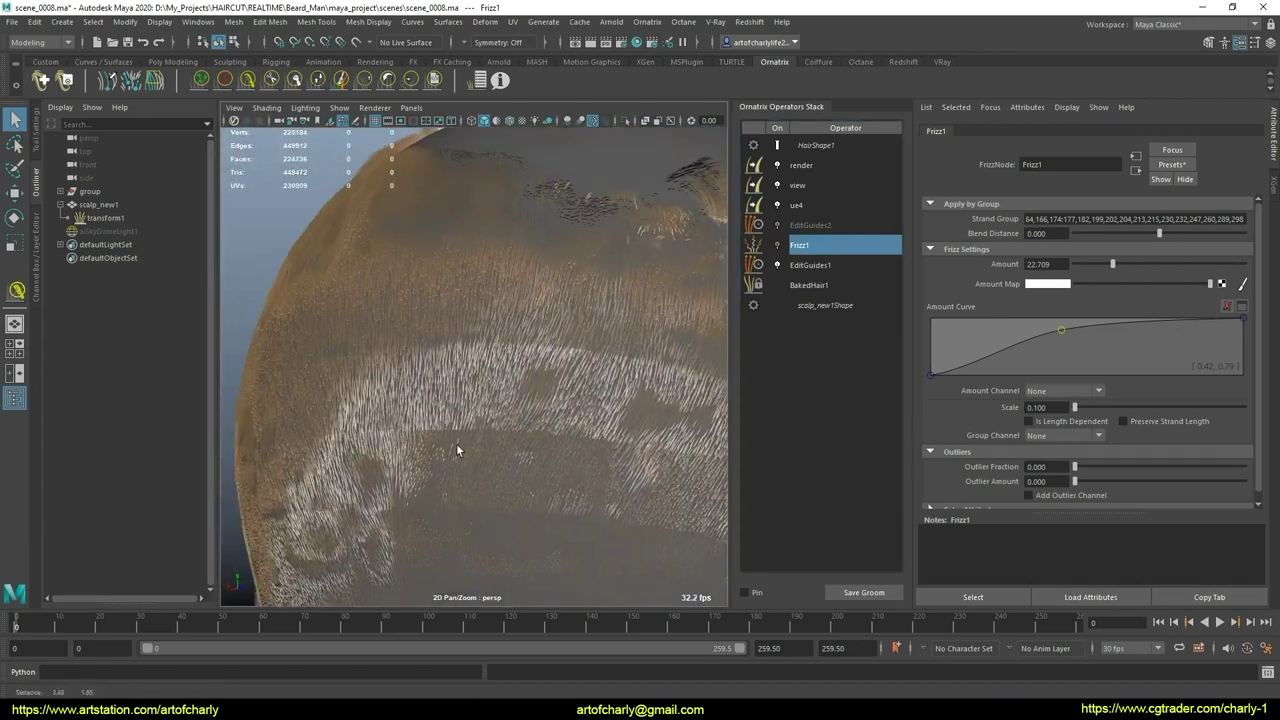
click(778, 246)
mouse_move(628, 387)
alt+mouse_down()
mouse_move(580, 320)
mouse_move(514, 320)
mouse_move(457, 366)
mouse_move(598, 381)
mouse_move(514, 380)
mouse_move(474, 400)
mouse_move(491, 420)
mouse_move(423, 423)
mouse_move(503, 523)
mouse_move(560, 494)
mouse_move(536, 504)
alt+mouse_up()
Step: Compare the frizz from more angles, leave Frizz1 off, and select EditGuides2
scroll(520, 420, down, 5)
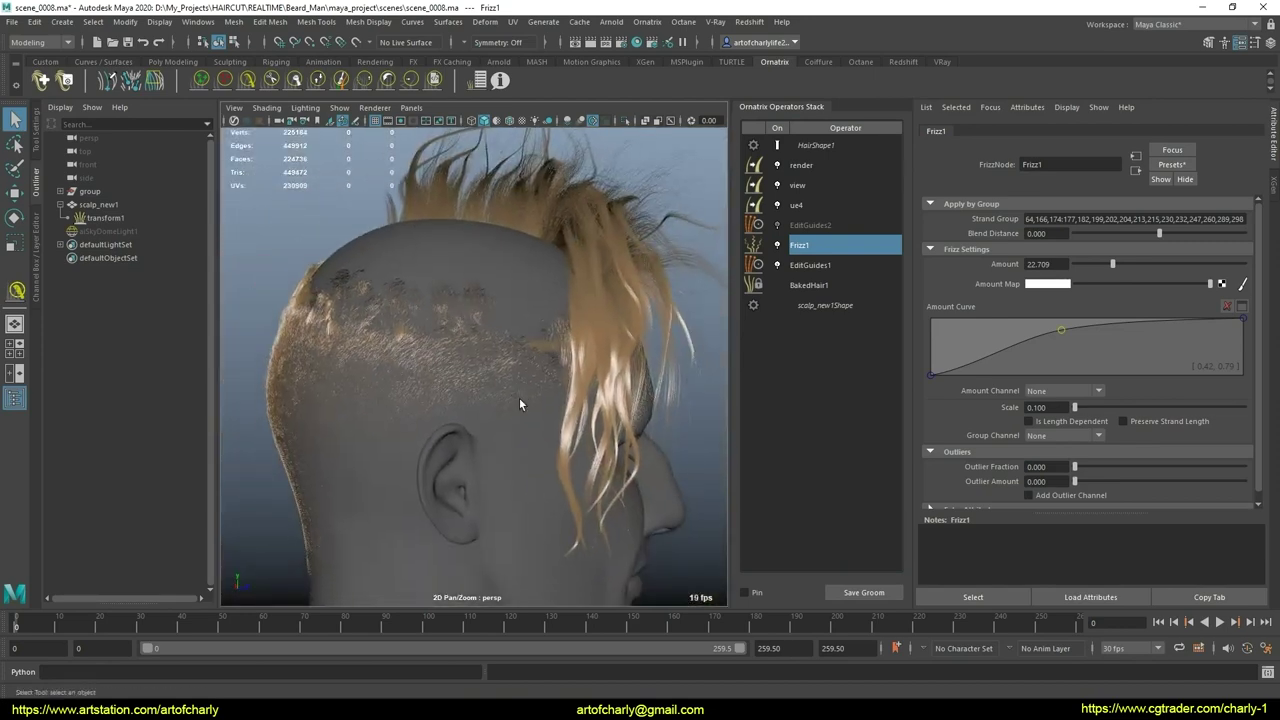
scroll(519, 398, up, 3)
scroll(505, 390, up, 3)
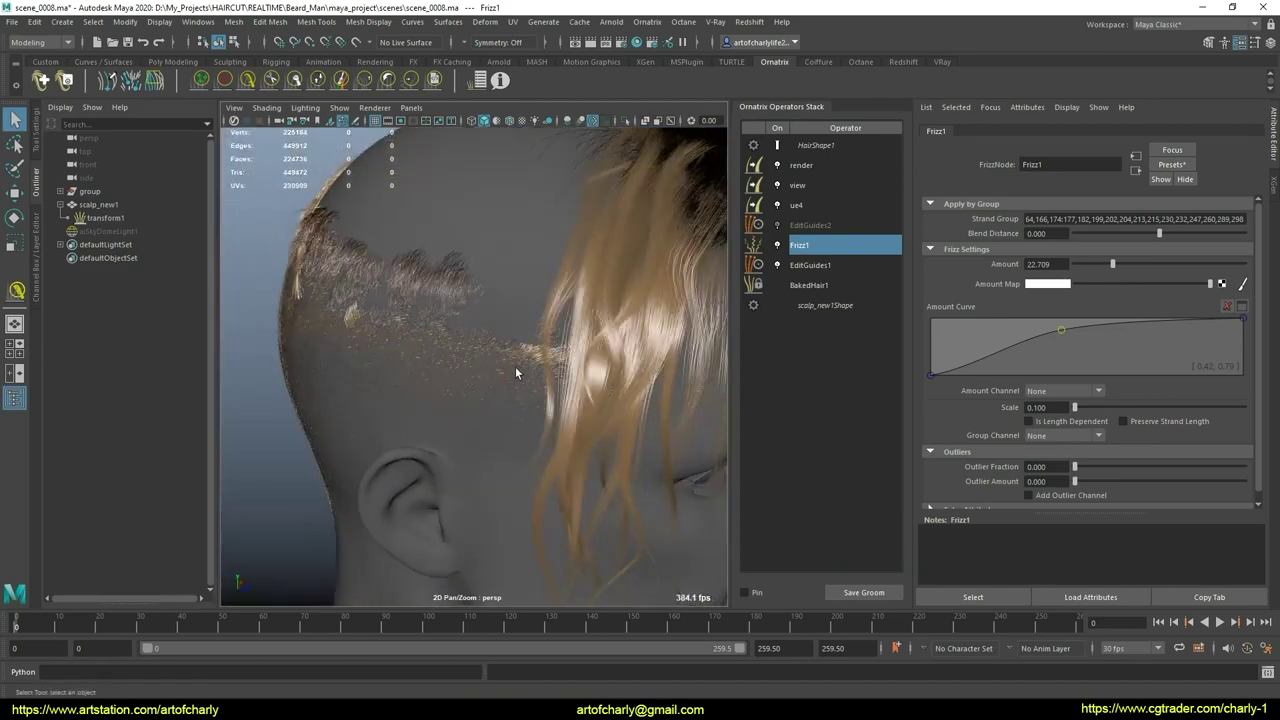
mouse_move(515, 366)
alt+mouse_down()
mouse_move(524, 323)
mouse_move(562, 304)
alt+mouse_up()
mouse_move(714, 308)
alt+mouse_down()
mouse_move(589, 297)
mouse_move(603, 288)
alt+mouse_up()
scroll(603, 288, up, 3)
click(779, 246)
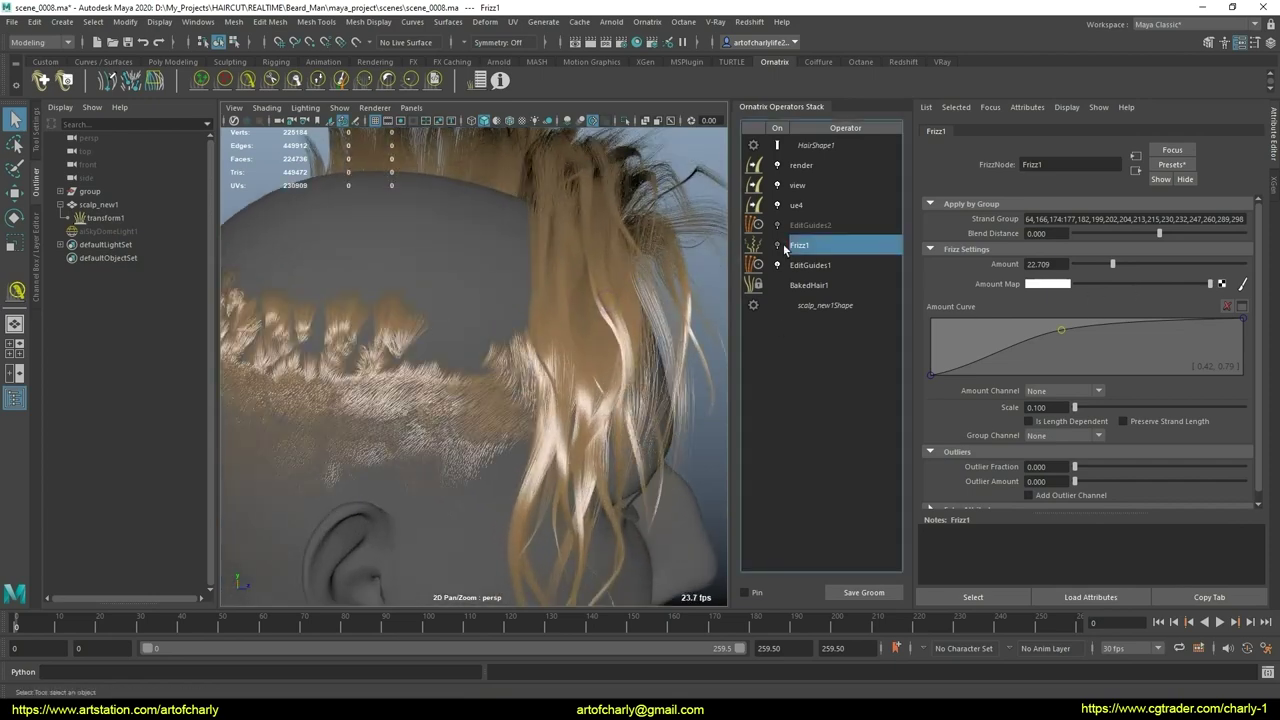
mouse_move(578, 342)
alt+mouse_down()
mouse_move(600, 337)
mouse_move(471, 357)
mouse_move(576, 360)
mouse_move(577, 306)
mouse_move(600, 320)
alt+mouse_up()
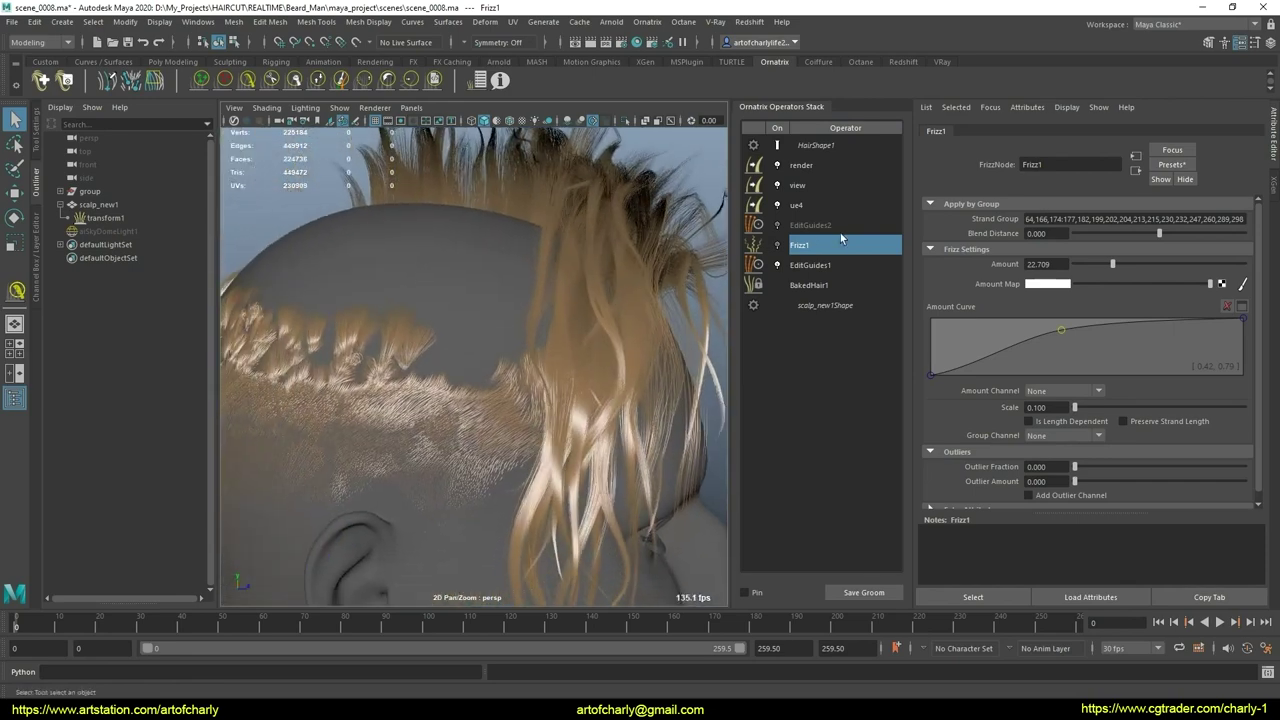
click(779, 246)
click(779, 246)
click(779, 246)
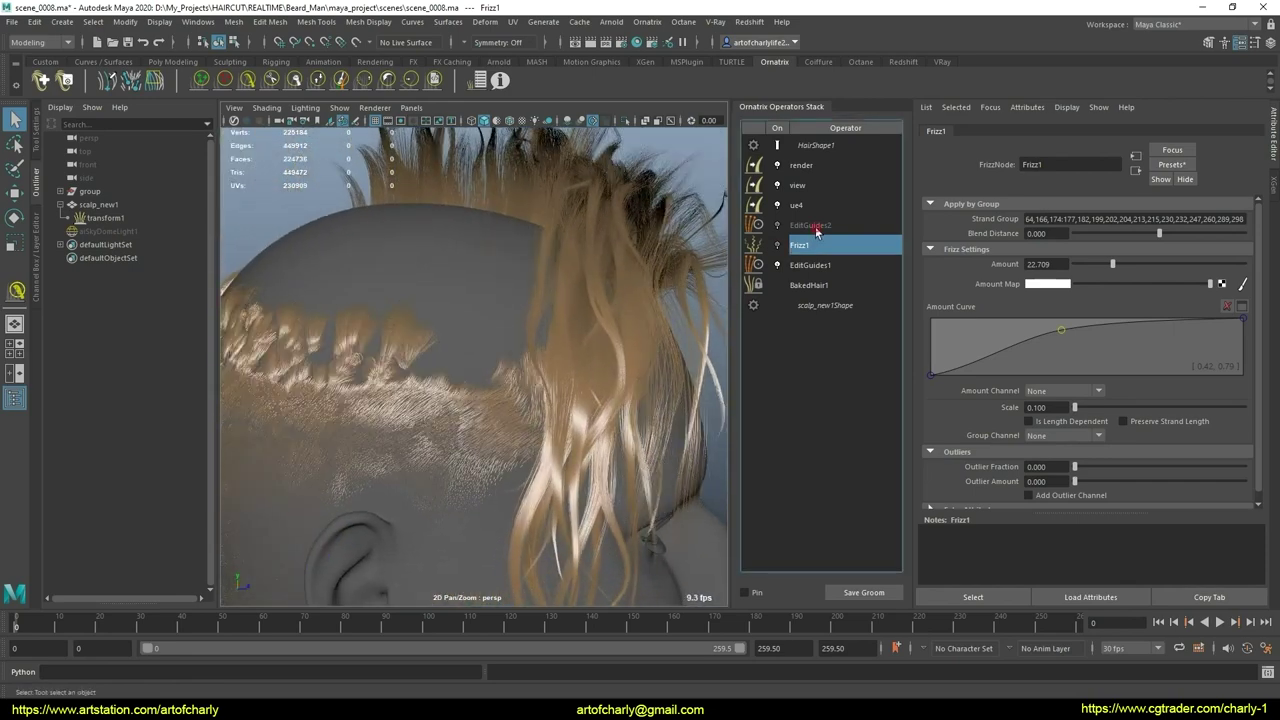
click(812, 227)
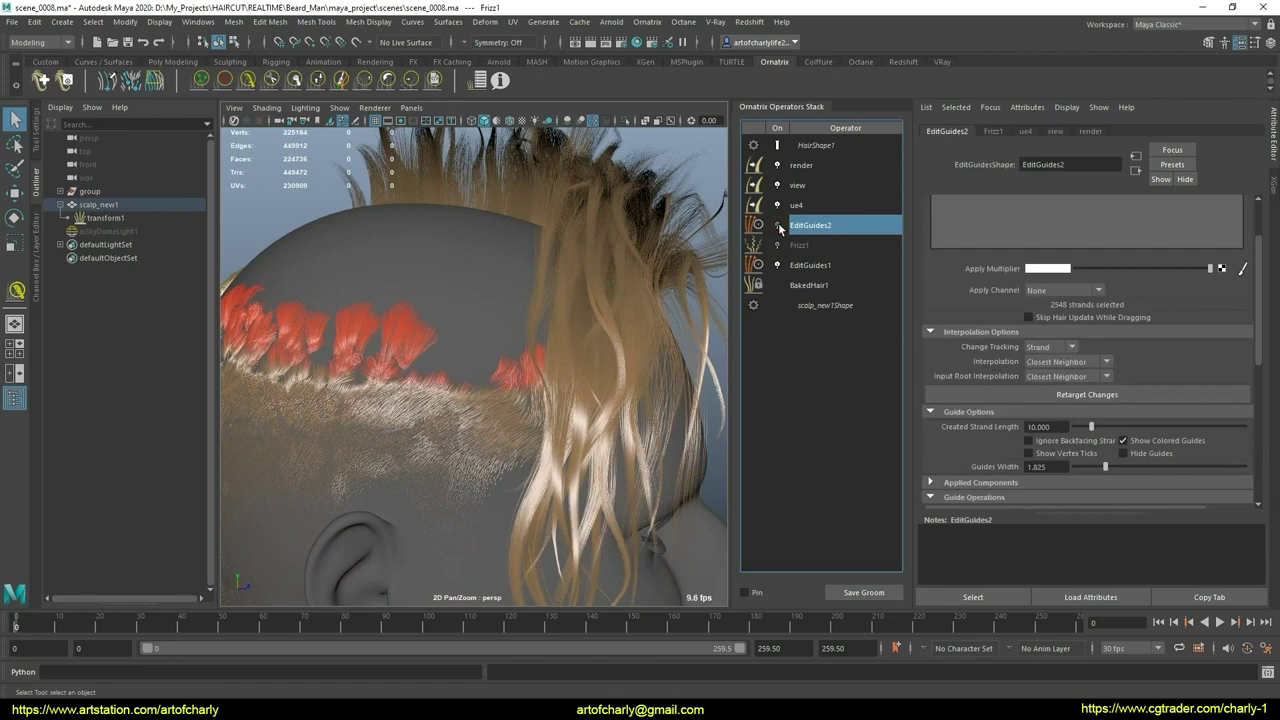
Step: Re-enable Frizz1 and orbit and dolly around the head to inspect the frizzy hair
click(779, 225)
click(816, 248)
click(779, 246)
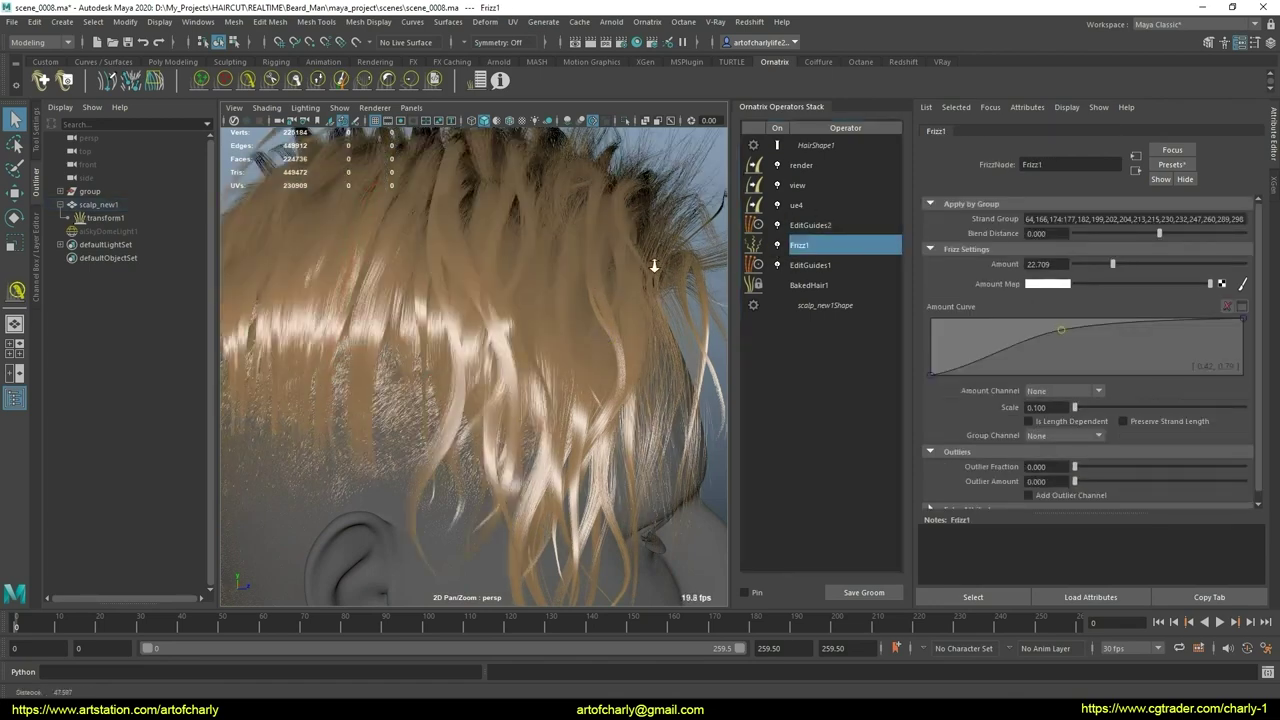
alt+right_drag(645, 268, 625, 280)
mouse_move(620, 283)
alt+mouse_down()
mouse_move(600, 303)
mouse_move(628, 290)
mouse_move(547, 323)
mouse_move(678, 262)
alt+mouse_up()
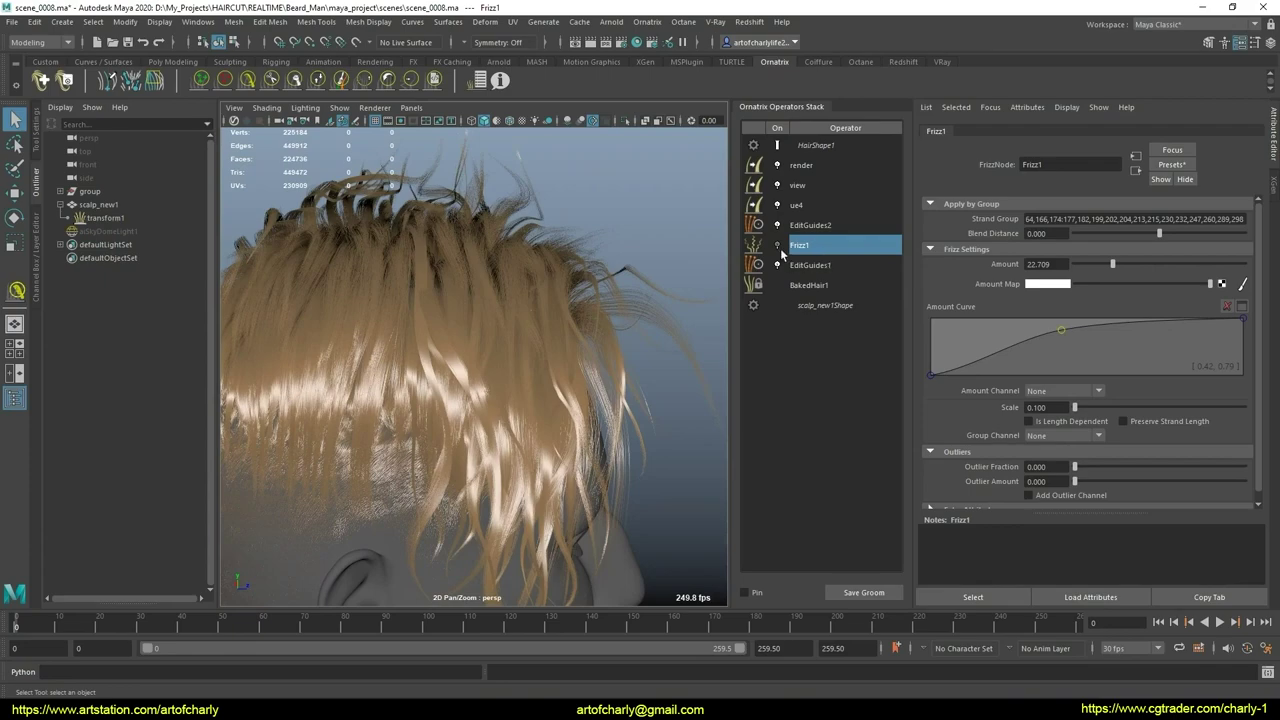
mouse_move(458, 322)
alt+mouse_down()
mouse_move(543, 300)
mouse_move(543, 286)
alt+mouse_up()
alt+right_drag(543, 286, 487, 340)
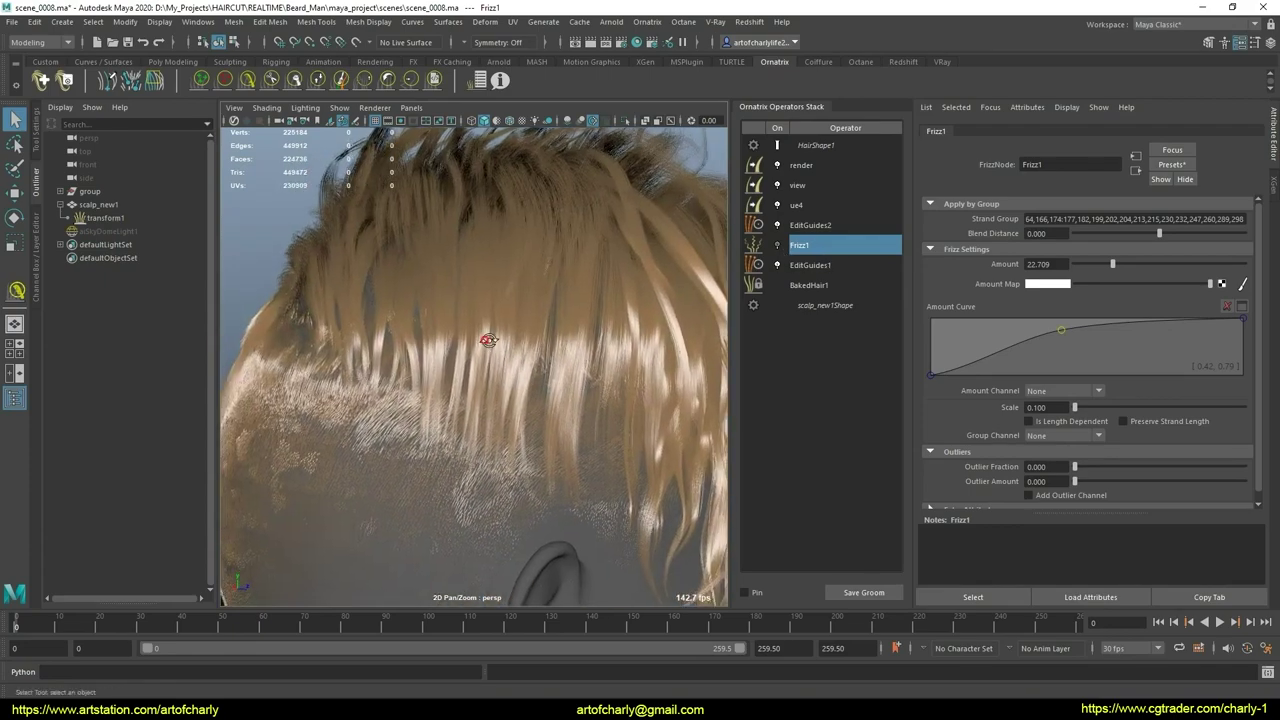
mouse_move(487, 340)
alt+mouse_down()
mouse_move(557, 337)
mouse_move(503, 334)
mouse_move(434, 389)
mouse_move(420, 358)
alt+mouse_up()
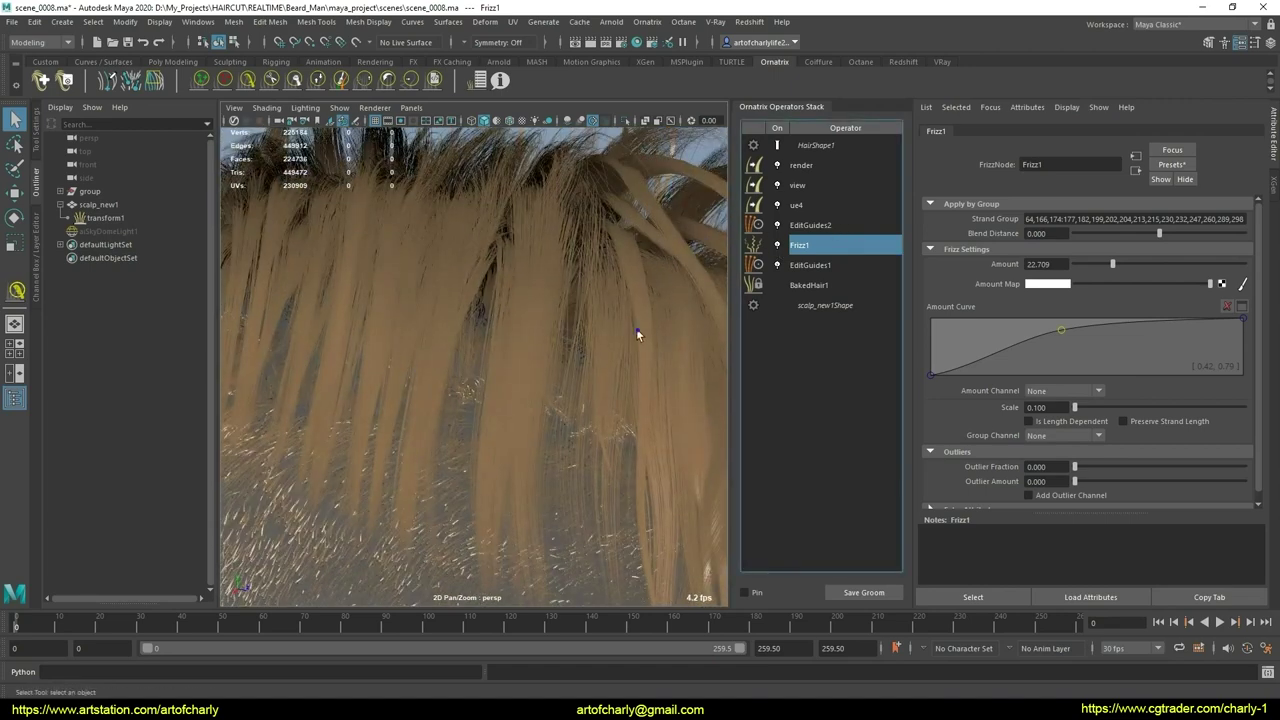
scroll(600, 224, down, 3)
scroll(604, 250, down, 3)
scroll(590, 232, down, 2)
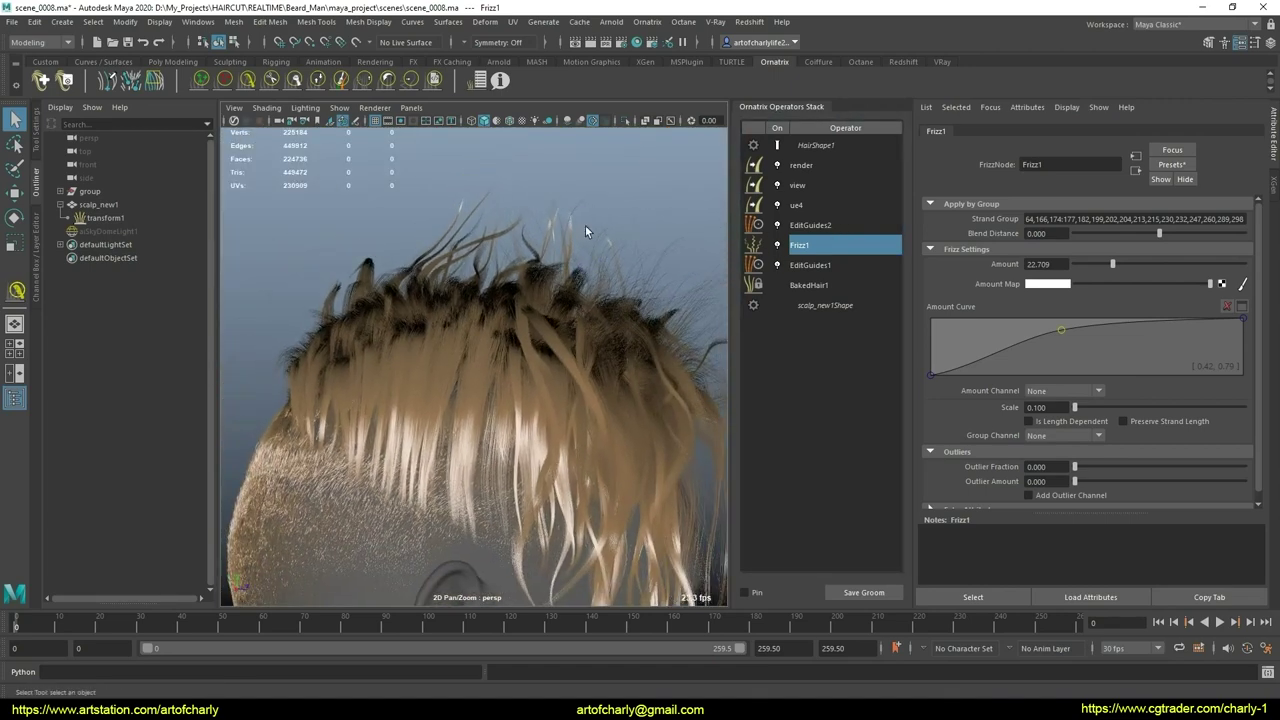
mouse_move(604, 267)
alt+mouse_down()
mouse_move(580, 354)
mouse_move(606, 337)
mouse_move(542, 324)
mouse_move(620, 361)
mouse_move(540, 340)
alt+mouse_up()
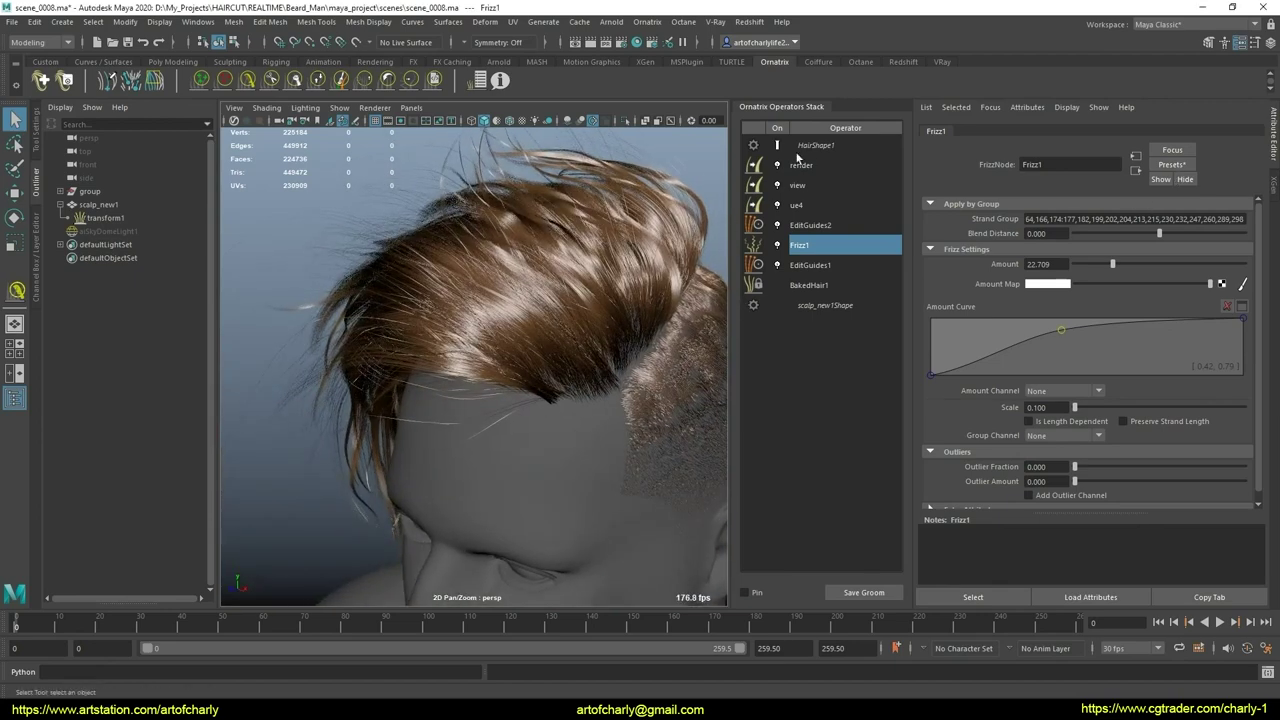
Step: Check HairShape1's Hair Display Mode choices and the EditGuides1 settings
click(815, 145)
click(1065, 220)
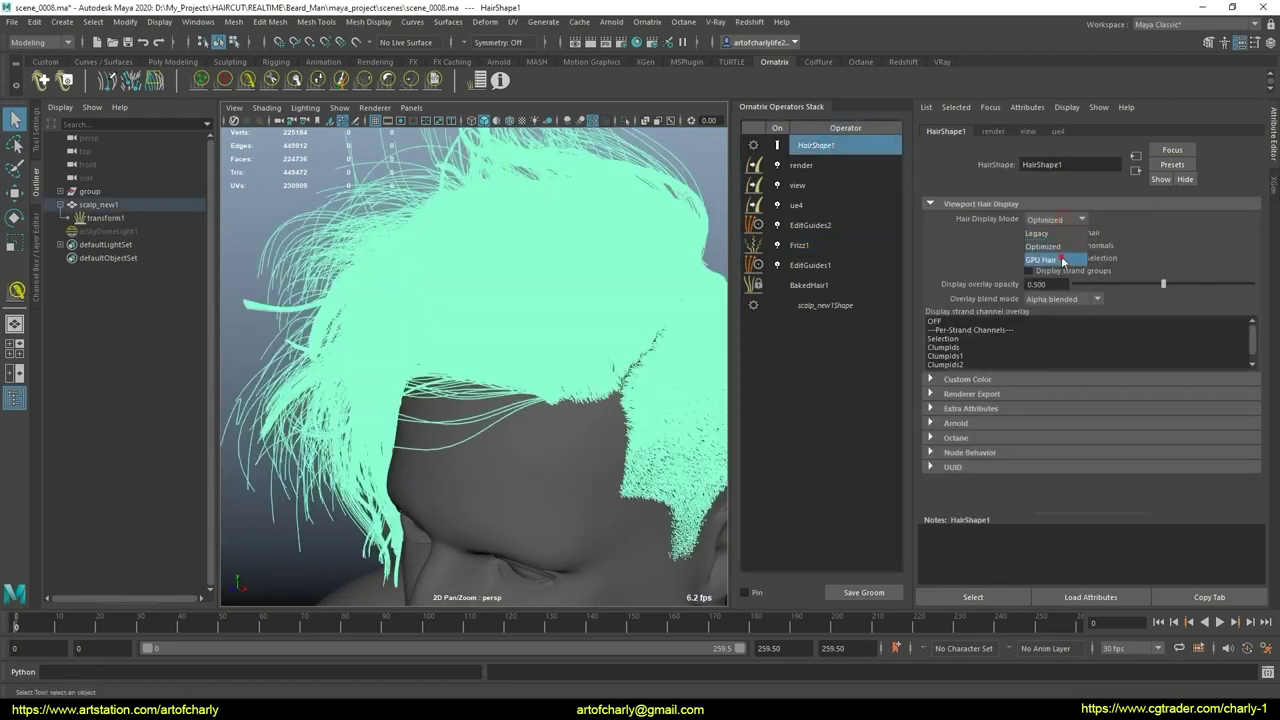
click(828, 263)
mouse_move(608, 271)
alt+mouse_down()
mouse_move(571, 294)
mouse_move(657, 294)
mouse_move(553, 280)
mouse_move(638, 267)
alt+mouse_up()
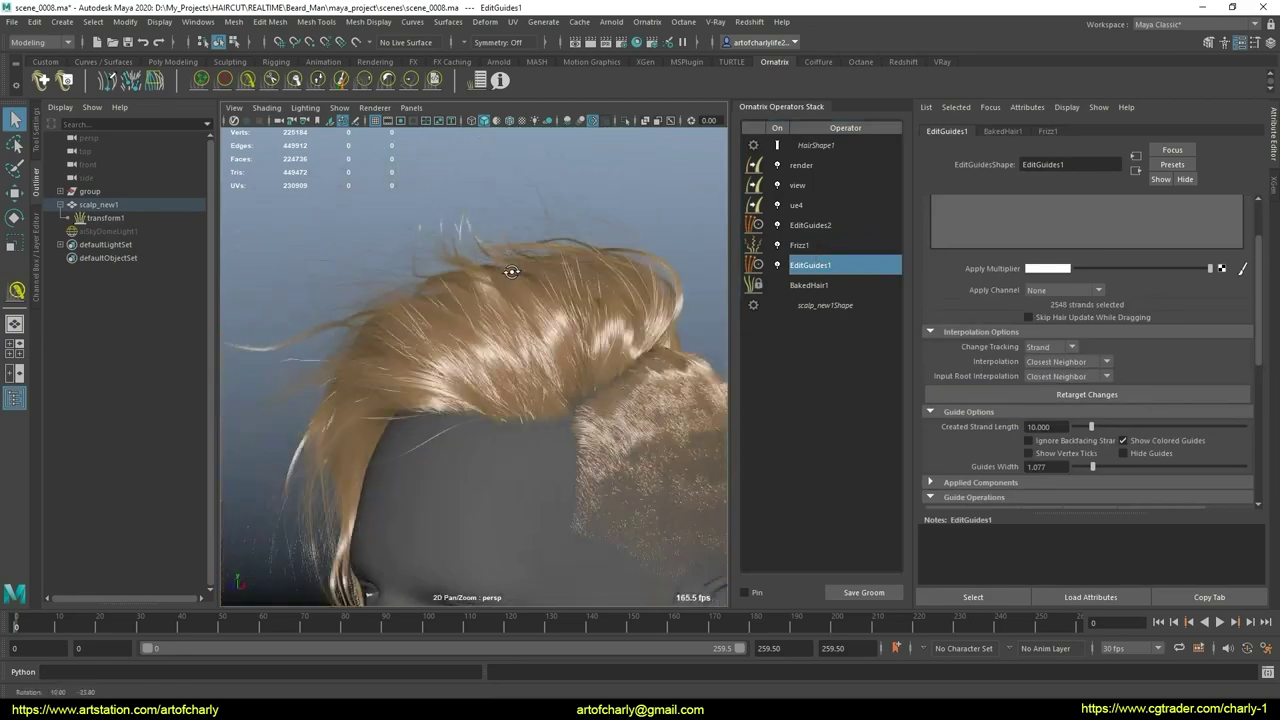
Step: Select Frizz1, compare once more, and delete it from the operator stack
click(797, 246)
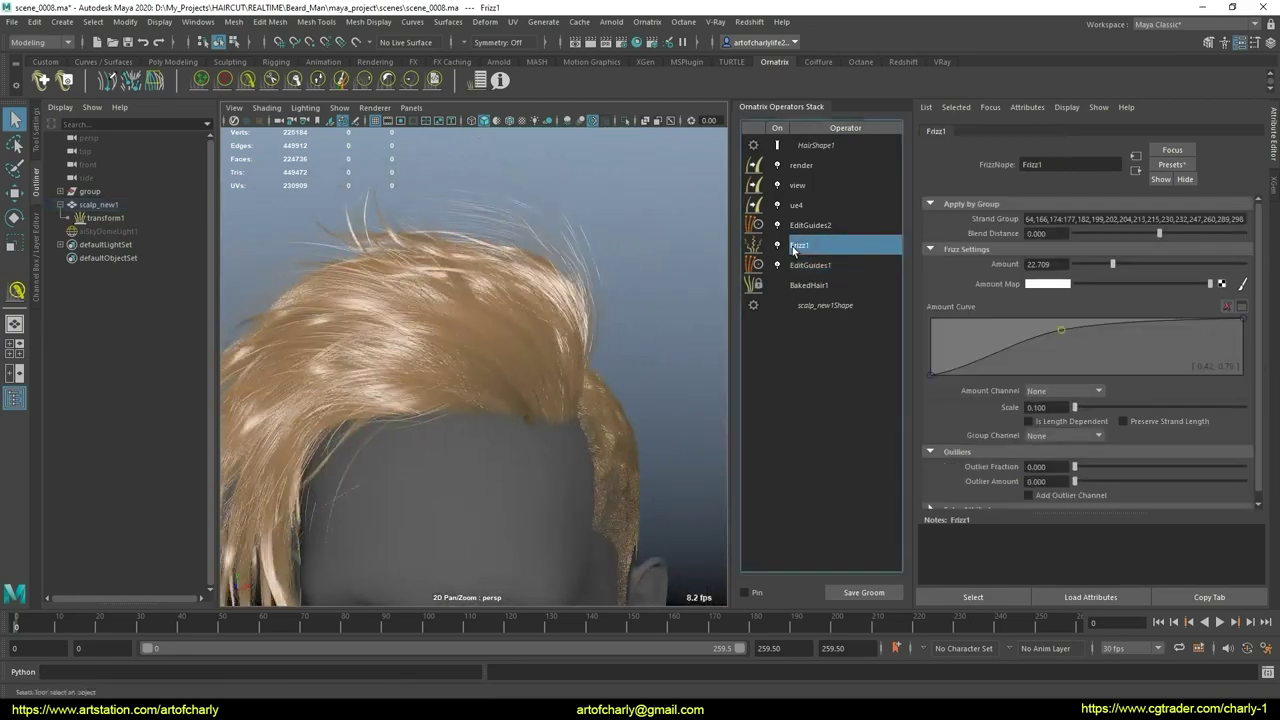
mouse_move(586, 257)
alt+mouse_down()
mouse_move(457, 286)
mouse_move(386, 280)
mouse_move(585, 280)
mouse_move(534, 346)
mouse_move(443, 371)
alt+mouse_up()
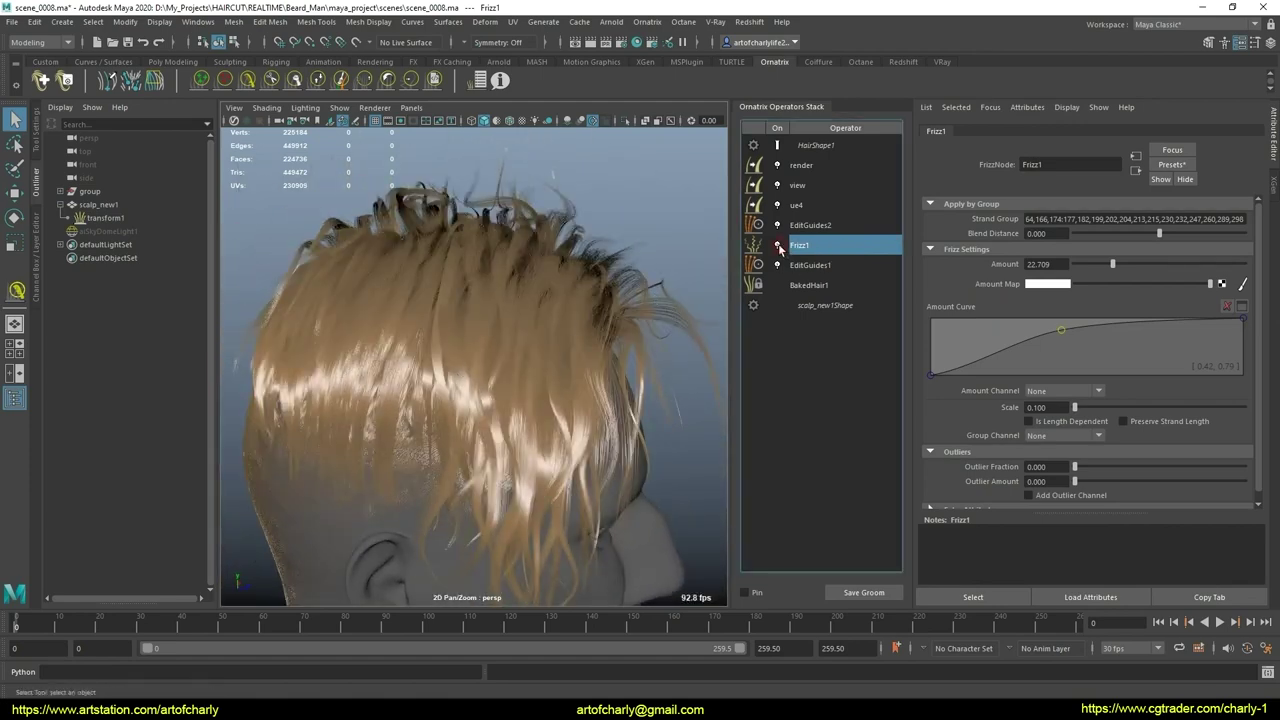
click(779, 246)
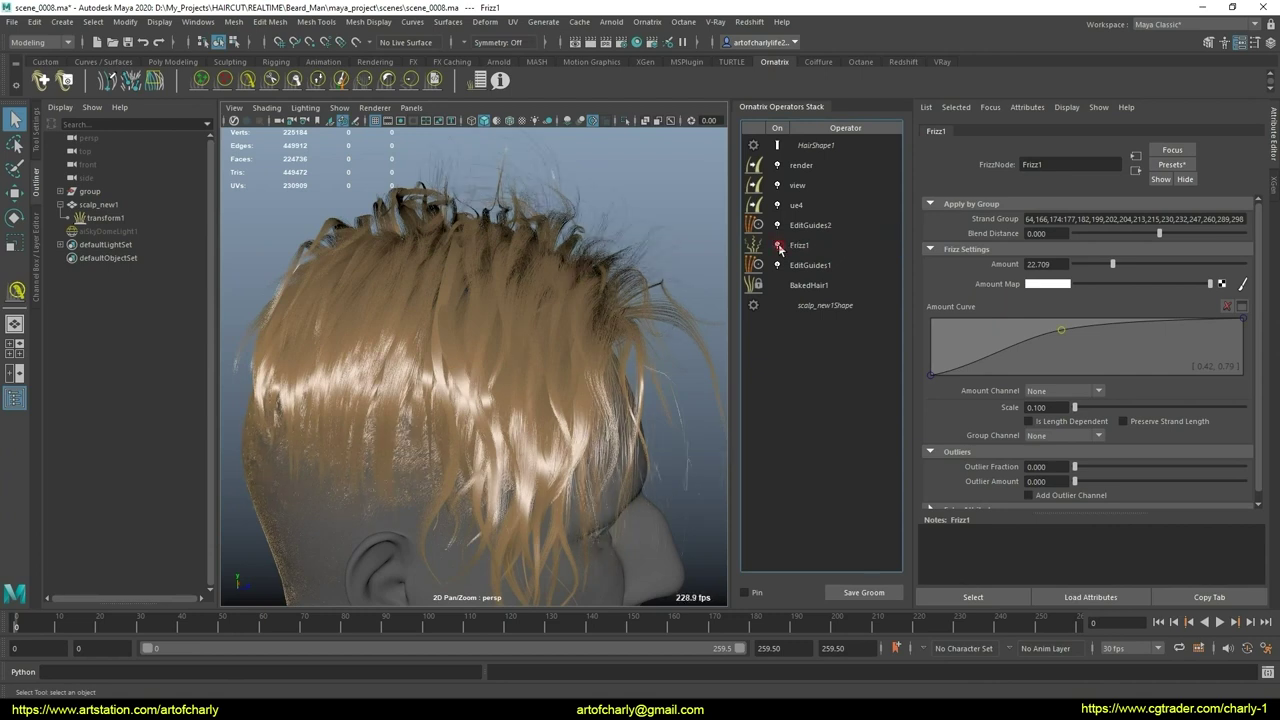
right_click(845, 250)
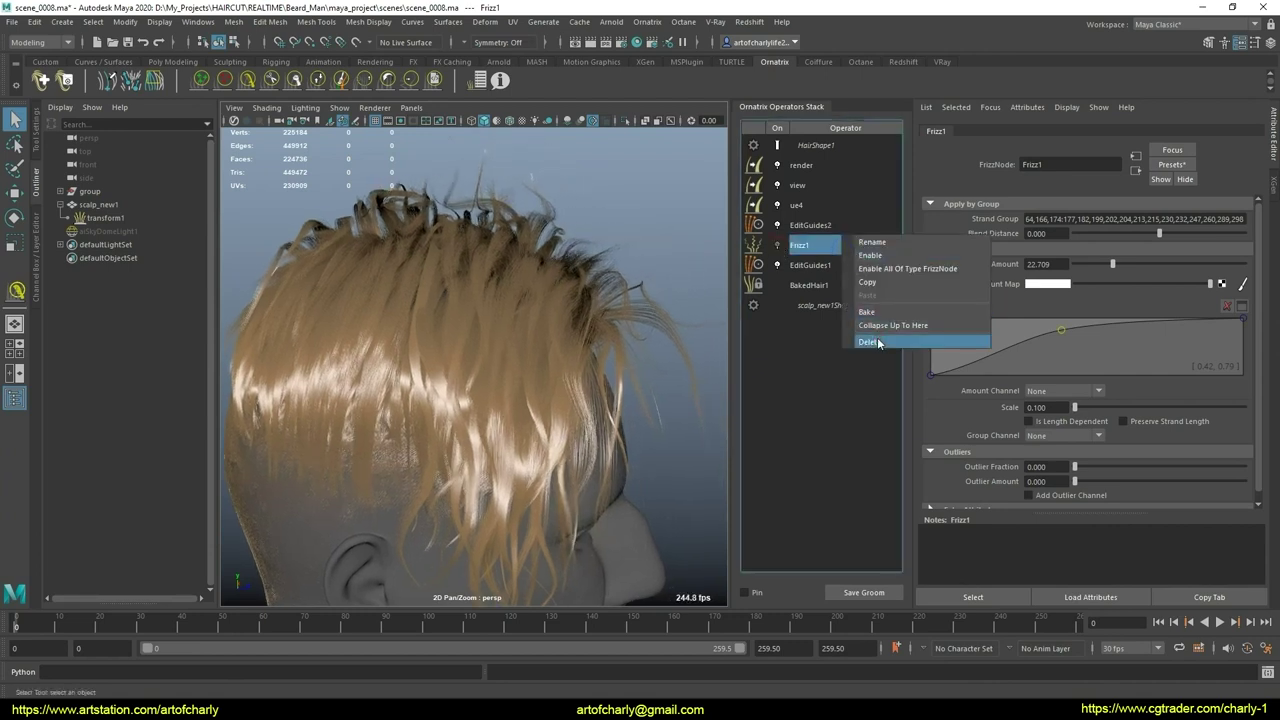
click(868, 342)
click(816, 225)
mouse_move(471, 277)
alt+mouse_down()
mouse_move(500, 277)
mouse_move(280, 277)
mouse_move(545, 366)
mouse_move(629, 300)
alt+mouse_up()
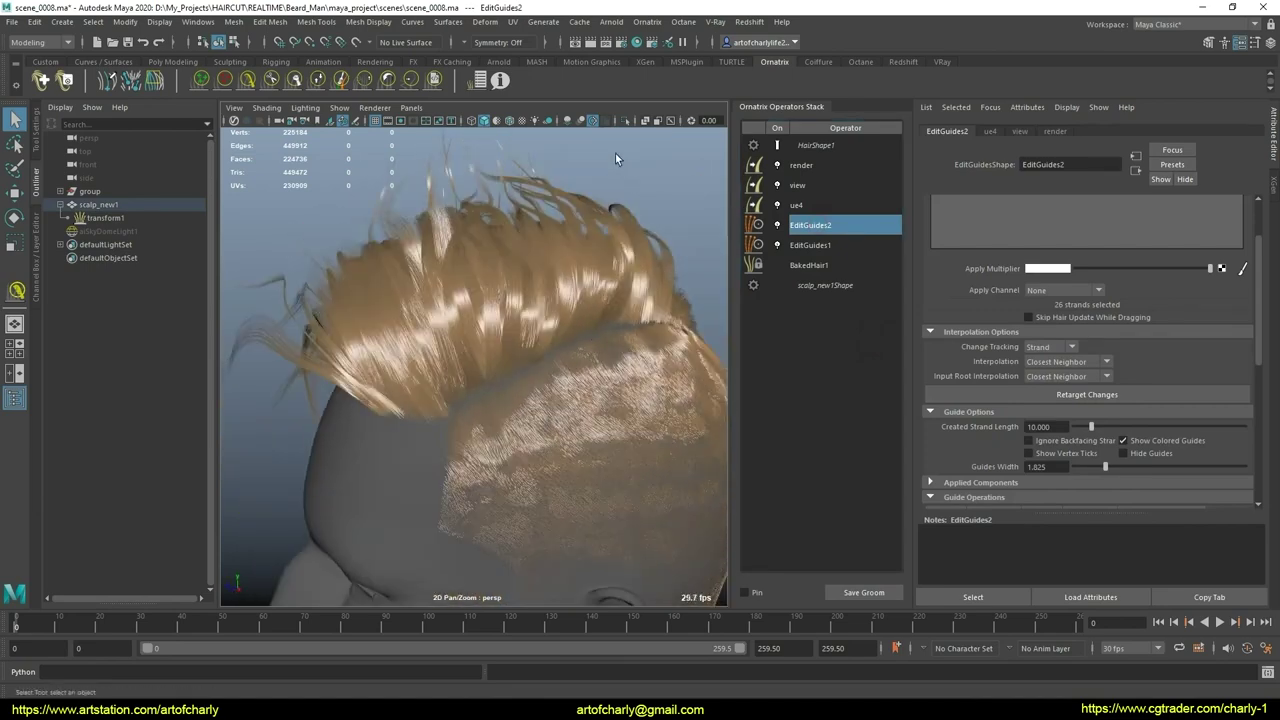
Step: Turn on viewport ambient occlusion, inspect the haircut, and collapse the stack up to EditGuides2
click(567, 121)
mouse_move(537, 331)
alt+mouse_down()
mouse_move(466, 366)
mouse_move(401, 346)
mouse_move(534, 354)
alt+mouse_up()
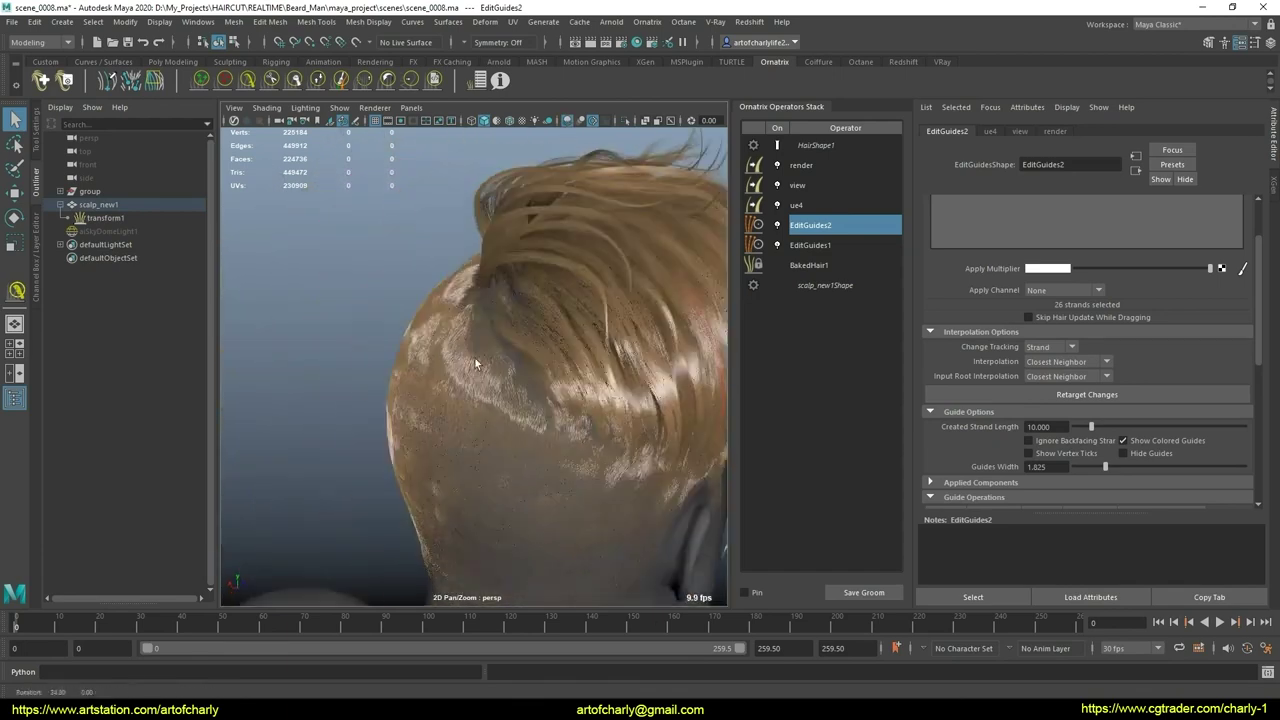
alt+right_drag(534, 354, 469, 362)
mouse_move(469, 362)
alt+mouse_down()
mouse_move(608, 353)
mouse_move(531, 309)
mouse_move(552, 371)
mouse_move(622, 329)
alt+mouse_up()
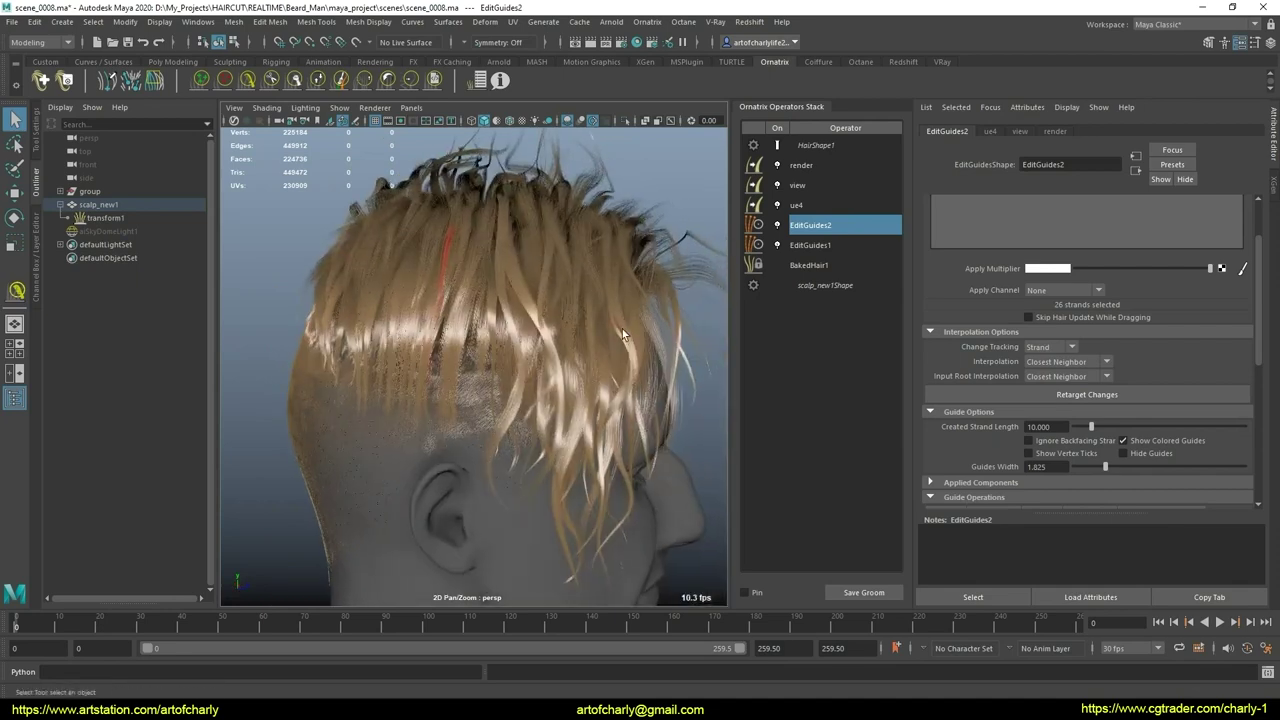
alt+drag(545, 321, 550, 345)
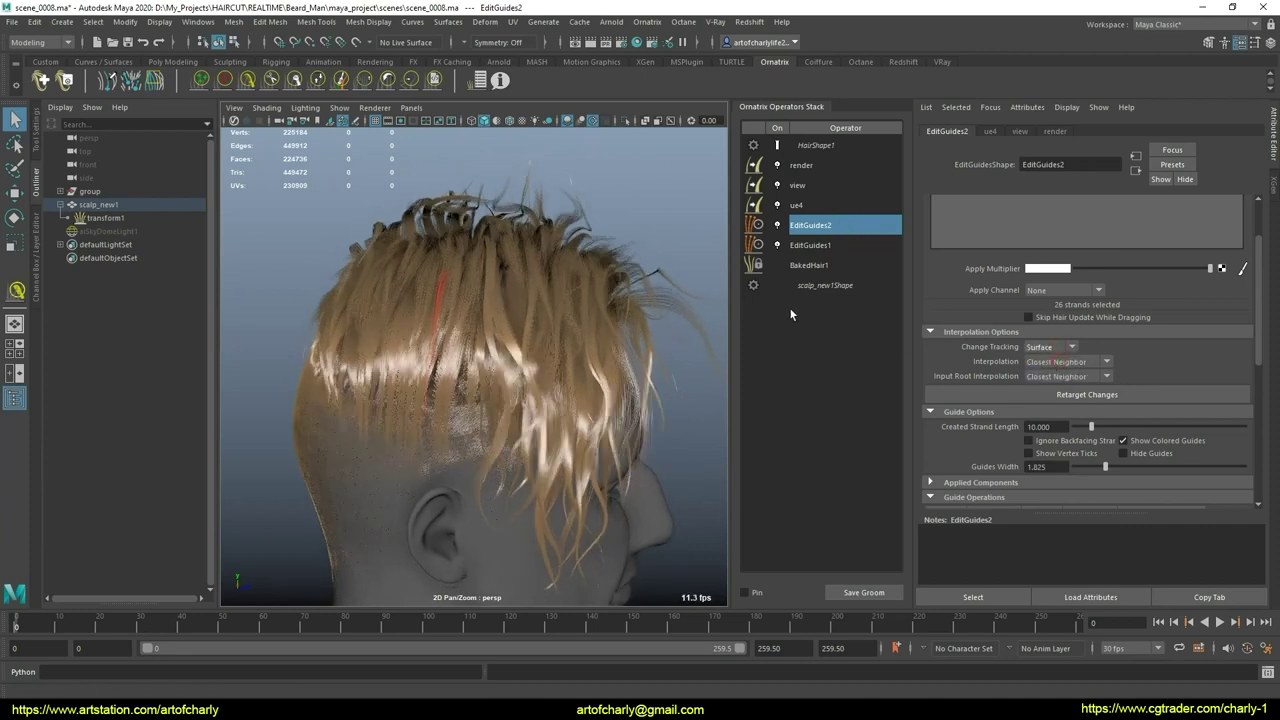
right_click(845, 224)
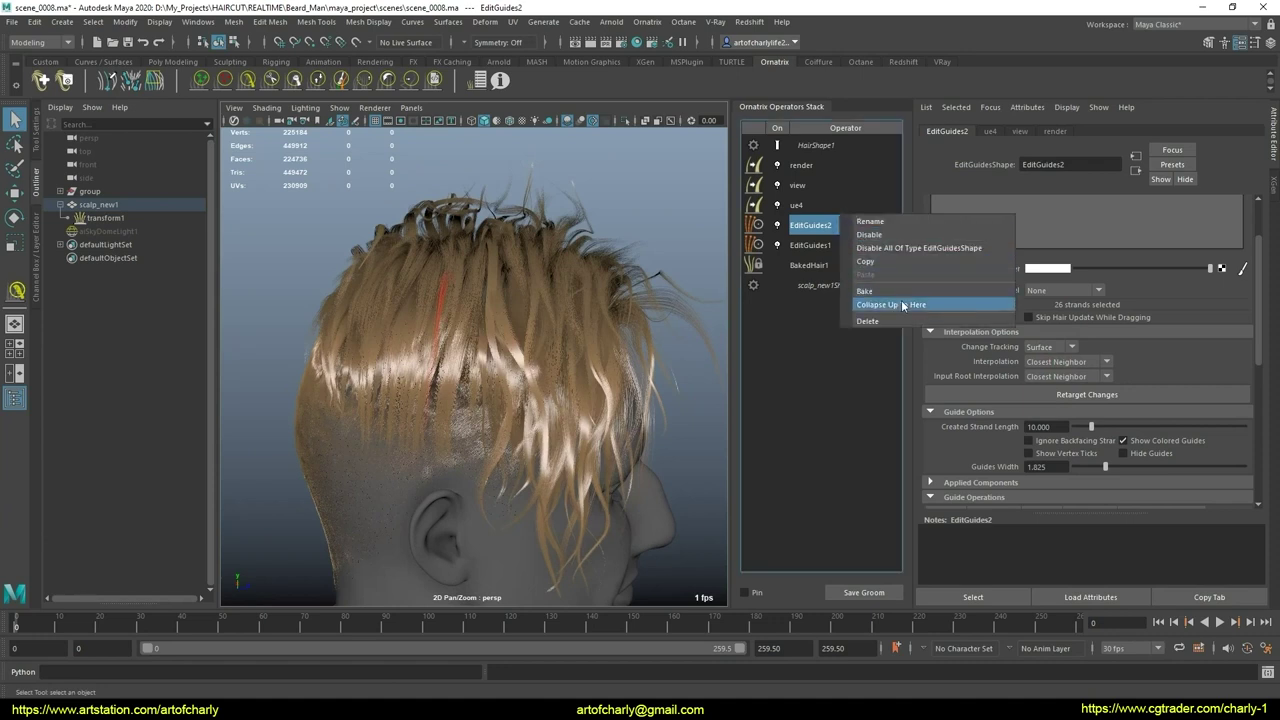
click(902, 305)
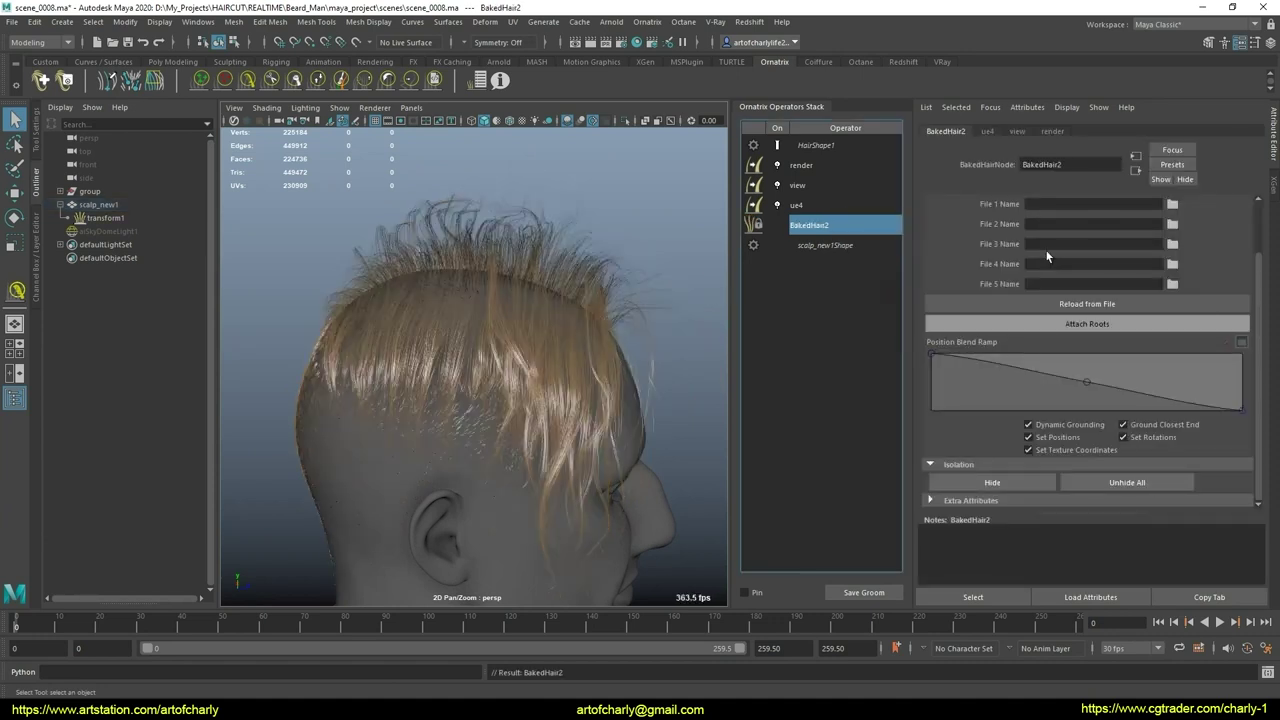
Step: Rename BakedHair2 to BakedHair1 and set its Display Fraction to 1.000
double_click(829, 225)
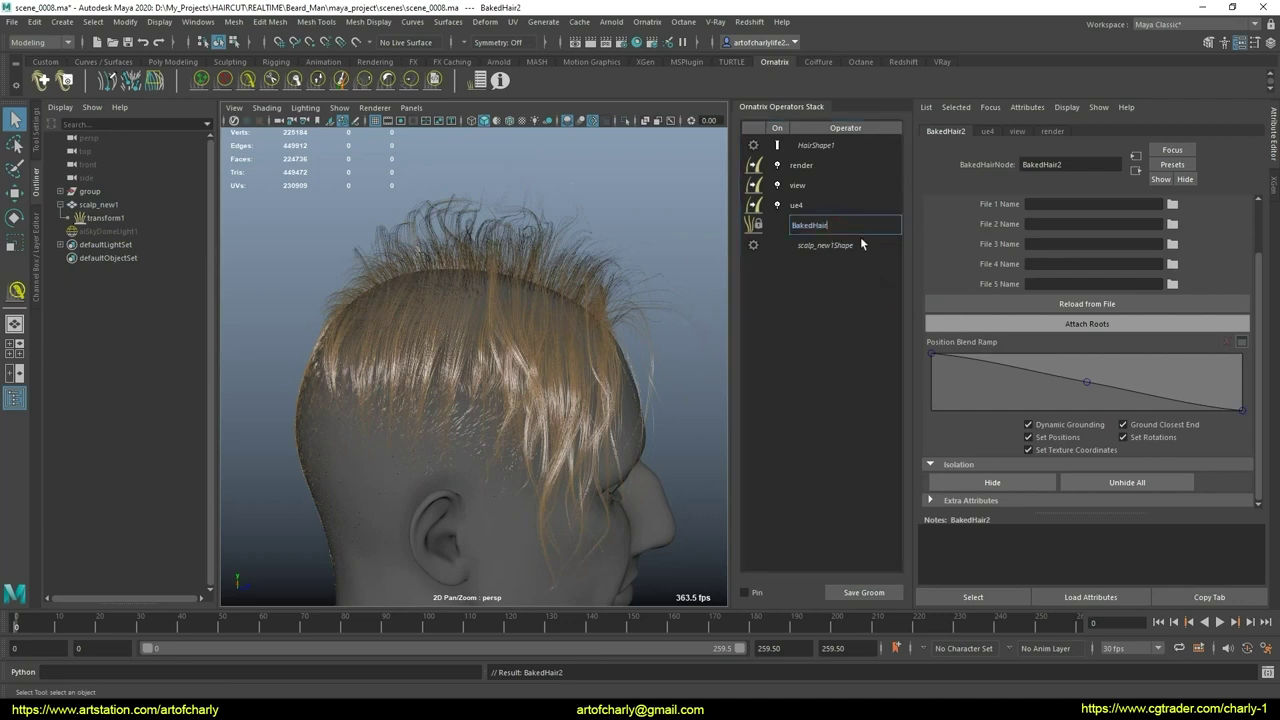
text(1)
key(Return)
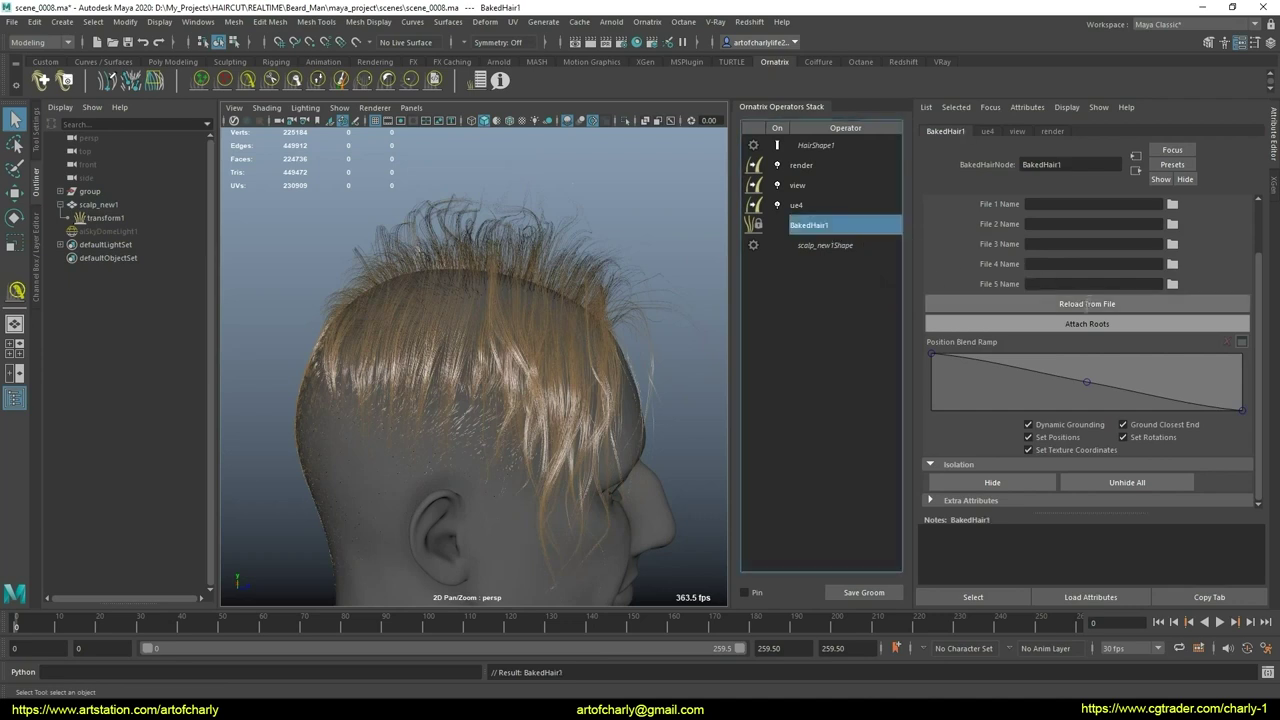
key(Return)
mouse_move(560, 320)
alt+mouse_down()
mouse_move(466, 355)
mouse_move(523, 333)
alt+mouse_up()
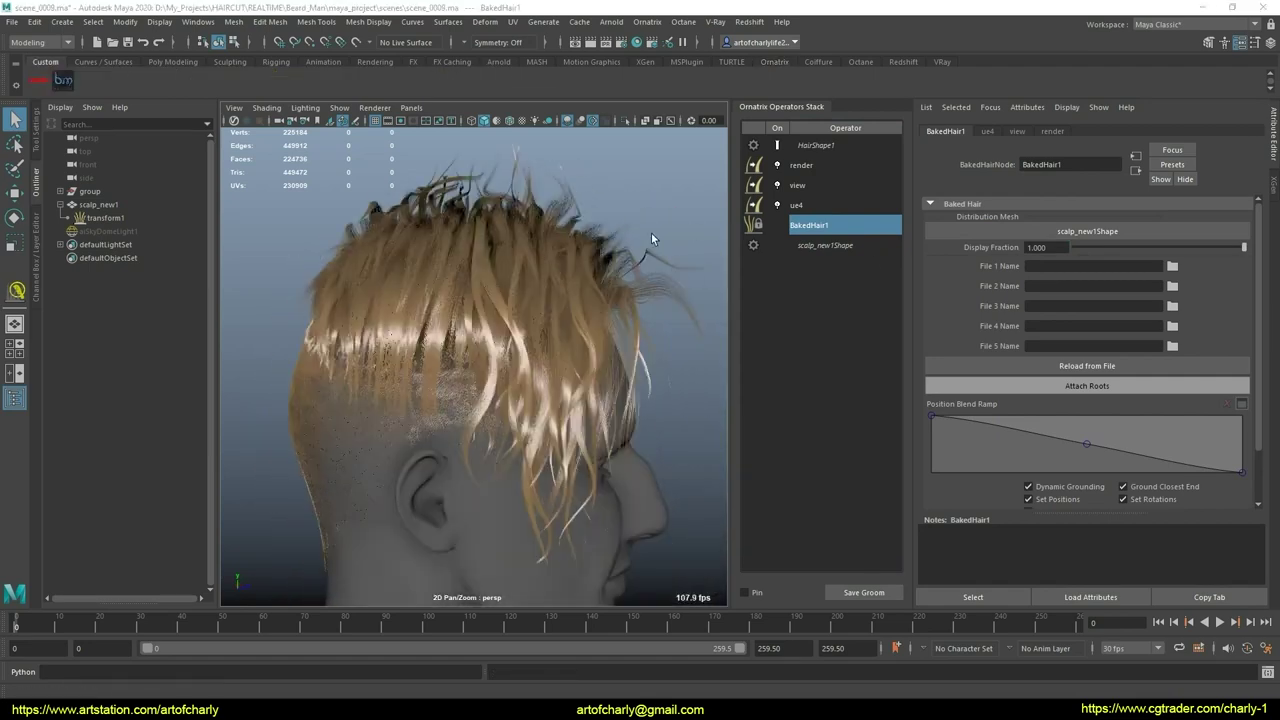
Step: Select HairShape1, then select aiSkyDomeLight1 in the Outliner
click(846, 148)
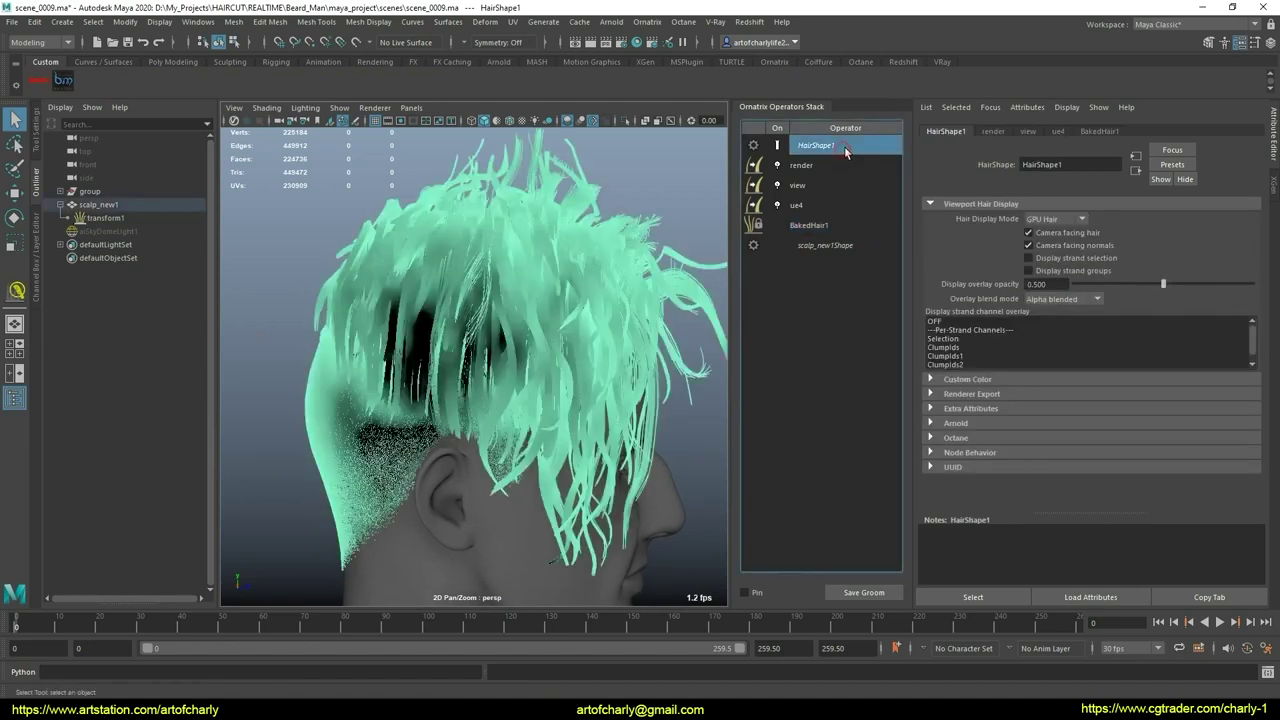
right_drag(520, 207, 636, 521)
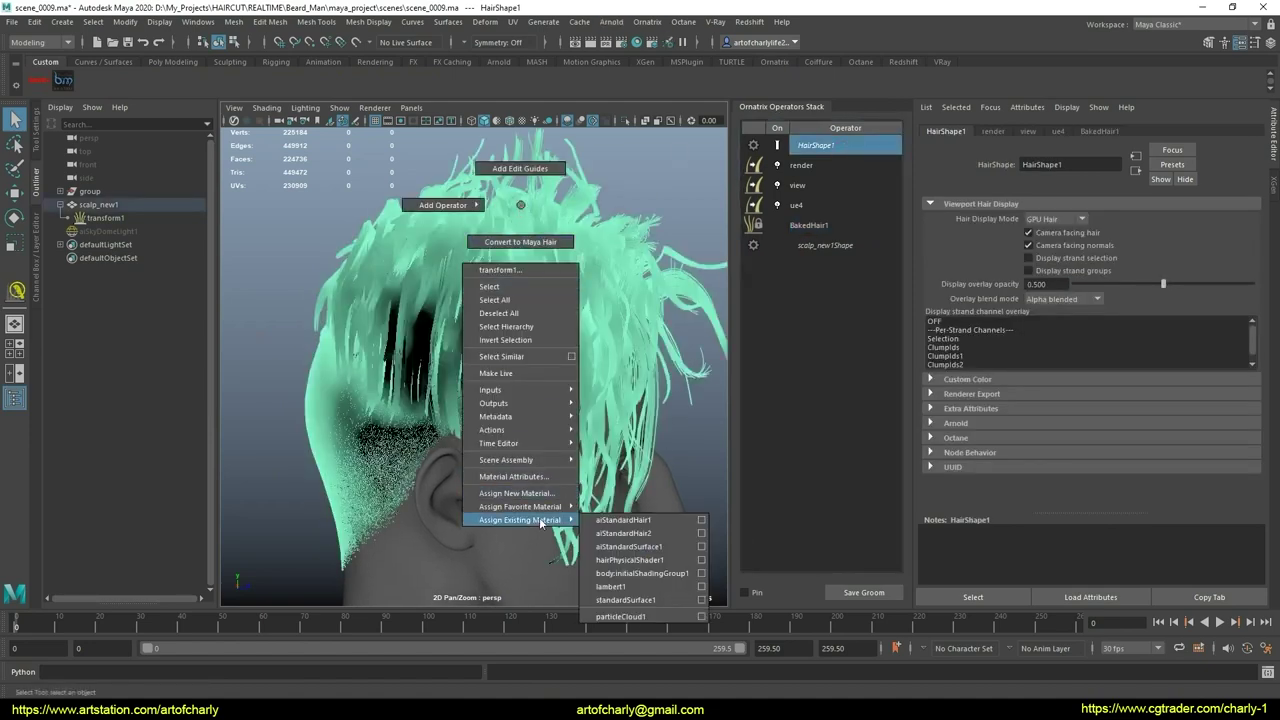
click(116, 232)
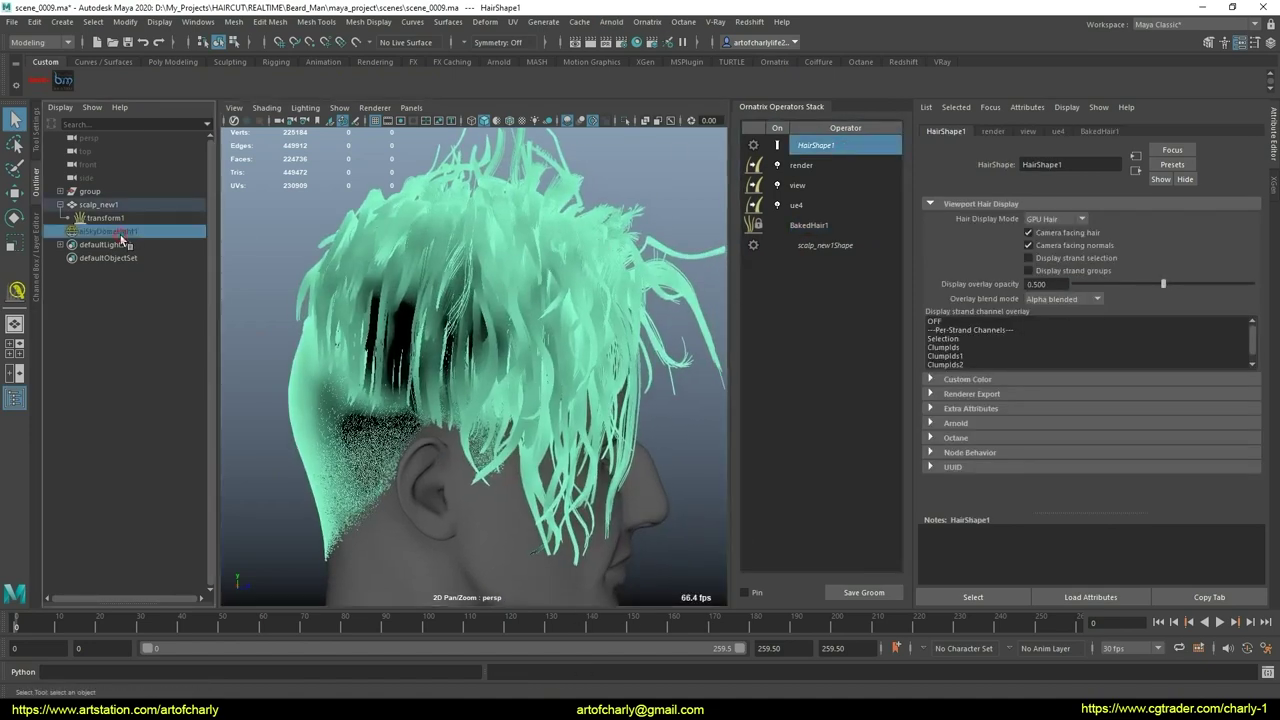
alt+drag(528, 257, 540, 306)
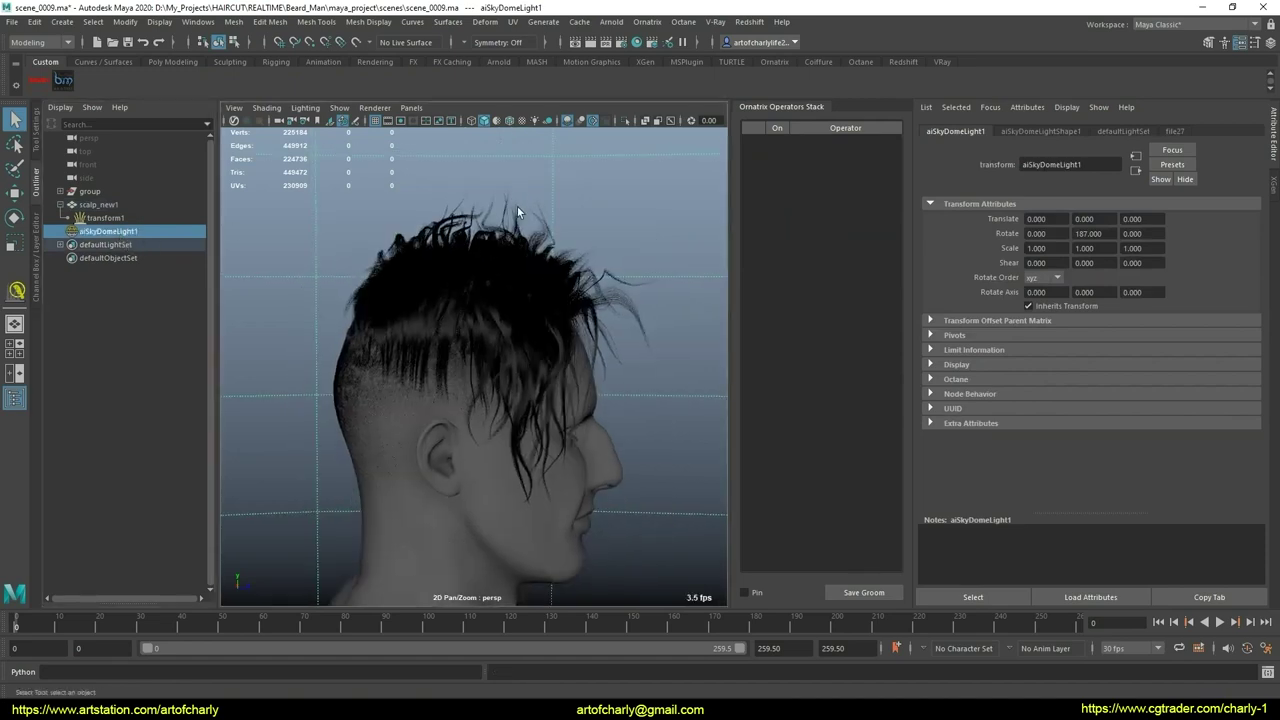
Step: Preview Arnold Render View, then switch the perspective viewport renderer to Arnold
click(626, 28)
click(660, 60)
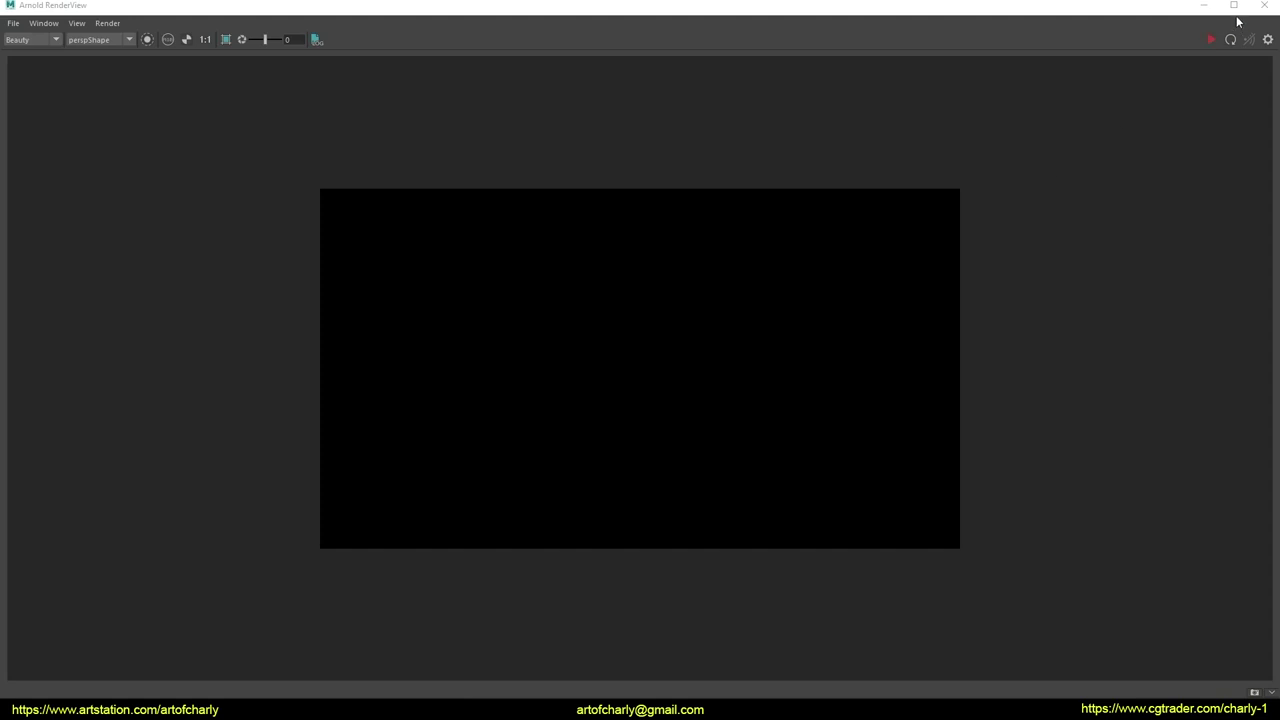
click(1262, 8)
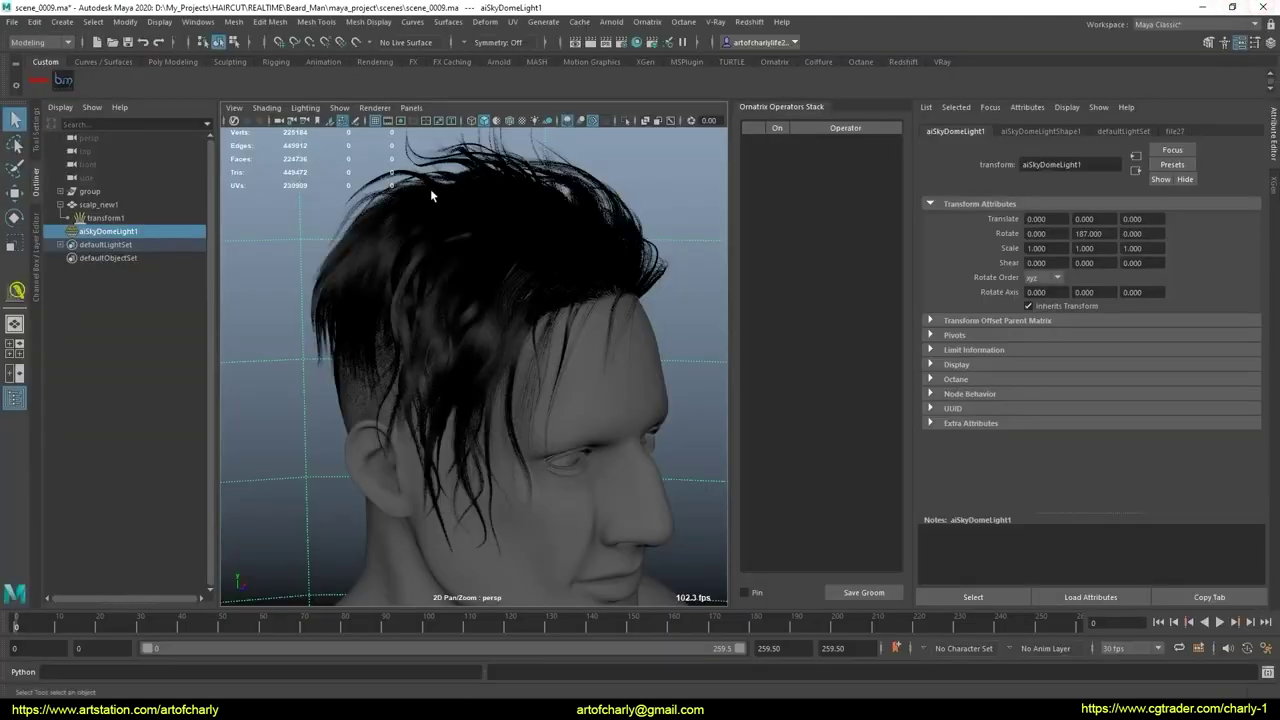
click(409, 110)
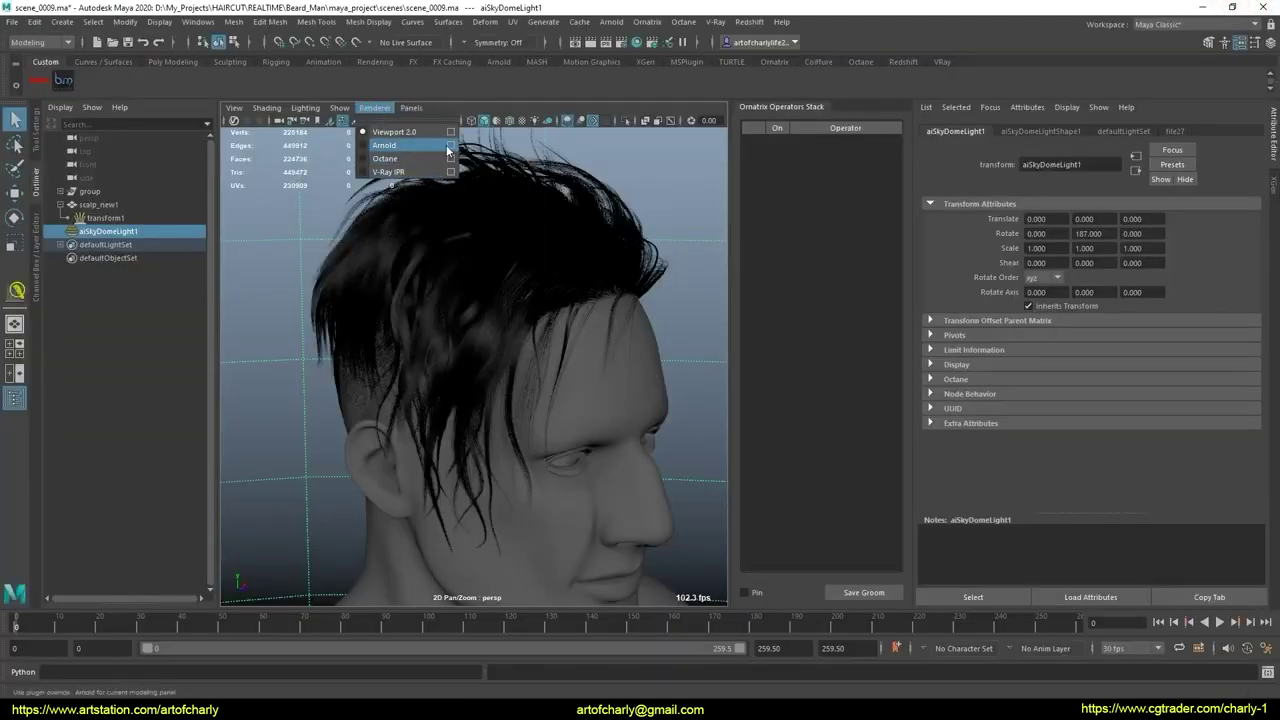
click(366, 146)
drag(200, 135, 147, 148)
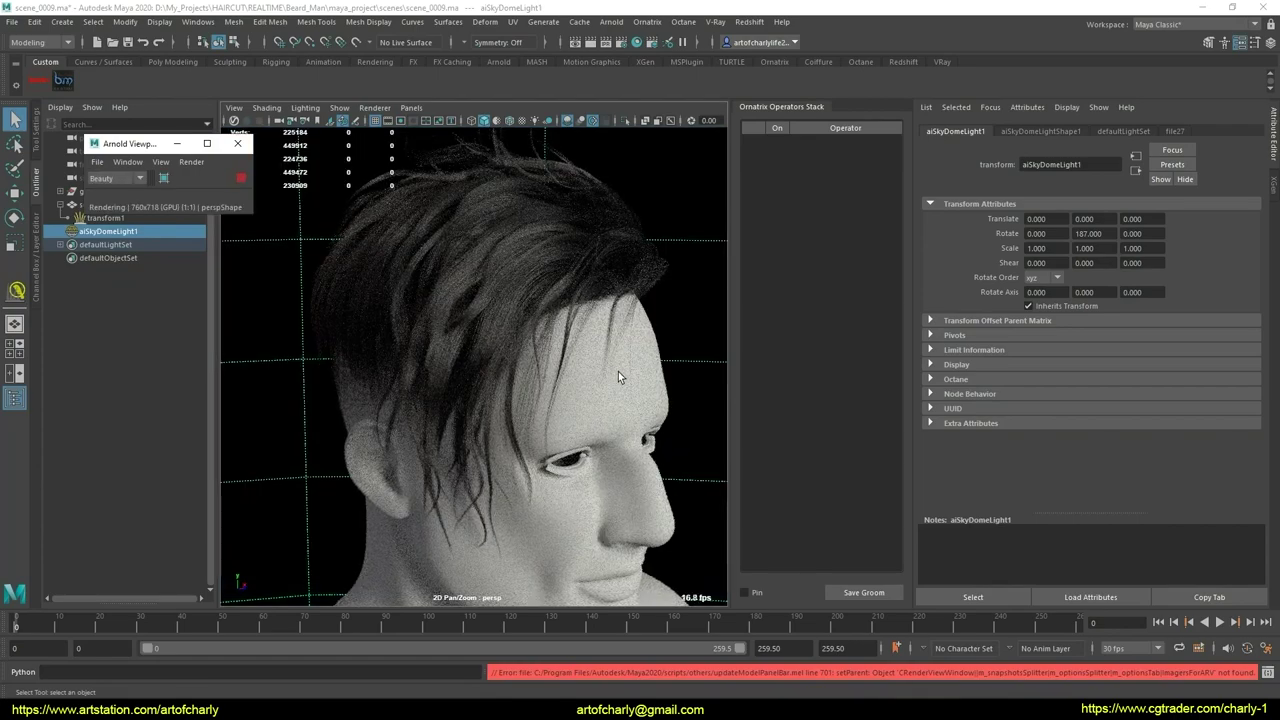
Step: Place the Arnold Viewport window beside the Attribute Editor and show the Channel Box
mouse_move(618, 371)
alt+mouse_down()
mouse_move(513, 350)
mouse_move(523, 321)
alt+mouse_up()
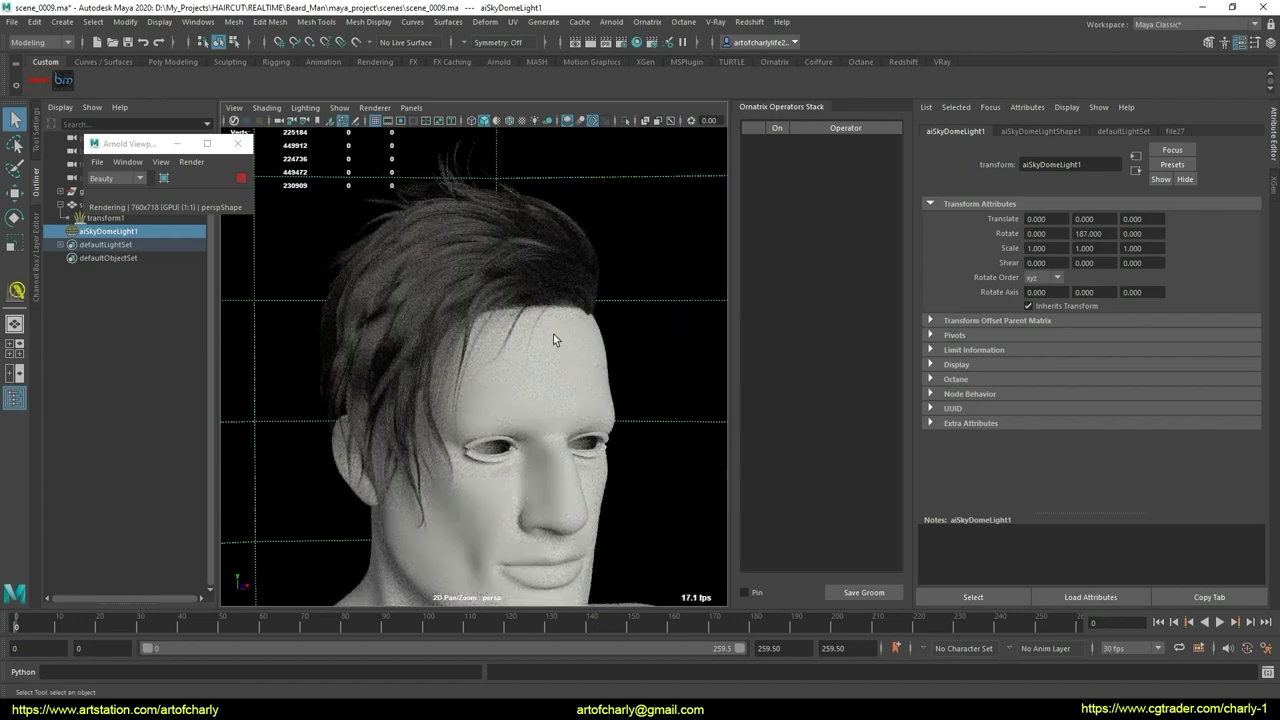
mouse_move(553, 340)
alt+mouse_down()
mouse_move(453, 358)
mouse_move(676, 352)
mouse_move(563, 343)
mouse_move(583, 366)
alt+mouse_up()
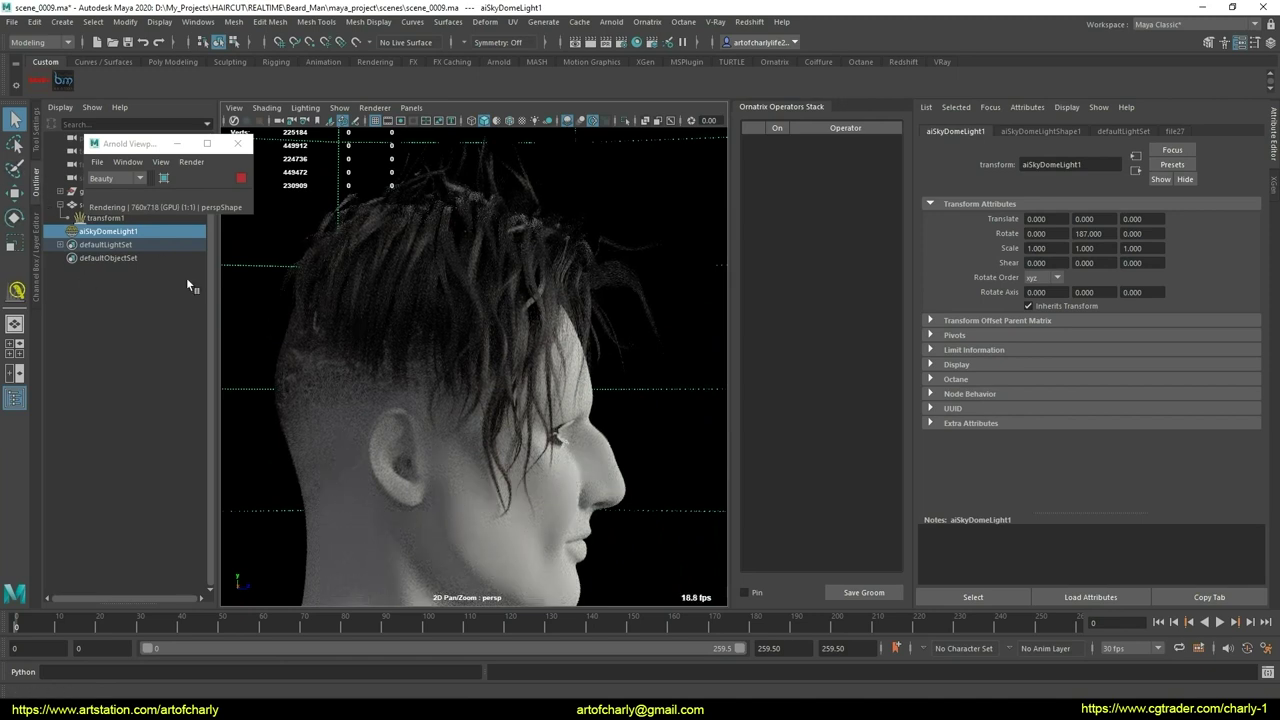
mouse_move(143, 148)
mouse_down()
mouse_move(870, 160)
mouse_move(841, 176)
mouse_up()
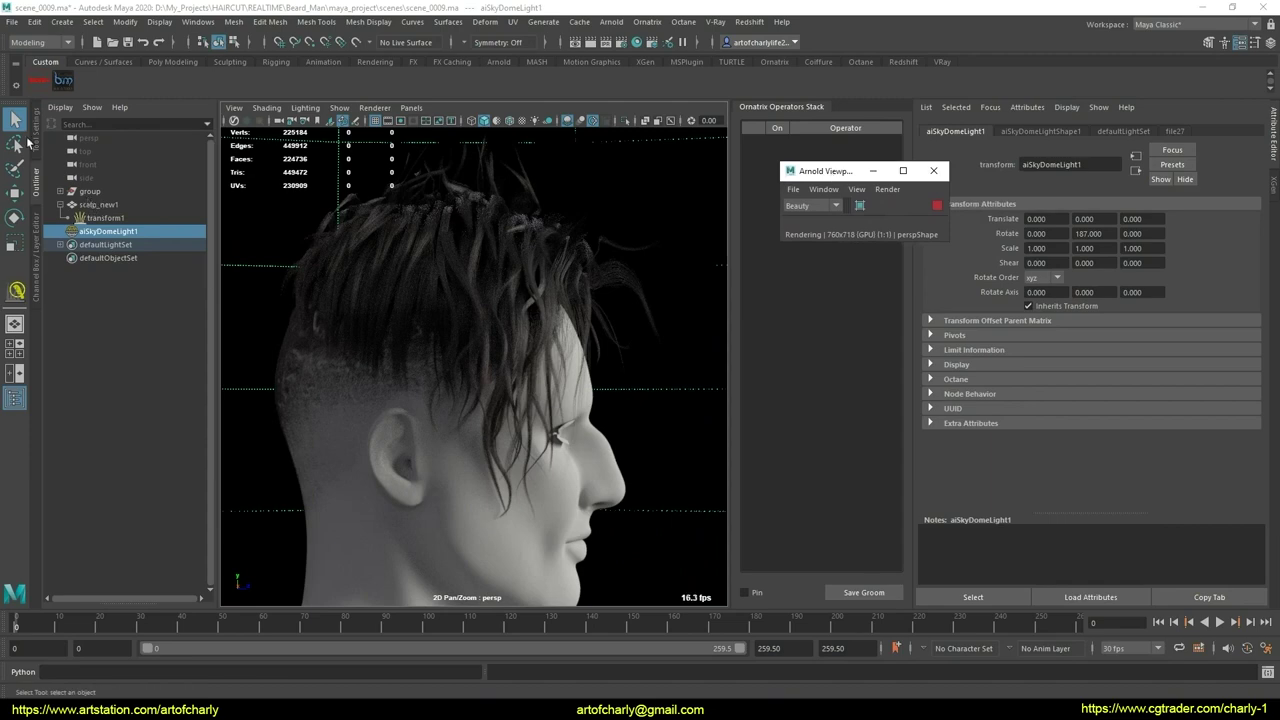
click(37, 255)
Step: Try sky dome Rotate Y values 185, 162 and 130, settling on 90
click(182, 187)
text(185)
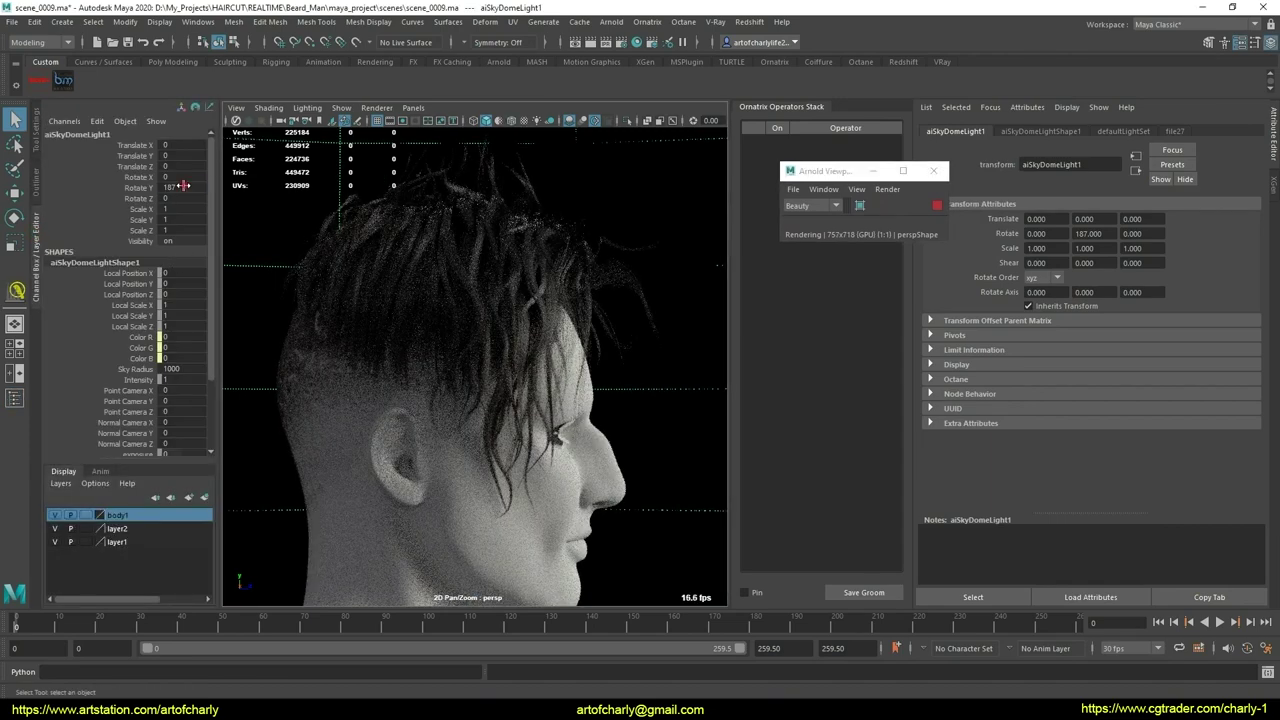
key(Return)
text(162)
key(Return)
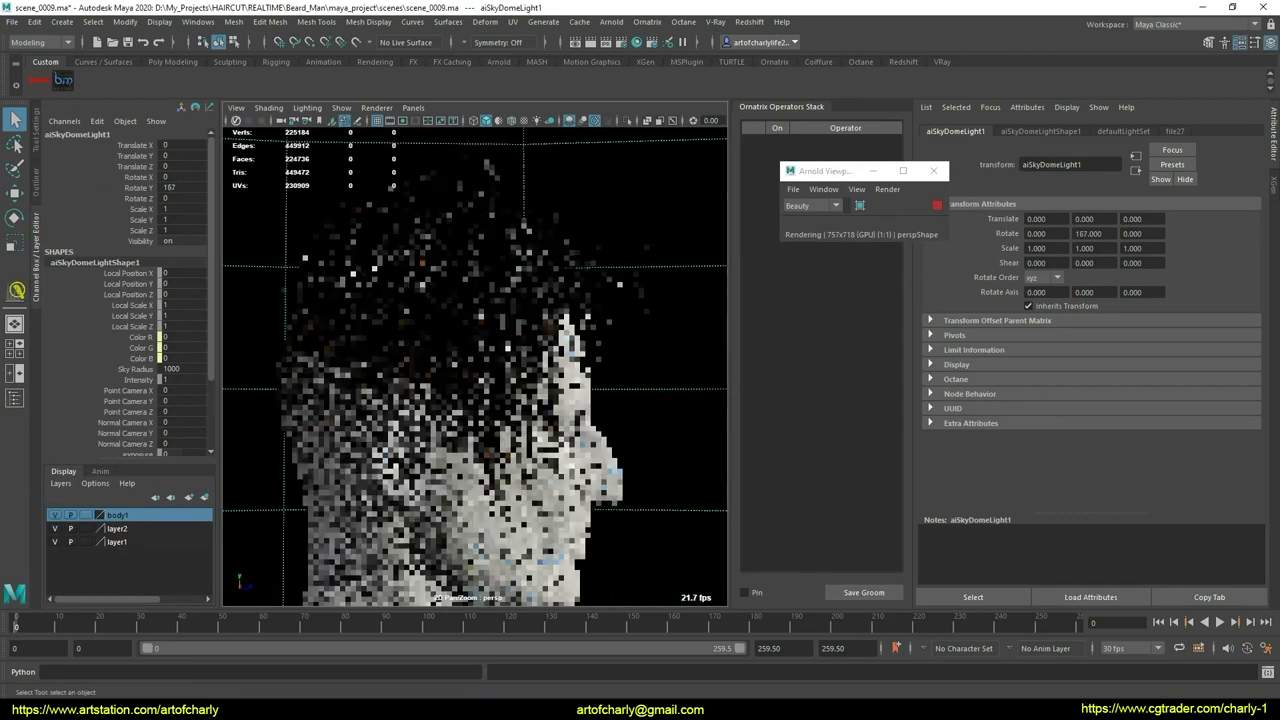
text(130)
key(Return)
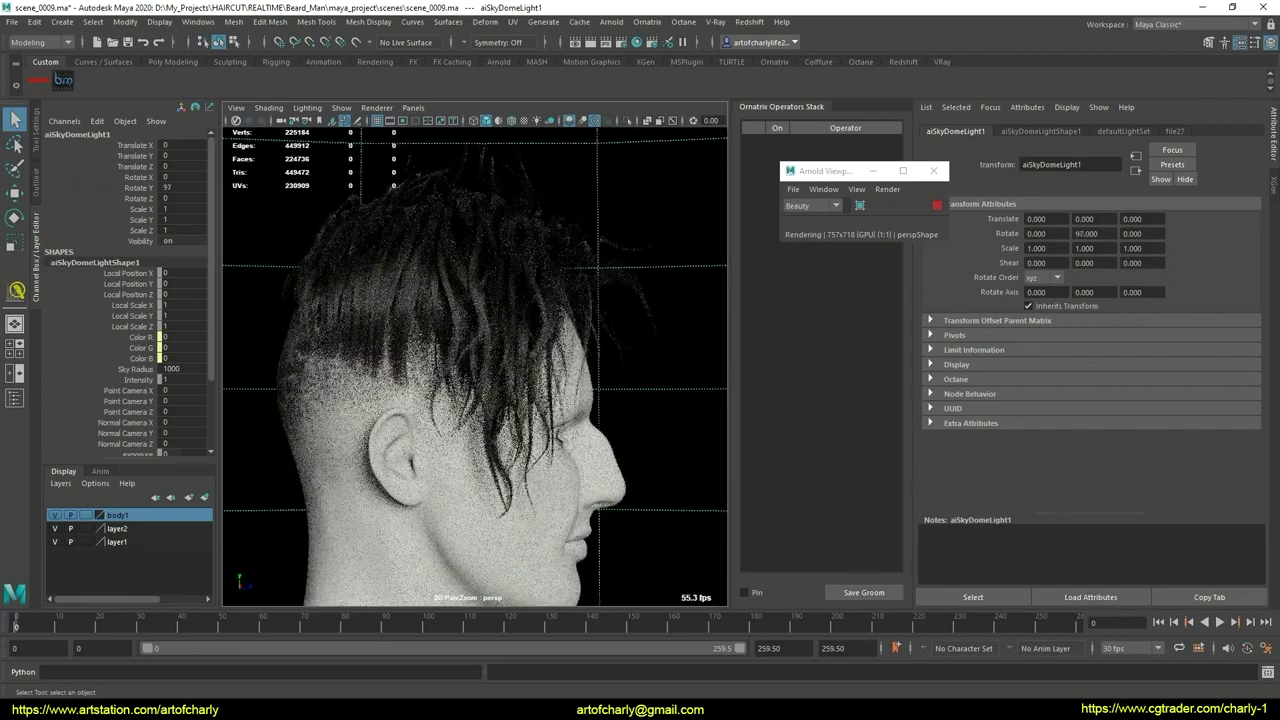
text(90)
key(Return)
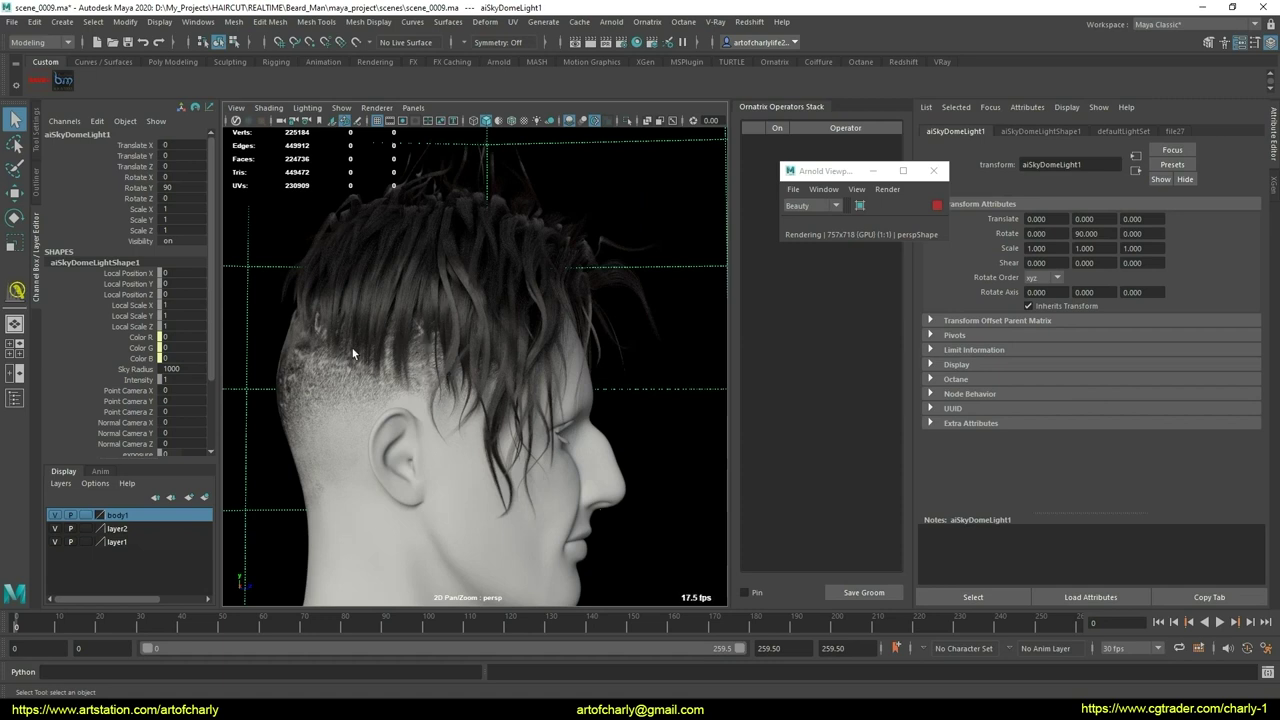
Step: Draw guide strokes over the side hair, undo a stray one, apply them, and stop Arnold IPR
drag(423, 270, 438, 362)
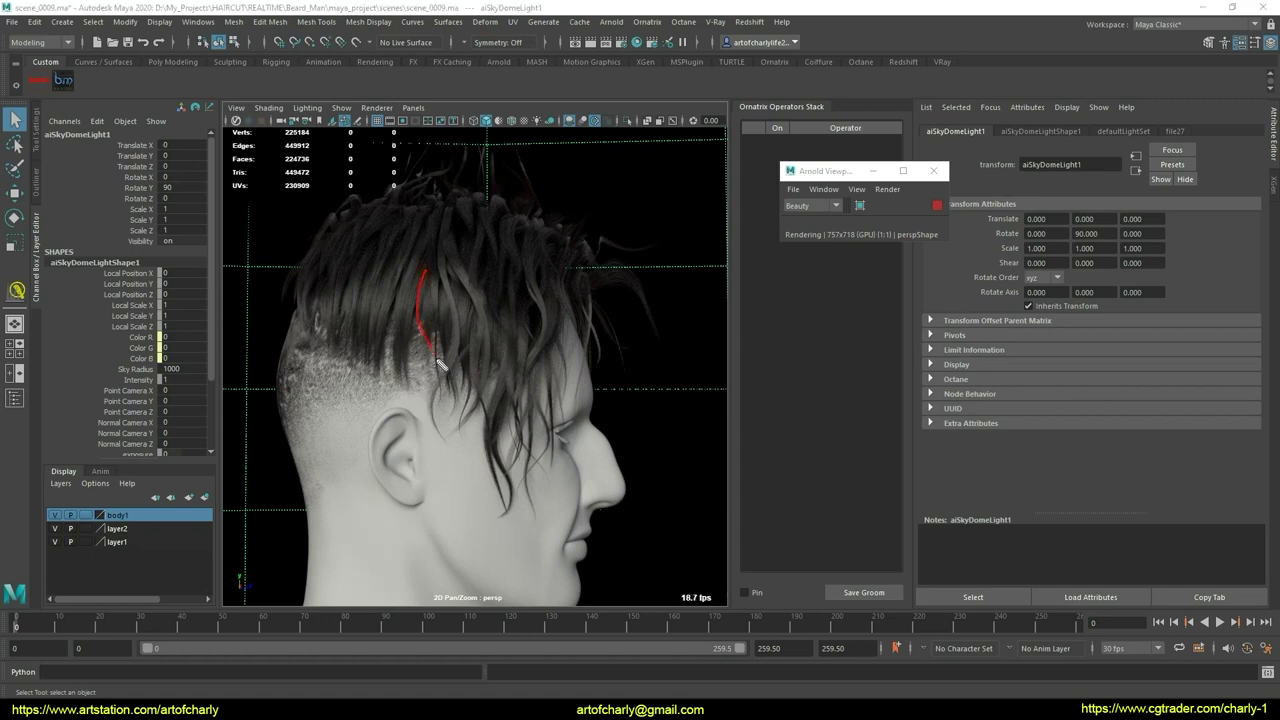
drag(420, 285, 406, 362)
drag(387, 266, 380, 306)
key(ctrl+z)
drag(347, 282, 342, 360)
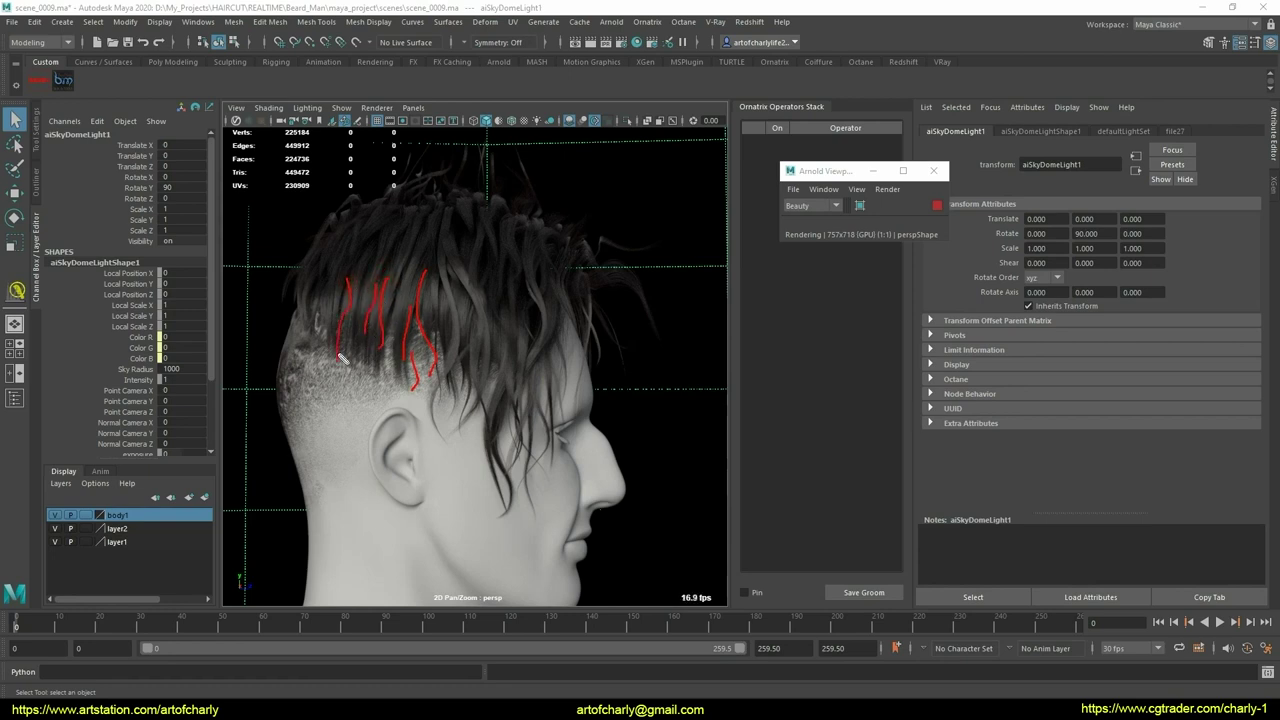
drag(321, 298, 317, 331)
key(Return)
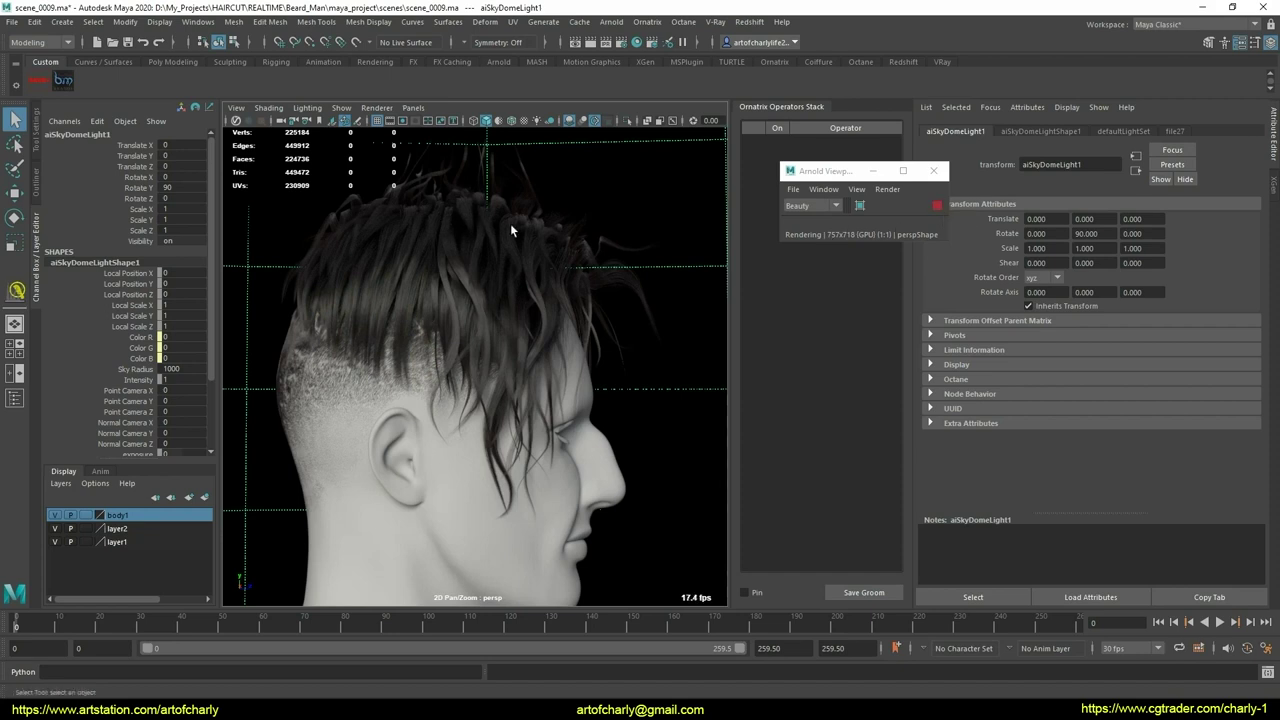
click(937, 205)
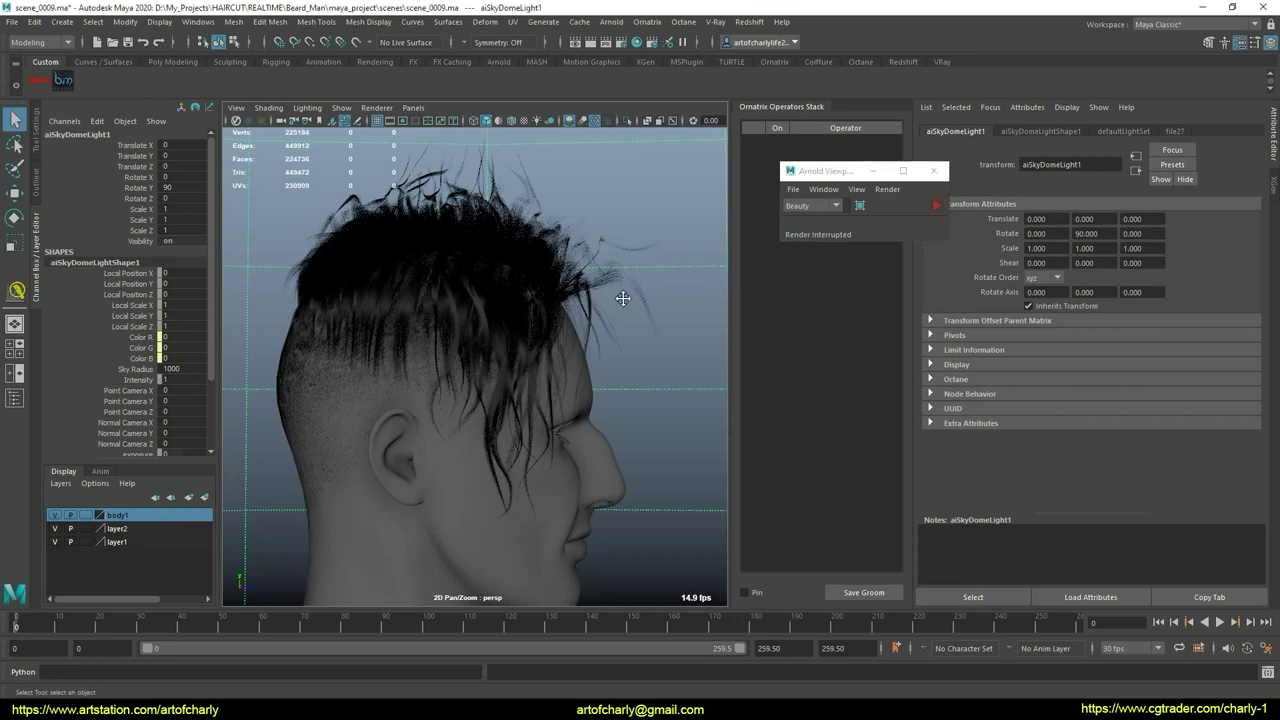
Step: Select the hair's HairShape1 node and assign the existing hairPhysicalShader1 material
alt+drag(623, 298, 589, 283)
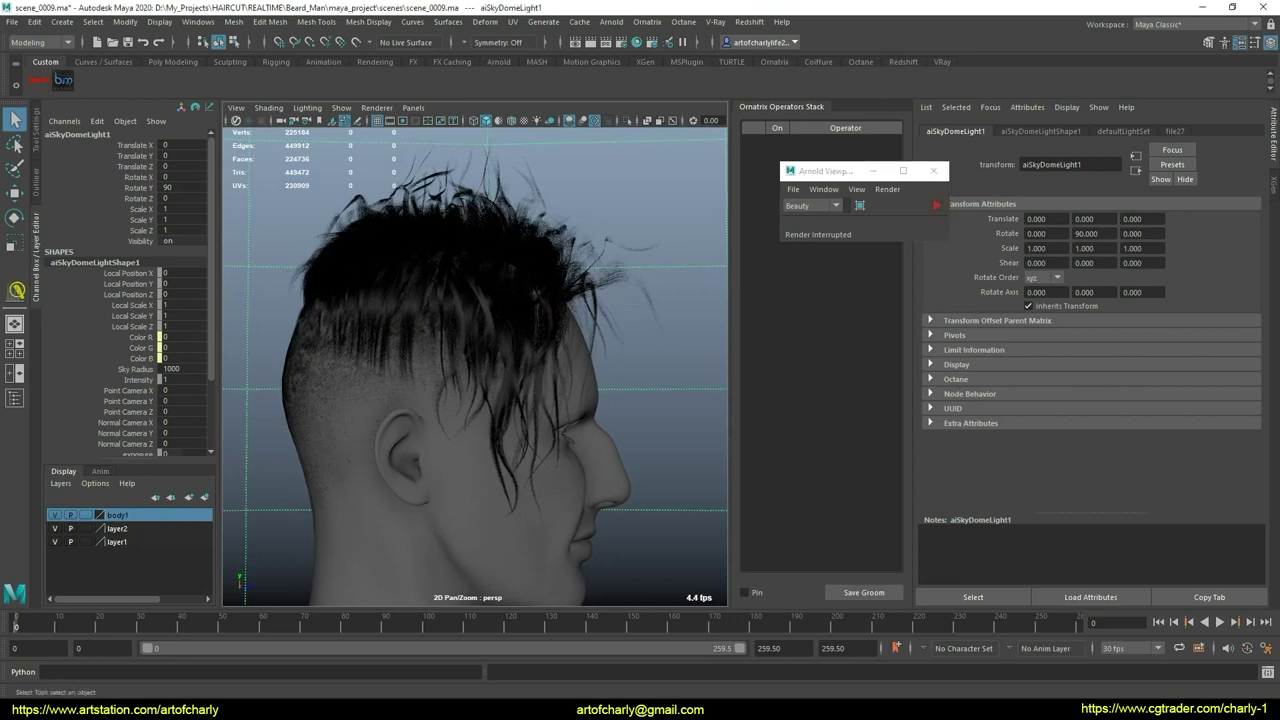
key(ctrl+z)
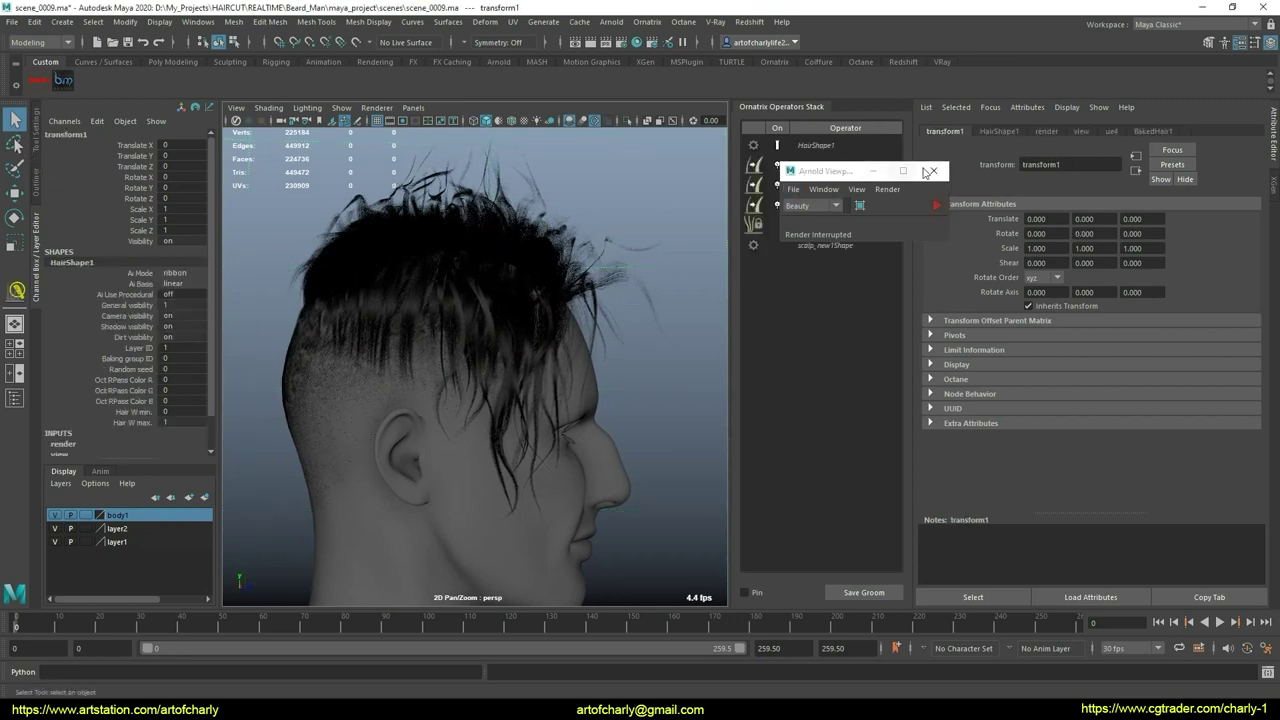
click(821, 225)
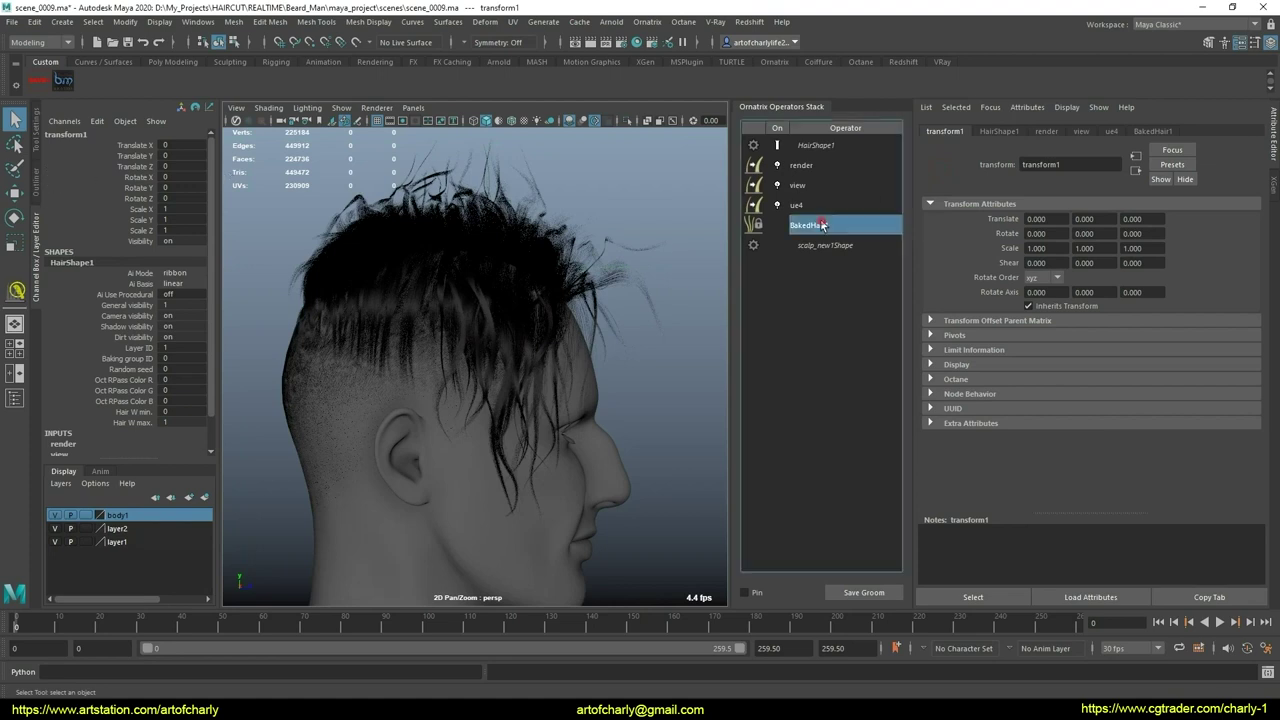
click(850, 145)
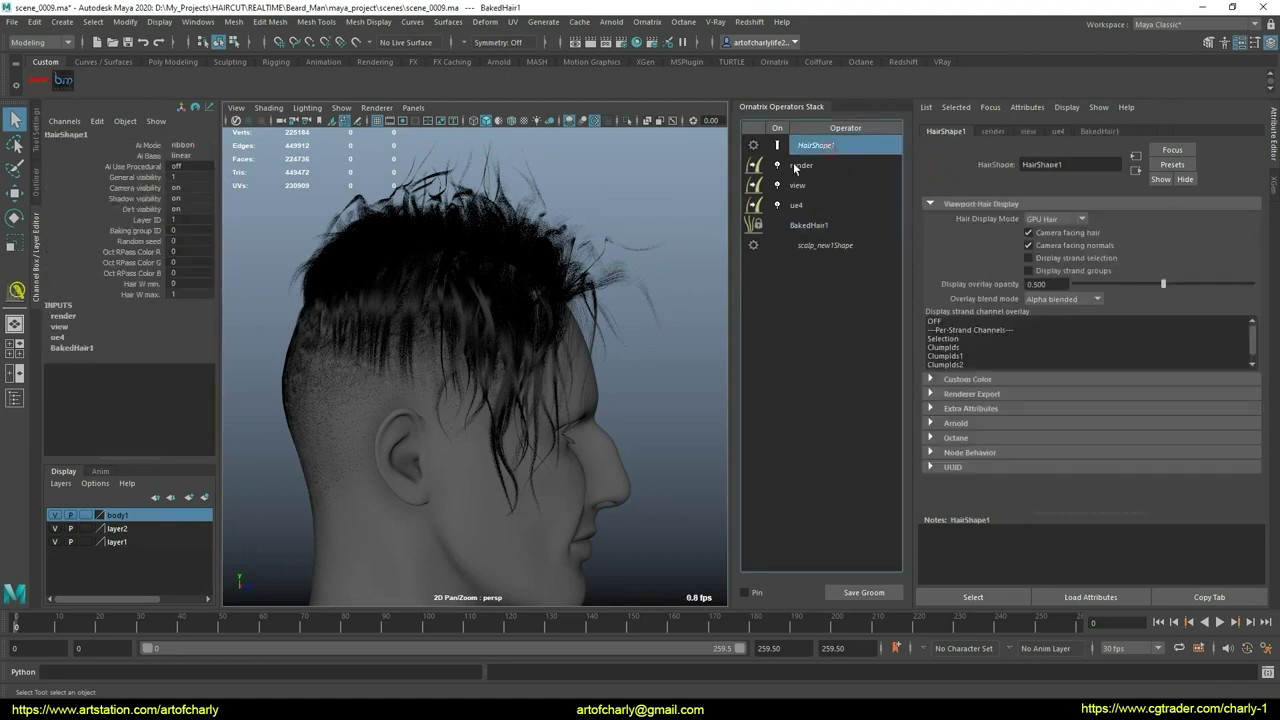
right_click(501, 230)
mouse_move(499, 545)
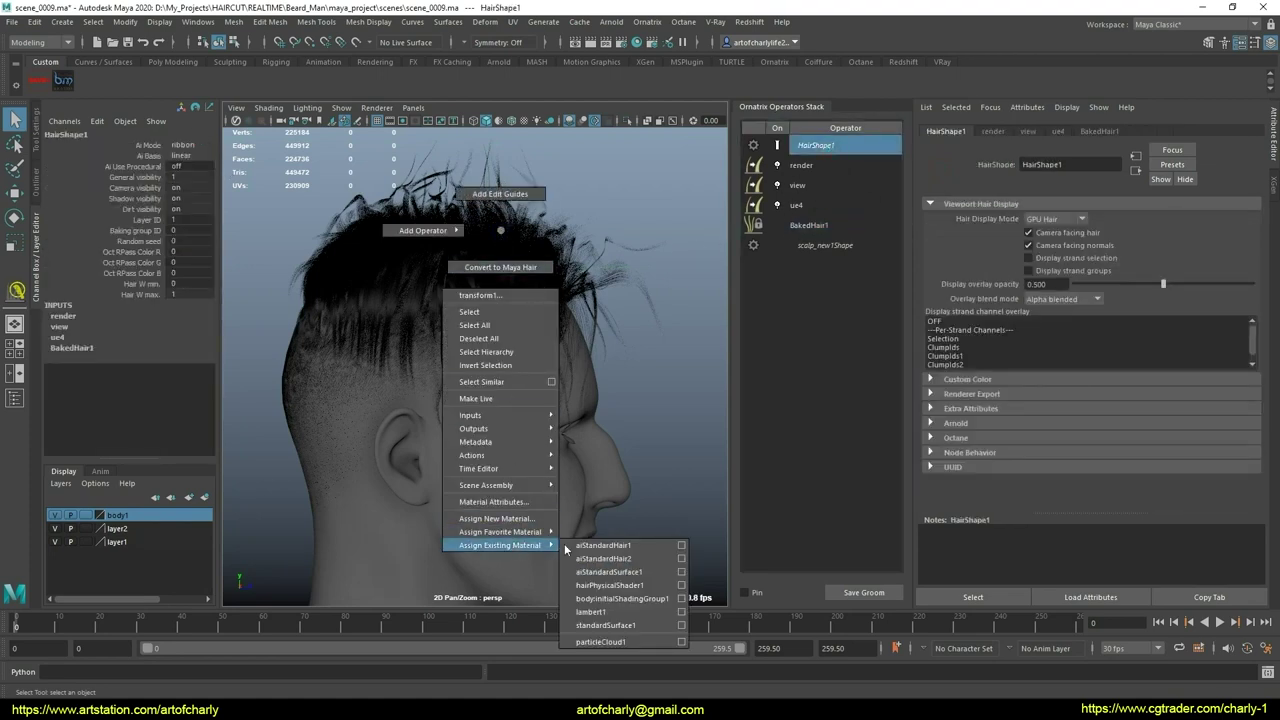
click(628, 588)
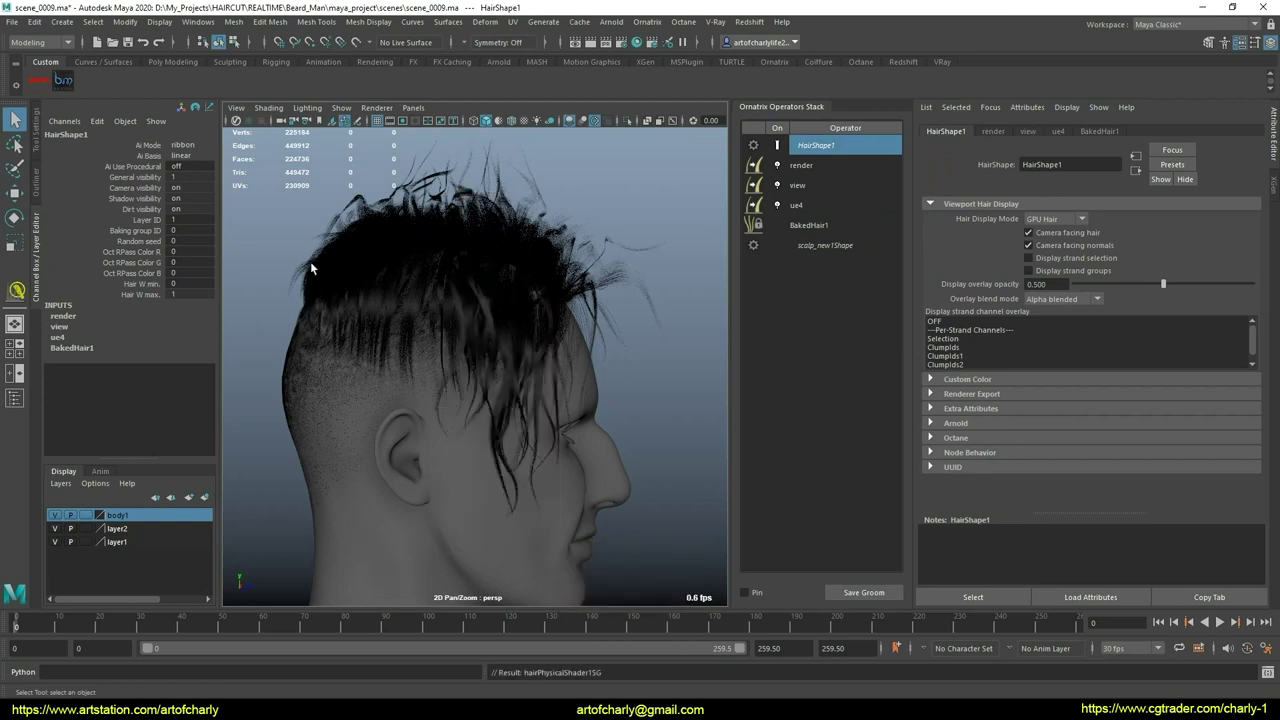
Step: Show the Outliner again and reselect the render and BakedHair1 operators
click(37, 187)
click(823, 165)
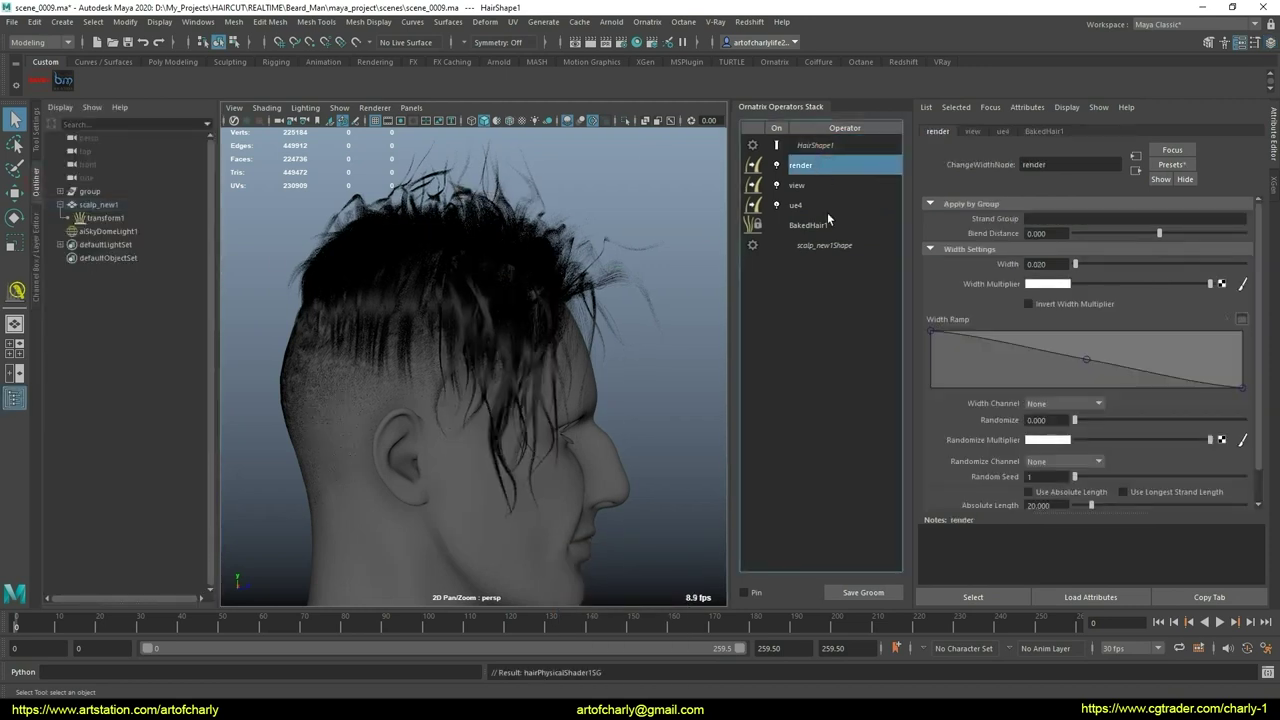
click(827, 225)
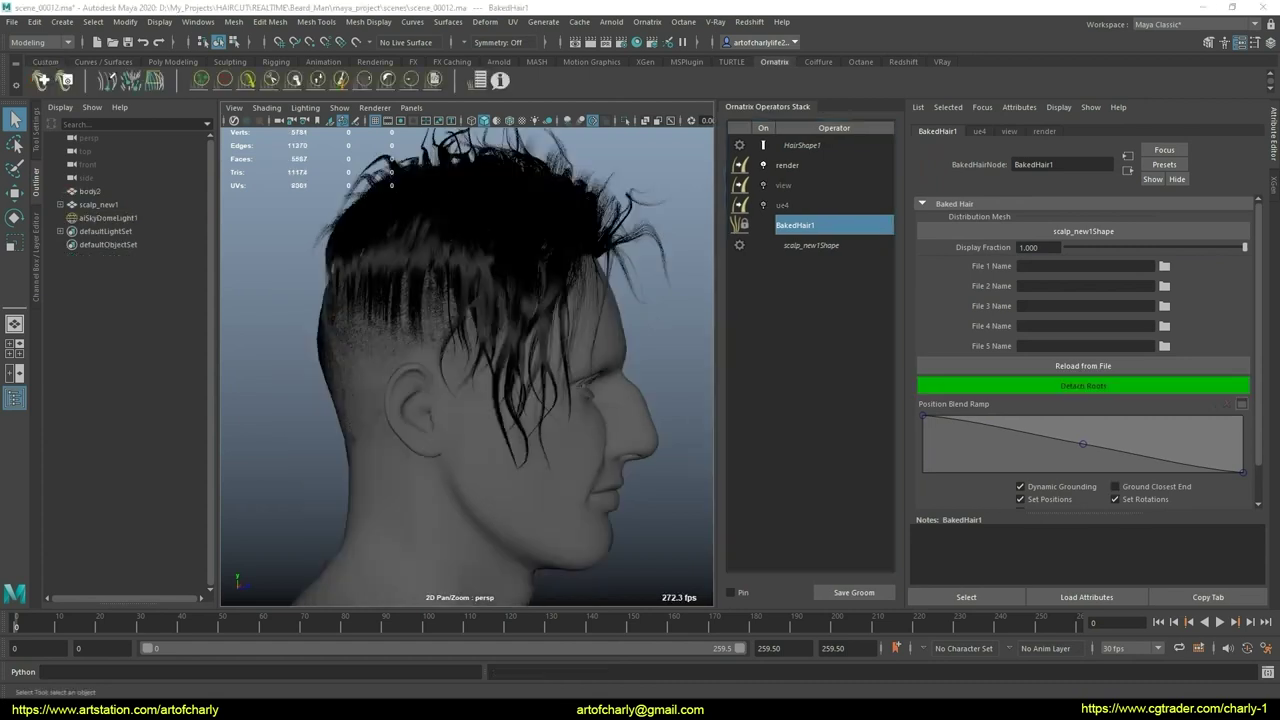
Step: Hide all strands except the side hair above the right ear and check it from behind
scroll(1000, 430, down, 2)
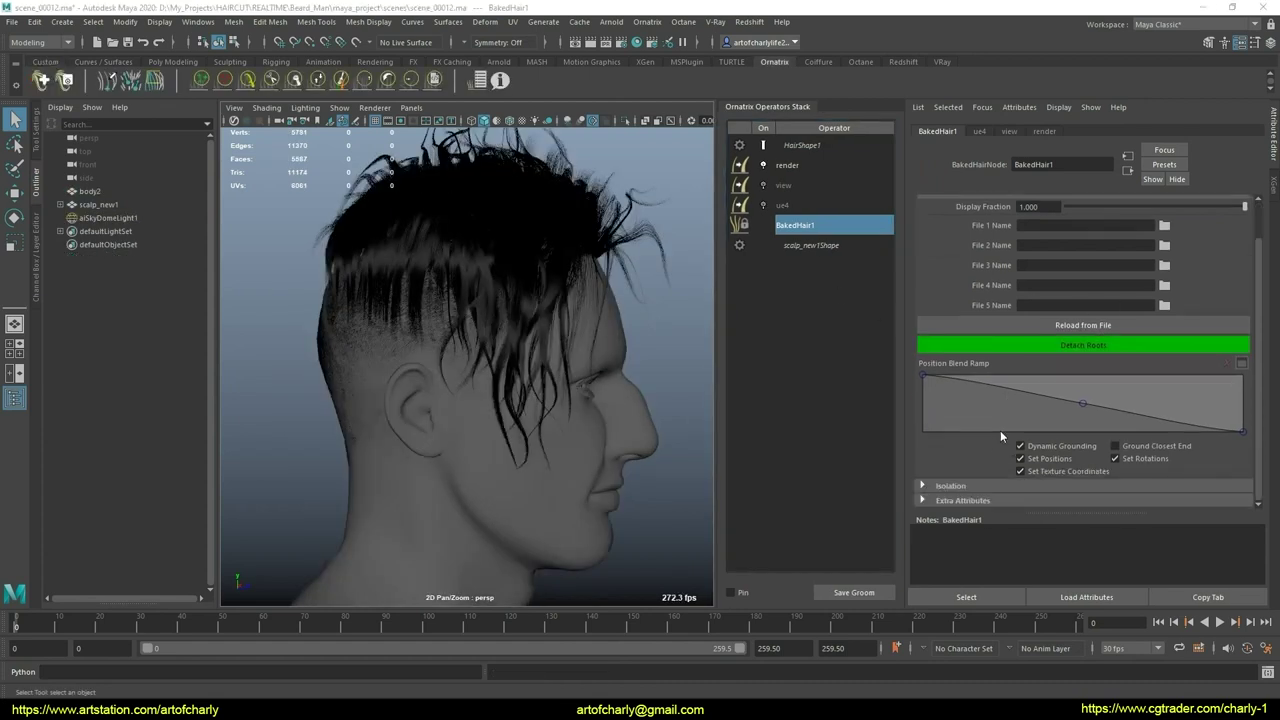
click(987, 503)
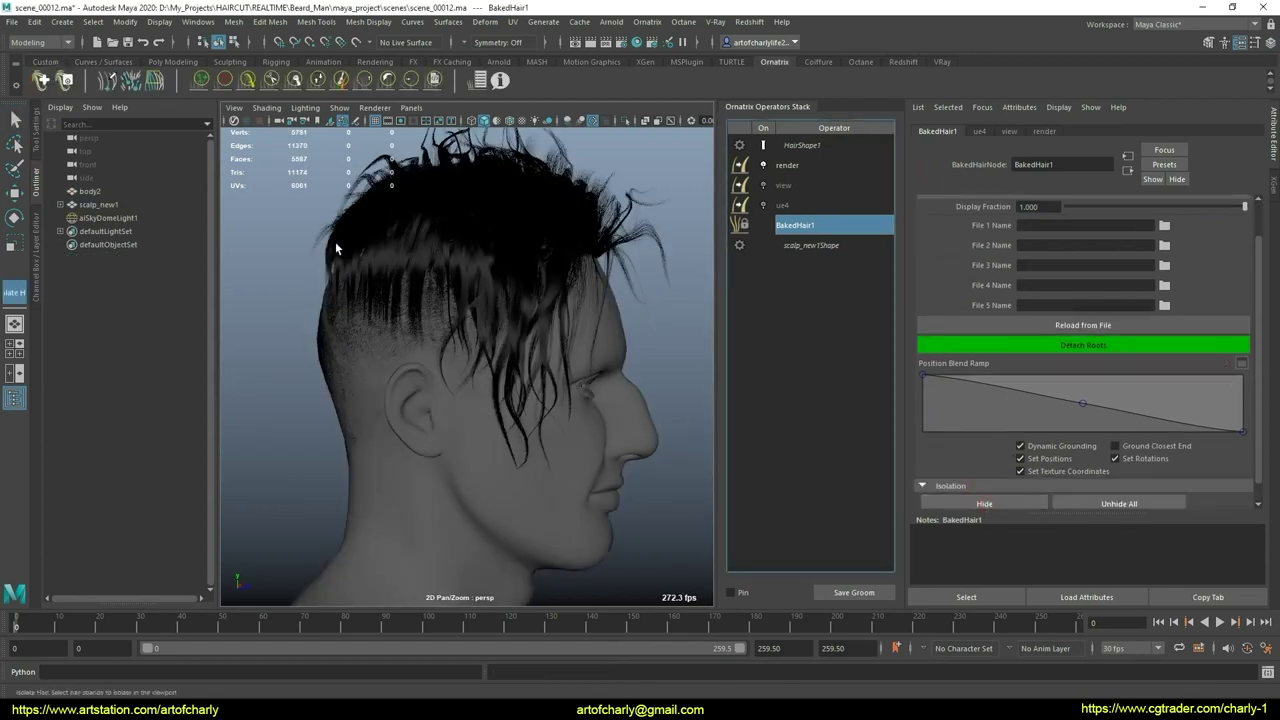
drag(325, 243, 480, 348)
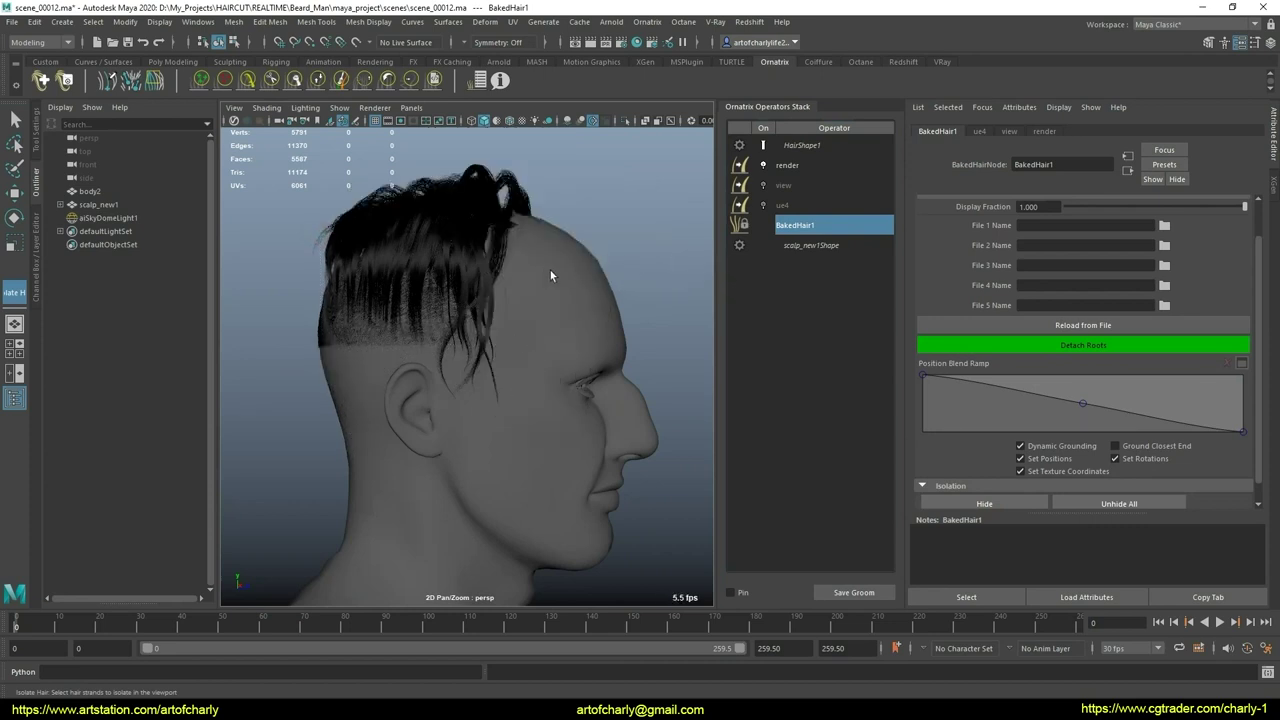
mouse_move(529, 281)
alt+mouse_down()
mouse_move(689, 336)
mouse_move(614, 297)
mouse_move(514, 277)
mouse_move(574, 266)
mouse_move(591, 226)
mouse_move(519, 256)
mouse_move(586, 266)
mouse_move(600, 254)
alt+mouse_up()
mouse_move(404, 187)
mouse_down()
mouse_move(516, 340)
mouse_move(618, 450)
mouse_move(628, 445)
mouse_up()
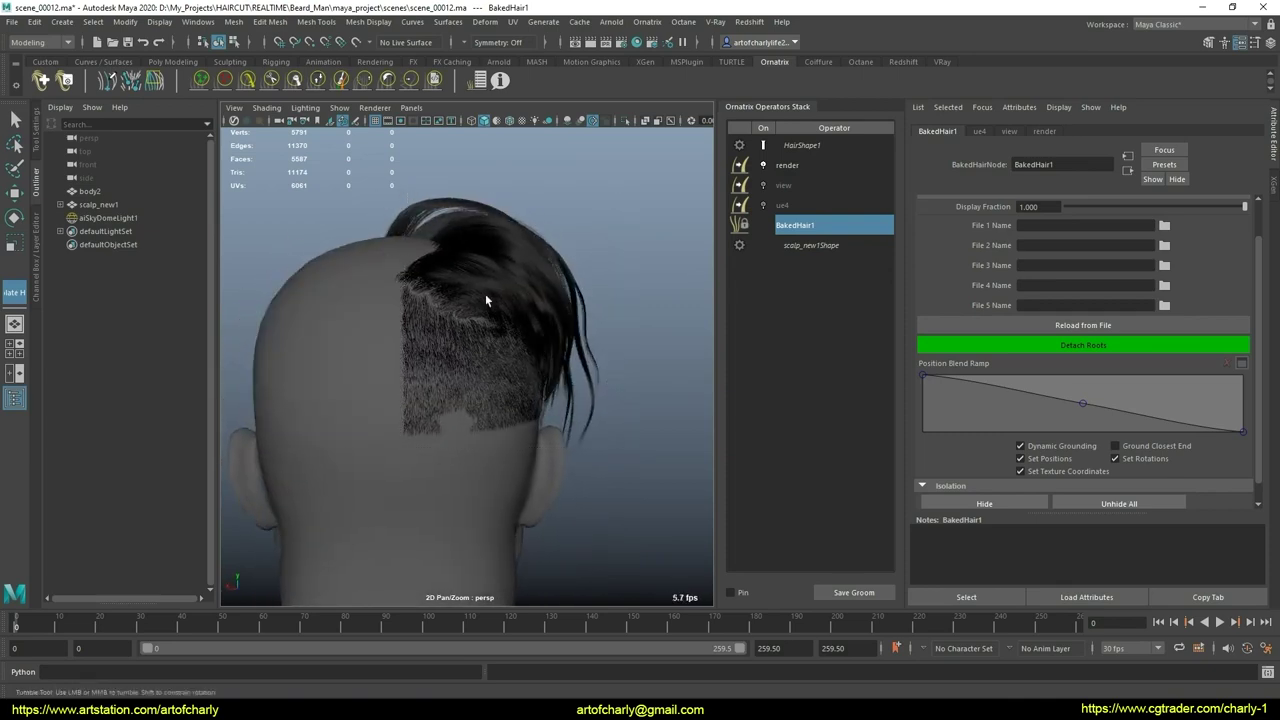
mouse_move(486, 297)
alt+mouse_down()
mouse_move(466, 331)
mouse_move(586, 349)
mouse_move(443, 374)
mouse_move(474, 353)
mouse_move(497, 397)
mouse_move(443, 349)
mouse_move(461, 343)
mouse_move(491, 363)
mouse_move(488, 334)
mouse_move(466, 334)
alt+mouse_up()
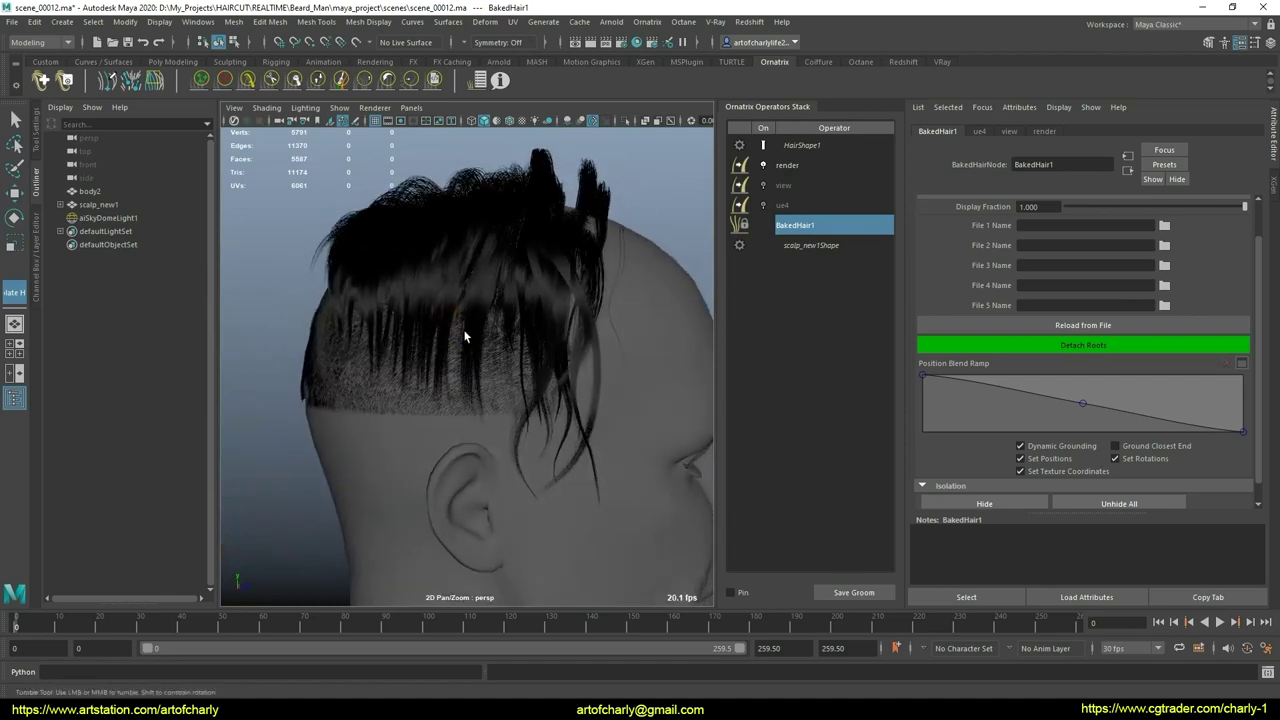
alt+drag(530, 380, 549, 364)
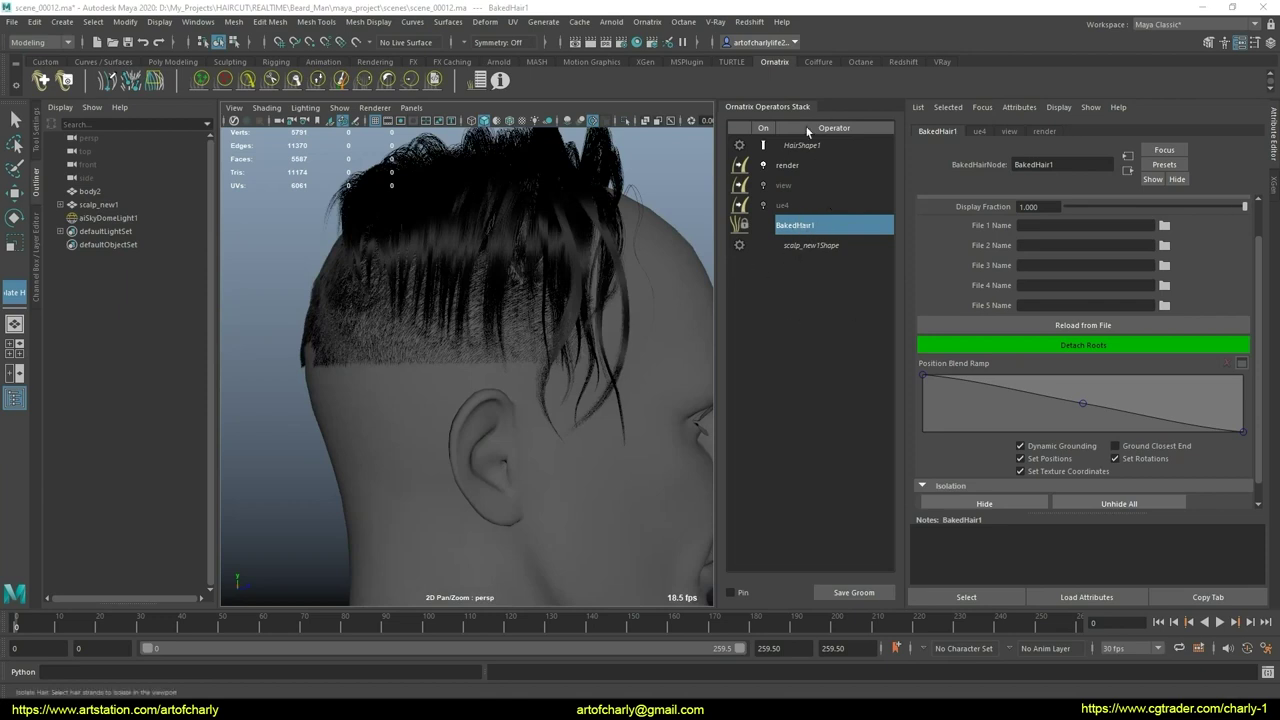
Step: Add an Edit Guides operator with Change Tracking set to Strand
click(647, 21)
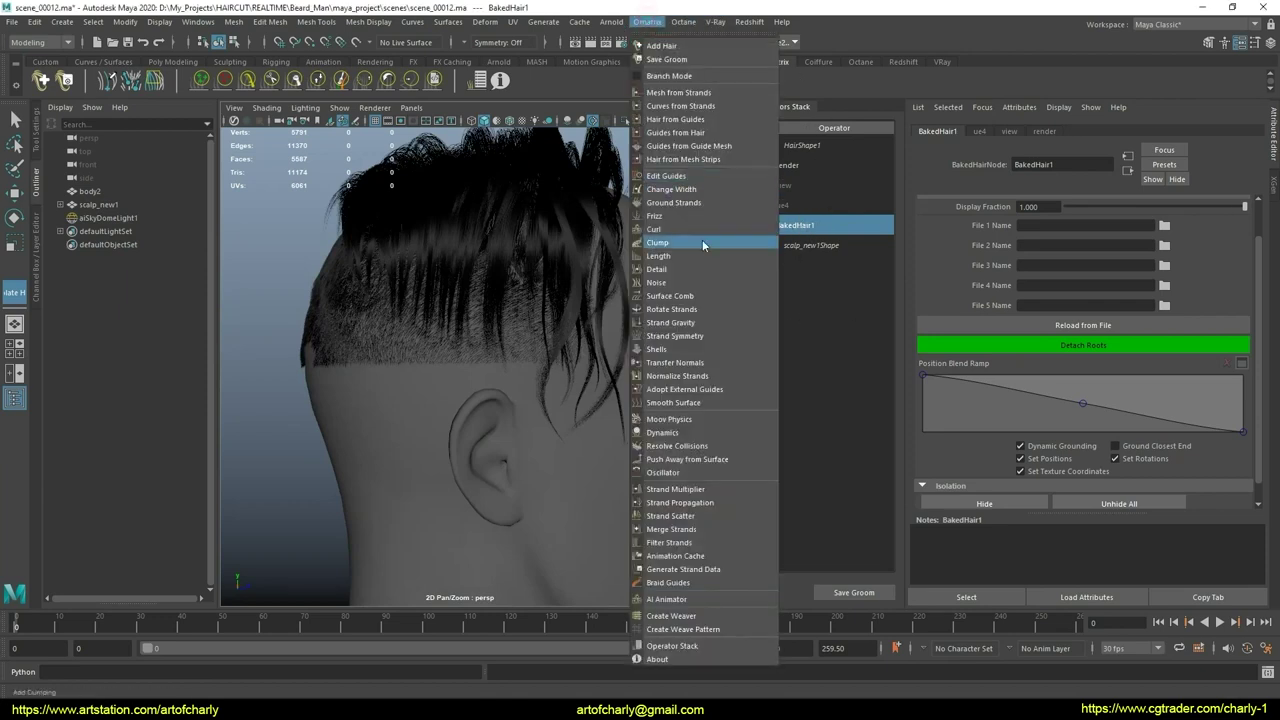
click(693, 176)
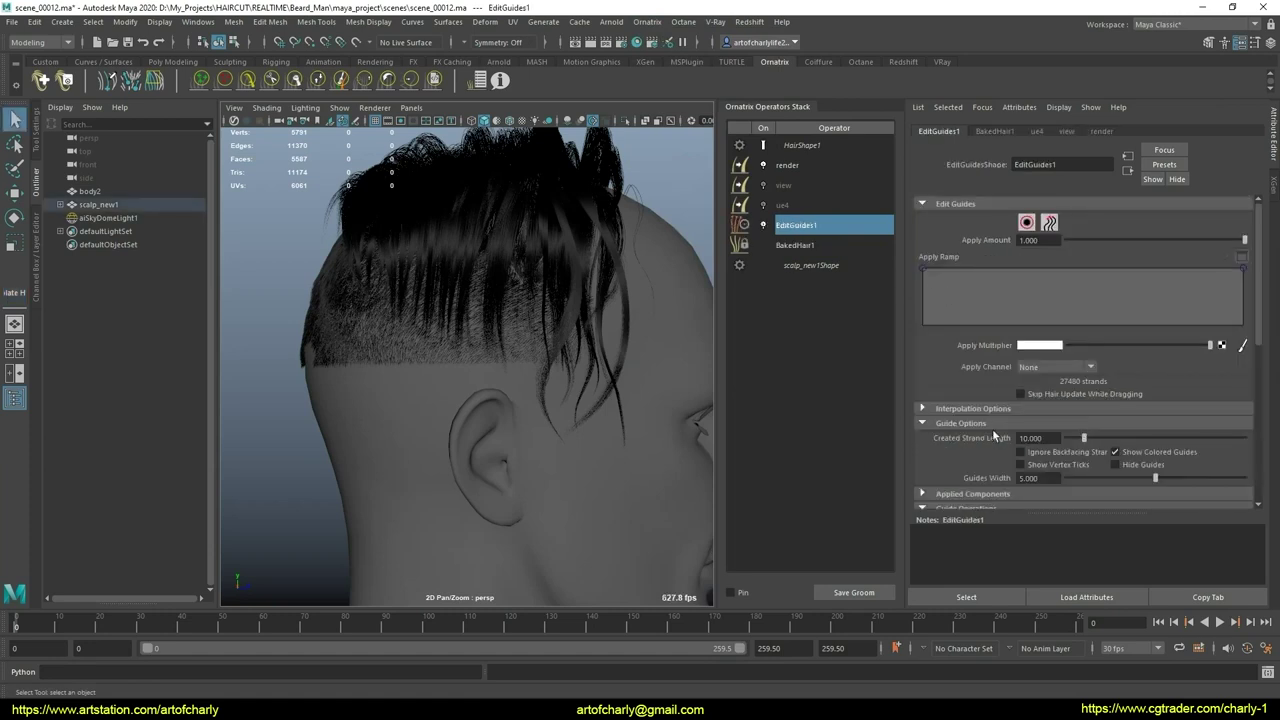
click(979, 408)
click(1037, 425)
click(1030, 451)
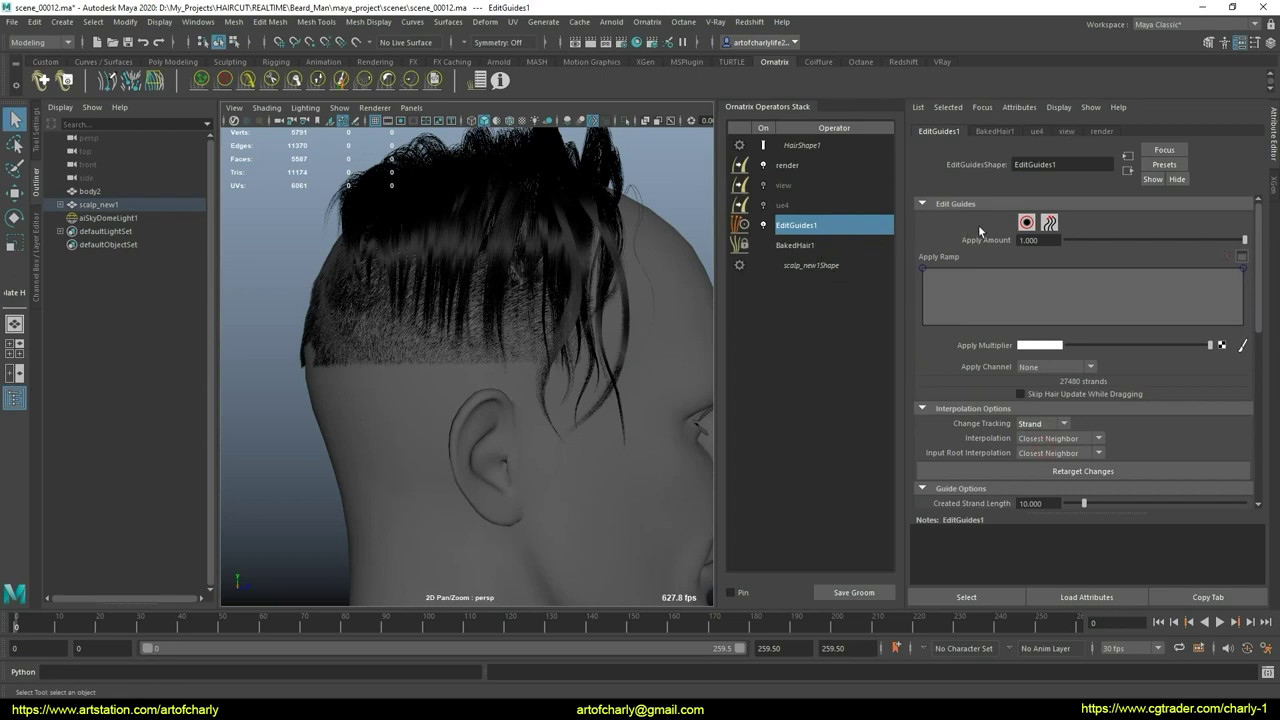
Step: Switch to strand editing, select BakedHair1 and start hiding more strands
click(1026, 223)
click(815, 246)
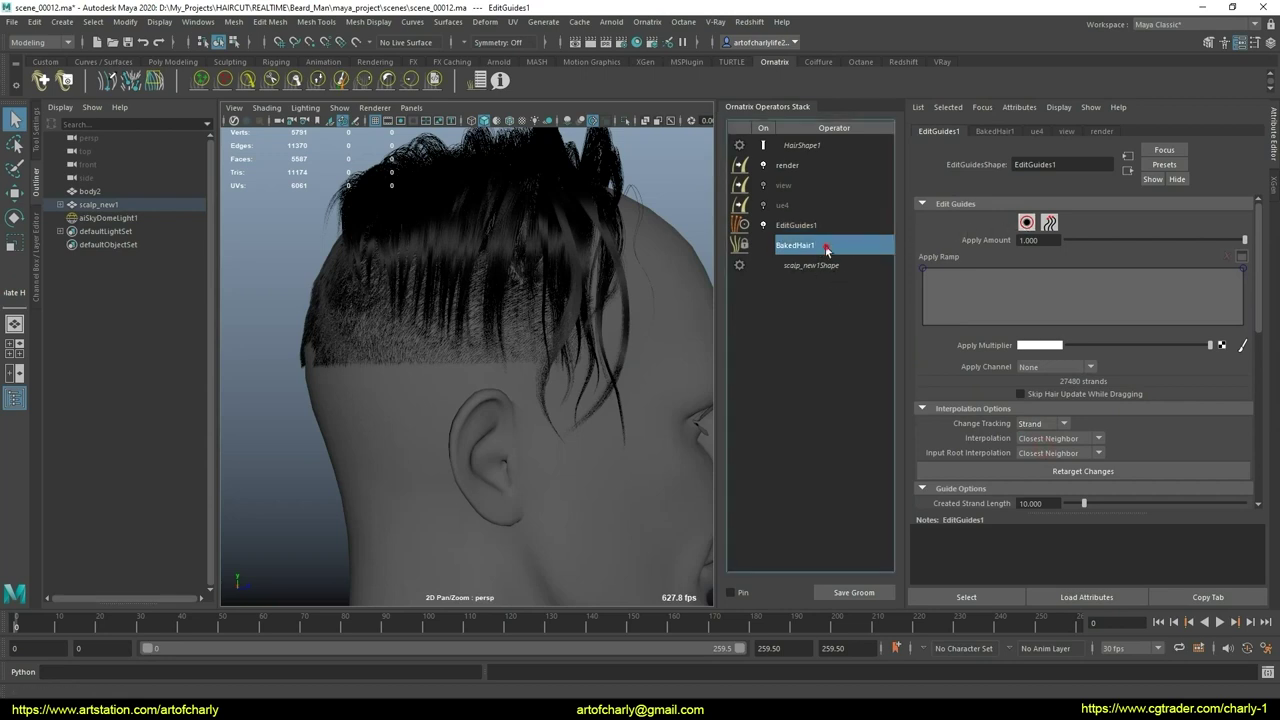
click(994, 485)
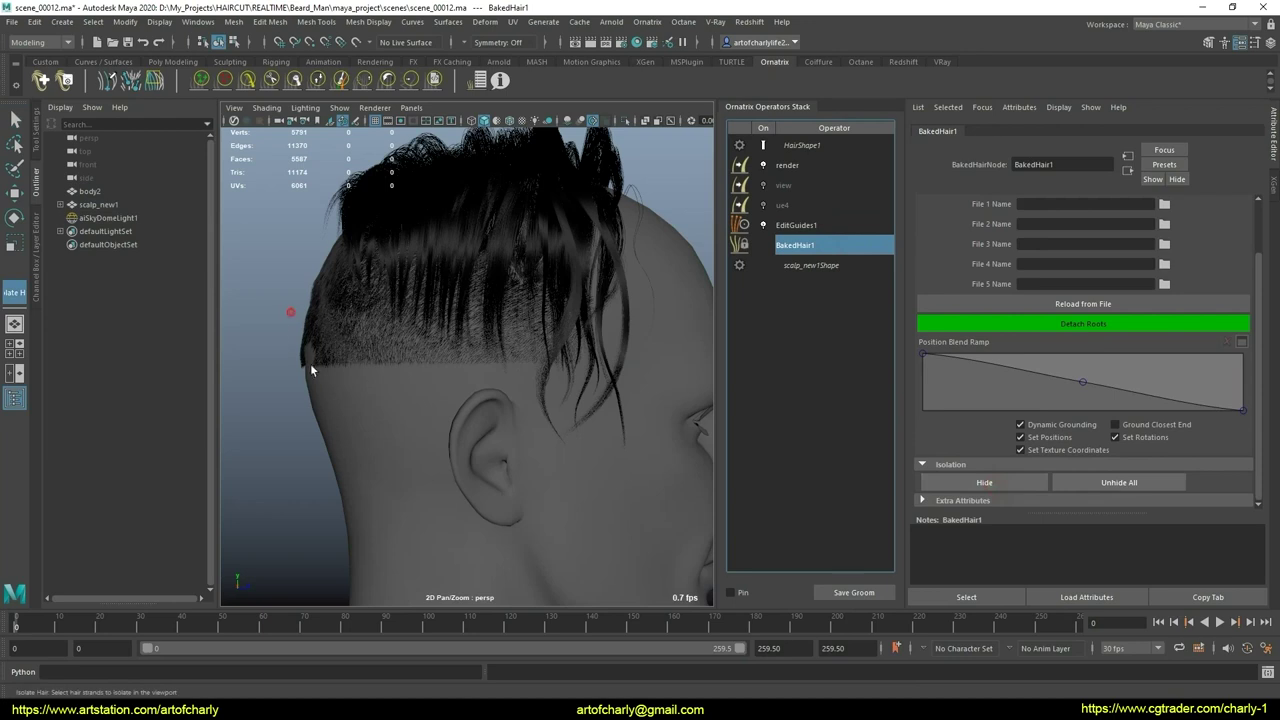
Step: Hide the stray short strands along the neck
drag(337, 418, 299, 359)
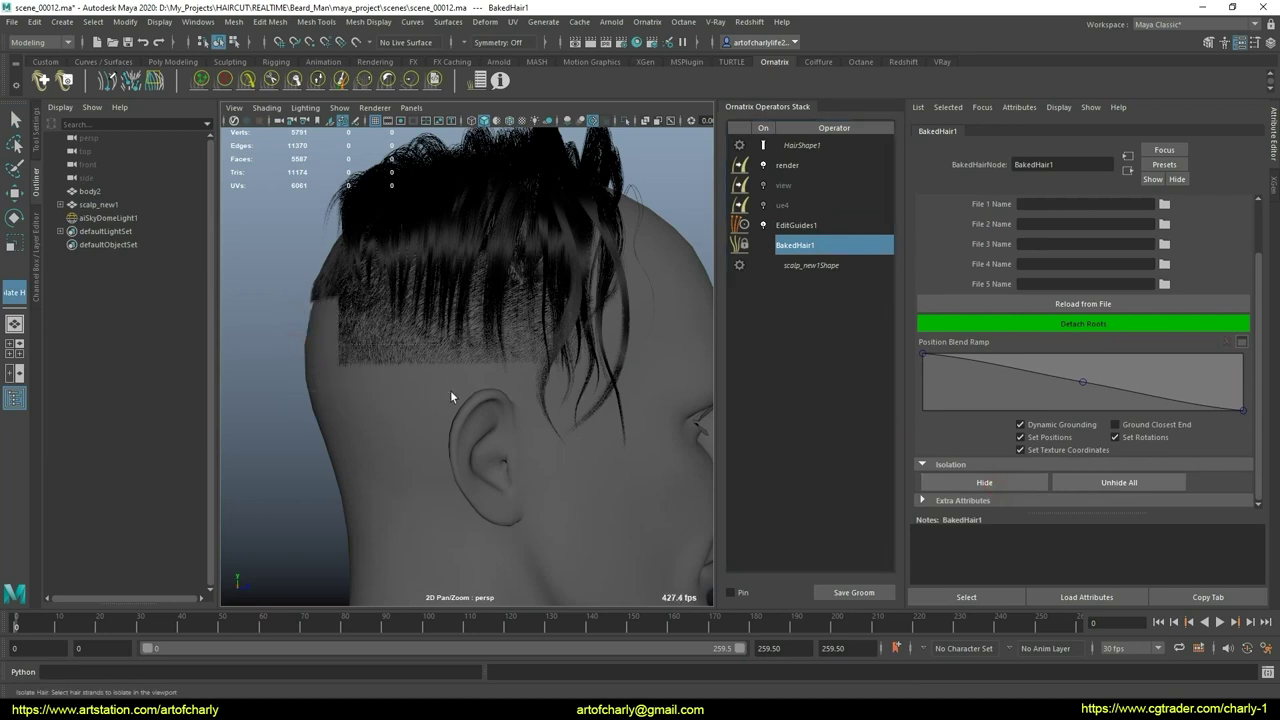
drag(433, 392, 450, 390)
click(37, 130)
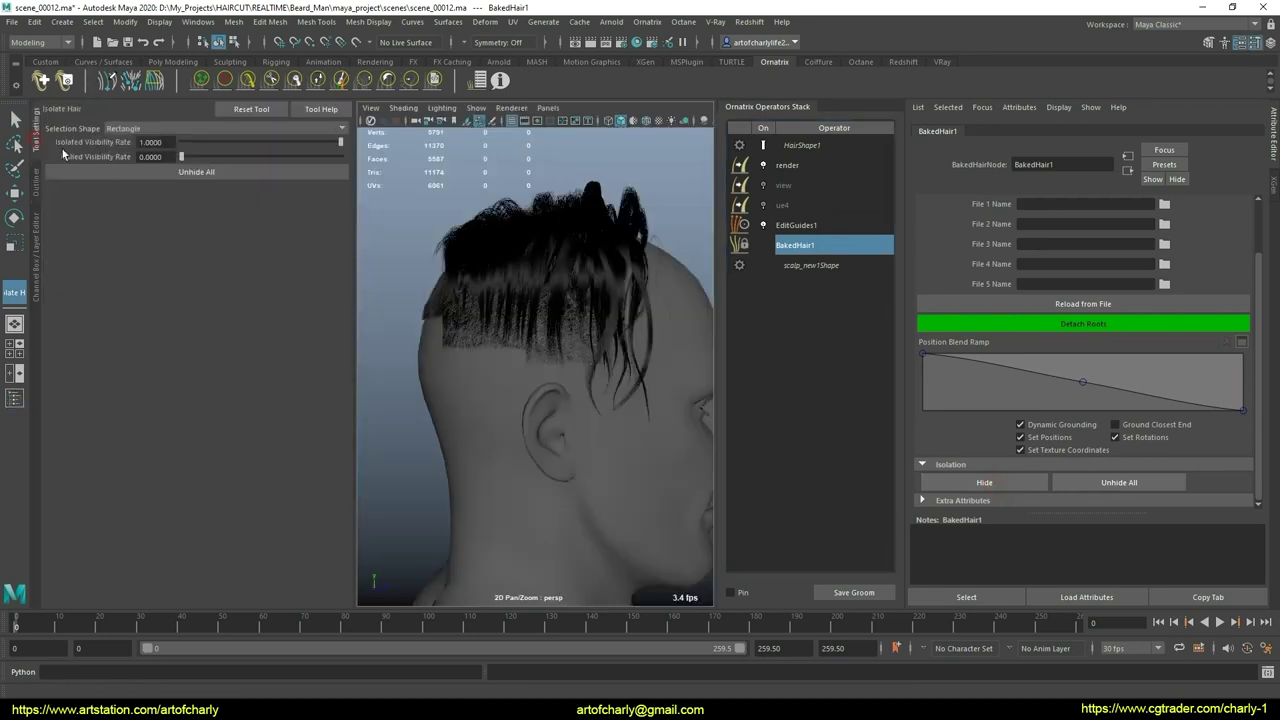
click(37, 182)
Step: Outline and isolate the hair patch above the ear, then select EditGuides1
drag(303, 248, 386, 317)
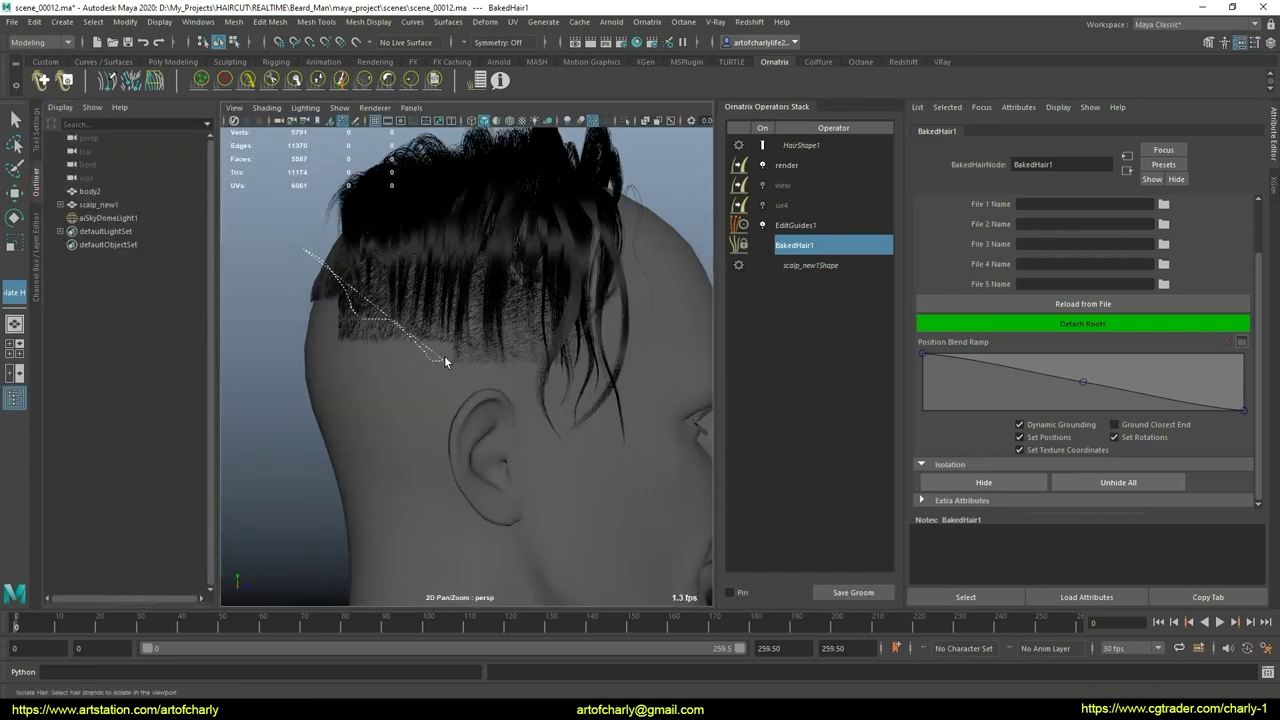
drag(406, 335, 266, 279)
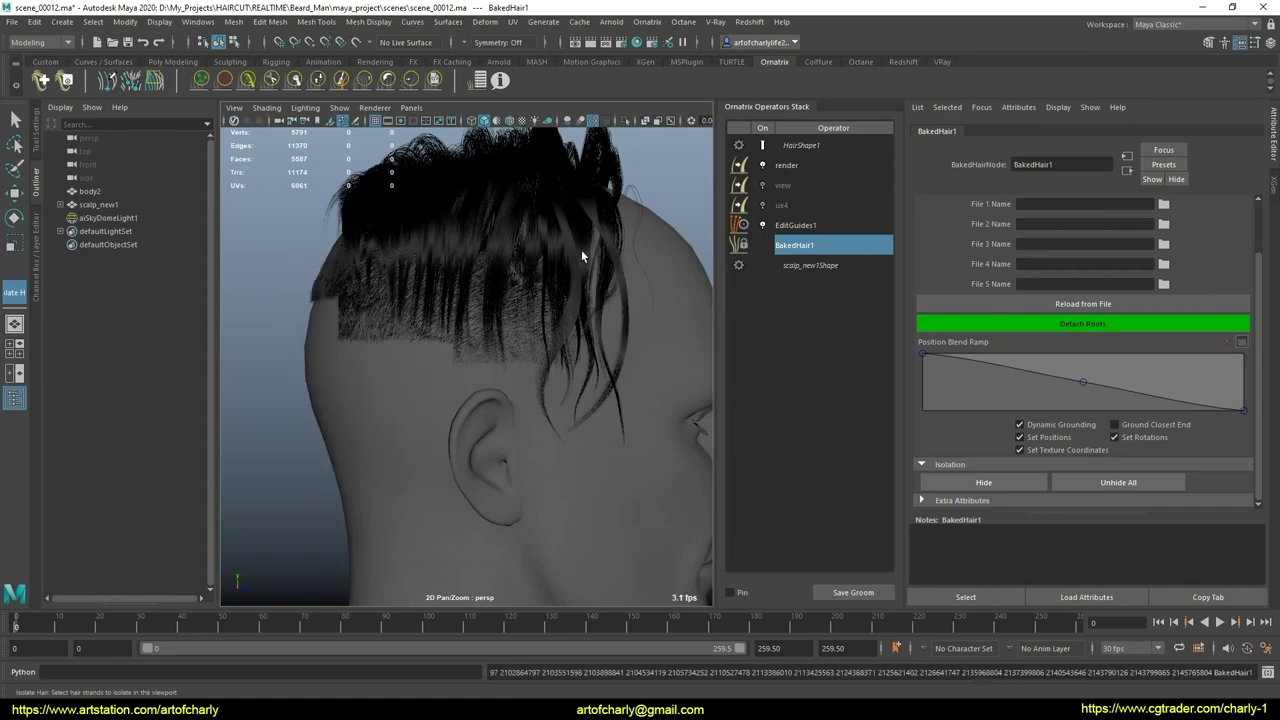
mouse_move(431, 271)
alt+mouse_down()
mouse_move(551, 280)
mouse_move(486, 326)
mouse_move(456, 329)
mouse_move(386, 212)
alt+mouse_up()
mouse_move(492, 309)
mouse_down()
mouse_move(338, 370)
mouse_move(345, 250)
mouse_move(391, 337)
mouse_move(419, 353)
mouse_move(443, 329)
mouse_move(366, 303)
mouse_move(443, 294)
mouse_move(521, 247)
mouse_up()
scroll(529, 258, up, 3)
scroll(545, 300, up, 3)
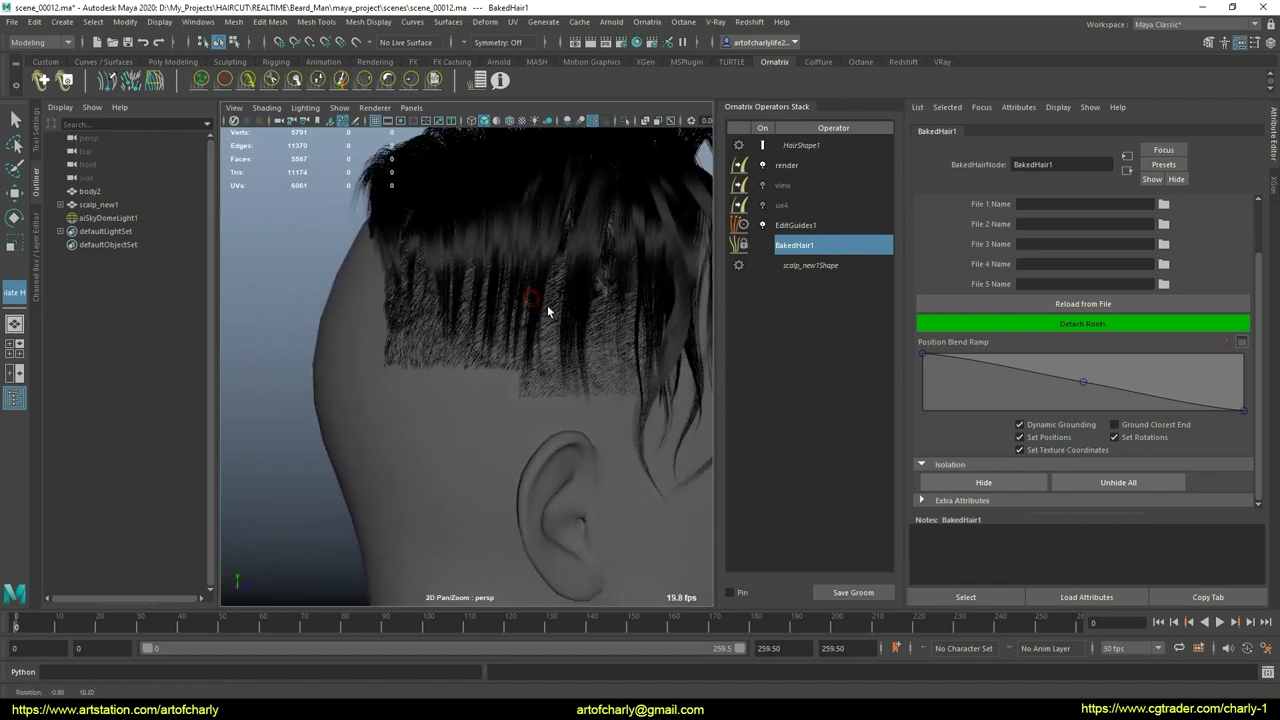
alt+middle_drag(510, 306, 523, 323)
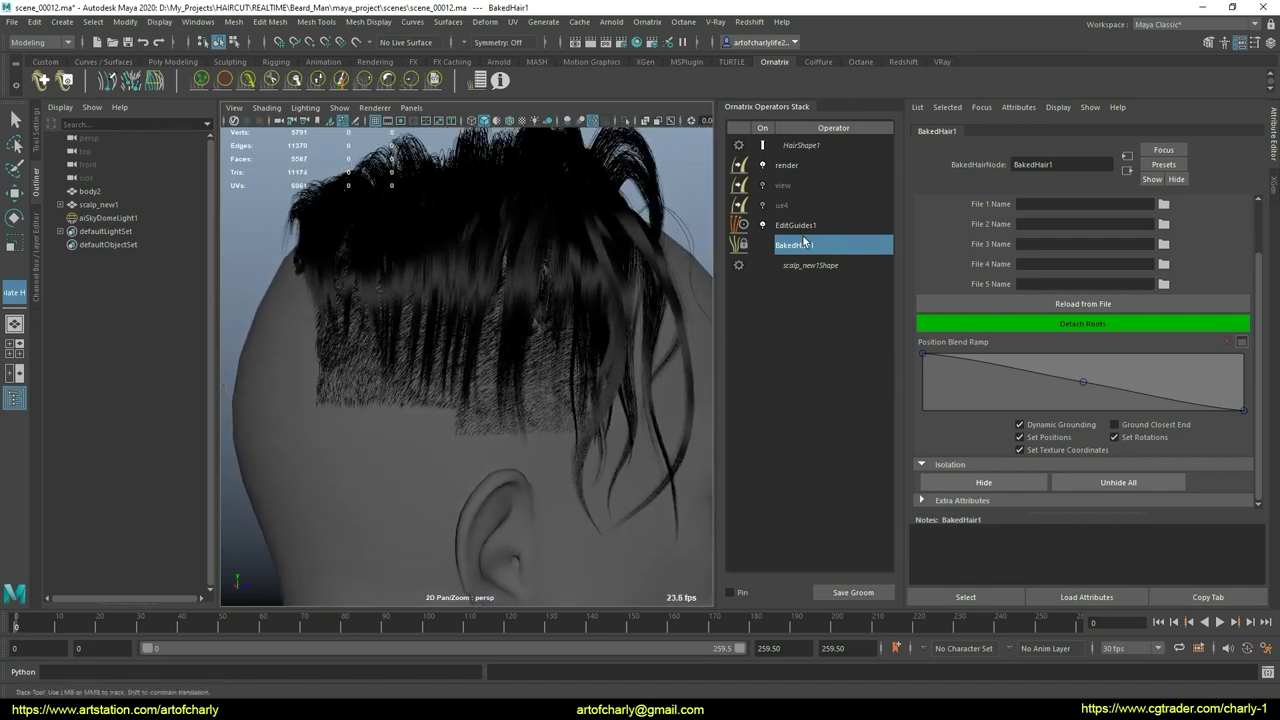
click(805, 226)
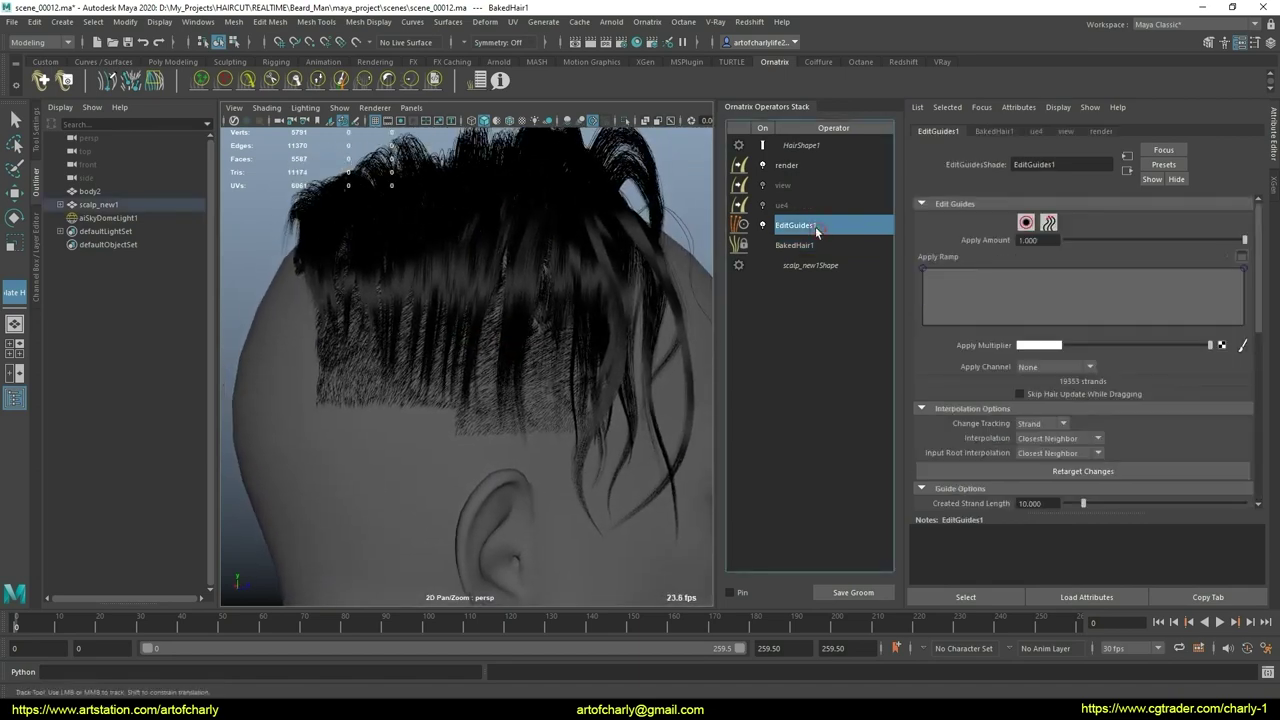
Step: Enable guide editing, select a guide strand and turn on Use Strand Groups
click(1025, 222)
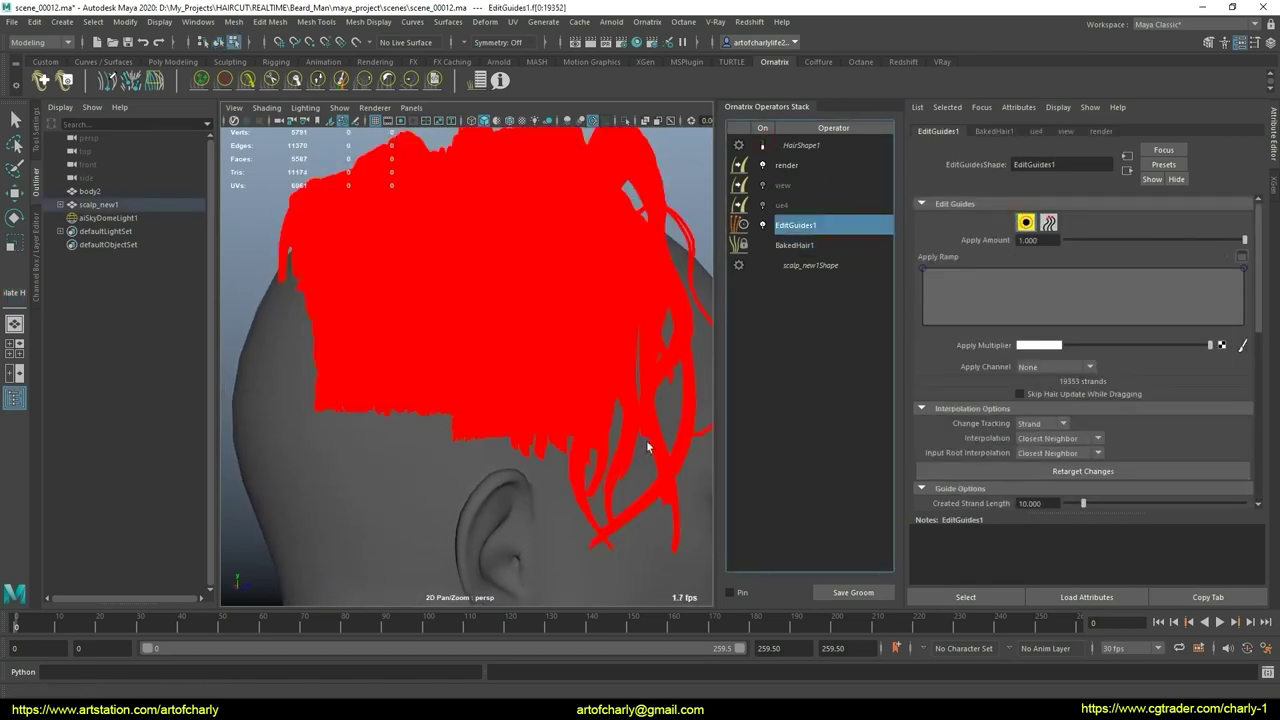
click(597, 525)
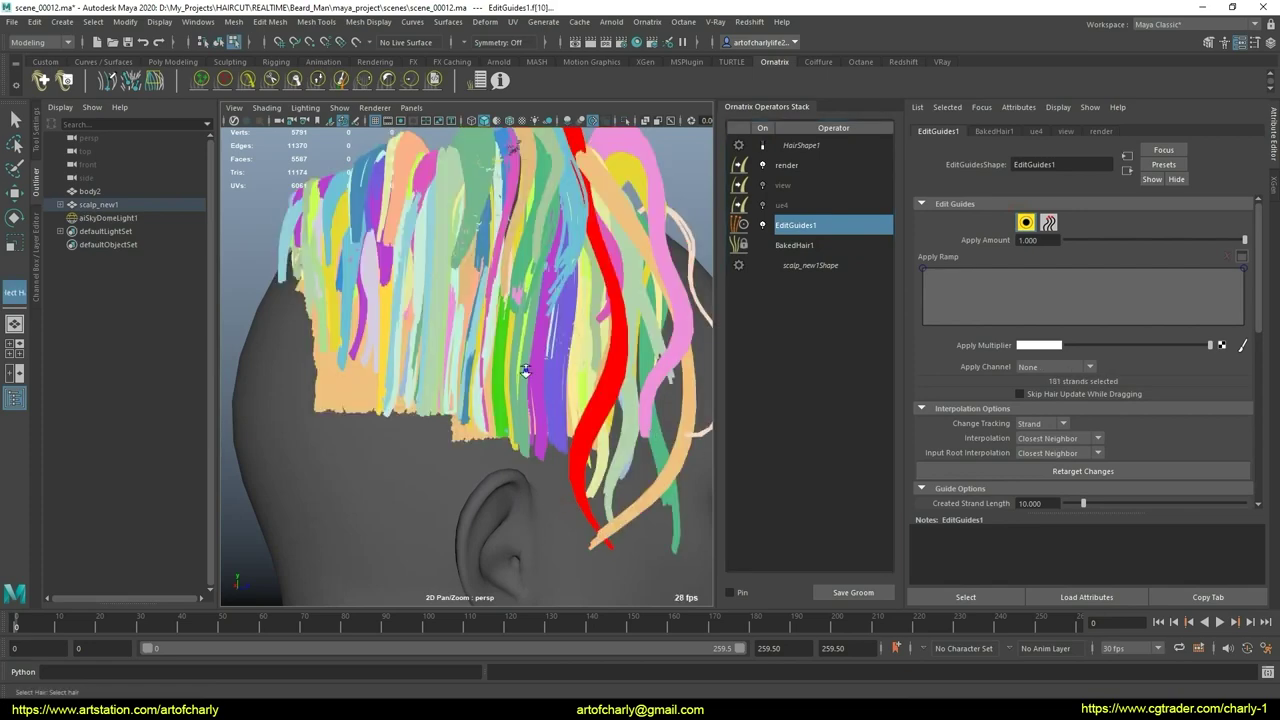
alt+drag(525, 371, 513, 370)
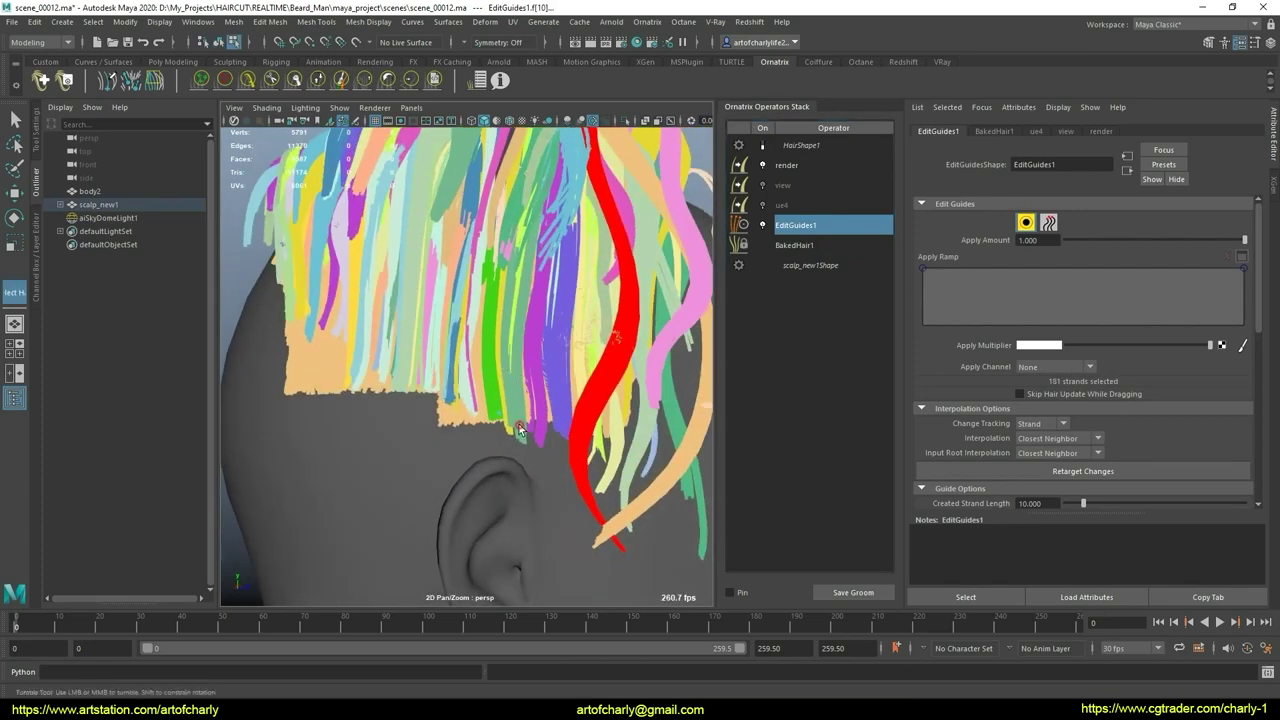
alt+middle_drag(519, 424, 501, 388)
scroll(1031, 427, down, 5)
scroll(1031, 427, down, 10)
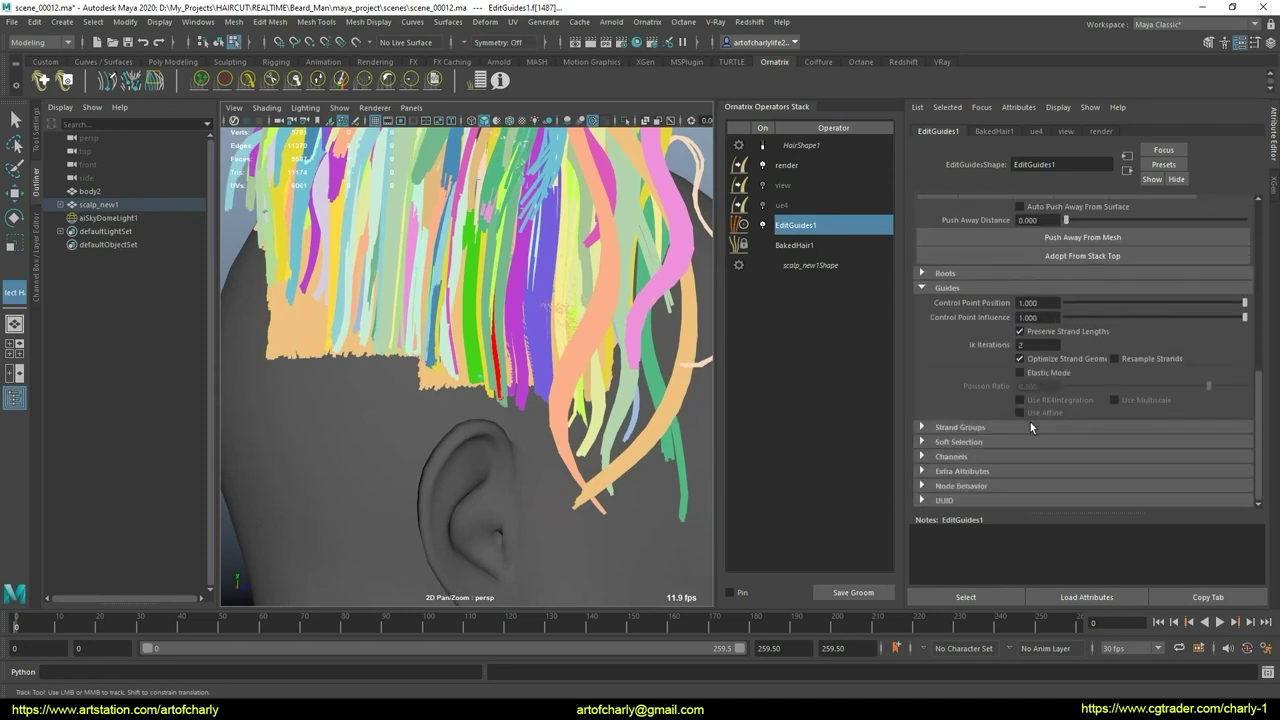
click(982, 428)
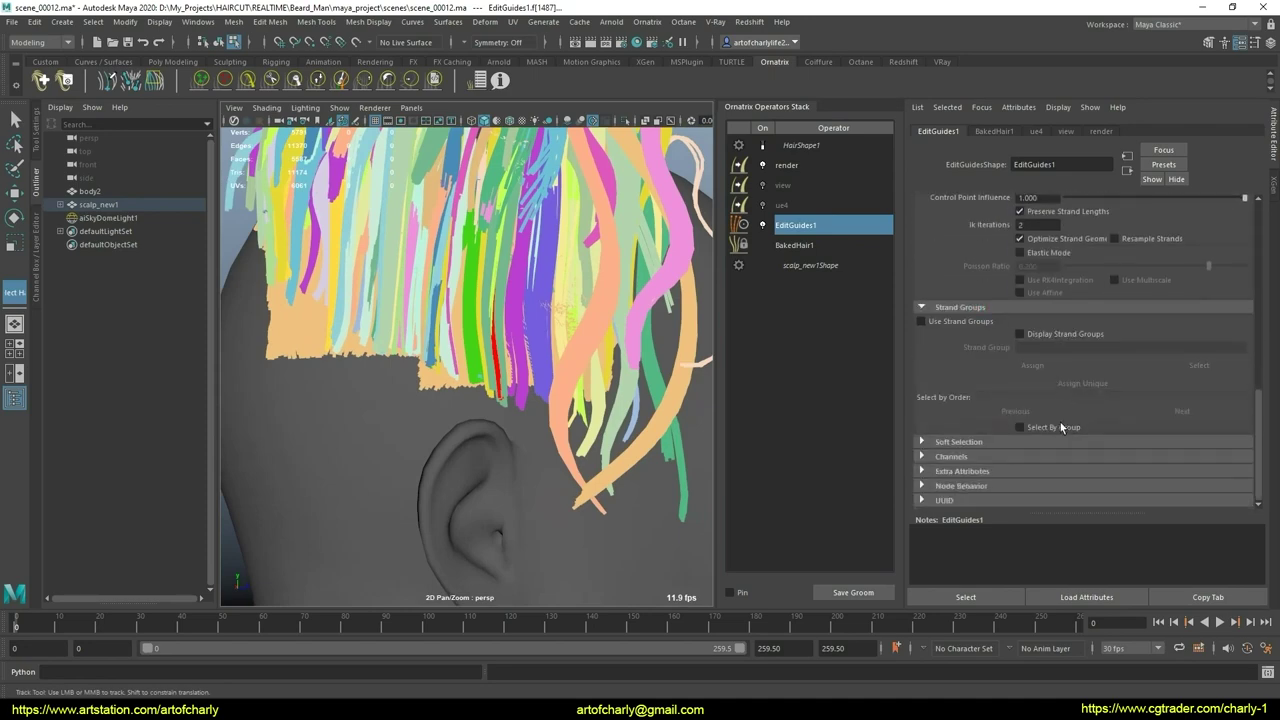
click(921, 321)
Step: Select strands in groups 125 and 20, invert the selection and hide the rest
mouse_move(408, 407)
alt+right_down()
mouse_move(505, 437)
mouse_move(490, 340)
alt+right_up()
click(520, 419)
alt+middle_drag(490, 340, 500, 349)
alt+right_drag(500, 349, 529, 377)
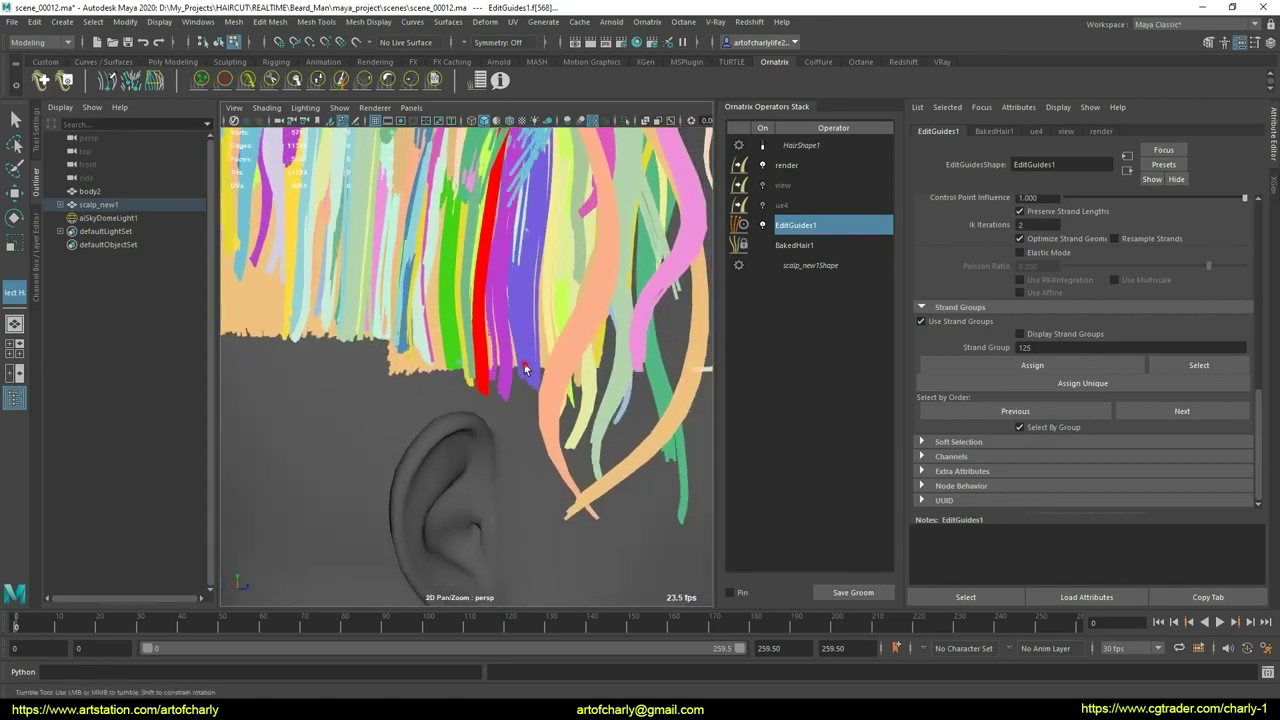
click(514, 414)
mouse_move(514, 414)
alt+mouse_down()
mouse_move(486, 352)
mouse_move(487, 394)
mouse_move(491, 417)
mouse_move(532, 327)
mouse_move(527, 370)
mouse_move(500, 383)
mouse_move(530, 382)
mouse_move(494, 344)
mouse_move(509, 349)
mouse_move(507, 328)
alt+mouse_up()
scroll(491, 417, up, 3)
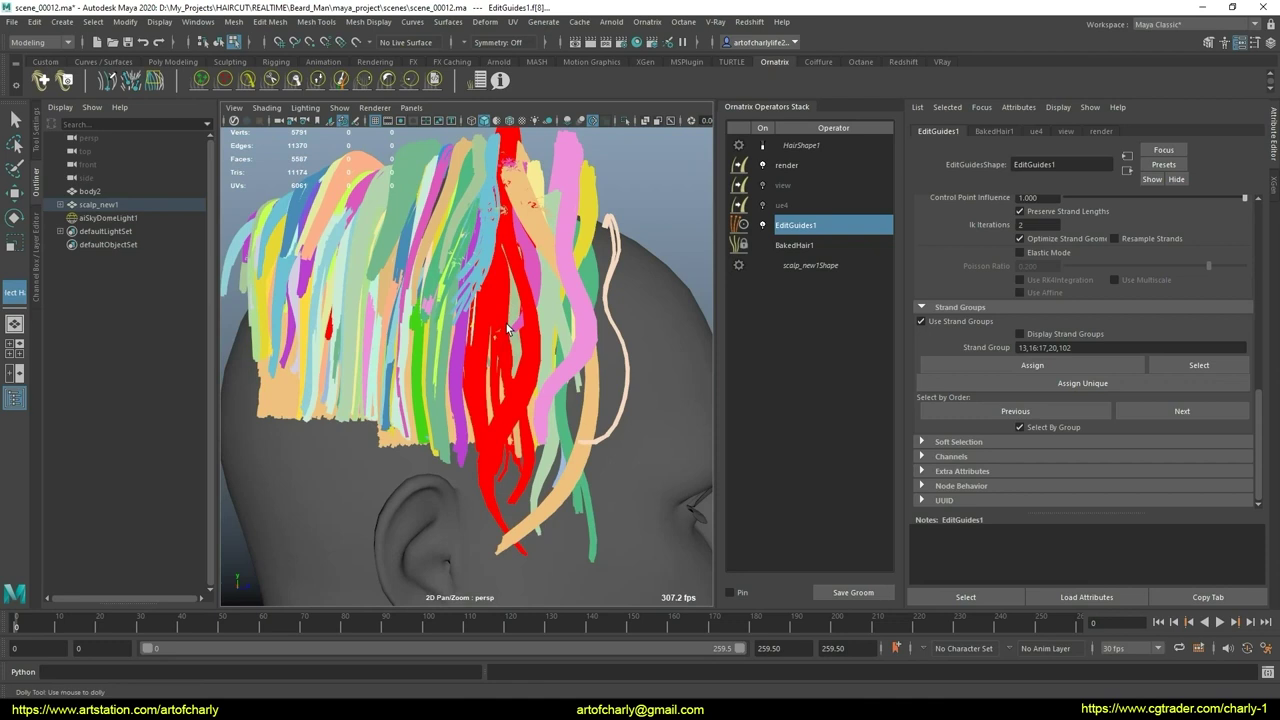
key(ctrl+shift+i)
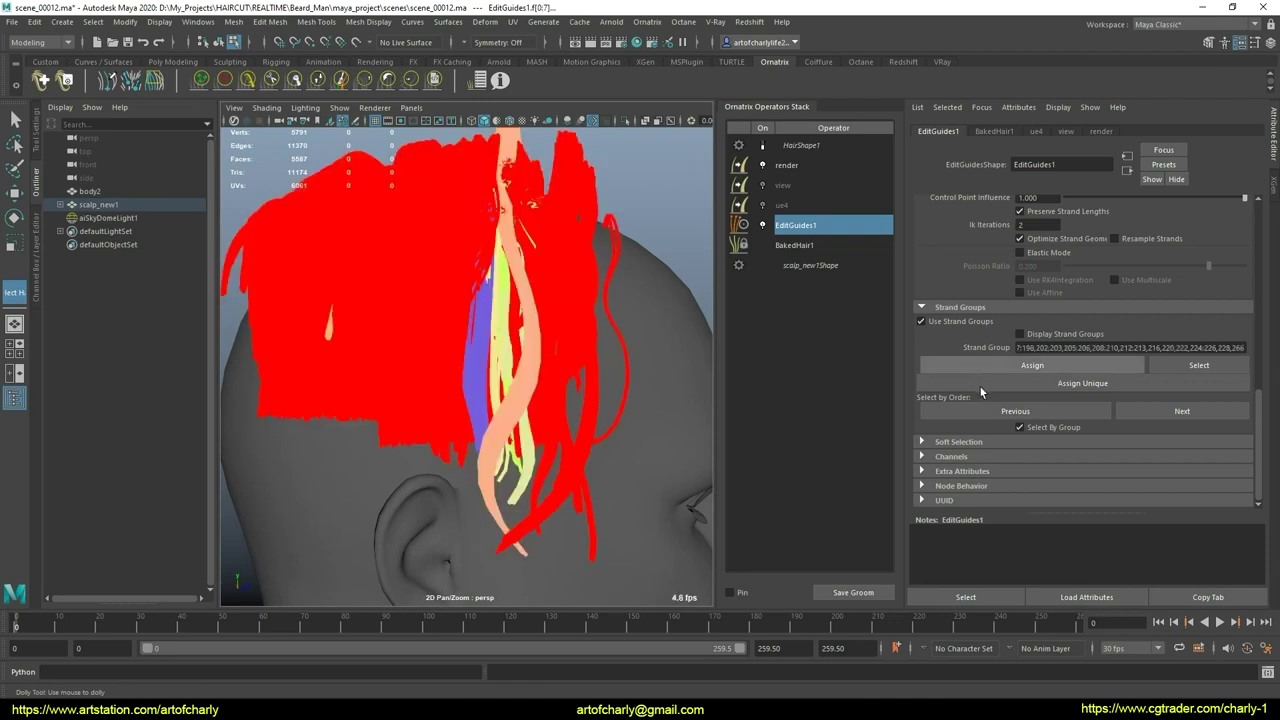
click(979, 385)
Step: Turn off Select By Group, give the selected strand a new group, and select group 102's long strand
click(462, 348)
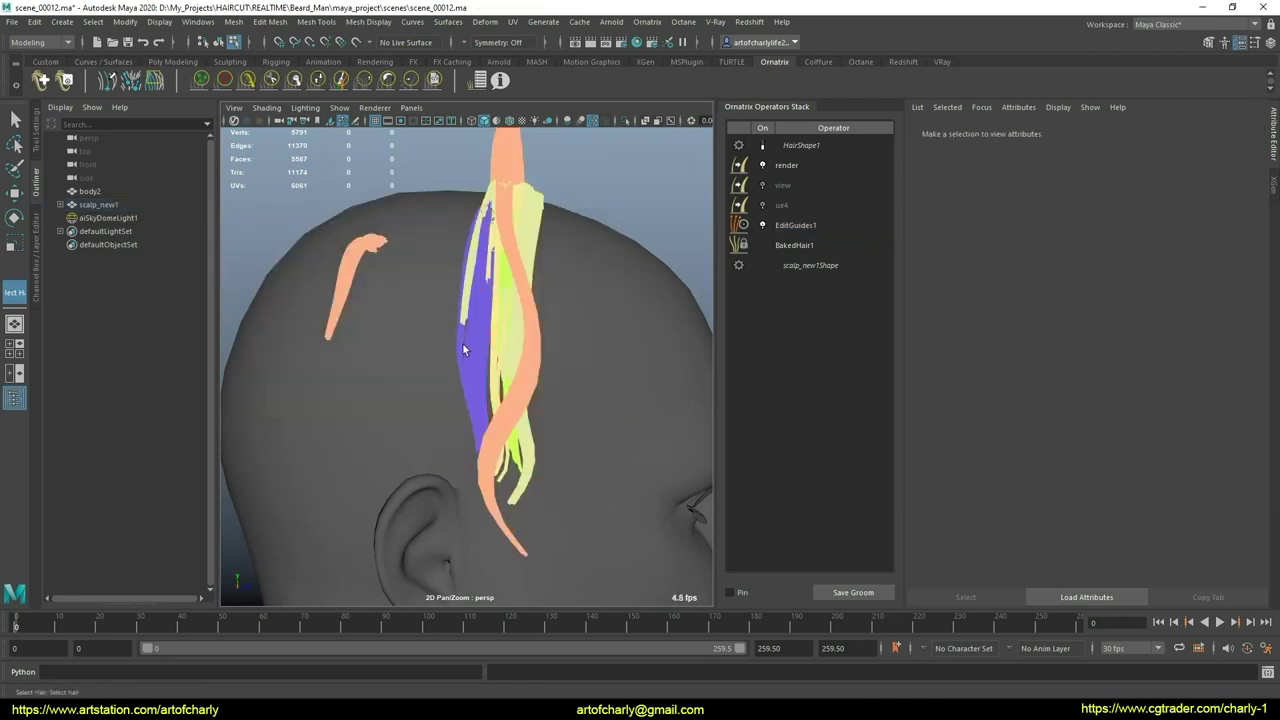
mouse_move(462, 348)
alt+mouse_down()
mouse_move(463, 366)
mouse_move(411, 354)
alt+mouse_up()
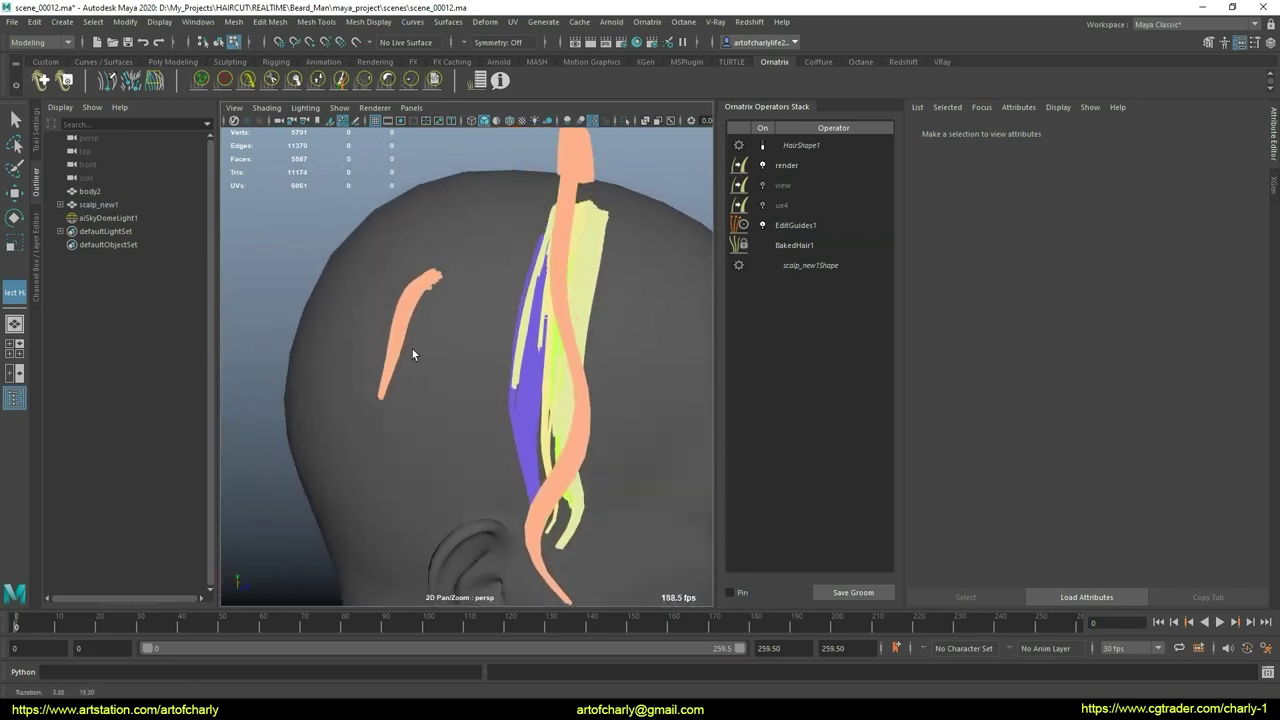
click(565, 352)
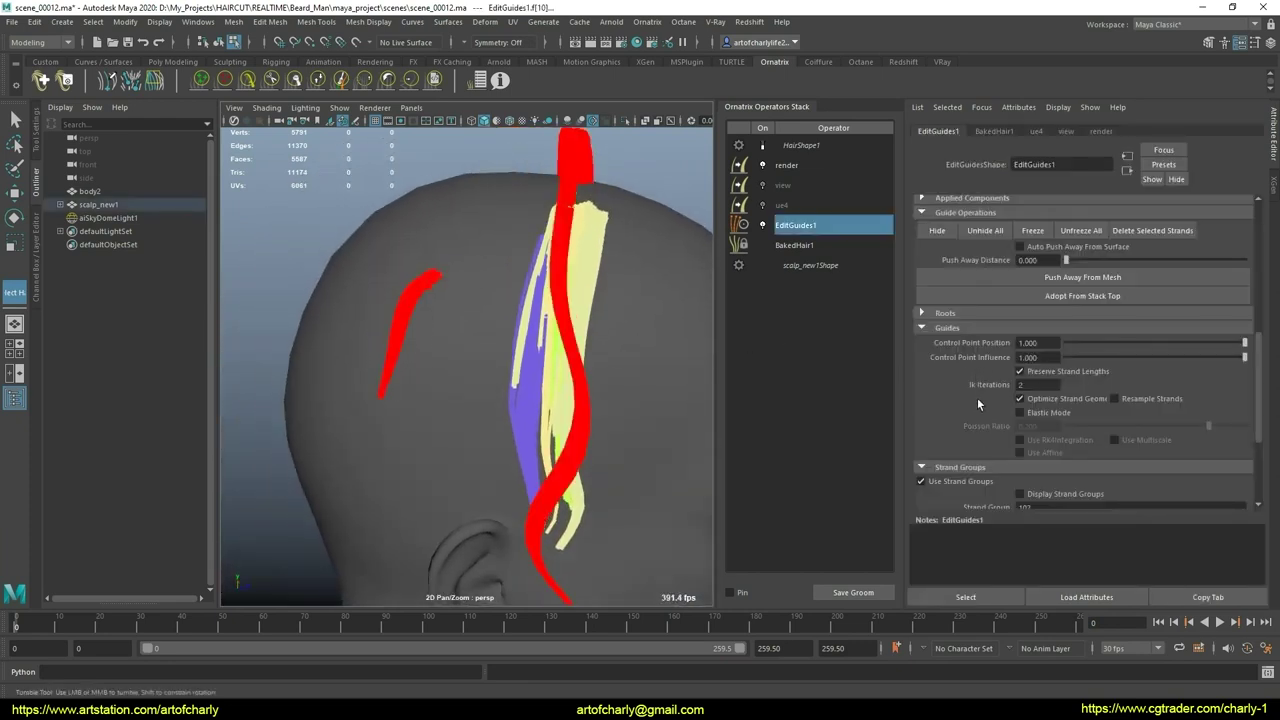
scroll(977, 400, down, 3)
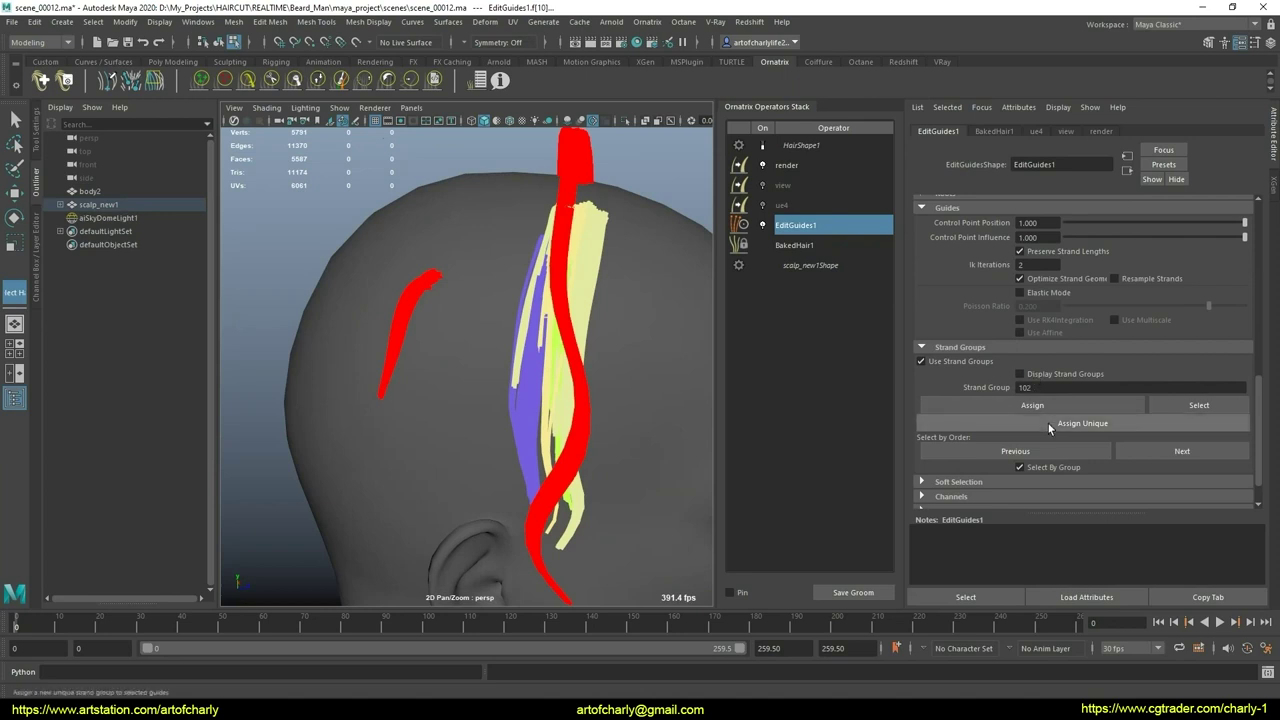
click(1020, 467)
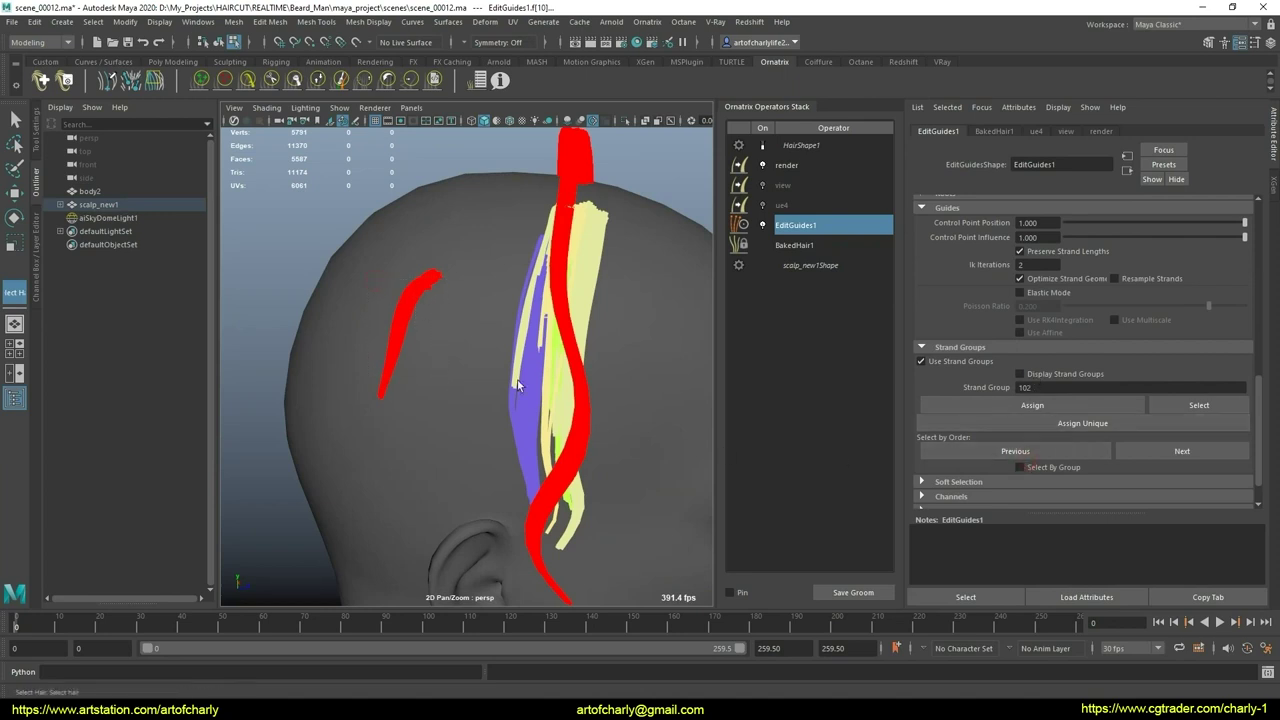
click(1032, 405)
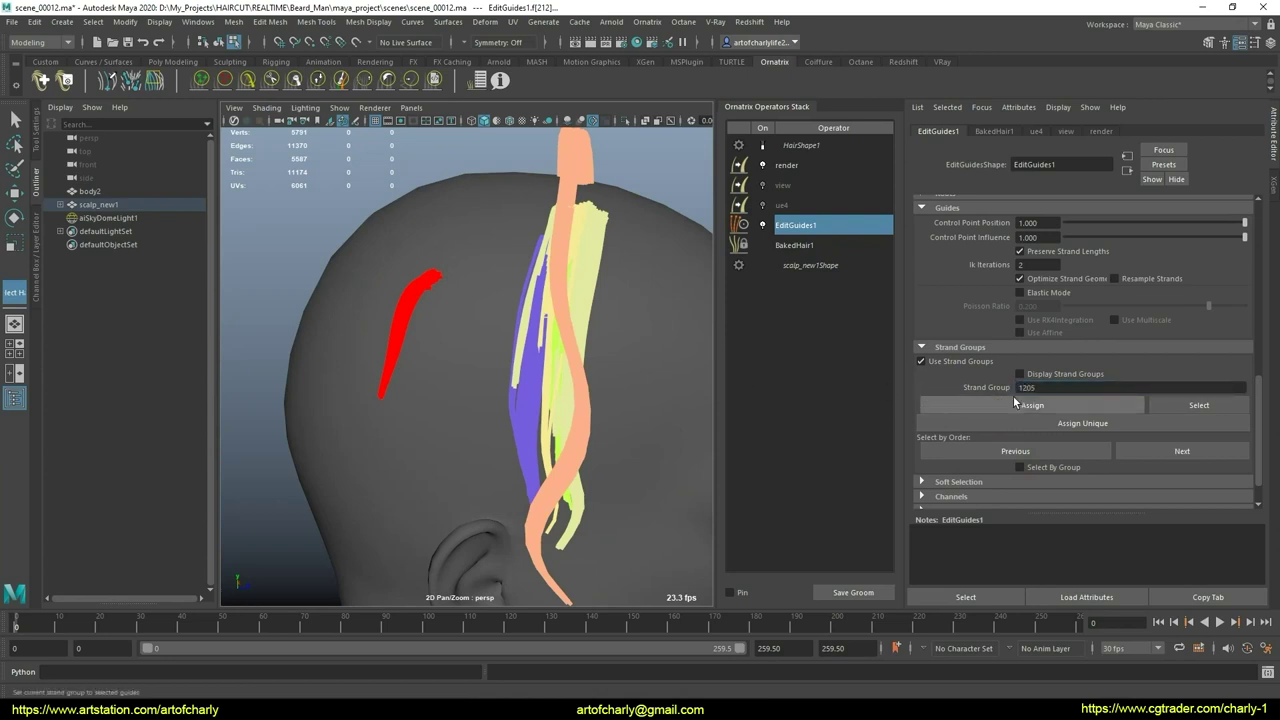
alt+middle_drag(529, 590, 523, 605)
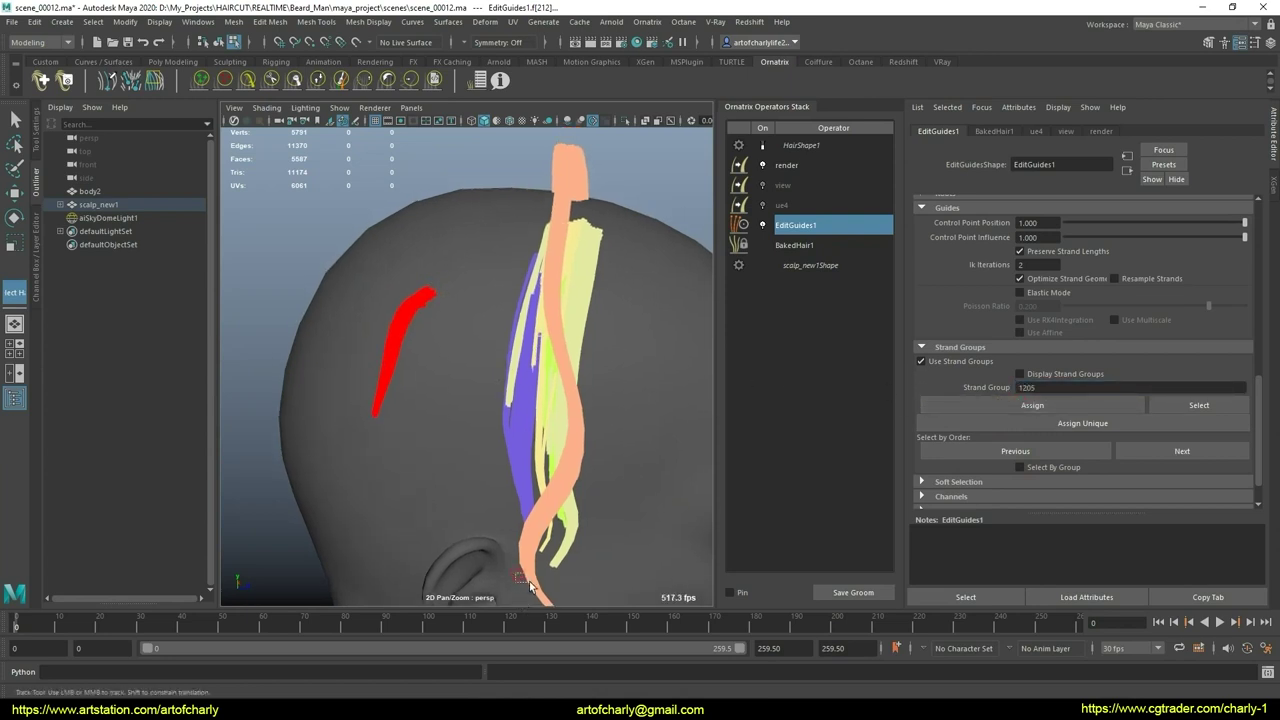
click(530, 587)
mouse_move(530, 587)
alt+mouse_down()
mouse_move(490, 420)
mouse_move(501, 428)
mouse_move(587, 343)
alt+mouse_up()
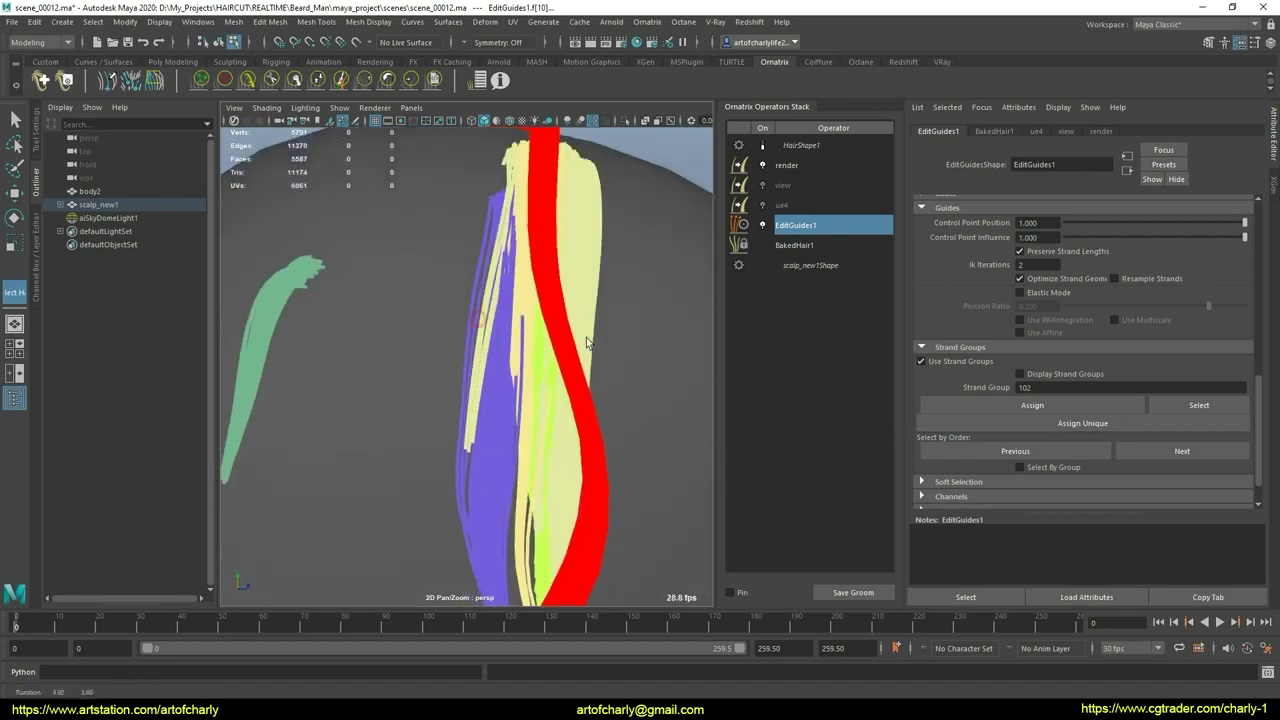
Step: Select the guides of strand group 16 by whole group, then turn group selection off
click(1020, 467)
alt+middle_drag(457, 371, 463, 391)
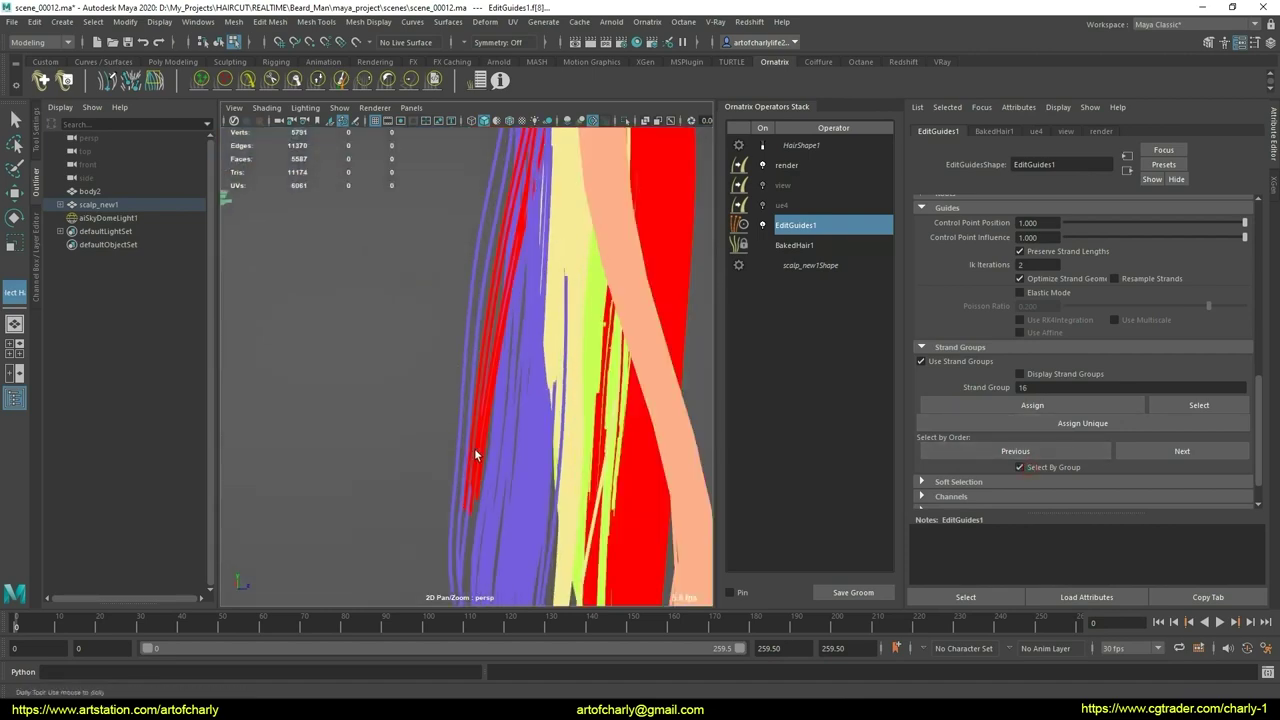
mouse_move(463, 391)
alt+mouse_down()
mouse_move(580, 409)
mouse_move(400, 409)
mouse_move(469, 378)
mouse_move(634, 429)
mouse_move(582, 435)
mouse_move(477, 343)
mouse_move(323, 297)
mouse_move(449, 309)
mouse_move(471, 333)
mouse_move(457, 334)
mouse_move(531, 402)
alt+mouse_up()
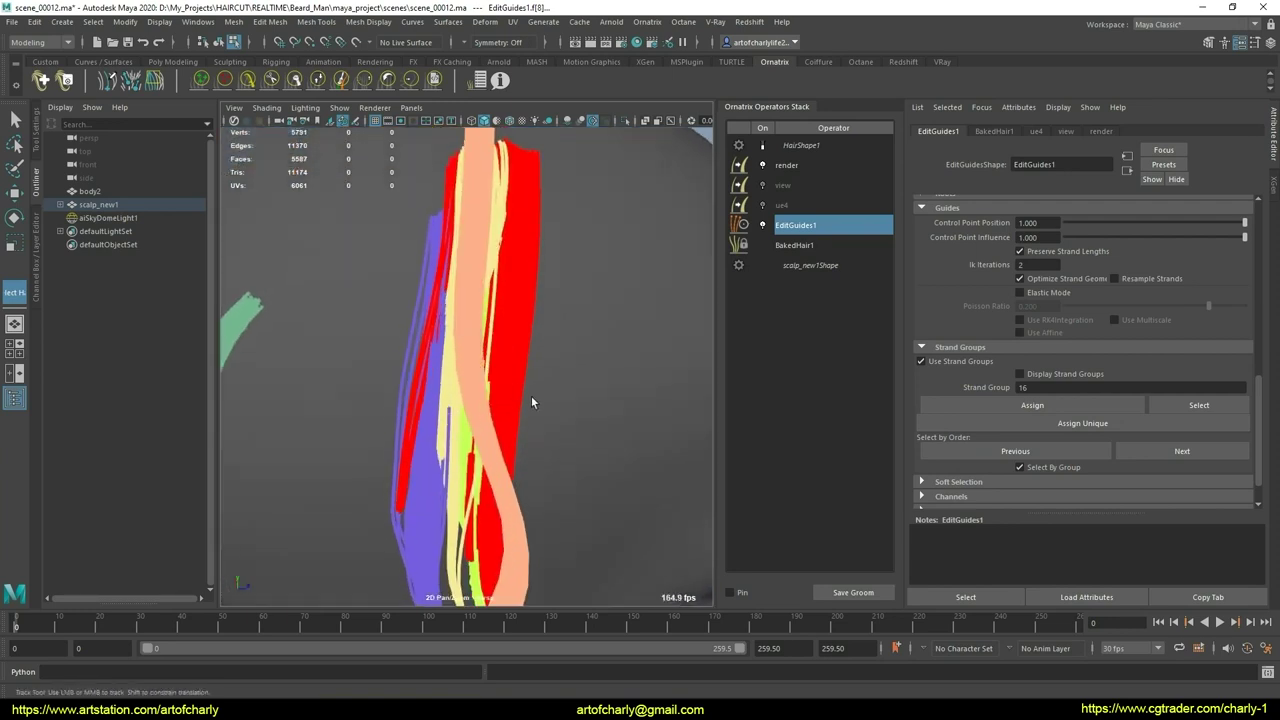
click(1040, 467)
middle_drag(477, 371, 469, 433)
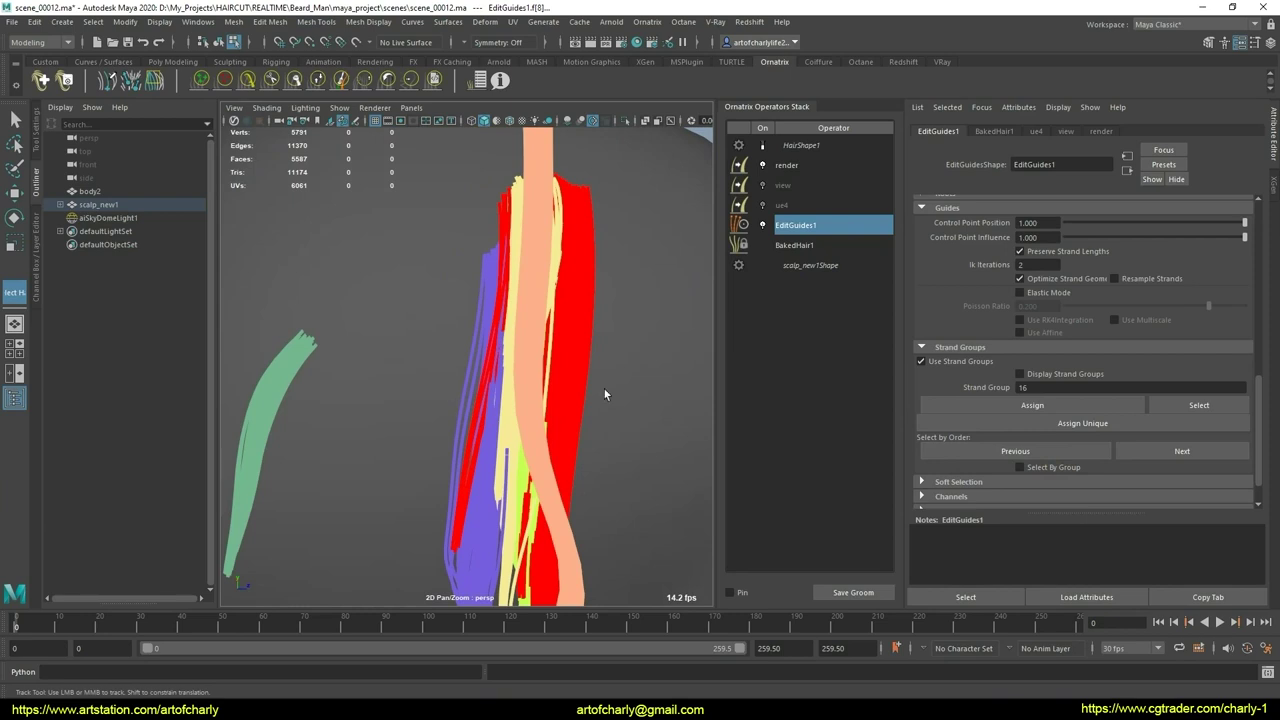
mouse_move(604, 394)
alt+mouse_down()
mouse_move(480, 347)
mouse_move(476, 364)
mouse_move(492, 360)
alt+mouse_up()
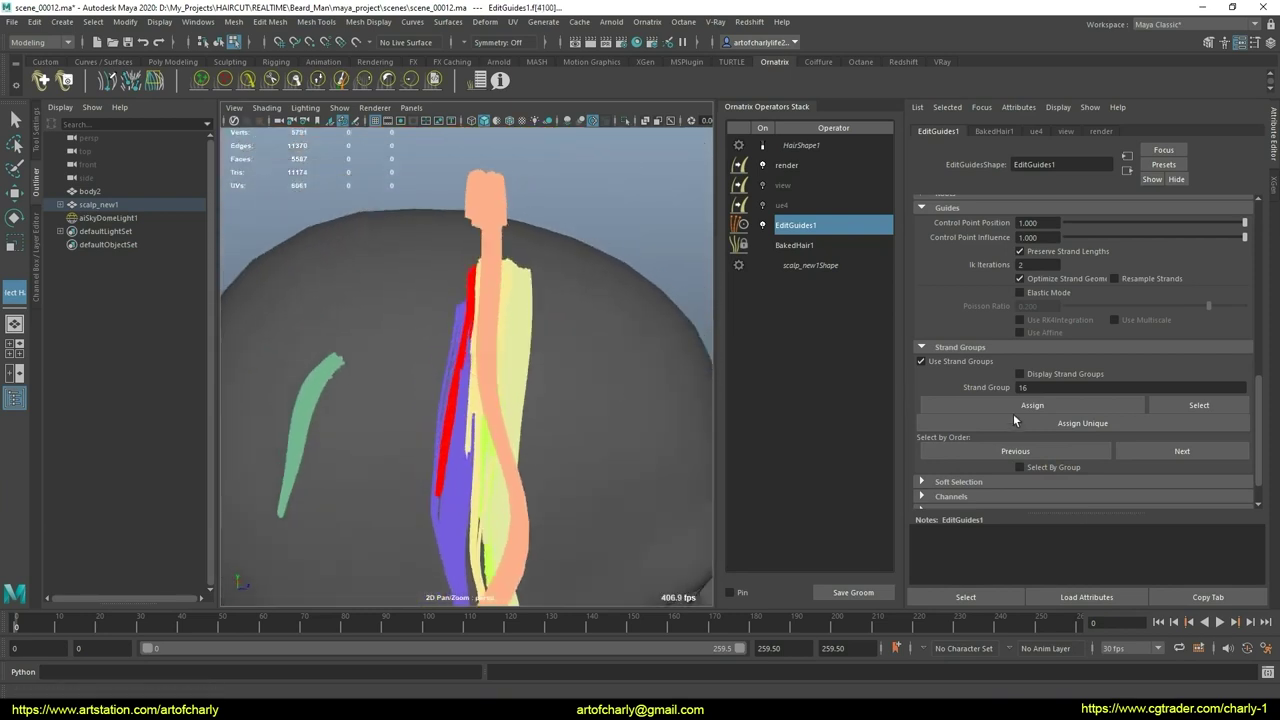
Step: Enter strand group 17 and select its guides, inspecting them from several angles
click(1043, 387)
key(Return)
mouse_move(560, 390)
alt+mouse_down()
mouse_move(478, 388)
mouse_move(464, 253)
alt+mouse_up()
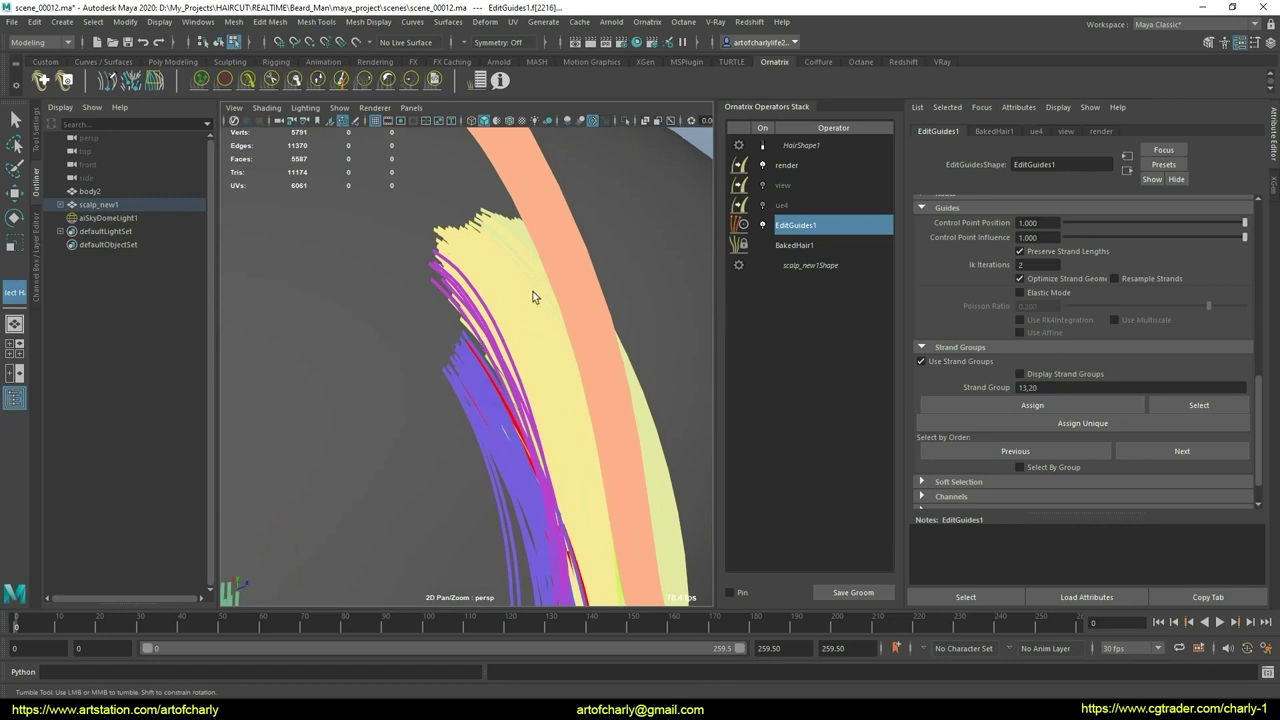
click(1015, 451)
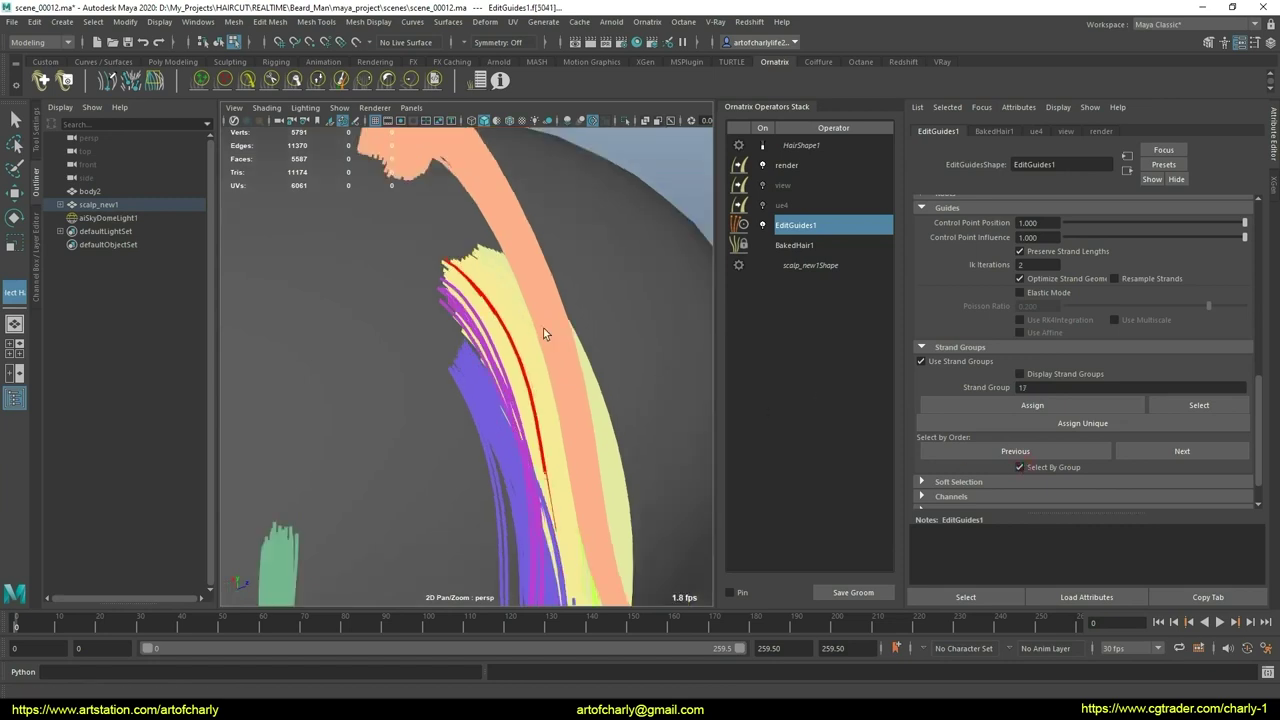
mouse_move(470, 290)
alt+mouse_down()
mouse_move(531, 331)
mouse_move(537, 274)
mouse_move(580, 283)
mouse_move(423, 246)
mouse_move(403, 273)
mouse_move(434, 249)
mouse_move(391, 269)
mouse_move(440, 370)
alt+mouse_up()
Step: Comb the green and peach guides toward the red strand using the Local algorithm
click(36, 130)
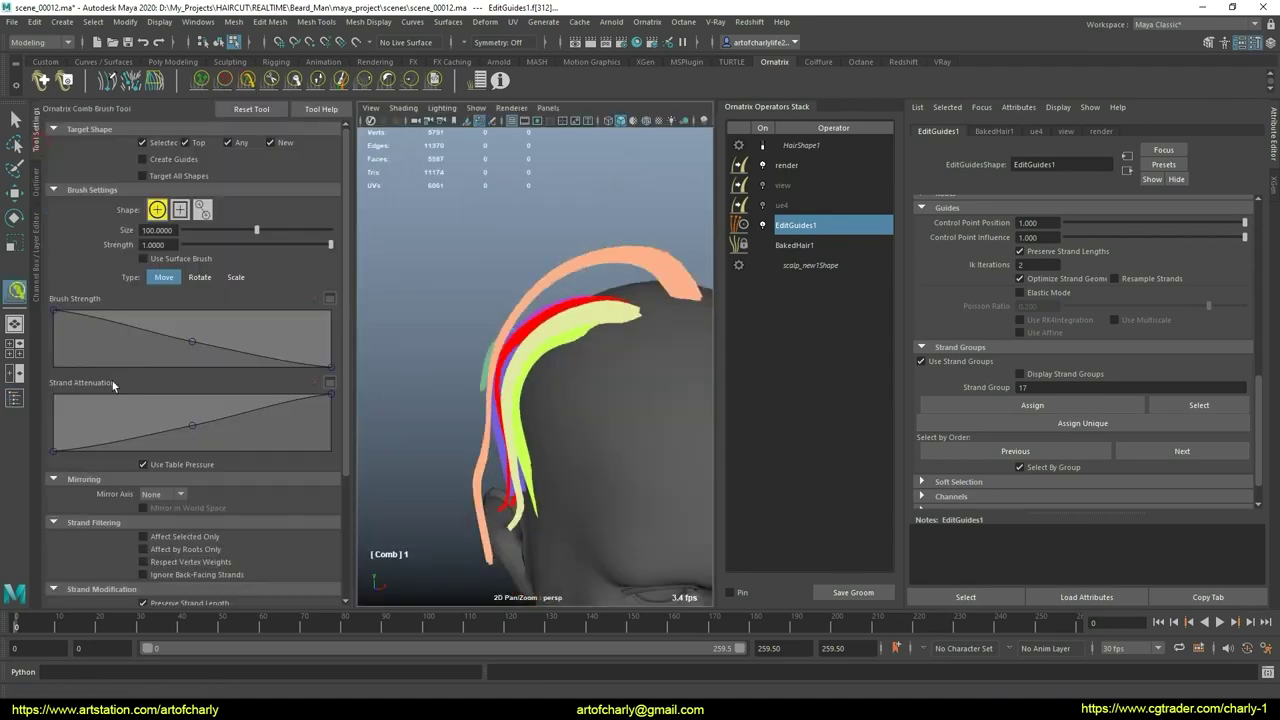
scroll(116, 385, down, 5)
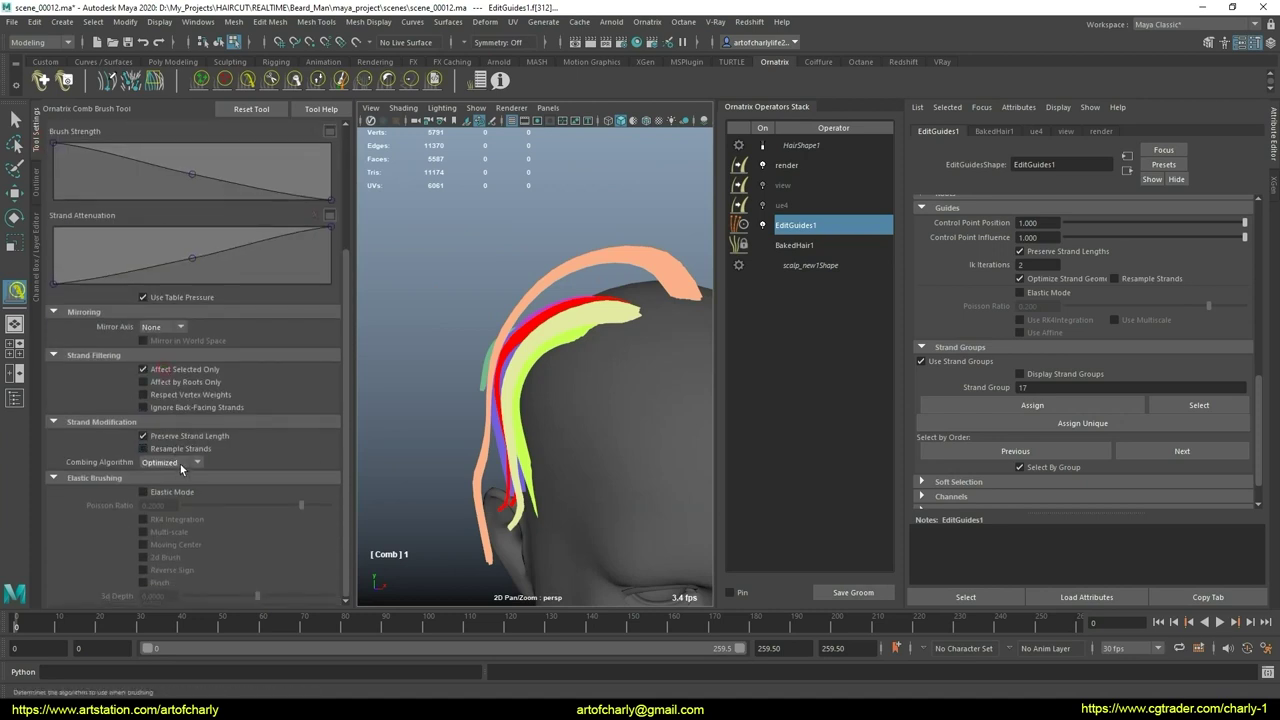
click(181, 468)
click(165, 446)
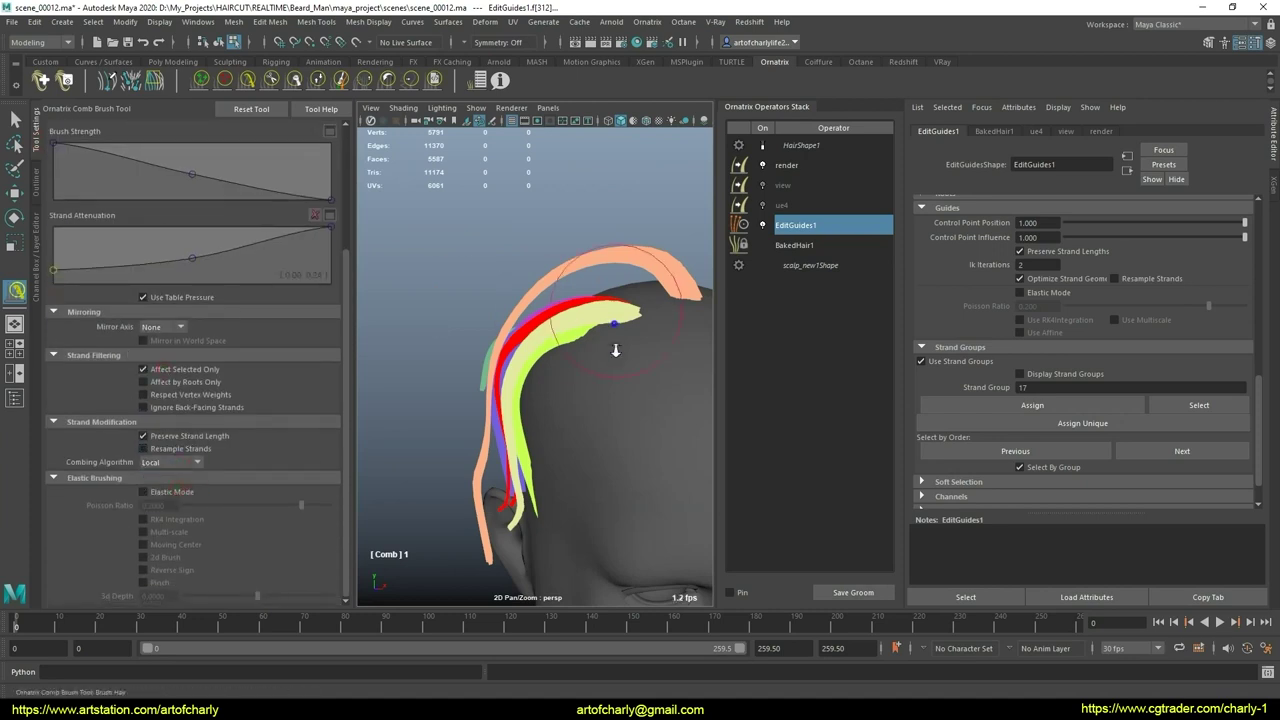
mouse_move(616, 350)
alt+mouse_down()
mouse_move(567, 364)
mouse_move(554, 323)
mouse_move(623, 323)
mouse_move(563, 403)
mouse_move(578, 330)
mouse_move(560, 320)
mouse_move(522, 380)
mouse_move(527, 404)
alt+mouse_up()
mouse_move(526, 347)
alt+mouse_down()
mouse_move(606, 329)
mouse_move(611, 346)
mouse_move(604, 382)
mouse_move(520, 405)
mouse_move(571, 366)
alt+mouse_up()
alt+right_drag(571, 366, 551, 397)
alt+drag(551, 397, 534, 387)
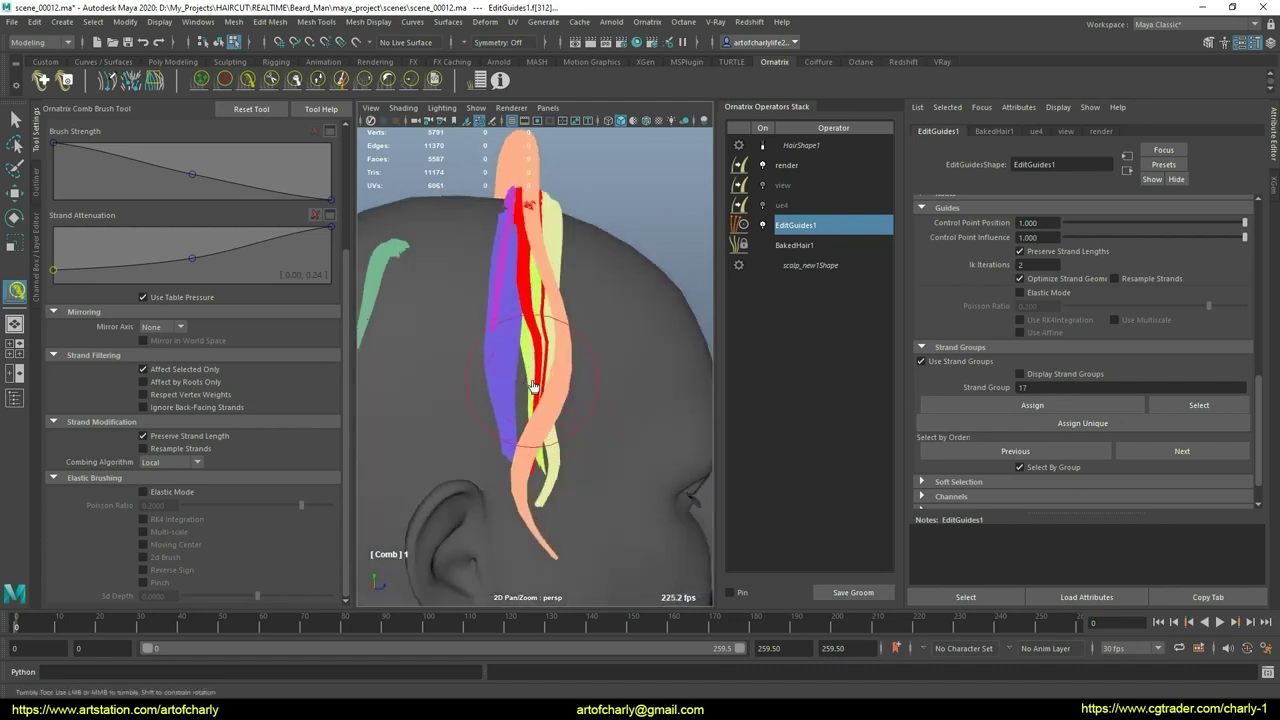
drag(583, 309, 581, 334)
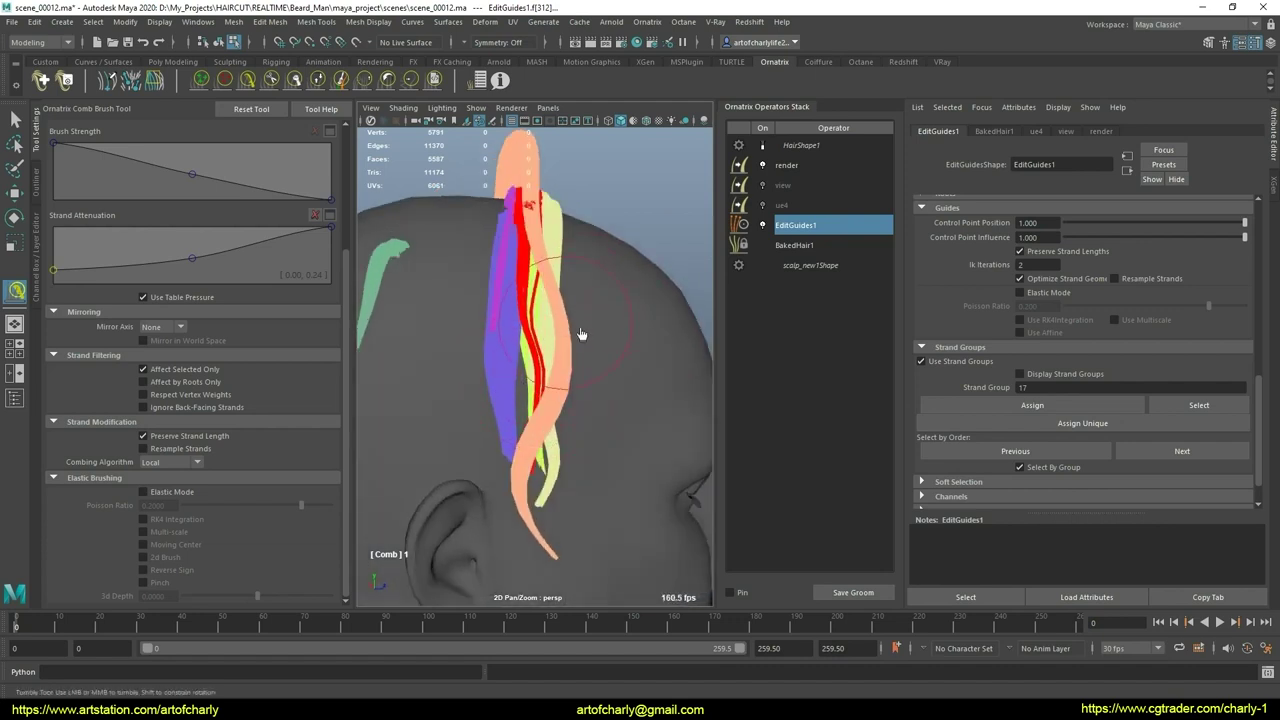
Step: Smooth the red, peach and green guides with Preserve Strand Length off
click(416, 84)
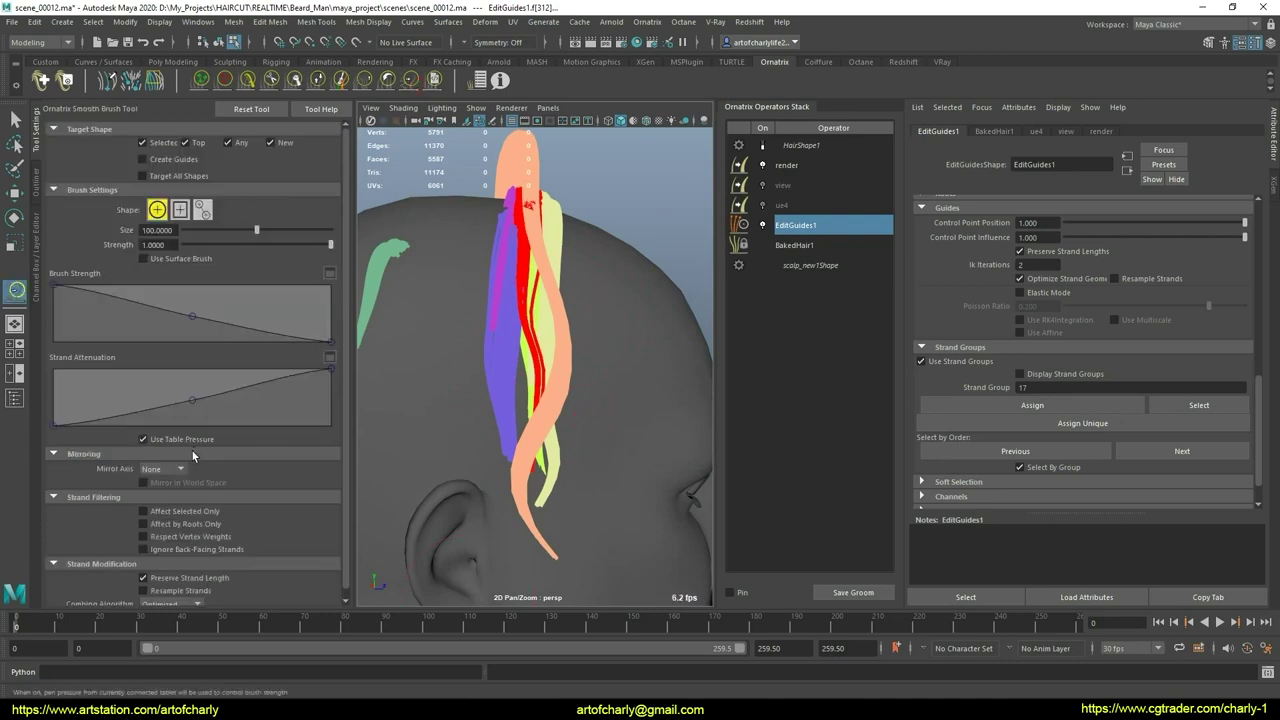
click(188, 577)
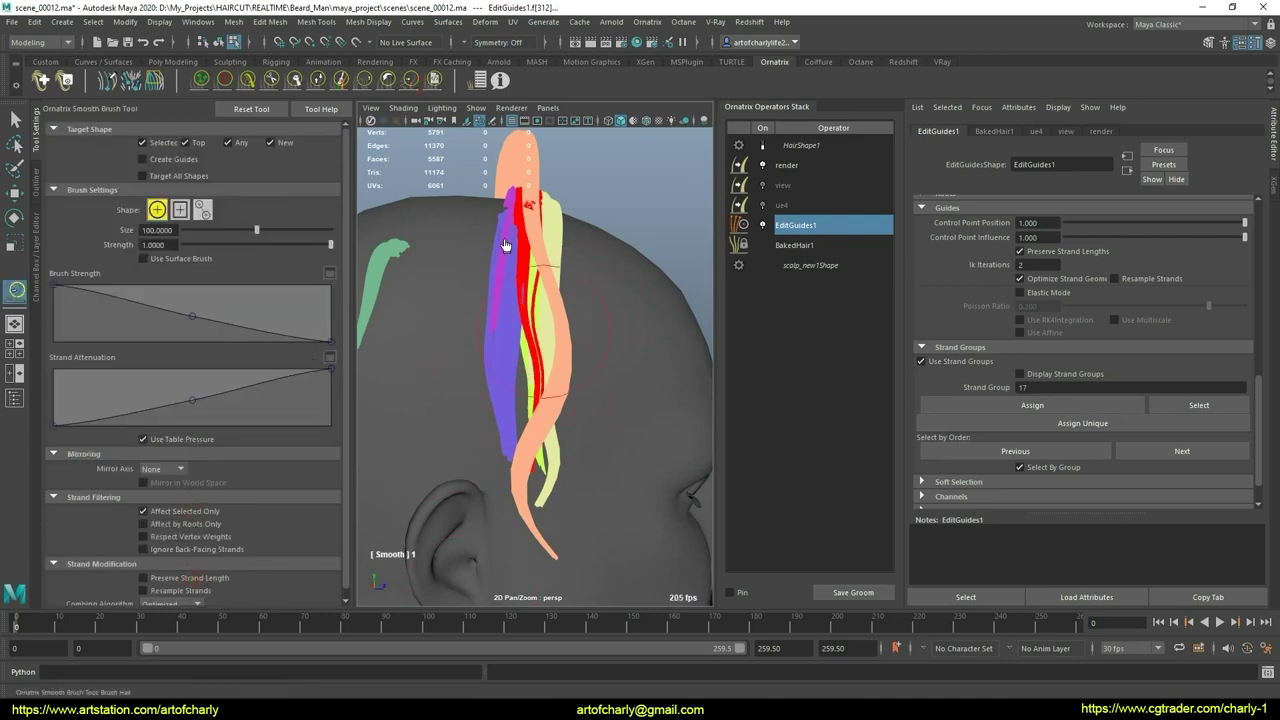
drag(506, 245, 551, 415)
Step: Return to combing, then switch to selection and pick the strands of group 1207
click(247, 80)
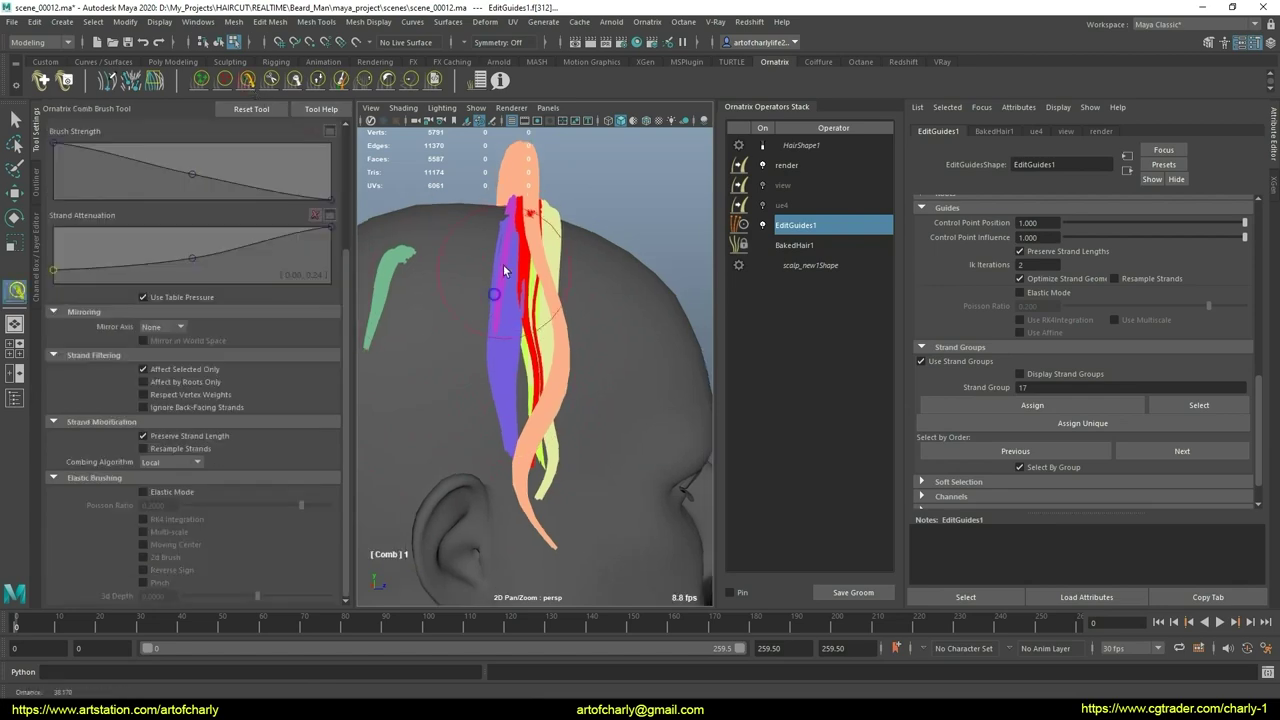
alt+drag(480, 330, 600, 277)
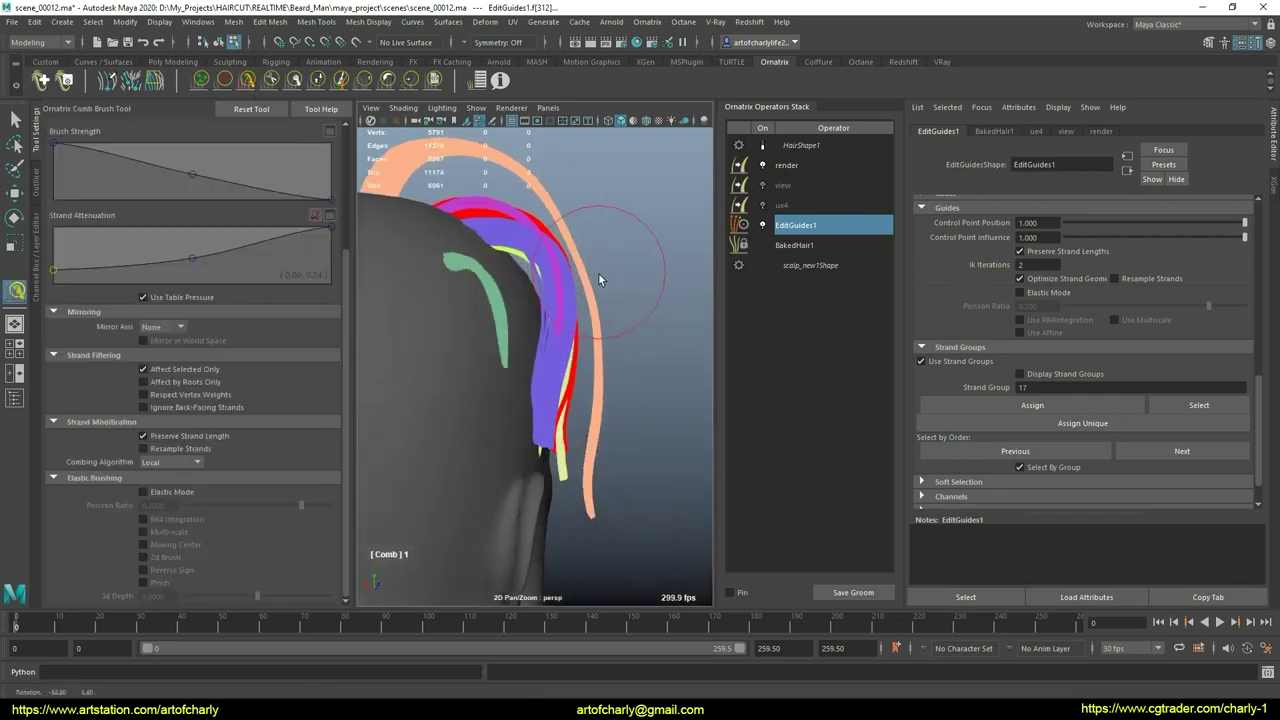
mouse_move(512, 258)
alt+mouse_down()
mouse_move(441, 295)
mouse_move(480, 366)
mouse_move(491, 351)
mouse_move(491, 377)
mouse_move(478, 362)
mouse_move(543, 400)
mouse_move(492, 337)
alt+mouse_up()
key(q)
click(497, 278)
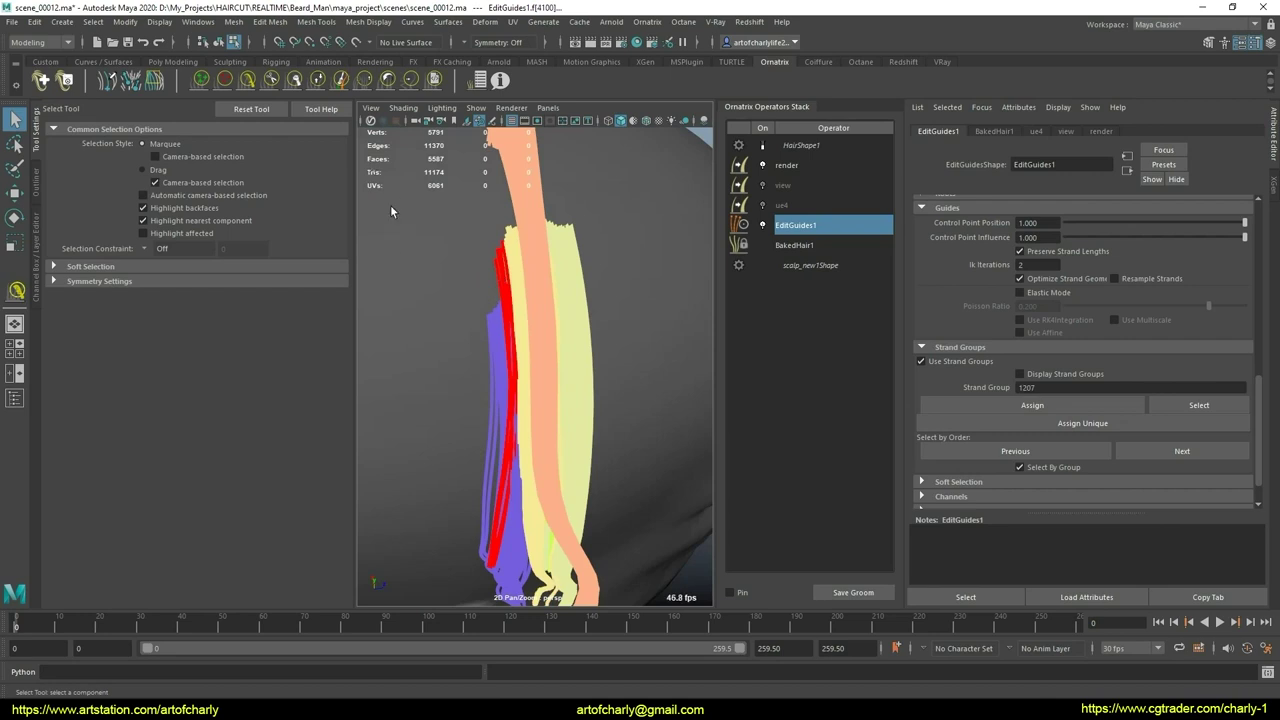
Step: Adjust the group 1207 guides' length with GrowShrink, then comb their direction
click(340, 80)
scroll(522, 229, down, 3)
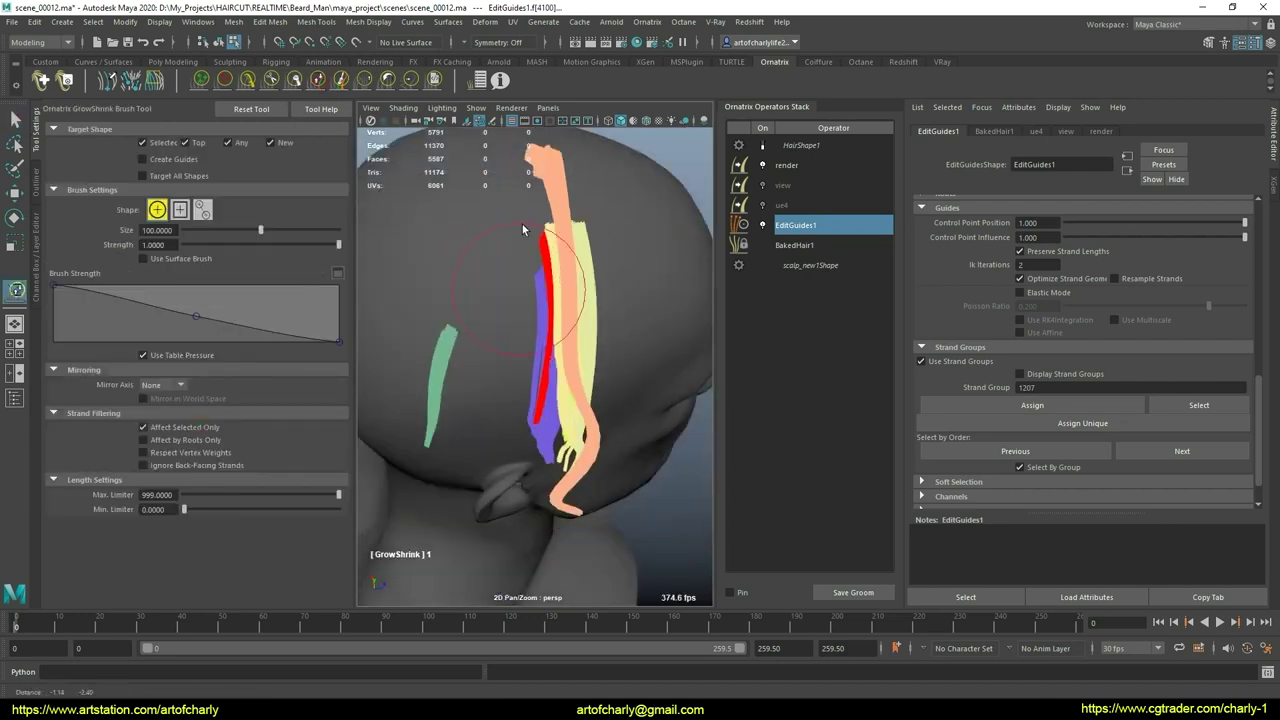
alt+drag(522, 229, 542, 347)
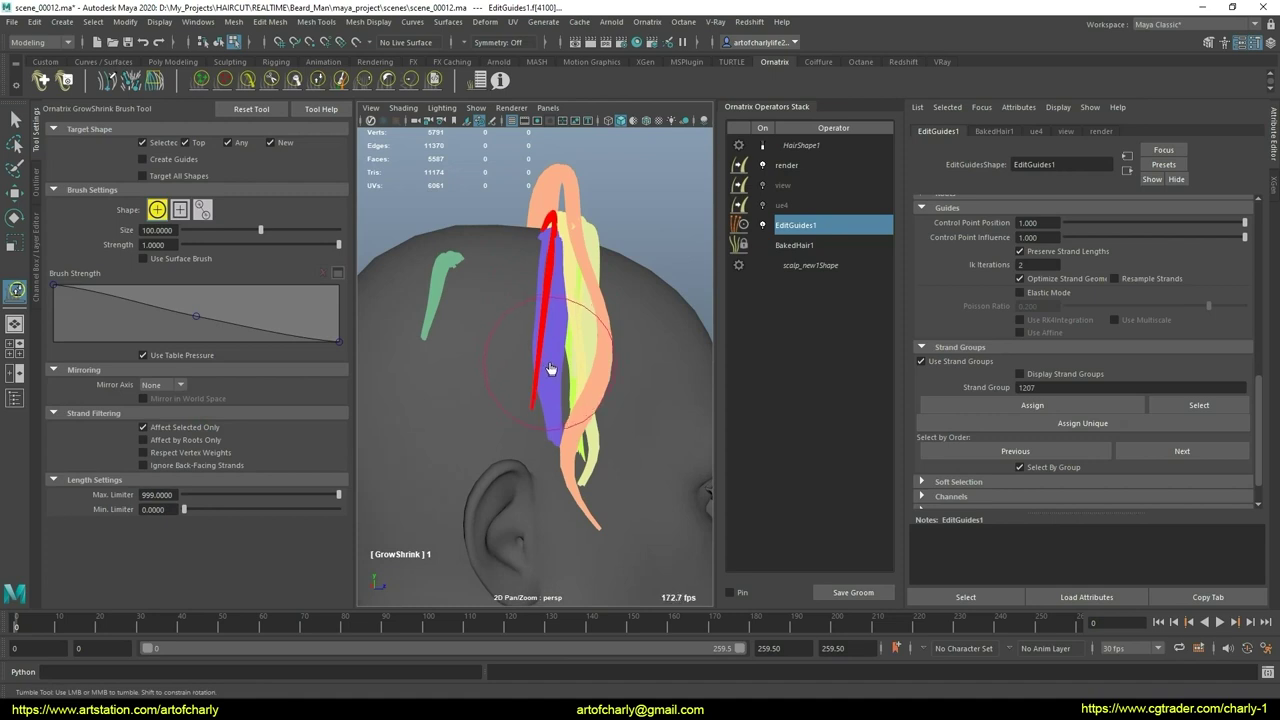
click(247, 80)
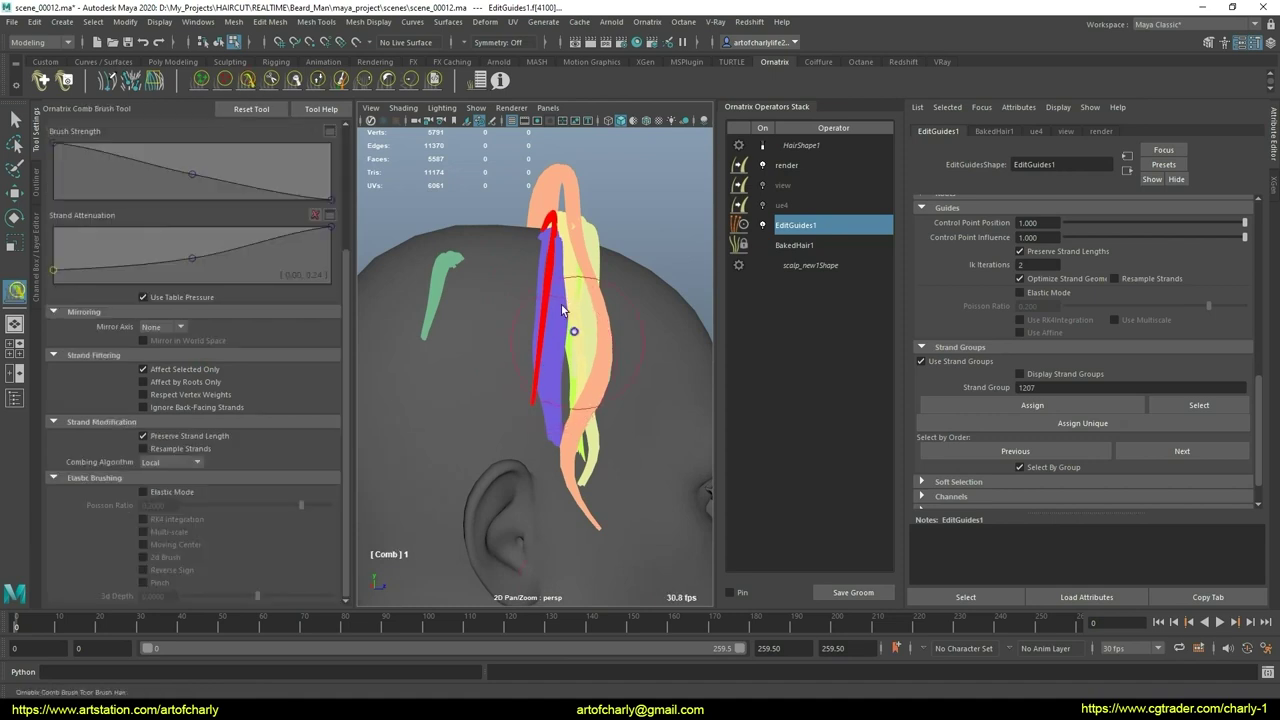
mouse_move(470, 330)
alt+mouse_down()
mouse_move(570, 362)
mouse_move(571, 337)
mouse_move(454, 334)
mouse_move(455, 370)
mouse_move(429, 331)
alt+mouse_up()
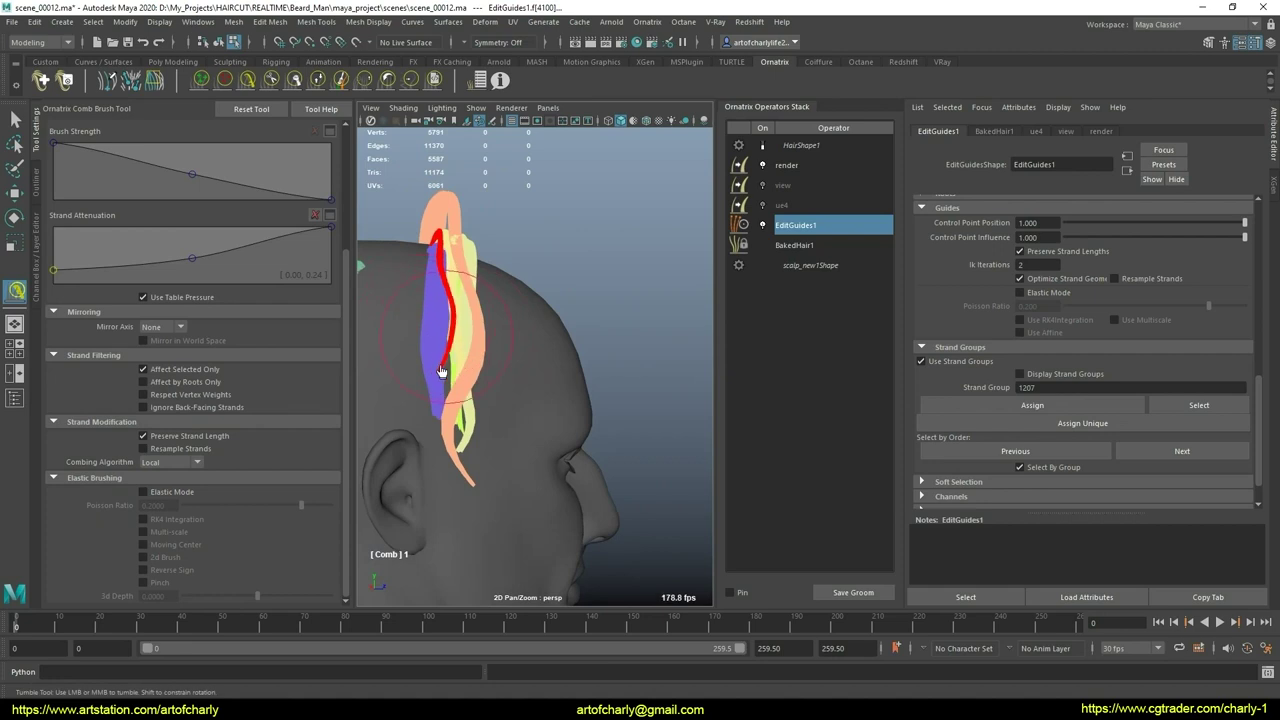
mouse_move(460, 397)
alt+mouse_down()
mouse_move(429, 371)
mouse_move(480, 325)
alt+mouse_up()
alt+right_drag(480, 325, 505, 316)
alt+drag(505, 316, 518, 429)
Step: Switch to selection and zoom in close on the red and yellow strands
key(q)
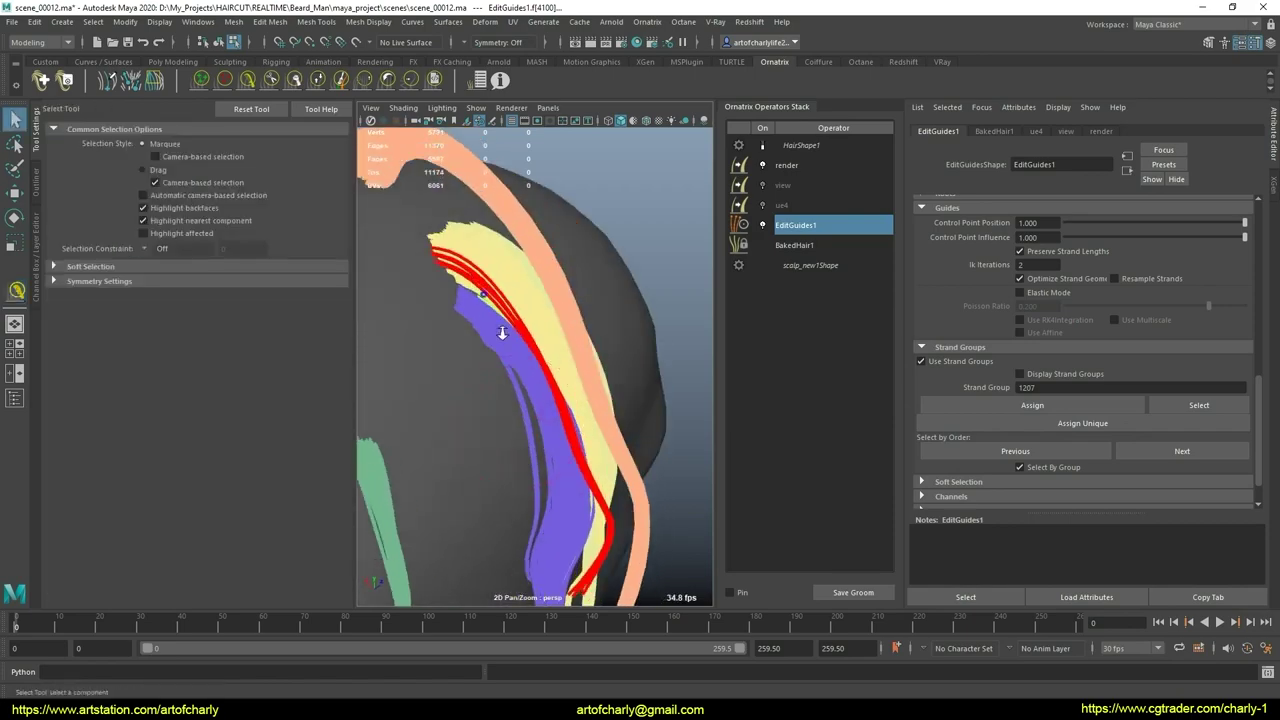
alt+right_drag(500, 334, 586, 400)
alt+middle_drag(586, 400, 560, 380)
alt+right_drag(560, 380, 600, 410)
alt+middle_drag(600, 410, 538, 402)
mouse_move(538, 402)
alt+mouse_down()
mouse_move(486, 380)
mouse_move(500, 386)
mouse_move(480, 314)
alt+mouse_up()
mouse_move(480, 314)
alt+right_down()
mouse_move(463, 286)
mouse_move(494, 283)
alt+right_up()
alt+drag(494, 283, 482, 250)
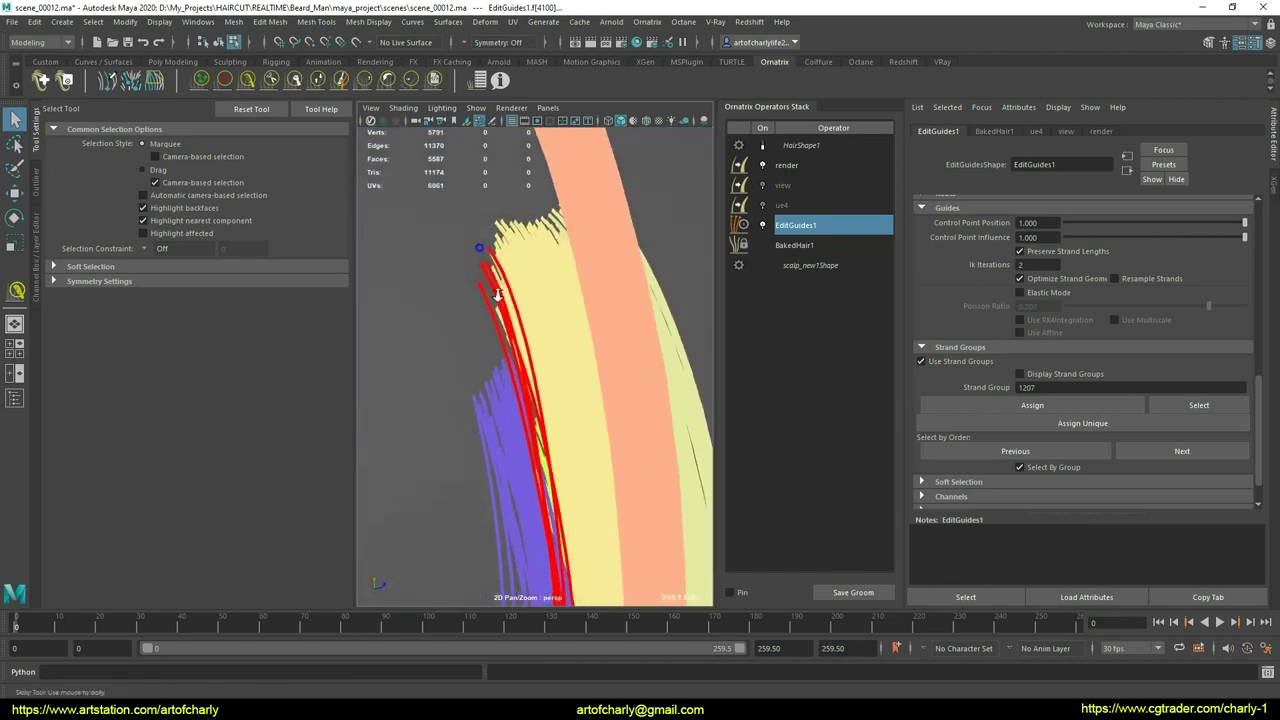
alt+right_drag(482, 250, 520, 292)
alt+drag(520, 292, 514, 280)
Step: Activate the Create Brush at size 67, turn off pen pressure and set spacing 0.1
click(205, 81)
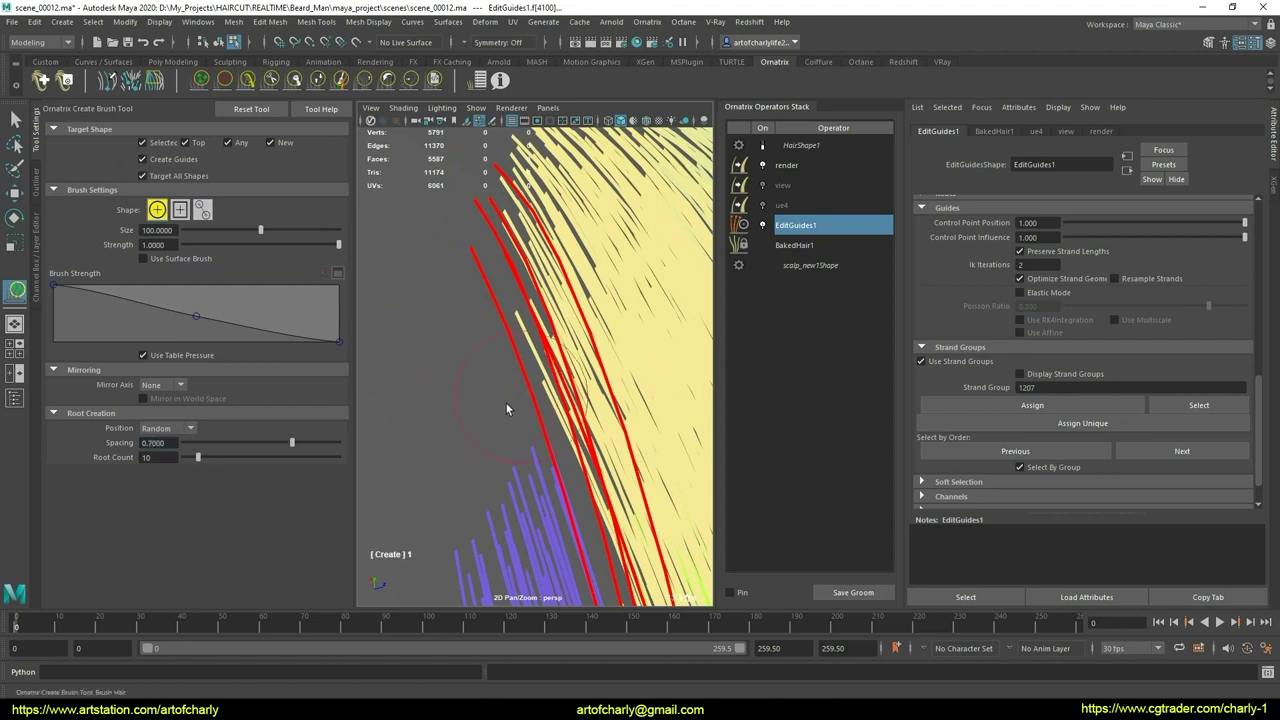
alt+drag(506, 408, 533, 420)
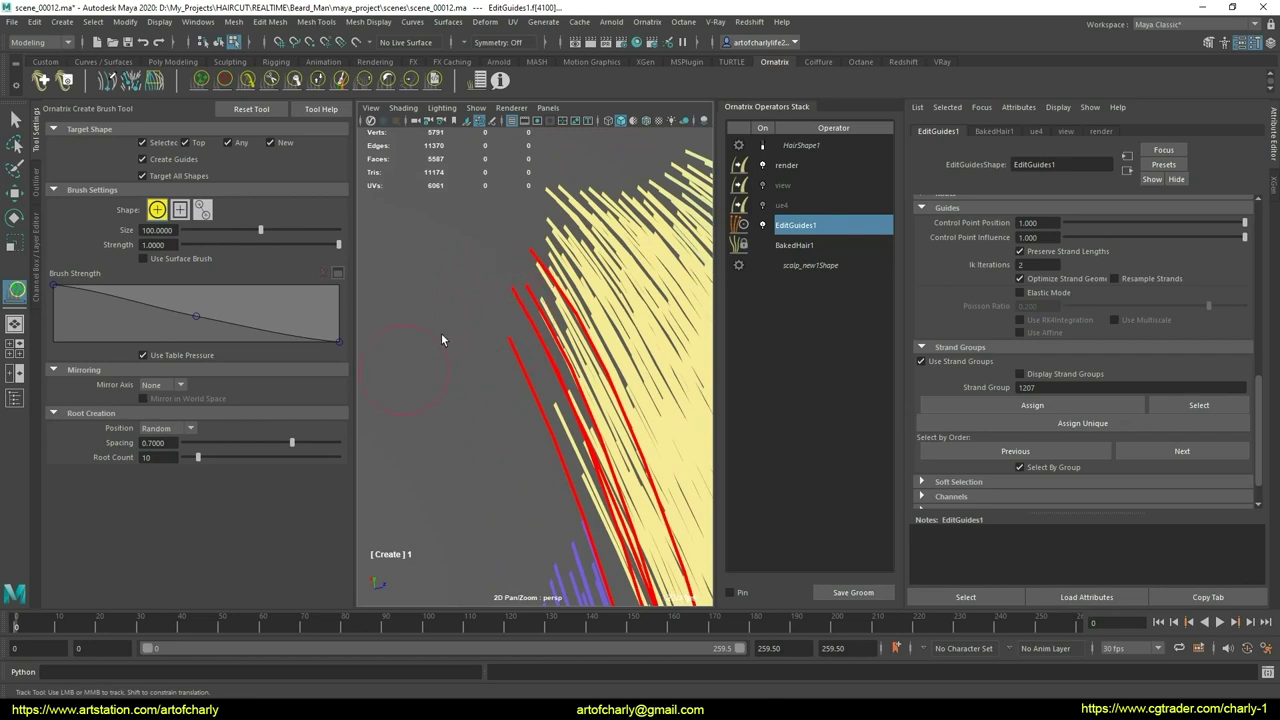
alt+drag(524, 315, 560, 360)
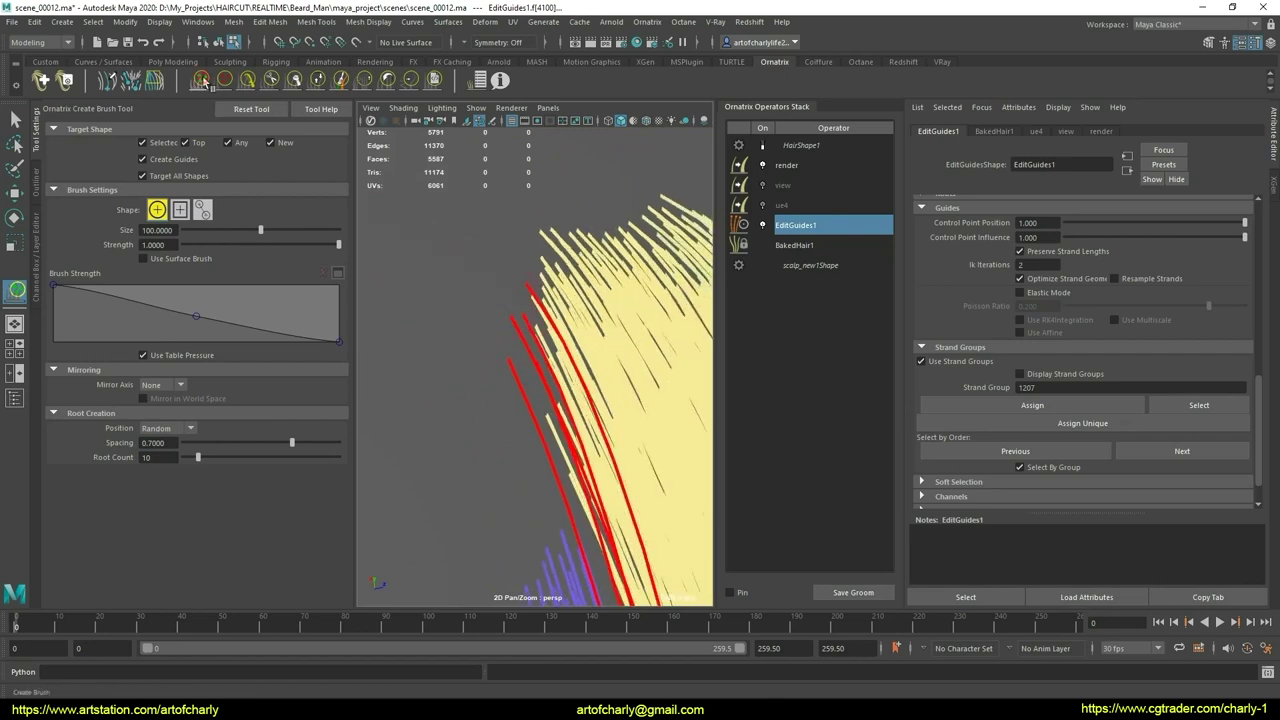
alt+right_drag(560, 362, 505, 312)
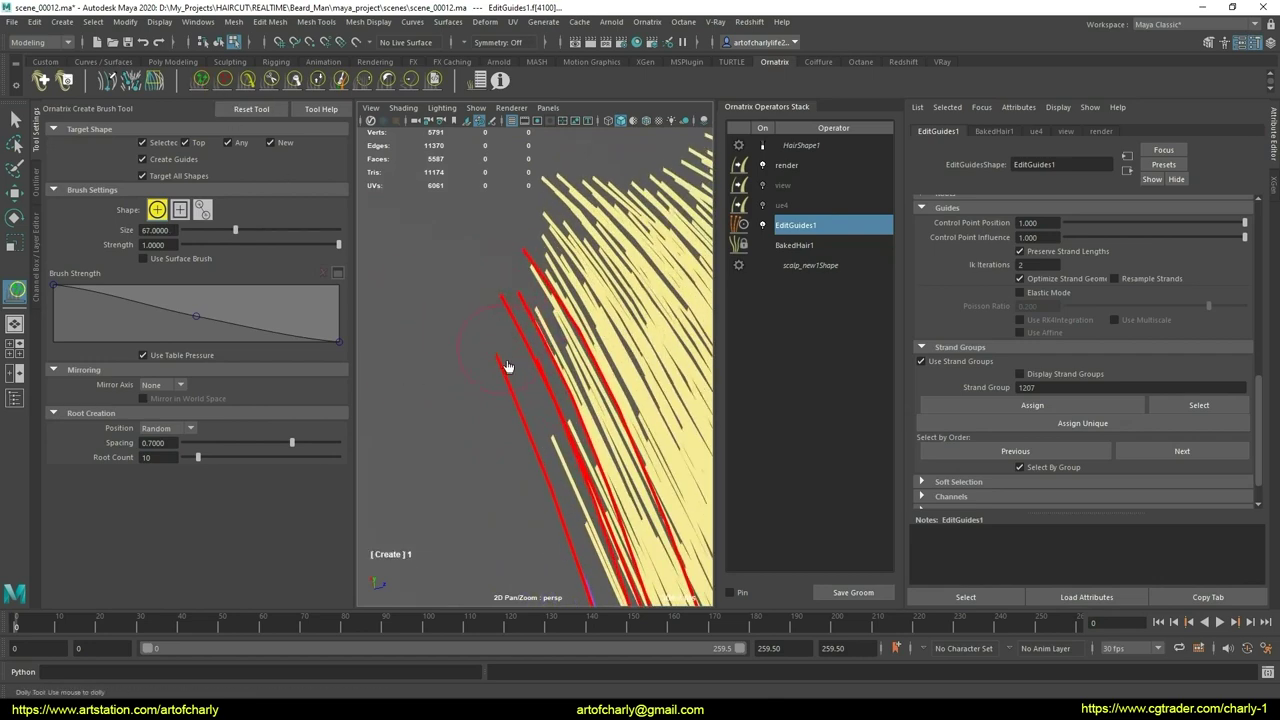
alt+drag(508, 366, 524, 337)
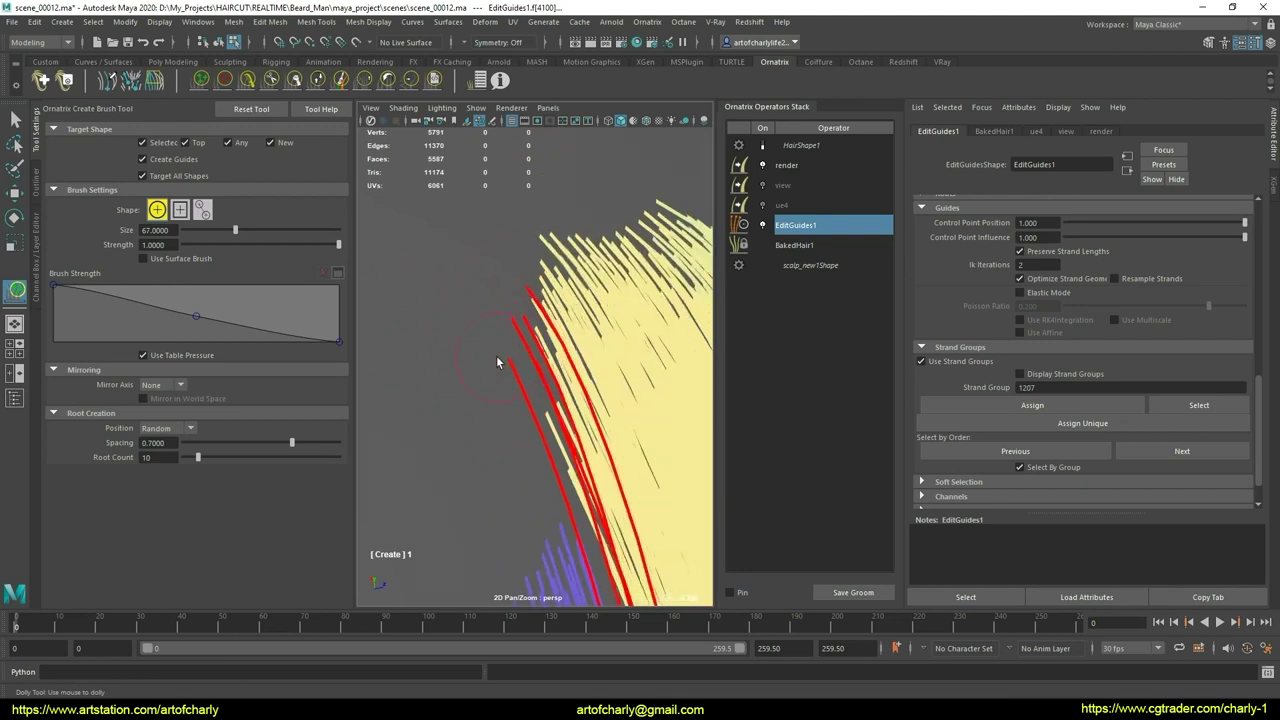
click(150, 356)
click(176, 441)
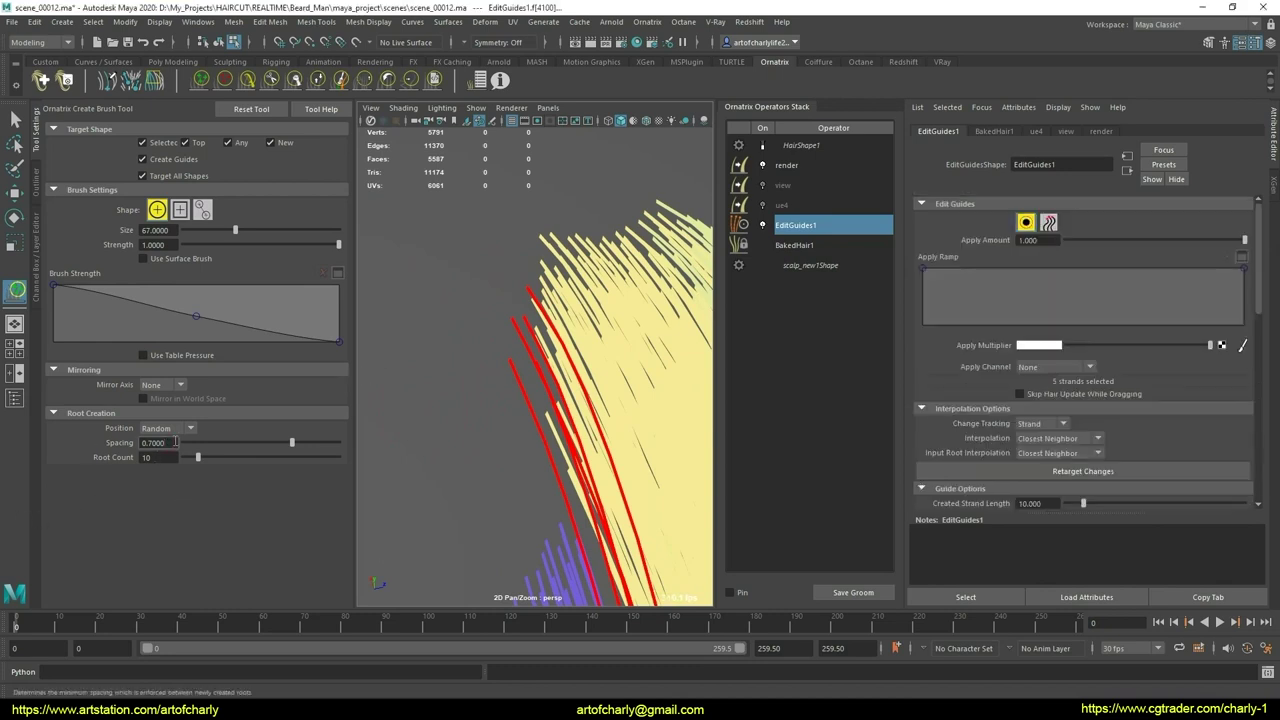
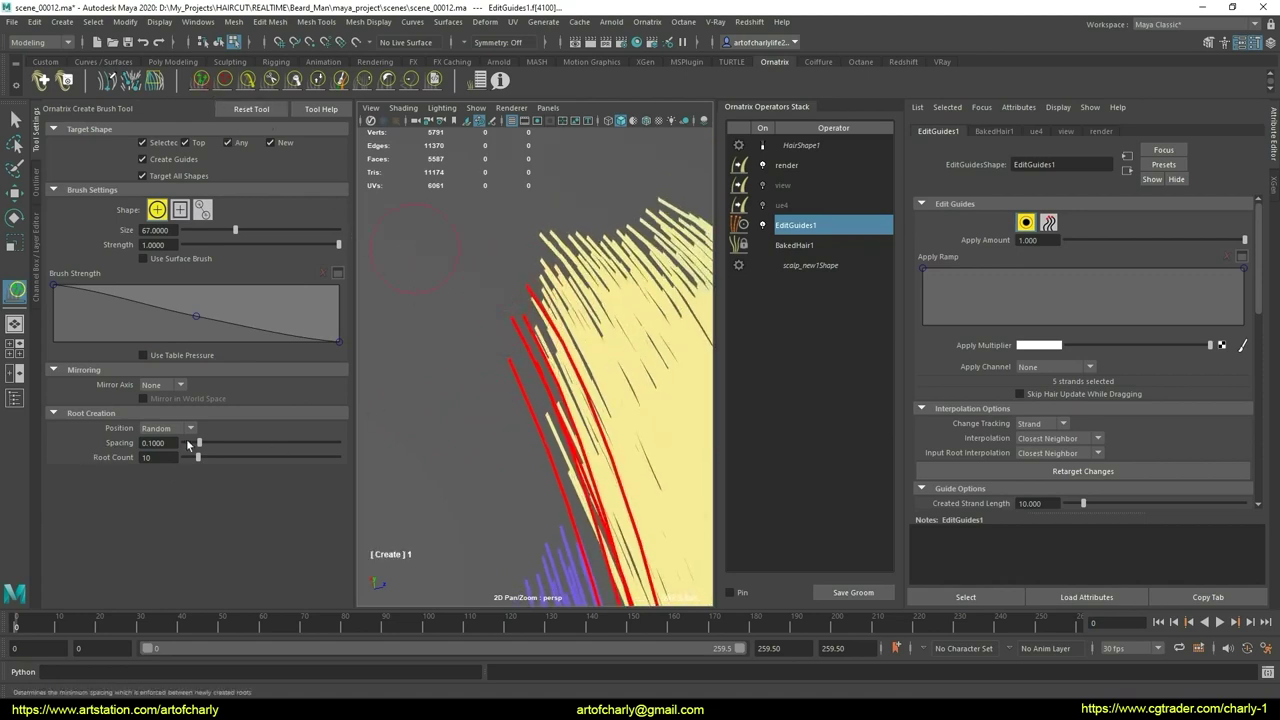
Step: Trial-plant guides at 0.1 spacing, undo them, and set Root Spacing to 0.01
click(502, 340)
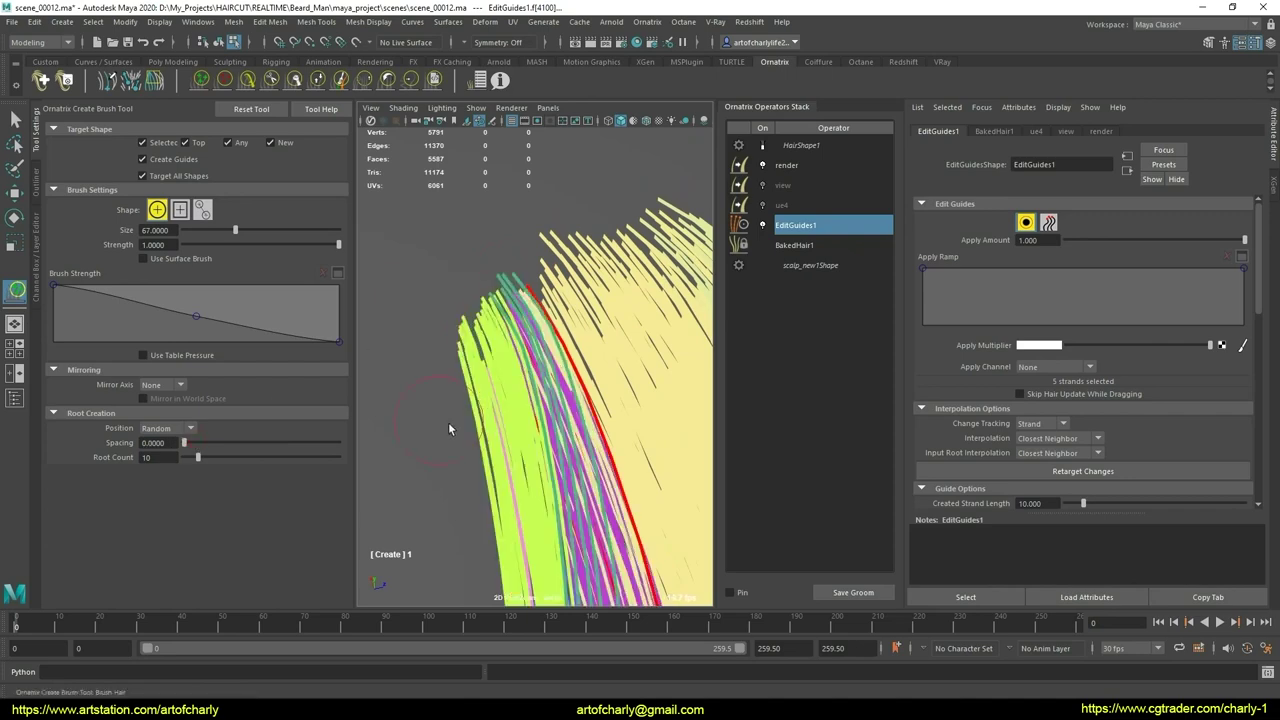
key(ctrl+z)
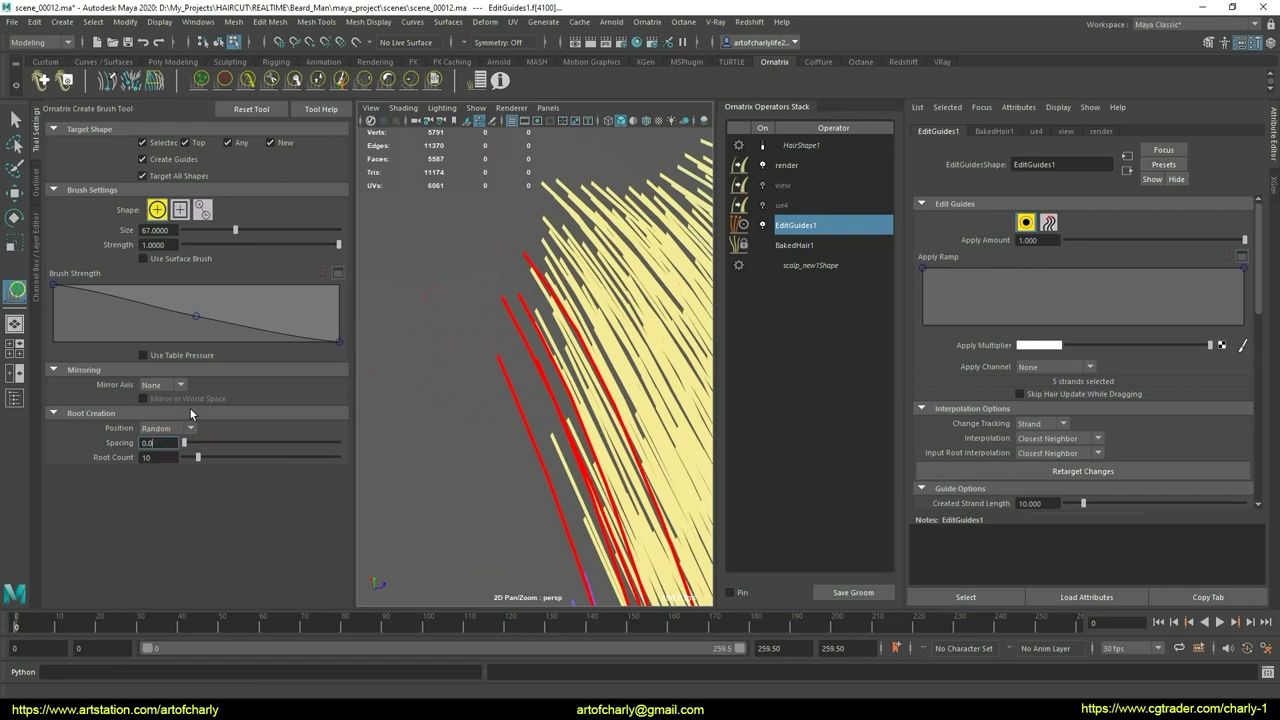
text(0.1)
key(Return)
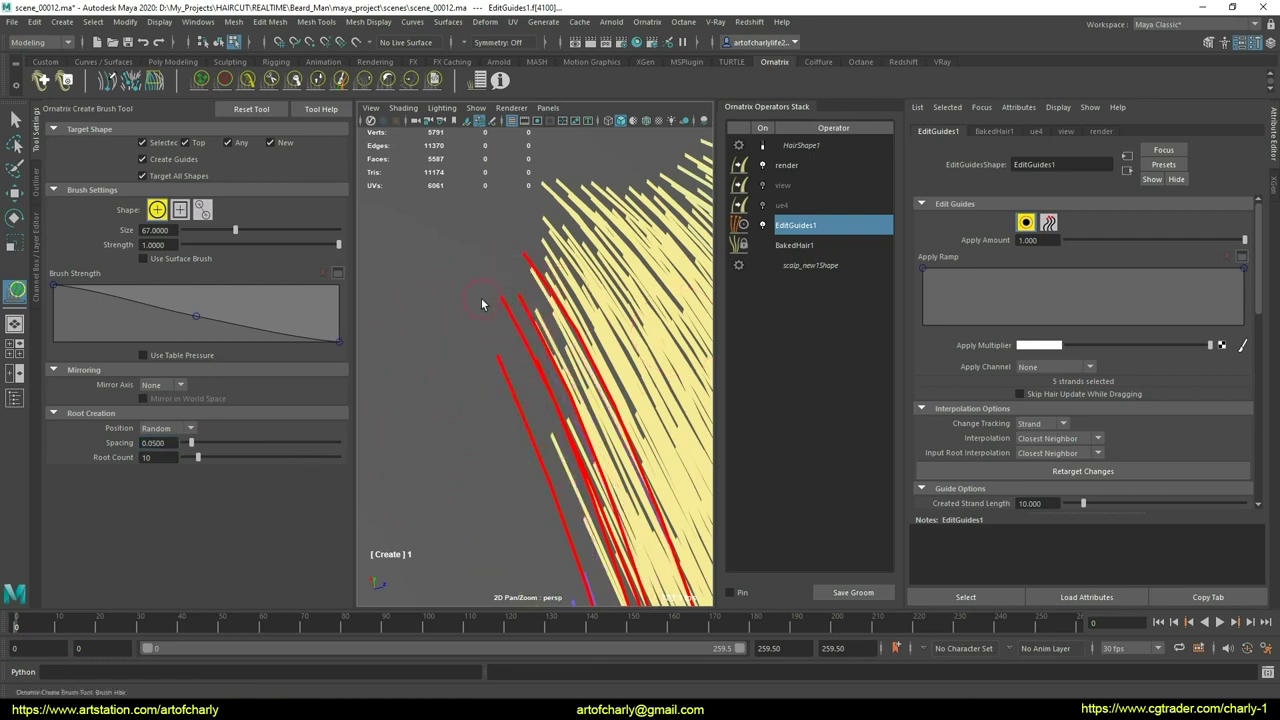
click(517, 396)
key(ctrl+z)
text(0.01)
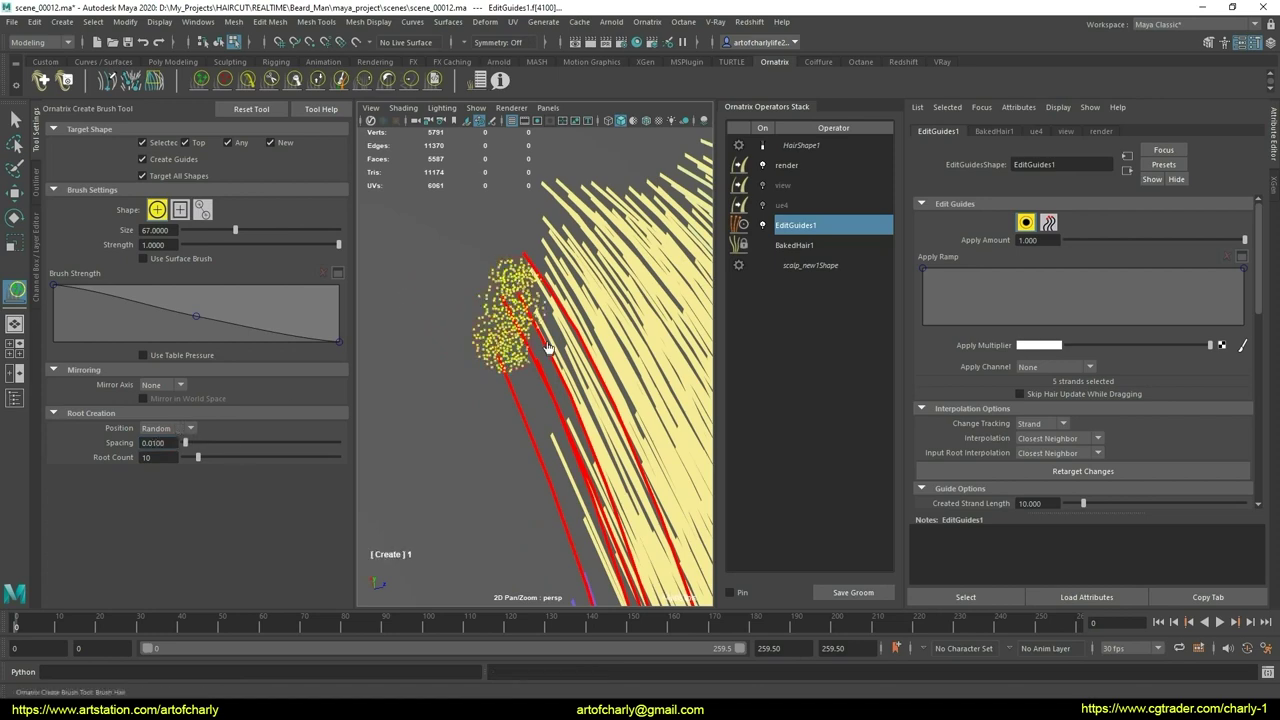
Step: Plant a dense patch of guides beside the existing strands and box-select them
click(548, 347)
mouse_move(548, 347)
alt+mouse_down()
mouse_move(444, 230)
mouse_move(517, 277)
mouse_move(503, 243)
mouse_move(508, 297)
mouse_move(449, 277)
mouse_move(625, 326)
mouse_move(577, 429)
mouse_move(531, 333)
mouse_move(543, 298)
mouse_move(529, 409)
alt+mouse_up()
scroll(517, 277, up, 5)
key(q)
scroll(529, 409, up, 3)
scroll(523, 388, up, 3)
mouse_move(459, 335)
mouse_down()
mouse_move(498, 362)
mouse_move(492, 337)
mouse_move(521, 350)
mouse_move(580, 443)
mouse_move(714, 443)
mouse_move(613, 385)
mouse_move(523, 397)
mouse_move(457, 340)
mouse_move(557, 437)
mouse_move(533, 329)
mouse_move(446, 294)
mouse_move(520, 416)
mouse_move(463, 380)
mouse_move(488, 404)
mouse_move(449, 434)
mouse_move(460, 289)
mouse_up()
Step: Replace the EditGuides1 strand group list with 1207 for the new strands
scroll(1032, 366, down, 5)
scroll(1032, 366, down, 5)
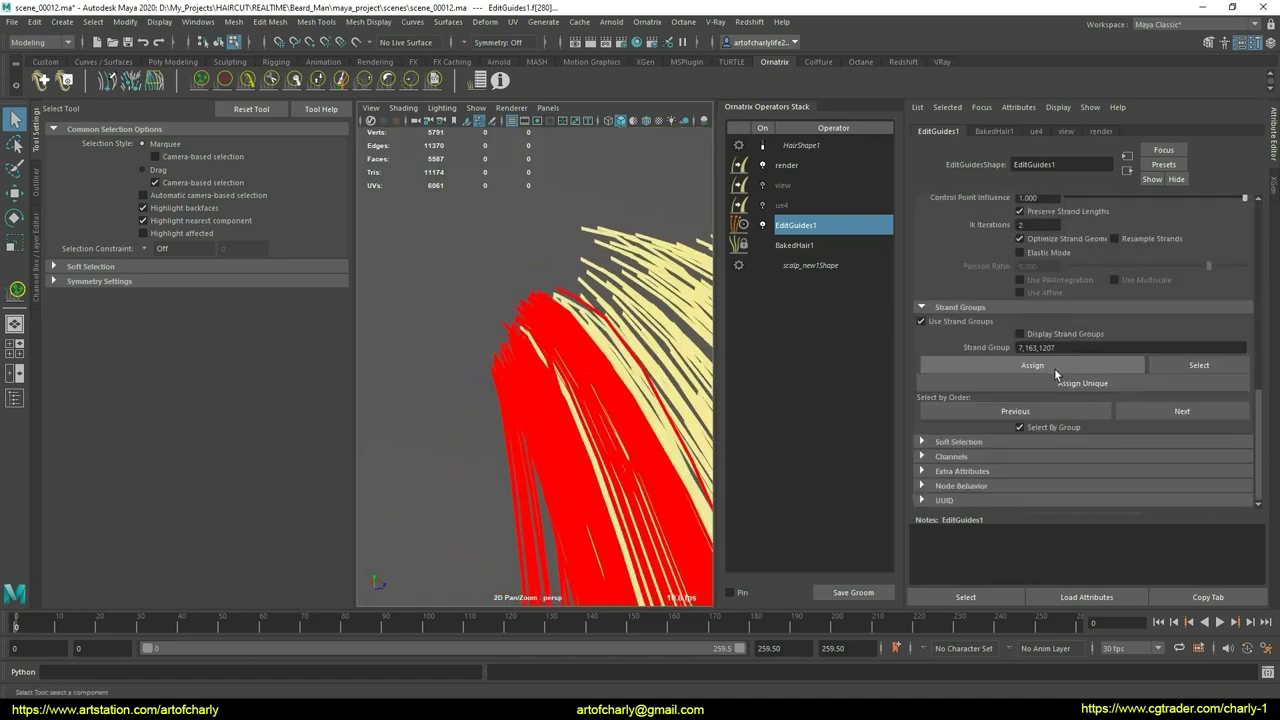
click(1074, 348)
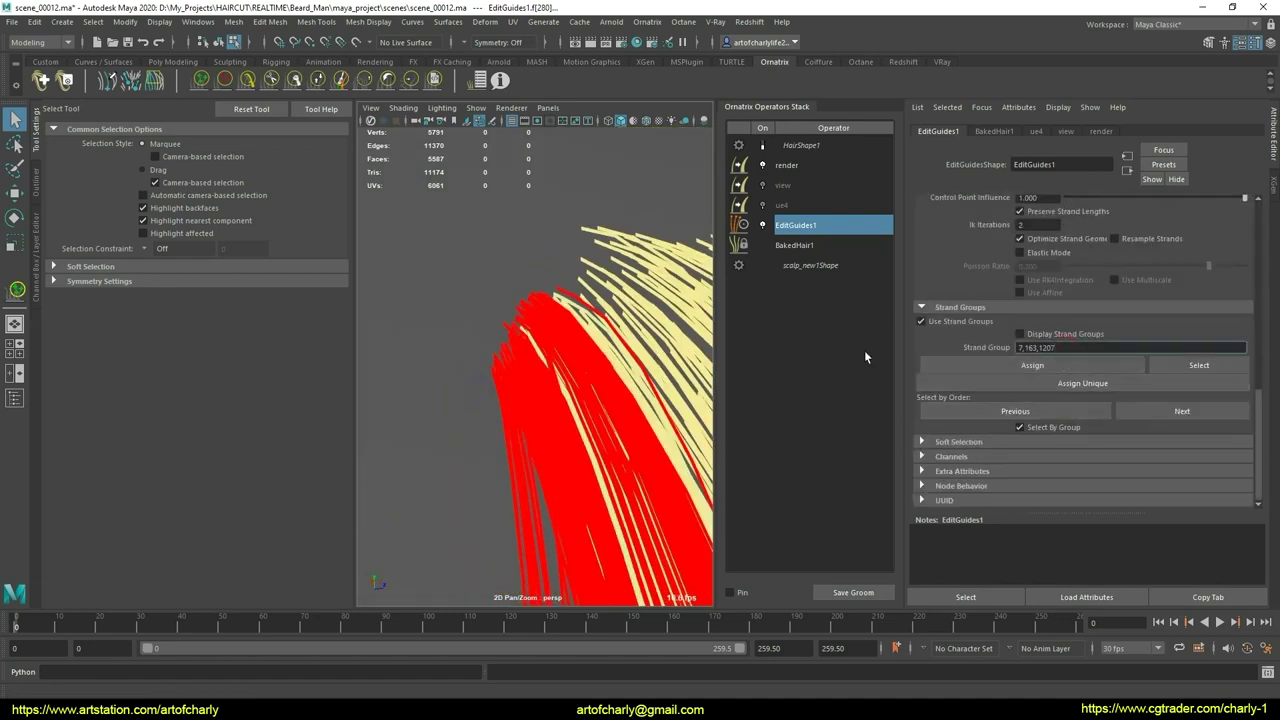
drag(1074, 348, 940, 348)
text(12)
text(07)
key(Return)
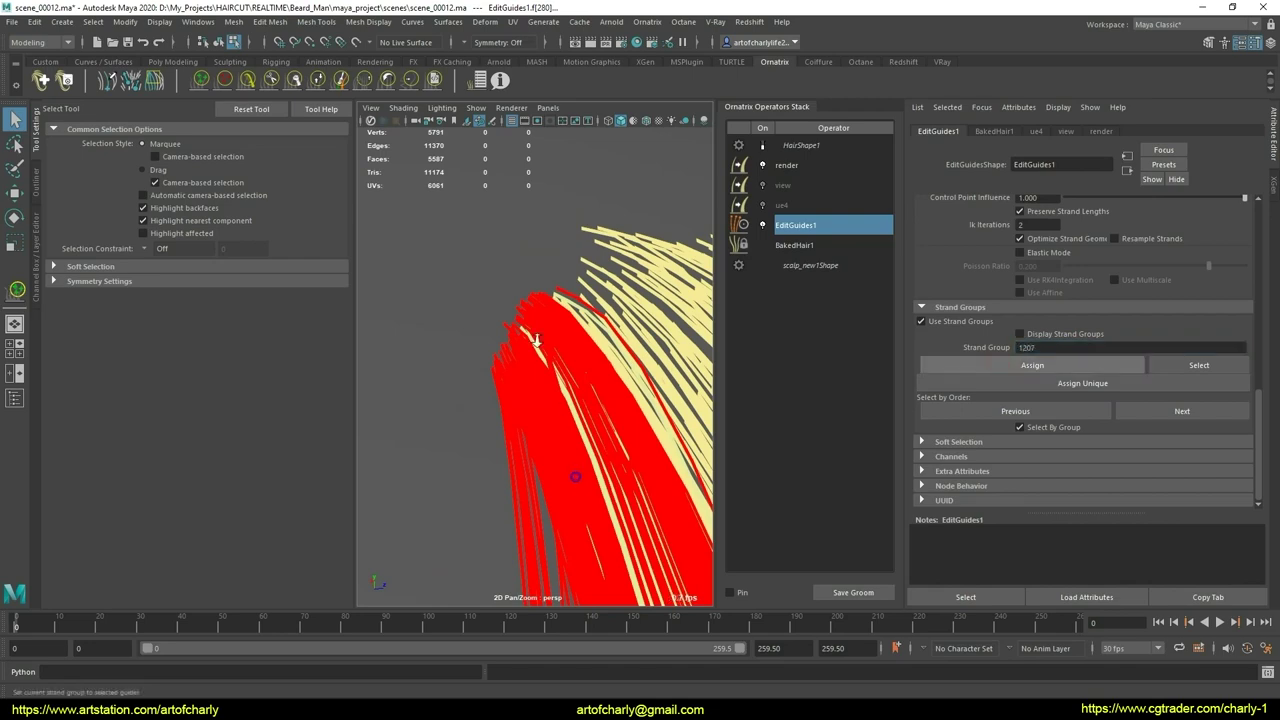
mouse_move(571, 371)
alt+mouse_down()
mouse_move(556, 385)
mouse_move(566, 353)
alt+mouse_up()
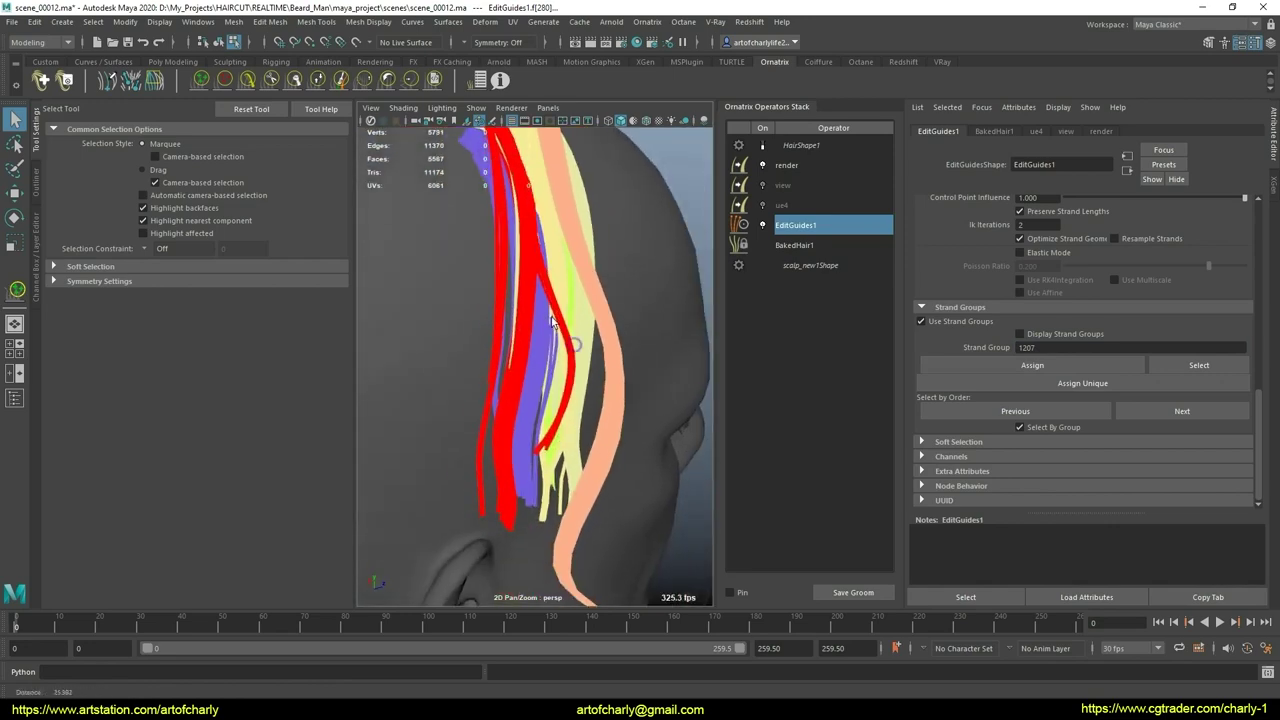
mouse_move(566, 353)
alt+mouse_down()
mouse_move(534, 348)
mouse_move(467, 371)
mouse_move(497, 361)
mouse_move(465, 309)
mouse_move(639, 303)
mouse_move(600, 320)
mouse_move(588, 487)
alt+mouse_up()
click(248, 81)
Step: Brush the red guides backward so they follow the yellow strands down the head
mouse_move(538, 279)
alt+mouse_down()
mouse_move(505, 360)
mouse_move(535, 320)
alt+mouse_up()
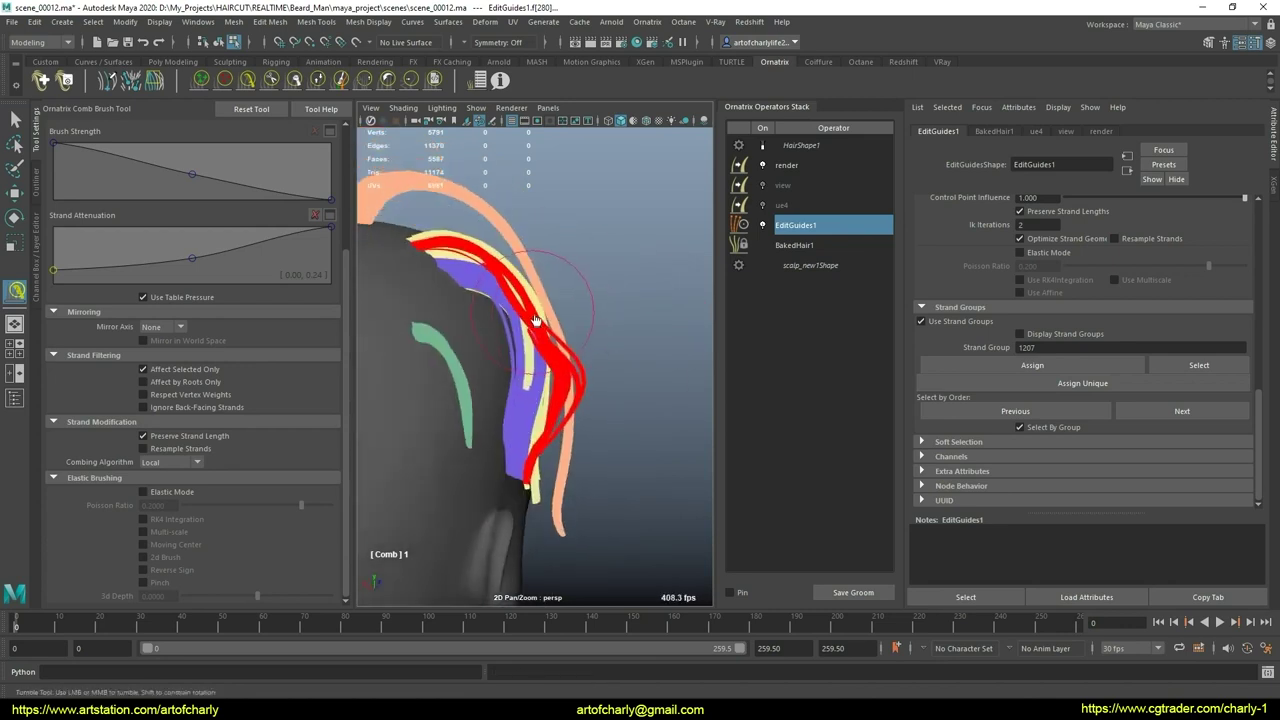
mouse_move(563, 385)
alt+mouse_down()
mouse_move(586, 314)
mouse_move(556, 411)
alt+mouse_up()
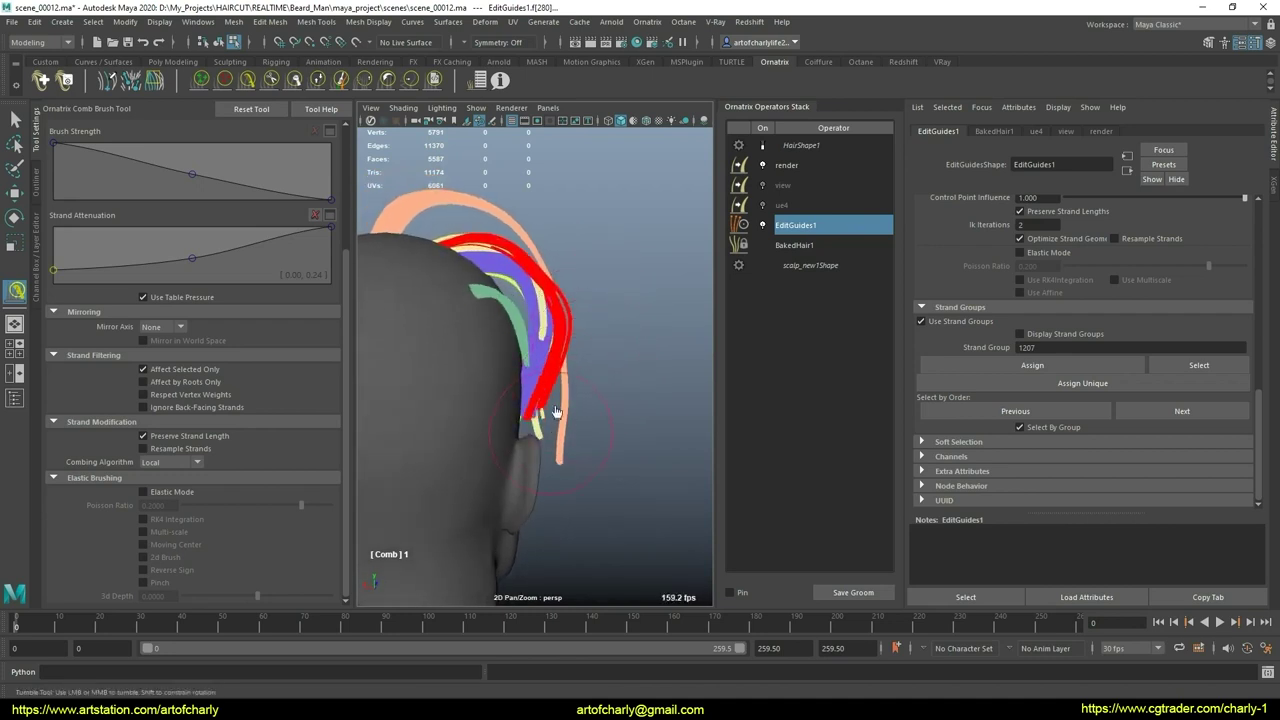
drag(580, 315, 583, 377)
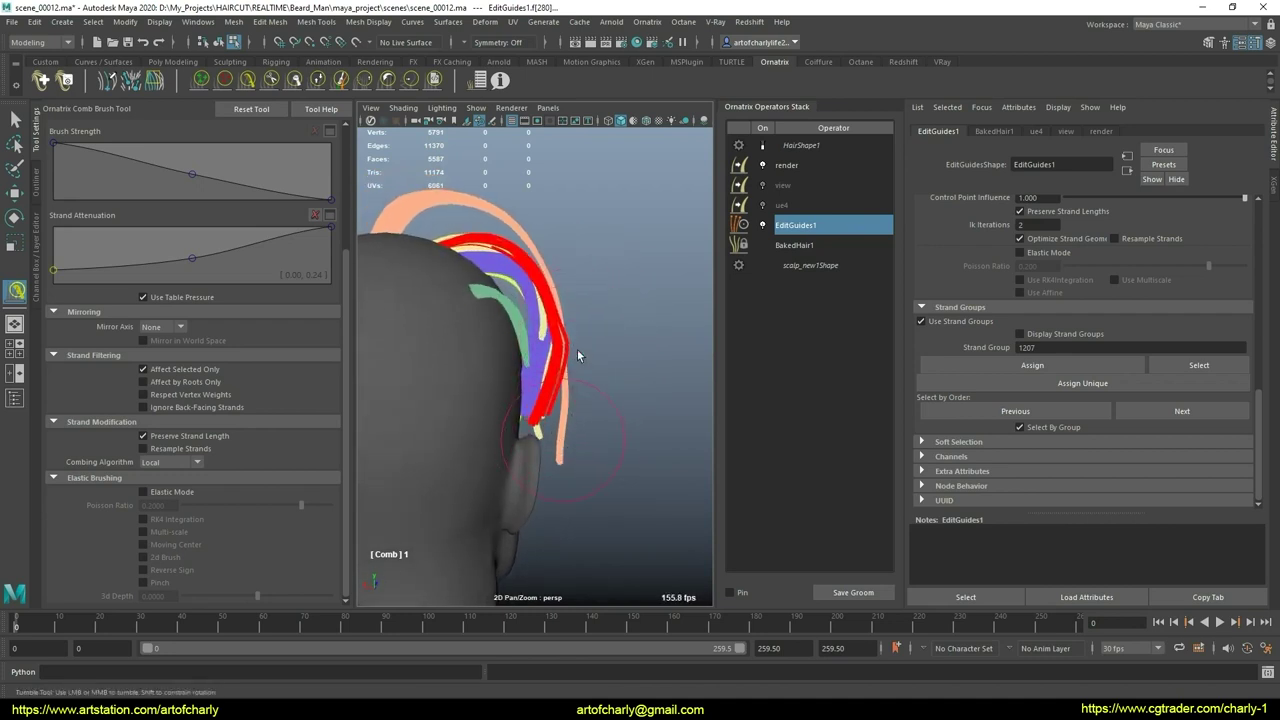
mouse_move(621, 316)
alt+mouse_down()
mouse_move(436, 373)
mouse_move(489, 403)
alt+mouse_up()
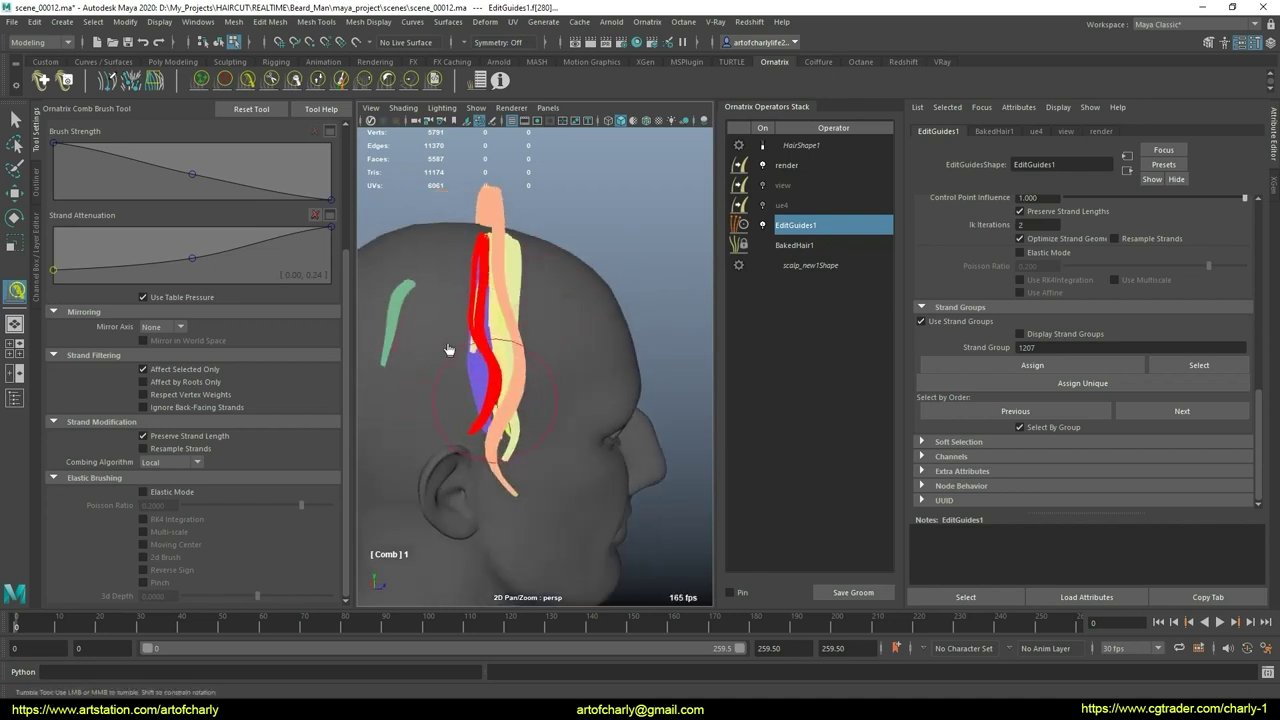
mouse_move(527, 307)
alt+mouse_down()
mouse_move(484, 368)
mouse_move(528, 309)
mouse_move(595, 345)
mouse_move(517, 357)
mouse_move(491, 380)
mouse_move(510, 383)
alt+mouse_up()
Step: Pick a strand among the red and yellow strands to select its group
key(q)
mouse_move(414, 300)
alt+mouse_down()
mouse_move(563, 349)
mouse_move(540, 360)
alt+mouse_up()
mouse_move(540, 360)
alt+right_down()
mouse_move(521, 372)
mouse_move(508, 362)
alt+right_up()
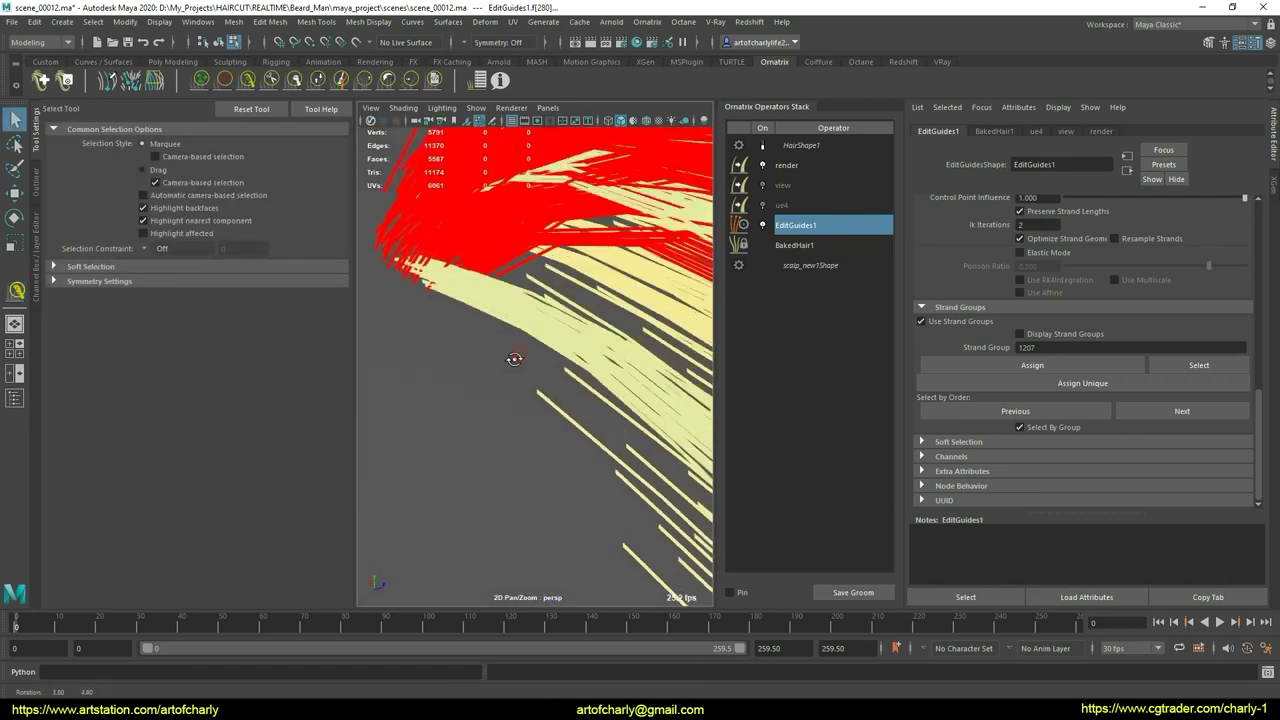
alt+drag(508, 362, 512, 367)
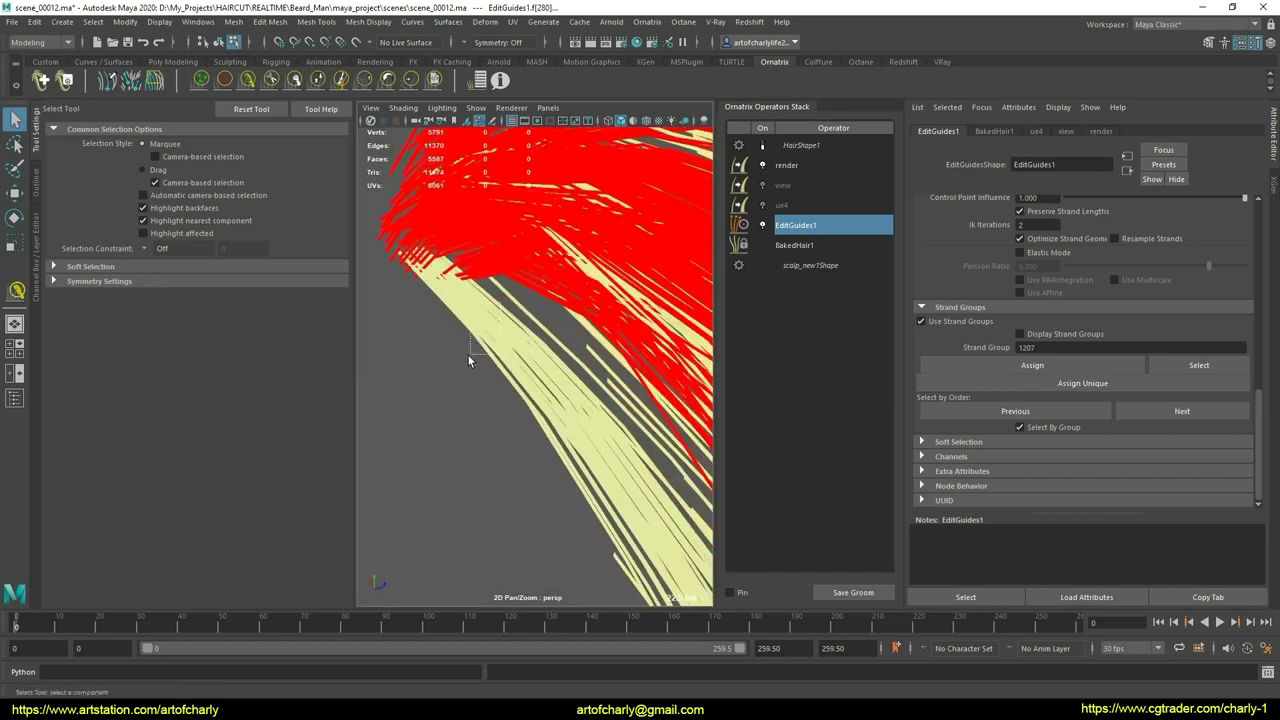
click(477, 280)
alt+drag(475, 273, 486, 243)
alt+middle_drag(486, 243, 520, 277)
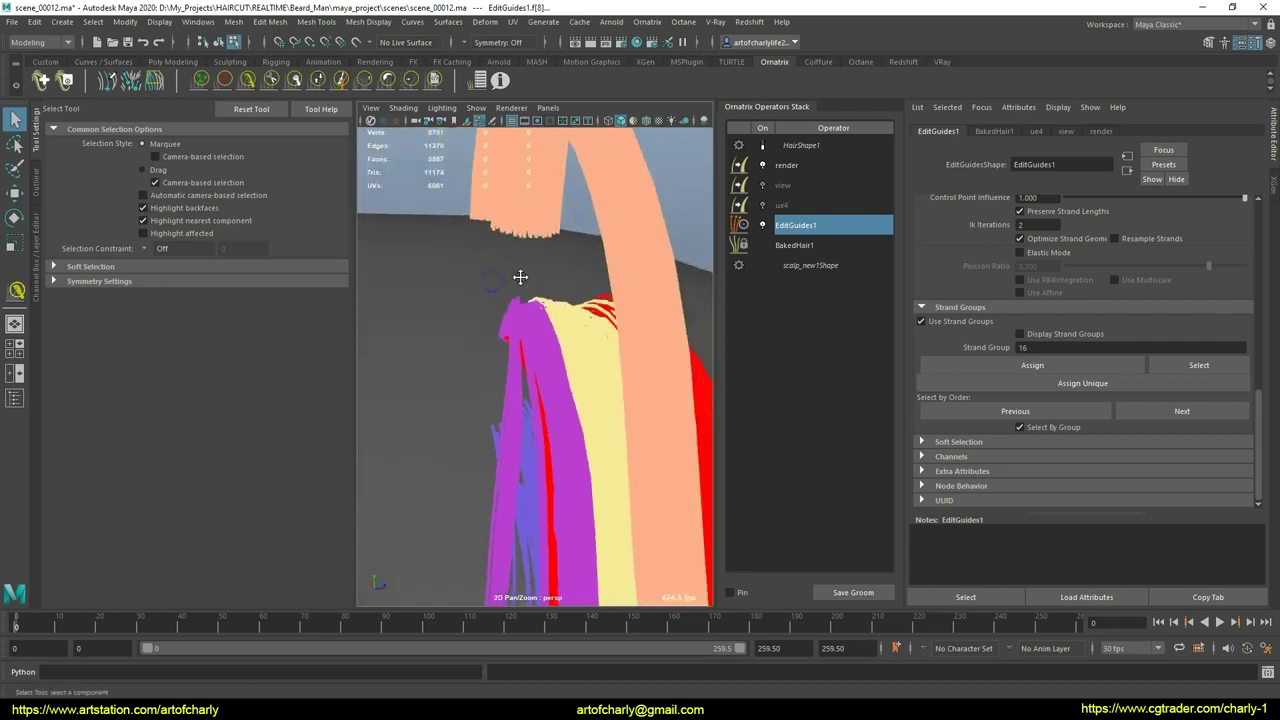
mouse_move(520, 277)
alt+mouse_down()
mouse_move(628, 325)
mouse_move(600, 330)
alt+mouse_up()
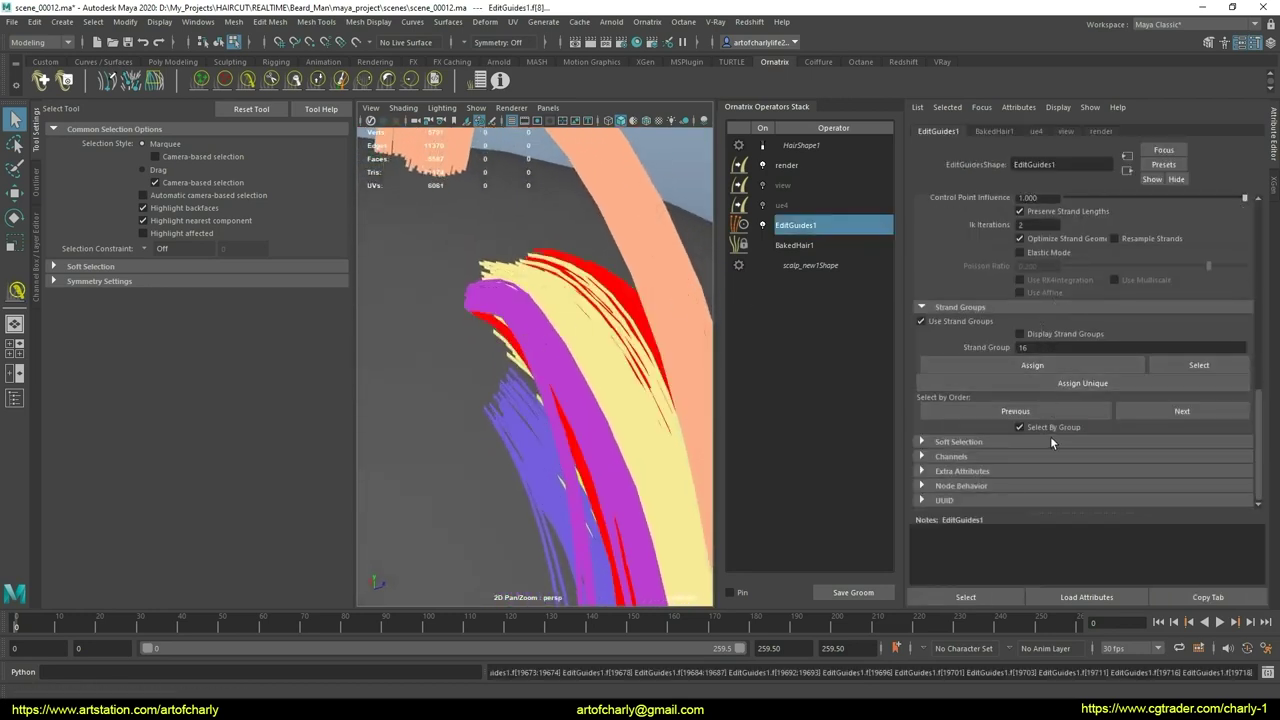
Step: Turn off Select By Group and box-select a patch of strands
click(1048, 428)
scroll(590, 240, up, 2)
mouse_move(662, 304)
mouse_down()
mouse_move(650, 310)
mouse_move(531, 241)
mouse_move(535, 260)
mouse_up()
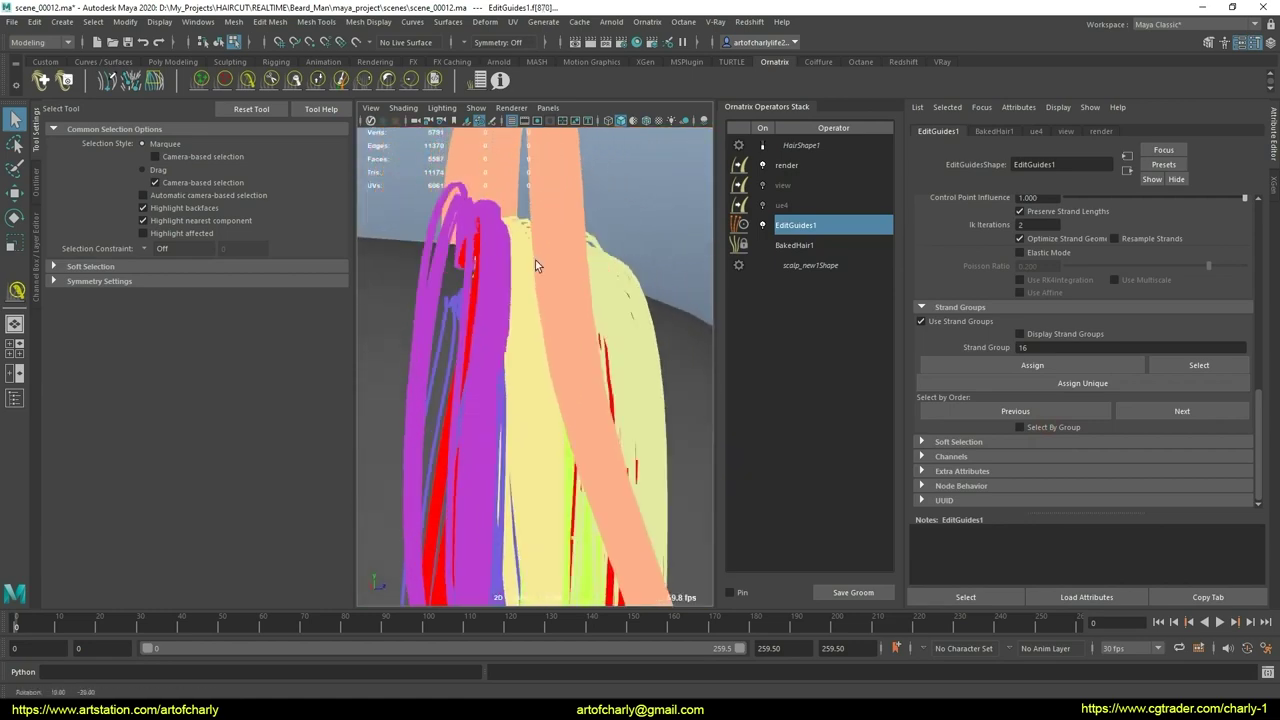
scroll(608, 298, down, 2)
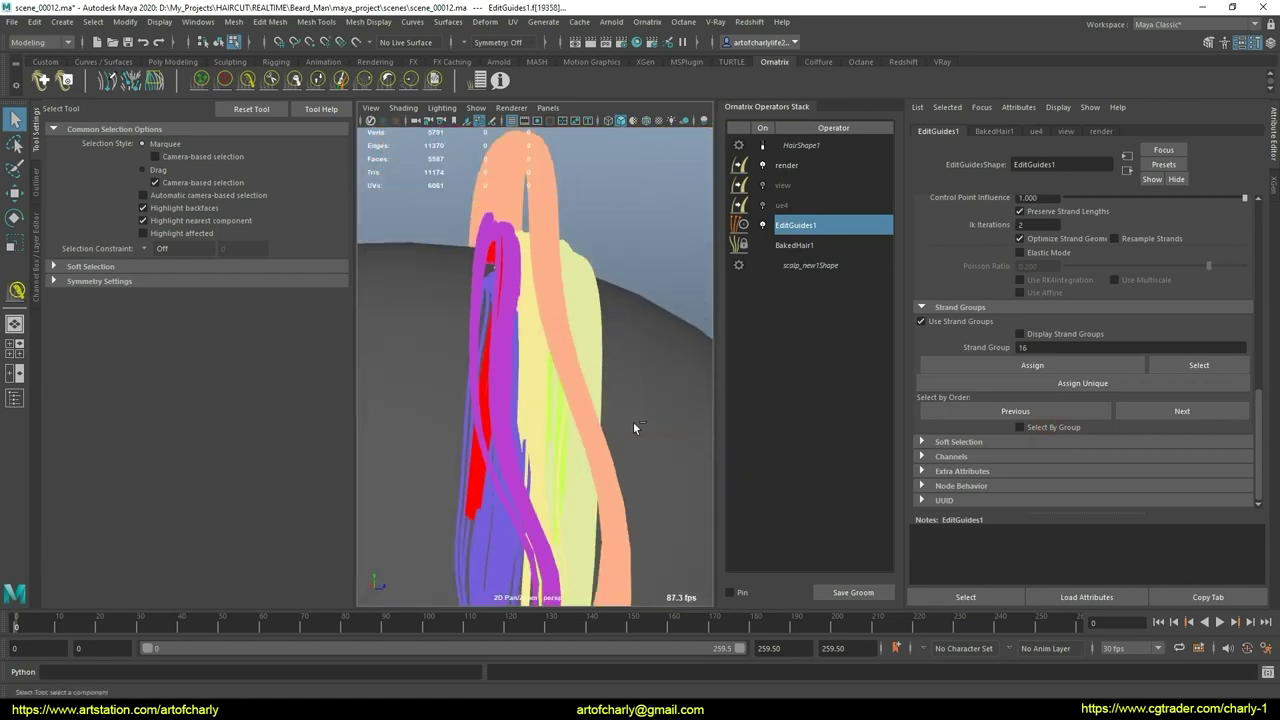
alt+drag(633, 421, 655, 380)
alt+middle_drag(655, 380, 609, 383)
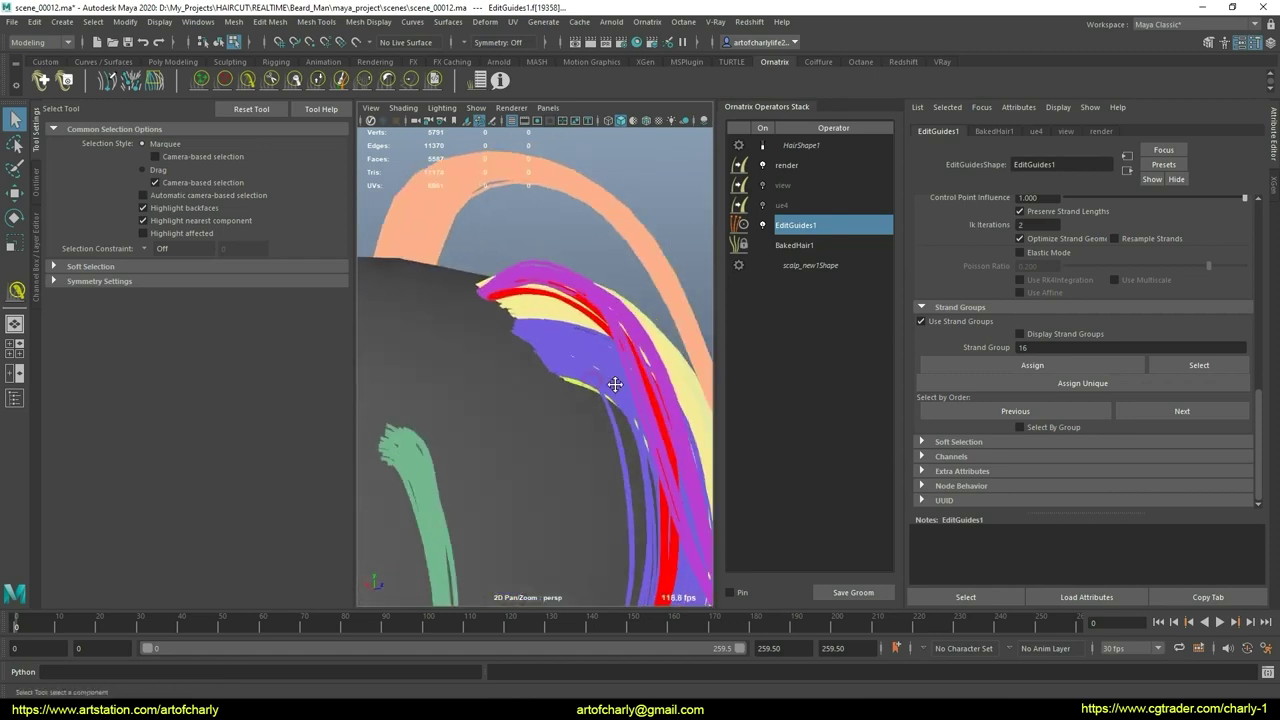
Step: Assign the selected strands to group 1207, then toggle Select By Group to check them
key(BackSpace)
text(2)
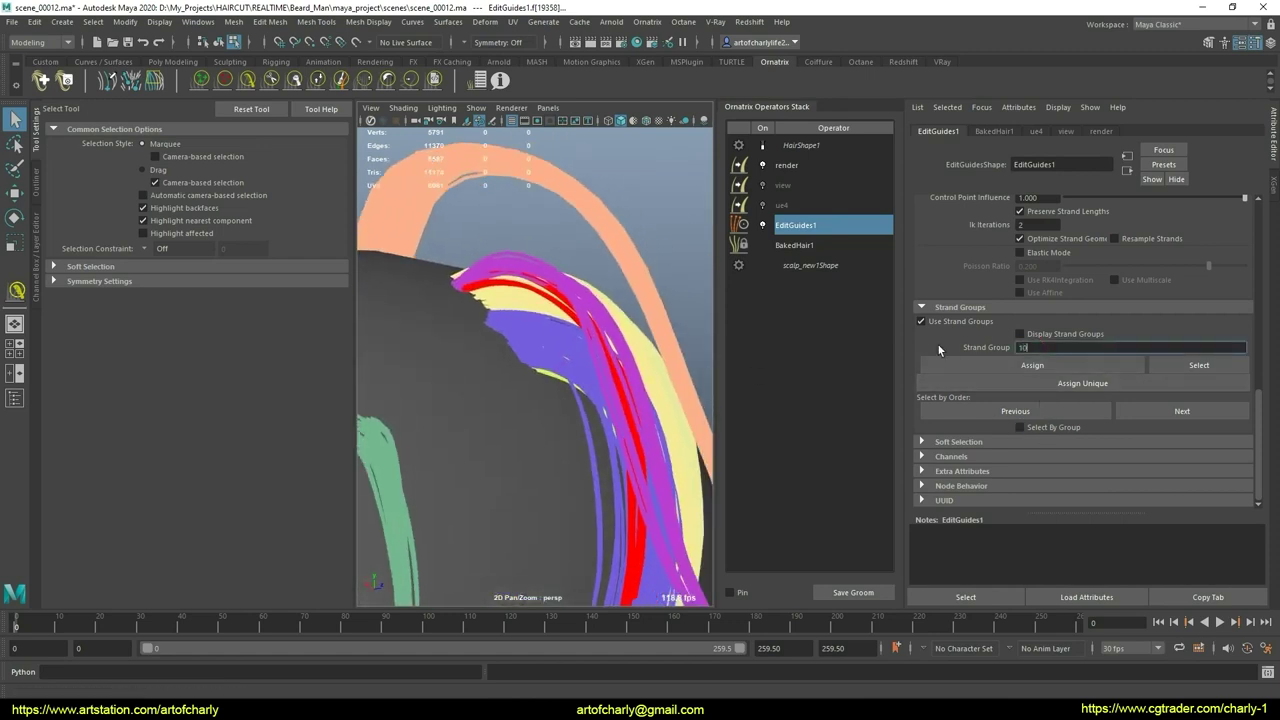
text(07)
key(Return)
click(971, 365)
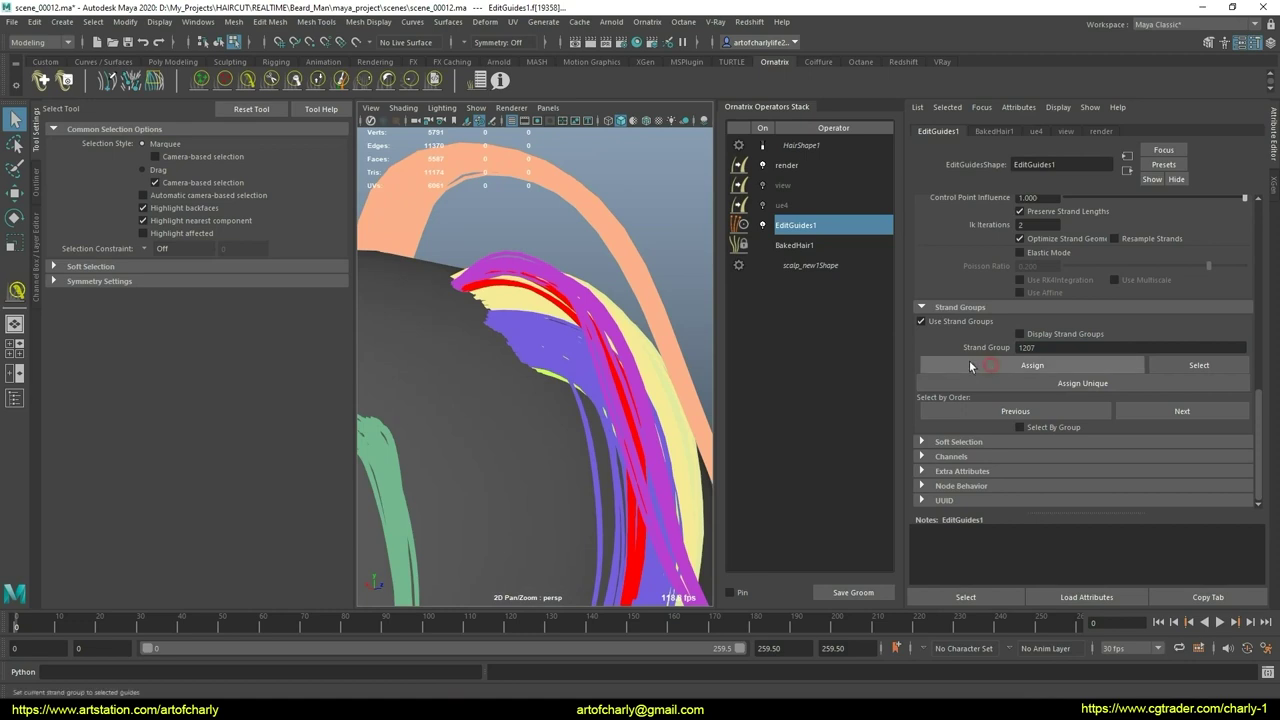
mouse_move(555, 340)
alt+mouse_down()
mouse_move(566, 403)
mouse_move(600, 420)
alt+mouse_up()
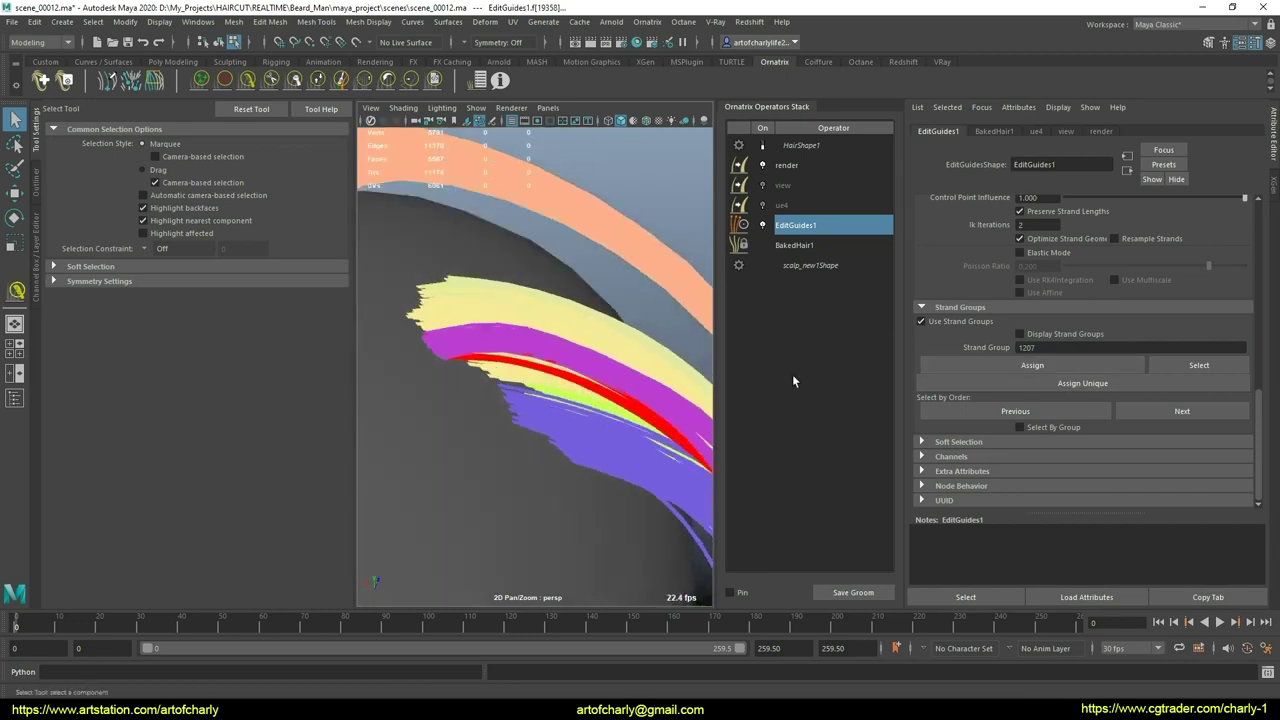
click(1045, 428)
mouse_move(446, 351)
alt+mouse_down()
mouse_move(585, 337)
mouse_move(646, 414)
alt+mouse_up()
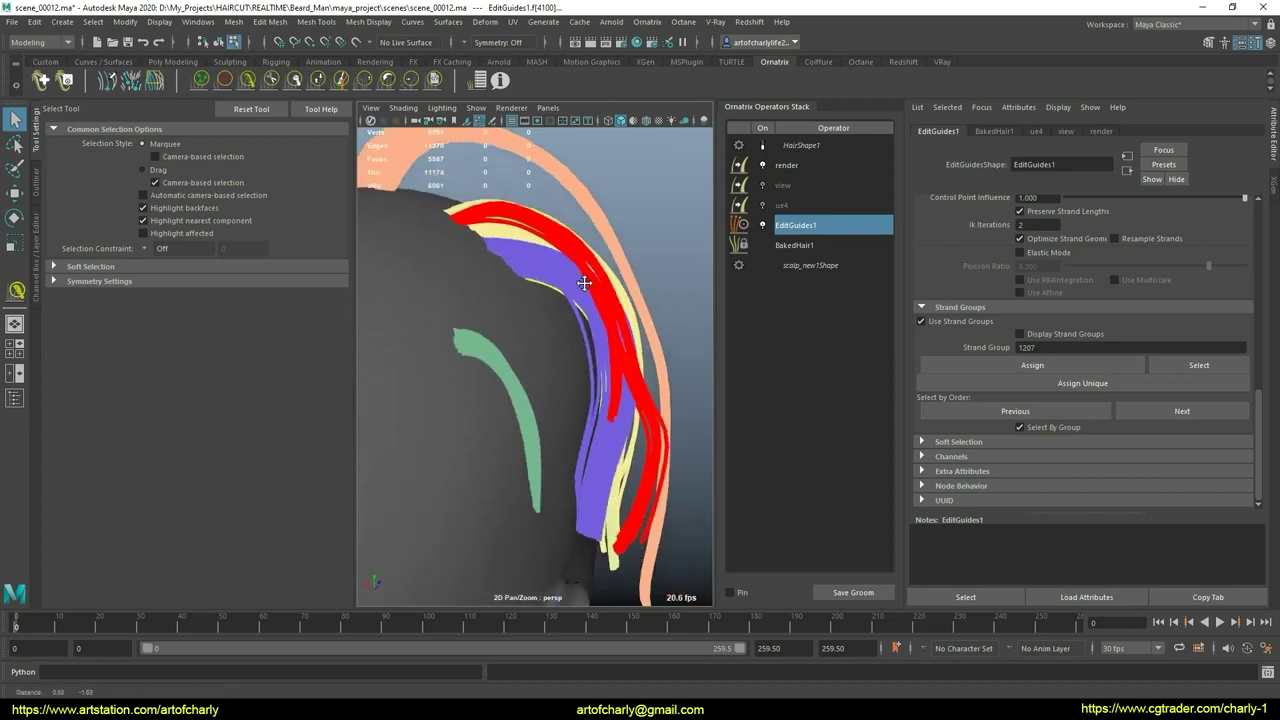
click(1028, 426)
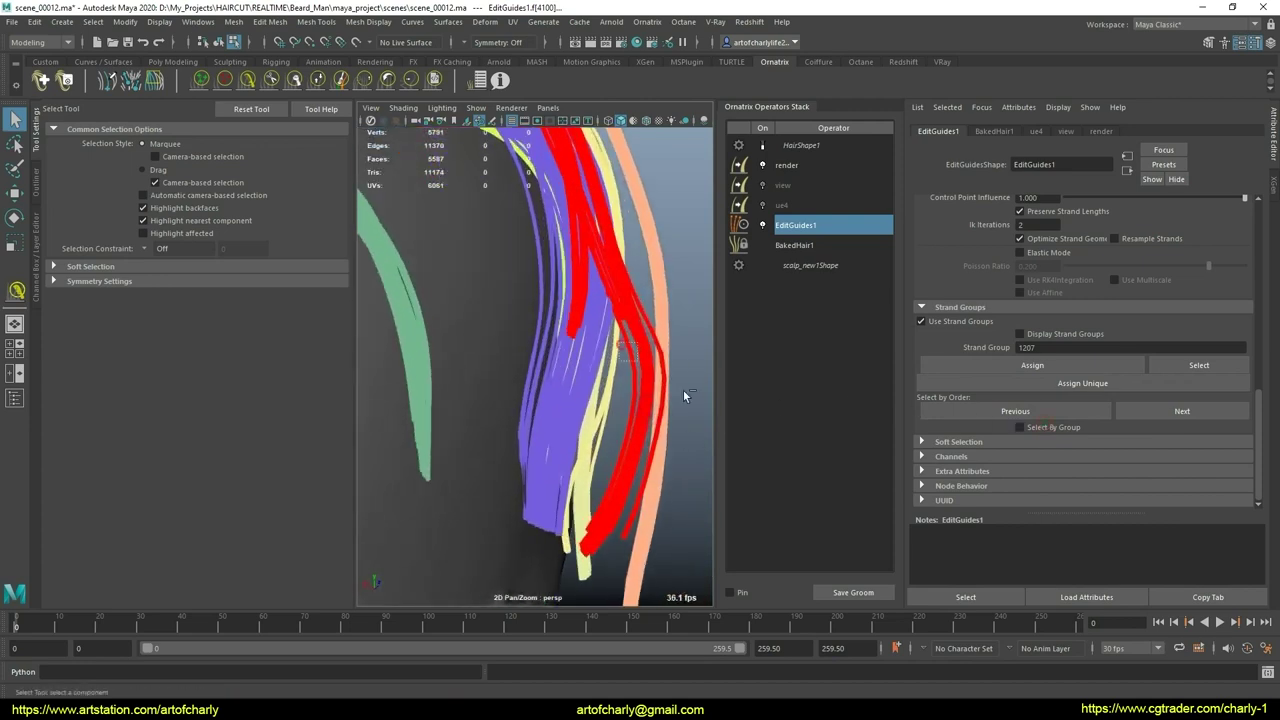
mouse_move(684, 394)
alt+mouse_down()
mouse_move(684, 379)
mouse_move(651, 380)
mouse_move(509, 272)
alt+mouse_up()
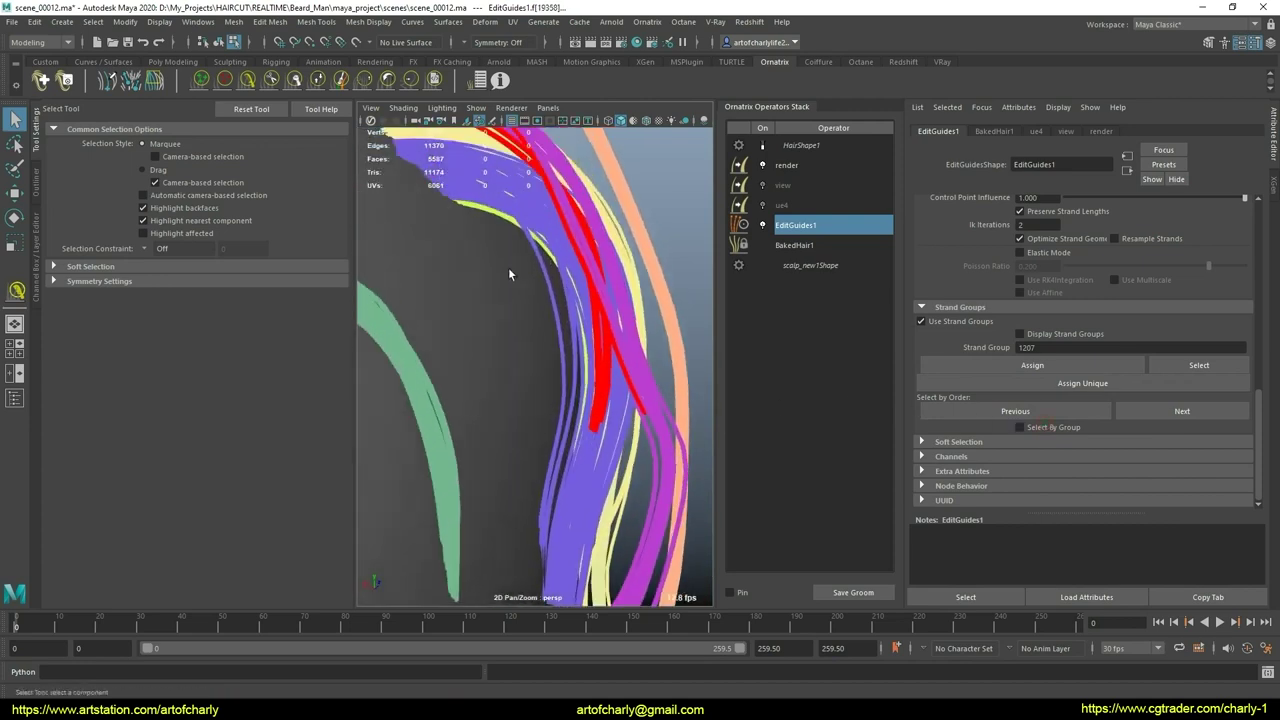
Step: Lengthen the red and purple strands and comb them down and to the left
click(247, 84)
click(320, 81)
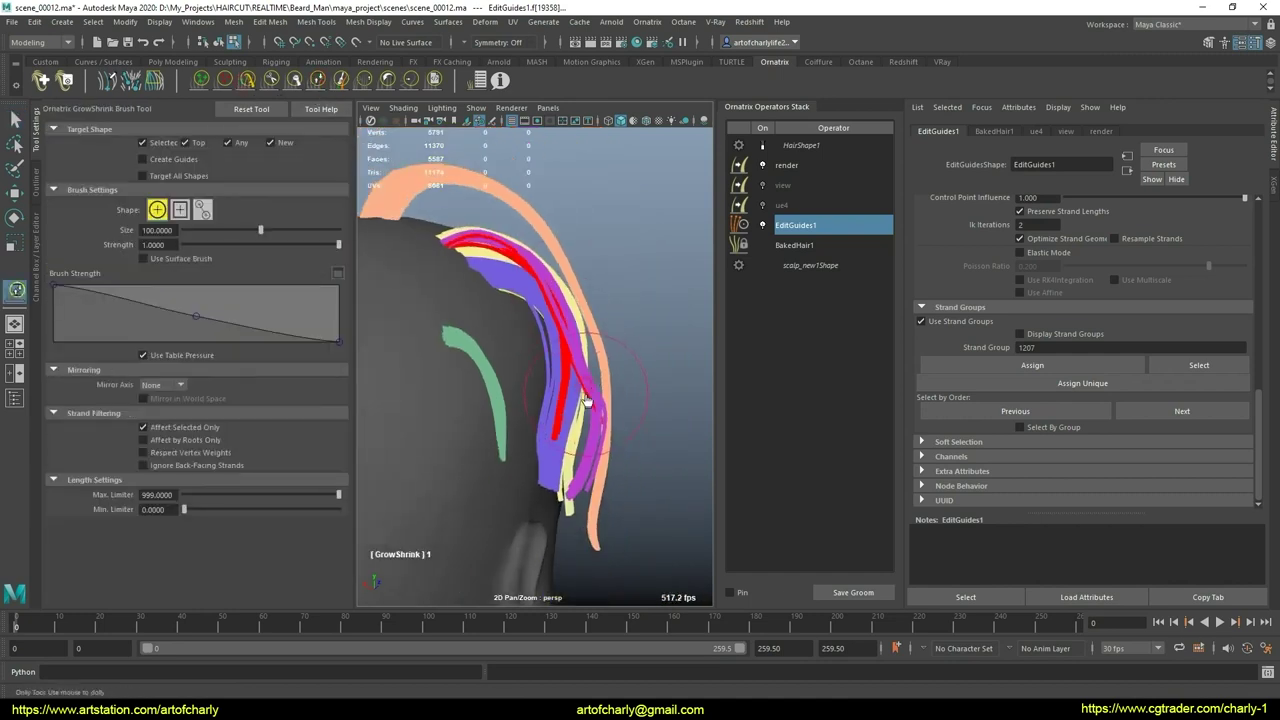
drag(591, 415, 591, 418)
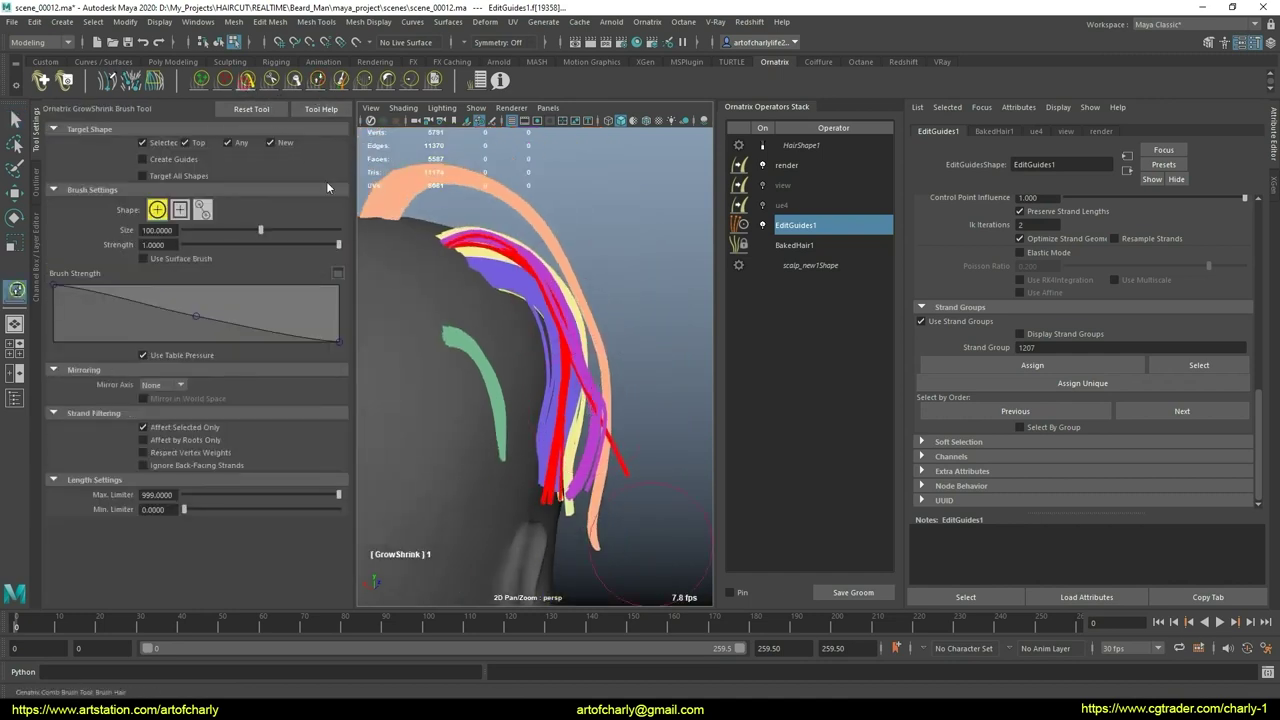
key(y)
alt+drag(520, 400, 616, 440)
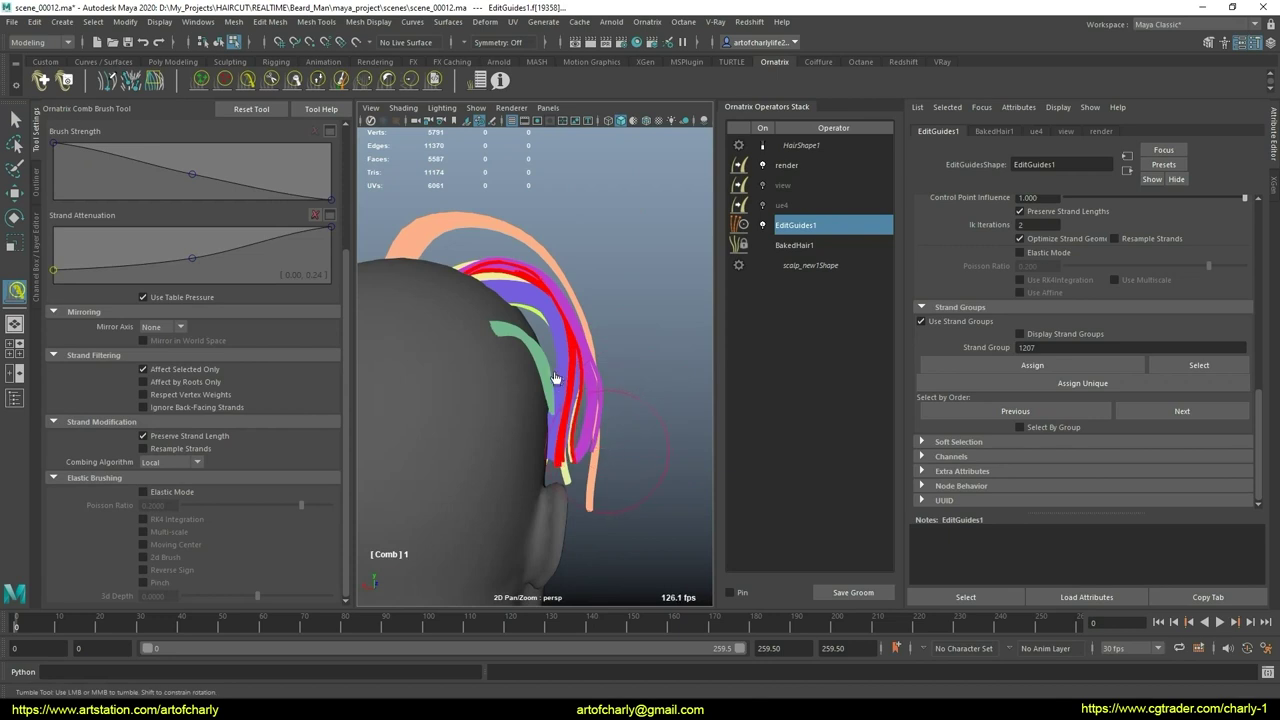
mouse_move(556, 377)
mouse_down()
mouse_move(551, 398)
mouse_move(528, 382)
mouse_move(640, 423)
mouse_up()
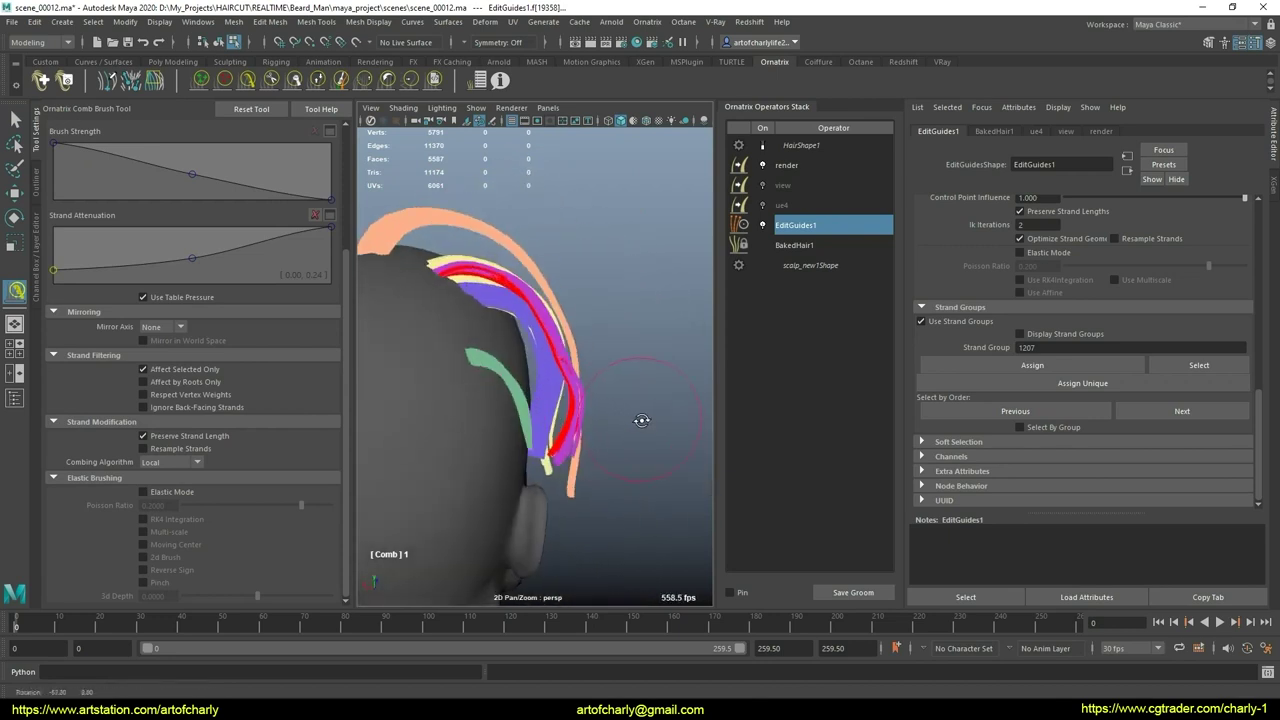
Step: Zoom in on the strands and reactivate the User Brush Tool with Y
key(q)
alt+middle_drag(591, 423, 598, 437)
scroll(598, 437, up, 3)
scroll(585, 436, up, 3)
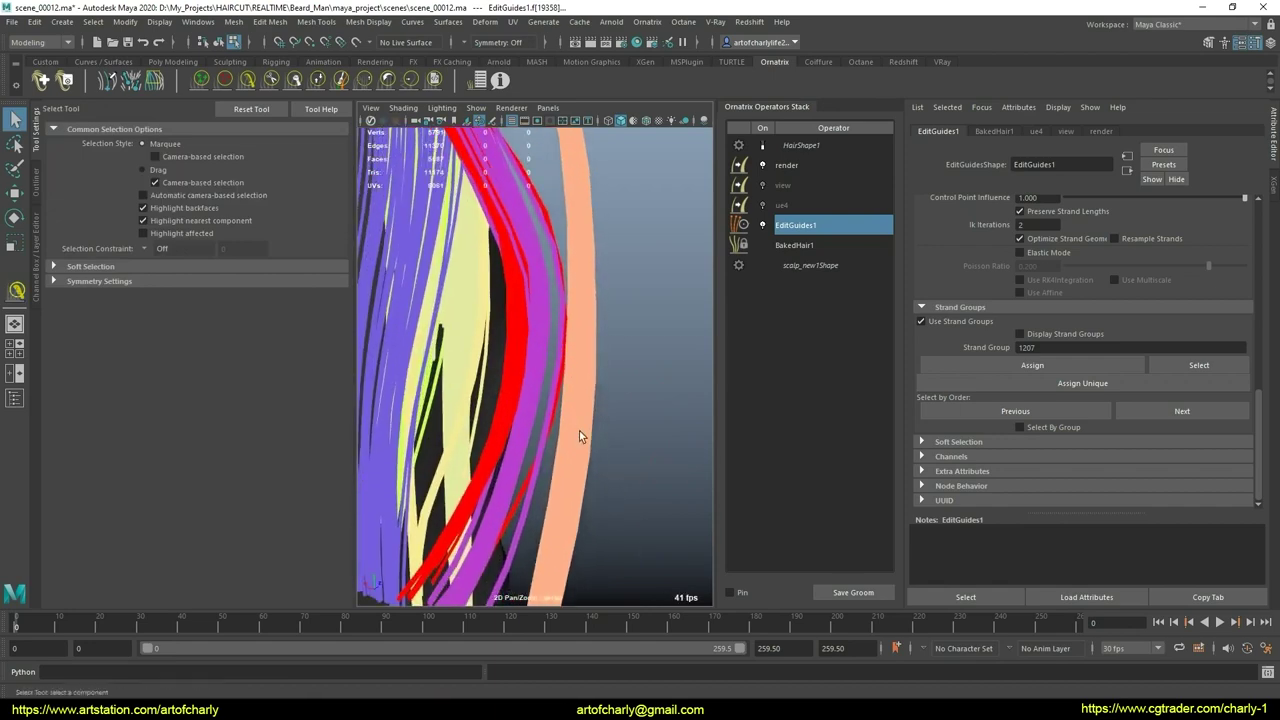
scroll(569, 417, down, 3)
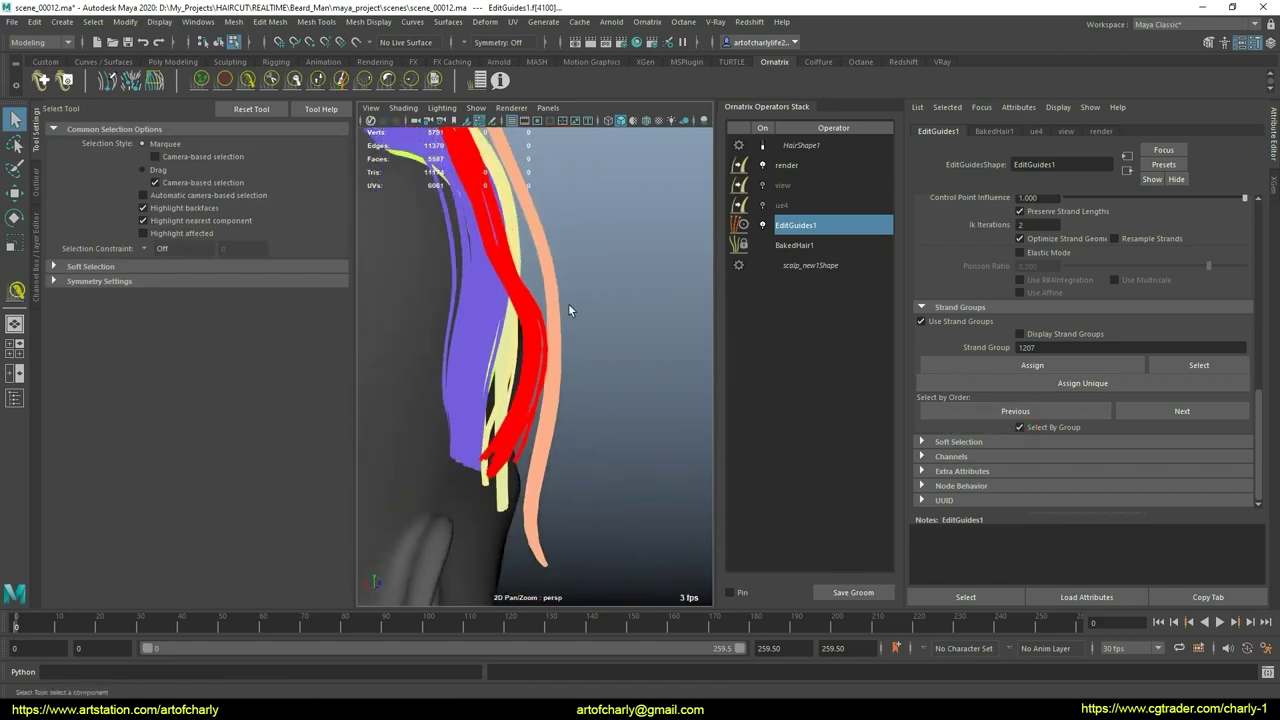
key(y)
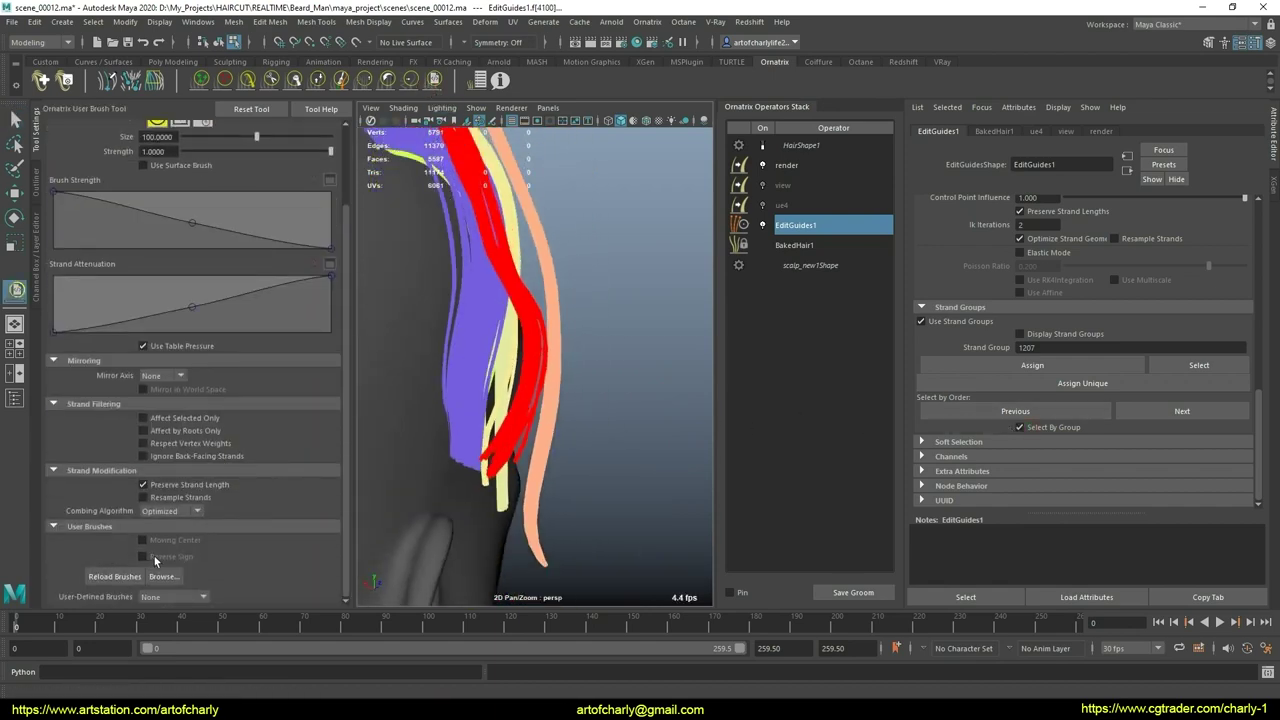
Step: Set User-Defined Brushes to DemoClump in the tool settings
mouse_move(623, 314)
alt+mouse_down()
mouse_move(477, 269)
mouse_move(527, 280)
alt+mouse_up()
click(173, 596)
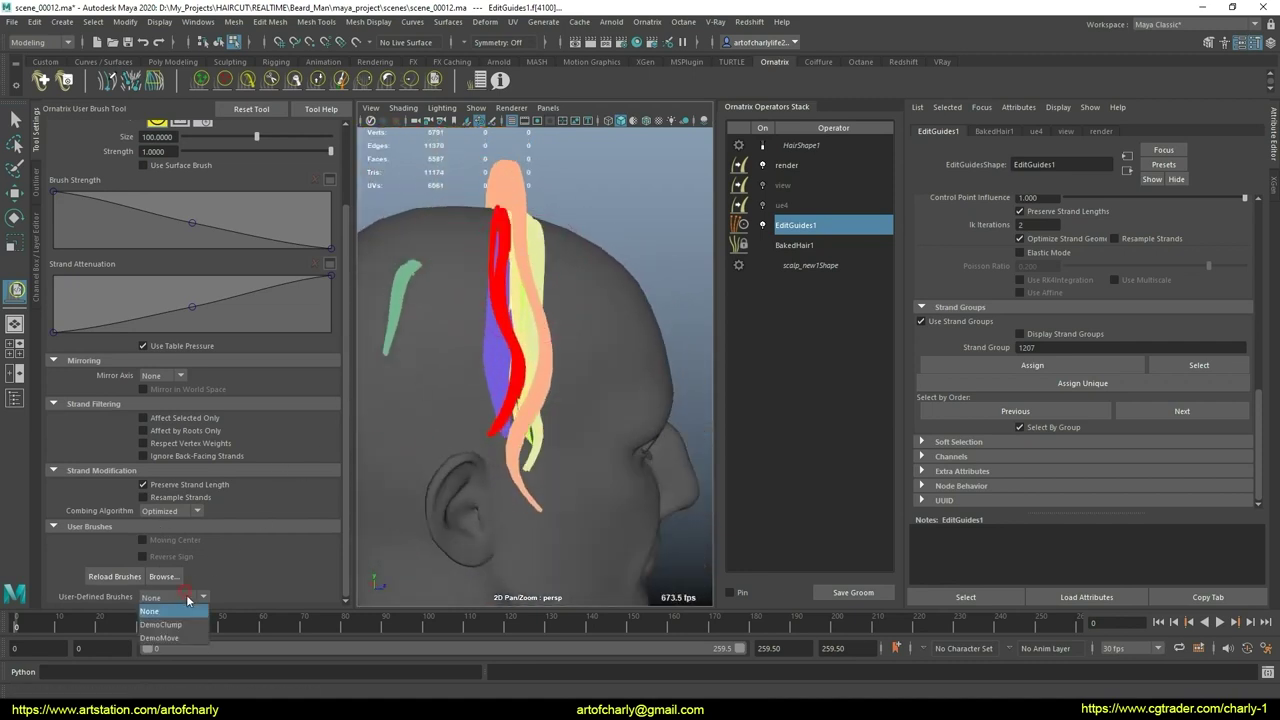
click(170, 618)
scroll(487, 461, up, 2)
Step: Orbit around the strands near the ear and return to the Comb Brush
alt+drag(487, 461, 460, 443)
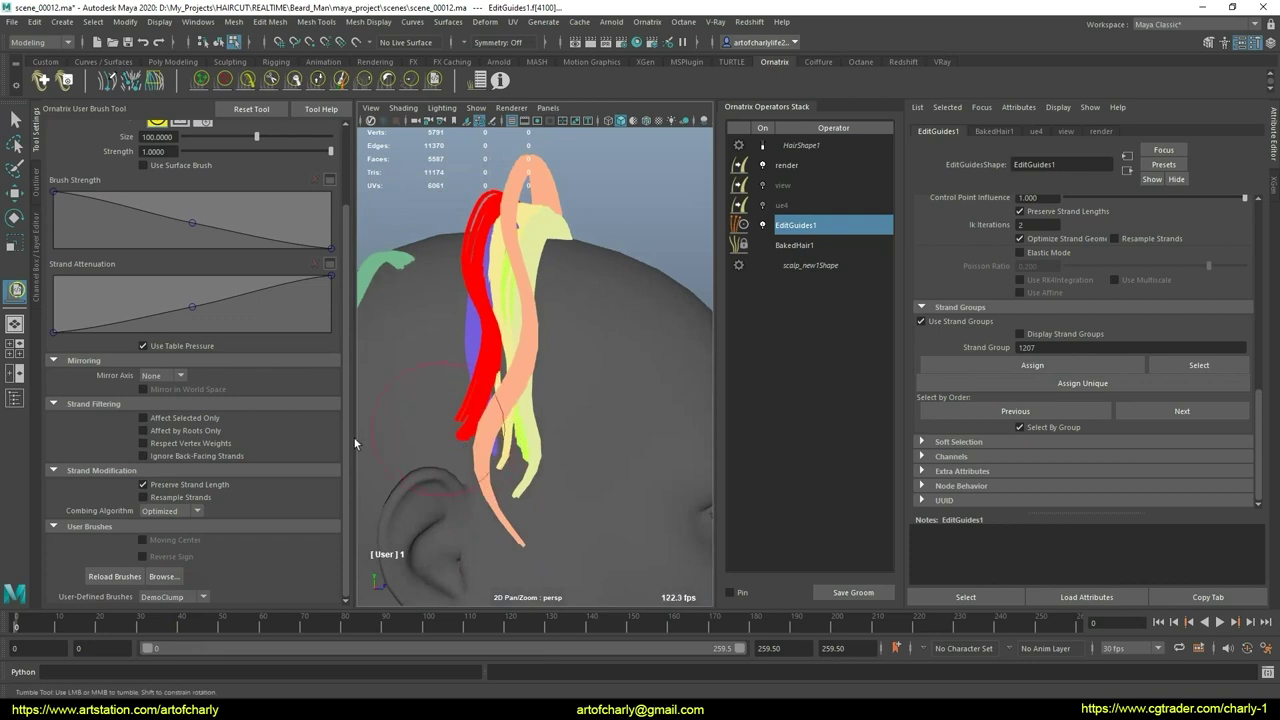
mouse_move(486, 399)
alt+mouse_down()
mouse_move(586, 363)
mouse_move(392, 263)
alt+mouse_up()
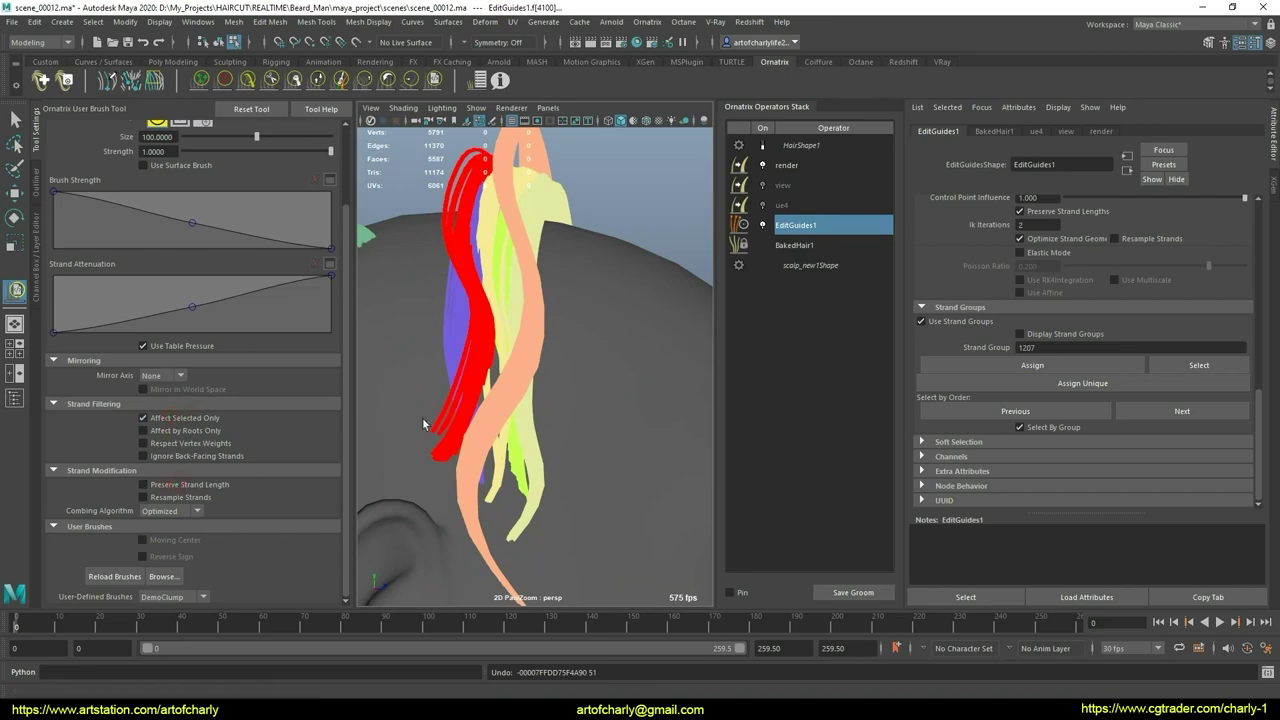
alt+drag(423, 424, 463, 440)
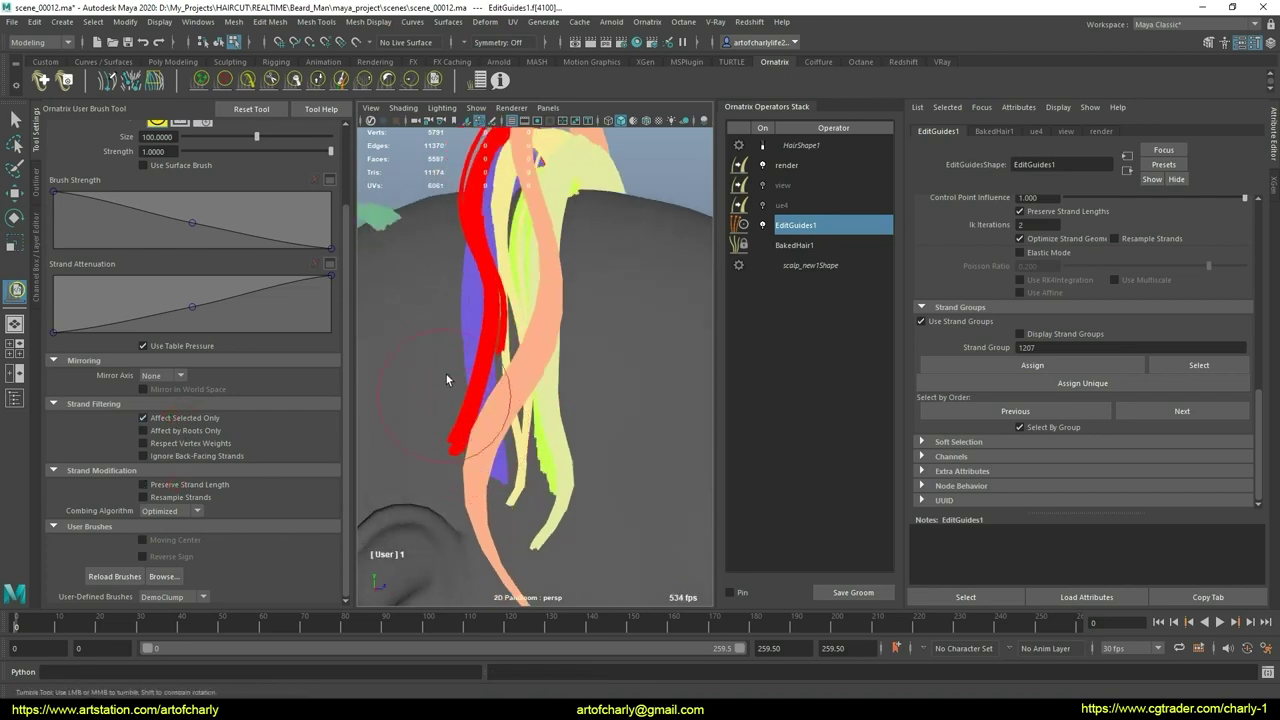
mouse_move(446, 374)
alt+mouse_down()
mouse_move(594, 380)
mouse_move(512, 456)
mouse_move(571, 409)
mouse_move(468, 370)
alt+mouse_up()
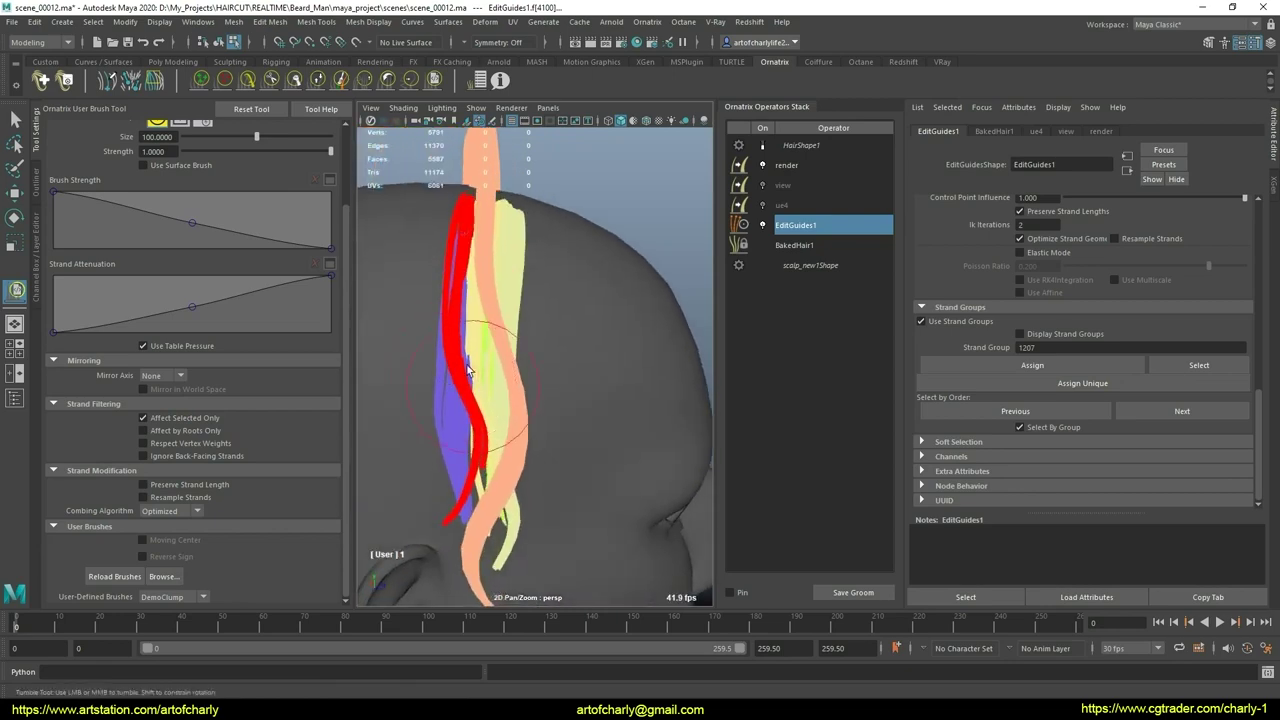
click(249, 82)
mouse_move(513, 334)
alt+mouse_down()
mouse_move(506, 314)
mouse_move(594, 318)
mouse_move(514, 296)
alt+mouse_up()
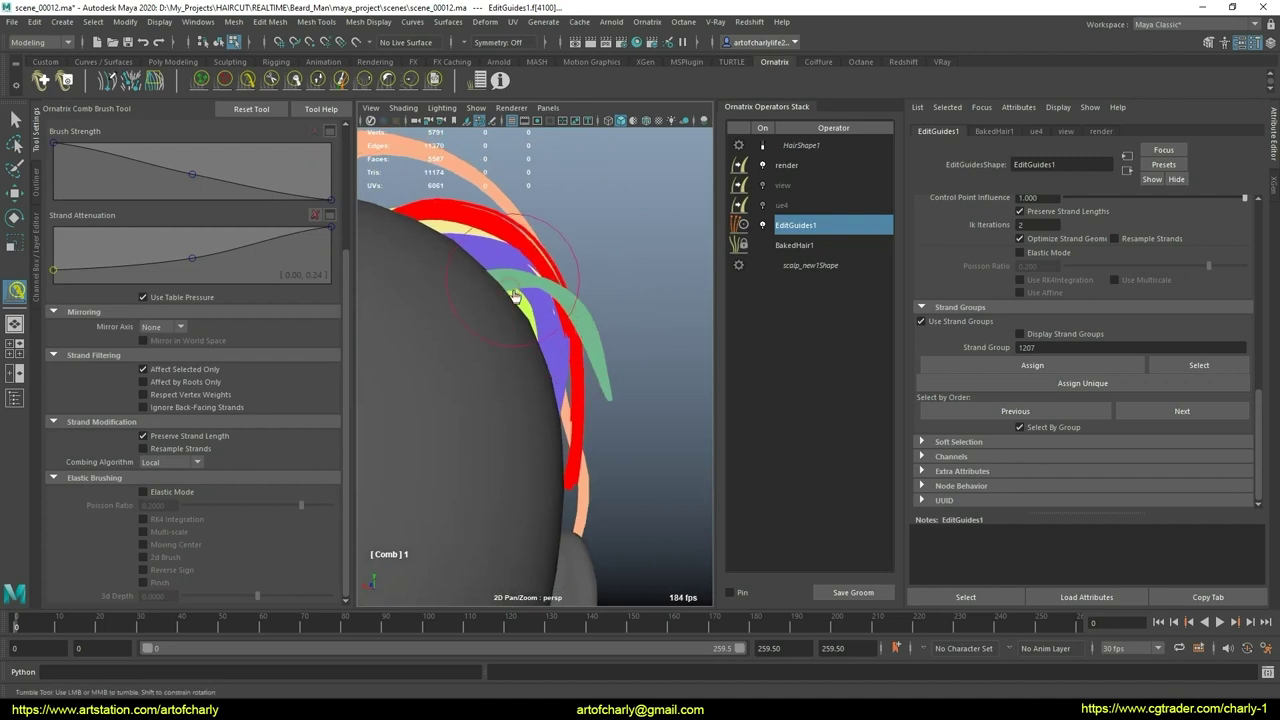
Step: Toggle the render operator's visibility to preview the rendered hair up close
click(763, 165)
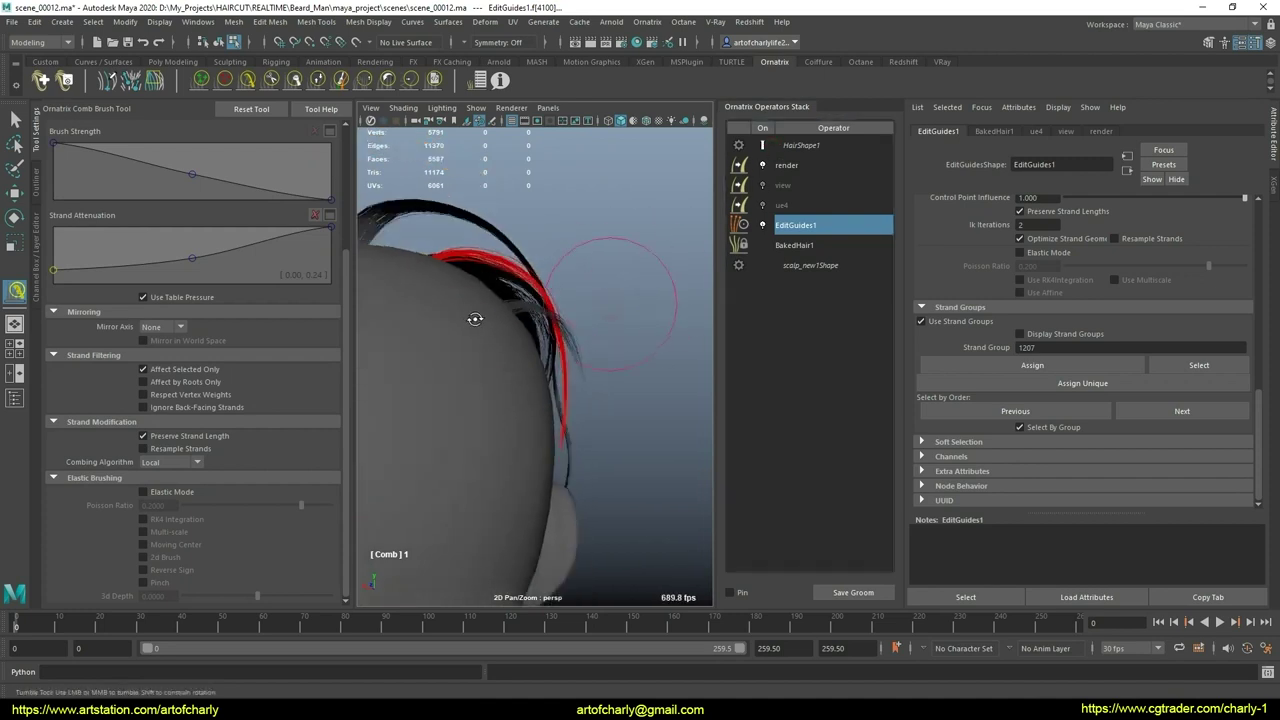
mouse_move(558, 328)
alt+mouse_down()
mouse_move(544, 366)
mouse_move(539, 326)
mouse_move(557, 386)
mouse_move(551, 343)
mouse_move(613, 336)
alt+mouse_up()
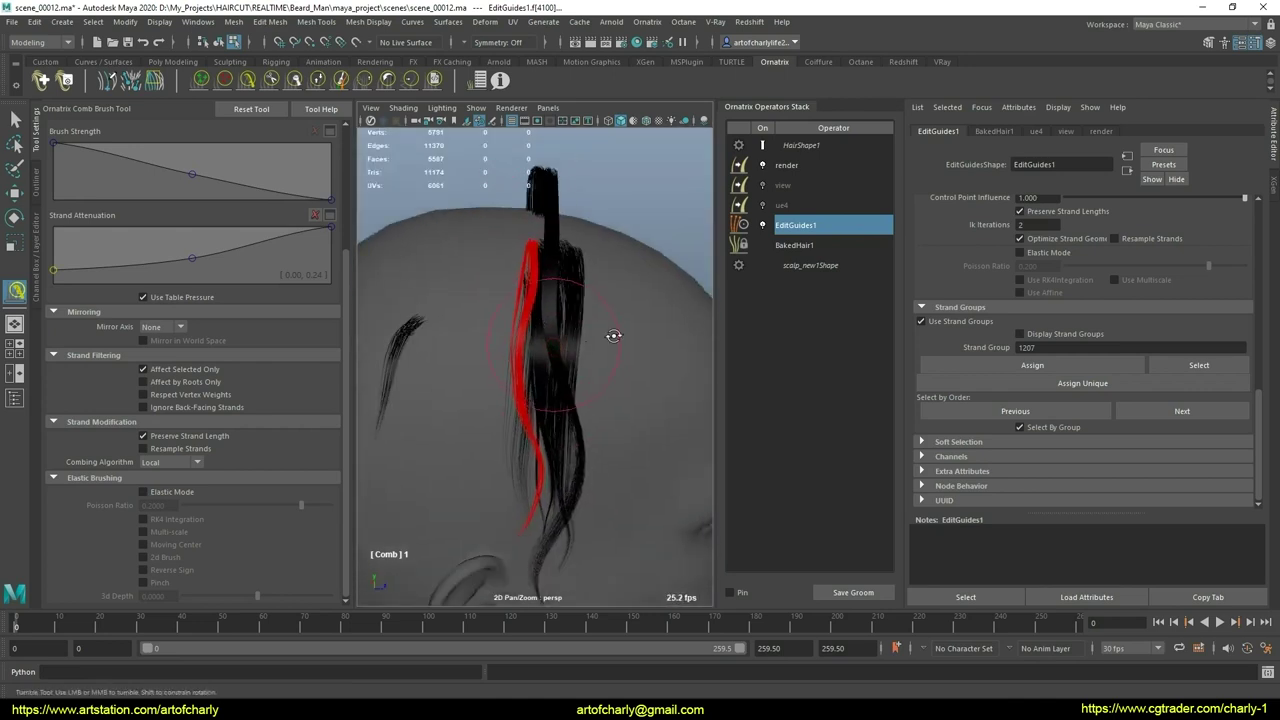
alt+middle_drag(555, 340, 545, 352)
scroll(542, 358, up, 5)
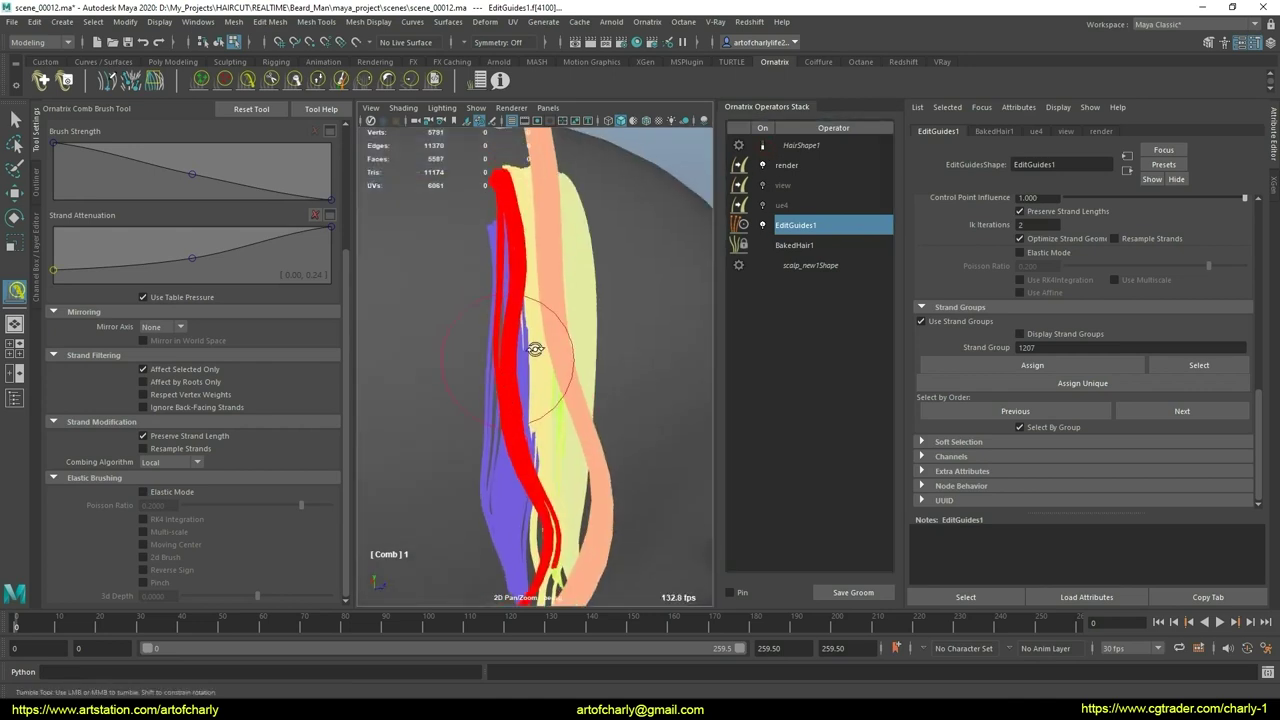
mouse_move(542, 358)
alt+mouse_down()
mouse_move(513, 350)
mouse_move(520, 330)
mouse_move(537, 406)
mouse_move(559, 402)
mouse_move(537, 386)
mouse_move(545, 430)
mouse_move(534, 442)
mouse_move(462, 410)
mouse_move(531, 339)
mouse_move(564, 344)
mouse_move(543, 429)
mouse_move(600, 429)
mouse_move(526, 358)
mouse_move(581, 390)
mouse_move(560, 297)
mouse_move(552, 438)
mouse_move(554, 343)
mouse_move(558, 360)
mouse_move(571, 300)
mouse_move(561, 279)
alt+mouse_up()
key(q)
Step: Try the Comb, Grow/Shrink and Smooth brushes while viewing the head from several sides
click(247, 80)
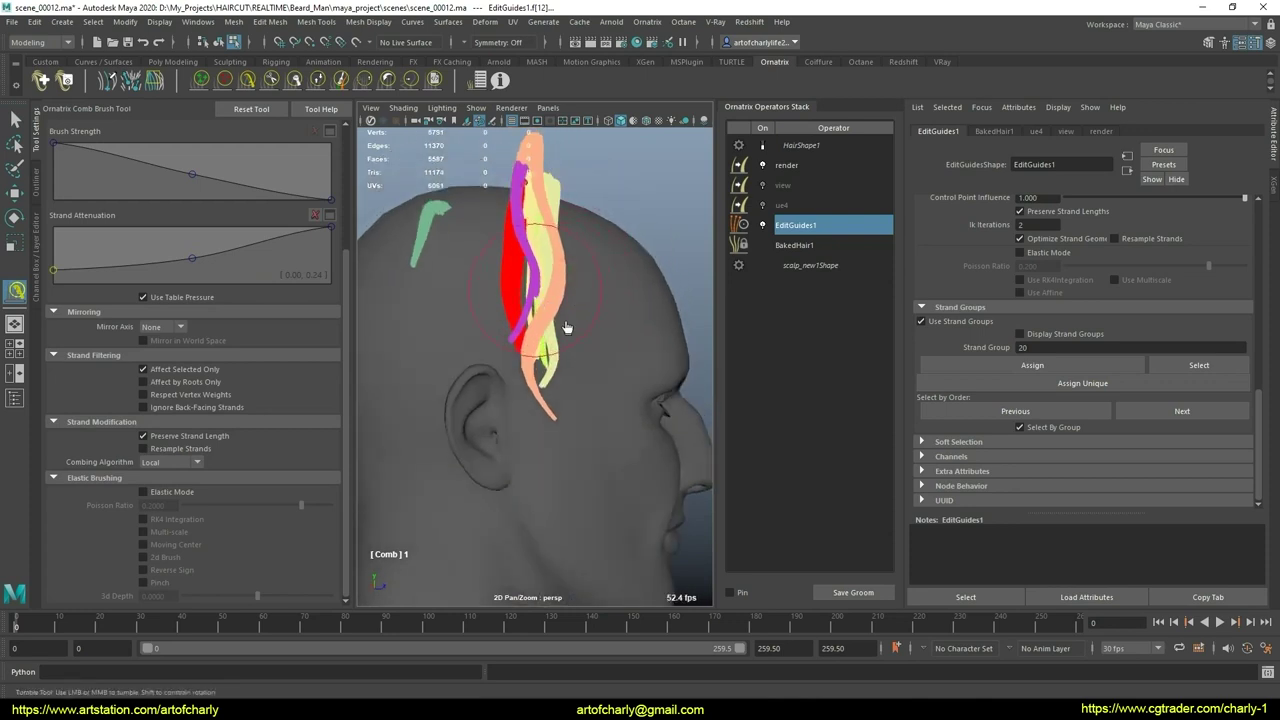
mouse_move(533, 376)
alt+mouse_down()
mouse_move(651, 377)
mouse_move(499, 300)
alt+mouse_up()
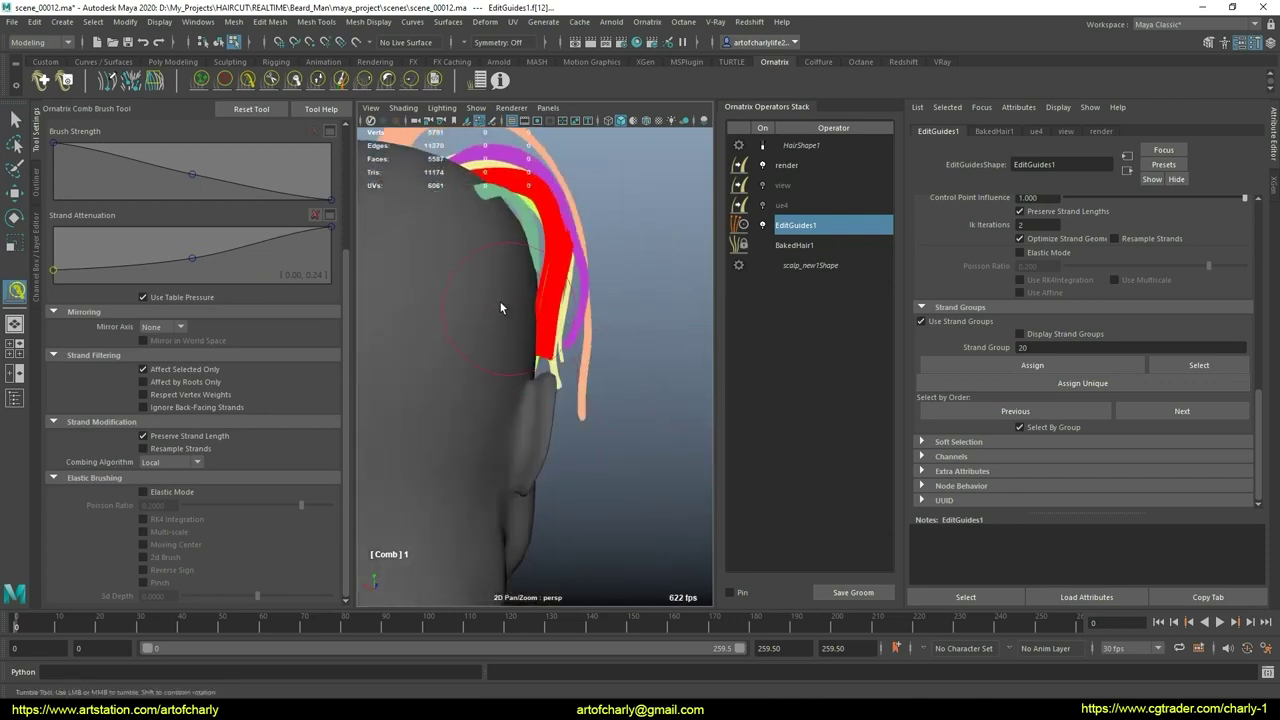
alt+drag(609, 341, 415, 335)
click(317, 81)
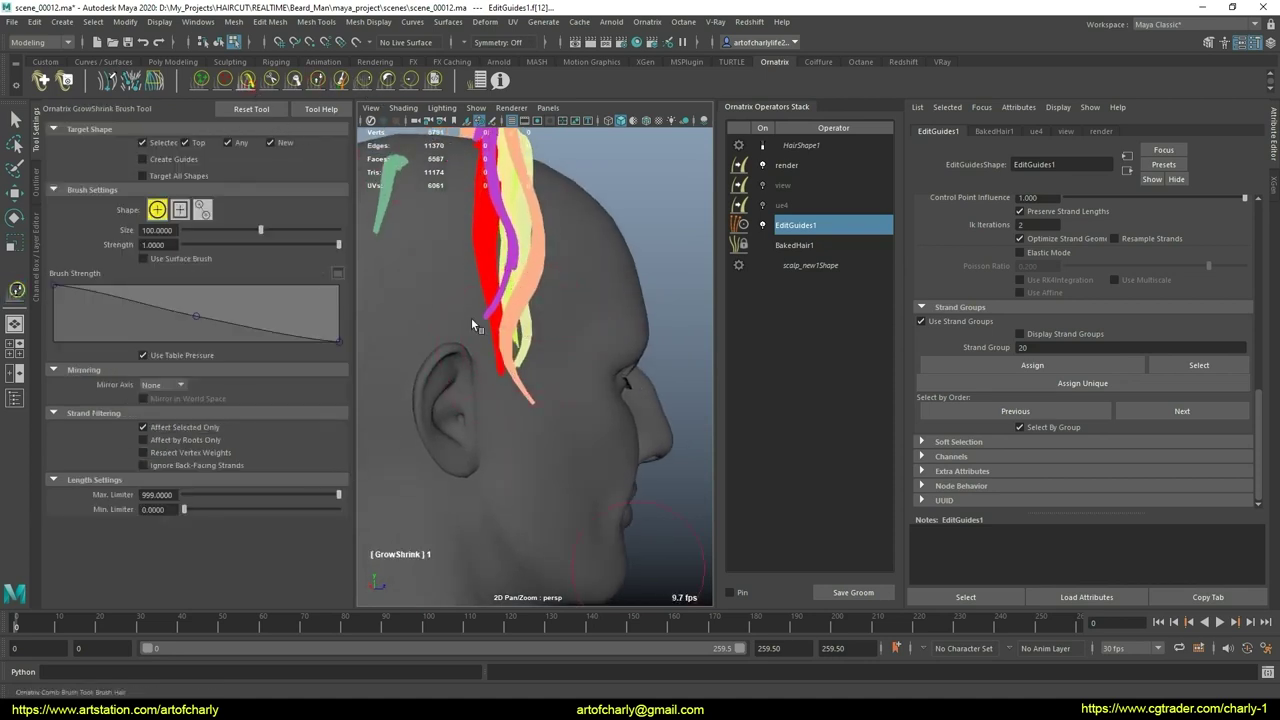
key(y)
alt+drag(471, 317, 522, 346)
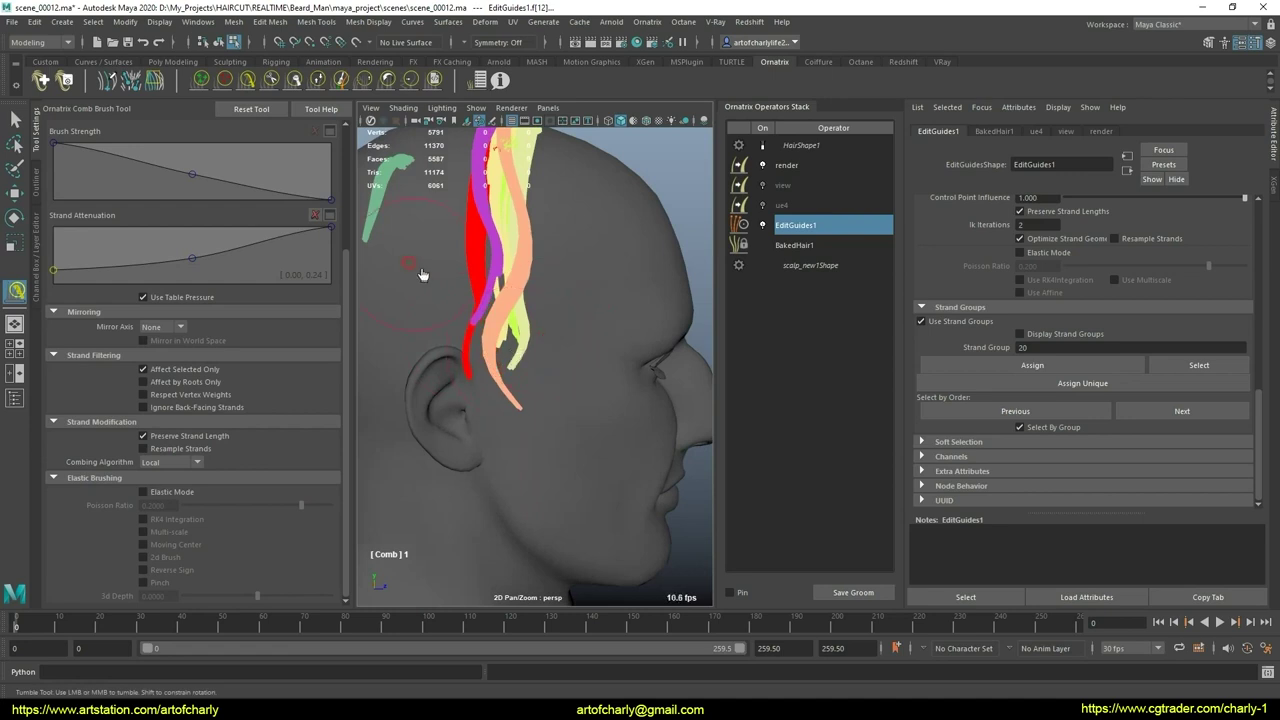
mouse_move(442, 321)
alt+mouse_down()
mouse_move(571, 318)
mouse_move(431, 288)
alt+mouse_up()
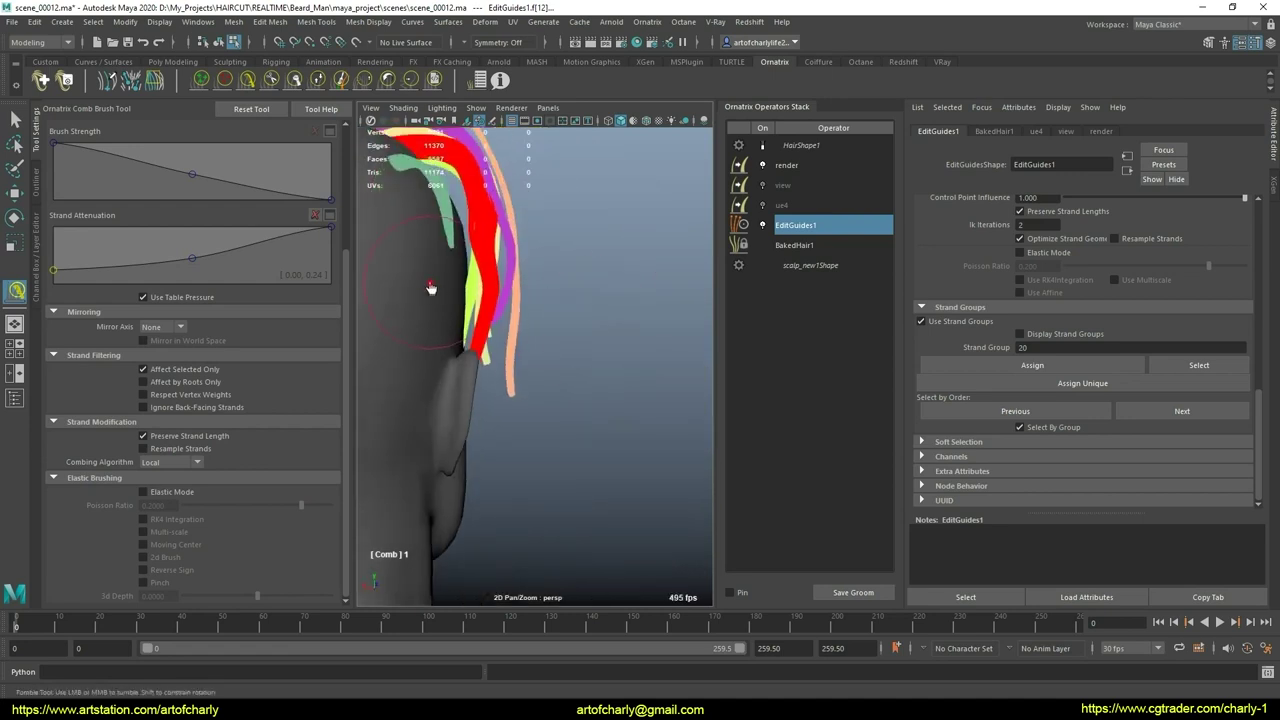
click(409, 82)
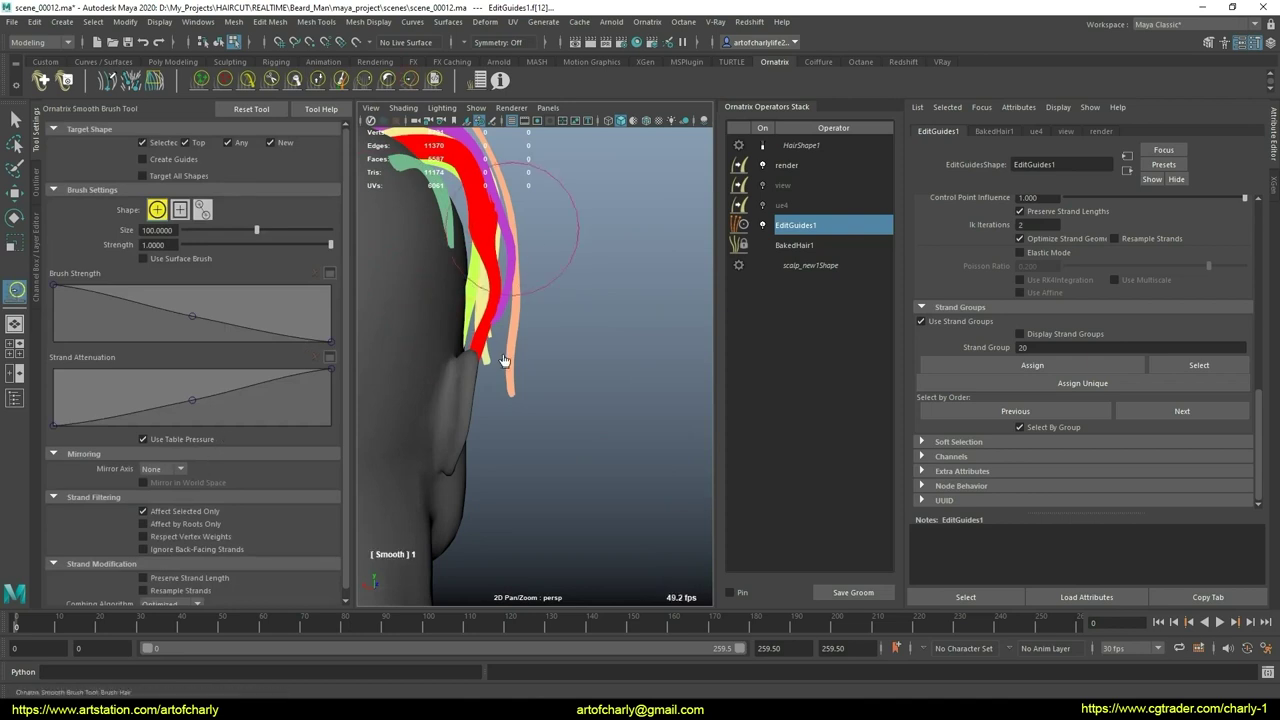
Step: Lower the User Brush attenuation curve midpoint and set Combing Algorithm to Local
click(321, 86)
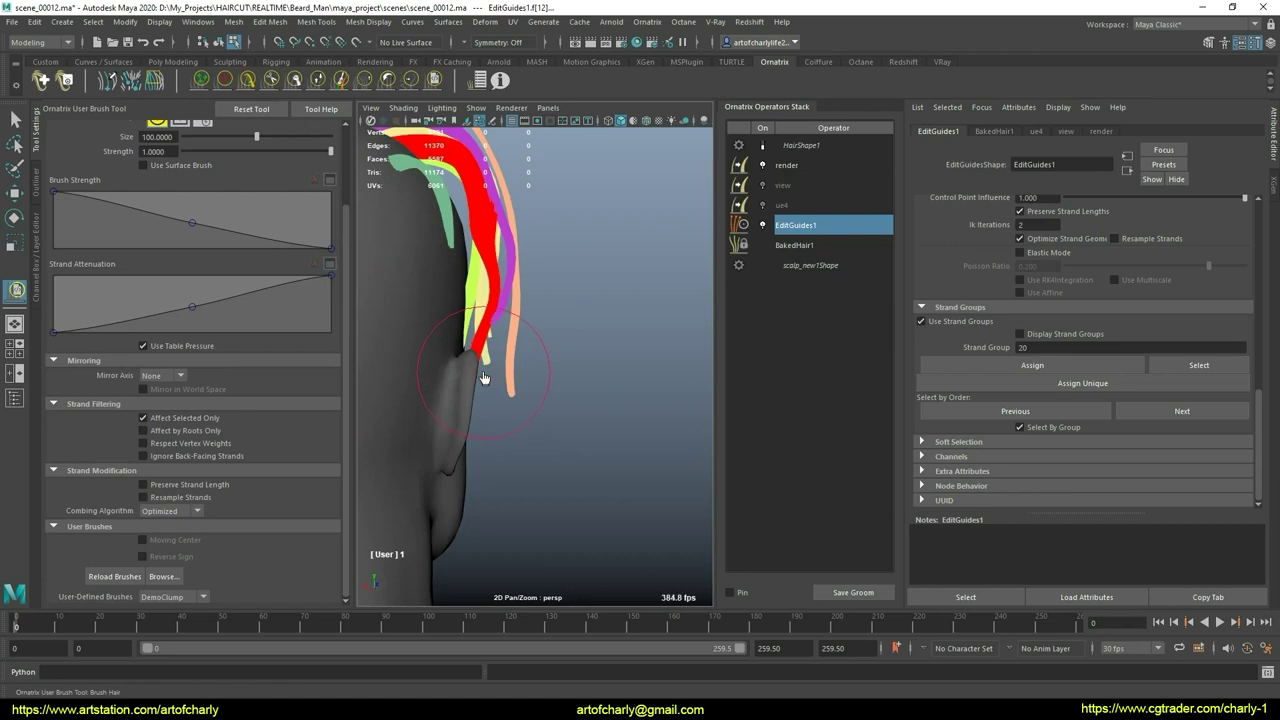
drag(192, 314, 191, 320)
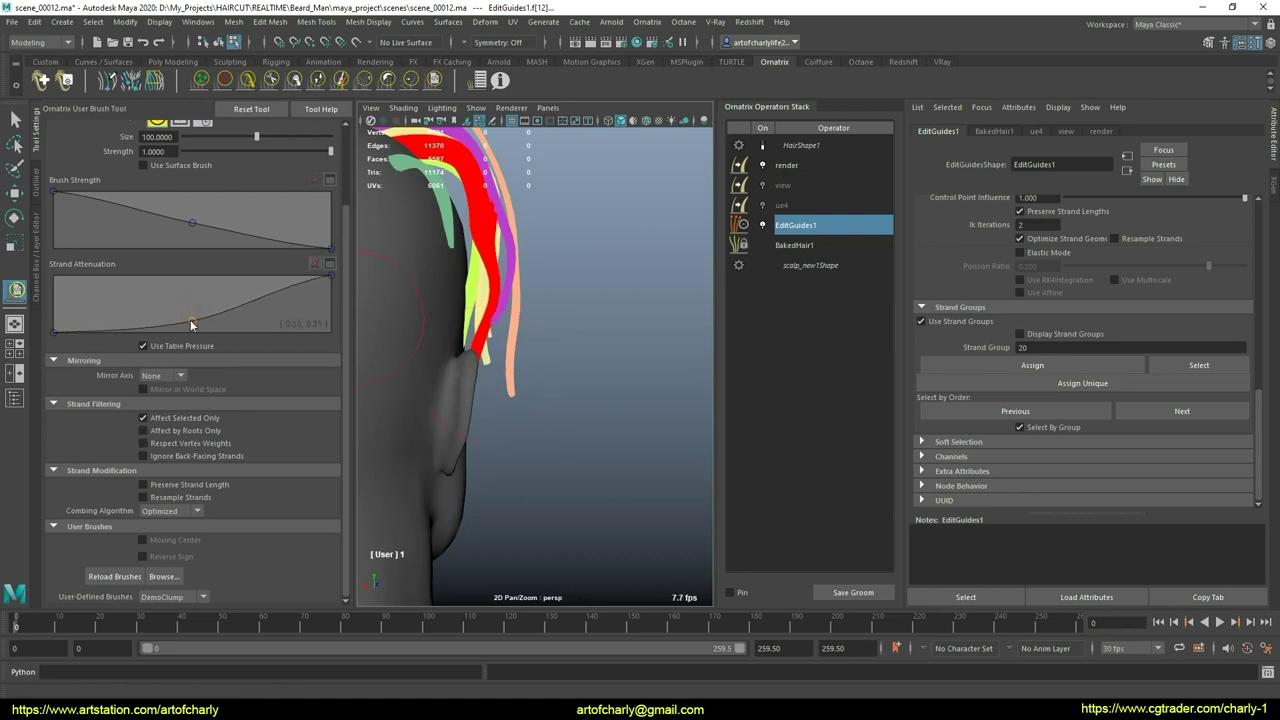
click(183, 513)
click(165, 530)
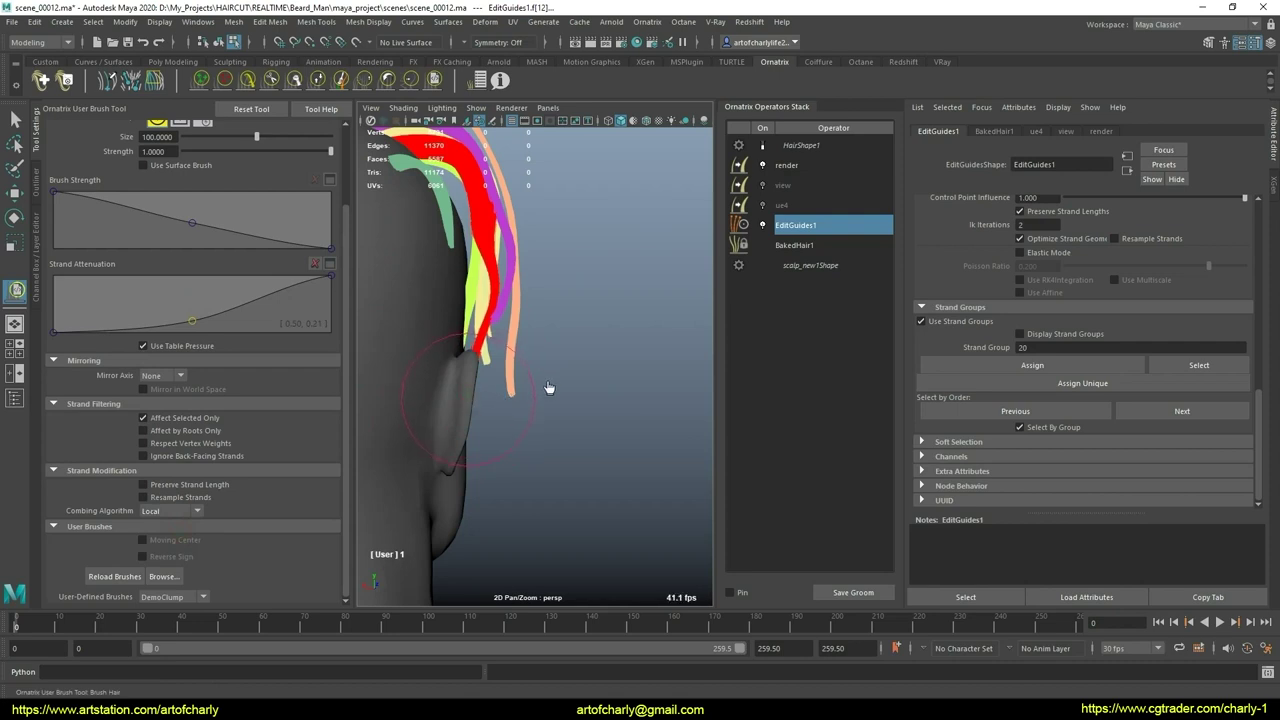
scroll(548, 388, down, 5)
scroll(443, 371, down, 4)
scroll(428, 334, down, 2)
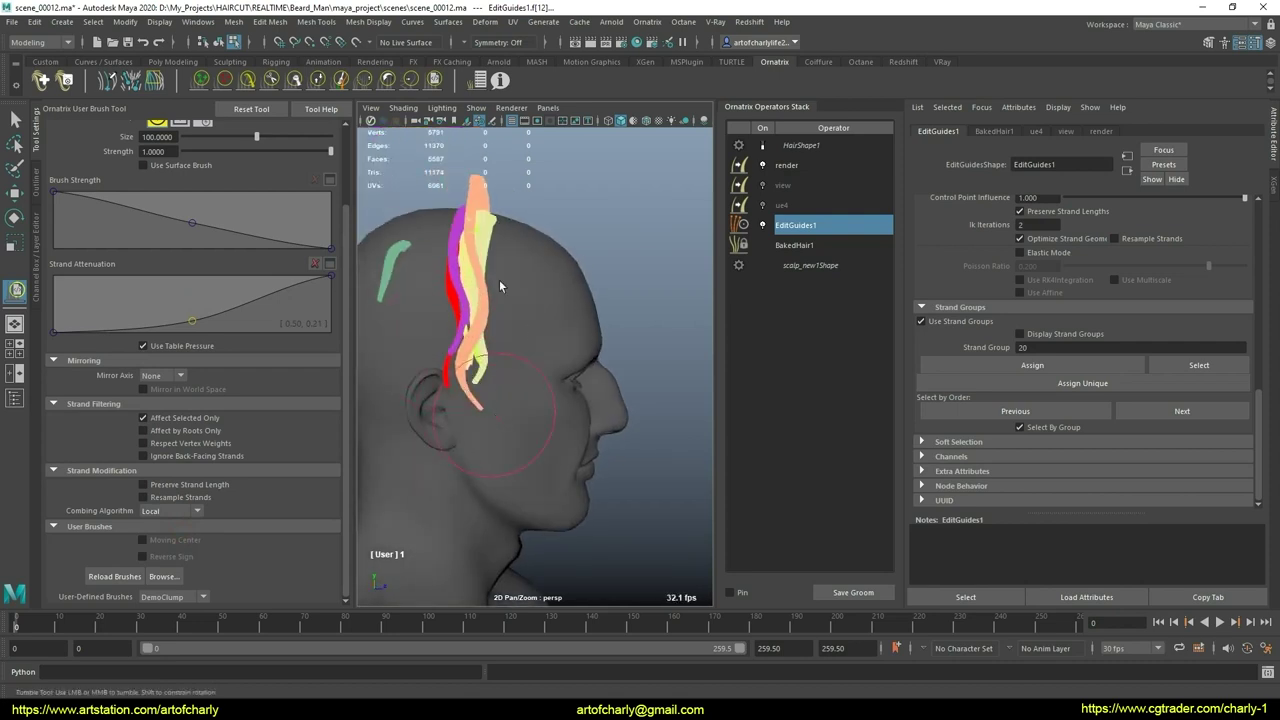
mouse_move(499, 286)
alt+mouse_down()
mouse_move(523, 411)
mouse_move(526, 371)
mouse_move(518, 385)
mouse_move(549, 413)
alt+mouse_up()
scroll(530, 400, up, 3)
key(q)
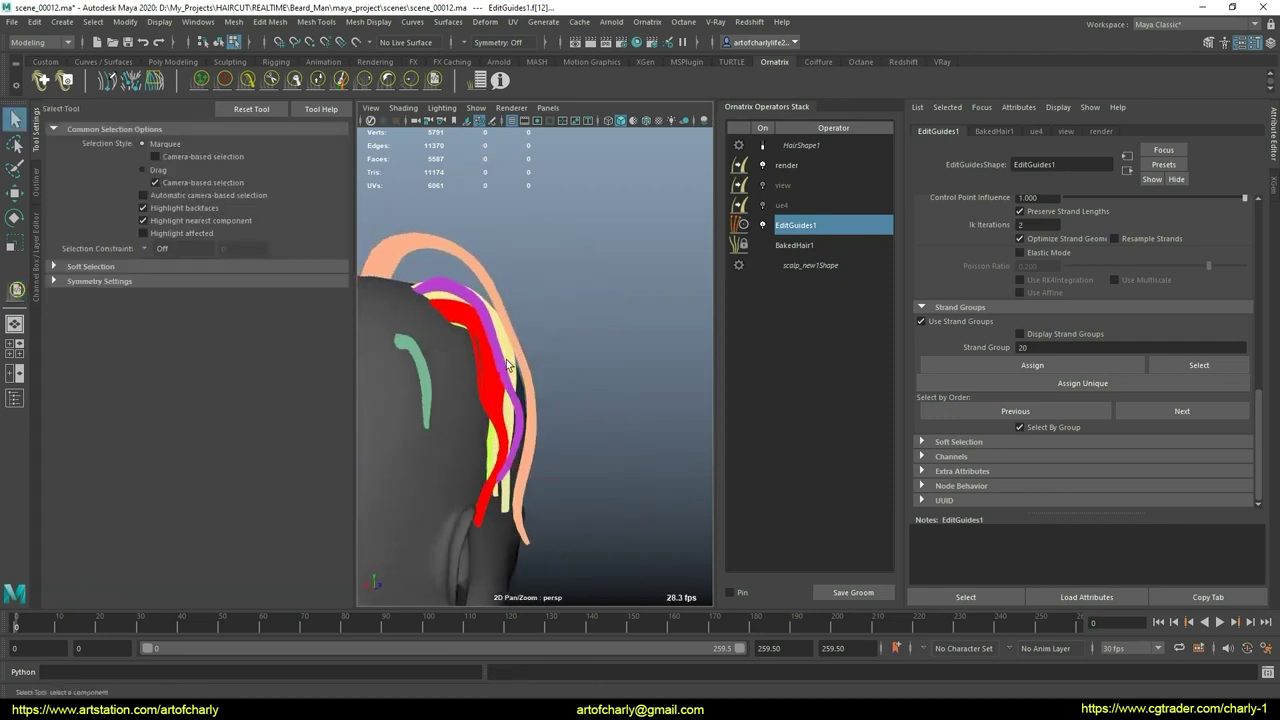
mouse_move(509, 366)
alt+mouse_down()
mouse_move(394, 349)
mouse_move(486, 323)
alt+mouse_up()
scroll(486, 323, up, 3)
Step: Select the red guide of strand group 13 above the ear
mouse_move(577, 295)
alt+mouse_down()
mouse_move(526, 409)
mouse_move(490, 431)
mouse_move(509, 443)
mouse_move(543, 414)
mouse_move(500, 428)
mouse_move(548, 421)
mouse_move(543, 371)
mouse_move(637, 363)
mouse_move(522, 367)
mouse_move(554, 428)
mouse_move(651, 423)
mouse_move(626, 420)
alt+mouse_up()
click(526, 409)
click(505, 420)
click(514, 411)
Step: Lengthen the red guide and comb it back, also trying the DemoClump brush
click(251, 77)
scroll(626, 420, up, 2)
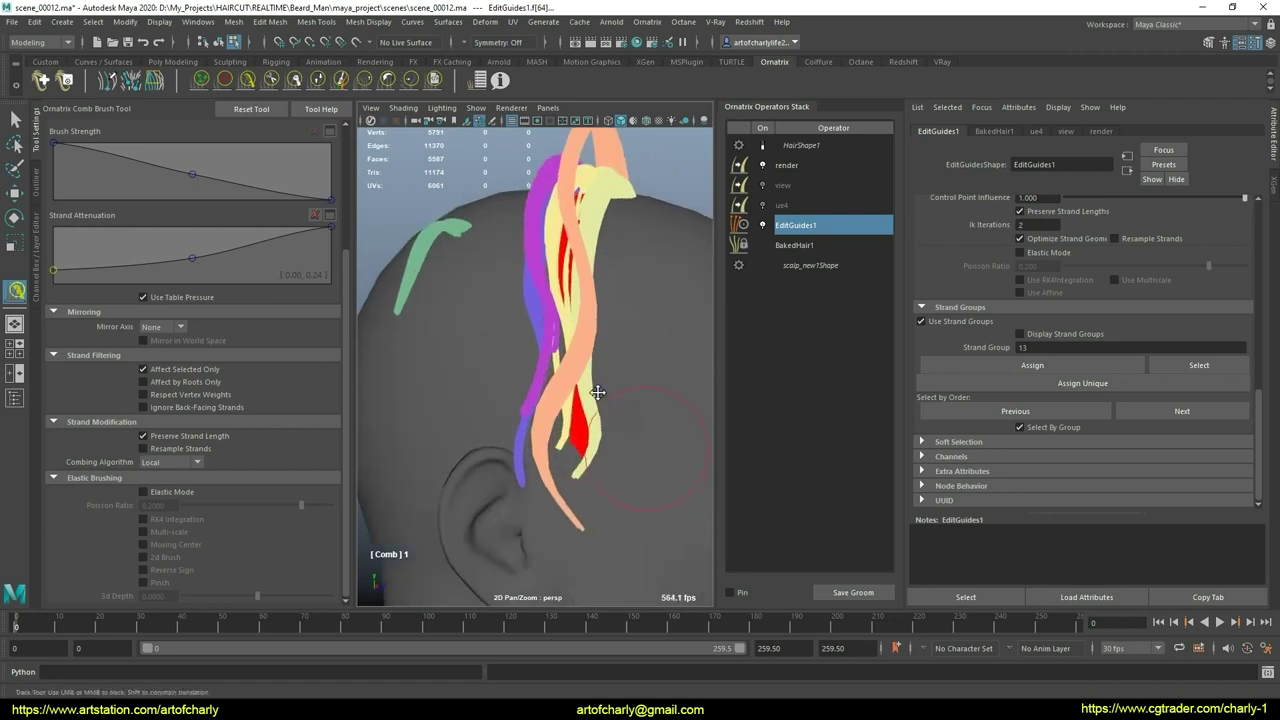
scroll(597, 391, up, 2)
scroll(603, 417, up, 1)
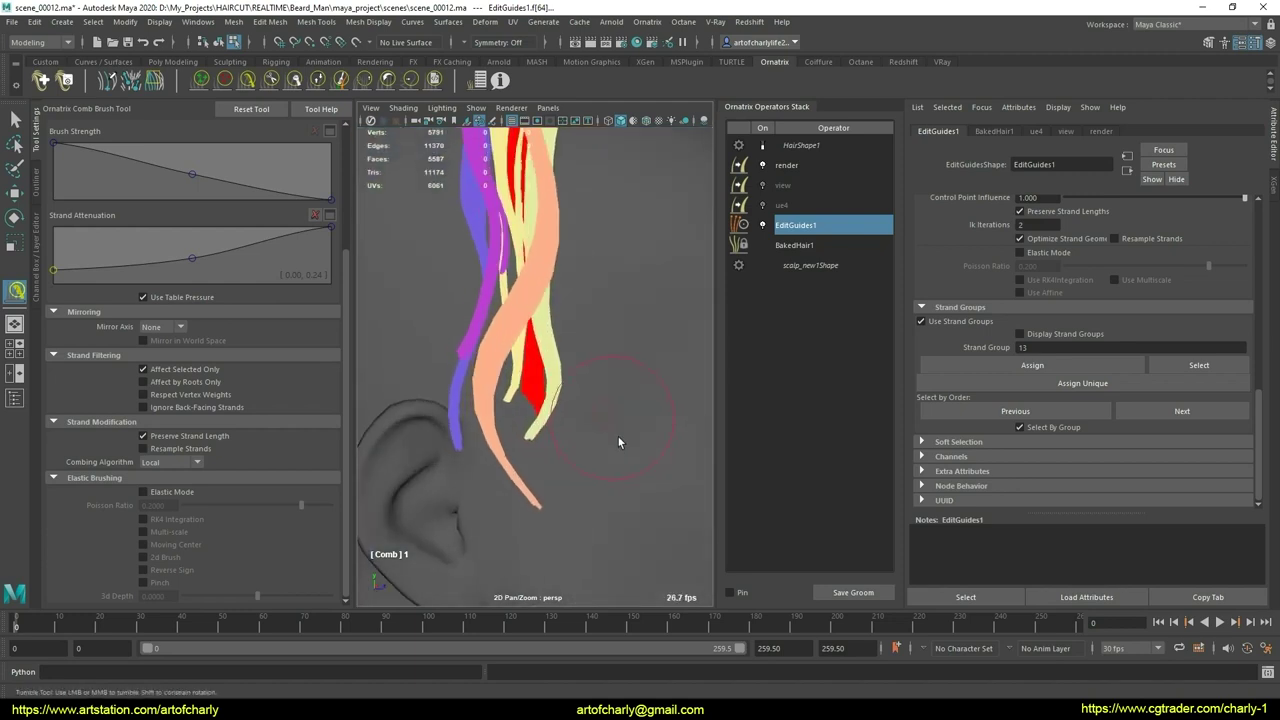
click(322, 80)
click(523, 408)
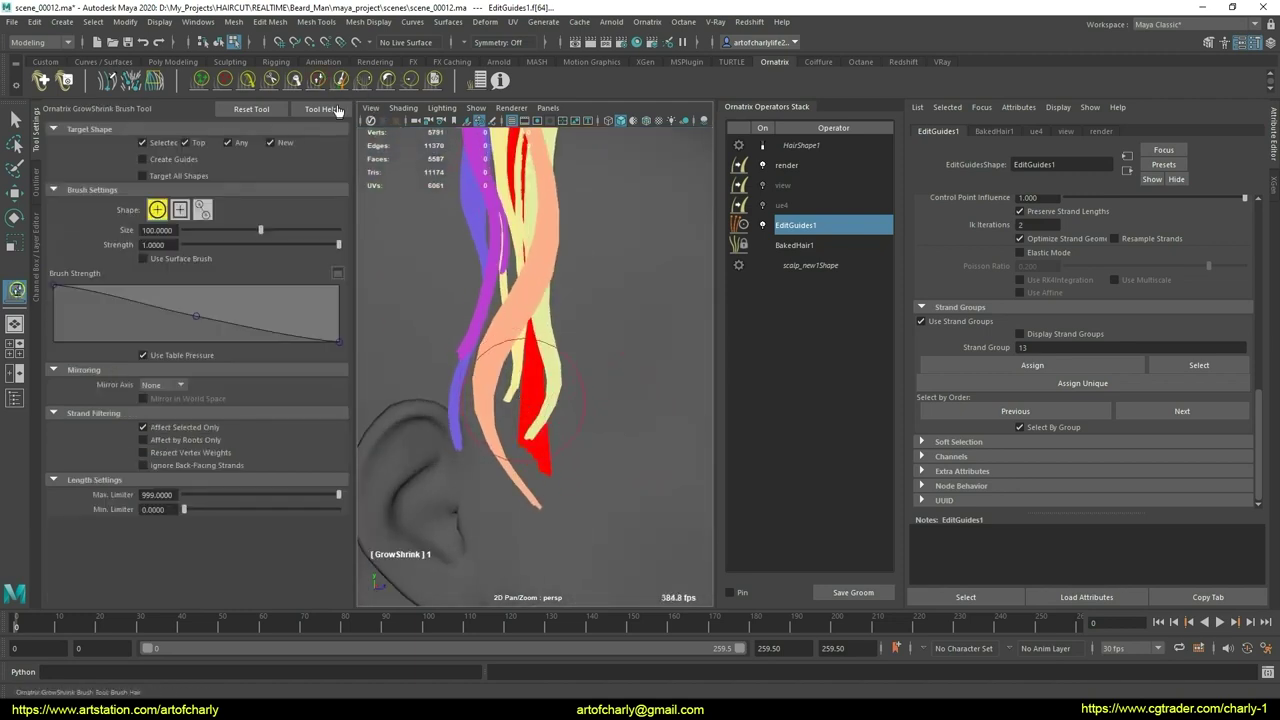
key(y)
scroll(478, 157, down, 1)
click(435, 80)
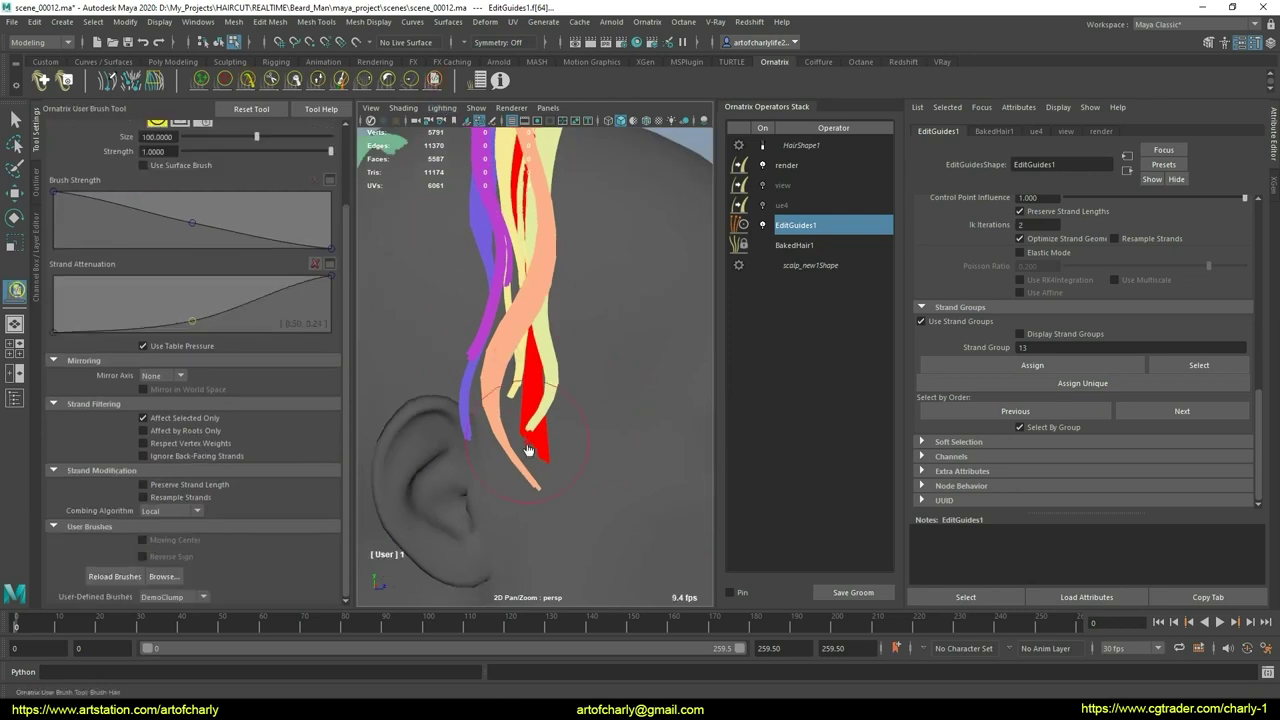
click(250, 84)
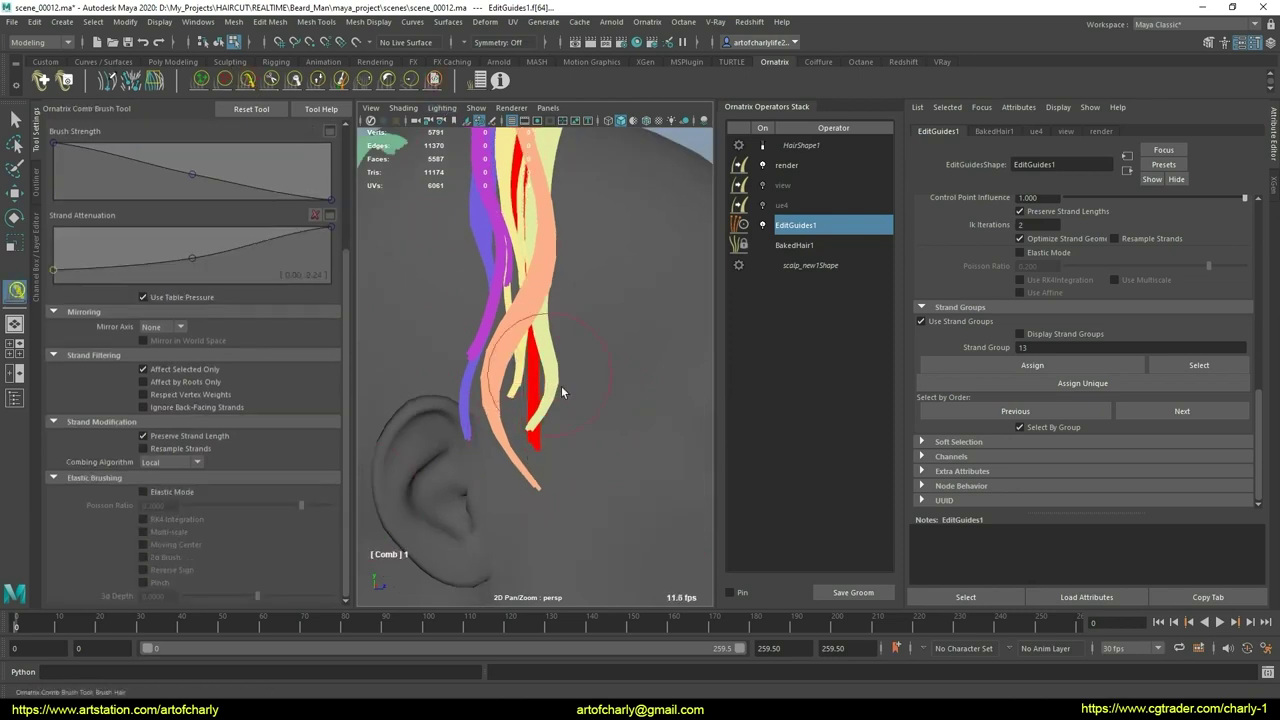
mouse_move(567, 421)
alt+mouse_down()
mouse_move(560, 377)
mouse_move(433, 382)
mouse_move(697, 389)
mouse_move(523, 369)
mouse_move(638, 367)
mouse_move(629, 423)
mouse_move(626, 403)
mouse_move(572, 420)
alt+mouse_up()
Step: Select the orange strand beside the red one and comb it, checking in profile
key(q)
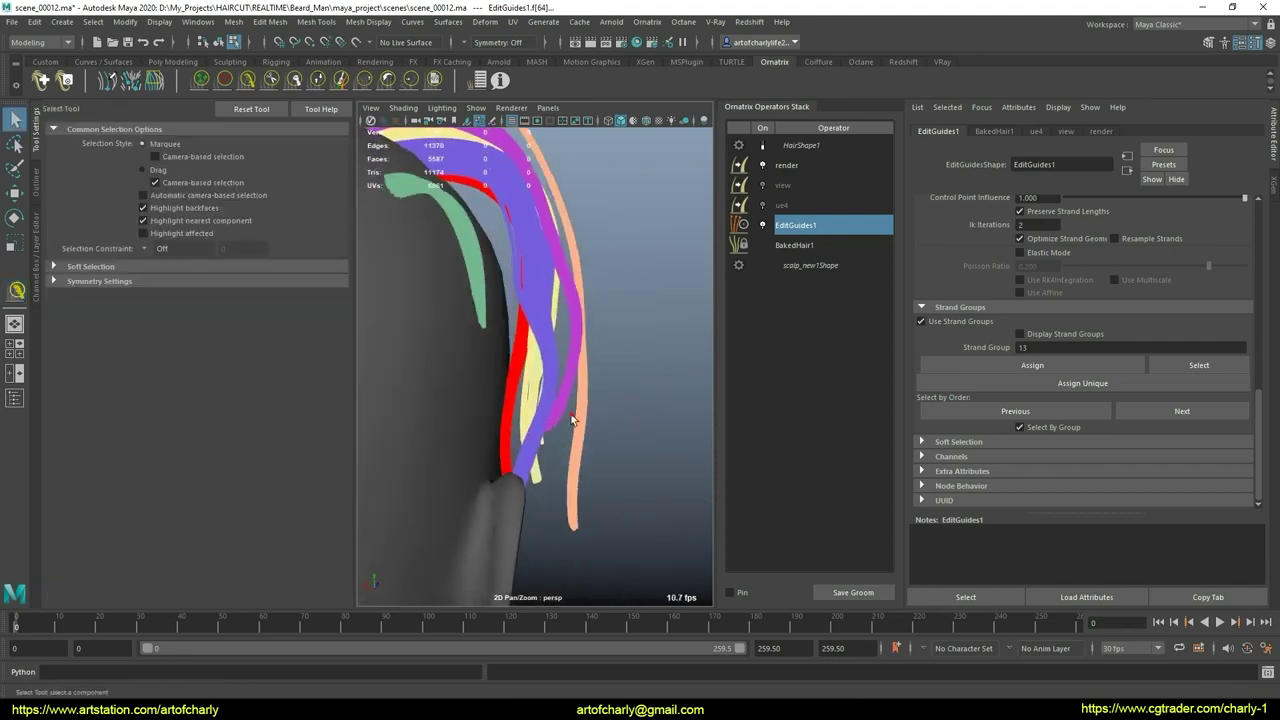
click(576, 418)
key(y)
alt+drag(540, 360, 603, 363)
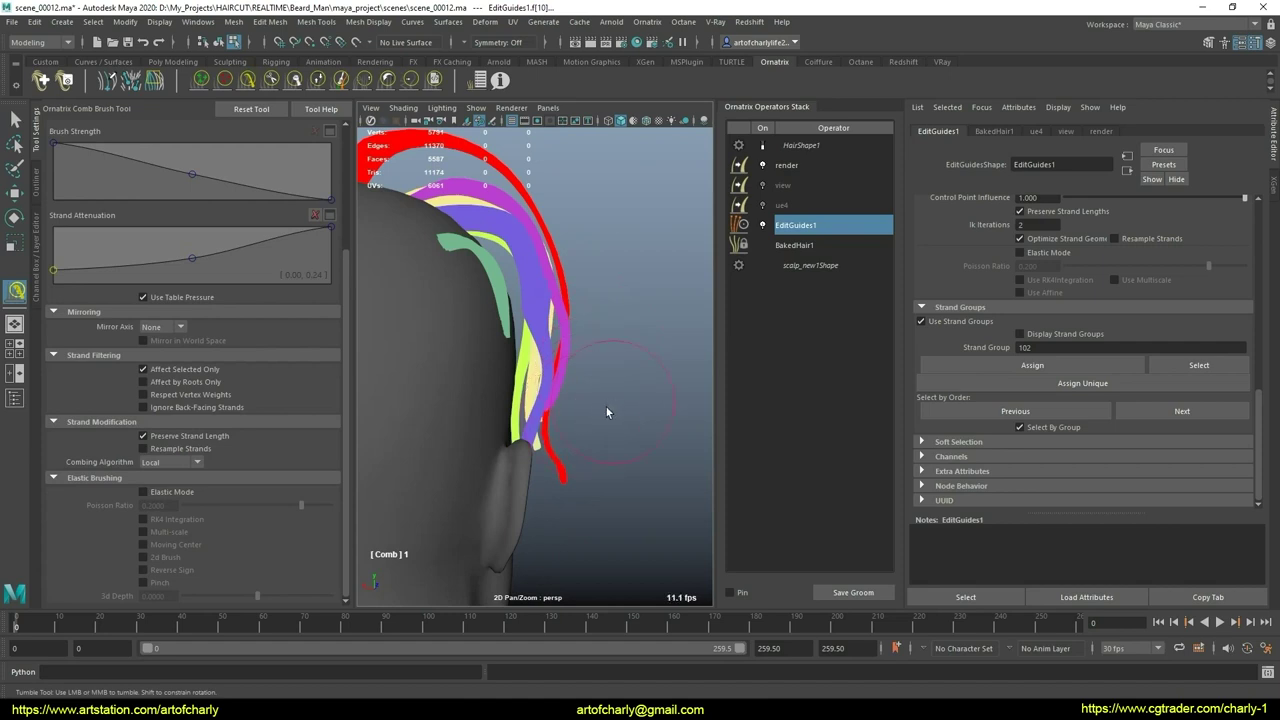
mouse_move(606, 411)
alt+right_down()
mouse_move(600, 371)
mouse_move(599, 386)
alt+right_up()
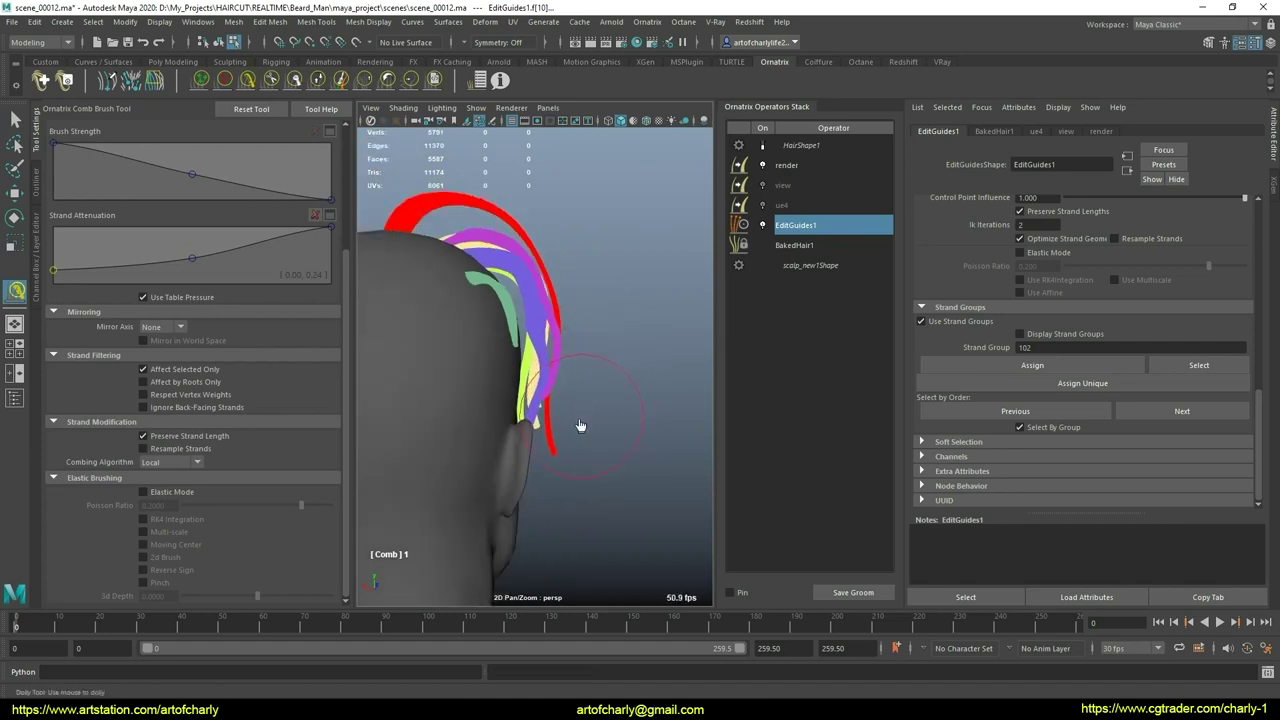
mouse_move(604, 361)
alt+mouse_down()
mouse_move(521, 365)
mouse_move(586, 430)
alt+mouse_up()
Step: Preview the rendered hair on BakedHair1, then hide it again to reveal the guides
key(q)
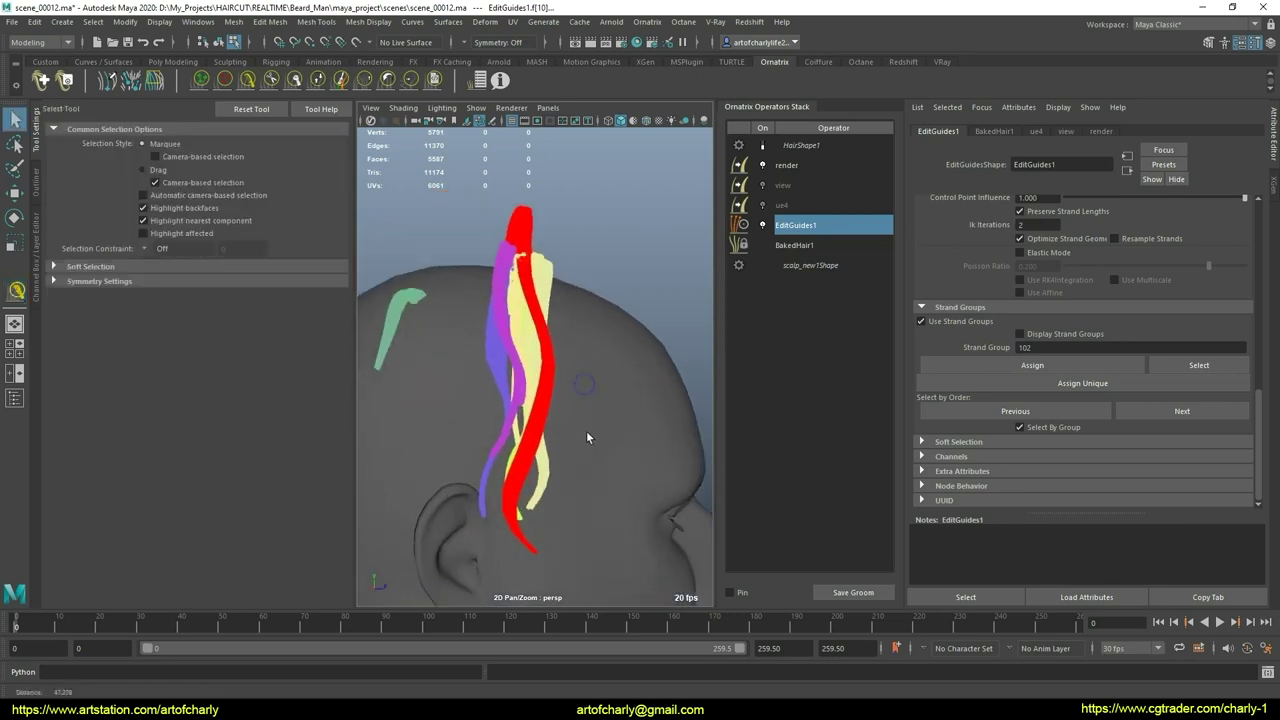
click(762, 146)
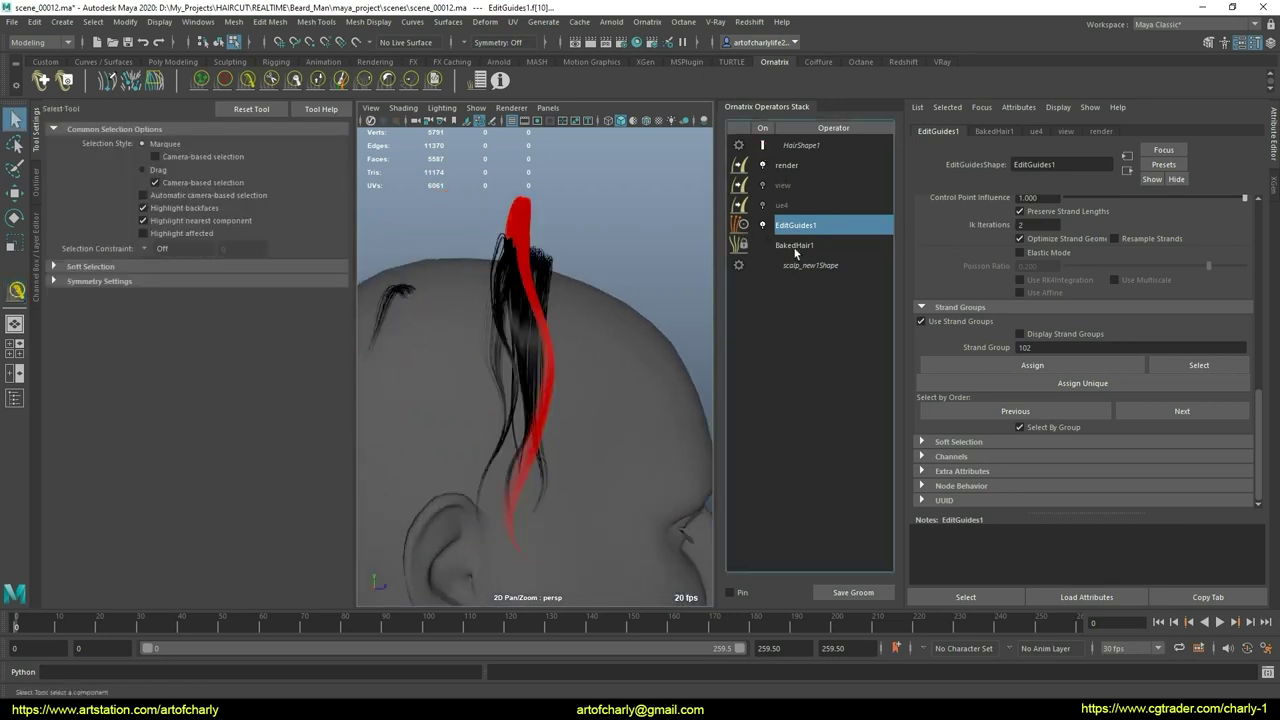
click(795, 246)
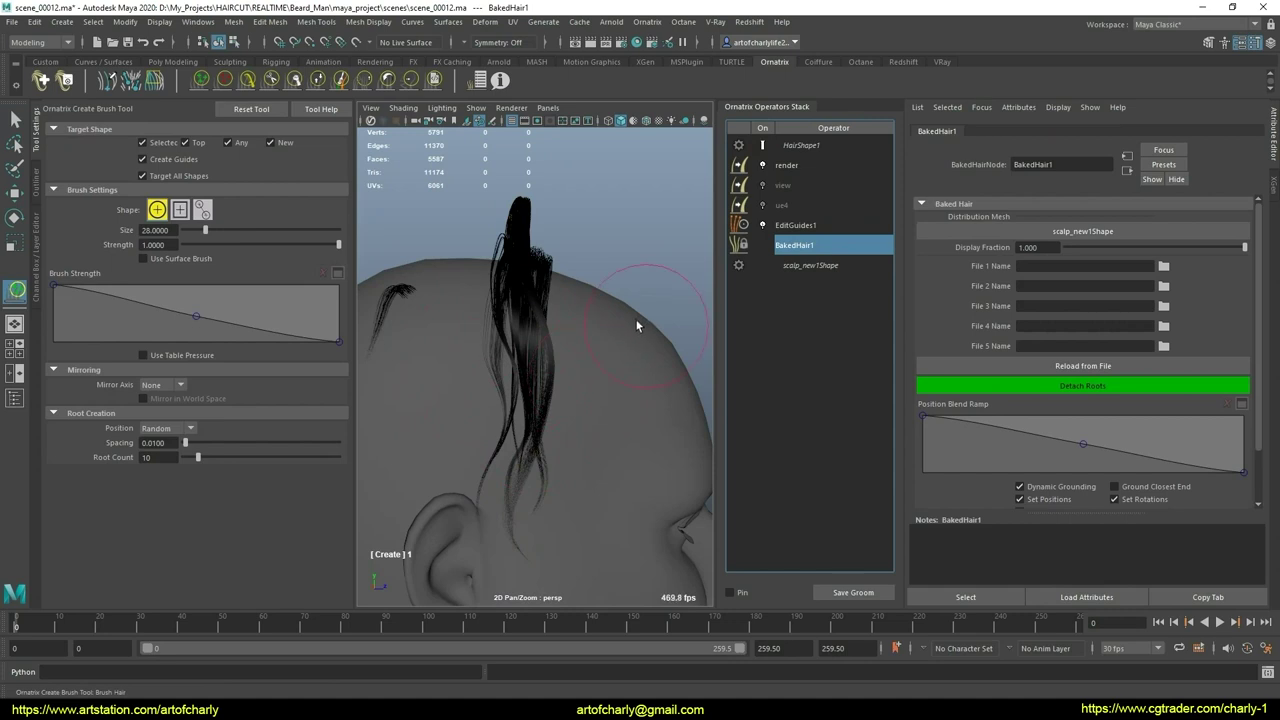
alt+drag(620, 367, 617, 374)
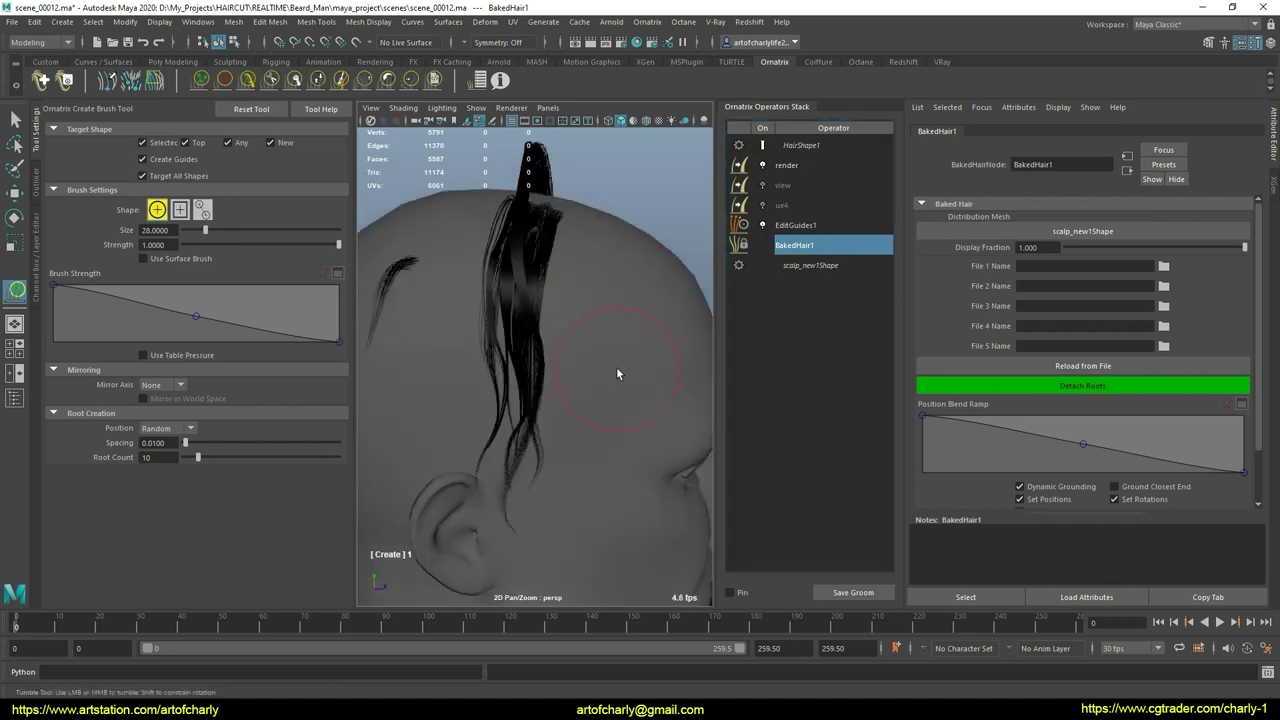
click(763, 146)
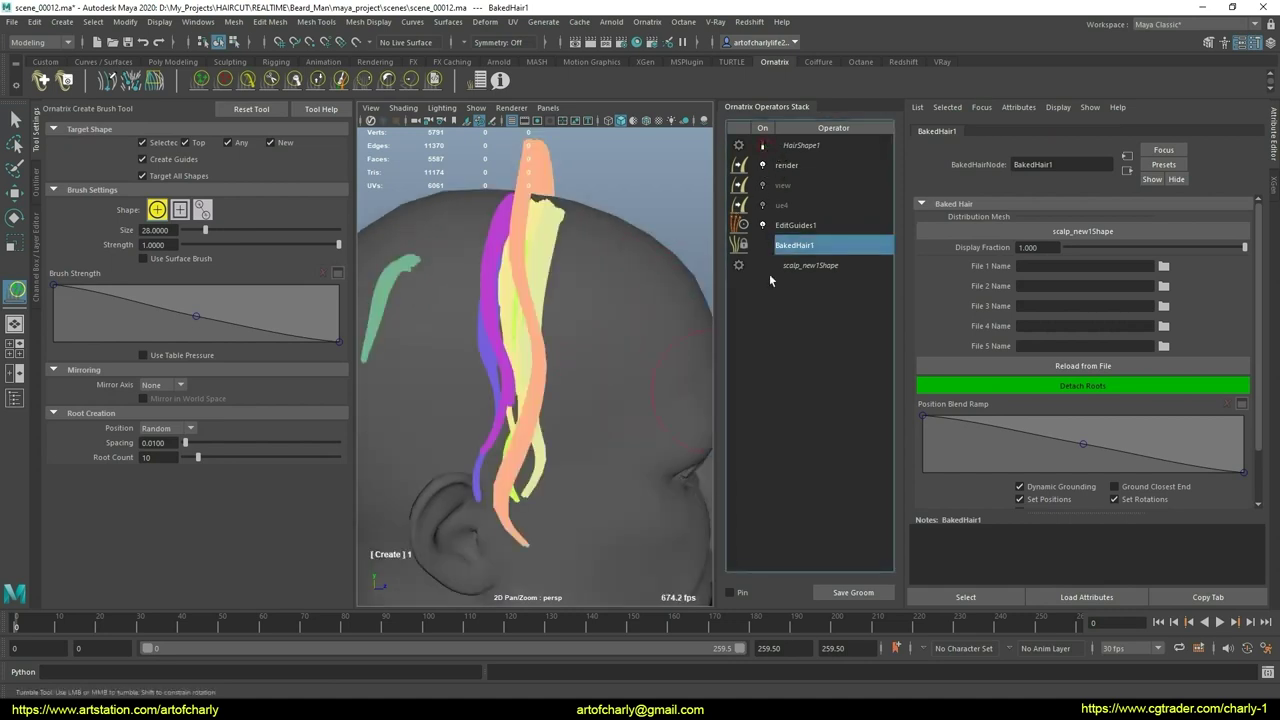
Step: Unhide all hidden guide strands on the EditGuides1 operator
click(817, 225)
scroll(936, 314, down, 3)
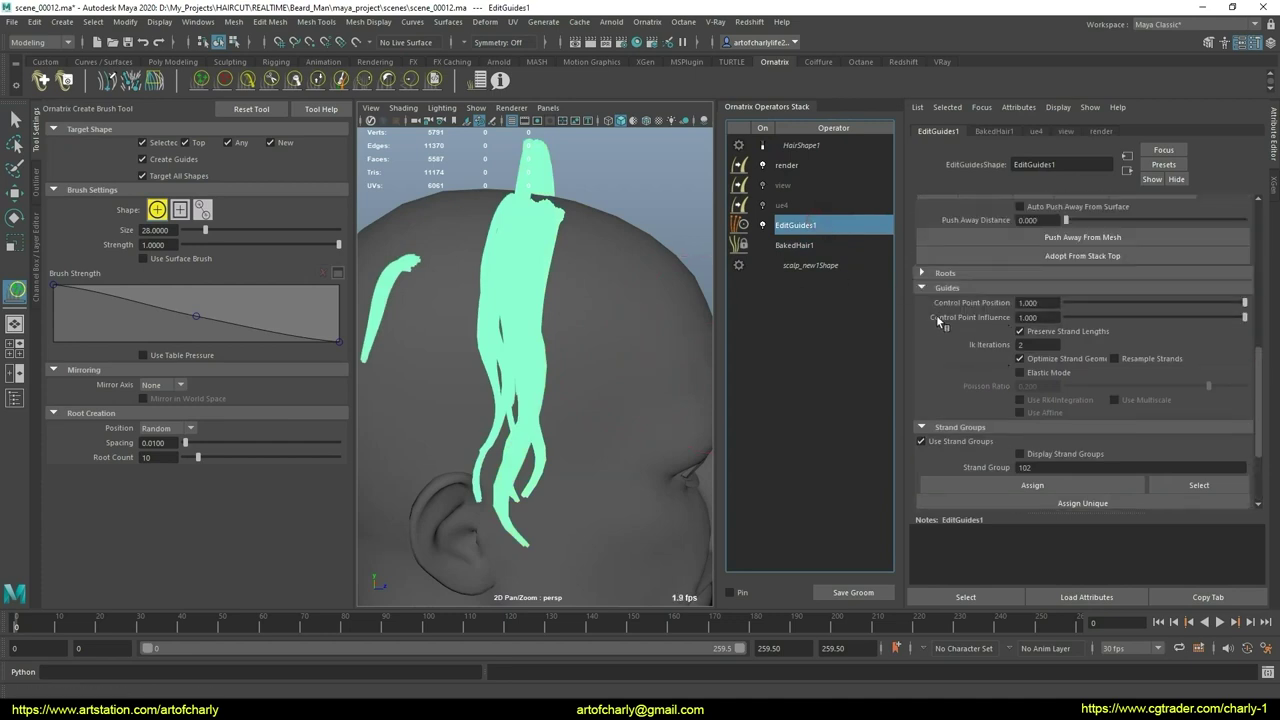
scroll(990, 309, down, 3)
click(985, 351)
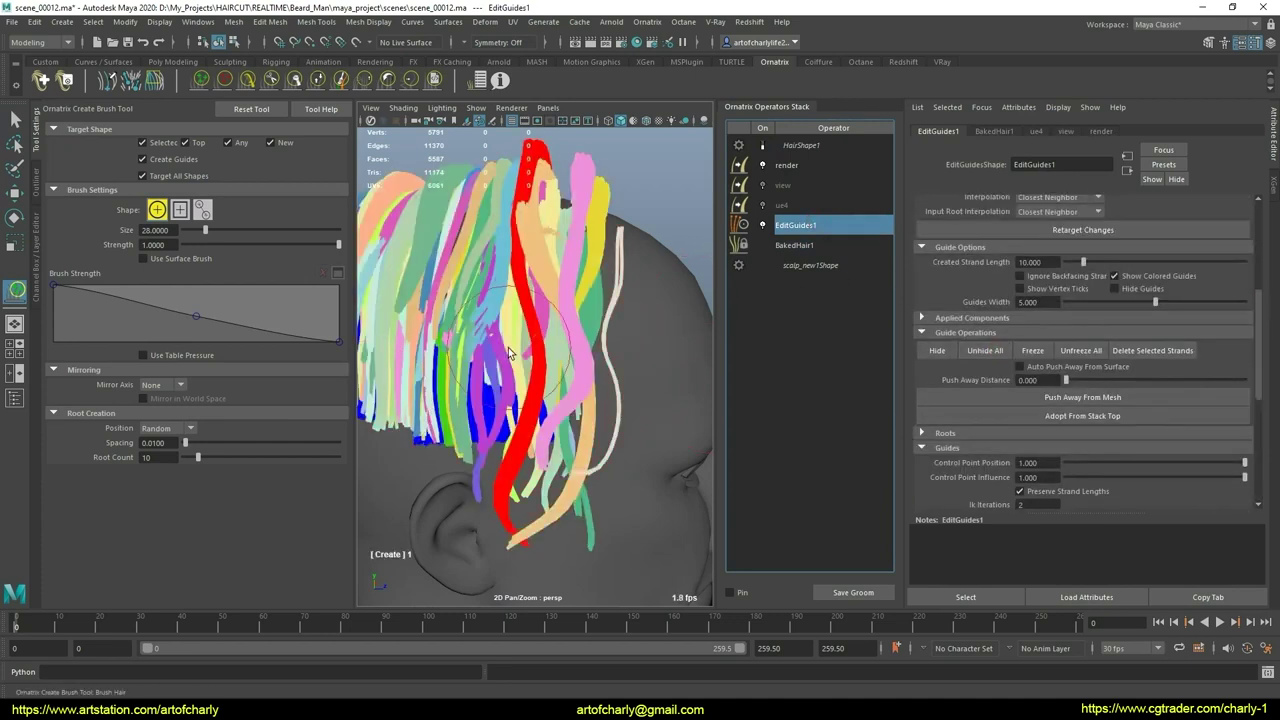
Step: Re-show the rendered hair to inspect the haircut around the ear, then reselect EditGuides1
key(q)
click(800, 245)
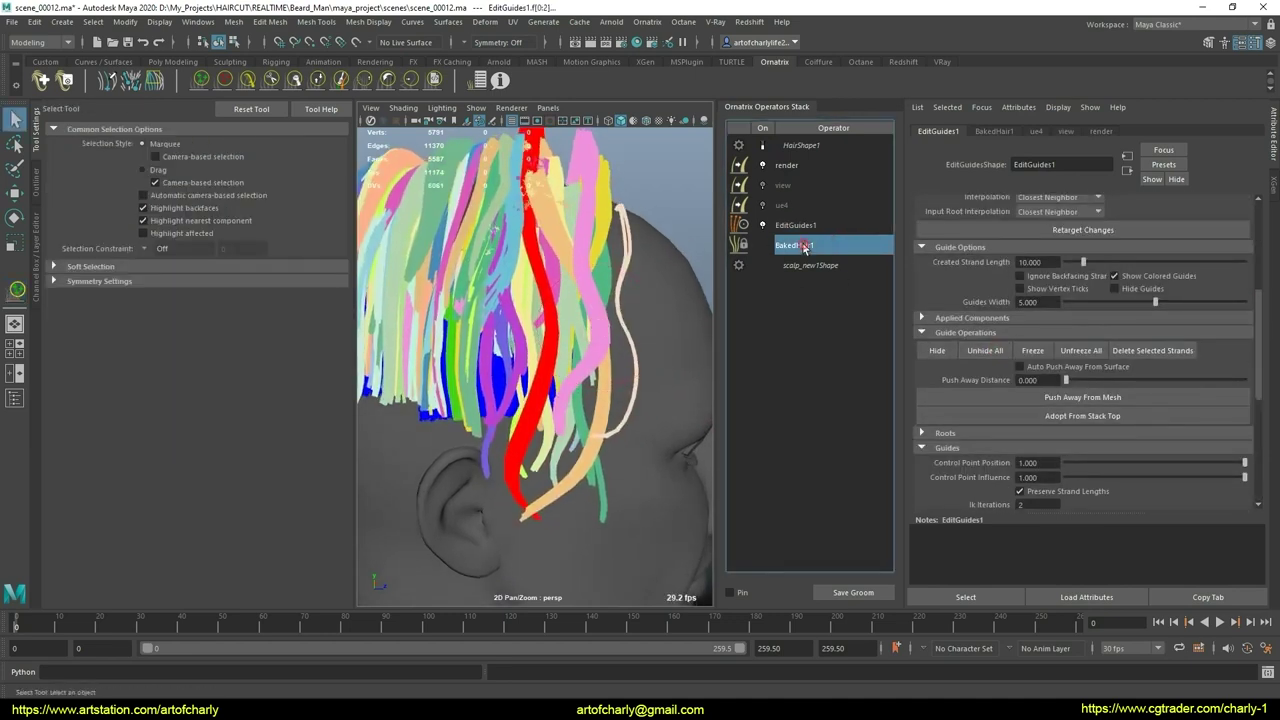
click(762, 145)
alt+middle_drag(565, 347, 563, 327)
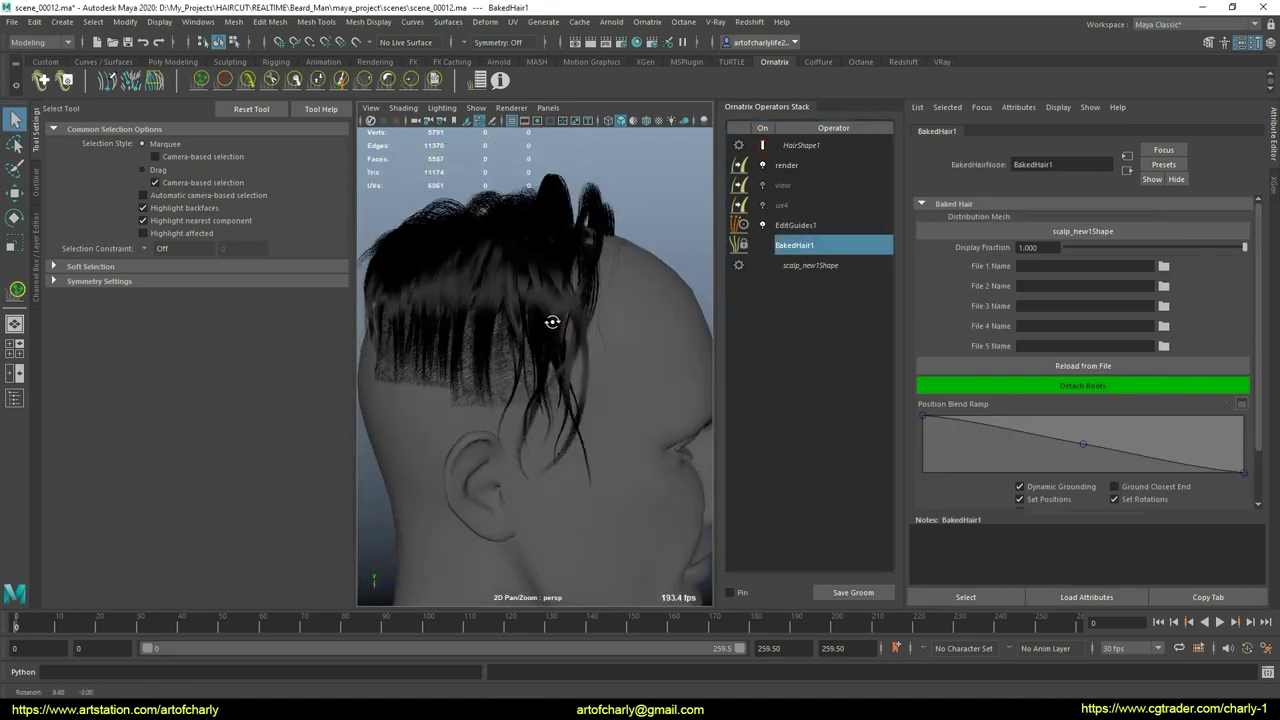
mouse_move(563, 327)
alt+mouse_down()
mouse_move(623, 309)
mouse_move(506, 309)
mouse_move(593, 308)
mouse_move(560, 306)
mouse_move(571, 303)
mouse_move(567, 341)
mouse_move(543, 351)
mouse_move(580, 357)
alt+mouse_up()
mouse_move(580, 357)
alt+right_down()
mouse_move(586, 386)
mouse_move(585, 365)
alt+right_up()
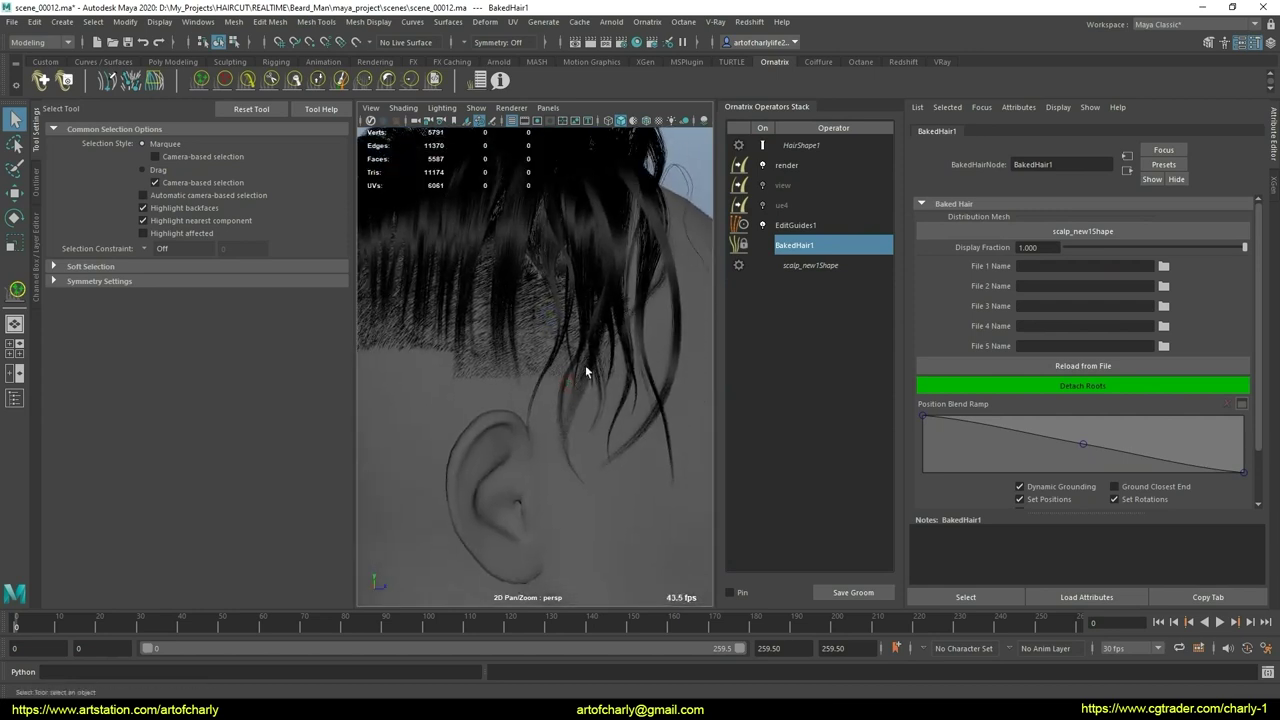
mouse_move(535, 320)
alt+mouse_down()
mouse_move(586, 323)
mouse_move(533, 343)
alt+mouse_up()
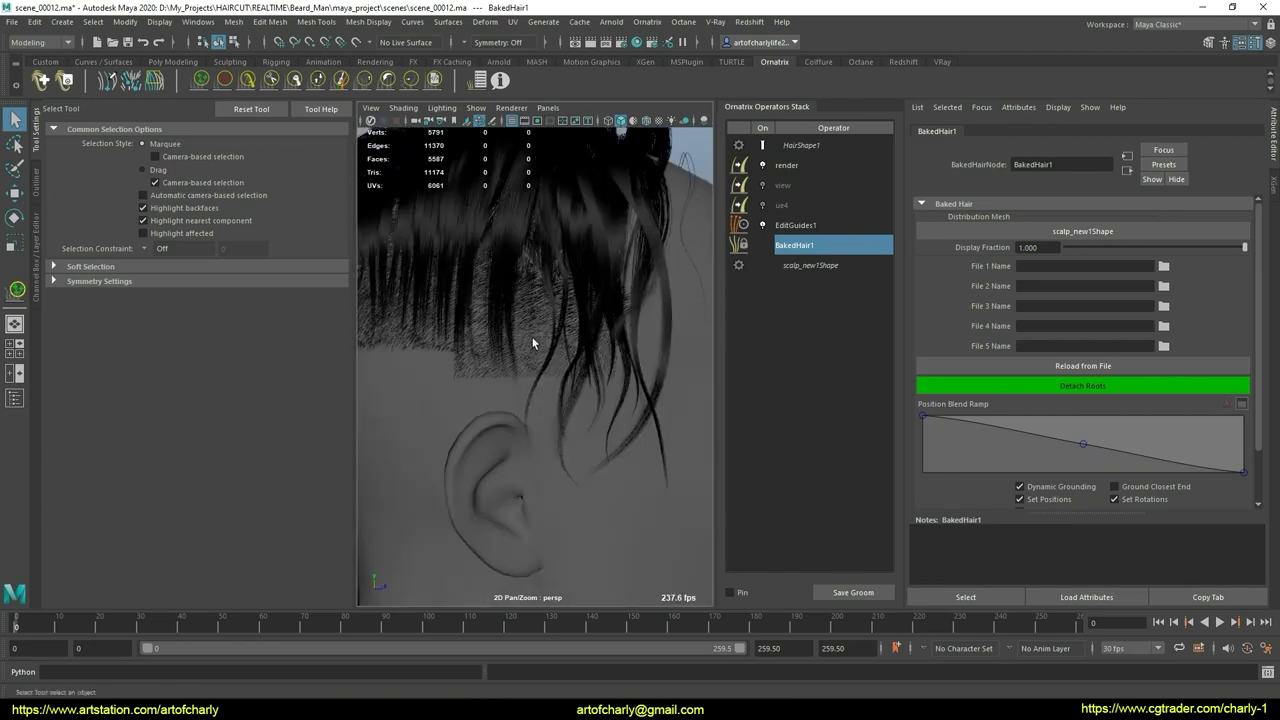
alt+right_drag(588, 309, 583, 266)
mouse_move(583, 266)
alt+mouse_down()
mouse_move(629, 277)
mouse_move(598, 273)
alt+mouse_up()
scroll(598, 273, up, 3)
mouse_move(603, 277)
alt+right_down()
mouse_move(611, 337)
mouse_move(721, 287)
alt+right_up()
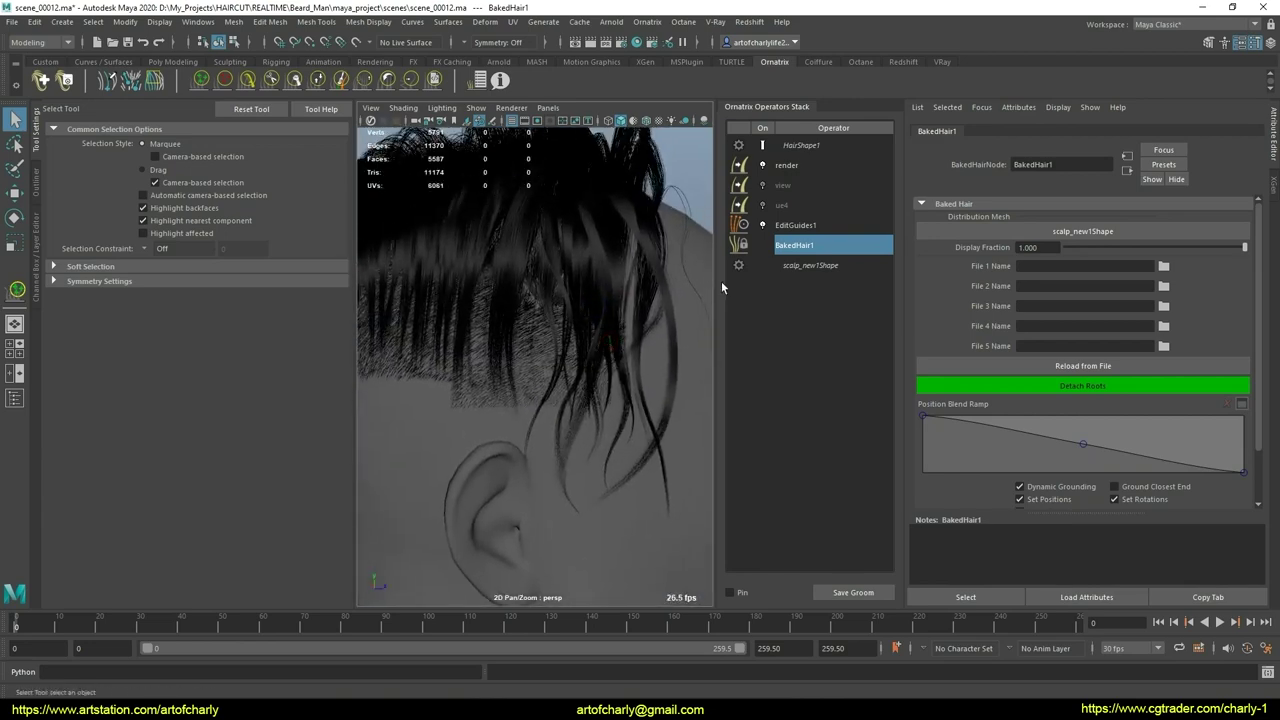
click(796, 225)
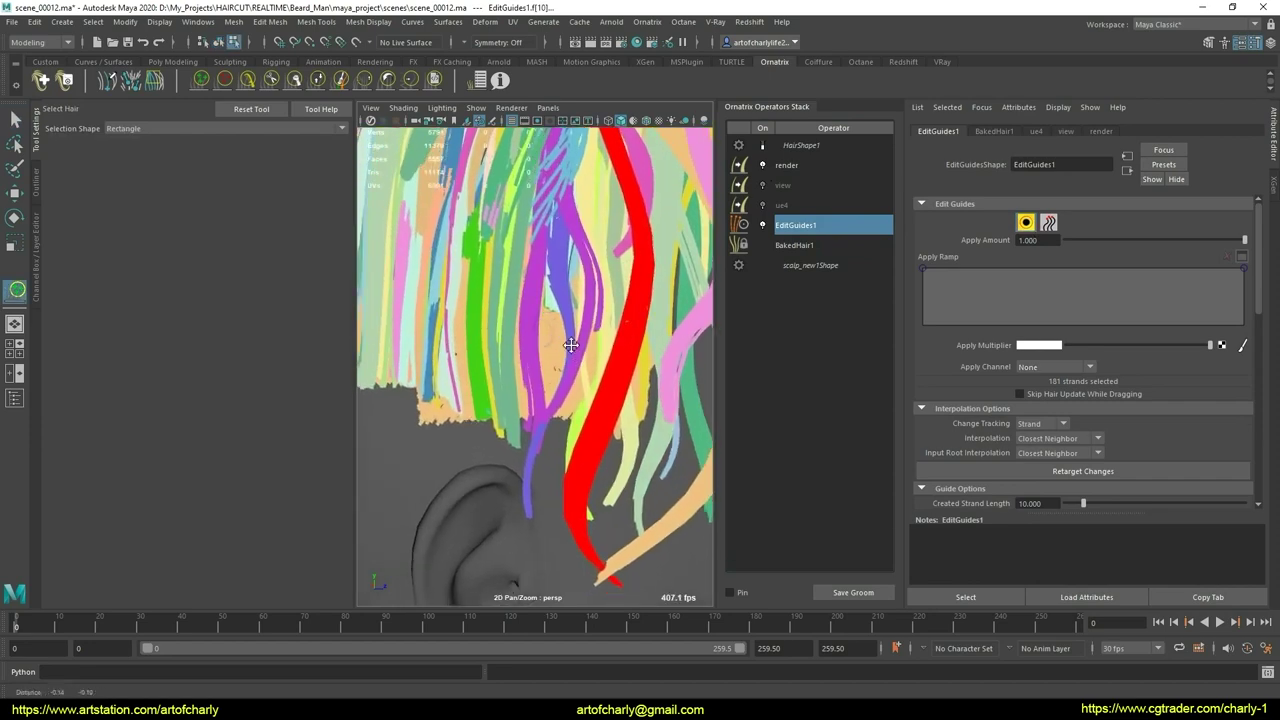
Step: Select several guide strand groups in the side hair above the ear
mouse_move(613, 339)
alt+mouse_down()
mouse_move(592, 302)
mouse_move(578, 308)
alt+mouse_up()
scroll(1078, 390, down, 5)
scroll(1099, 377, down, 5)
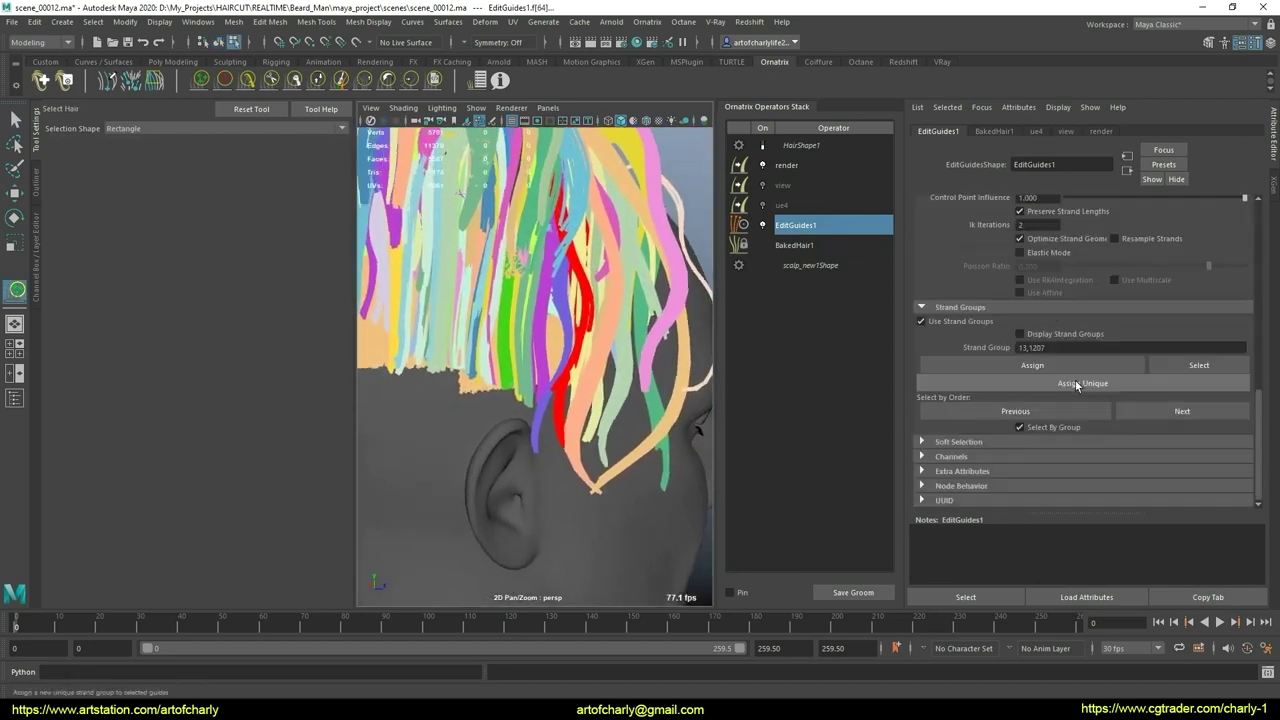
mouse_move(583, 376)
alt+right_down()
mouse_move(604, 450)
mouse_move(567, 376)
mouse_move(562, 403)
alt+right_up()
click(567, 451)
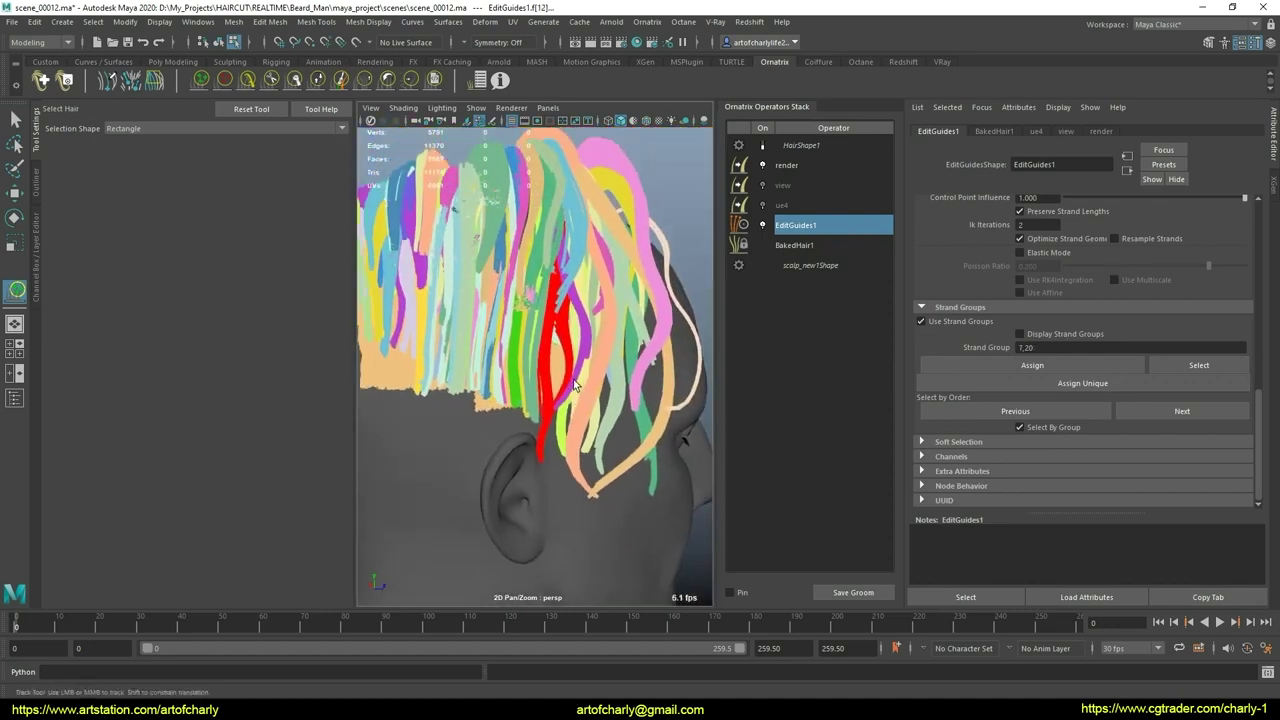
click(542, 392)
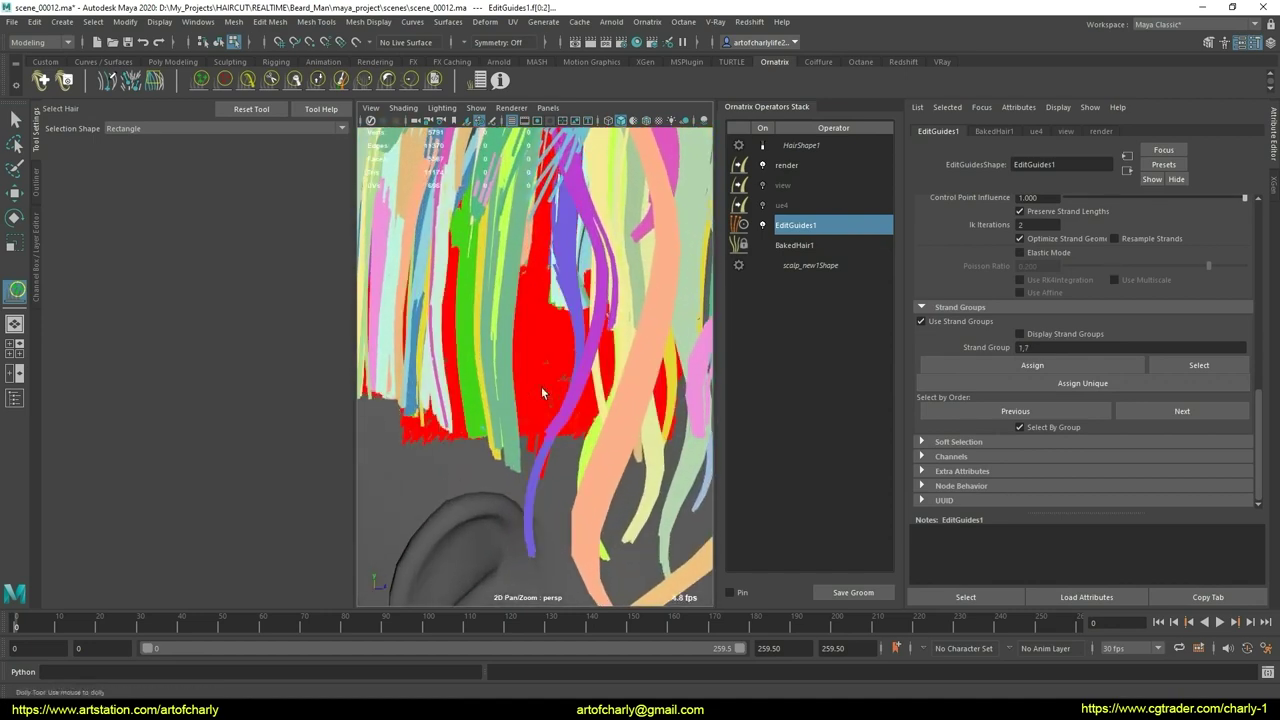
click(528, 514)
alt+drag(562, 380, 586, 346)
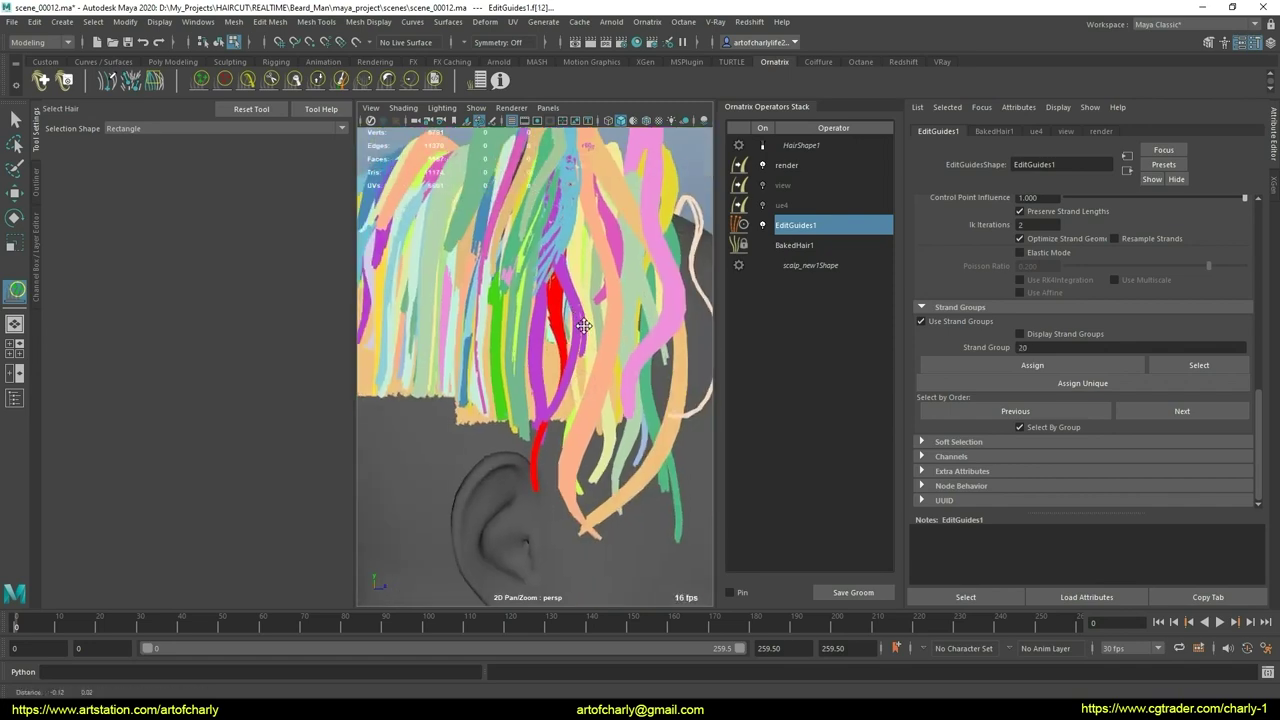
scroll(586, 346, up, 3)
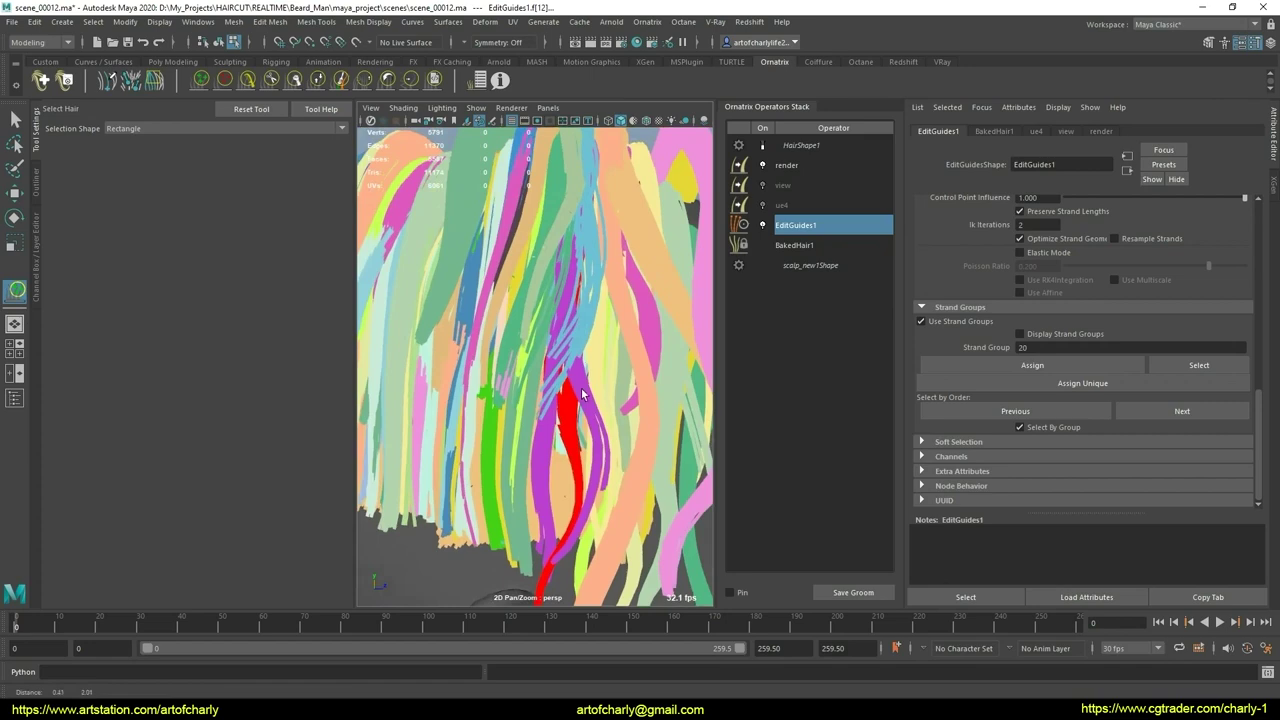
click(583, 332)
scroll(586, 404, down, 2)
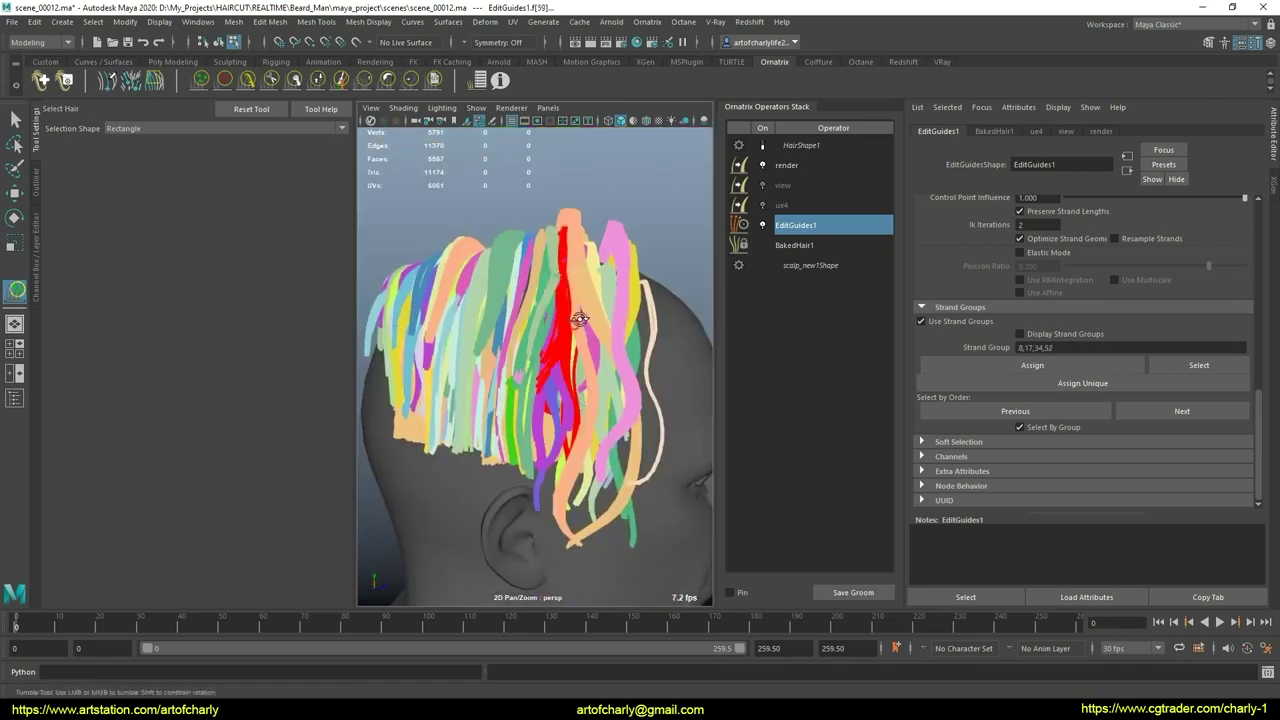
scroll(586, 405, down, 1)
scroll(586, 406, down, 2)
shift+click(590, 405)
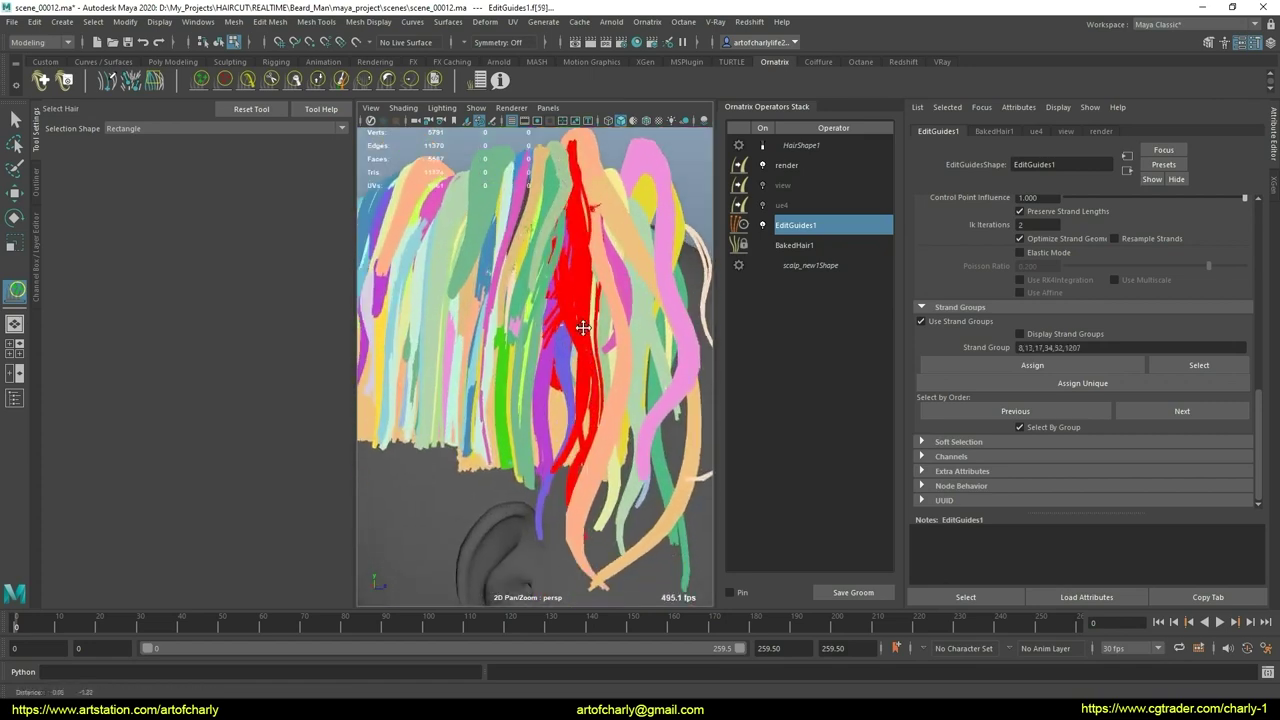
scroll(577, 370, up, 2)
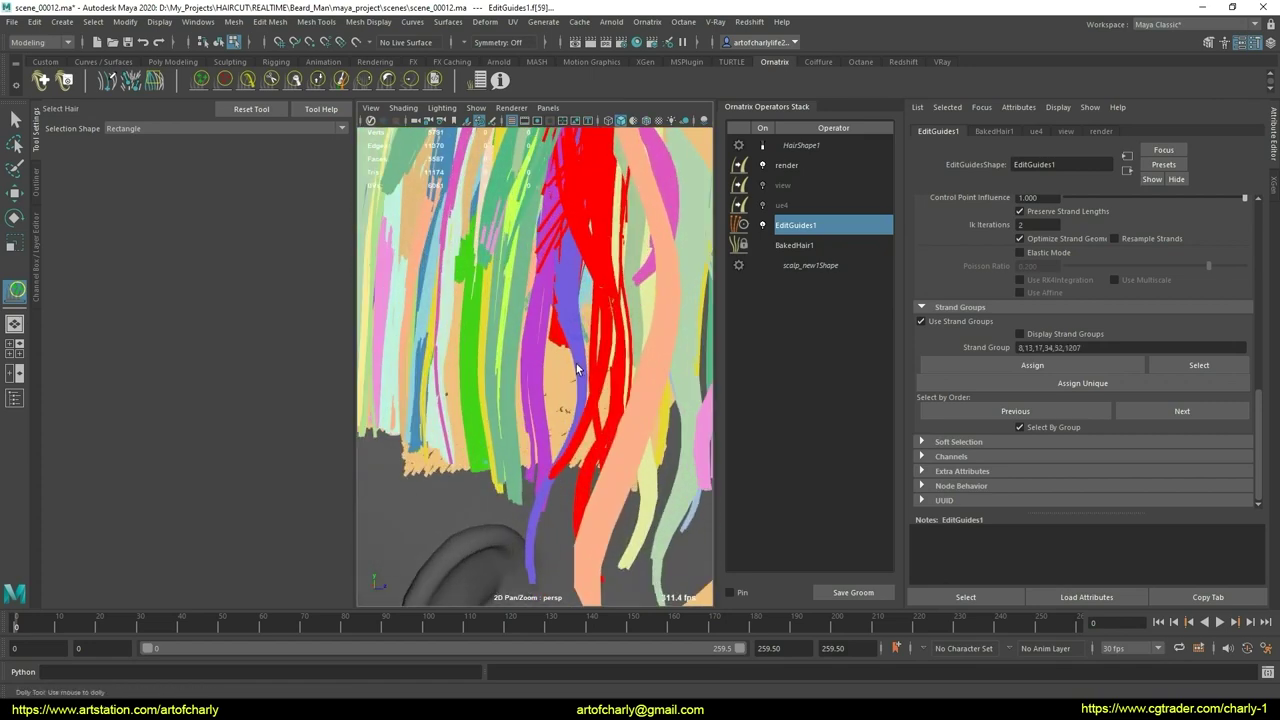
shift+click(478, 483)
alt+drag(478, 483, 536, 416)
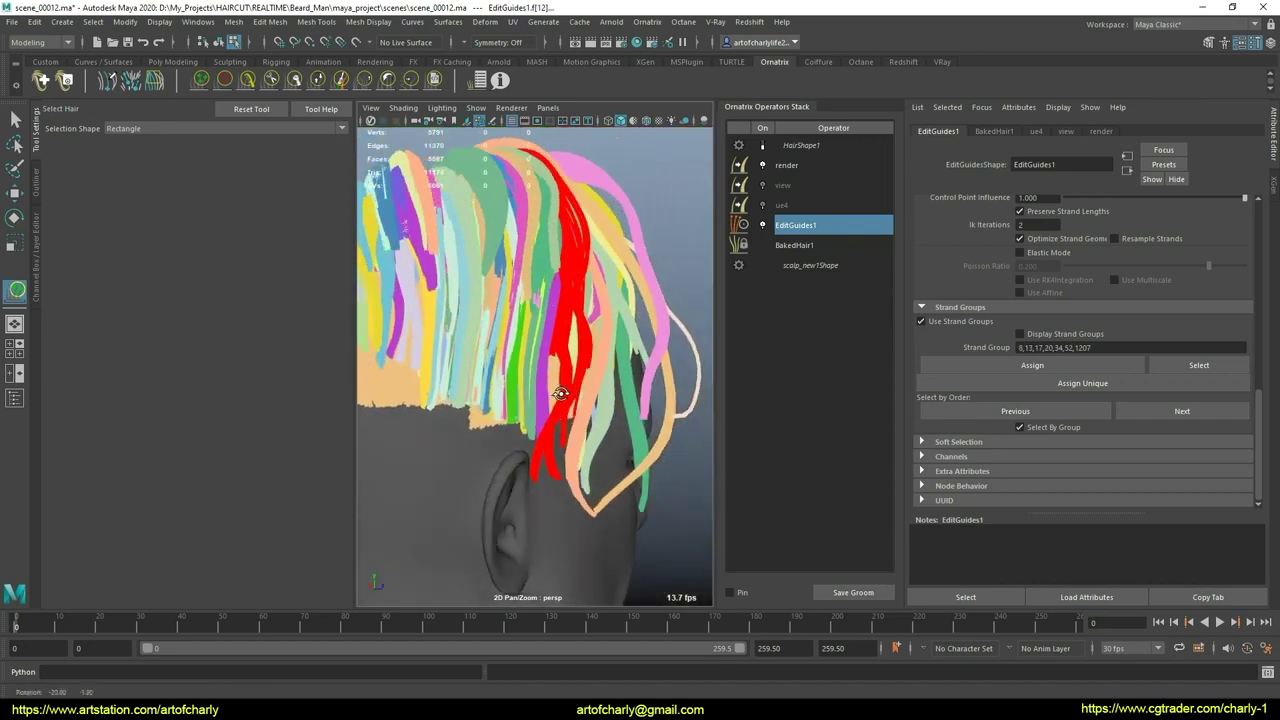
shift+click(536, 416)
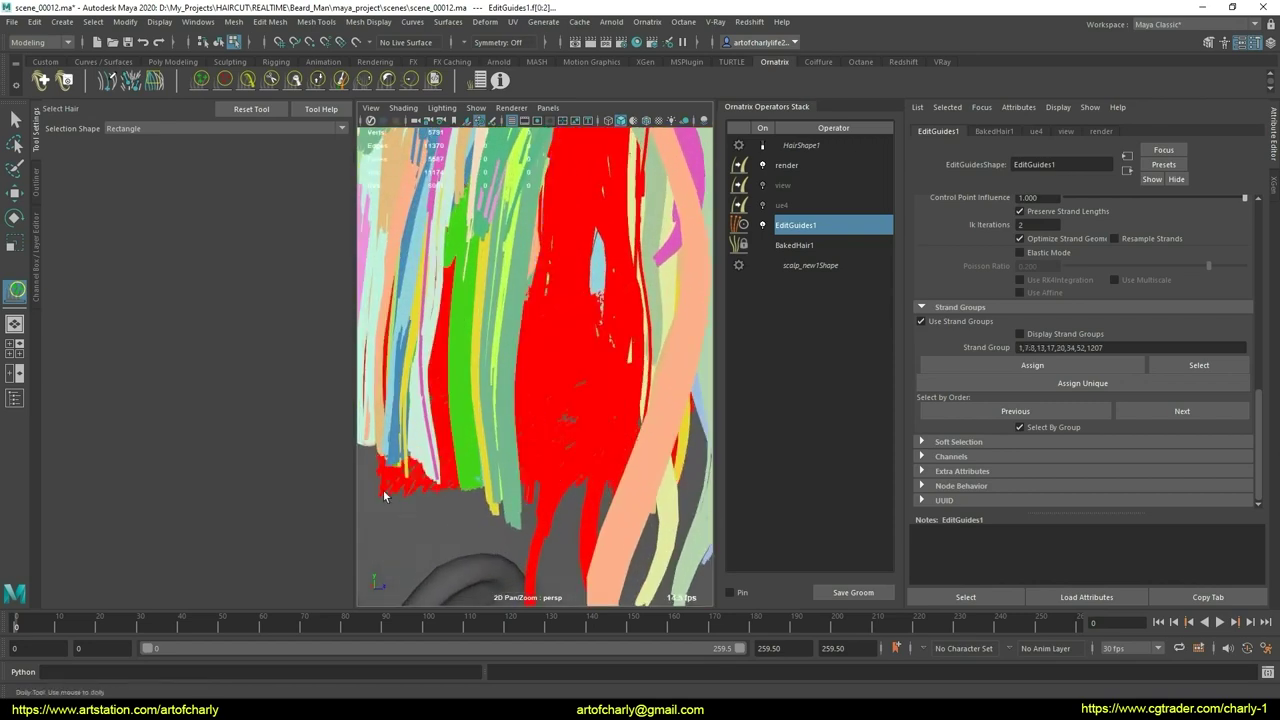
Step: Add strand group 125 to the selection and orbit over the head to check it
alt+drag(438, 501, 528, 412)
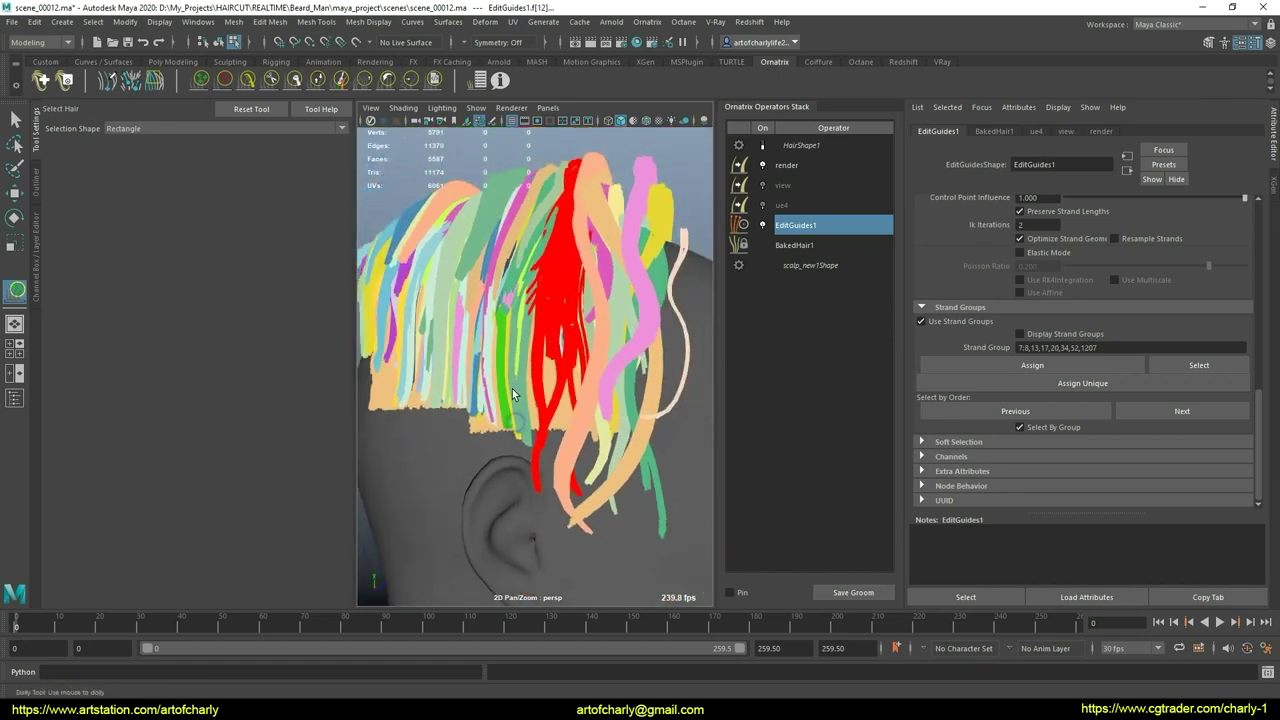
alt+right_drag(528, 412, 528, 470)
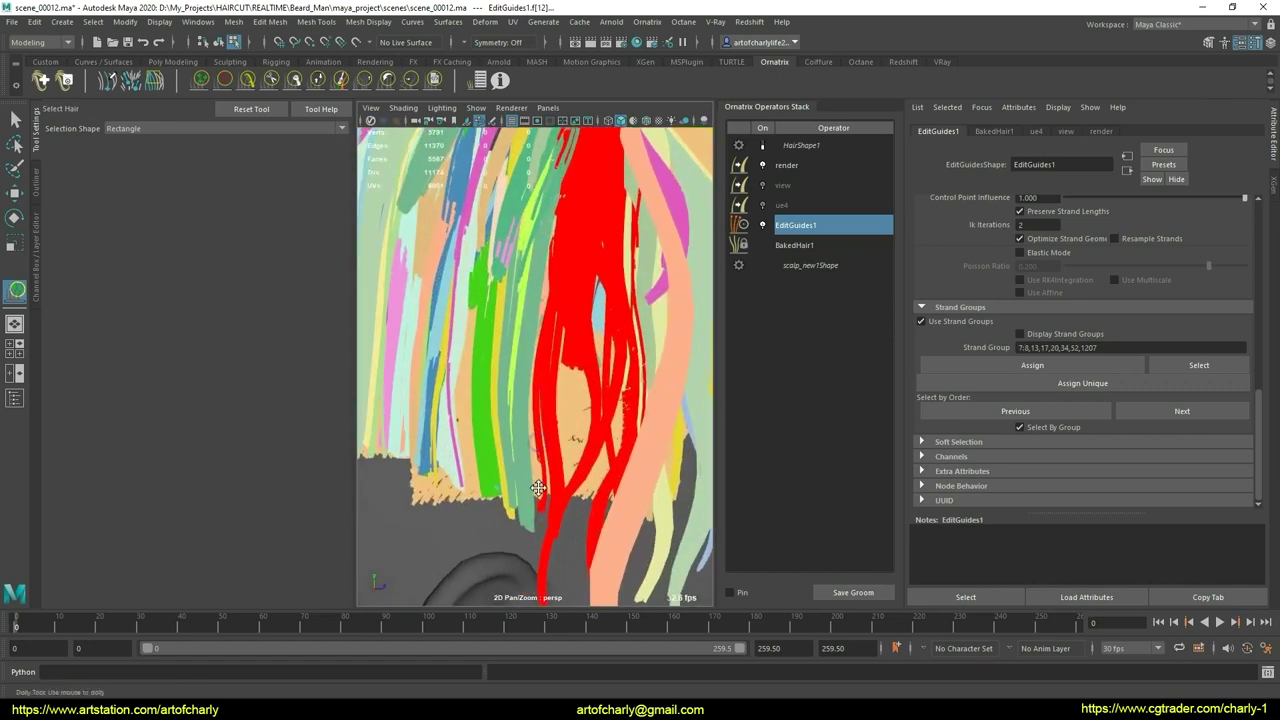
shift+click(528, 471)
mouse_move(528, 471)
alt+mouse_down()
mouse_move(516, 422)
mouse_move(510, 433)
alt+mouse_up()
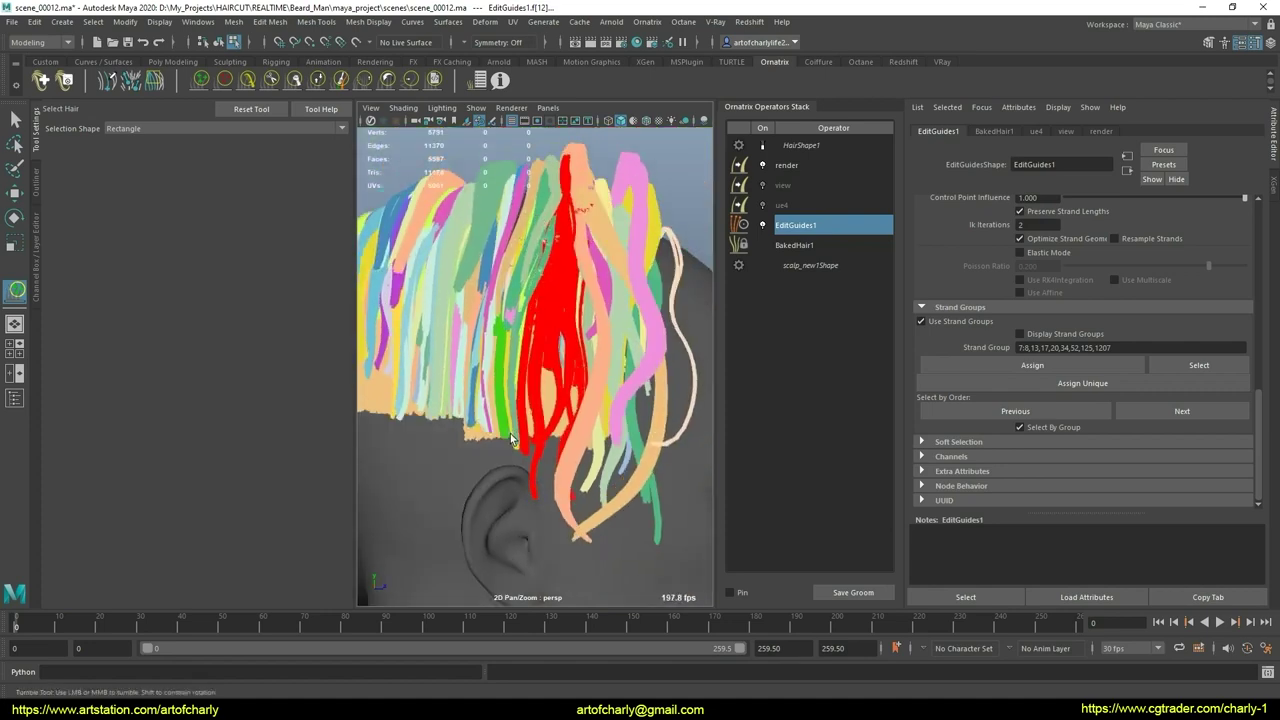
alt+right_drag(510, 433, 540, 440)
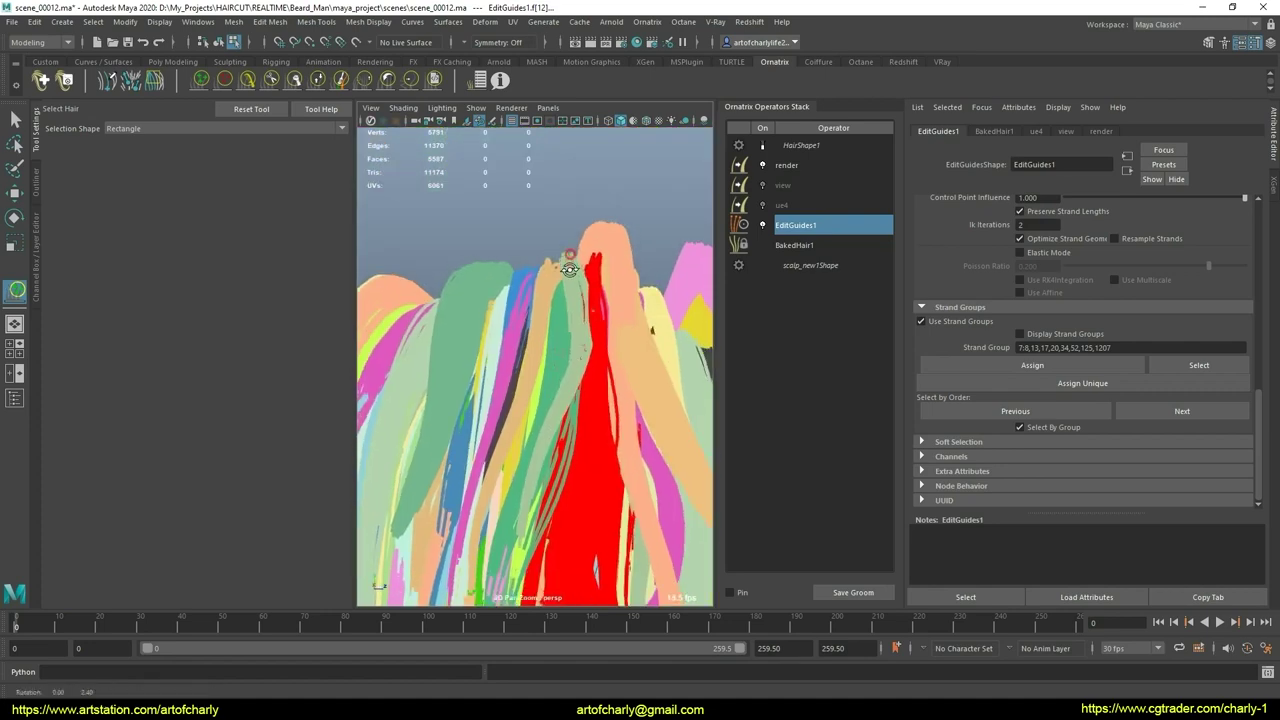
mouse_move(540, 440)
alt+mouse_down()
mouse_move(567, 353)
mouse_move(565, 285)
alt+mouse_up()
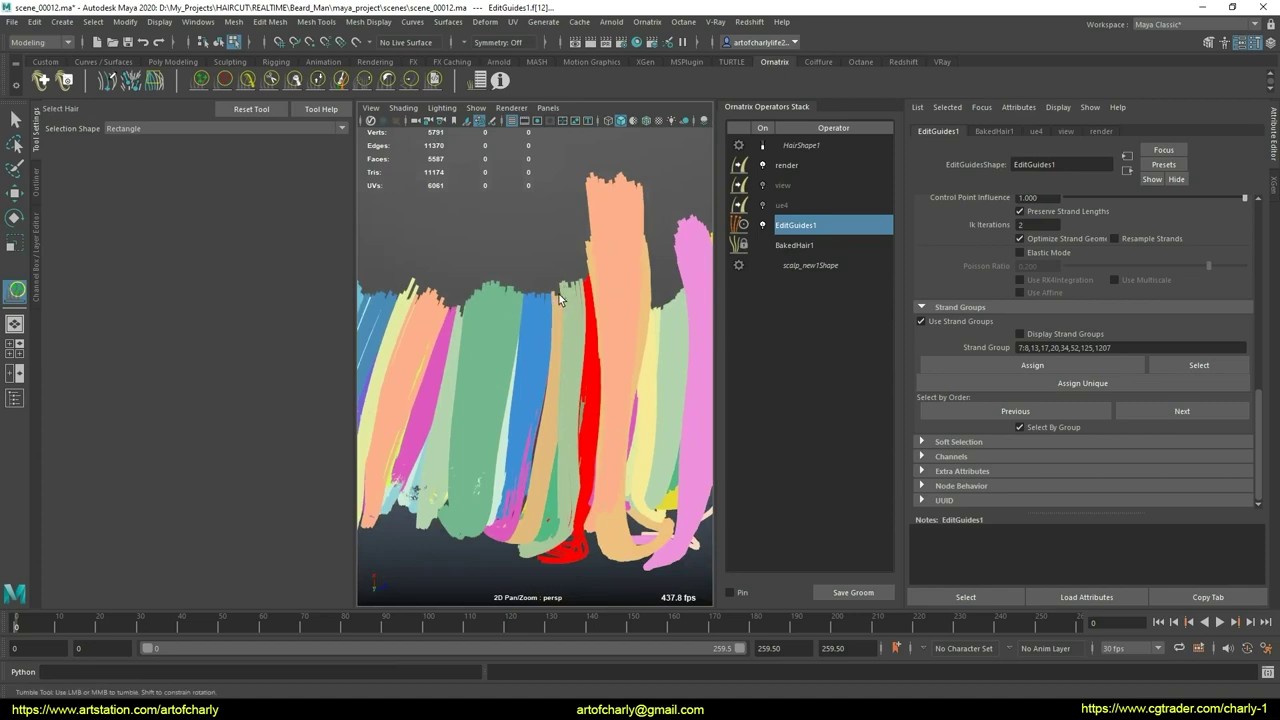
alt+drag(555, 310, 550, 300)
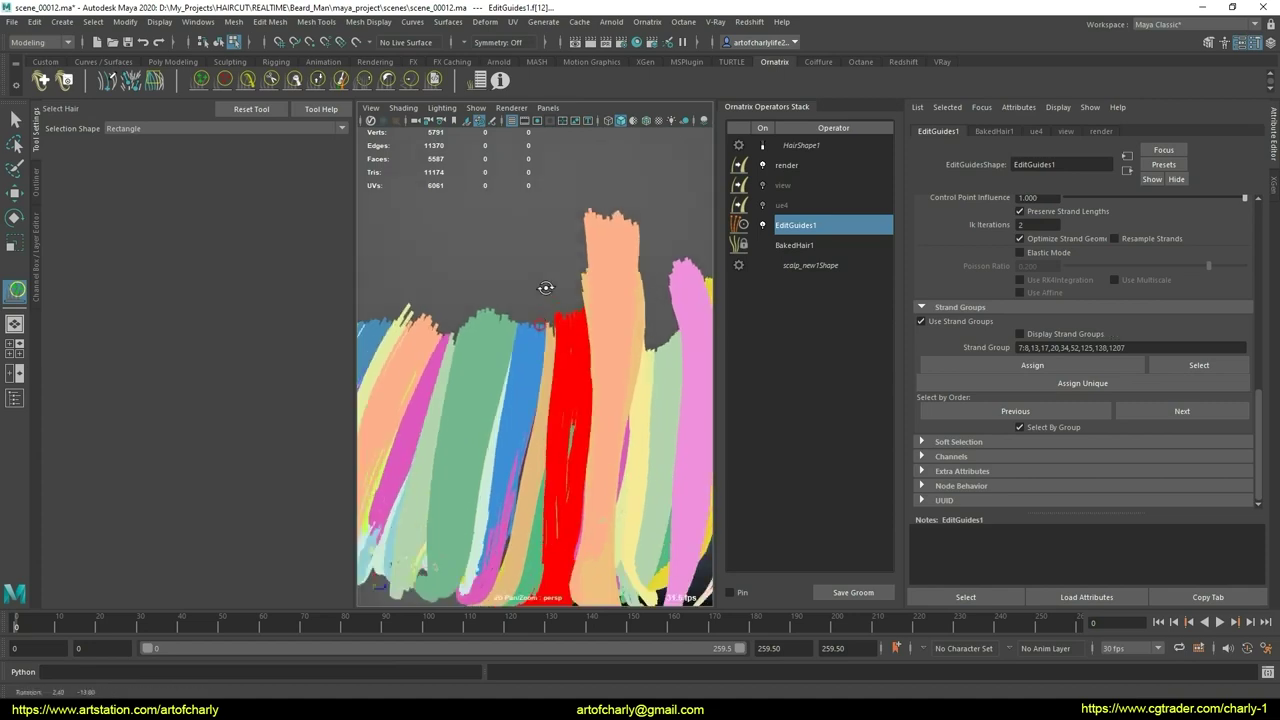
alt+right_drag(550, 300, 557, 386)
mouse_move(557, 386)
alt+middle_down()
mouse_move(563, 355)
mouse_move(548, 368)
alt+middle_up()
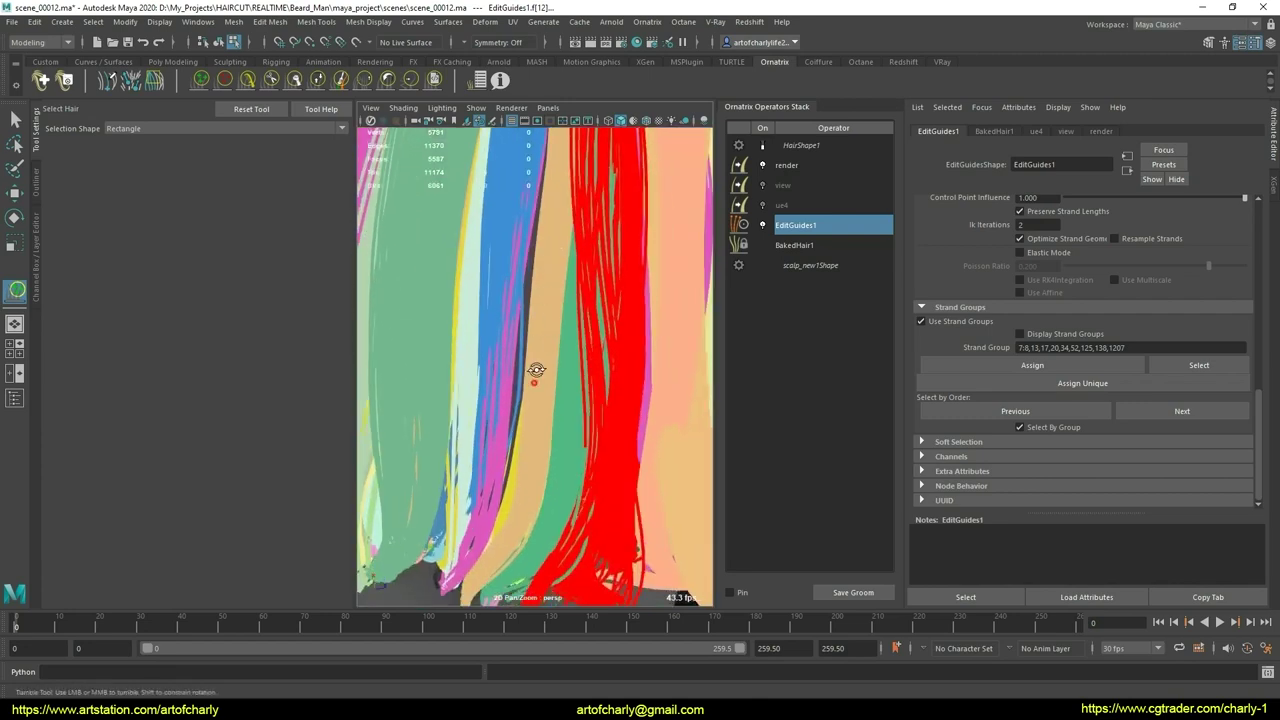
alt+drag(536, 370, 535, 410)
alt+right_drag(535, 410, 533, 428)
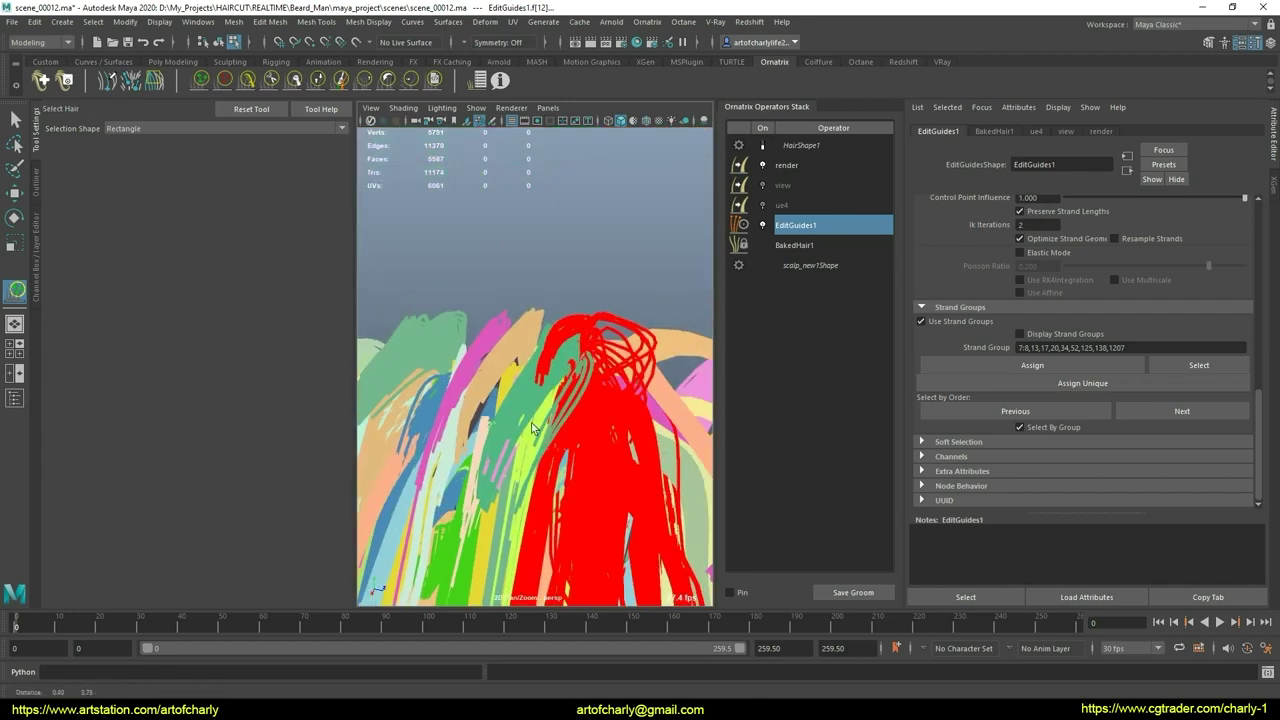
mouse_move(532, 428)
alt+mouse_down()
mouse_move(573, 302)
mouse_move(543, 363)
mouse_move(520, 338)
alt+mouse_up()
alt+middle_drag(520, 338, 527, 293)
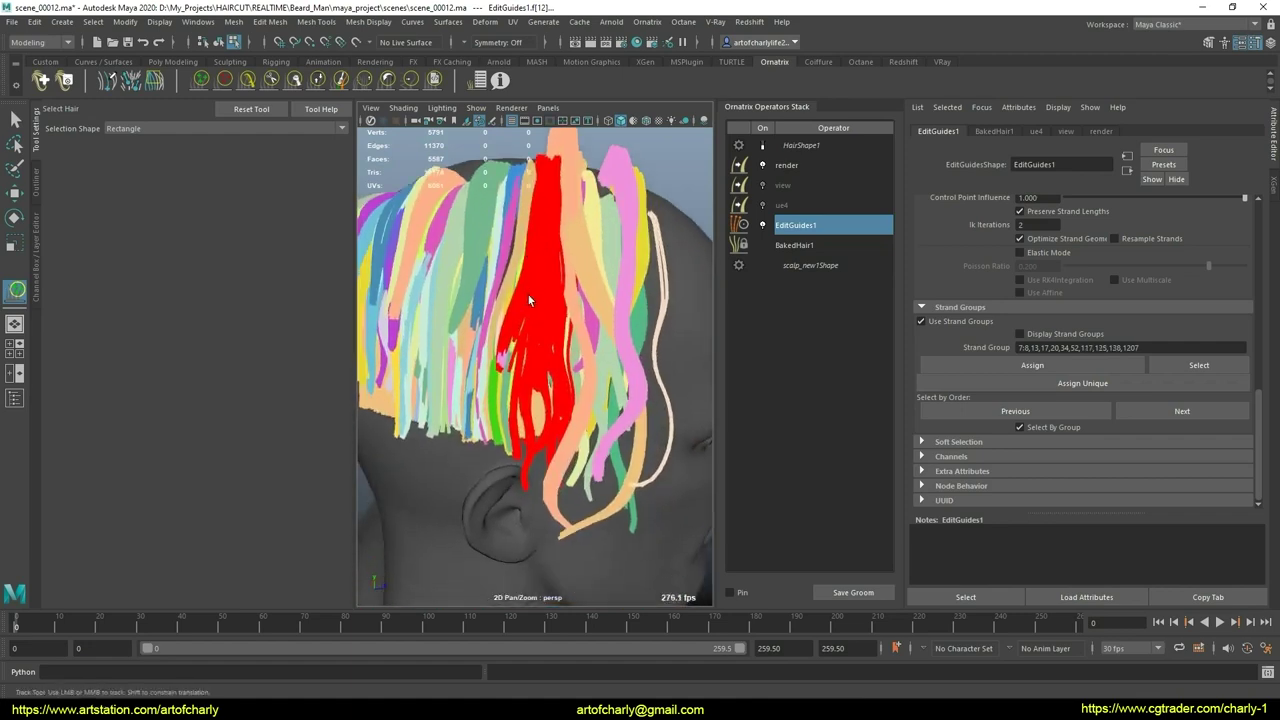
Step: Invert the strand selection and hide all the other guides
key(ctrl+shift+i)
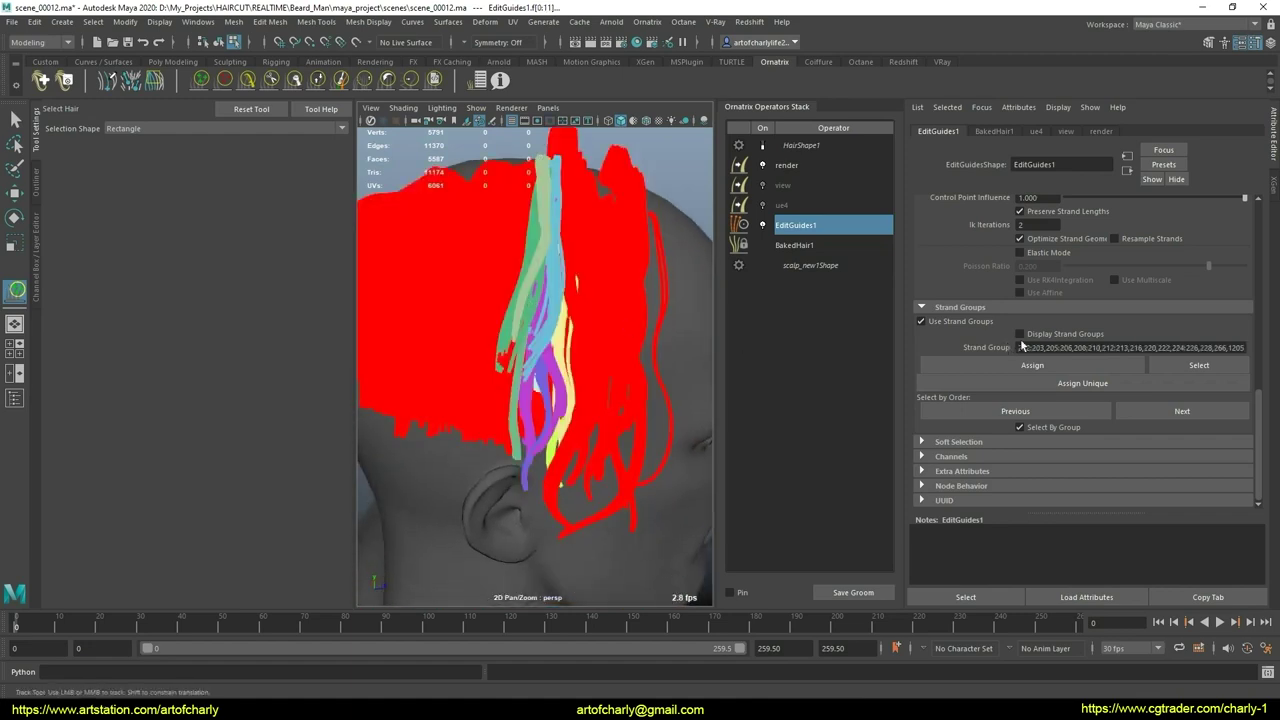
scroll(979, 321, up, 3)
scroll(945, 256, up, 3)
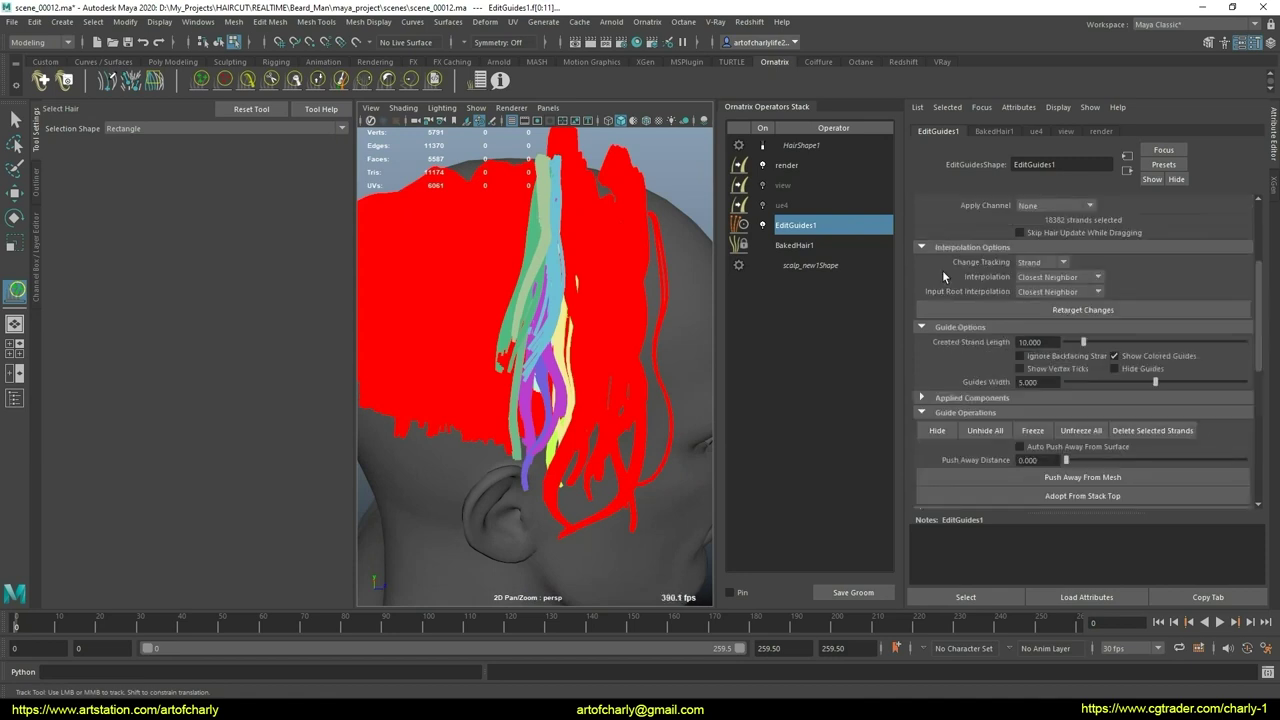
click(936, 433)
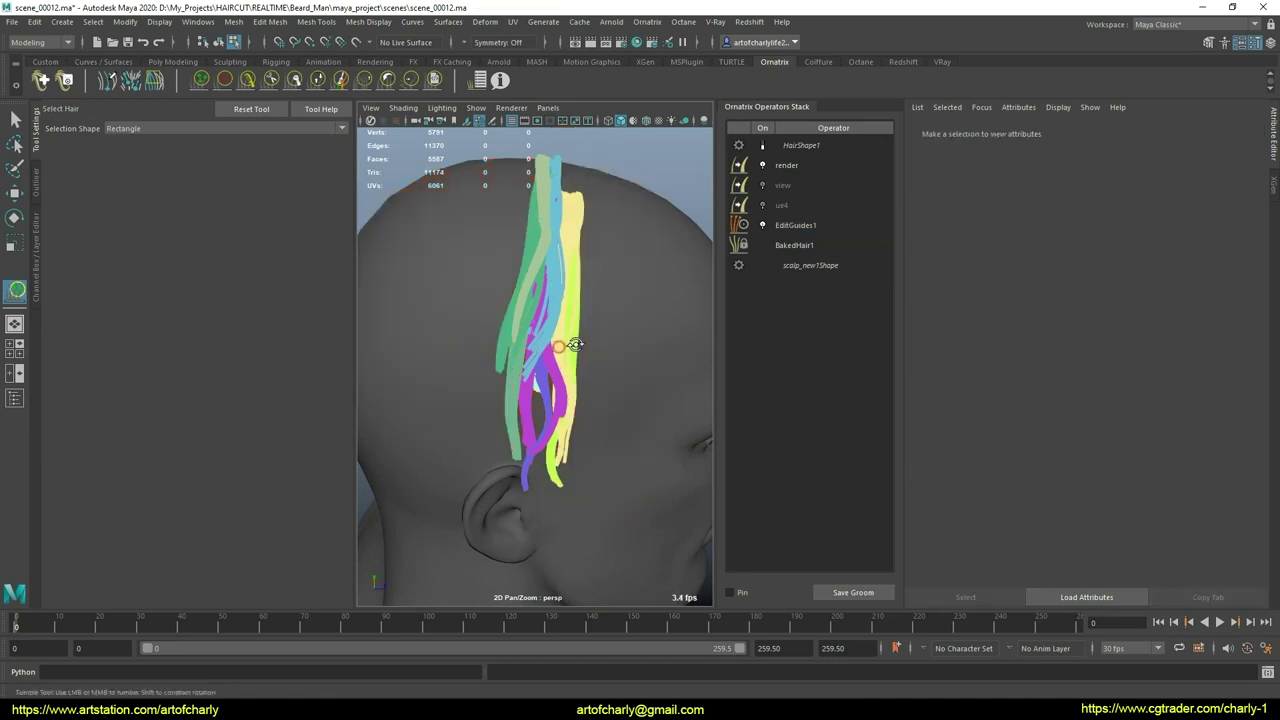
Step: Select strands in the remaining guide strip above the ear
mouse_move(577, 343)
alt+mouse_down()
mouse_move(726, 336)
mouse_move(426, 331)
alt+mouse_up()
alt+middle_drag(426, 331, 585, 373)
mouse_move(585, 373)
alt+right_down()
mouse_move(567, 340)
mouse_move(624, 336)
alt+right_up()
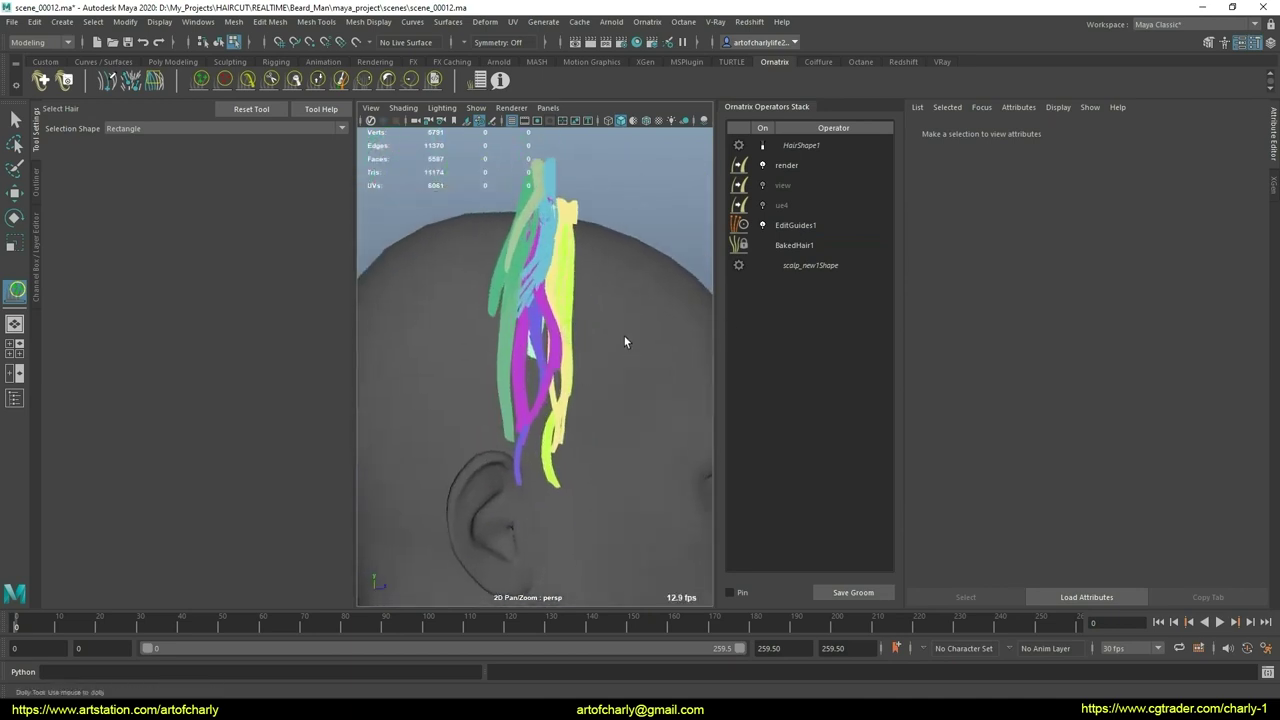
click(503, 395)
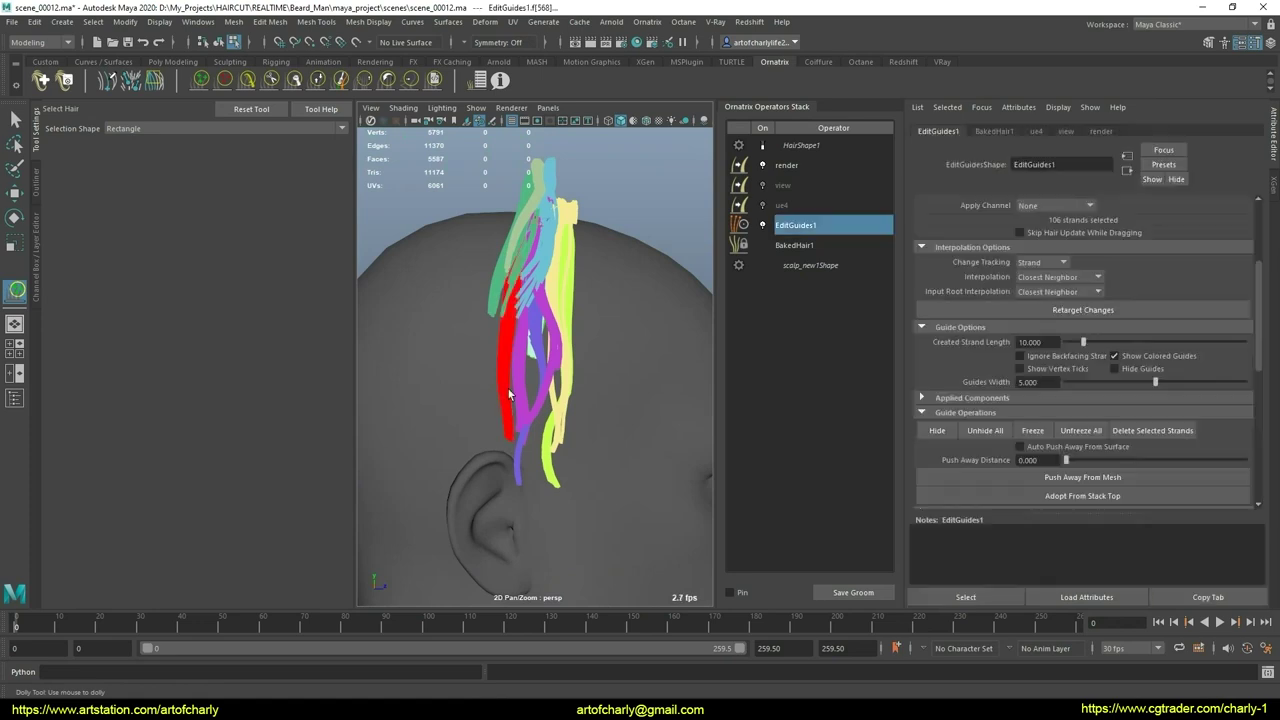
mouse_move(556, 351)
alt+mouse_down()
mouse_move(660, 358)
mouse_move(558, 354)
mouse_move(554, 242)
alt+mouse_up()
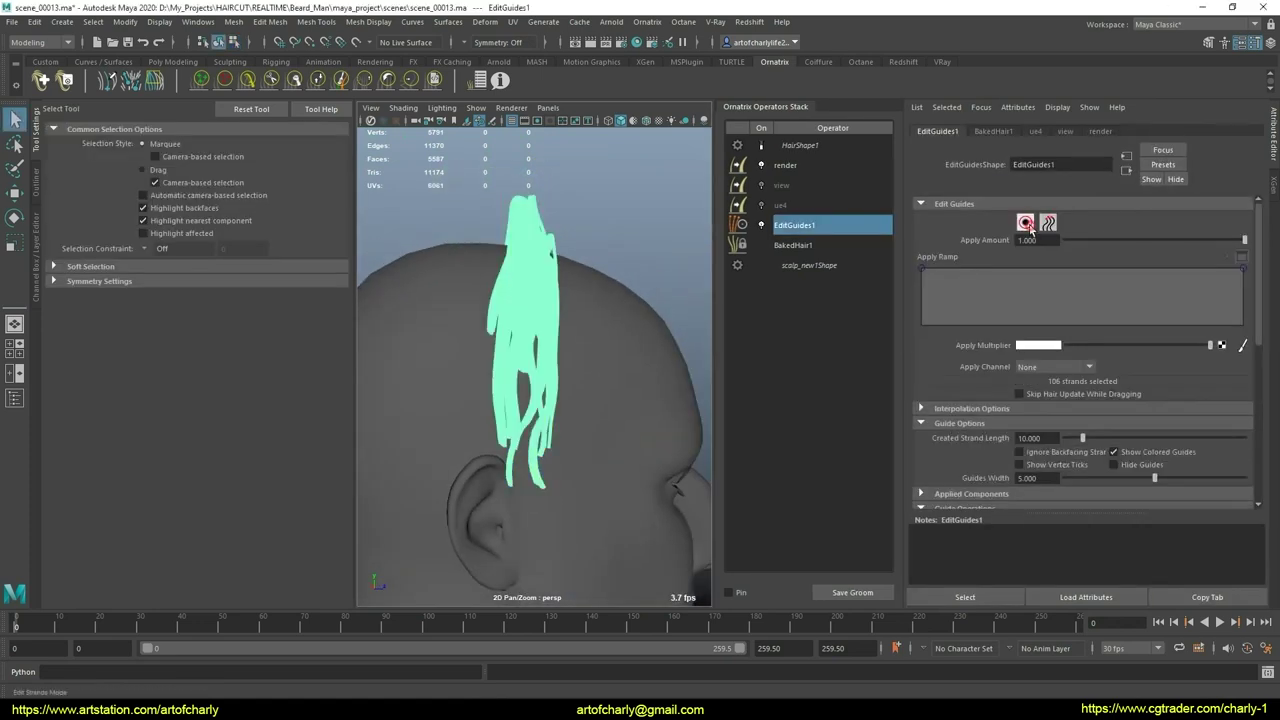
Step: Pick a 31-strand group with the Select Hair tool, orbiting around the guides
click(1025, 222)
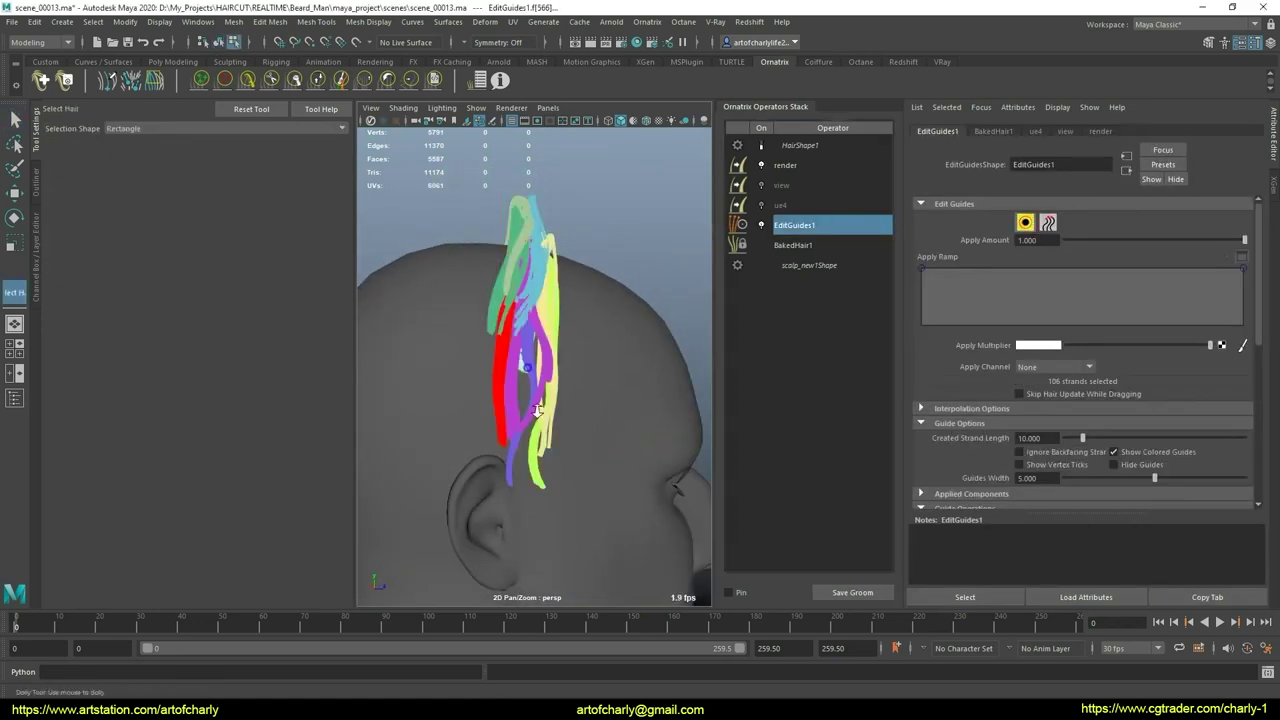
scroll(555, 404, up, 3)
mouse_move(555, 404)
alt+mouse_down()
mouse_move(608, 398)
mouse_move(539, 366)
mouse_move(557, 371)
alt+mouse_up()
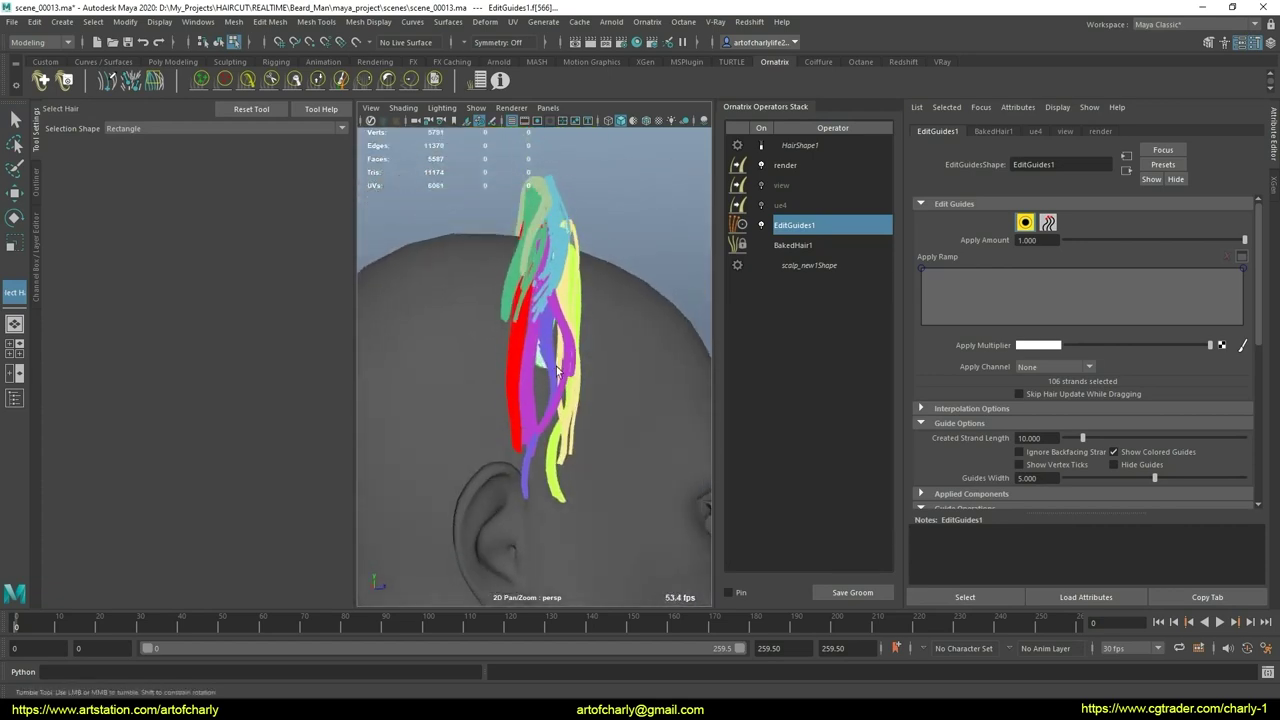
alt+drag(572, 183, 590, 300)
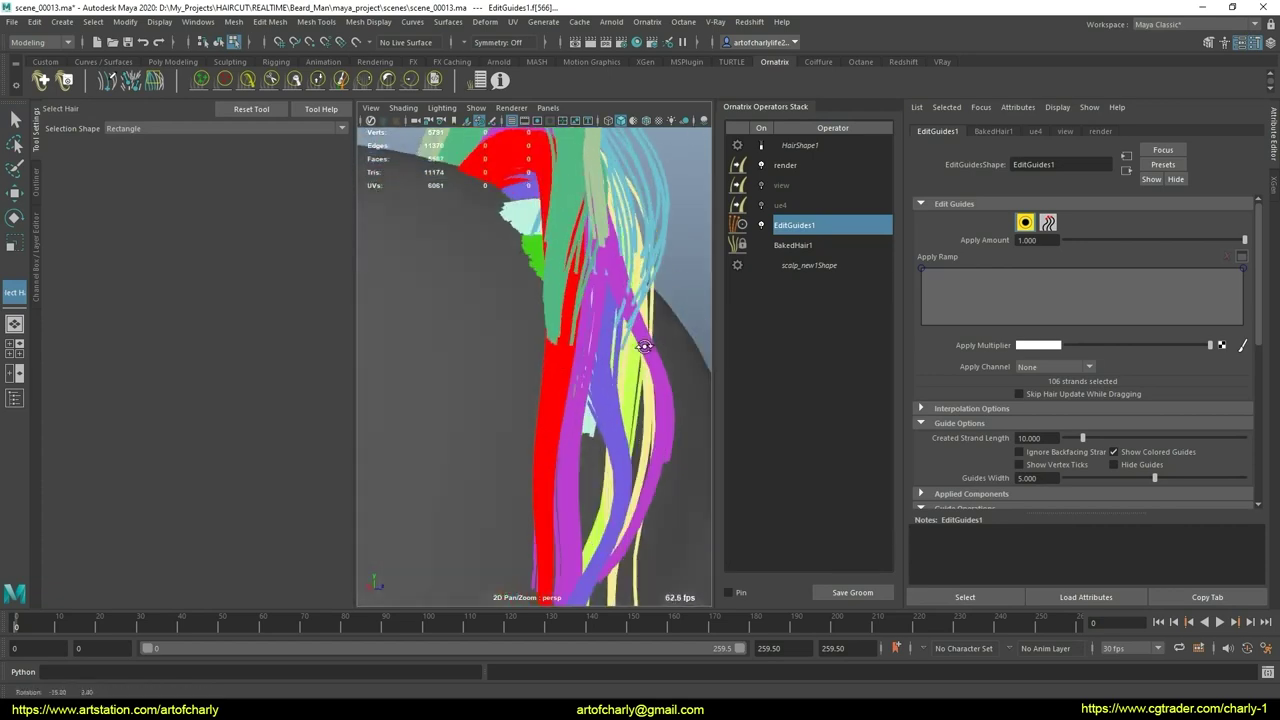
alt+middle_drag(590, 300, 600, 330)
alt+drag(600, 330, 655, 294)
alt+drag(677, 339, 522, 331)
alt+right_drag(522, 331, 606, 343)
alt+drag(606, 343, 614, 331)
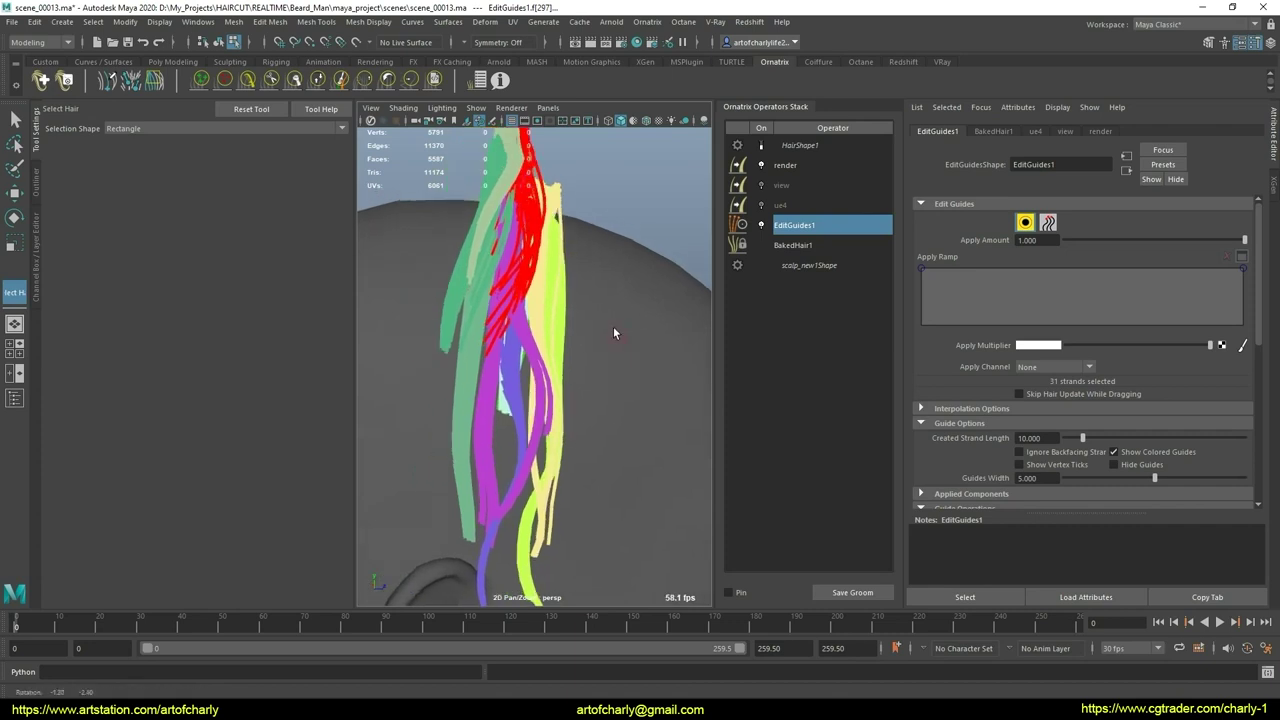
alt+right_drag(614, 331, 611, 314)
alt+middle_drag(611, 314, 613, 323)
alt+drag(614, 323, 623, 323)
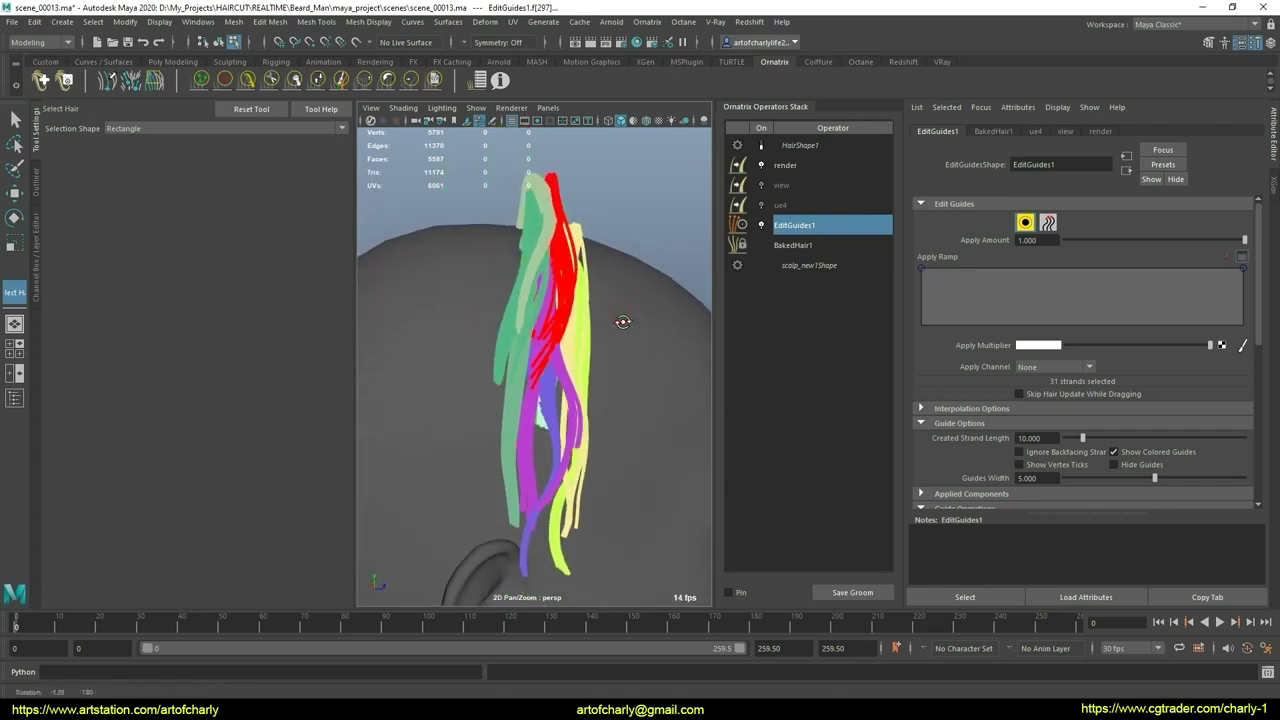
mouse_move(600, 400)
alt+mouse_down()
mouse_move(450, 411)
mouse_move(390, 330)
mouse_move(298, 125)
alt+mouse_up()
Step: Expand the HairShape1 viewport display settings and reselect EditGuides1 for strand selection
click(248, 82)
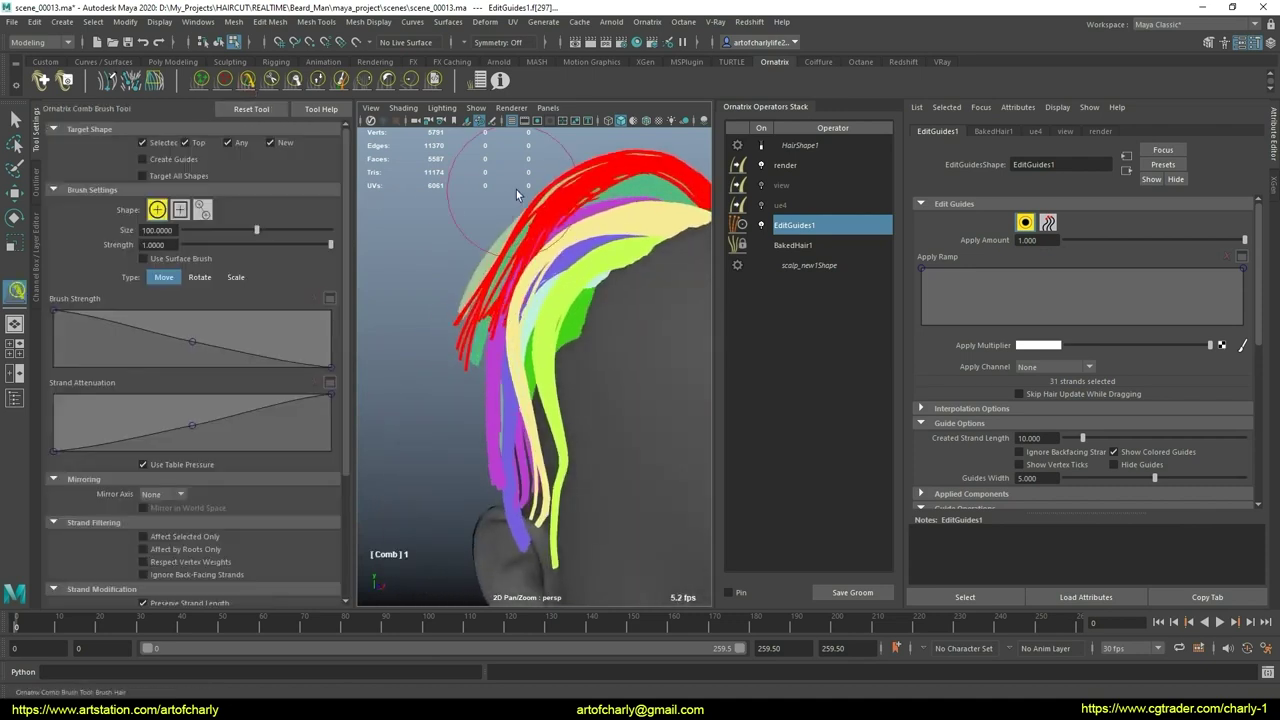
mouse_move(516, 189)
alt+mouse_down()
mouse_move(514, 214)
mouse_move(600, 220)
alt+mouse_up()
click(800, 146)
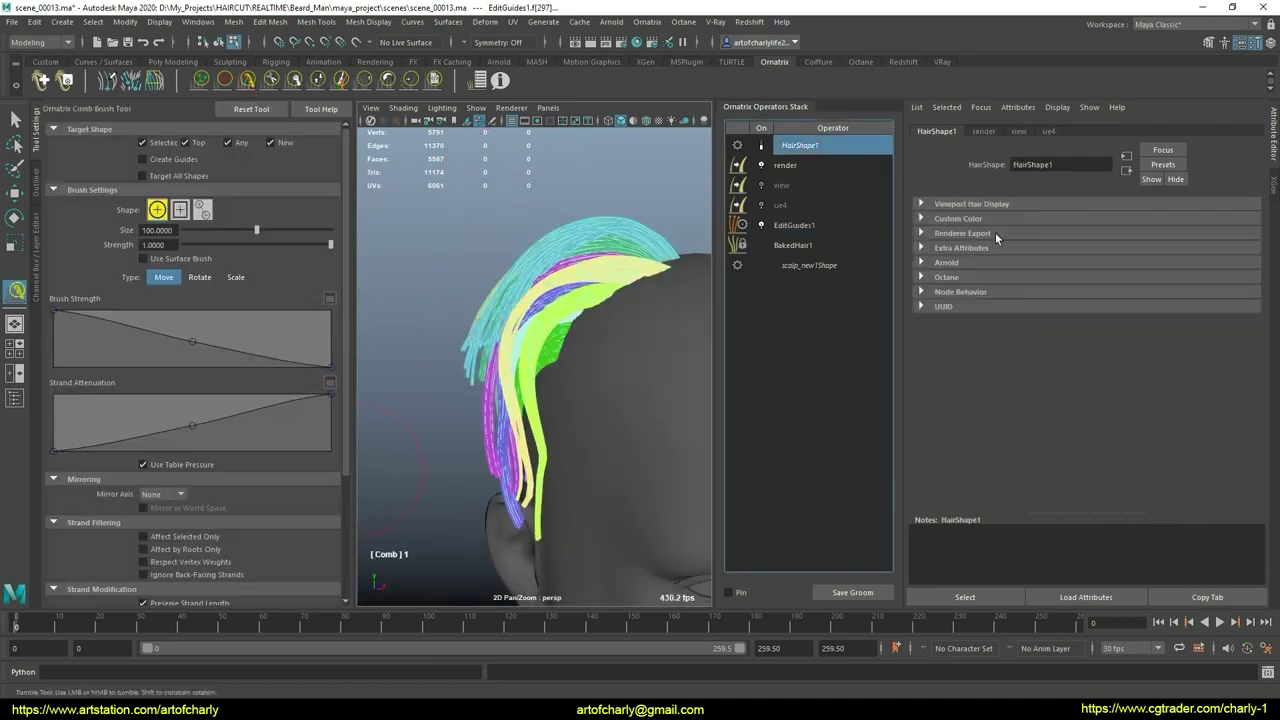
key(q)
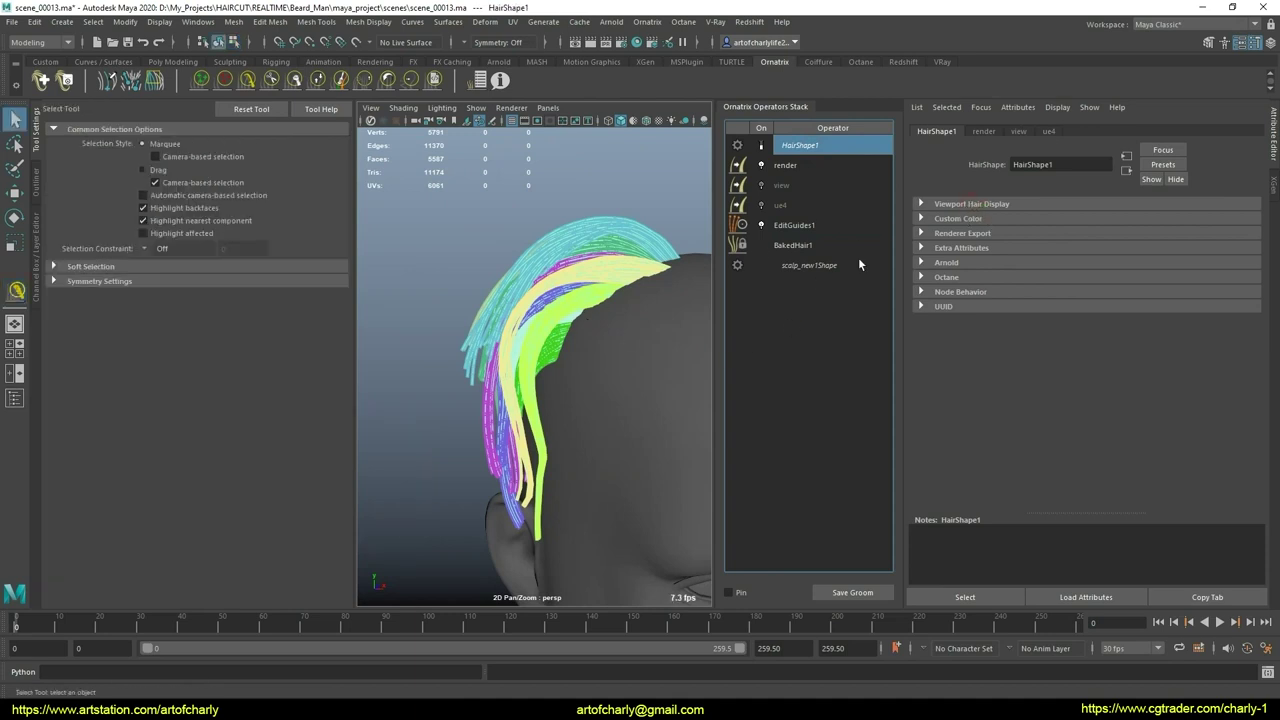
click(952, 206)
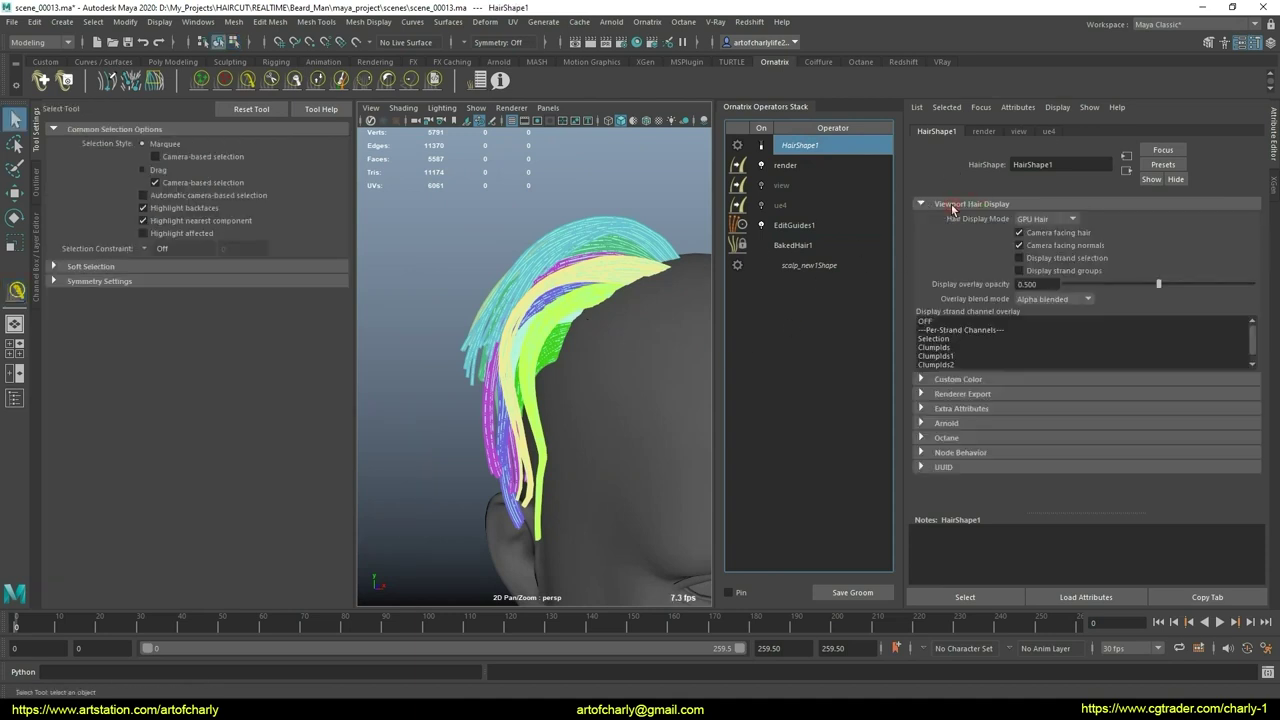
click(815, 225)
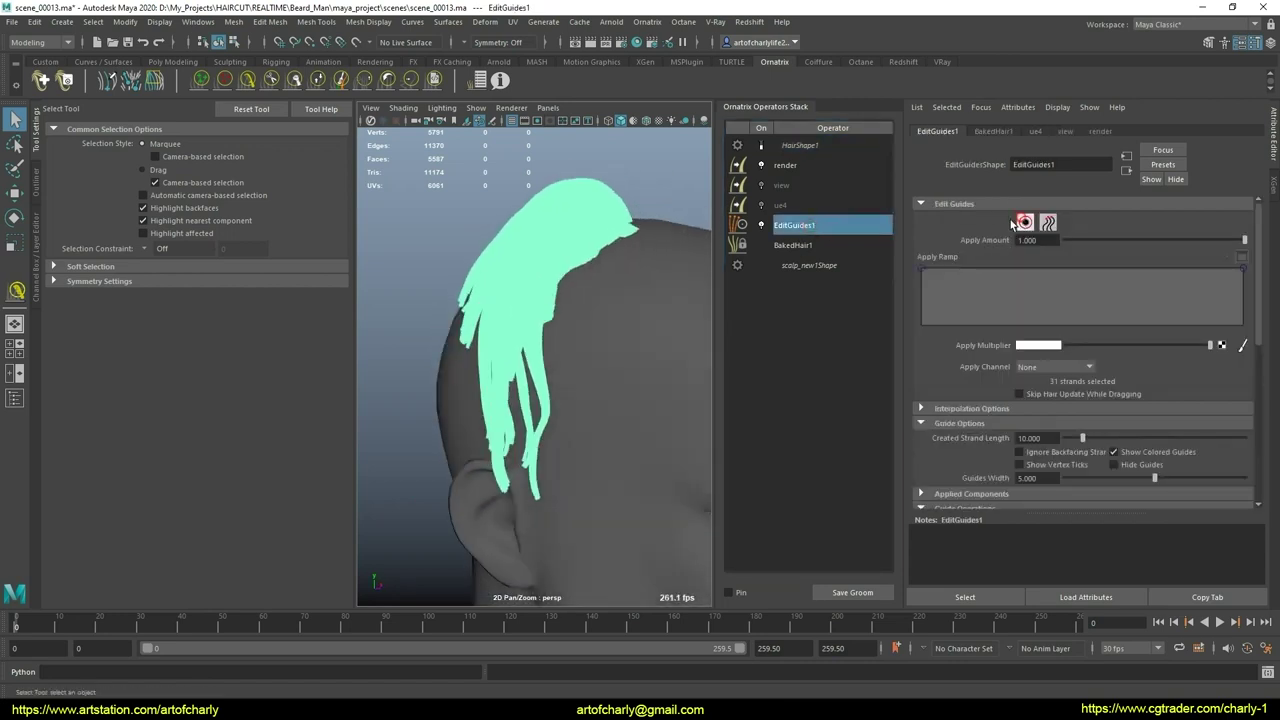
click(1024, 222)
Step: Activate the Comb Brush and set its combing algorithm to Local
scroll(599, 361, up, 5)
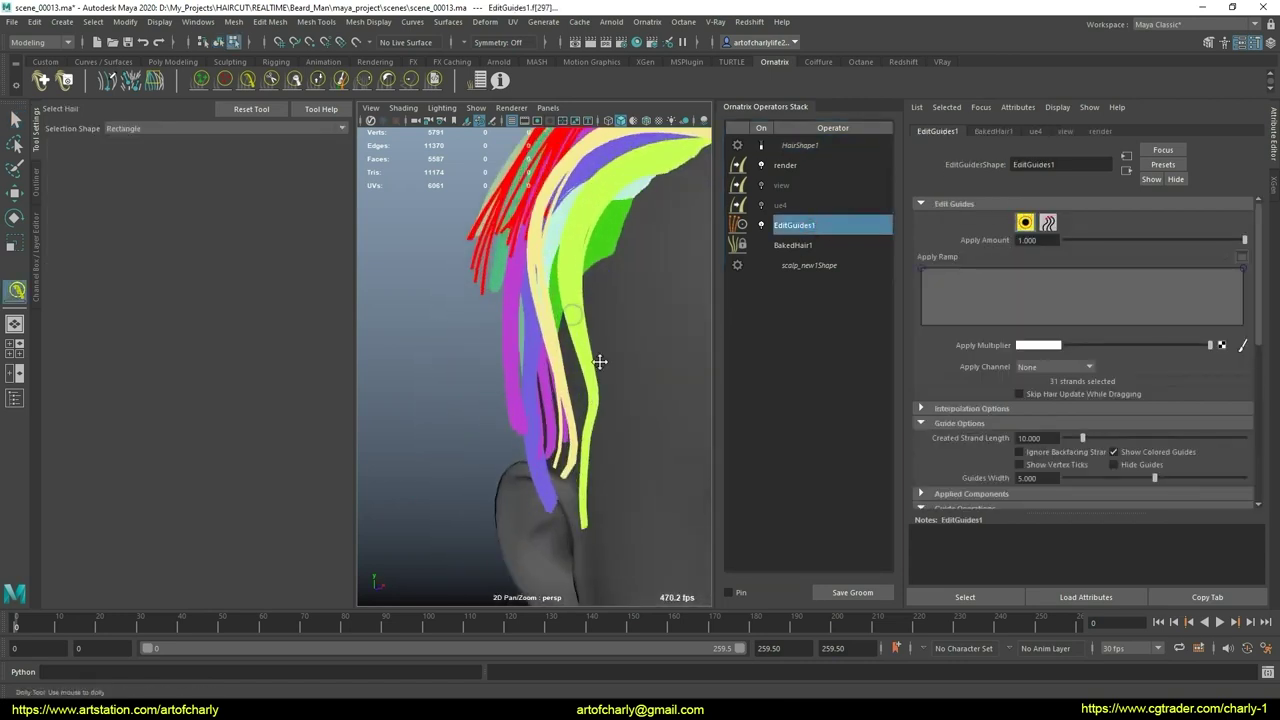
scroll(599, 361, down, 5)
scroll(599, 361, down, 2)
click(247, 80)
alt+drag(503, 224, 506, 297)
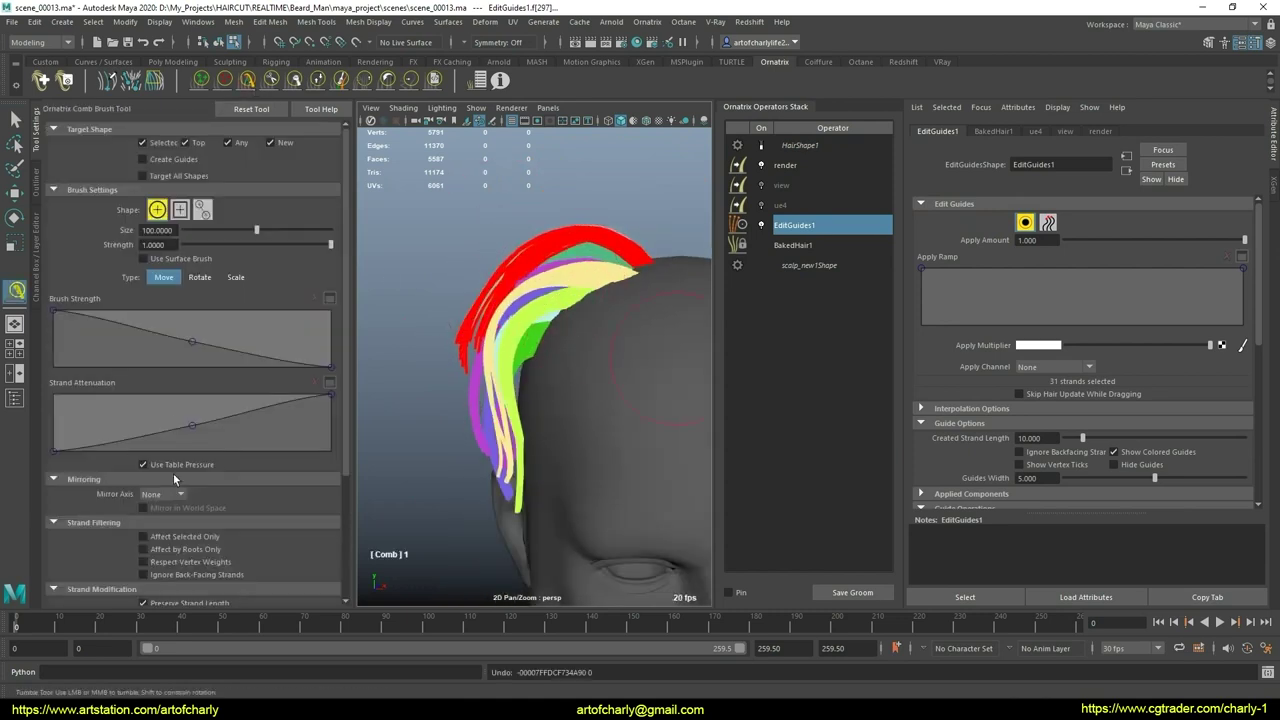
scroll(225, 460, down, 4)
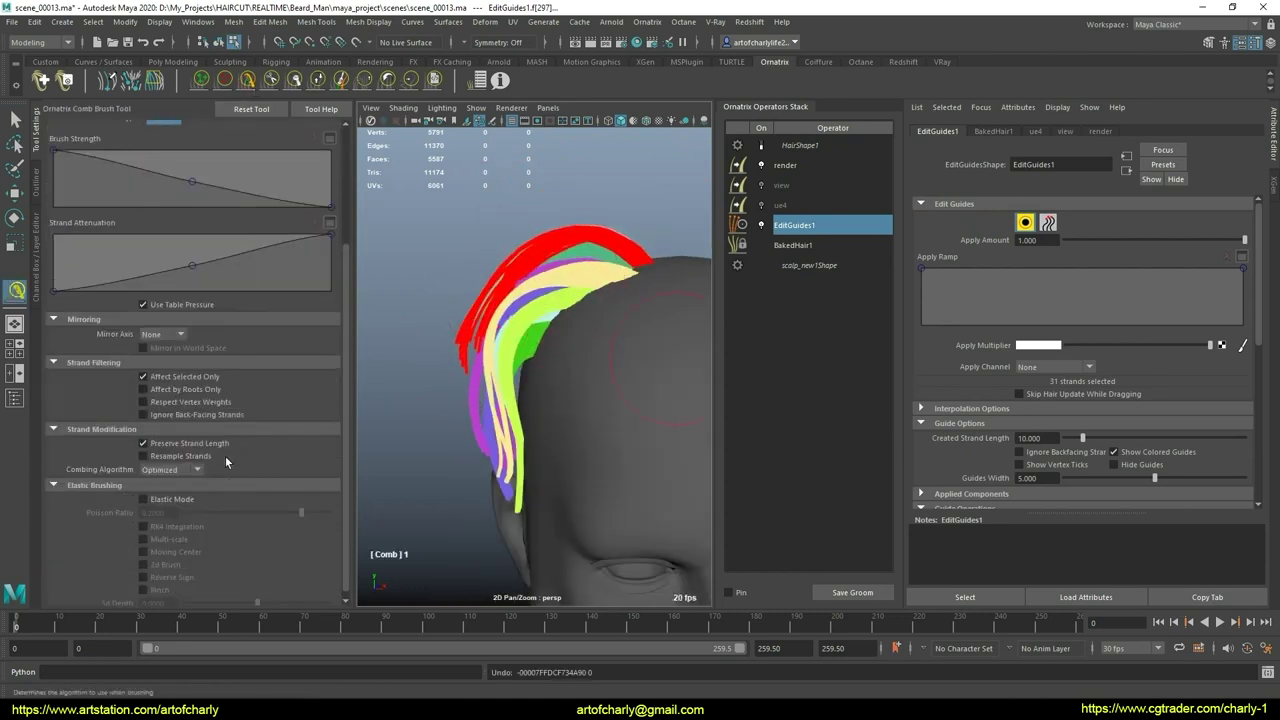
click(172, 469)
alt+drag(537, 363, 587, 300)
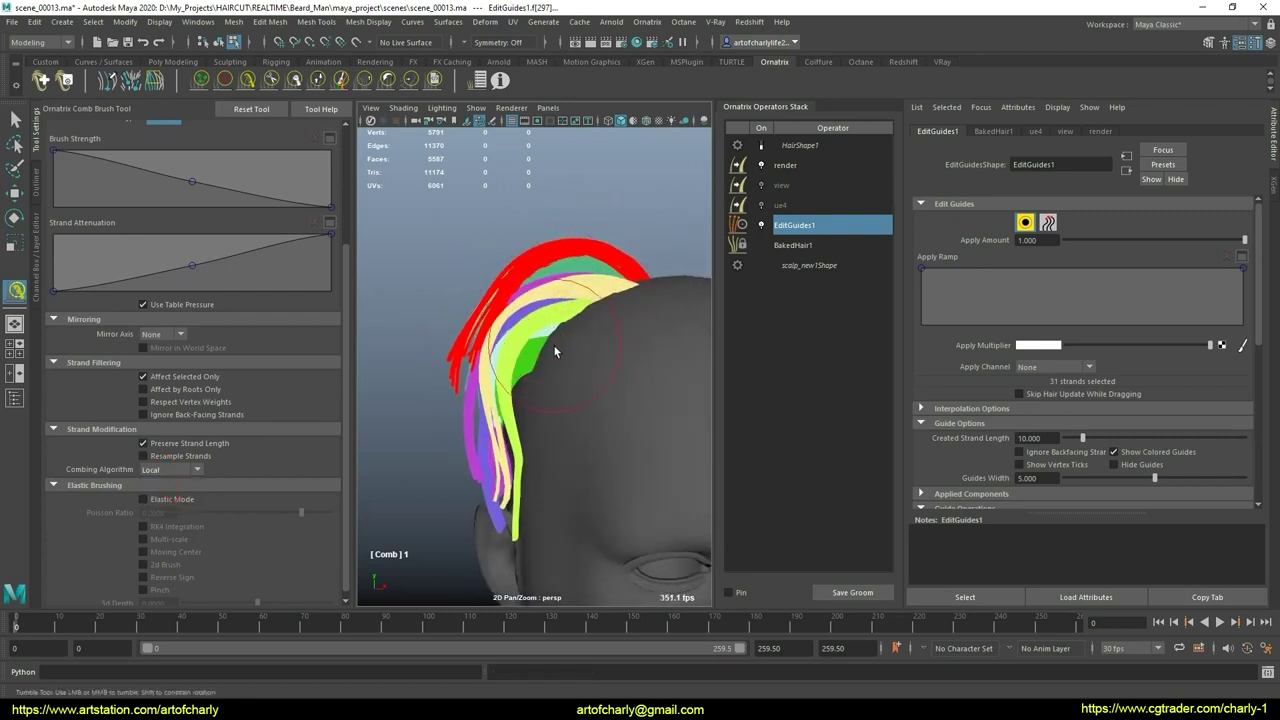
mouse_move(556, 350)
alt+mouse_down()
mouse_move(562, 326)
mouse_move(538, 342)
alt+mouse_up()
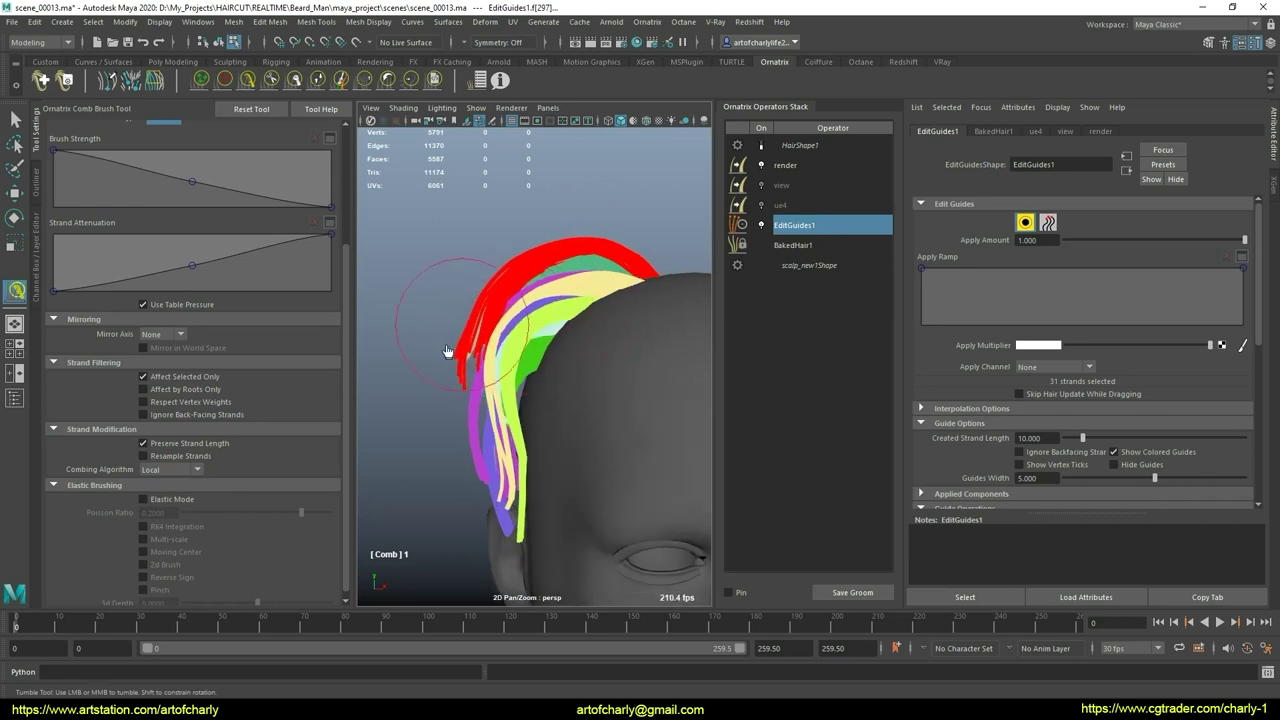
mouse_move(447, 351)
alt+mouse_down()
mouse_move(629, 371)
mouse_move(565, 347)
mouse_move(606, 340)
mouse_move(551, 308)
alt+mouse_up()
mouse_move(598, 381)
alt+mouse_down()
mouse_move(526, 374)
mouse_move(517, 349)
mouse_move(535, 358)
alt+mouse_up()
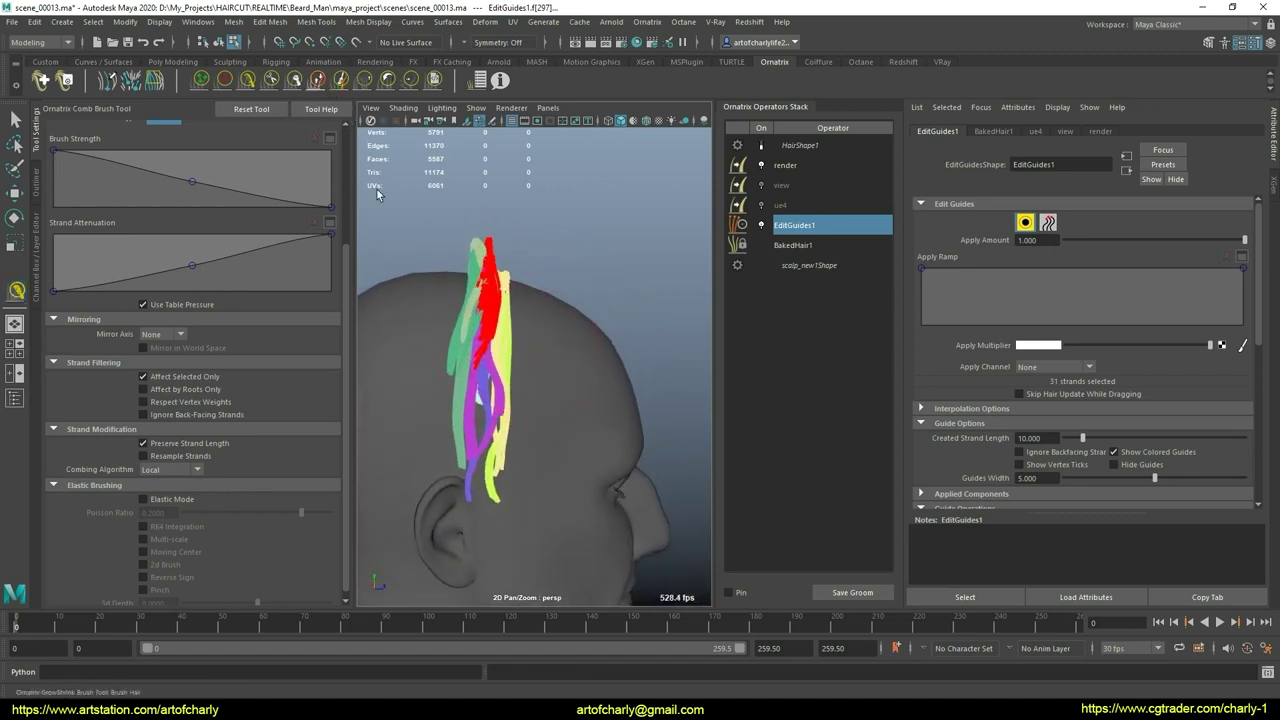
Step: Lengthen the red strands with GrowShrink, then trim them back with Cut
key(y)
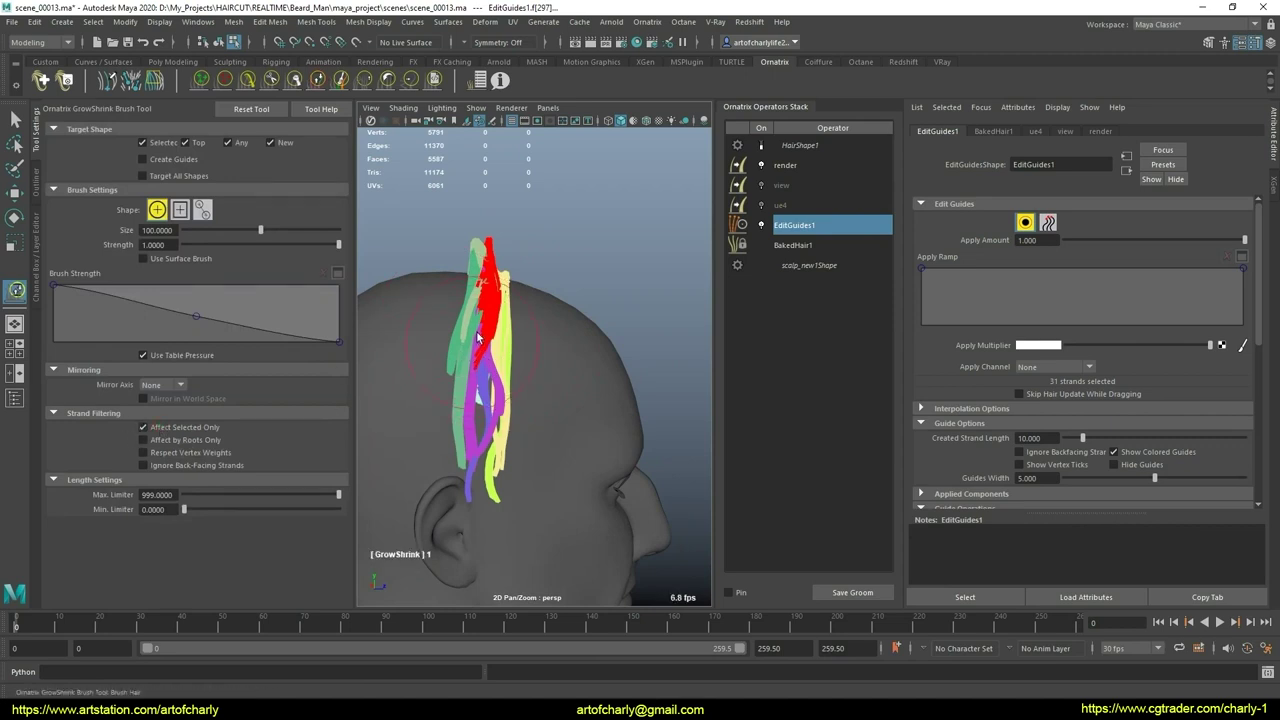
alt+drag(509, 344, 490, 352)
drag(494, 429, 494, 439)
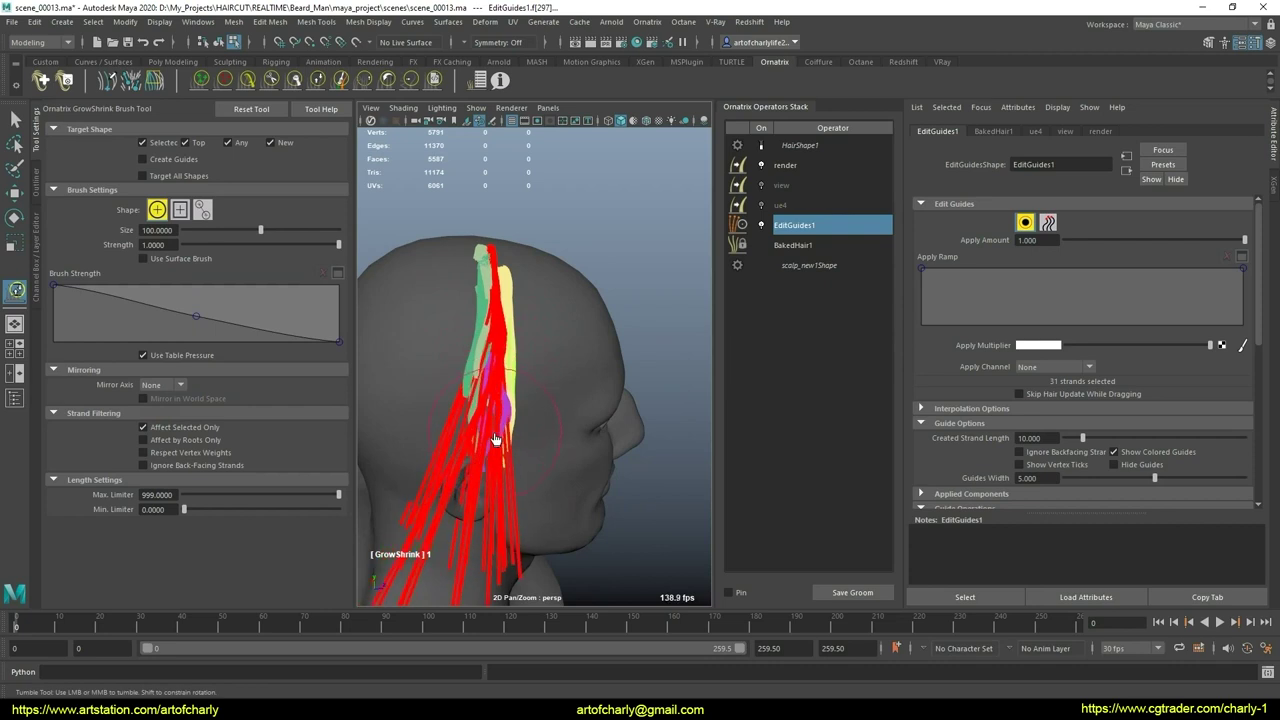
key(c)
alt+drag(349, 367, 449, 443)
alt+middle_drag(449, 443, 413, 417)
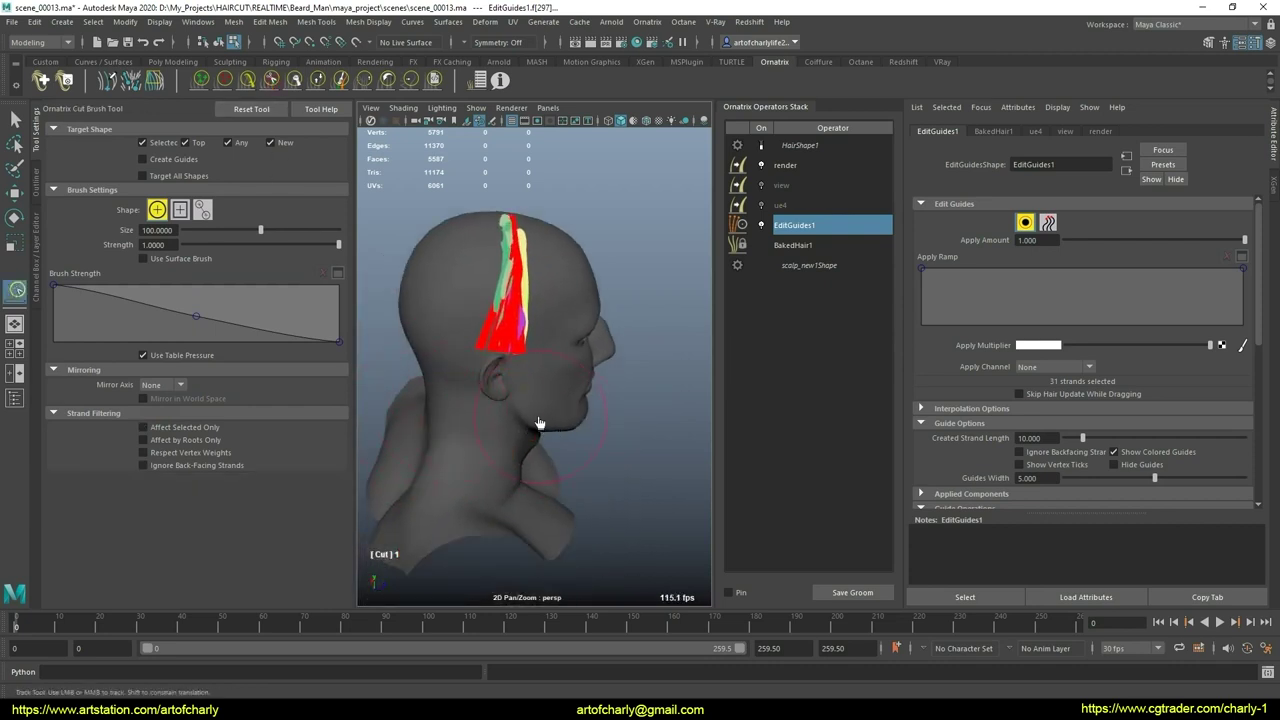
Step: Return to the Comb brush framed on the back of the head
click(248, 80)
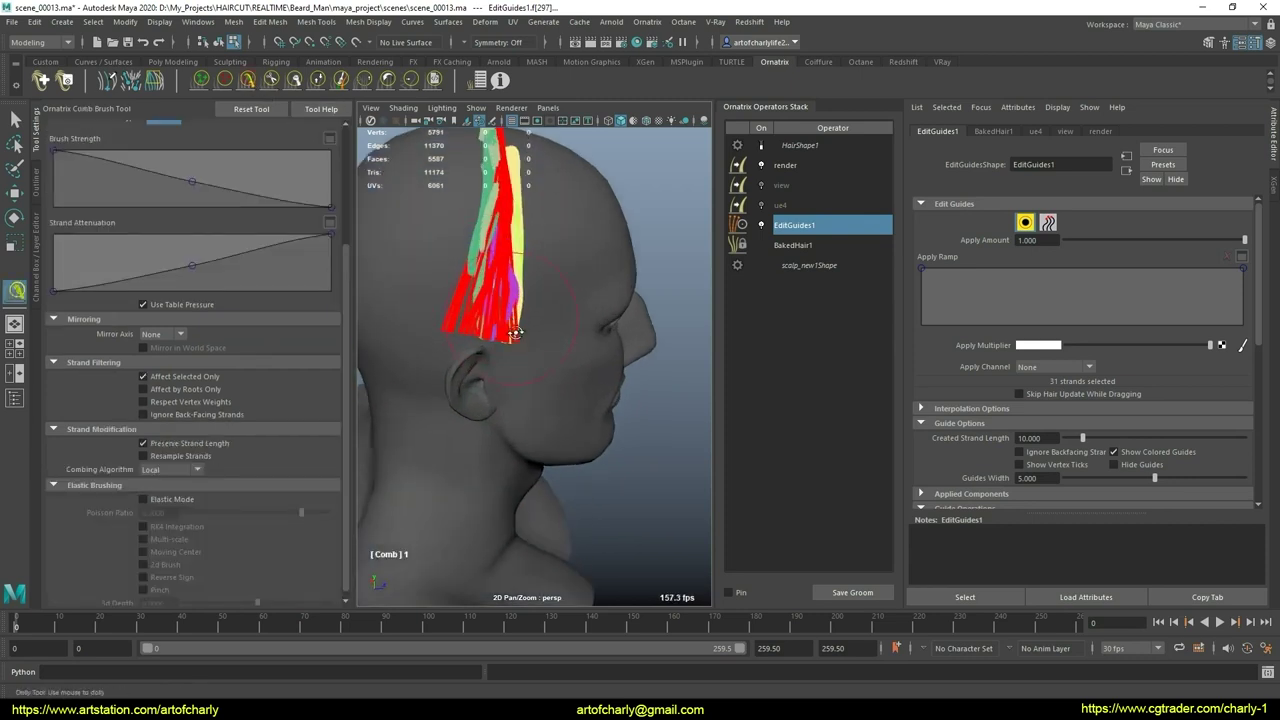
mouse_move(480, 350)
alt+mouse_down()
mouse_move(540, 340)
mouse_move(560, 300)
alt+mouse_up()
alt+right_drag(560, 300, 511, 263)
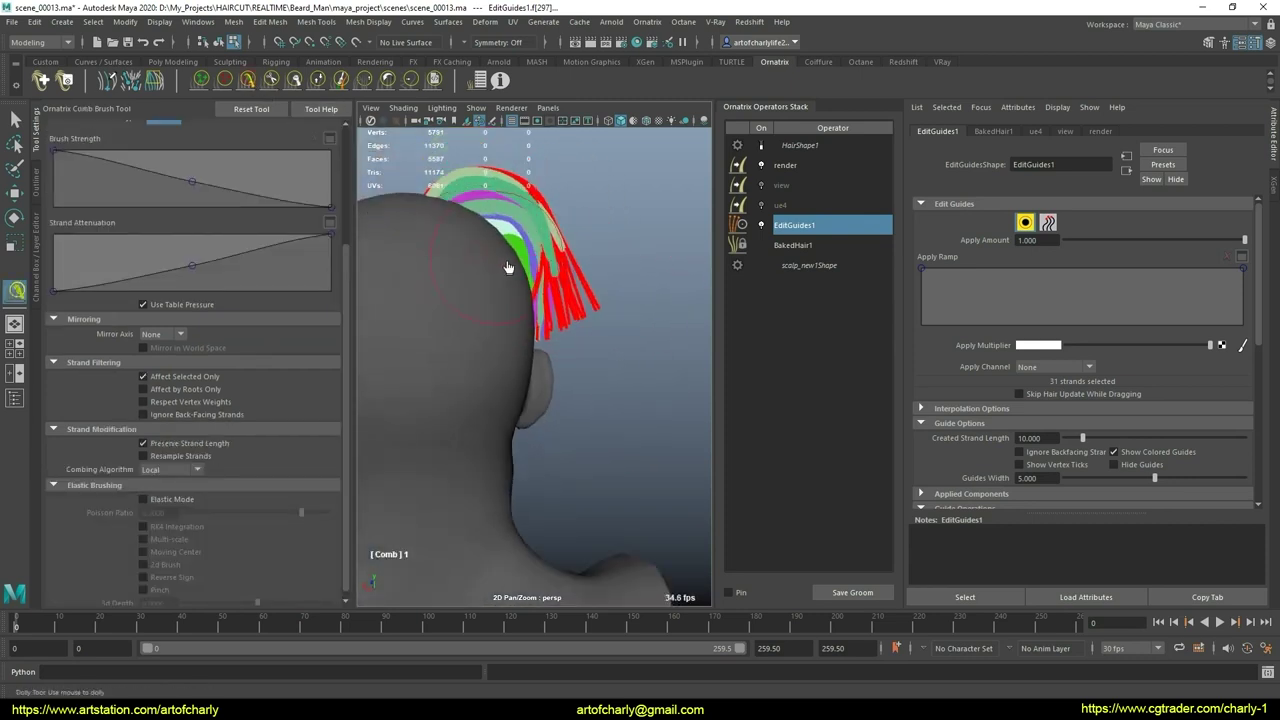
Step: Try the DemoClump user brush on the red guides, then undo the clumping
click(437, 81)
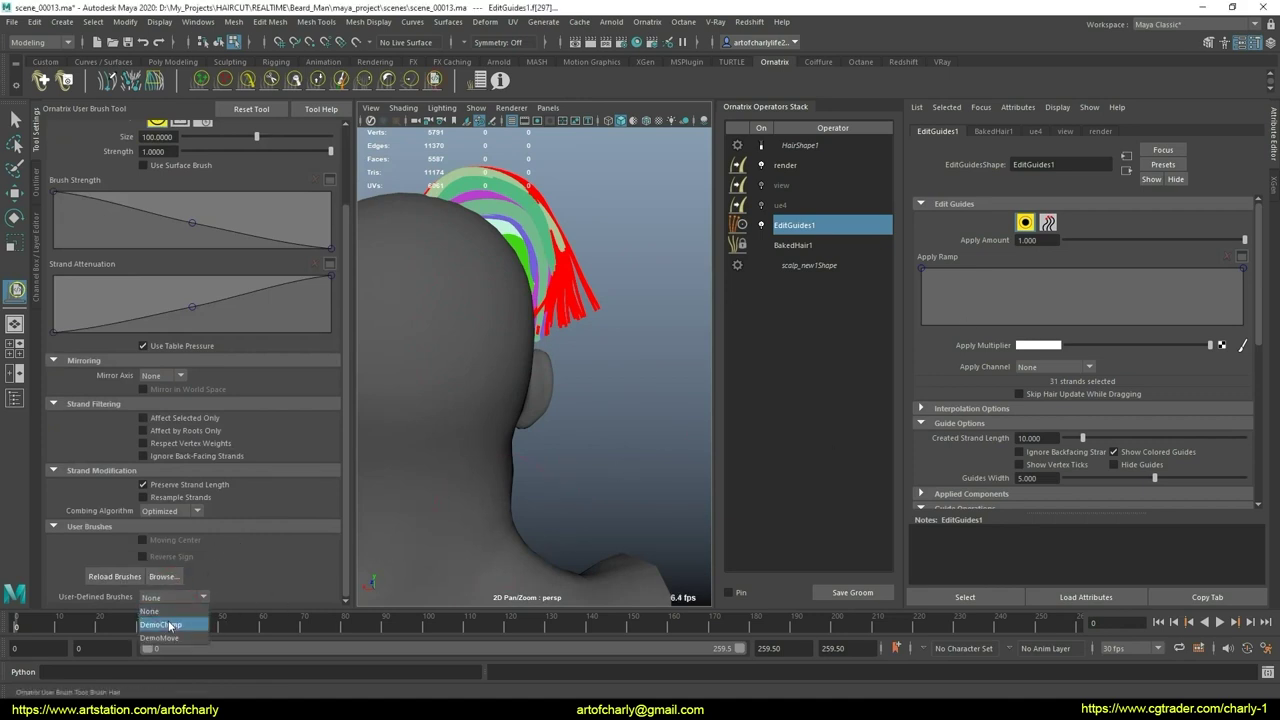
alt+middle_drag(440, 467, 522, 447)
alt+drag(428, 454, 445, 430)
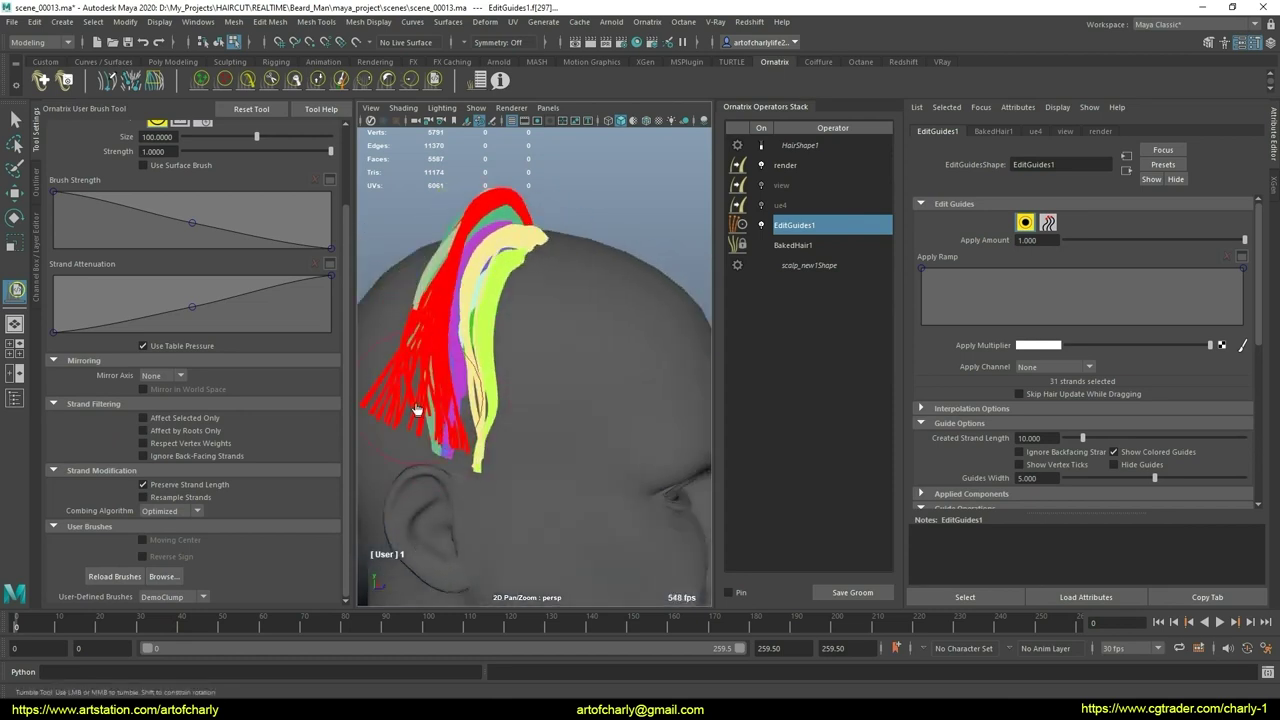
drag(420, 418, 614, 371)
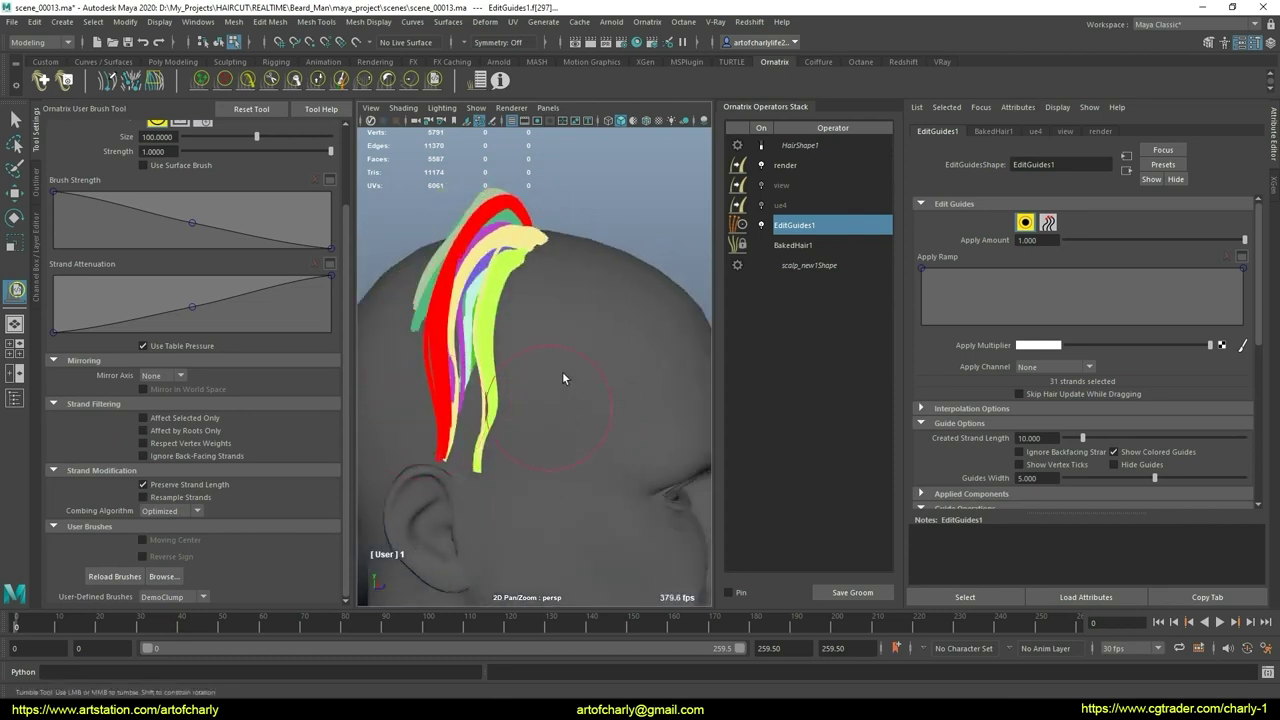
key(ctrl+z)
Step: Set DemoClump to no strand-length preservation, Local combing, selected only, lowered attenuation curve
click(160, 484)
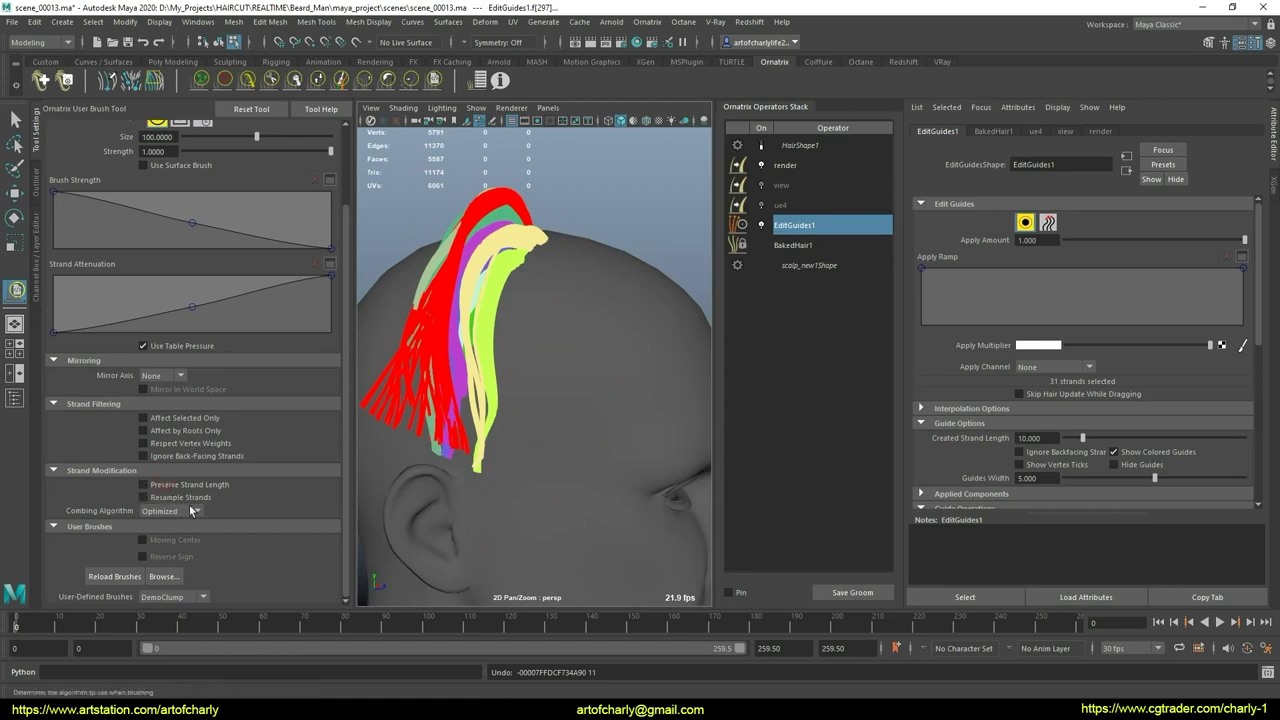
click(193, 510)
click(165, 538)
click(143, 417)
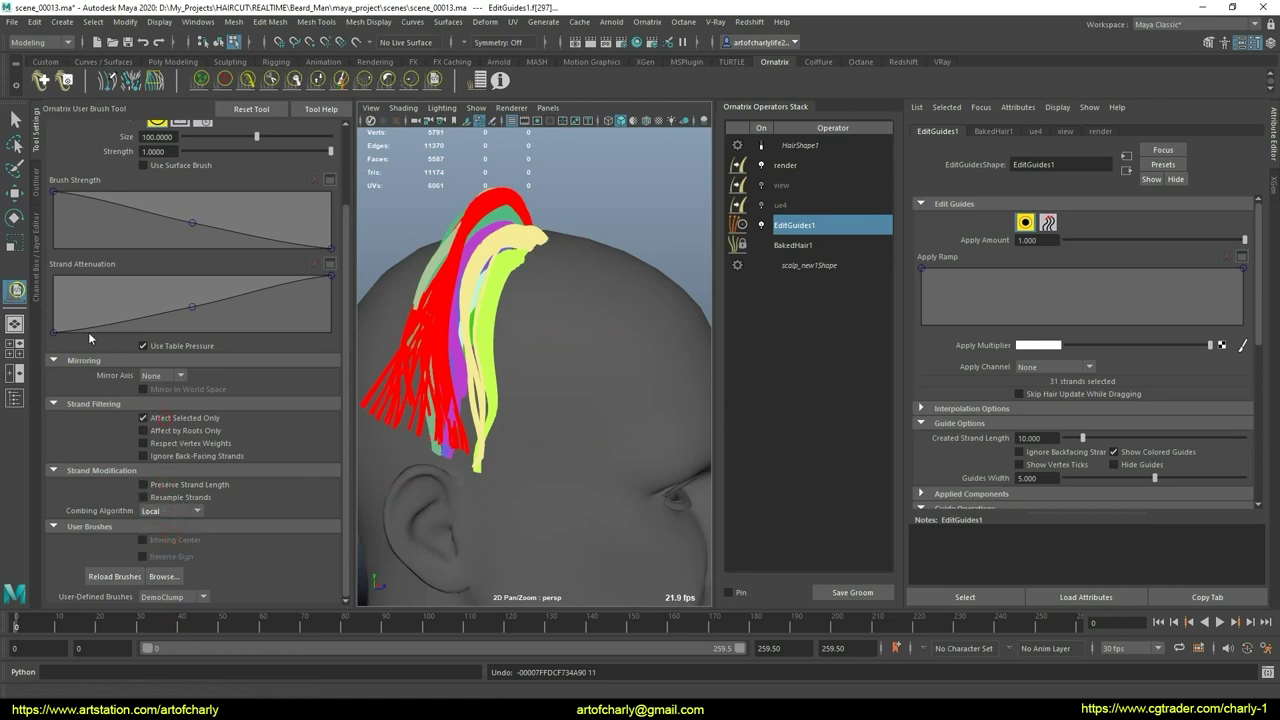
drag(192, 309, 198, 322)
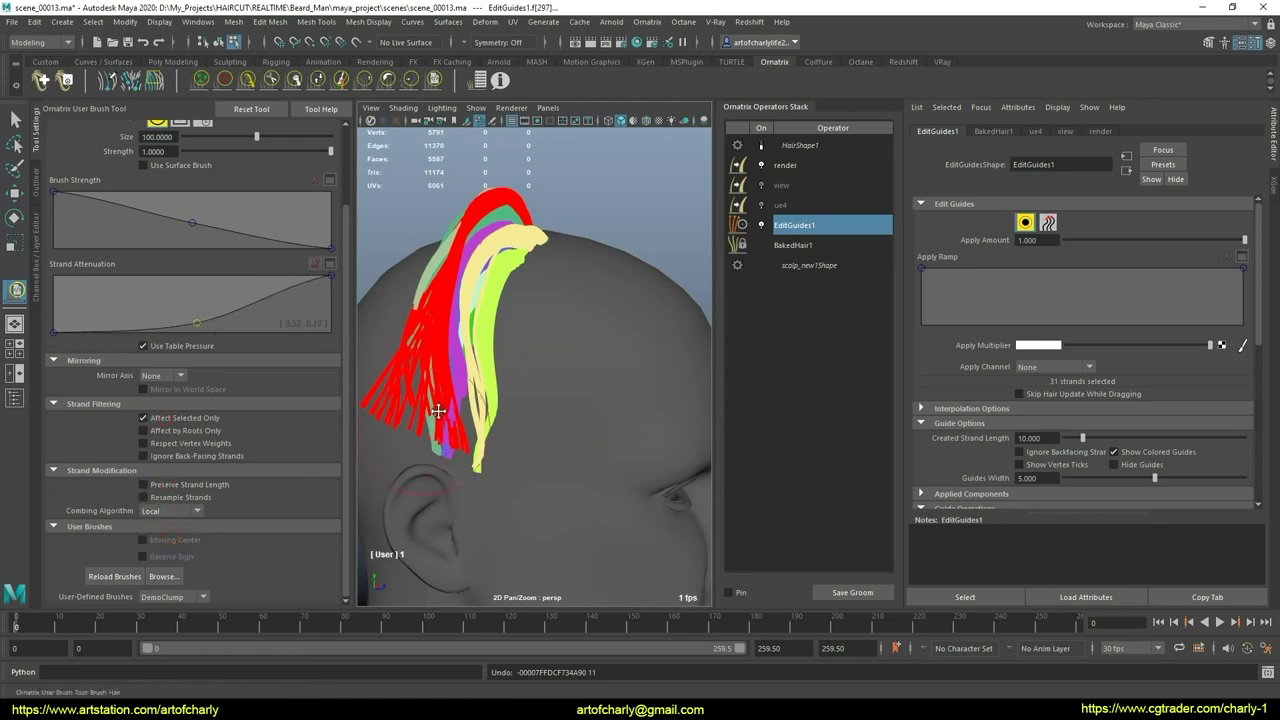
Step: Brush the red guide strands into a tight bundle with DemoClump
mouse_move(440, 410)
alt+mouse_down()
mouse_move(596, 455)
mouse_move(551, 502)
alt+mouse_up()
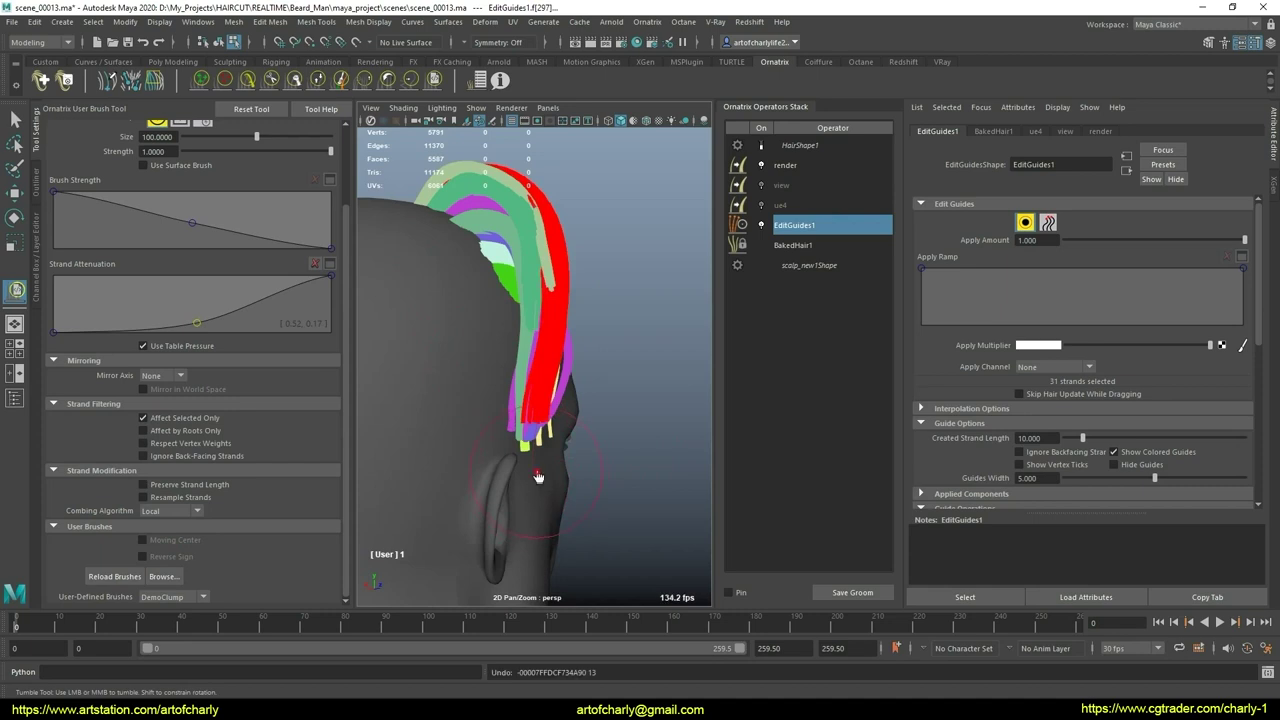
drag(529, 517, 529, 487)
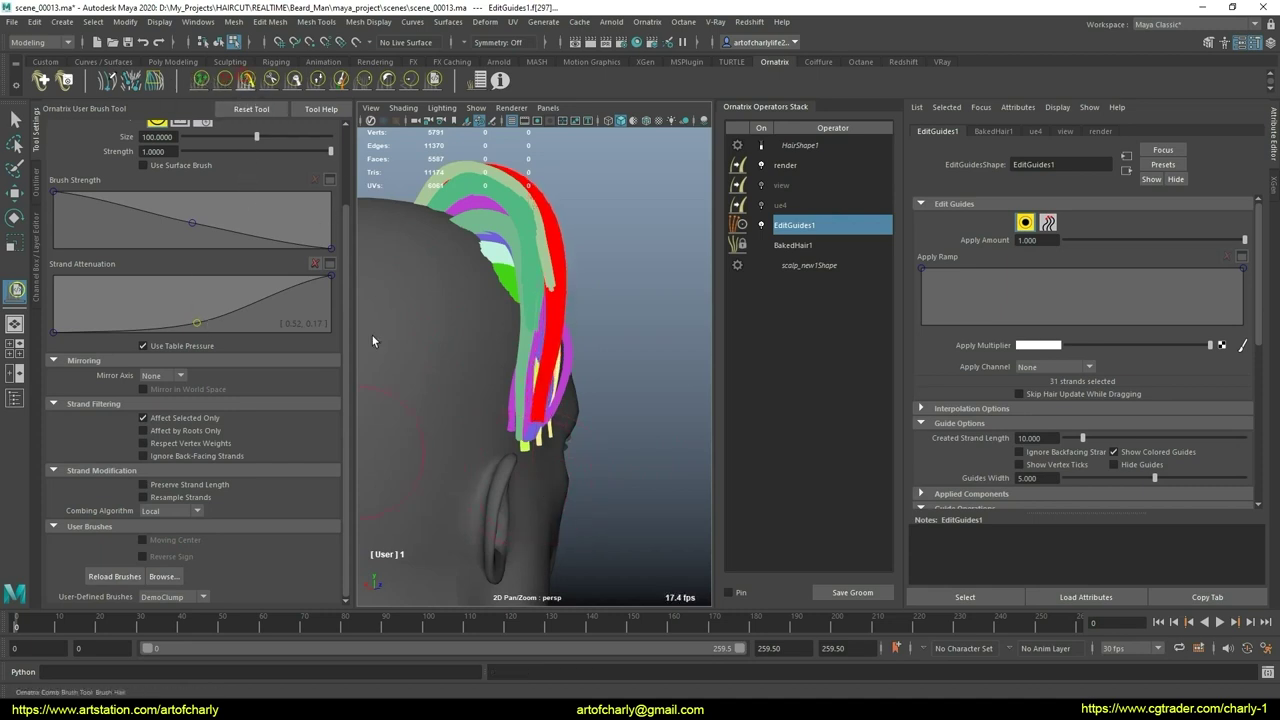
mouse_move(372, 341)
alt+mouse_down()
mouse_move(418, 374)
mouse_move(437, 352)
alt+mouse_up()
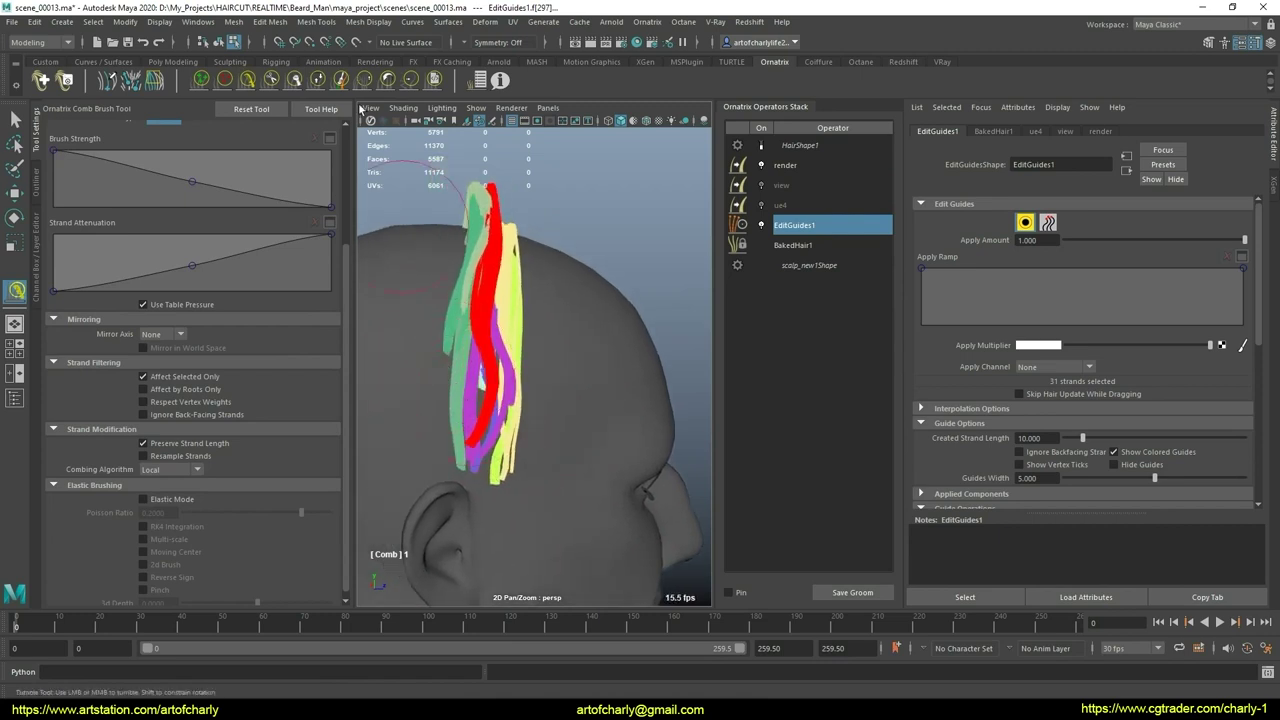
Step: Turn off length preservation for smoothing and set the guides width to 2.172
click(434, 80)
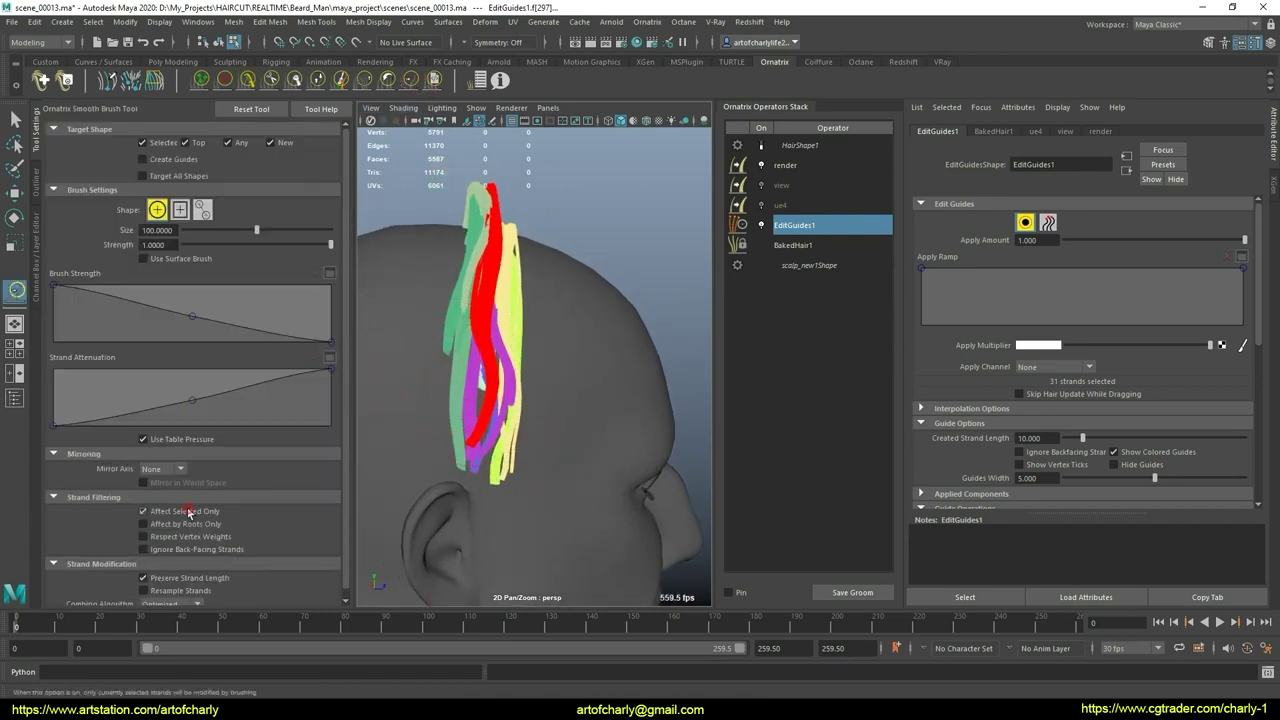
click(143, 578)
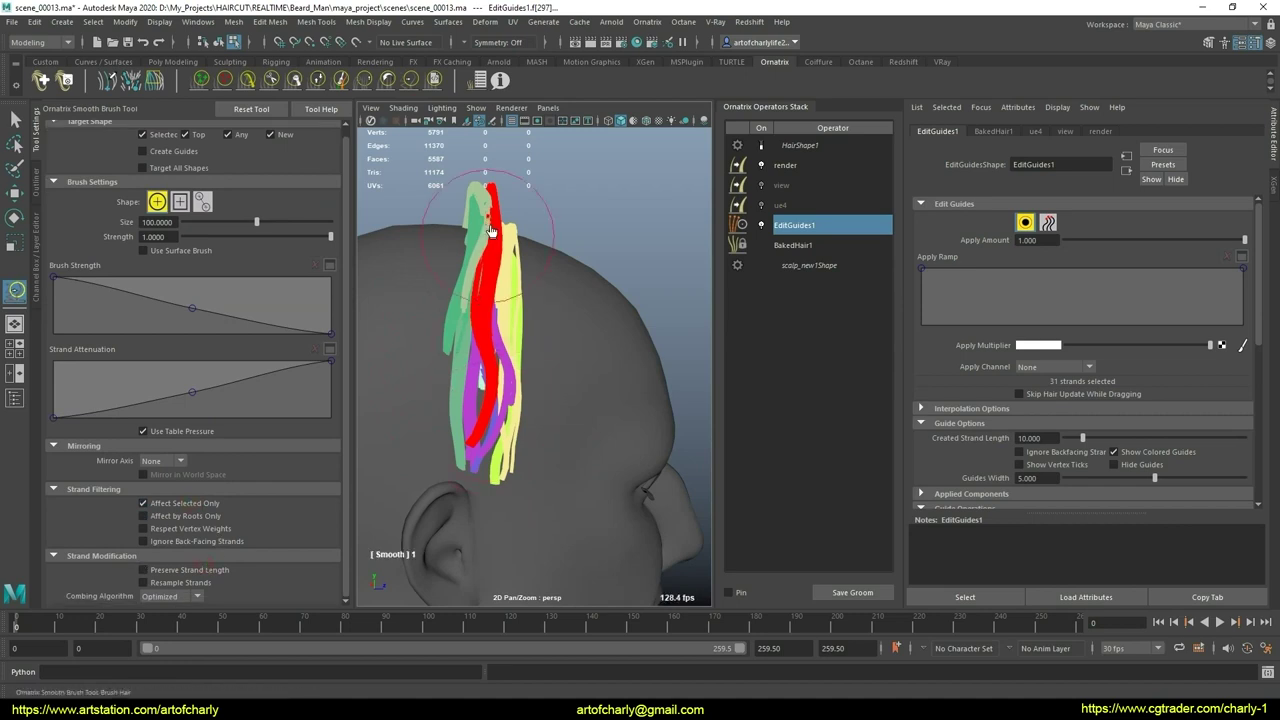
mouse_move(544, 415)
alt+mouse_down()
mouse_move(620, 410)
mouse_move(473, 433)
alt+mouse_up()
click(250, 85)
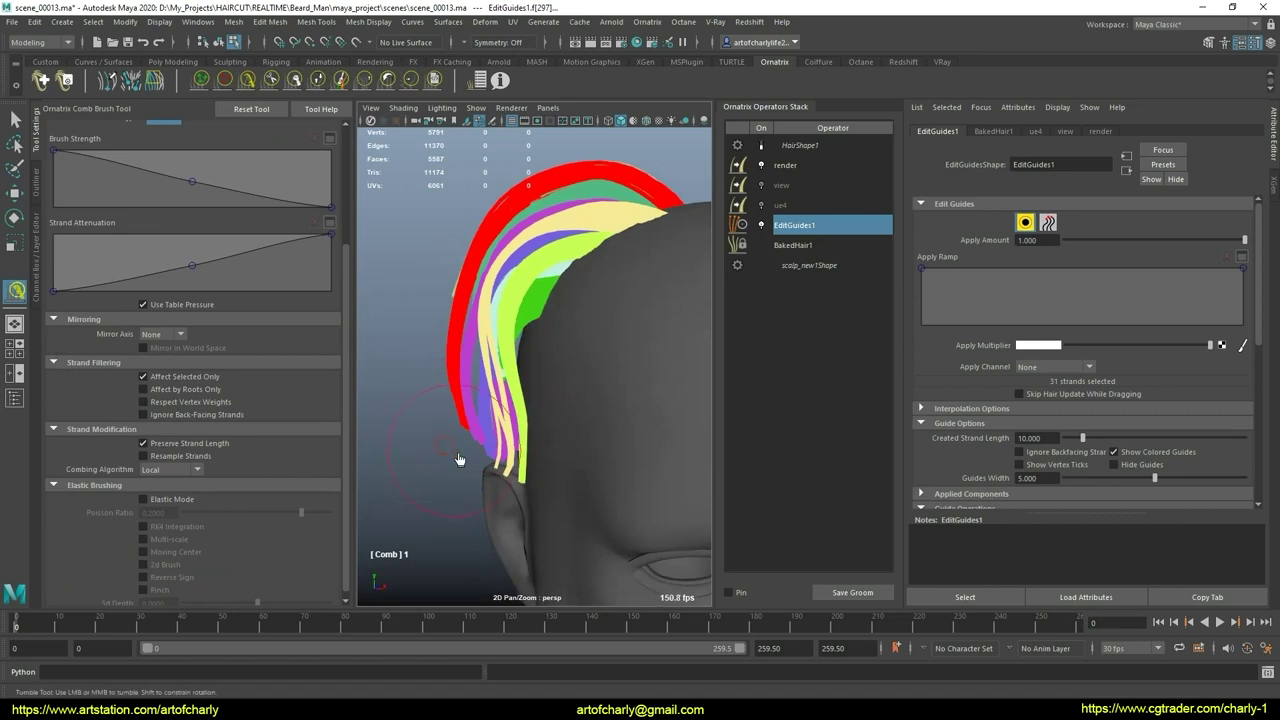
scroll(1036, 430, down, 2)
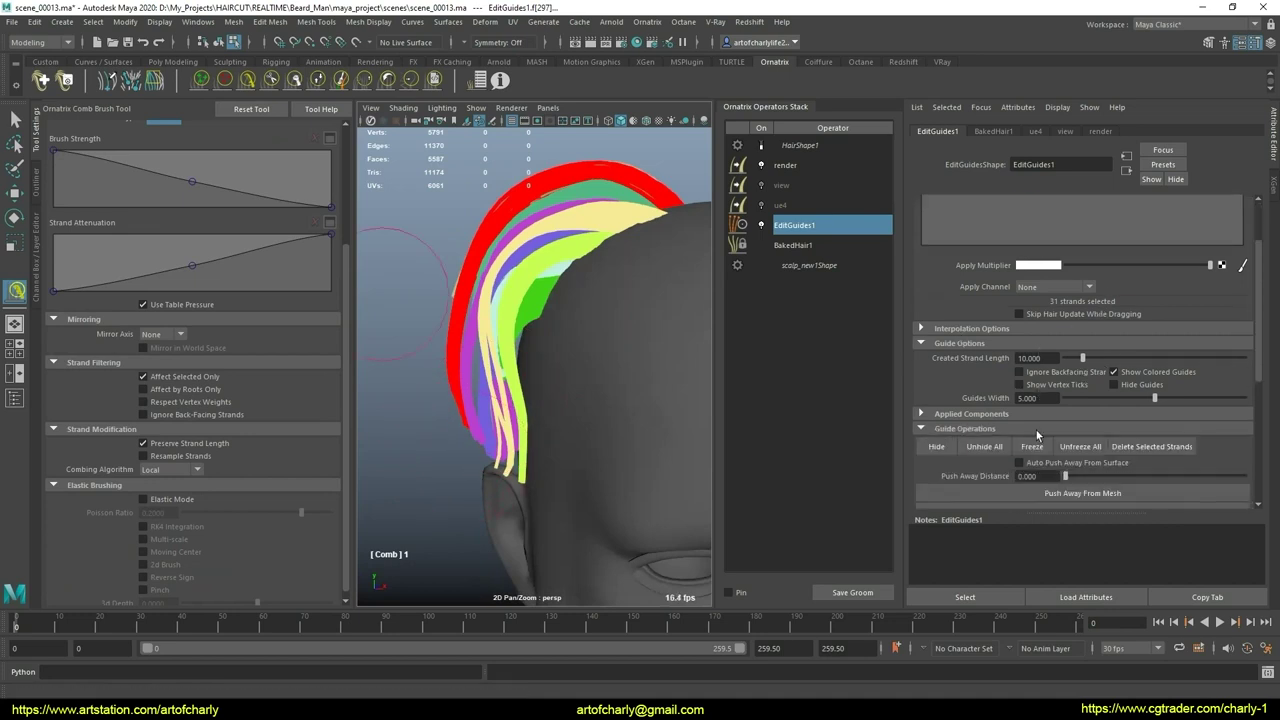
drag(1122, 400, 1104, 400)
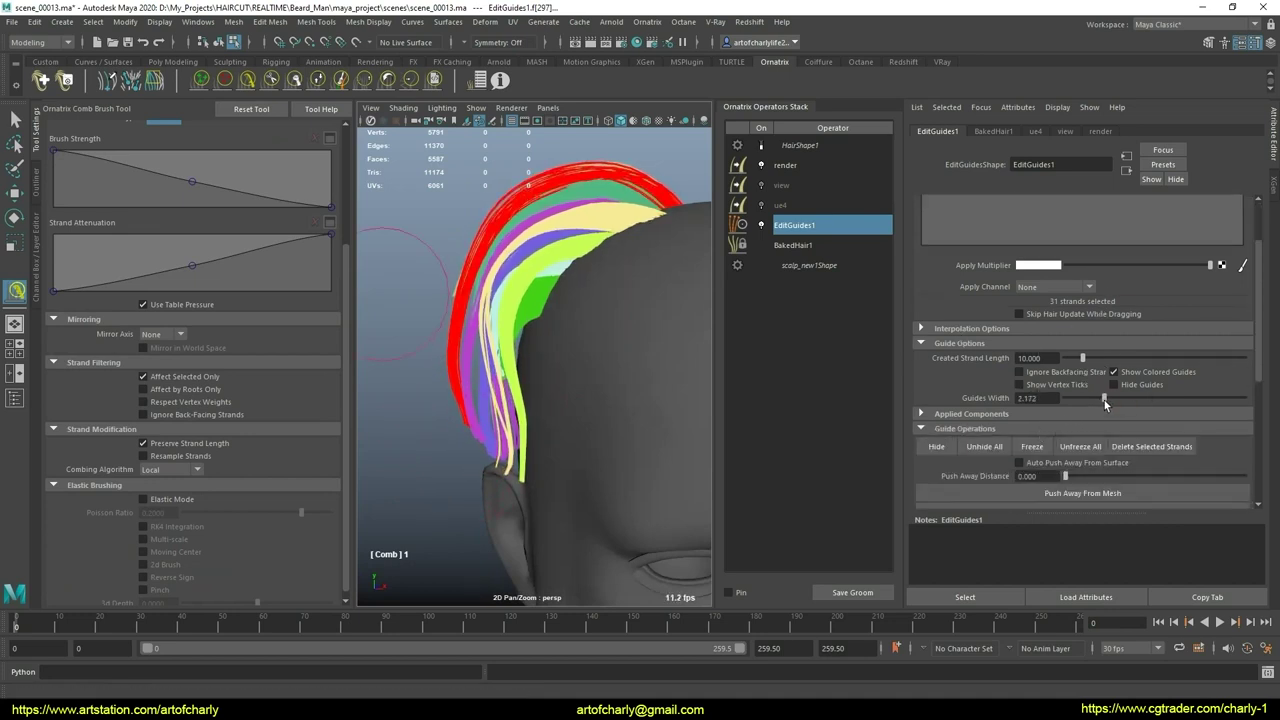
Step: Comb the red, magenta and green strands downward, viewed from behind the head
alt+drag(516, 341, 640, 397)
drag(607, 275, 584, 439)
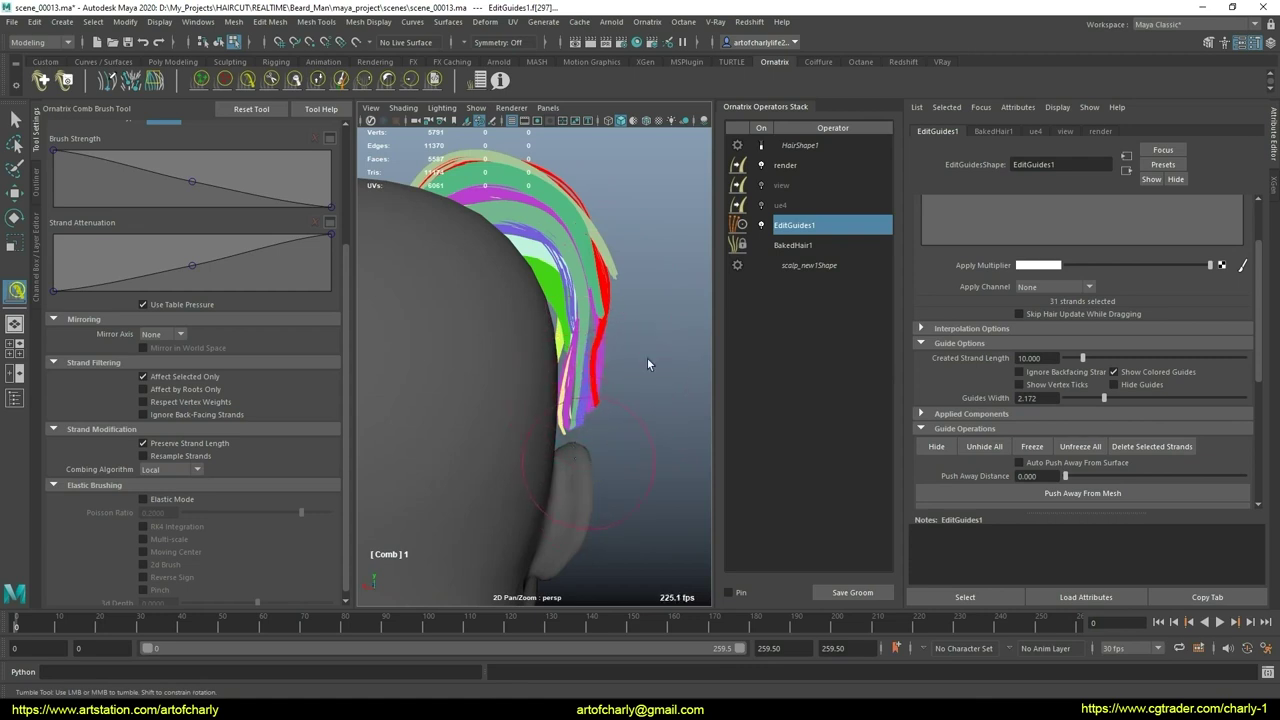
mouse_move(629, 376)
alt+mouse_down()
mouse_move(442, 353)
mouse_move(535, 292)
alt+mouse_up()
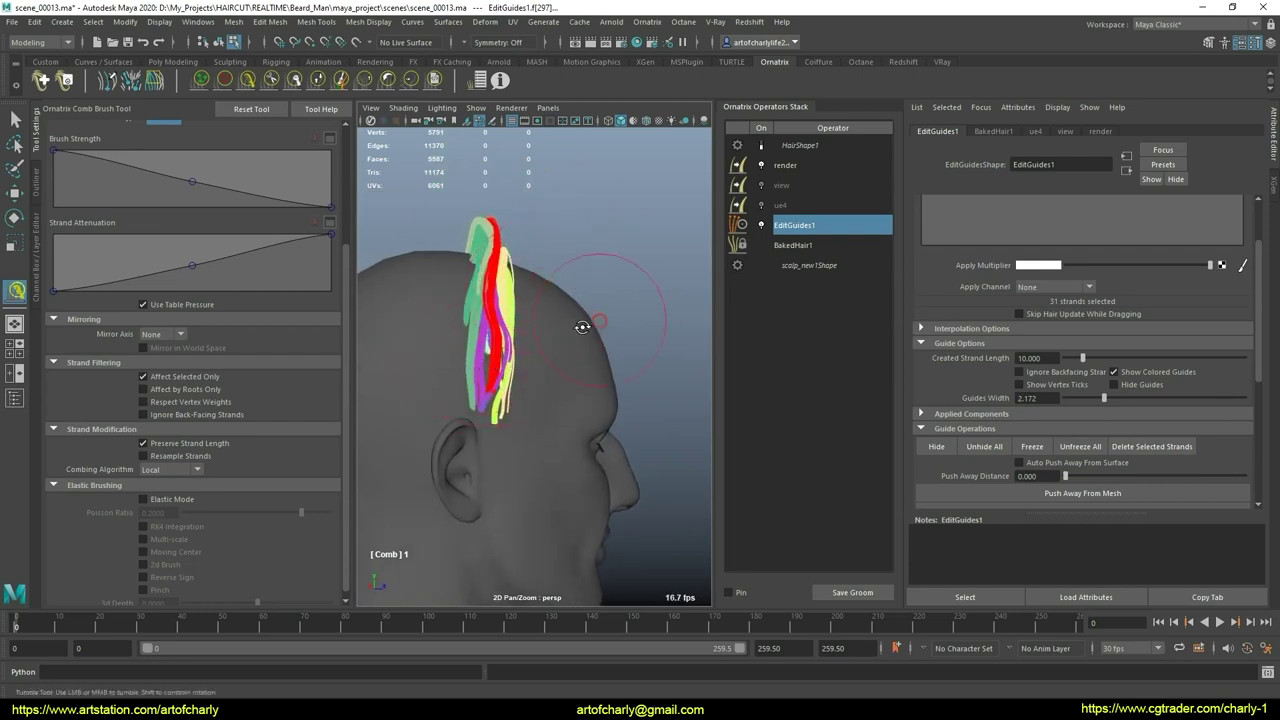
alt+drag(582, 327, 518, 326)
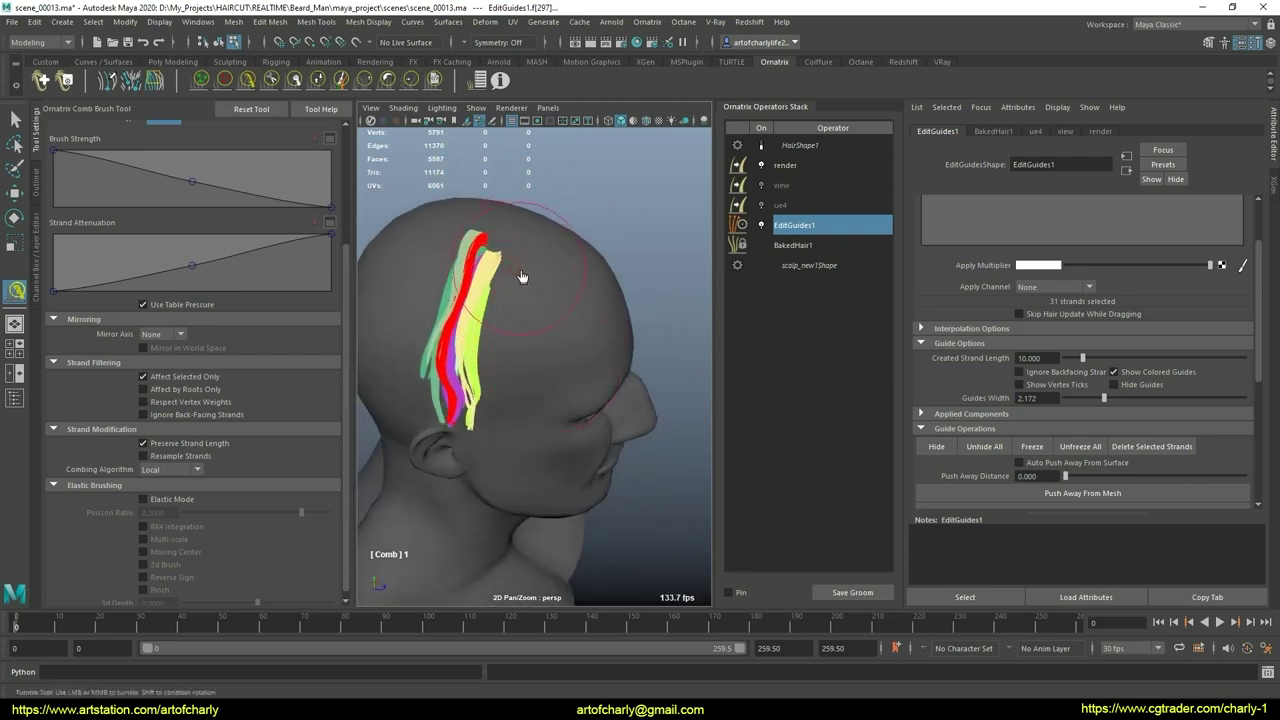
alt+right_drag(520, 277, 538, 365)
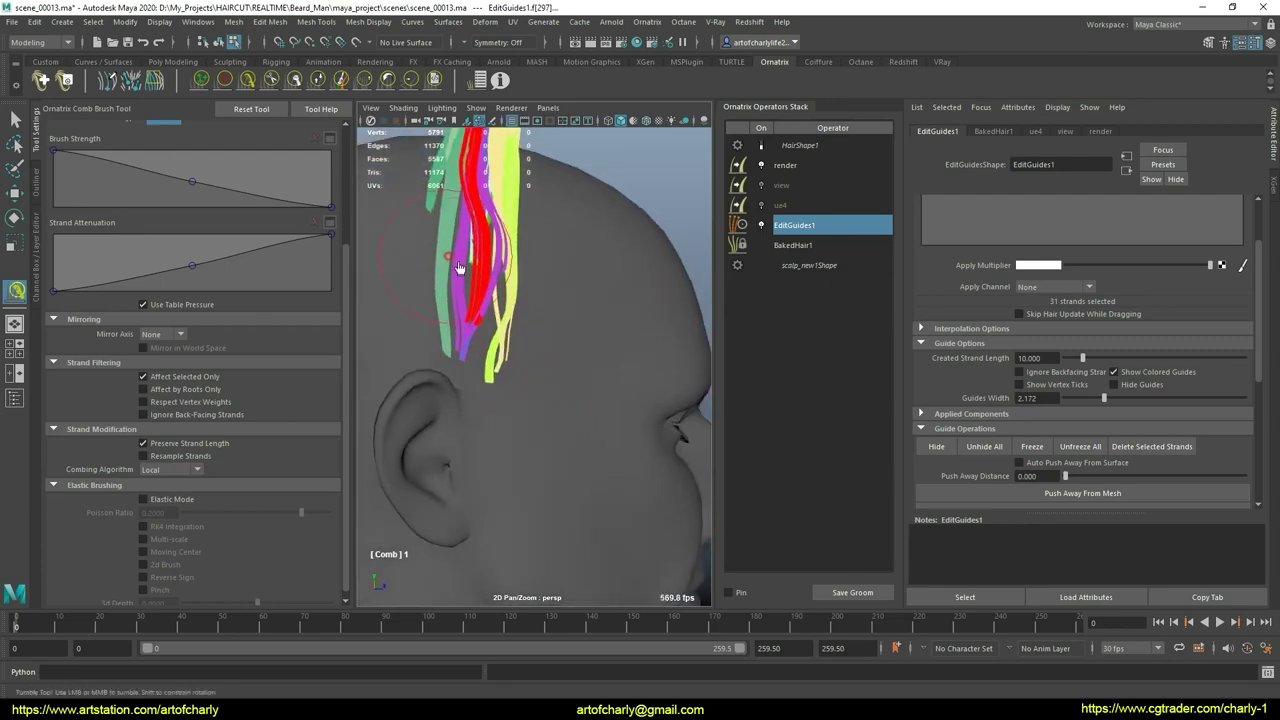
mouse_move(569, 300)
alt+mouse_down()
mouse_move(511, 333)
mouse_move(524, 323)
alt+mouse_up()
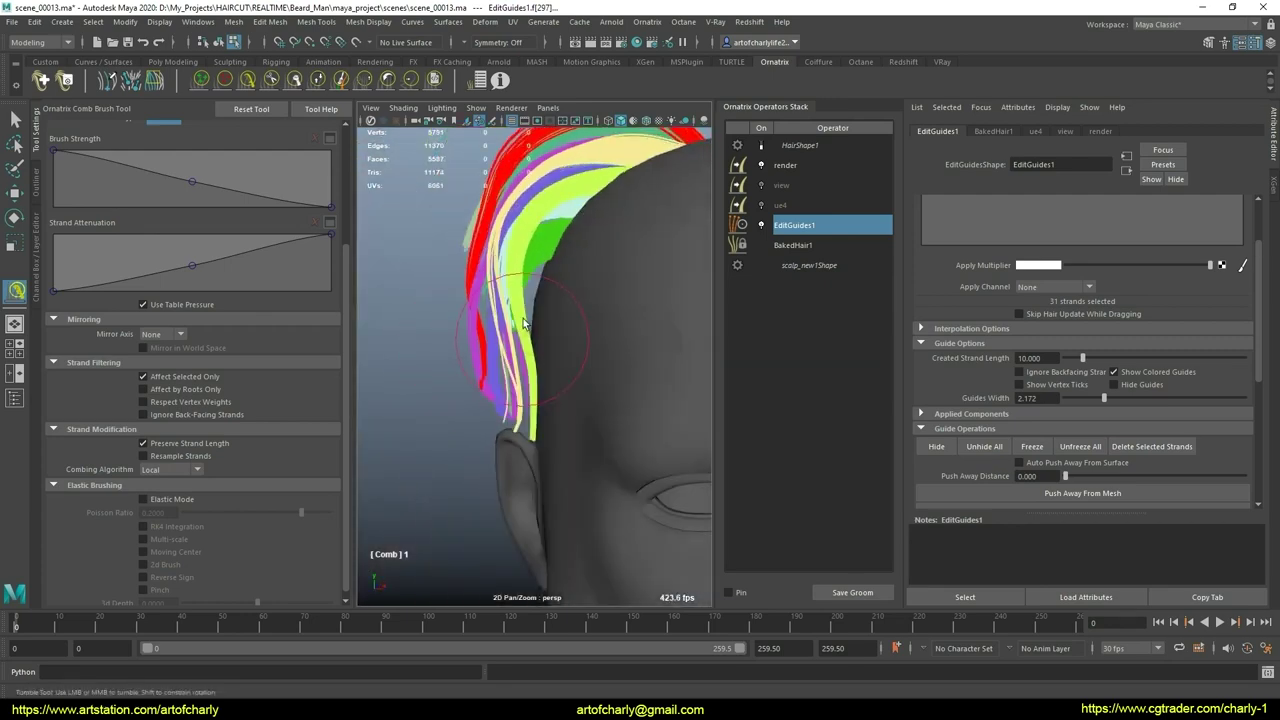
mouse_move(435, 367)
alt+mouse_down()
mouse_move(443, 400)
mouse_move(434, 306)
mouse_move(468, 242)
mouse_move(476, 310)
mouse_move(517, 367)
mouse_move(490, 375)
alt+mouse_up()
Step: Select all 330 guide strands and comb the side strands toward the left
key(q)
click(458, 304)
click(270, 80)
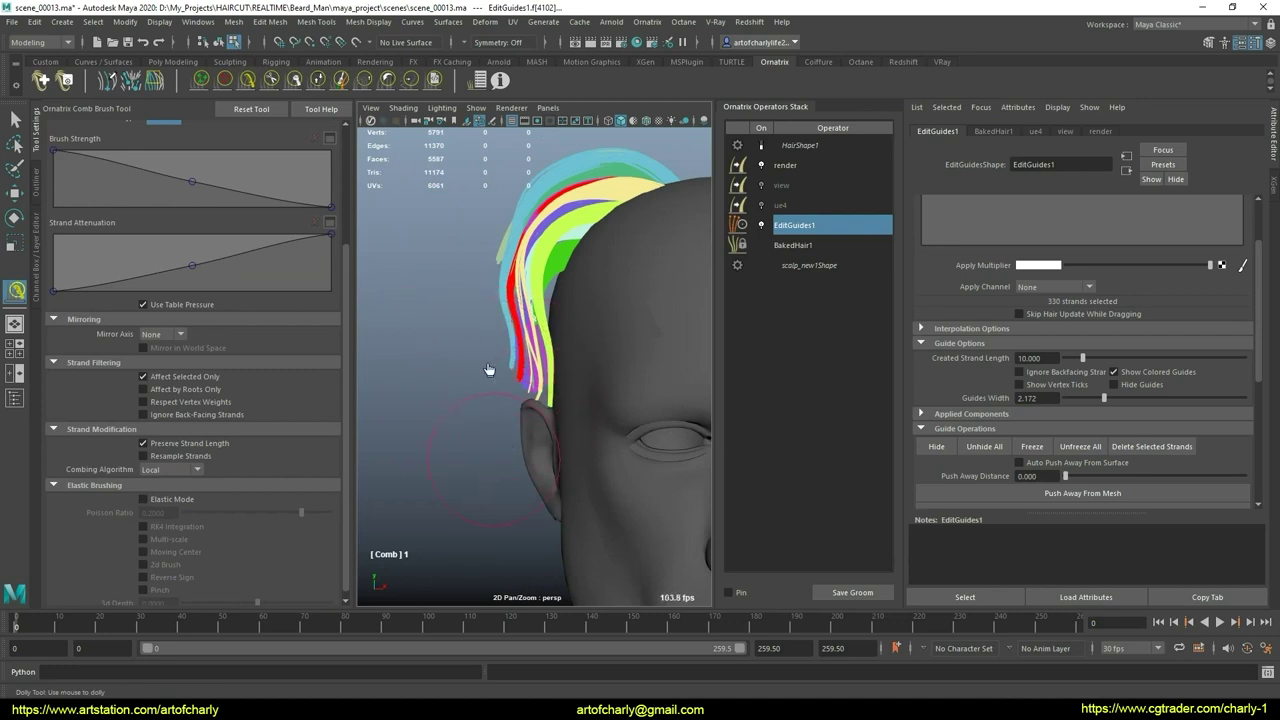
click(410, 80)
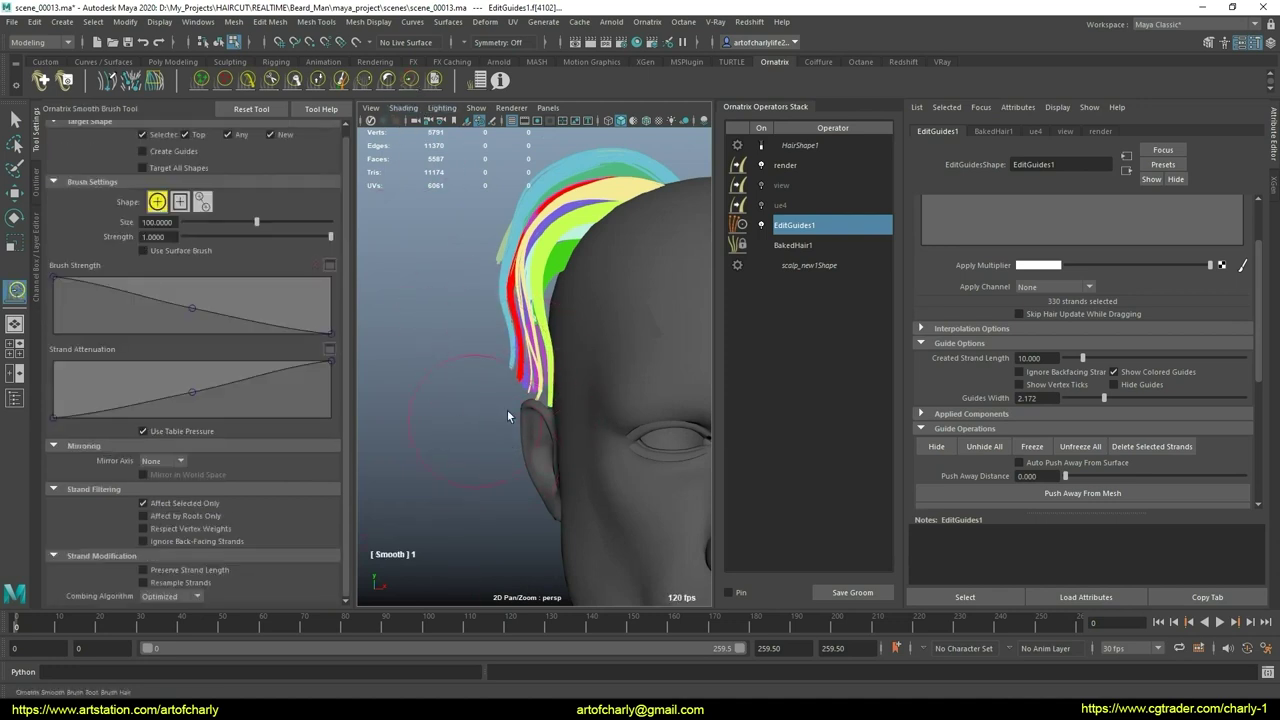
alt+drag(507, 416, 604, 423)
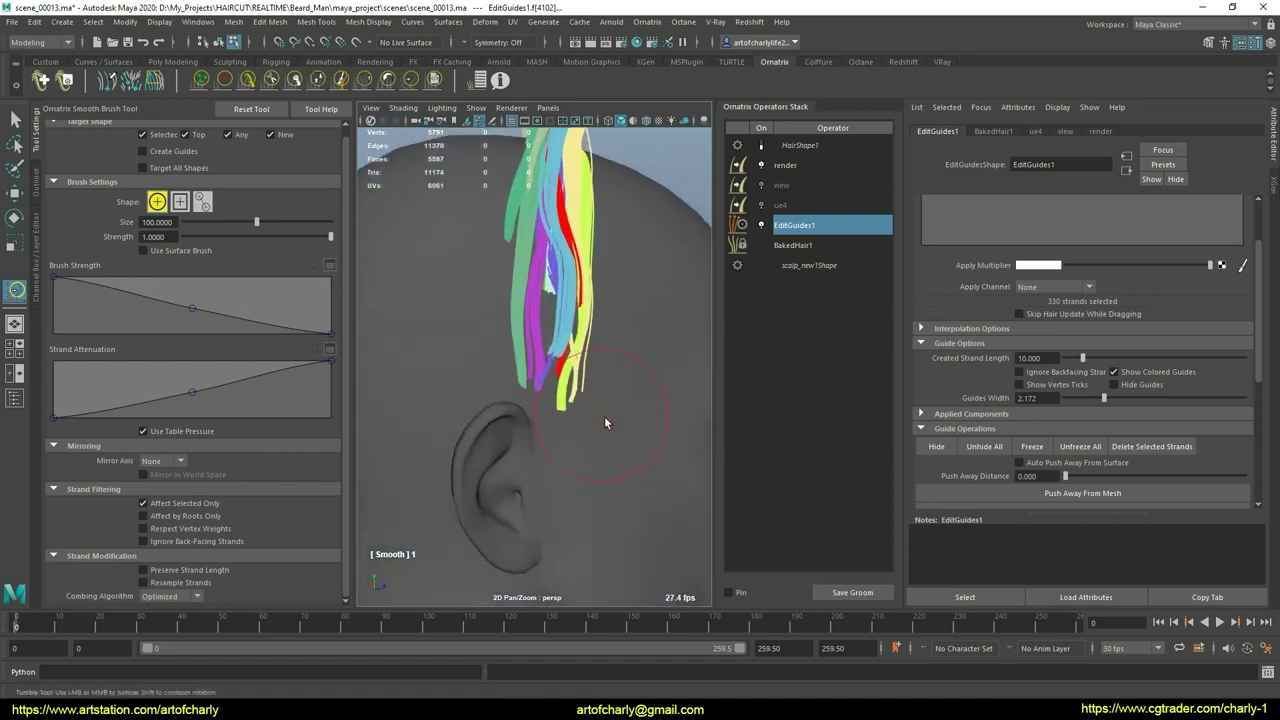
click(246, 80)
mouse_move(413, 217)
alt+mouse_down()
mouse_move(545, 329)
mouse_move(604, 296)
alt+mouse_up()
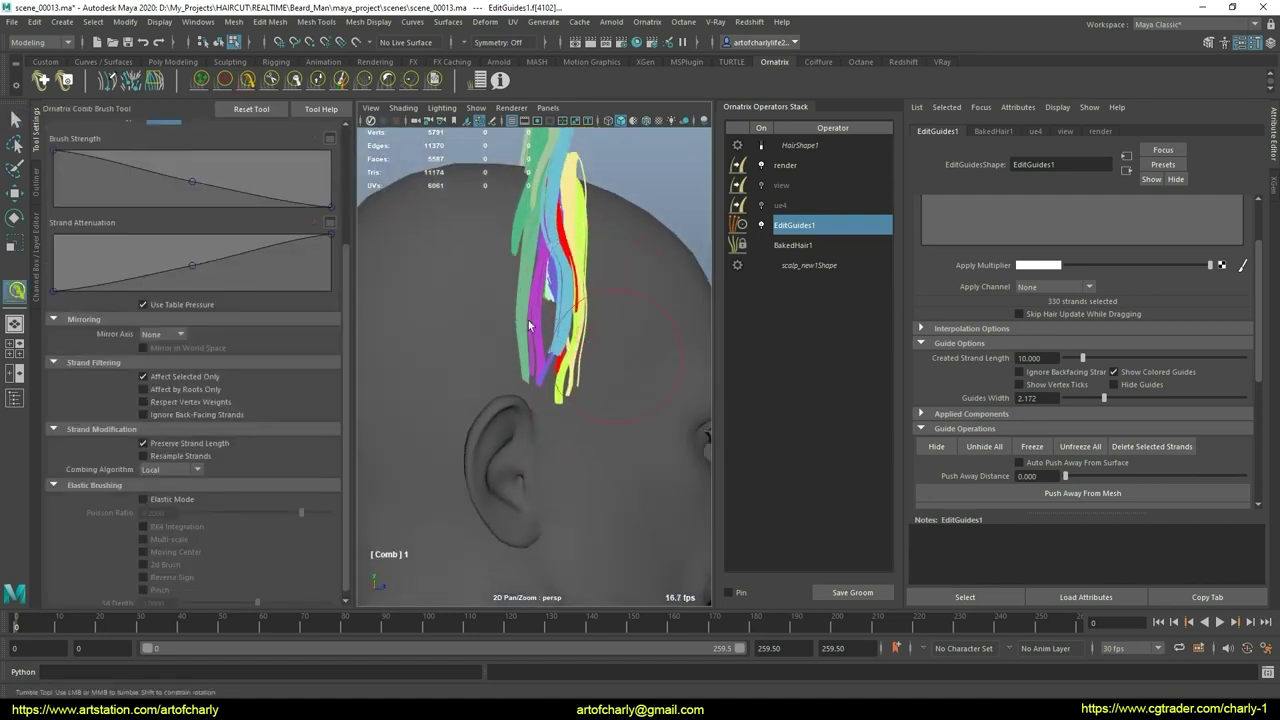
drag(564, 385, 540, 353)
scroll(549, 312, up, 3)
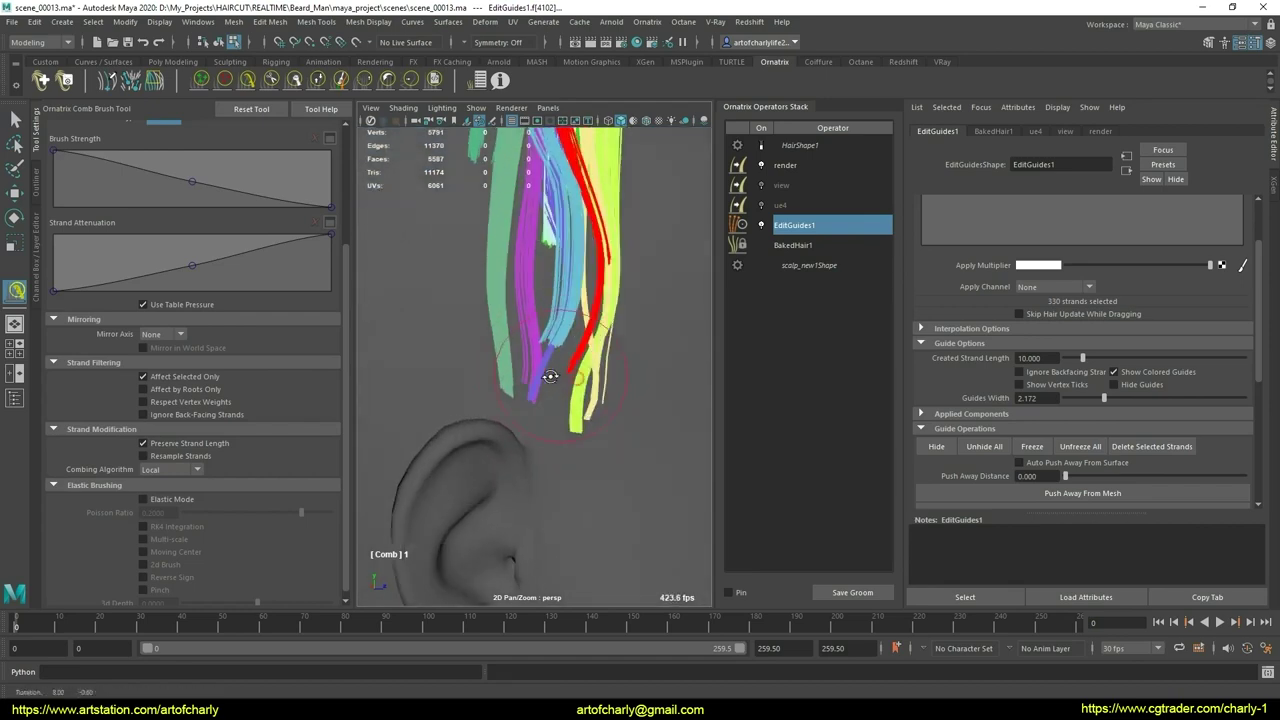
Step: Reselect only the original 31 strands for combing
key(q)
scroll(549, 350, up, 2)
scroll(548, 400, up, 2)
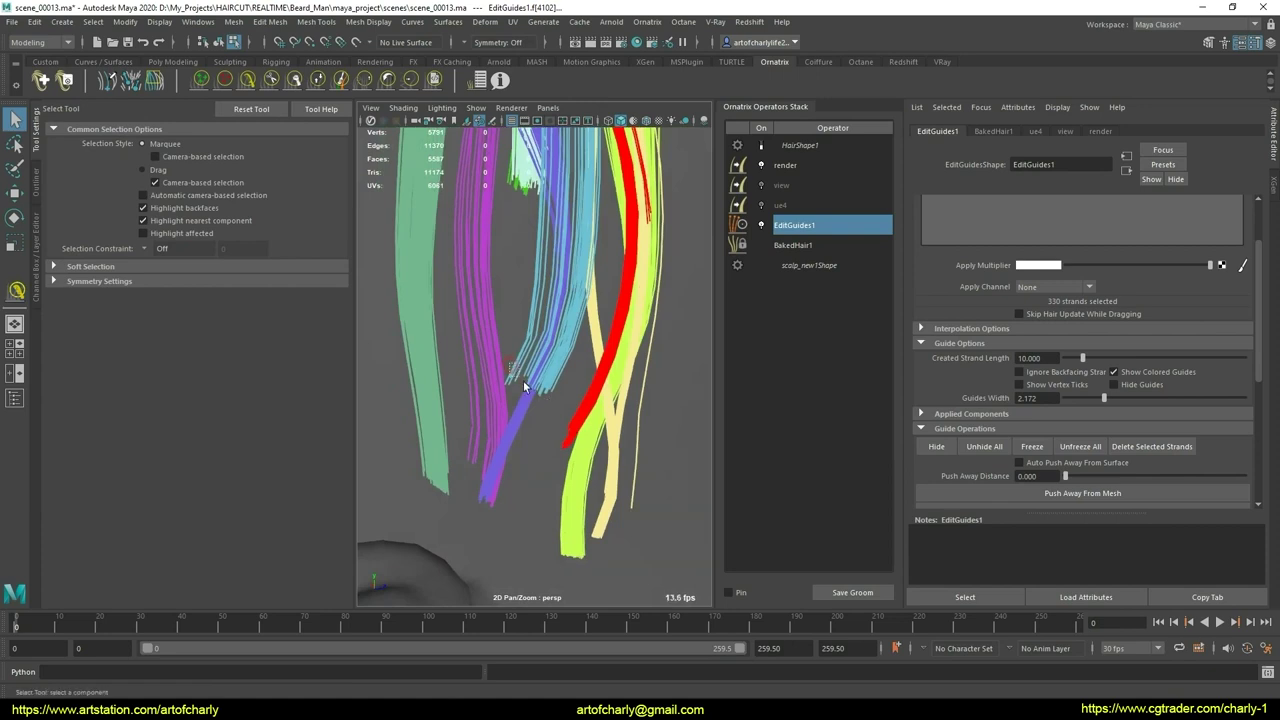
drag(510, 366, 524, 386)
scroll(530, 380, down, 2)
scroll(530, 380, down, 2)
key(y)
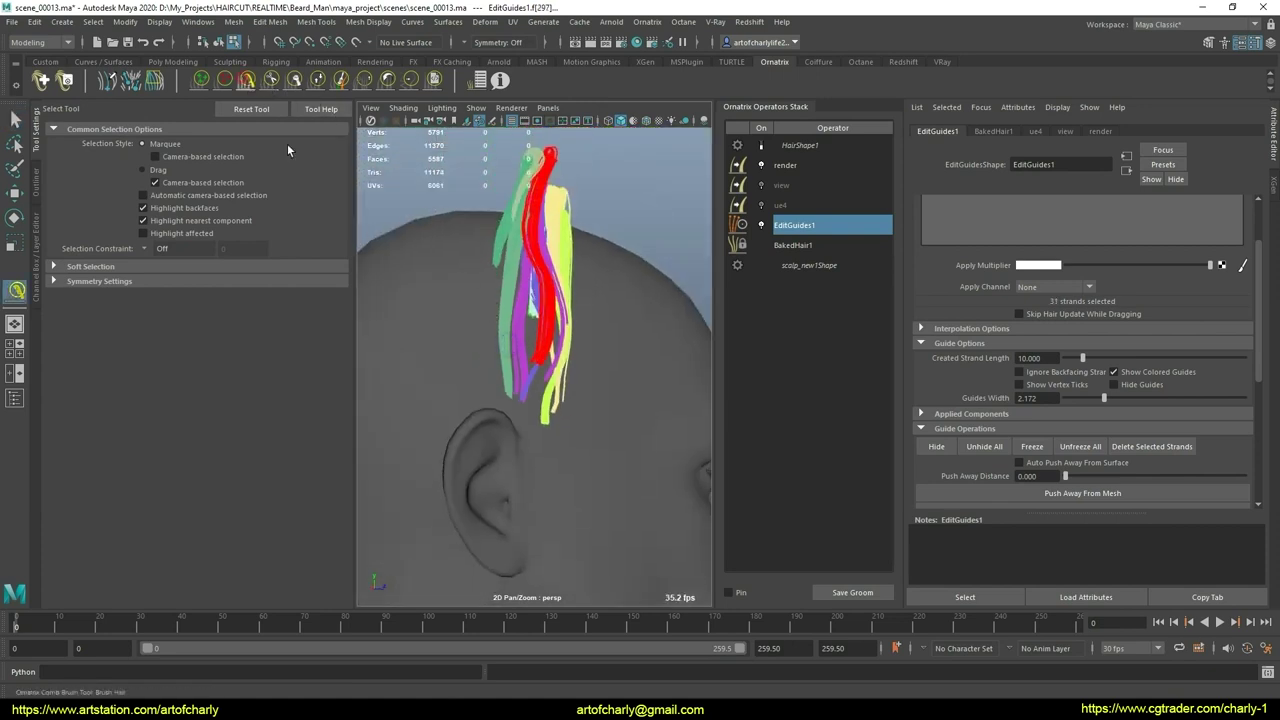
Step: Smooth the red and purple guide strands above the ear
alt+drag(470, 430, 524, 433)
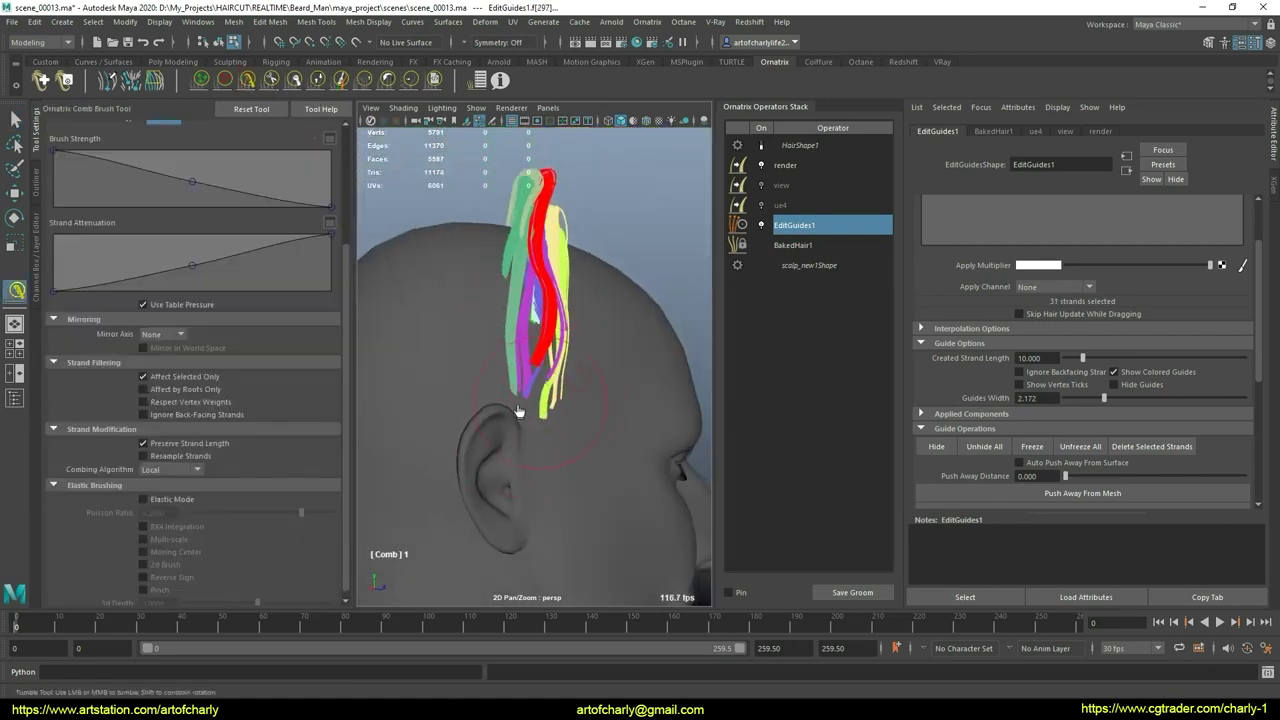
click(412, 85)
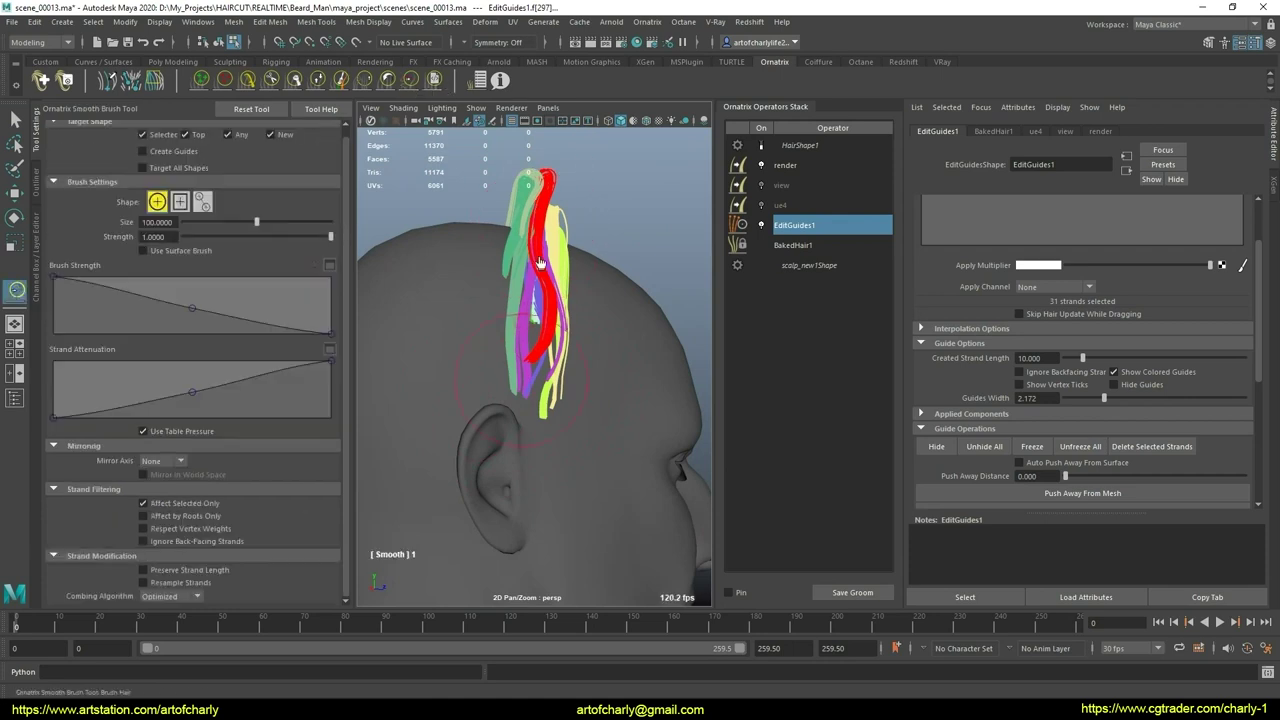
drag(535, 278, 491, 381)
scroll(574, 350, up, 2)
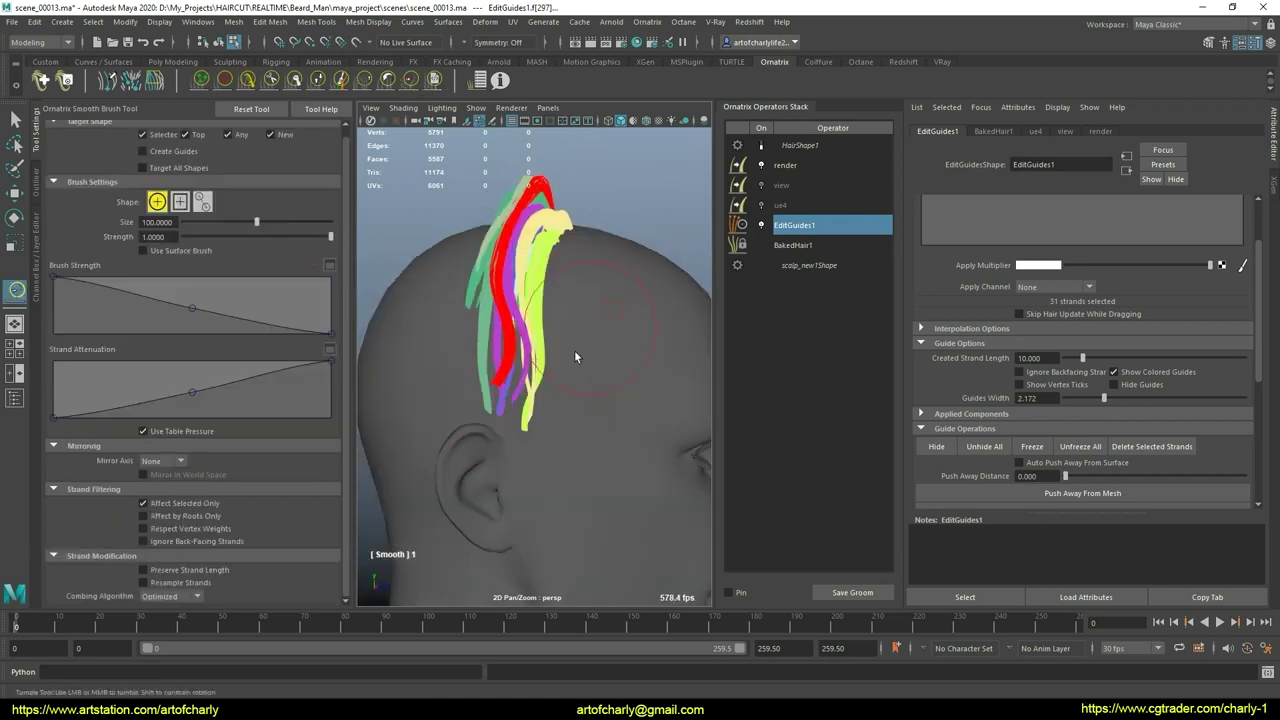
key(q)
scroll(570, 345, up, 3)
scroll(567, 343, up, 2)
middle_drag(567, 343, 589, 351)
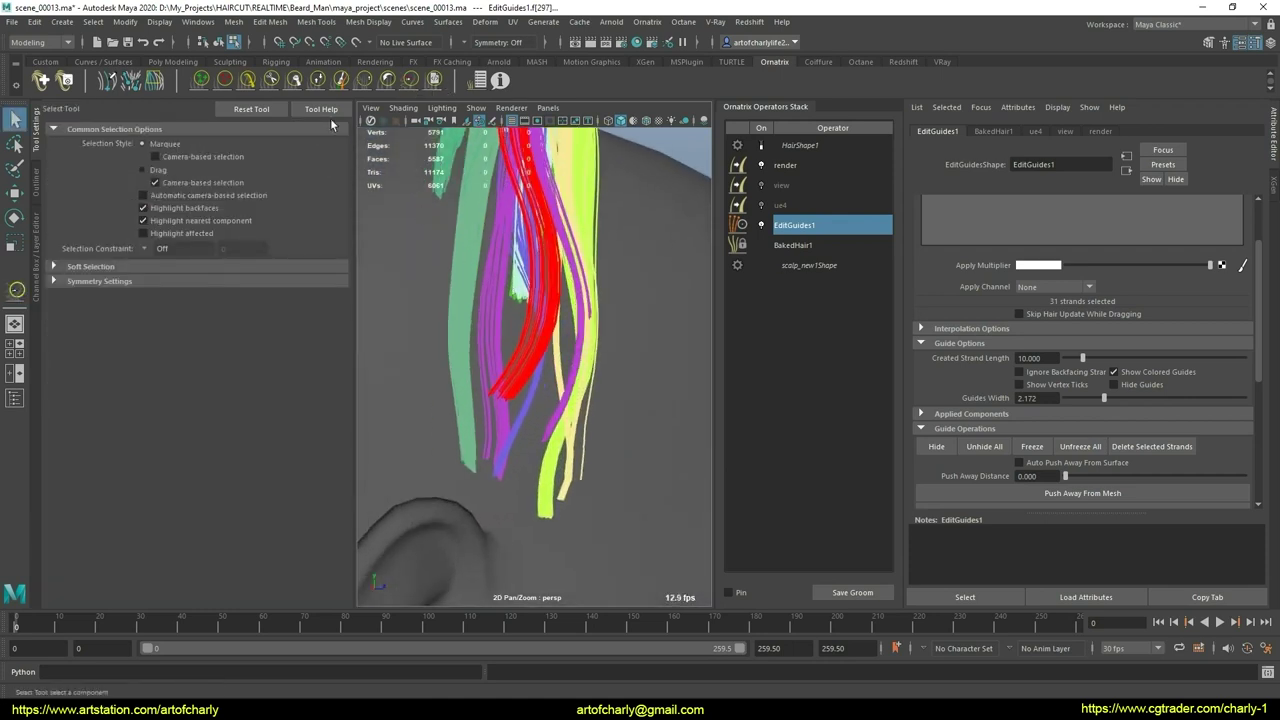
Step: Flatten the User Brush strand attenuation curve and pull the red strands into a thinner bundle
click(436, 80)
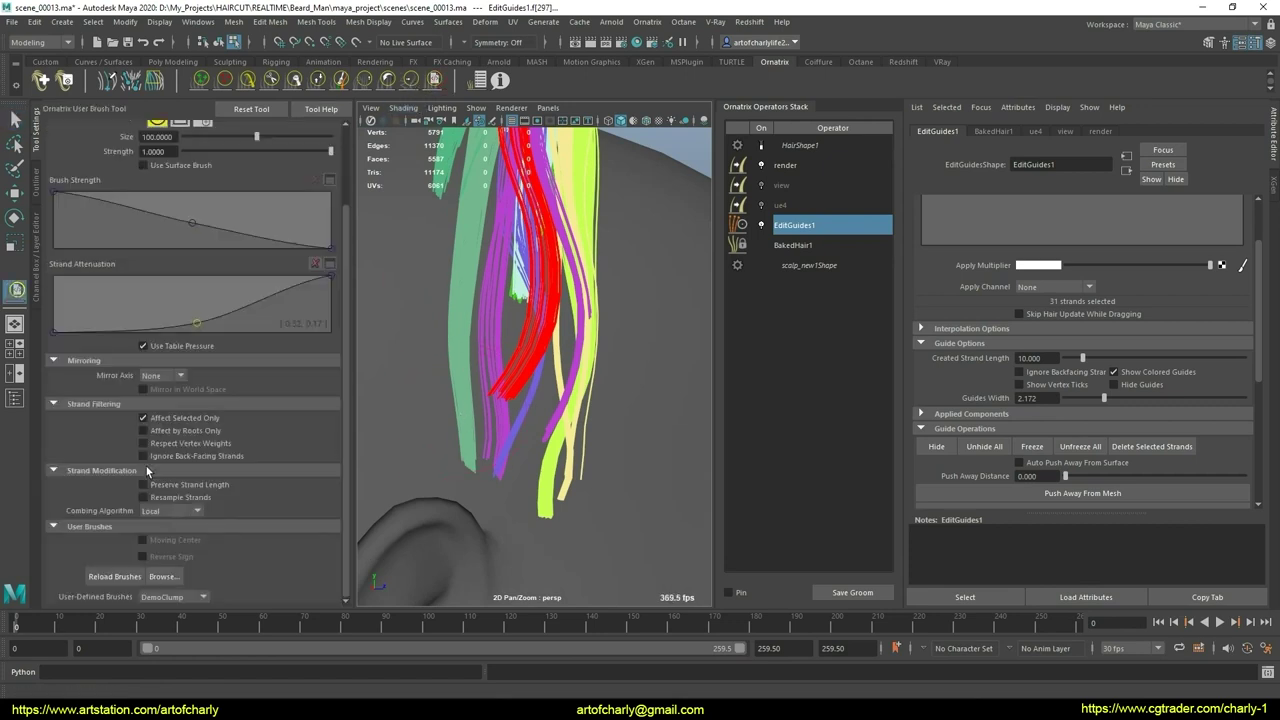
drag(194, 323, 198, 326)
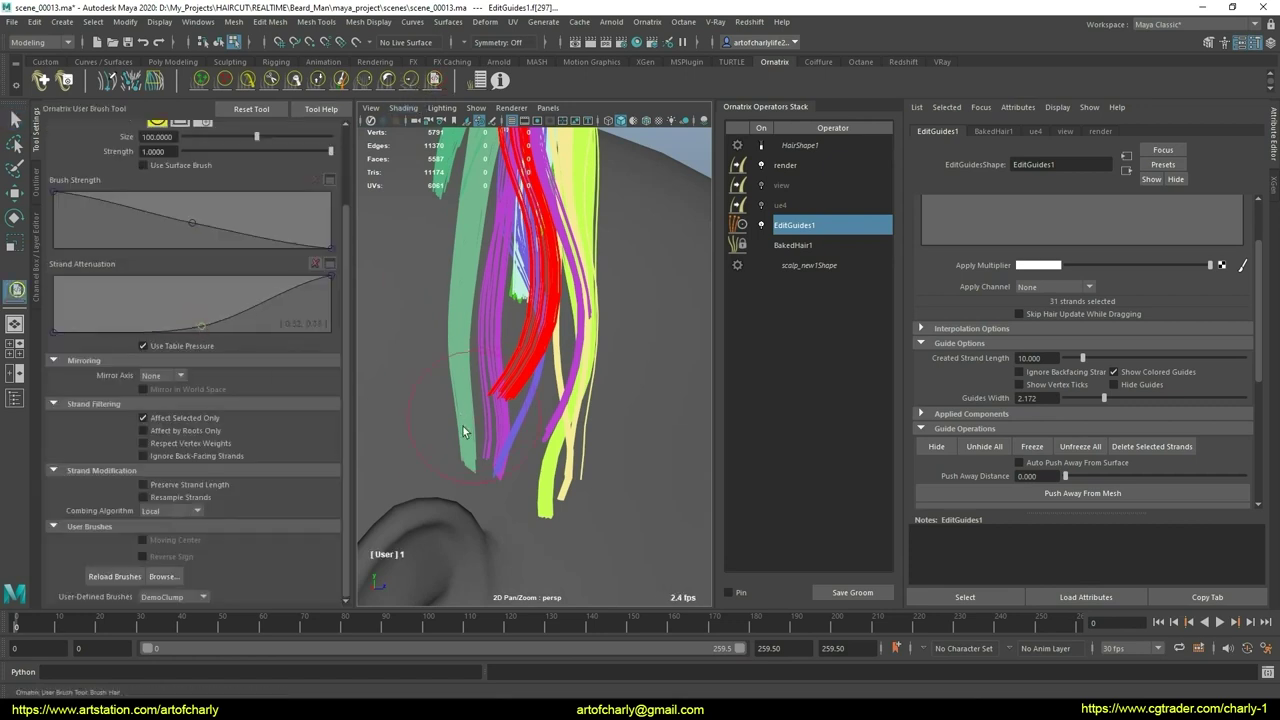
drag(463, 432, 500, 368)
drag(493, 424, 494, 417)
Step: Comb the red strands into a tighter, smoother bundle and return to selection
scroll(555, 437, down, 5)
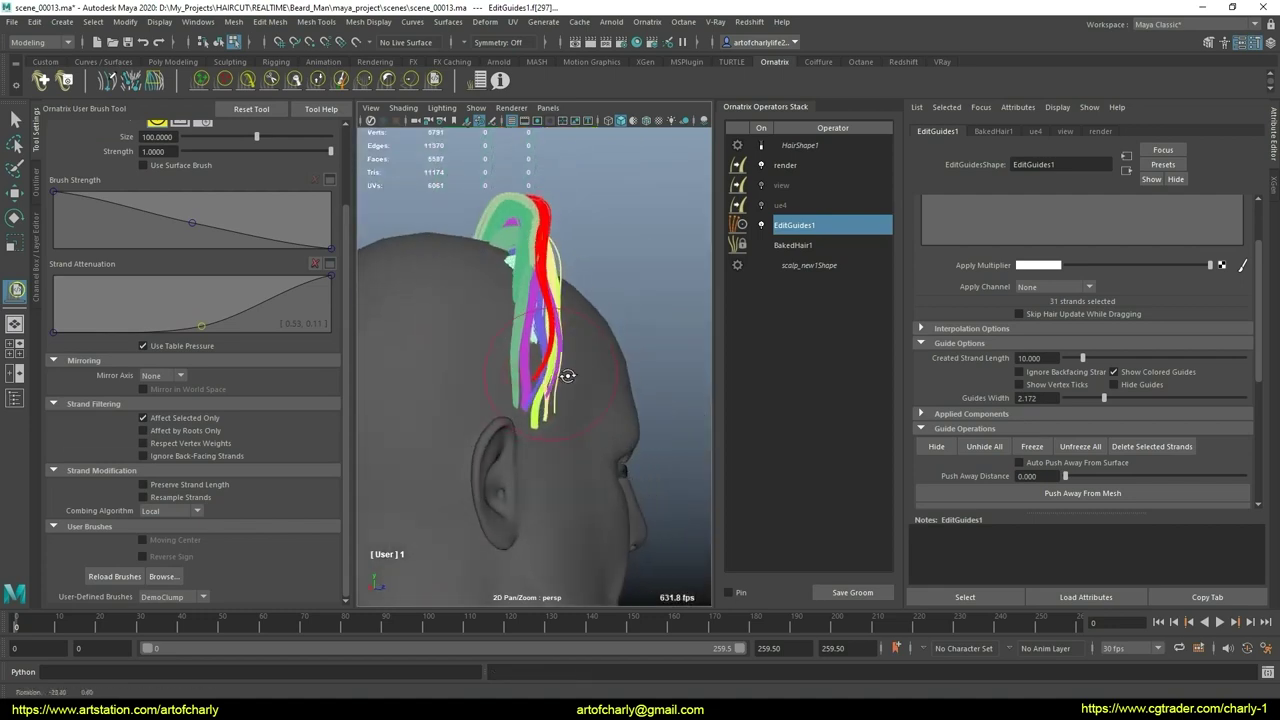
alt+drag(563, 371, 520, 398)
scroll(543, 345, up, 5)
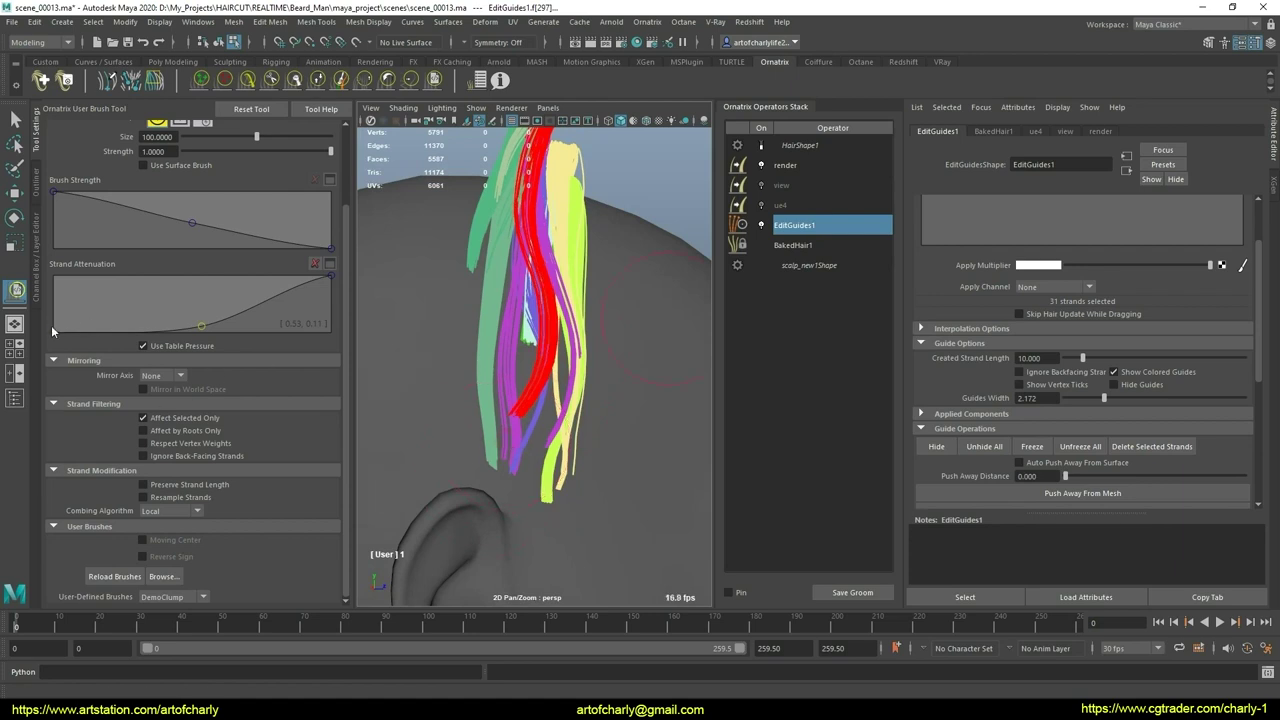
drag(558, 439, 551, 458)
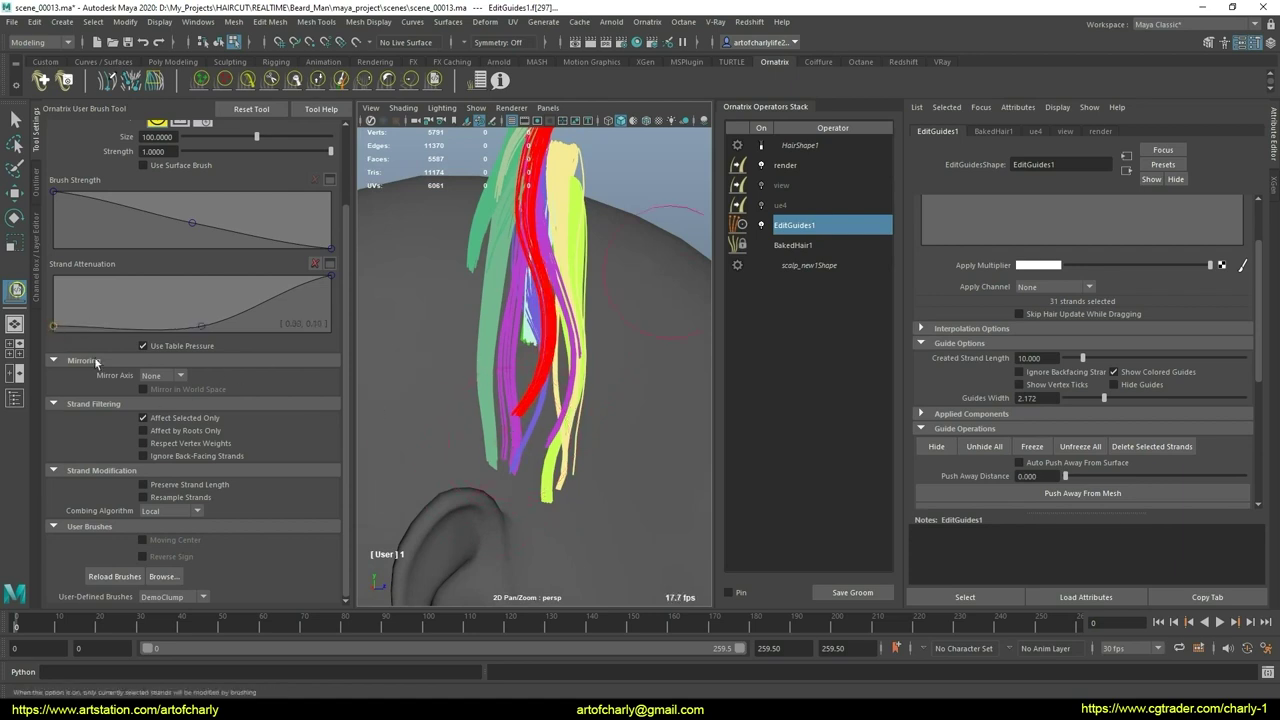
scroll(598, 375, down, 3)
mouse_move(600, 371)
alt+mouse_down()
mouse_move(586, 400)
mouse_move(623, 423)
mouse_move(555, 448)
mouse_move(540, 400)
mouse_move(560, 413)
mouse_move(484, 366)
mouse_move(470, 385)
mouse_move(624, 395)
mouse_move(581, 348)
mouse_move(460, 342)
mouse_move(559, 366)
mouse_move(571, 400)
mouse_move(601, 349)
mouse_move(648, 335)
alt+mouse_up()
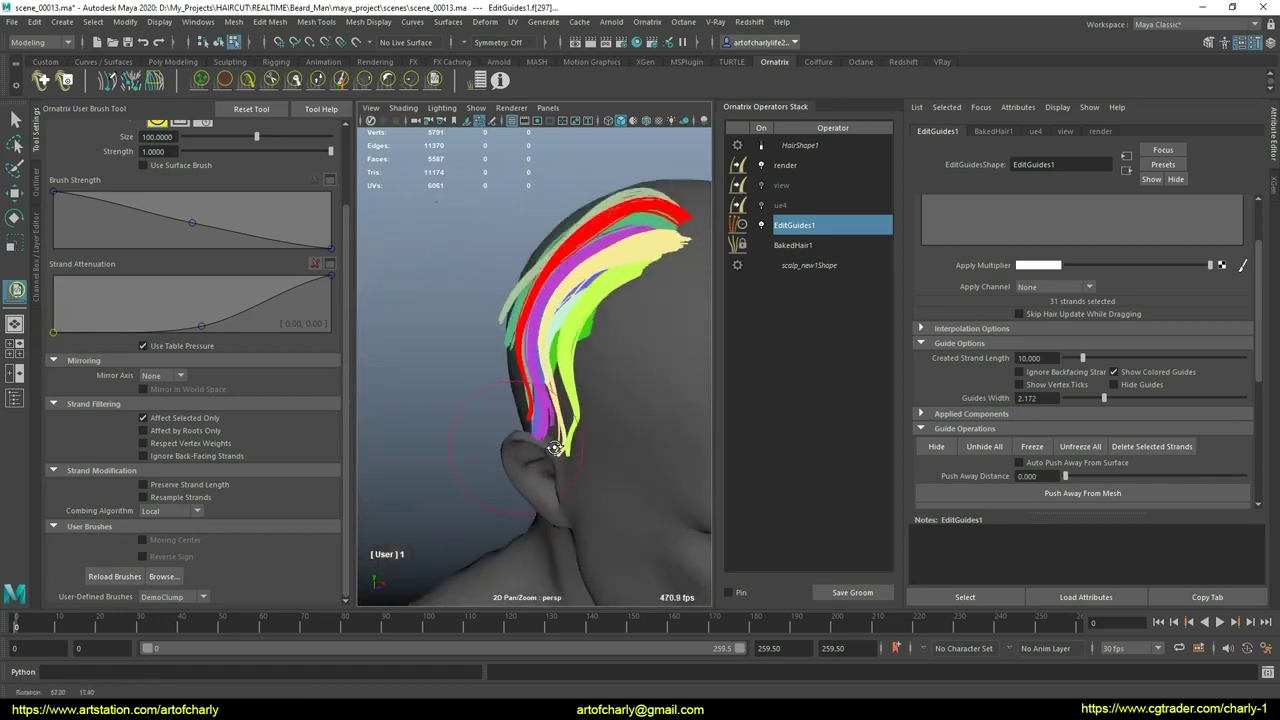
key(q)
scroll(648, 335, up, 3)
Step: Select the side-of-head strands and comb them rightward into a curved clump
scroll(618, 350, up, 2)
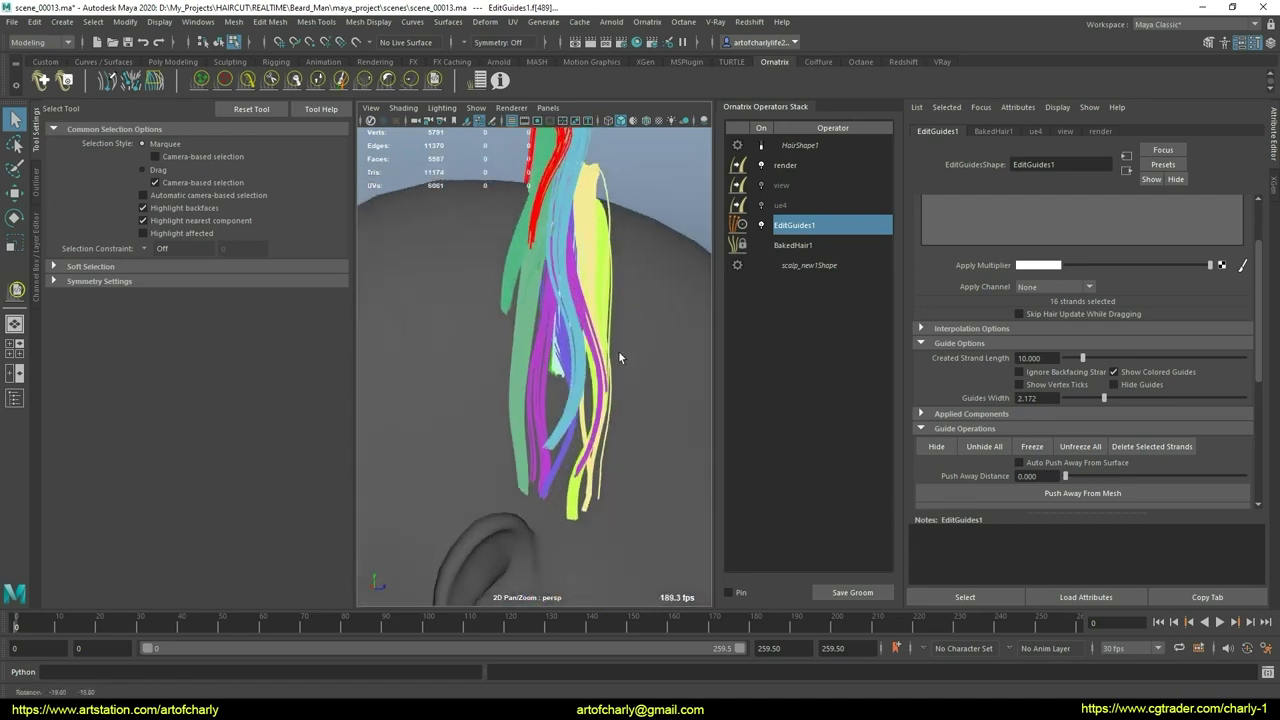
scroll(580, 385, up, 2)
drag(557, 427, 578, 440)
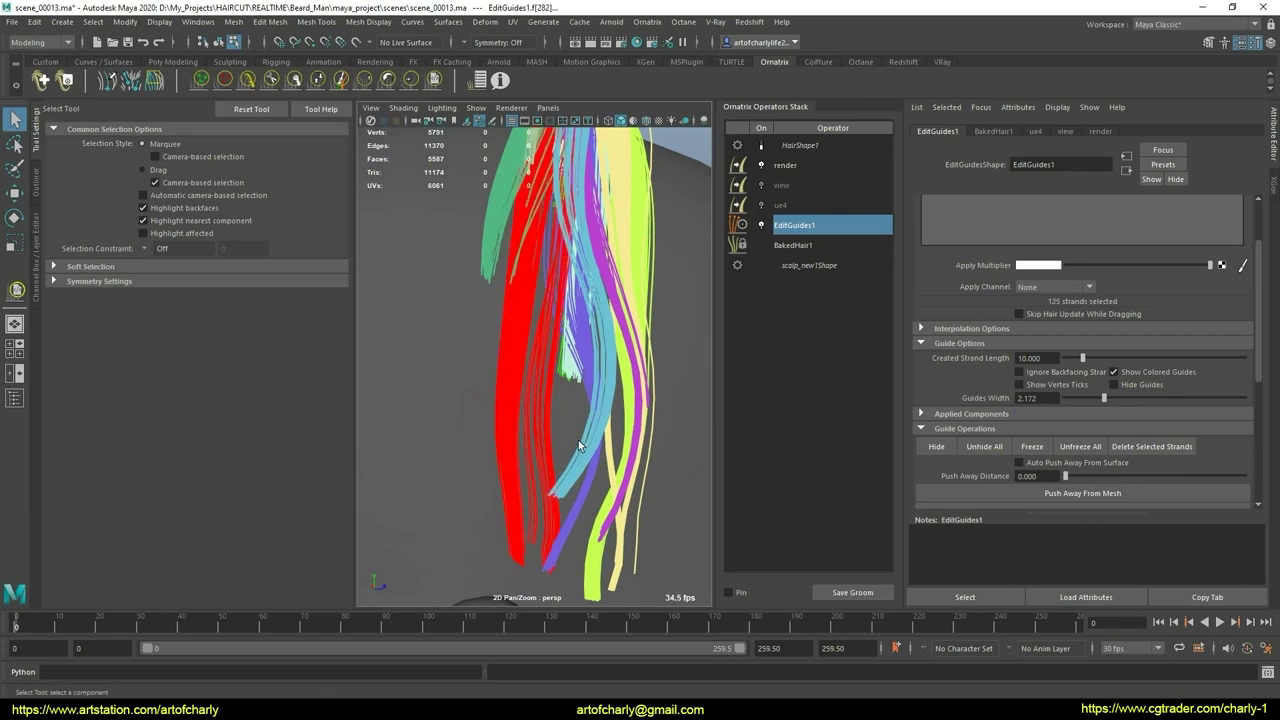
click(247, 79)
mouse_move(520, 390)
alt+mouse_down()
mouse_move(546, 403)
mouse_move(577, 330)
alt+mouse_up()
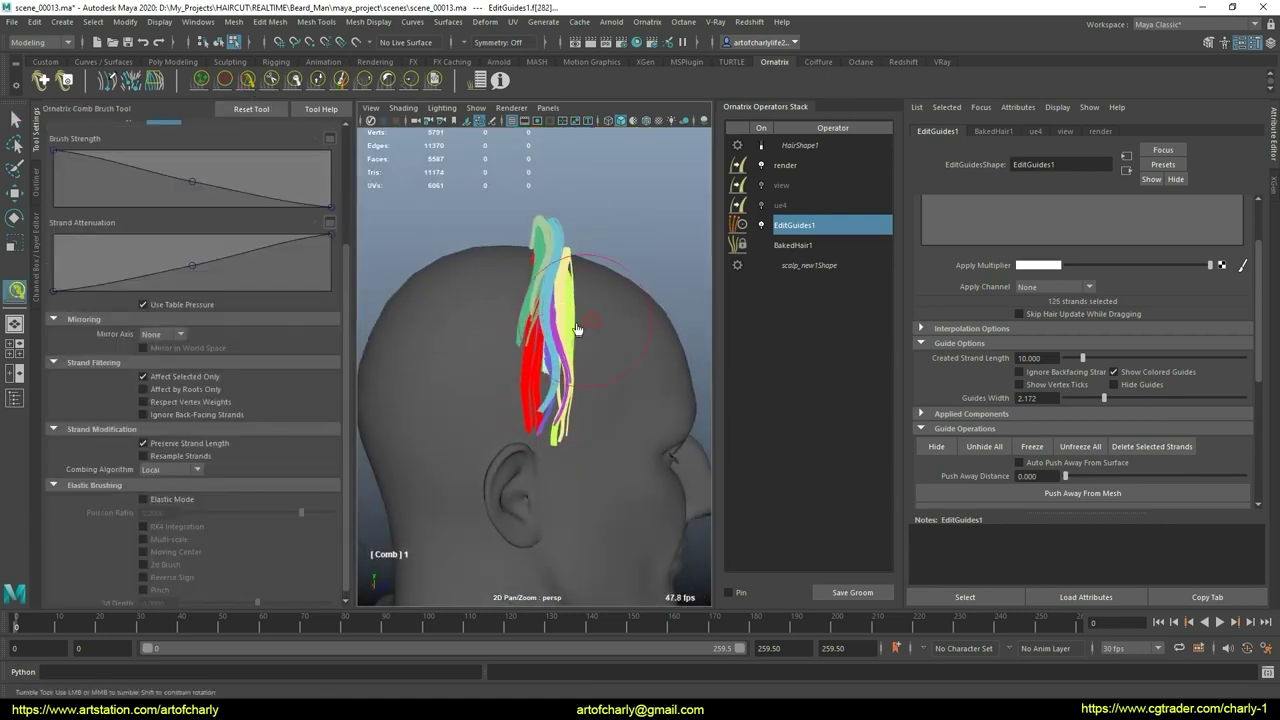
drag(481, 404, 520, 405)
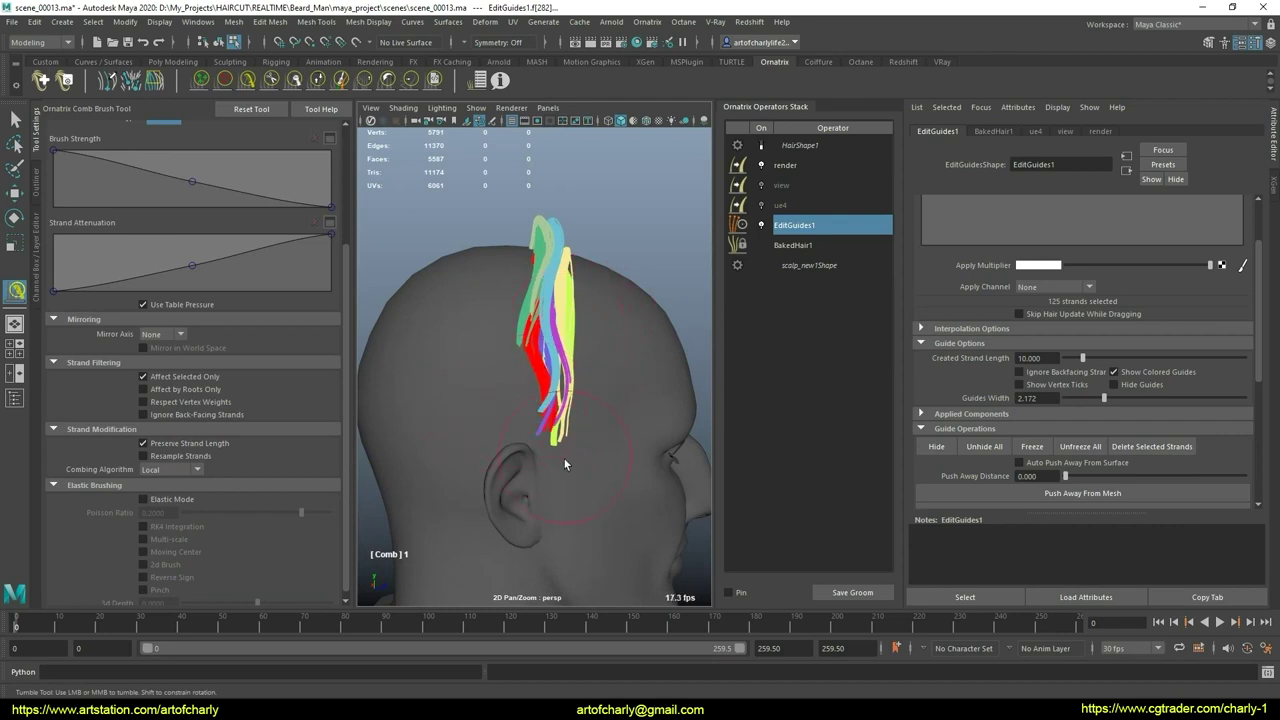
Step: Select 19 strands, comb them narrower, then sweep the red and purple strands down and back
scroll(552, 430, up, 3)
scroll(540, 402, up, 3)
key(q)
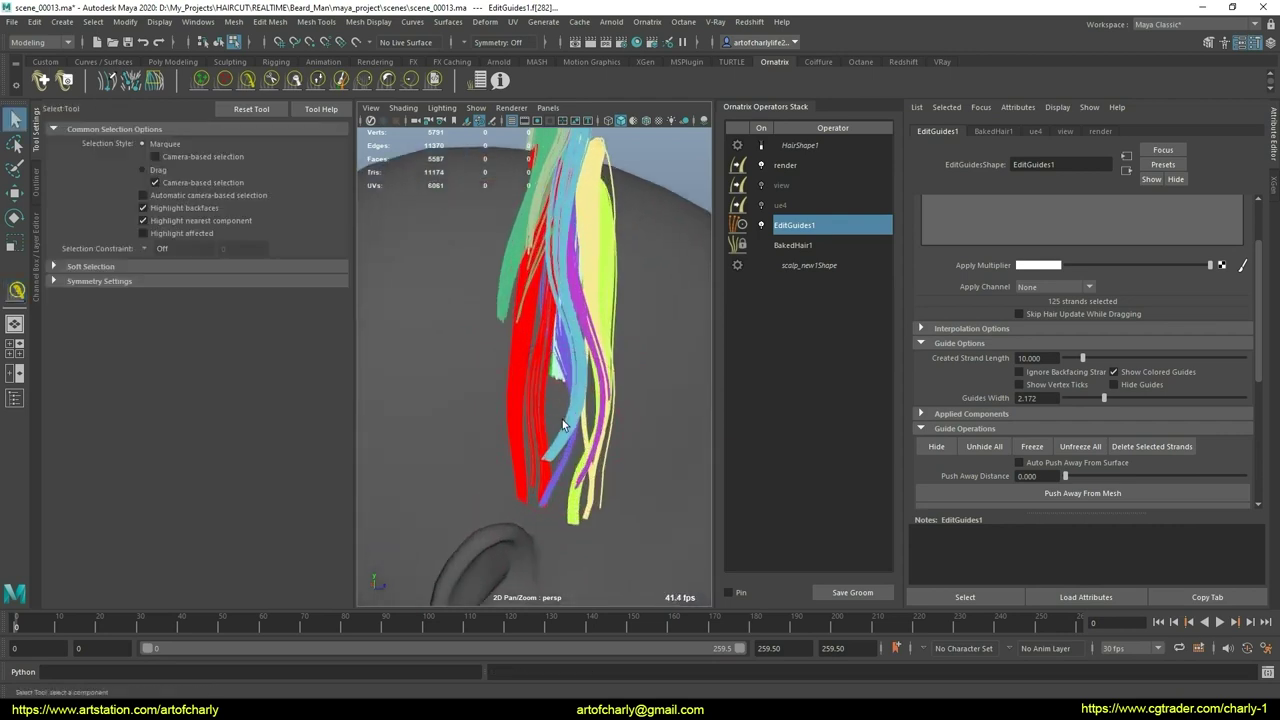
click(563, 425)
scroll(560, 420, down, 3)
key(y)
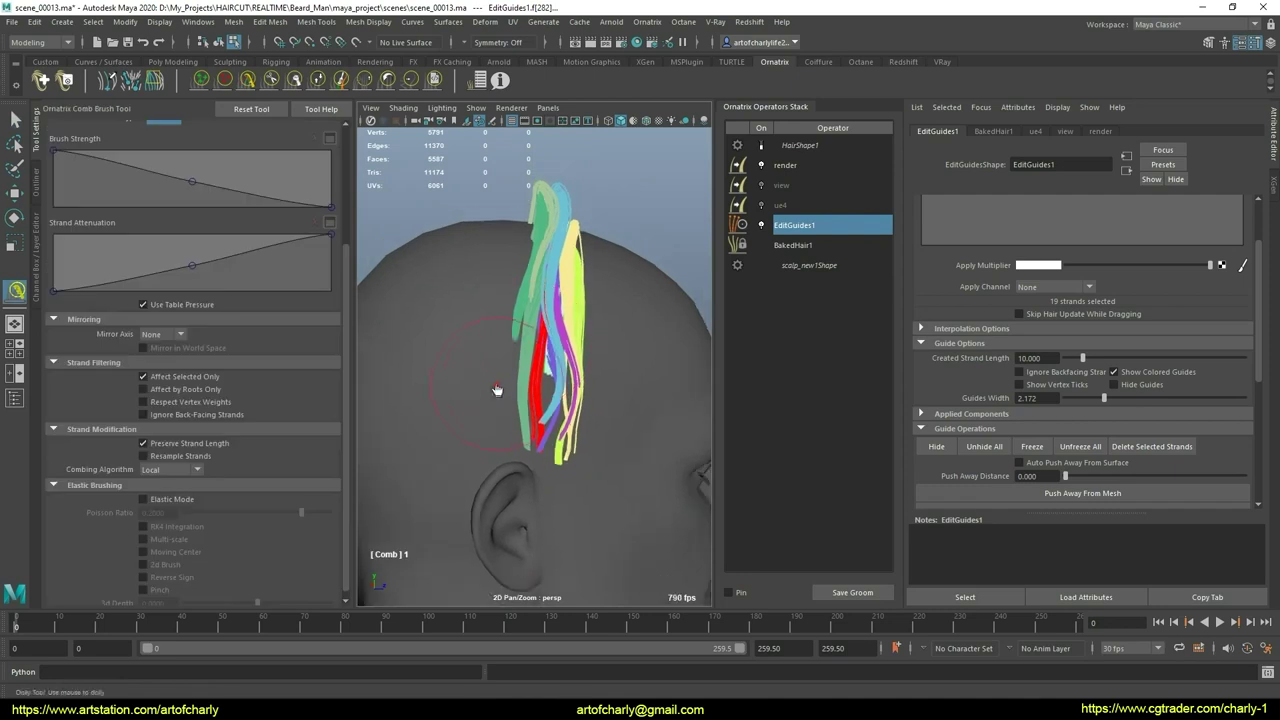
drag(497, 390, 518, 392)
mouse_move(599, 403)
alt+mouse_down()
mouse_move(555, 392)
mouse_move(594, 381)
alt+mouse_up()
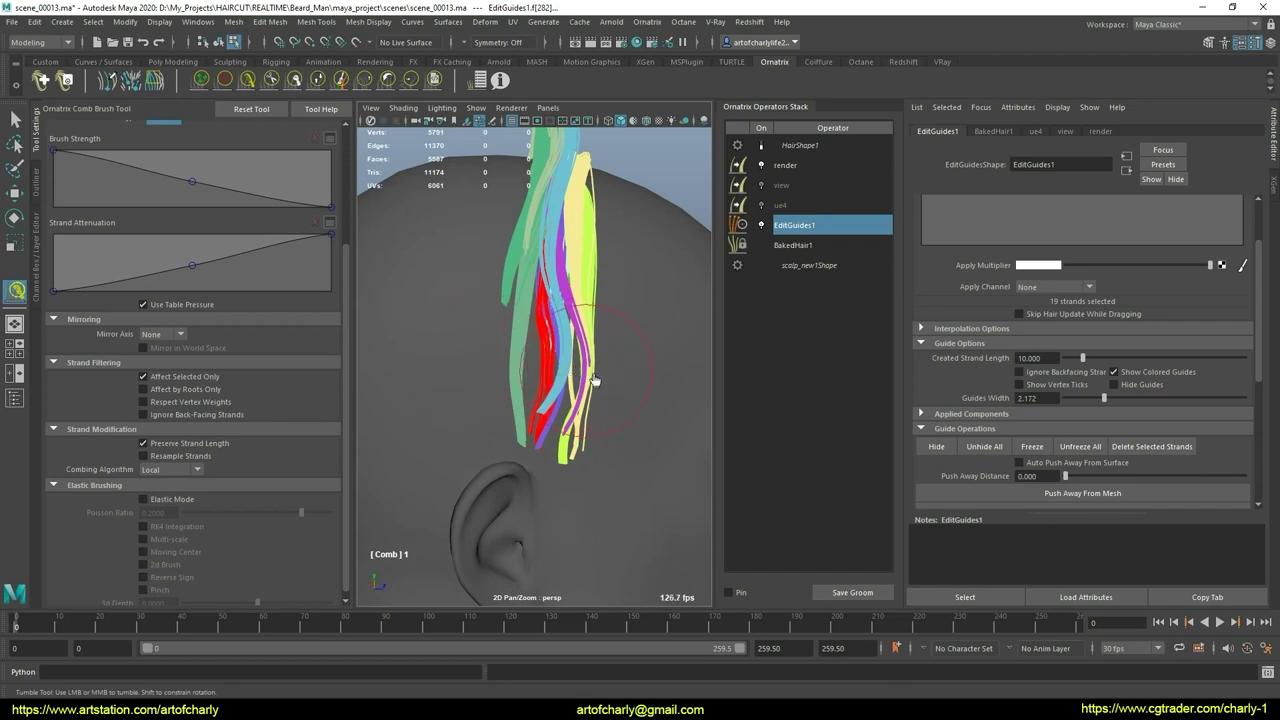
drag(597, 302, 582, 341)
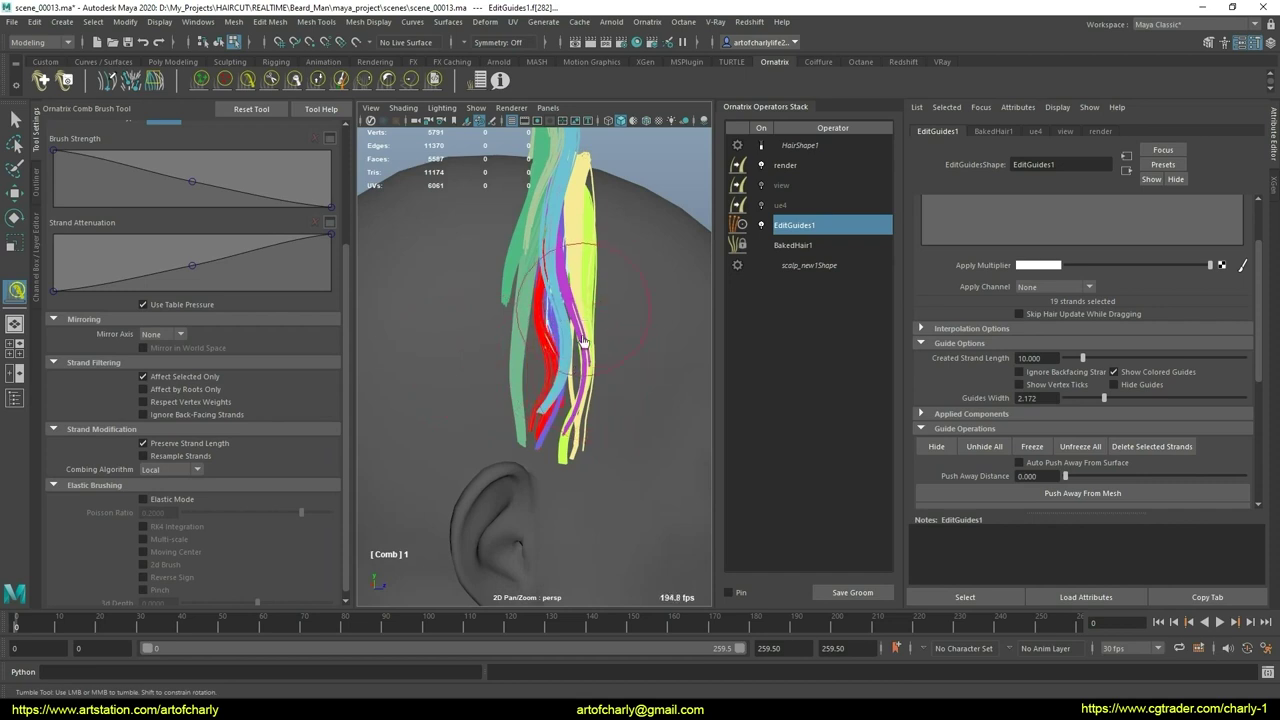
Step: Select a larger group of 106 strands and comb the red guides back
click(414, 80)
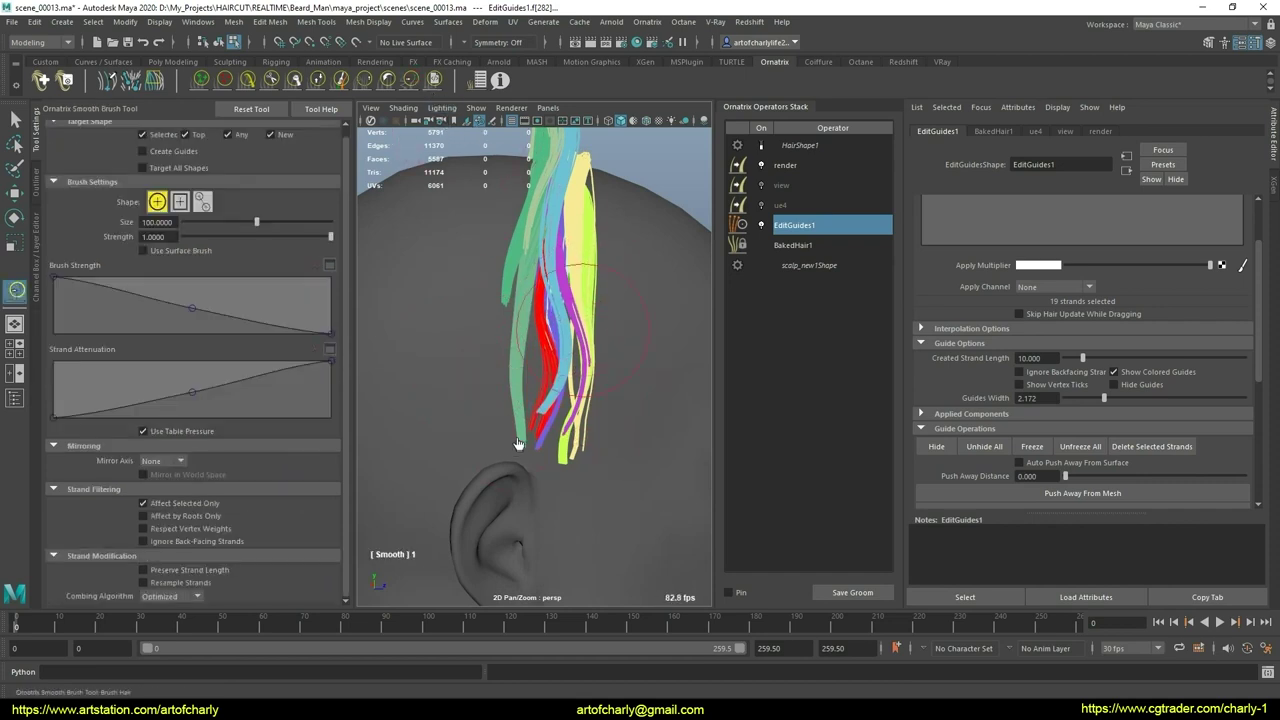
key(q)
drag(470, 150, 620, 470)
click(247, 80)
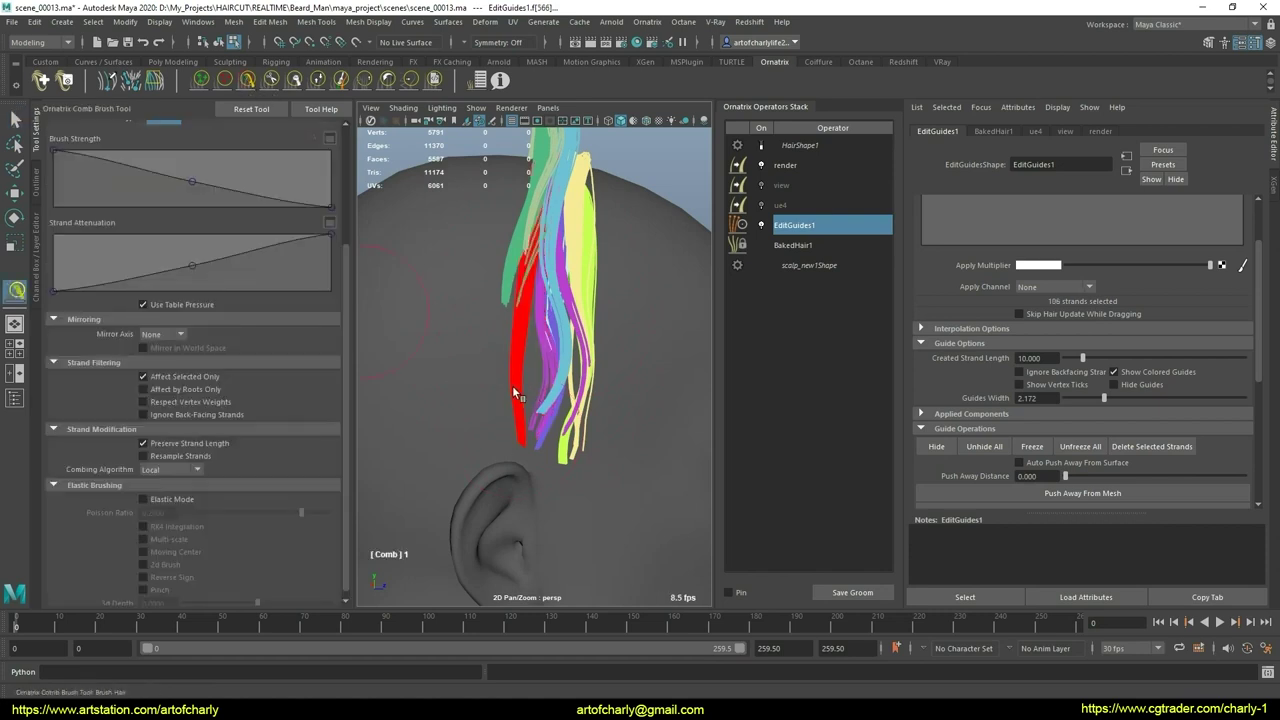
drag(528, 338, 521, 385)
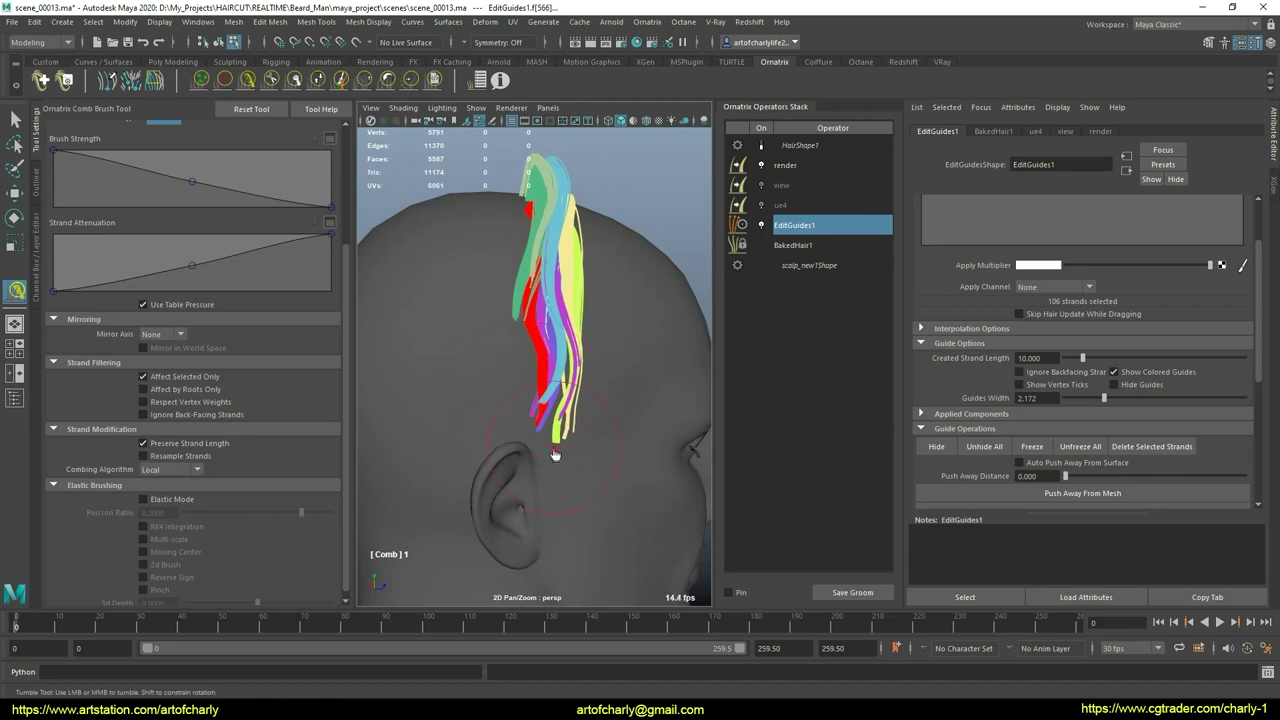
Step: Smooth the strands, then switch HairShape1 to preview the rendered hair
click(410, 80)
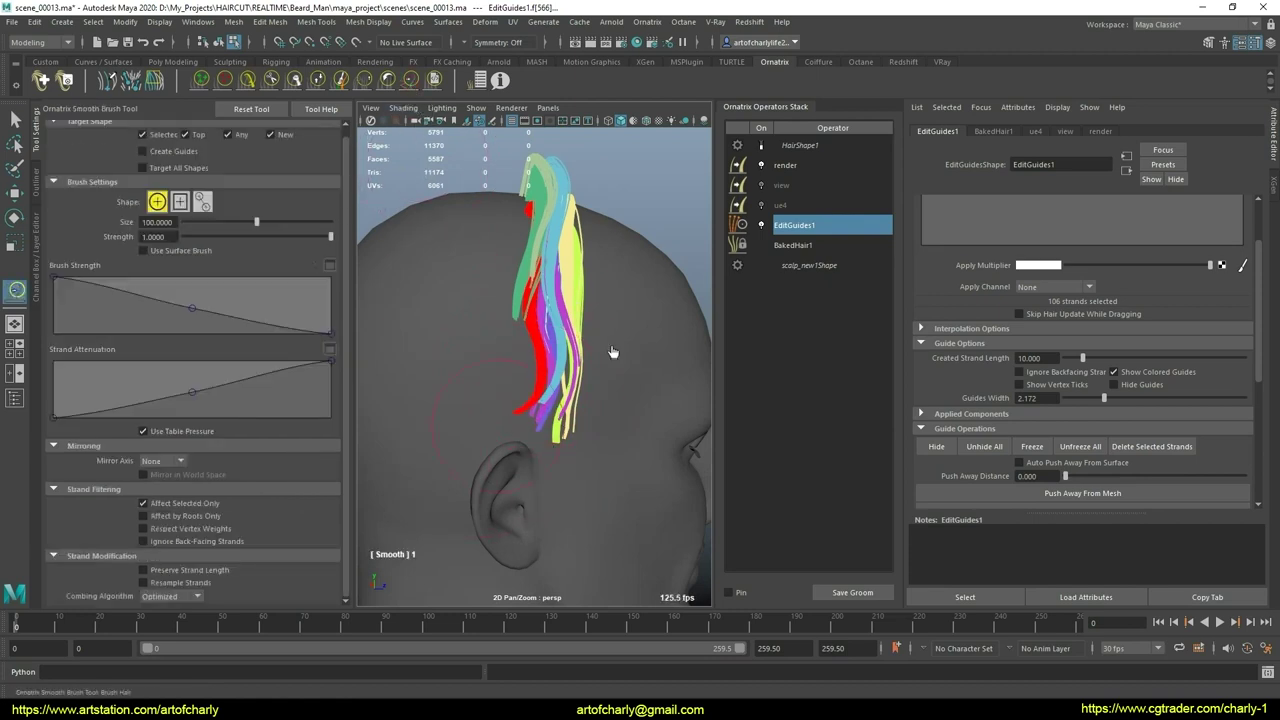
mouse_move(567, 432)
alt+mouse_down()
mouse_move(571, 351)
mouse_move(646, 371)
mouse_move(677, 360)
mouse_move(509, 348)
alt+mouse_up()
key(q)
click(761, 145)
mouse_move(705, 205)
alt+mouse_down()
mouse_move(573, 316)
mouse_move(590, 323)
alt+mouse_up()
Step: Orbit around the rendered hair, then toggle HairShape1 off to see the guides again
key(alt+b)
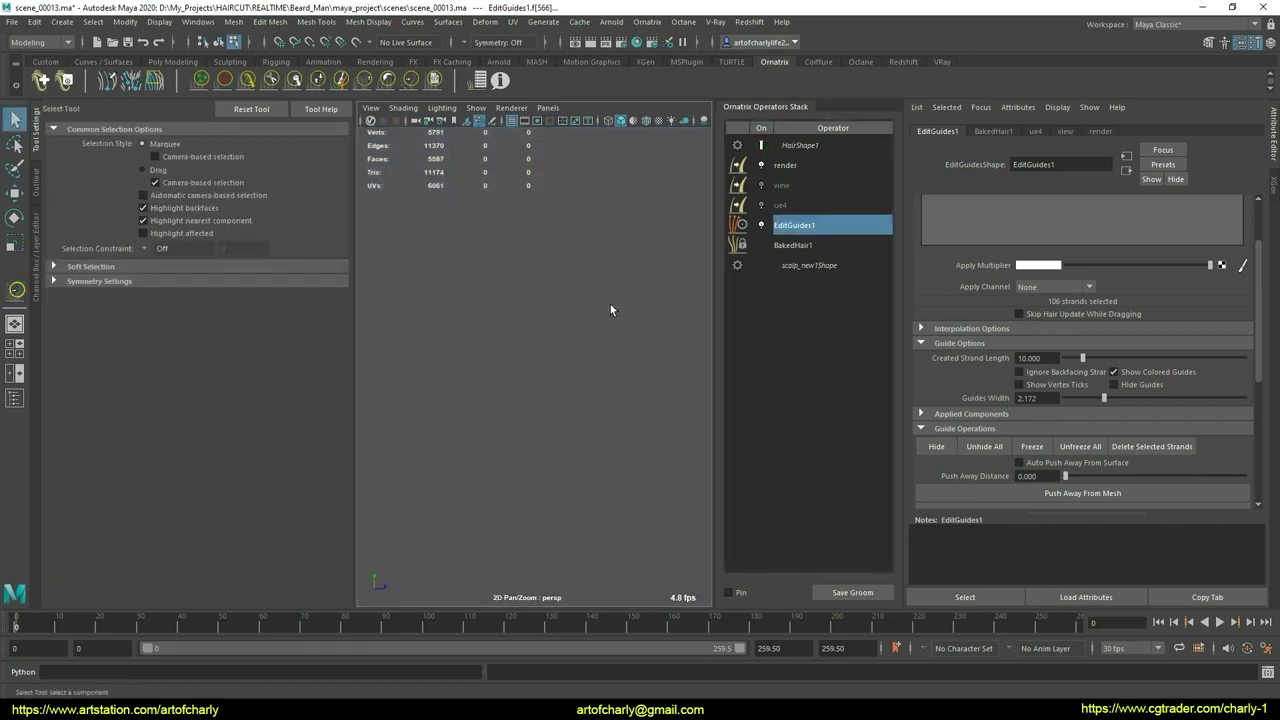
alt+drag(632, 379, 571, 329)
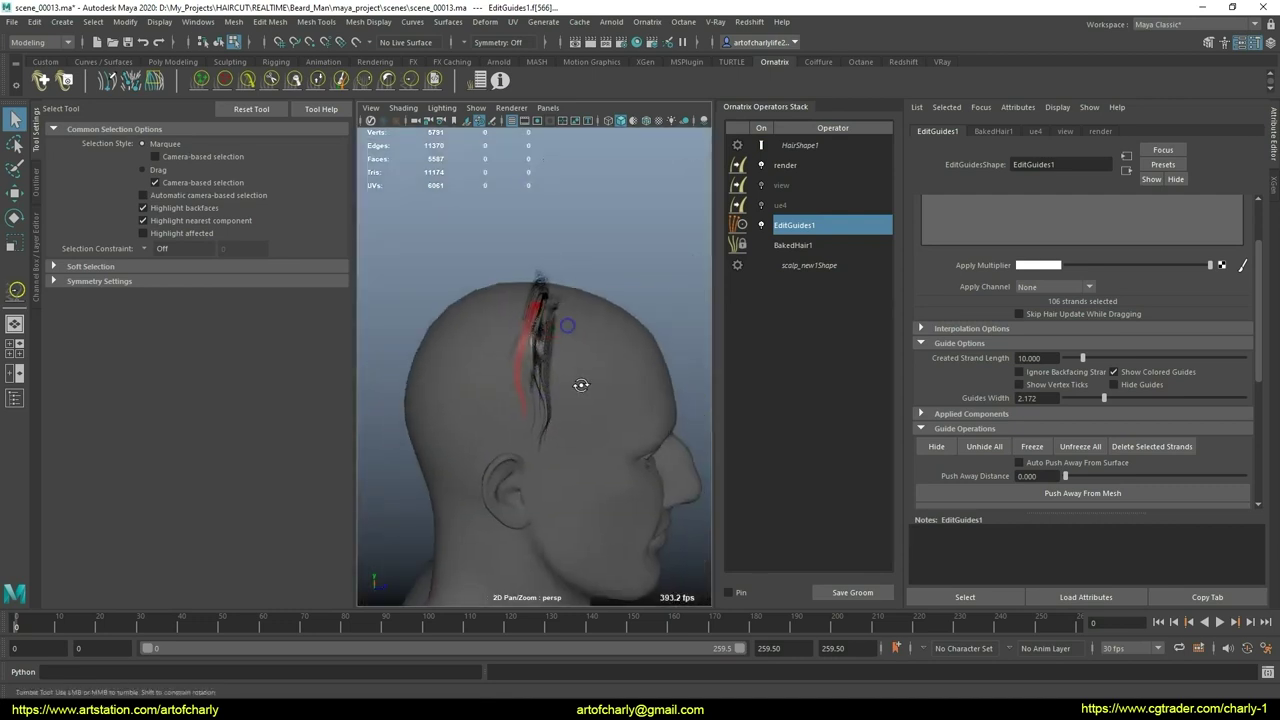
mouse_move(580, 382)
alt+mouse_down()
mouse_move(580, 466)
mouse_move(551, 257)
mouse_move(573, 361)
mouse_move(514, 349)
alt+mouse_up()
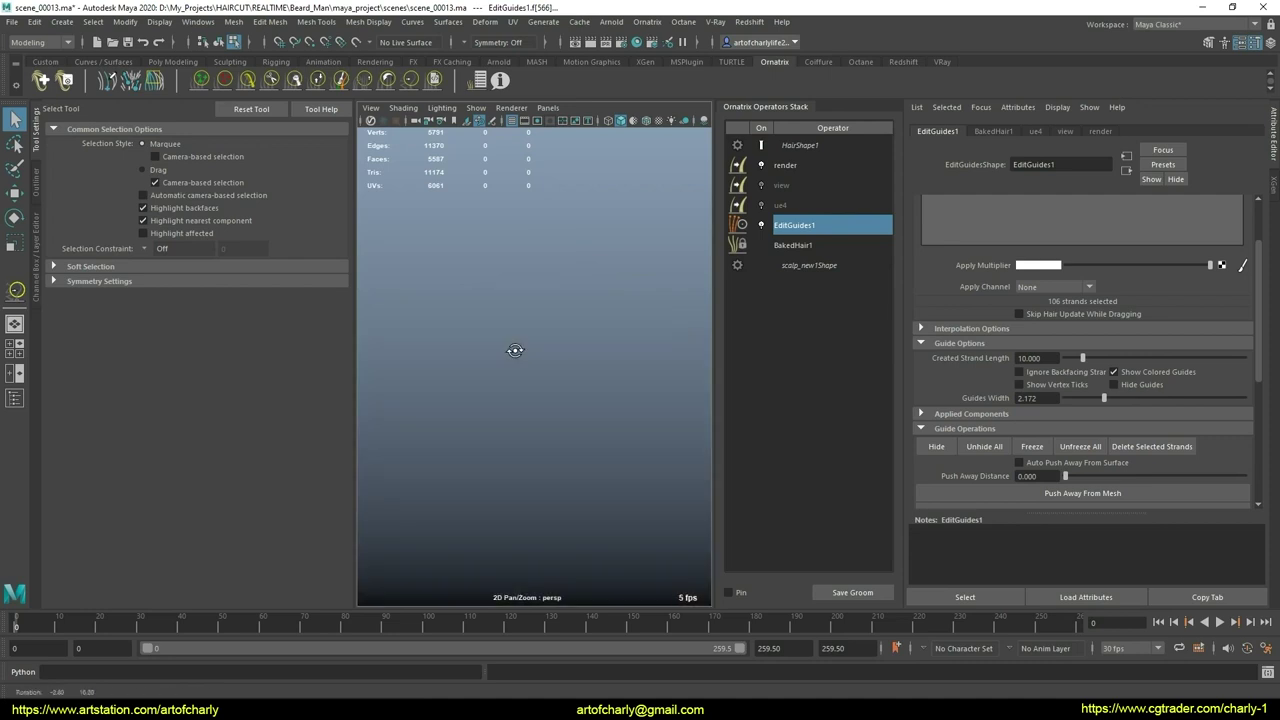
mouse_move(514, 349)
alt+right_down()
mouse_move(533, 343)
mouse_move(530, 399)
mouse_move(571, 357)
alt+right_up()
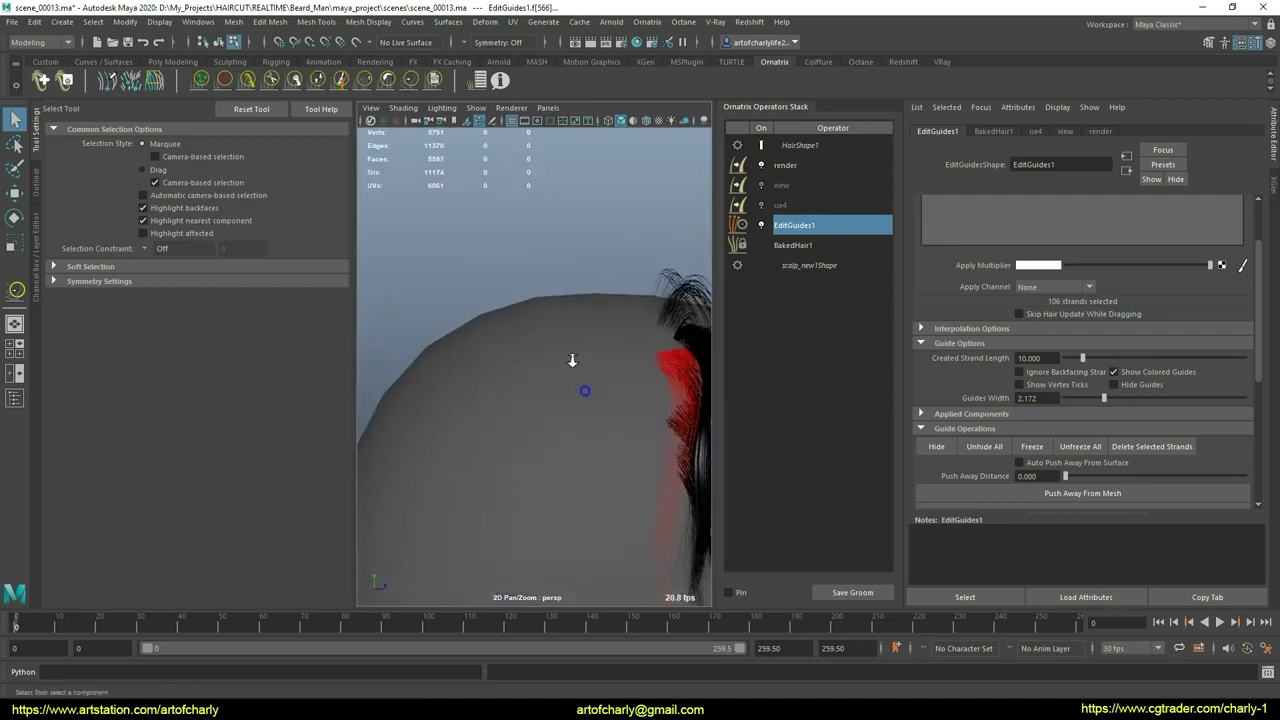
mouse_move(571, 357)
alt+mouse_down()
mouse_move(474, 331)
mouse_move(619, 288)
mouse_move(586, 300)
mouse_move(549, 346)
mouse_move(563, 277)
mouse_move(534, 303)
mouse_move(597, 427)
mouse_move(714, 394)
mouse_move(634, 337)
mouse_move(543, 360)
mouse_move(443, 351)
mouse_move(480, 340)
alt+mouse_up()
click(764, 147)
click(764, 147)
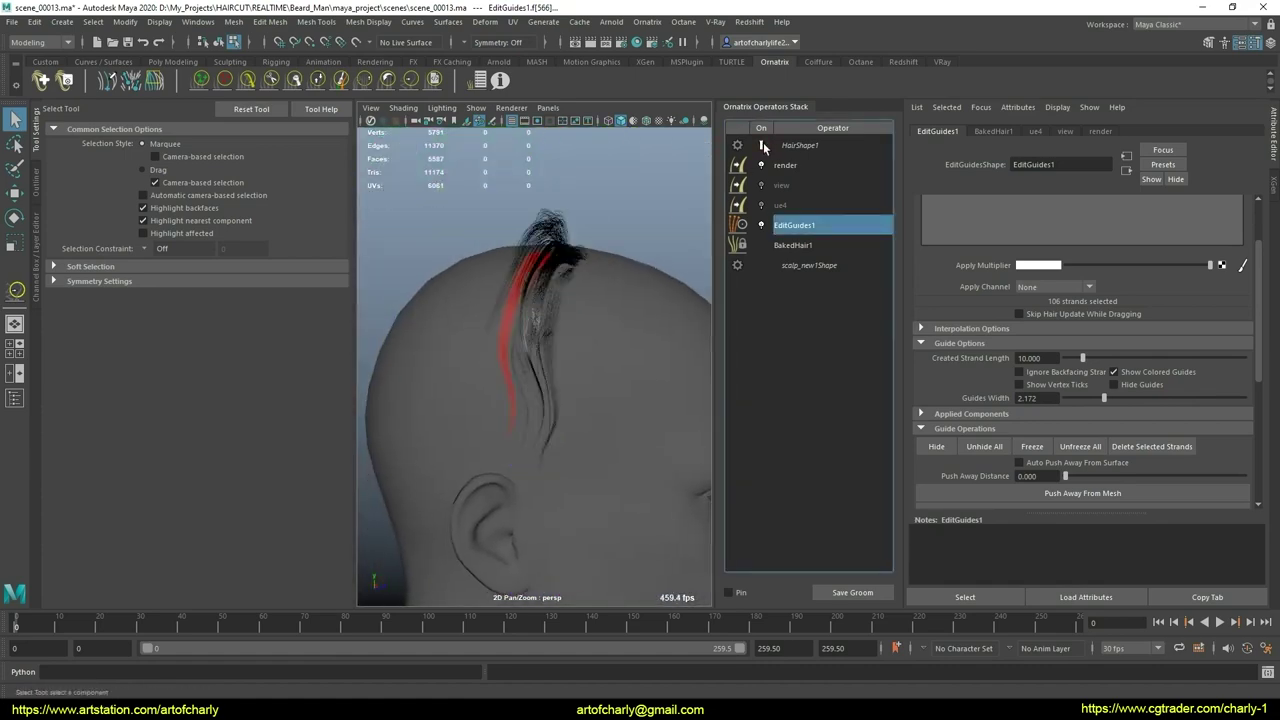
click(764, 147)
mouse_move(623, 320)
alt+mouse_down()
mouse_move(634, 314)
mouse_move(634, 357)
mouse_move(632, 332)
alt+mouse_up()
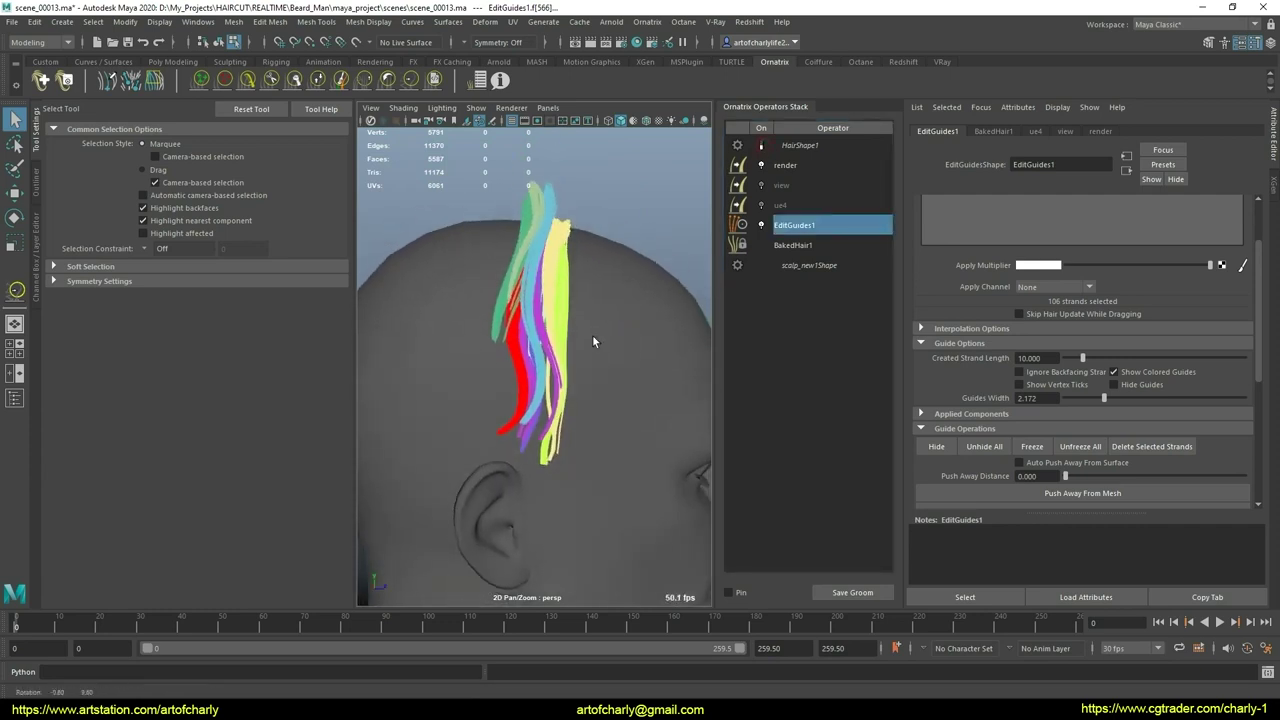
scroll(474, 320, up, 2)
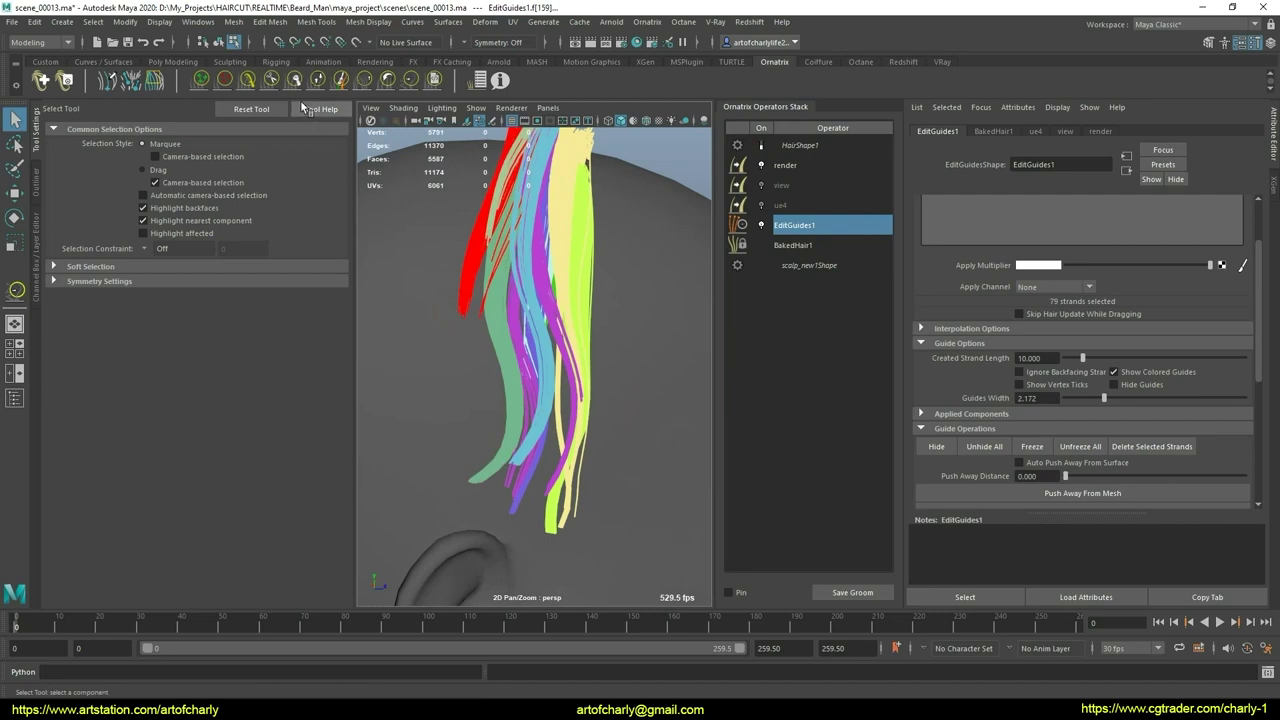
Step: Comb and smooth the red strand straighter and rightward, then select BakedHair1
click(247, 80)
drag(513, 341, 474, 362)
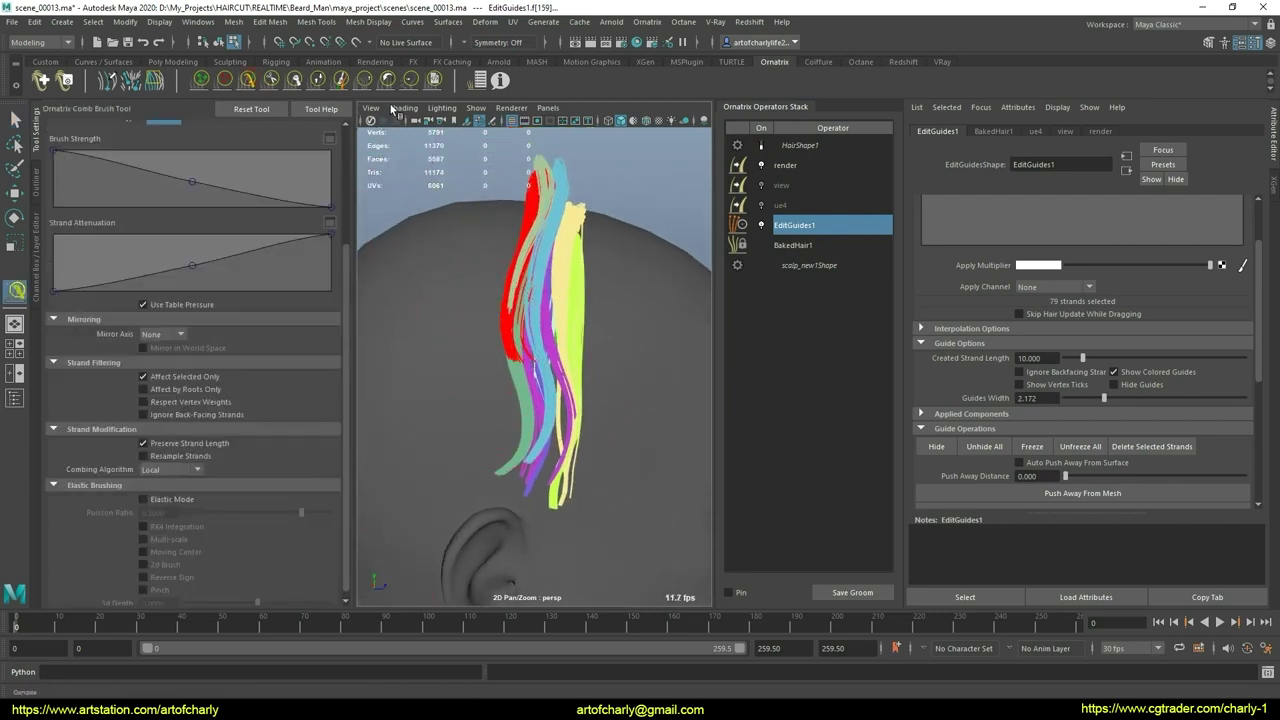
key(s)
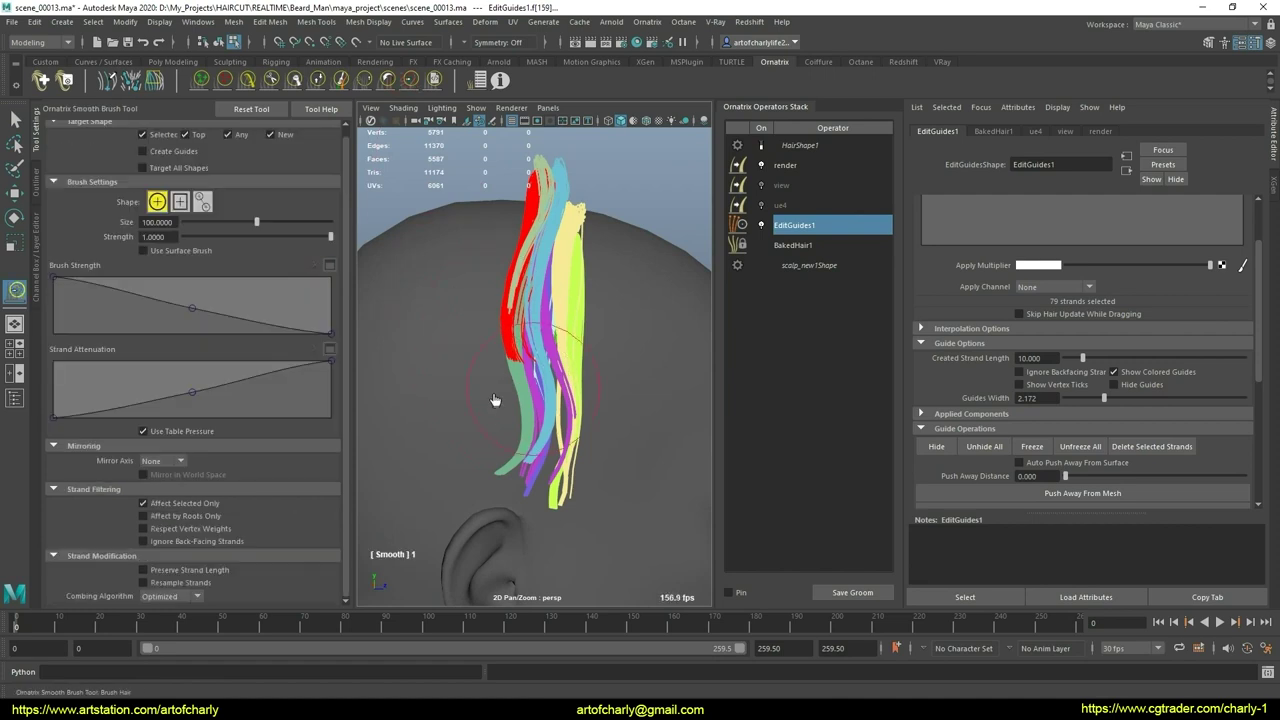
alt+drag(648, 292, 700, 285)
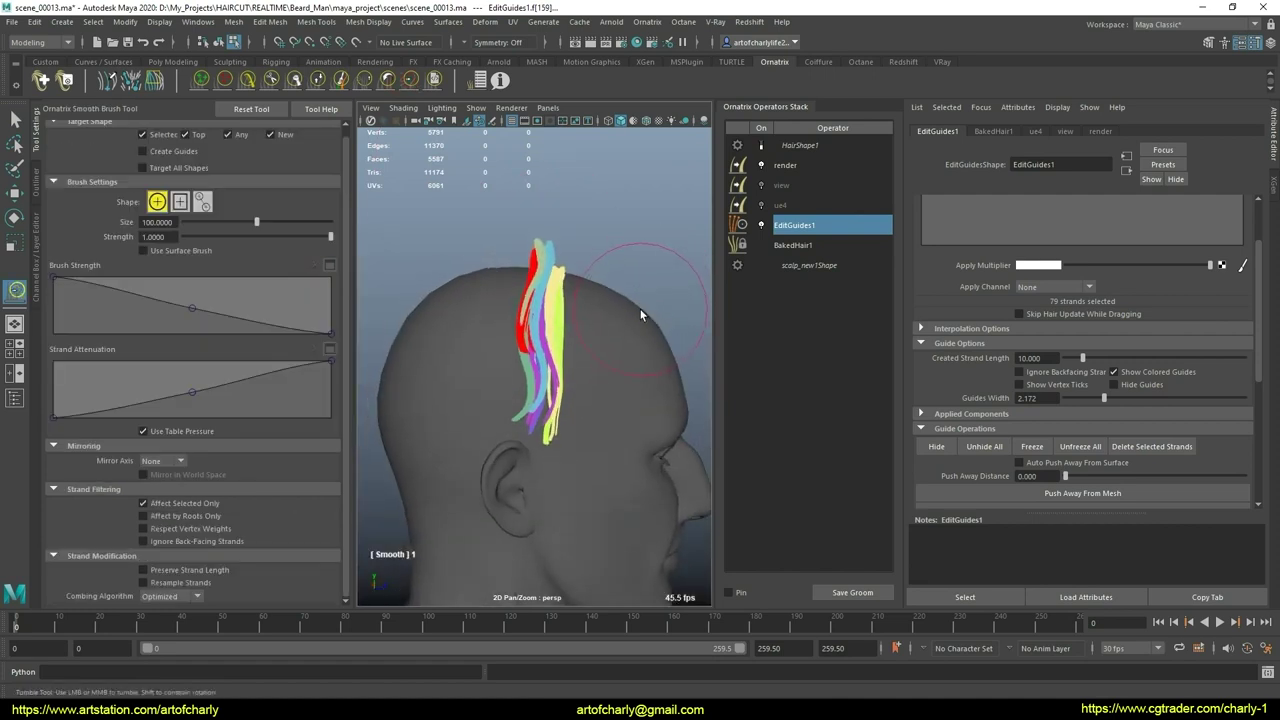
key(q)
click(844, 246)
Step: Unhide all guide strands and preview the rendered hair from BakedHair1
click(820, 232)
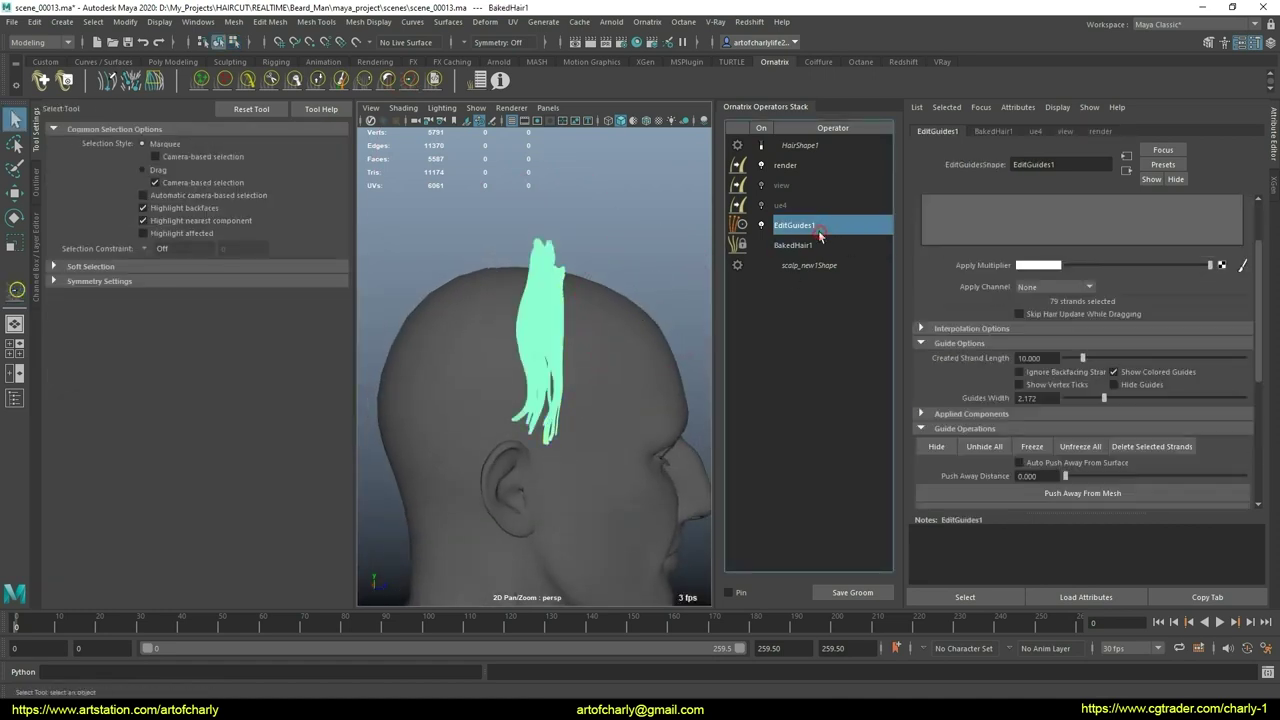
click(1000, 446)
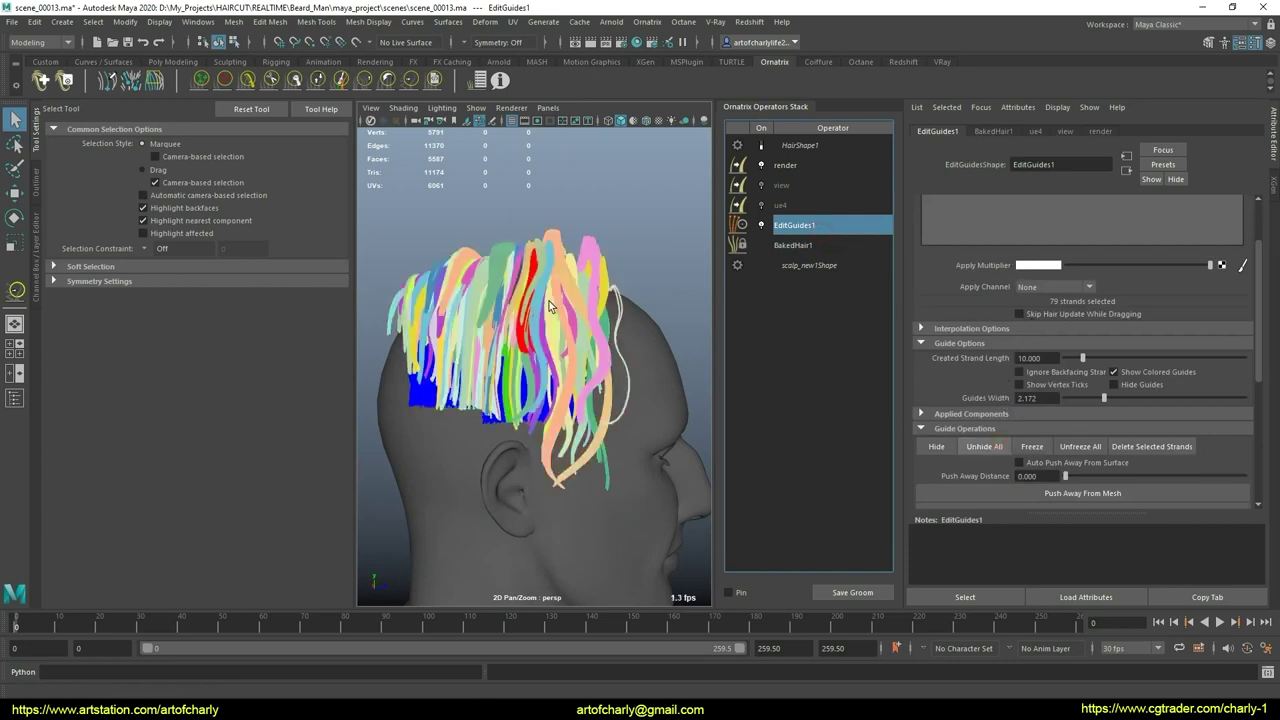
click(803, 248)
click(762, 146)
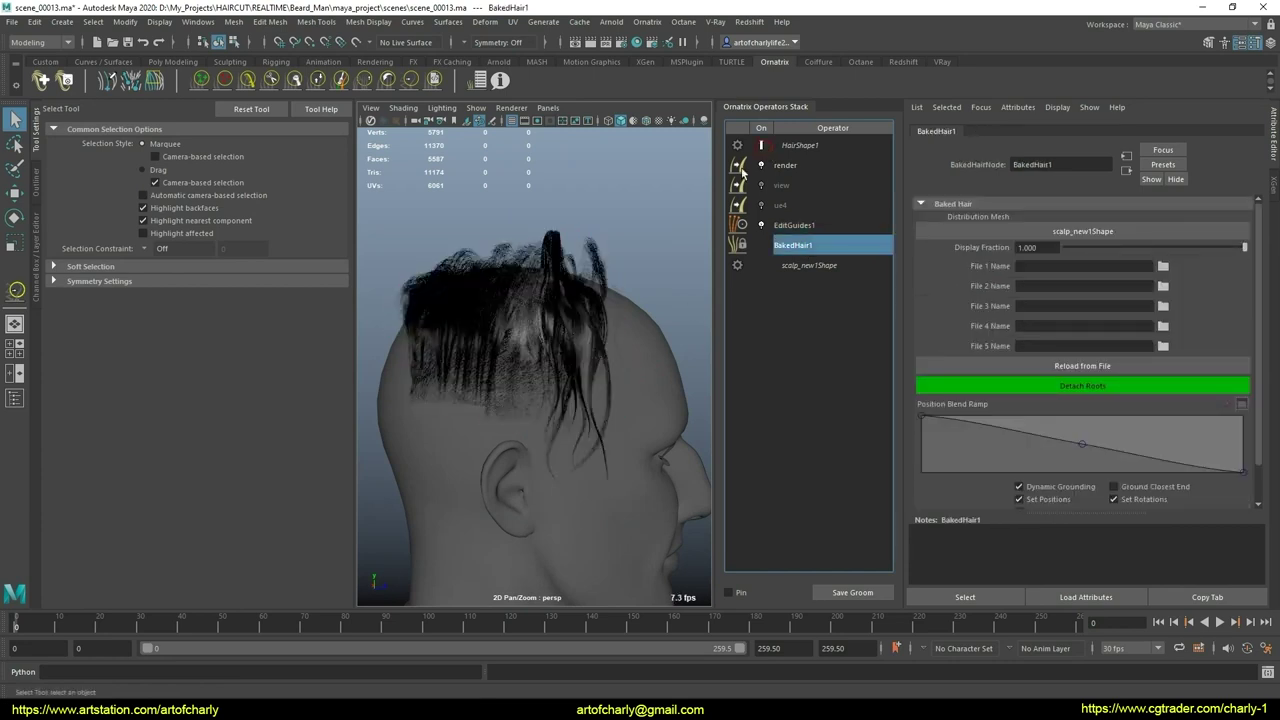
alt+drag(630, 355, 640, 357)
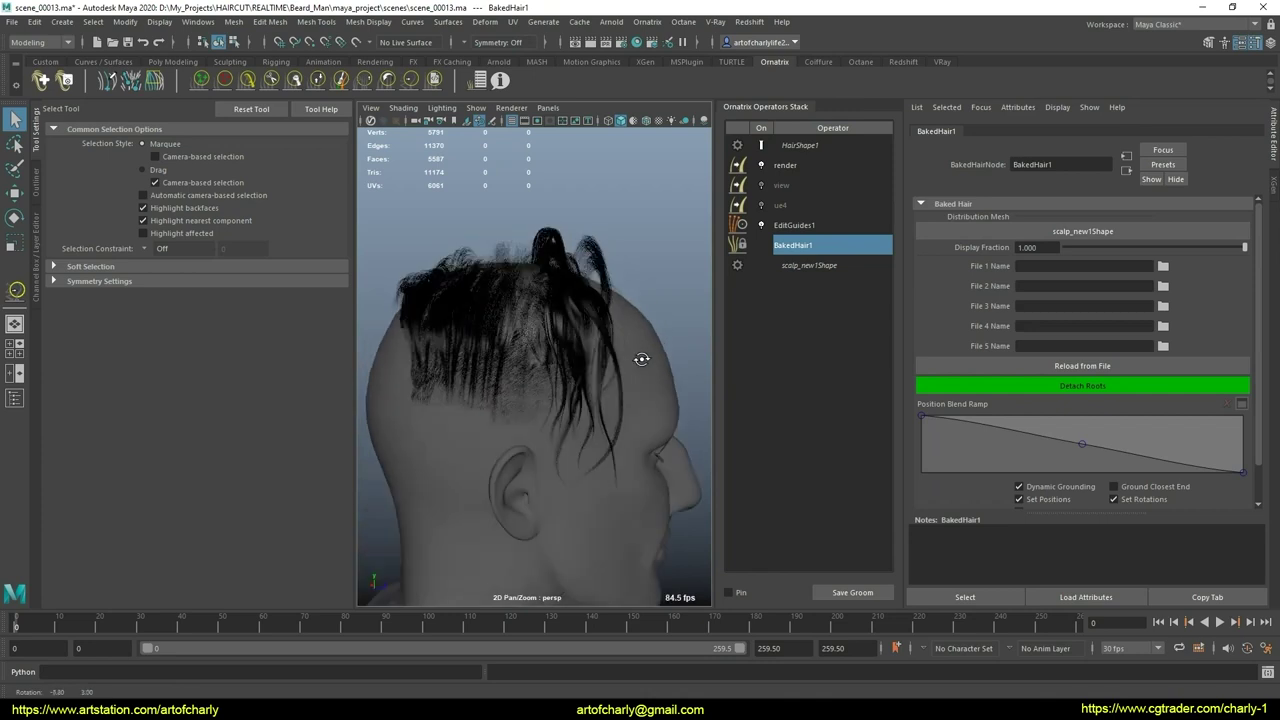
Step: Inspect the HairShape1 and BakedHair1 settings while orbiting the rendered hair
click(788, 148)
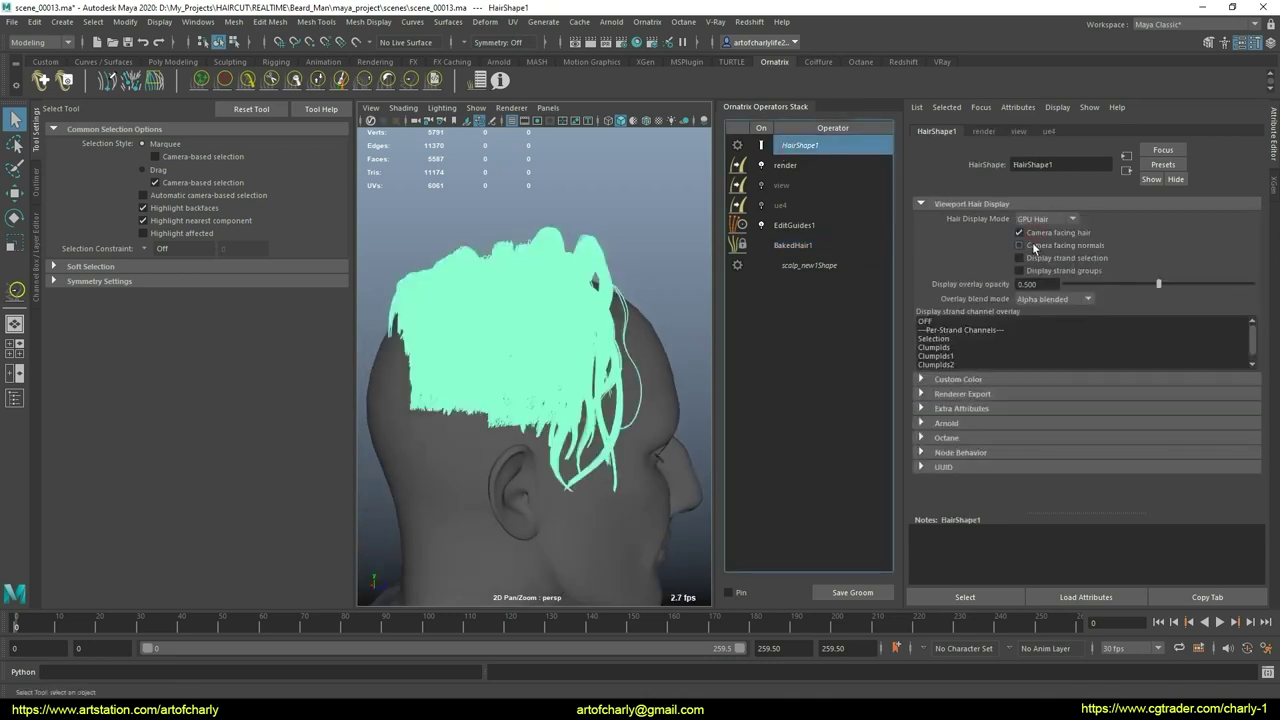
click(816, 251)
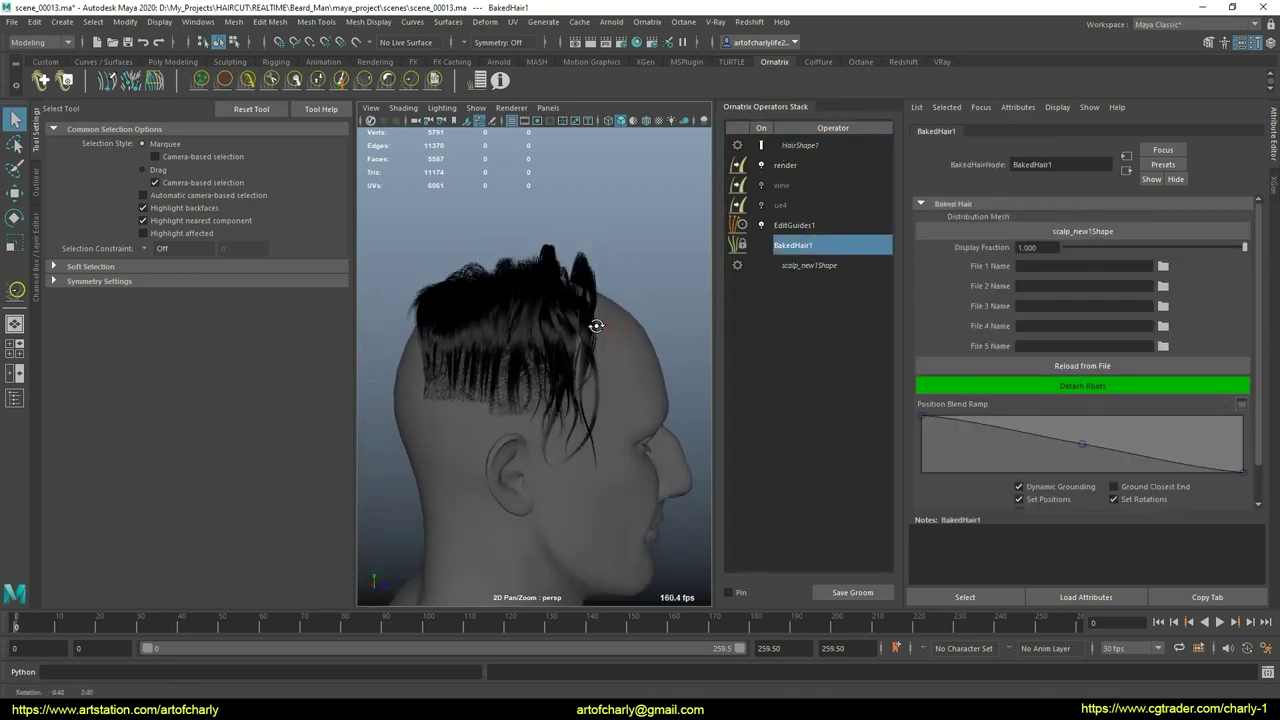
scroll(632, 380, up, 2)
mouse_move(632, 378)
alt+mouse_down()
mouse_move(642, 372)
mouse_move(563, 389)
alt+mouse_up()
mouse_move(617, 397)
alt+mouse_down()
mouse_move(623, 354)
mouse_move(654, 374)
mouse_move(645, 334)
mouse_move(634, 363)
mouse_move(586, 363)
mouse_move(640, 354)
mouse_move(600, 326)
mouse_move(715, 330)
mouse_move(606, 331)
mouse_move(700, 331)
mouse_move(609, 363)
mouse_move(700, 320)
alt+mouse_up()
Step: Select EditGuides1 and expand its Interpolation Options
click(845, 229)
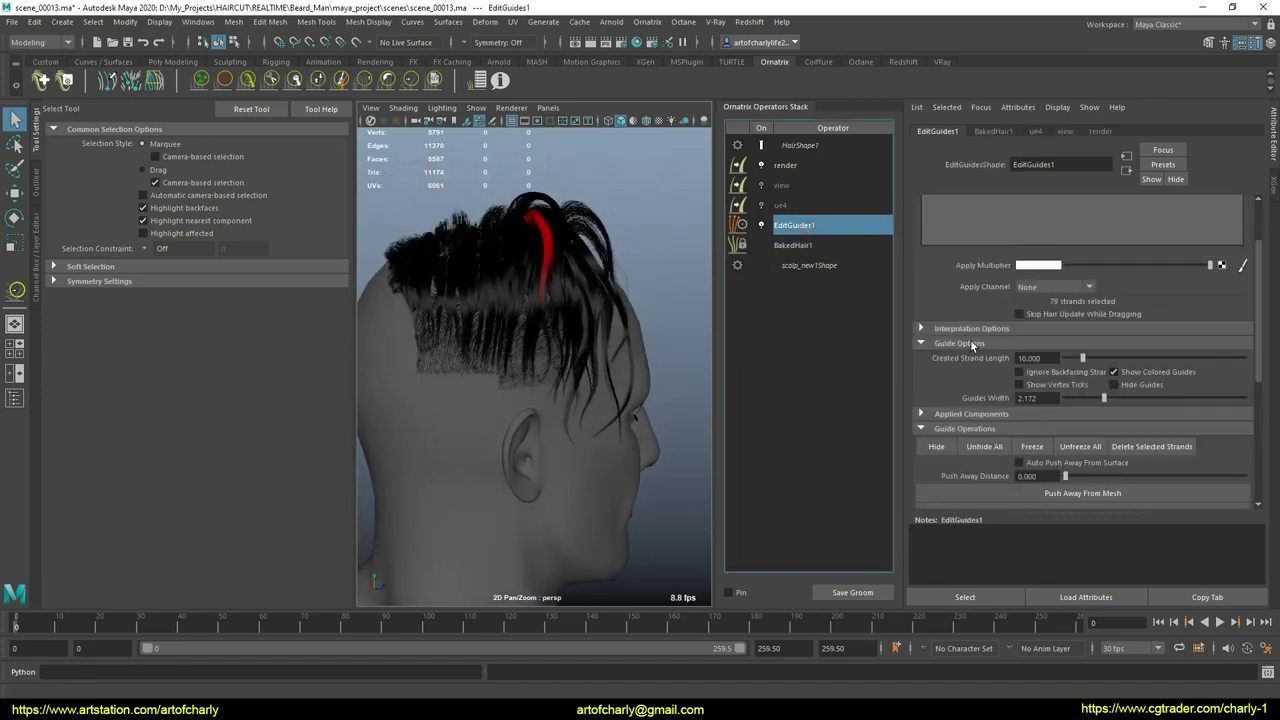
click(993, 328)
alt+drag(610, 335, 677, 329)
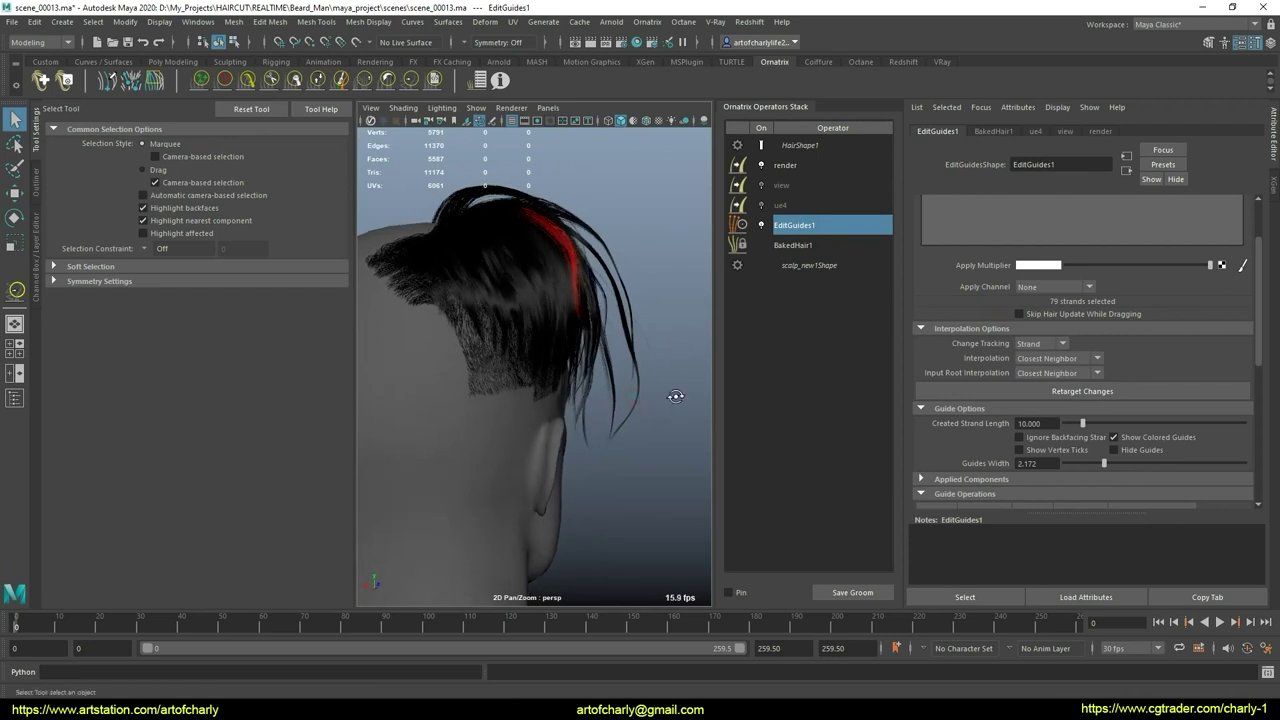
click(684, 366)
Step: Enable guide editing on EditGuides1 and orbit to a back-side view of the guides
click(809, 226)
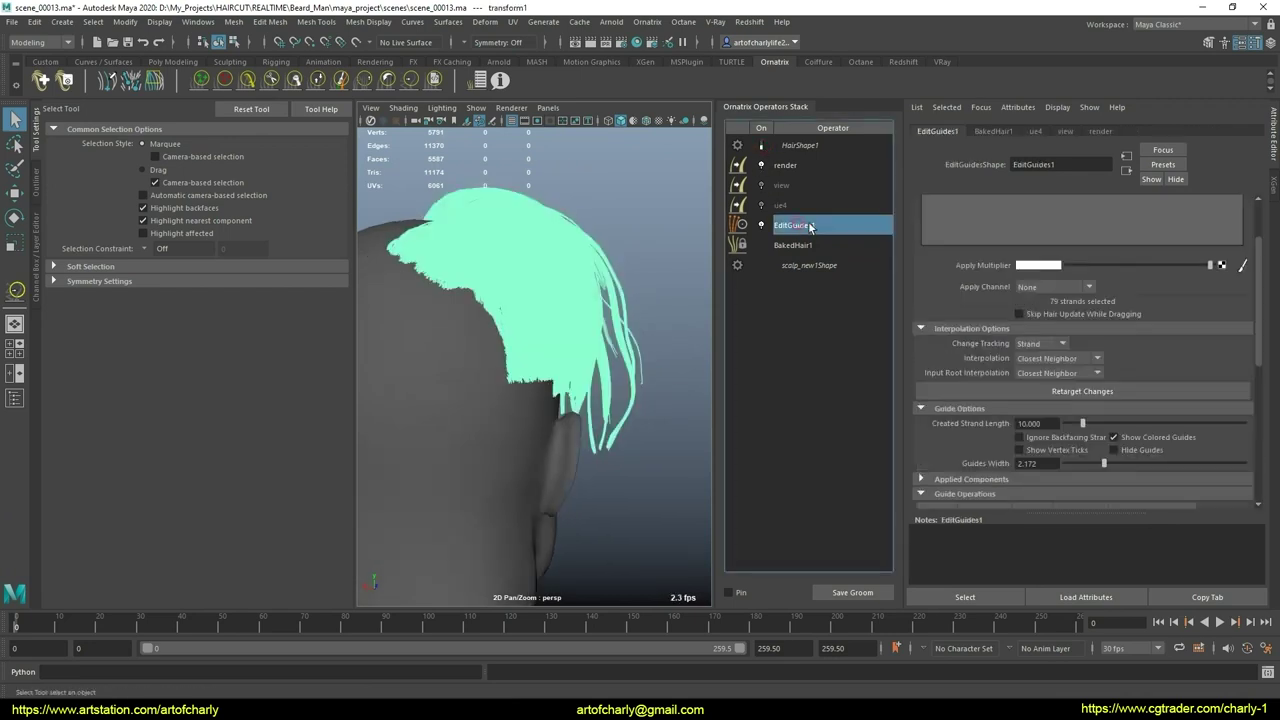
click(1025, 222)
mouse_move(575, 345)
alt+mouse_down()
mouse_move(608, 340)
mouse_move(586, 366)
mouse_move(418, 334)
mouse_move(558, 380)
alt+mouse_up()
alt+middle_drag(558, 380, 604, 395)
mouse_move(604, 395)
alt+mouse_down()
mouse_move(651, 400)
mouse_move(585, 393)
mouse_move(603, 331)
mouse_move(511, 363)
alt+mouse_up()
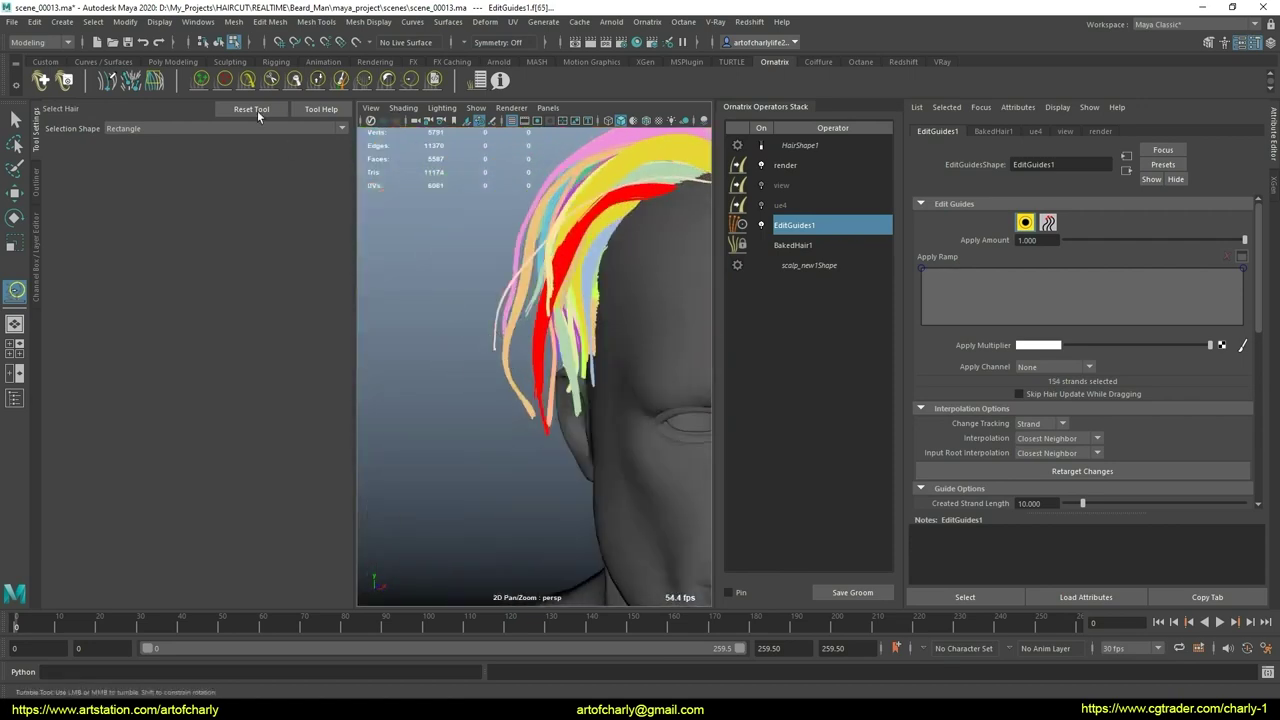
Step: Select more side guide strands and comb them back toward the crown
key(y)
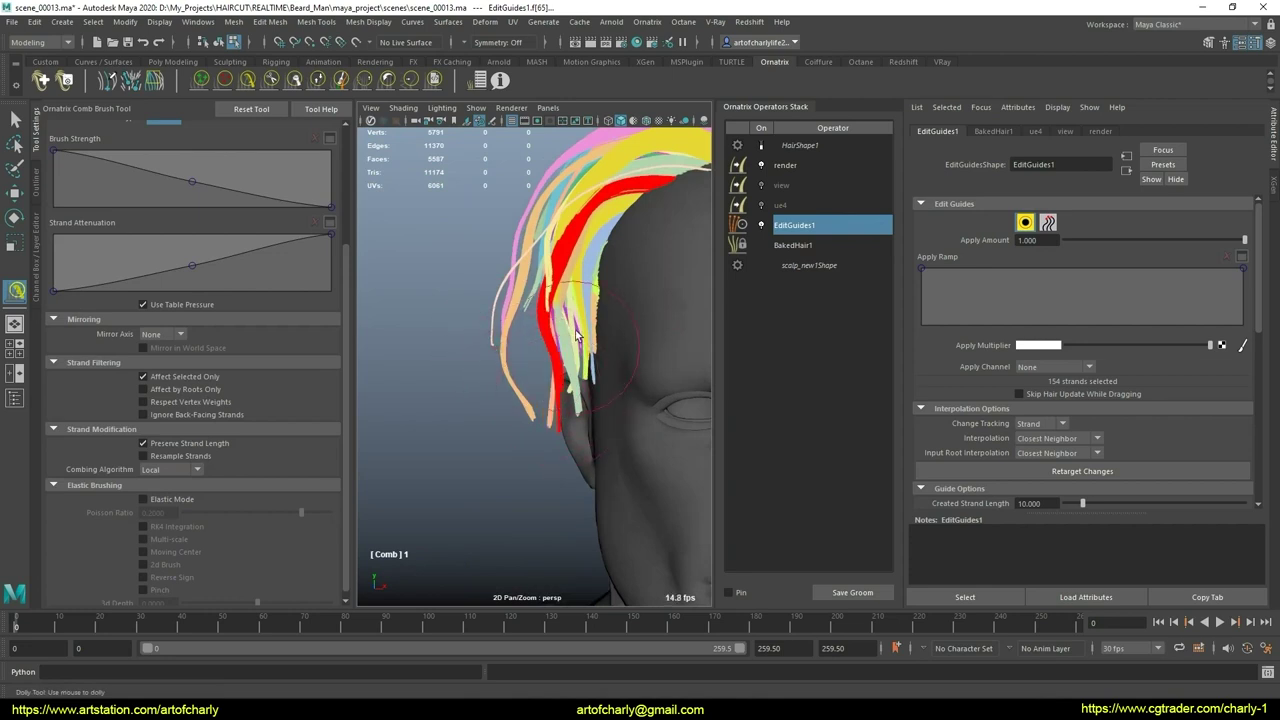
key(q)
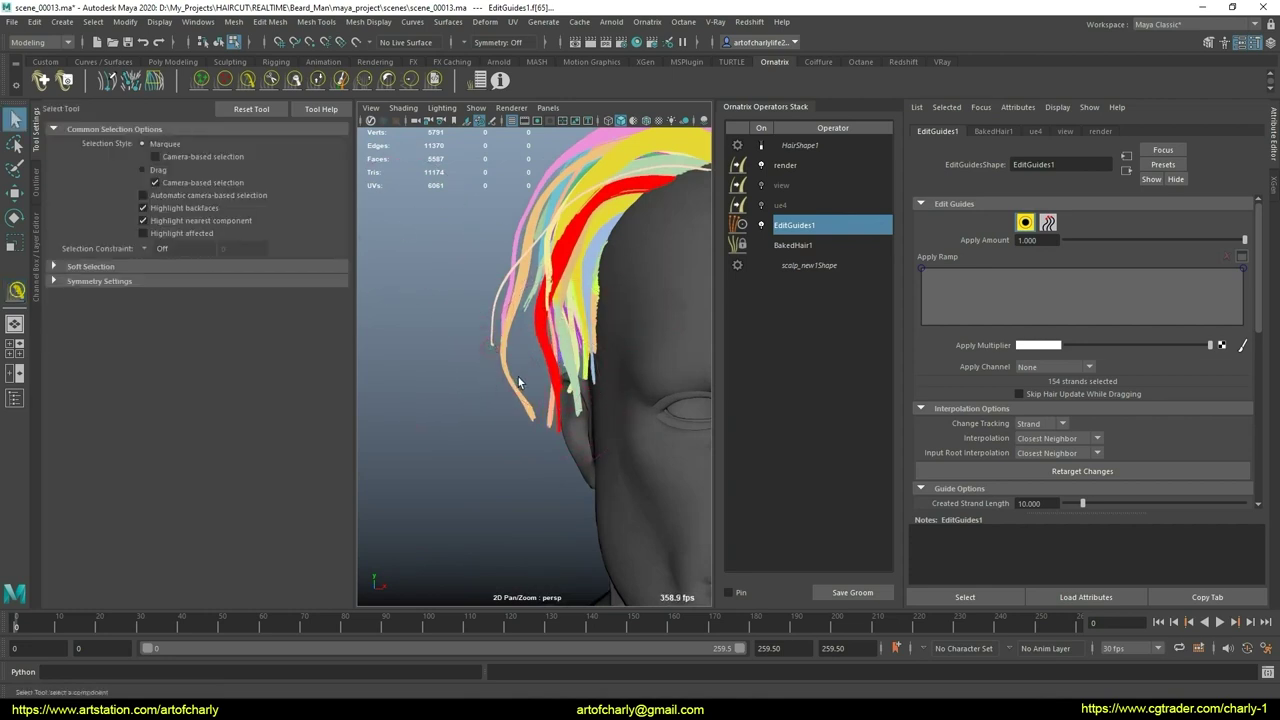
drag(518, 381, 470, 160)
click(247, 80)
alt+drag(520, 364, 480, 336)
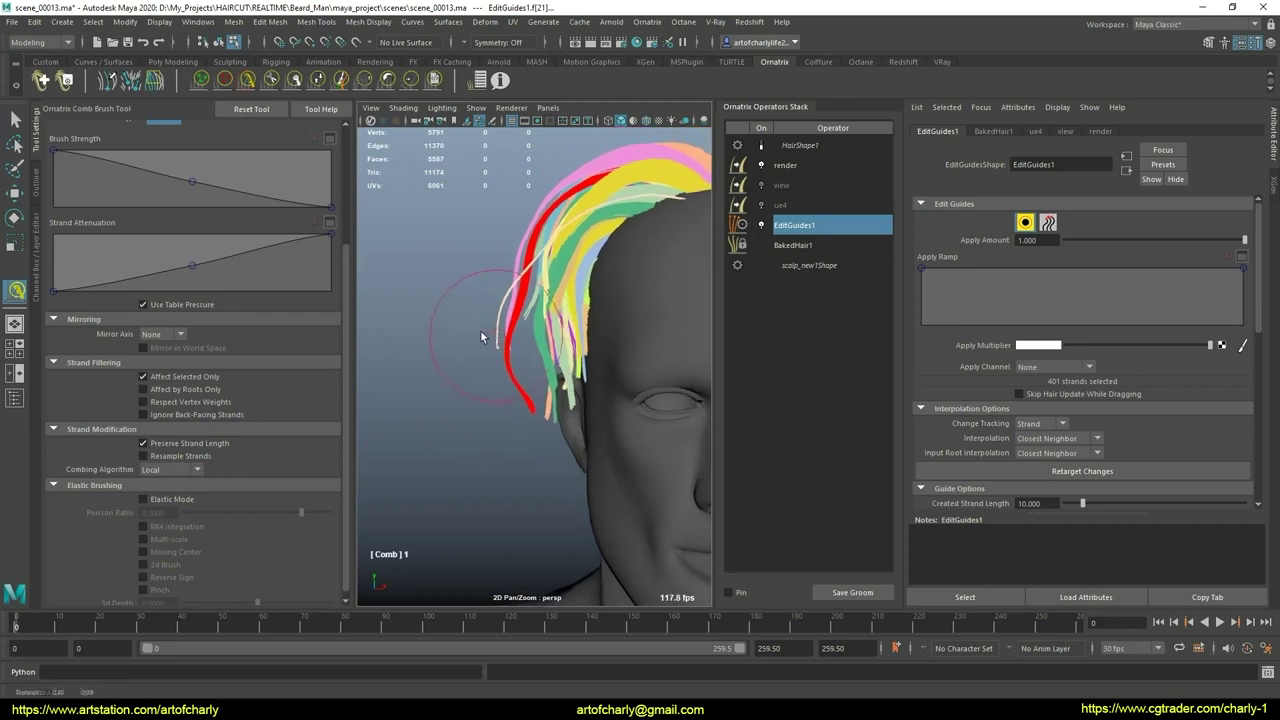
alt+right_drag(500, 377, 482, 356)
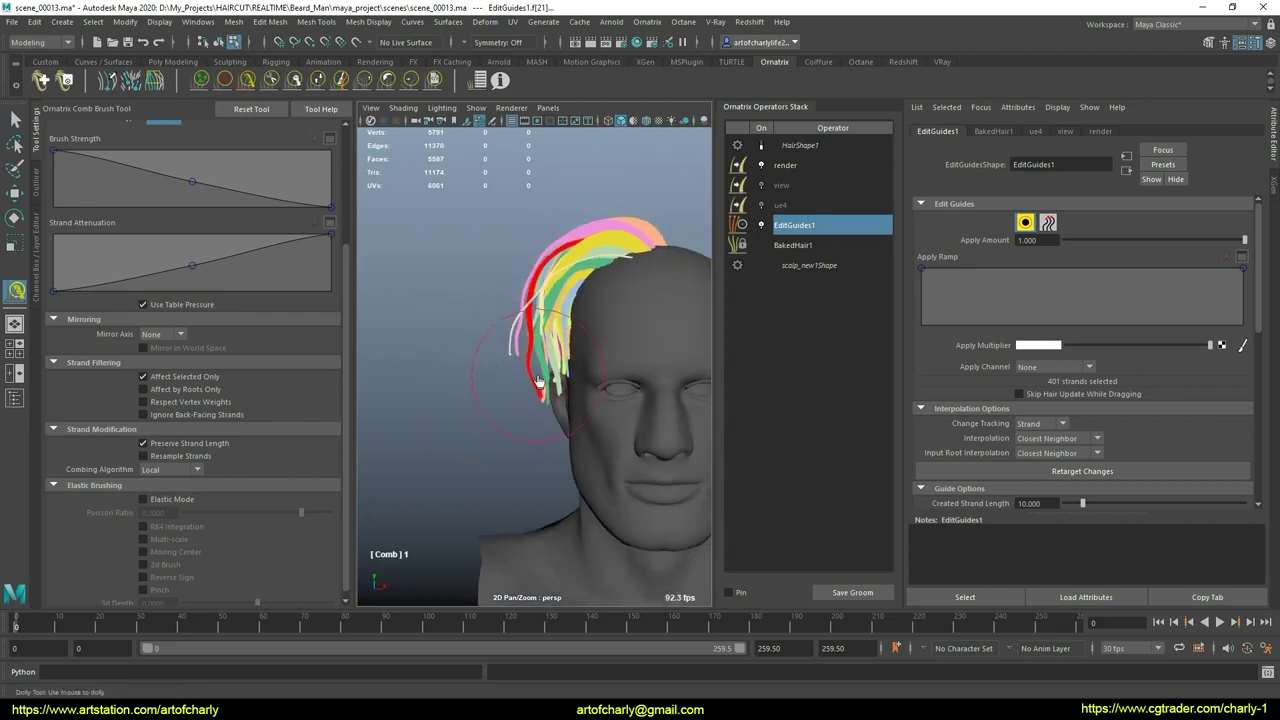
Step: Comb the guides at the back of the head backward
key(q)
scroll(505, 340, up, 3)
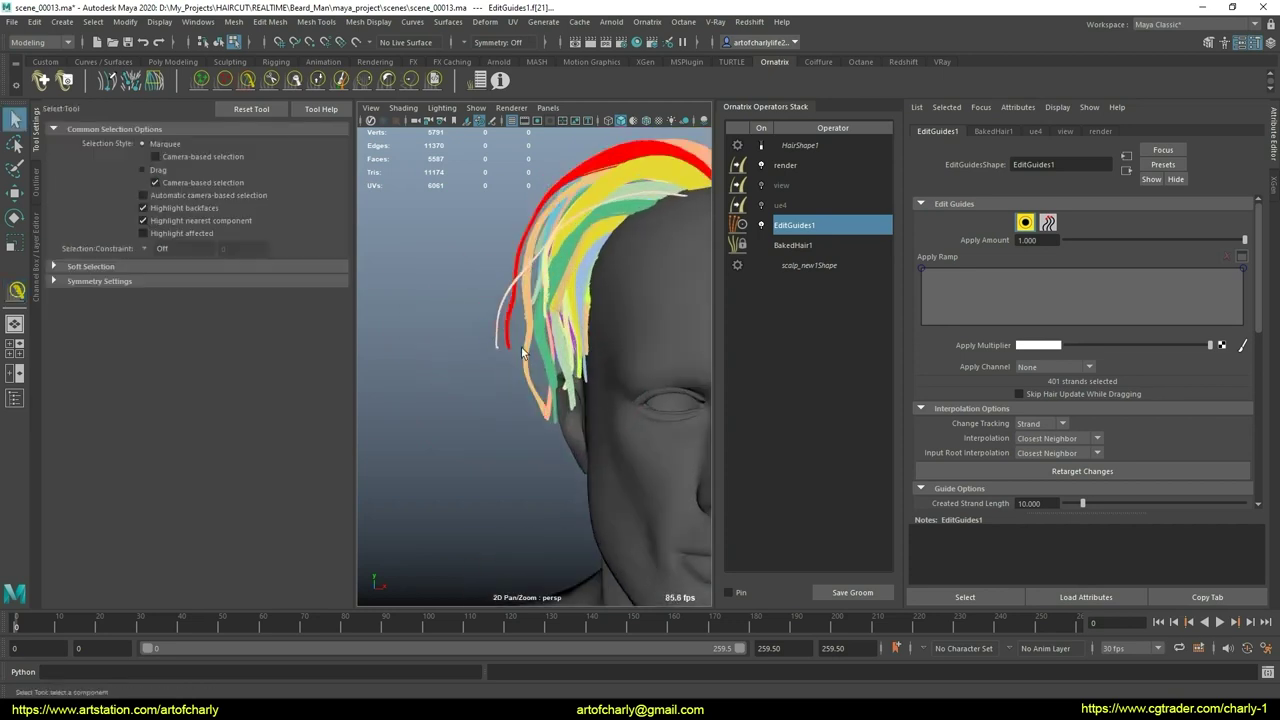
key(y)
alt+right_drag(386, 272, 498, 343)
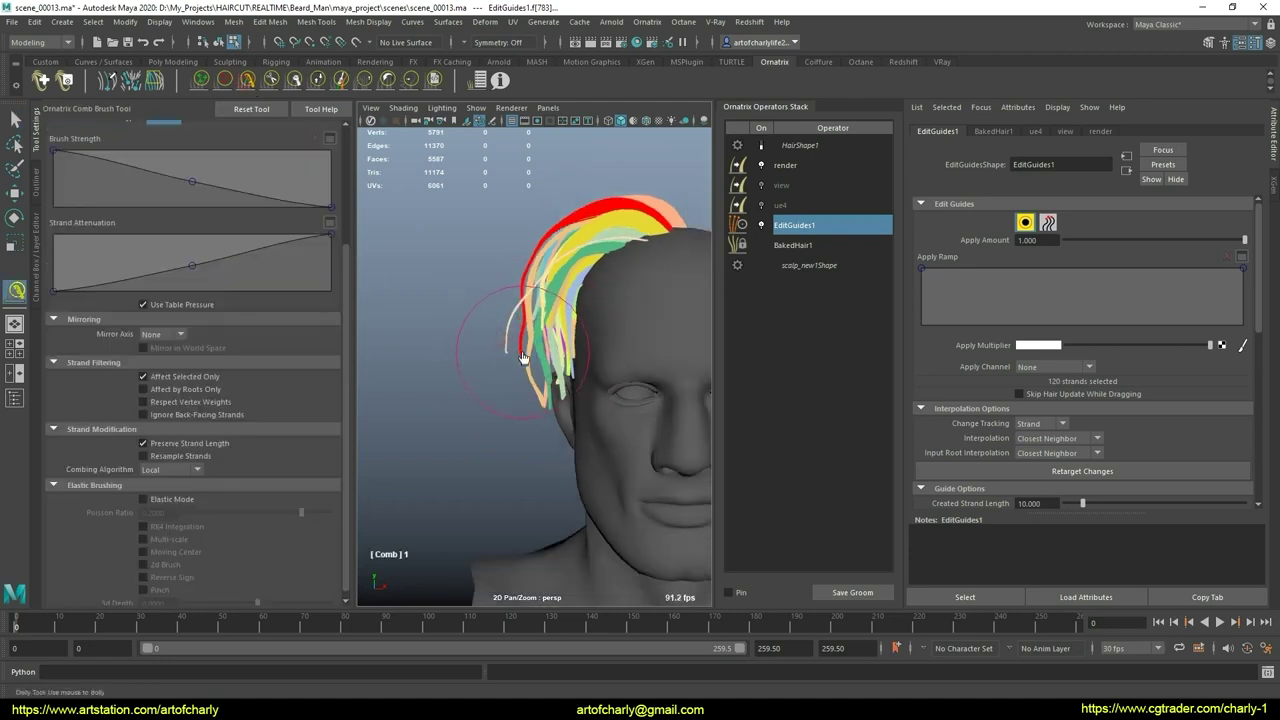
alt+drag(502, 382, 644, 335)
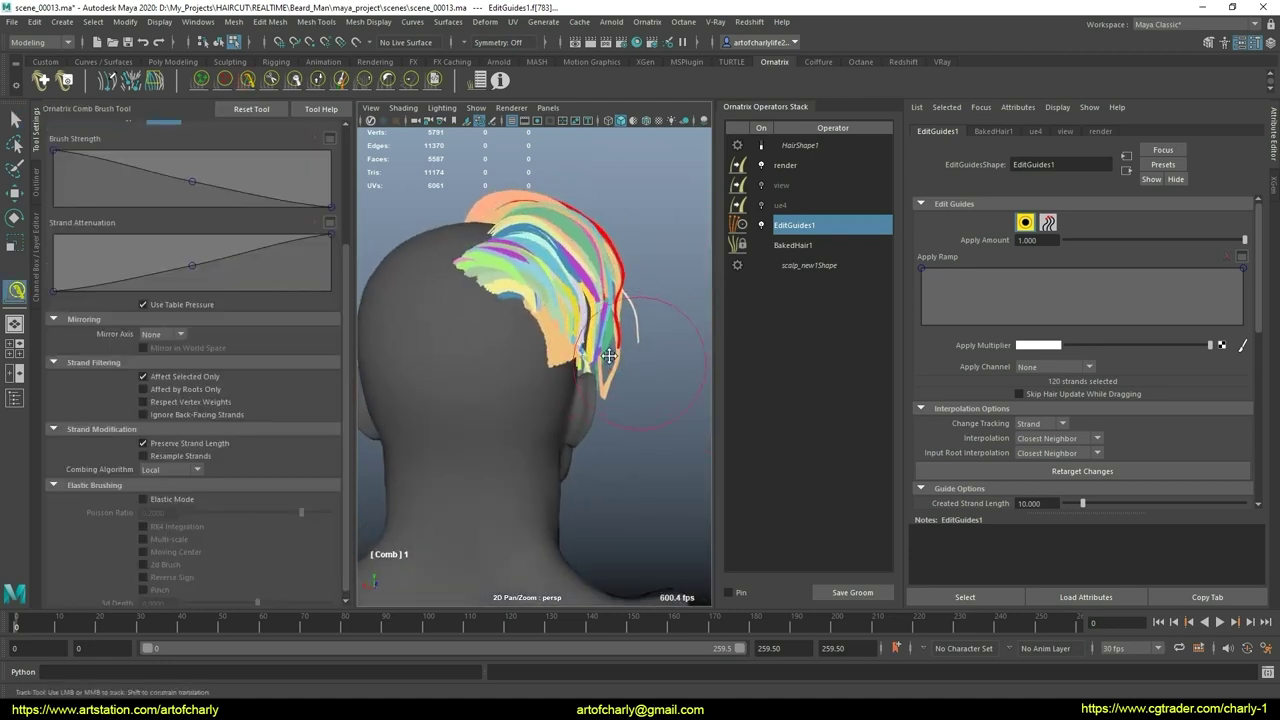
scroll(604, 360, up, 3)
key(q)
alt+drag(615, 402, 355, 211)
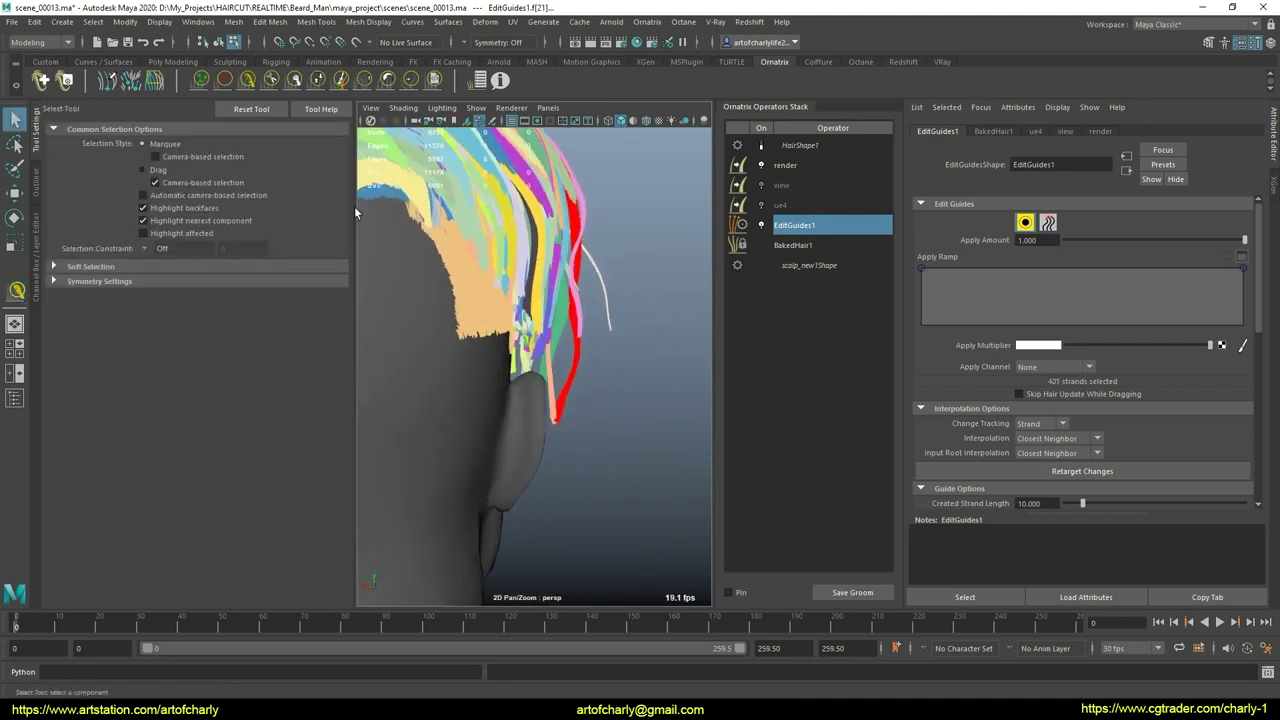
click(247, 81)
mouse_move(586, 371)
alt+mouse_down()
mouse_move(604, 338)
mouse_move(540, 448)
alt+mouse_up()
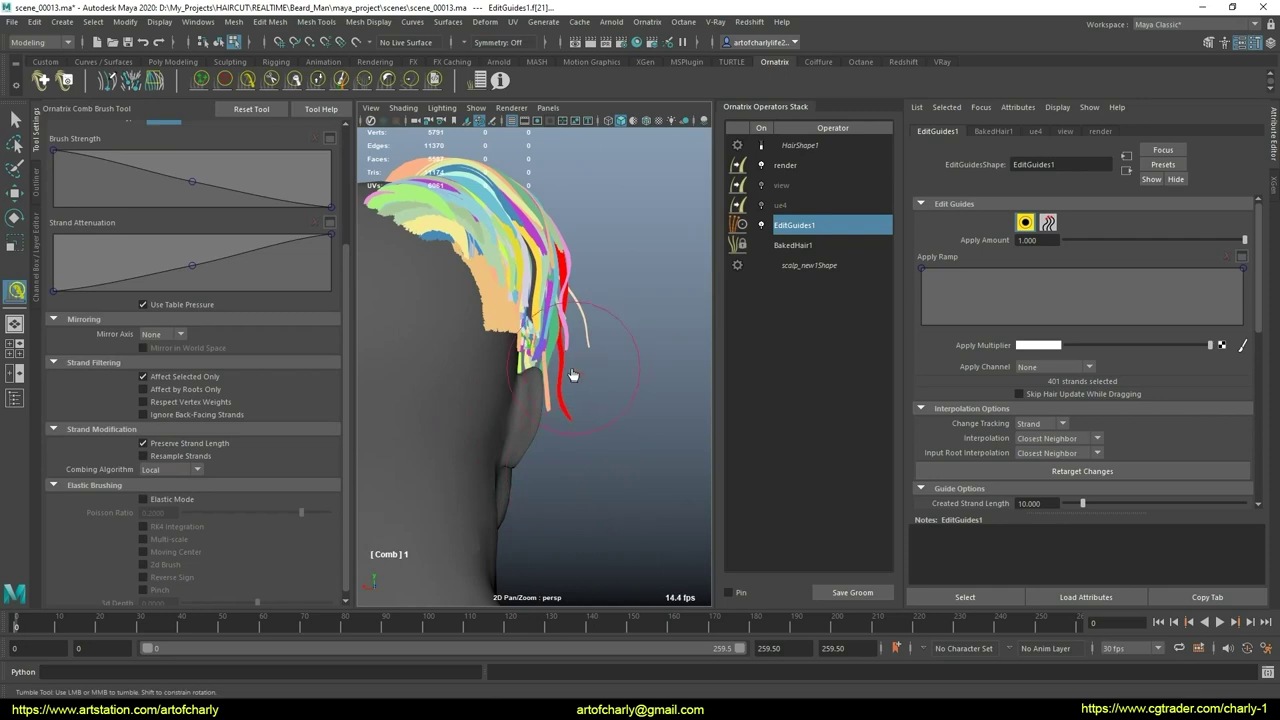
Step: Sweep the rear guides further backward from a close rear view
alt+drag(622, 404, 455, 449)
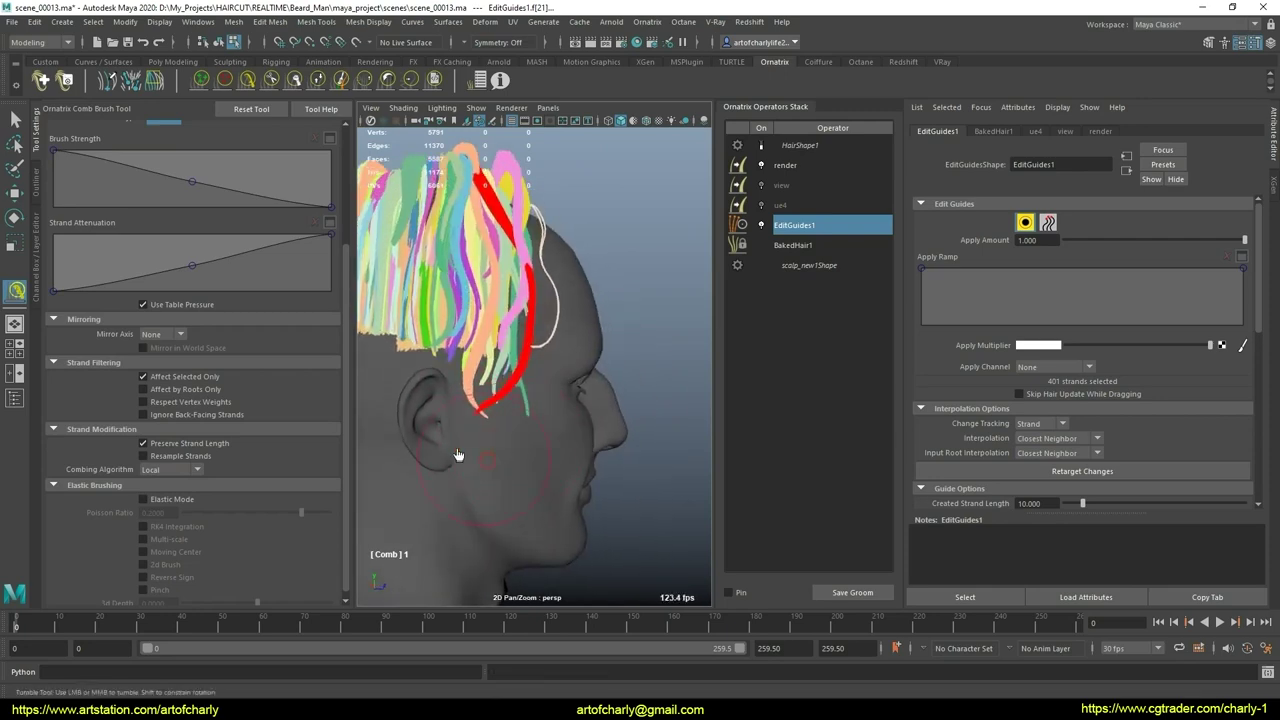
mouse_move(532, 465)
alt+mouse_down()
mouse_move(432, 461)
mouse_move(581, 401)
alt+mouse_up()
key(q)
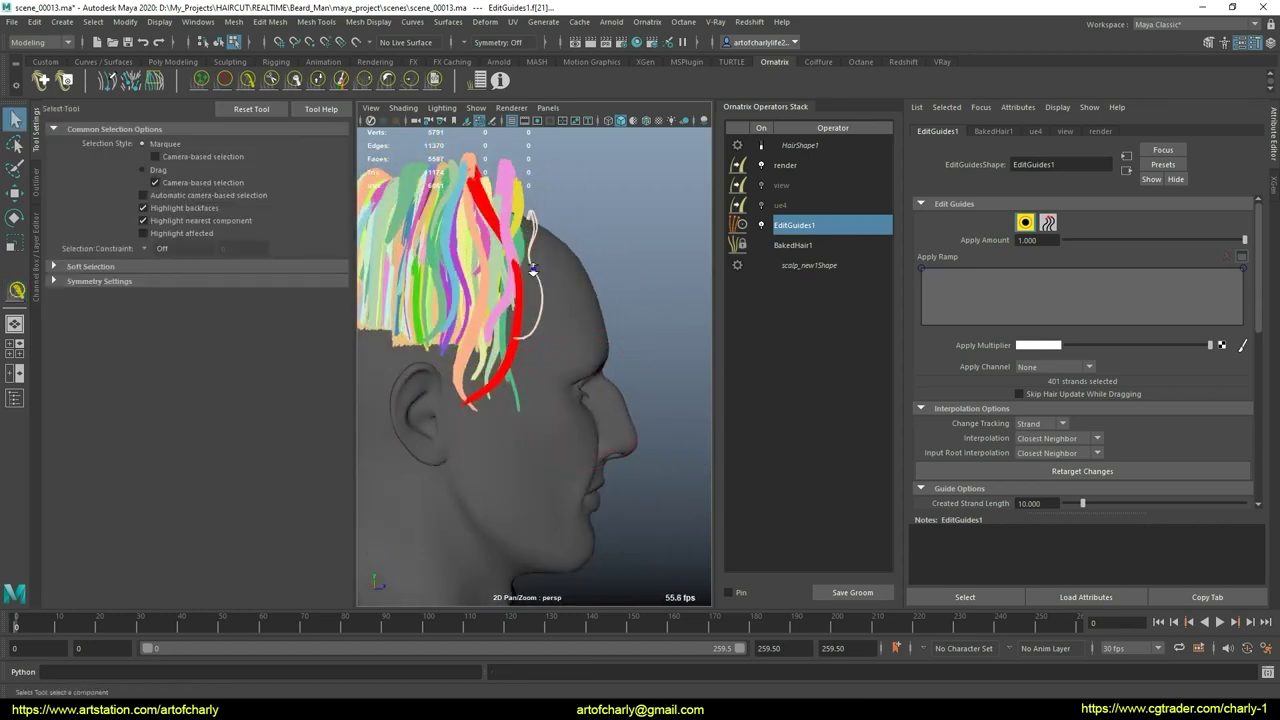
alt+right_drag(581, 401, 573, 420)
alt+drag(573, 420, 580, 337)
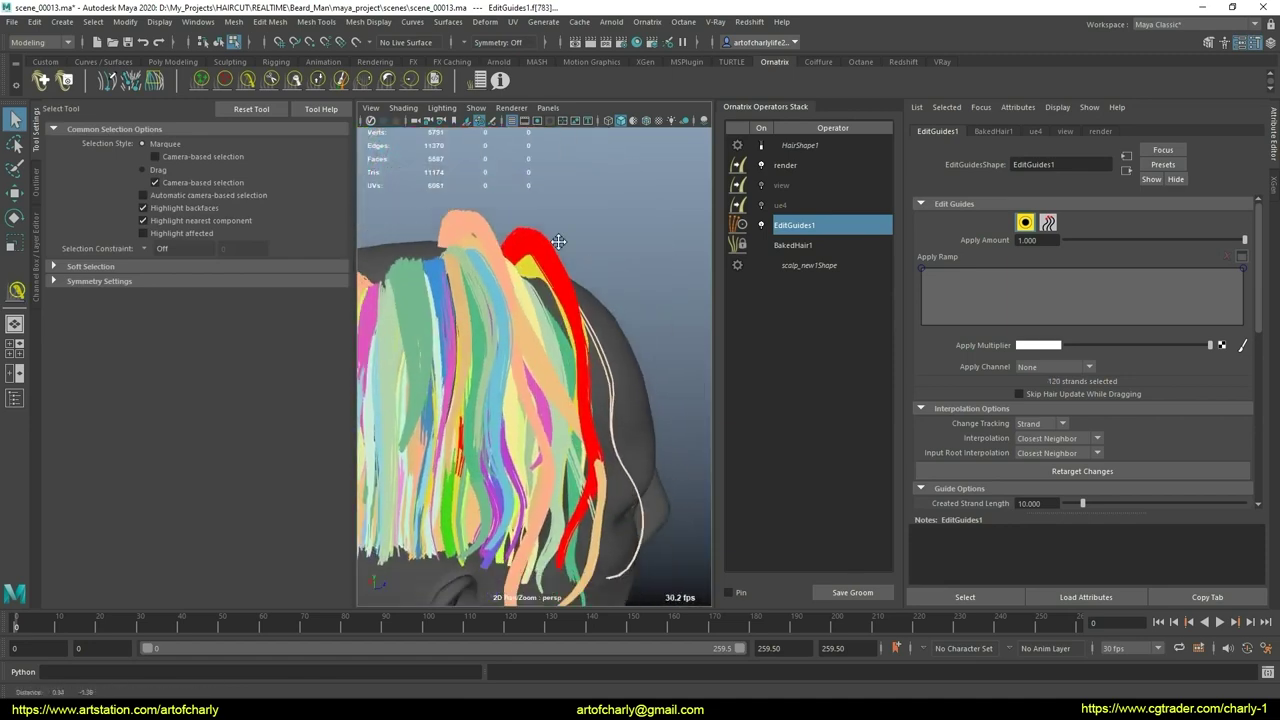
alt+drag(584, 344, 600, 235)
click(258, 90)
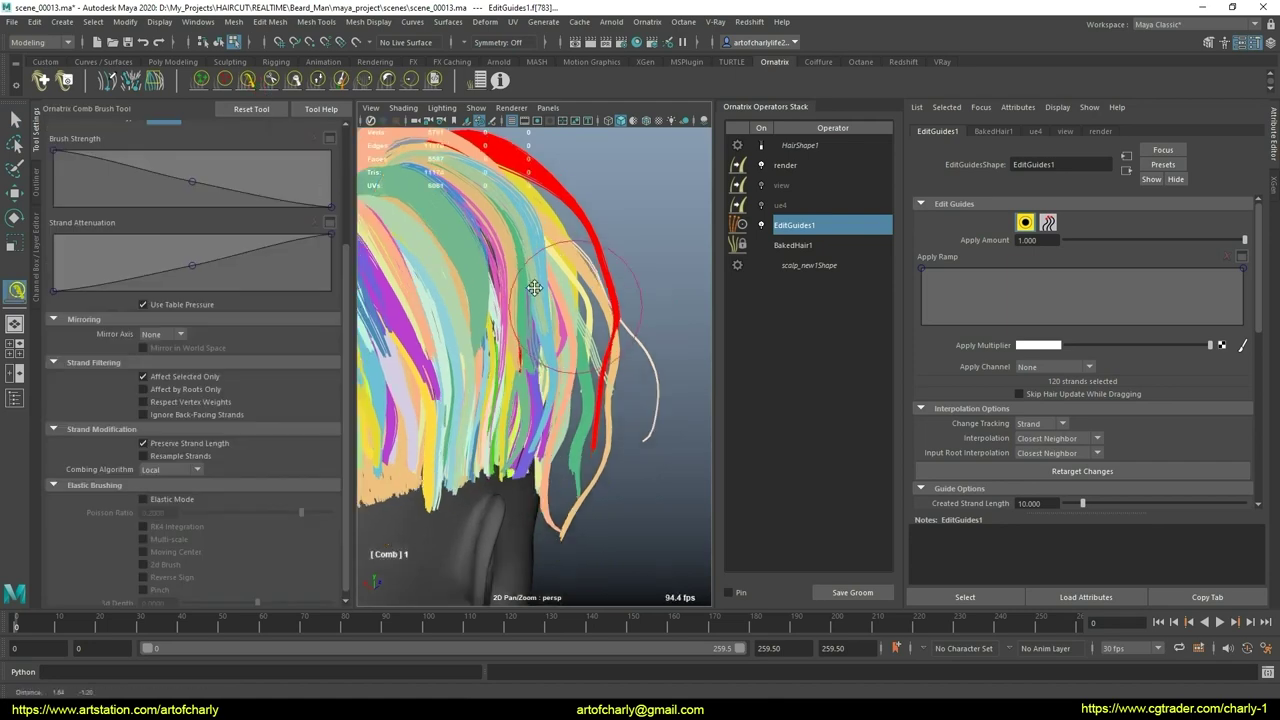
mouse_move(520, 380)
alt+mouse_down()
mouse_move(549, 327)
mouse_move(527, 299)
mouse_move(580, 277)
alt+mouse_up()
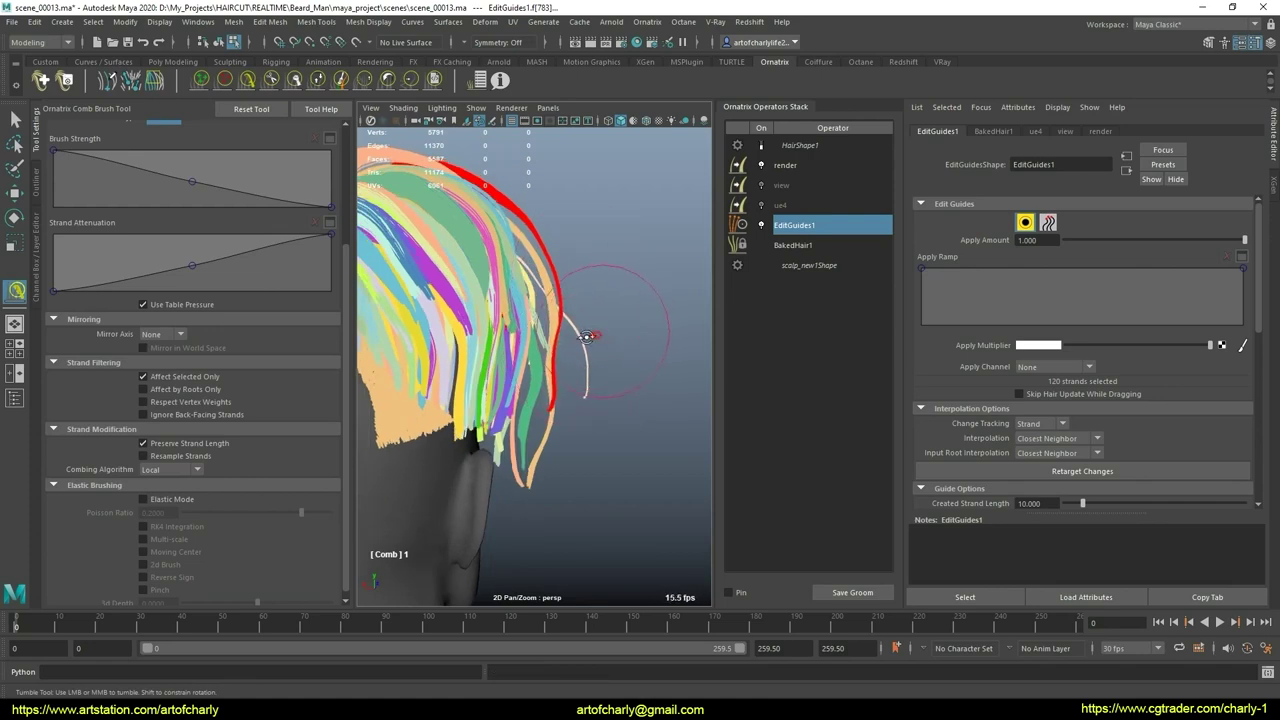
mouse_move(587, 336)
alt+mouse_down()
mouse_move(478, 313)
mouse_move(617, 368)
mouse_move(560, 360)
mouse_move(621, 331)
mouse_move(577, 404)
mouse_move(589, 402)
alt+mouse_up()
key(q)
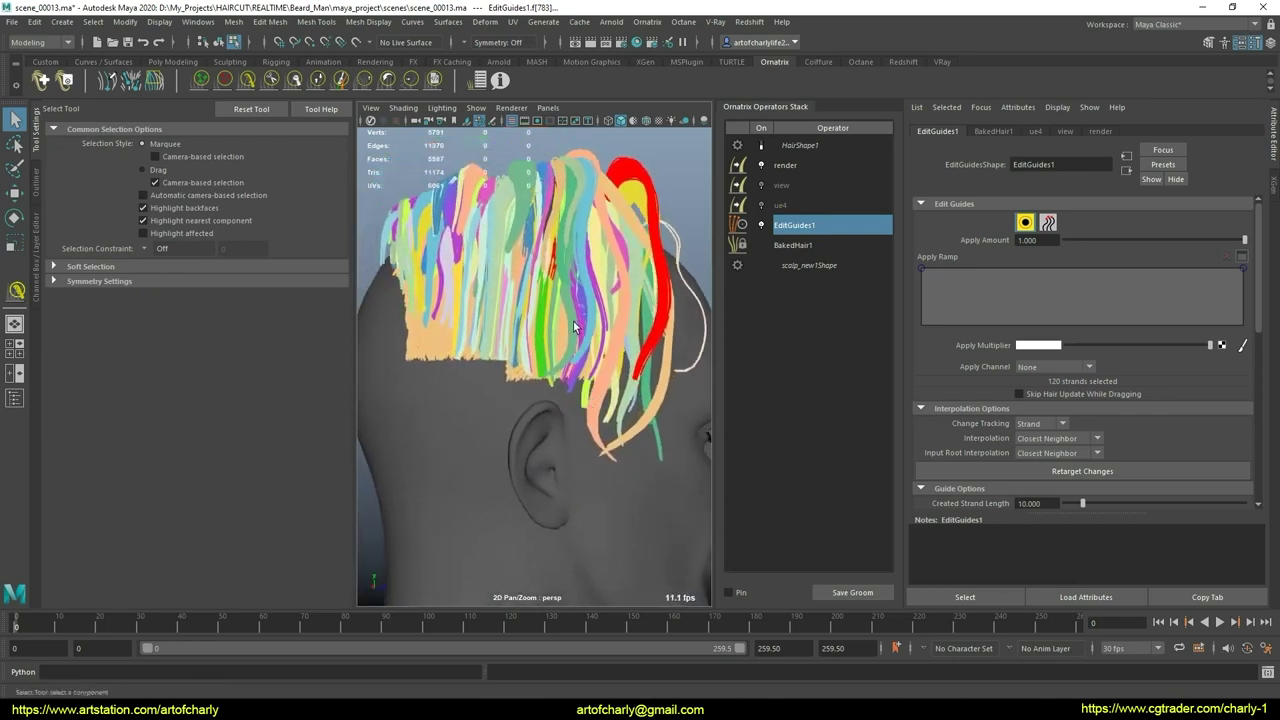
Step: Display the rendered hair, orbit to inspect the haircut, and reselect EditGuides1
click(761, 145)
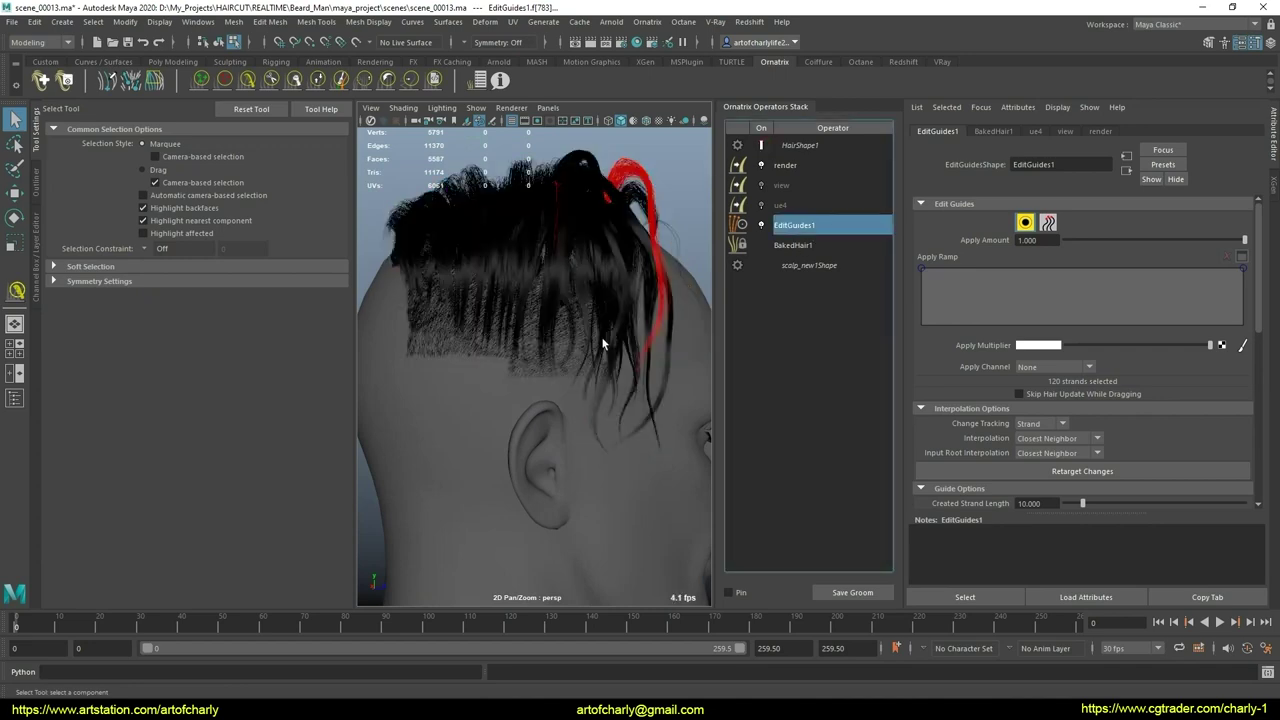
mouse_move(600, 337)
alt+mouse_down()
mouse_move(531, 363)
mouse_move(566, 374)
mouse_move(611, 347)
mouse_move(500, 349)
mouse_move(654, 363)
mouse_move(537, 368)
mouse_move(572, 387)
alt+mouse_up()
click(793, 245)
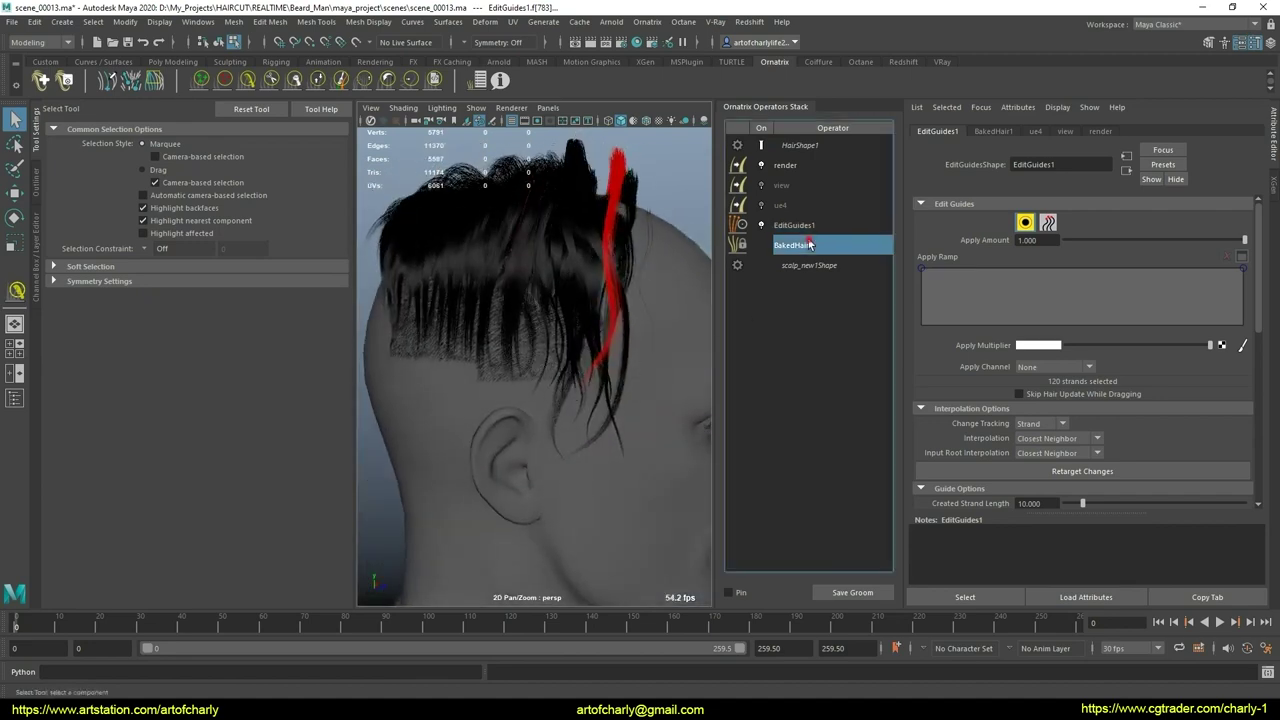
click(800, 226)
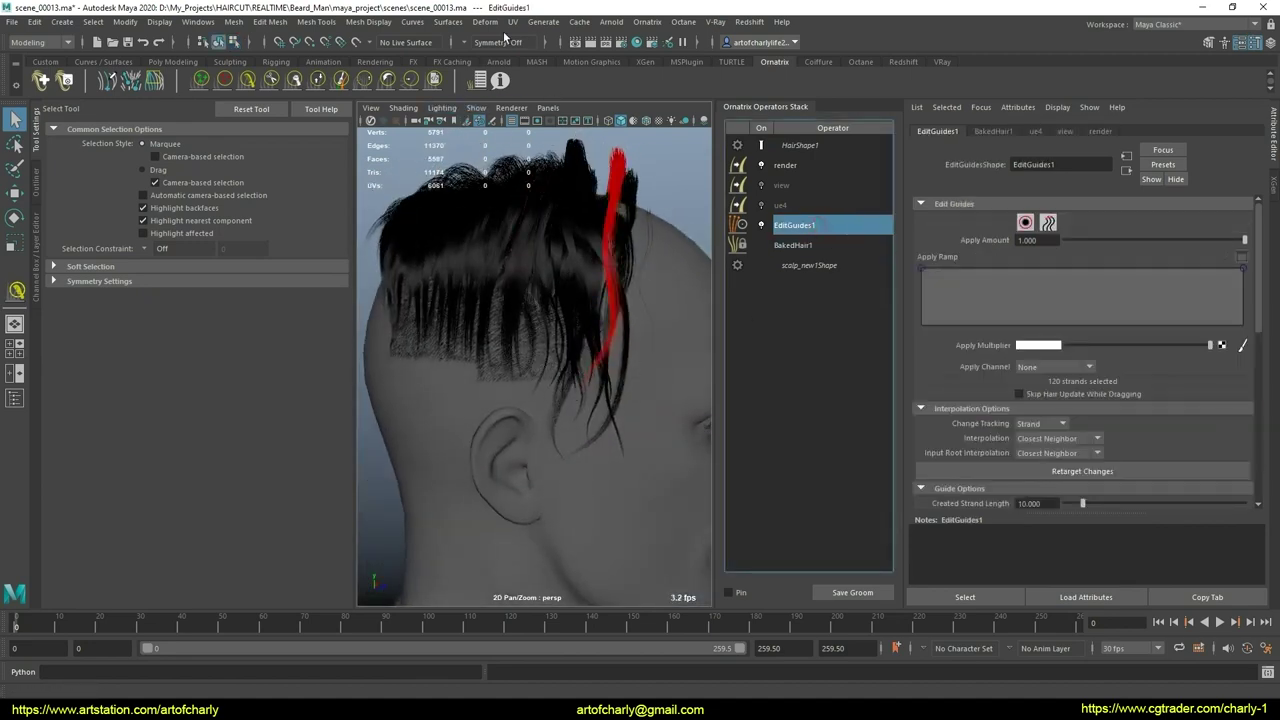
Step: Add a Frizz operator whose amount depends on strand length, tapering to zero at the tips
click(647, 21)
click(662, 215)
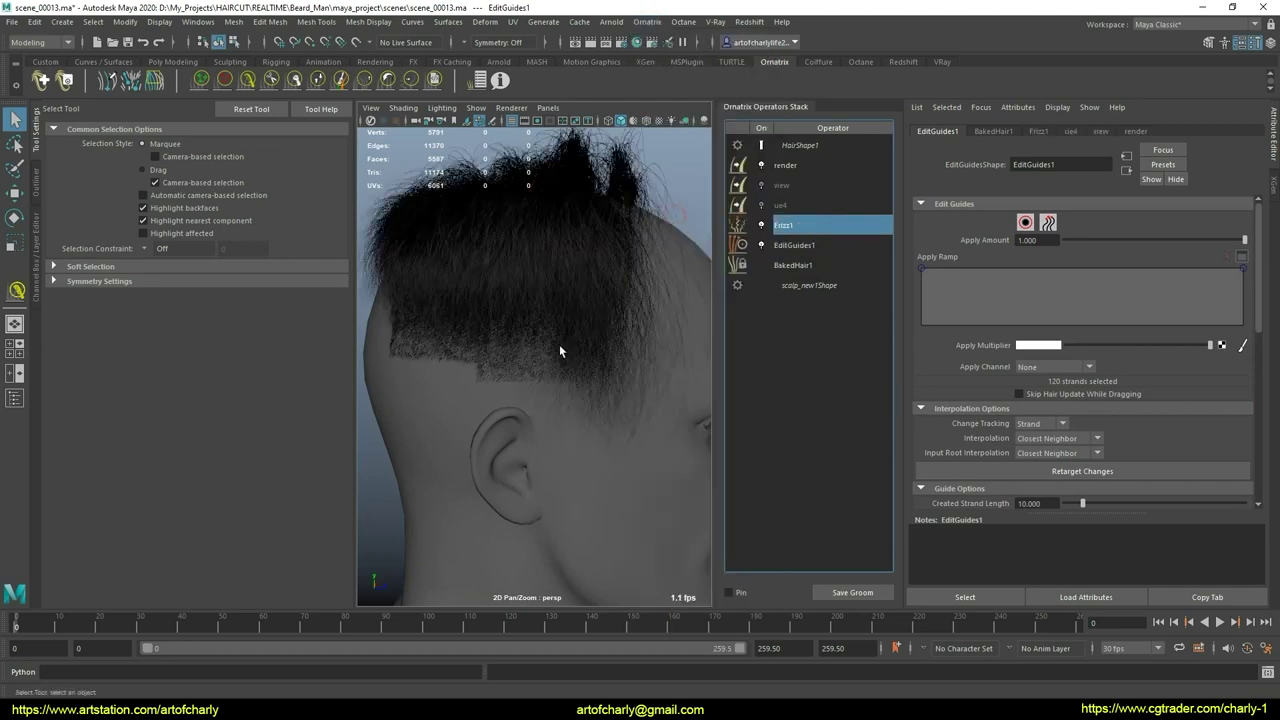
click(1030, 264)
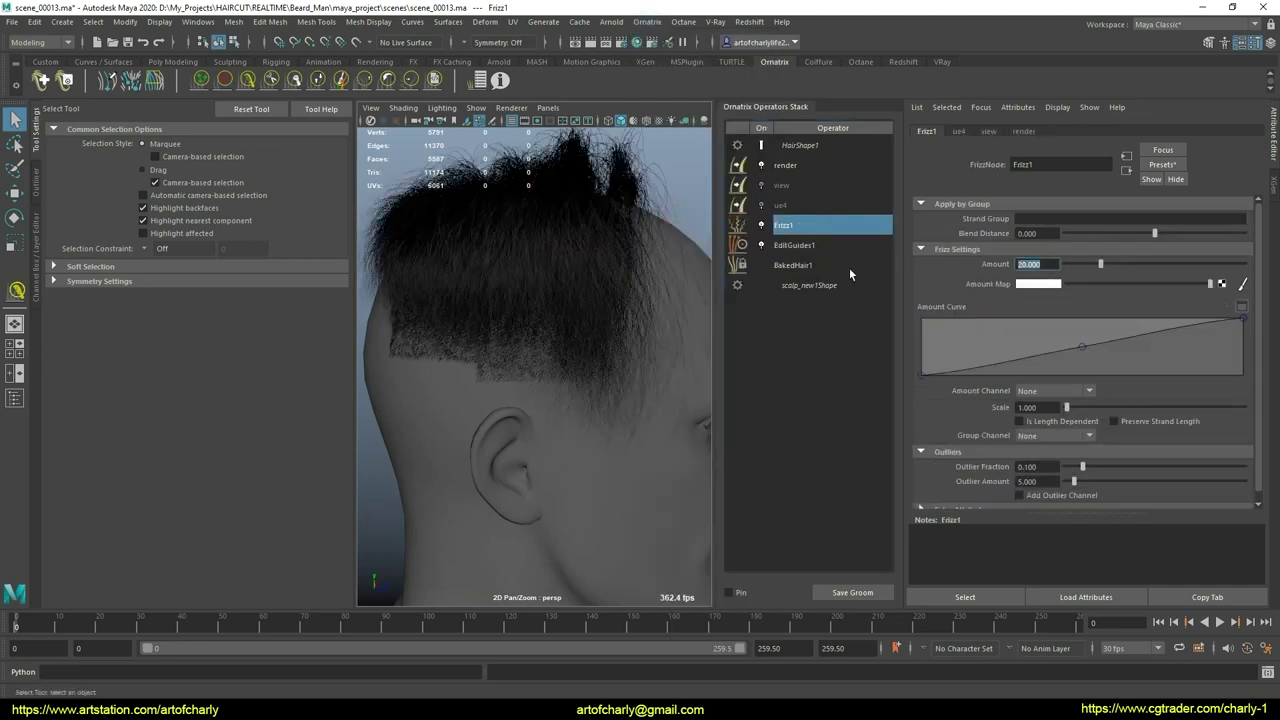
click(1040, 423)
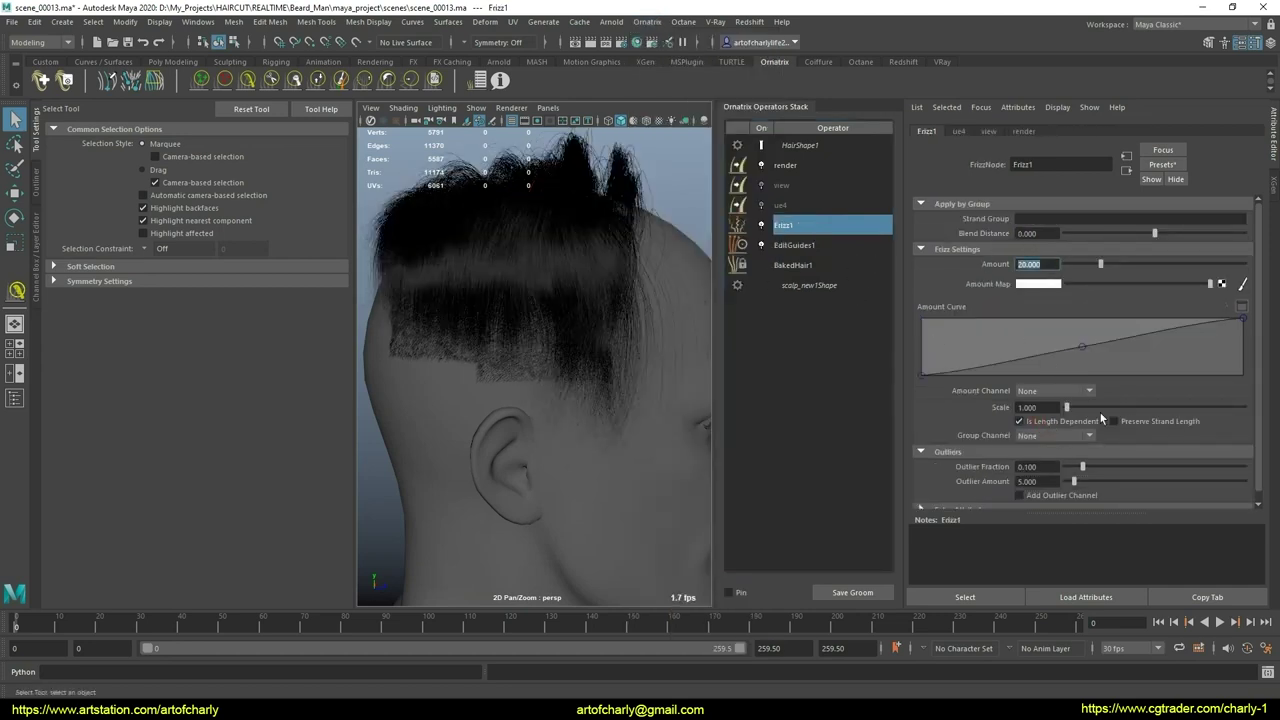
drag(1244, 321, 1259, 383)
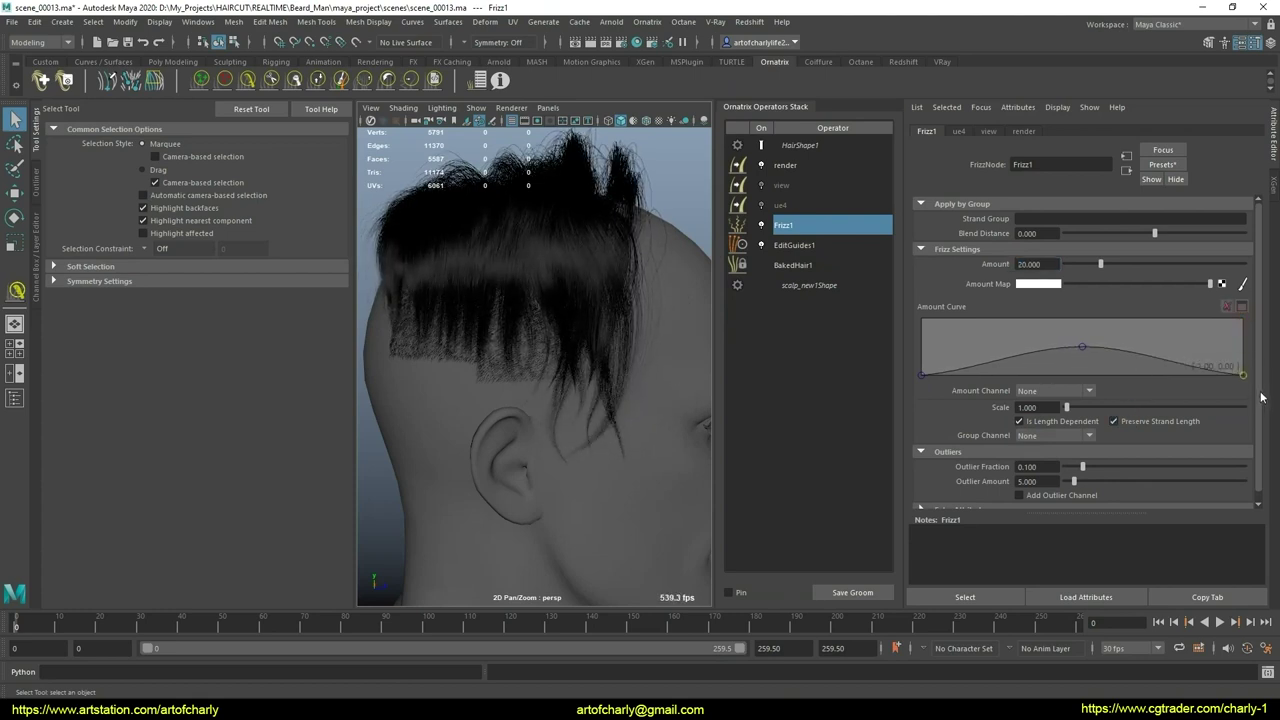
drag(1076, 346, 1082, 341)
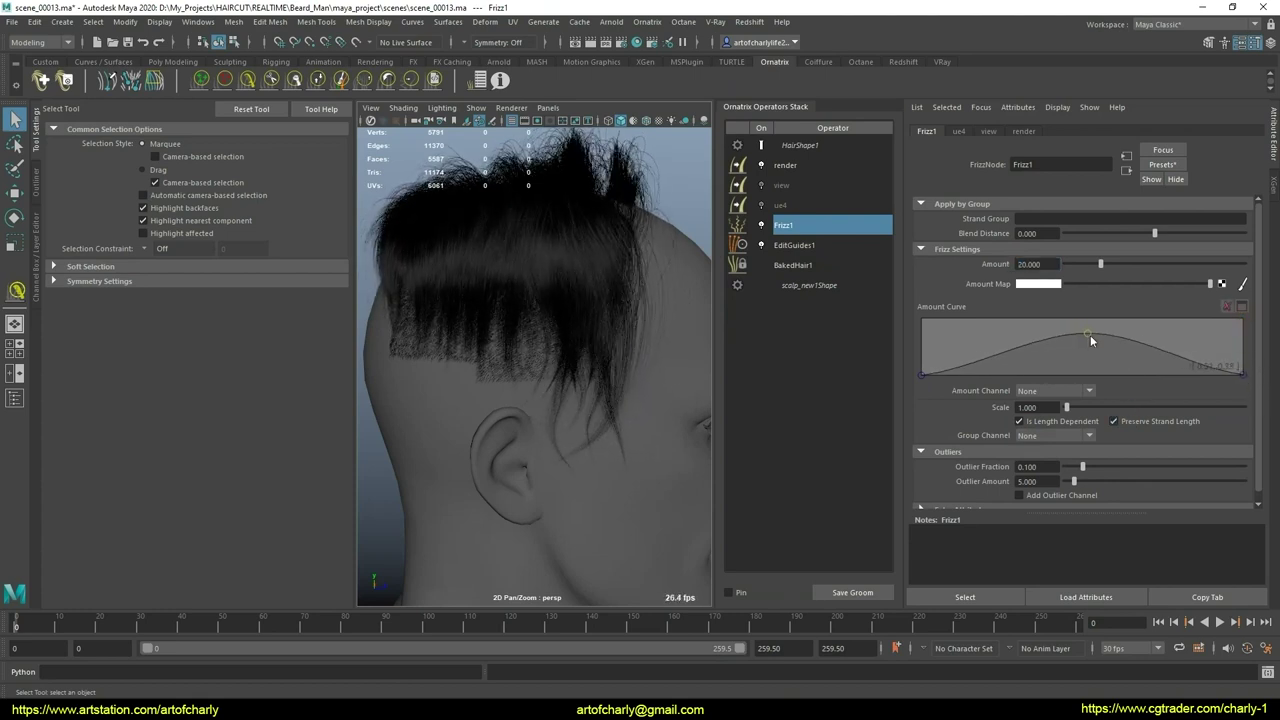
mouse_move(640, 350)
alt+mouse_down()
mouse_move(531, 340)
mouse_move(590, 384)
mouse_move(640, 375)
mouse_move(586, 351)
mouse_move(650, 357)
alt+mouse_up()
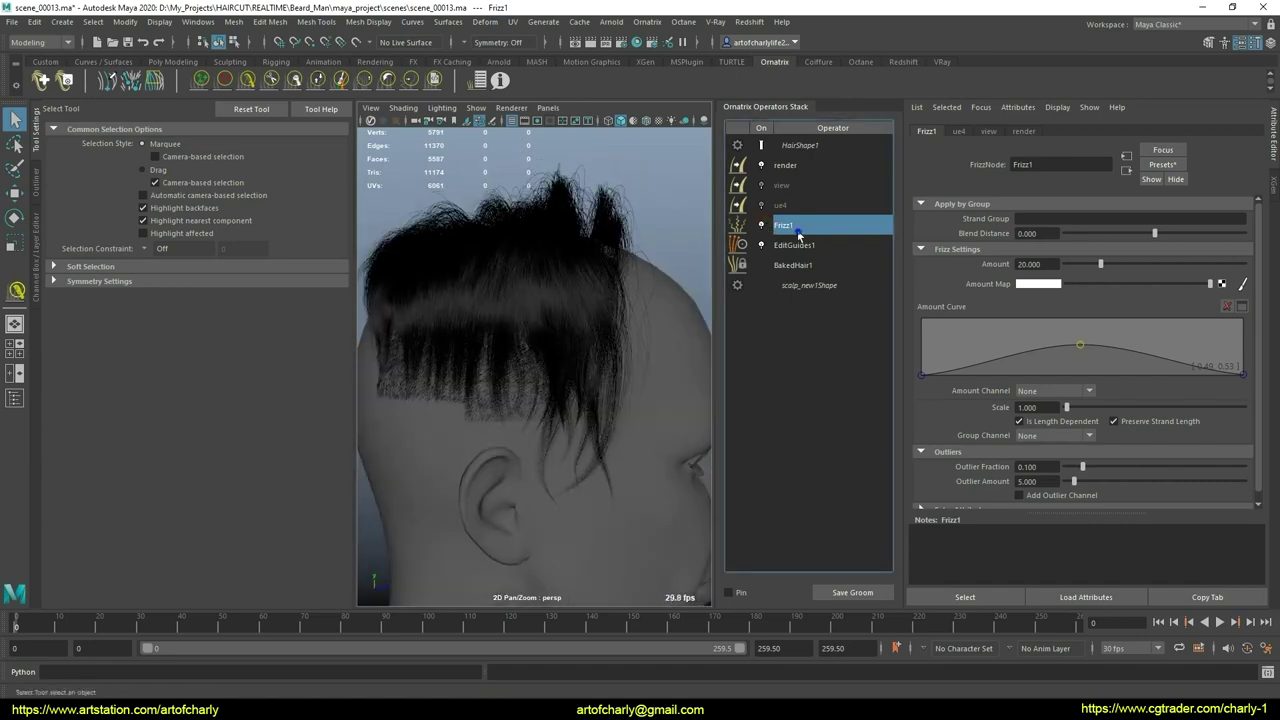
Step: Delete Frizz1, select EditGuides1 and turn on guide editing
right_click(808, 229)
click(840, 324)
click(807, 229)
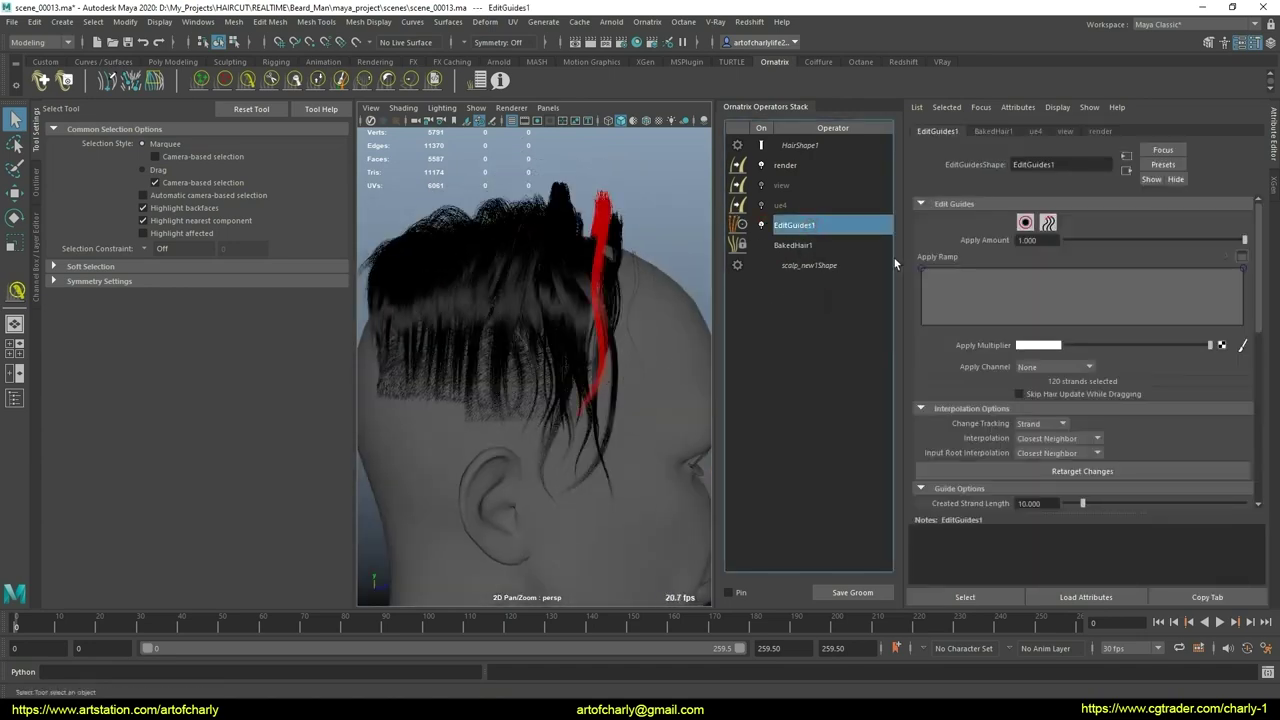
click(1024, 224)
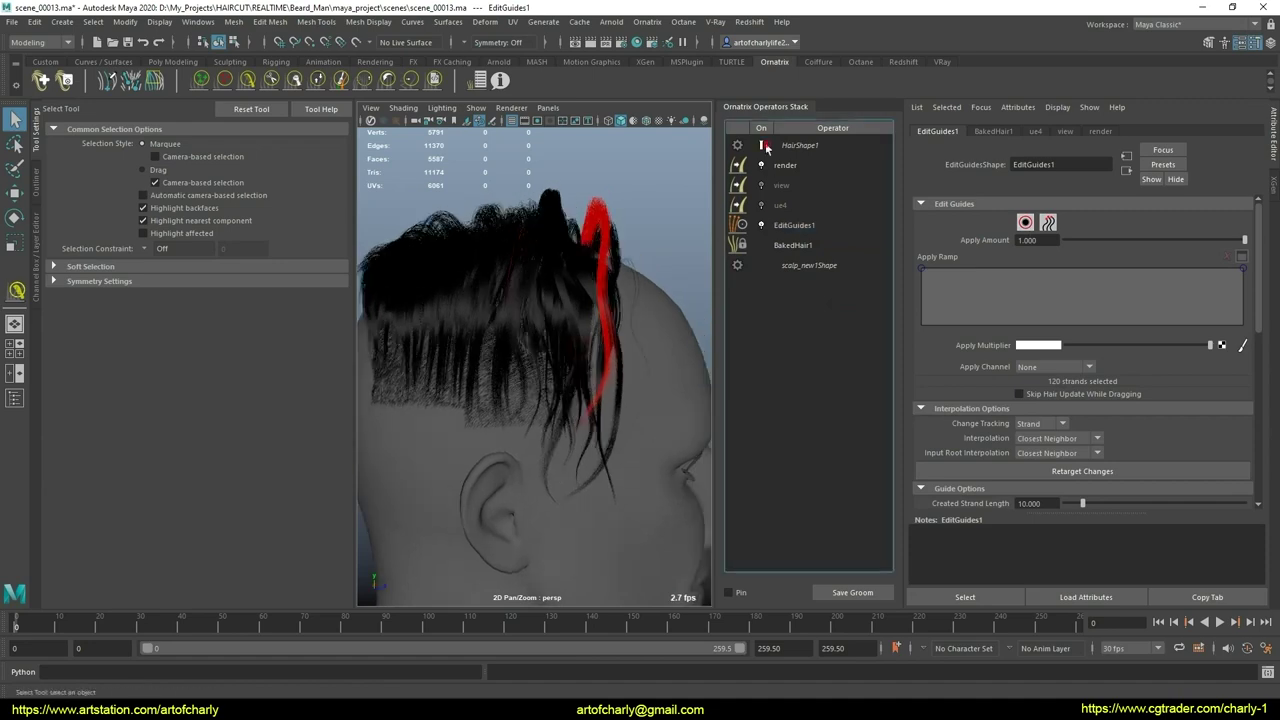
Step: Switch to individual strand selection and expand the strand groups settings
alt+drag(608, 258, 976, 217)
click(1024, 223)
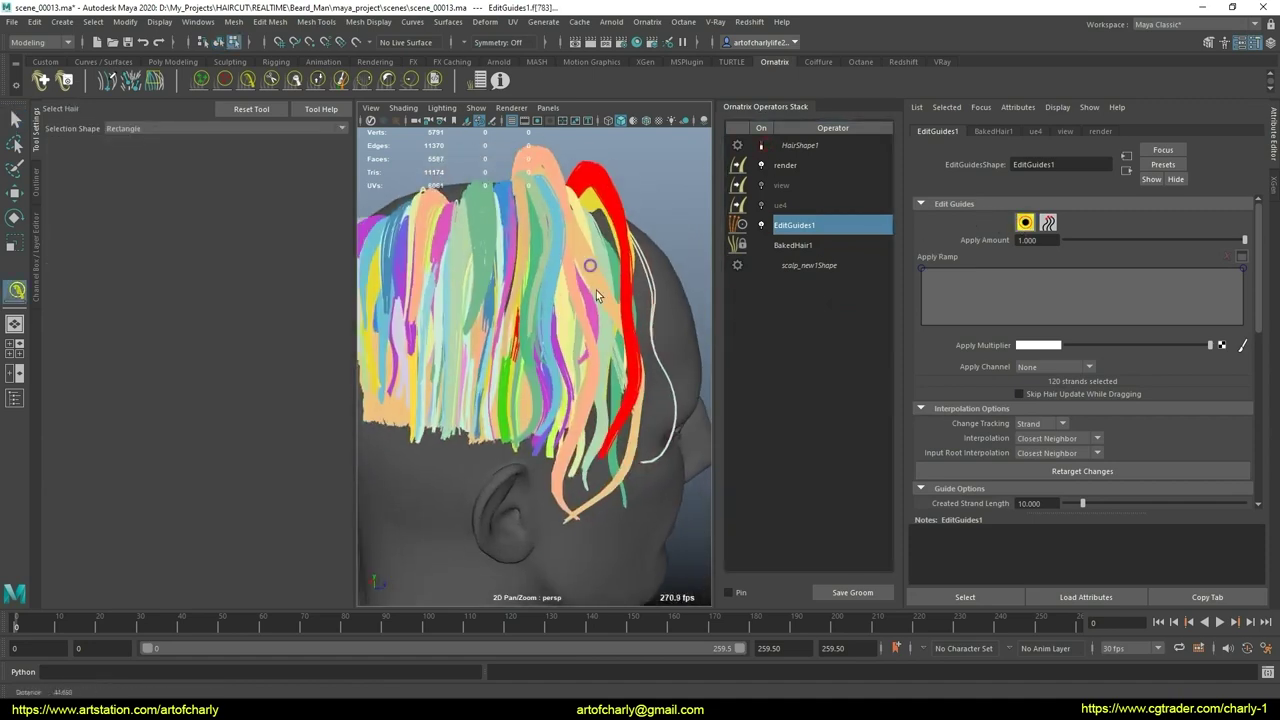
scroll(982, 395, down, 4)
scroll(979, 407, down, 4)
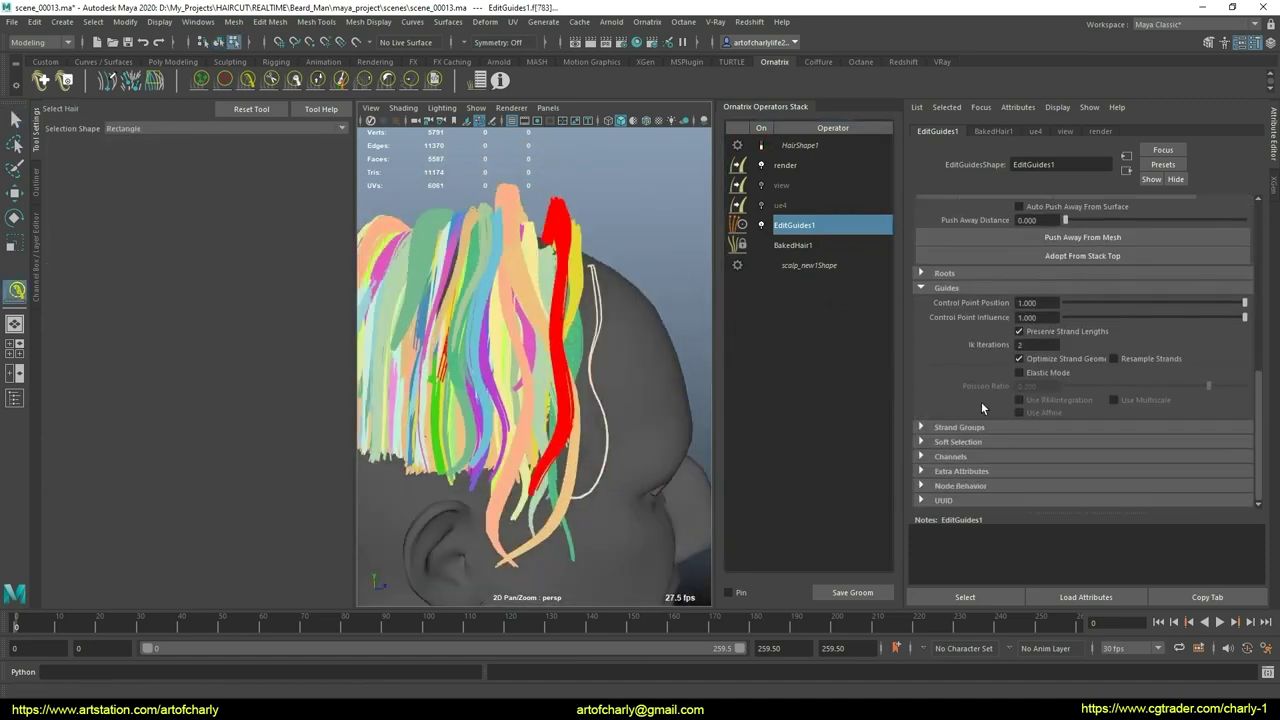
scroll(981, 401, down, 3)
click(976, 428)
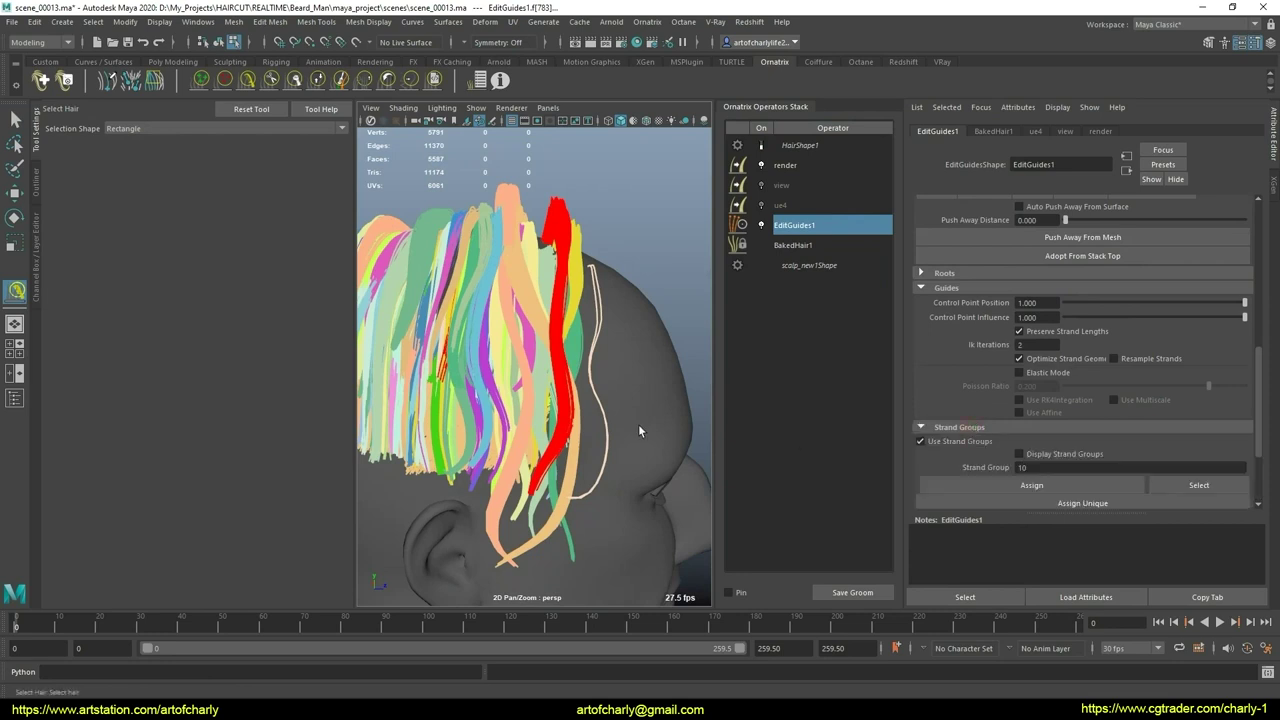
scroll(640, 431, up, 2)
scroll(640, 440, up, 2)
scroll(640, 450, up, 1)
scroll(639, 458, up, 1)
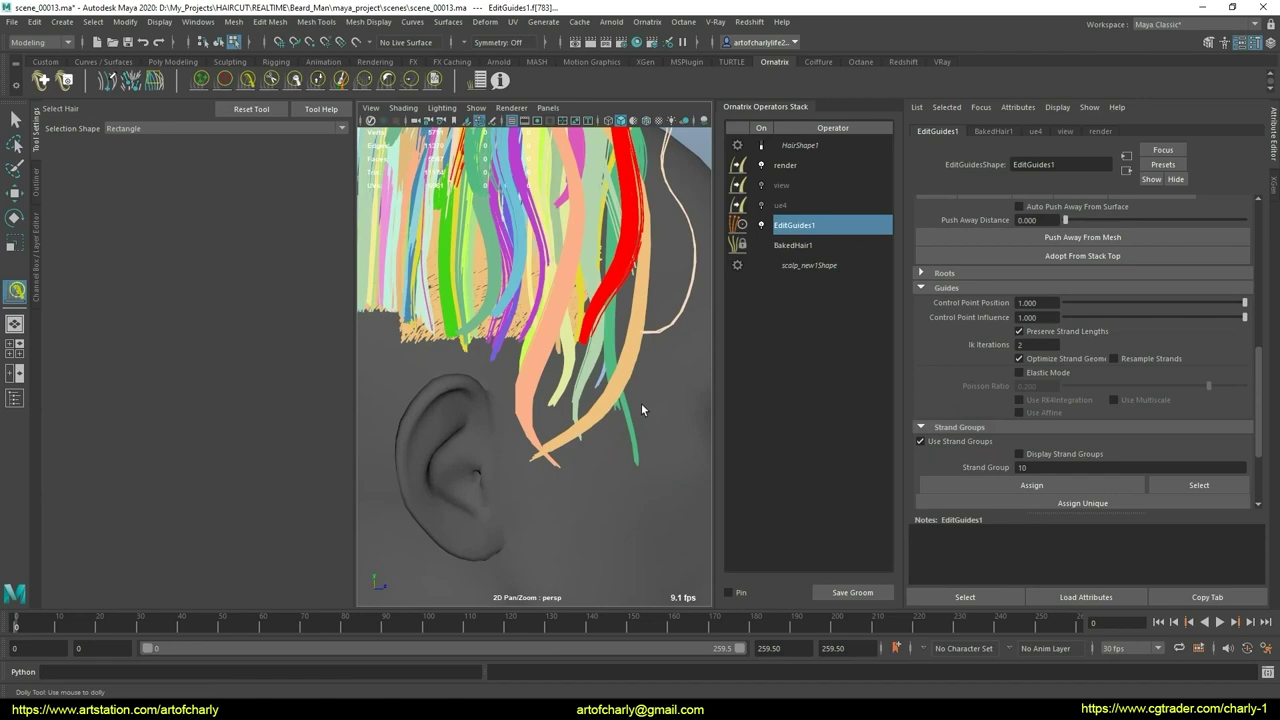
Step: Comb the guide strands above the ear backward with the Comb brush
mouse_move(641, 403)
alt+mouse_down()
mouse_move(628, 326)
mouse_move(601, 326)
alt+mouse_up()
click(248, 80)
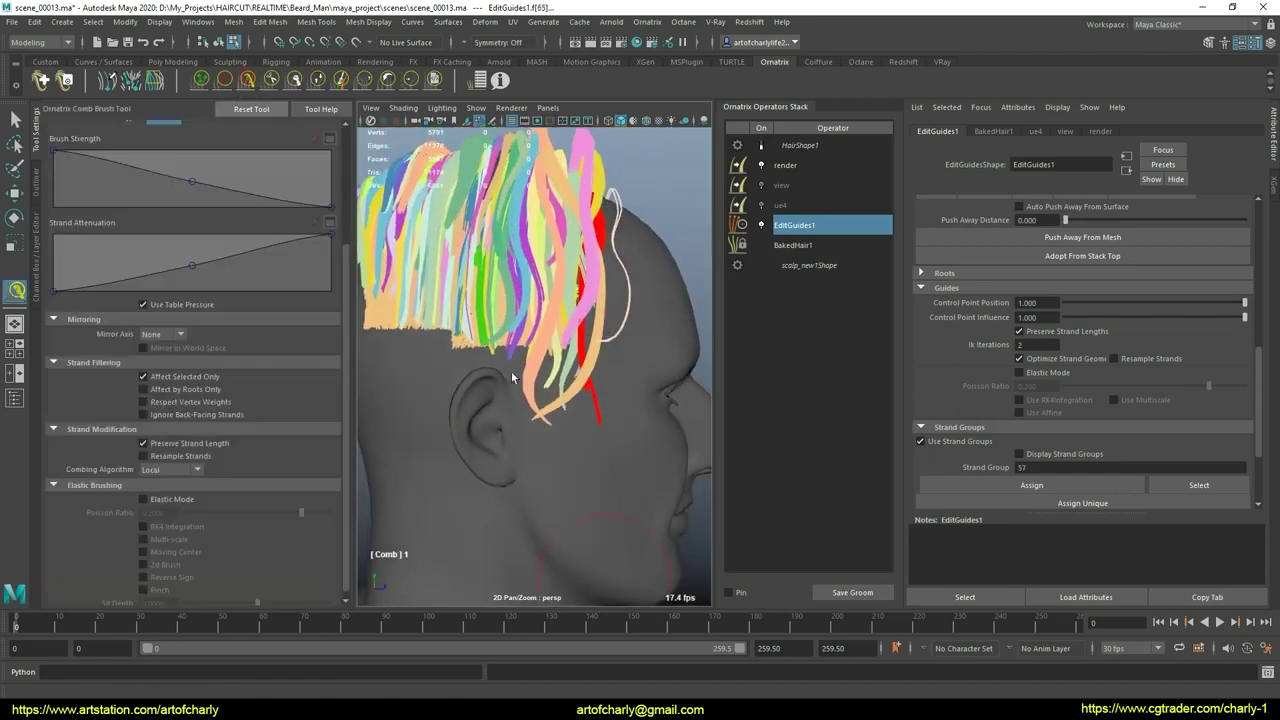
drag(580, 388, 619, 437)
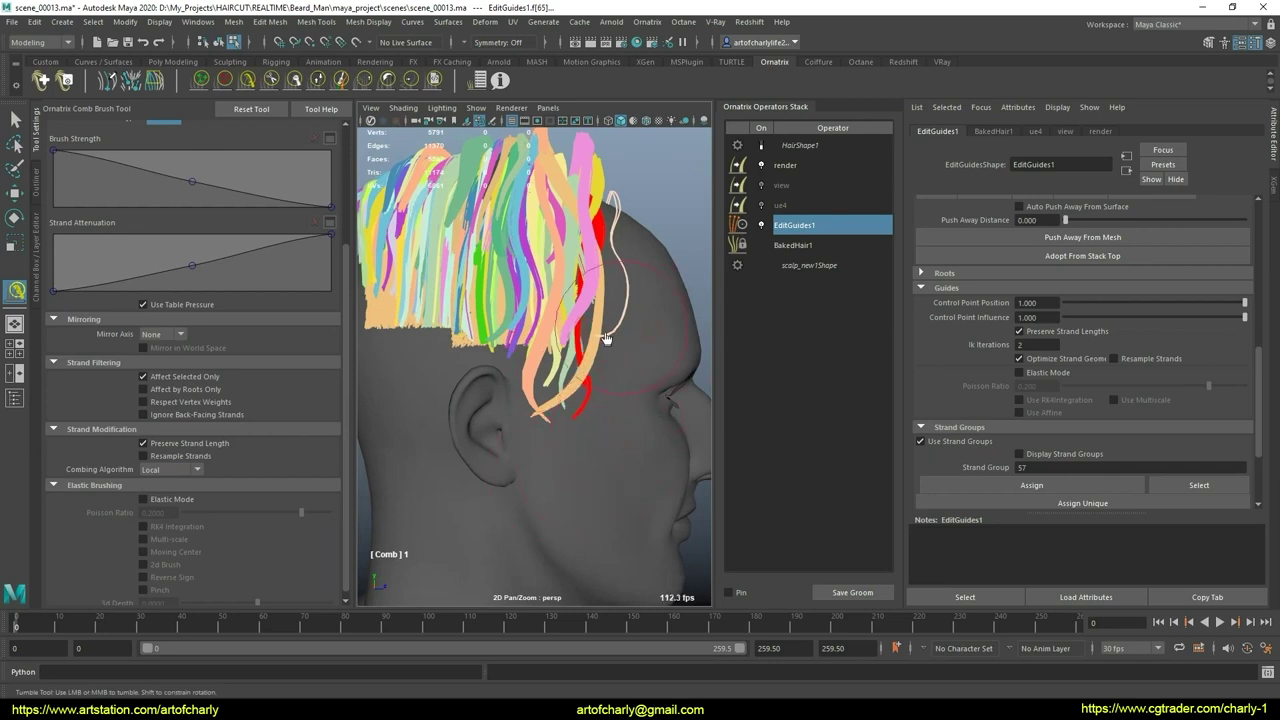
mouse_move(622, 380)
alt+mouse_down()
mouse_move(531, 424)
mouse_move(546, 419)
alt+mouse_up()
Step: Select guide strands above the ear and pick one near the hairline
key(q)
scroll(594, 410, up, 2)
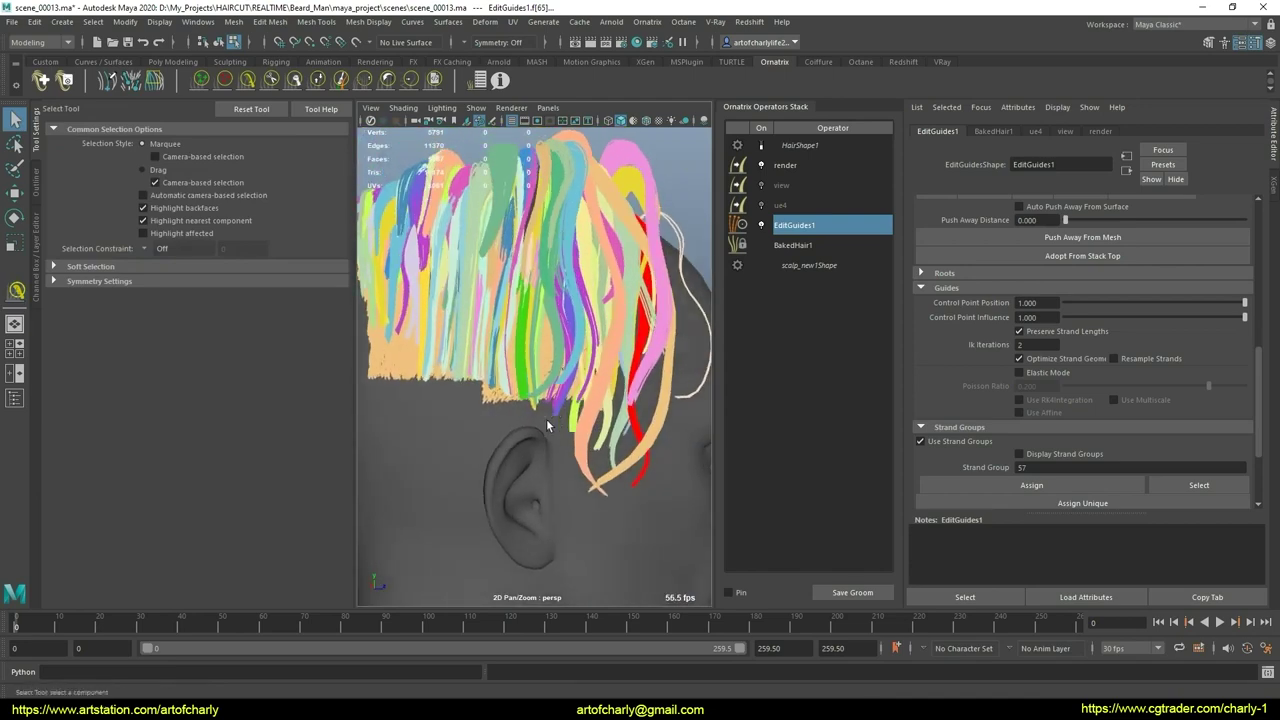
click(385, 370)
scroll(995, 373, up, 4)
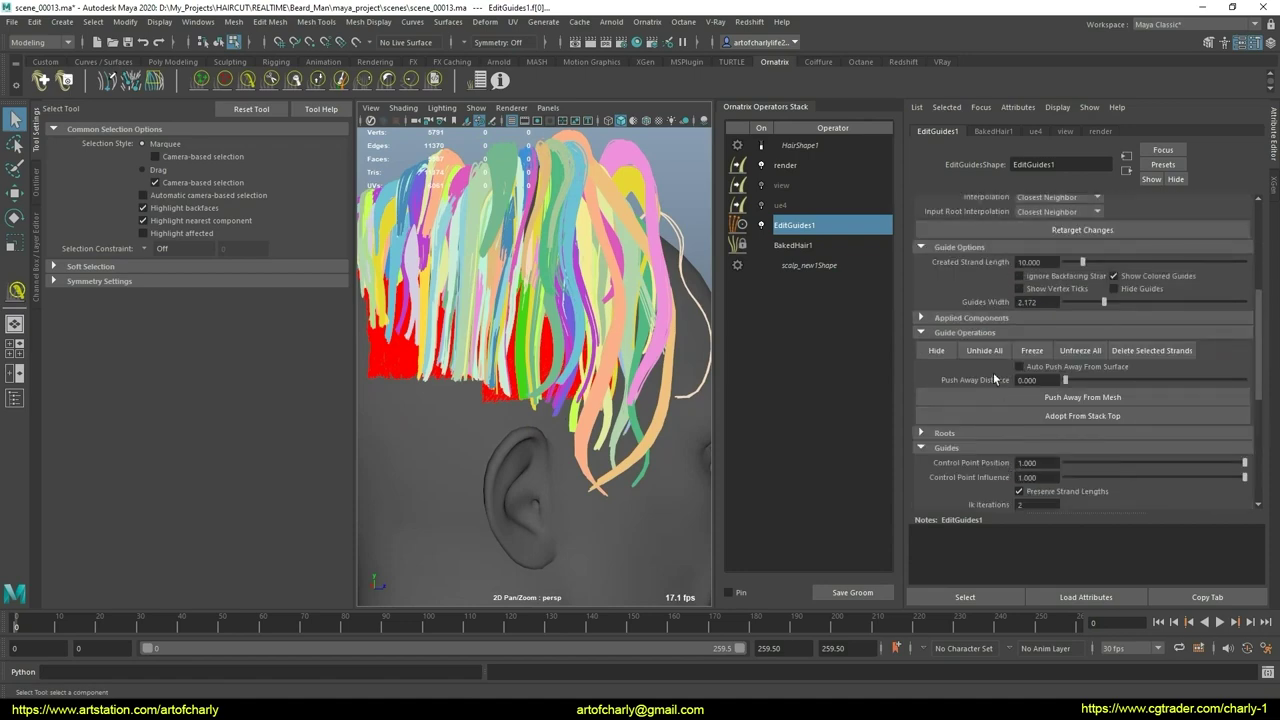
click(502, 416)
alt+drag(502, 416, 521, 335)
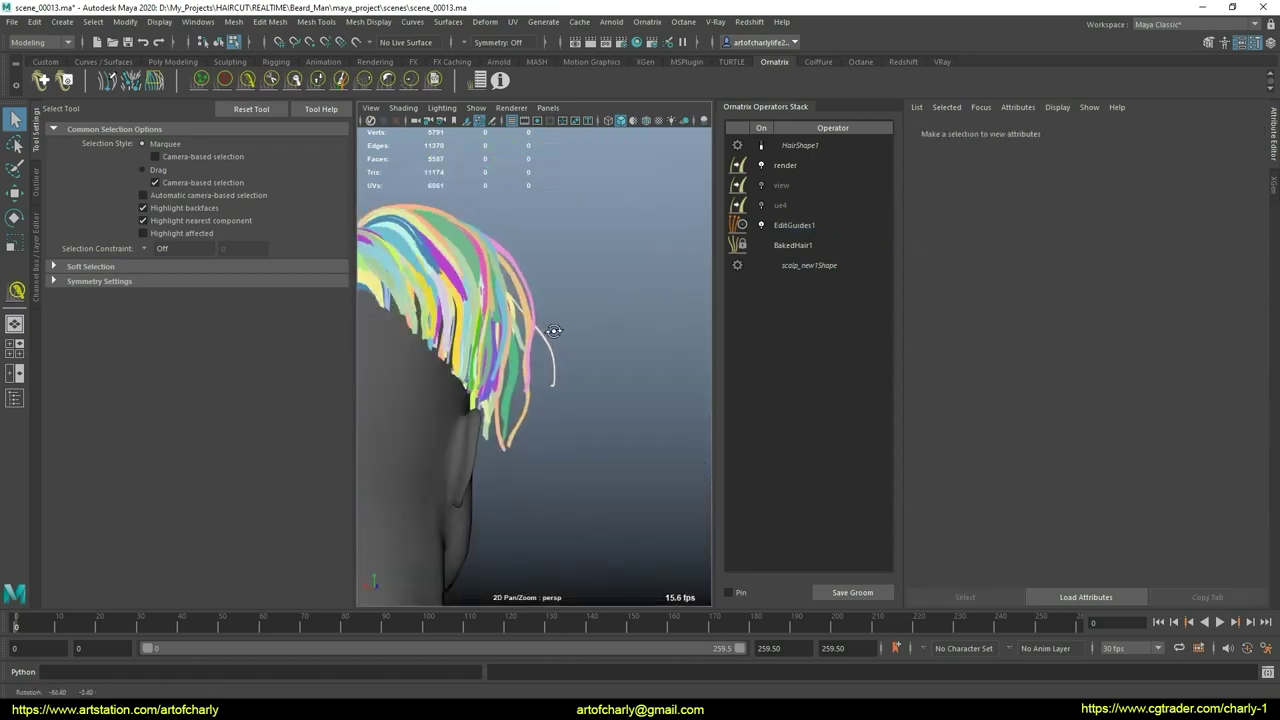
scroll(521, 340, up, 2)
scroll(523, 366, up, 3)
scroll(530, 368, up, 2)
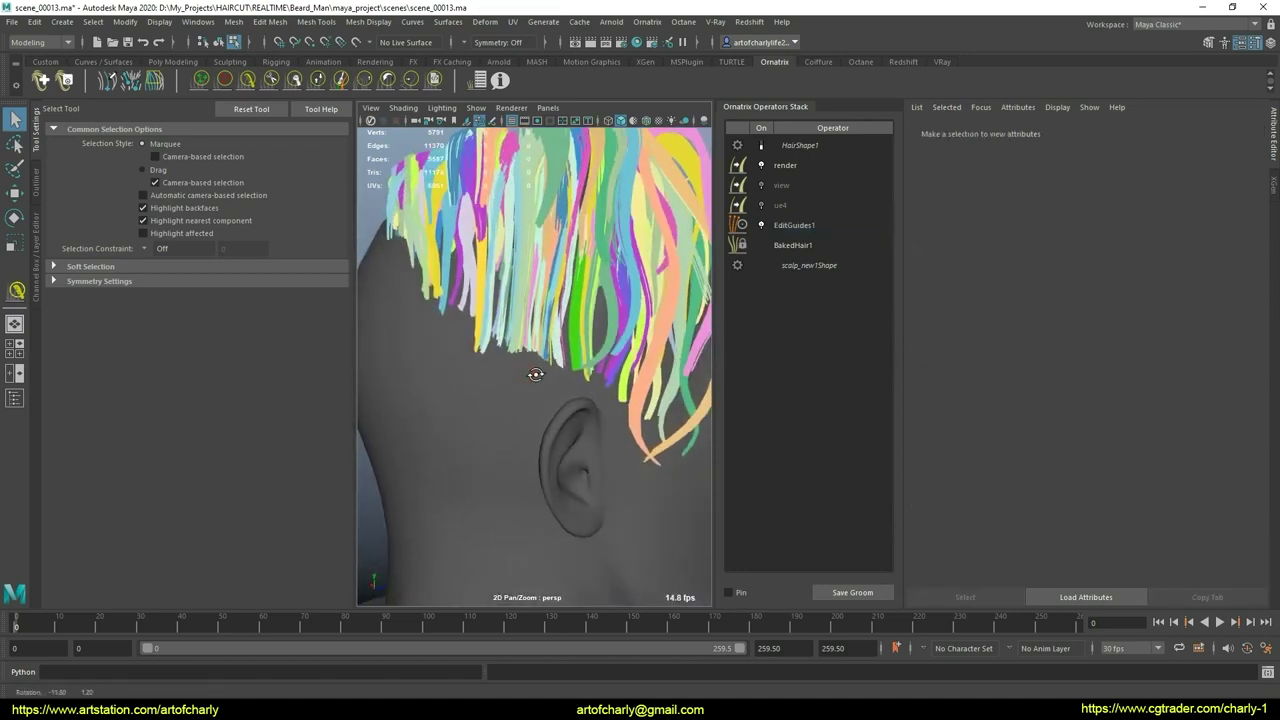
alt+middle_drag(534, 371, 537, 371)
scroll(500, 382, up, 2)
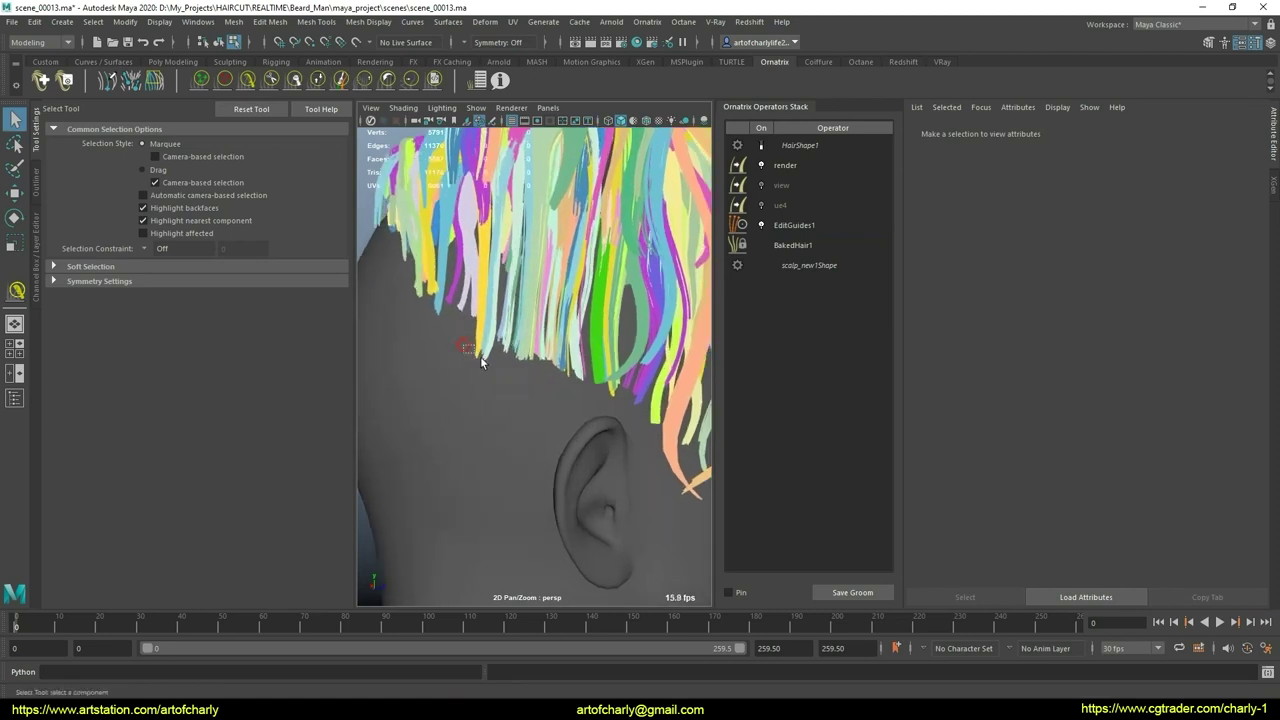
click(480, 356)
Step: Try the GrowShrink brush on the hairline strand, then zoom back out
click(309, 86)
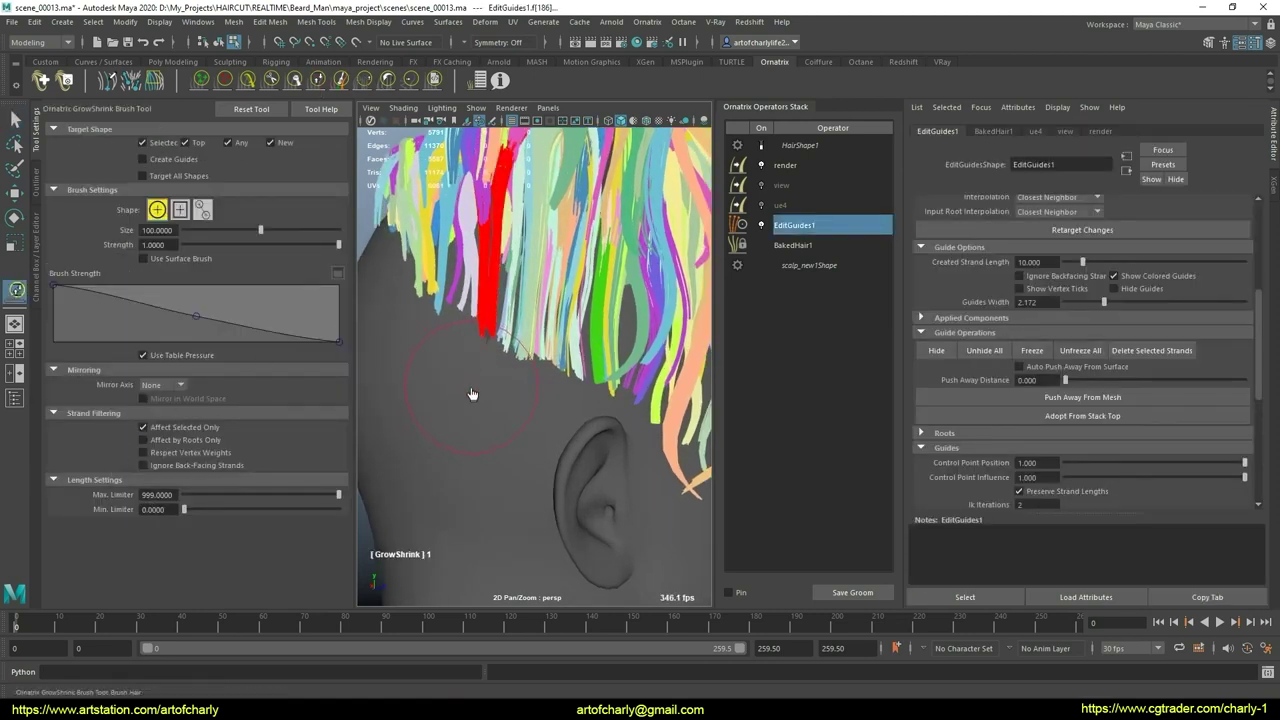
key(q)
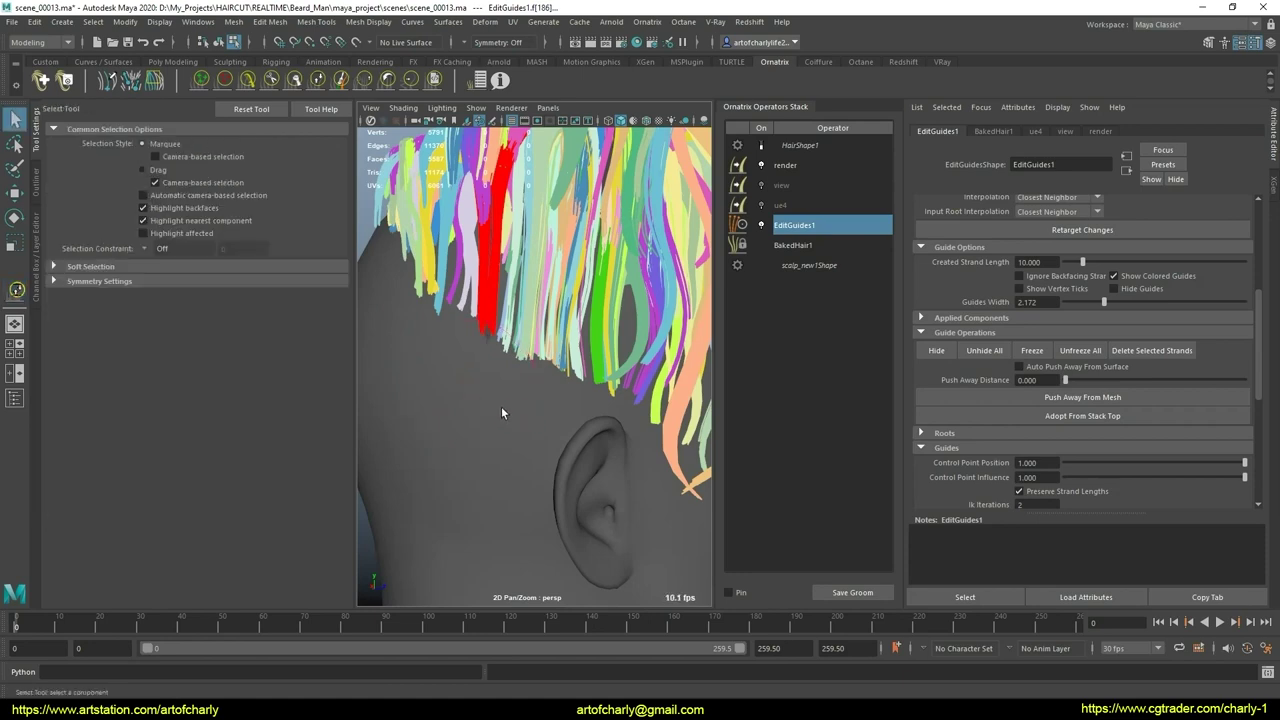
mouse_move(501, 406)
alt+mouse_down()
mouse_move(486, 398)
mouse_move(597, 340)
alt+mouse_up()
scroll(490, 368, down, 3)
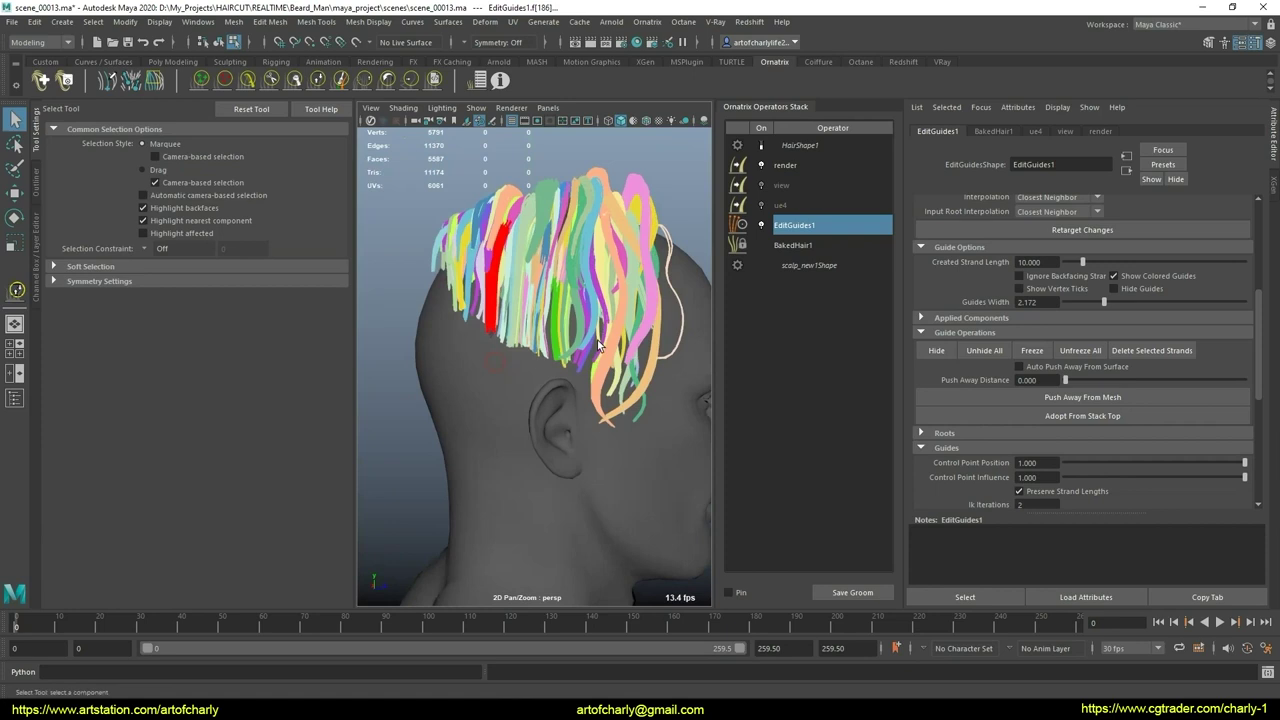
click(762, 146)
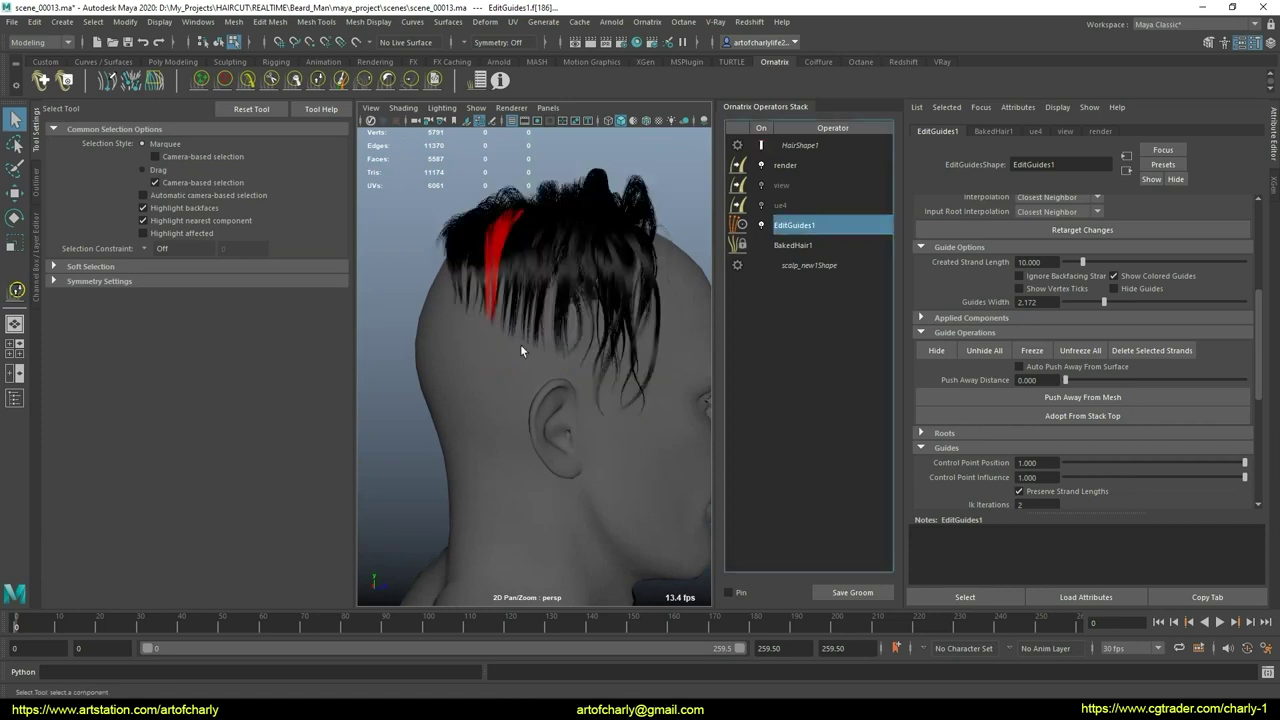
scroll(520, 345, up, 2)
scroll(530, 350, up, 2)
scroll(525, 345, up, 2)
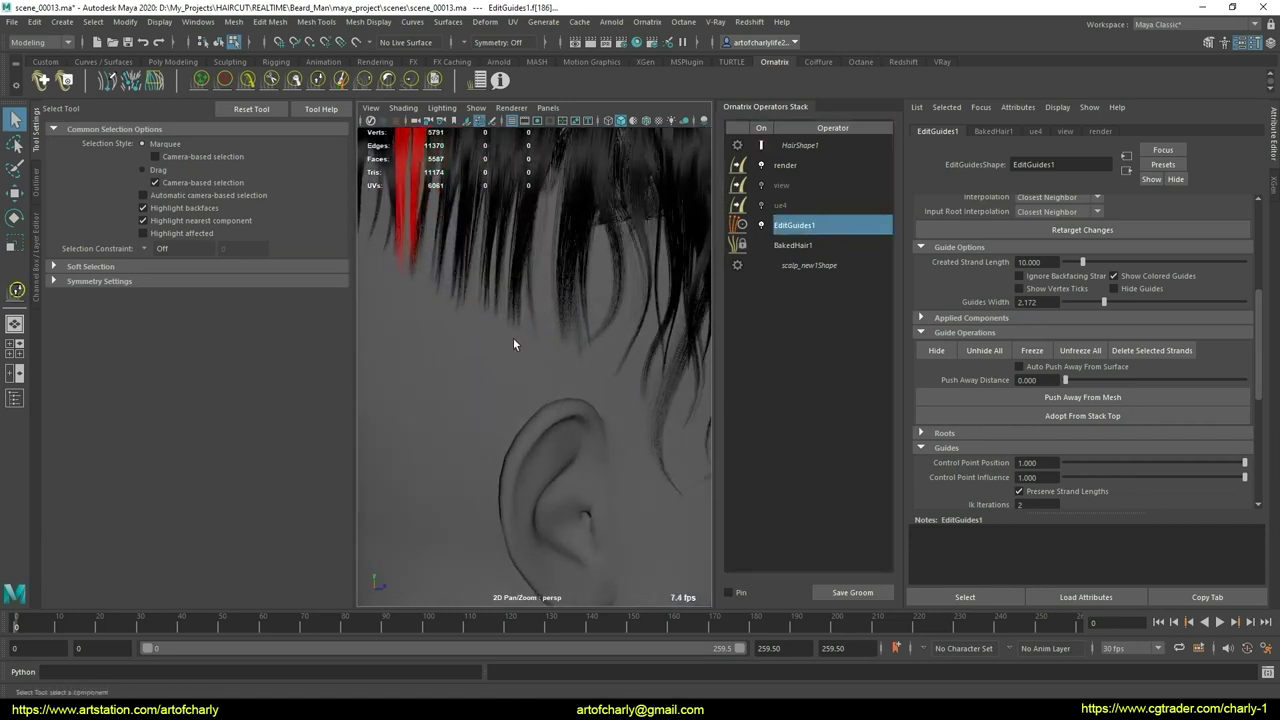
alt+drag(528, 357, 538, 340)
click(562, 367)
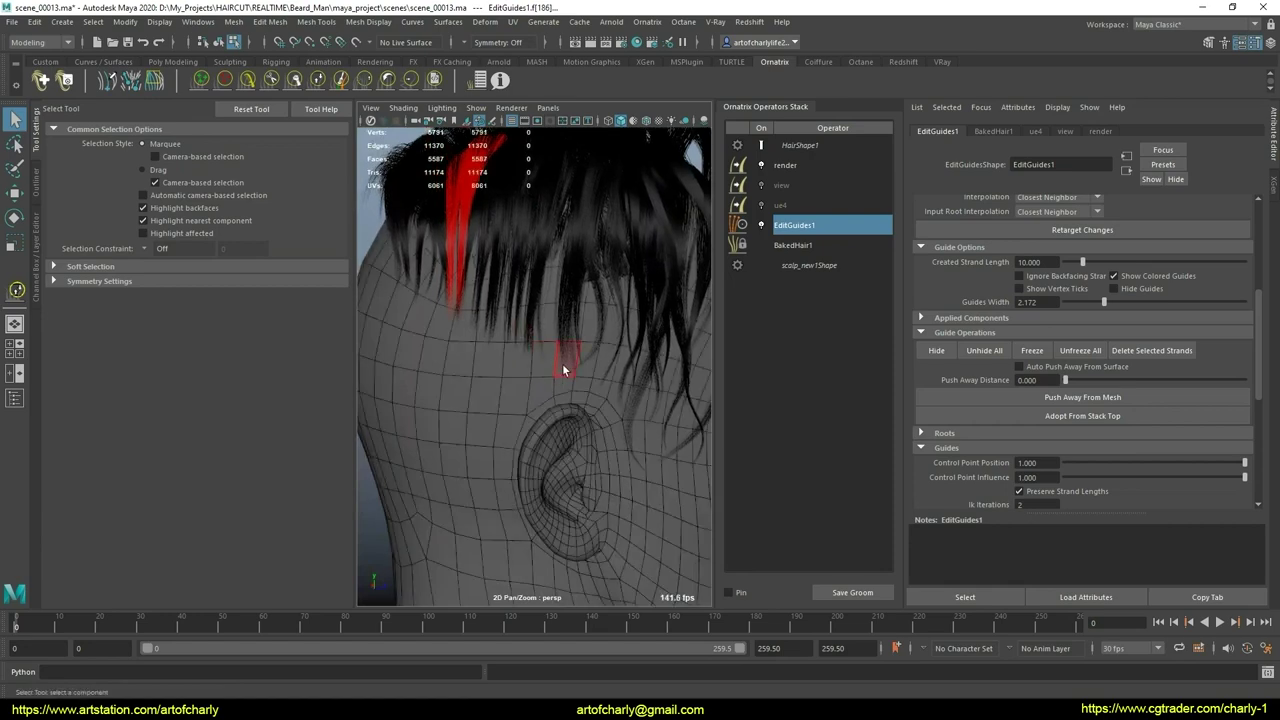
click(765, 181)
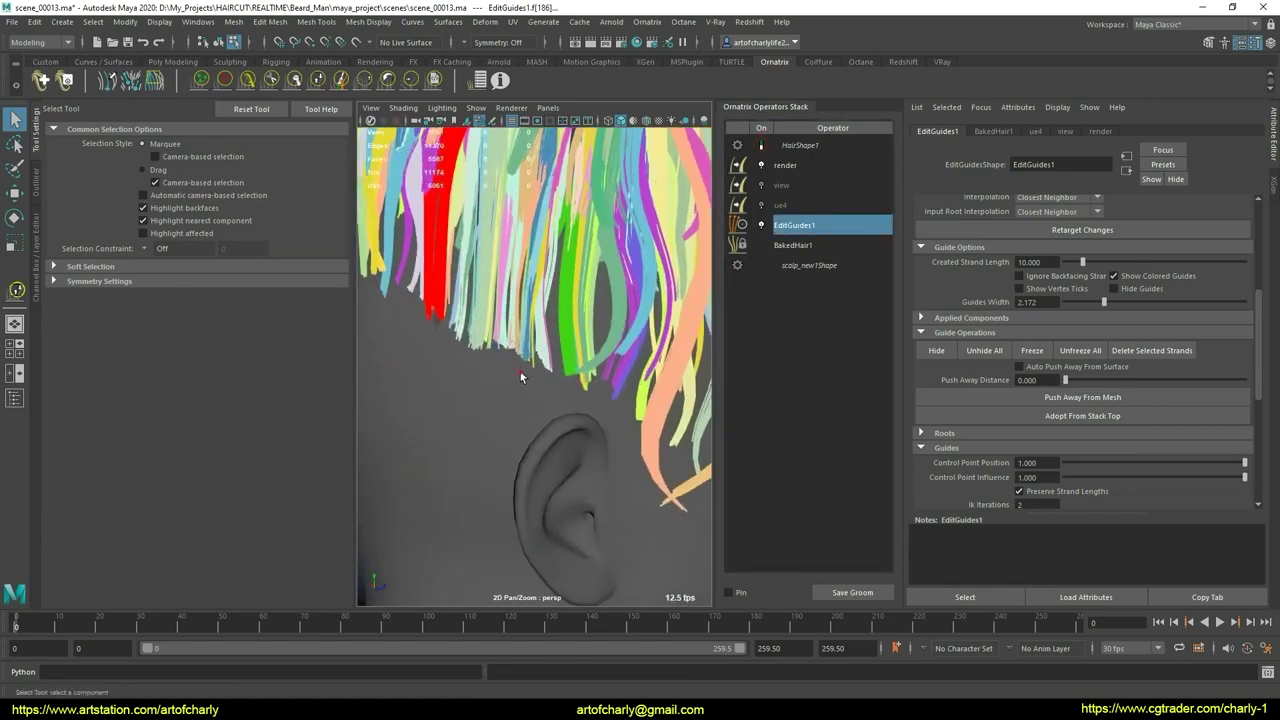
alt+drag(578, 360, 587, 346)
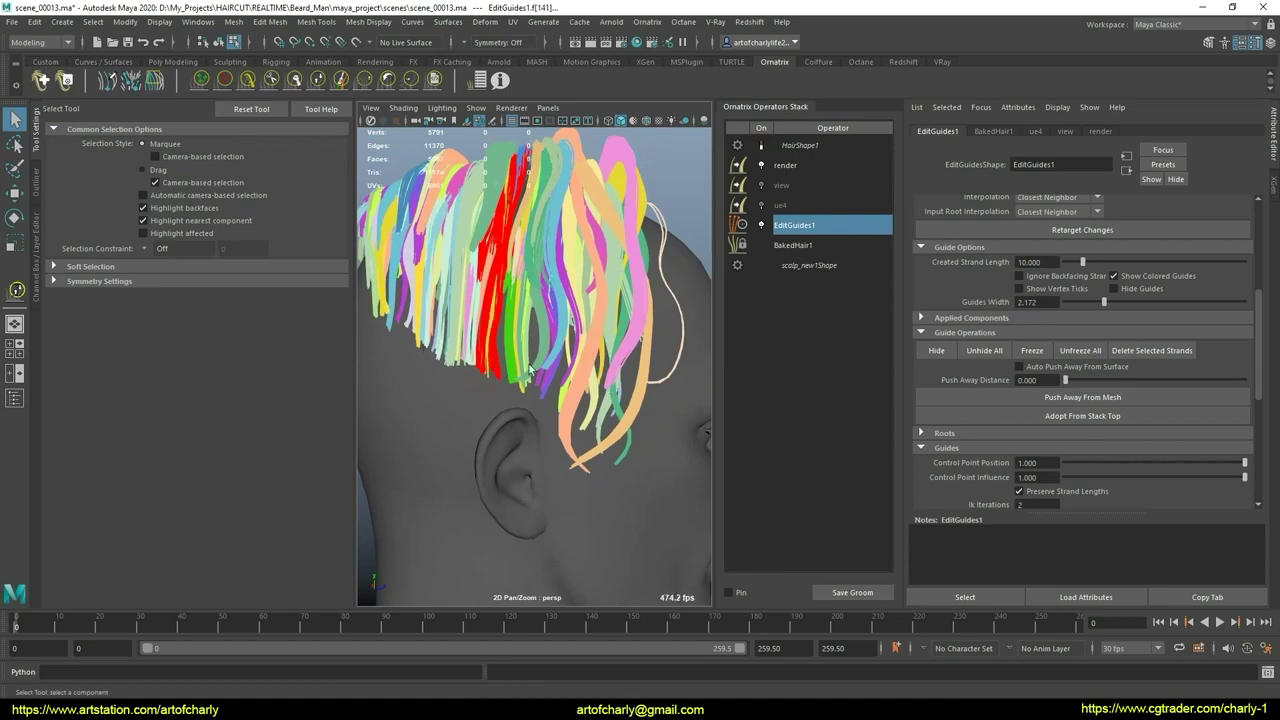
mouse_move(534, 368)
alt+mouse_down()
mouse_move(578, 342)
mouse_move(548, 349)
alt+mouse_up()
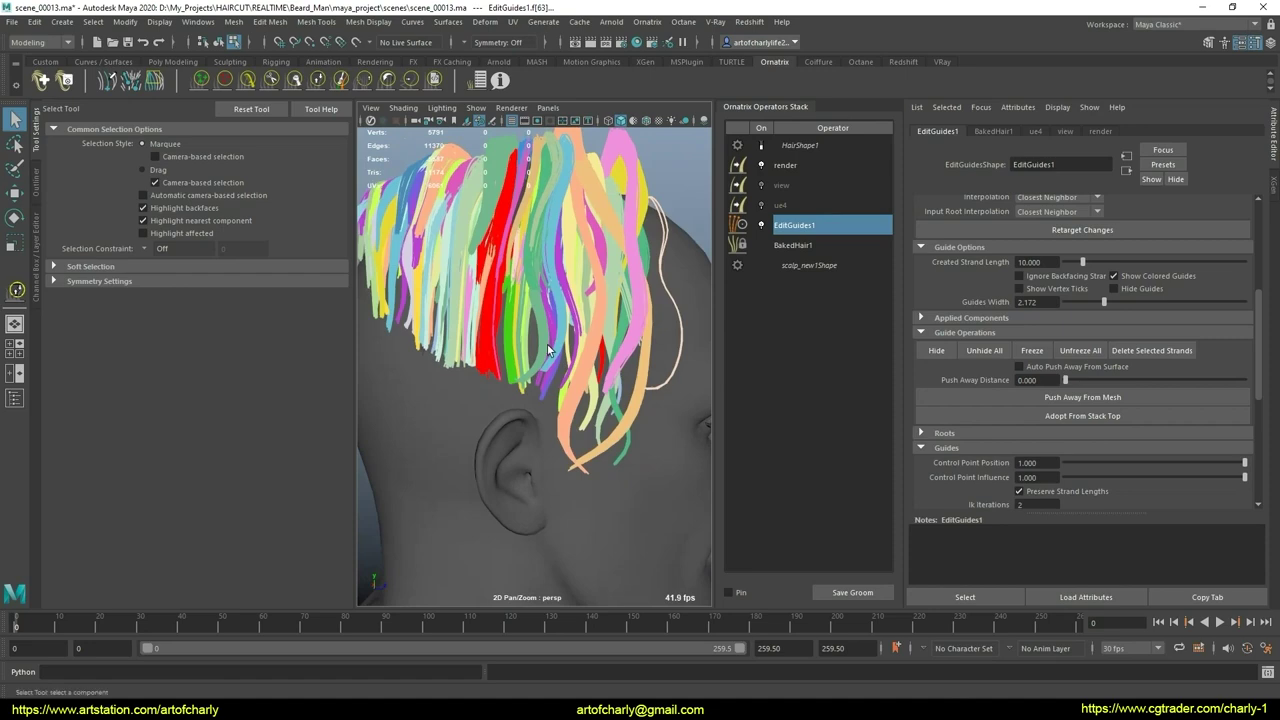
scroll(994, 407, down, 3)
scroll(994, 407, down, 2)
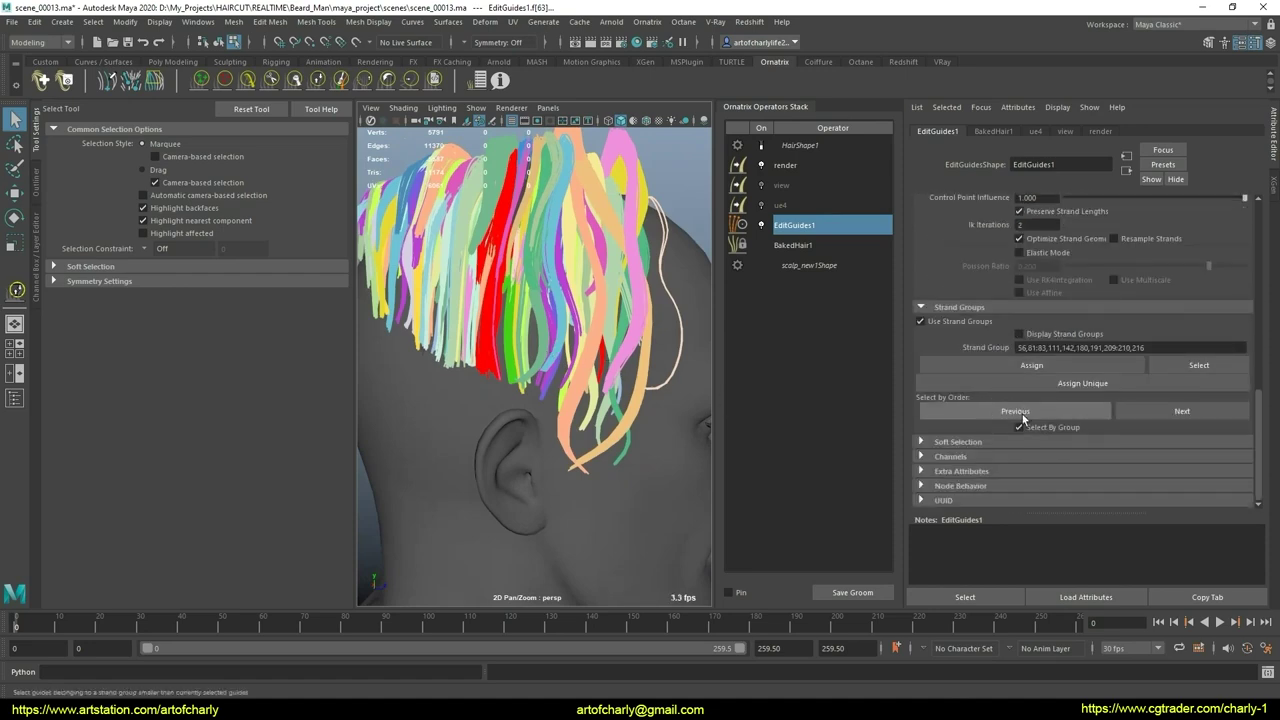
alt+middle_drag(560, 328, 580, 333)
alt+drag(580, 333, 581, 325)
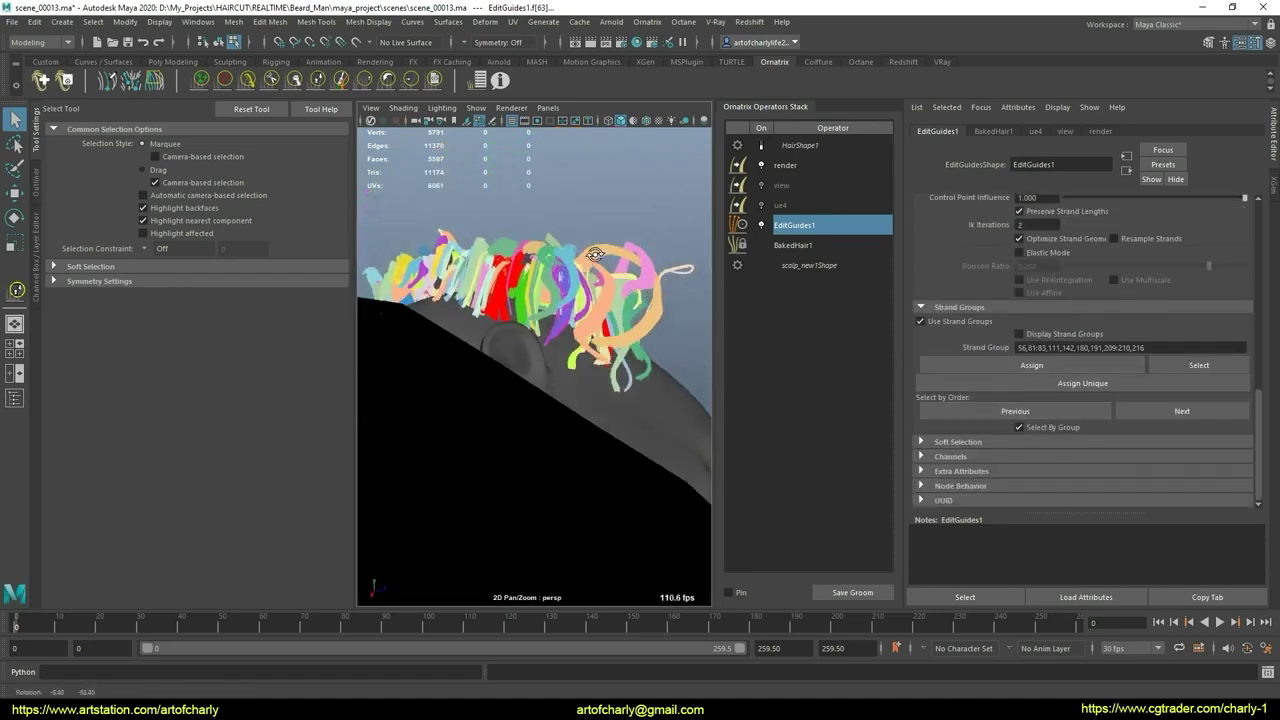
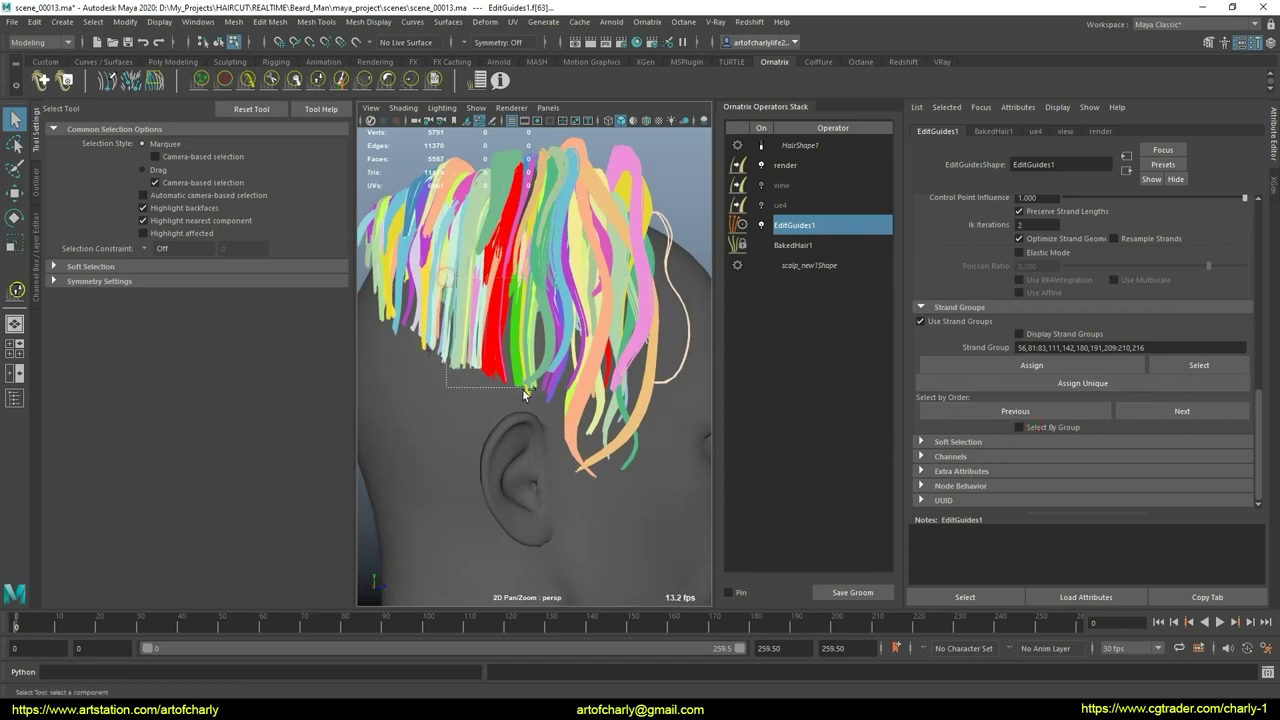
Step: Select the guide clumps above the ear, invert the selection and hide the rest
mouse_move(522, 389)
mouse_down()
mouse_move(522, 400)
mouse_move(548, 384)
mouse_move(600, 403)
mouse_up()
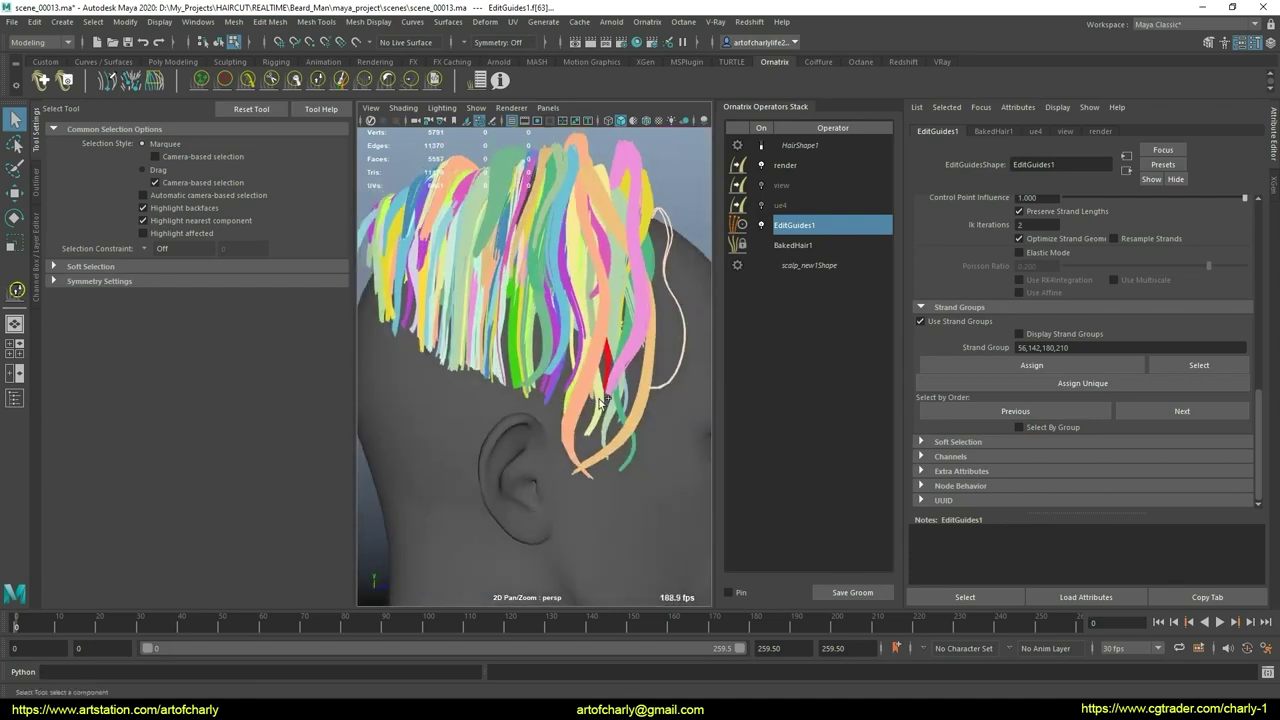
key(ctrl+shift+i)
scroll(990, 305, up, 2)
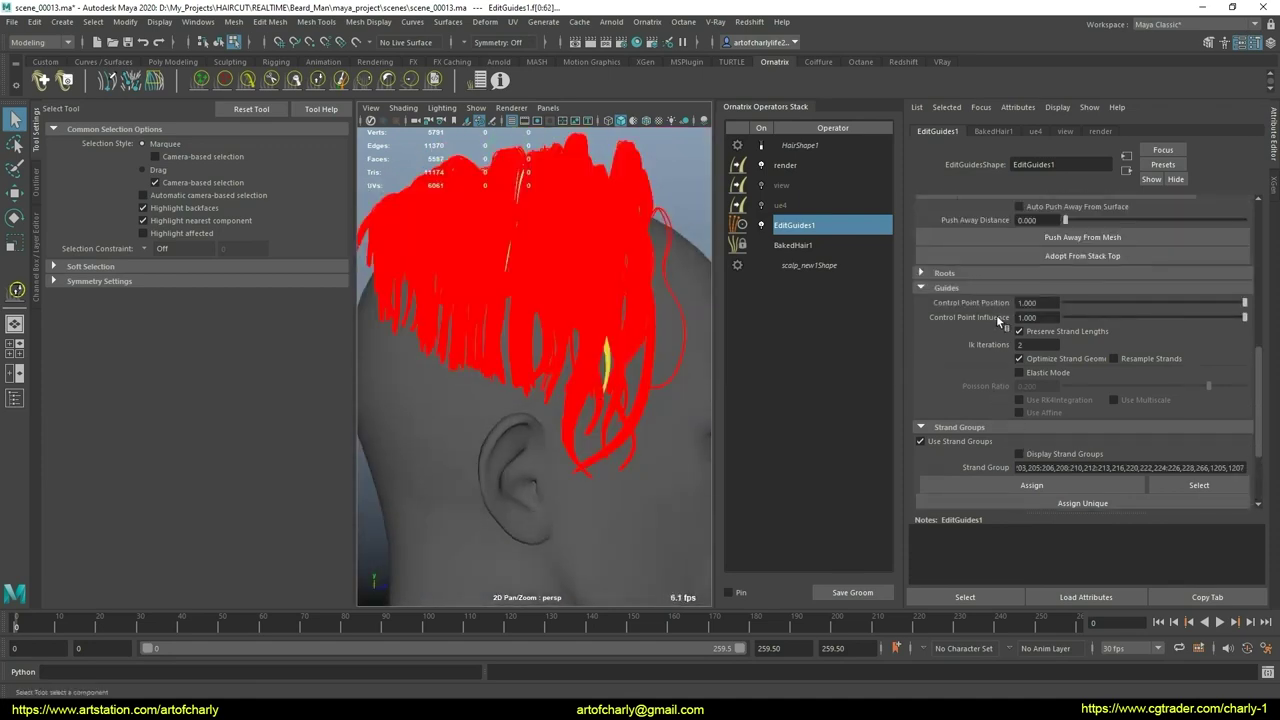
scroll(996, 316, up, 2)
scroll(995, 317, up, 2)
click(603, 342)
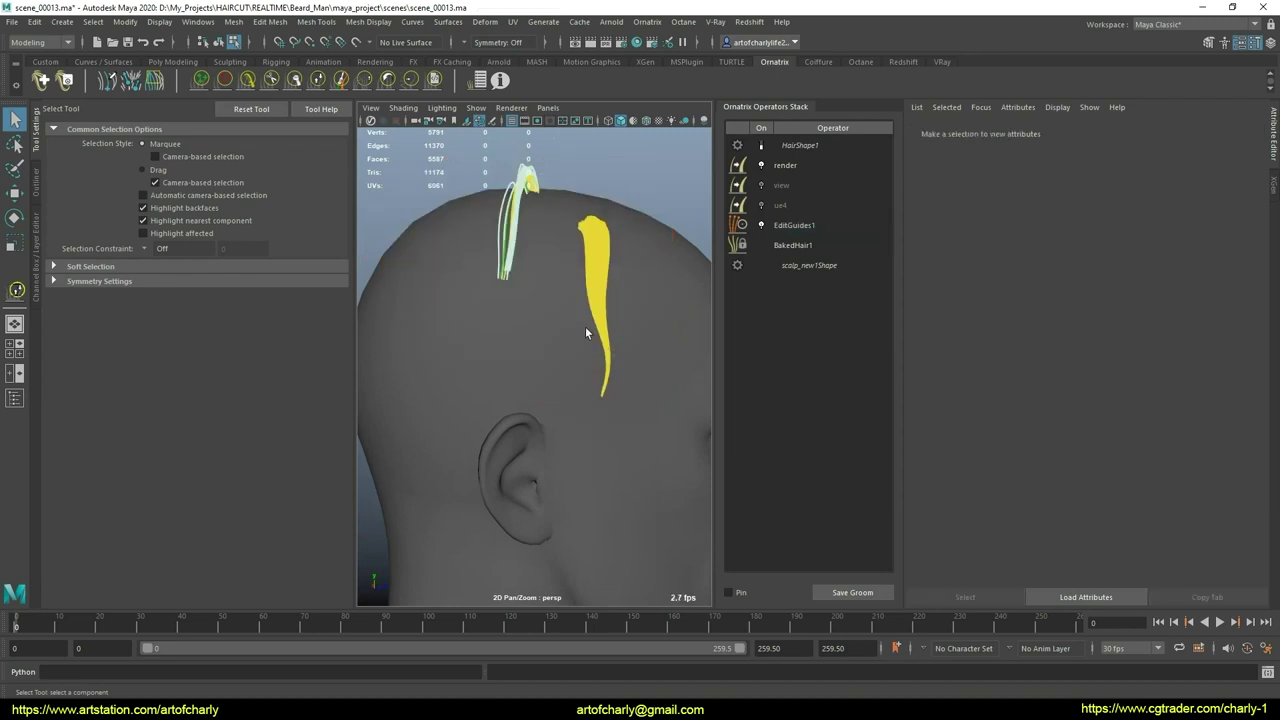
Step: Select the lone guide clump behind the ear and orbit around the head
drag(585, 290, 615, 324)
click(1014, 315)
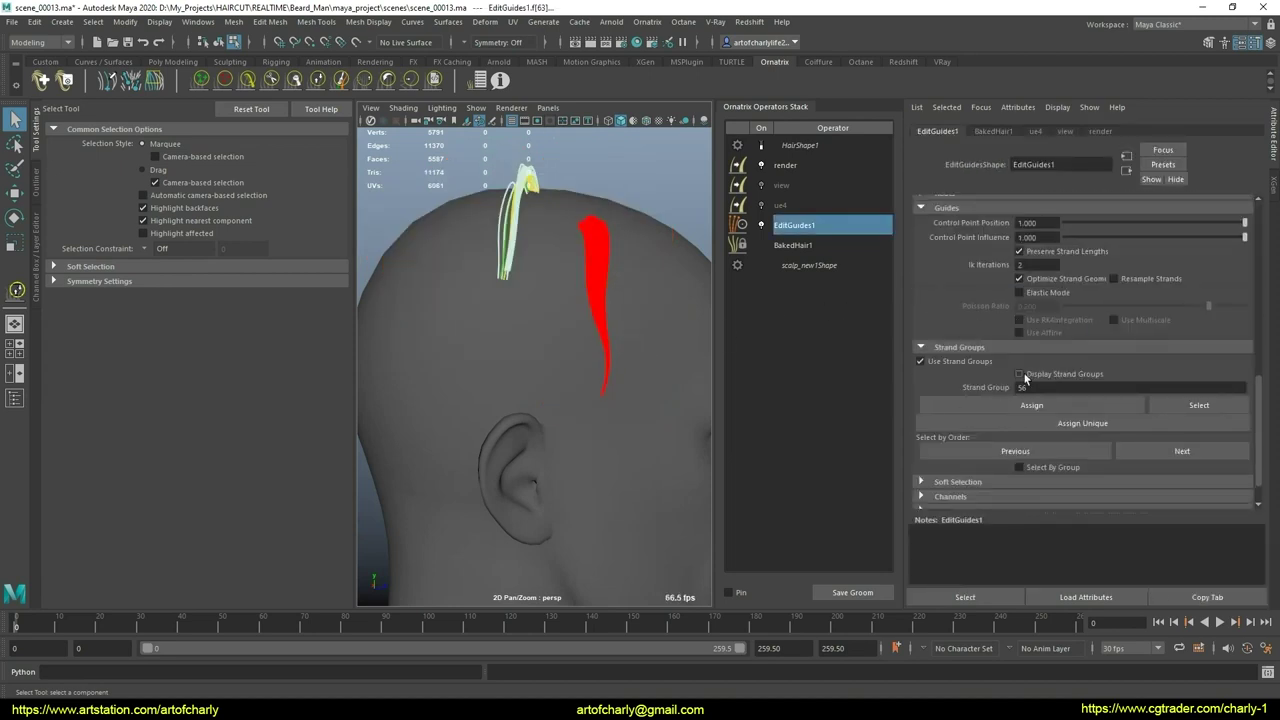
scroll(1036, 405, down, 2)
mouse_move(551, 300)
alt+mouse_down()
mouse_move(698, 358)
mouse_move(597, 277)
alt+mouse_up()
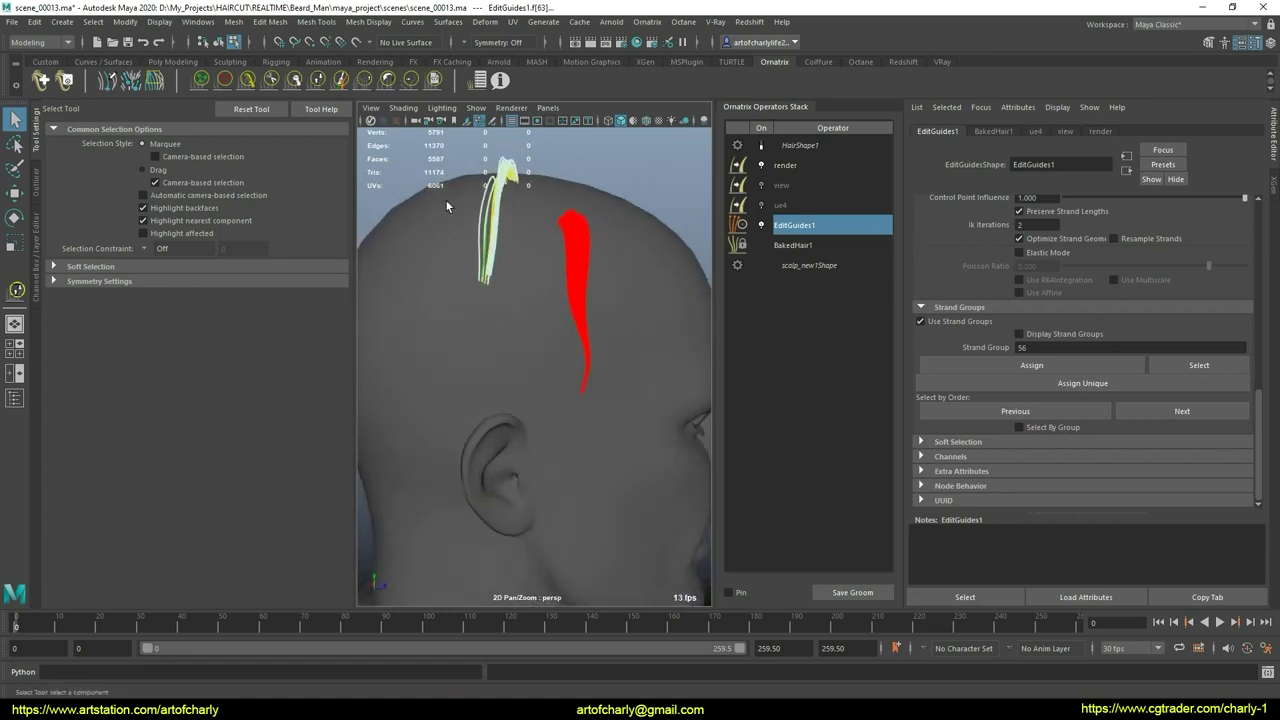
Step: Hide the leftover crown strands and reselect the single visible guide clump
drag(445, 199, 506, 263)
click(1032, 365)
scroll(1035, 368, up, 5)
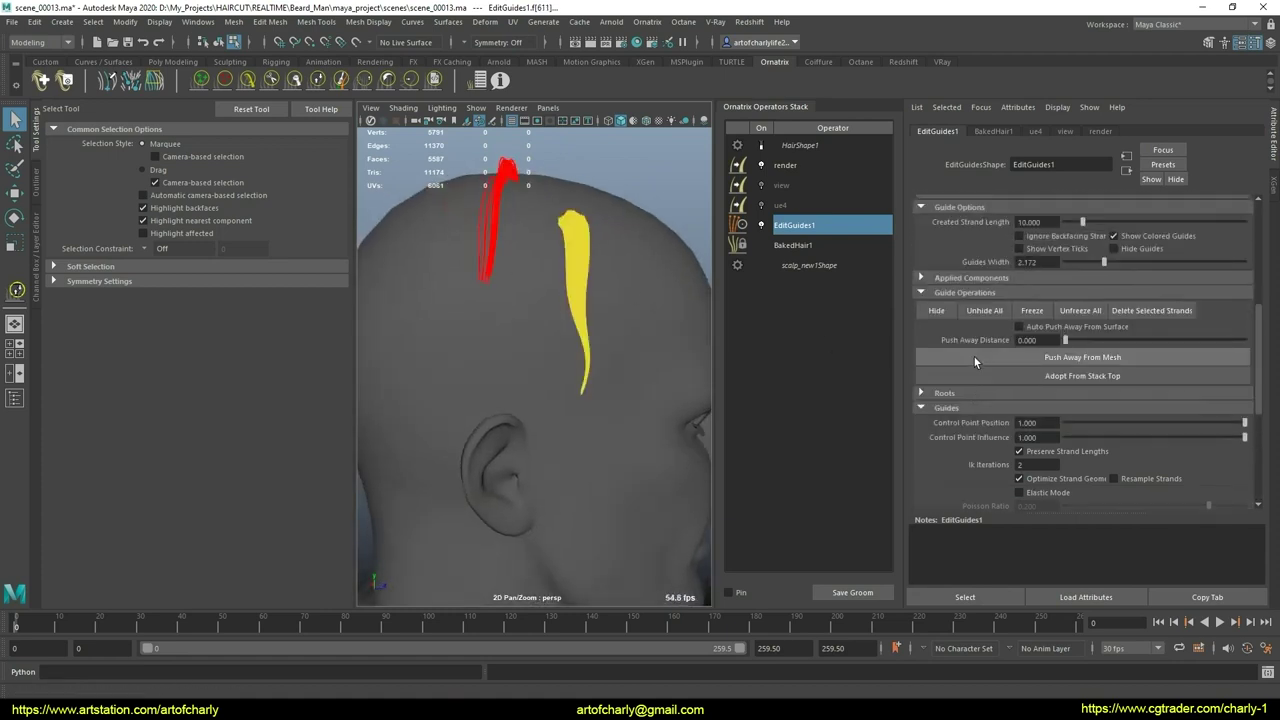
scroll(957, 365, up, 3)
click(537, 339)
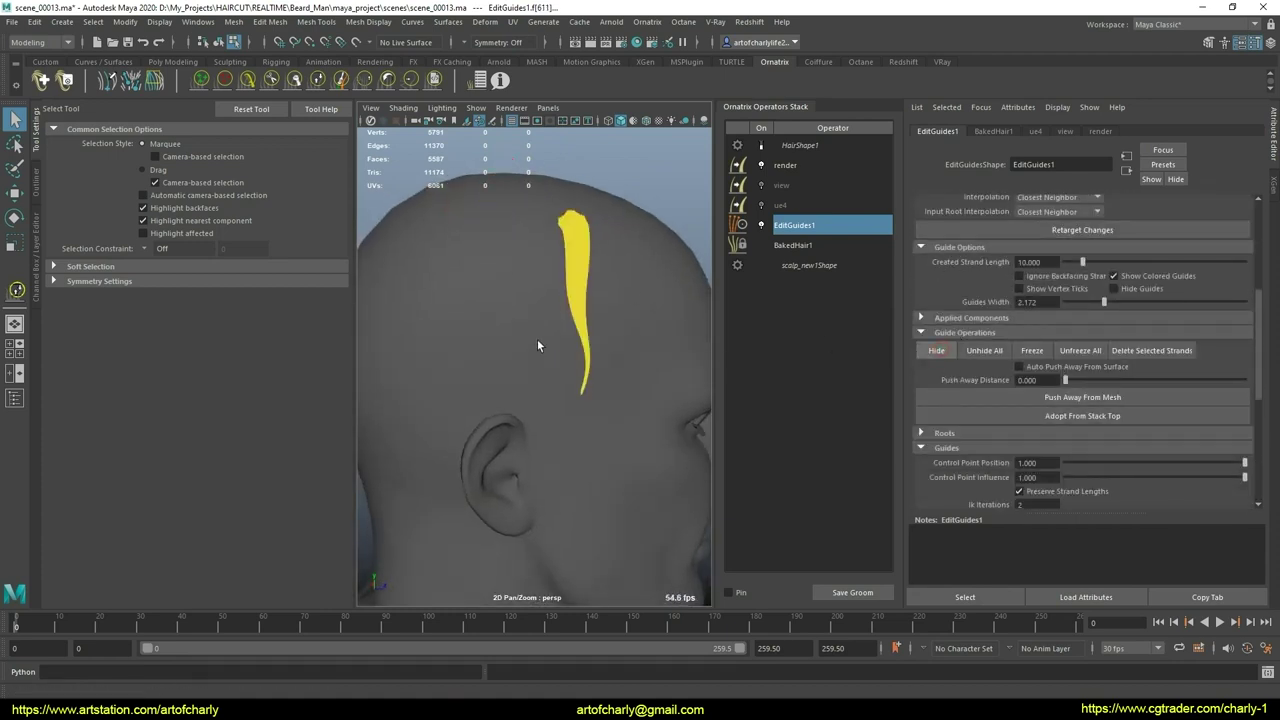
click(557, 336)
scroll(1064, 362, down, 3)
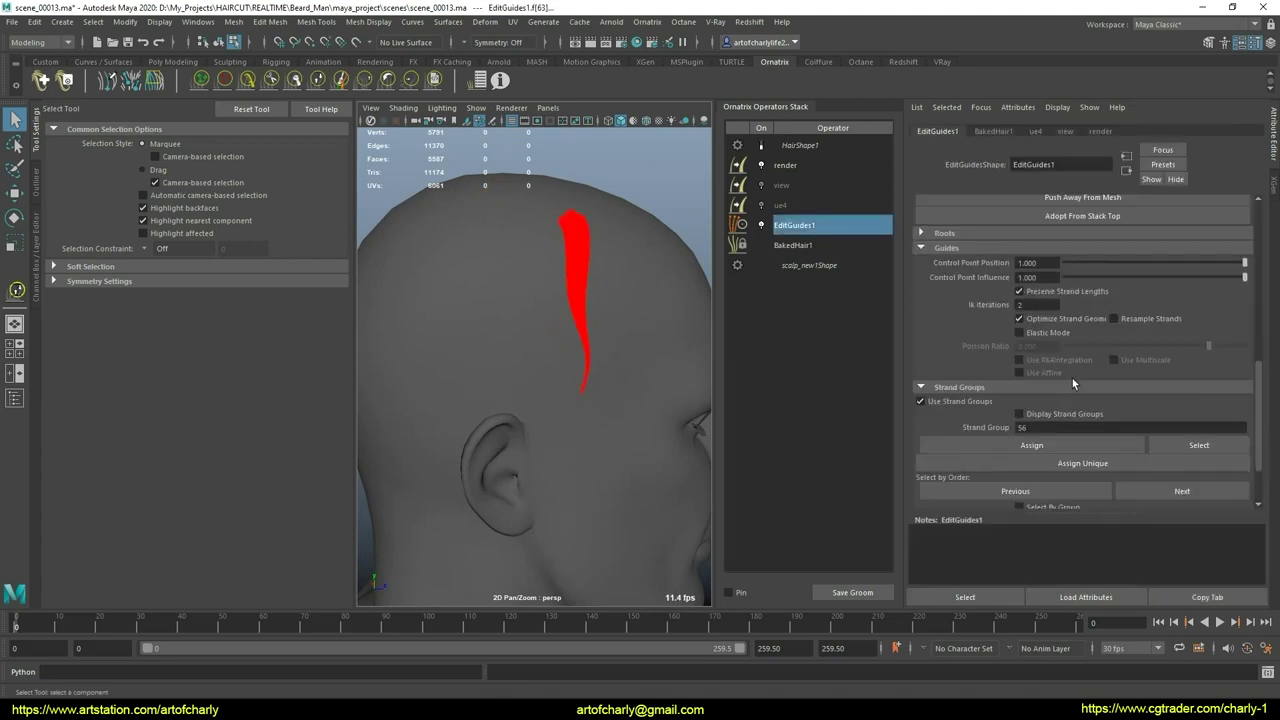
scroll(1064, 362, down, 3)
Step: Assign strand group 1280 to the isolated guide clump
click(1064, 348)
text(12)
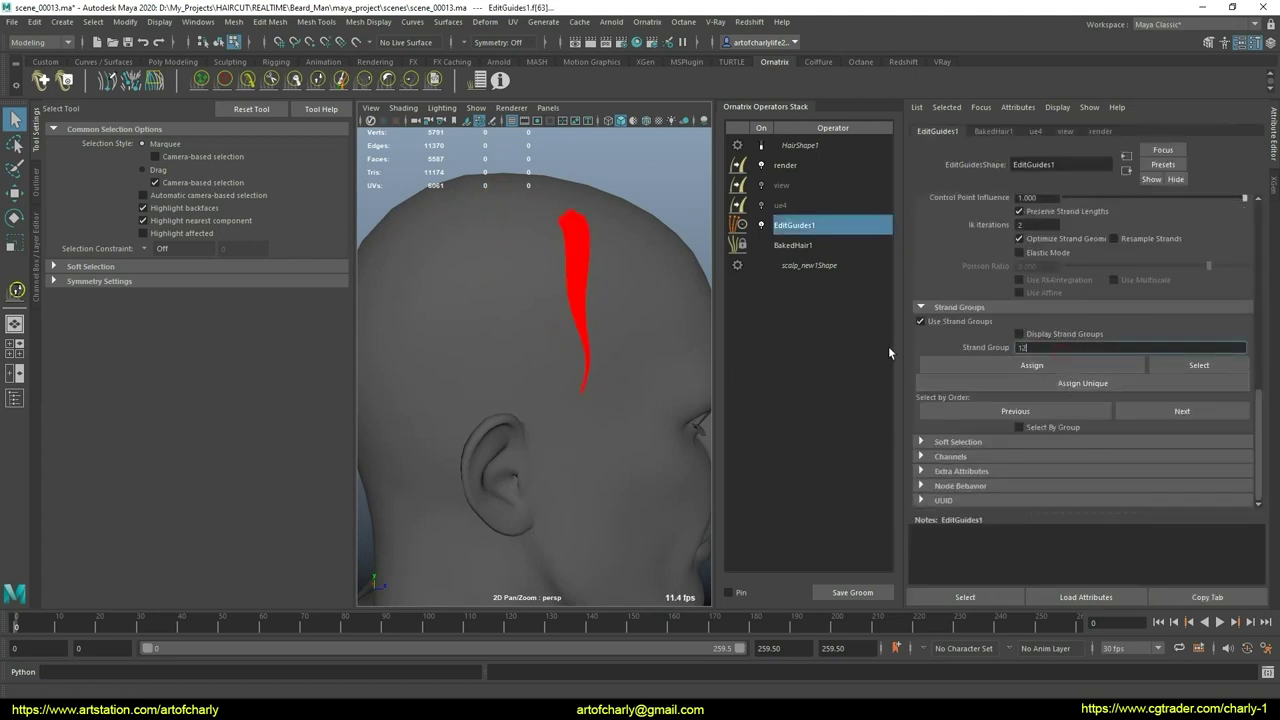
text(80)
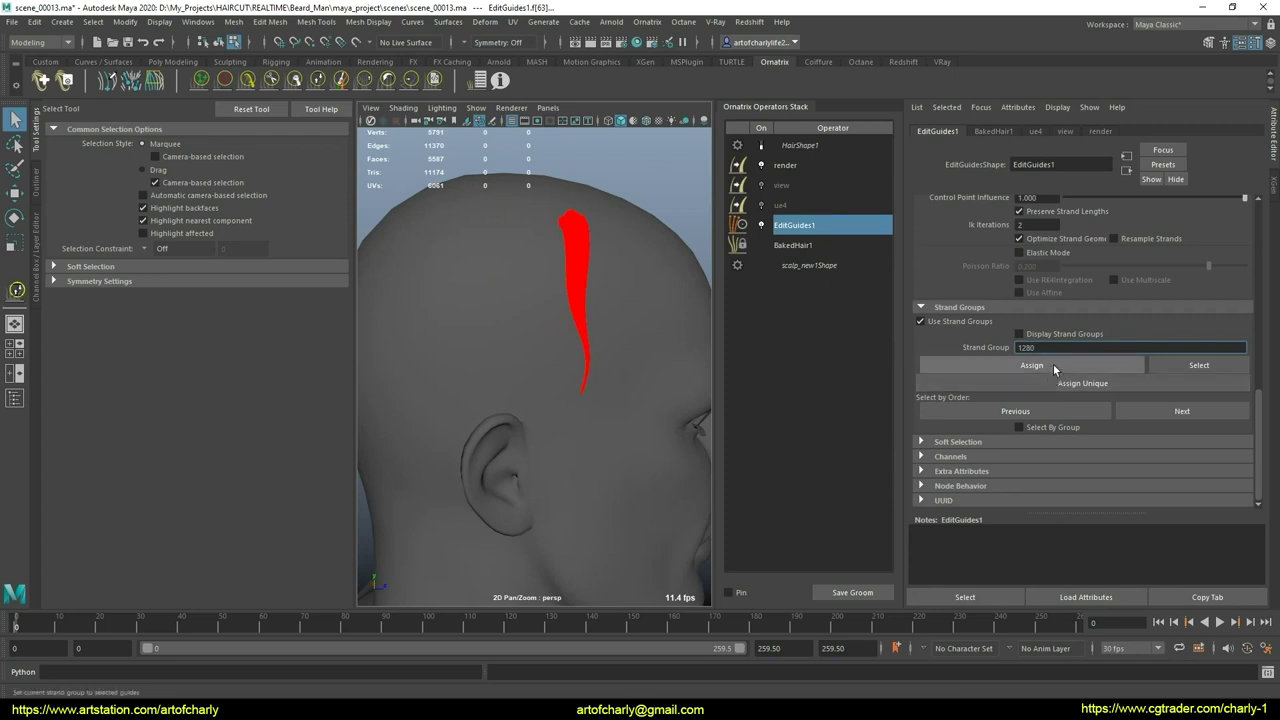
click(1032, 365)
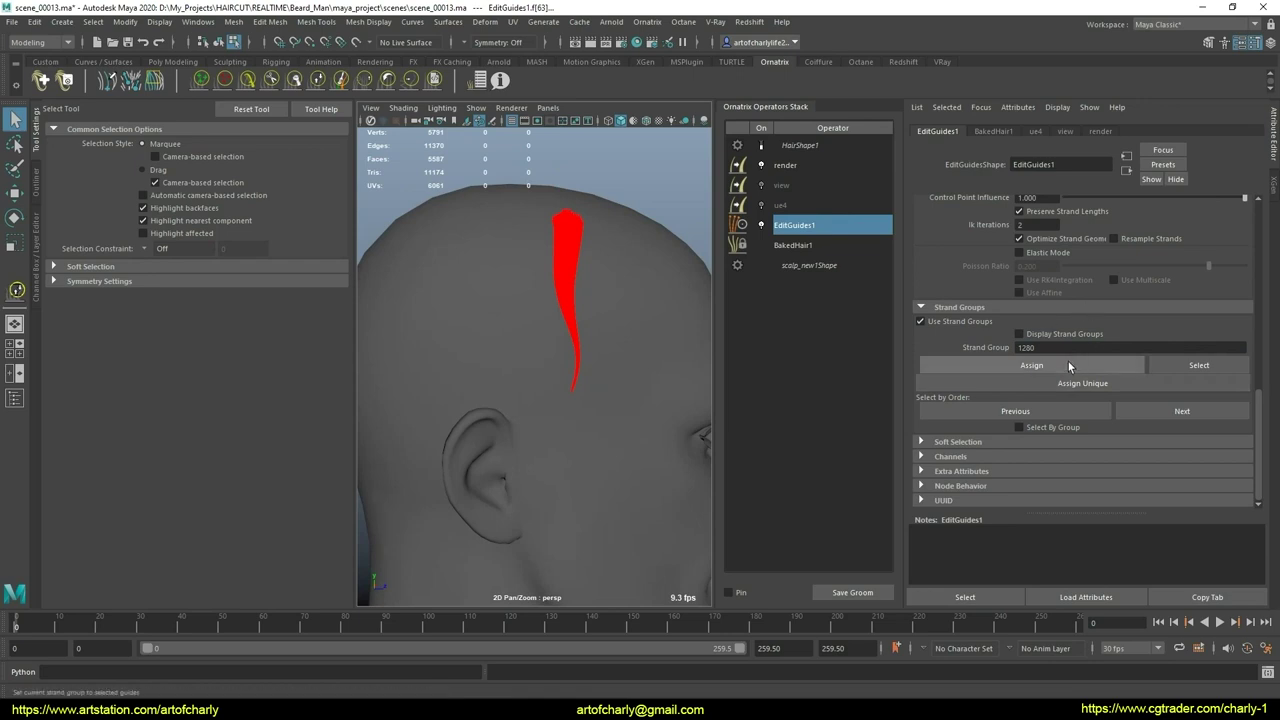
Step: Unhide all guides and push them away from the scalp mesh
scroll(1068, 370, up, 1)
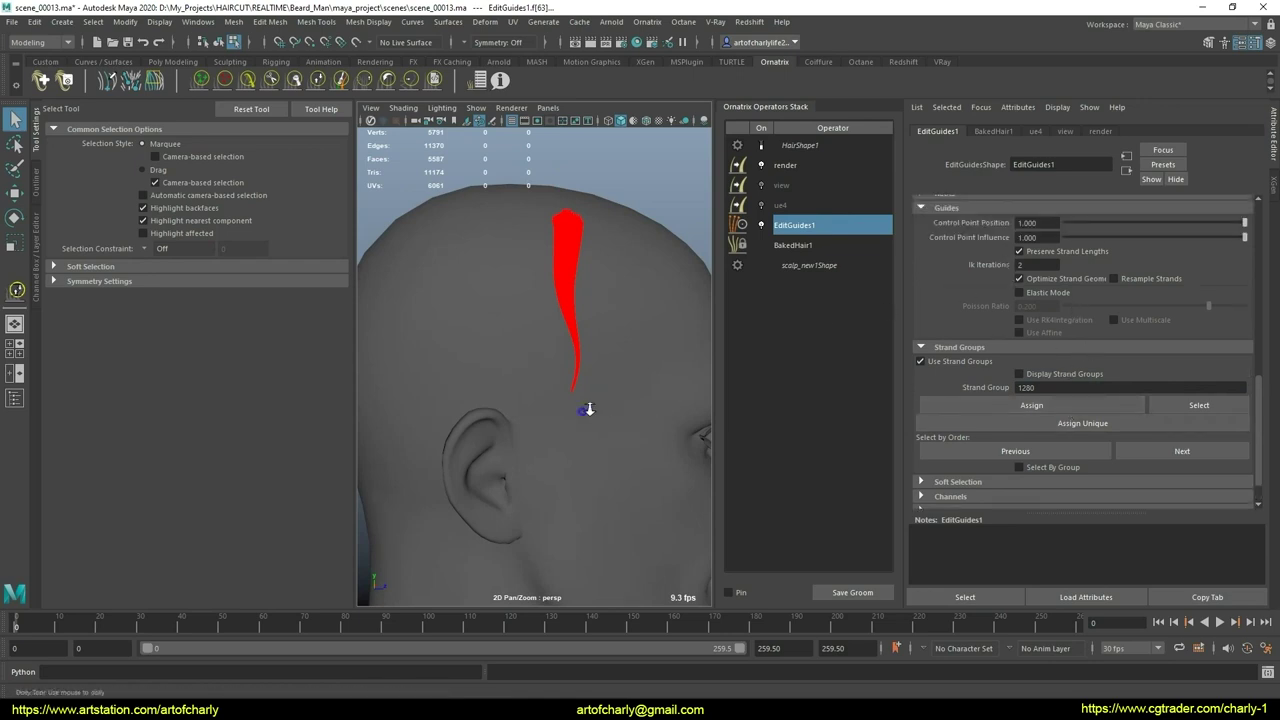
scroll(985, 333, up, 2)
scroll(985, 333, up, 3)
click(984, 310)
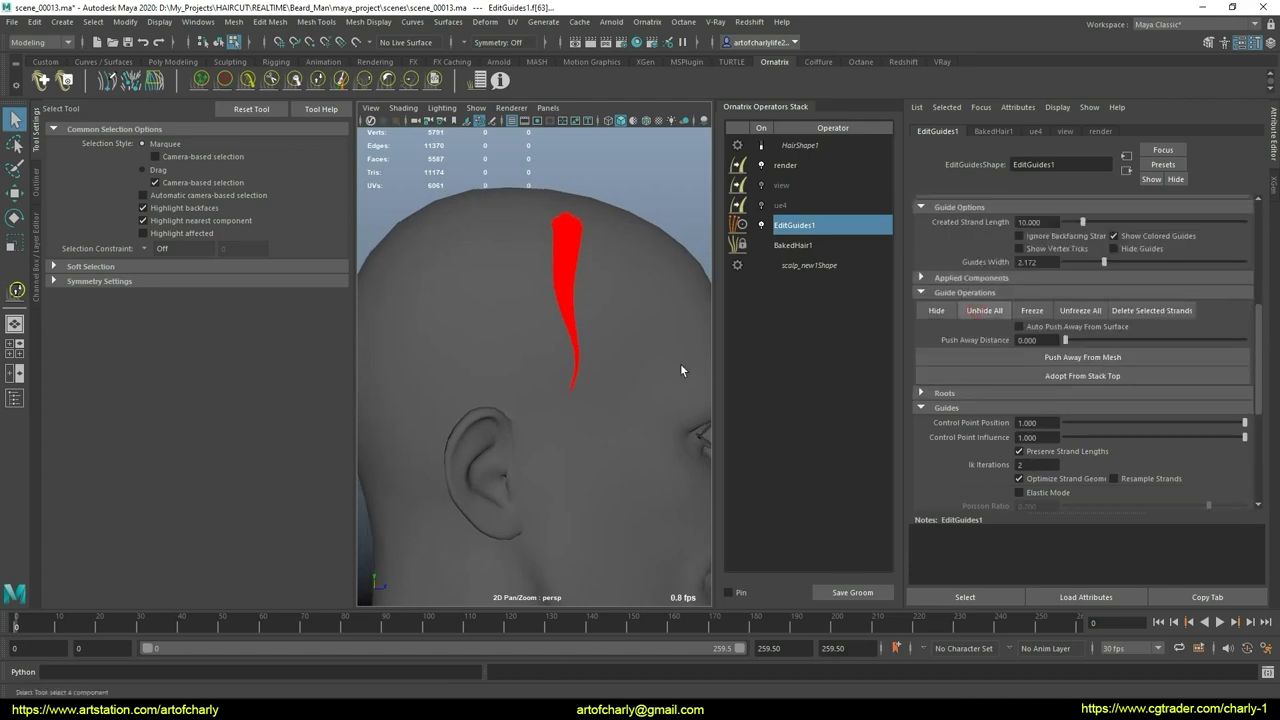
mouse_move(551, 384)
alt+mouse_down()
mouse_move(585, 343)
mouse_move(594, 398)
alt+mouse_up()
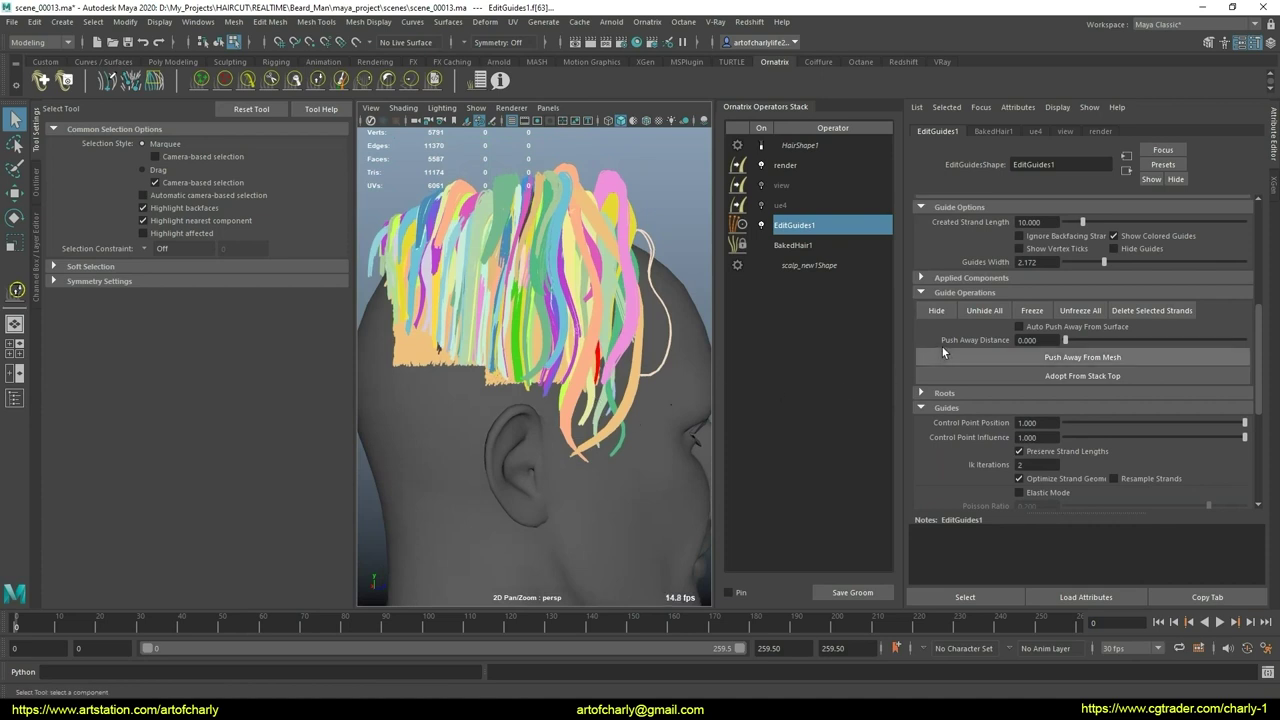
click(942, 352)
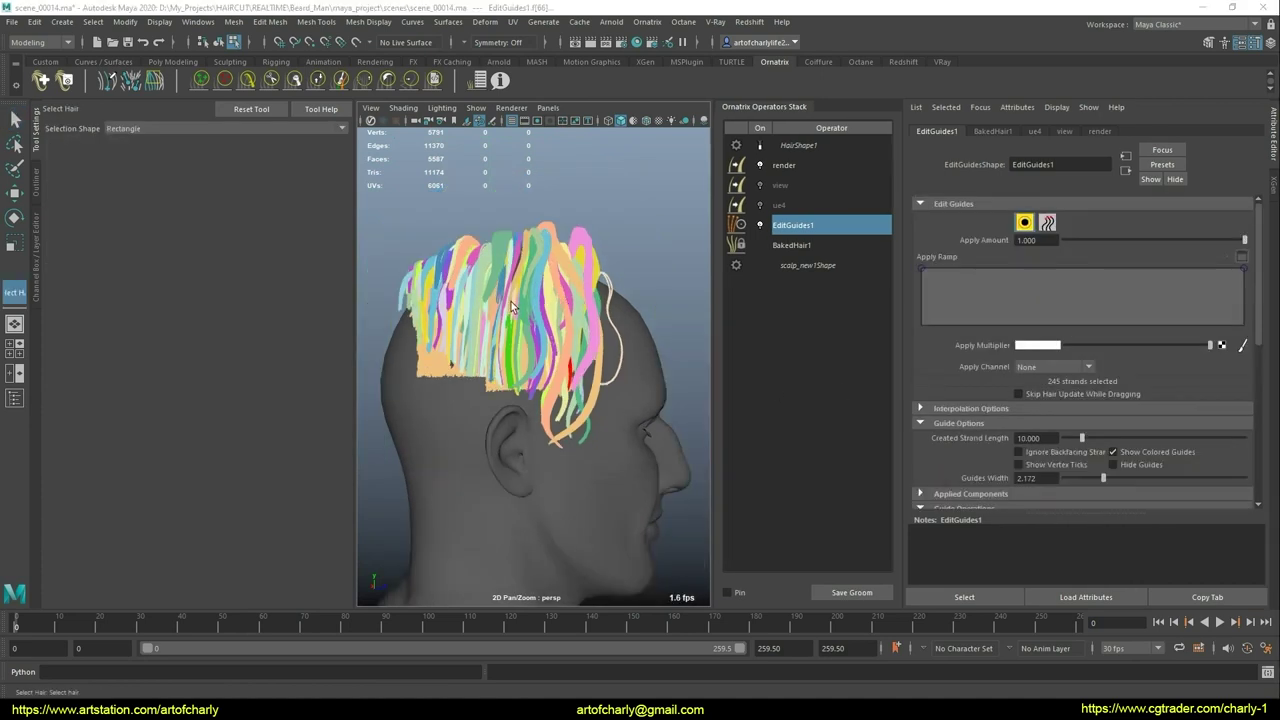
Step: Orbit and pan around the head to inspect the clumps from the side and above
alt+right_drag(508, 300, 569, 295)
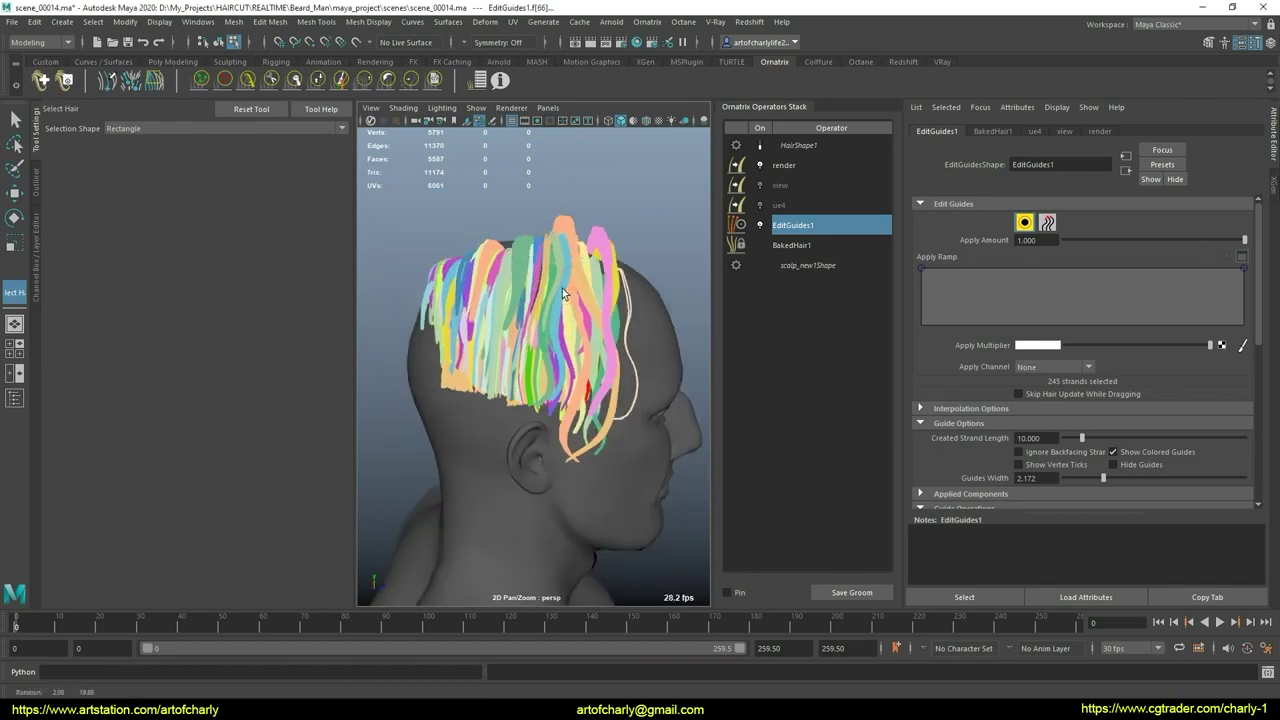
mouse_move(569, 295)
alt+mouse_down()
mouse_move(551, 292)
mouse_move(581, 286)
alt+mouse_up()
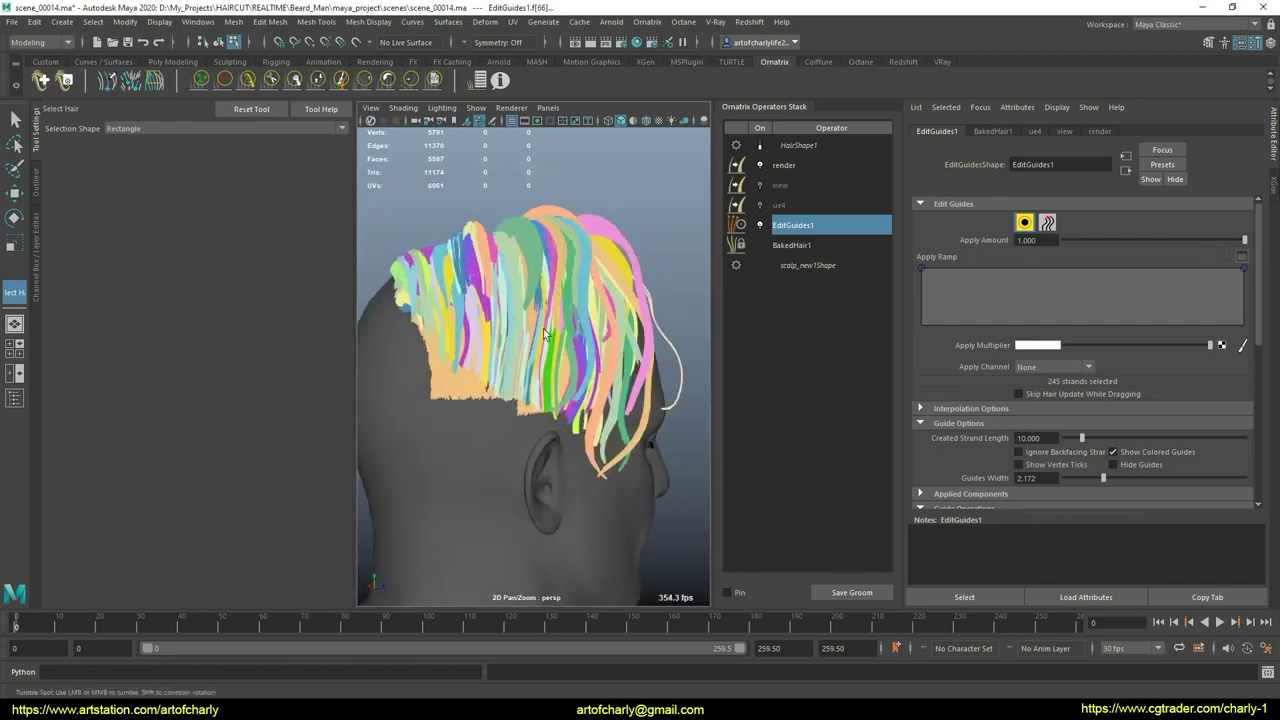
alt+middle_drag(545, 333, 779, 209)
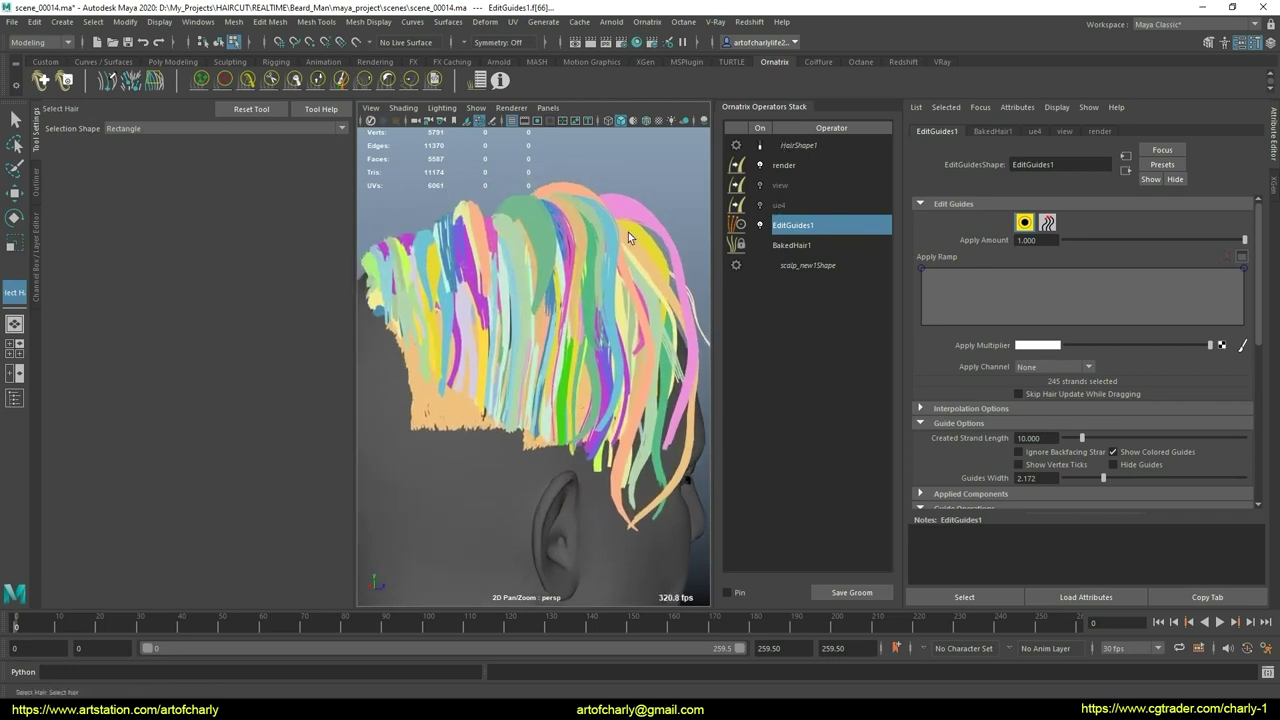
alt+drag(475, 298, 441, 237)
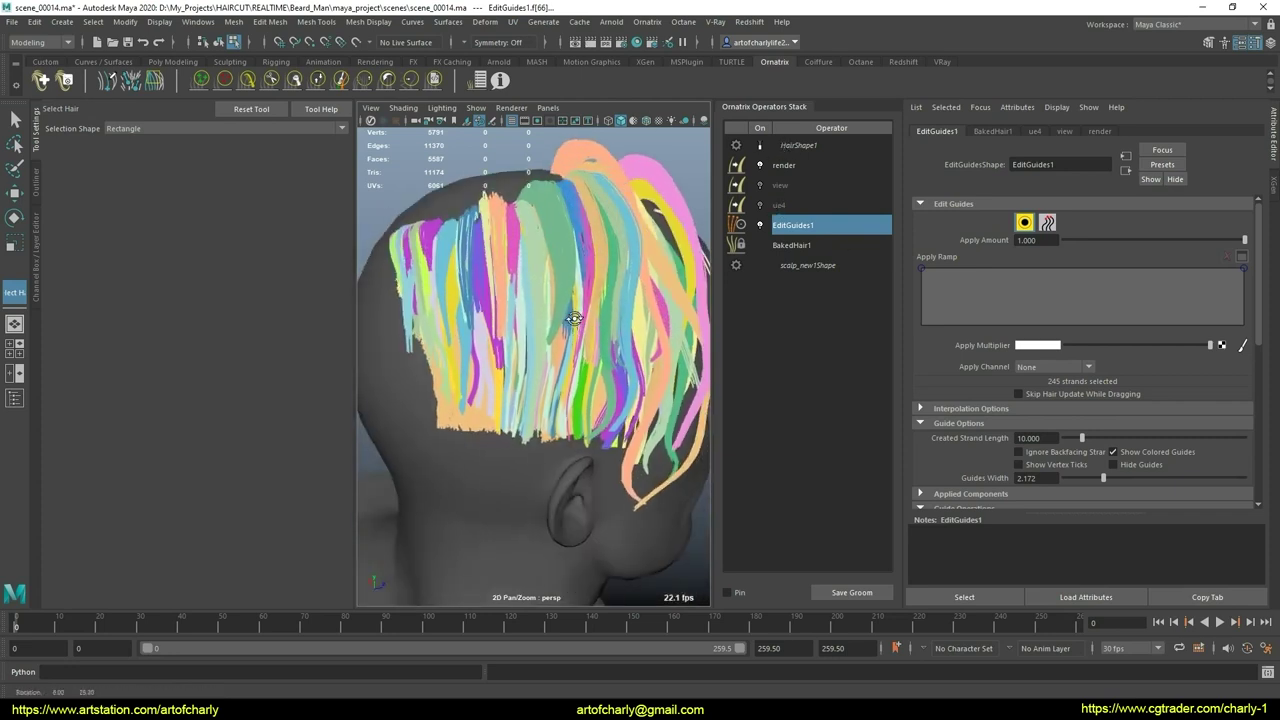
mouse_move(457, 321)
alt+mouse_down()
mouse_move(438, 242)
mouse_move(470, 300)
alt+mouse_up()
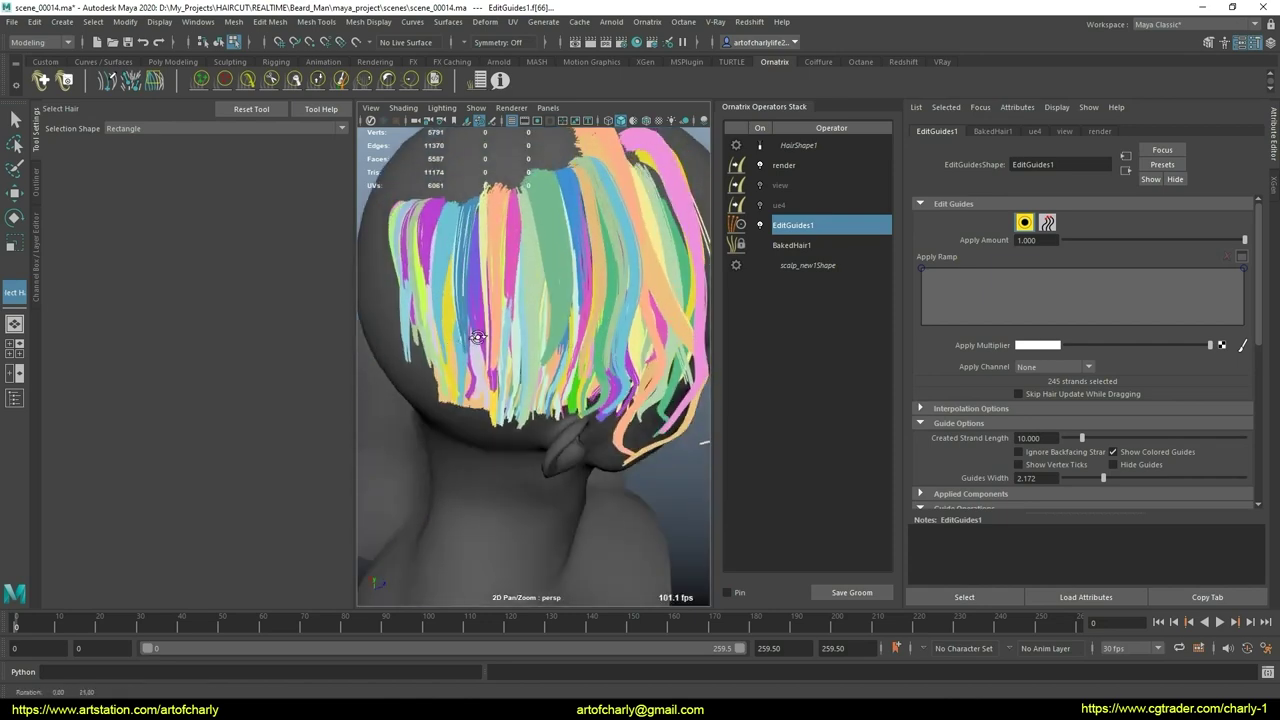
Step: Move to side-back and frontal-side views, then bring up the Ornatrix operator menu
mouse_move(470, 320)
alt+right_down()
mouse_move(504, 354)
mouse_move(470, 320)
alt+right_up()
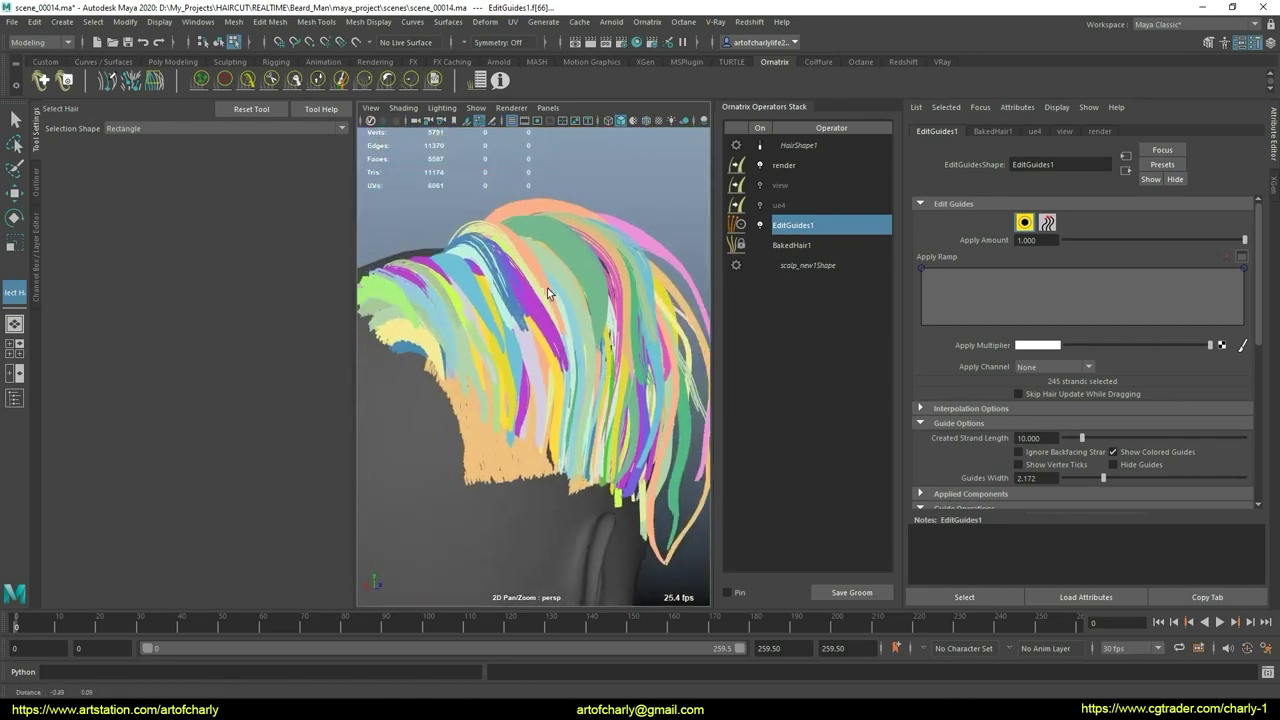
mouse_move(470, 320)
alt+mouse_down()
mouse_move(455, 294)
mouse_move(422, 353)
alt+mouse_up()
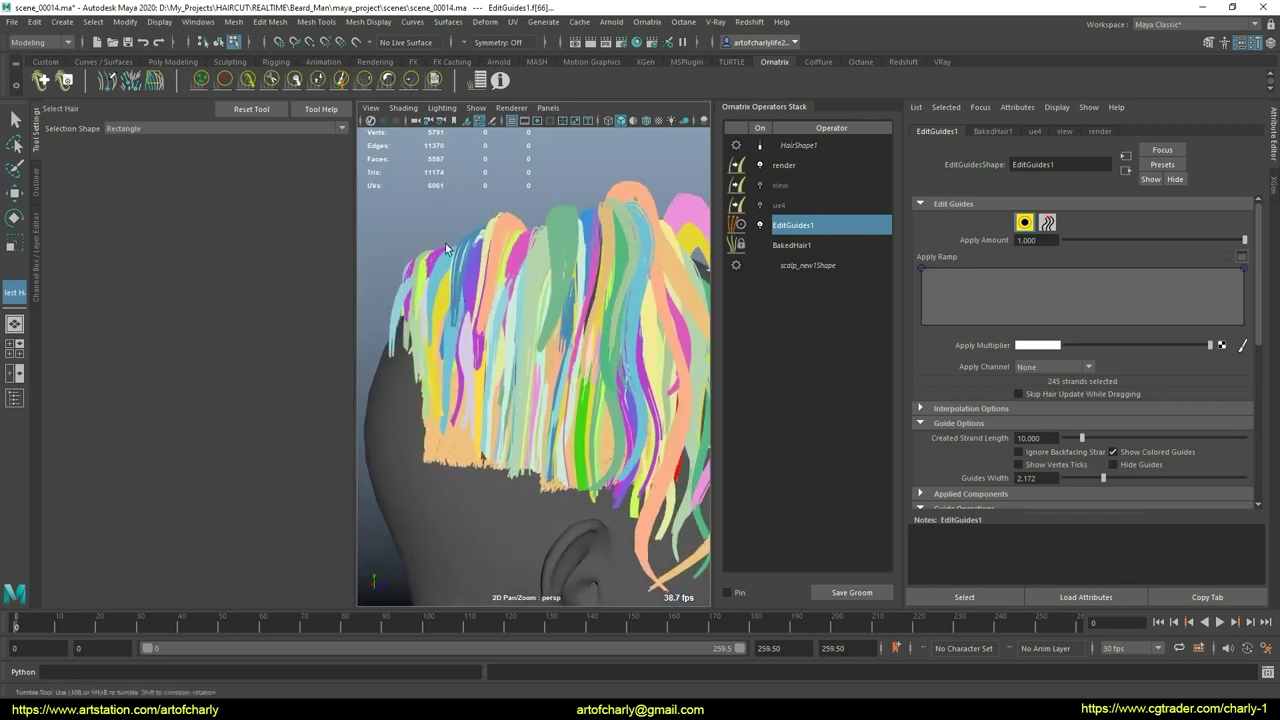
alt+right_drag(566, 352, 538, 344)
alt+drag(538, 344, 640, 380)
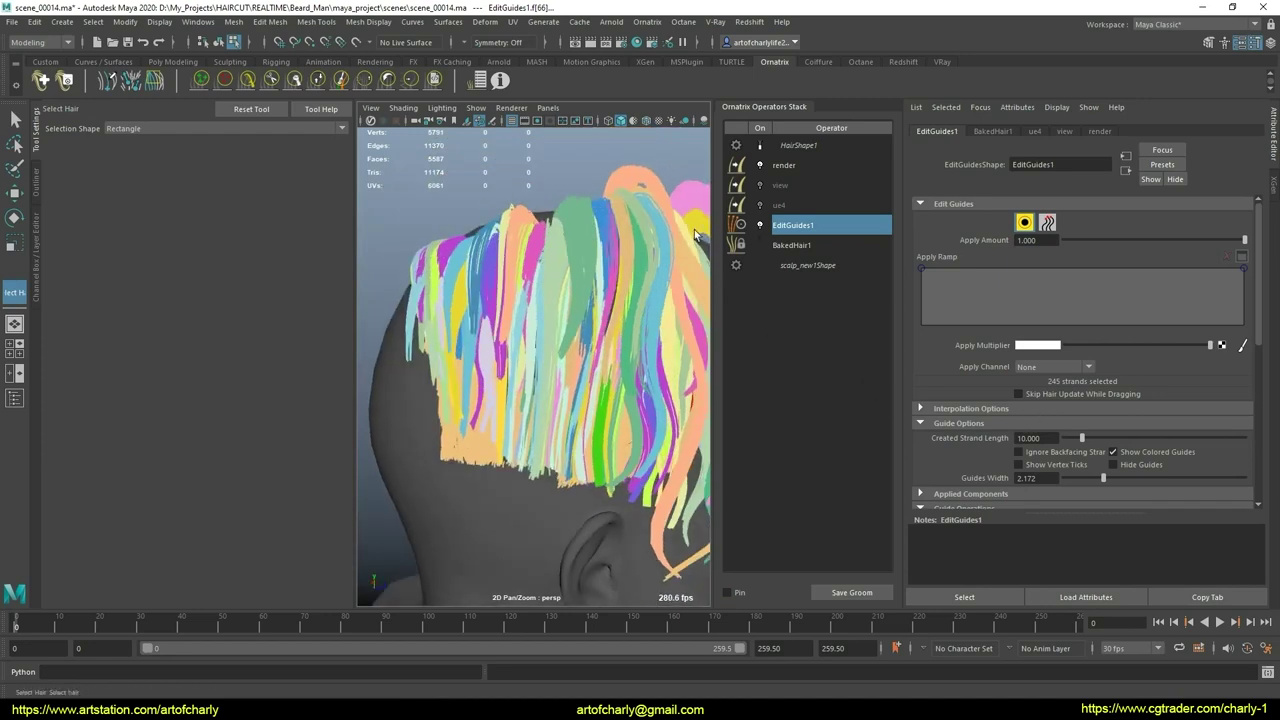
click(647, 22)
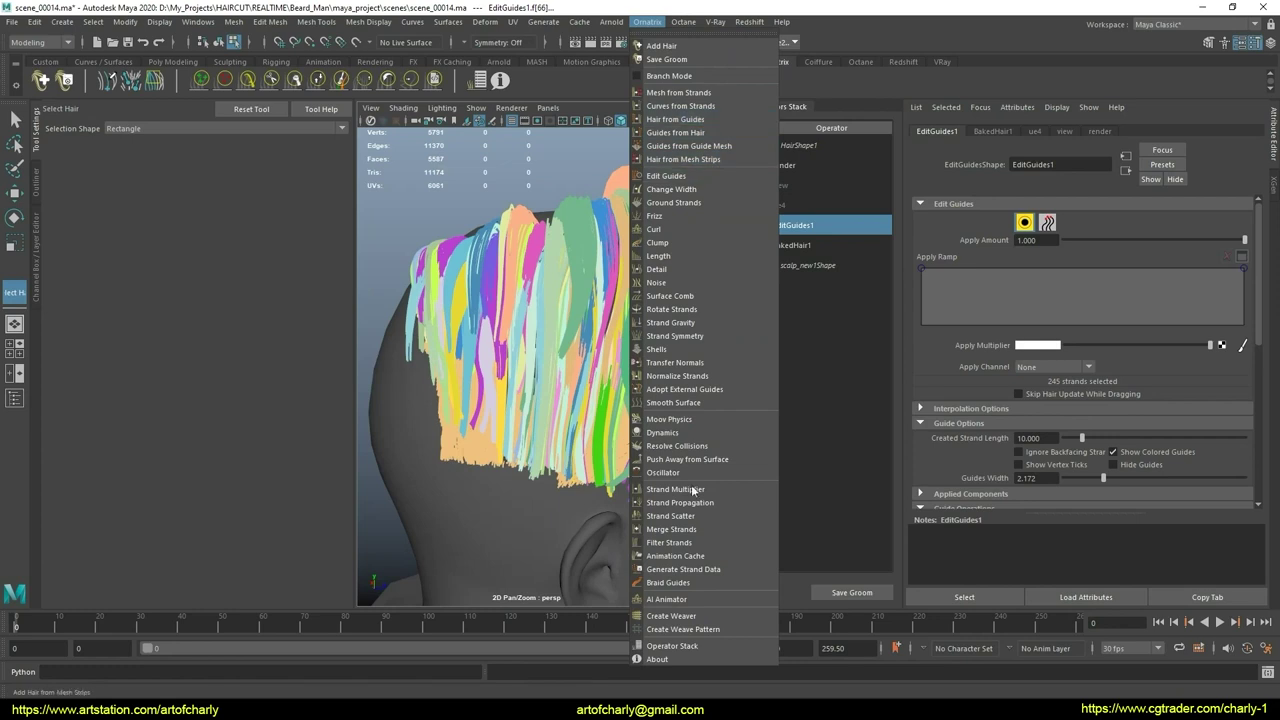
Step: Add a Generate Strand Data operator targeting strand groups with the SeExpr method
click(714, 569)
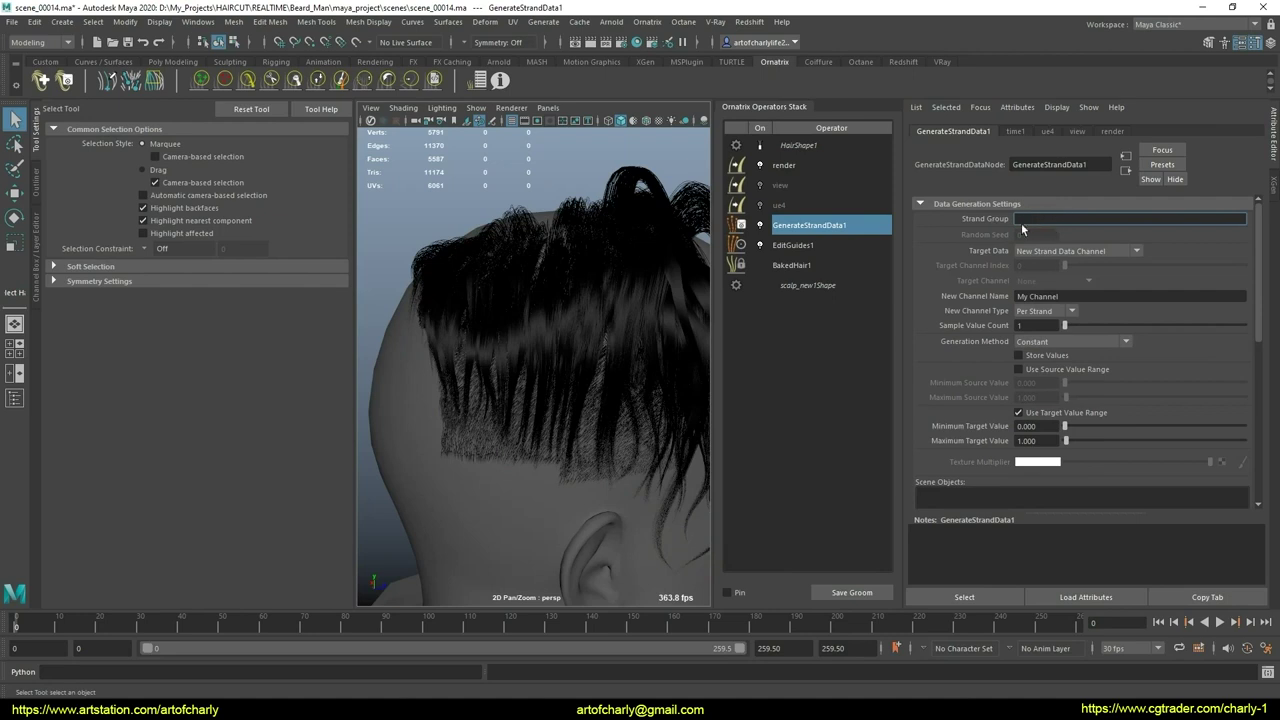
click(1071, 251)
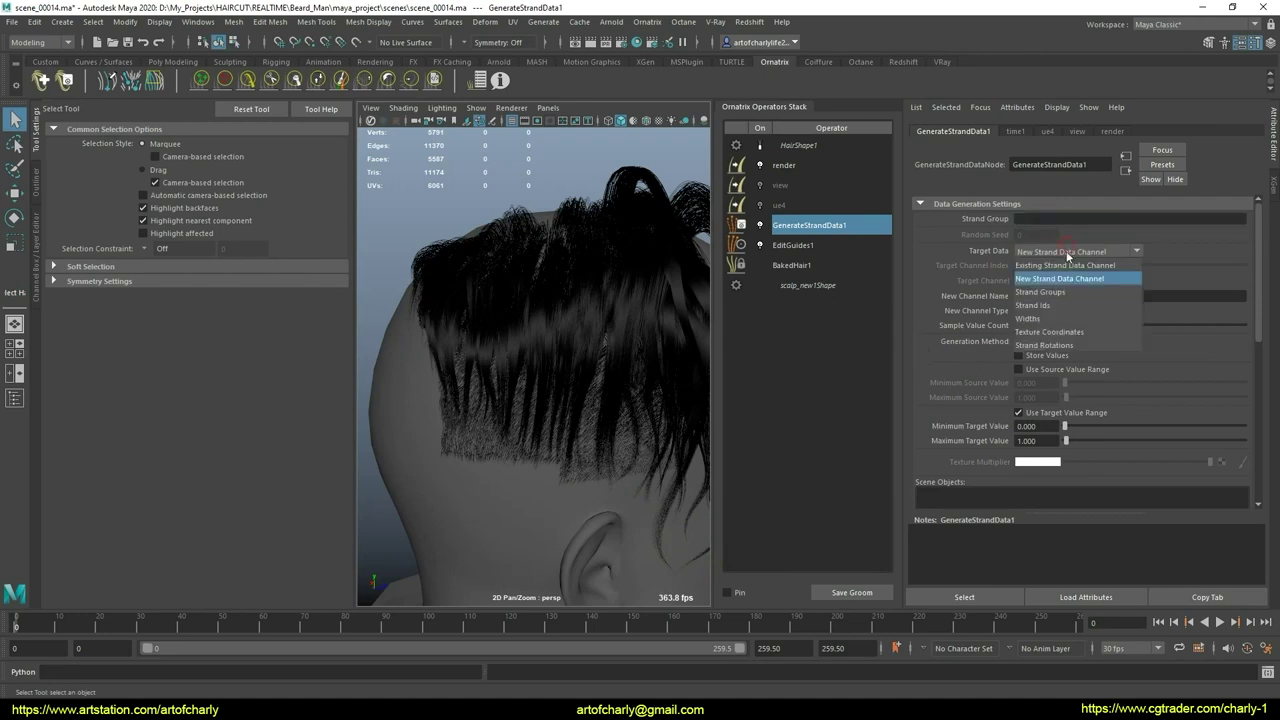
click(1055, 300)
click(1049, 343)
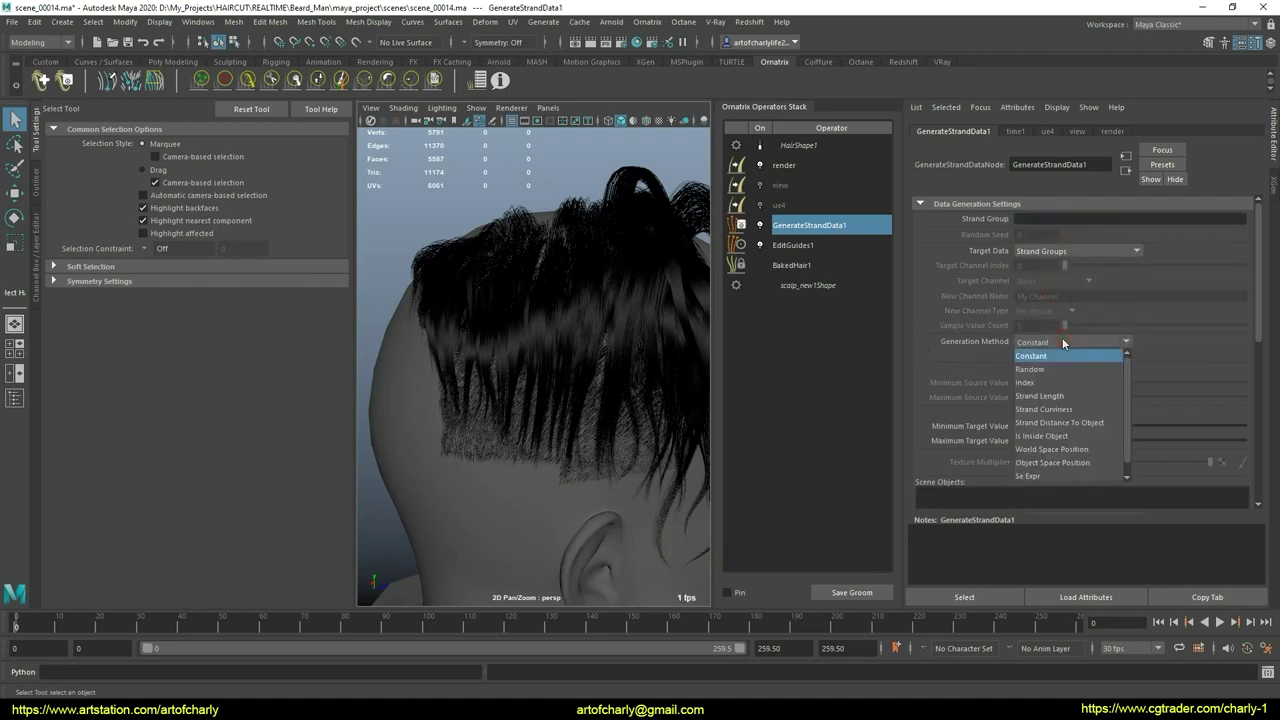
click(1056, 473)
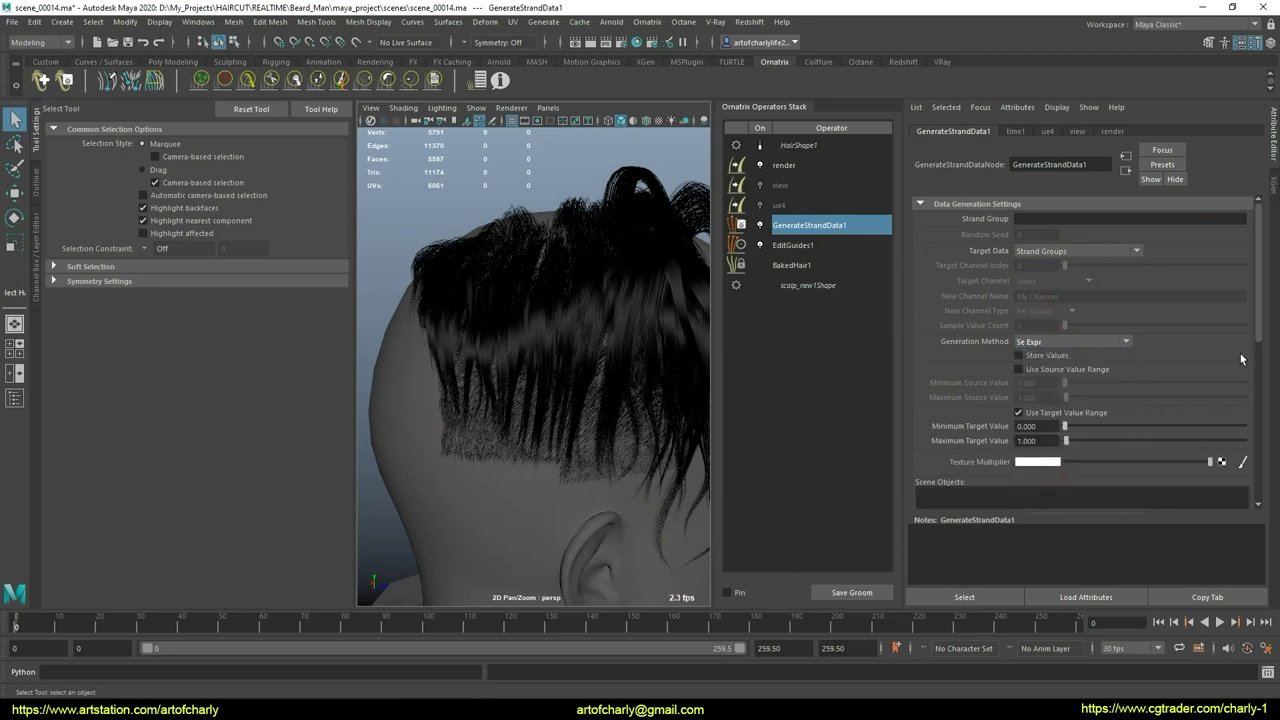
drag(1259, 337, 1259, 430)
double_click(980, 421)
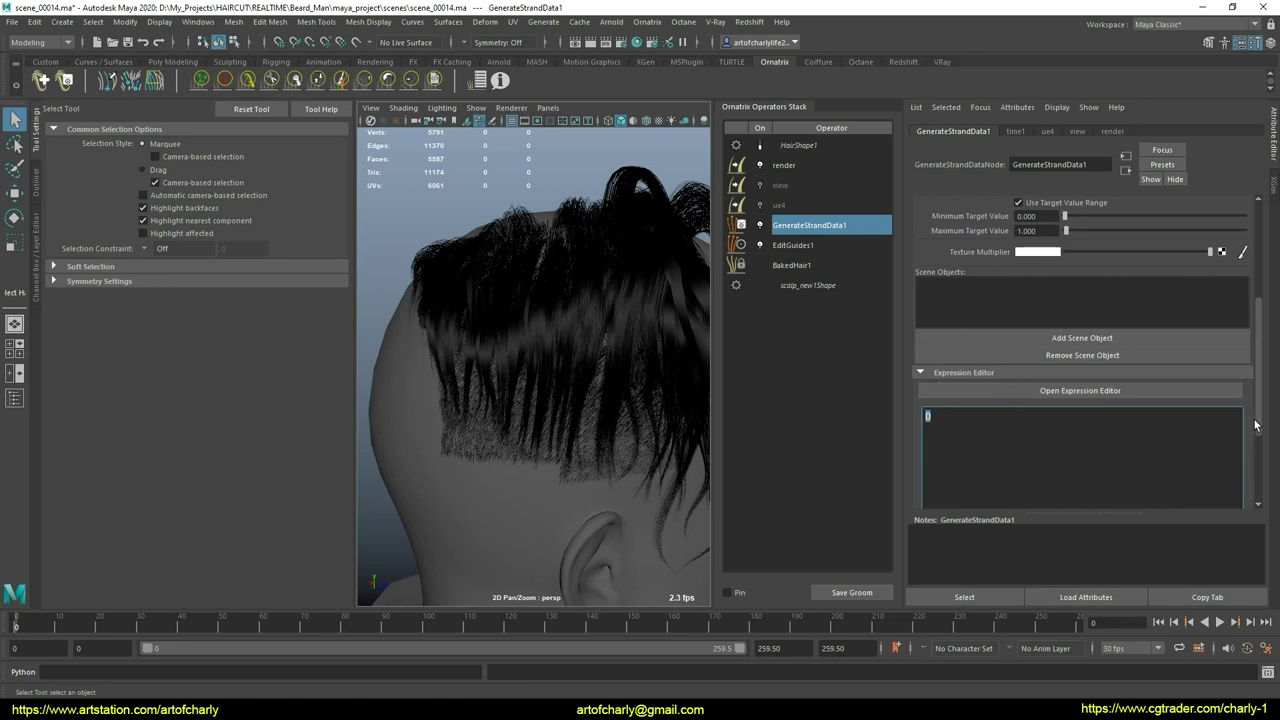
scroll(1116, 452, down, 3)
Step: Check the expression variable list, then replace the 0 expression with sc_ClumpIds2
click(1093, 301)
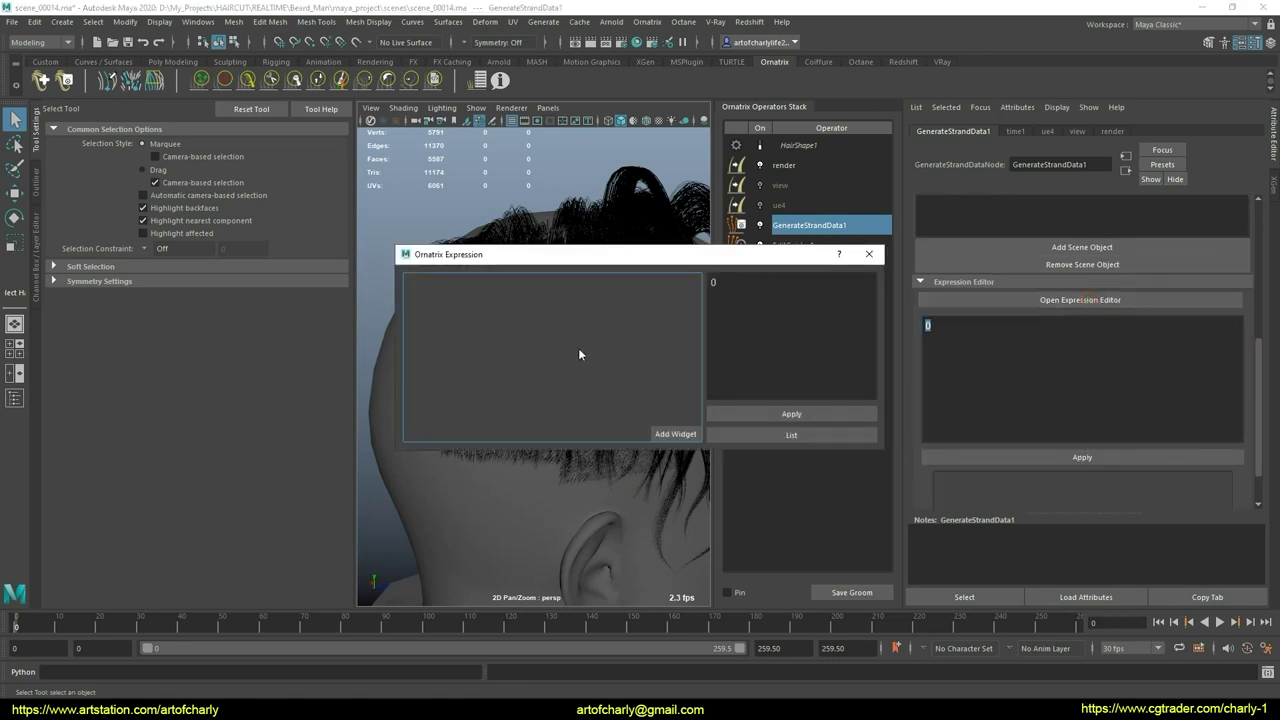
click(801, 434)
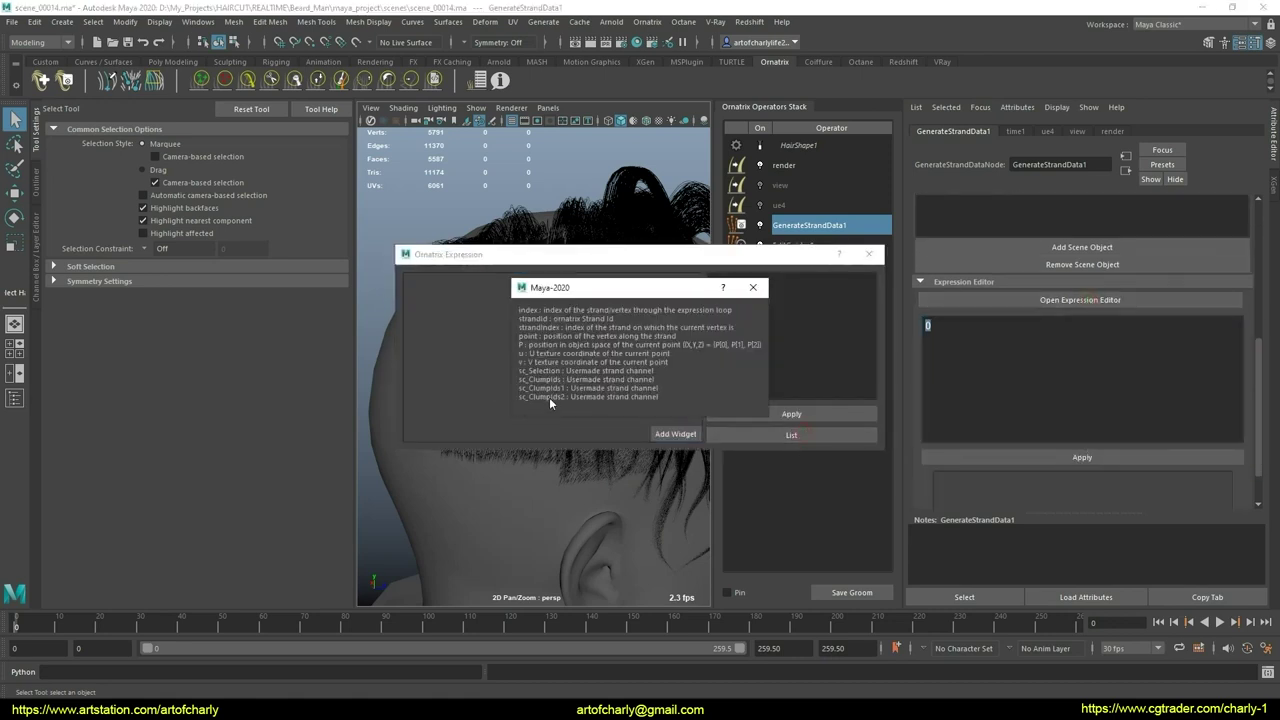
click(753, 287)
click(868, 254)
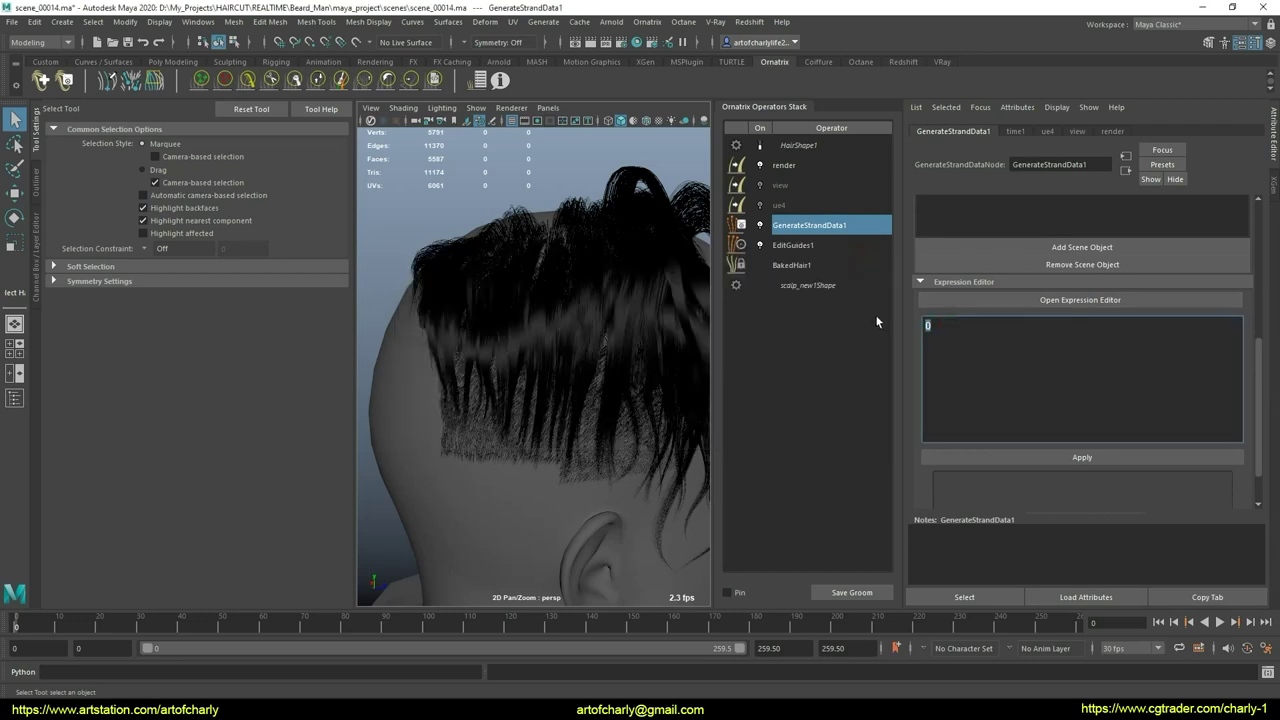
key(ctrl+a)
text(sc_Clump)
text(Ids2)
Step: Add a new Edit Guides operator and apply an sc_ClumpId expression in GenerateStrandData1
click(646, 21)
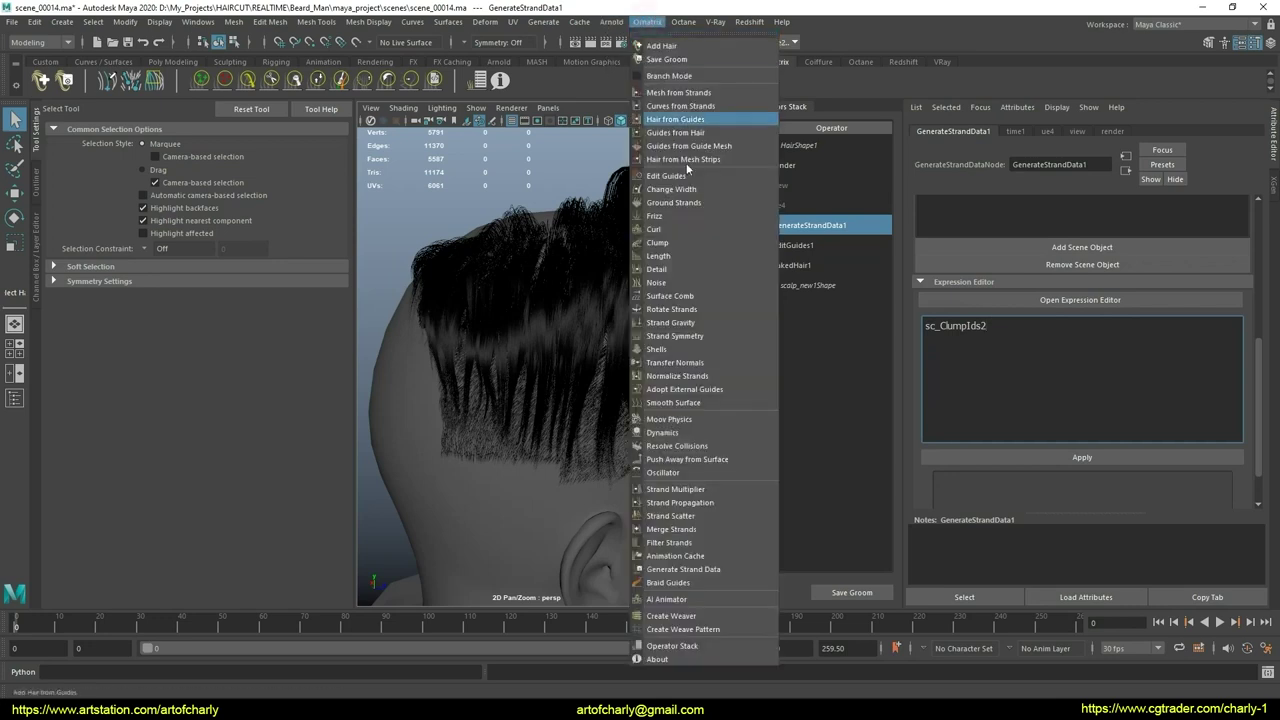
click(666, 176)
click(815, 245)
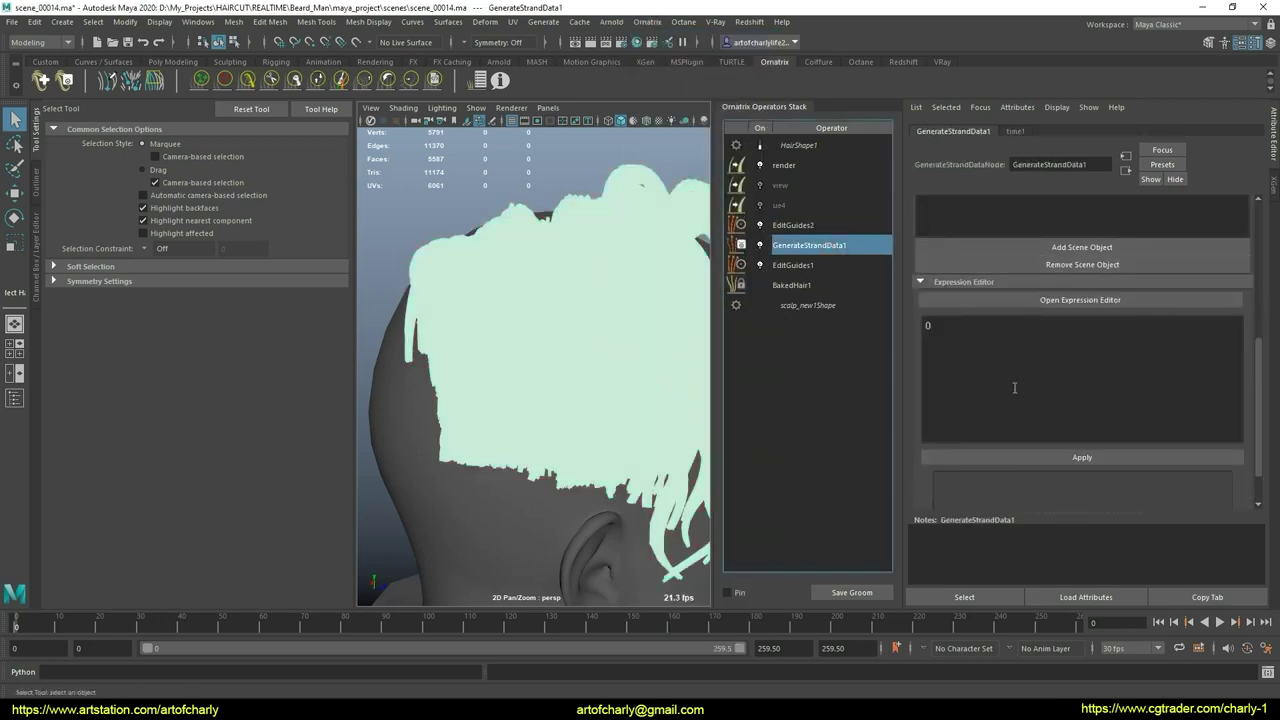
click(981, 336)
text(sc_)
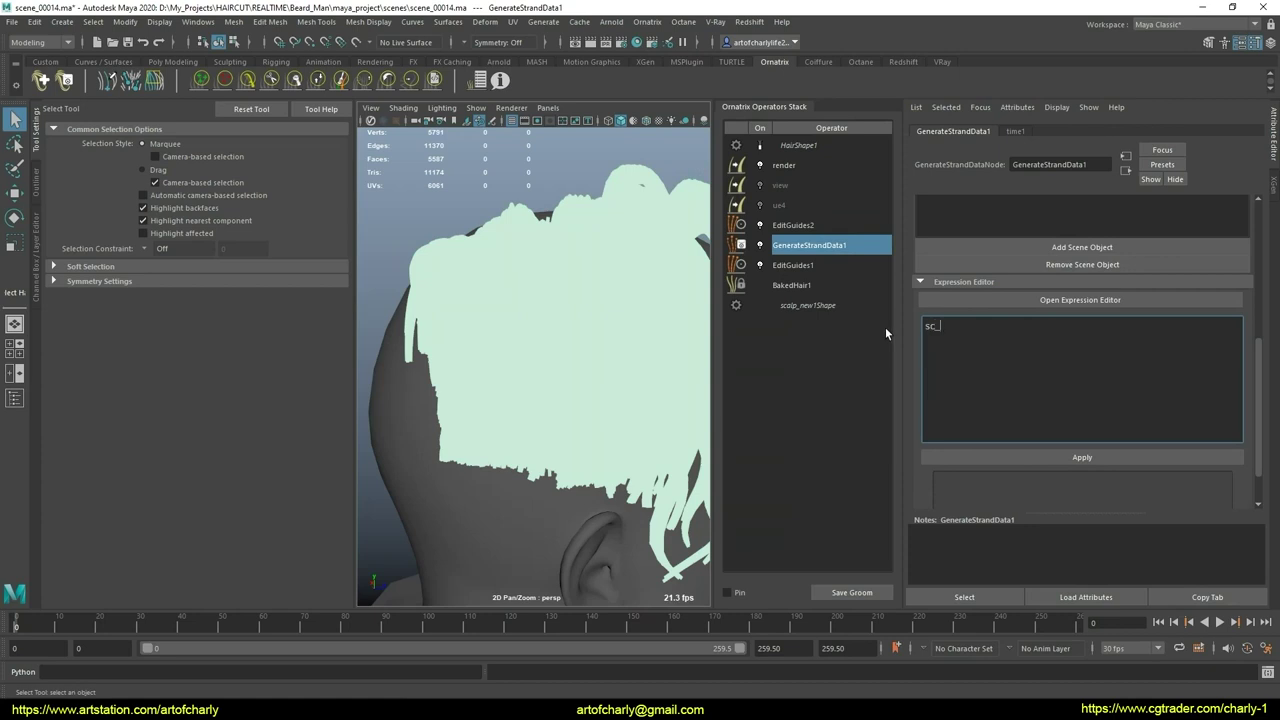
text(ClumpIds2)
click(1036, 455)
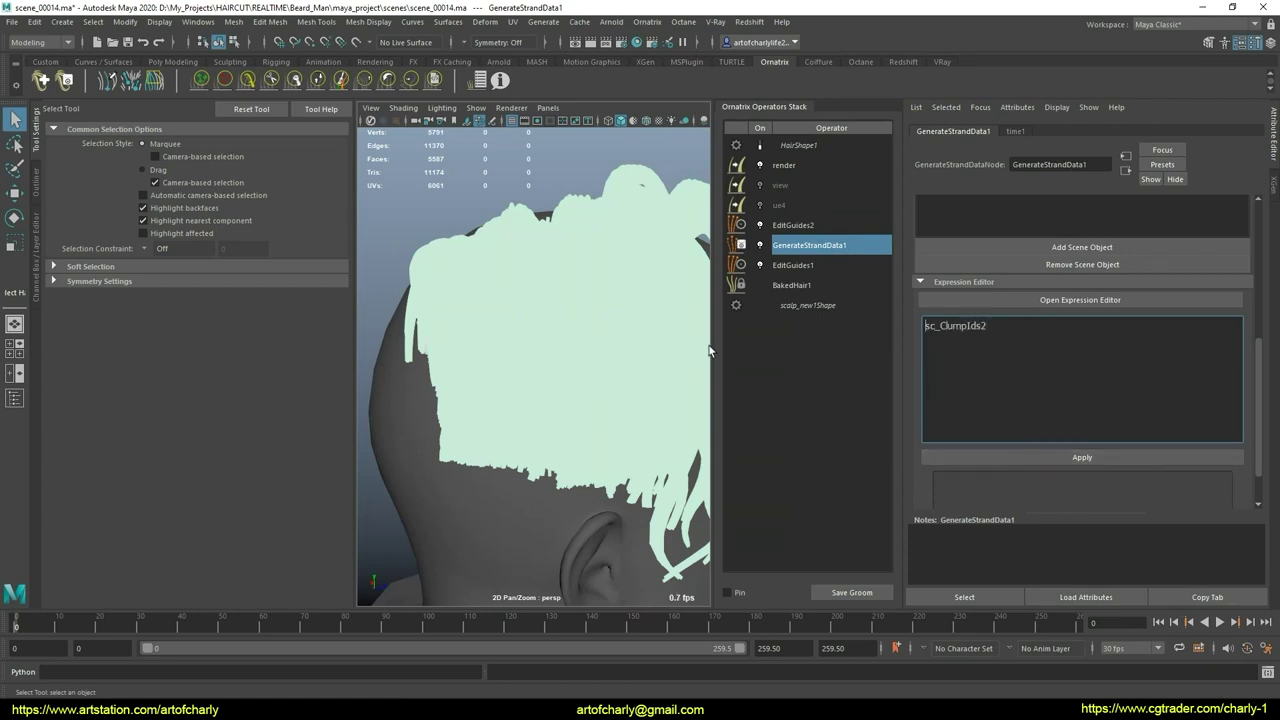
Step: Change the expression to sc_ClumpIds1, apply it and orbit to inspect the clumps
click(1016, 321)
click(1016, 321)
text(1)
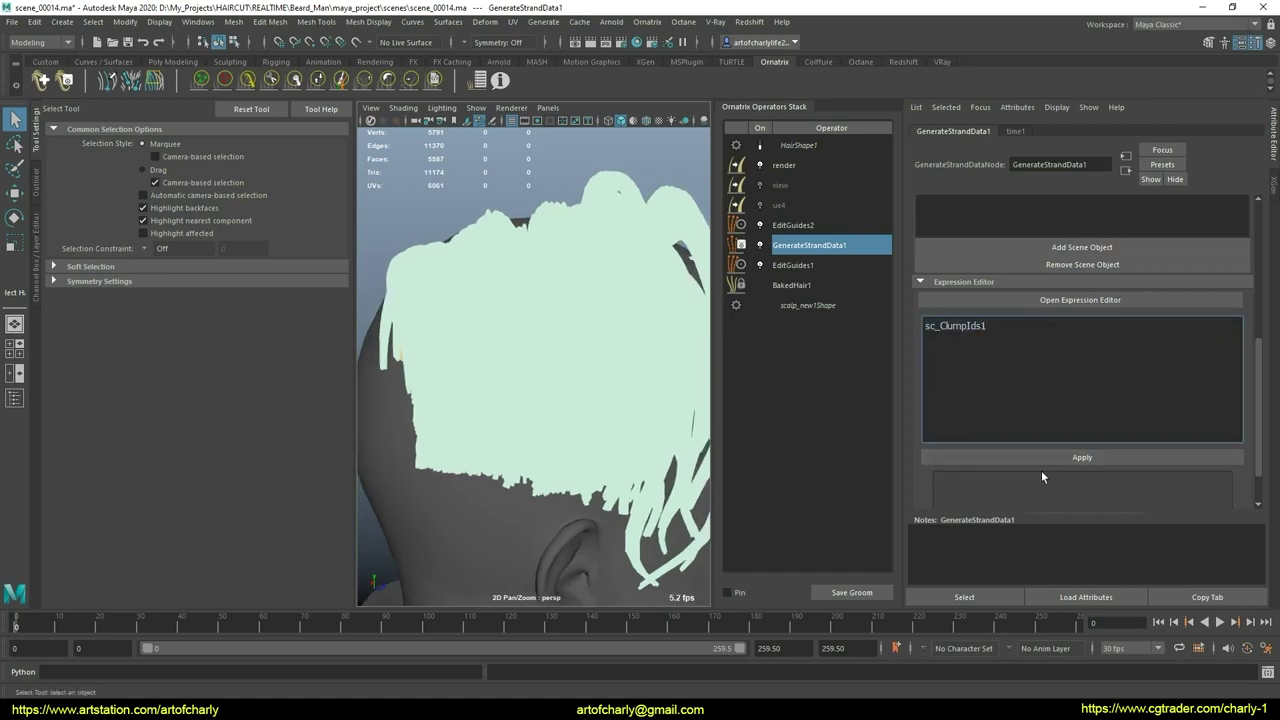
click(1045, 457)
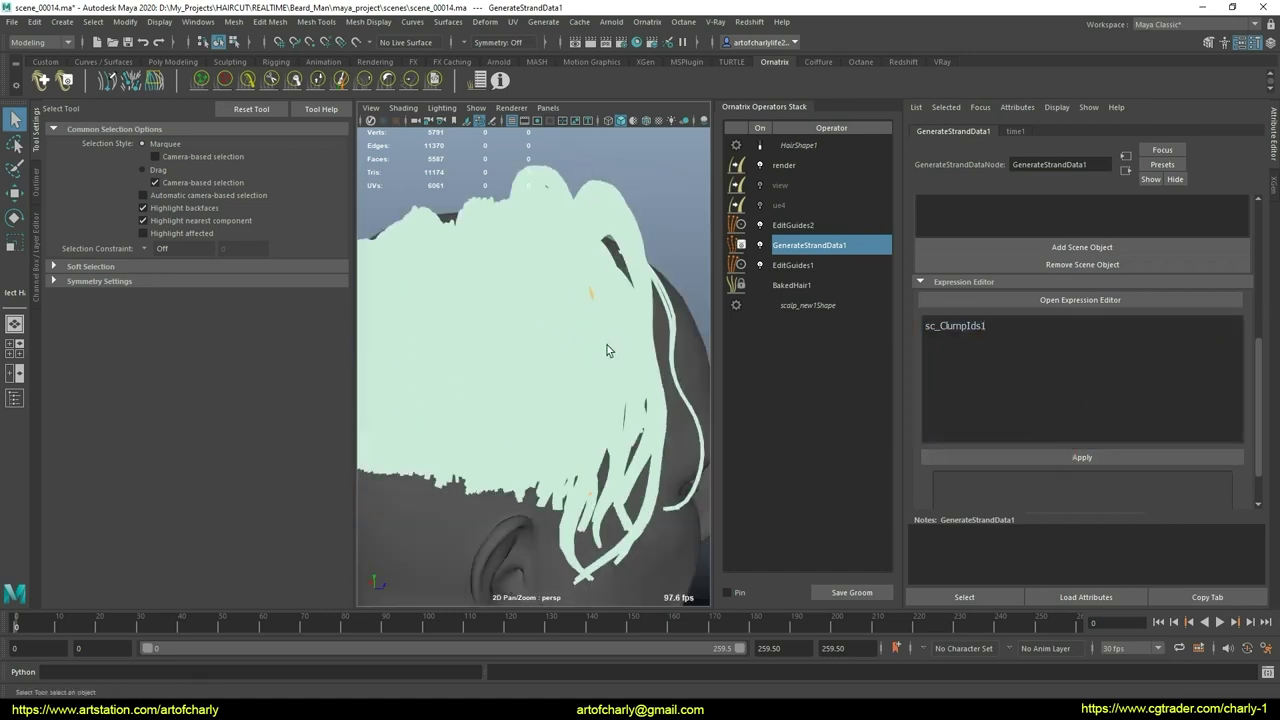
alt+drag(474, 354, 597, 351)
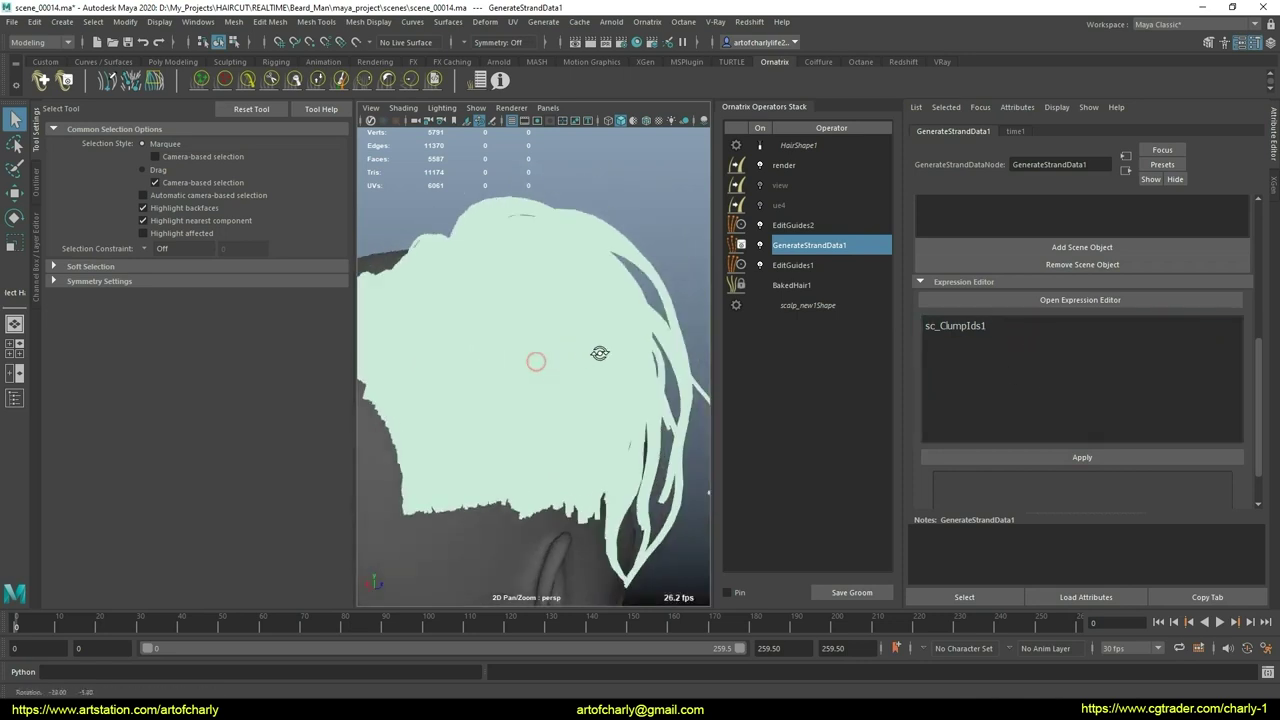
scroll(1067, 352, up, 5)
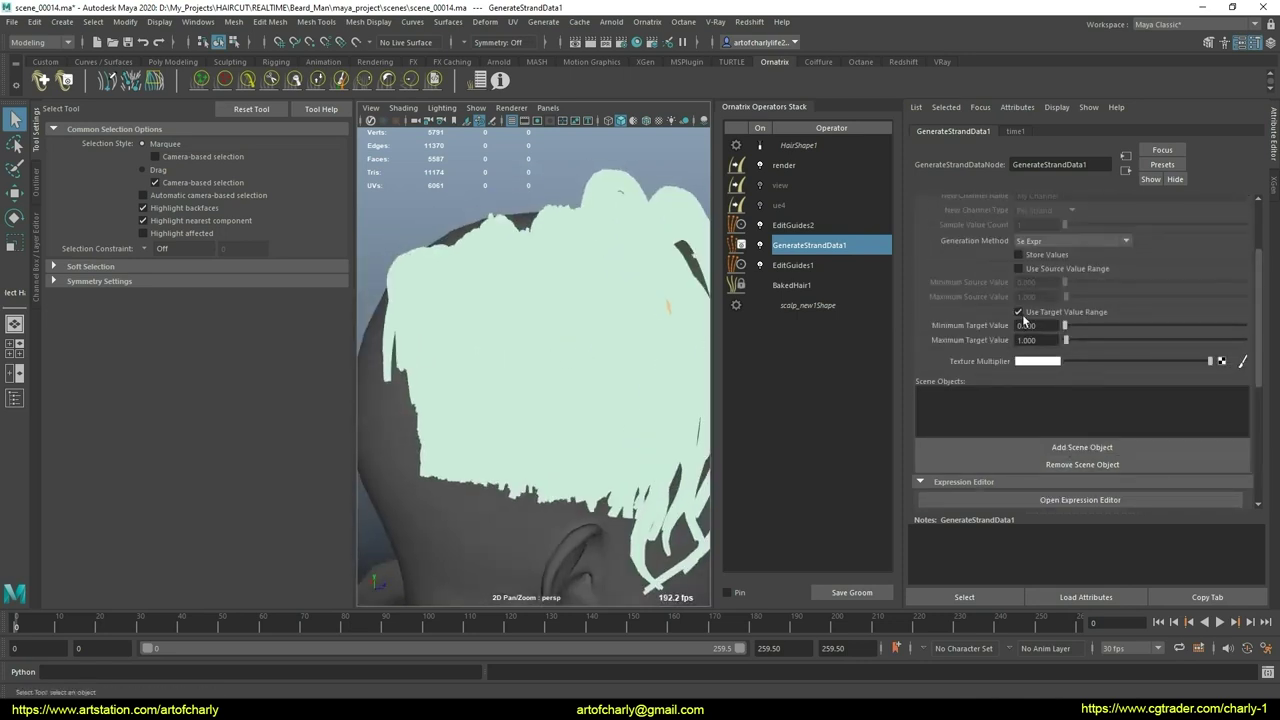
scroll(1019, 402, down, 4)
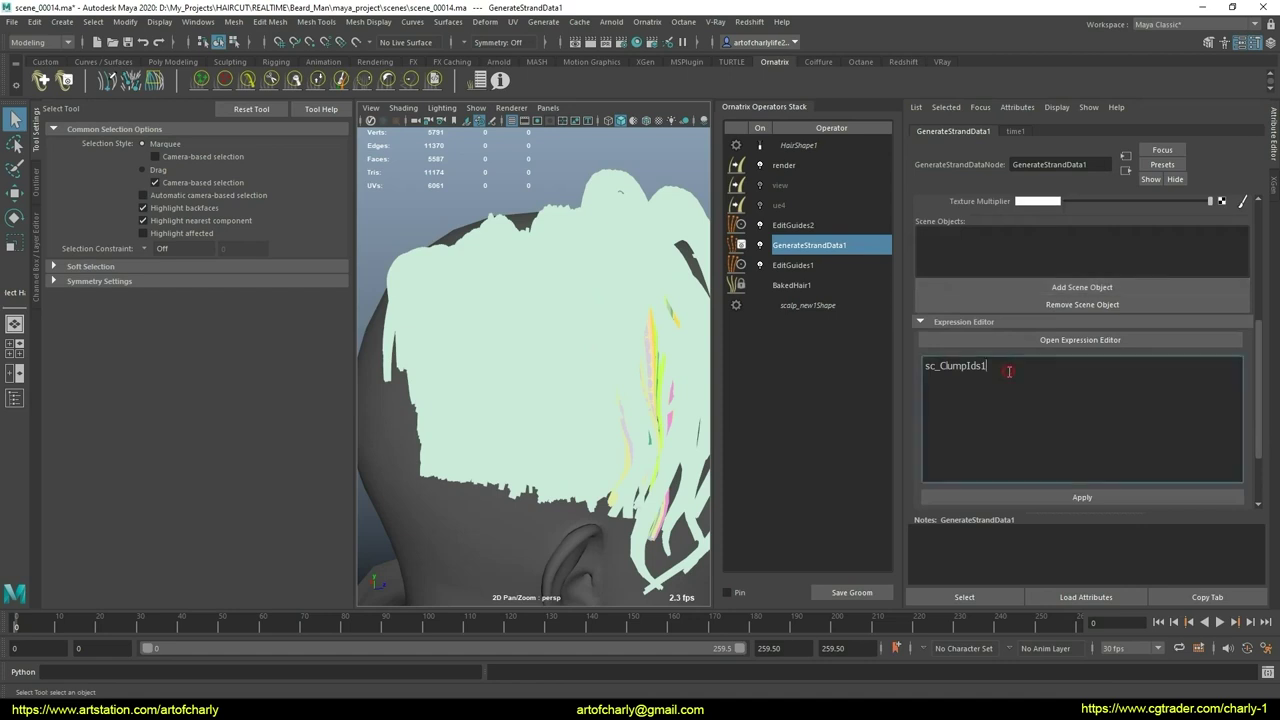
Step: Apply sc_ClumpIds2 and orbit around the hair to view the coloured clumps
click(1020, 494)
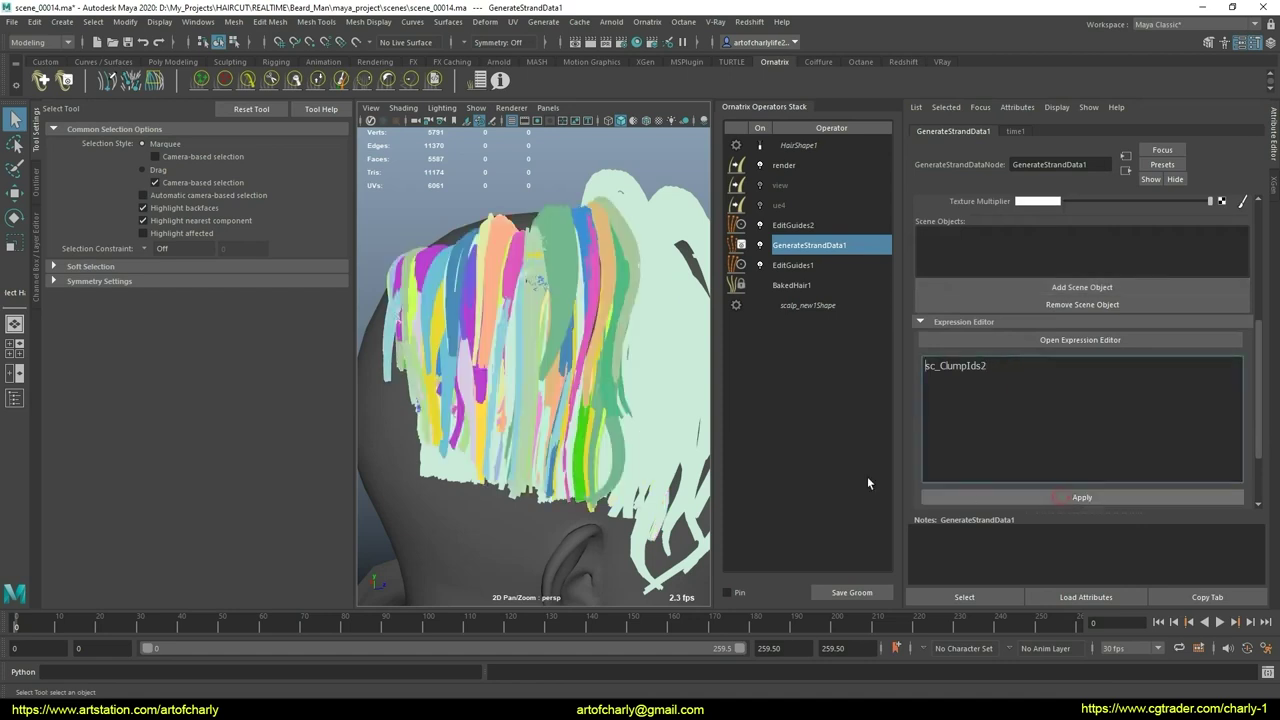
alt+drag(480, 430, 535, 437)
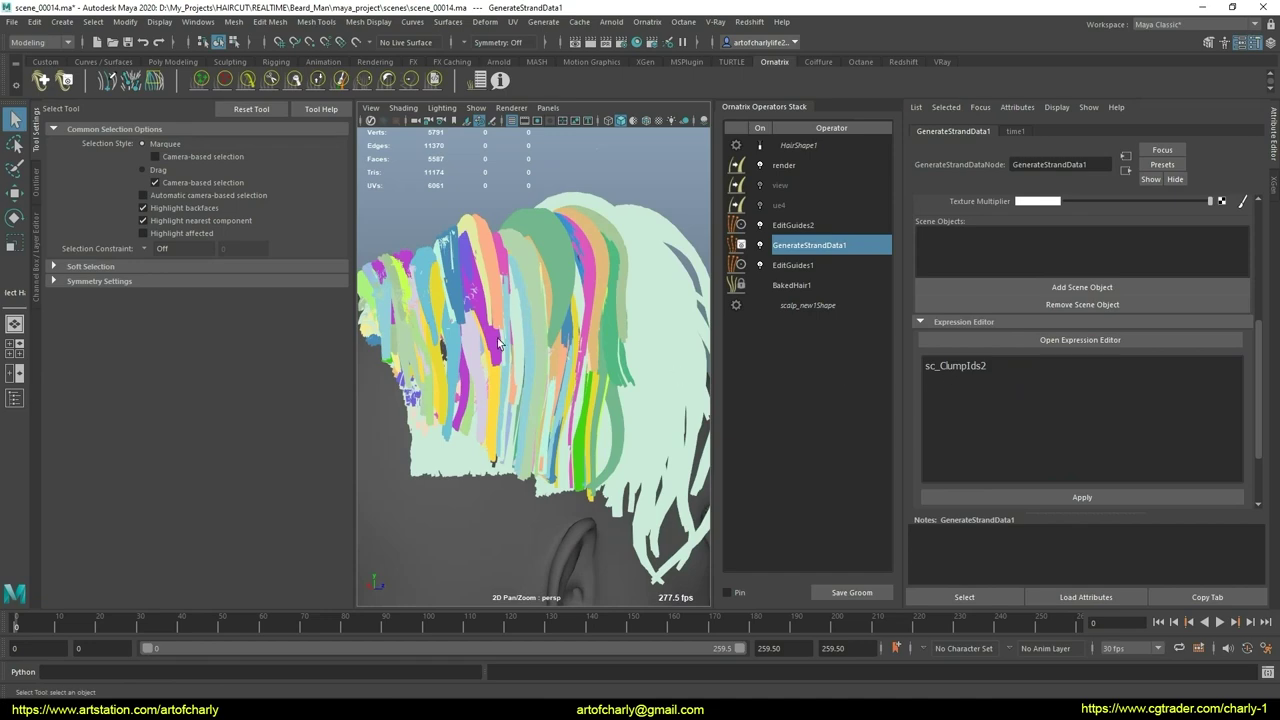
alt+drag(499, 342, 980, 372)
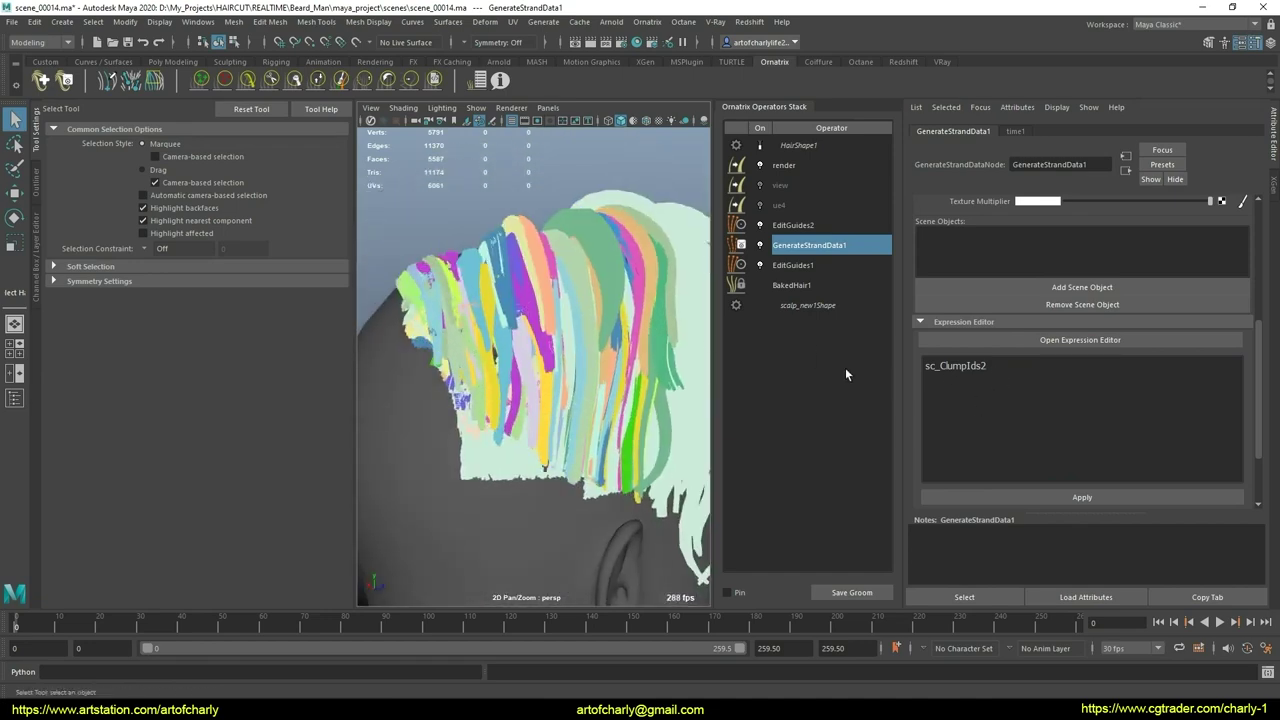
scroll(1041, 362, up, 4)
scroll(1102, 387, up, 3)
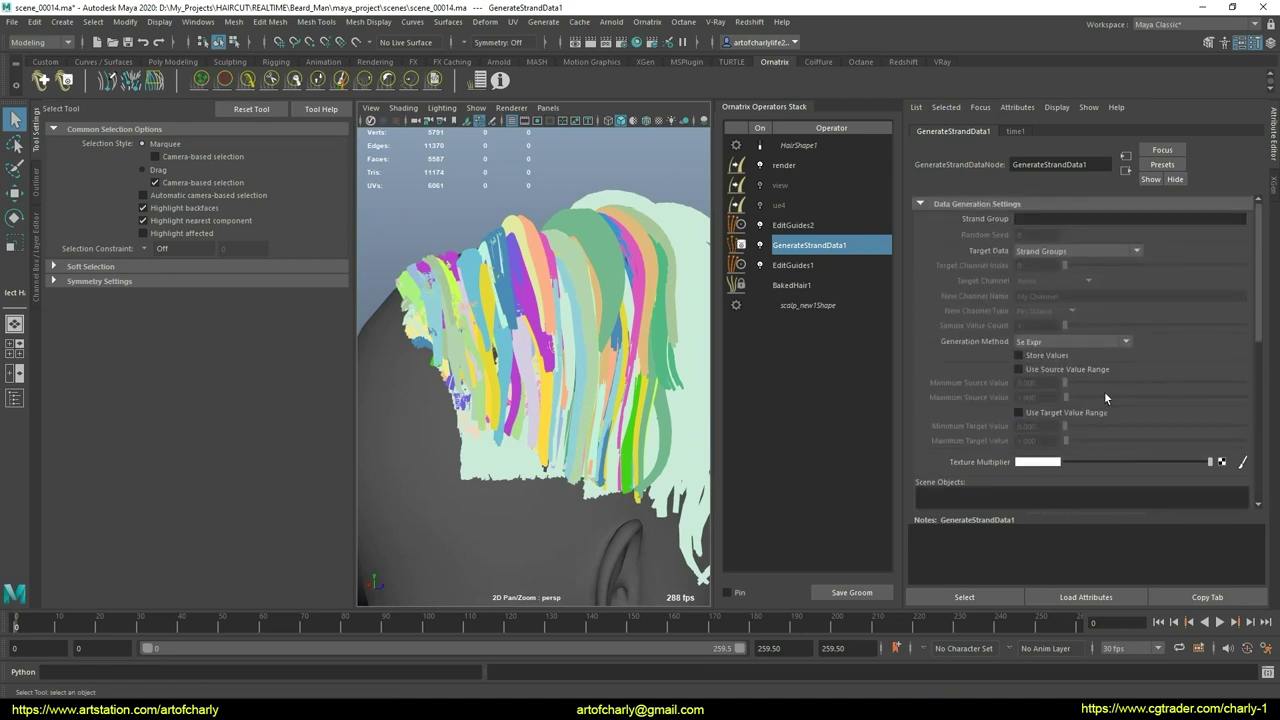
mouse_move(1064, 398)
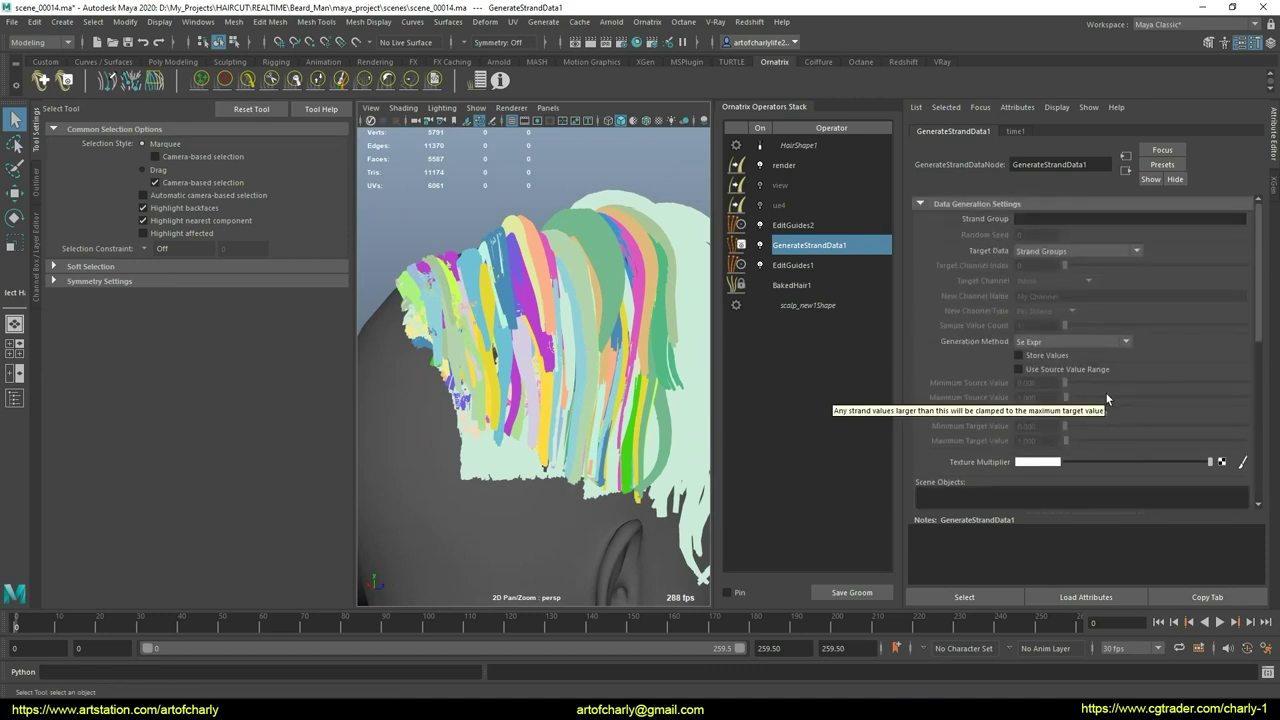
mouse_move(654, 348)
alt+mouse_down()
mouse_move(600, 330)
mouse_move(641, 310)
alt+mouse_up()
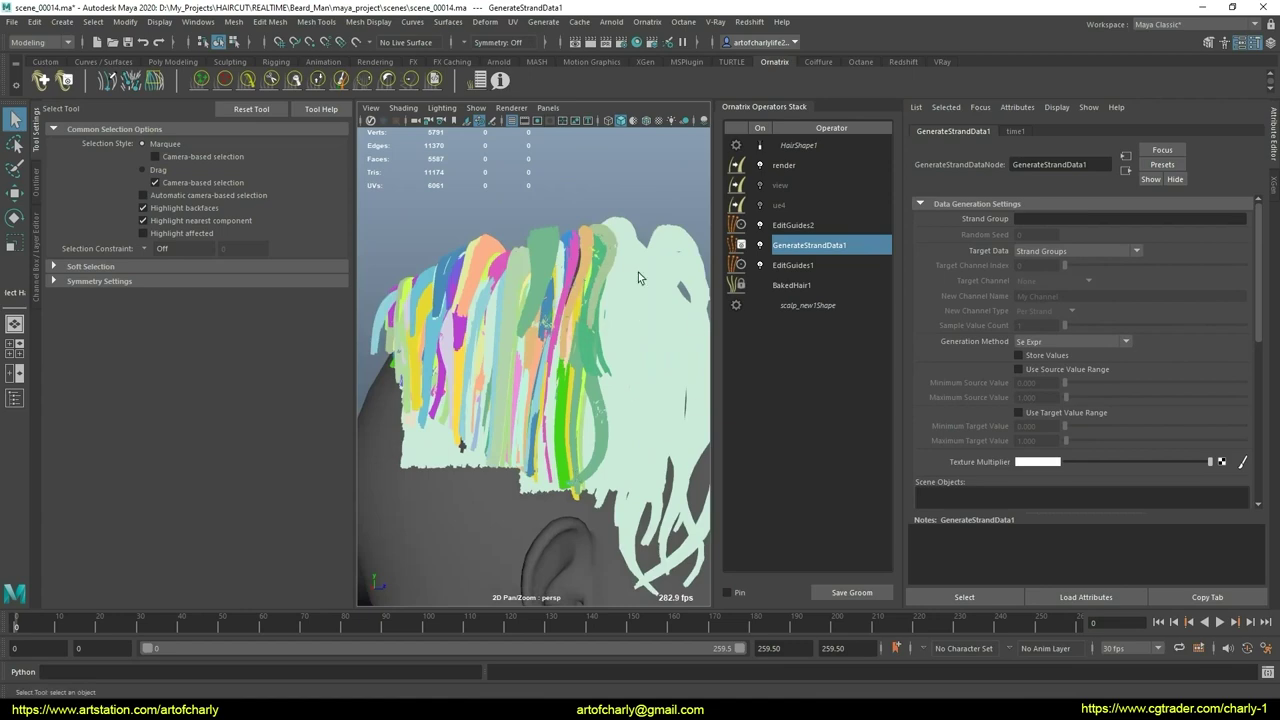
Step: Set the minimum target value to 1200 and the maximum to 1500
mouse_move(538, 367)
alt+mouse_down()
mouse_move(540, 381)
mouse_move(538, 362)
alt+mouse_up()
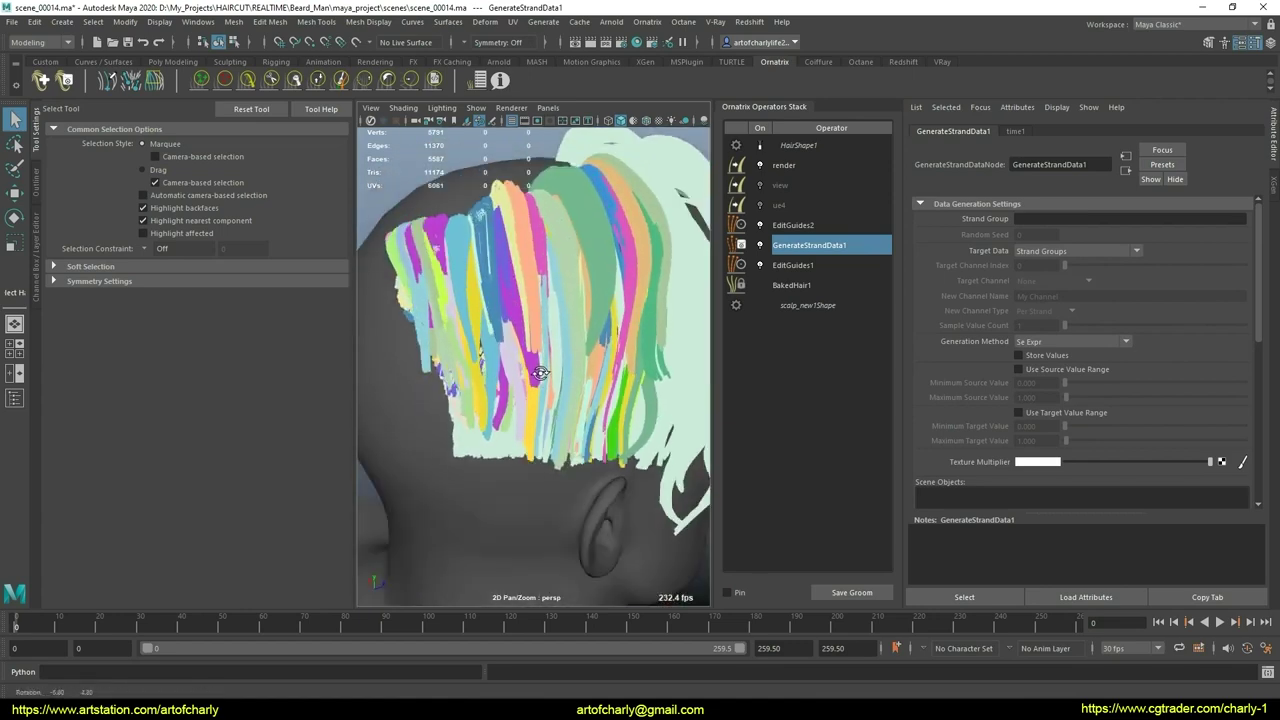
scroll(980, 362, down, 3)
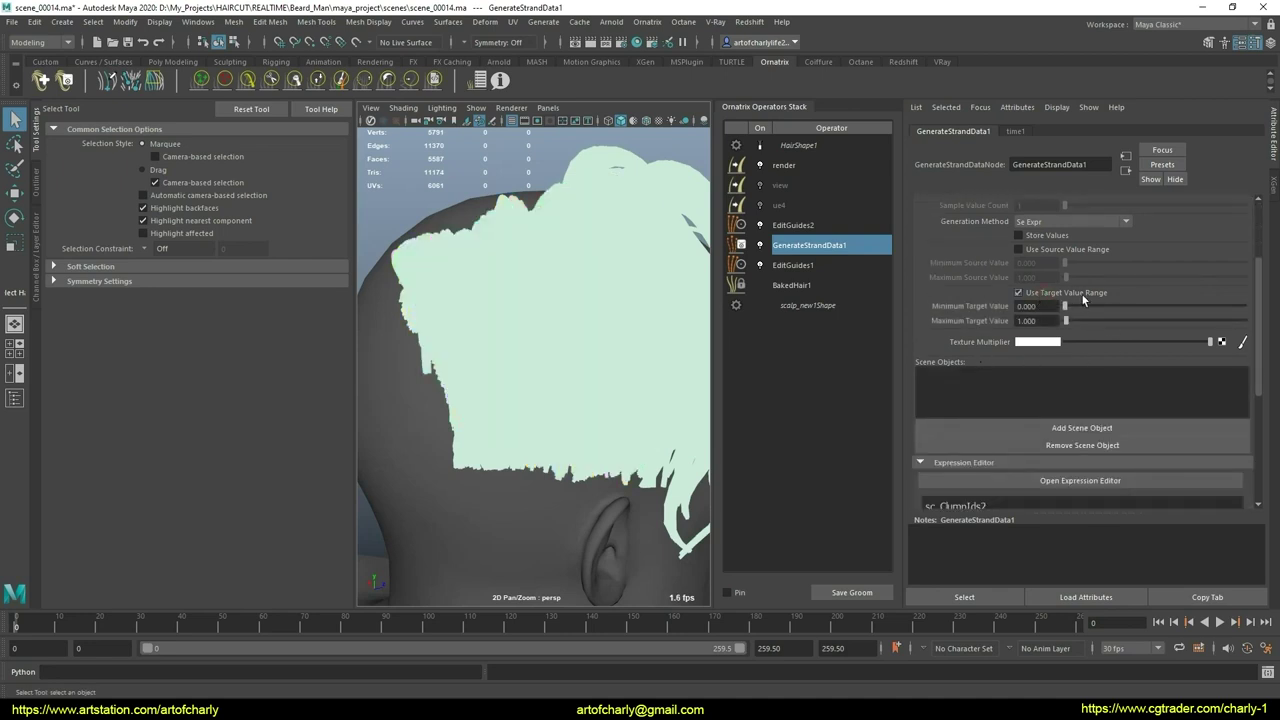
double_click(1037, 308)
text(1200)
key(Return)
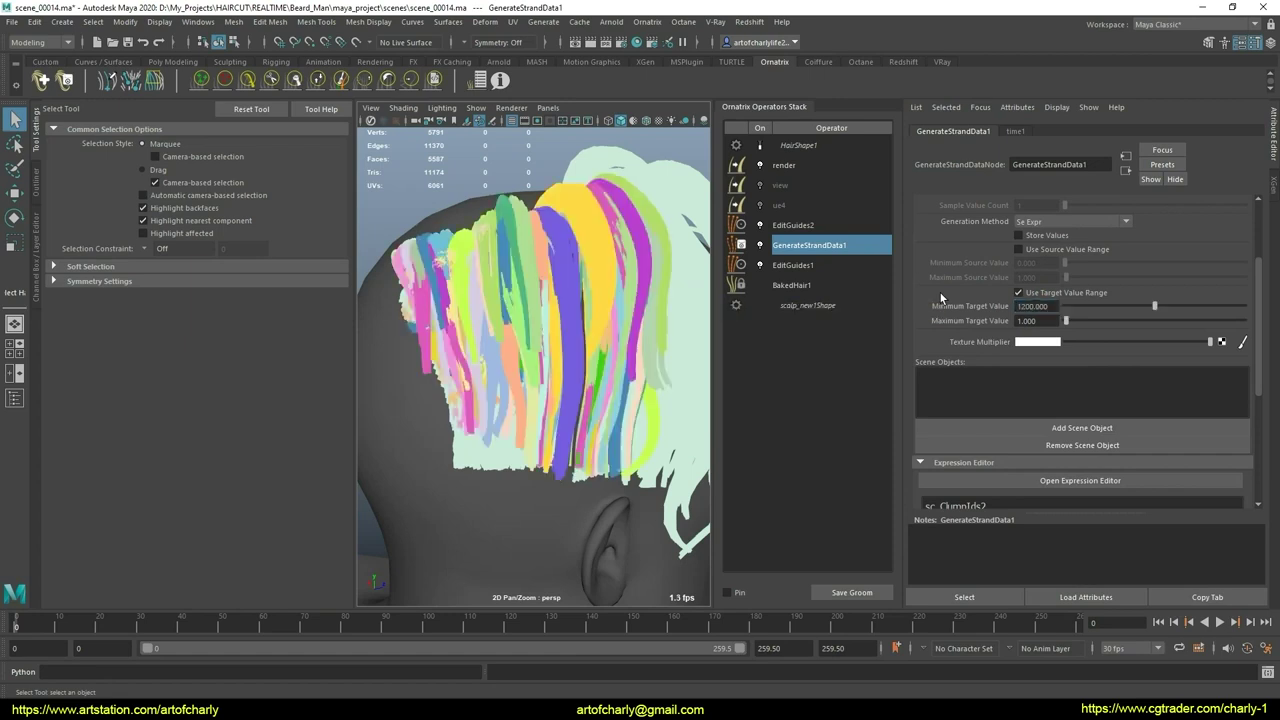
double_click(1026, 321)
text(1)
text(500)
key(Return)
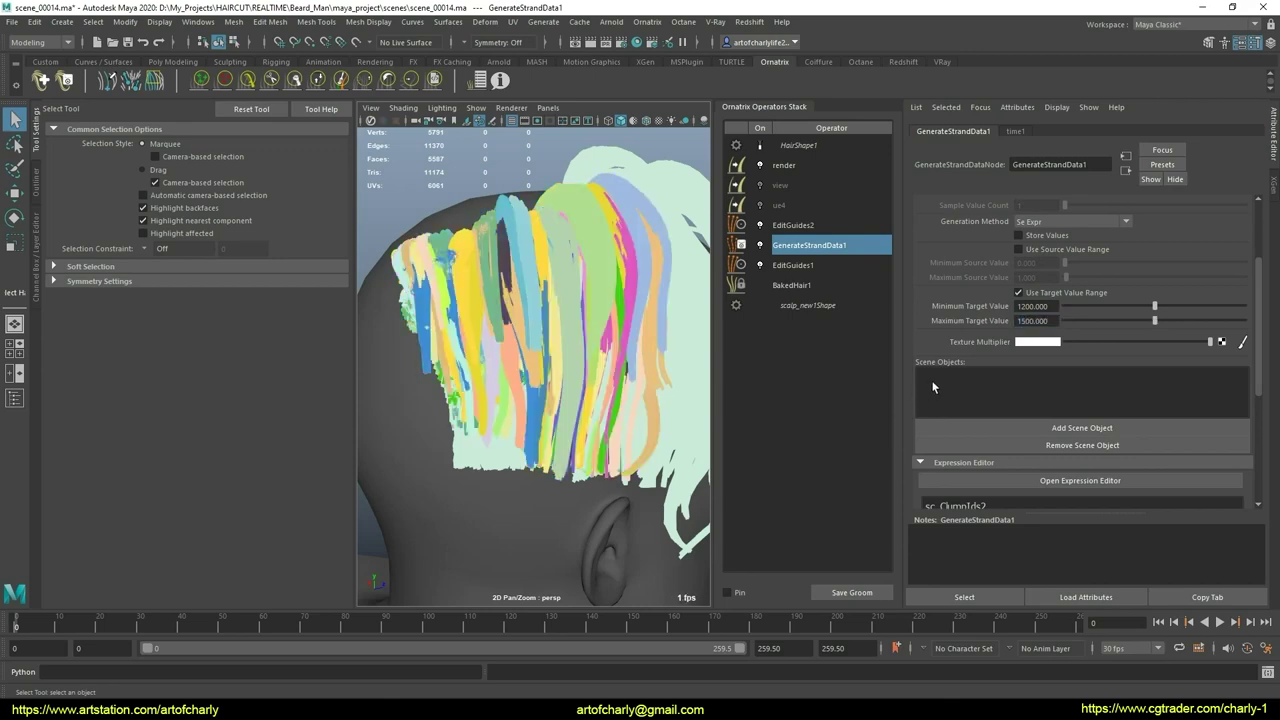
Step: Raise the maximum target value to 3000, compare colours, then disable Use Target Value Range
mouse_move(608, 345)
alt+mouse_down()
mouse_move(648, 297)
mouse_move(700, 300)
alt+mouse_up()
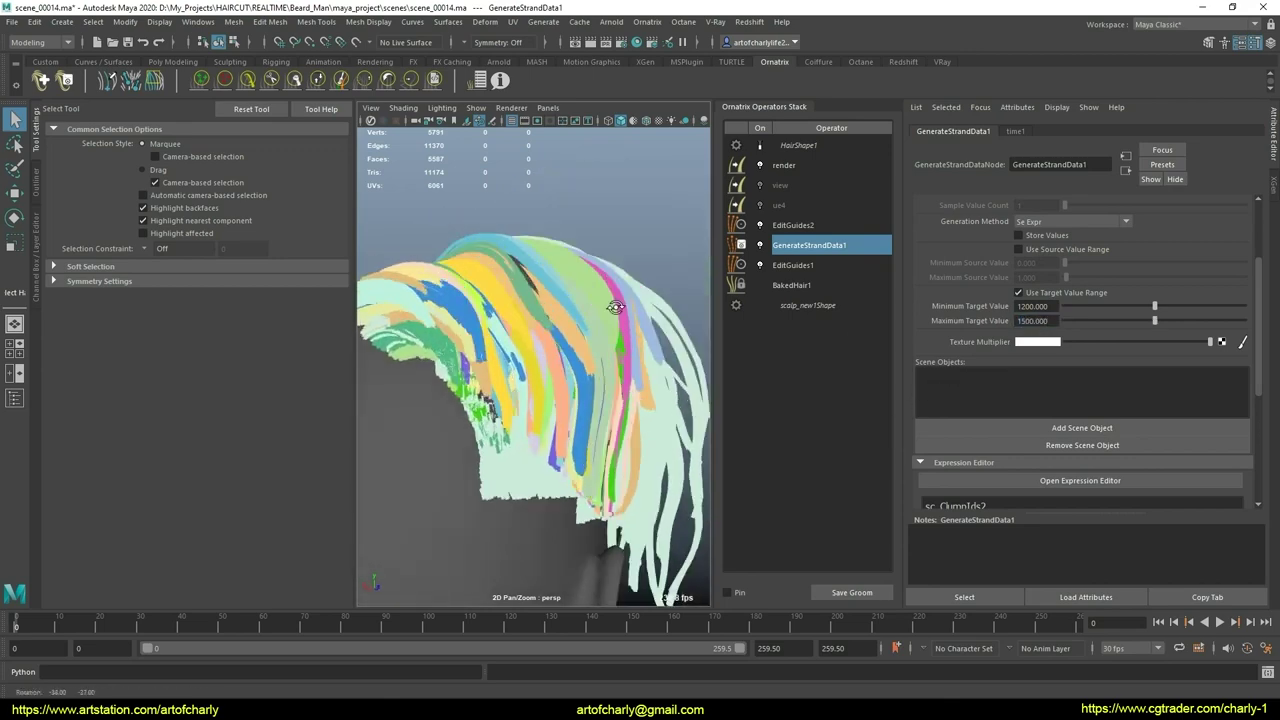
double_click(1032, 321)
text(3)
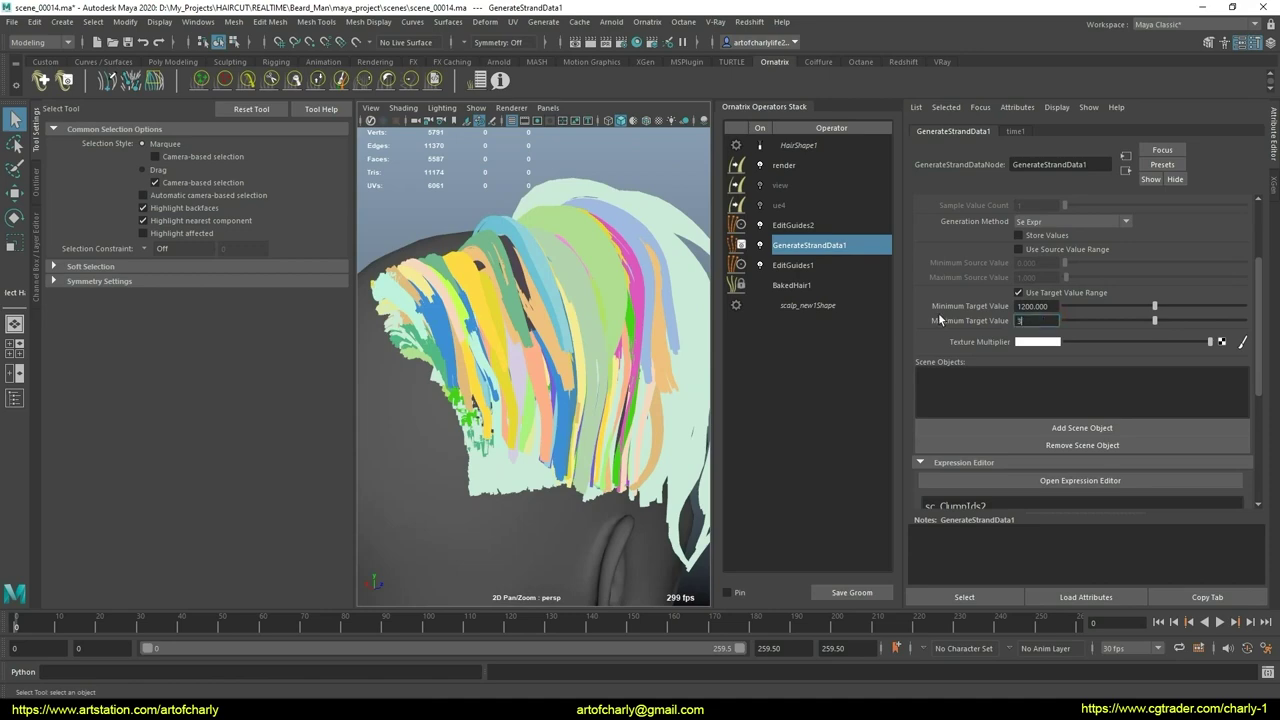
text(000)
key(Return)
mouse_move(499, 323)
alt+mouse_down()
mouse_move(656, 277)
mouse_move(528, 349)
mouse_move(611, 335)
alt+mouse_up()
click(1033, 294)
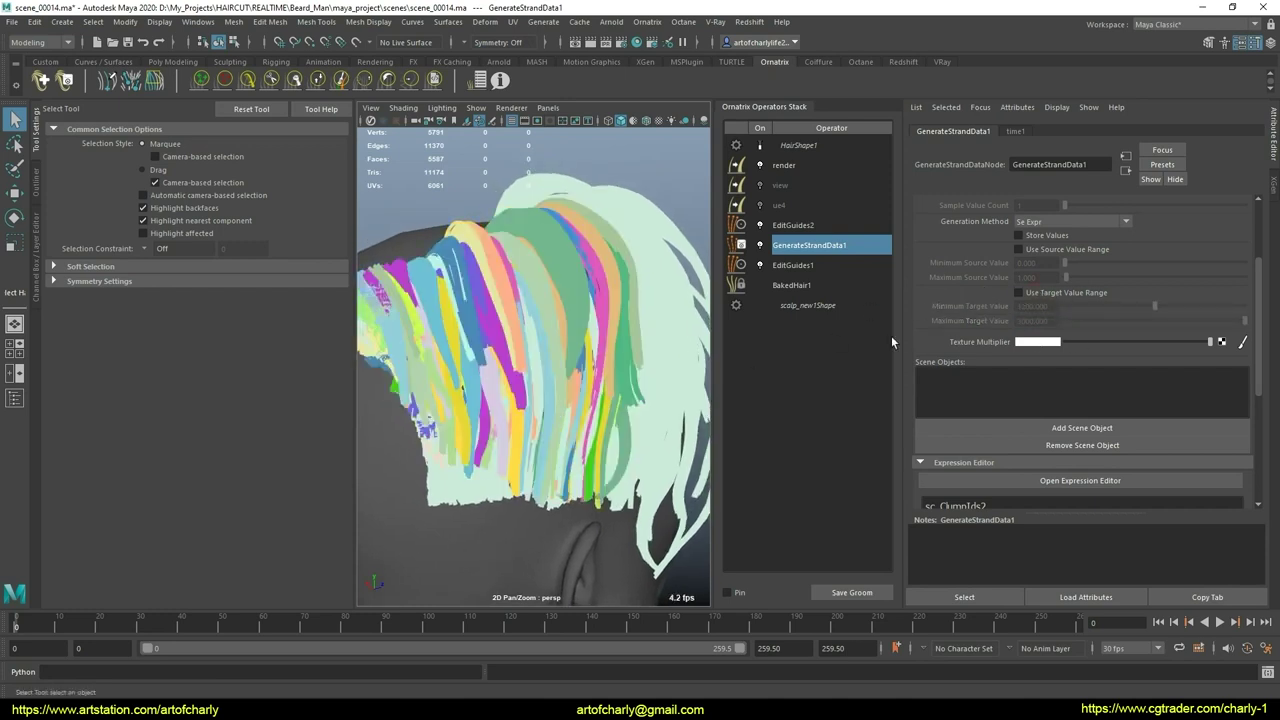
Step: Select the BakedHair1 operator and expand its Isolation settings
scroll(519, 294, down, 3)
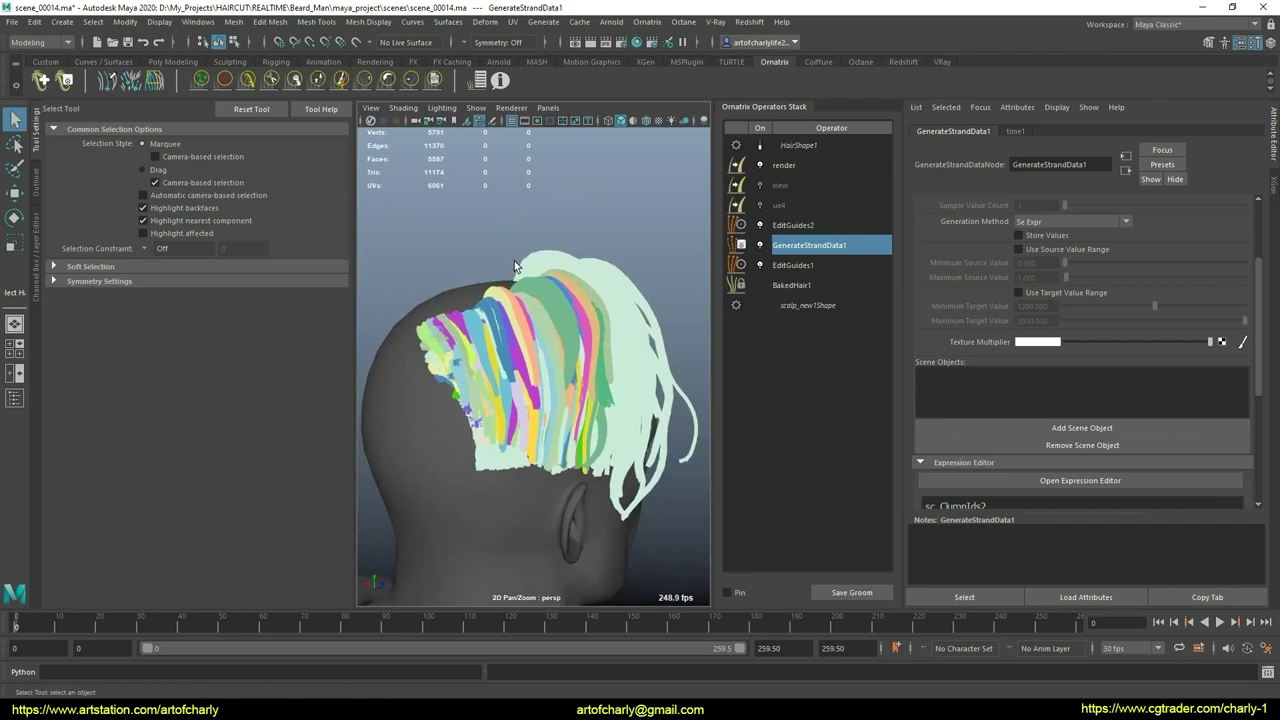
click(790, 285)
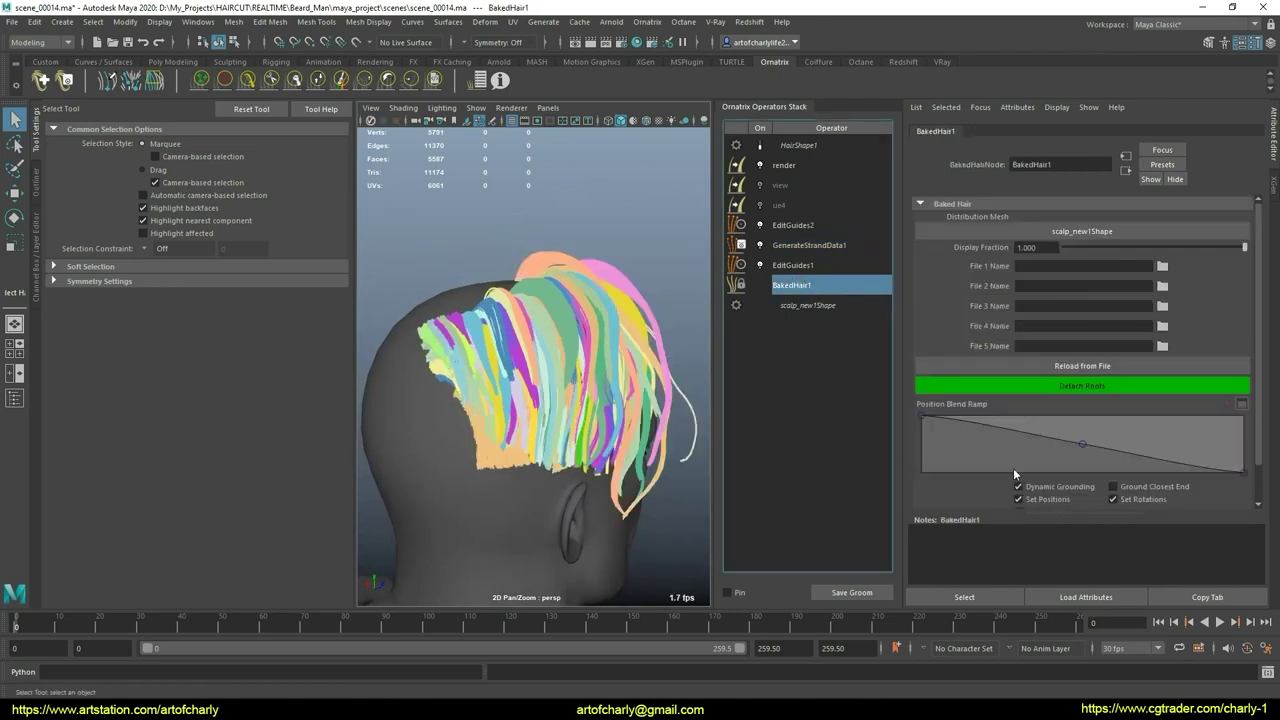
scroll(1013, 468, down, 2)
click(961, 488)
scroll(975, 485, down, 1)
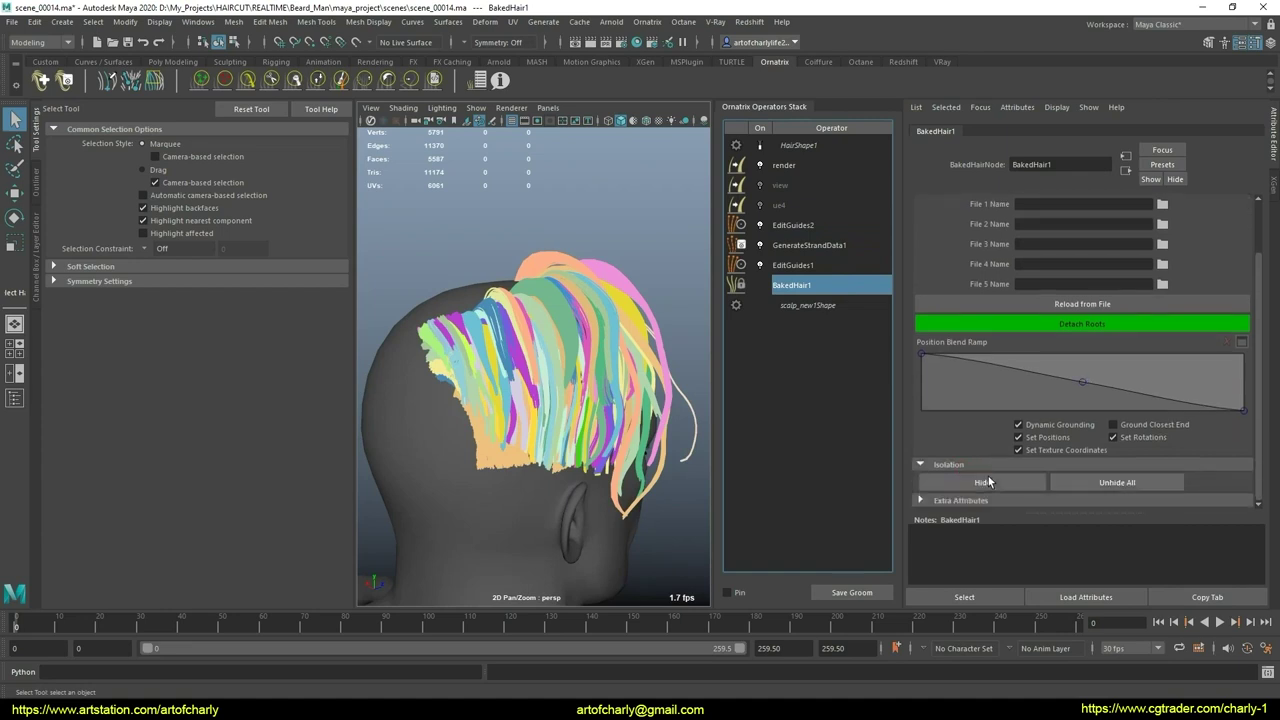
click(983, 482)
mouse_move(640, 250)
mouse_down()
mouse_move(413, 394)
mouse_move(619, 244)
mouse_up()
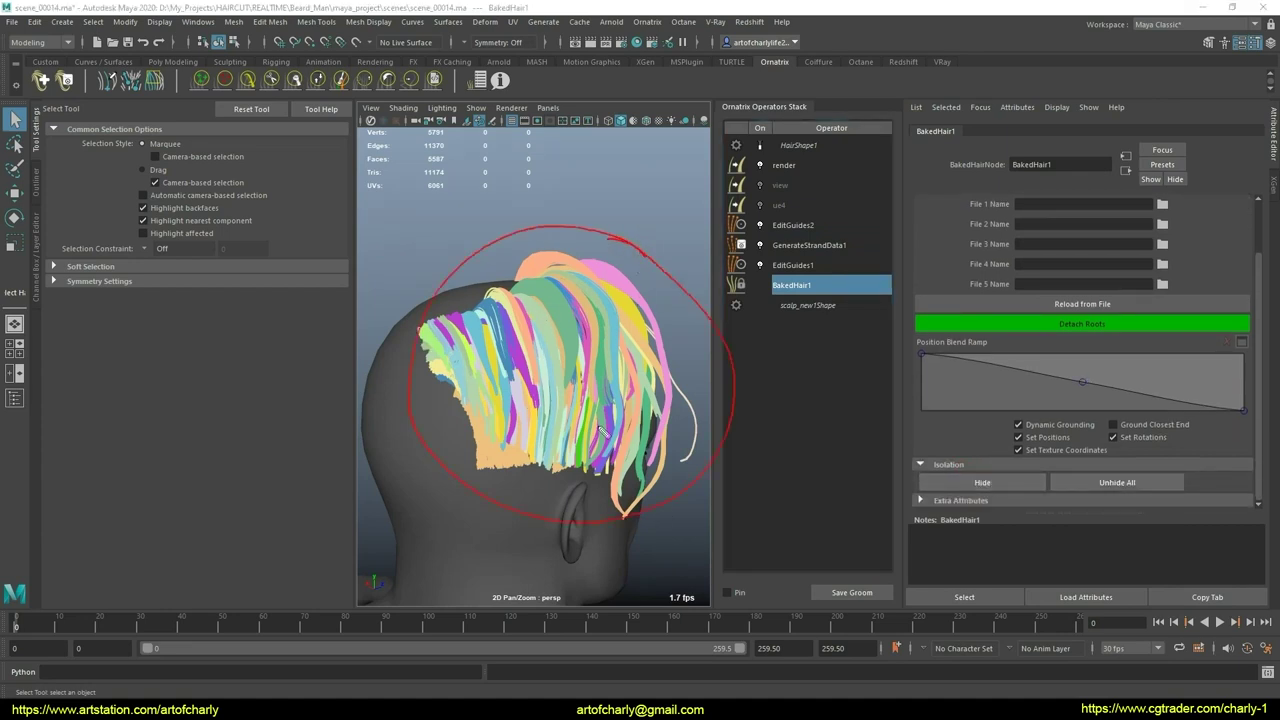
mouse_move(411, 258)
mouse_down()
mouse_move(322, 480)
mouse_move(460, 597)
mouse_move(697, 575)
mouse_move(757, 265)
mouse_move(407, 236)
mouse_up()
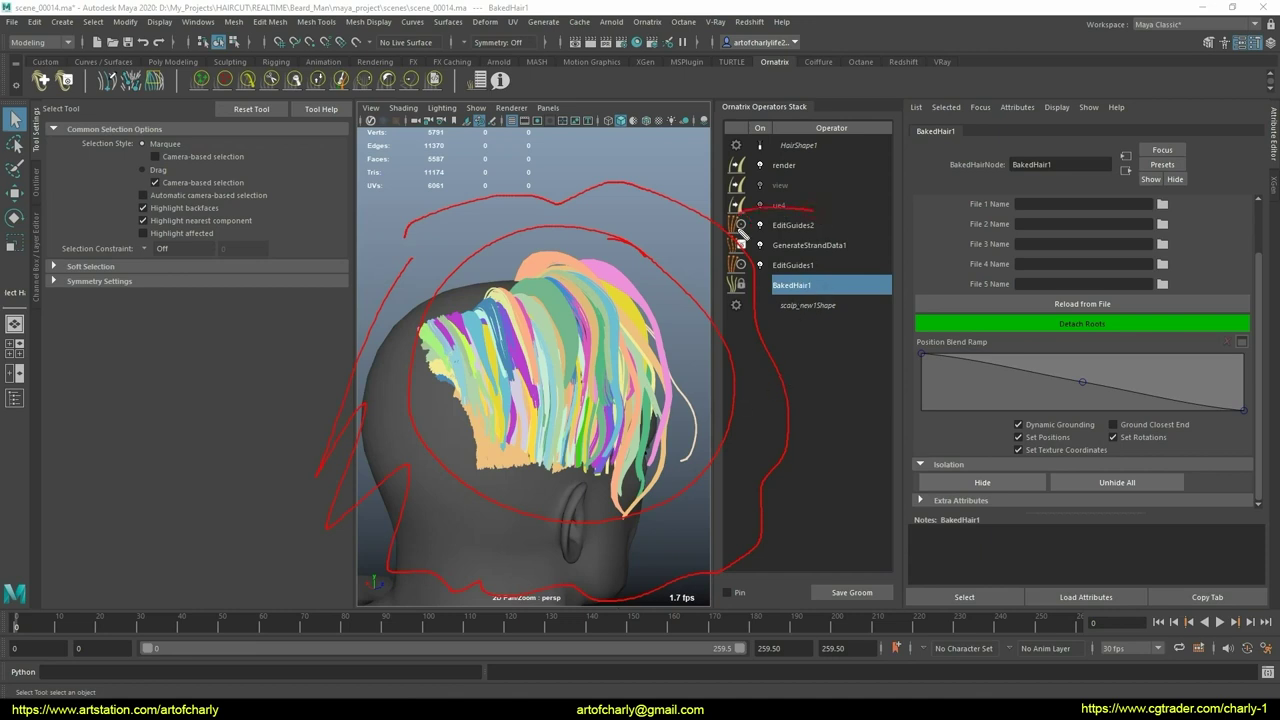
drag(740, 240, 786, 213)
key(Escape)
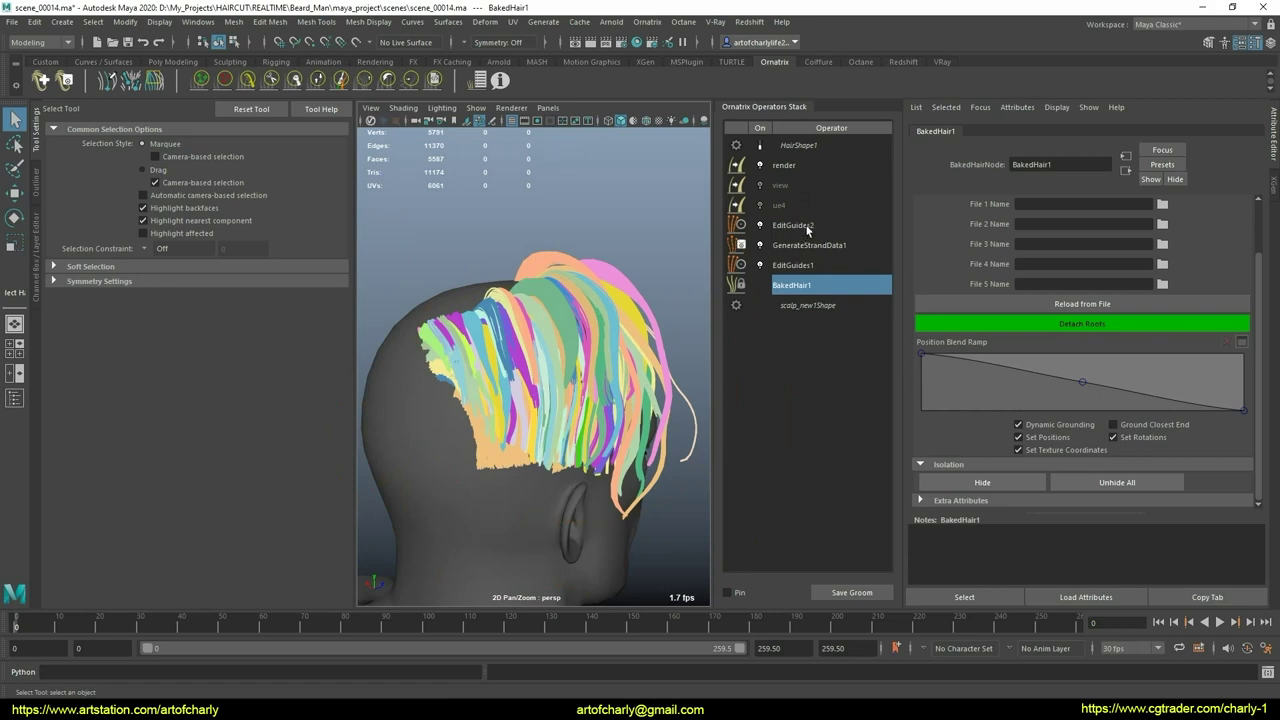
Step: Switch between EditGuides2 and BakedHair1, ending on EditGuides2's settings
click(795, 225)
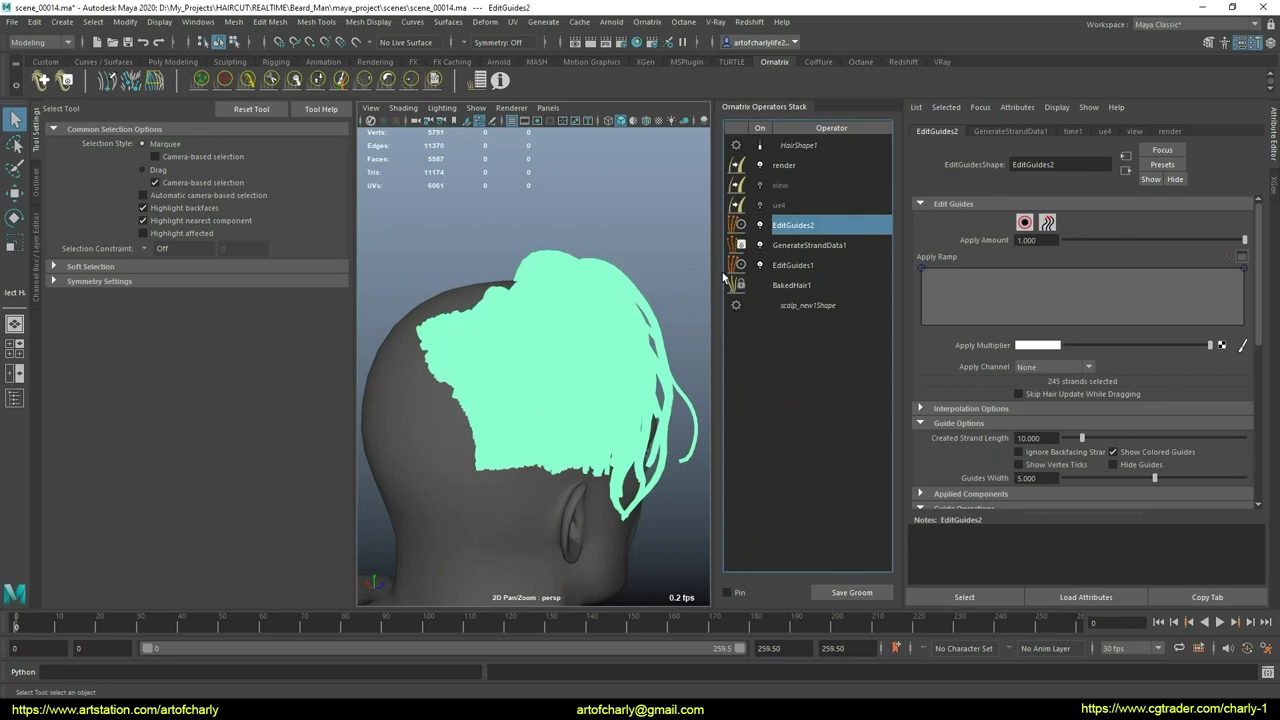
click(800, 287)
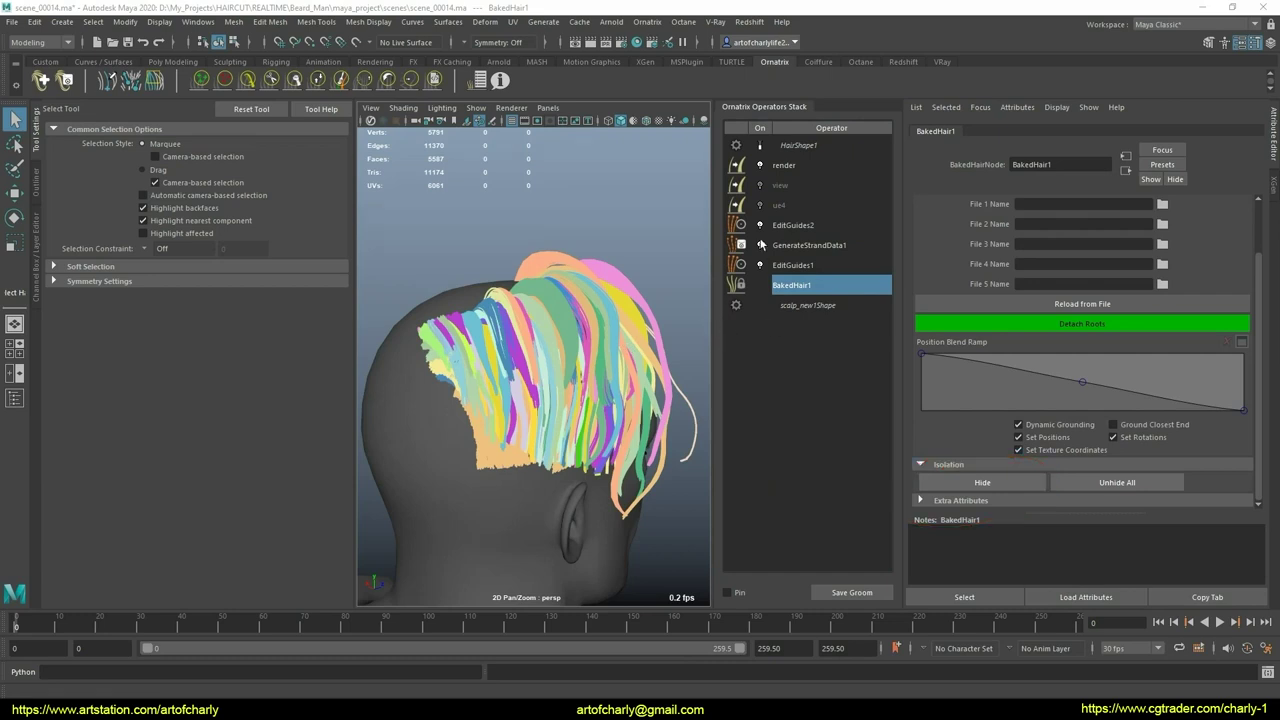
click(845, 226)
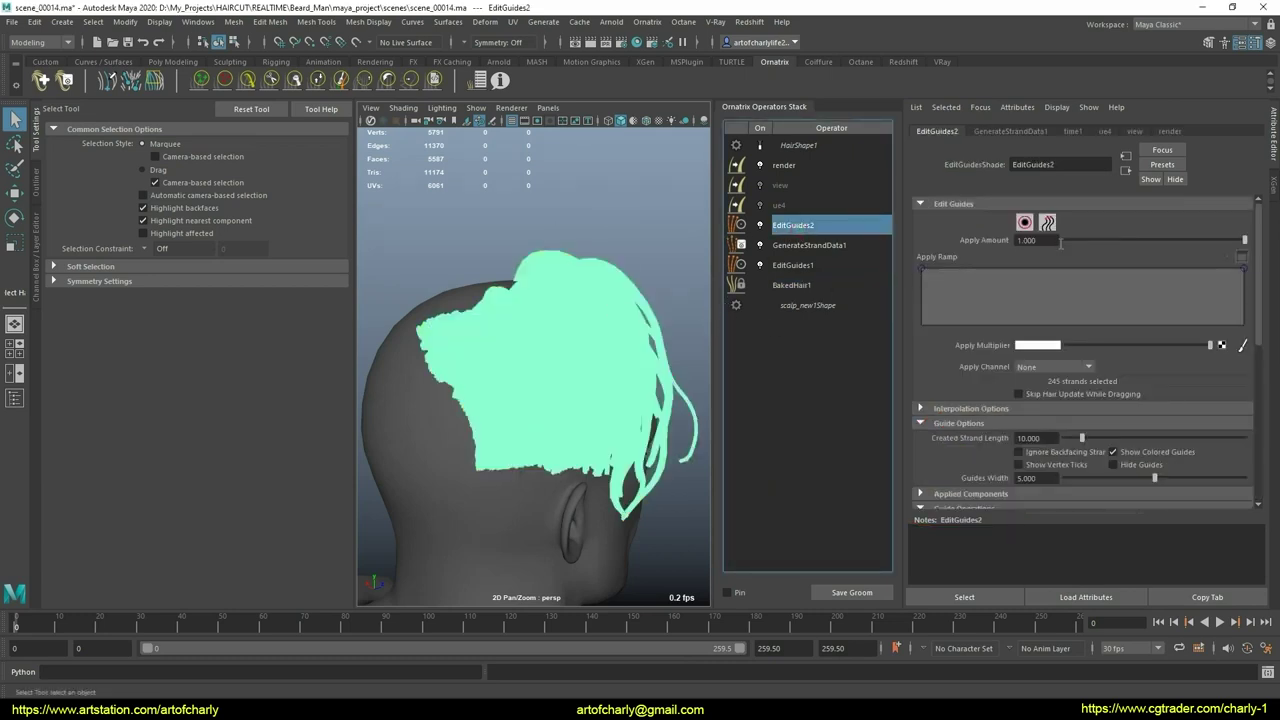
Step: Enter Edit Guides mode, marquee-select all guide strands, orbit, then show GenerateStrandData1
click(1030, 226)
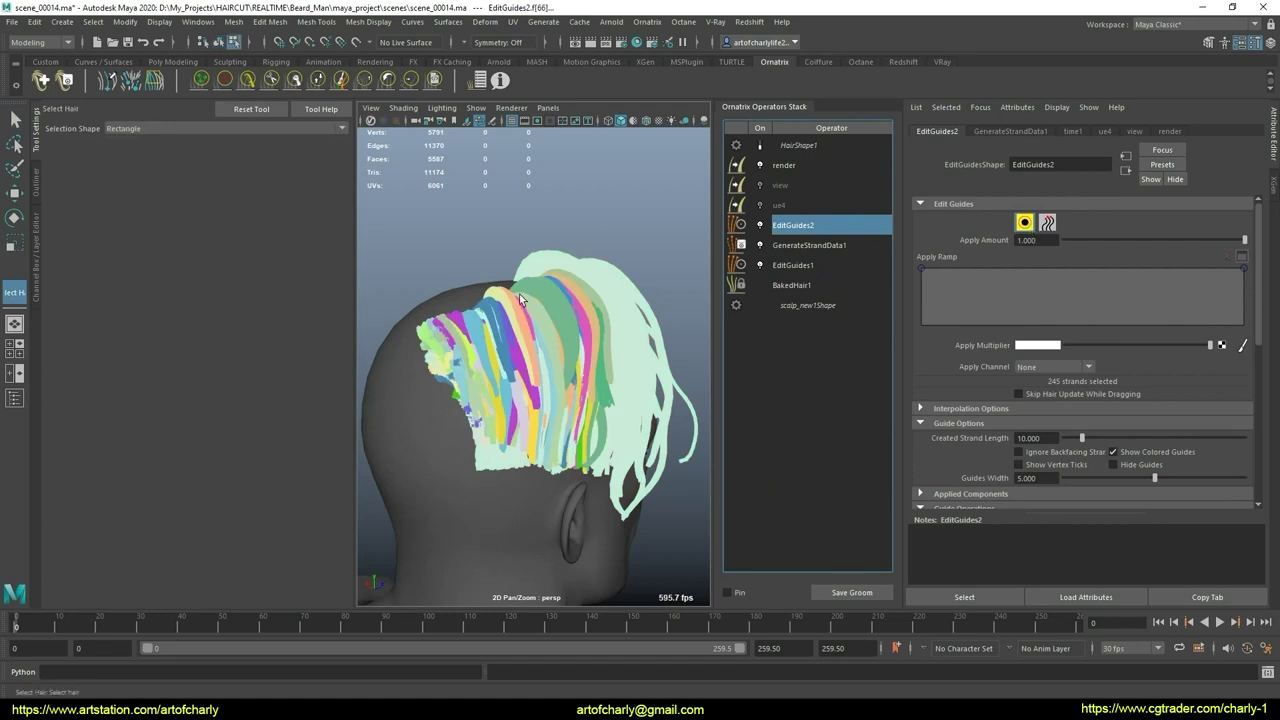
drag(367, 219, 775, 586)
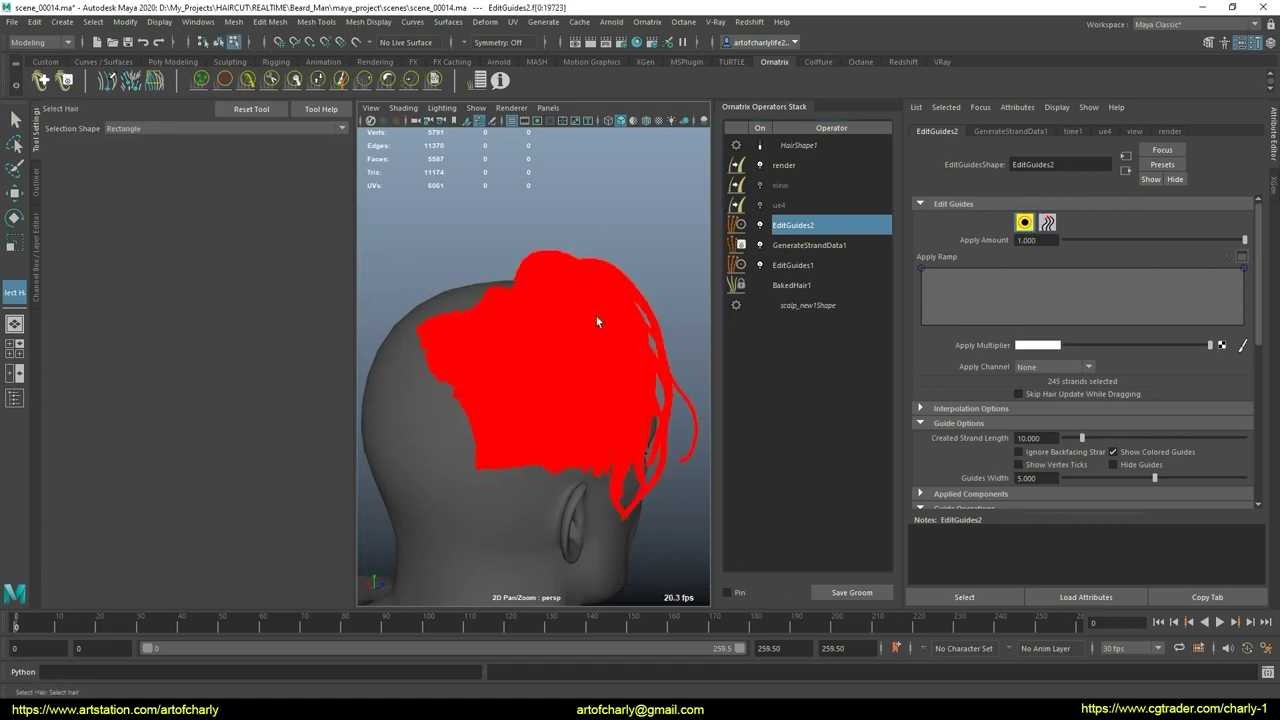
alt+drag(648, 234, 608, 371)
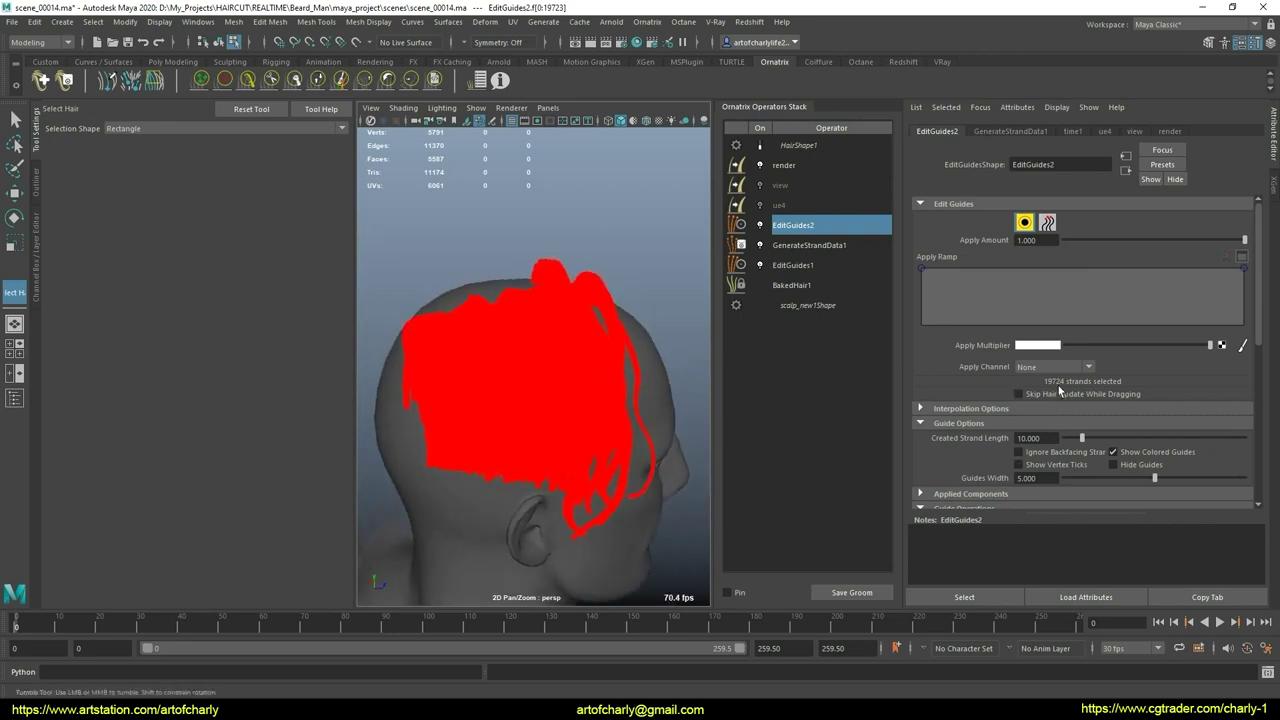
alt+drag(566, 380, 583, 395)
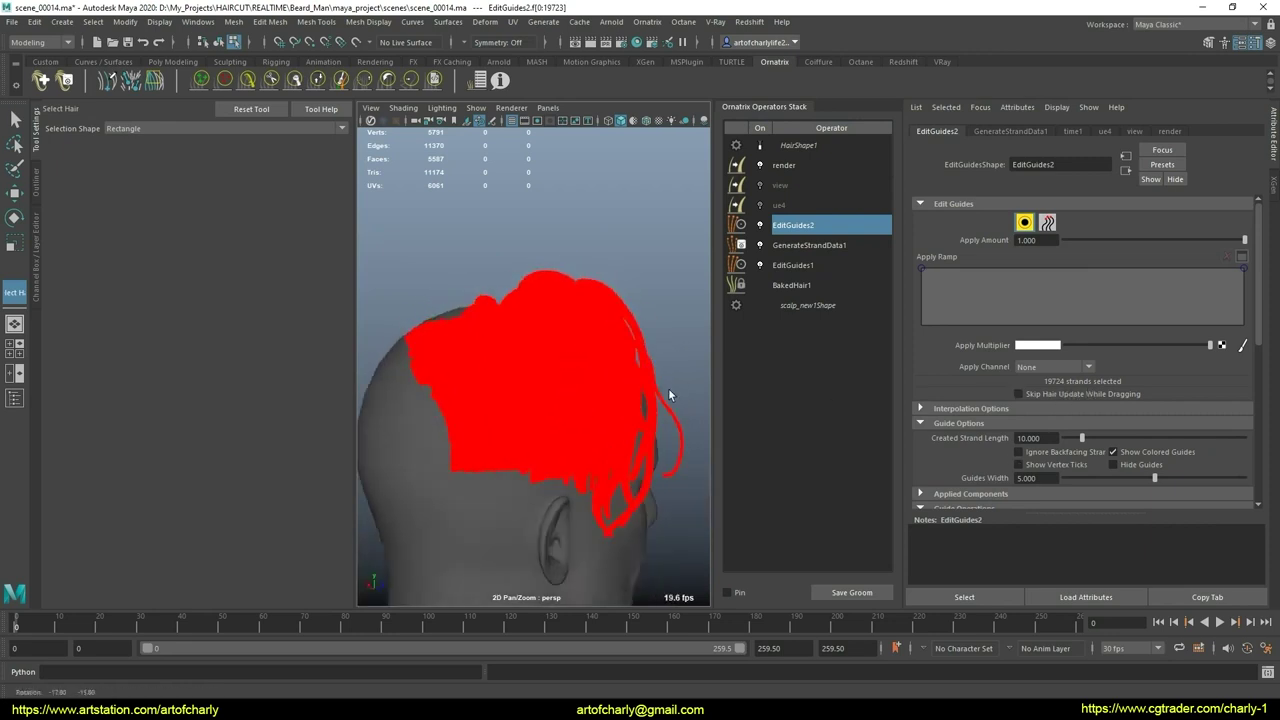
alt+right_drag(540, 370, 510, 347)
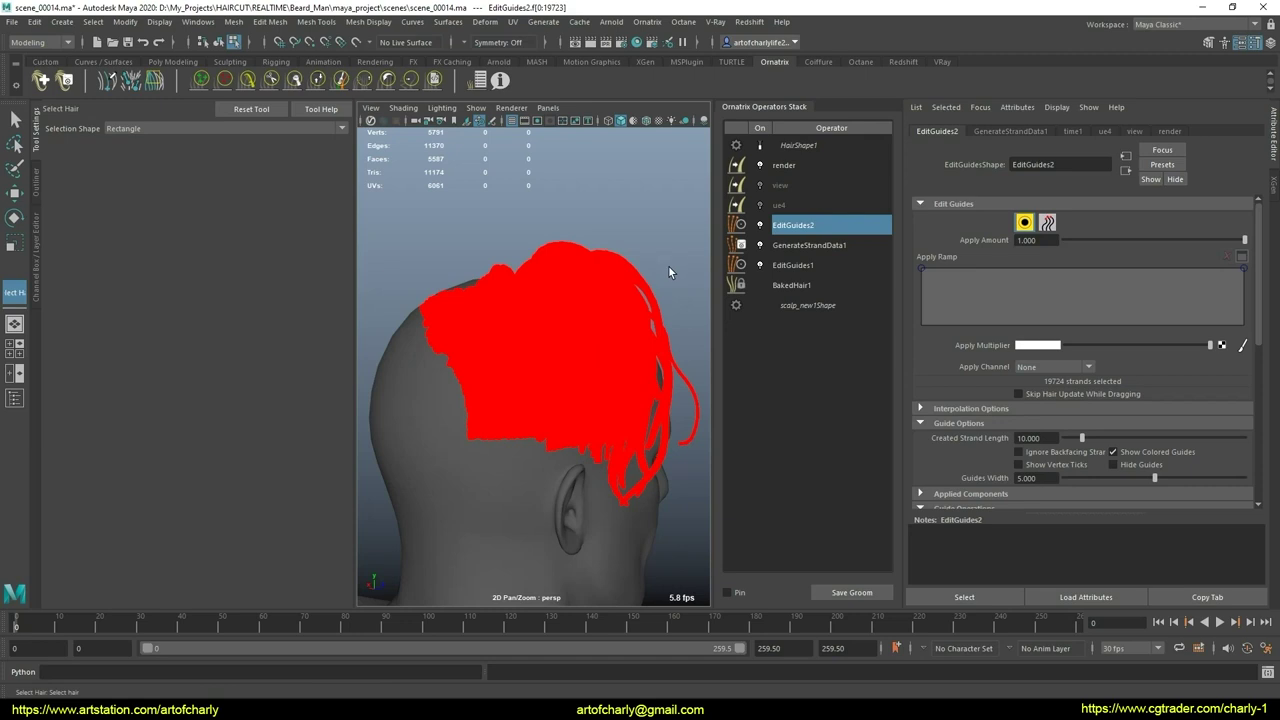
click(800, 247)
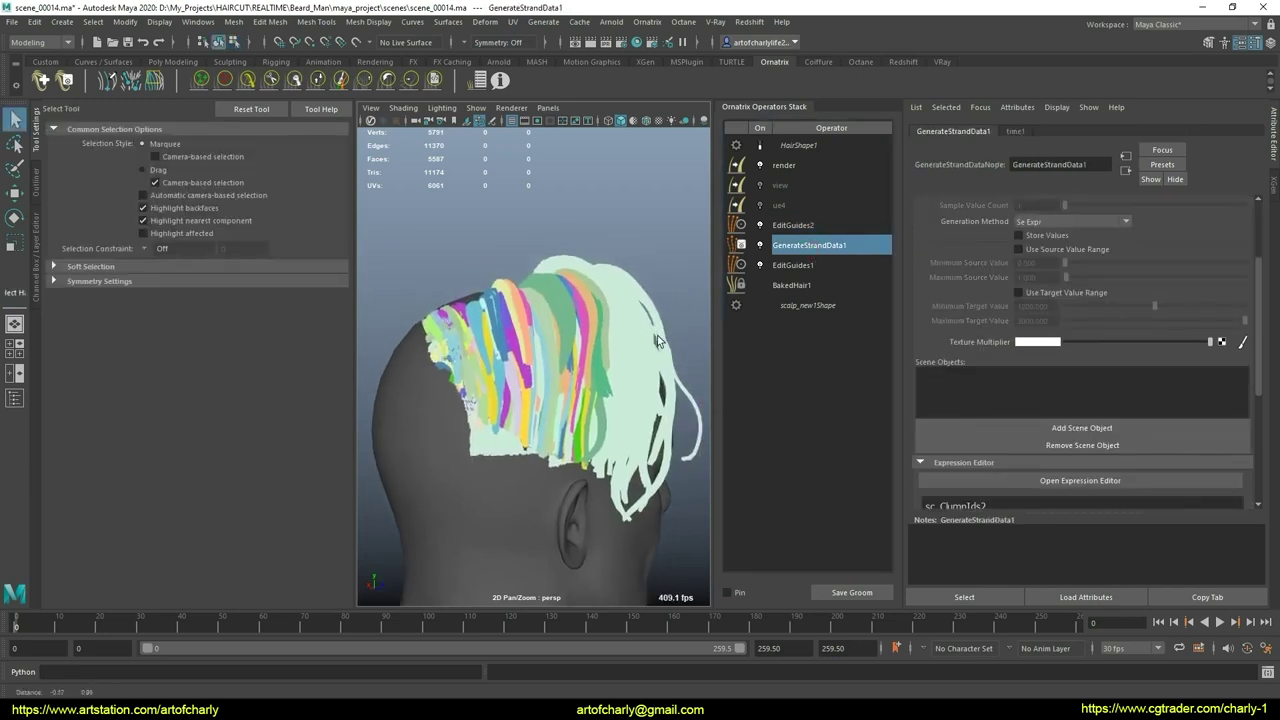
Step: Revisit BakedHair1, then re-enable GenerateStrandData1's 1200–3000 target value range
scroll(587, 330, up, 2)
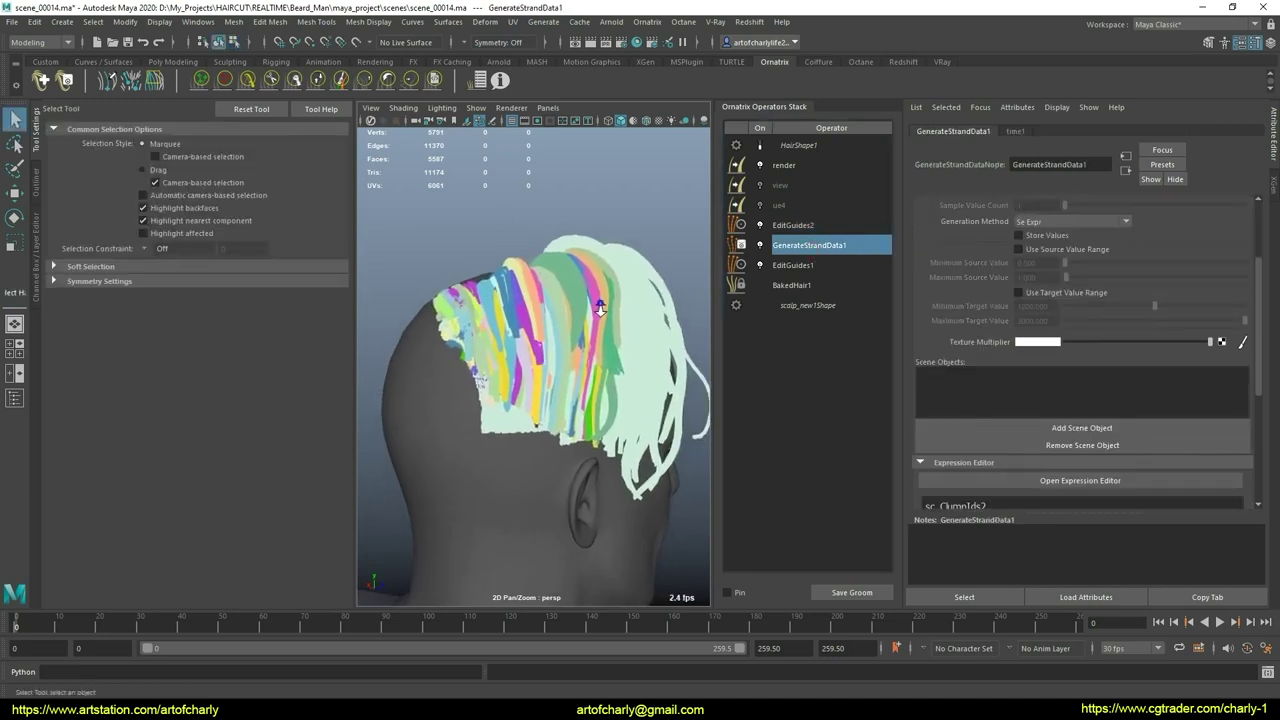
scroll(613, 349, up, 2)
alt+drag(616, 327, 637, 342)
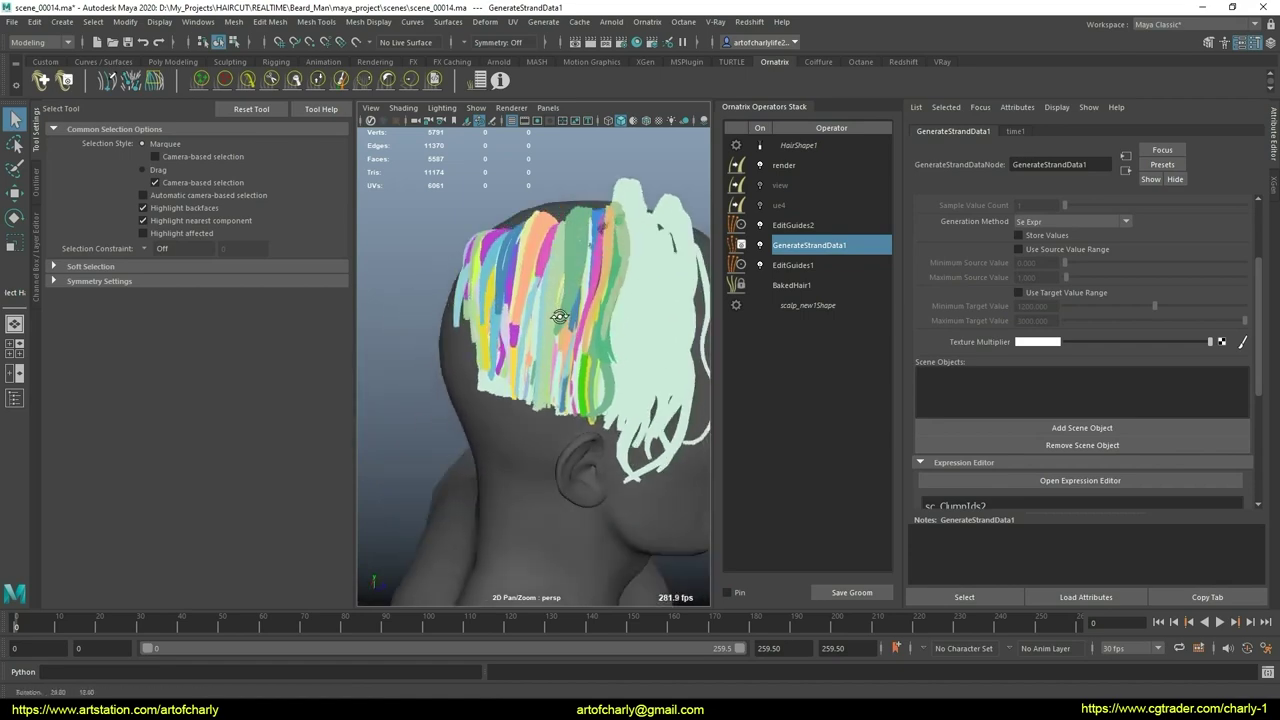
click(810, 286)
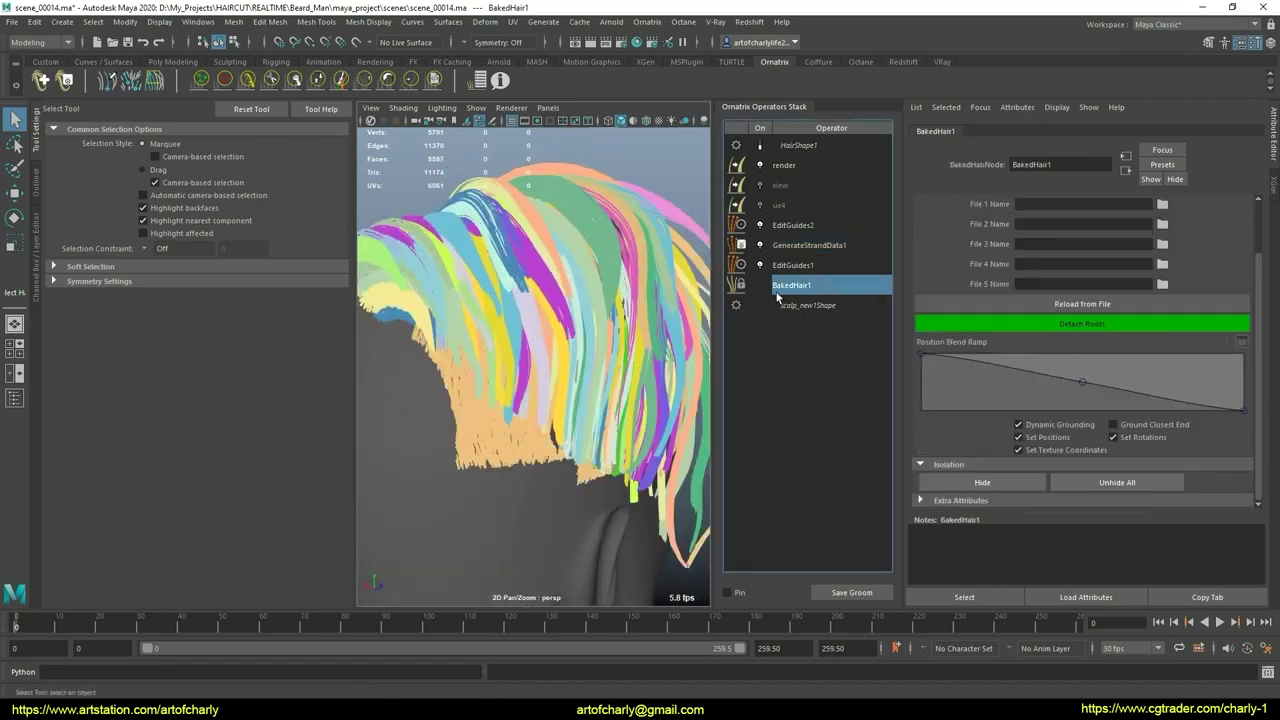
click(819, 247)
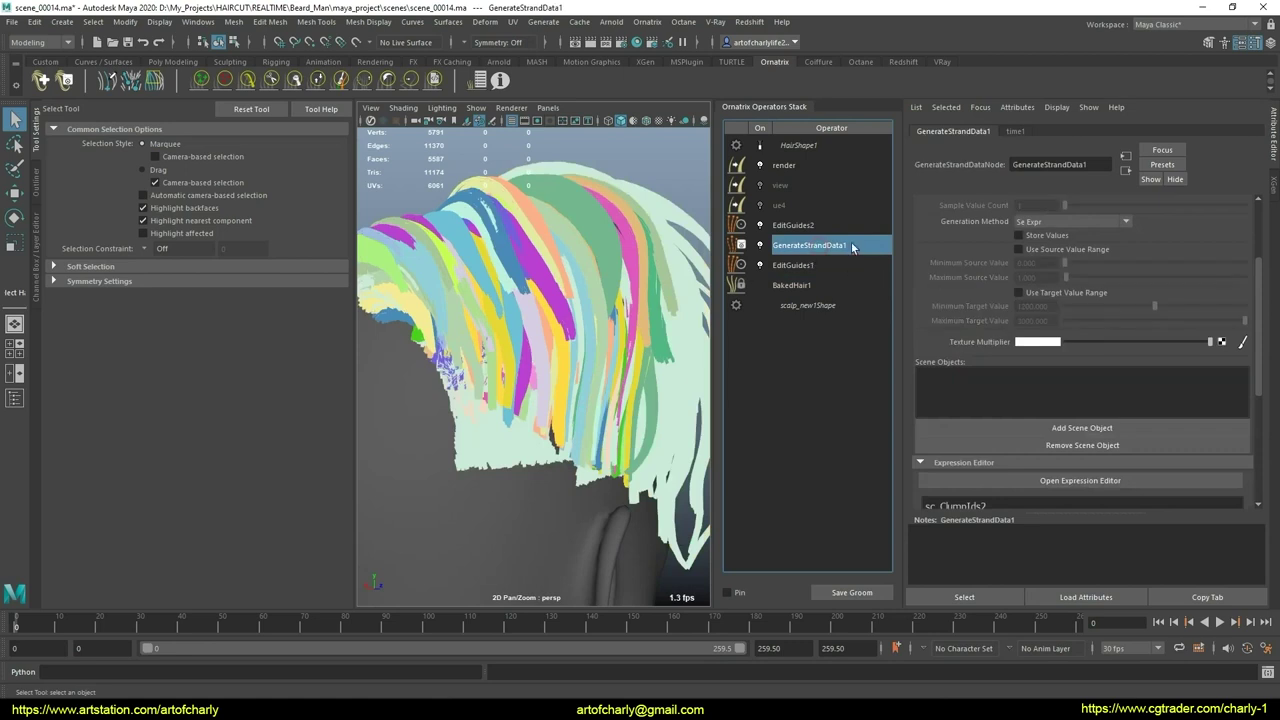
click(1047, 294)
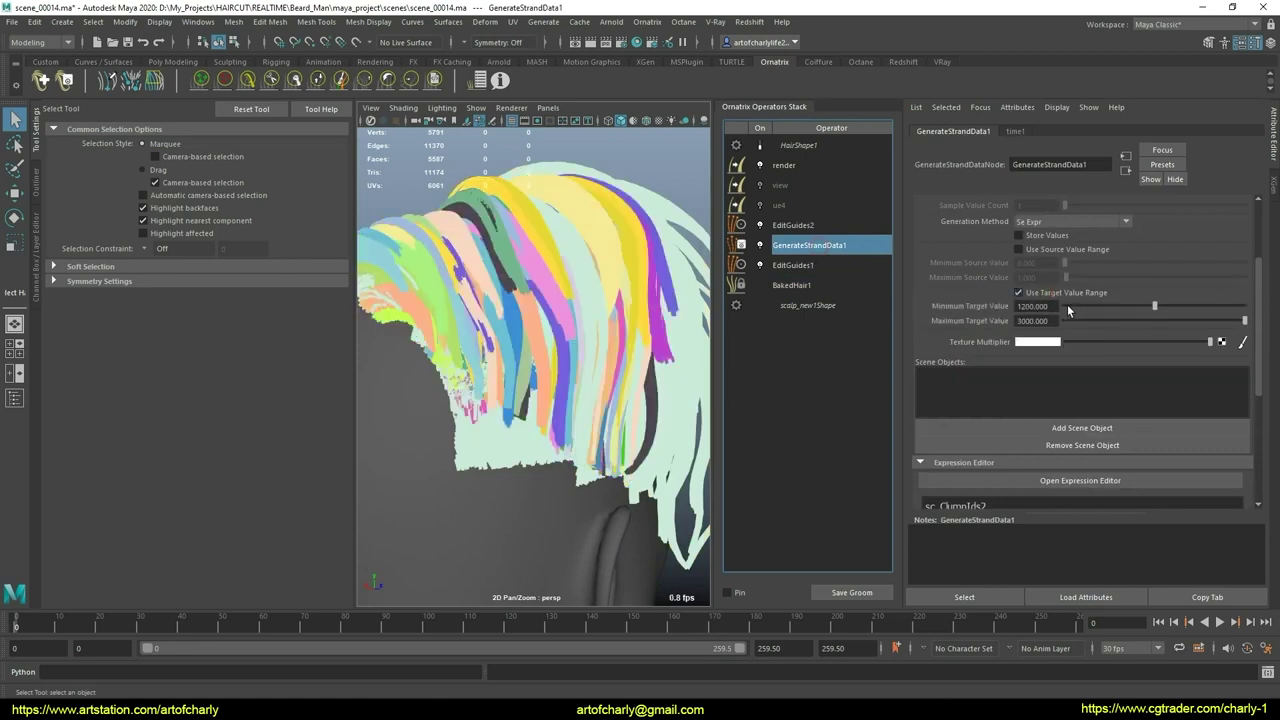
drag(1143, 285, 990, 306)
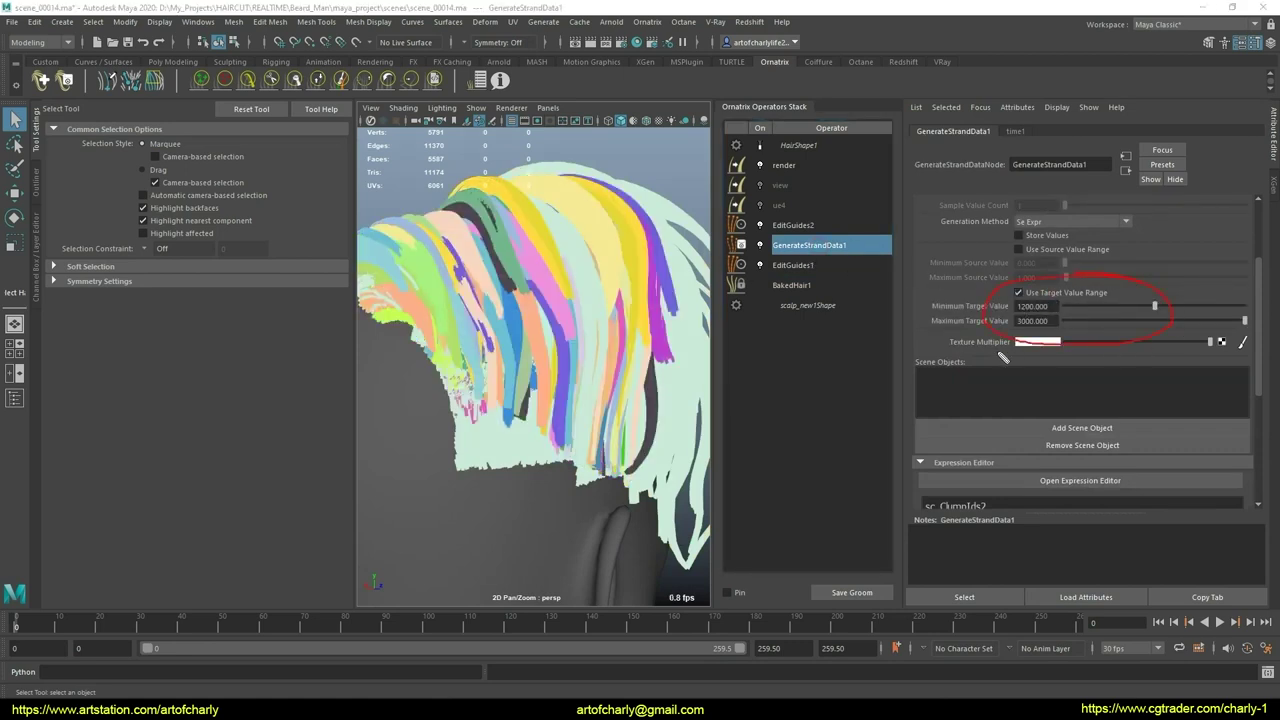
key(Escape)
alt+drag(568, 314, 799, 259)
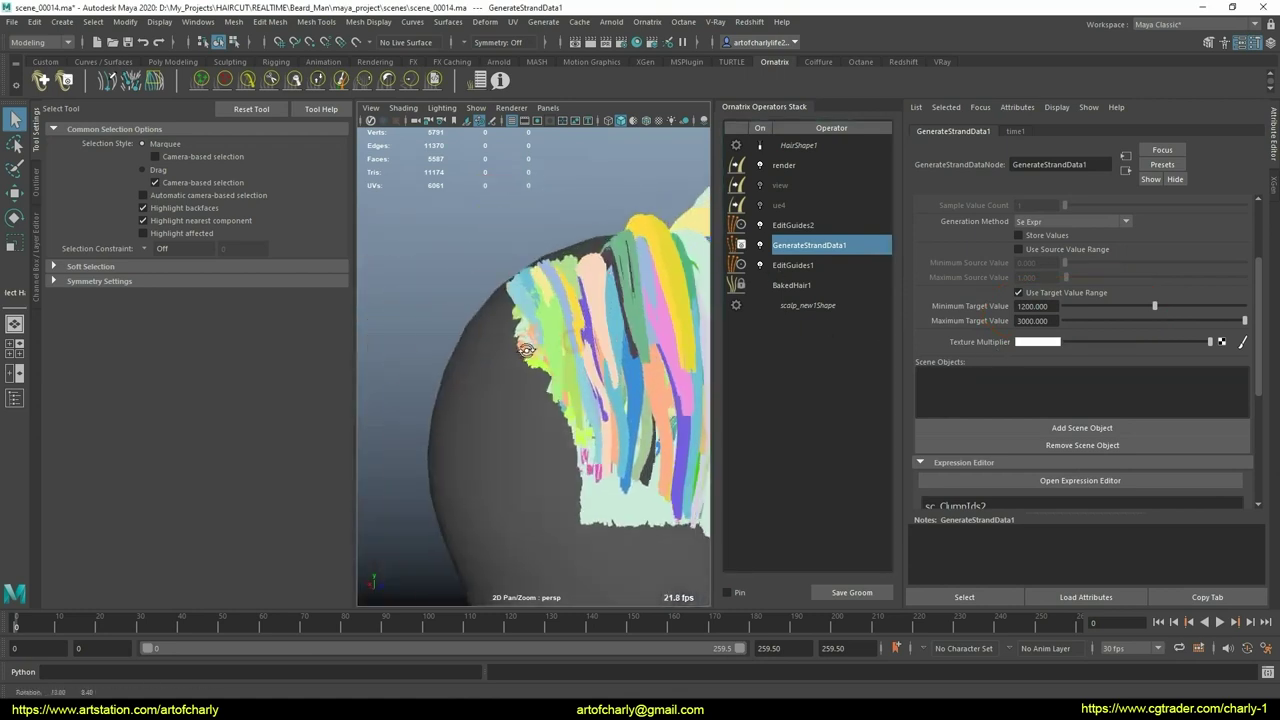
Step: In EditGuides2's guide editing mode, expand Strand Groups and enable Select By Group
click(844, 230)
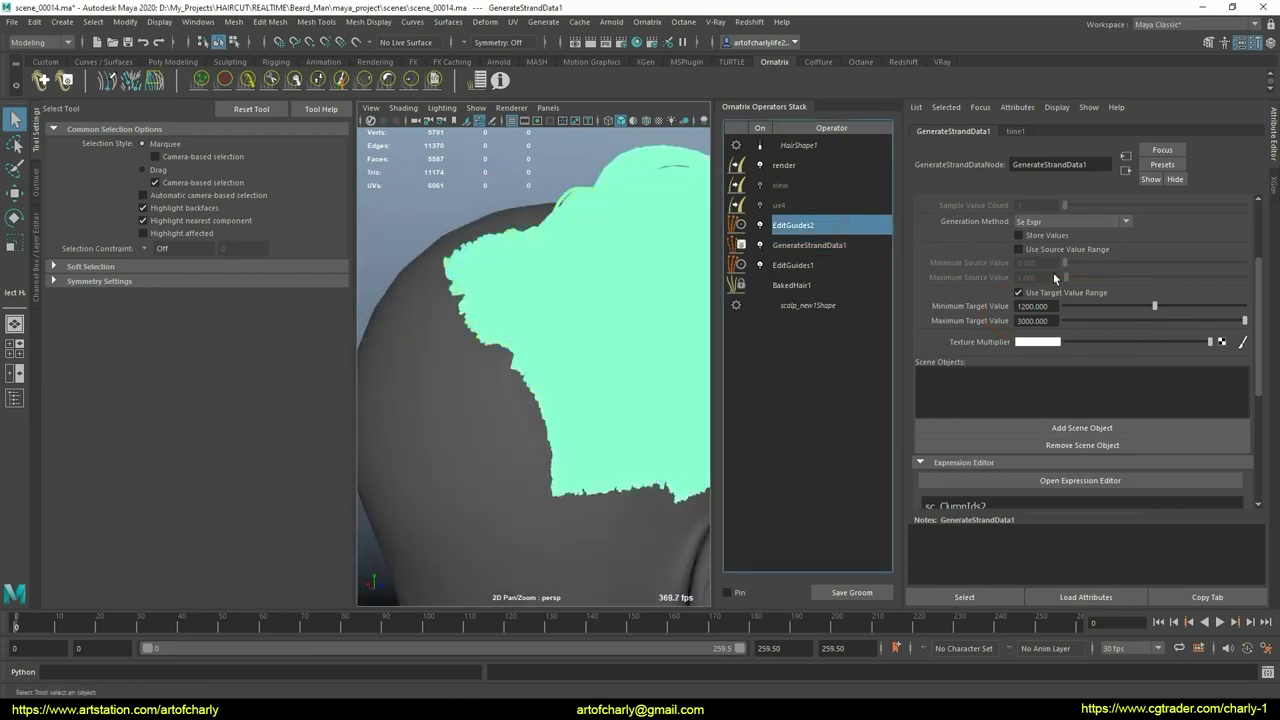
click(1025, 223)
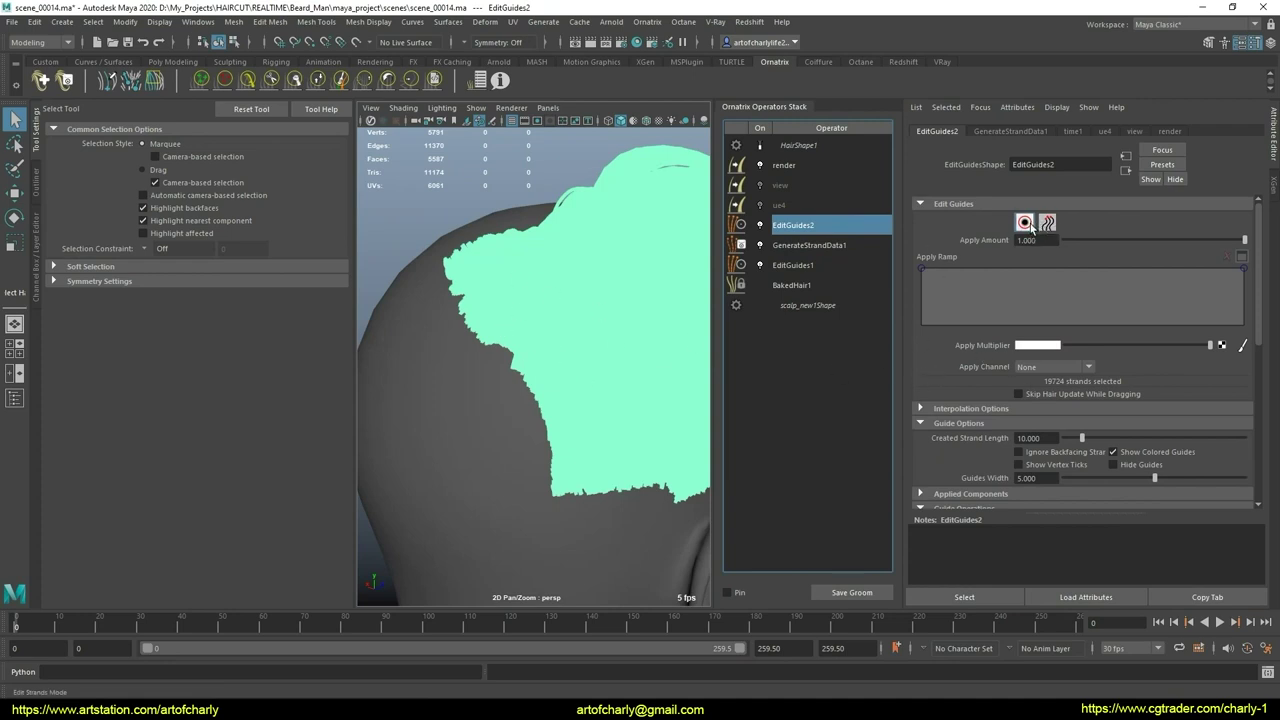
scroll(1011, 359, down, 5)
scroll(1010, 389, down, 5)
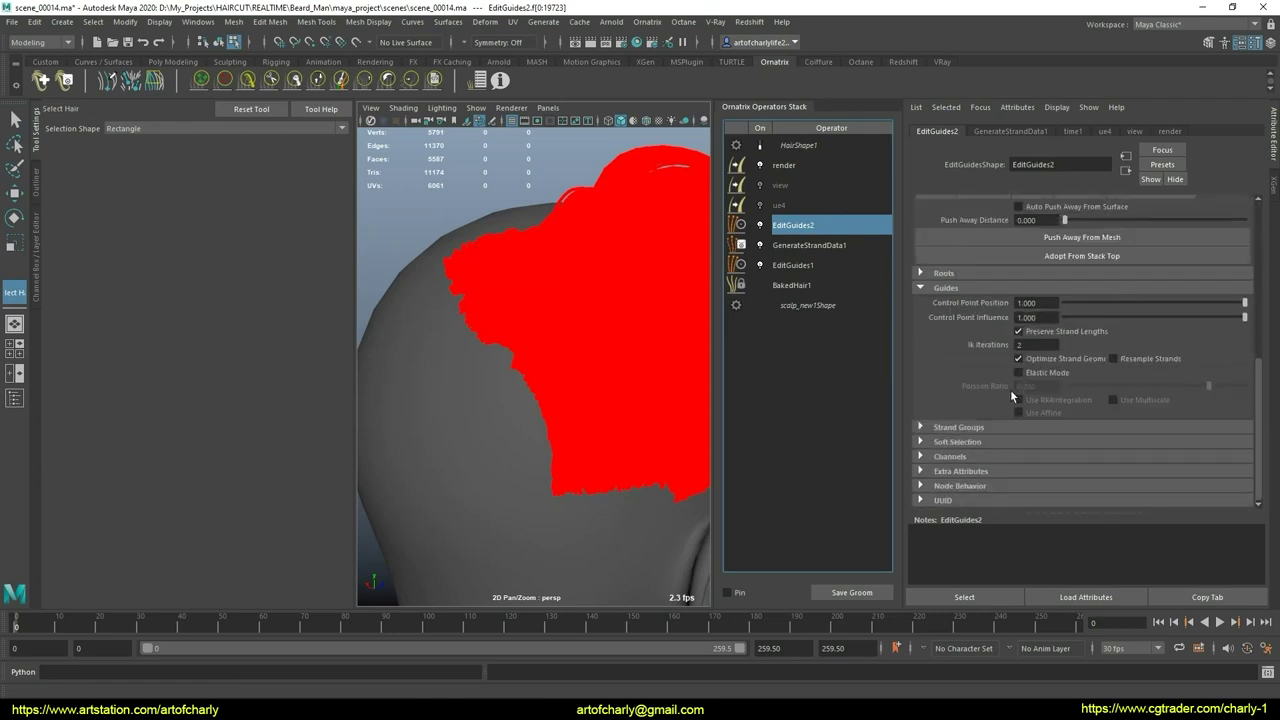
click(958, 427)
scroll(941, 449, down, 3)
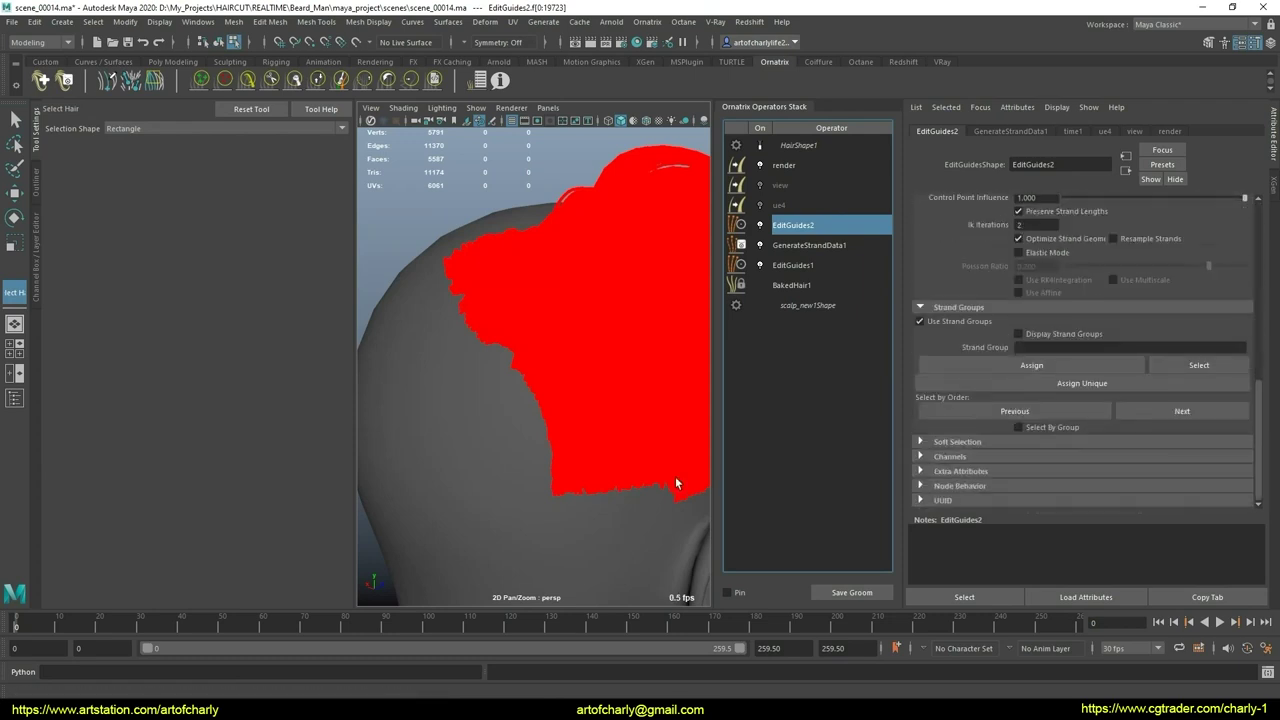
click(609, 460)
Step: Pick a single guide clump on the hair, reading strand group 2712
scroll(536, 433, up, 5)
scroll(536, 433, down, 3)
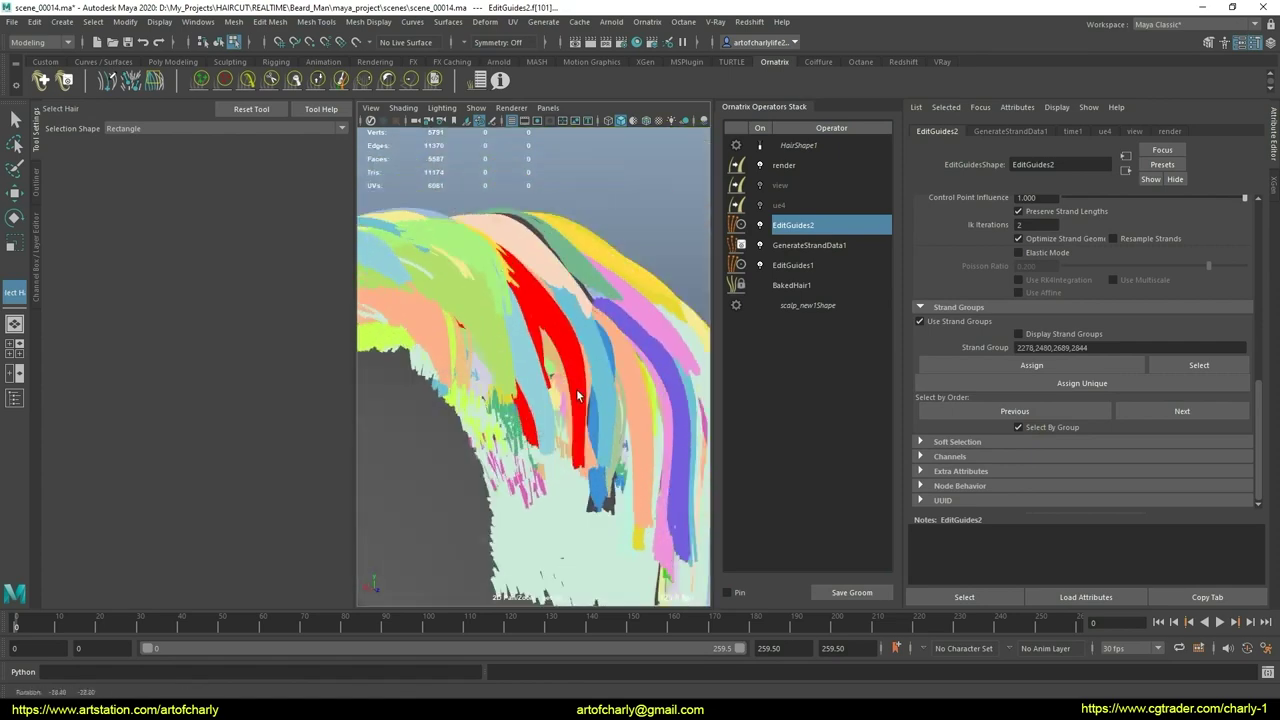
click(584, 440)
mouse_move(584, 440)
alt+middle_down()
mouse_move(586, 407)
mouse_move(568, 447)
mouse_move(630, 388)
alt+middle_up()
click(568, 447)
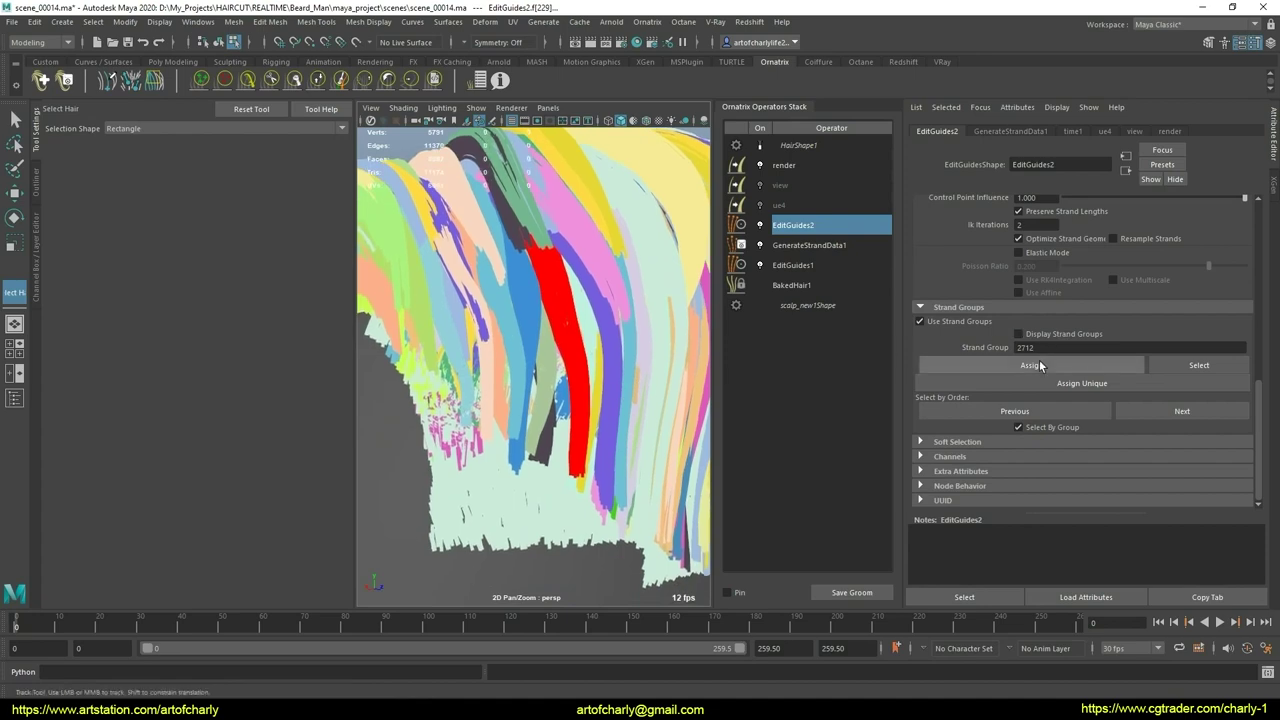
mouse_move(630, 388)
alt+mouse_down()
mouse_move(545, 376)
mouse_move(658, 371)
mouse_move(565, 372)
alt+mouse_up()
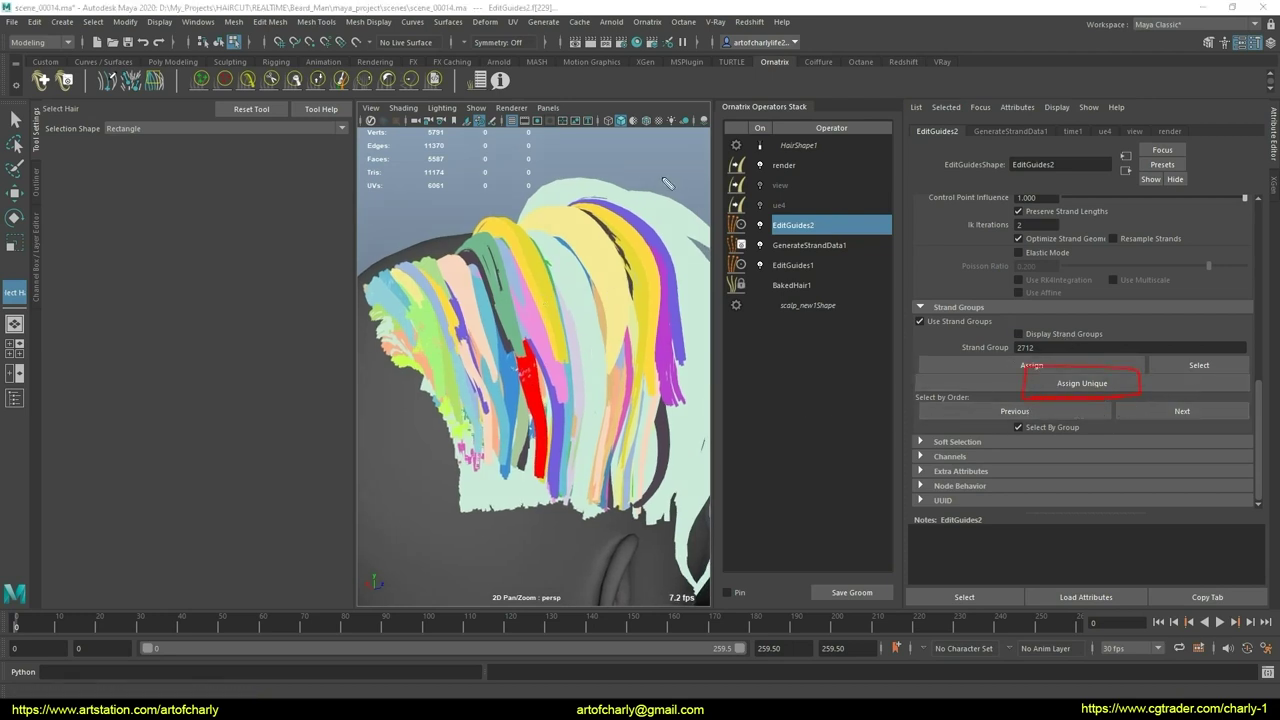
drag(665, 183, 605, 152)
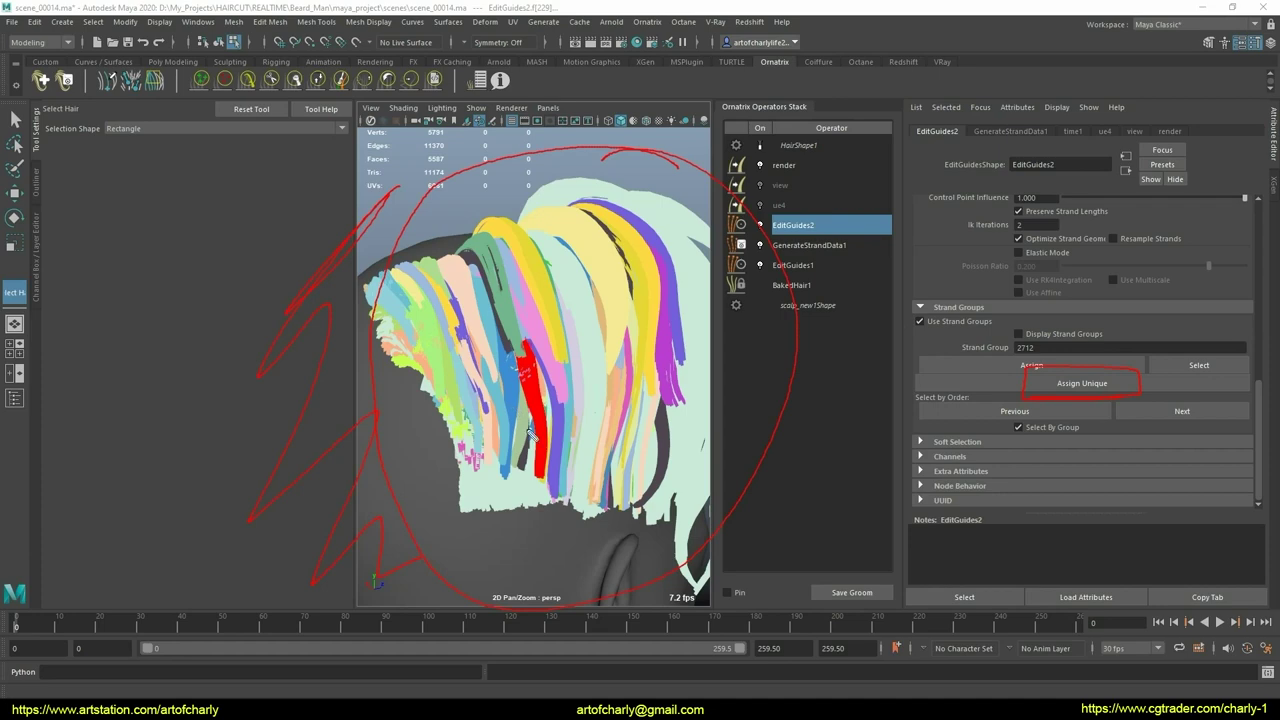
key(Escape)
mouse_move(563, 418)
alt+mouse_down()
mouse_move(591, 406)
mouse_move(545, 353)
mouse_move(639, 279)
alt+mouse_up()
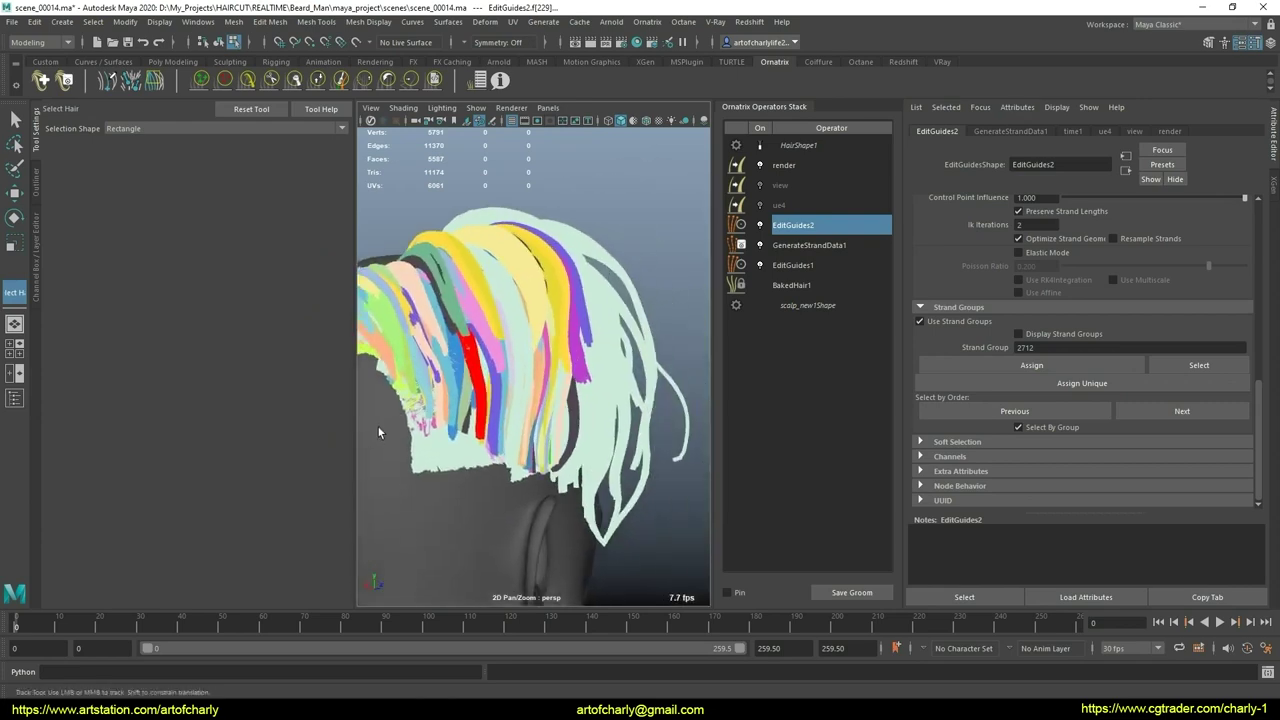
mouse_move(369, 256)
alt+mouse_down()
mouse_move(441, 354)
mouse_move(560, 370)
alt+mouse_up()
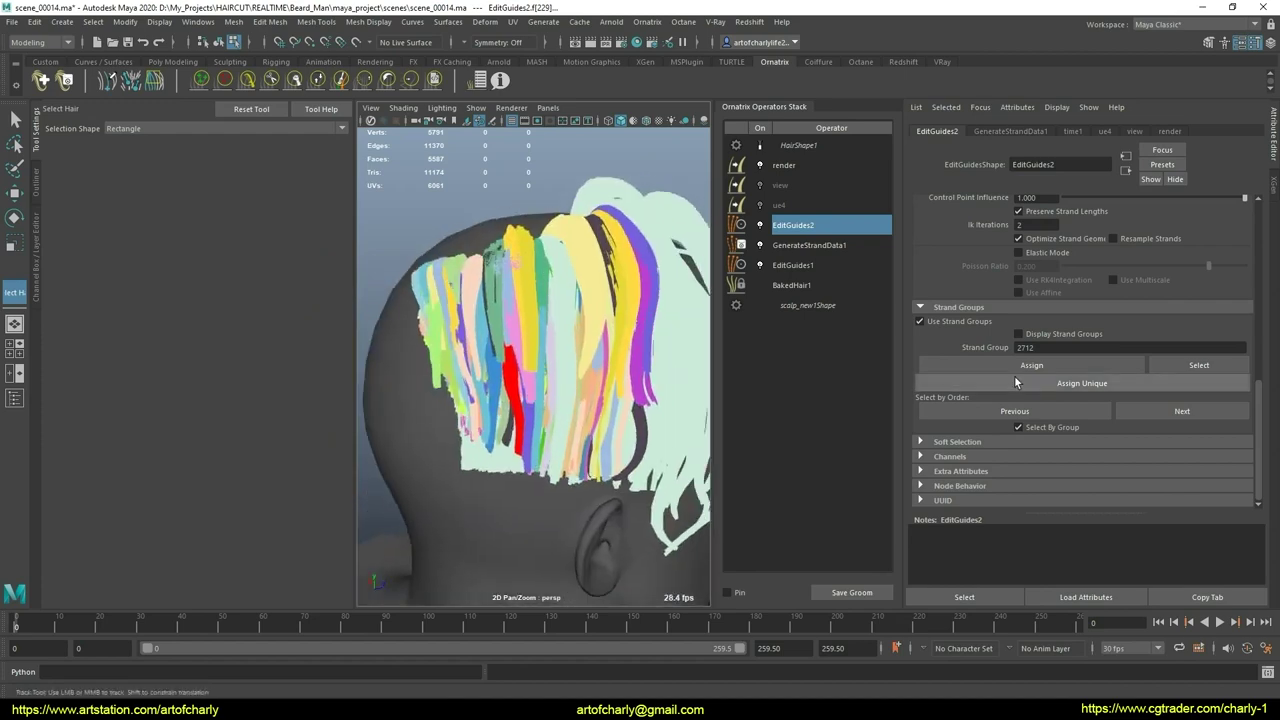
mouse_move(510, 422)
alt+mouse_down()
mouse_move(677, 318)
mouse_move(600, 314)
mouse_move(580, 357)
mouse_move(575, 458)
mouse_move(557, 288)
mouse_move(586, 351)
mouse_move(589, 437)
mouse_move(563, 337)
mouse_move(534, 302)
mouse_move(651, 309)
mouse_move(580, 305)
mouse_move(586, 383)
mouse_move(626, 289)
mouse_move(583, 440)
mouse_move(531, 423)
mouse_move(504, 312)
mouse_move(543, 437)
mouse_move(612, 306)
mouse_move(597, 321)
alt+mouse_up()
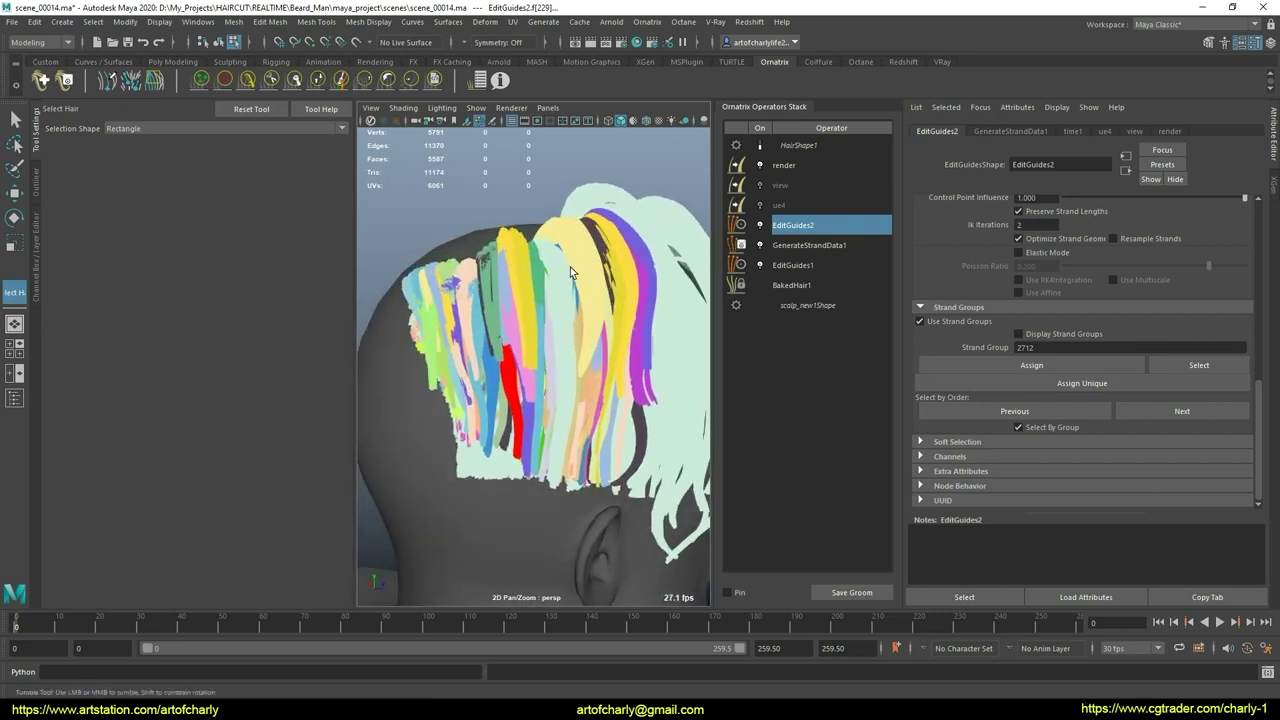
alt+drag(570, 267, 600, 219)
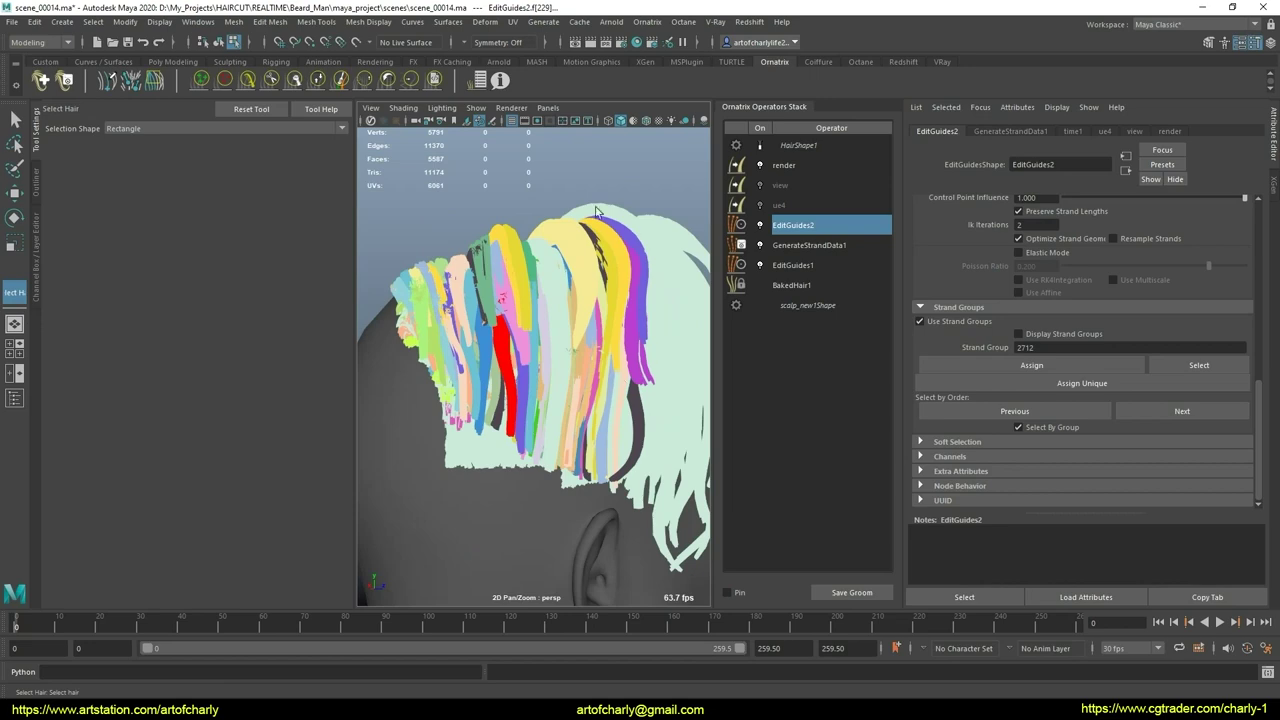
alt+drag(624, 335, 526, 314)
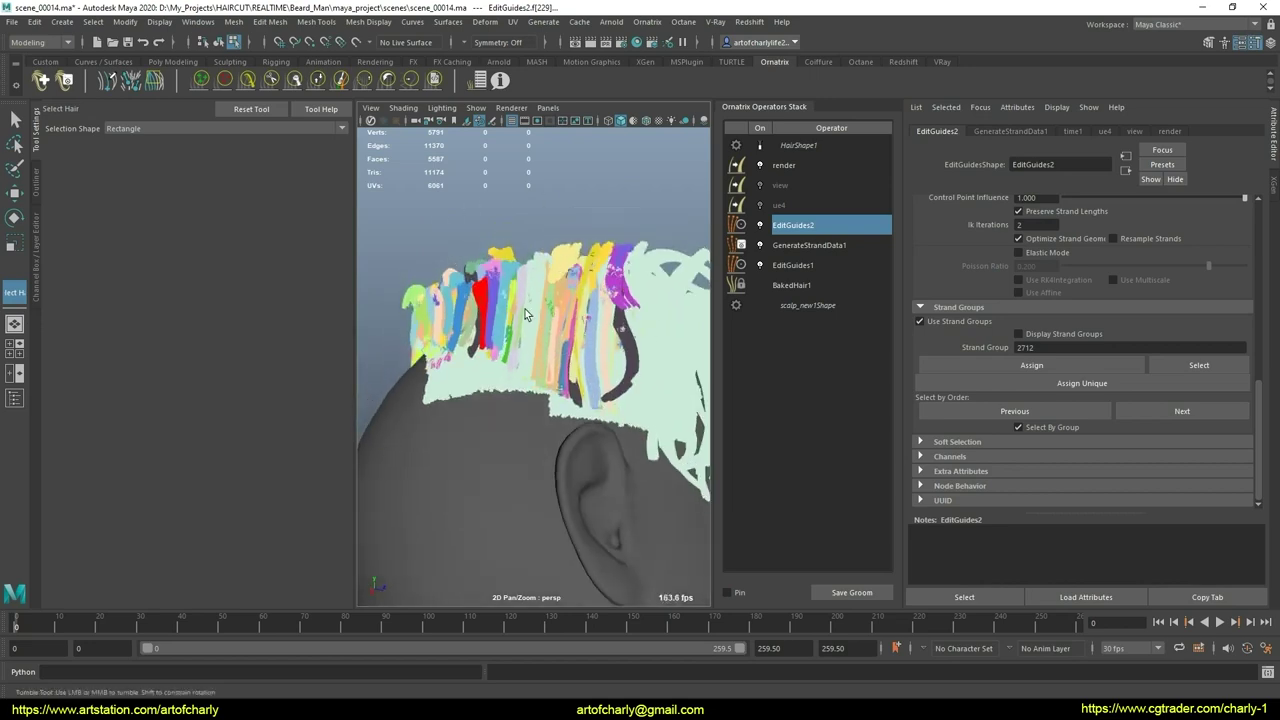
mouse_move(522, 260)
alt+mouse_down()
mouse_move(600, 240)
mouse_move(427, 412)
alt+mouse_up()
mouse_move(584, 283)
alt+mouse_down()
mouse_move(516, 347)
mouse_move(570, 419)
mouse_move(560, 320)
alt+mouse_up()
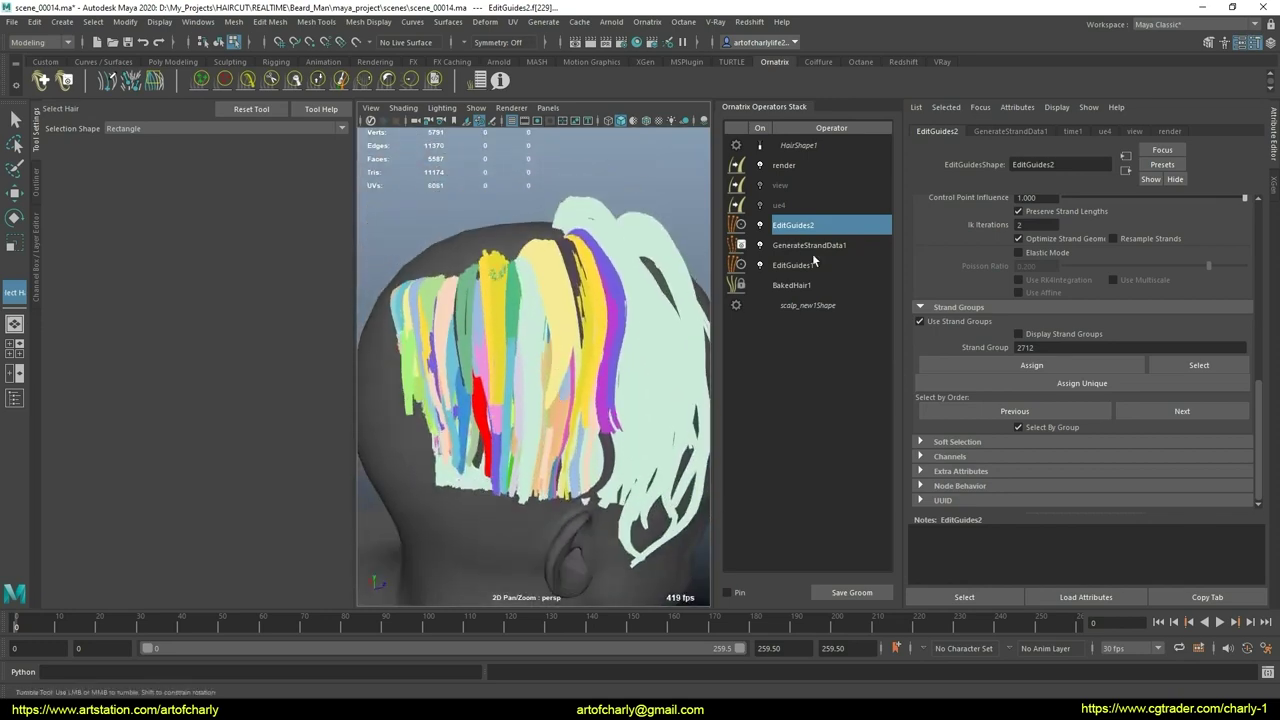
scroll(1041, 273, up, 5)
scroll(1041, 273, up, 5)
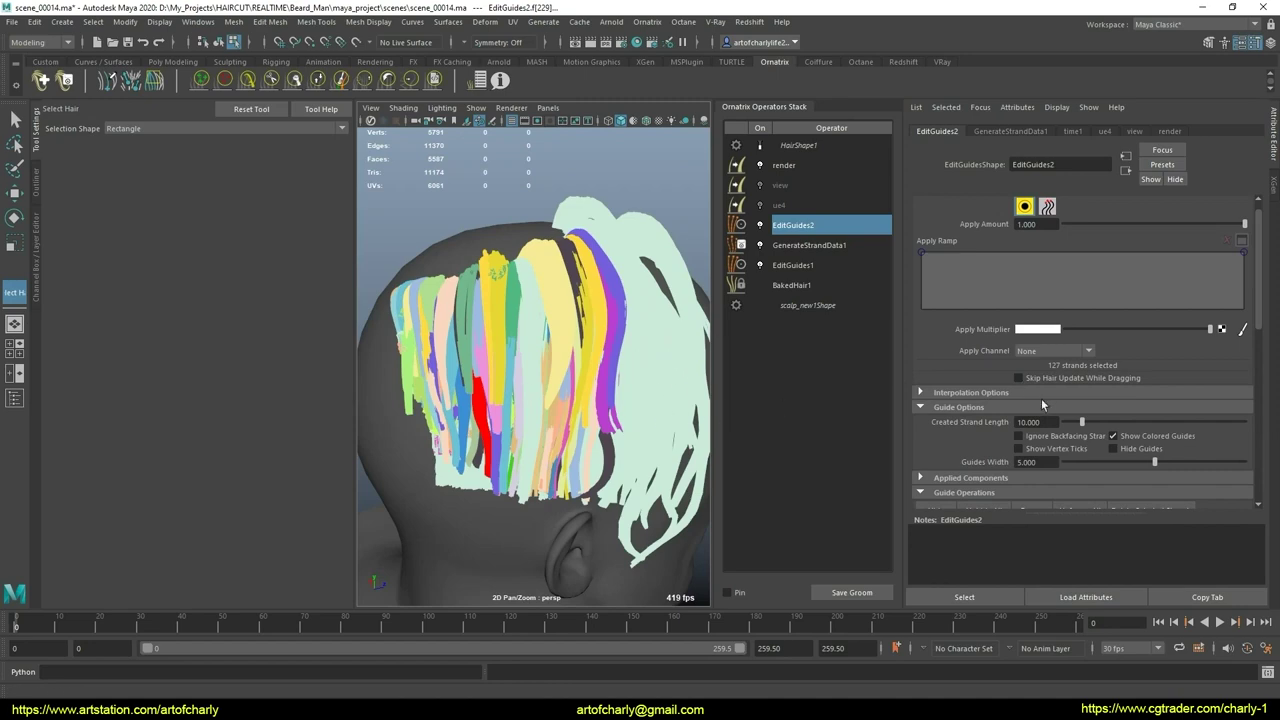
scroll(1041, 398, down, 5)
scroll(1071, 425, down, 5)
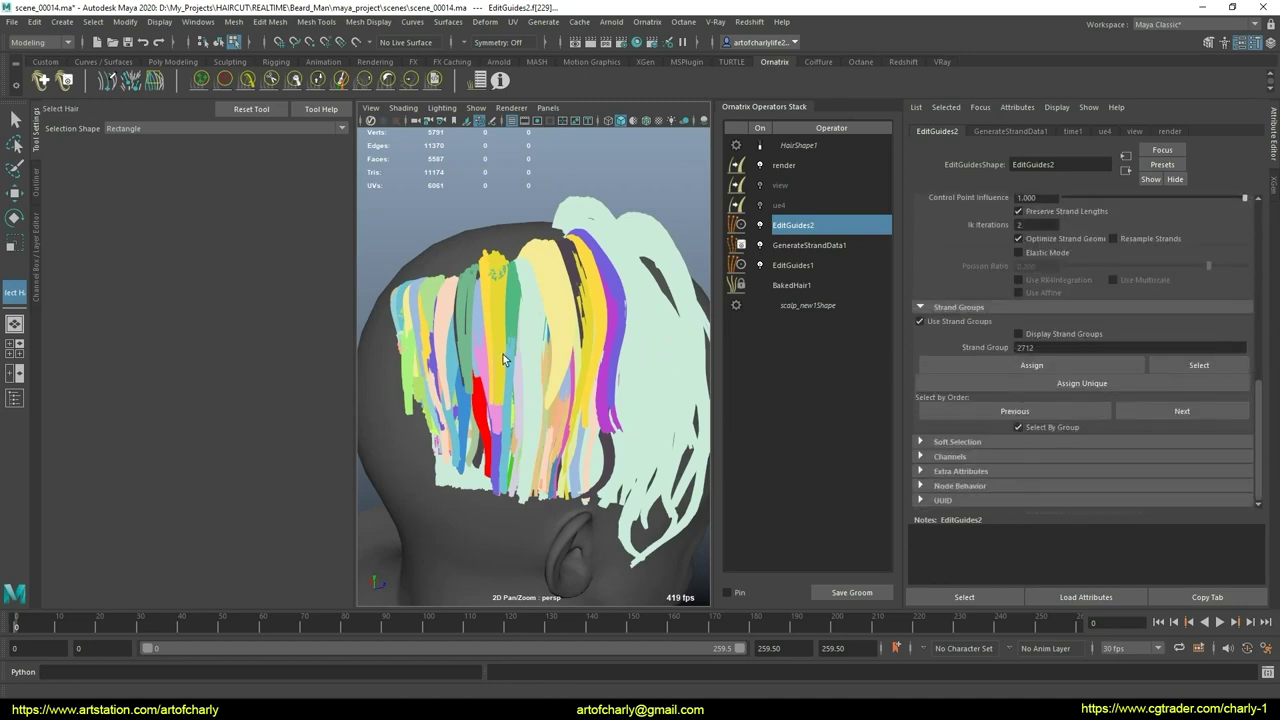
alt+drag(503, 360, 576, 277)
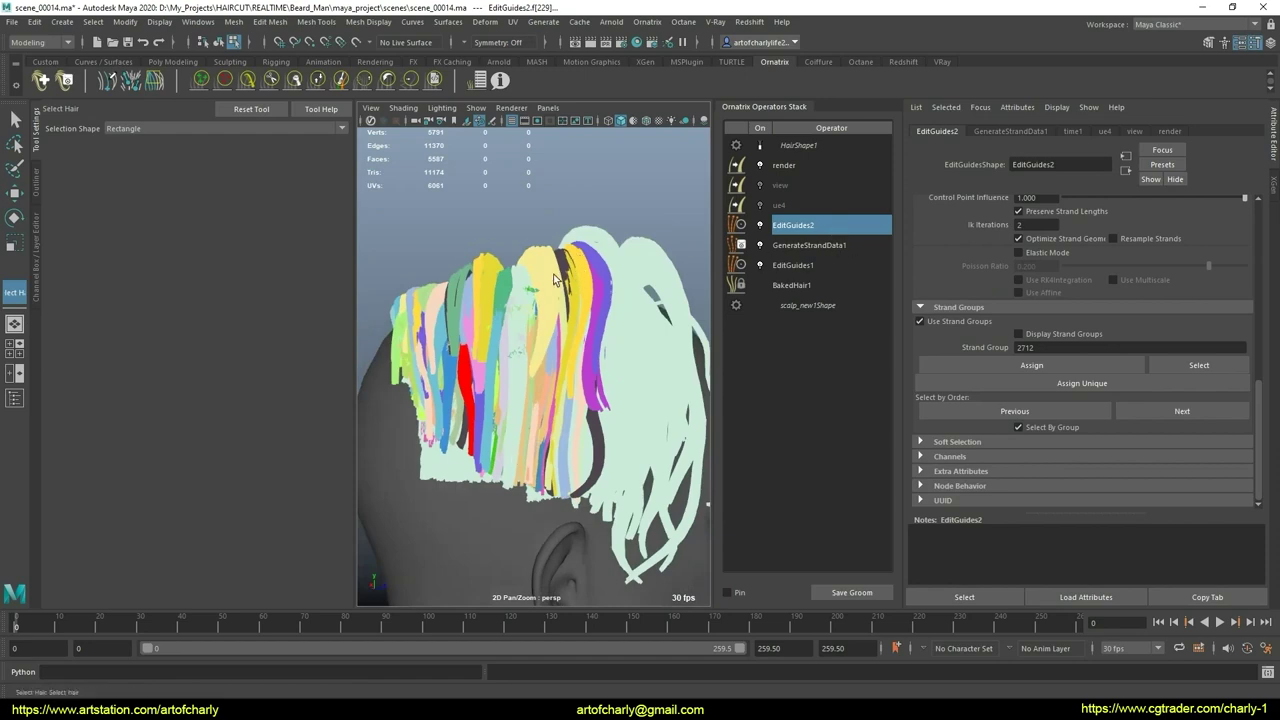
Step: Delete EditGuides2 and GenerateStrandData1 from the operator stack, then select EditGuides1
mouse_move(547, 352)
alt+mouse_down()
mouse_move(466, 342)
mouse_move(514, 406)
mouse_move(783, 243)
alt+mouse_up()
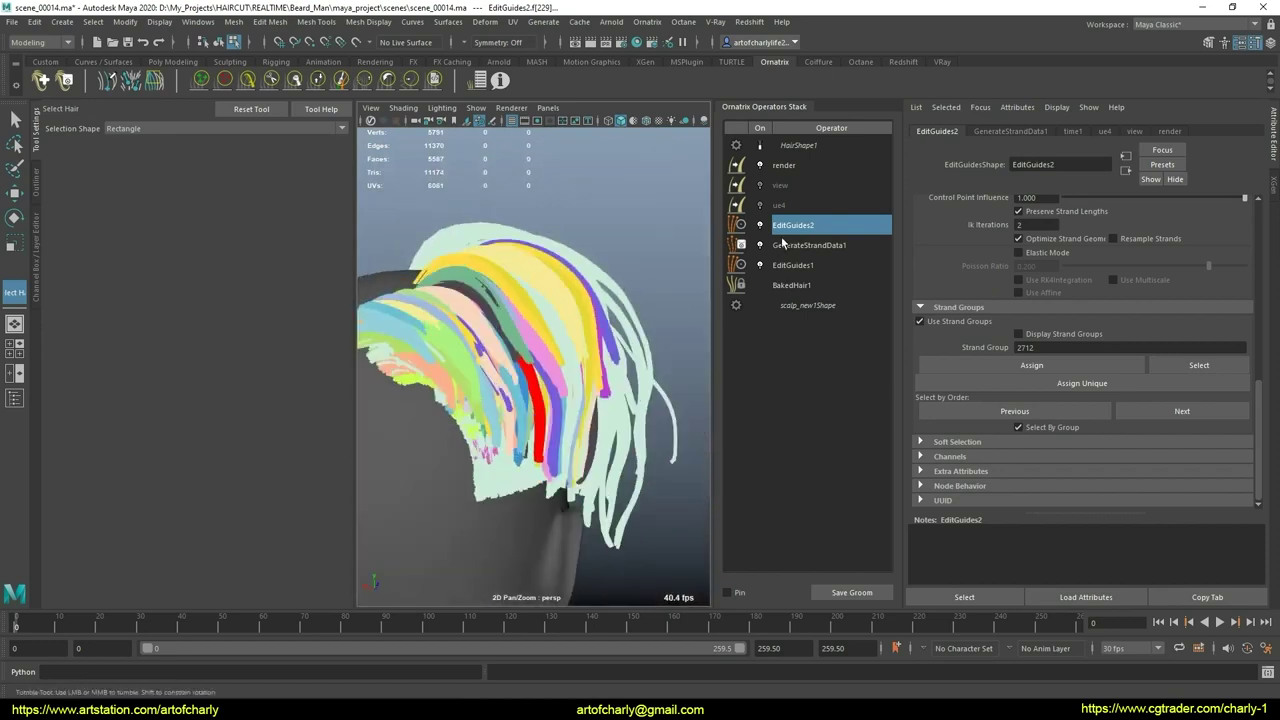
right_click(800, 235)
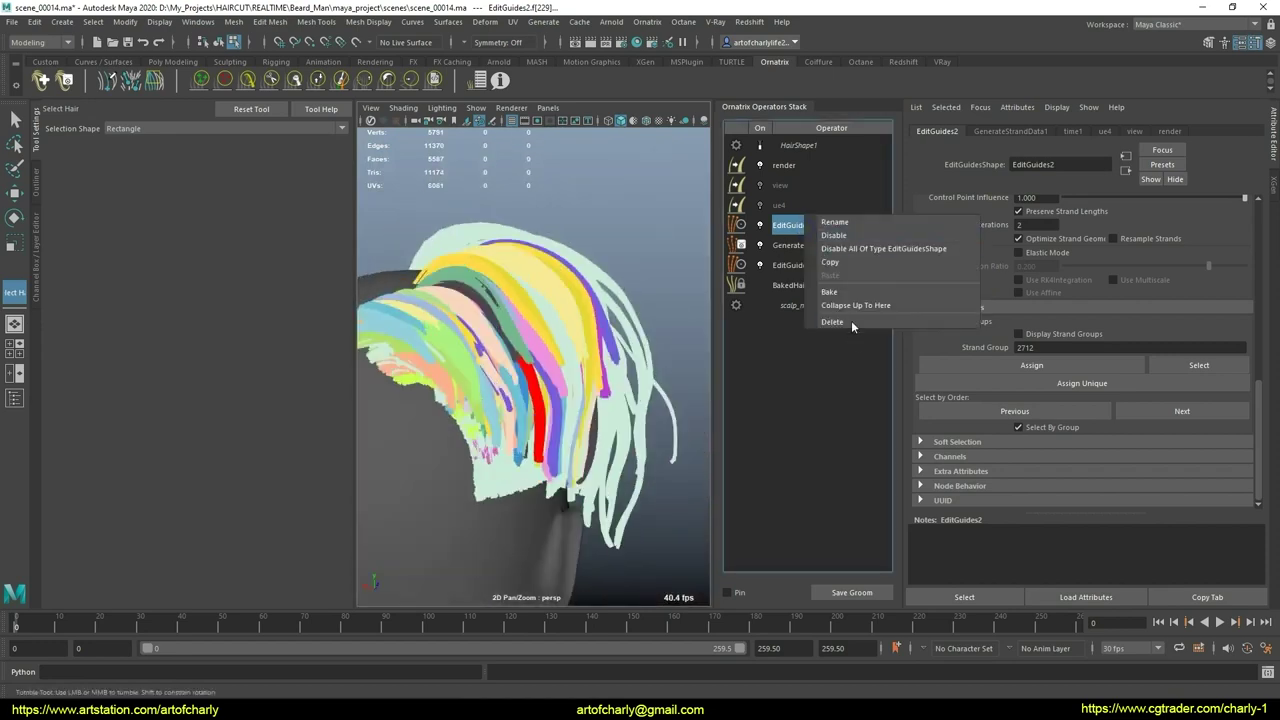
click(850, 318)
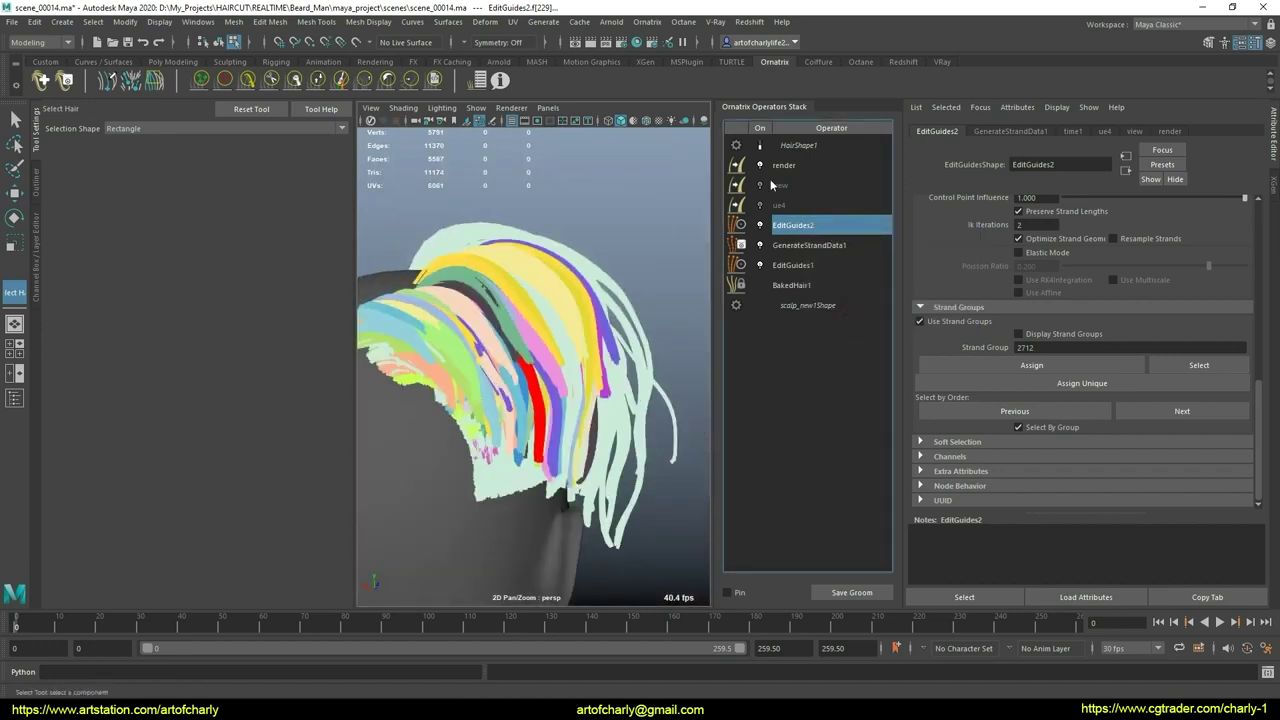
right_click(811, 224)
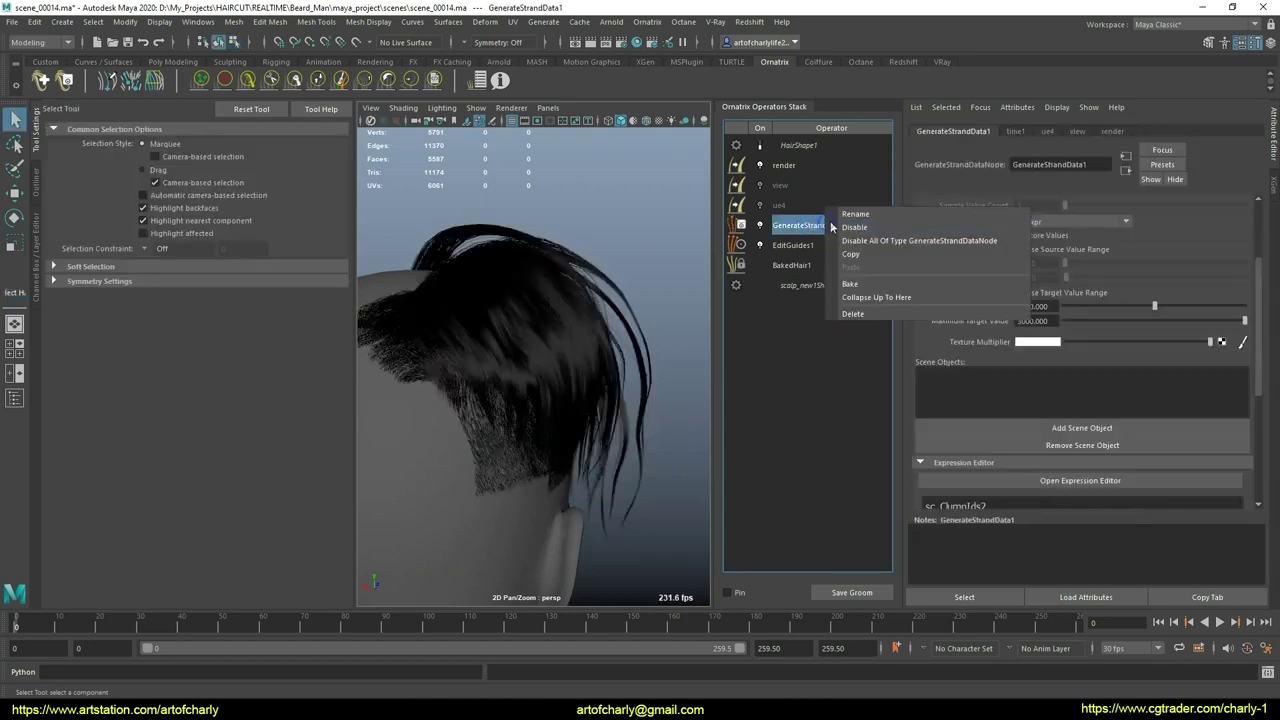
click(852, 313)
click(790, 228)
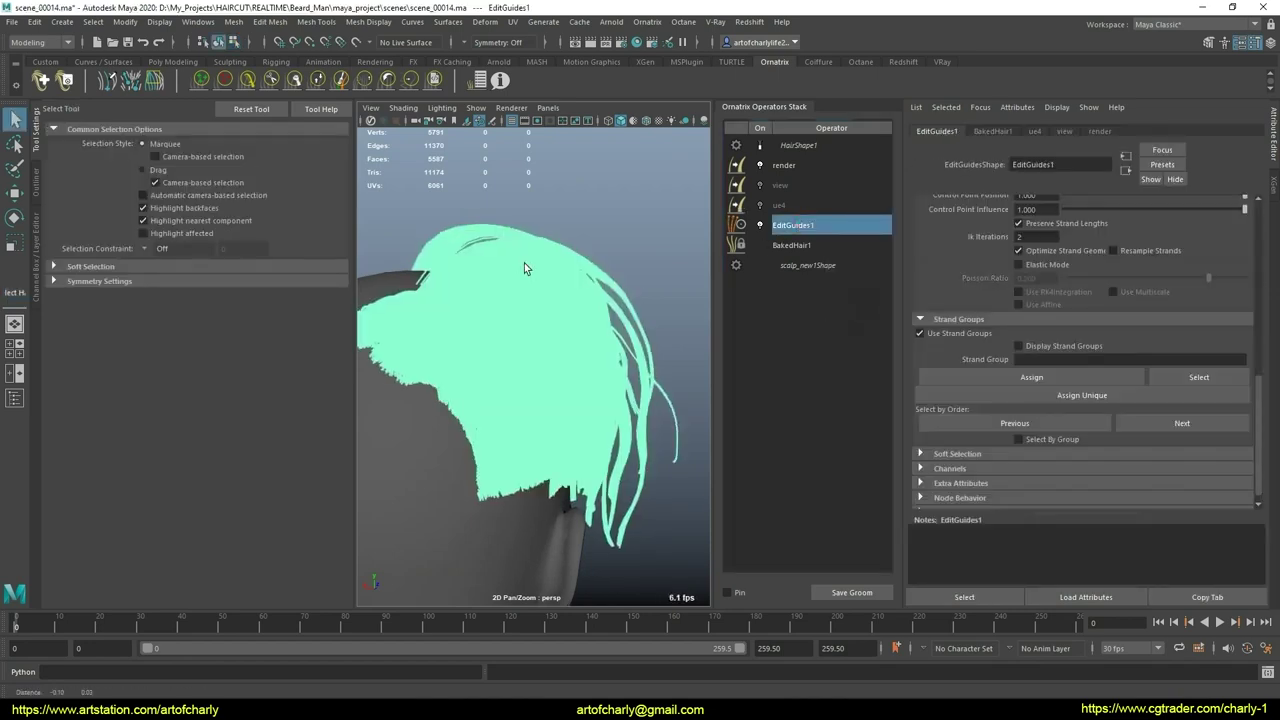
scroll(1008, 256, down, 3)
scroll(1008, 256, up, 3)
Step: Select the short orange strands at the nape and hide them
click(1024, 222)
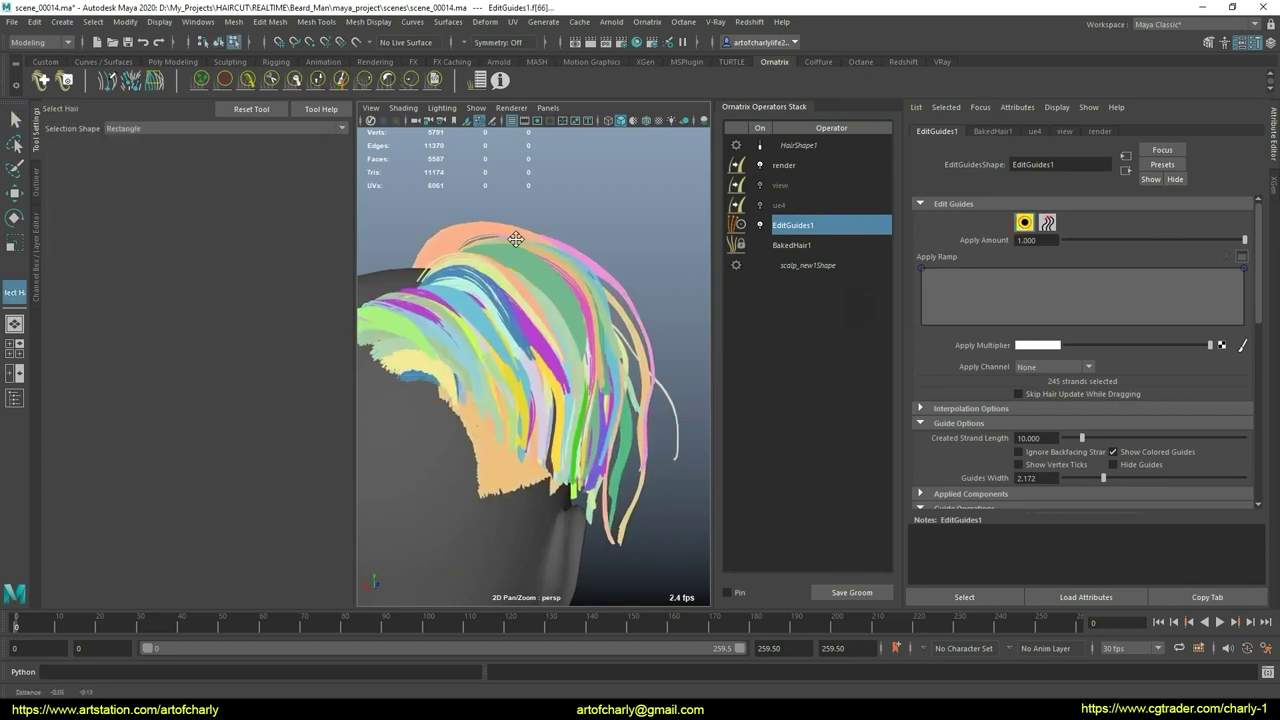
mouse_move(514, 234)
alt+mouse_down()
mouse_move(510, 211)
mouse_move(516, 277)
mouse_move(476, 353)
alt+mouse_up()
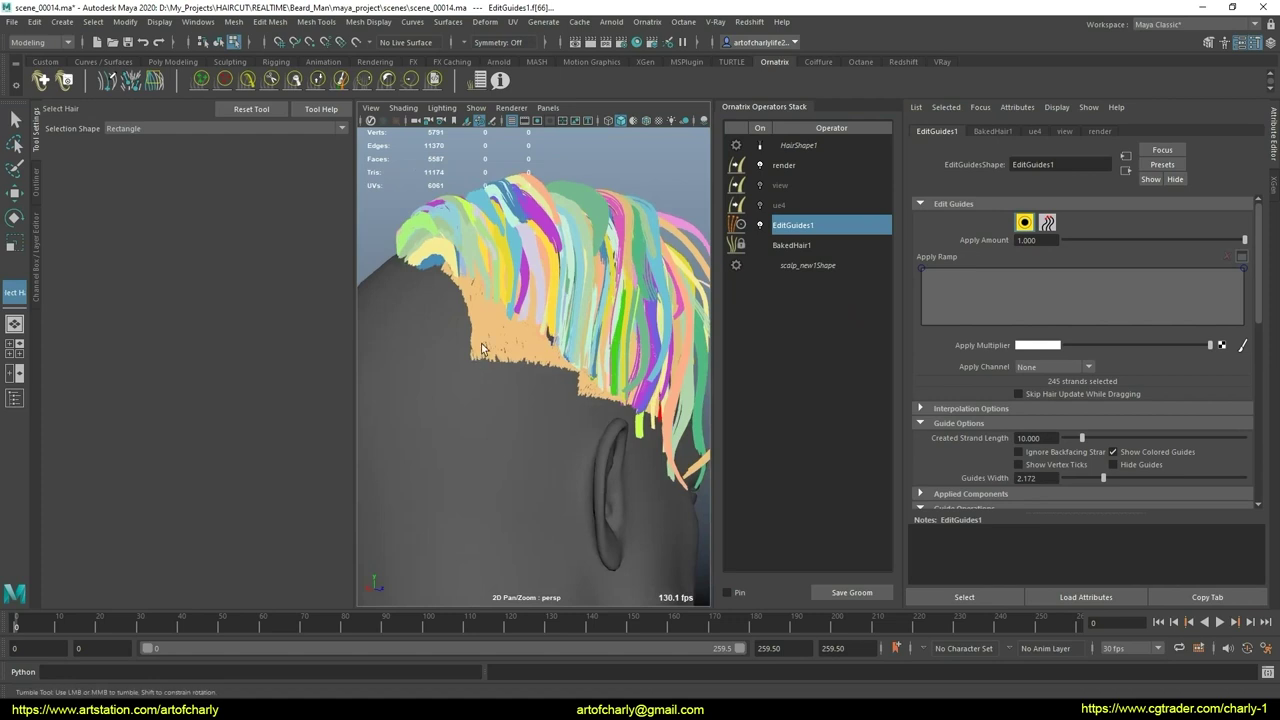
scroll(1004, 416, down, 5)
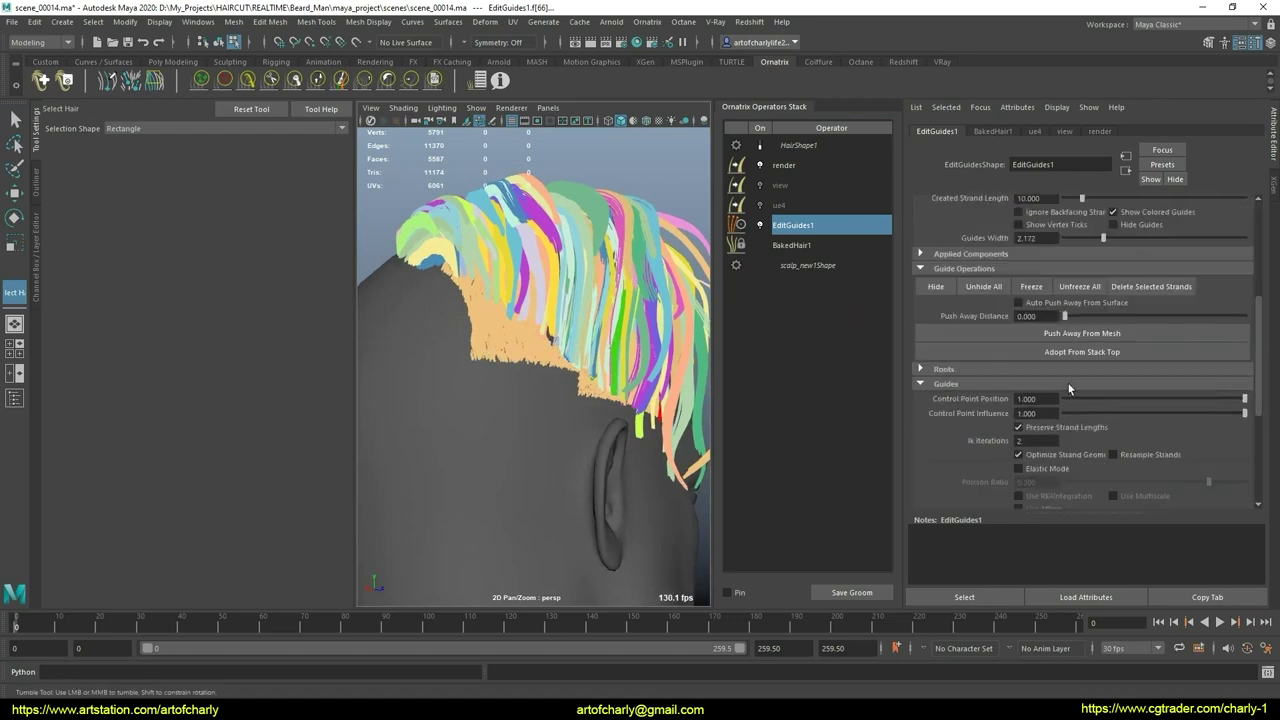
scroll(1004, 416, down, 5)
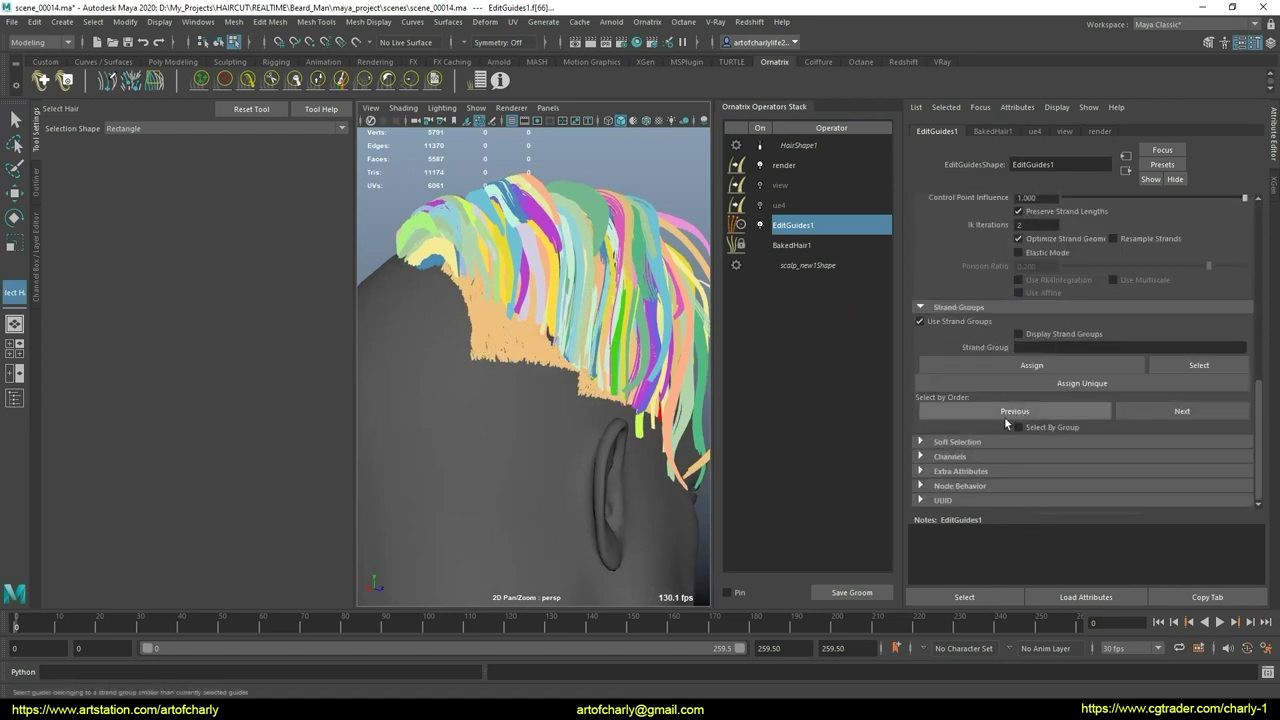
click(487, 338)
key(f)
scroll(1005, 341, up, 2)
scroll(1005, 344, up, 4)
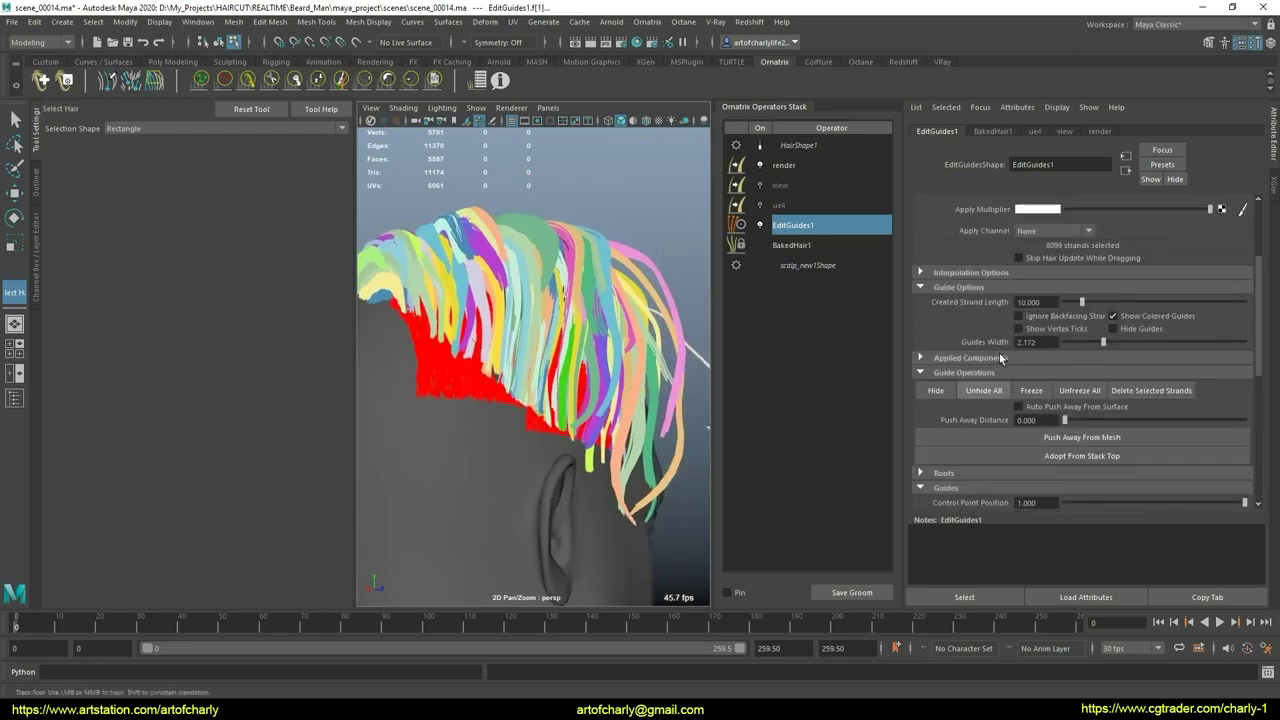
scroll(999, 352, up, 3)
click(565, 350)
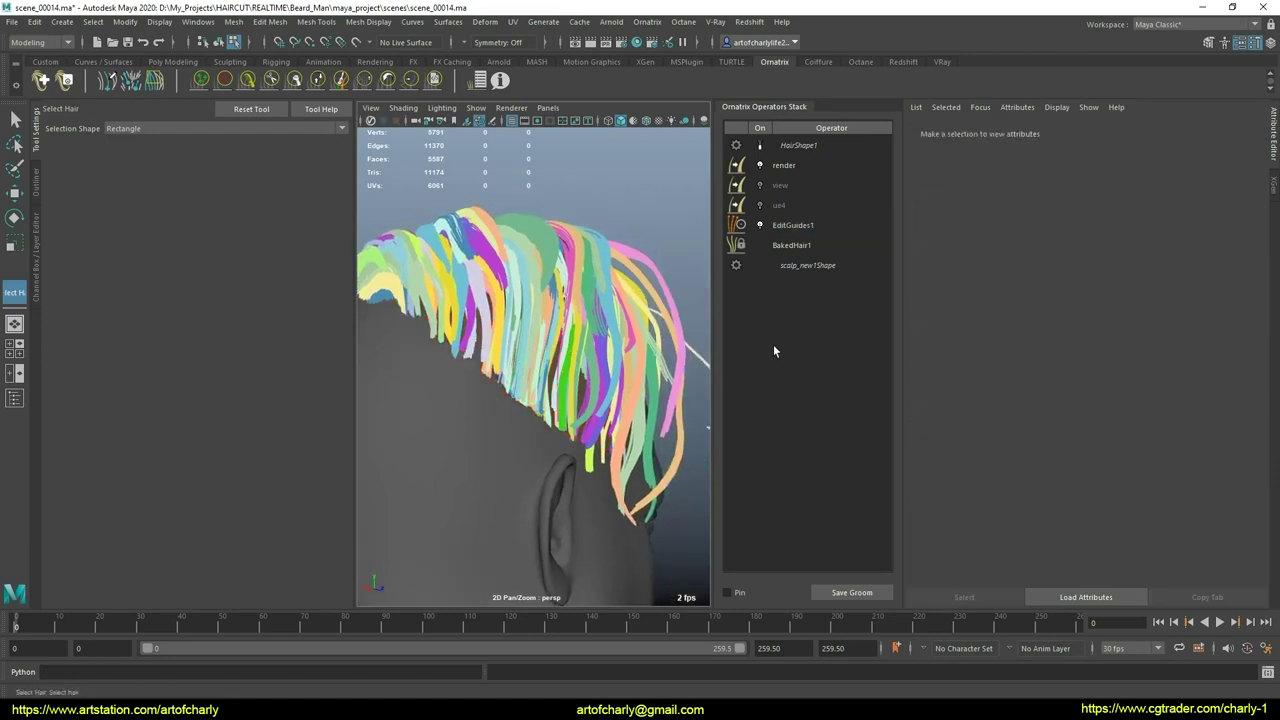
Step: Reselect EditGuides1, pick a single clump of strands, and return to the Select Tool
click(815, 225)
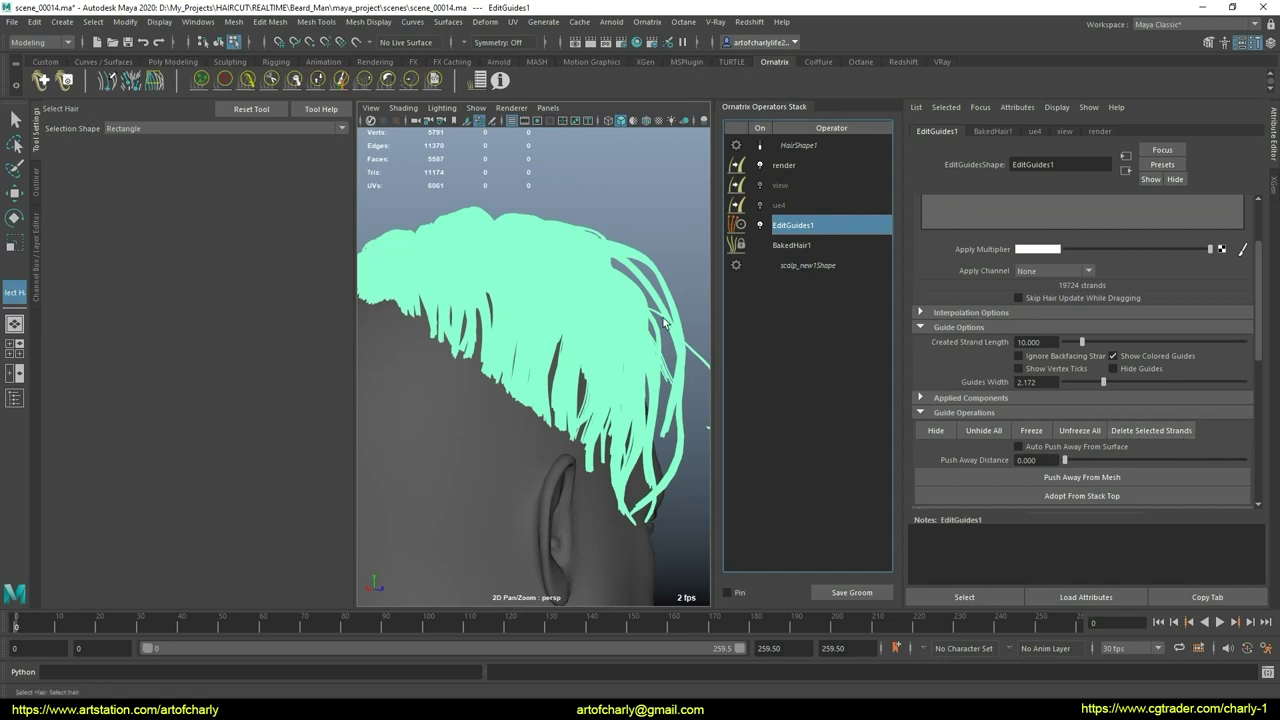
click(801, 248)
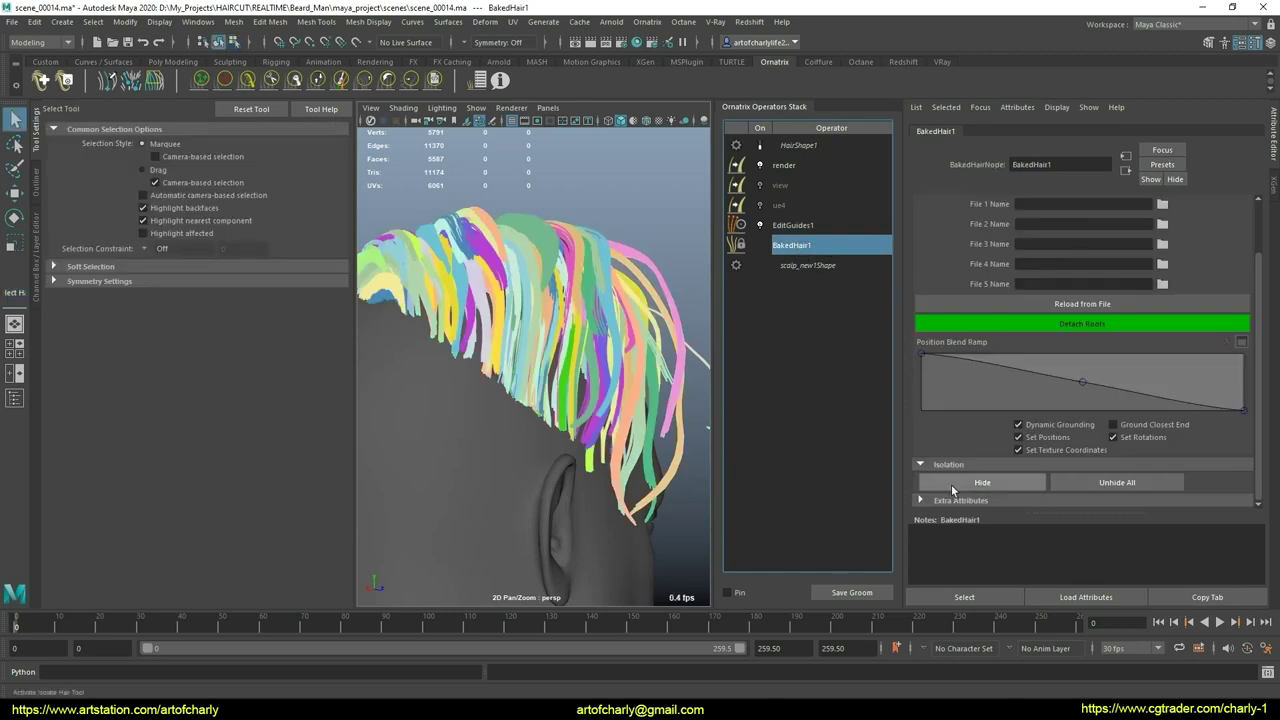
click(798, 226)
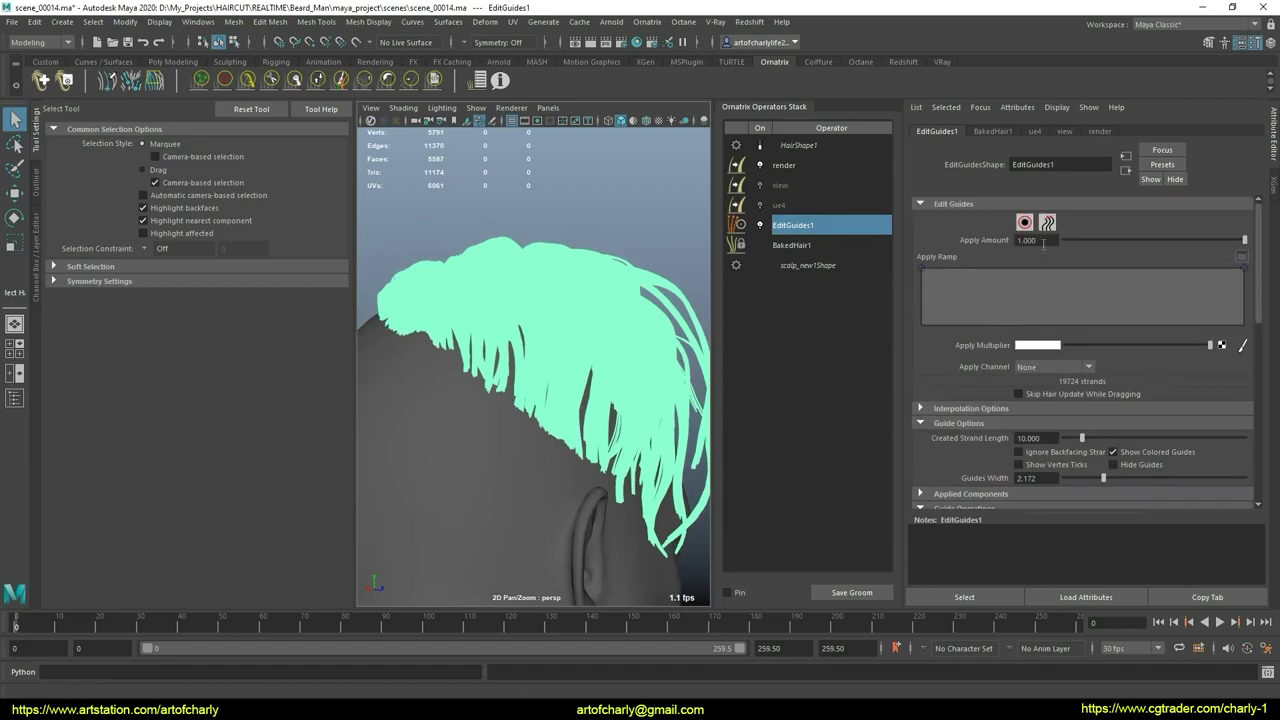
click(1024, 222)
mouse_move(522, 331)
alt+mouse_down()
mouse_move(480, 348)
mouse_move(505, 433)
mouse_move(642, 192)
alt+mouse_up()
click(505, 433)
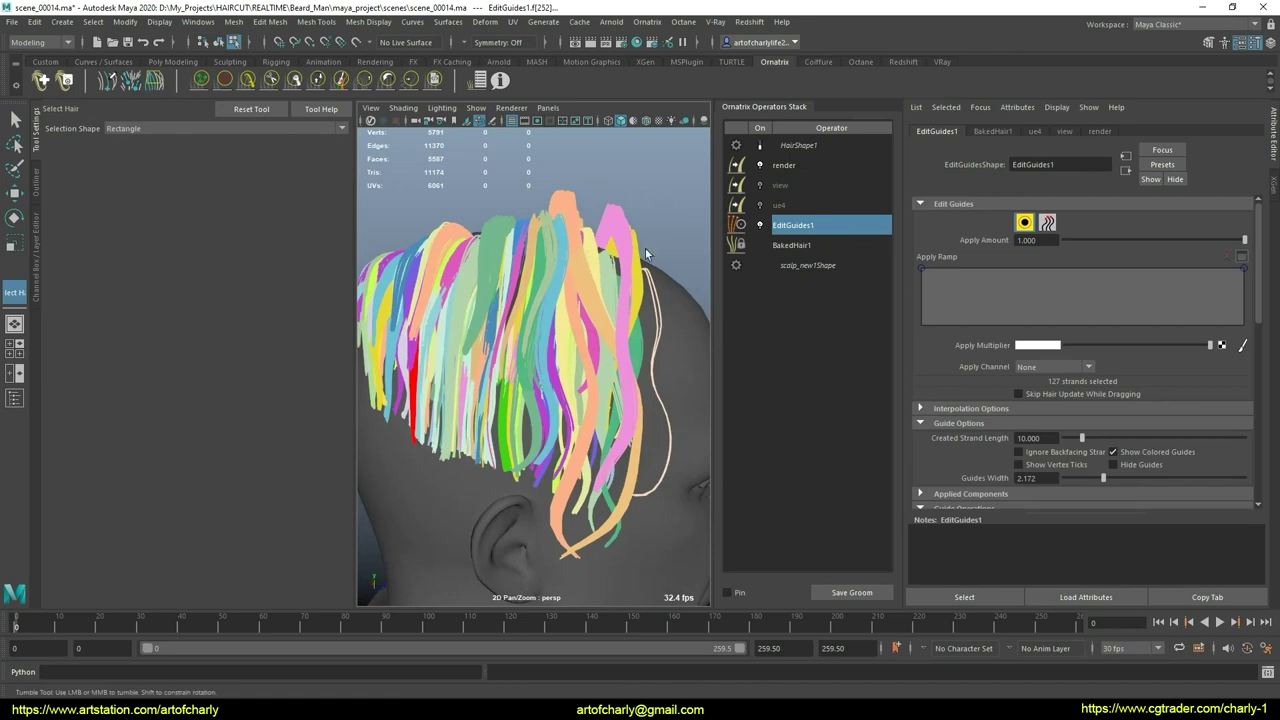
mouse_move(645, 254)
alt+mouse_down()
mouse_move(550, 257)
mouse_move(573, 248)
mouse_move(592, 268)
alt+mouse_up()
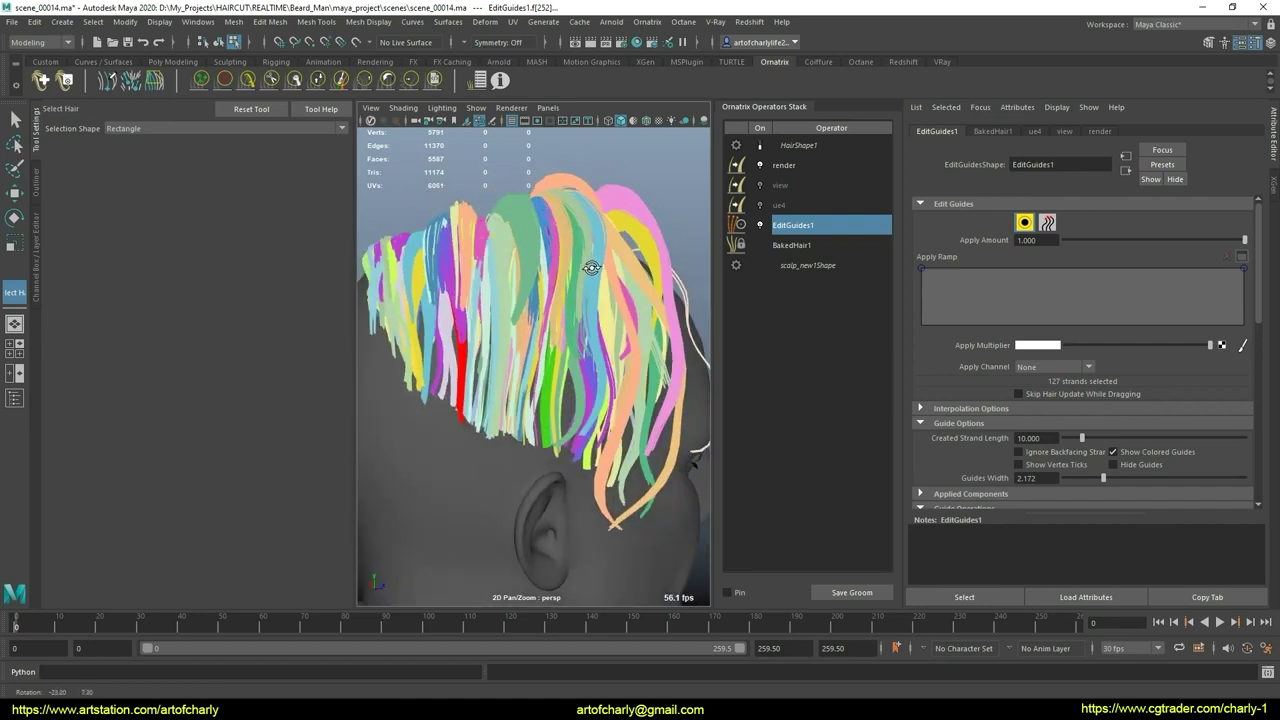
key(q)
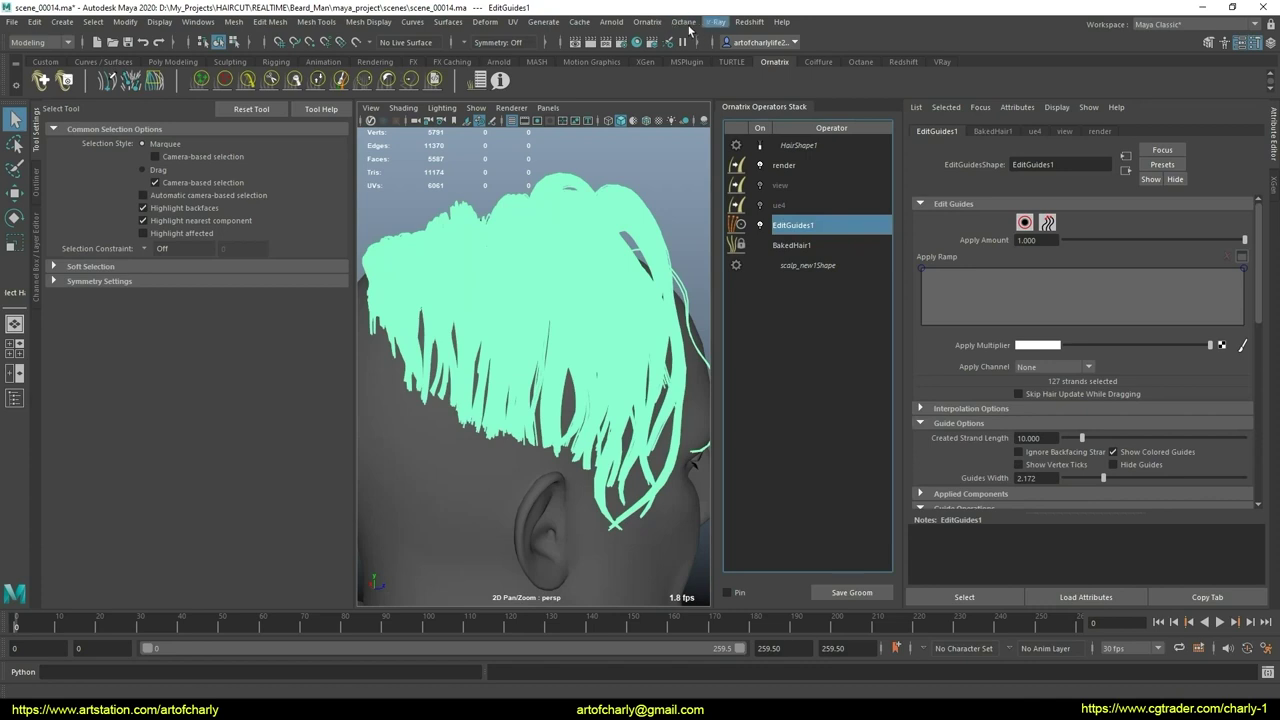
Step: Add a Generate Strand Data operator and an Edit Guides operator to the stack
click(647, 21)
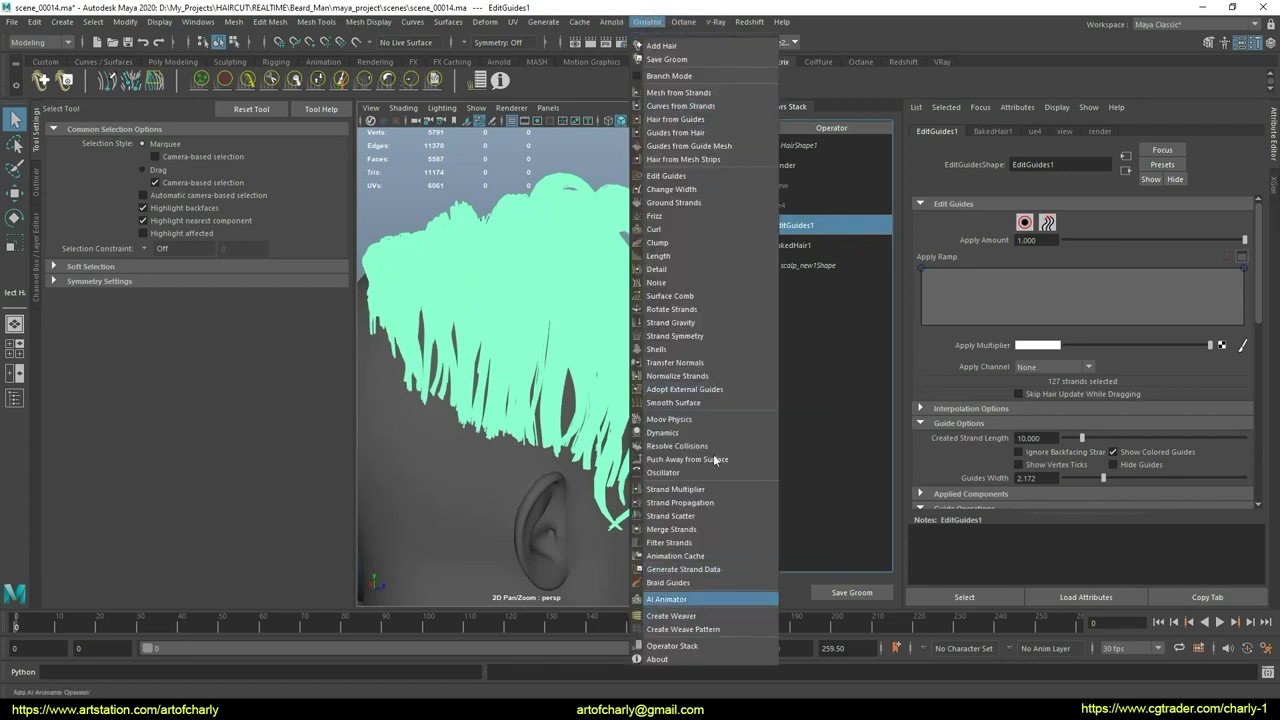
click(700, 569)
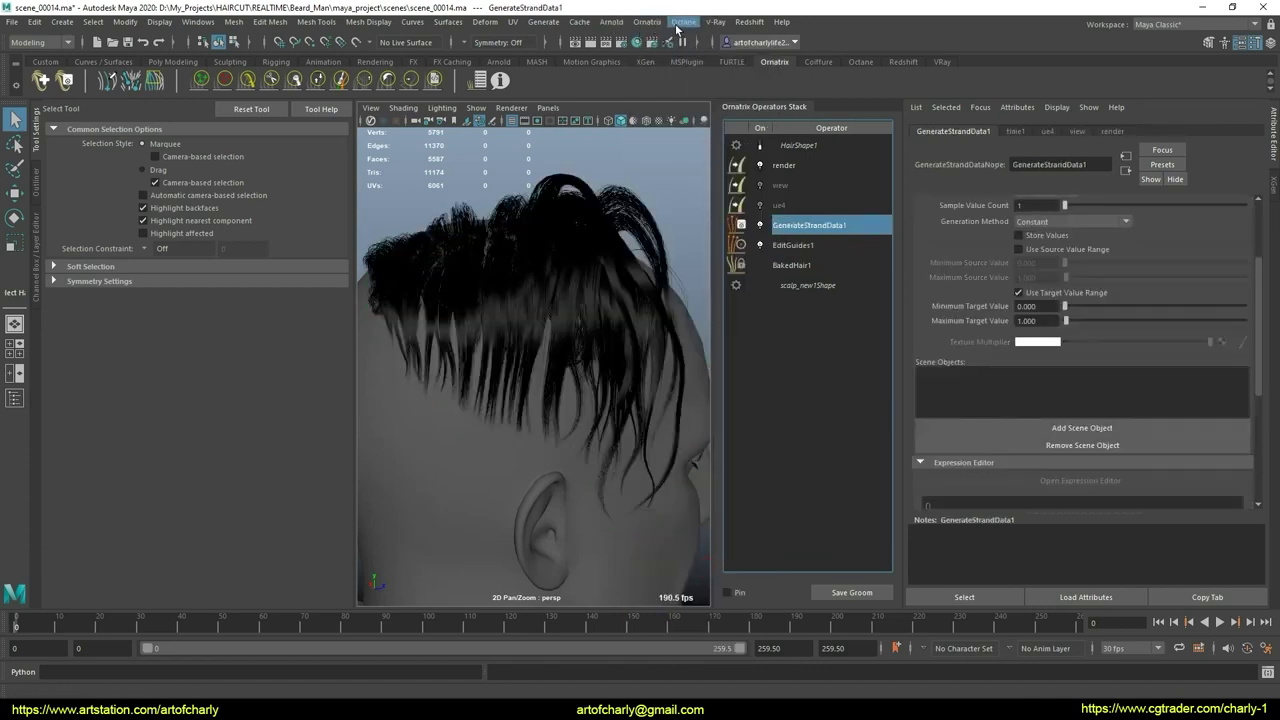
click(647, 21)
click(767, 256)
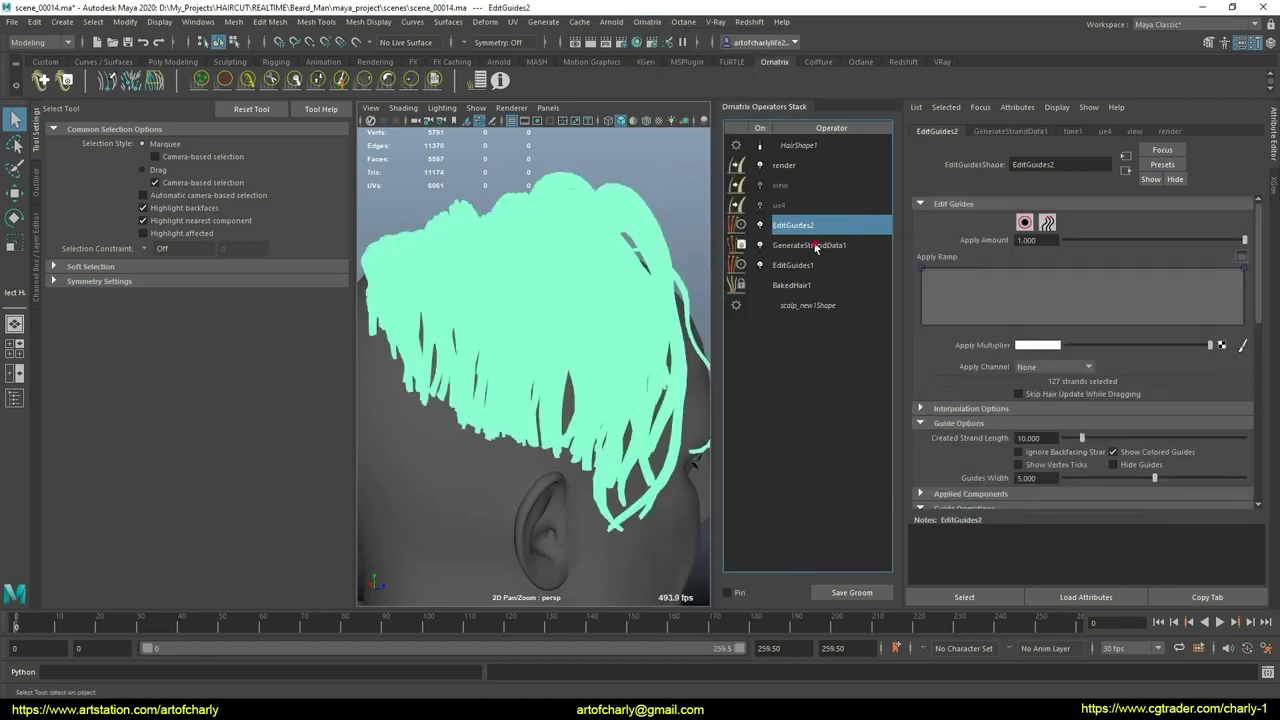
scroll(980, 236, up, 3)
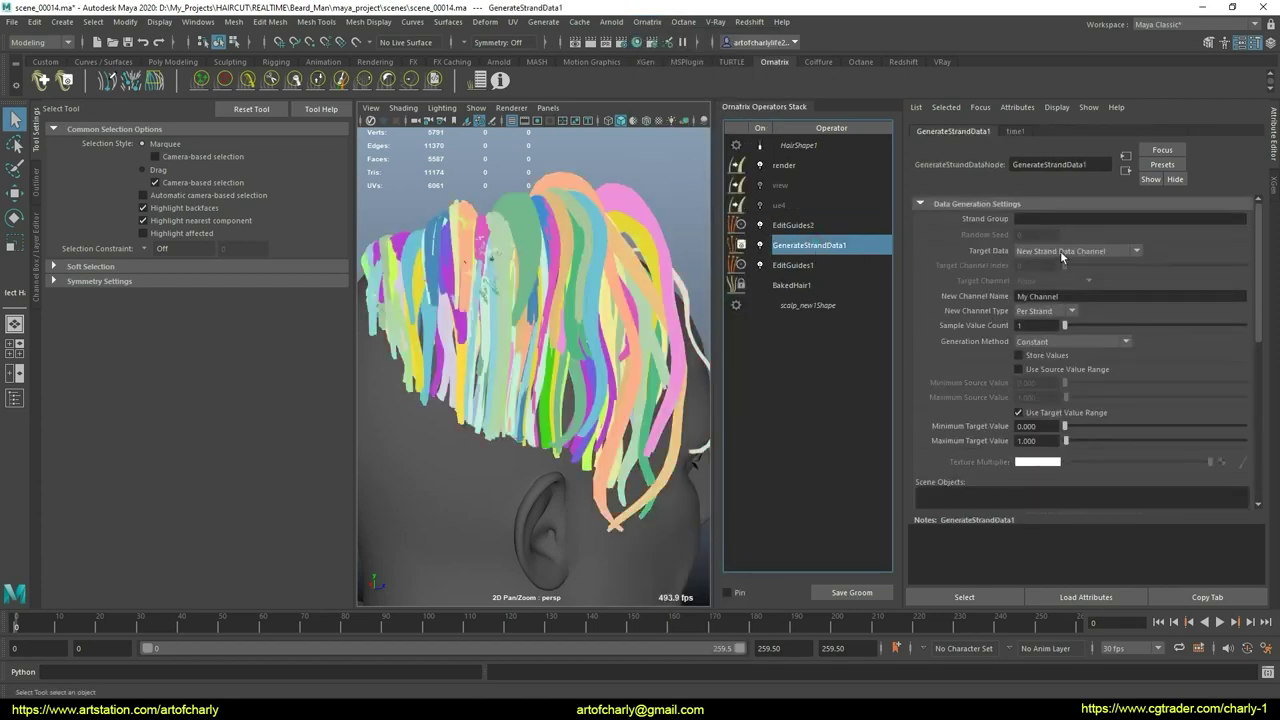
Step: Set GenerateStrandData1 to target Strand Groups with Se Expr generation, target range off, and begin editing the expression
click(1060, 250)
click(1031, 293)
click(1073, 341)
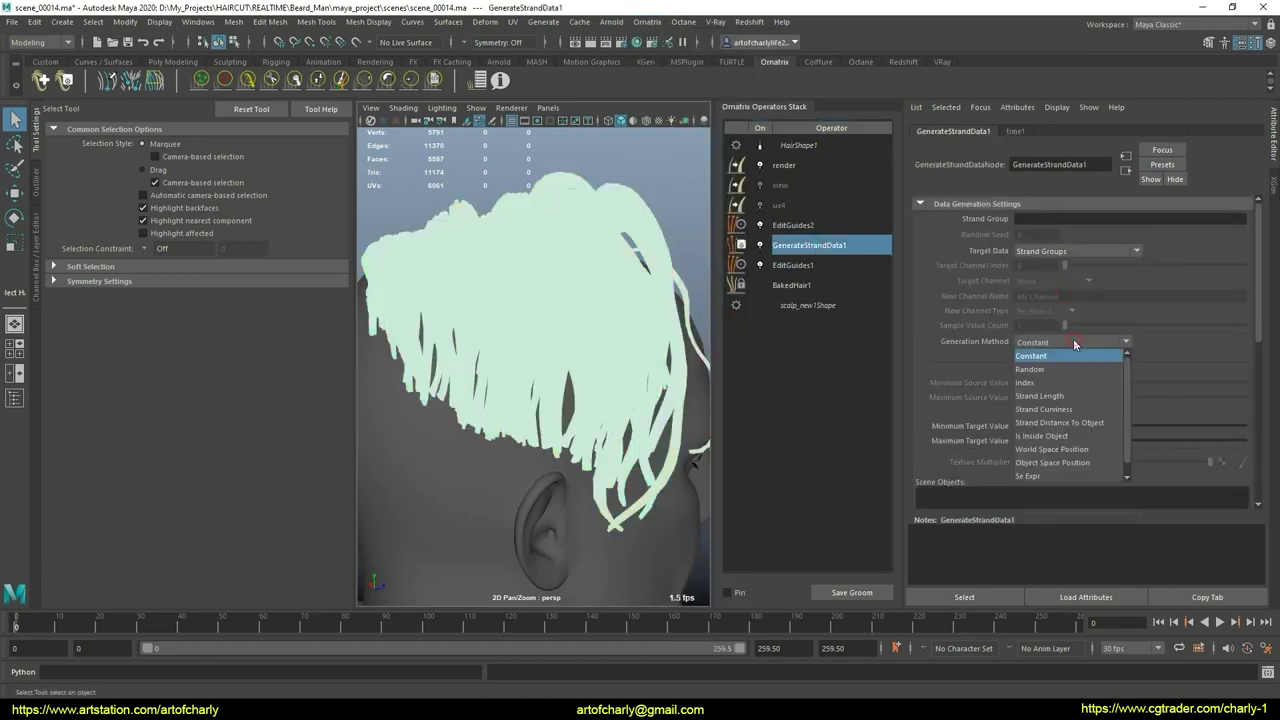
click(1040, 476)
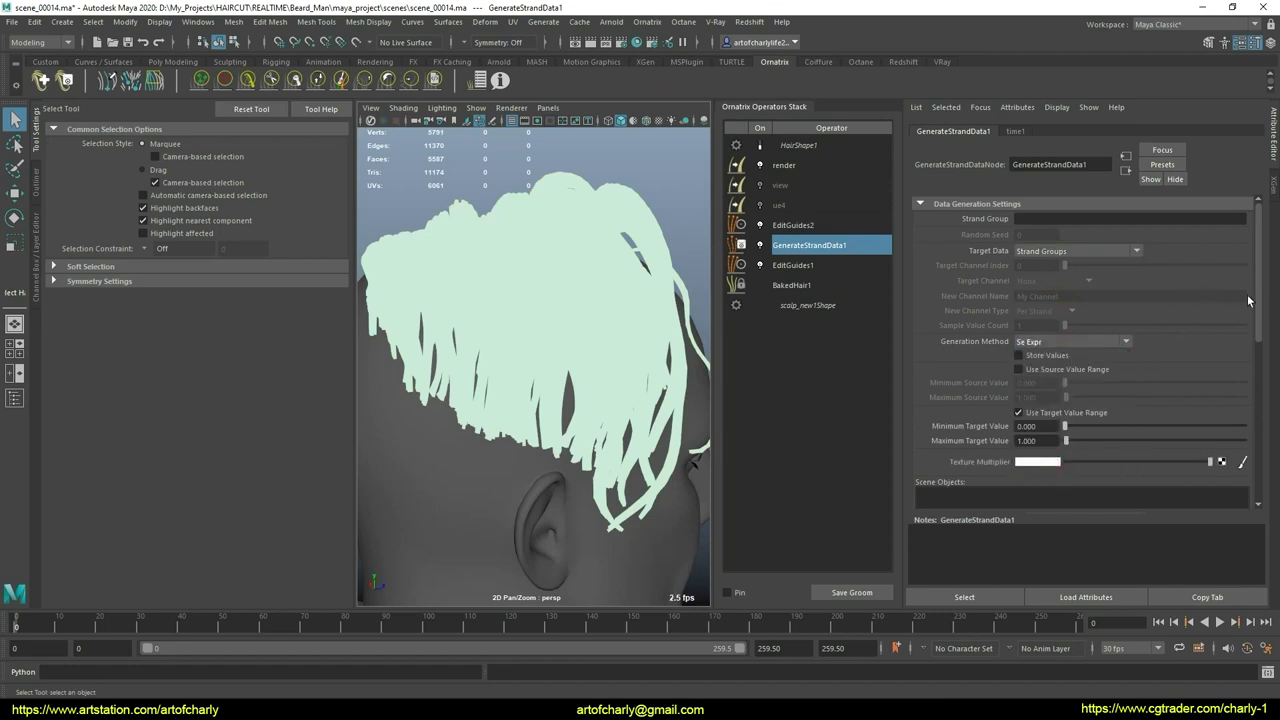
scroll(1190, 285, down, 1)
scroll(1090, 260, down, 3)
click(1040, 214)
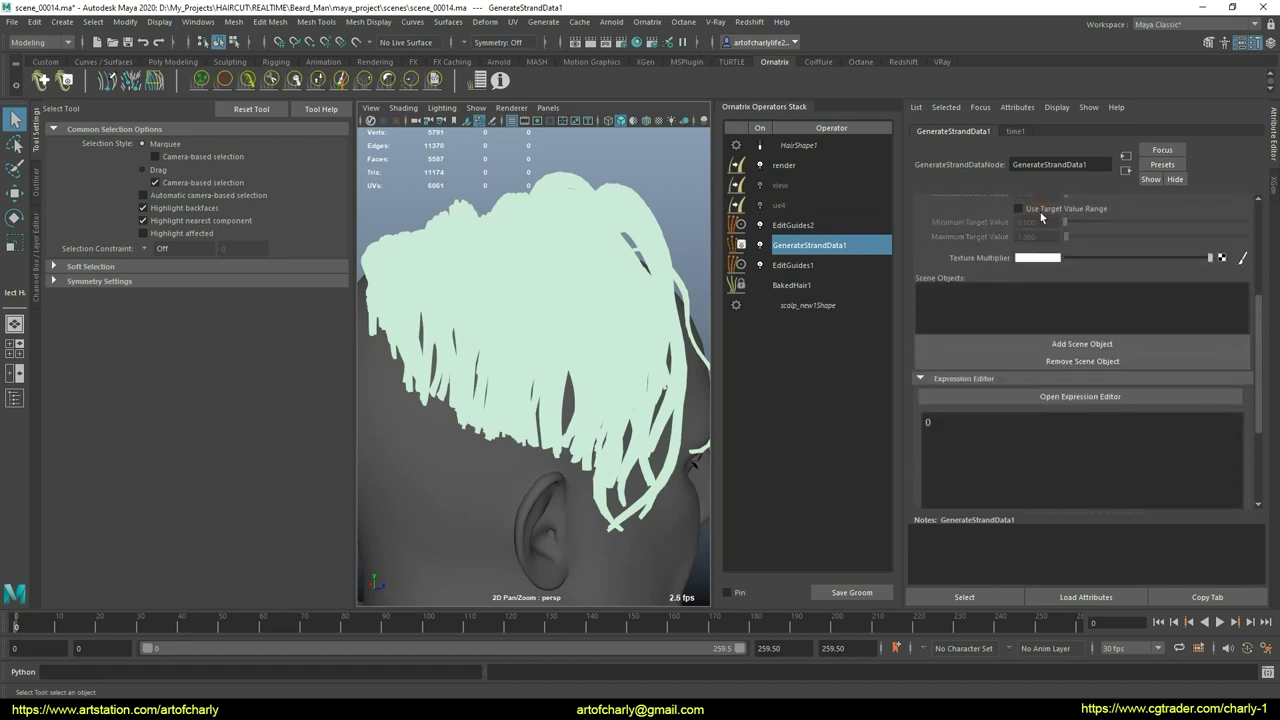
click(943, 429)
text(sc_ClumpId)
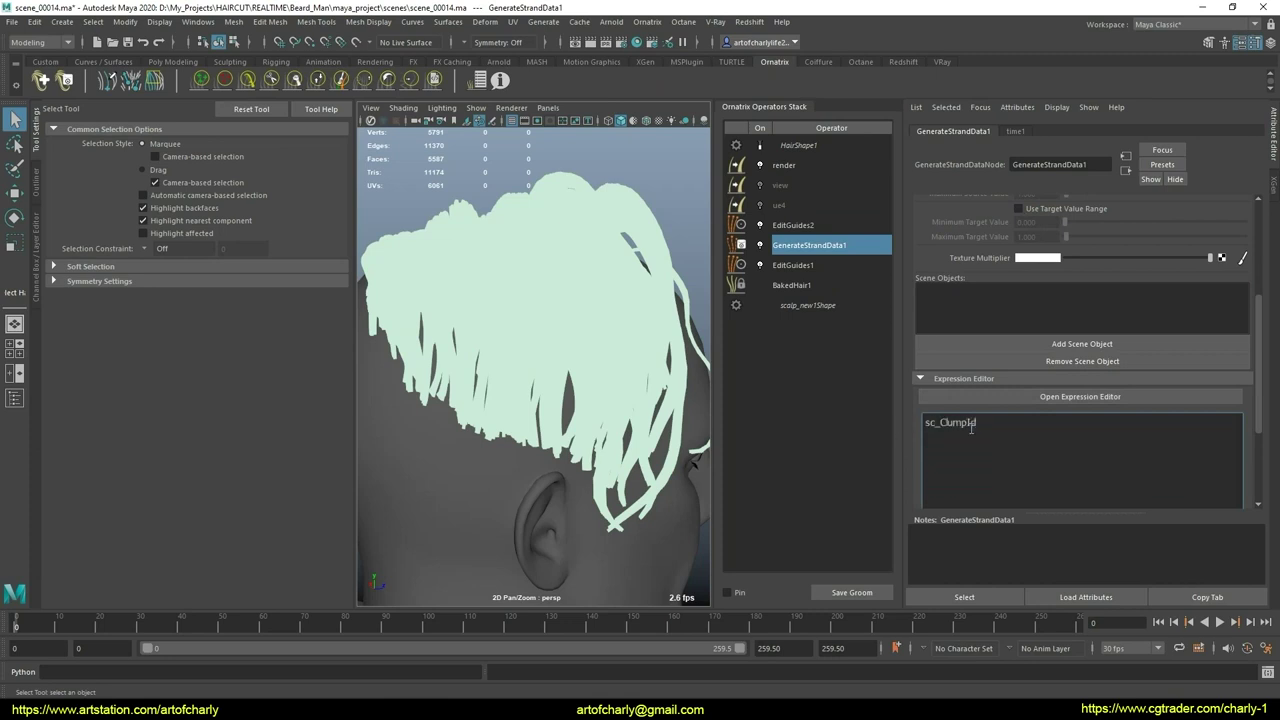
scroll(985, 397, down, 1)
scroll(1090, 405, down, 2)
Step: Apply the sc_ClumpId expression and revise it a few times, checking the hair each time
click(1096, 406)
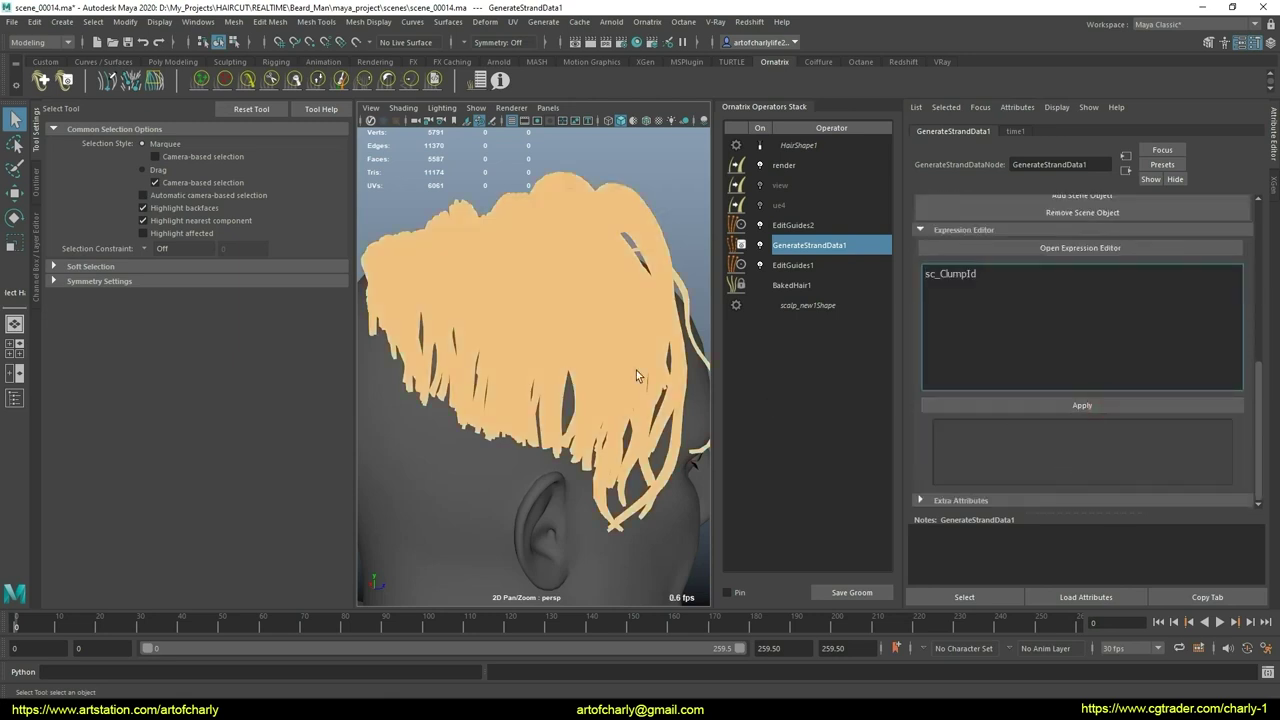
click(1020, 277)
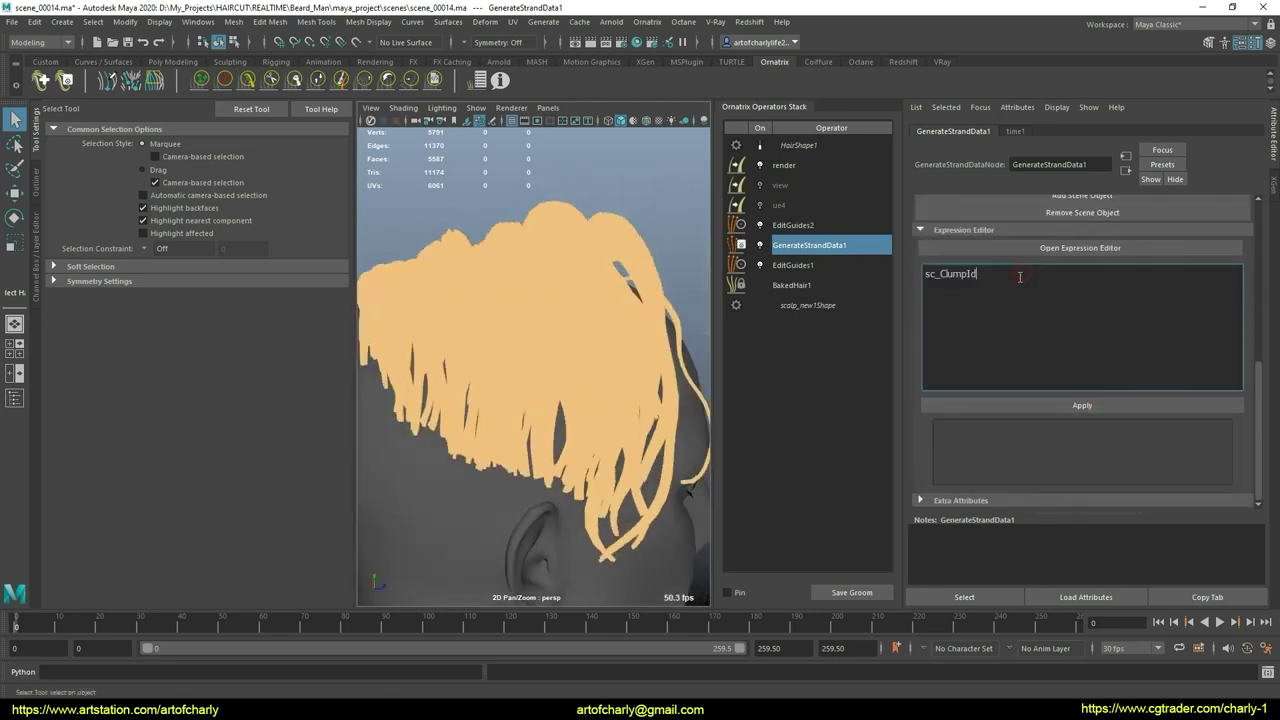
click(1098, 405)
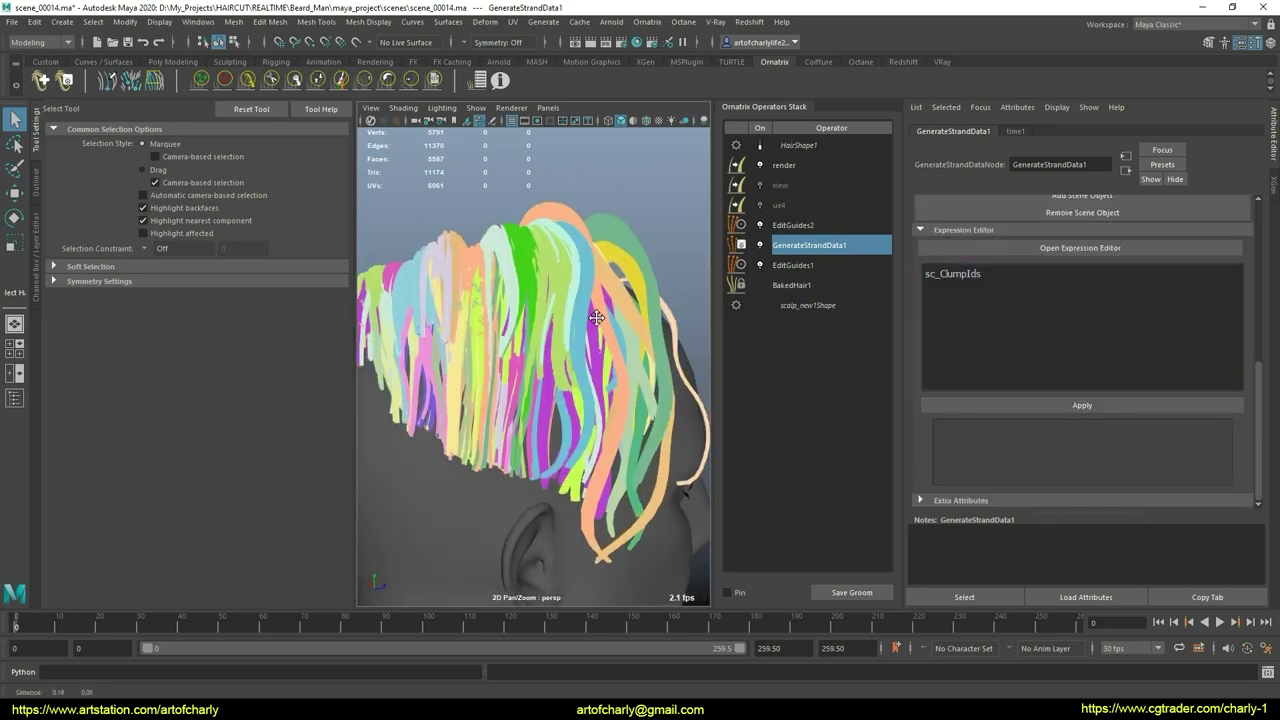
mouse_move(520, 560)
alt+mouse_down()
mouse_move(560, 310)
mouse_move(587, 357)
mouse_move(622, 220)
mouse_move(395, 388)
alt+mouse_up()
mouse_move(519, 323)
alt+mouse_down()
mouse_move(477, 333)
mouse_move(532, 352)
alt+mouse_up()
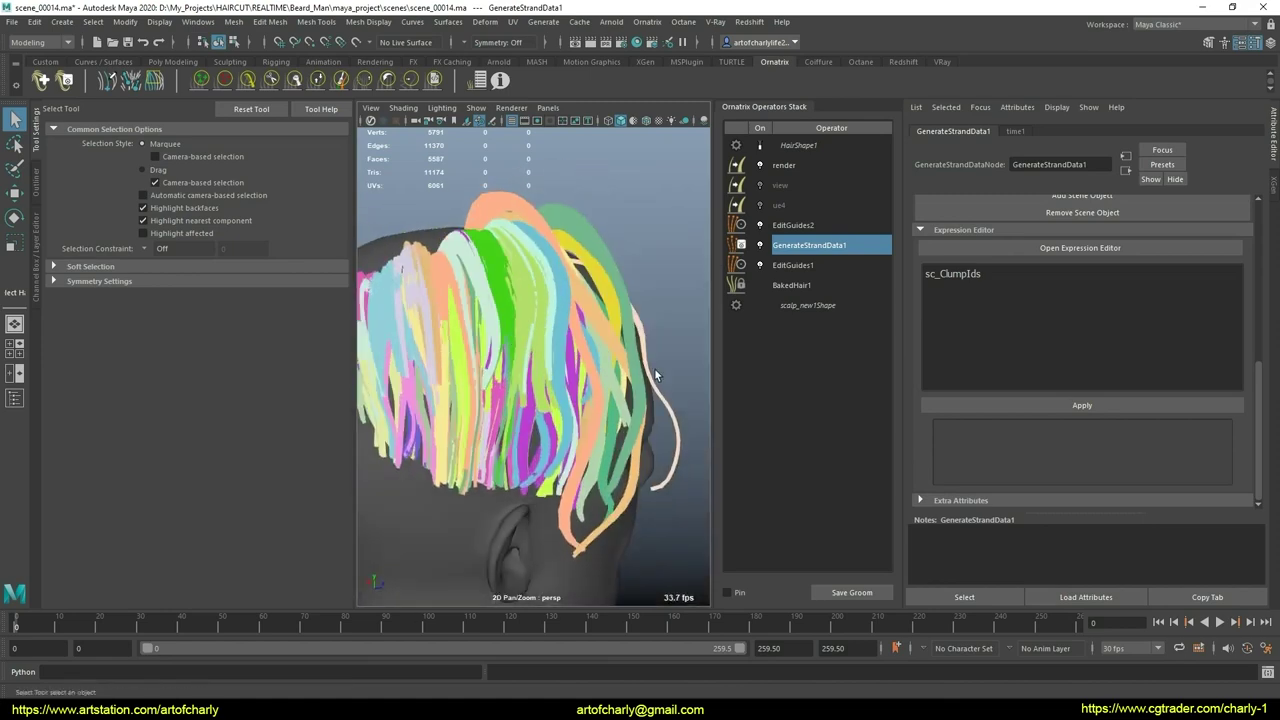
click(997, 272)
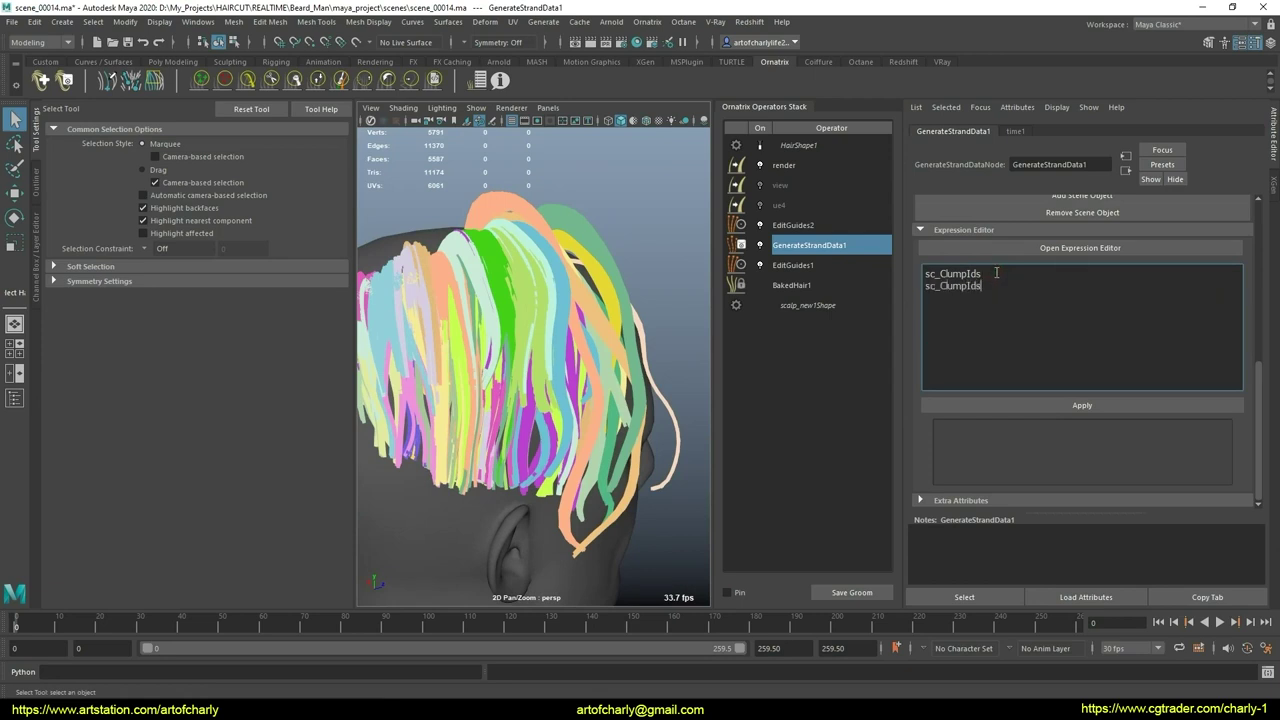
click(1094, 410)
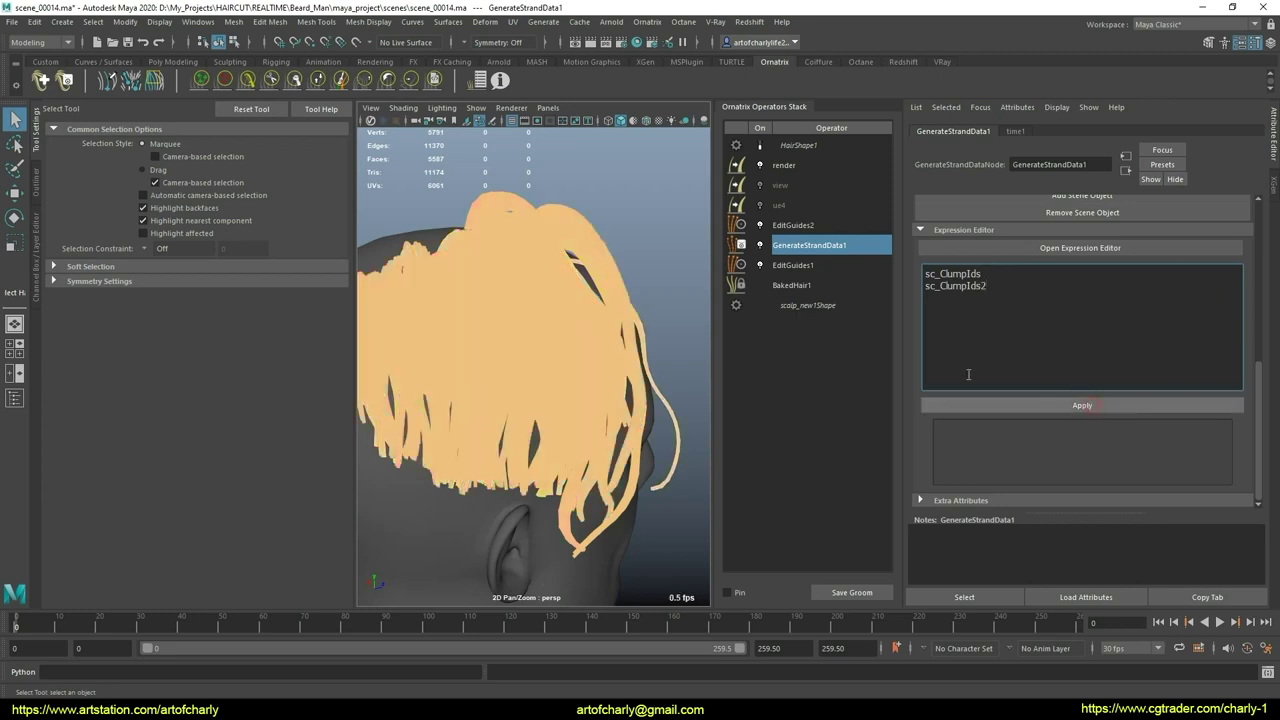
Step: Remove the extra line so the expression reads sc_ClumpIds2, then apply it
drag(972, 285, 898, 292)
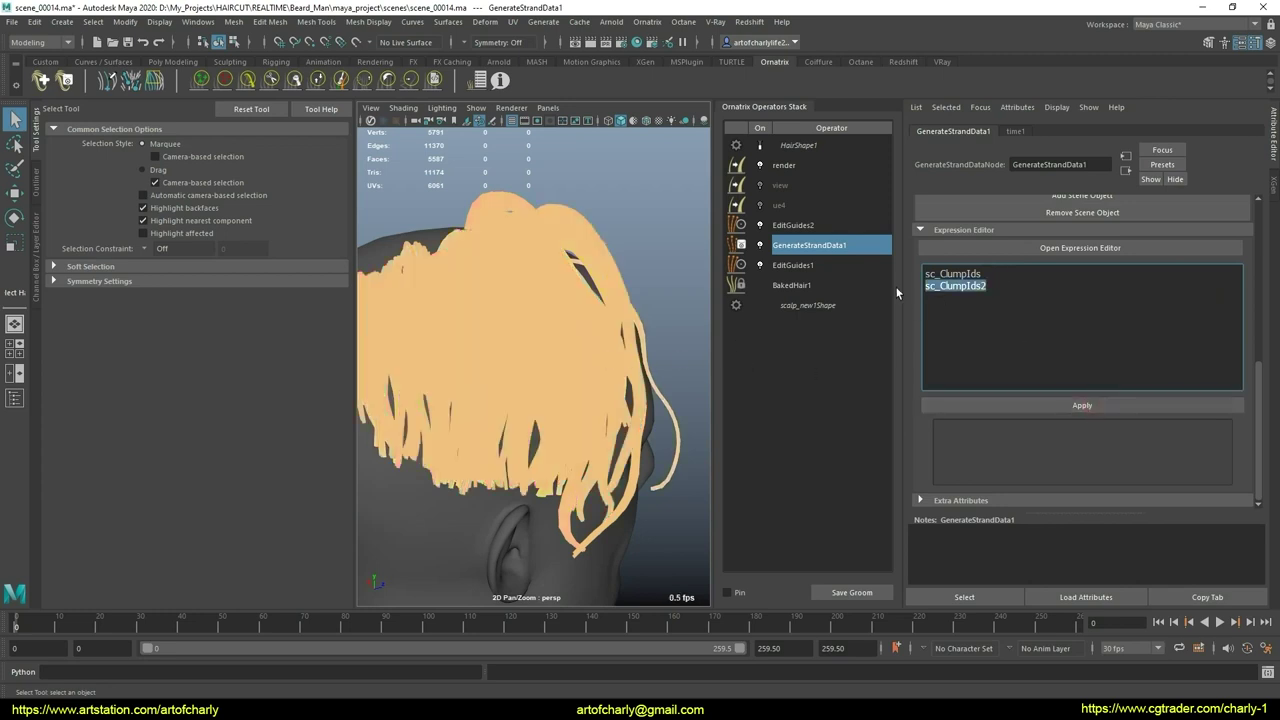
key(BackSpace)
text(:sc_ClumpIds1)
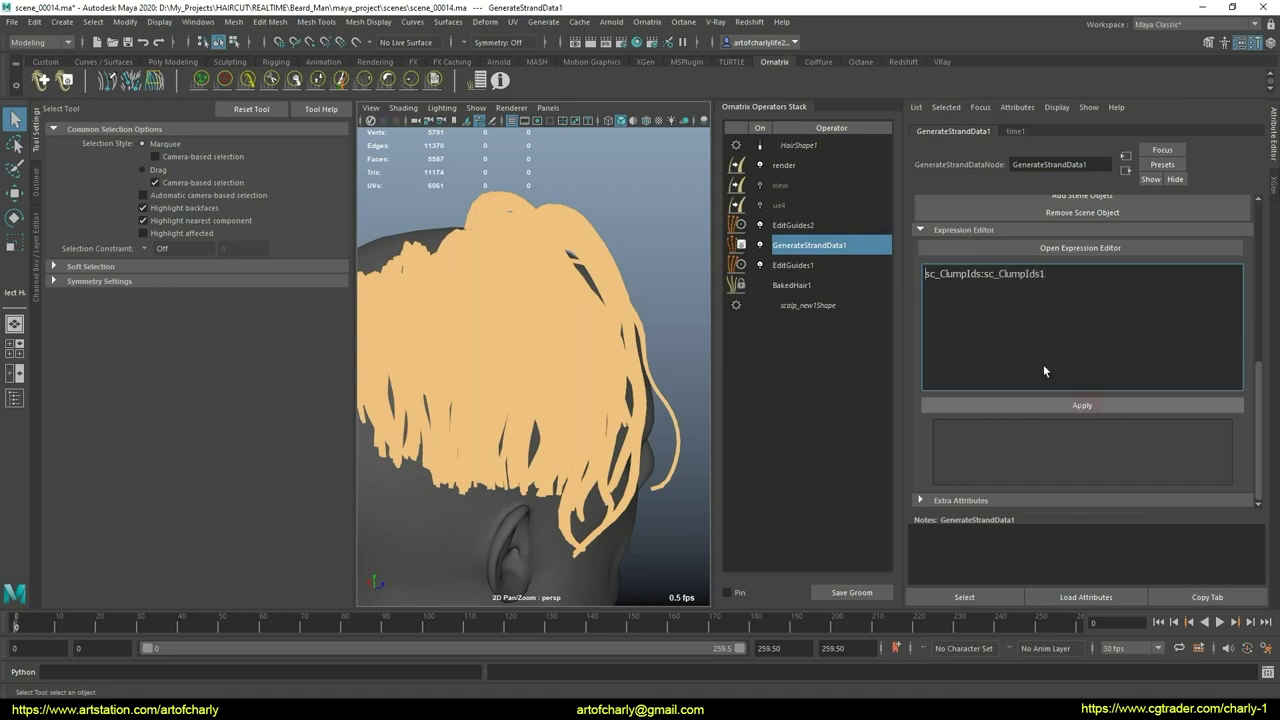
drag(1048, 275, 992, 277)
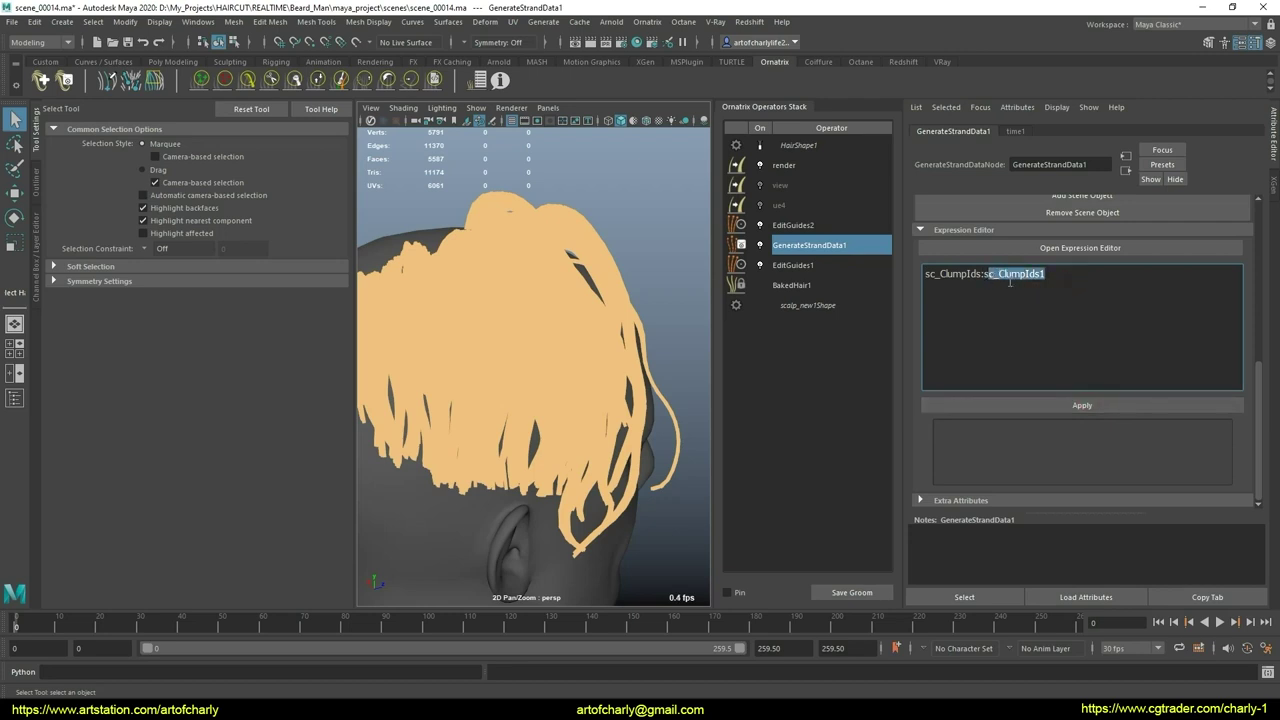
click(1019, 283)
key(BackSpace)
key(BackSpace)
key(BackSpace)
key(BackSpace)
click(1118, 405)
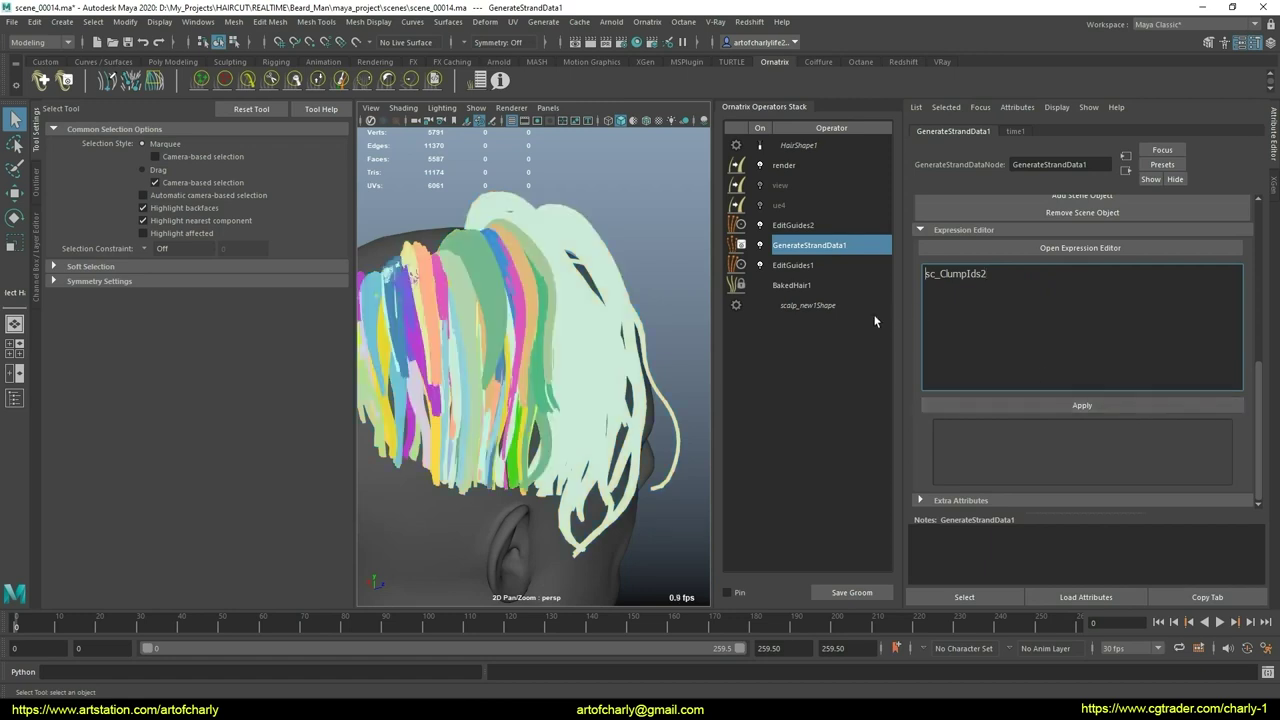
mouse_move(600, 420)
alt+mouse_down()
mouse_move(534, 330)
mouse_move(470, 360)
alt+mouse_up()
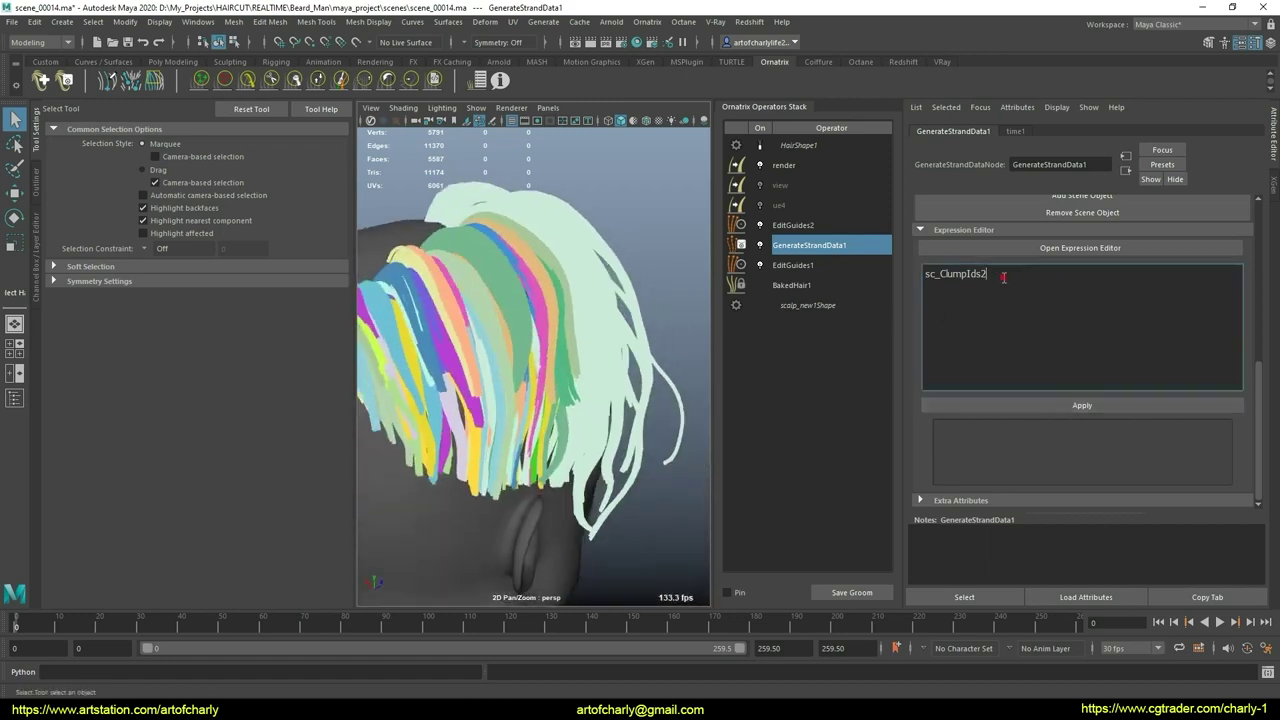
click(1080, 405)
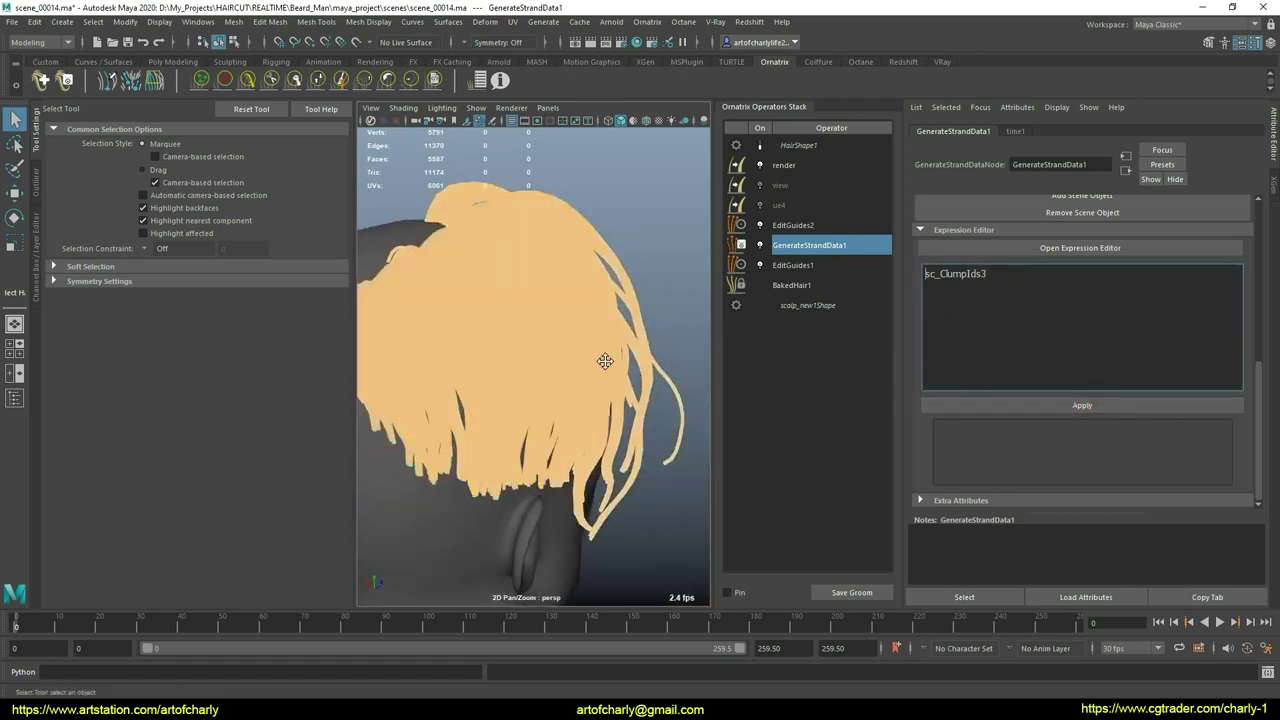
click(1059, 405)
mouse_move(509, 360)
alt+mouse_down()
mouse_move(423, 309)
mouse_move(647, 329)
mouse_move(580, 335)
alt+mouse_up()
click(1015, 279)
text(2)
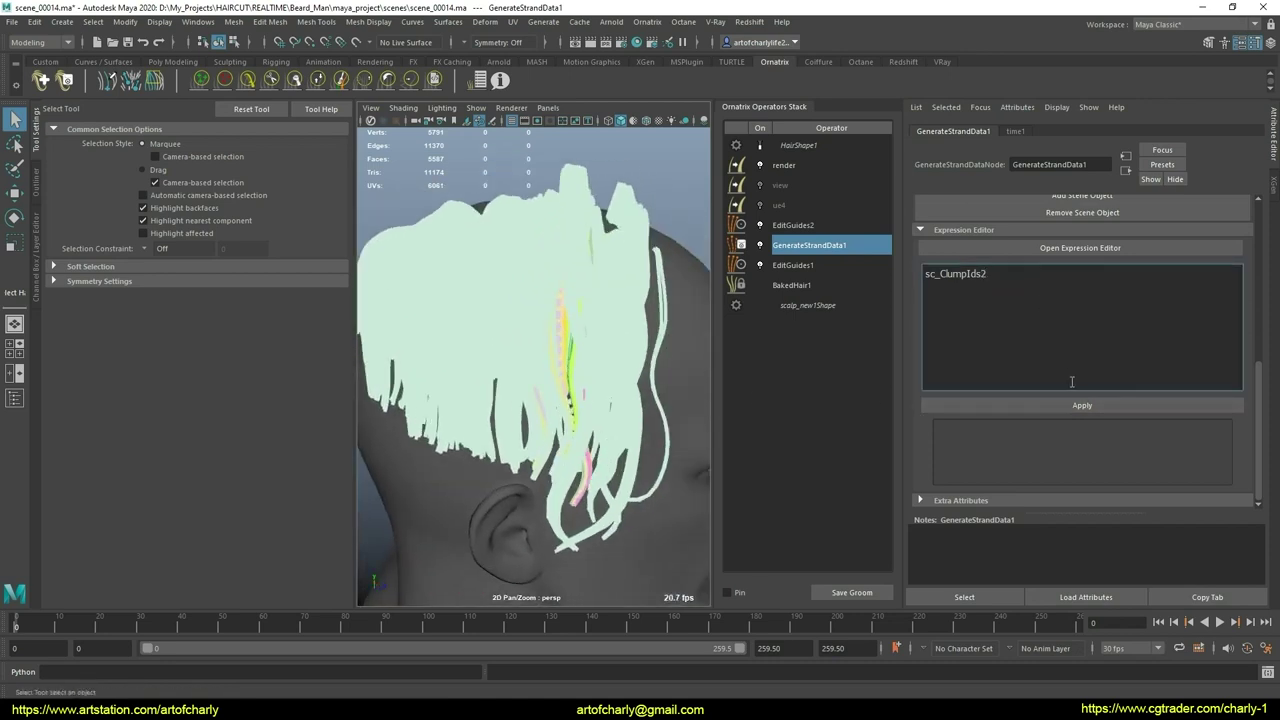
click(1083, 403)
mouse_move(600, 311)
alt+mouse_down()
mouse_move(646, 300)
mouse_move(480, 309)
mouse_move(627, 289)
mouse_move(487, 409)
mouse_move(563, 353)
mouse_move(503, 331)
mouse_move(684, 273)
alt+mouse_up()
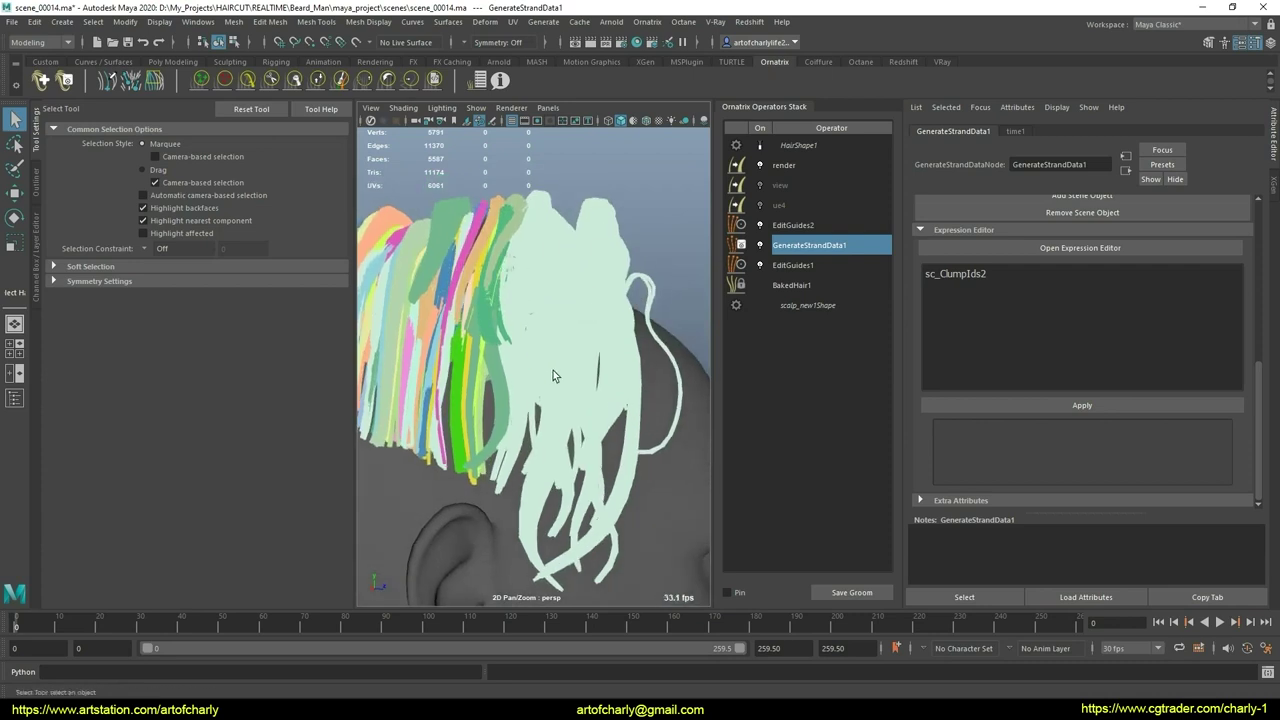
alt+drag(553, 380, 608, 374)
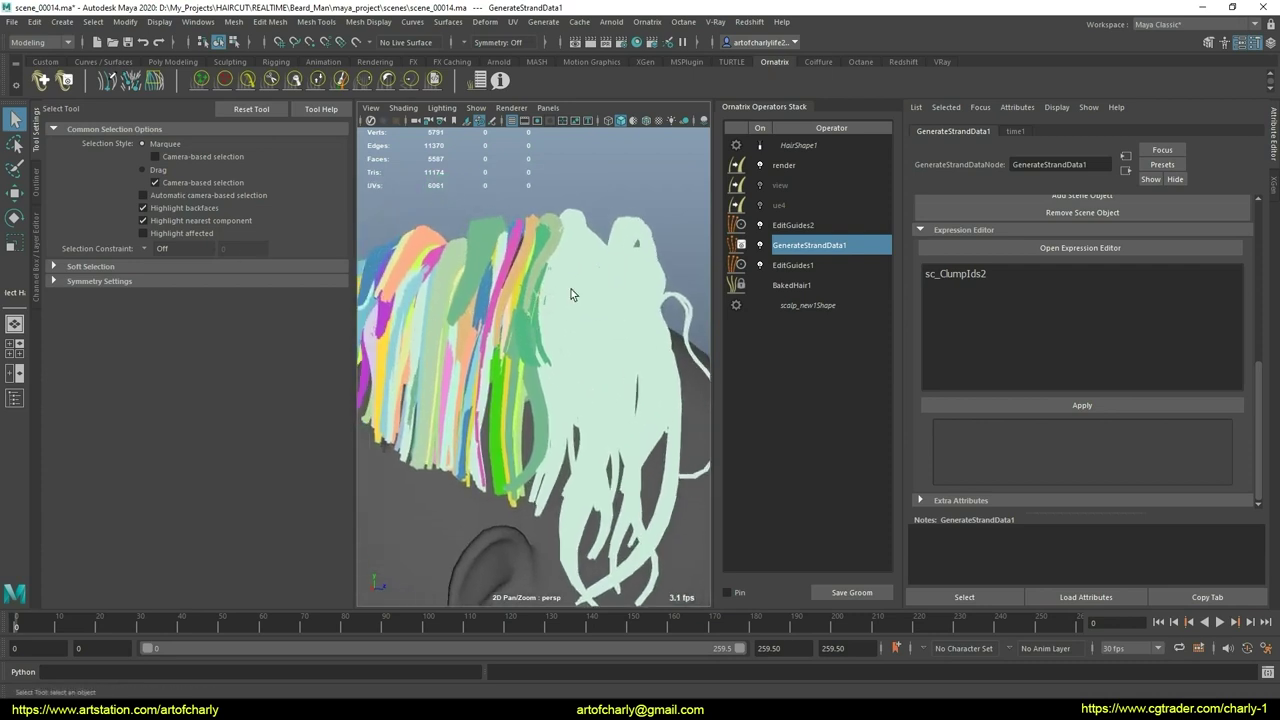
Step: Put EditGuides1 in guide editing mode and marquee-select the unassigned strands at the back
click(817, 263)
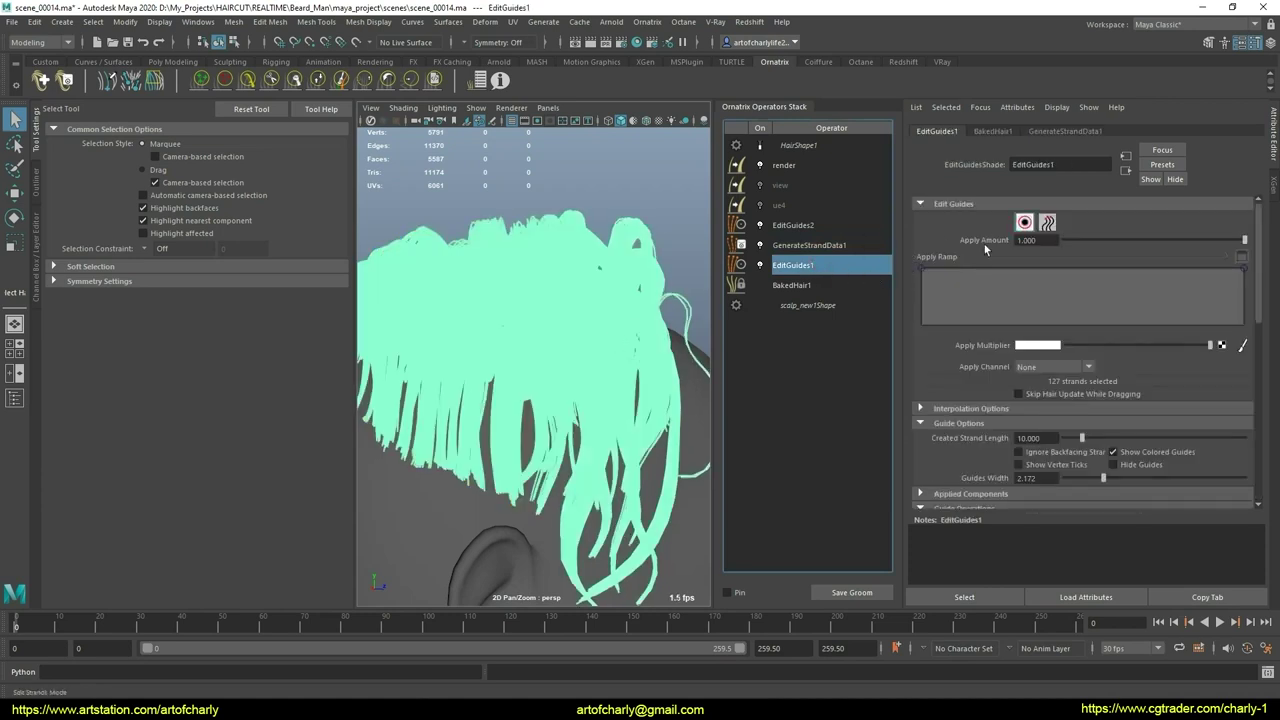
click(1023, 225)
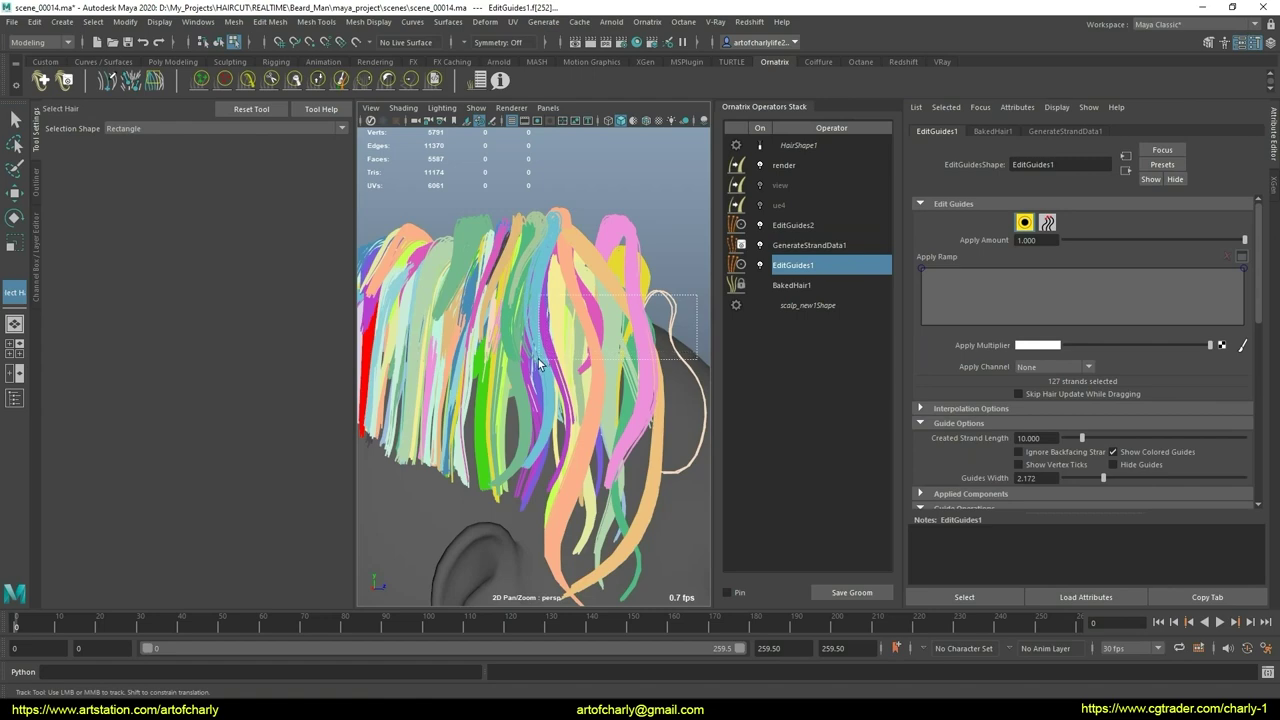
click(834, 266)
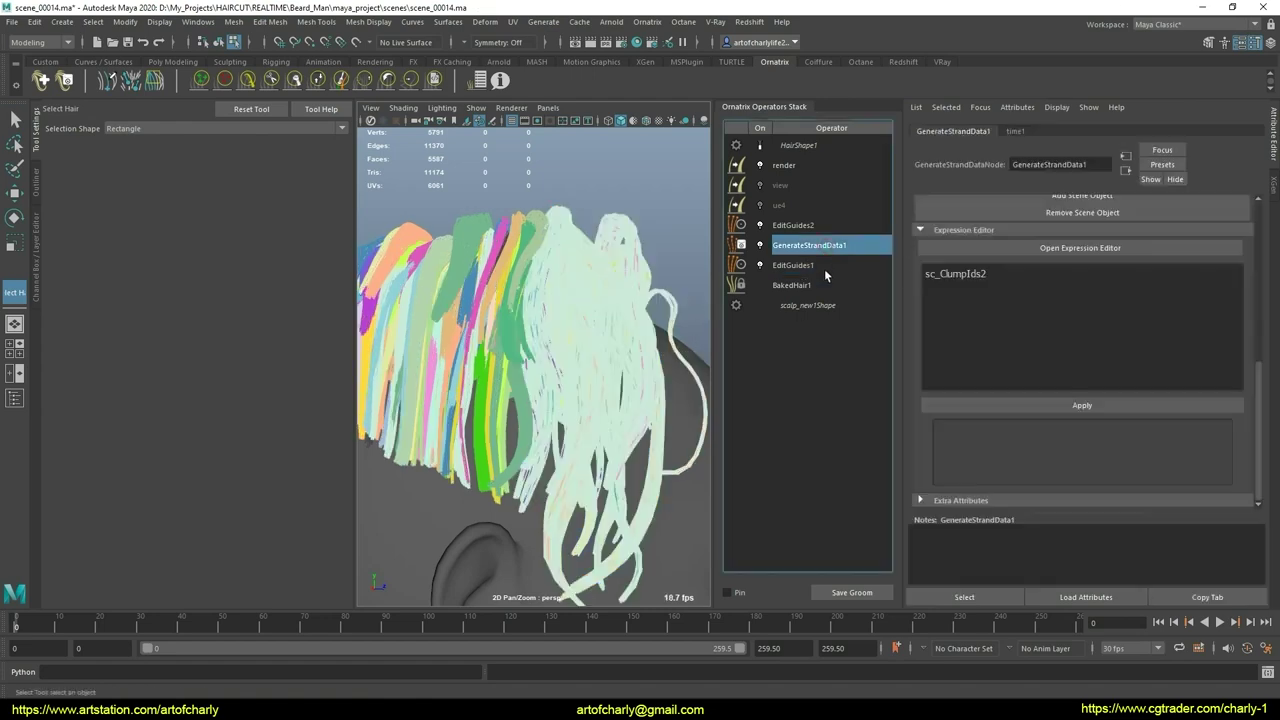
scroll(1010, 440, down, 5)
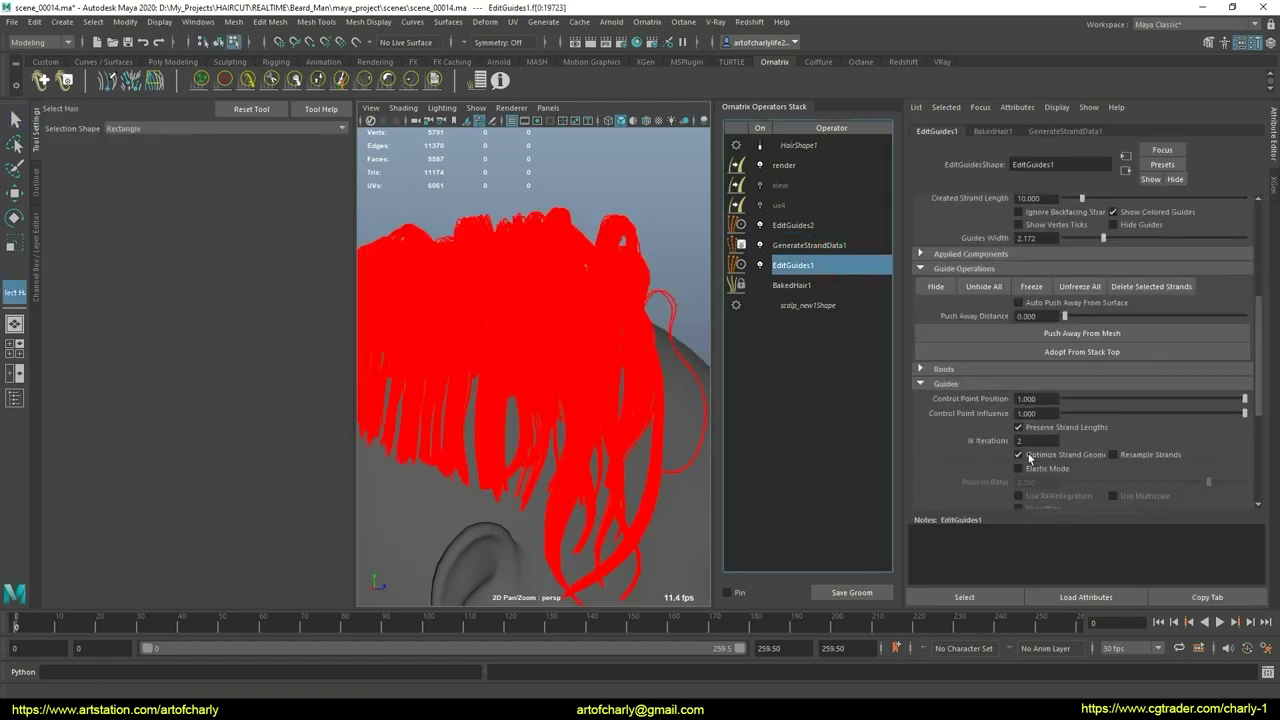
scroll(1028, 453, down, 2)
drag(690, 321, 541, 368)
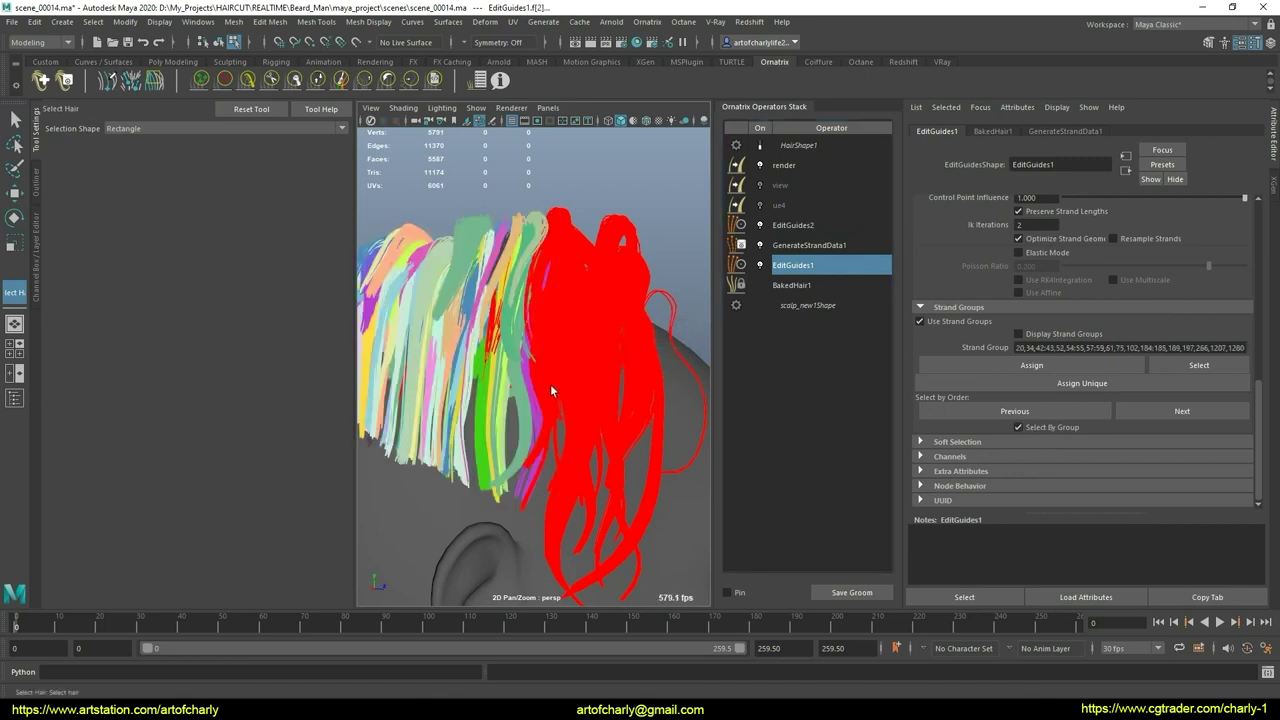
mouse_move(550, 390)
alt+mouse_down()
mouse_move(602, 308)
mouse_move(517, 394)
alt+mouse_up()
alt+right_drag(517, 394, 521, 385)
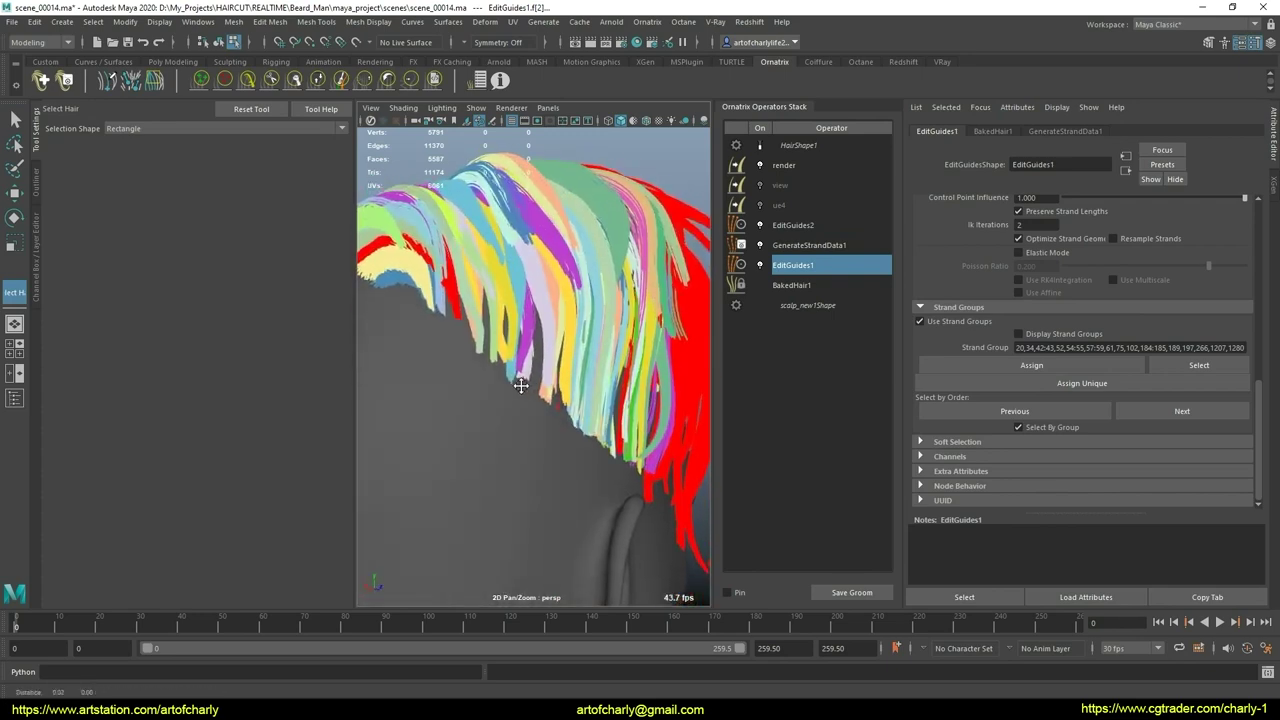
alt+drag(521, 385, 411, 293)
mouse_move(550, 350)
alt+mouse_down()
mouse_move(521, 347)
mouse_move(633, 288)
alt+mouse_up()
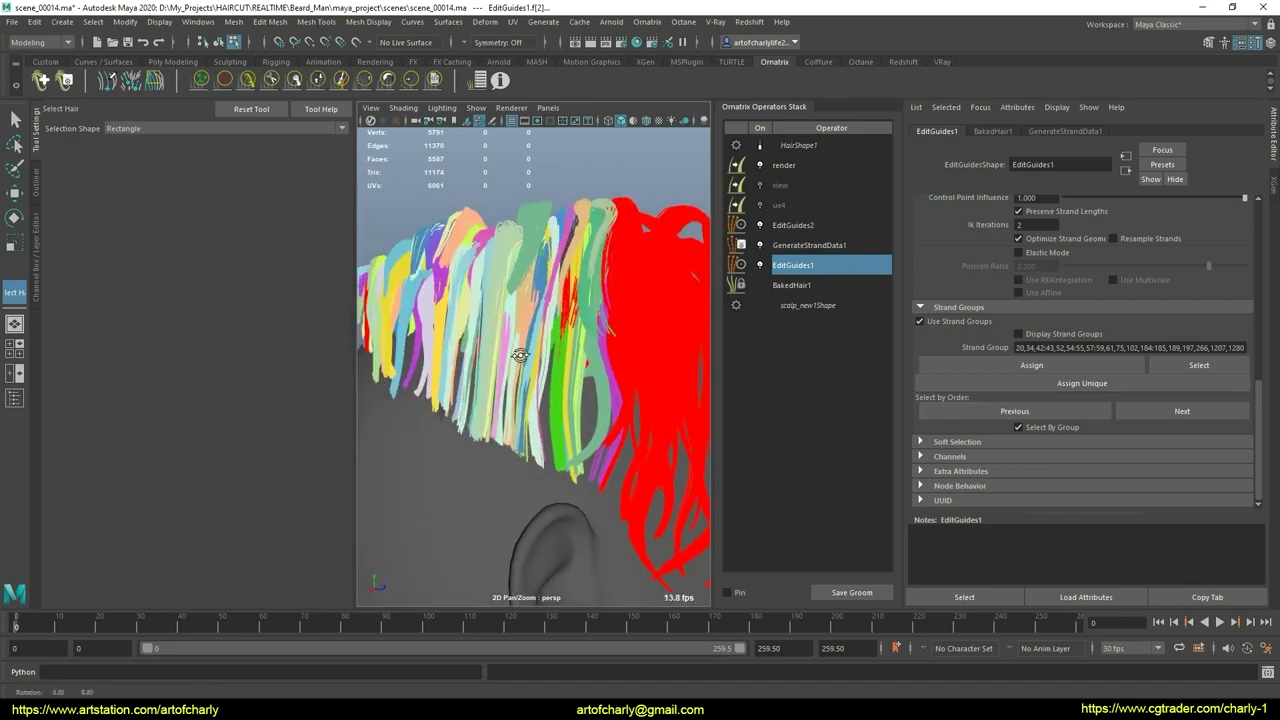
Step: Turn off Select By Group and select the back strands, including the peach strand tips
click(1051, 426)
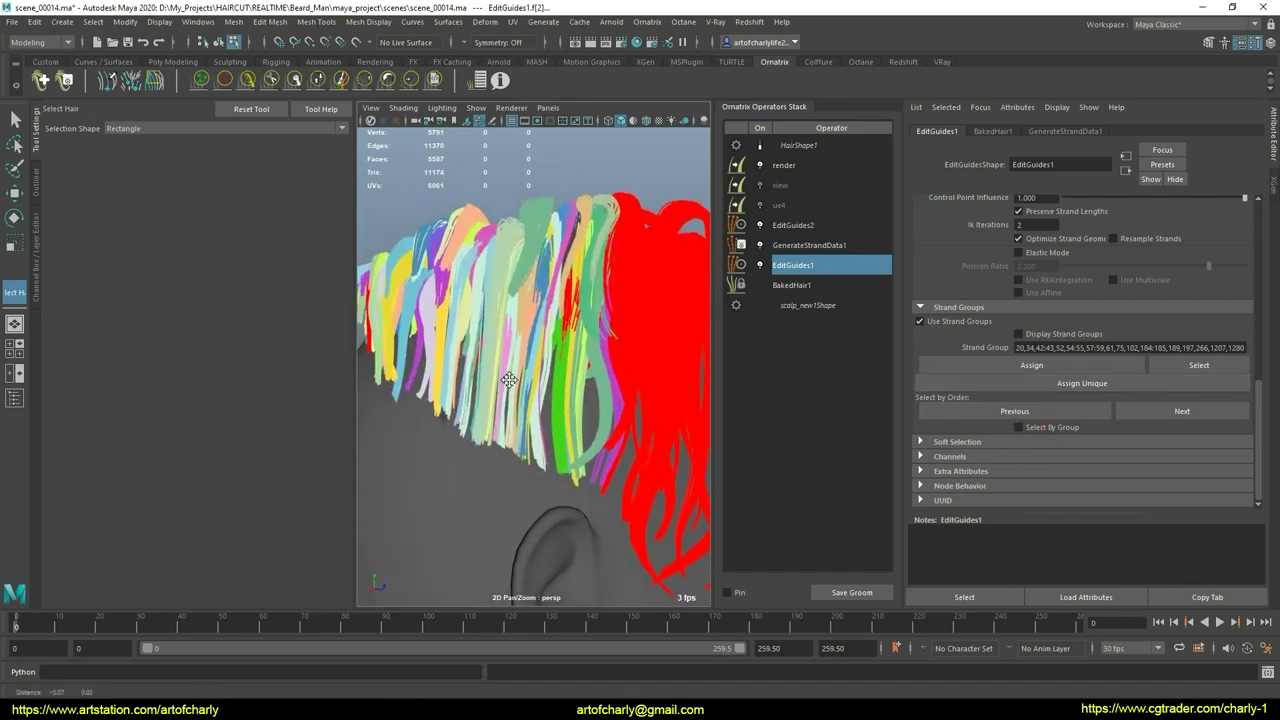
alt+drag(570, 361, 537, 403)
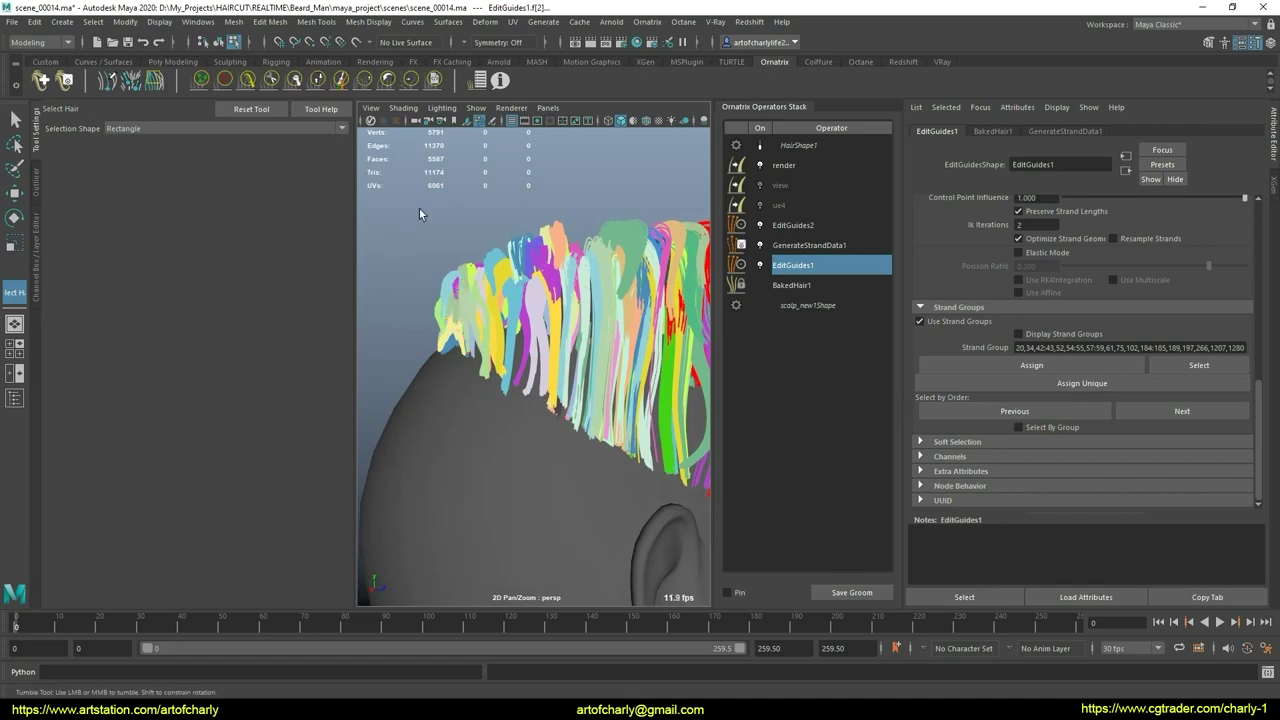
mouse_move(420, 210)
mouse_down()
mouse_move(588, 449)
mouse_move(499, 394)
mouse_up()
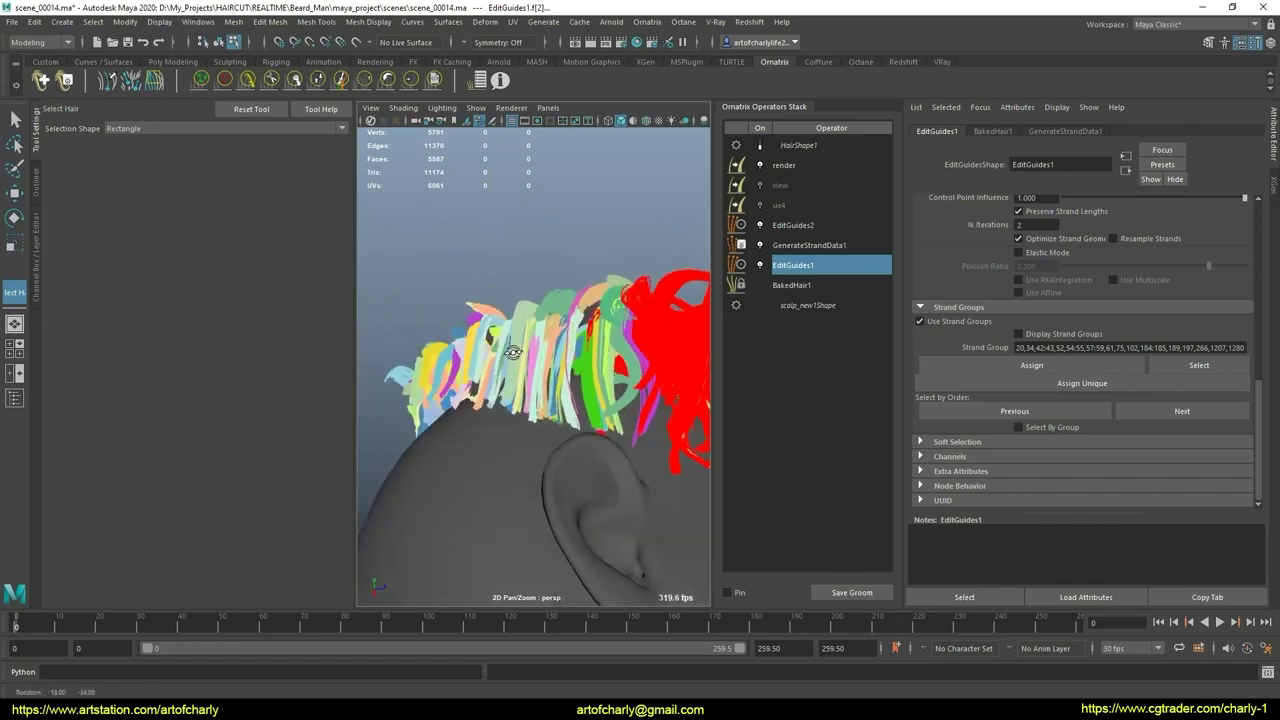
alt+middle_drag(499, 394, 510, 437)
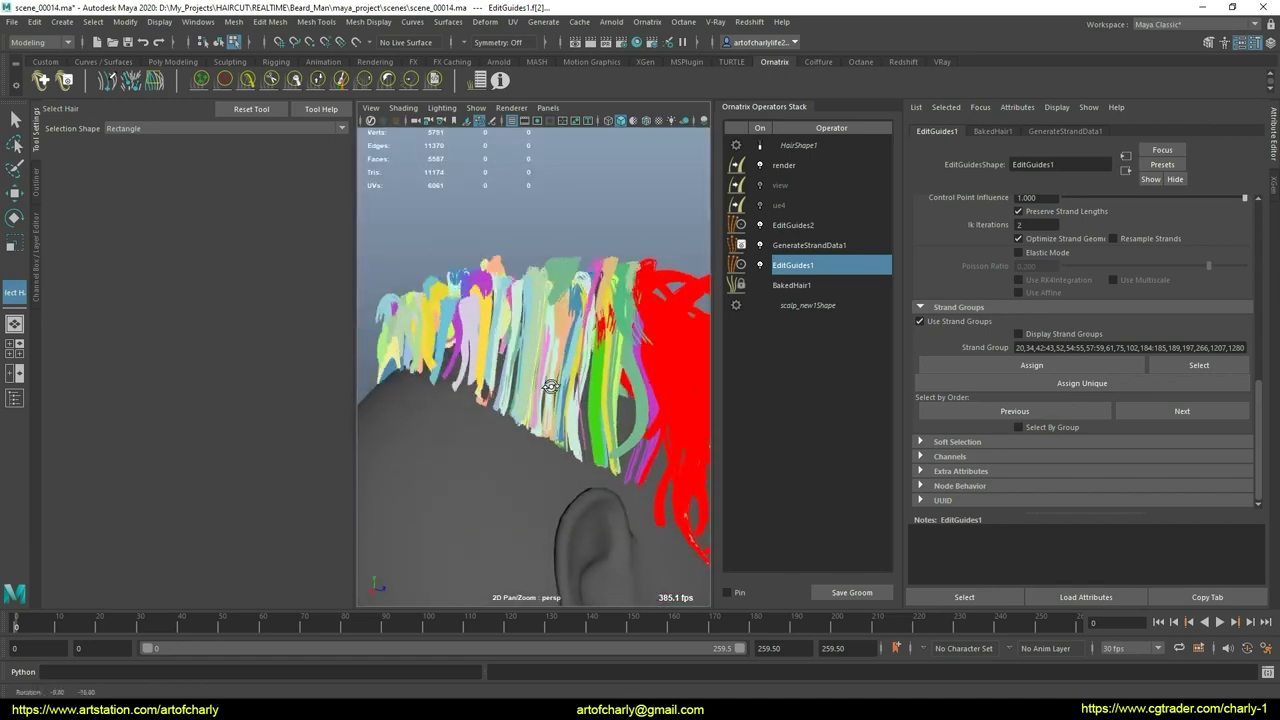
alt+right_drag(510, 437, 560, 420)
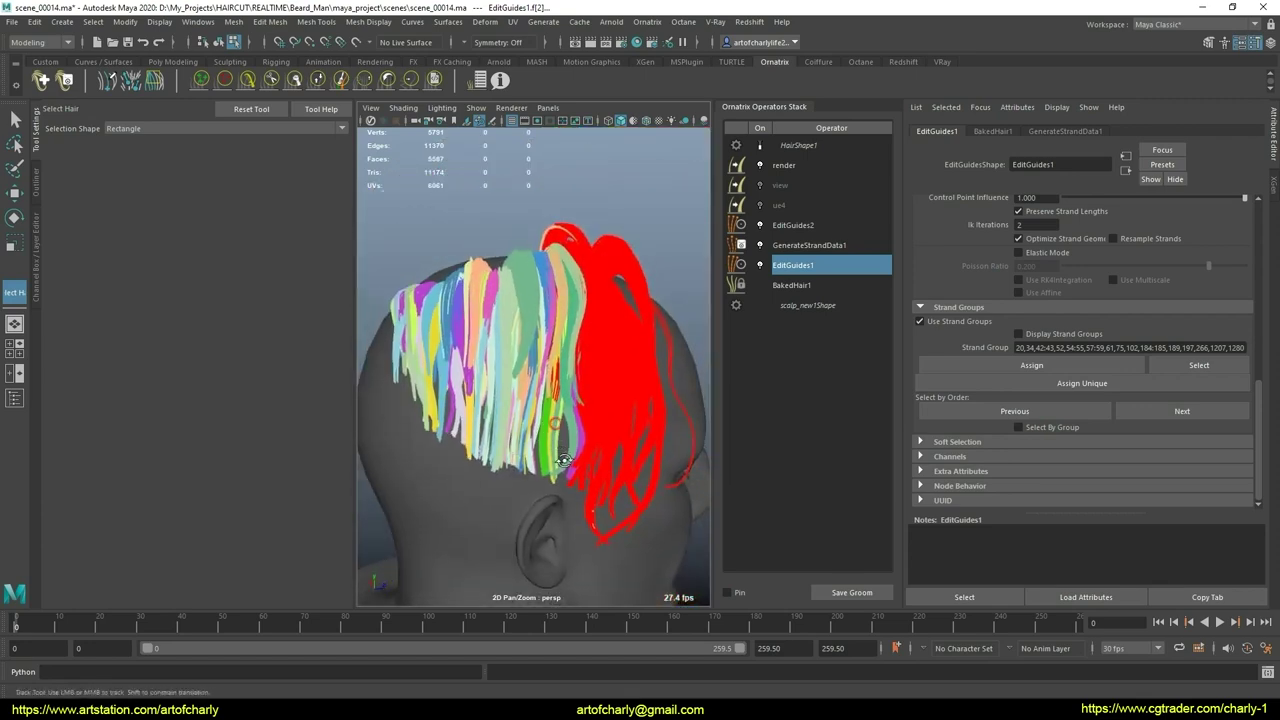
alt+drag(560, 420, 600, 450)
mouse_move(600, 450)
alt+right_down()
mouse_move(612, 457)
mouse_move(514, 406)
mouse_move(463, 319)
alt+right_up()
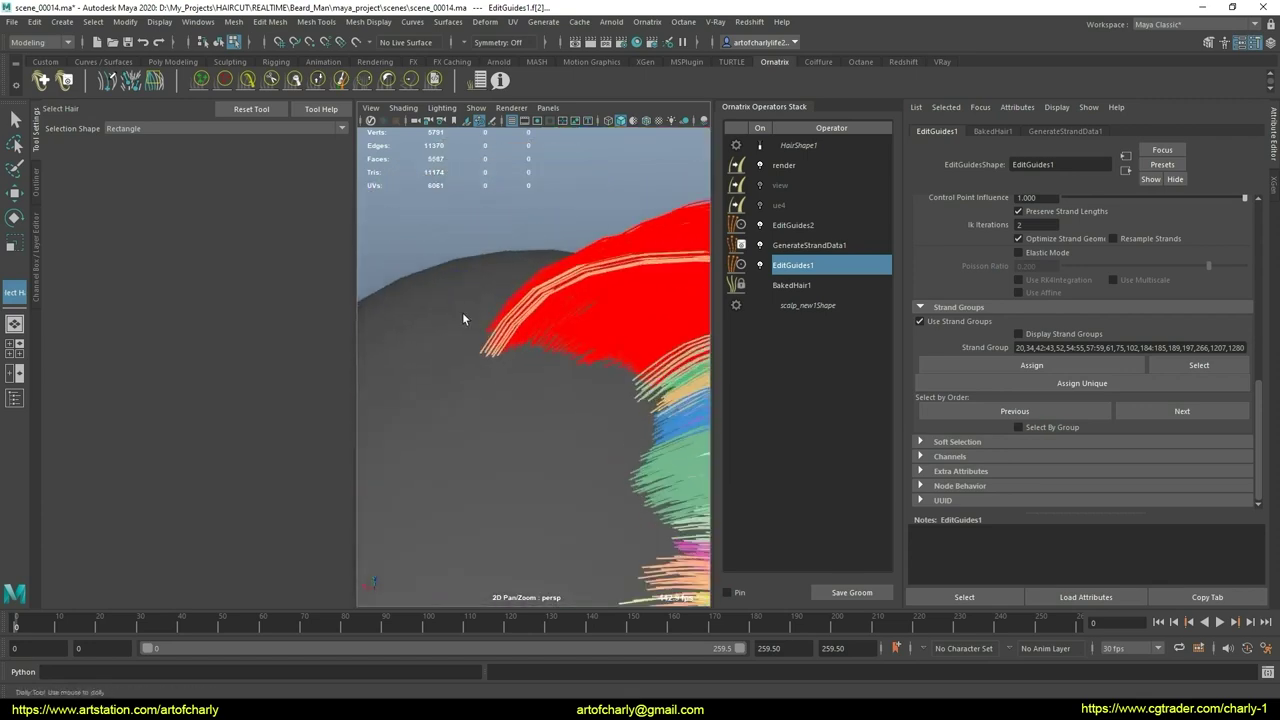
mouse_move(463, 316)
mouse_down()
mouse_move(534, 393)
mouse_move(560, 398)
mouse_up()
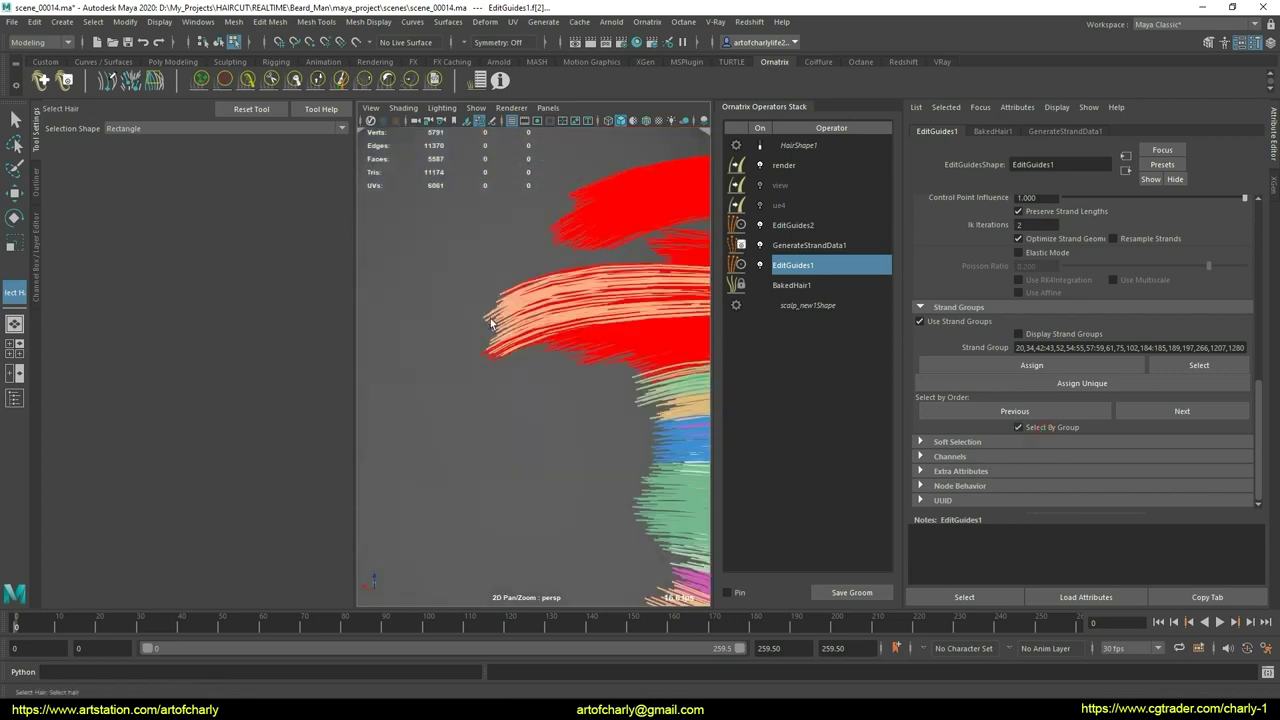
shift+drag(491, 318, 542, 389)
click(516, 349)
alt+drag(517, 296, 512, 241)
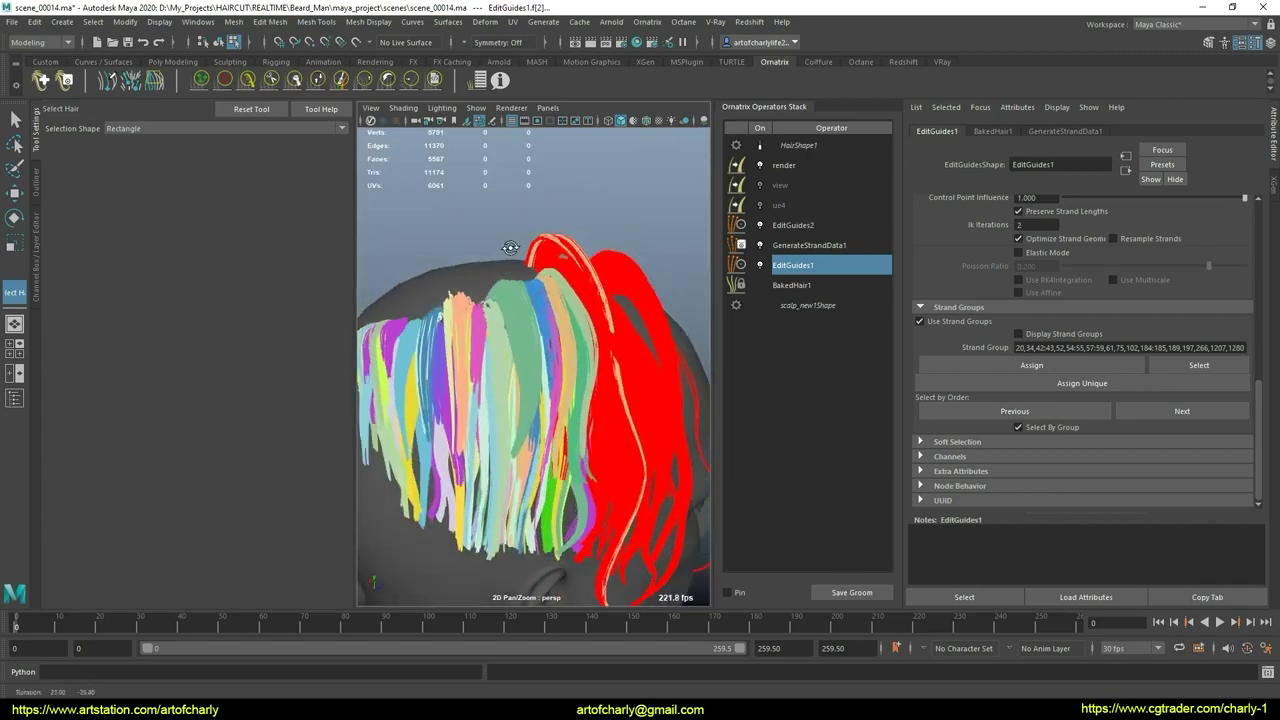
alt+drag(620, 390, 575, 400)
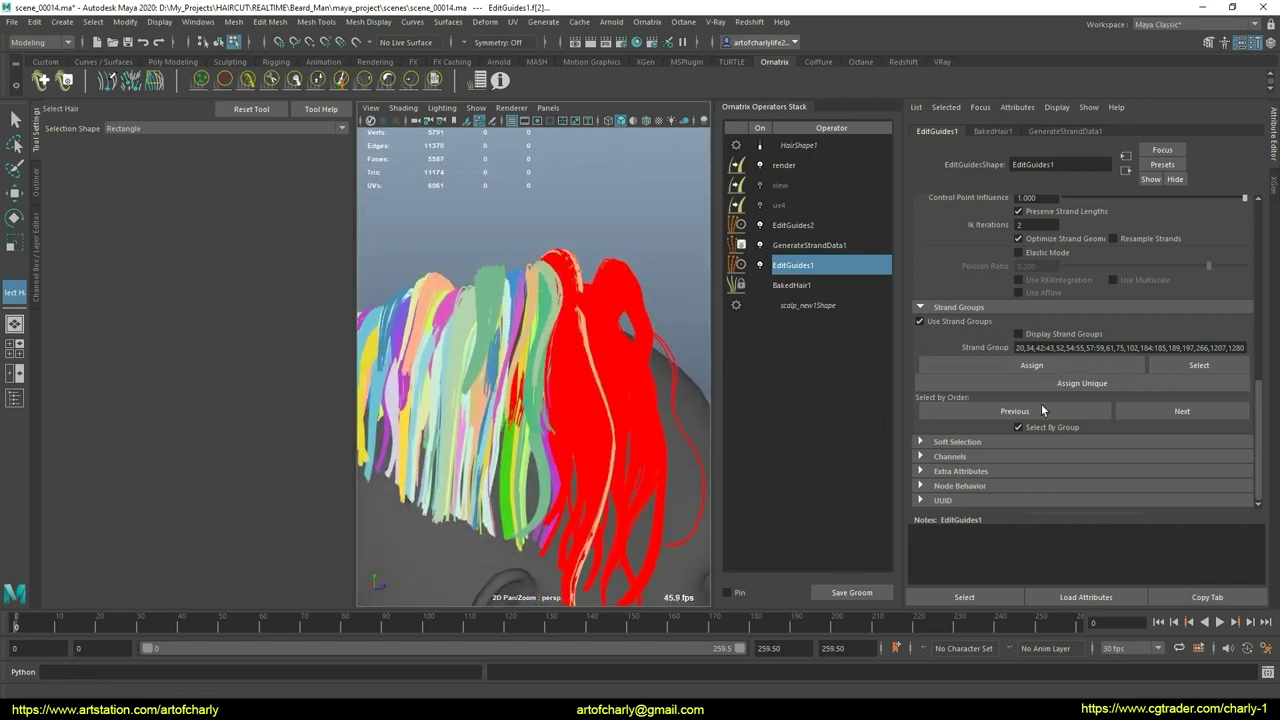
Step: Hide most of the selected back strands and reselect EditGuides1
scroll(1041, 403, up, 4)
scroll(1077, 345, up, 4)
scroll(1073, 374, up, 4)
scroll(1073, 374, down, 2)
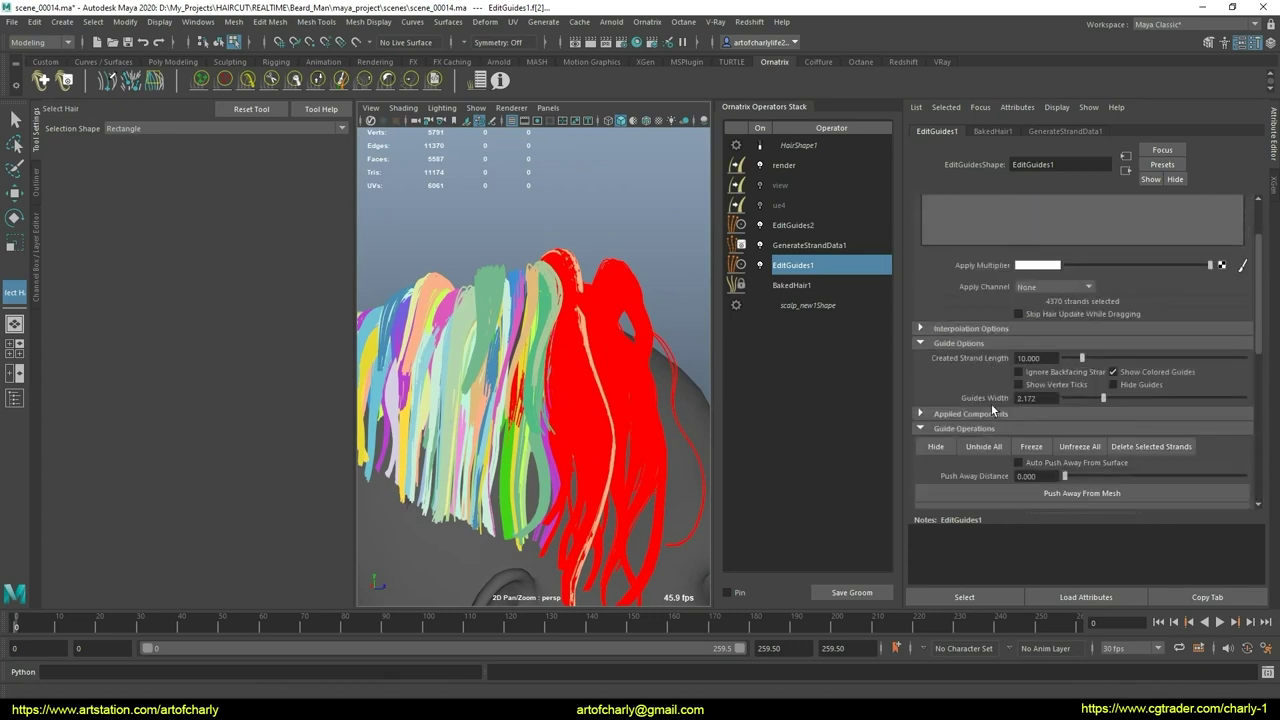
scroll(991, 403, down, 2)
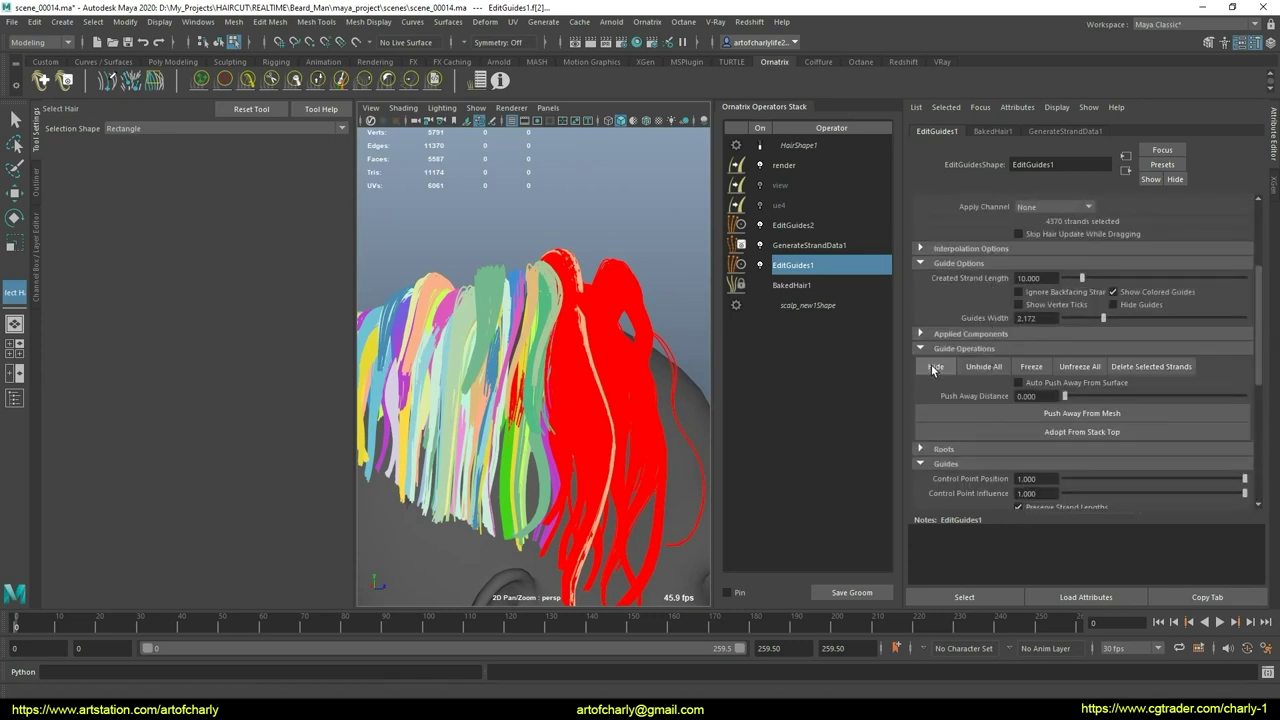
alt+drag(625, 400, 602, 386)
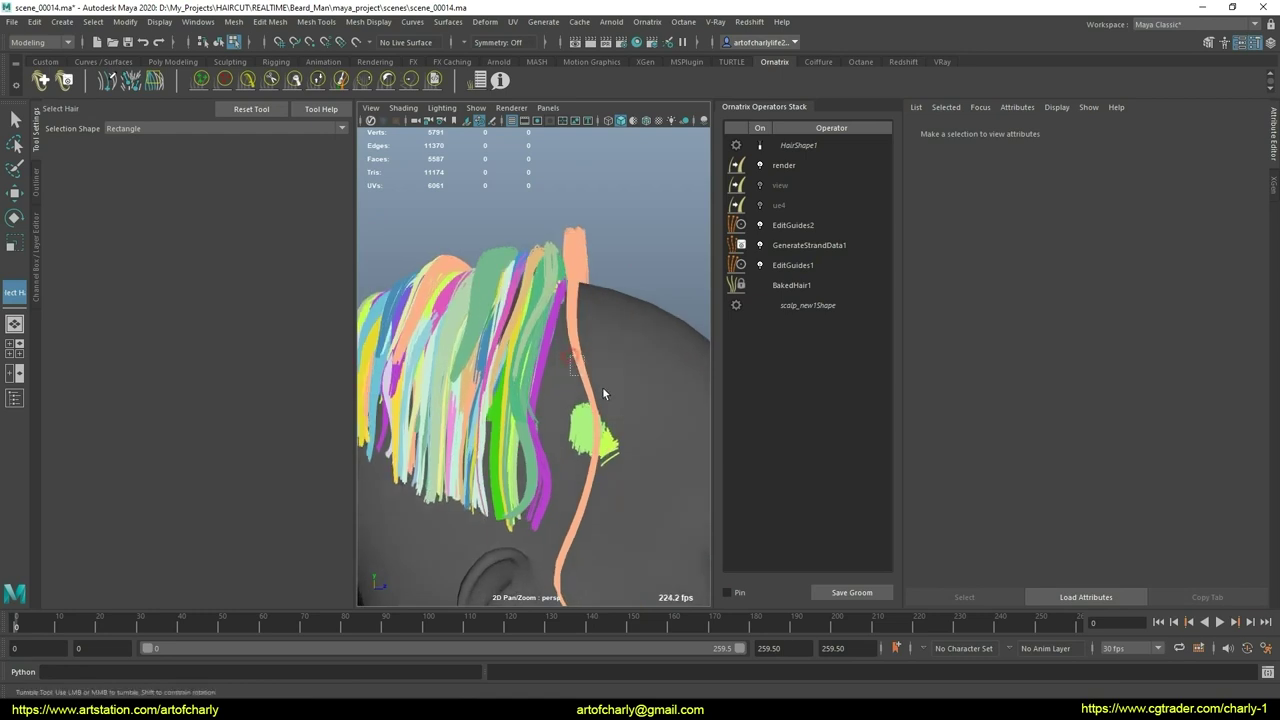
click(787, 393)
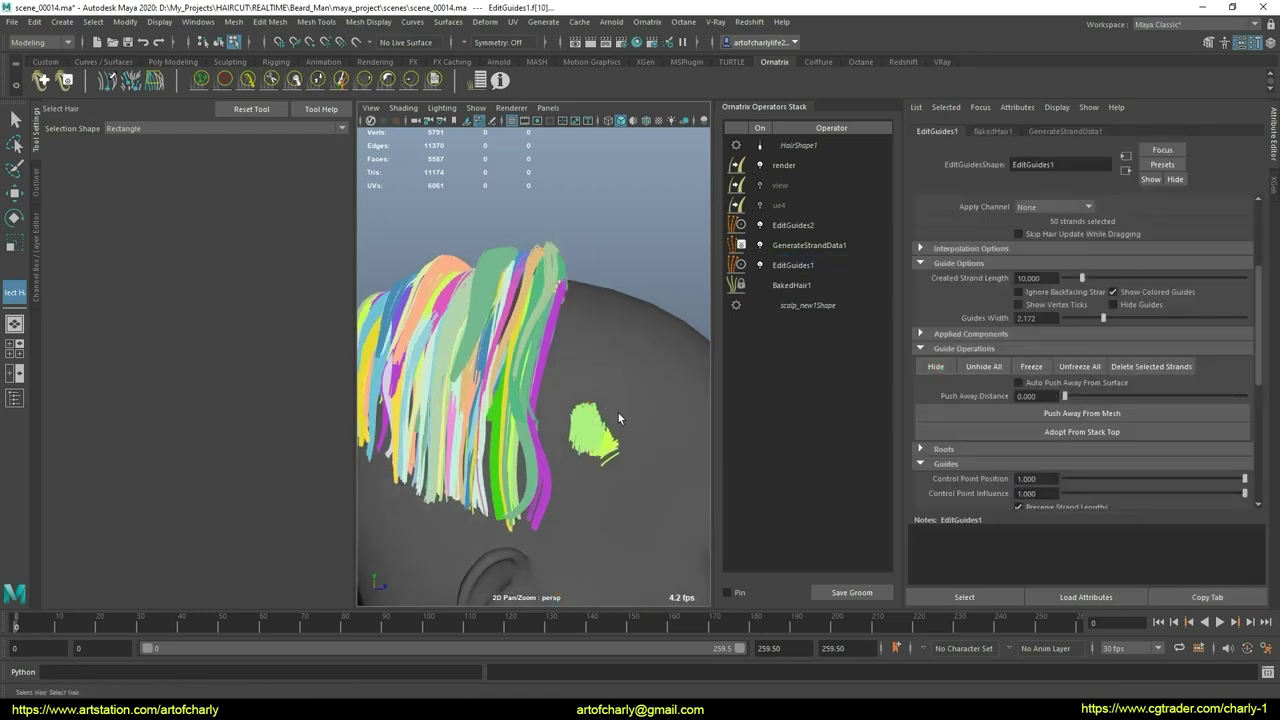
alt+middle_drag(618, 413, 570, 369)
click(793, 265)
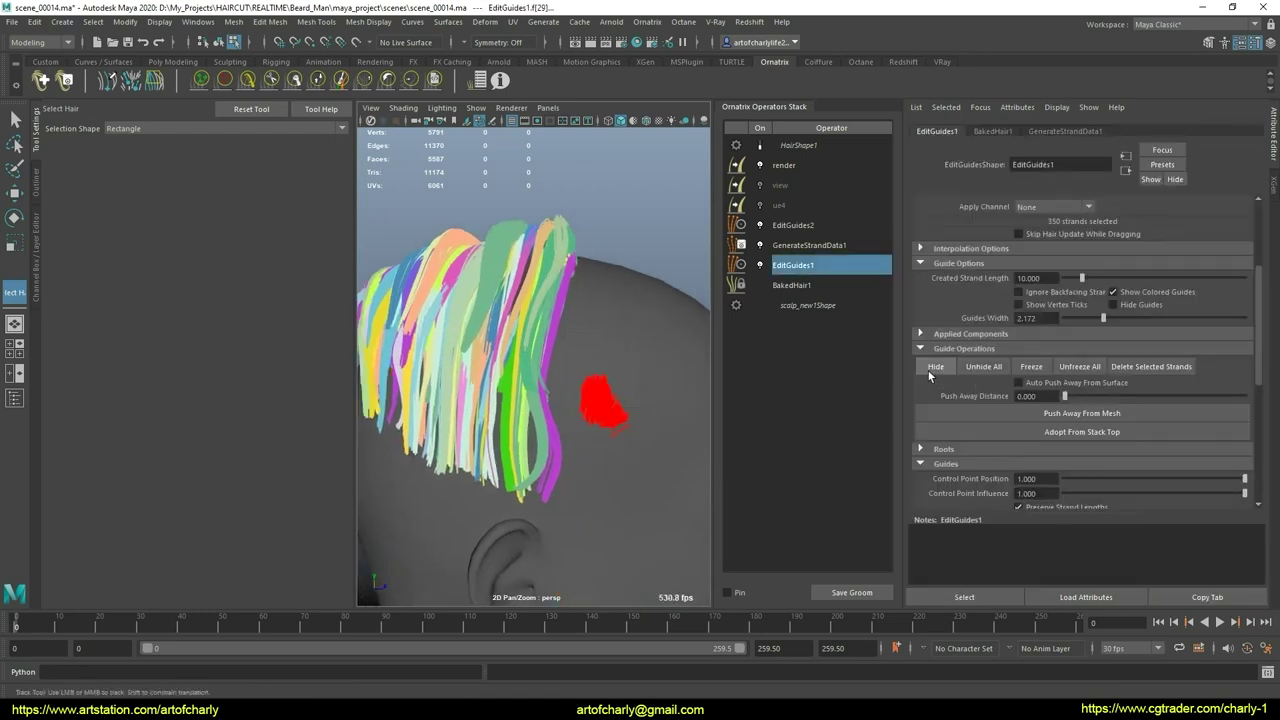
alt+drag(560, 420, 660, 400)
scroll(1037, 385, down, 5)
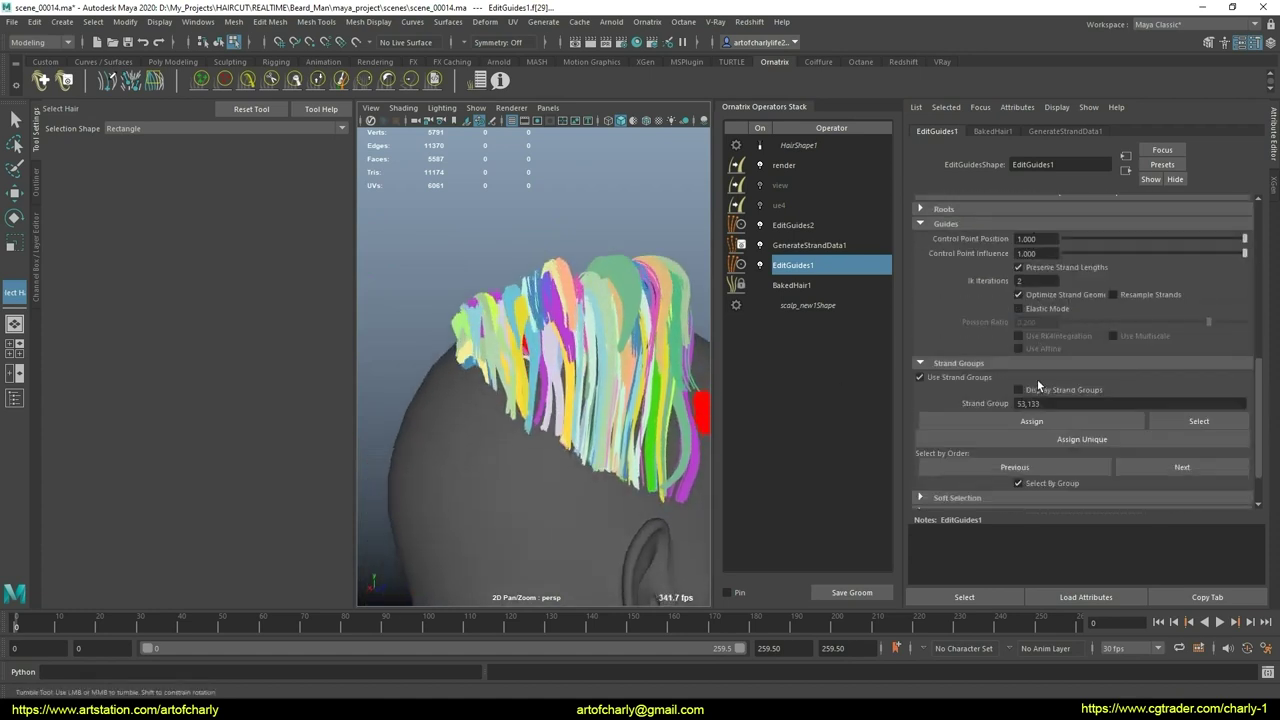
scroll(1037, 379, down, 3)
Step: With Select By Group off, hide the remaining selected guide strands and inspect the head
click(1043, 427)
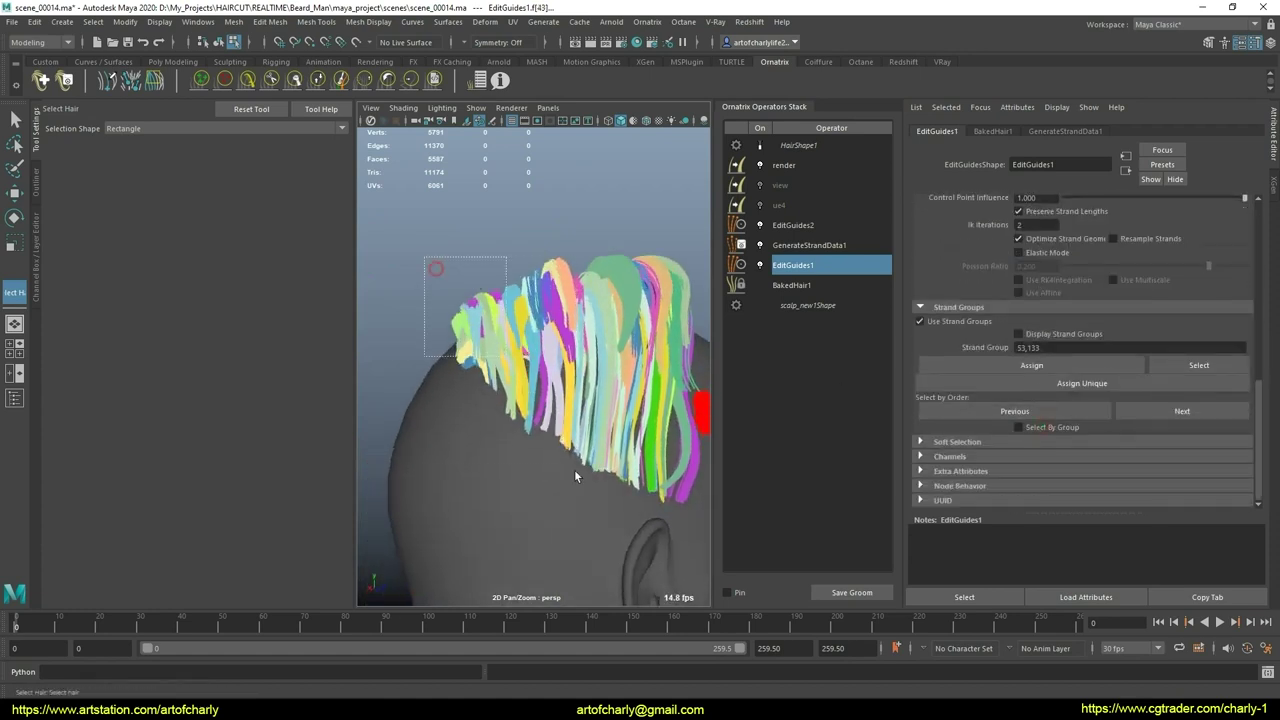
mouse_move(550, 397)
alt+mouse_down()
mouse_move(455, 352)
mouse_move(400, 345)
alt+mouse_up()
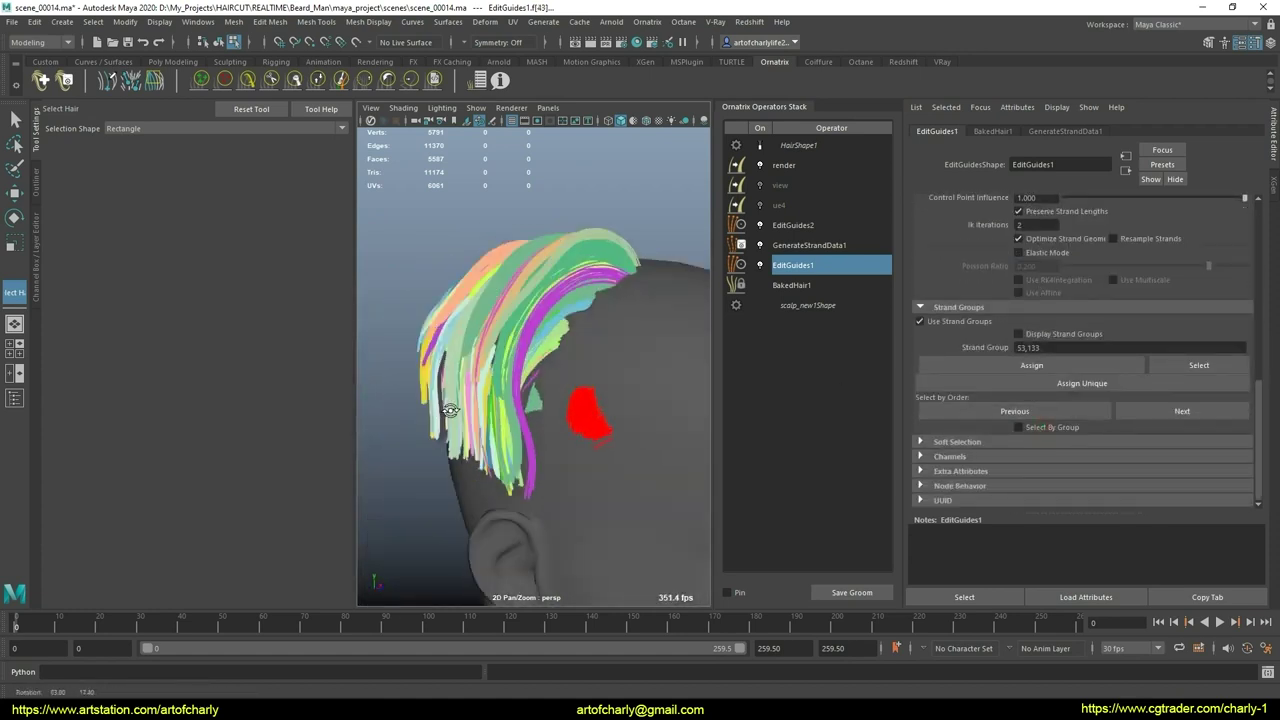
scroll(997, 359, up, 5)
scroll(990, 358, up, 5)
click(987, 357)
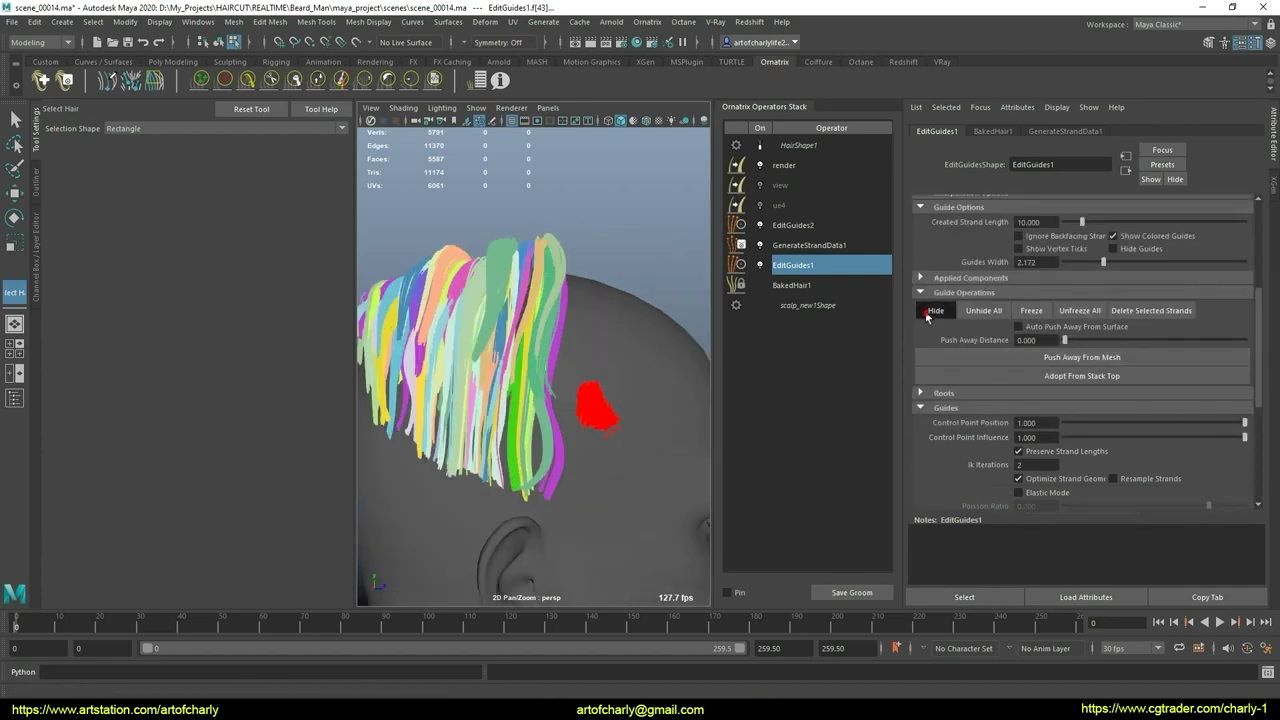
click(572, 426)
alt+drag(572, 426, 531, 421)
alt+right_drag(531, 421, 602, 387)
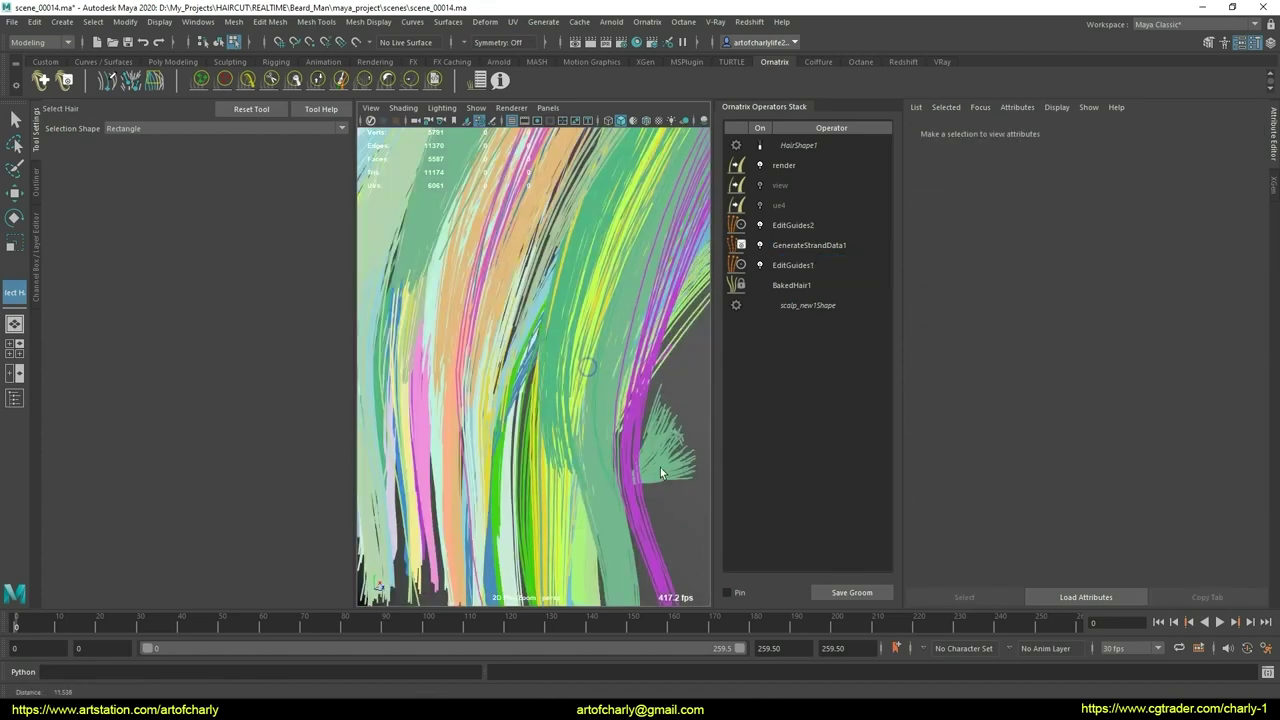
alt+drag(602, 387, 619, 392)
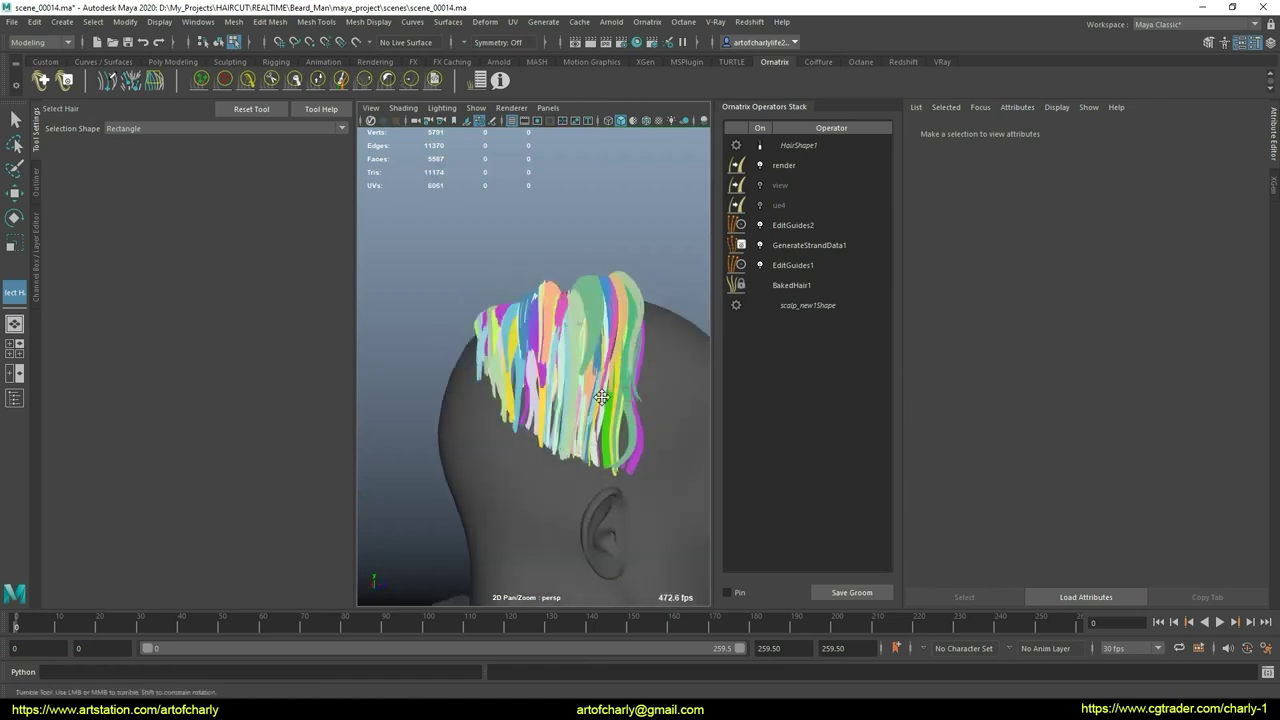
Step: Select all strands with Select By Group on and copy the Strand Group number list
click(793, 265)
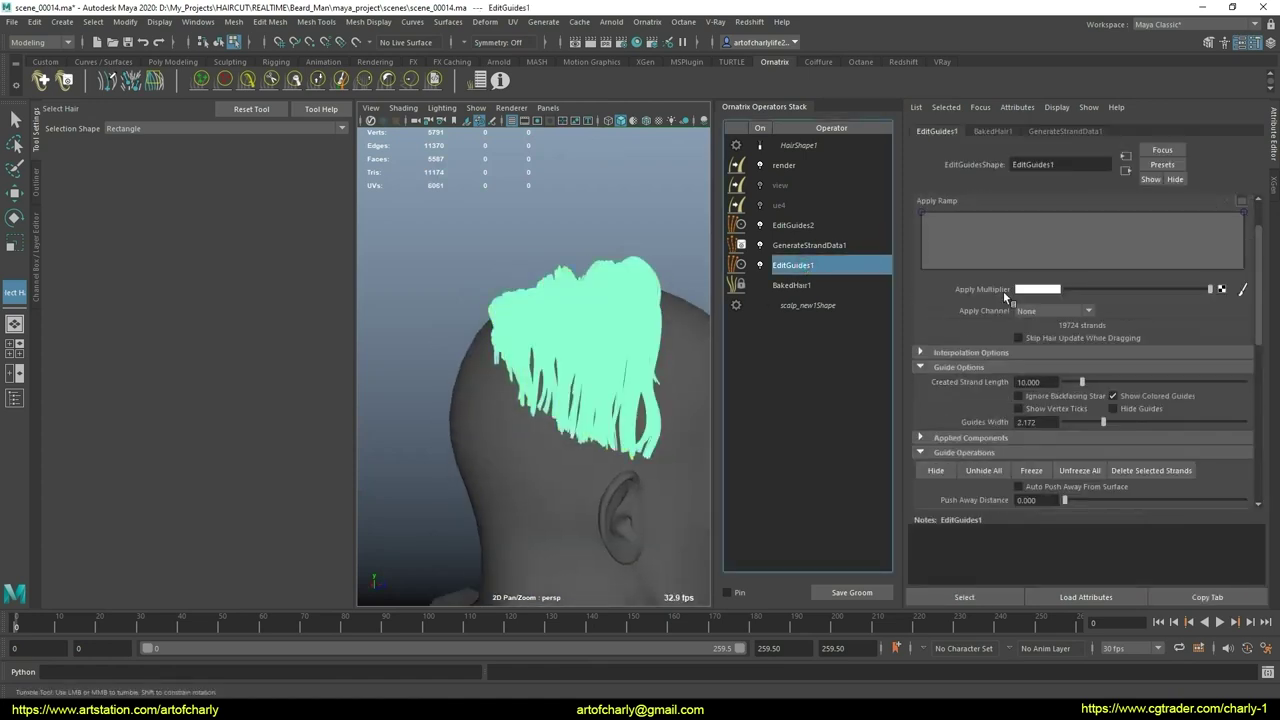
key(q)
click(1024, 222)
drag(690, 480, 409, 206)
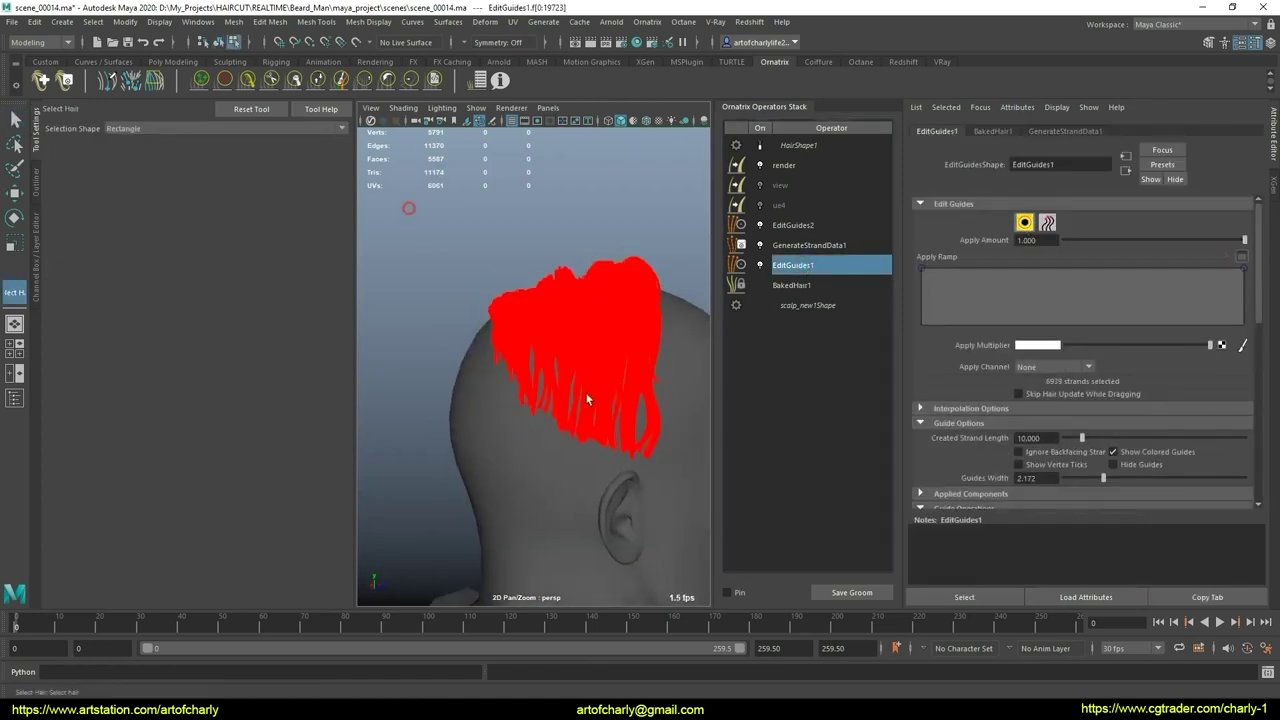
alt+middle_drag(700, 400, 660, 415)
scroll(969, 375, down, 3)
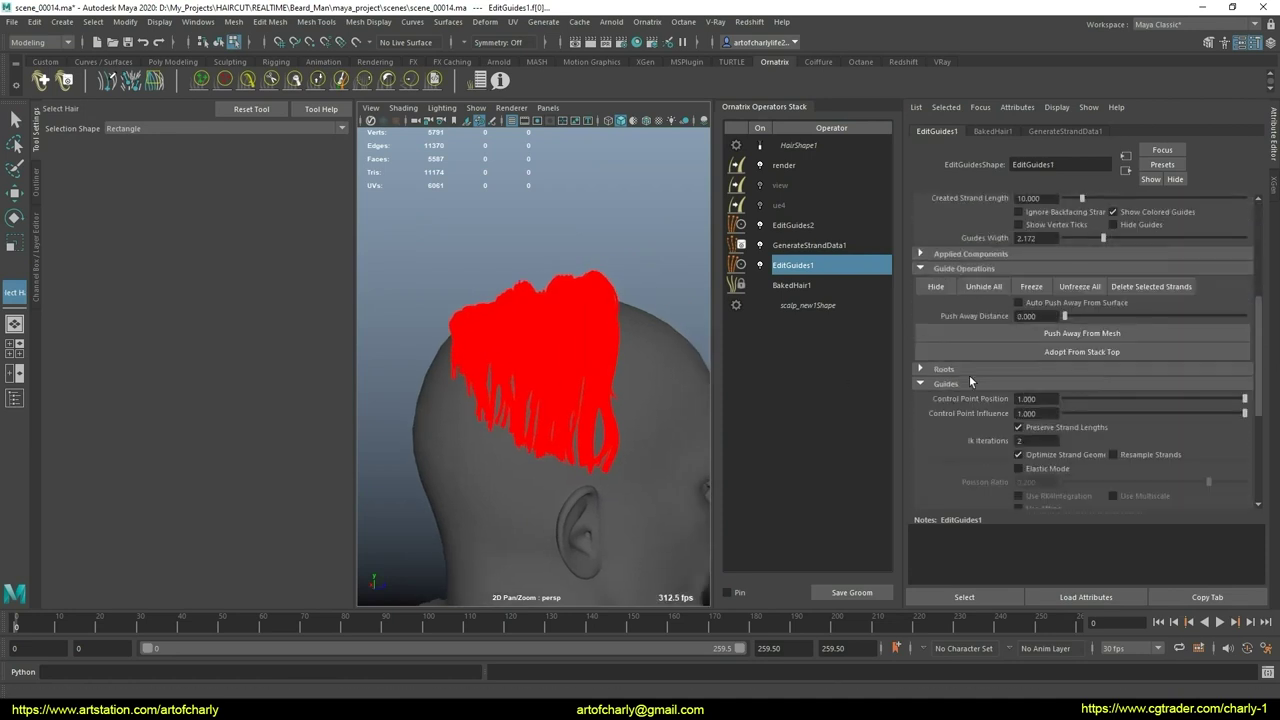
scroll(969, 376, down, 5)
click(1045, 428)
drag(430, 253, 648, 496)
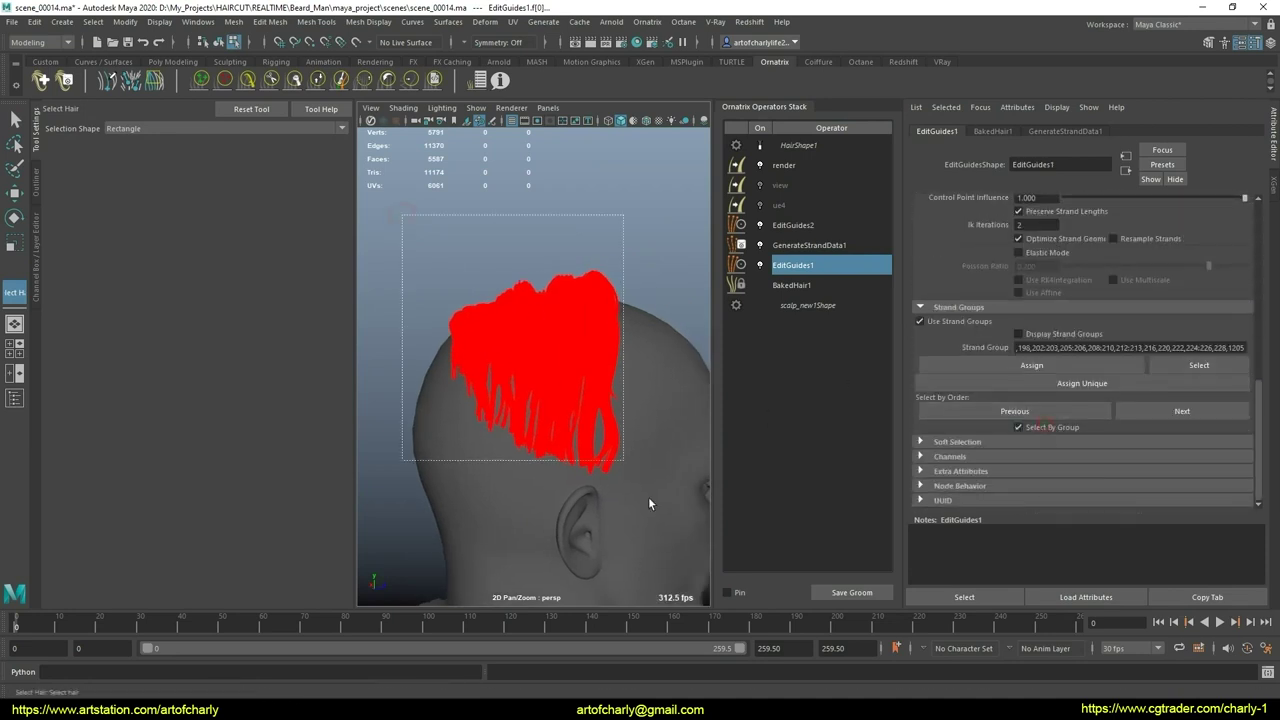
triple_click(1160, 347)
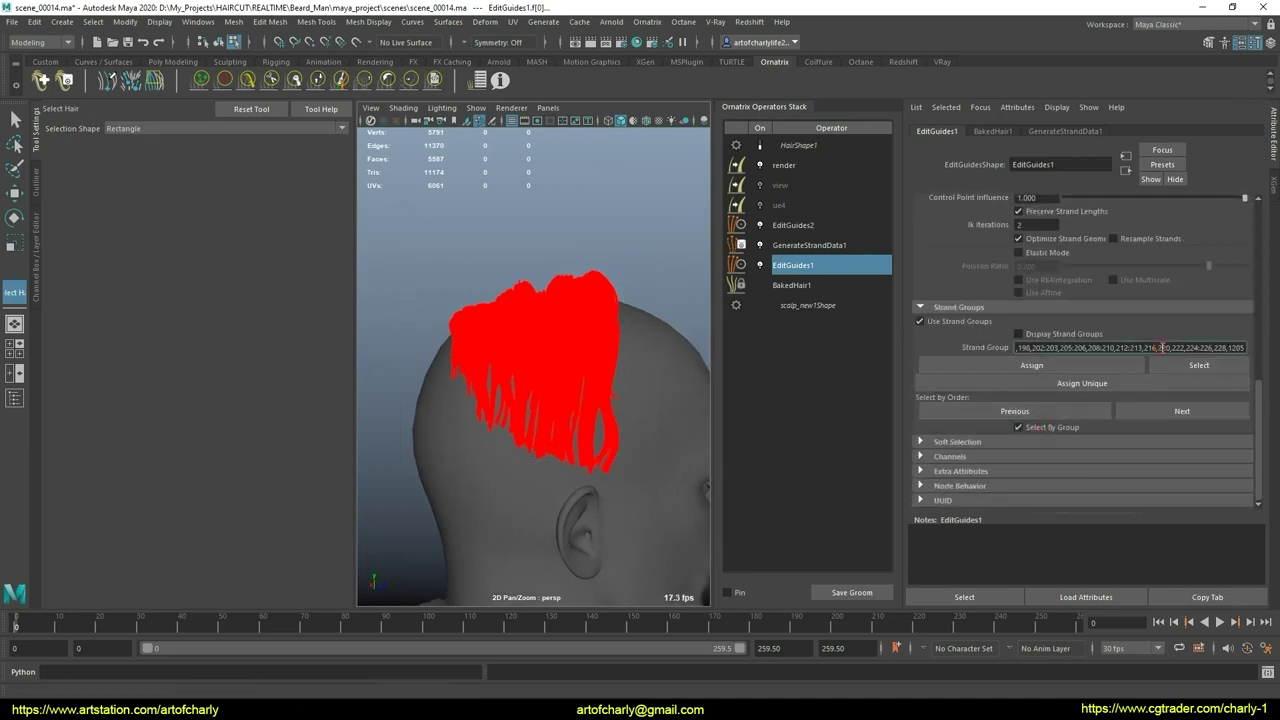
Step: Unhide all hidden guide strands in EditGuides1
click(837, 246)
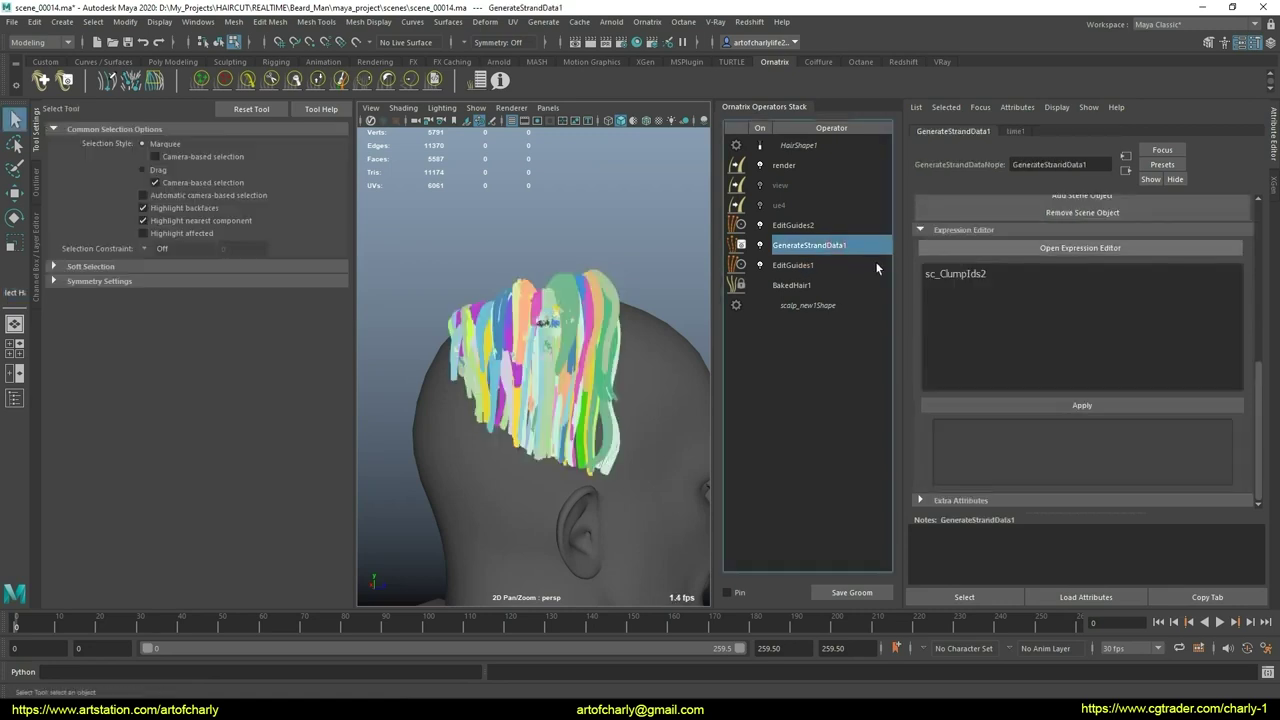
click(810, 266)
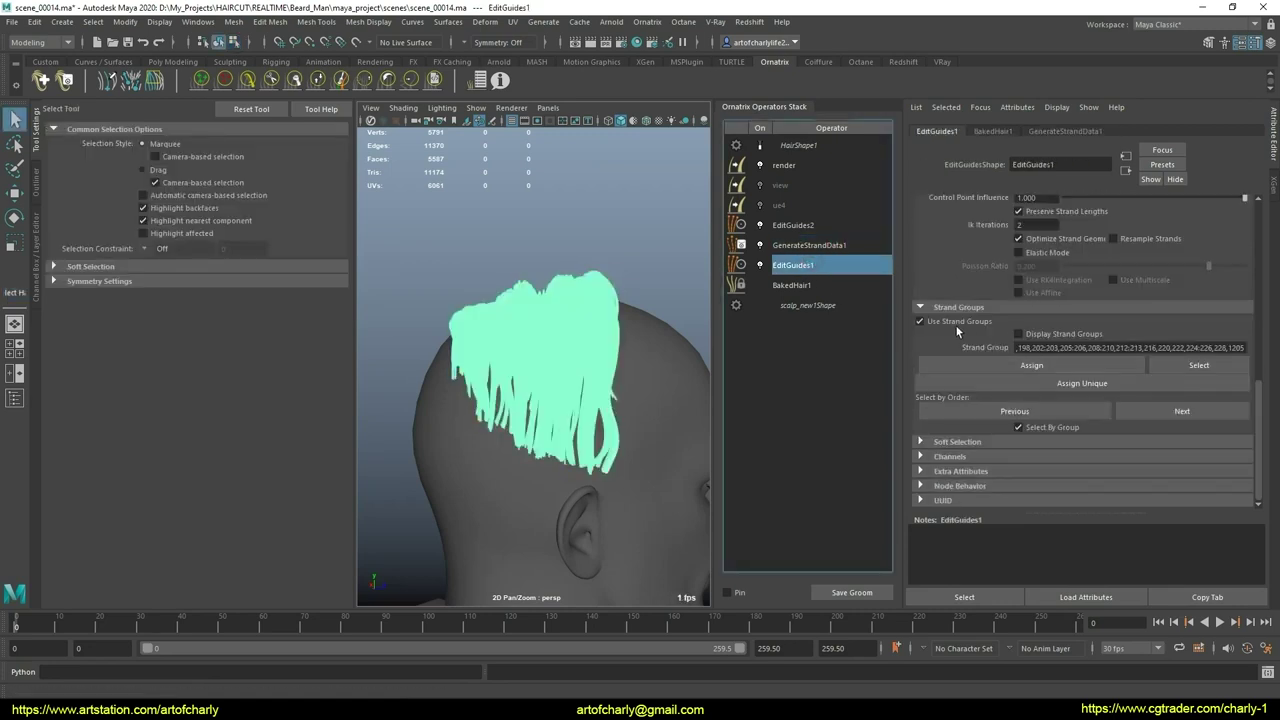
scroll(1042, 413, up, 3)
scroll(1042, 413, up, 2)
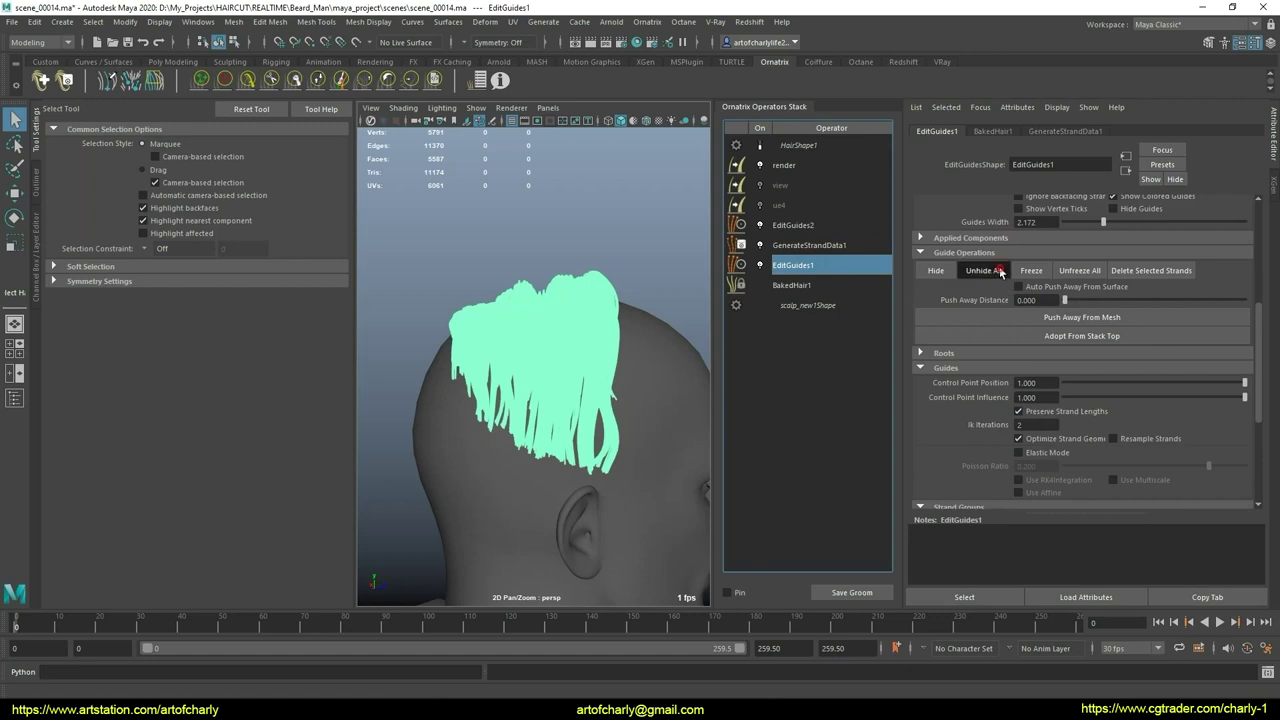
click(1001, 272)
Step: Paste the strand group list (198, 202…1205) into GenerateStrandData1's Strand Group field and check the groom
click(805, 248)
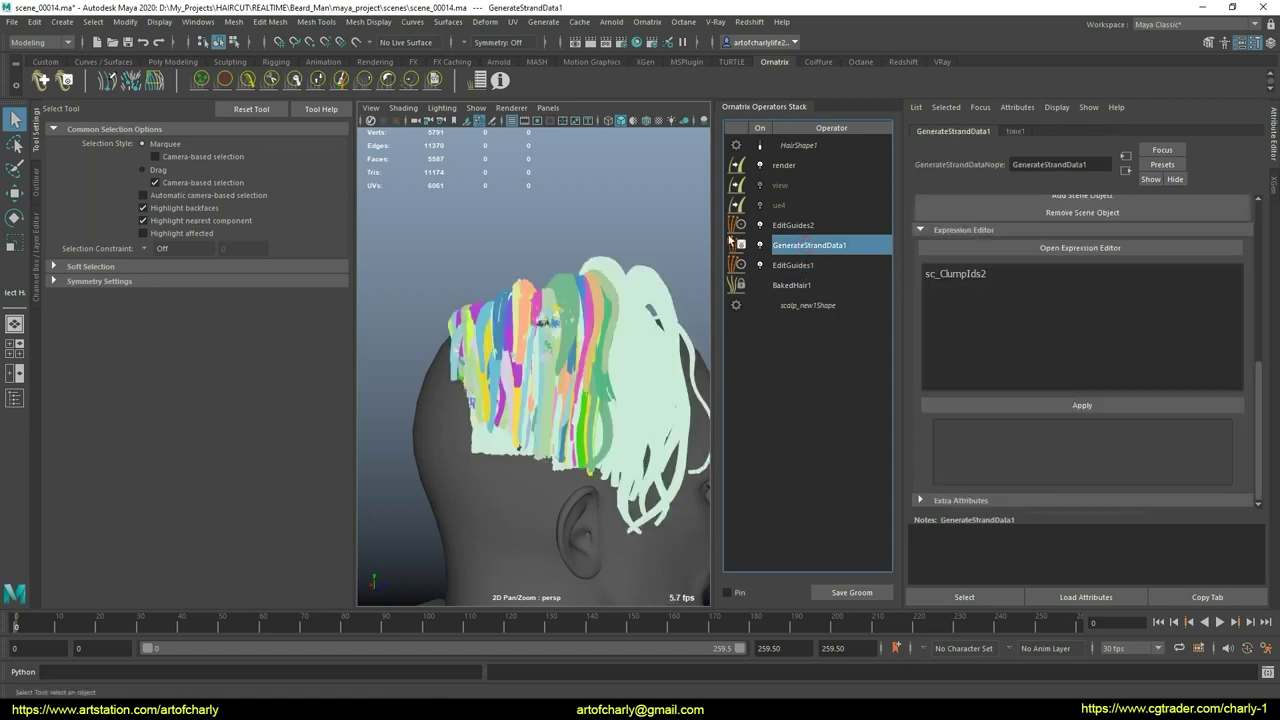
scroll(1122, 358, up, 5)
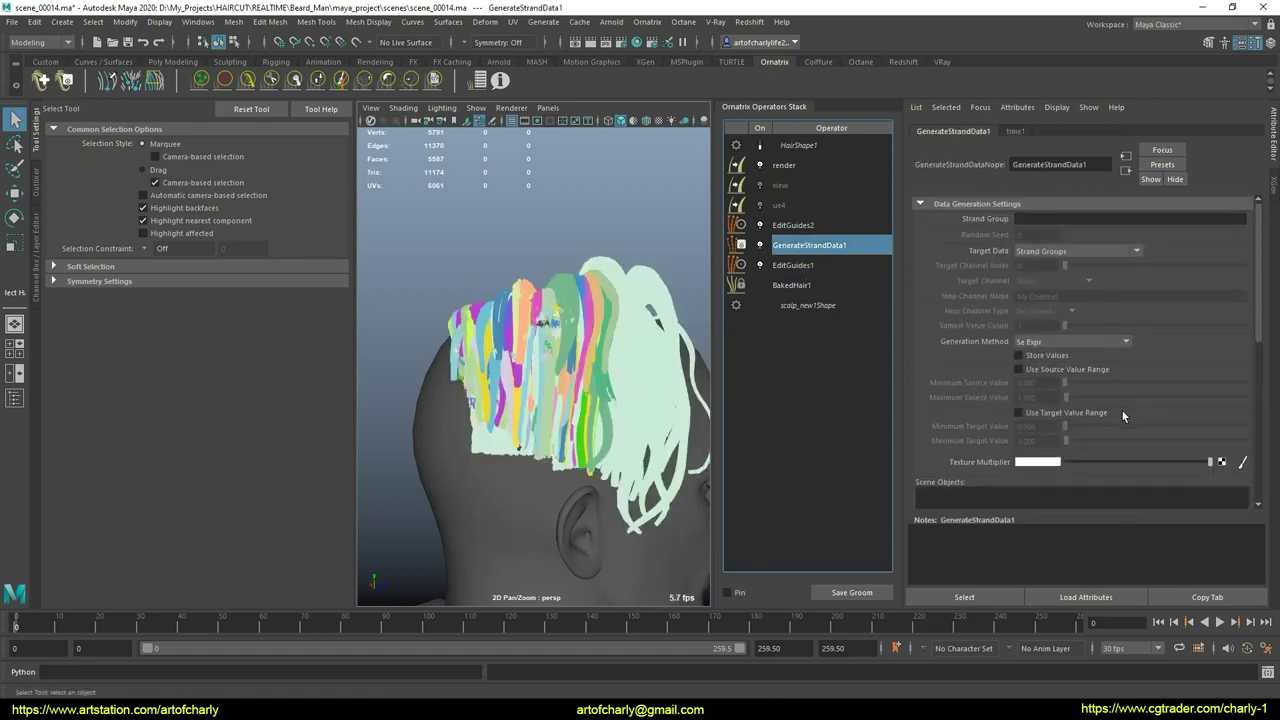
click(1057, 219)
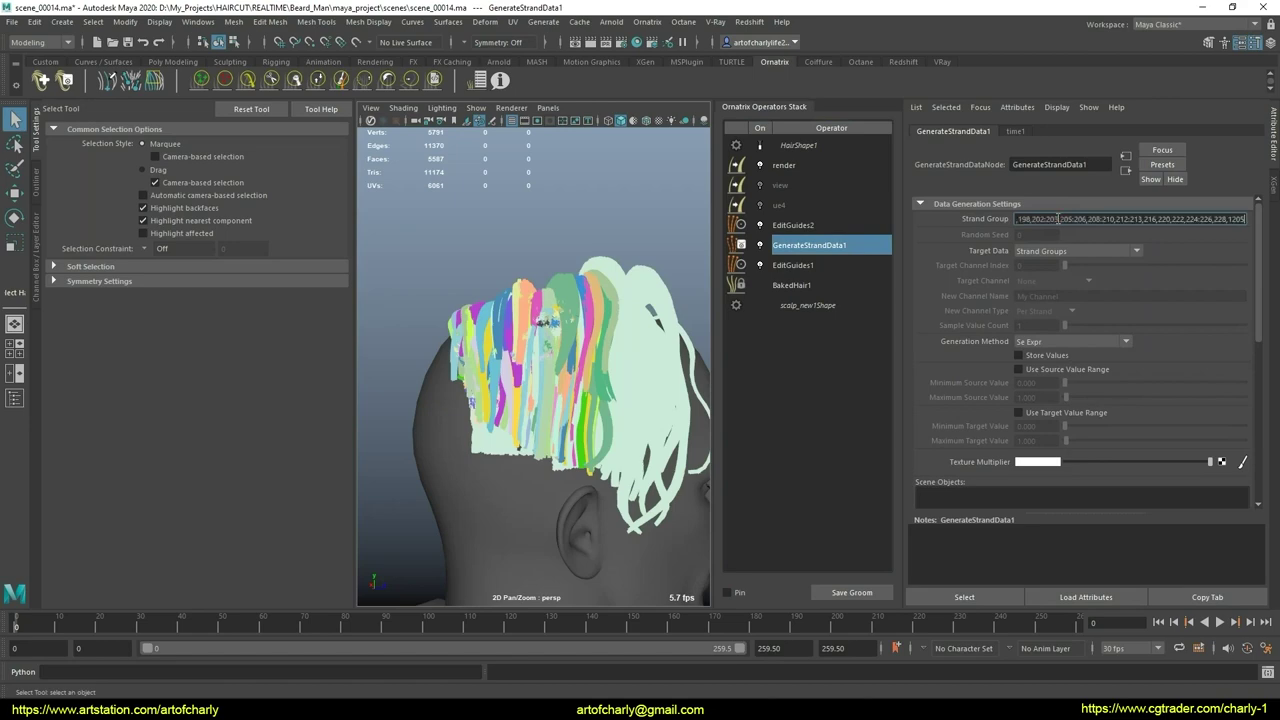
key(Return)
mouse_move(574, 385)
alt+mouse_down()
mouse_move(449, 393)
mouse_move(610, 437)
mouse_move(601, 368)
mouse_move(551, 388)
alt+mouse_up()
alt+right_drag(551, 388, 637, 315)
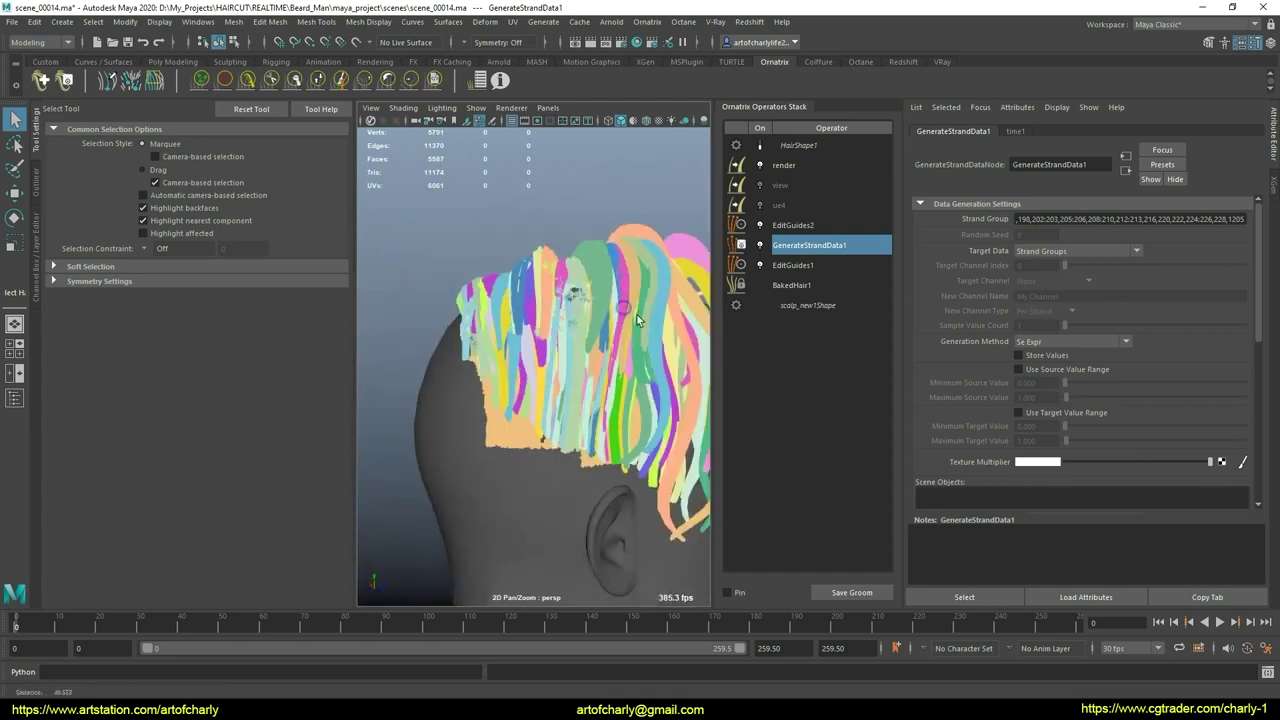
alt+drag(637, 315, 562, 368)
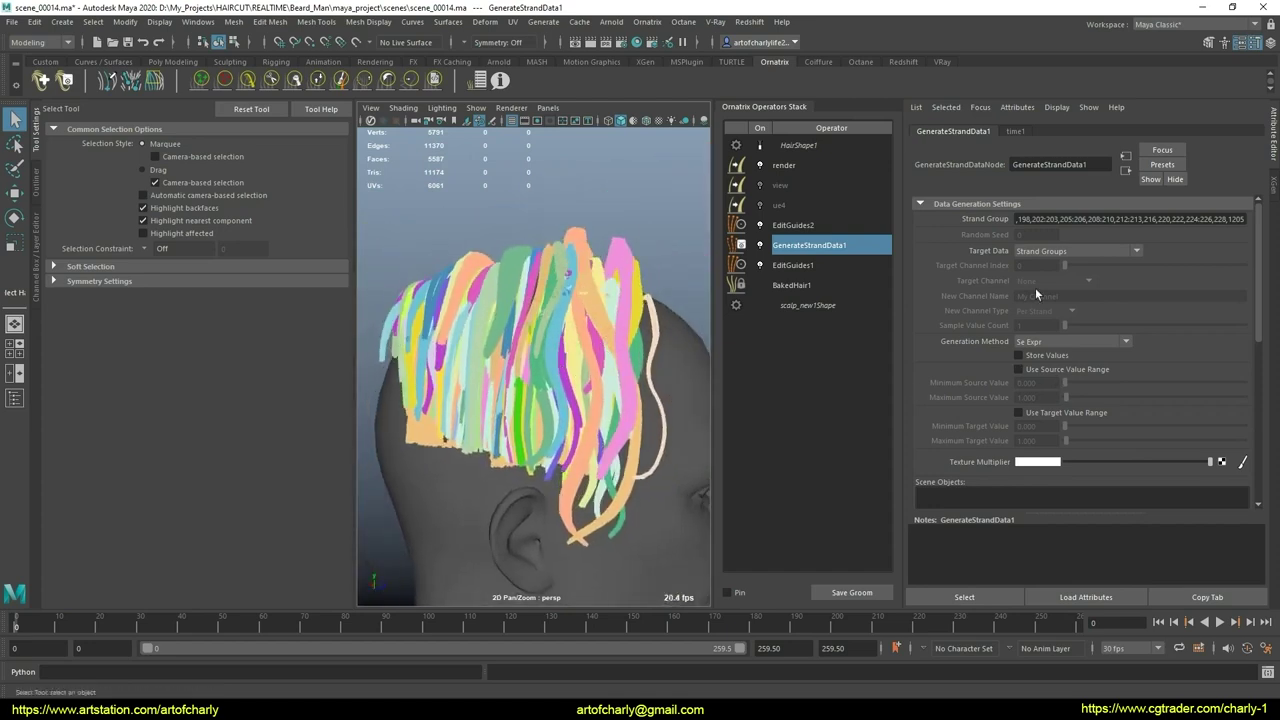
Step: Enable the target value range on GenerateStrandData1 with minimum 1200 and maximum 1600
click(1038, 414)
double_click(1026, 426)
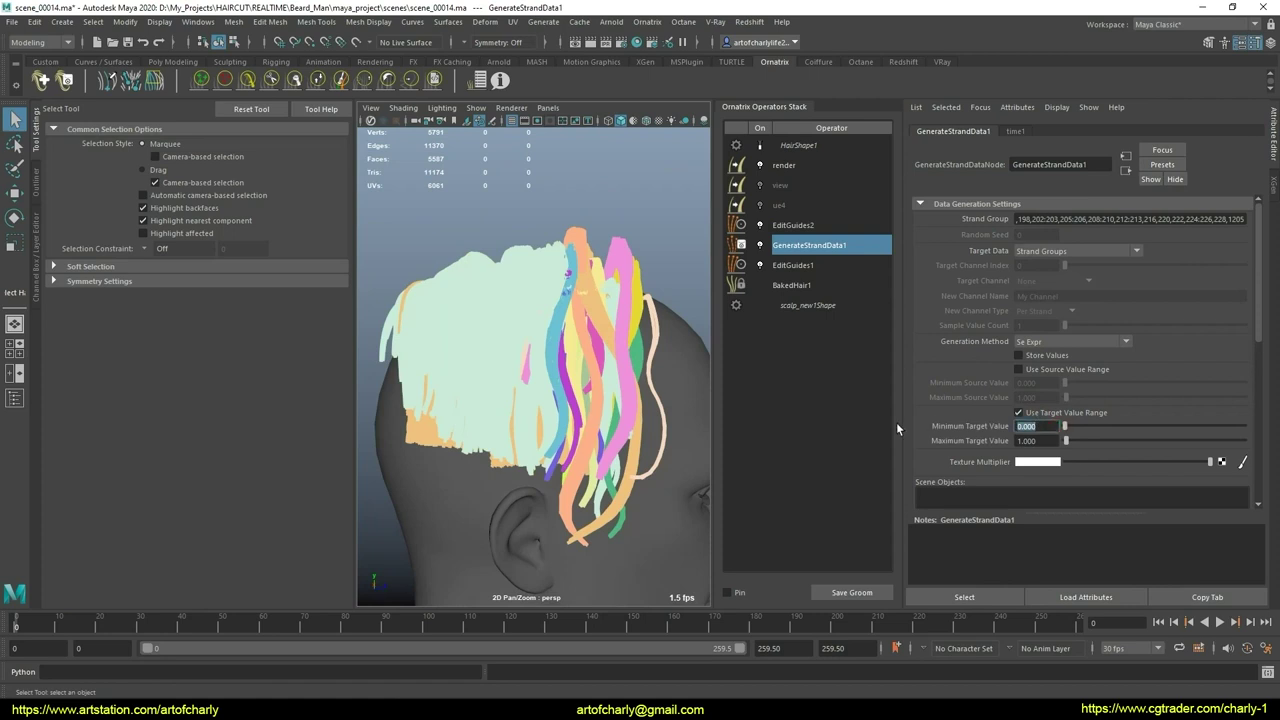
text(1200)
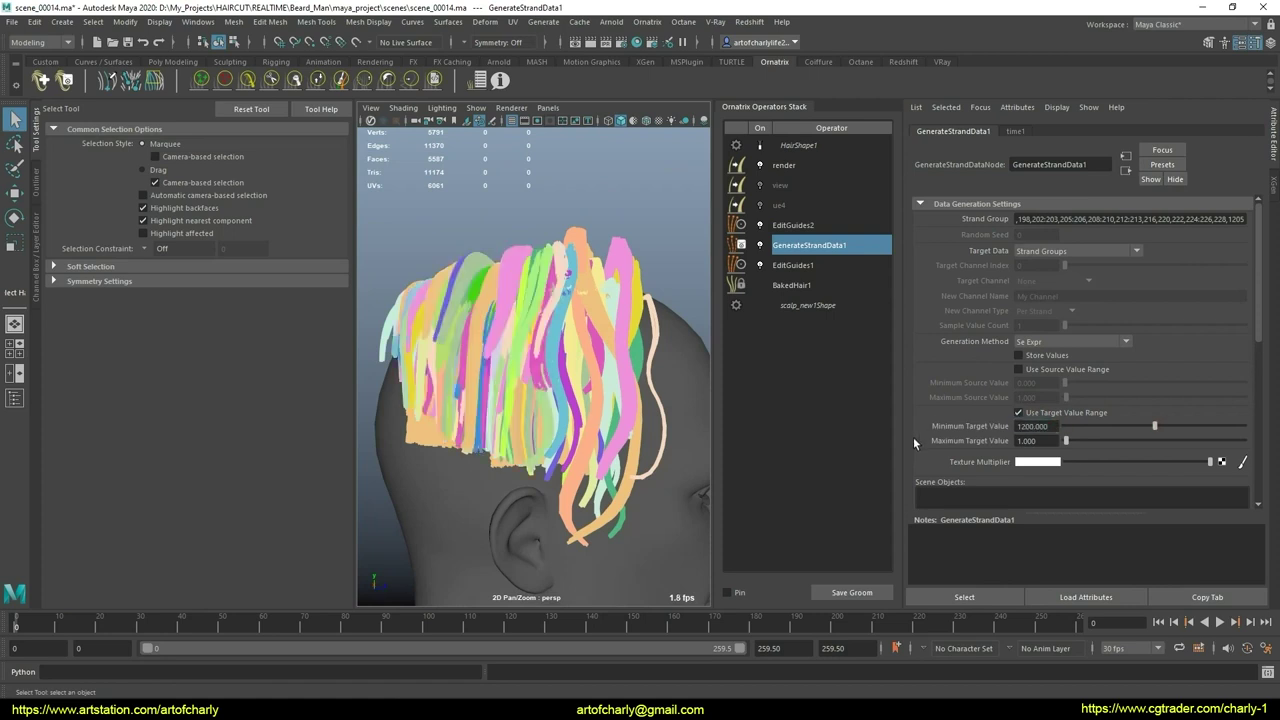
click(1045, 437)
text(1600)
key(Return)
Step: Raise the target range maximum to 3000
scroll(707, 432, up, 3)
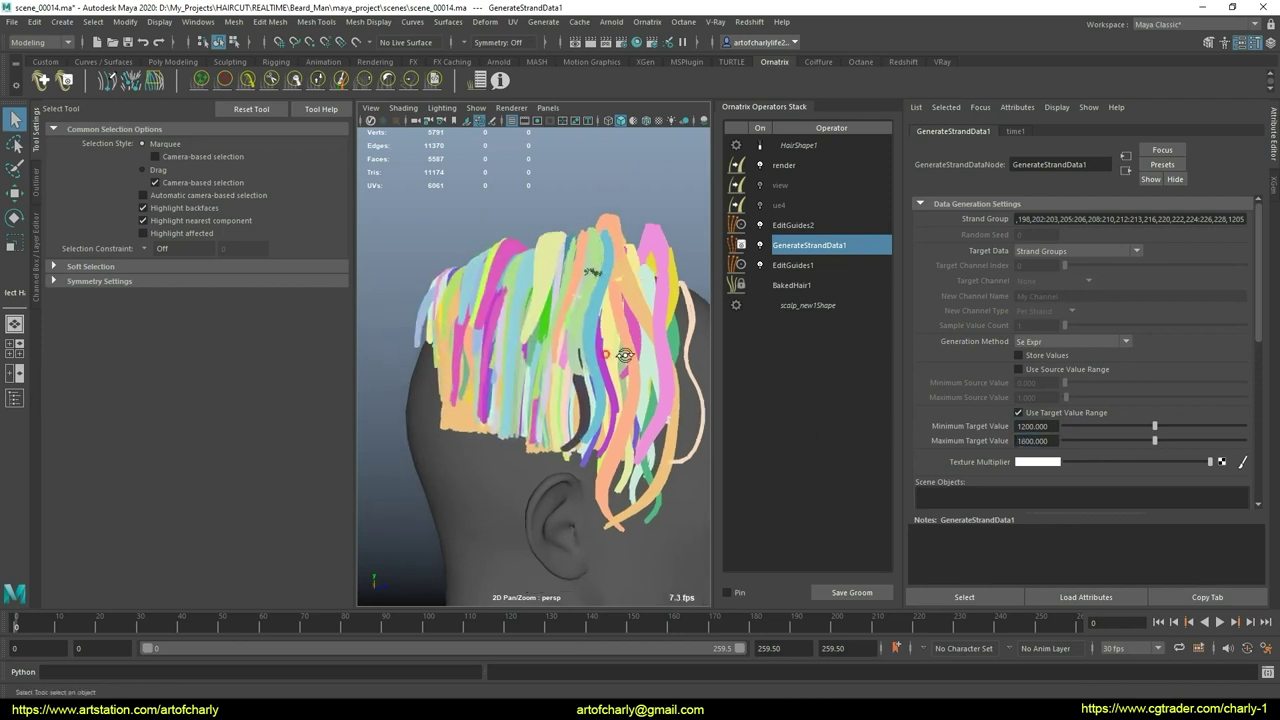
scroll(707, 432, up, 3)
double_click(1048, 440)
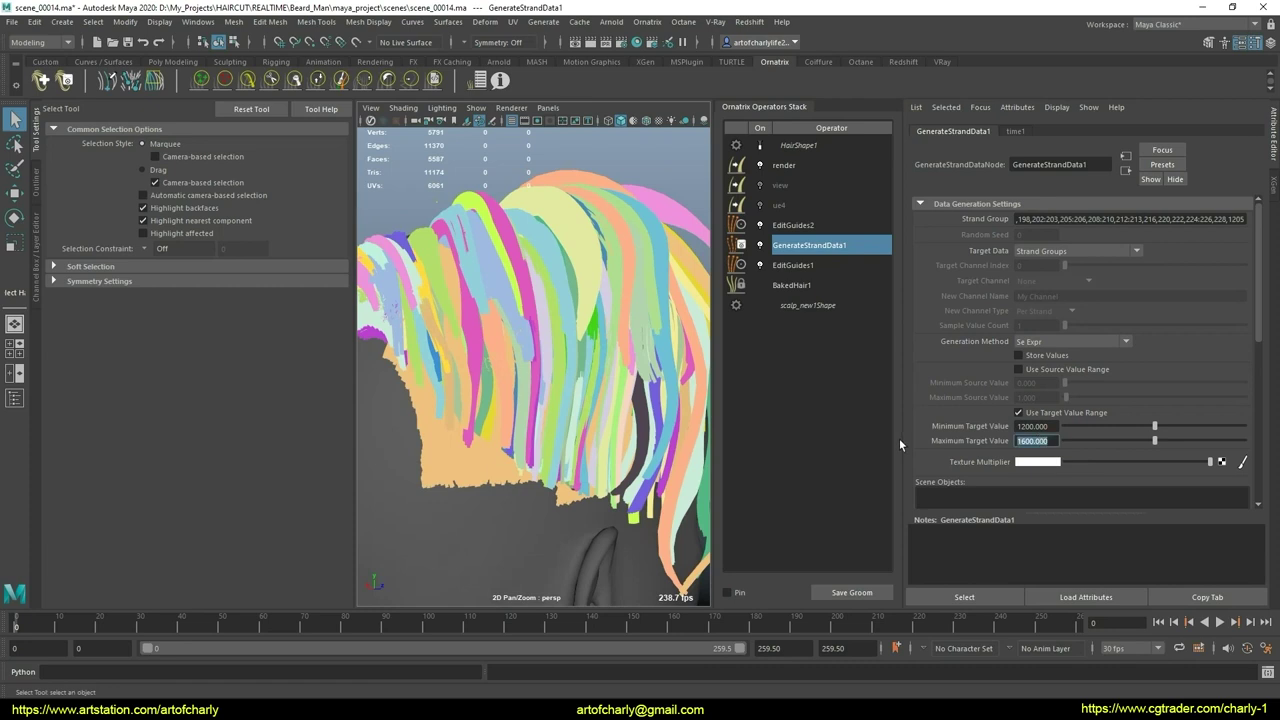
text(5000)
key(BackSpace)
key(BackSpace)
key(BackSpace)
text(3000)
key(Return)
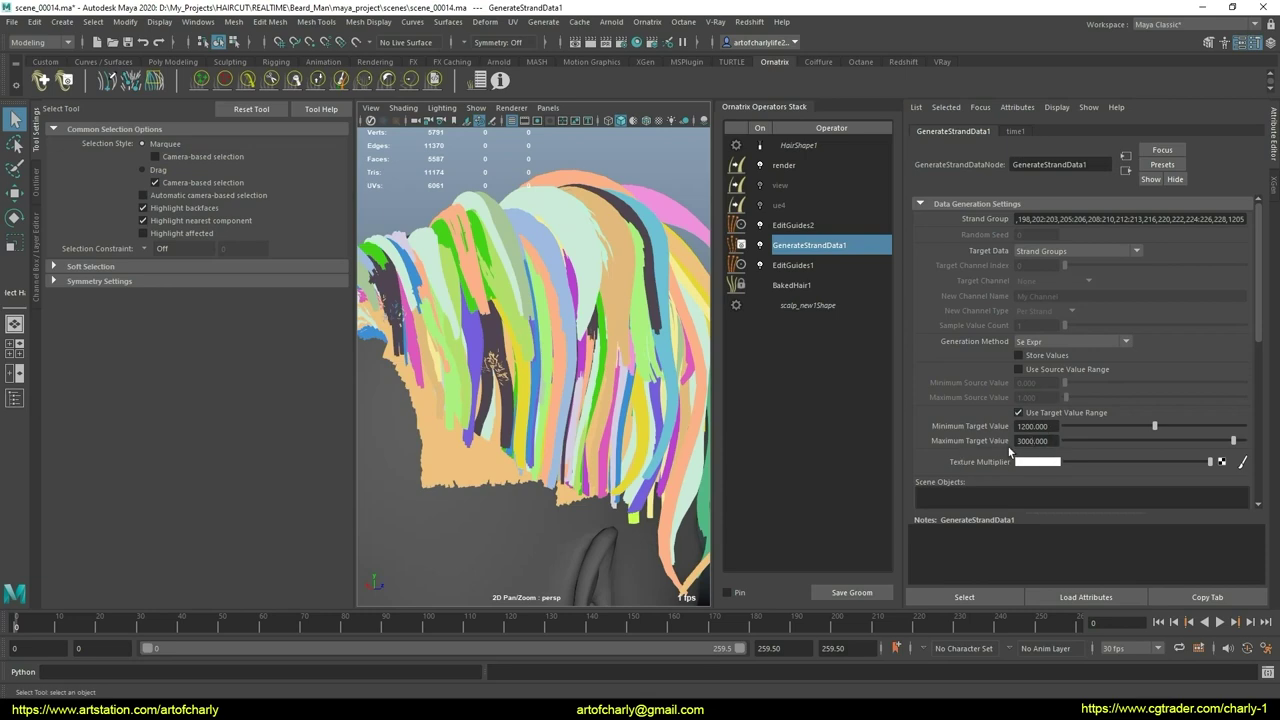
Step: Orbit to the back of the head while trying target maximums of 4000 and 5000
mouse_move(506, 281)
alt+mouse_down()
mouse_move(529, 366)
mouse_move(569, 294)
mouse_move(570, 316)
alt+mouse_up()
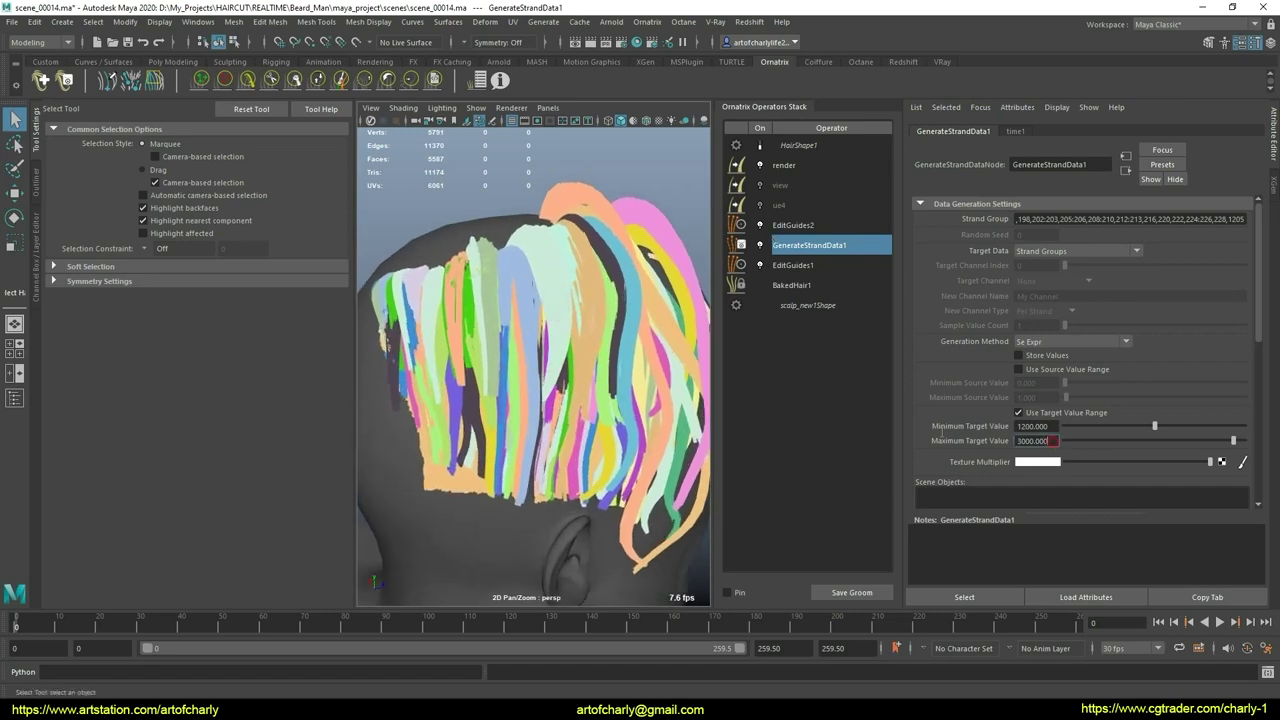
text(4000)
key(Return)
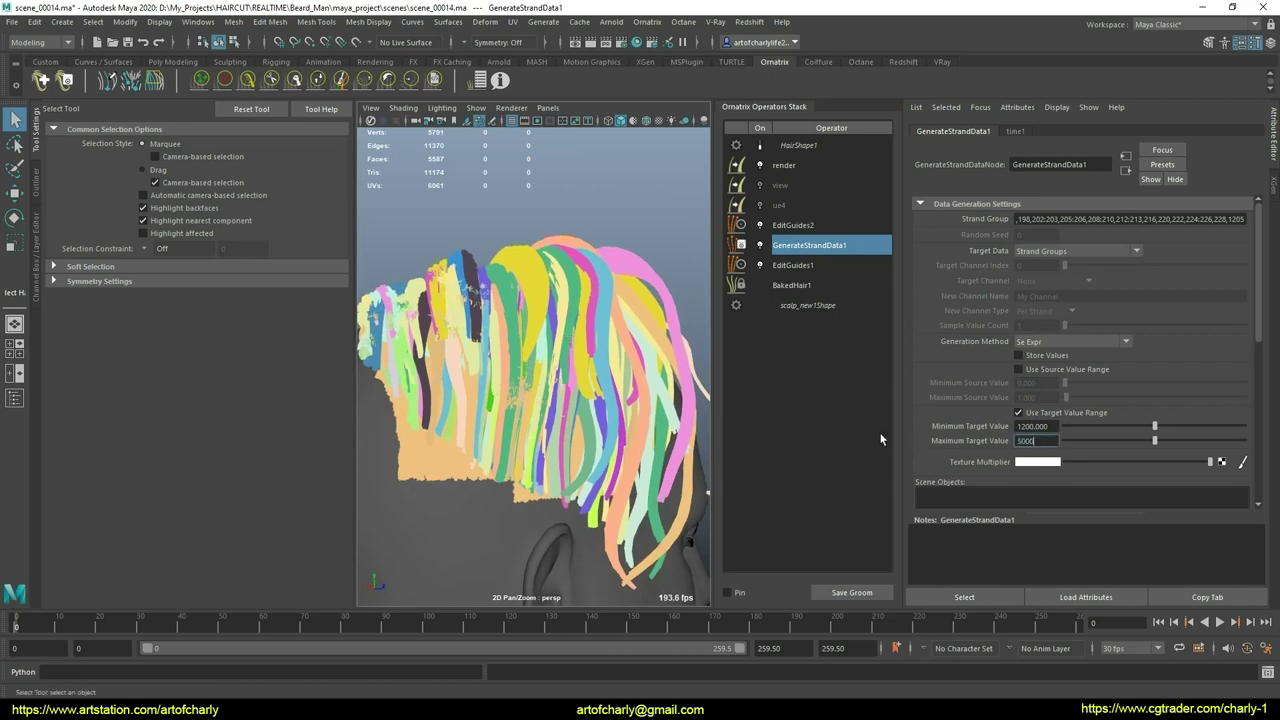
key(Return)
mouse_move(595, 415)
alt+mouse_down()
mouse_move(635, 452)
mouse_move(705, 455)
alt+mouse_up()
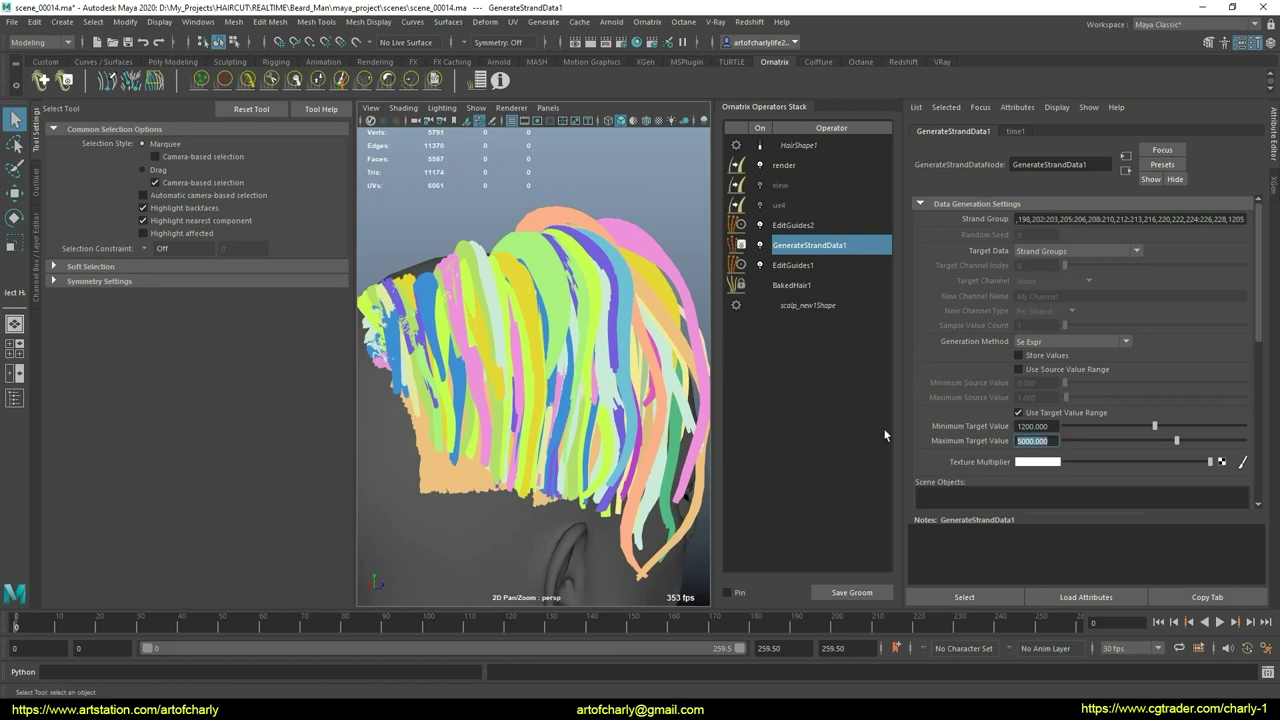
text(4000.000)
key(Return)
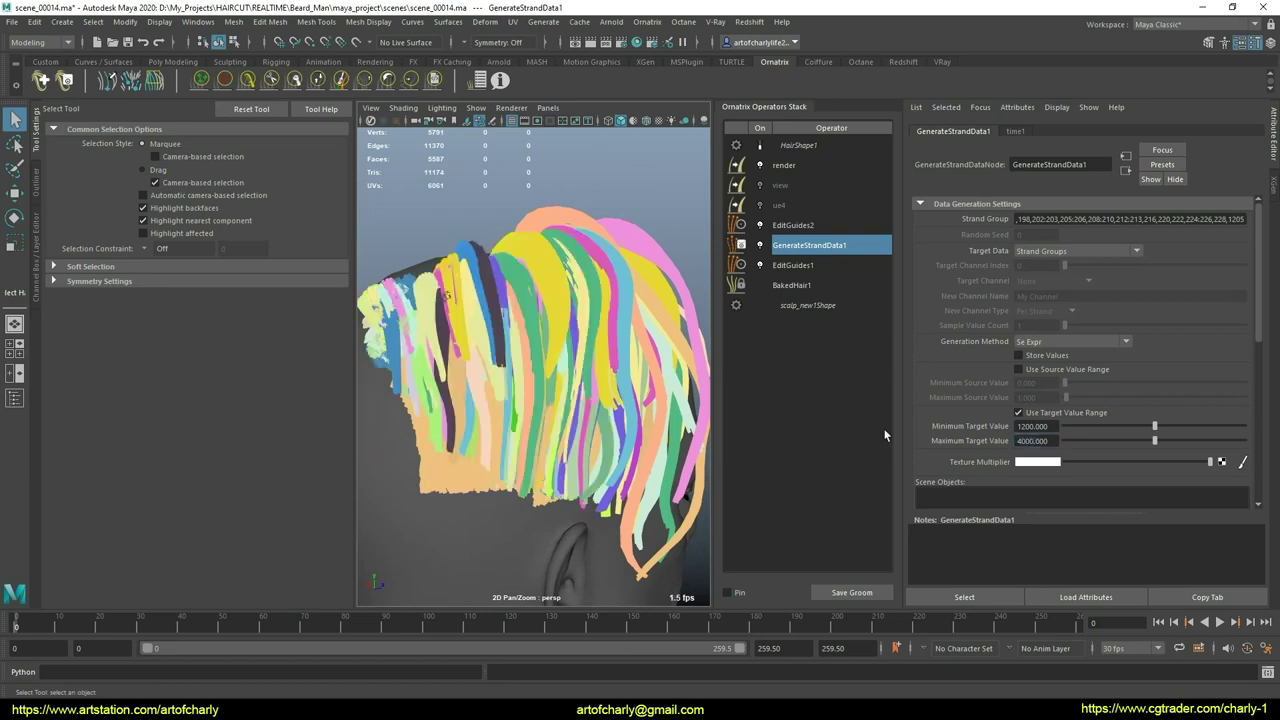
Step: Test target maximums of 3000 and 3500, settling on 4000
drag(1052, 440, 897, 426)
text(3000)
key(Return)
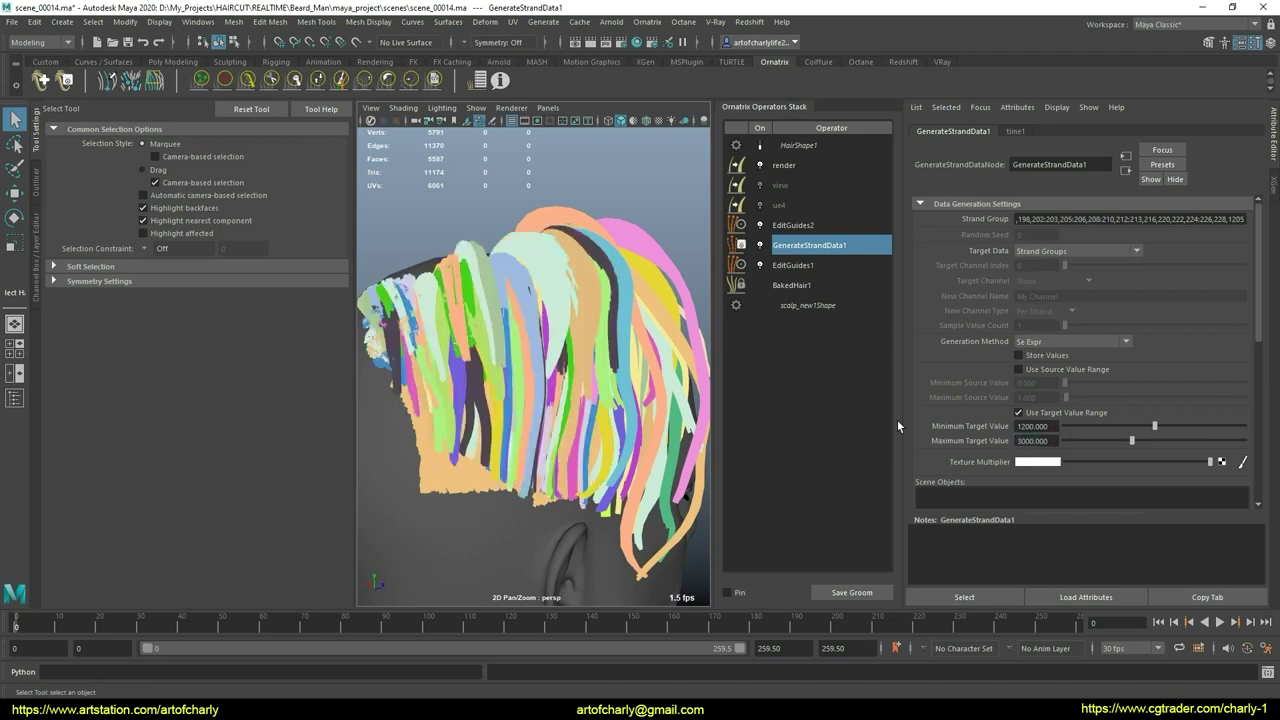
drag(1062, 441, 933, 433)
text(3500.000)
key(Return)
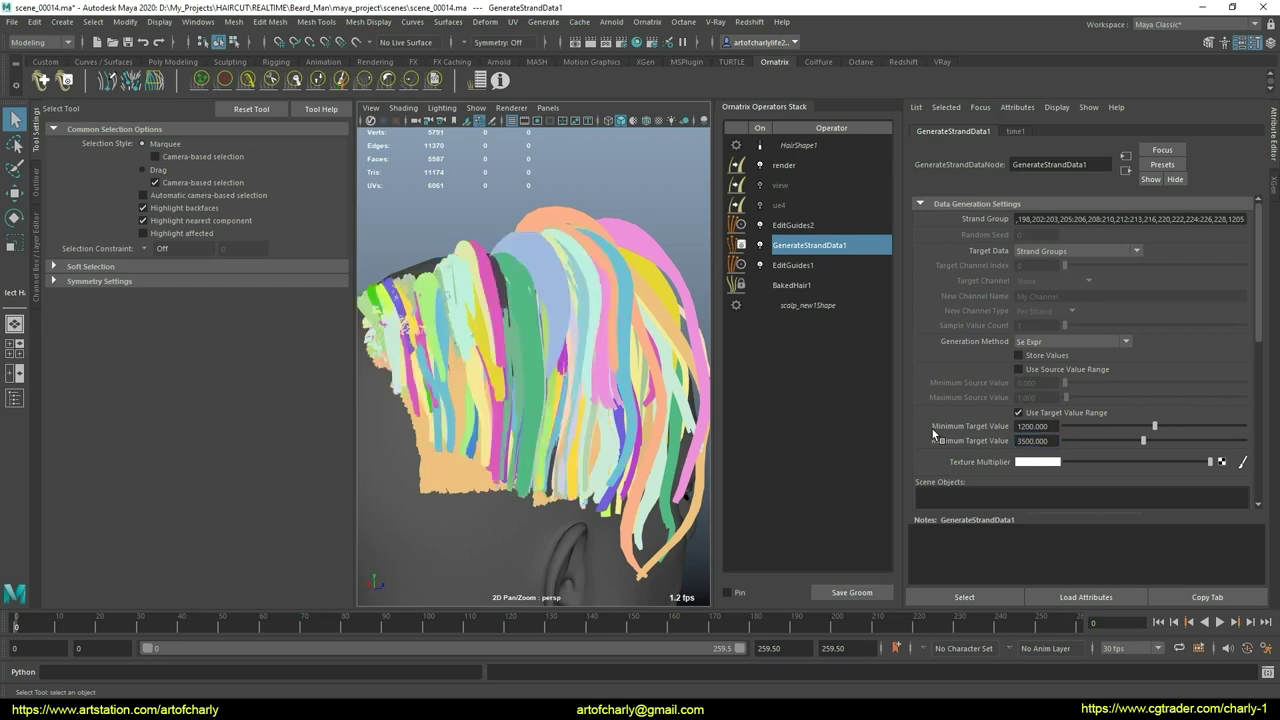
drag(1062, 441, 883, 424)
text(4000)
key(Return)
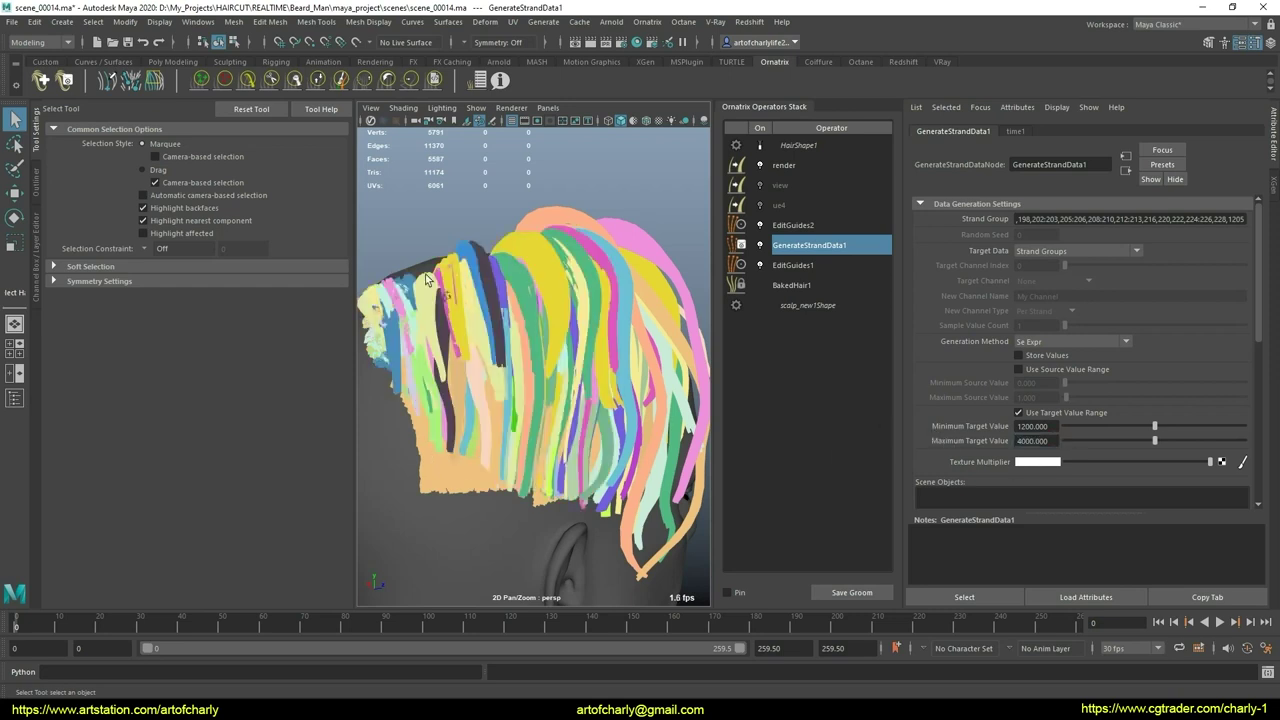
Step: Orbit and zoom in close to inspect the colour-coded strand groups on the hair
mouse_move(503, 287)
alt+mouse_down()
mouse_move(556, 410)
mouse_move(460, 390)
alt+mouse_up()
alt+drag(520, 340, 580, 386)
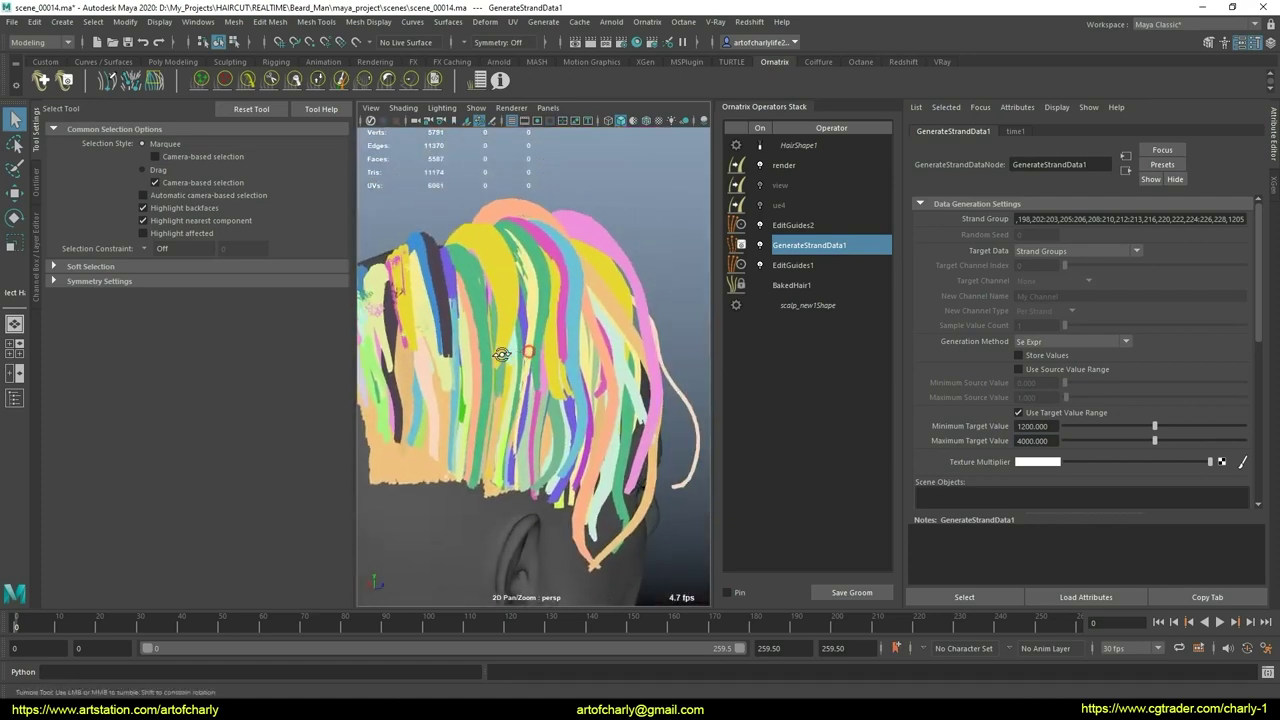
alt+middle_drag(580, 386, 580, 386)
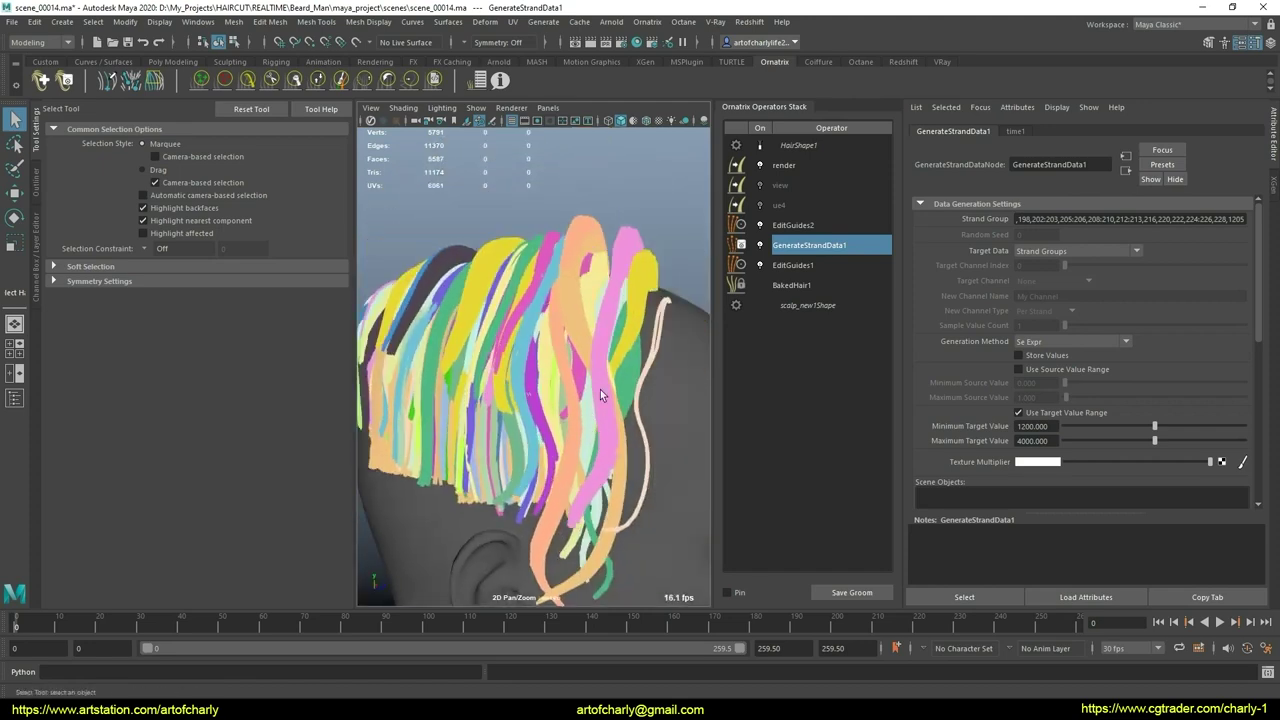
mouse_move(580, 386)
alt+right_down()
mouse_move(657, 523)
mouse_move(547, 382)
alt+right_up()
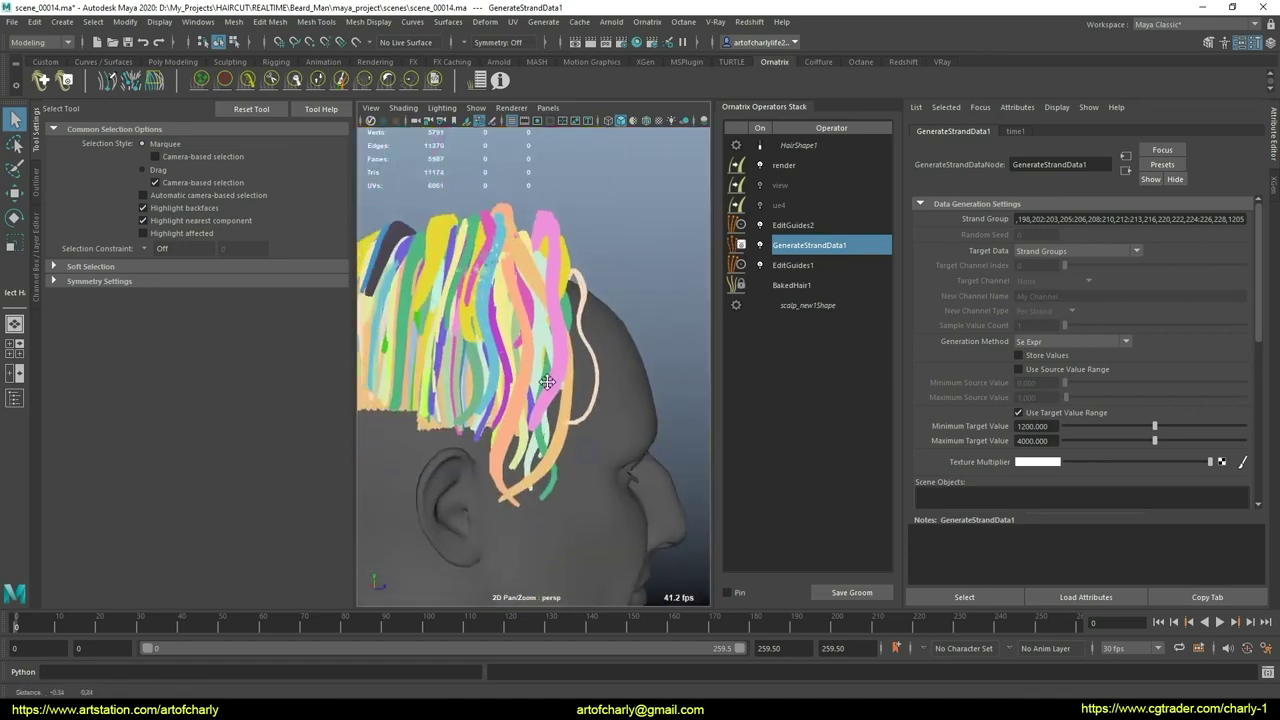
Step: Set EditGuides2 to guide selection with Select By Group and Use Strand Groups enabled
click(816, 224)
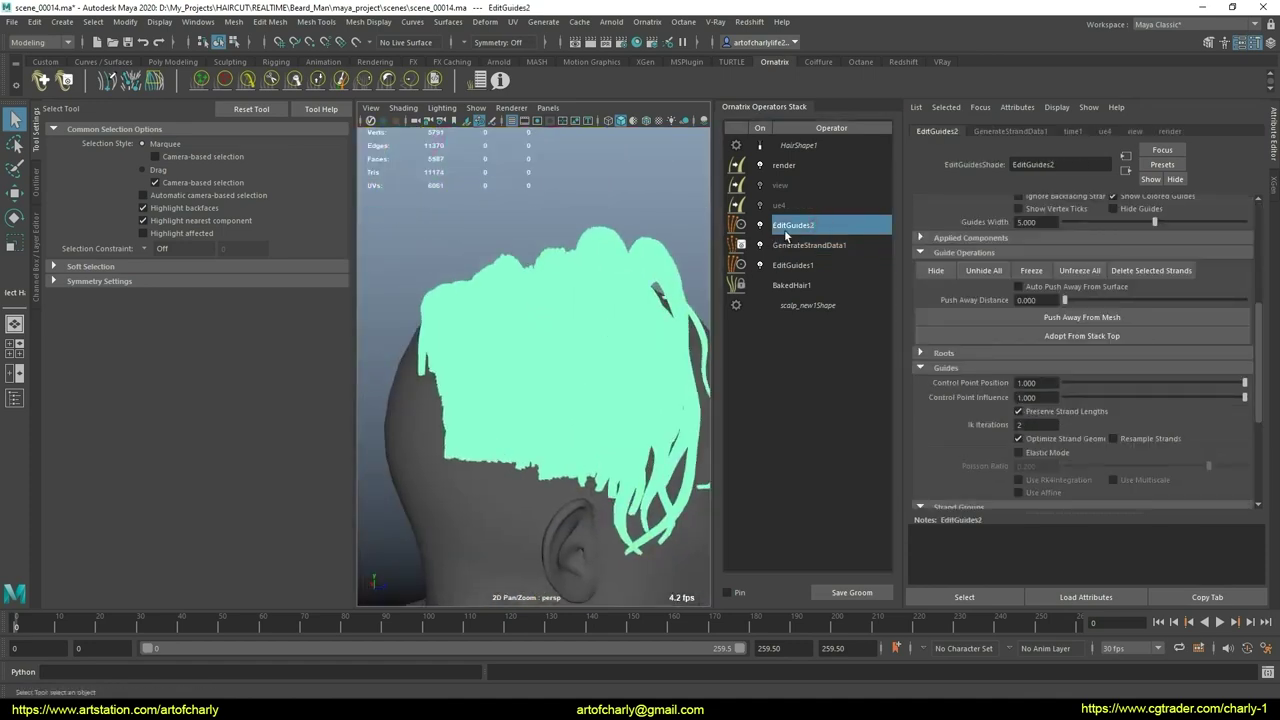
scroll(1000, 240, up, 4)
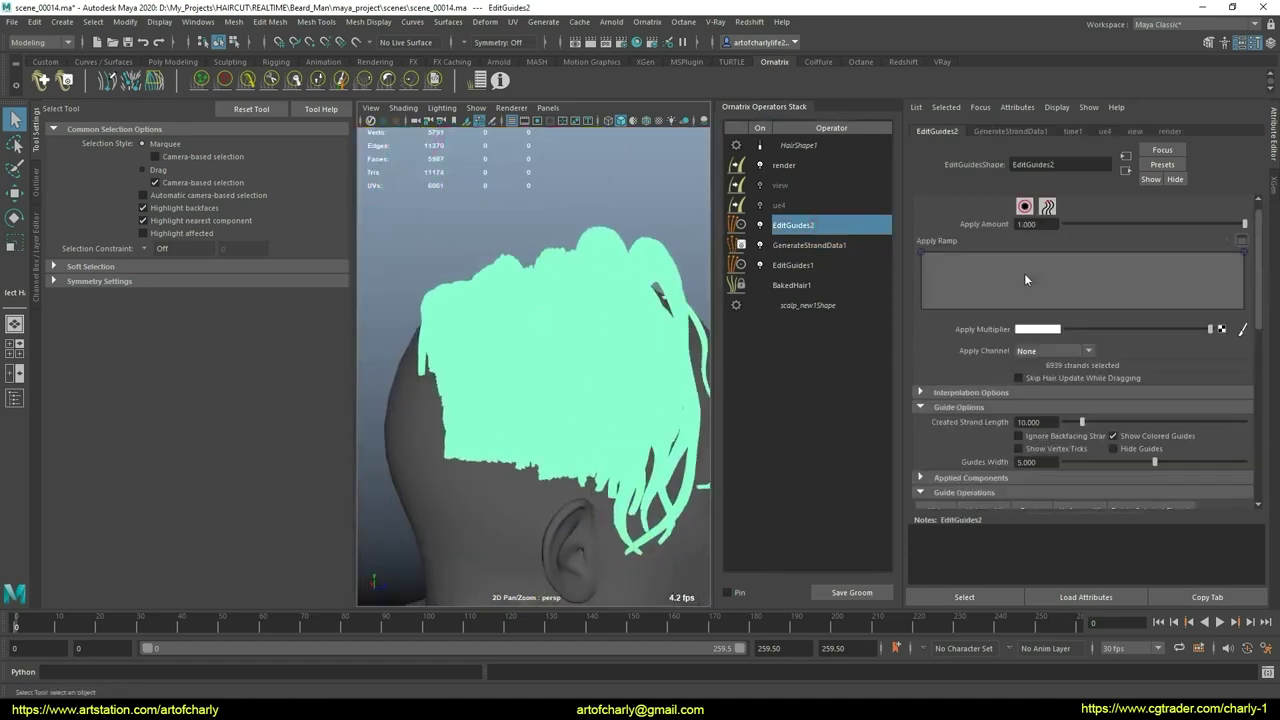
scroll(1024, 273, up, 1)
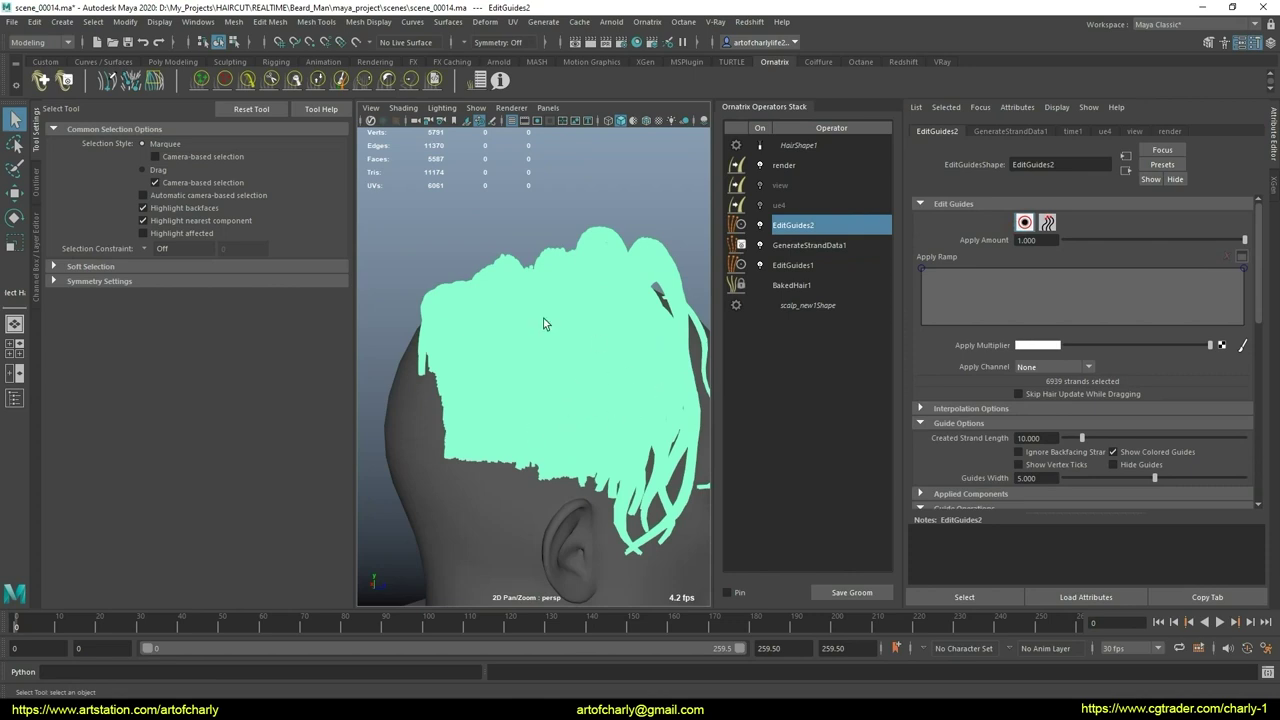
click(1030, 229)
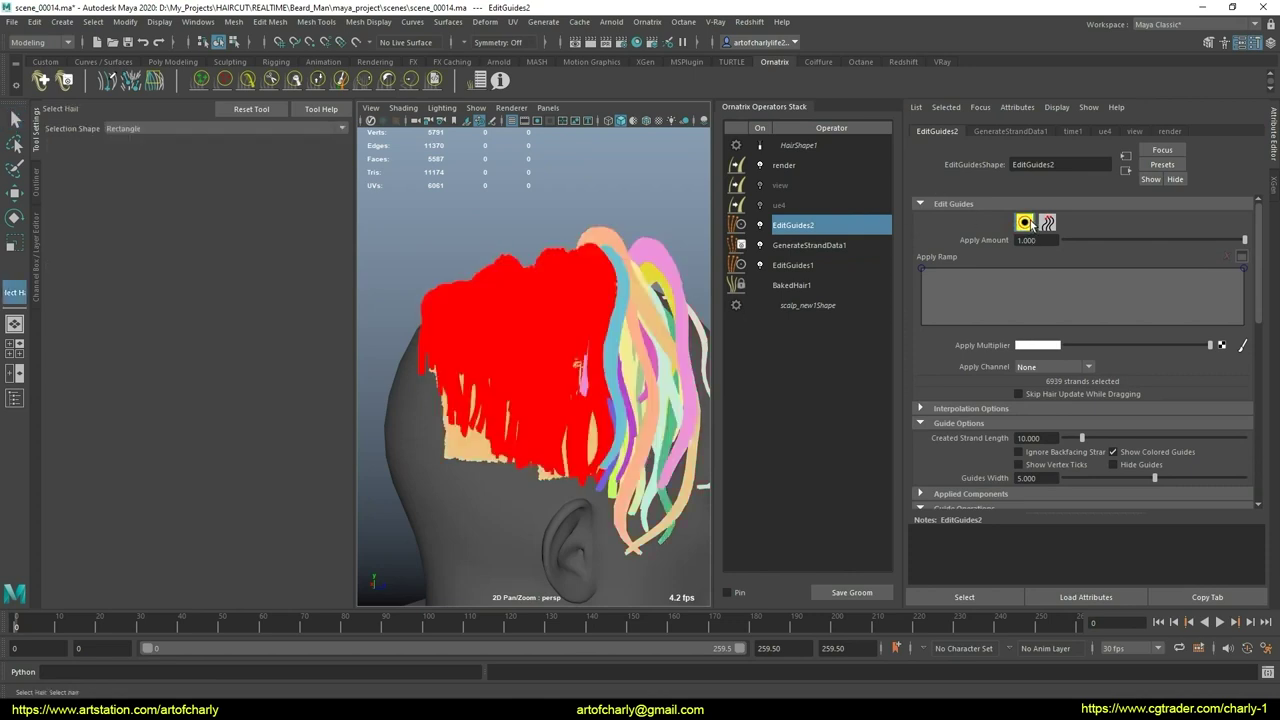
scroll(1050, 380, down, 5)
scroll(1059, 427, down, 5)
click(1018, 427)
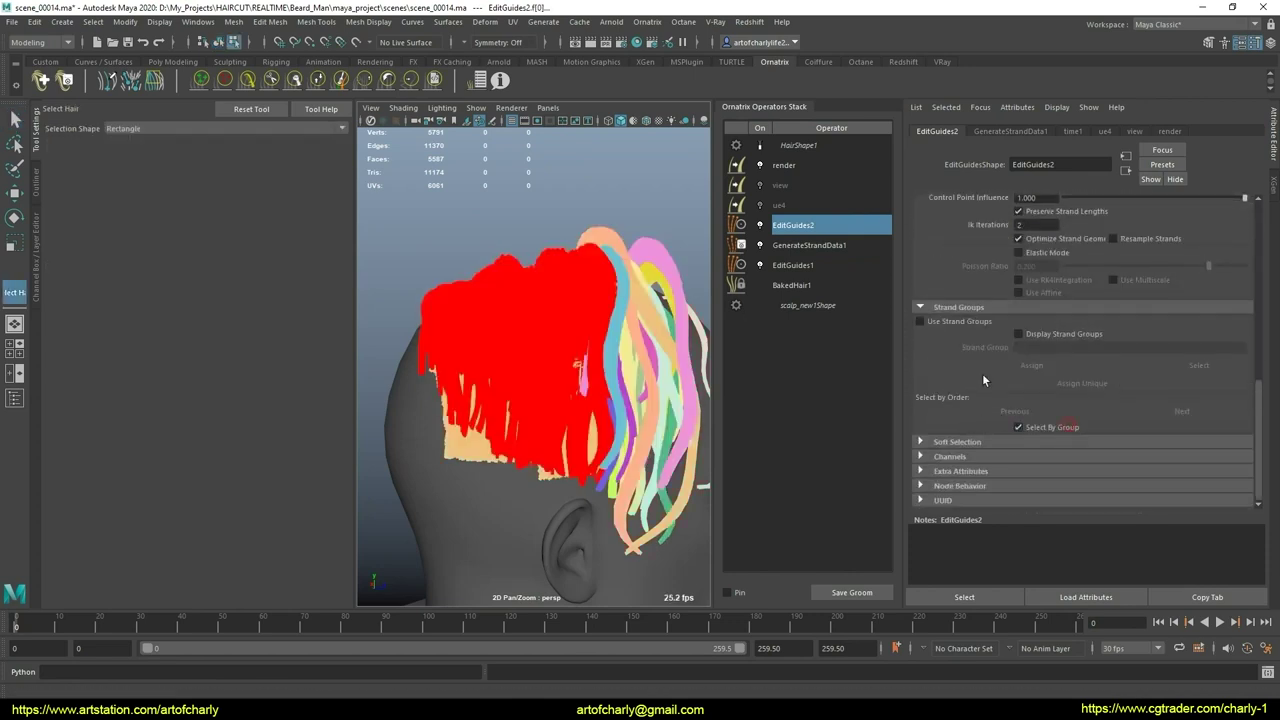
click(919, 321)
Step: Orbit the view out and around to see the whole head of grouped guides
scroll(600, 300, up, 2)
scroll(612, 263, up, 3)
scroll(600, 320, down, 3)
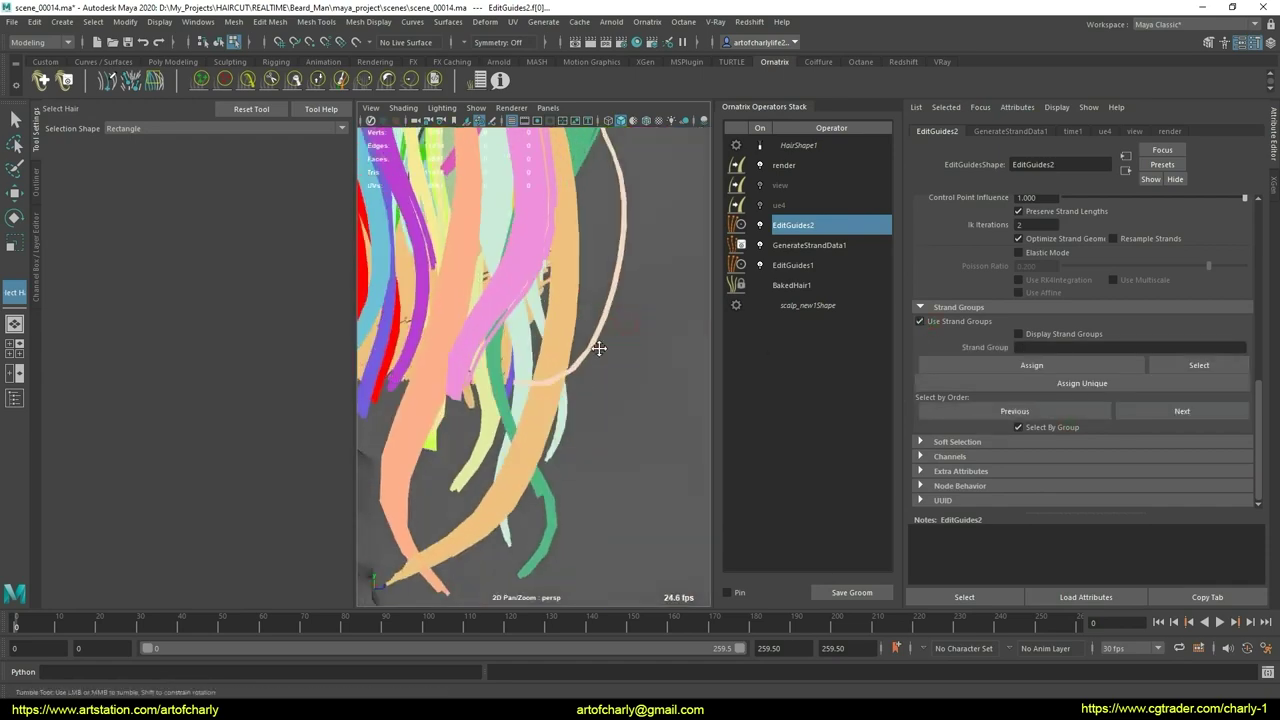
scroll(592, 360, down, 2)
scroll(587, 368, down, 2)
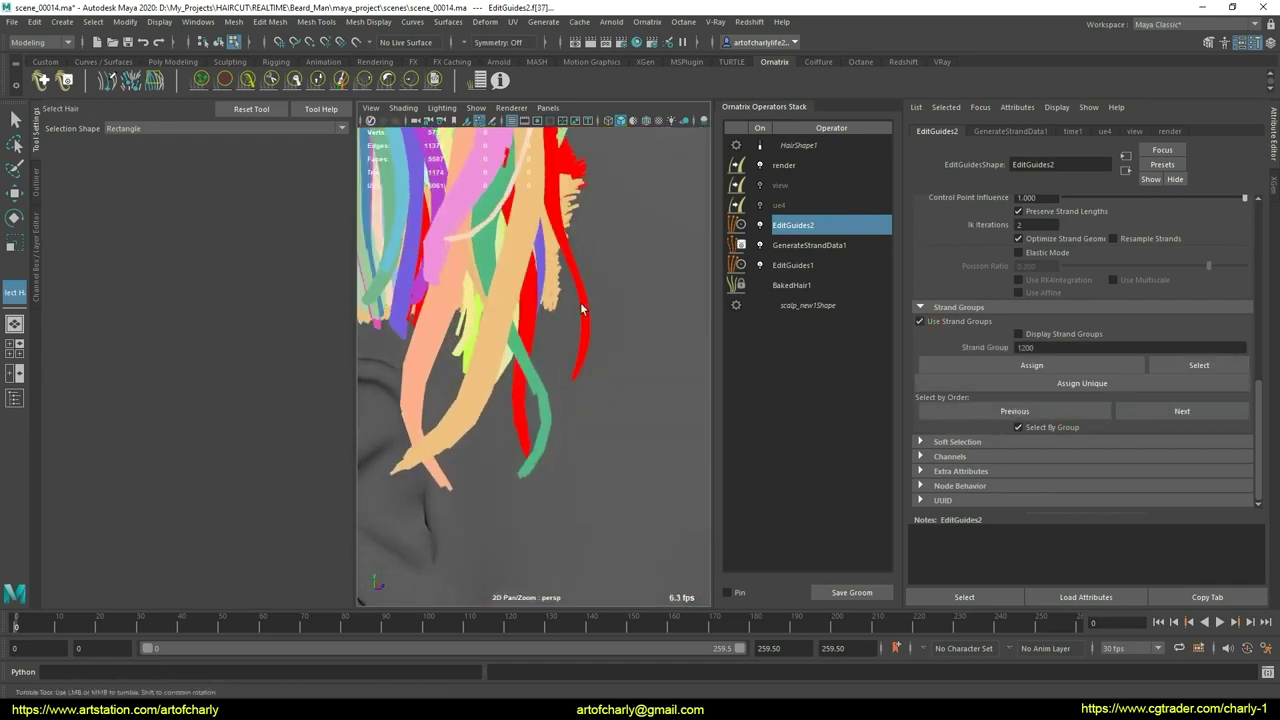
mouse_move(588, 366)
alt+mouse_down()
mouse_move(652, 398)
mouse_move(580, 392)
alt+mouse_up()
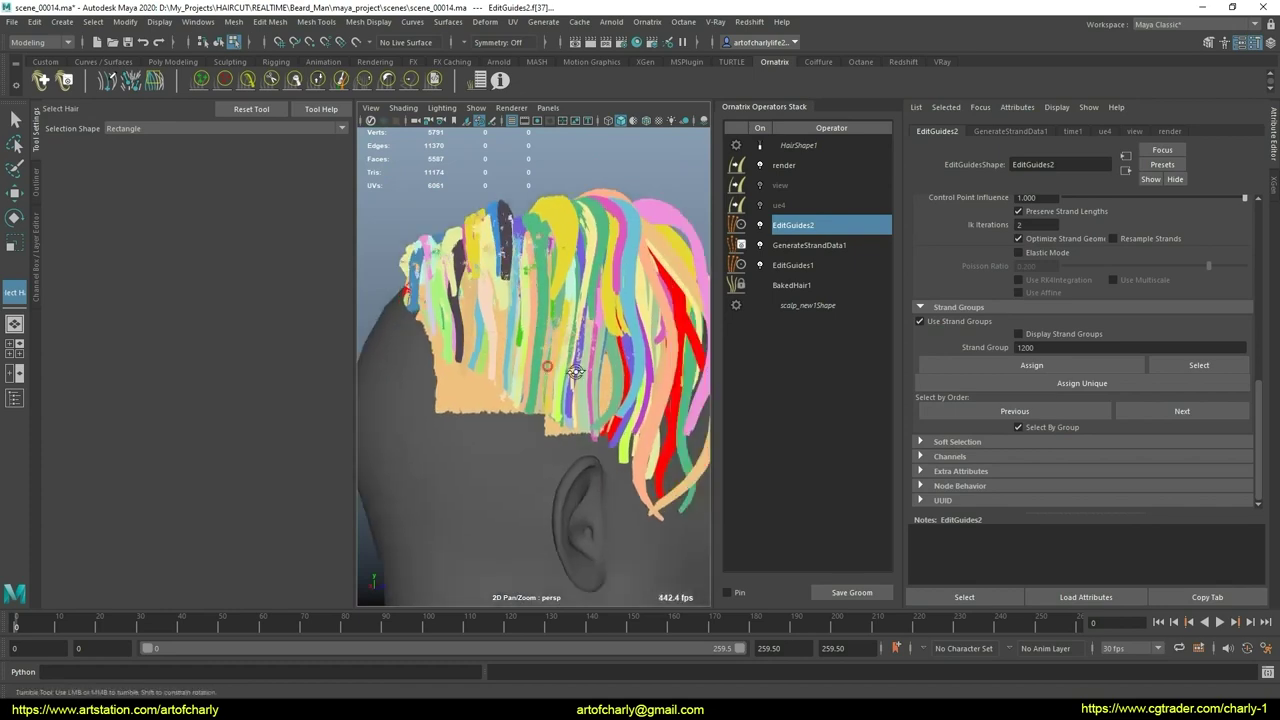
alt+right_drag(580, 392, 503, 392)
mouse_move(503, 392)
alt+mouse_down()
mouse_move(569, 390)
mouse_move(683, 340)
alt+mouse_up()
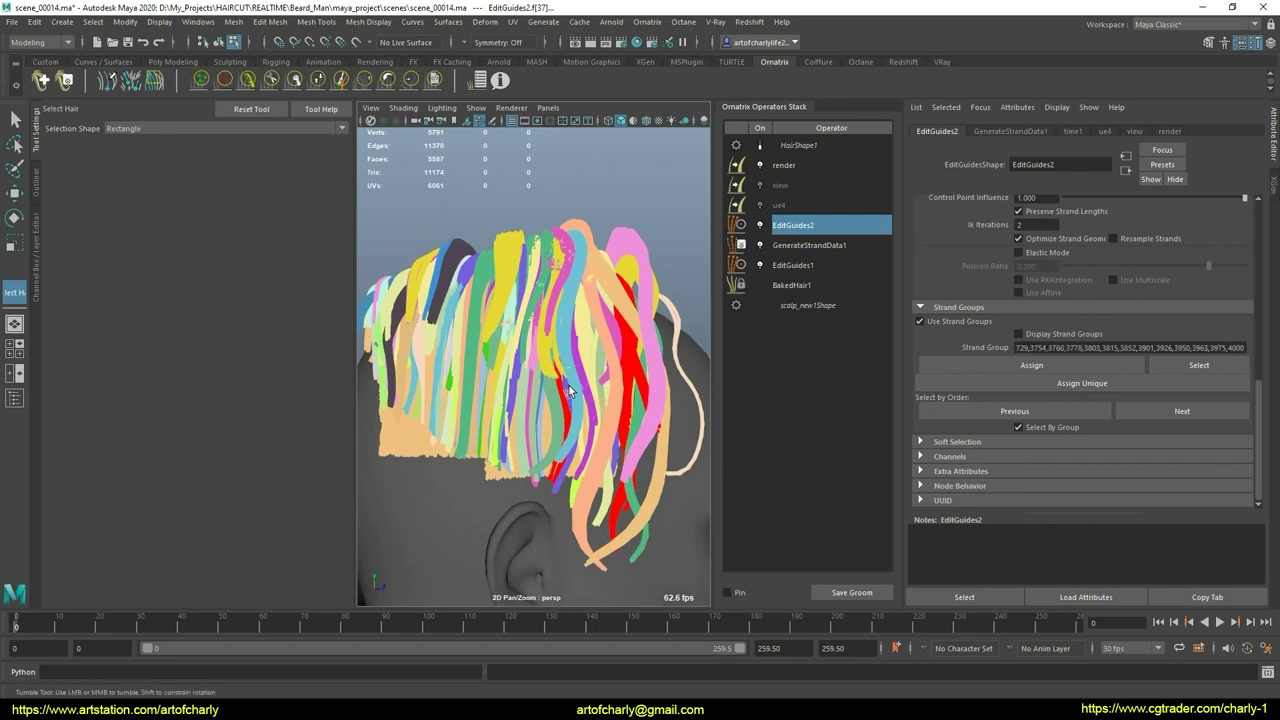
scroll(970, 376, up, 3)
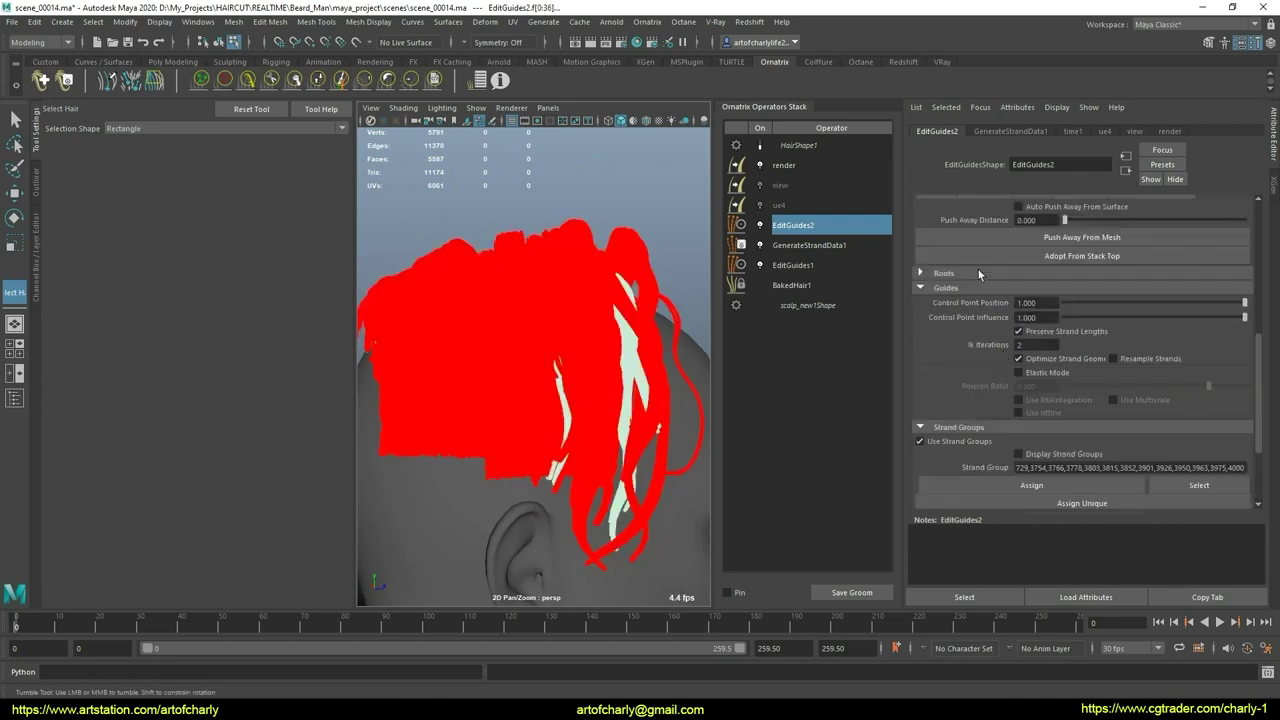
scroll(985, 272, up, 3)
Step: Hide the grouped guides, deselect, and orbit and pan to frame the leftover clumps
click(950, 313)
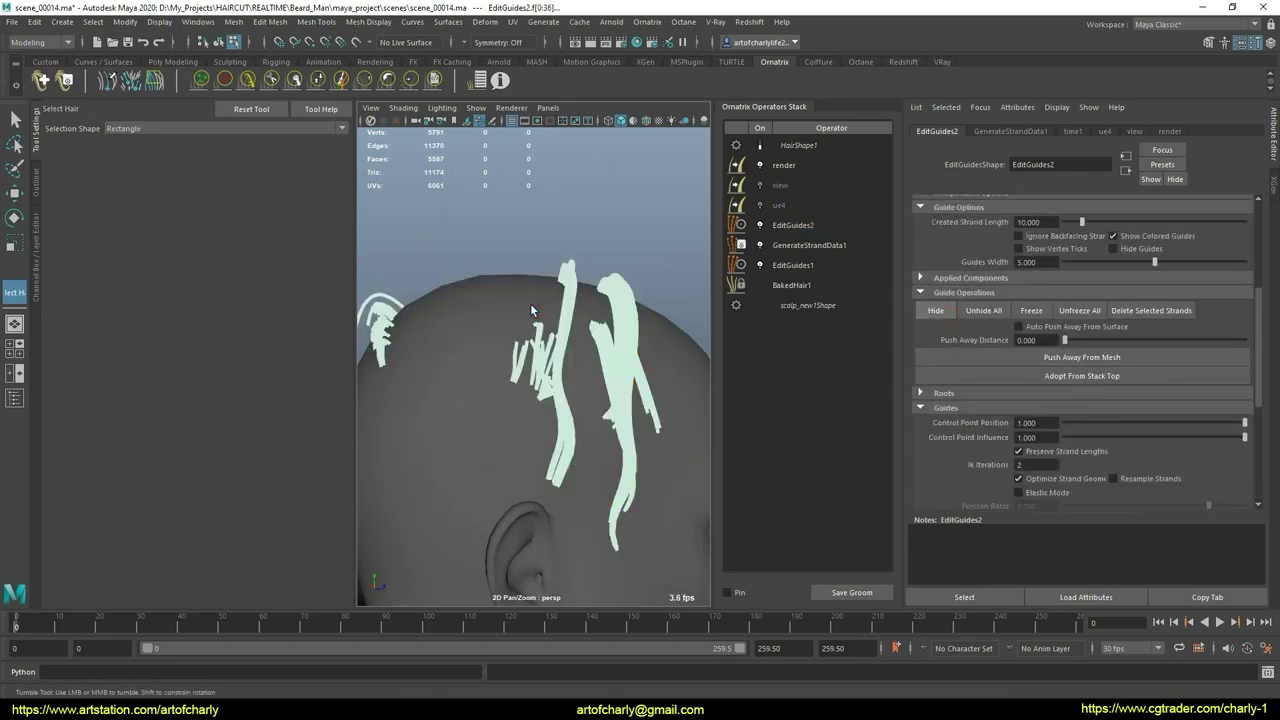
click(530, 303)
mouse_move(530, 303)
alt+mouse_down()
mouse_move(504, 346)
mouse_move(600, 366)
mouse_move(493, 370)
mouse_move(580, 314)
alt+mouse_up()
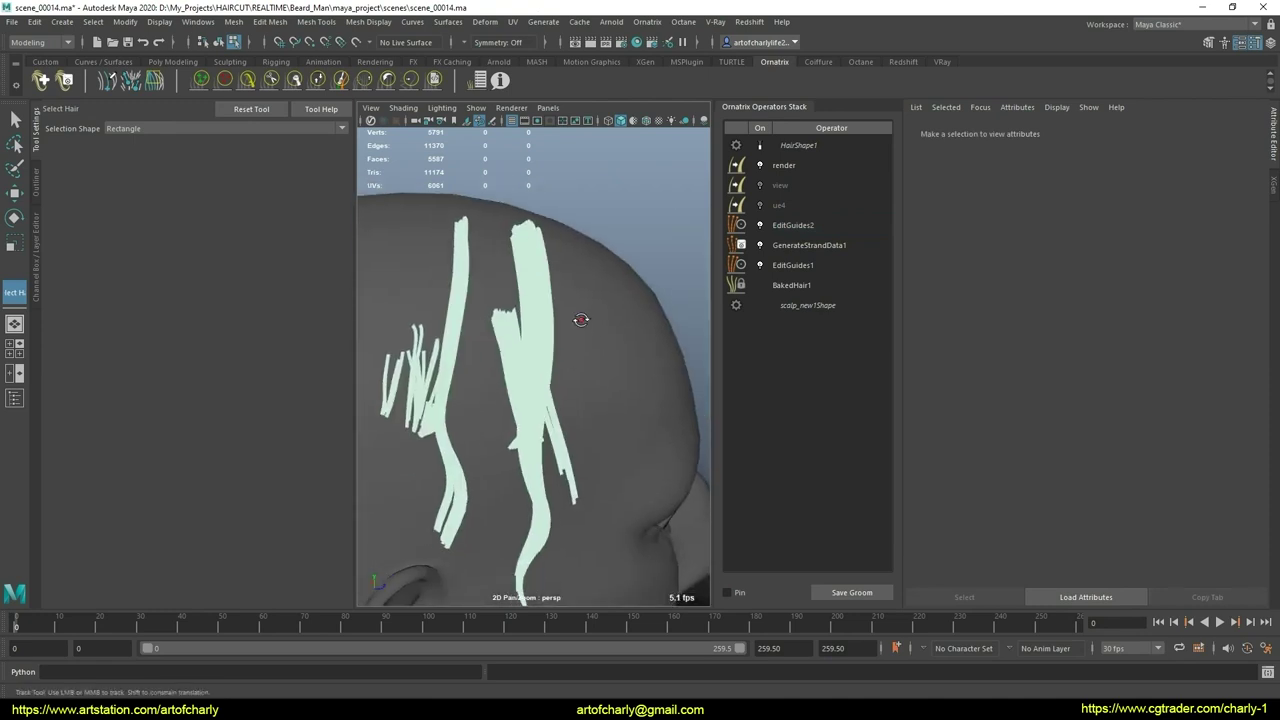
mouse_move(486, 337)
alt+mouse_down()
mouse_move(657, 351)
mouse_move(636, 325)
mouse_move(549, 374)
mouse_move(651, 331)
mouse_move(614, 317)
mouse_move(586, 262)
alt+mouse_up()
scroll(577, 352, up, 3)
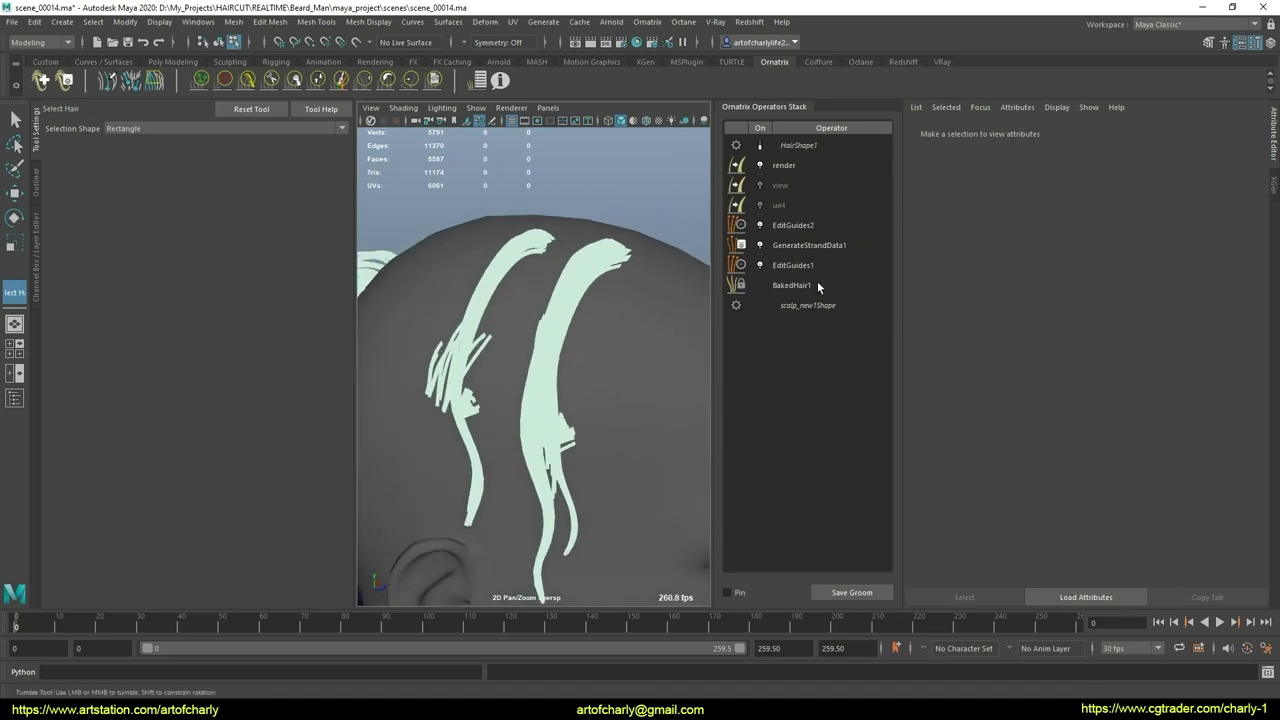
alt+middle_drag(549, 262, 649, 313)
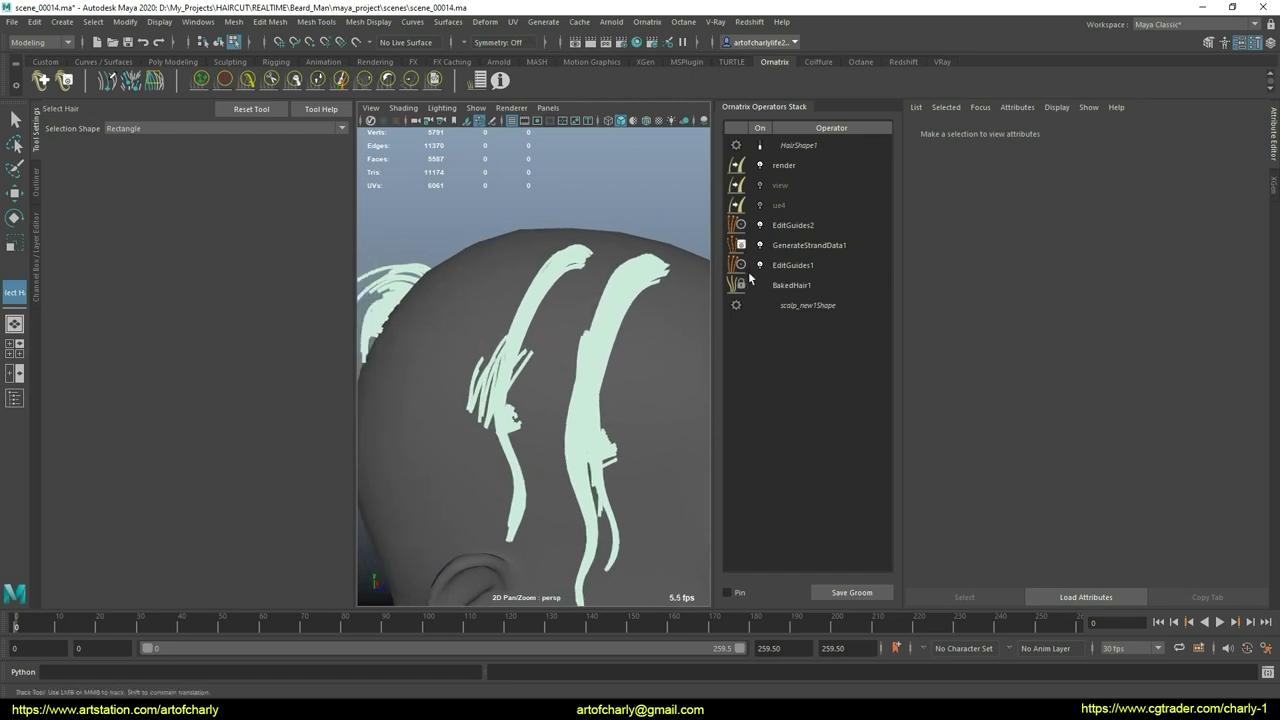
Step: Reopen EditGuides2 and select a leftover guide clump of 19 strands
click(811, 227)
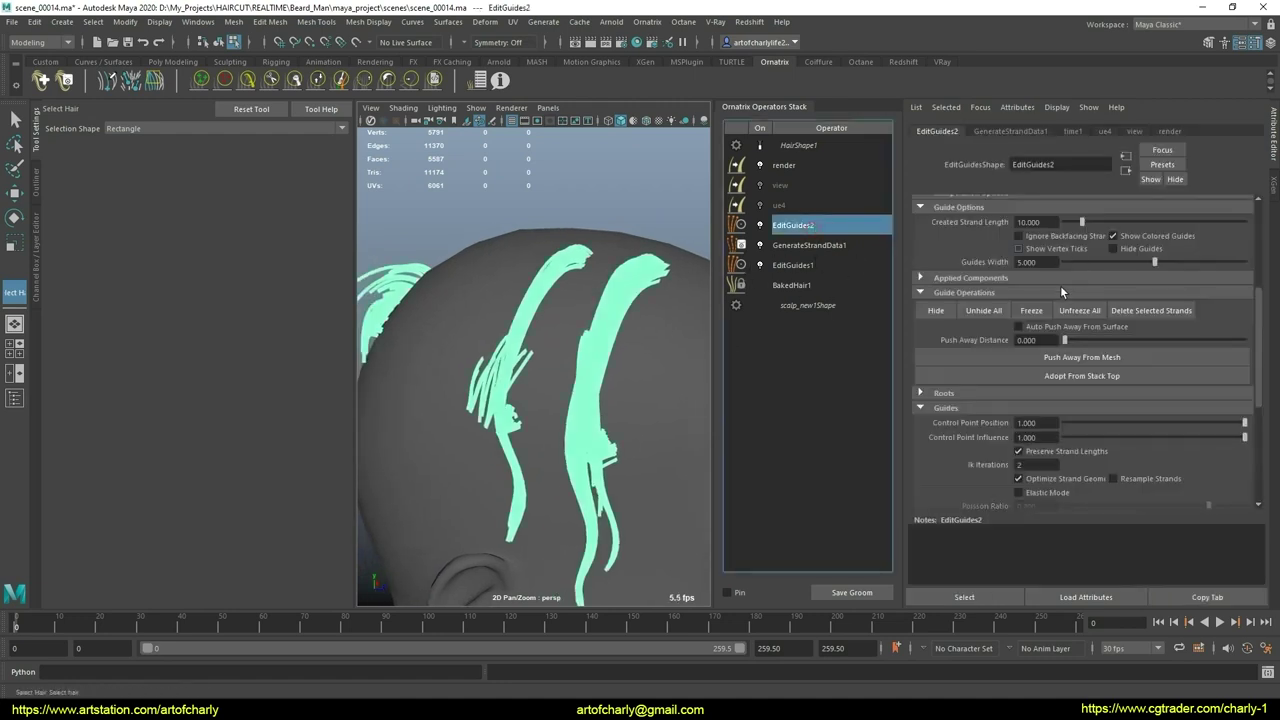
scroll(1060, 285, down, 2)
scroll(1027, 432, down, 3)
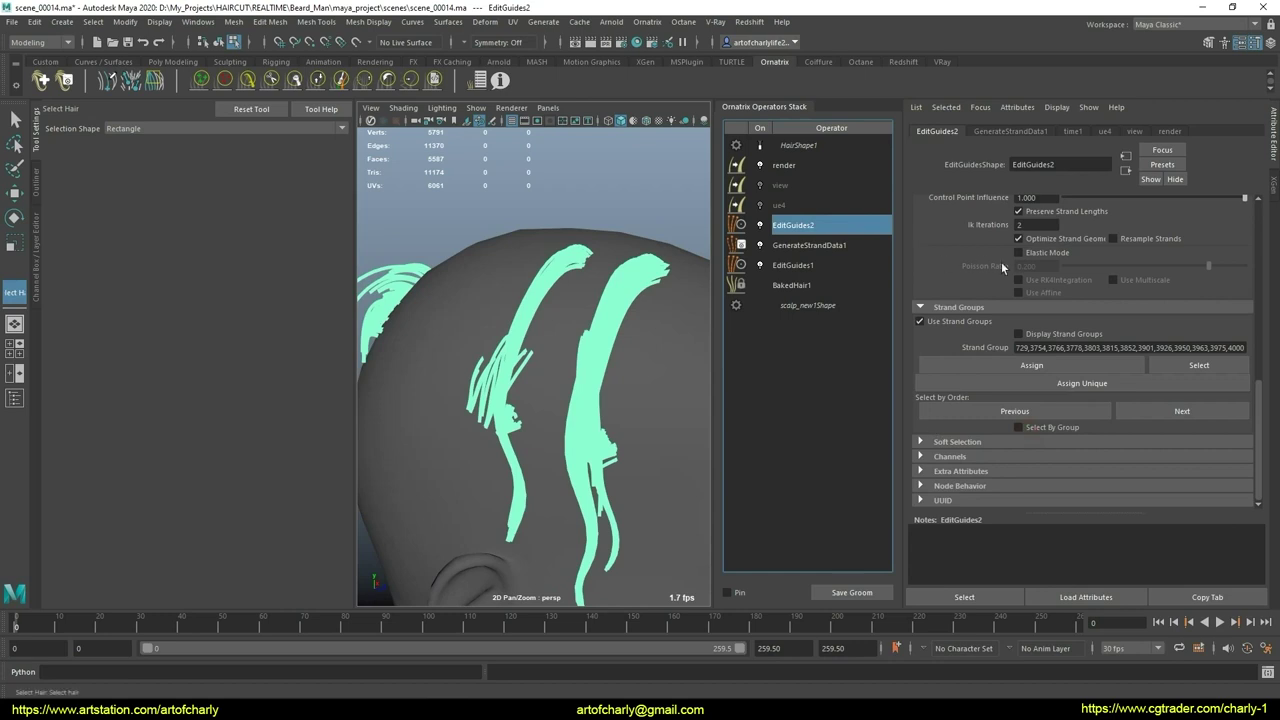
scroll(1058, 365, up, 2)
scroll(1058, 365, up, 3)
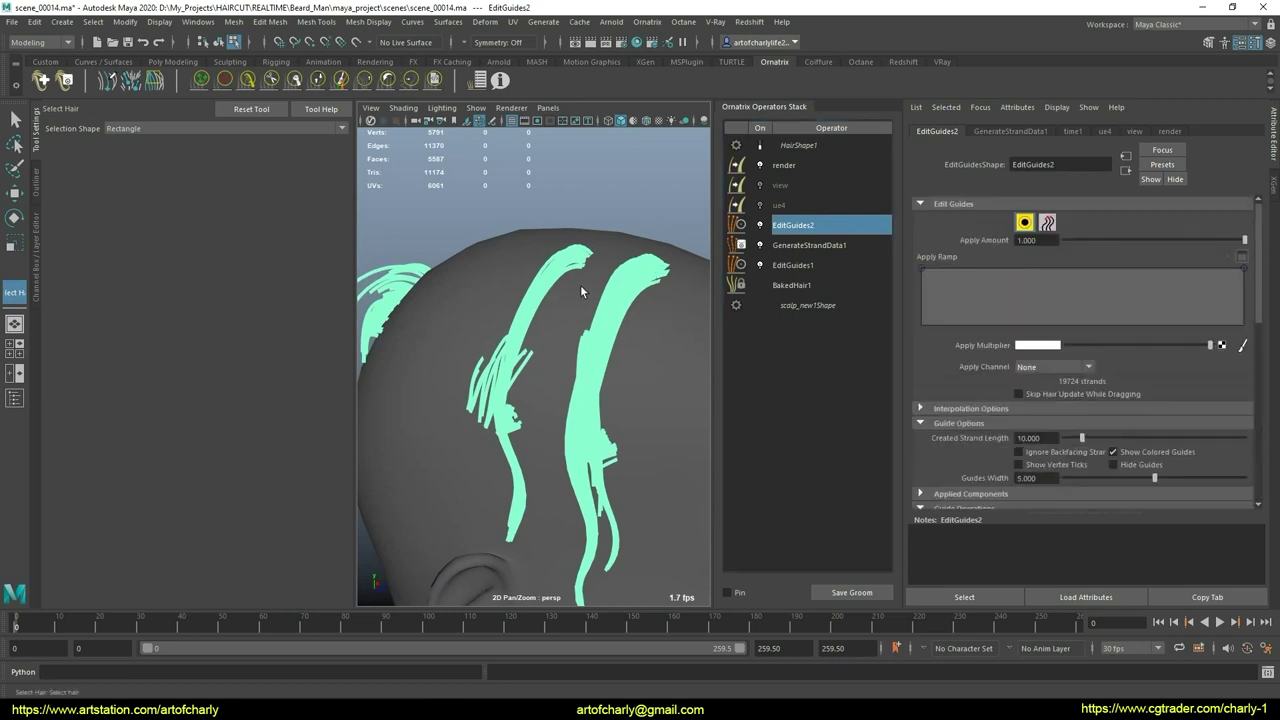
mouse_move(581, 291)
alt+mouse_down()
mouse_move(564, 323)
mouse_move(566, 372)
alt+mouse_up()
scroll(570, 370, up, 2)
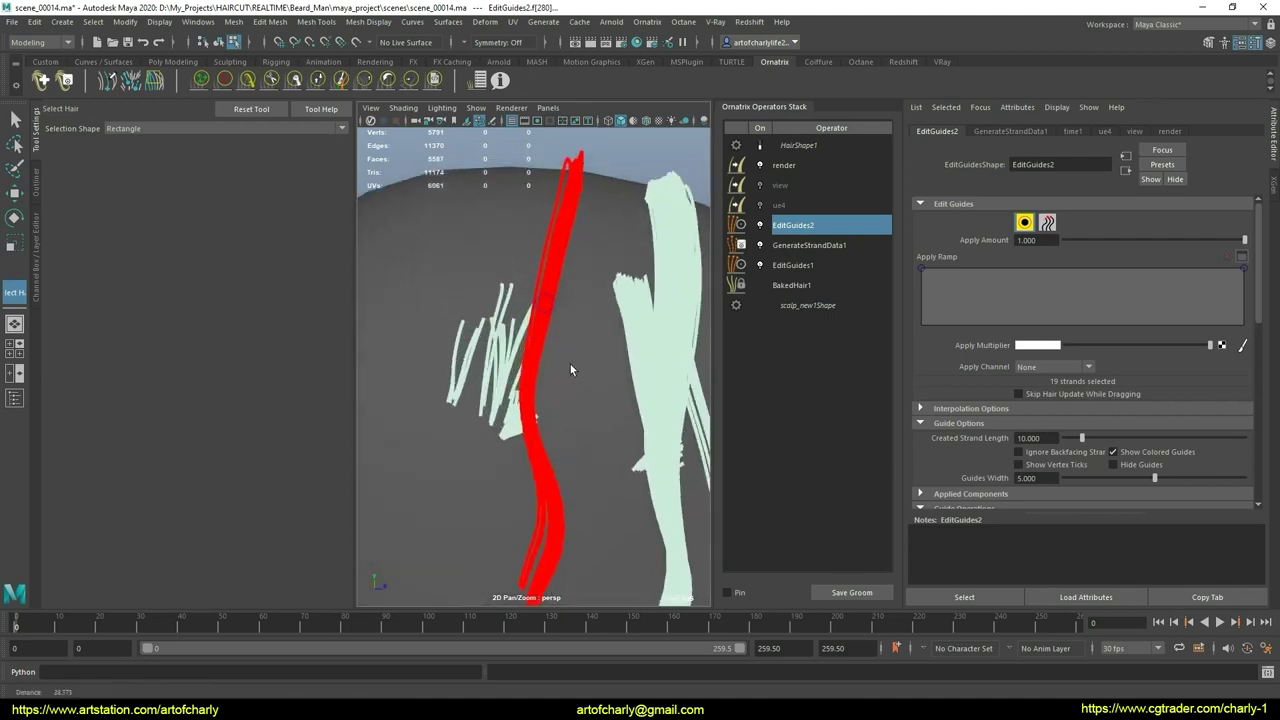
scroll(570, 369, up, 1)
scroll(570, 369, down, 5)
mouse_move(570, 369)
alt+mouse_down()
mouse_move(415, 322)
mouse_move(450, 330)
alt+mouse_up()
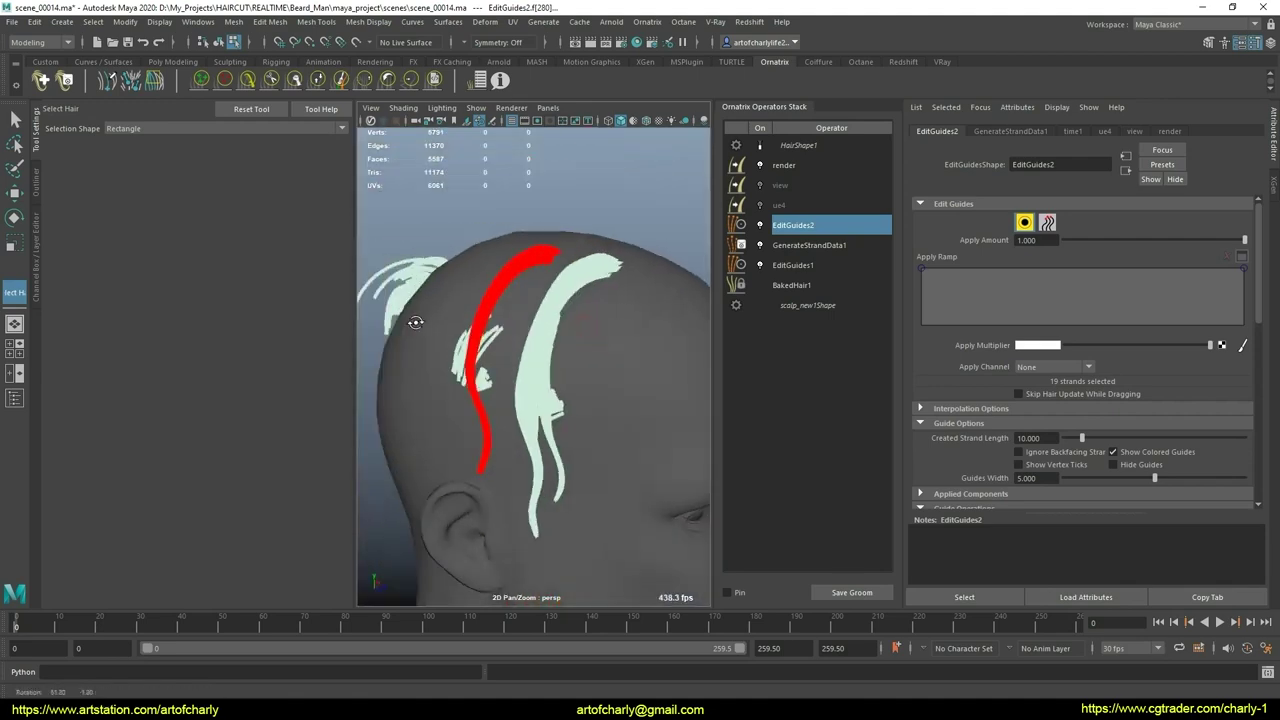
scroll(977, 395, down, 5)
scroll(984, 412, down, 5)
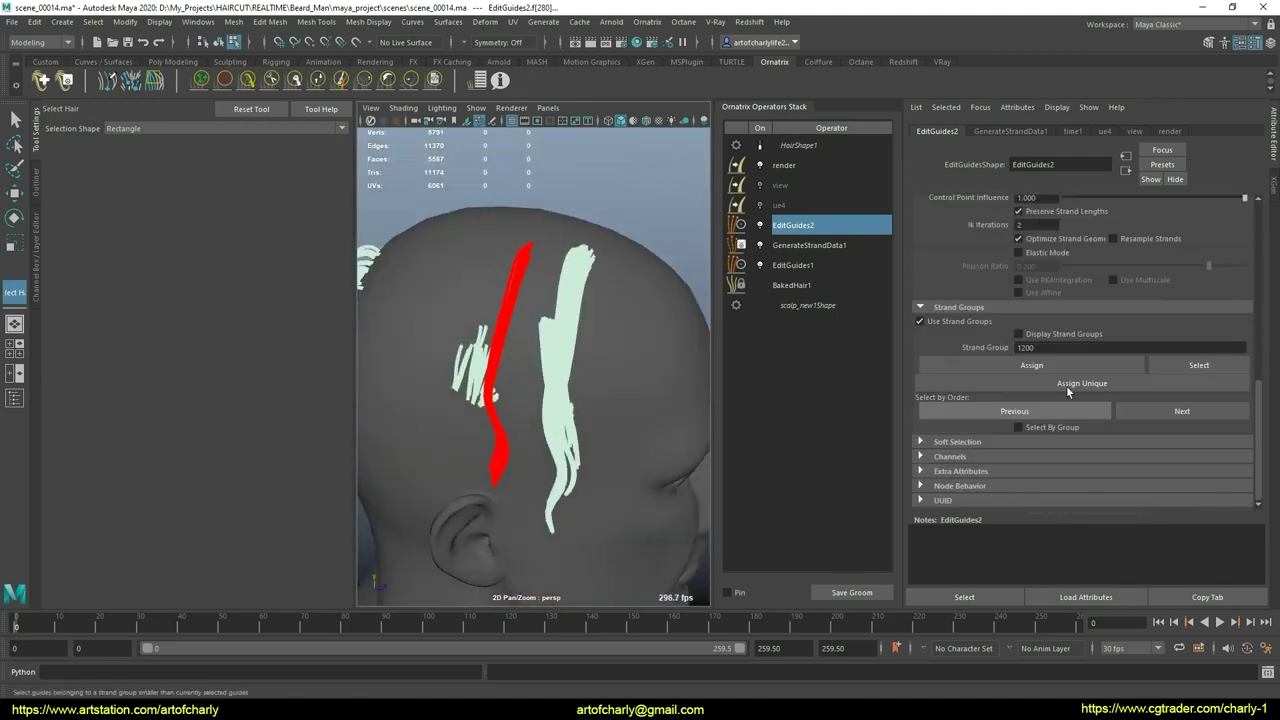
Step: Assign the selected clump to strand group 5001
click(1054, 349)
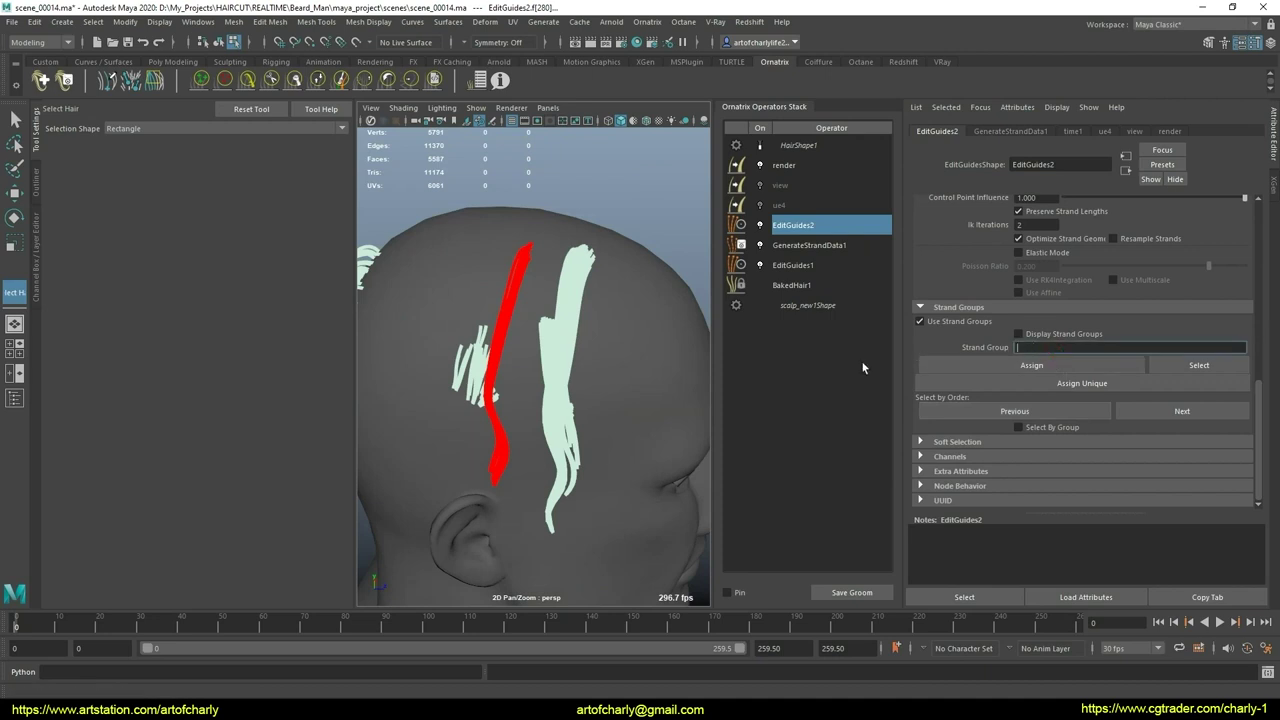
text(5001)
key(Return)
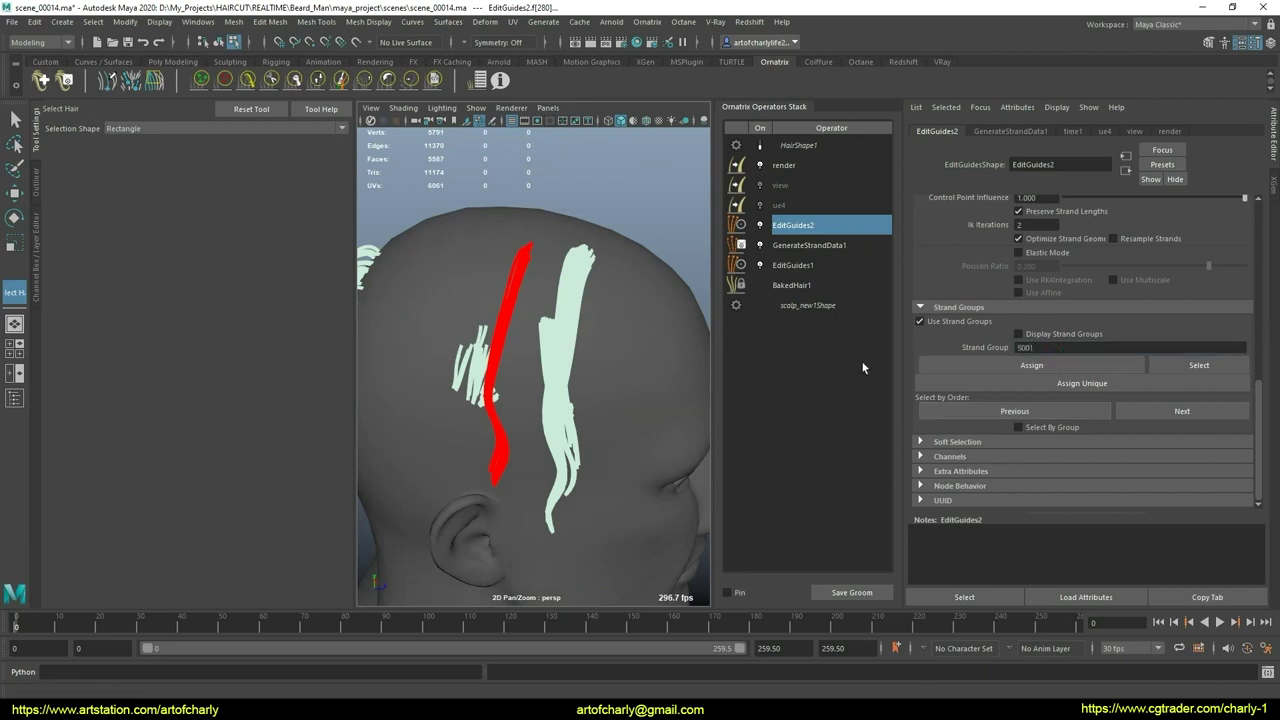
click(1050, 365)
Step: Select the next leftover clump and assign it to strand group 5002
alt+drag(526, 414, 548, 389)
alt+right_drag(548, 389, 602, 368)
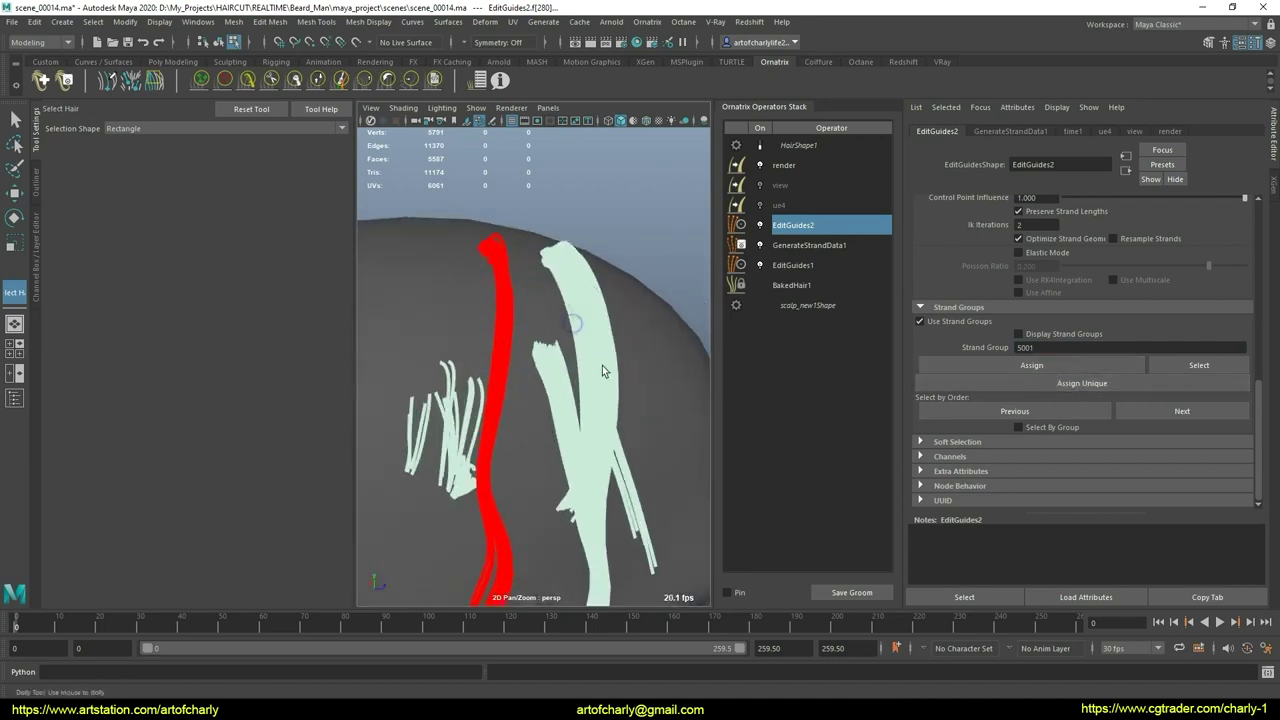
alt+drag(642, 333, 574, 377)
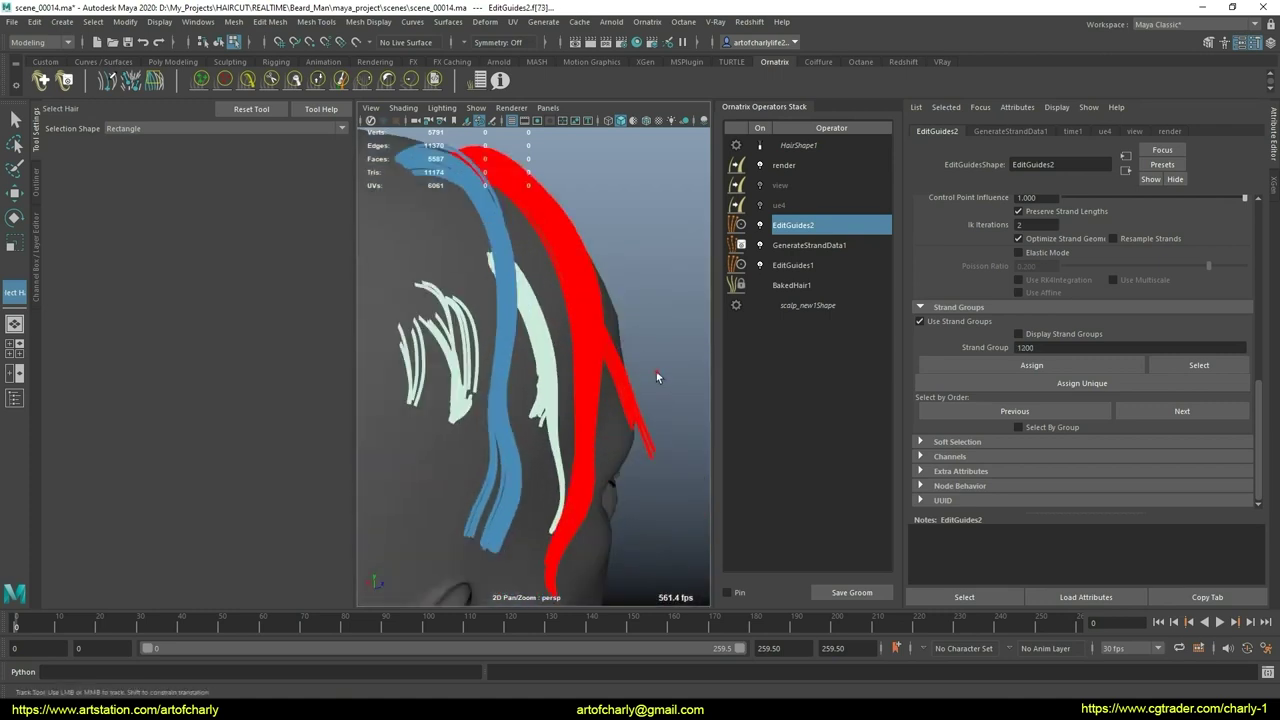
right_drag(574, 377, 634, 385)
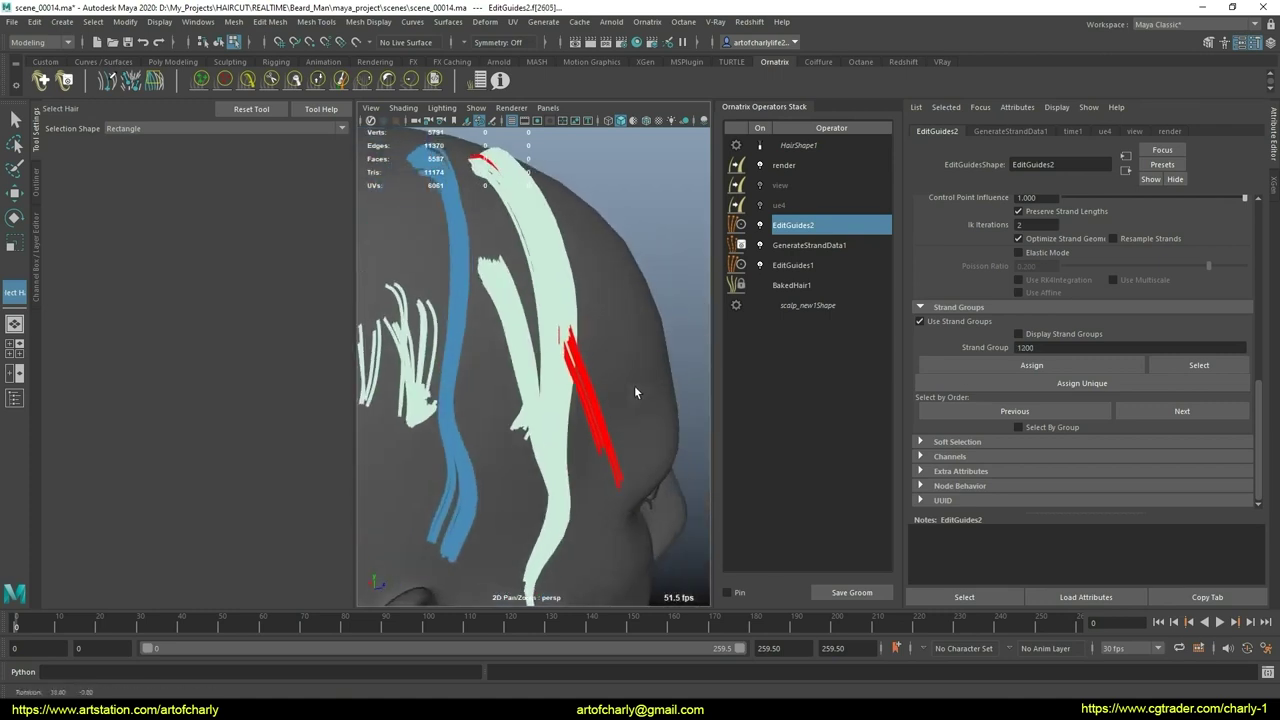
click(1030, 347)
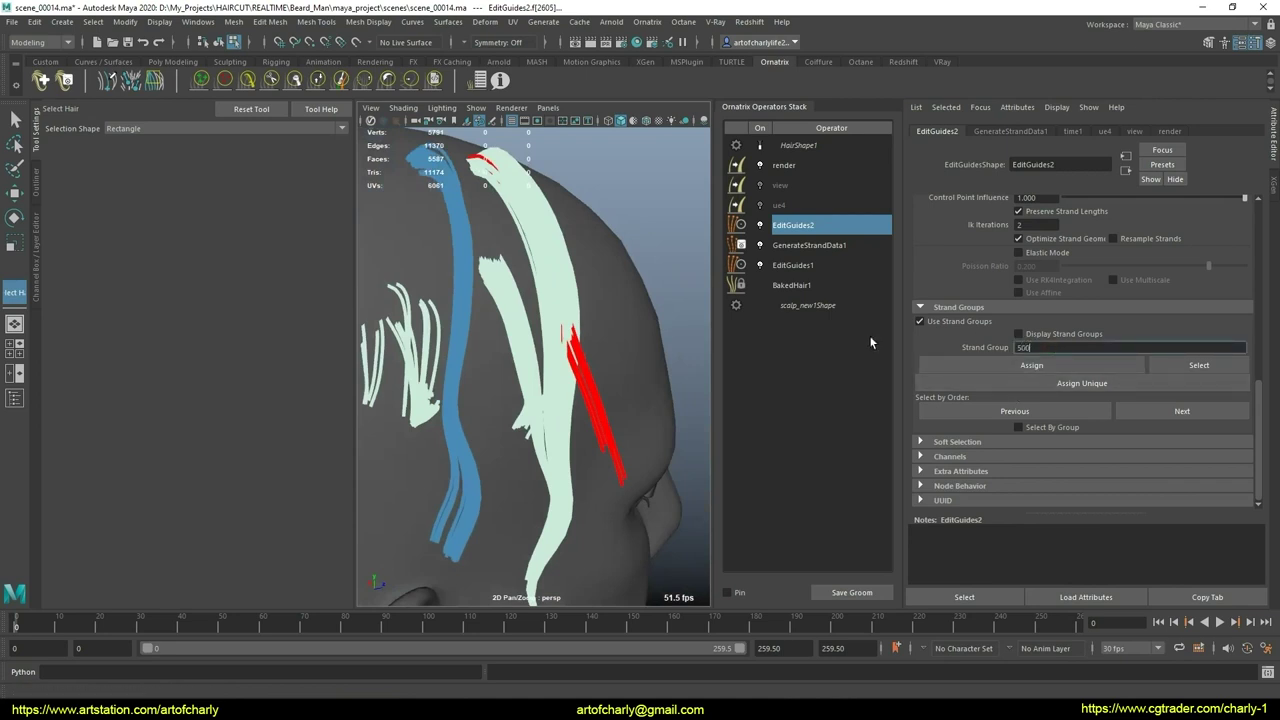
text(5002)
key(Return)
click(1008, 367)
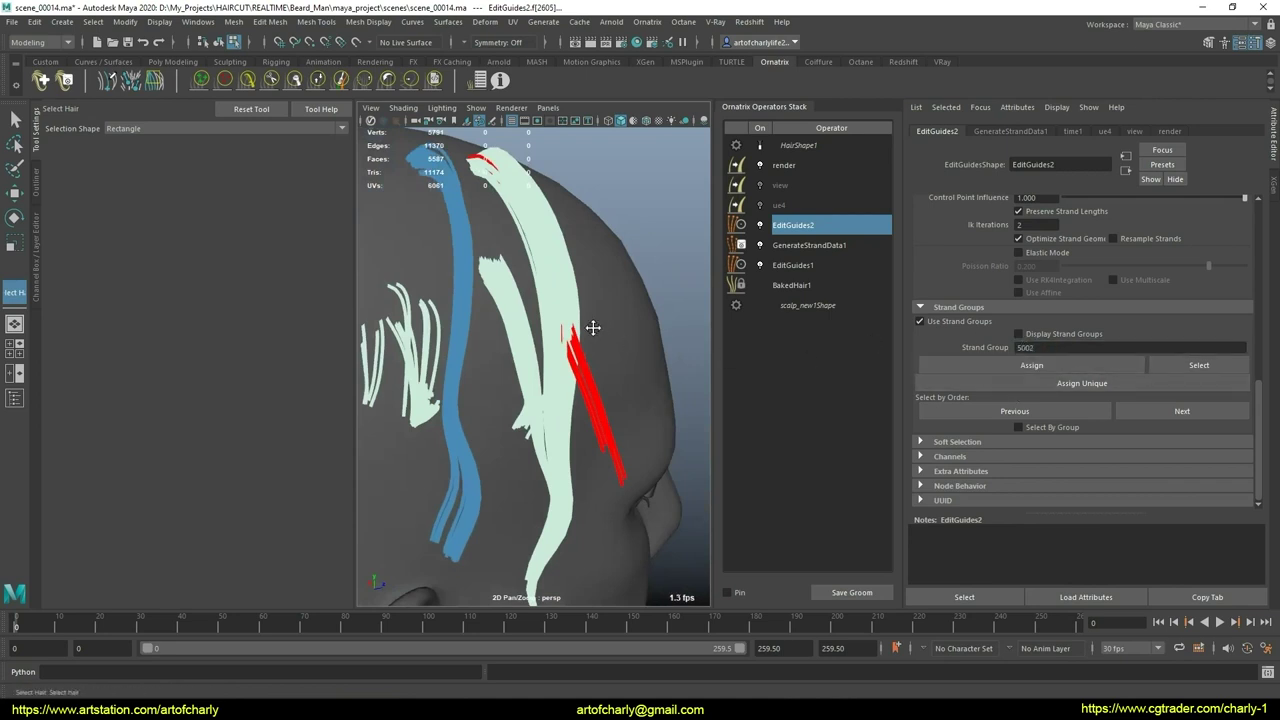
mouse_move(591, 329)
middle_down()
mouse_move(628, 364)
mouse_move(623, 389)
middle_up()
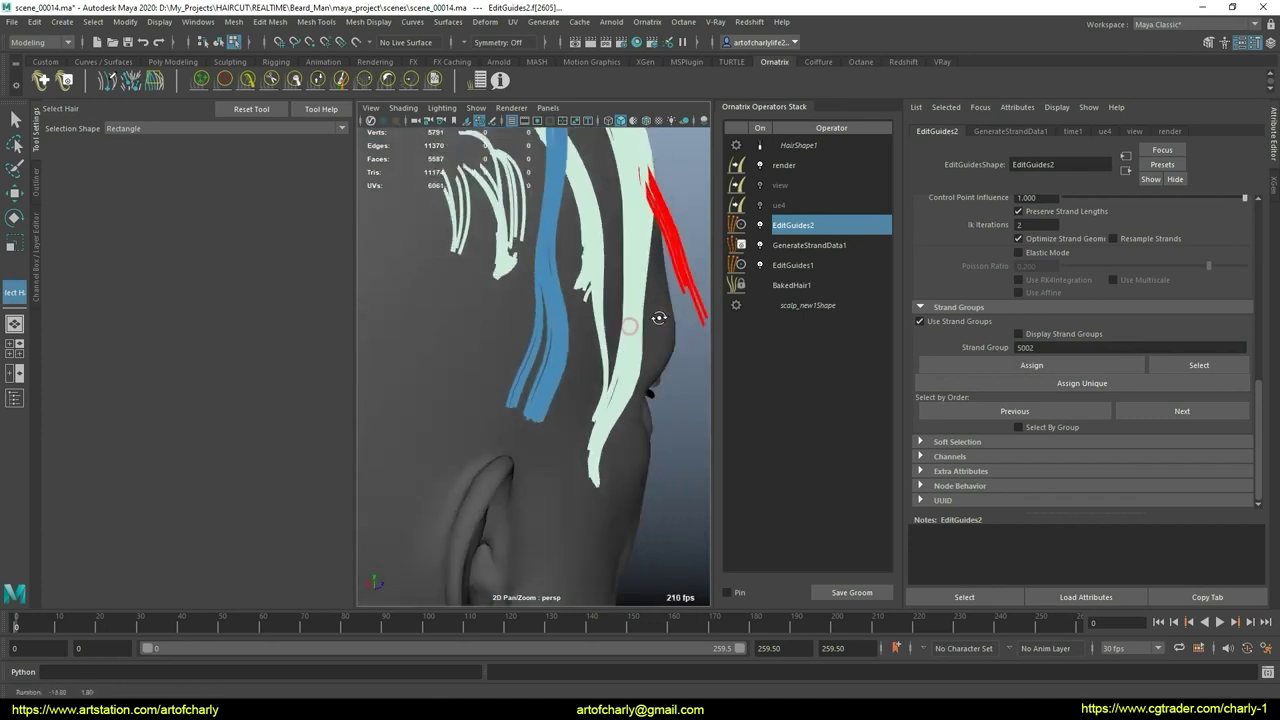
scroll(965, 366, up, 3)
scroll(965, 366, up, 1)
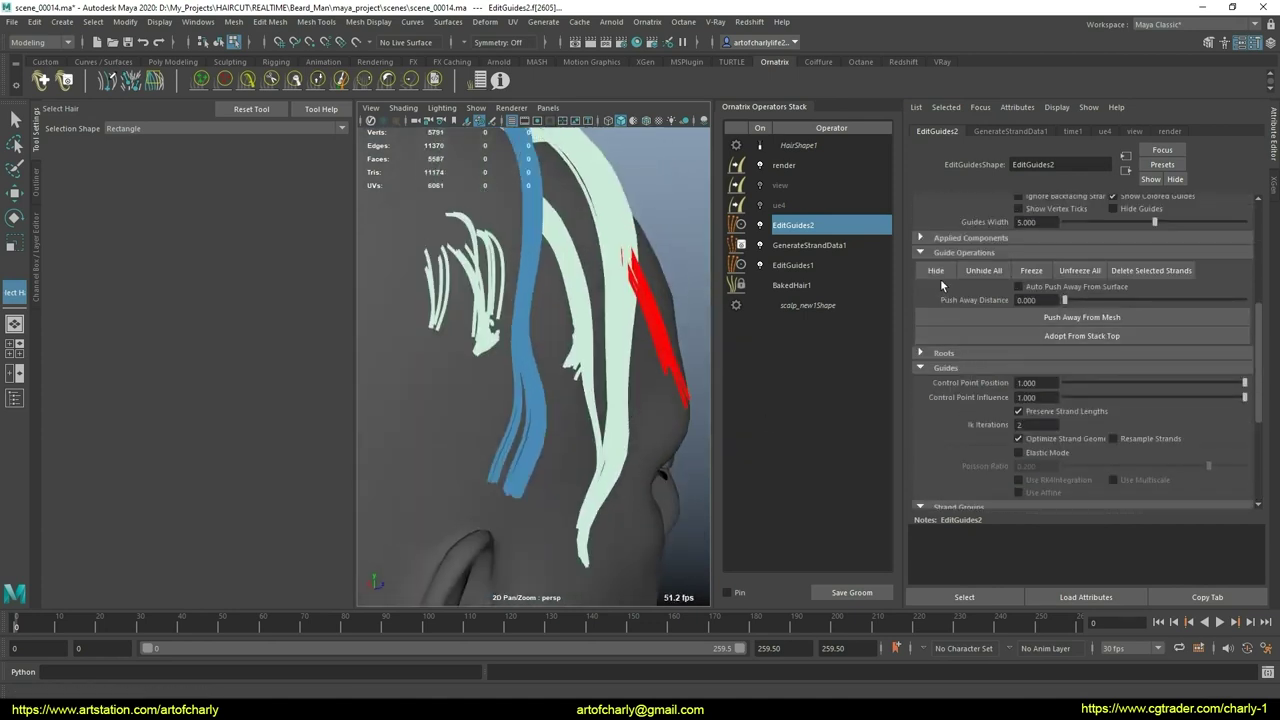
Step: Clear the selection, reopen EditGuides2 and orbit to view the whole scalp
click(574, 369)
middle_drag(574, 369, 544, 451)
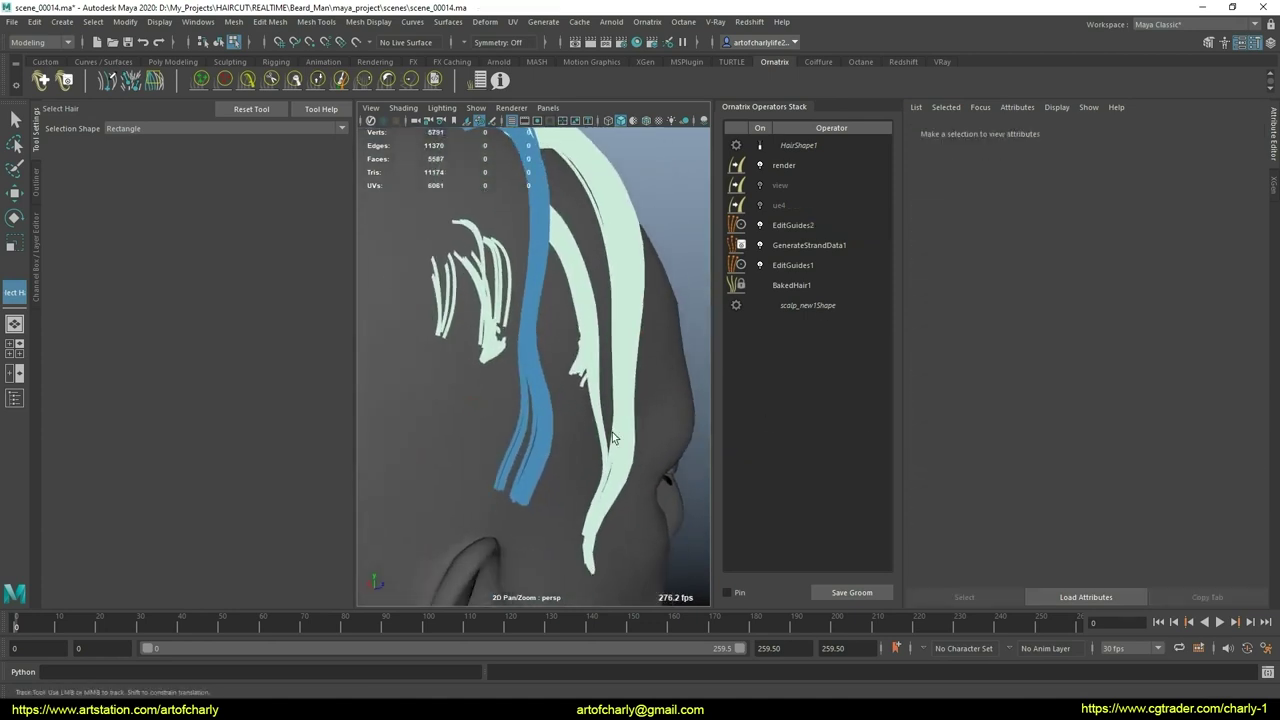
click(793, 225)
click(566, 324)
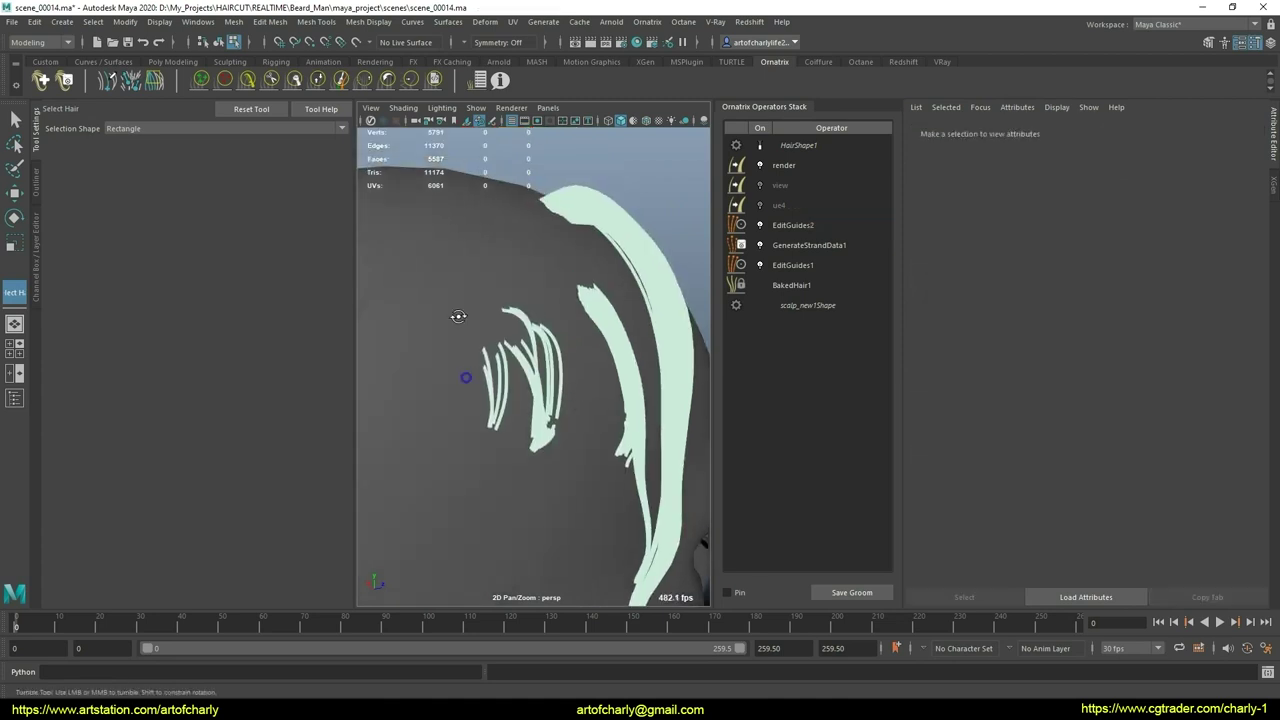
scroll(548, 346, down, 5)
mouse_move(548, 346)
alt+mouse_down()
mouse_move(437, 321)
mouse_move(557, 454)
mouse_move(537, 269)
alt+mouse_up()
scroll(557, 454, up, 5)
scroll(557, 403, up, 2)
mouse_move(557, 403)
alt+mouse_down()
mouse_move(497, 337)
mouse_move(560, 354)
mouse_move(613, 343)
alt+mouse_up()
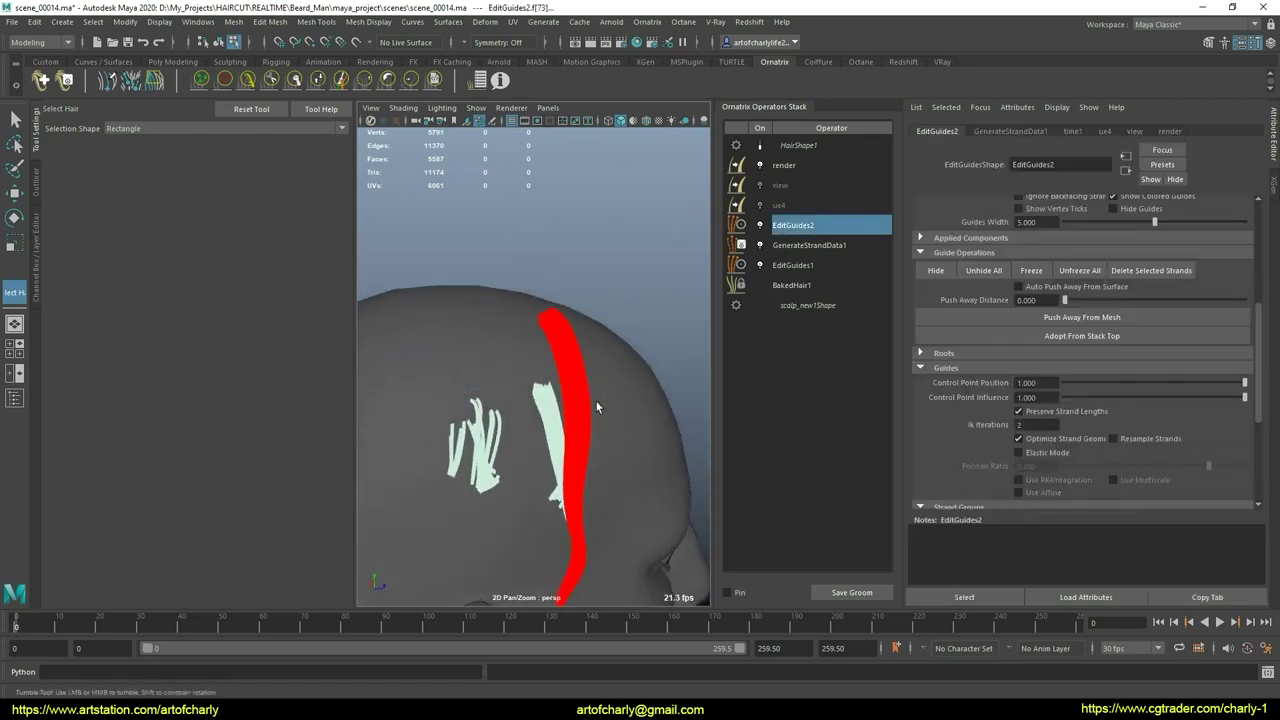
Step: Select the long guide clump near the ear and assign it strand group 5003
alt+drag(596, 401, 597, 260)
alt+middle_drag(597, 260, 640, 262)
scroll(1065, 400, down, 3)
scroll(1033, 415, down, 2)
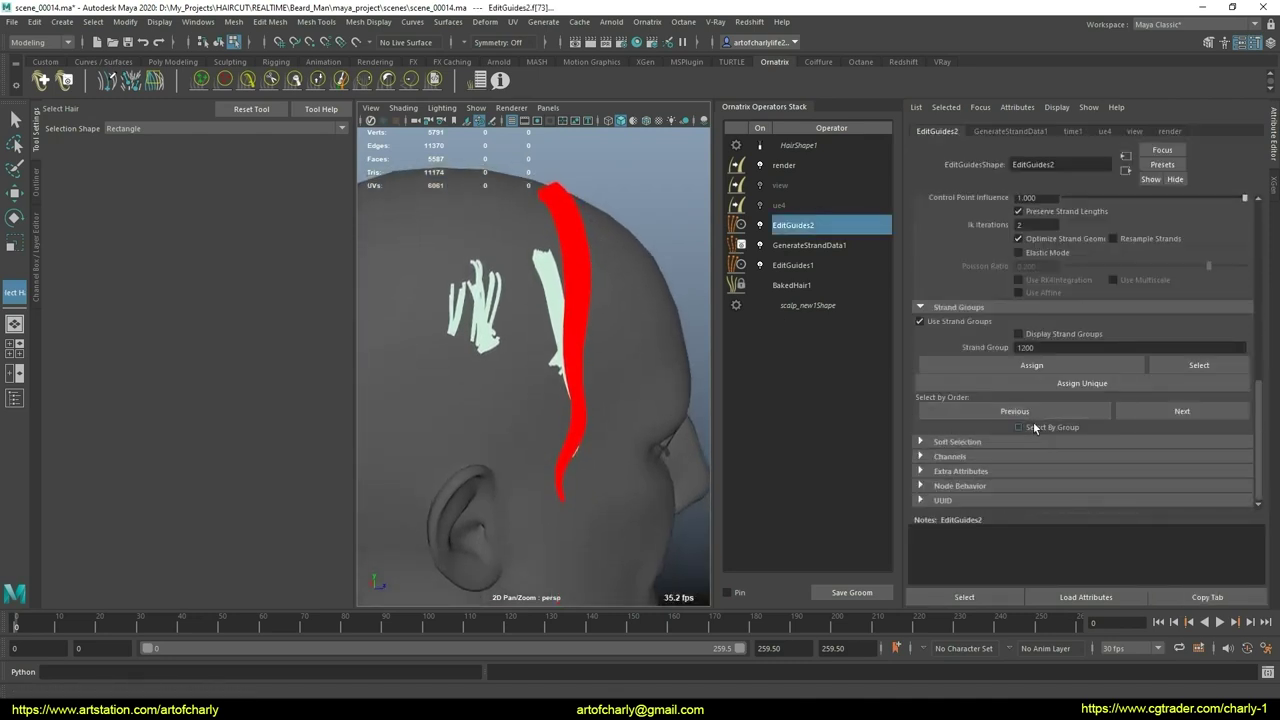
click(1030, 347)
text(5003)
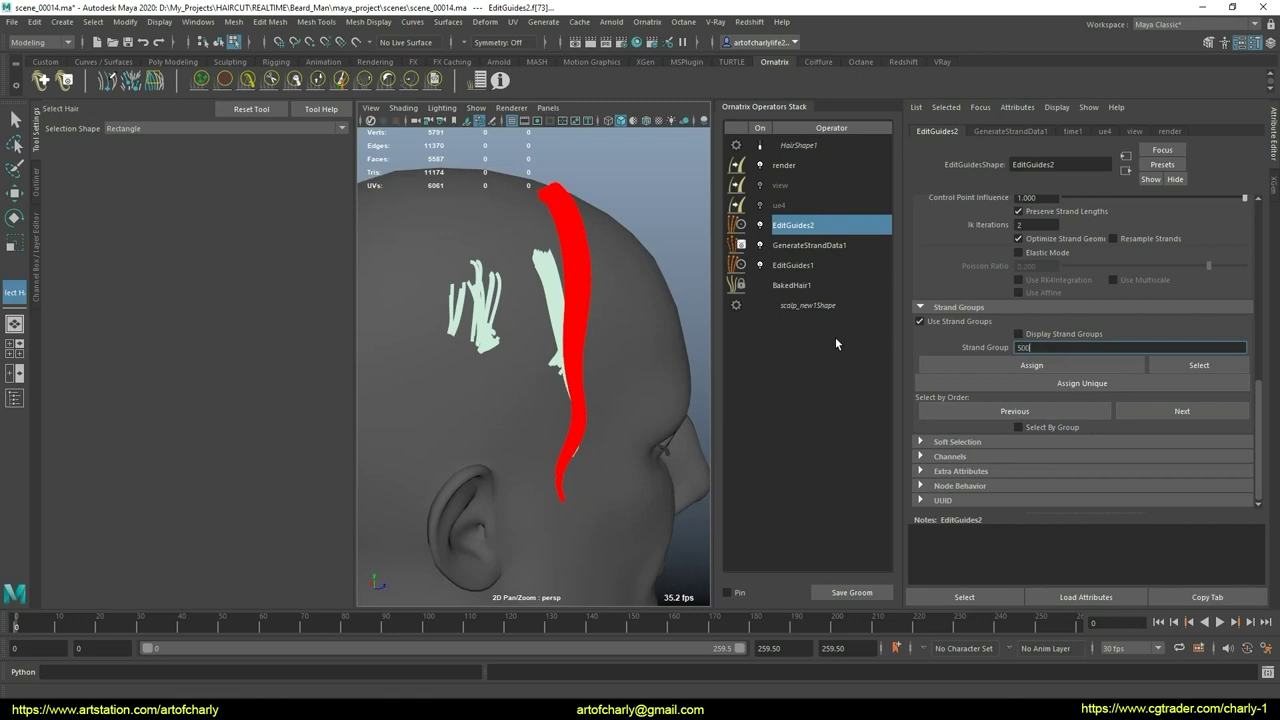
key(Return)
click(1028, 366)
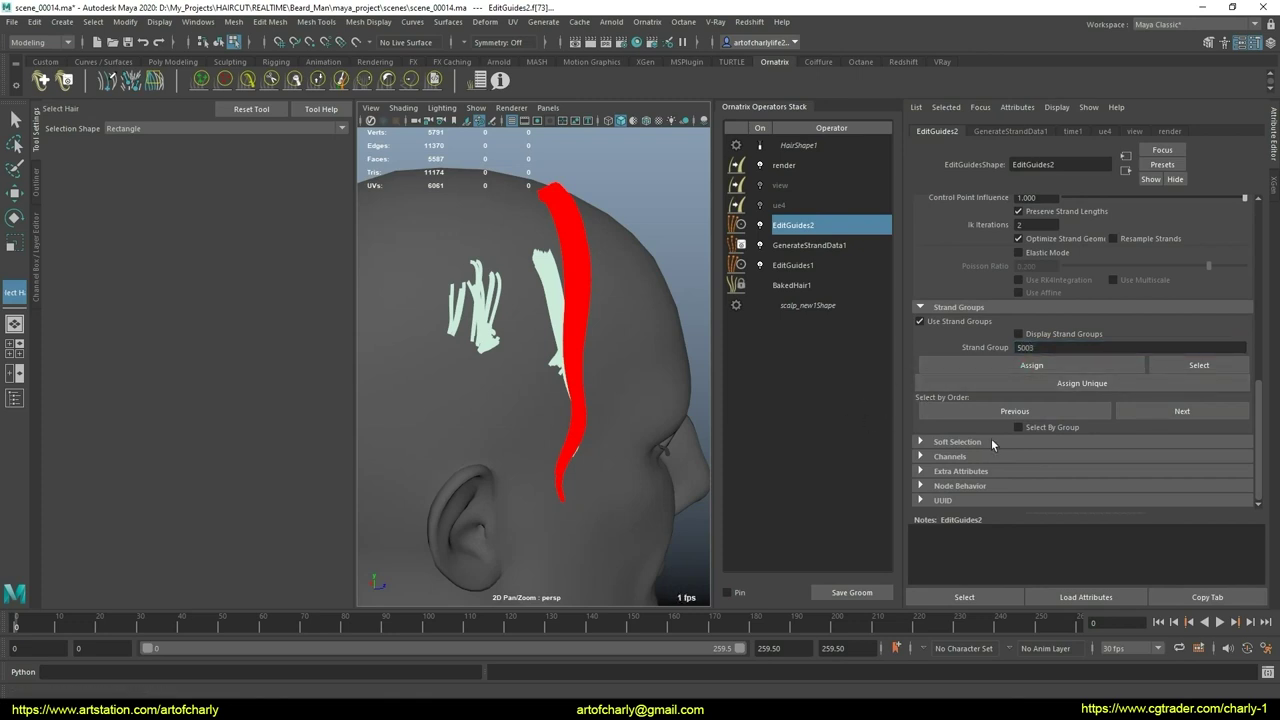
Step: Select the next clump and assign it strand group 5004, correcting a mistyped 50004
scroll(991, 430, up, 5)
click(595, 369)
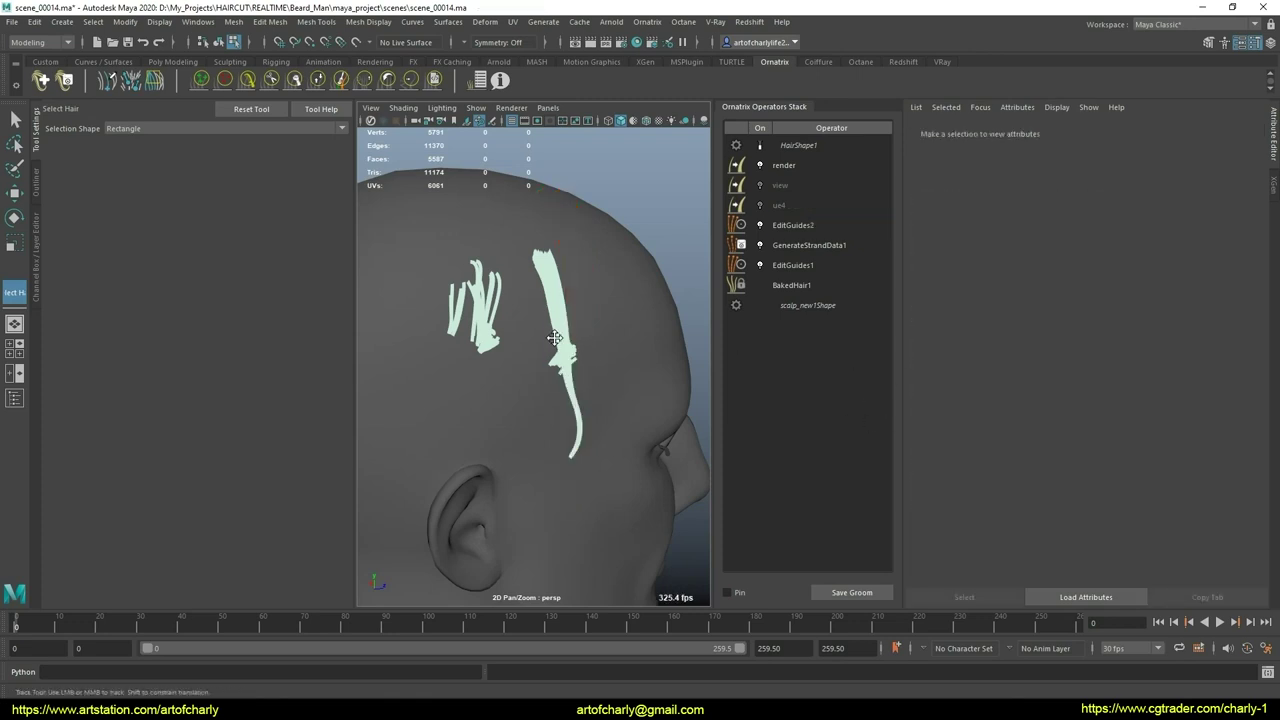
scroll(587, 322, up, 5)
ctrl+alt+drag(545, 214, 626, 292)
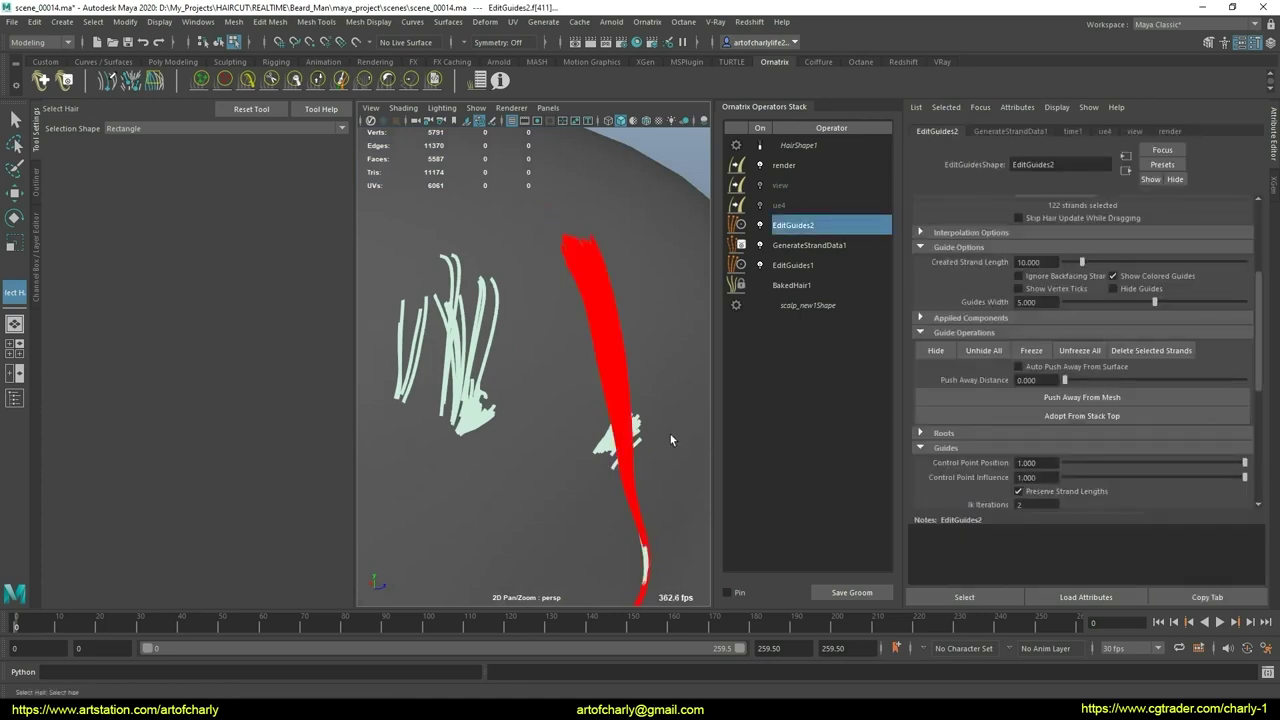
mouse_move(638, 338)
alt+mouse_down()
mouse_move(475, 305)
mouse_move(993, 350)
alt+mouse_up()
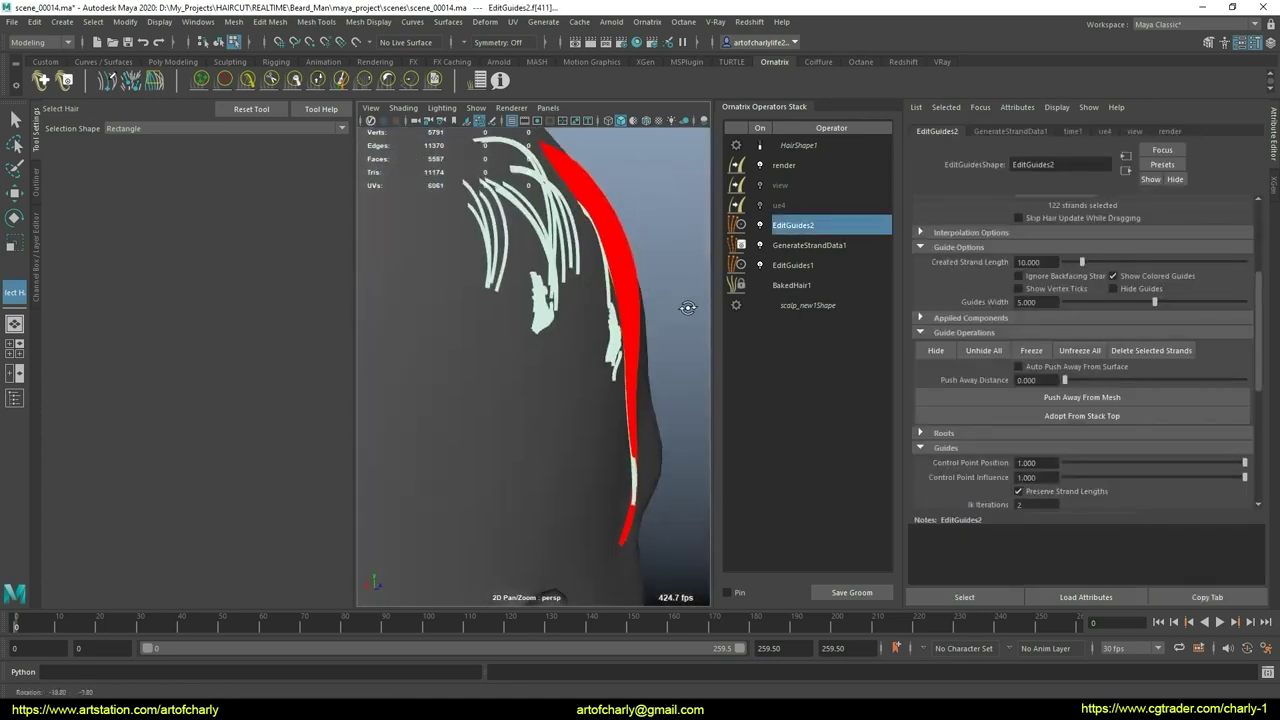
scroll(1000, 370, down, 4)
scroll(1003, 381, down, 3)
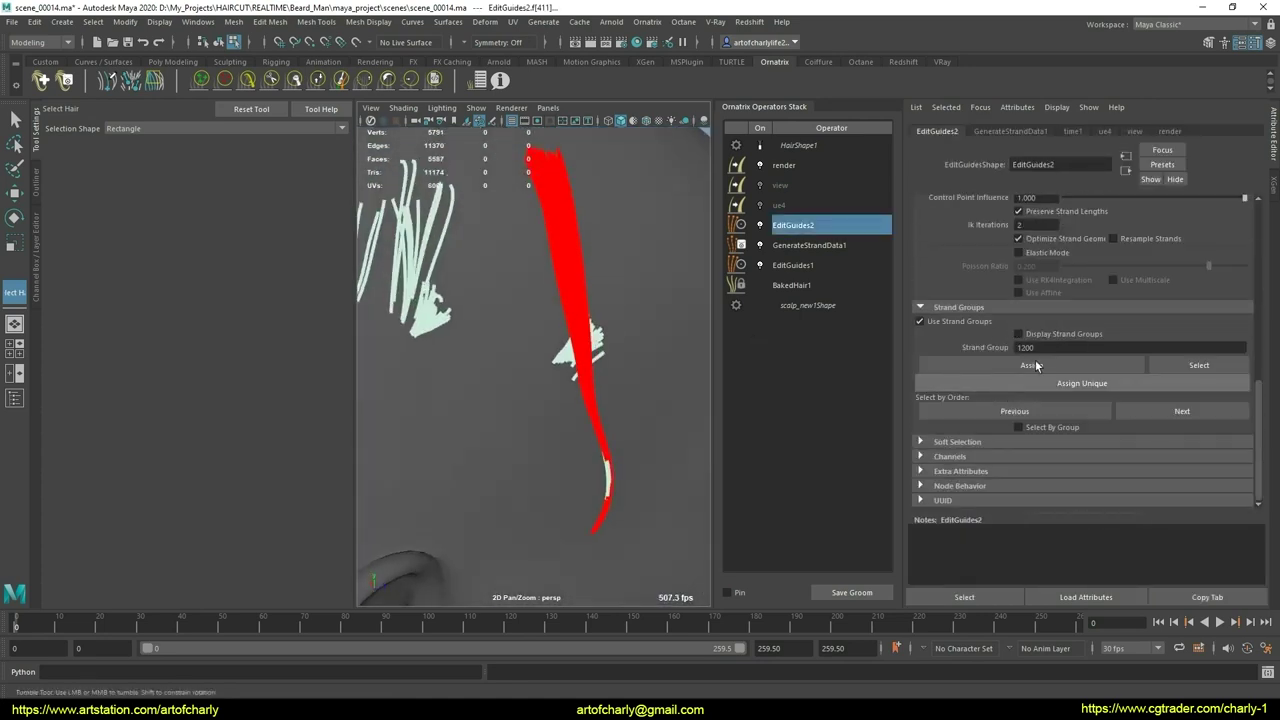
text(50004)
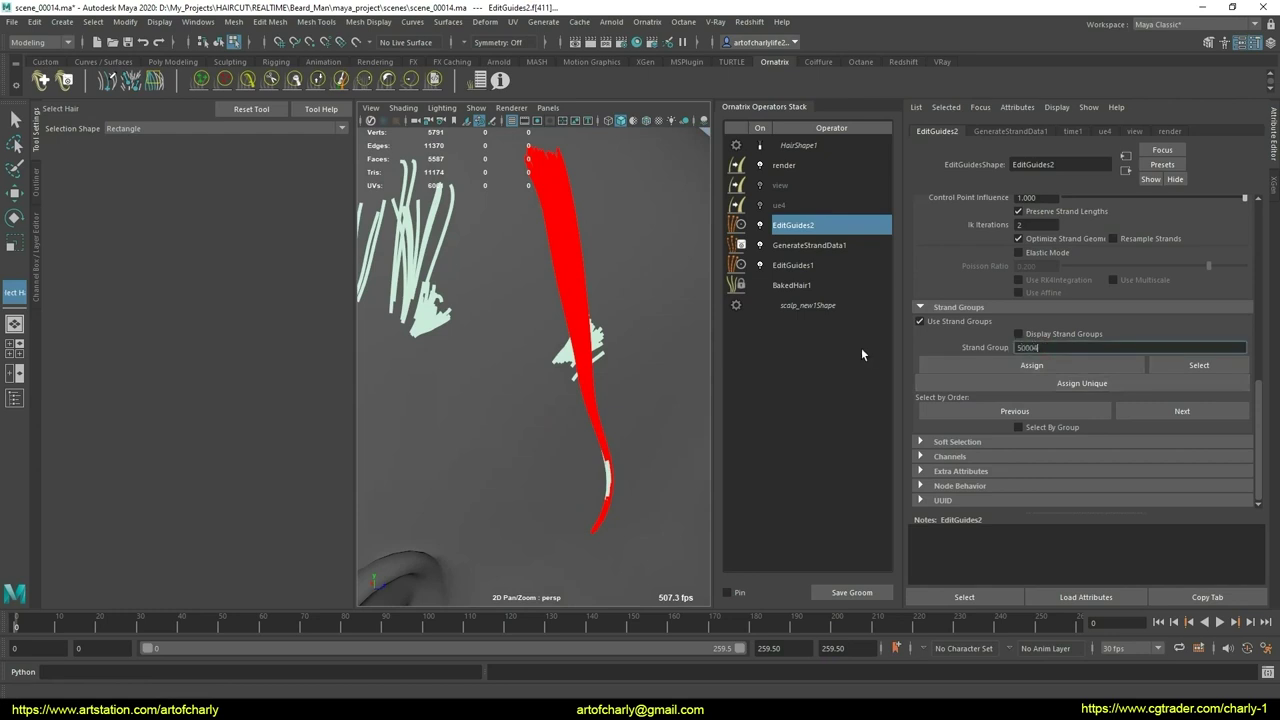
key(Return)
click(1057, 364)
text(5004)
key(Return)
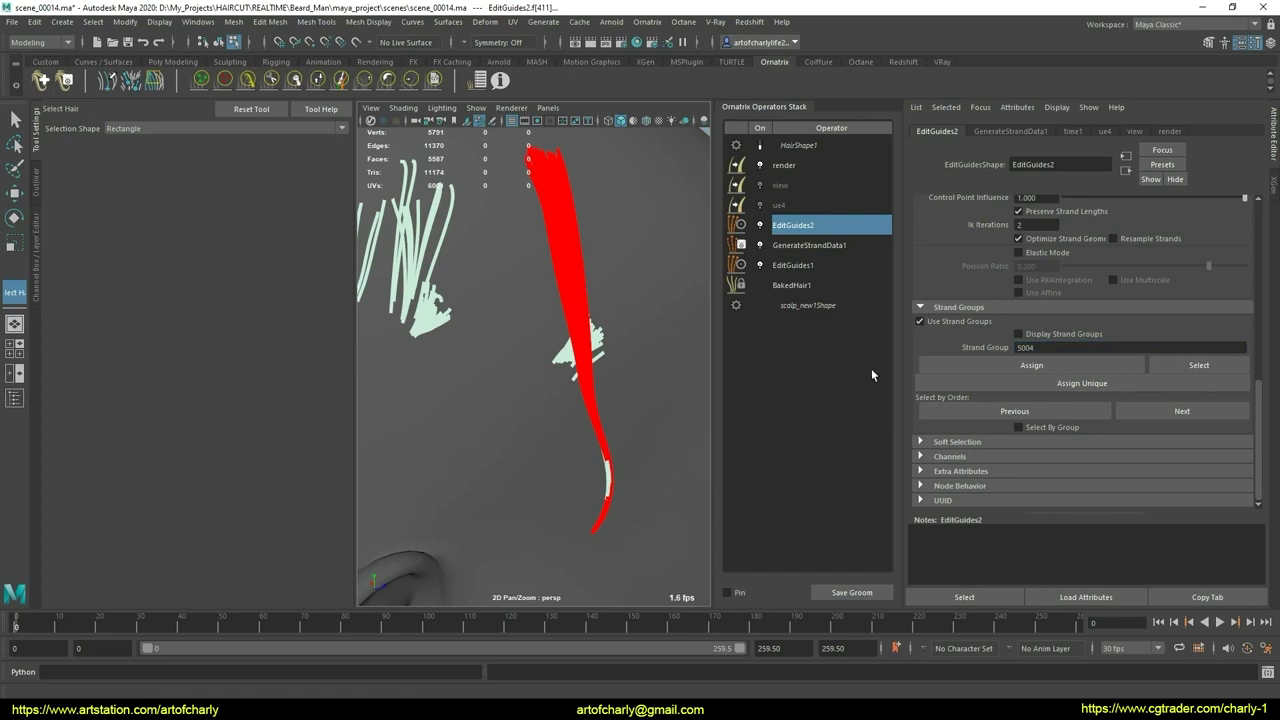
click(977, 365)
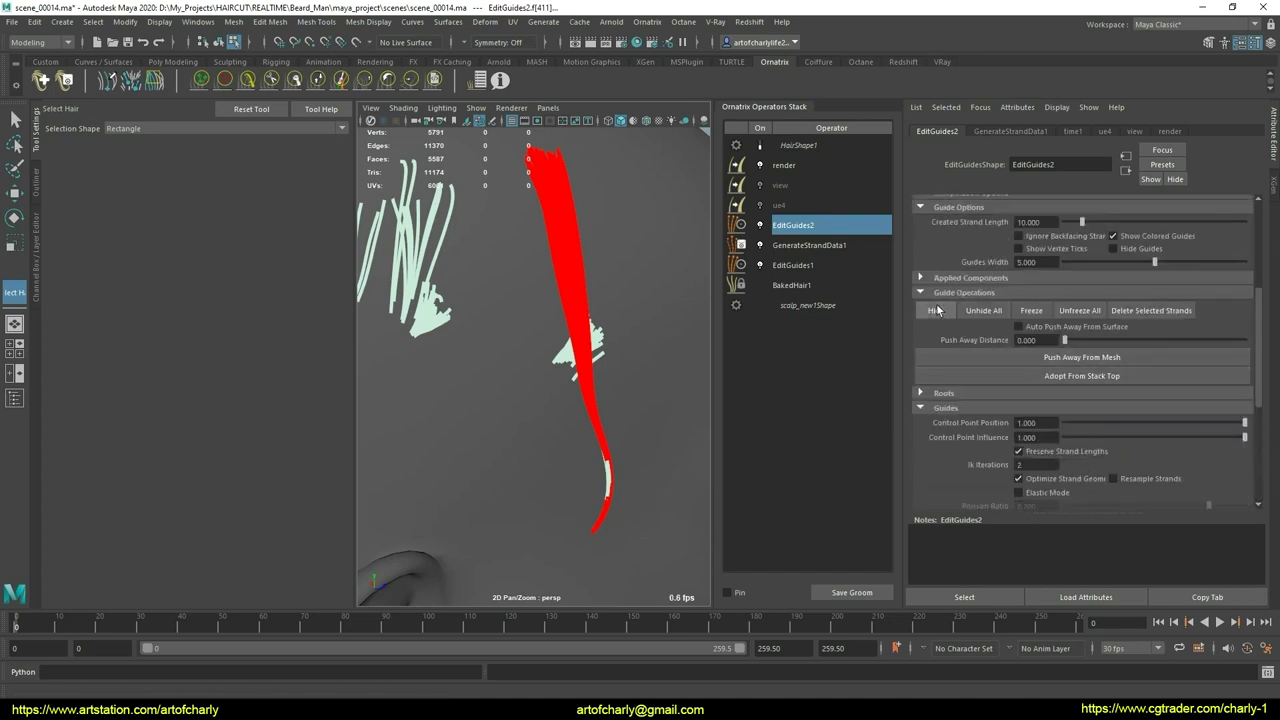
Step: Hide the 5004 clump and orbit in close around the head
click(586, 366)
alt+middle_drag(586, 366, 634, 372)
alt+right_drag(640, 299, 606, 284)
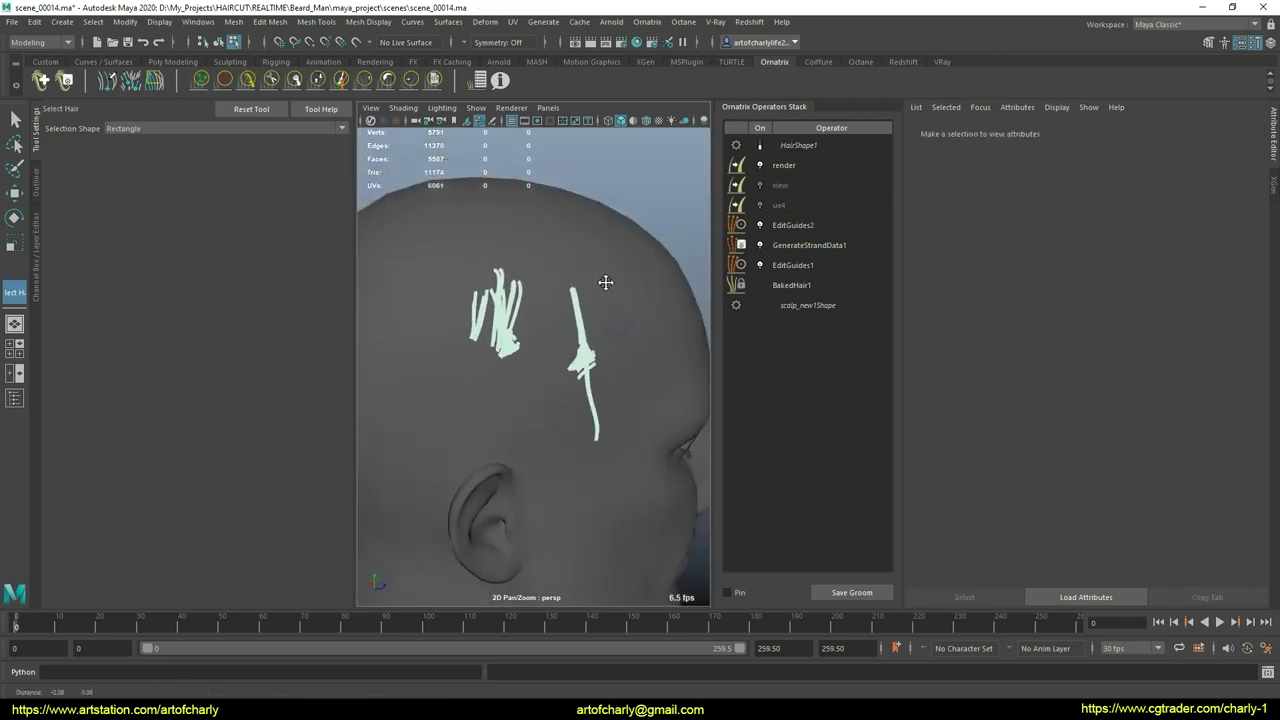
mouse_move(606, 284)
alt+mouse_down()
mouse_move(634, 306)
mouse_move(708, 314)
mouse_move(531, 296)
alt+mouse_up()
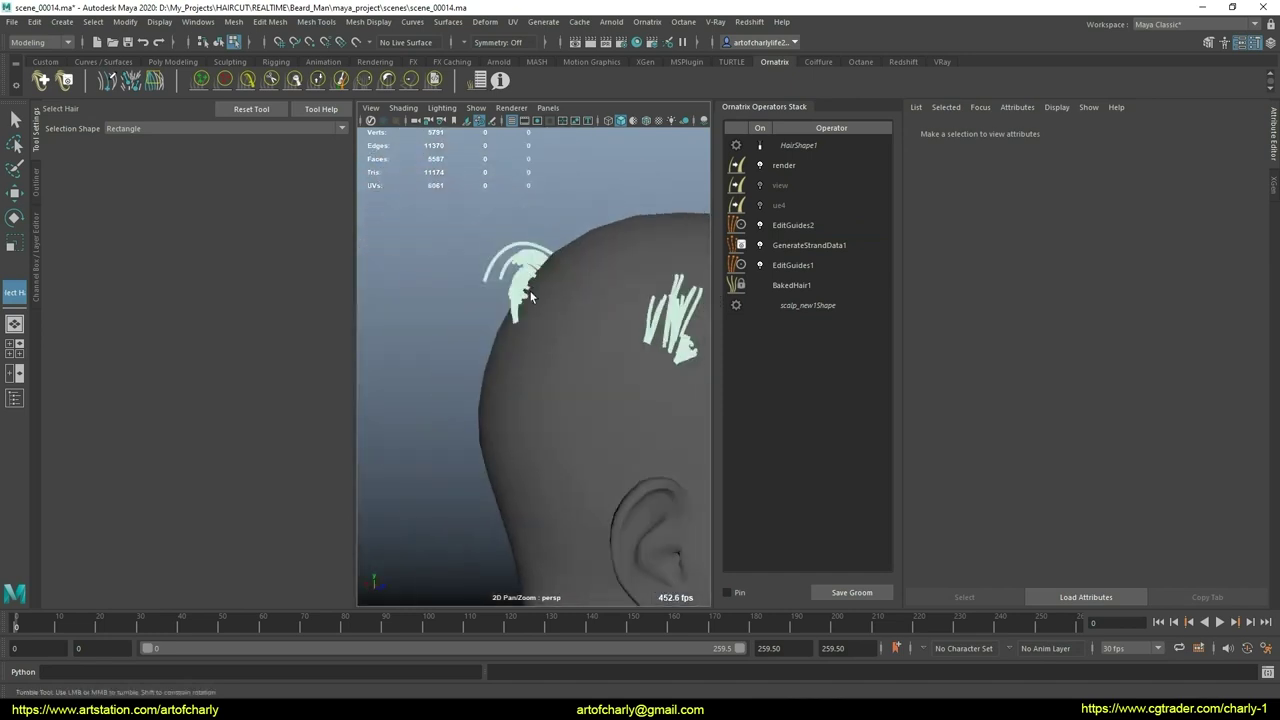
alt+drag(491, 334, 475, 376)
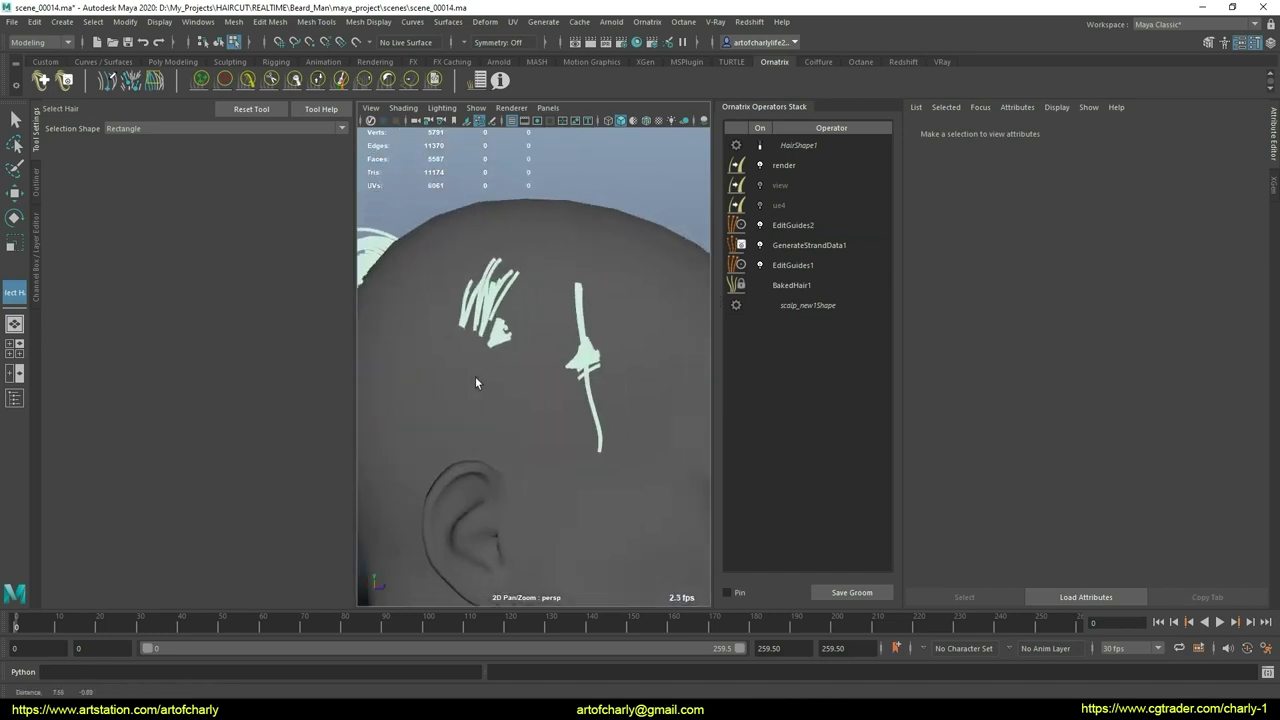
alt+right_drag(475, 376, 497, 418)
mouse_move(497, 420)
alt+mouse_down()
mouse_move(528, 371)
mouse_move(643, 400)
mouse_move(587, 463)
mouse_move(700, 450)
mouse_move(490, 390)
alt+mouse_up()
Step: Number a clump on the side of the head 5005 and hide it
click(587, 463)
scroll(608, 391, up, 3)
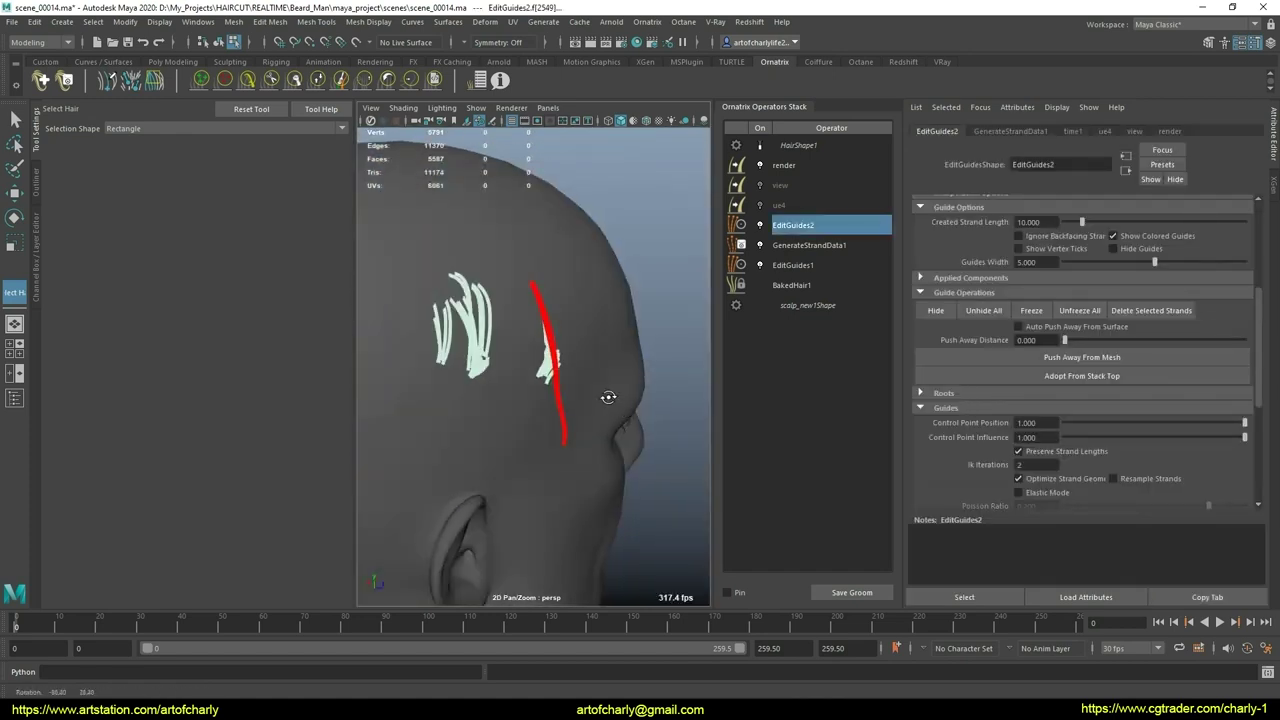
scroll(608, 440, up, 4)
scroll(530, 440, up, 1)
scroll(949, 385, down, 5)
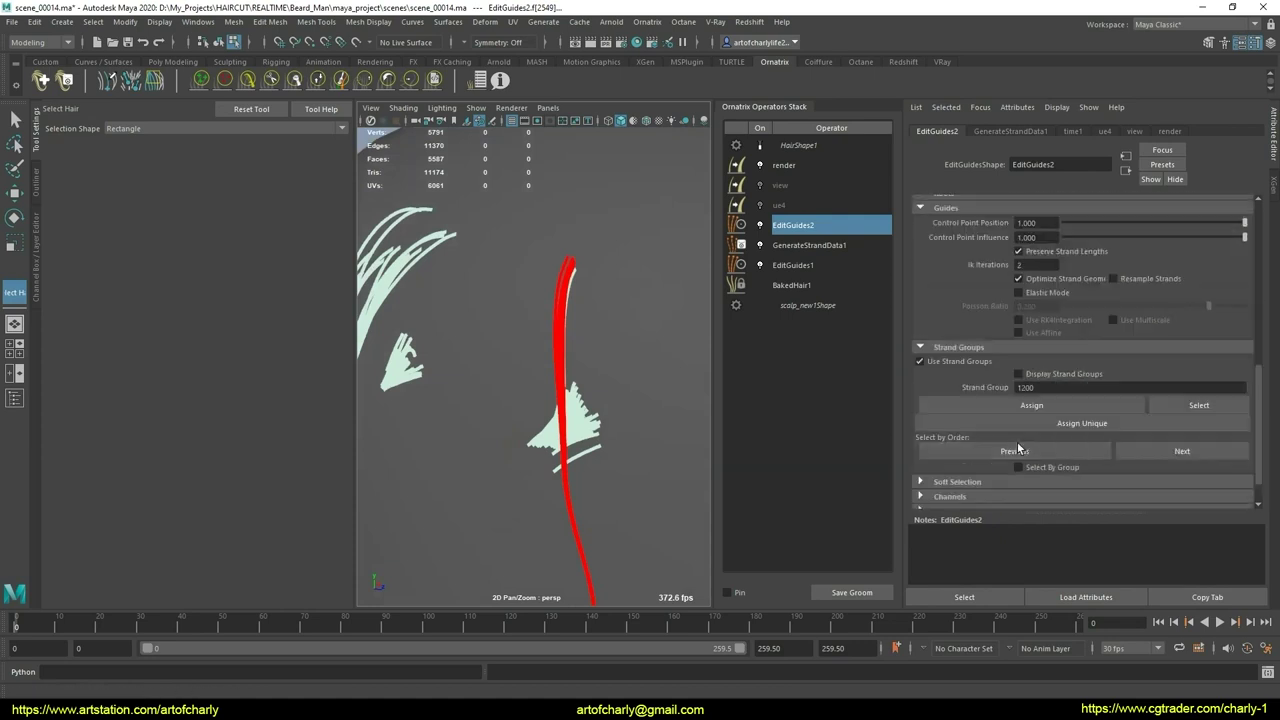
click(1030, 347)
text(1200)
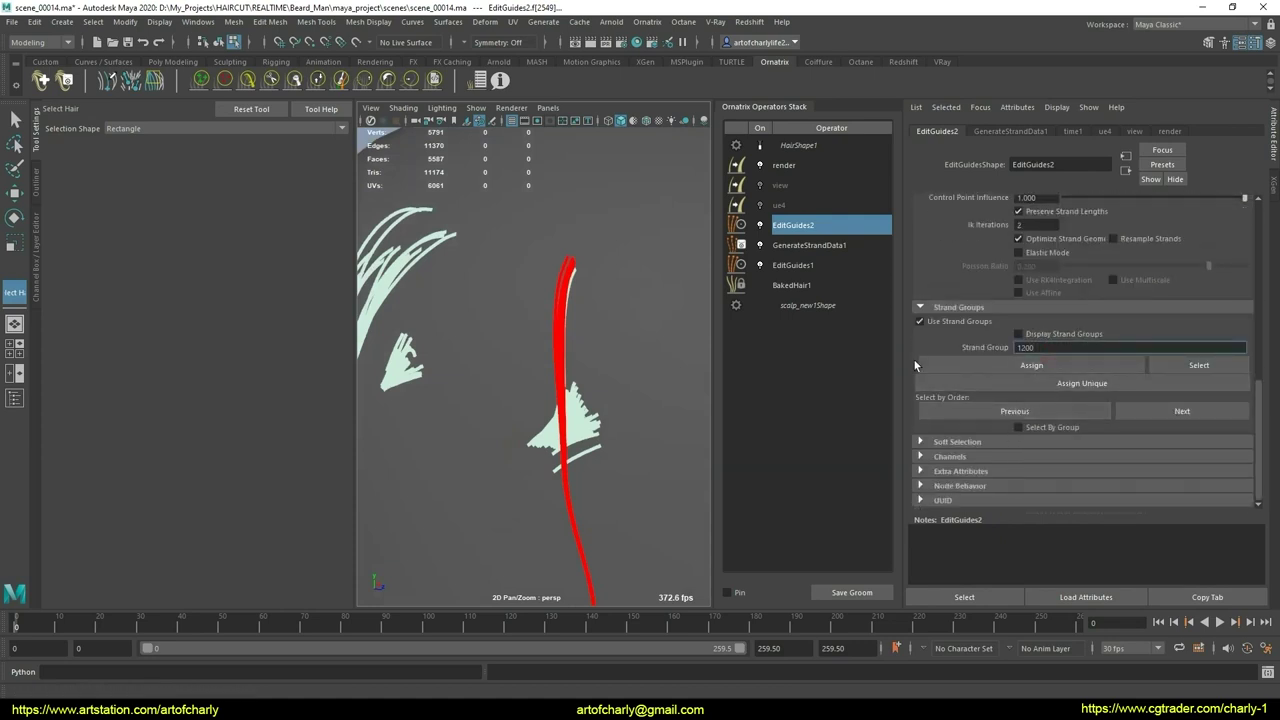
key(BackSpace)
key(BackSpace)
key(BackSpace)
text(5005)
key(Return)
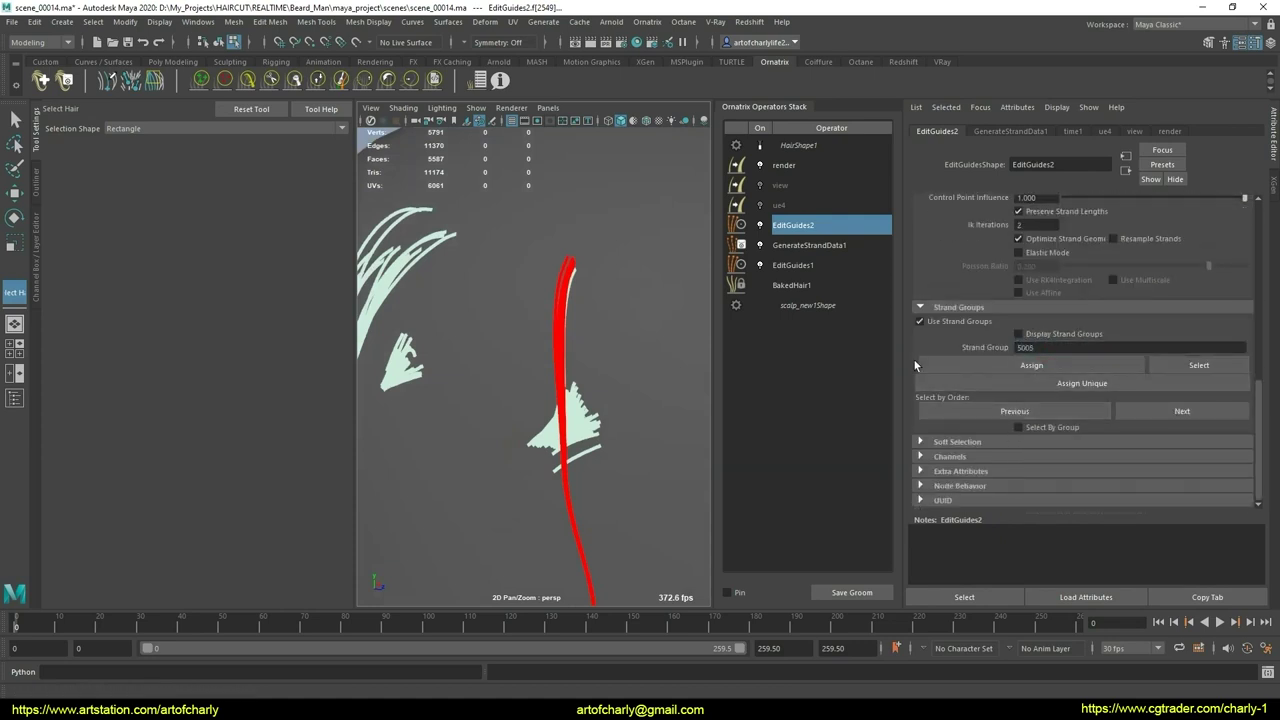
scroll(1034, 327, up, 2)
scroll(1000, 325, up, 5)
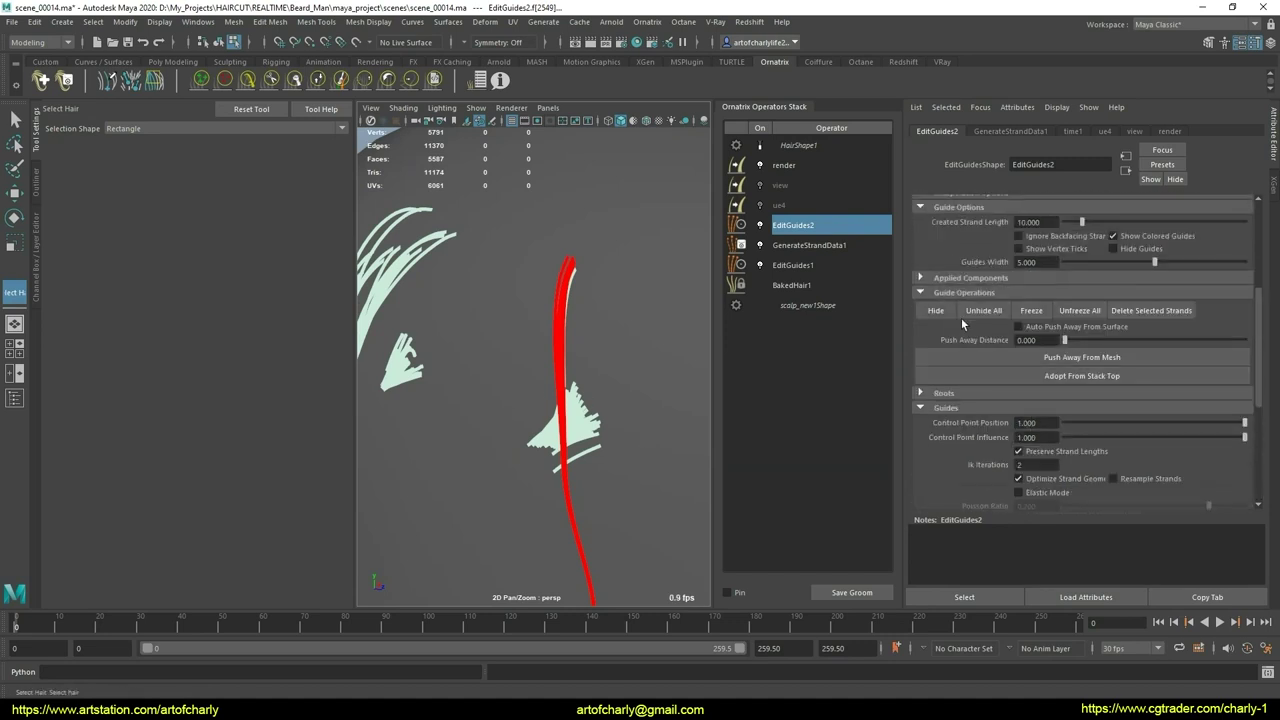
click(524, 348)
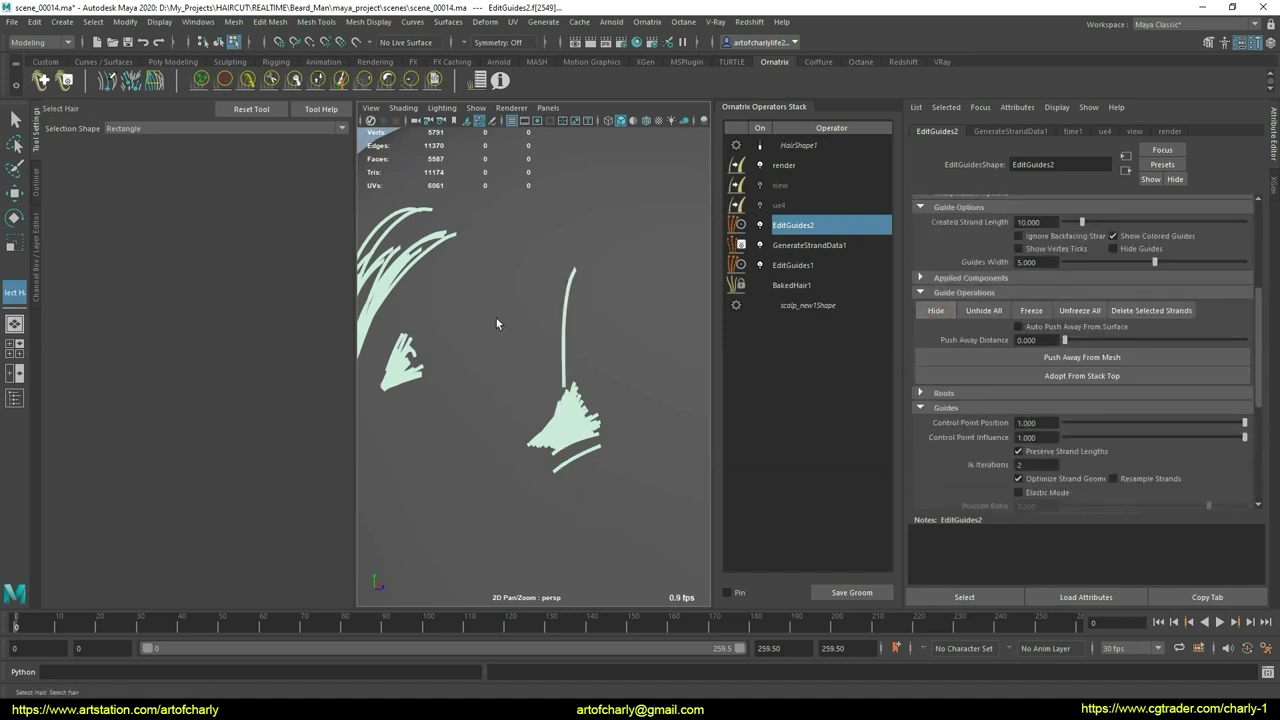
Step: Assign strand group 5006 to a further small clump and hide it
click(499, 365)
mouse_move(489, 350)
alt+mouse_down()
mouse_move(554, 349)
mouse_move(541, 351)
mouse_move(549, 337)
mouse_move(586, 371)
mouse_move(476, 342)
mouse_move(472, 352)
mouse_move(466, 337)
mouse_move(525, 345)
alt+mouse_up()
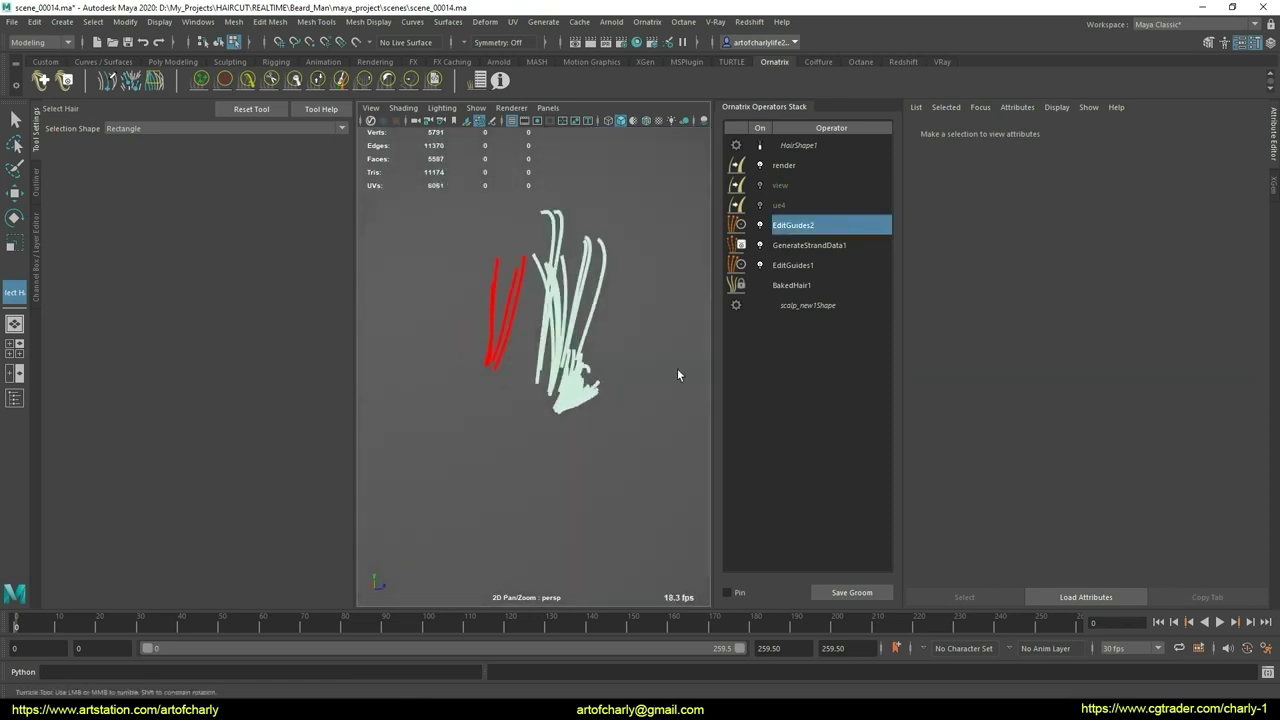
scroll(1087, 412, down, 5)
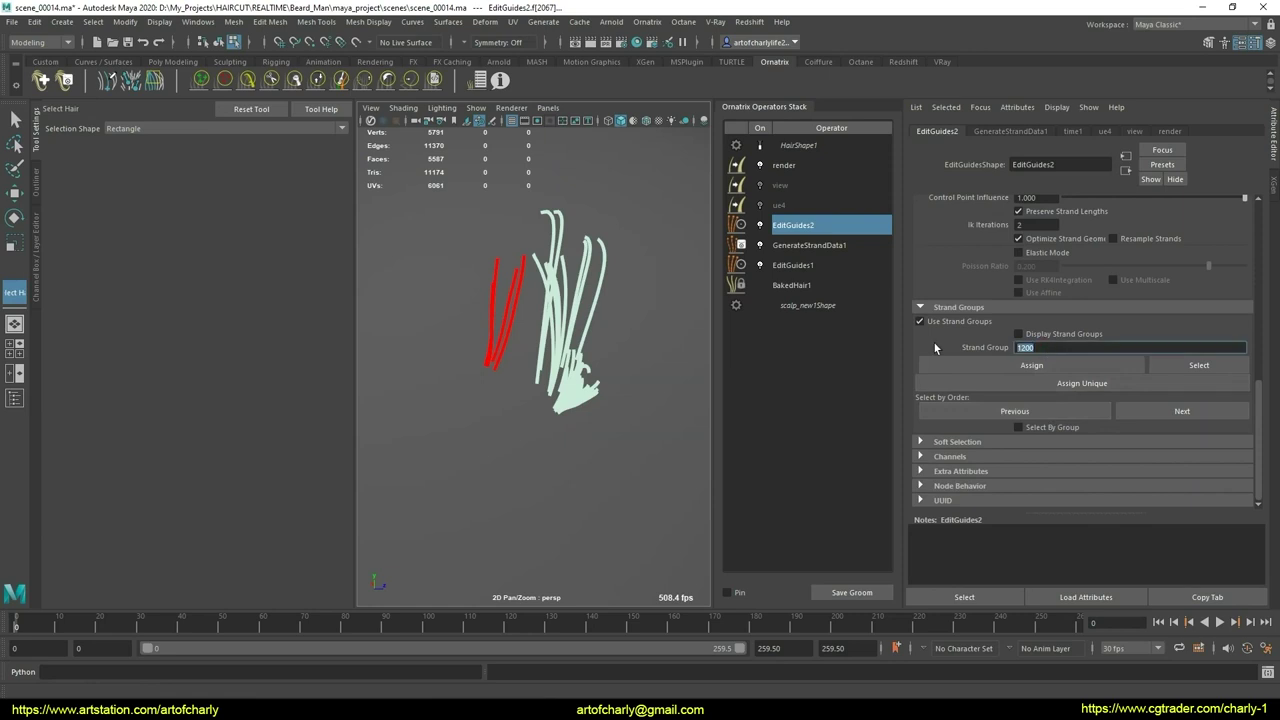
text(5006)
click(1080, 366)
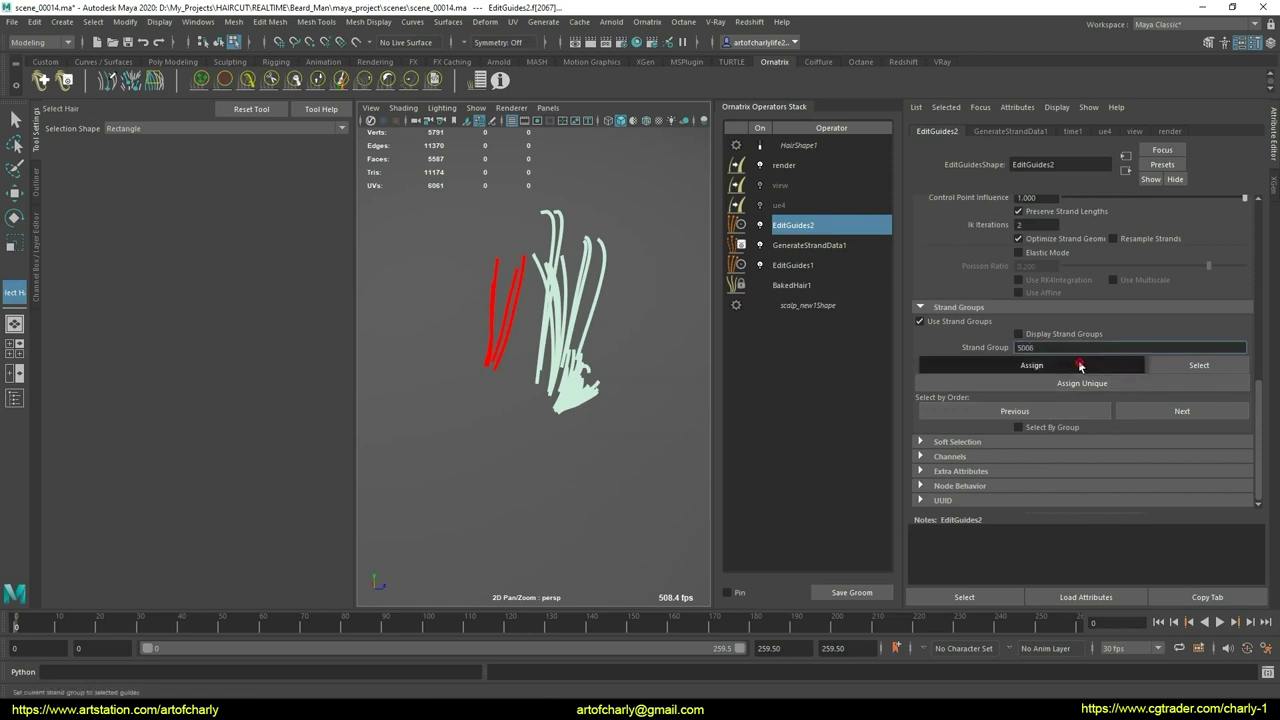
scroll(974, 385, up, 3)
scroll(974, 385, up, 3)
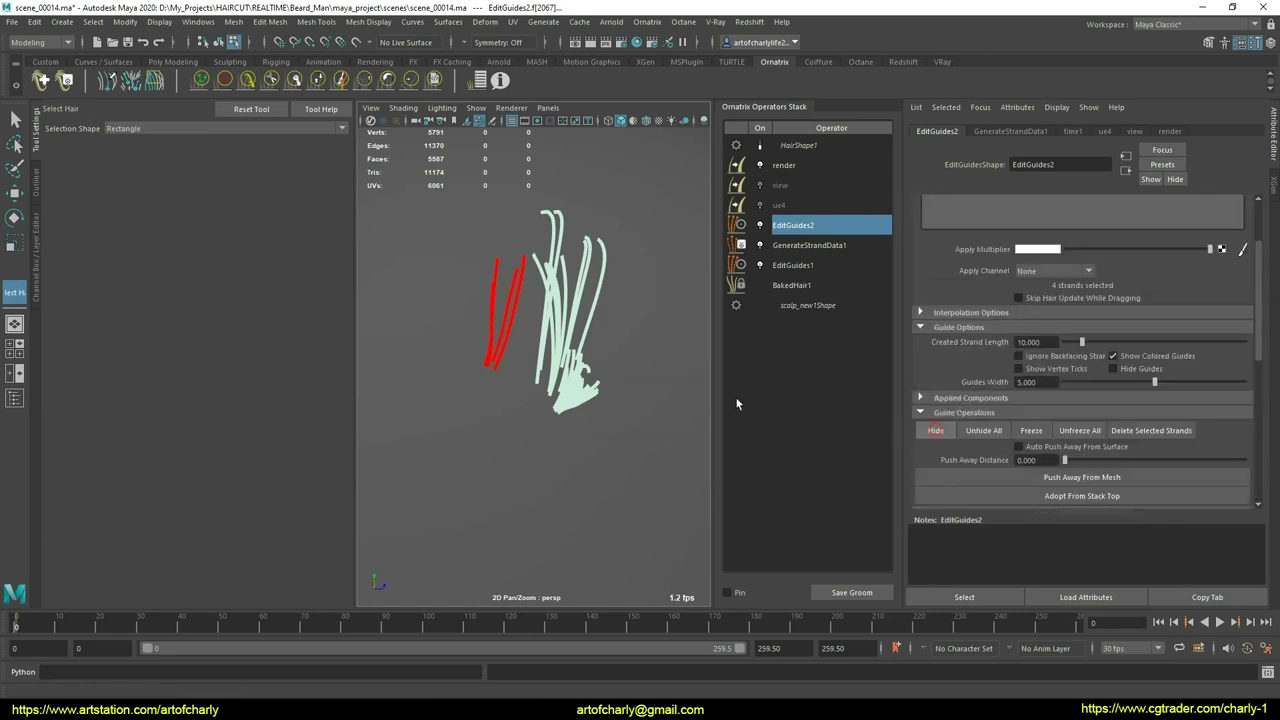
click(518, 404)
Step: Select a guide clump at the back of the head and assign it strand group 5007
alt+drag(518, 404, 621, 314)
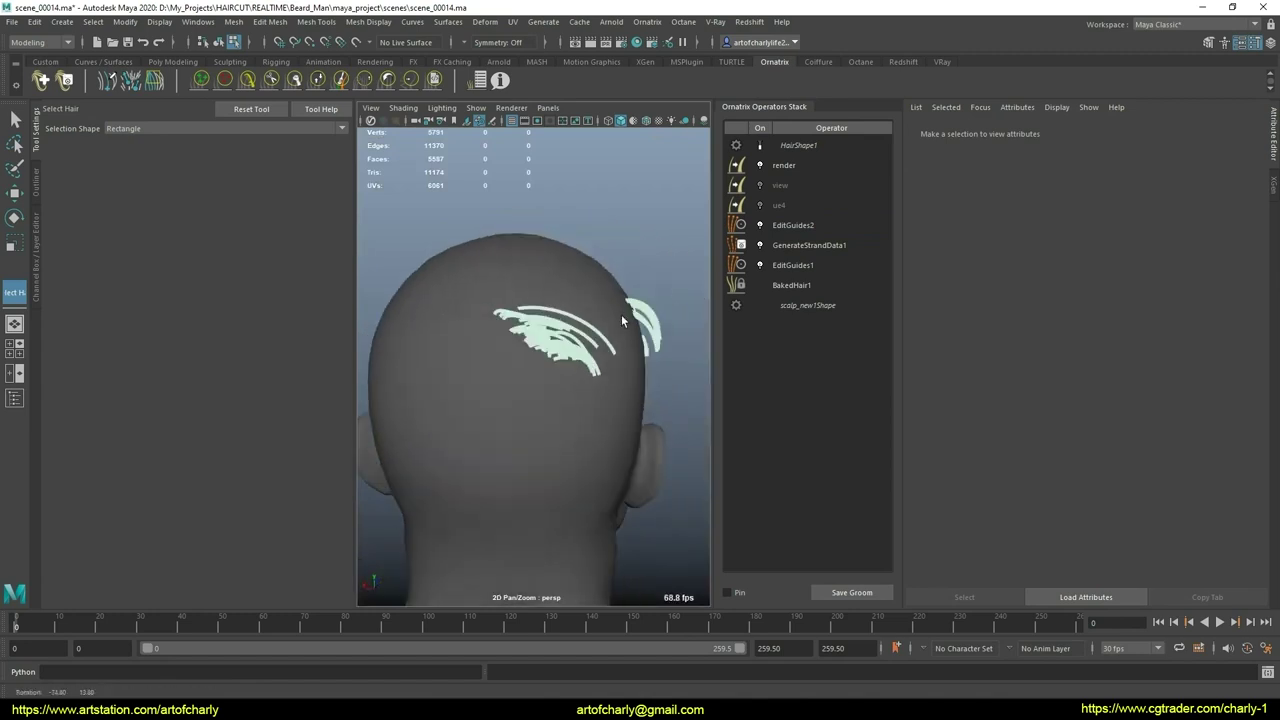
scroll(494, 408, up, 5)
scroll(494, 408, down, 2)
scroll(541, 377, up, 2)
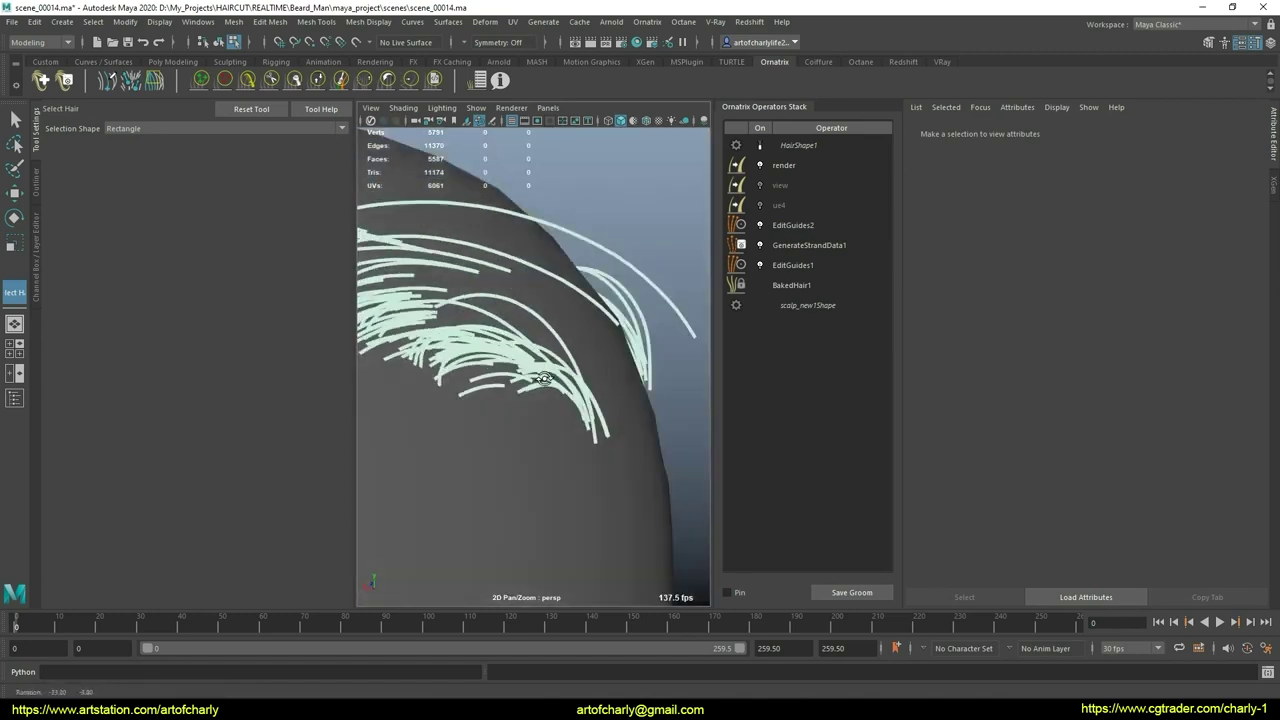
mouse_move(541, 377)
alt+mouse_down()
mouse_move(485, 362)
mouse_move(445, 315)
alt+mouse_up()
click(445, 315)
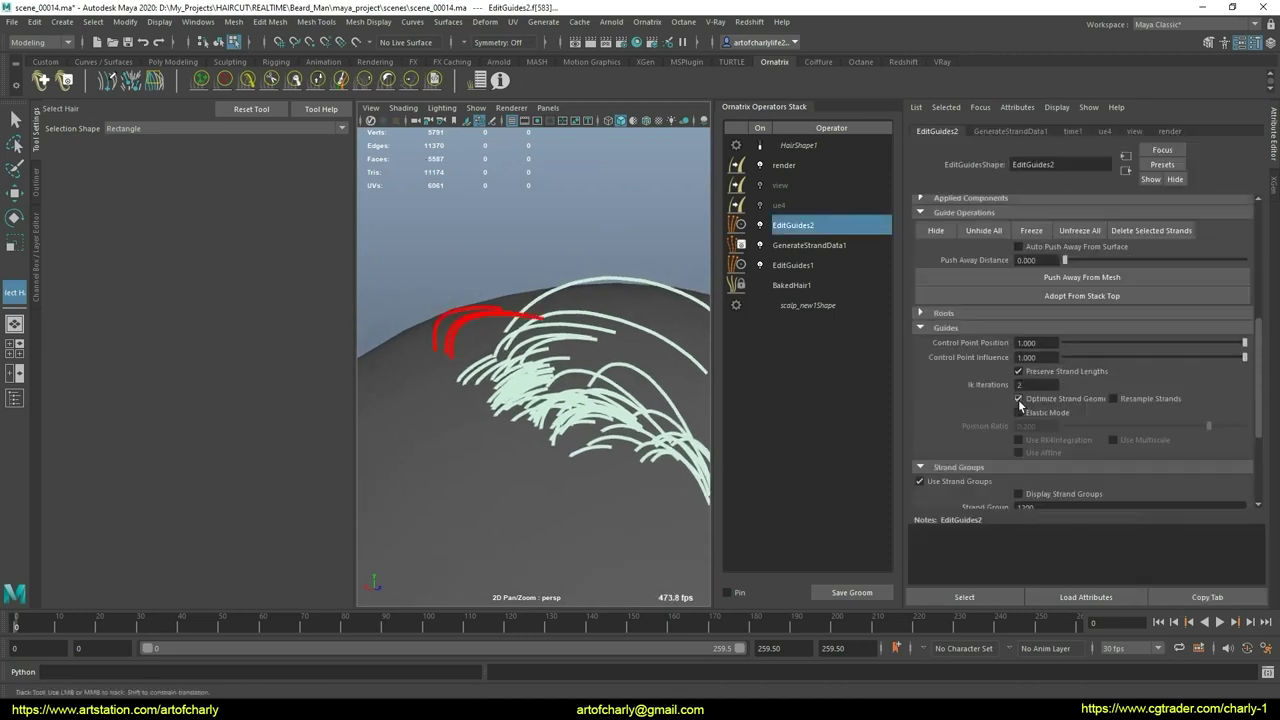
scroll(1020, 405, down, 4)
click(1030, 347)
text(5)
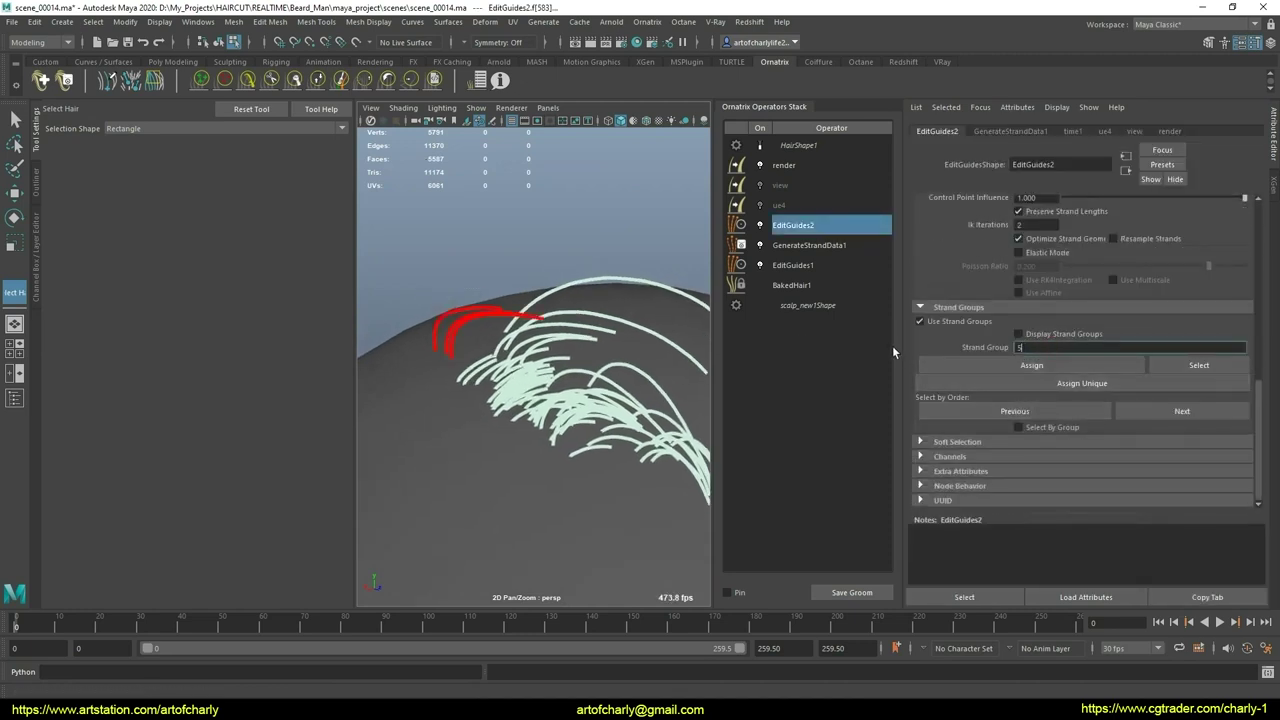
text(007)
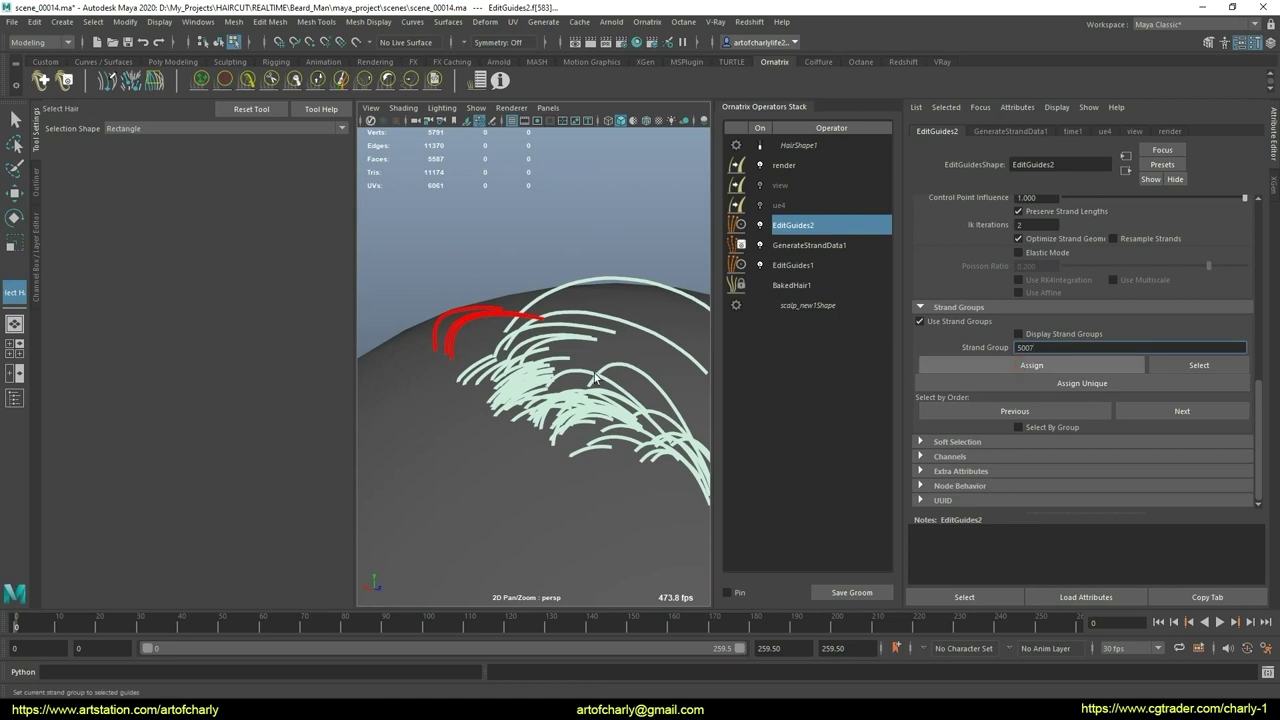
key(Return)
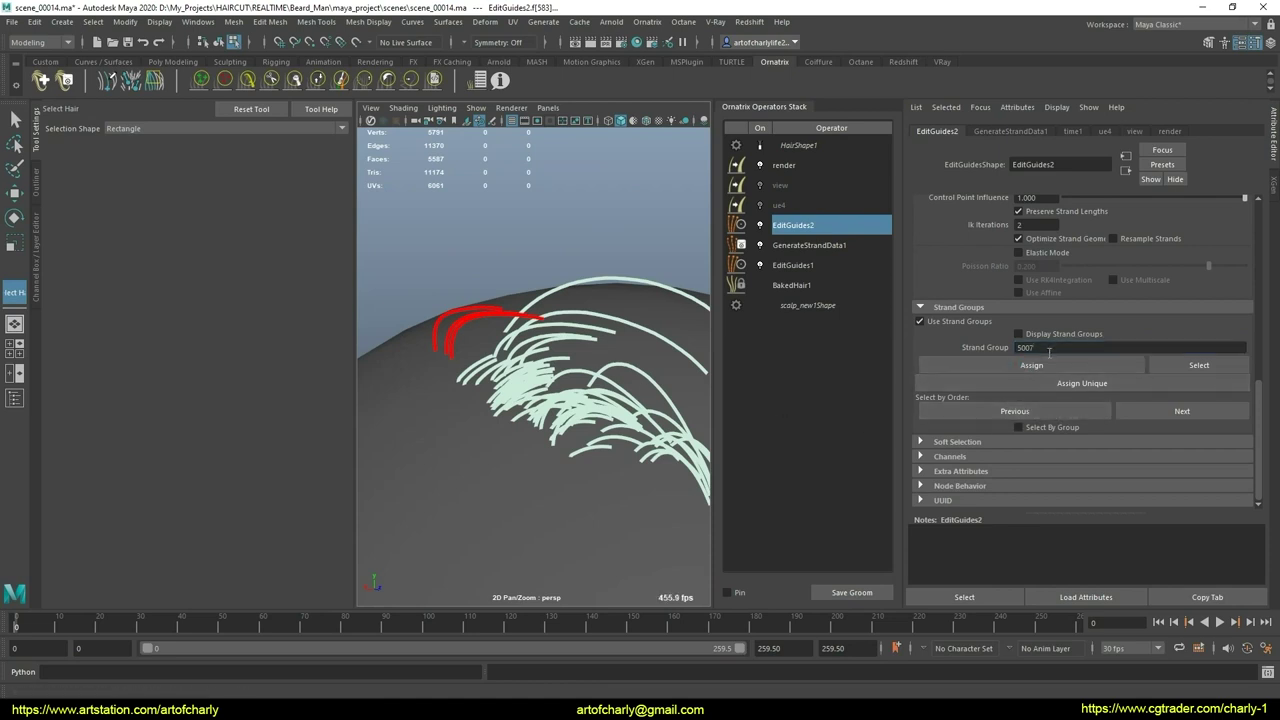
click(1040, 365)
Step: Collapse Guides and step through BakedHair1 back to the EditGuides2 operator
scroll(990, 335, up, 4)
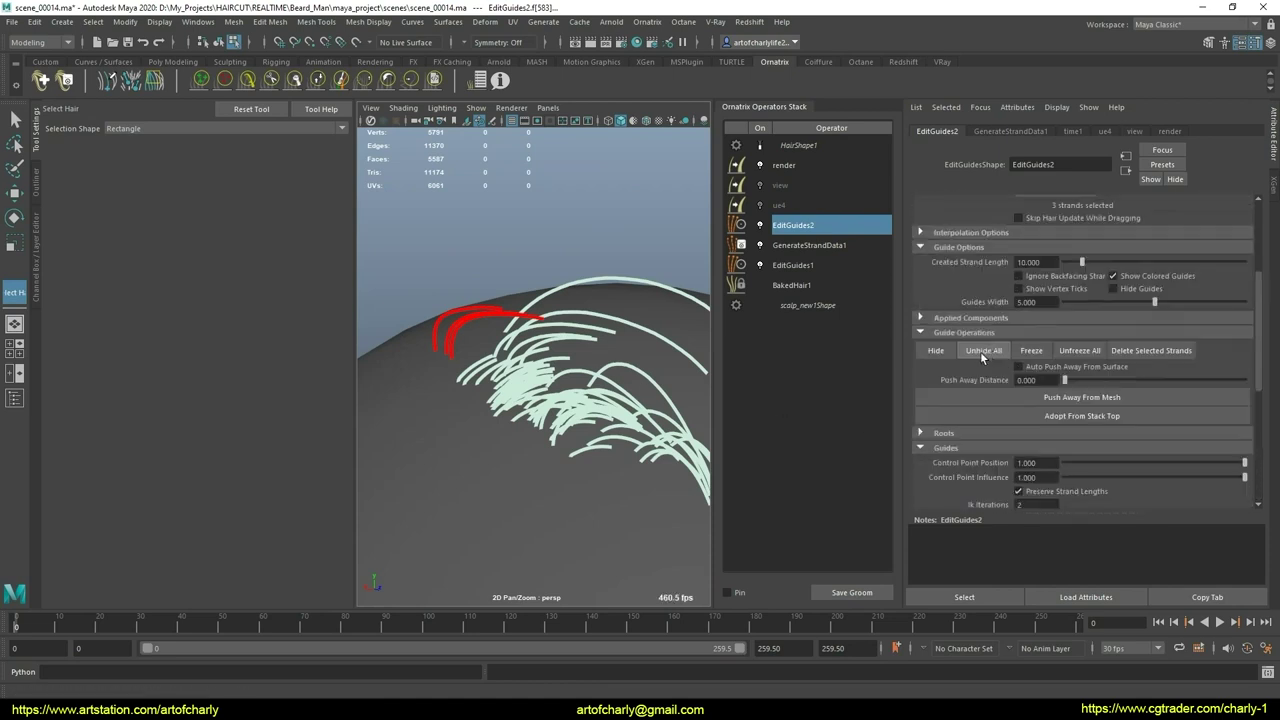
click(952, 447)
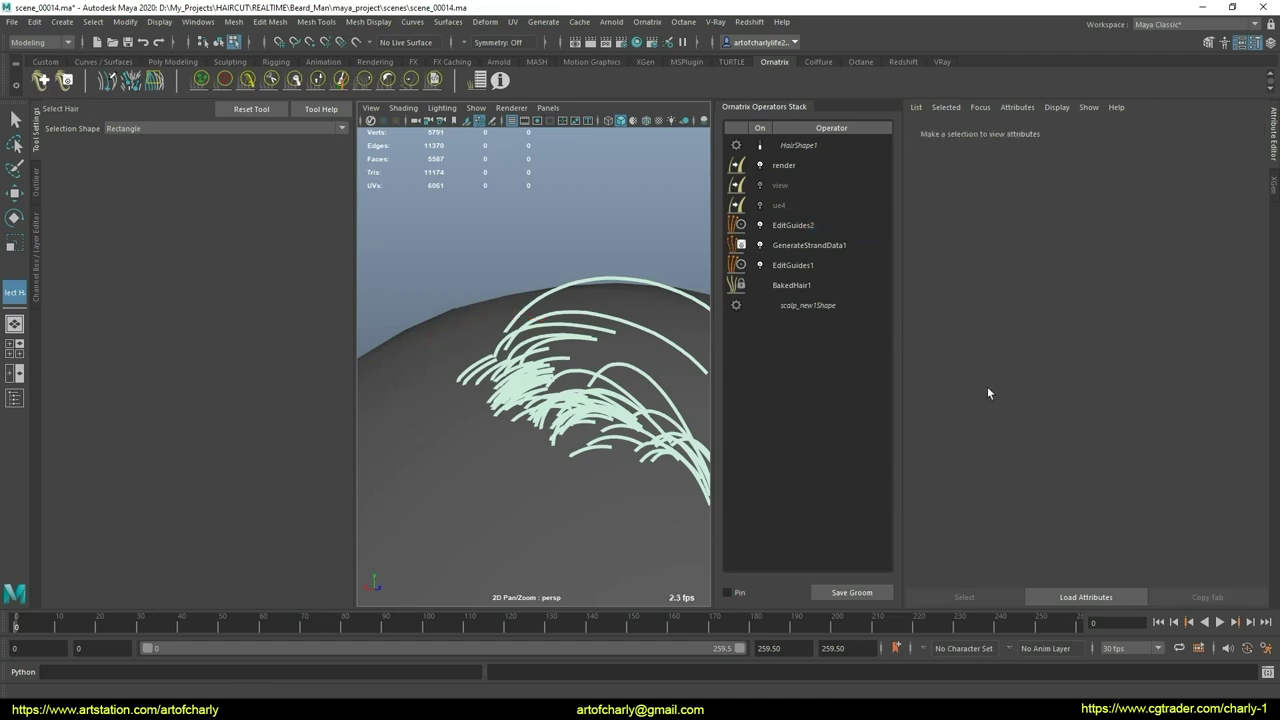
click(792, 285)
click(806, 266)
click(792, 225)
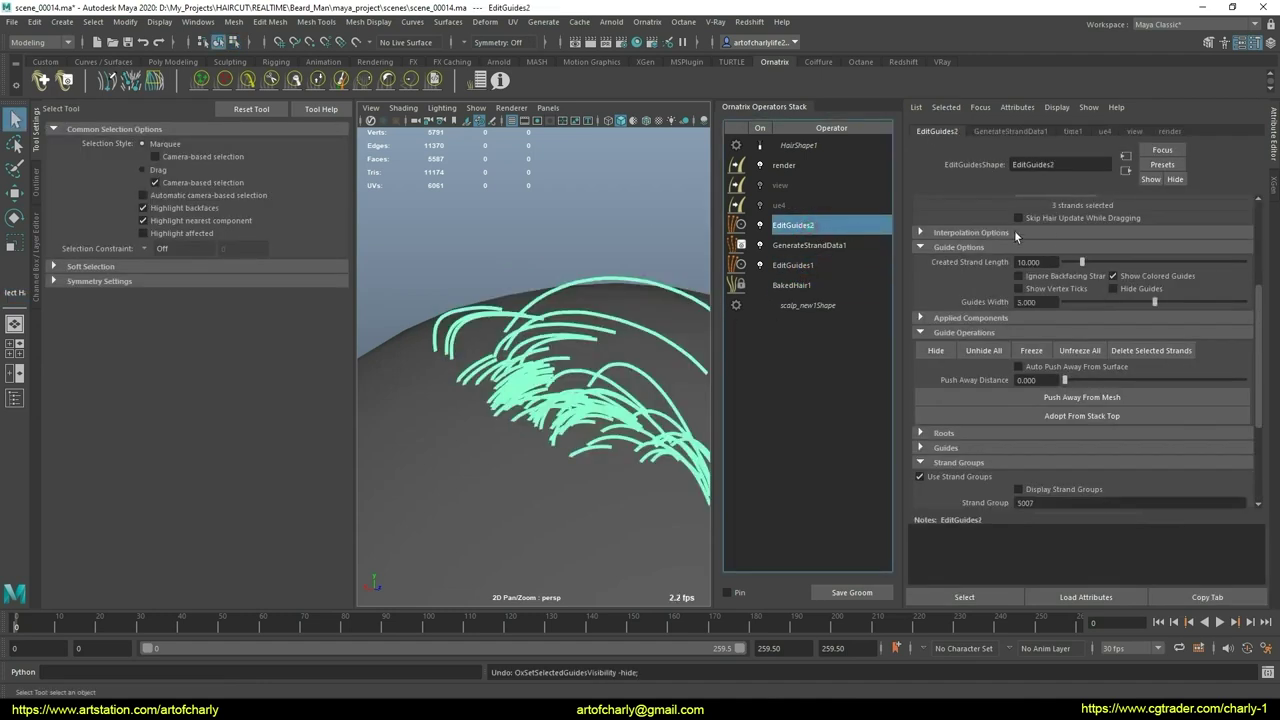
click(1026, 223)
scroll(938, 313, down, 5)
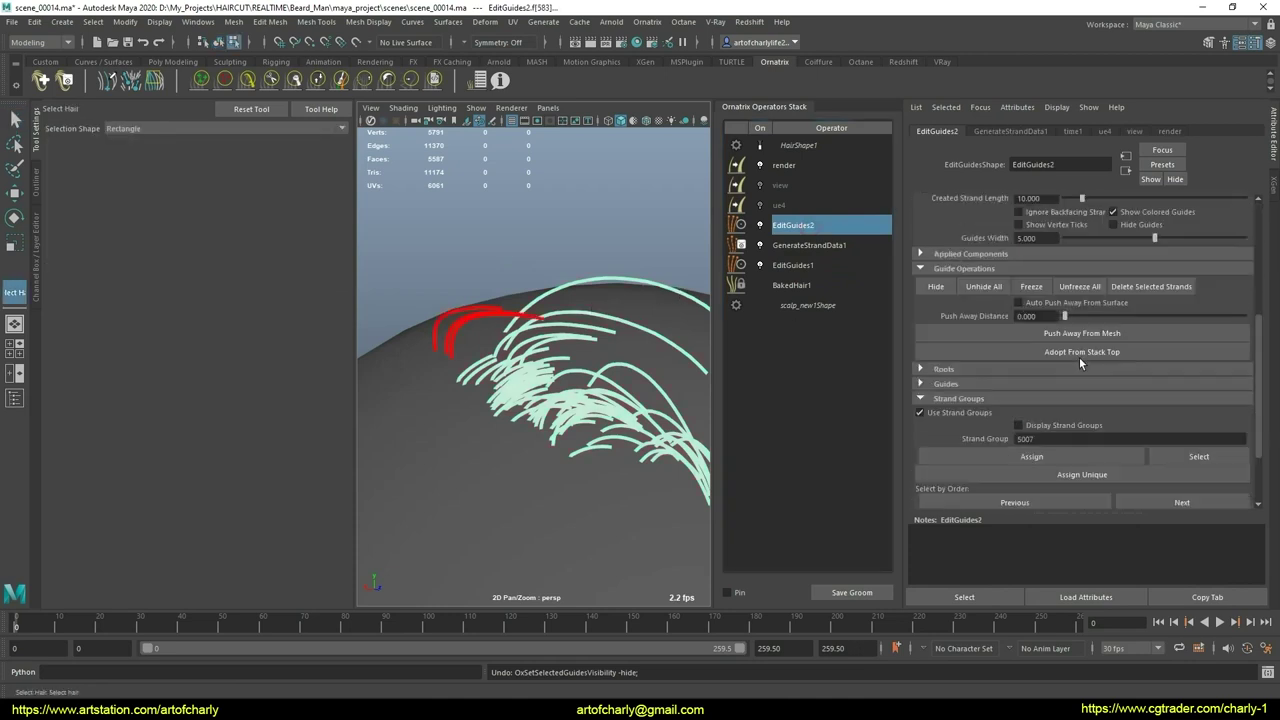
click(805, 335)
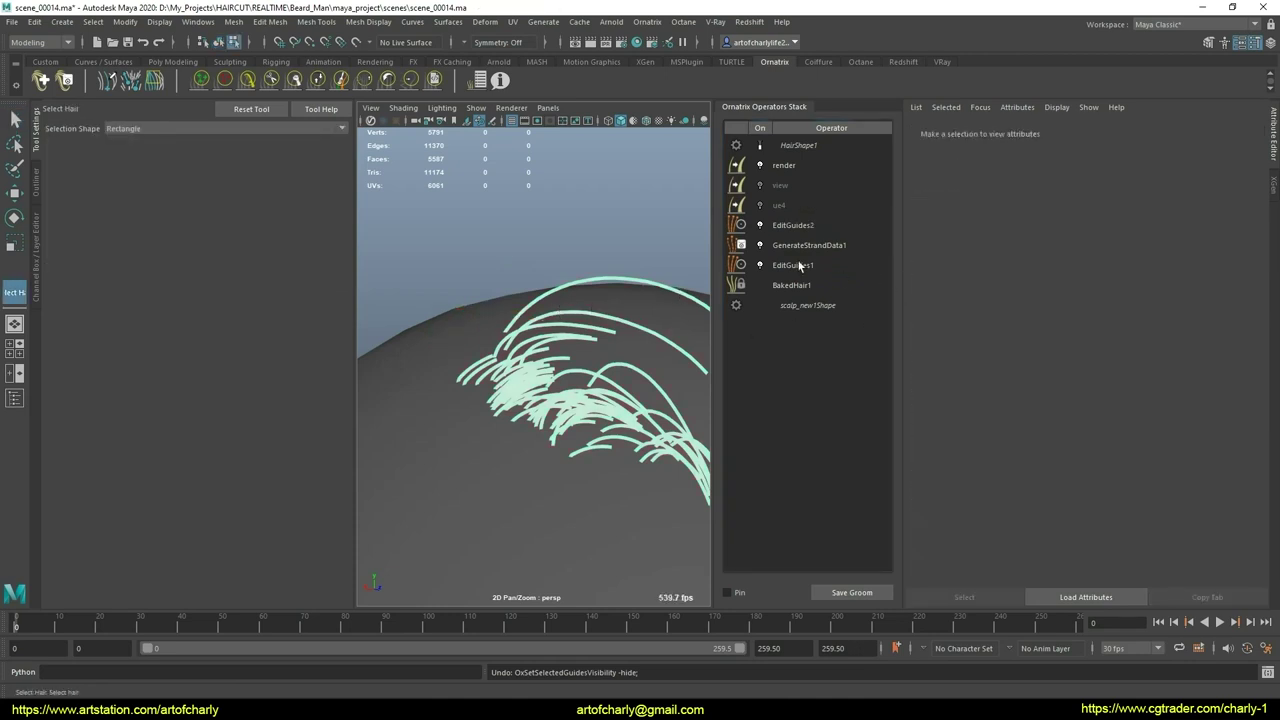
click(806, 229)
Step: Enable Edit Guides, then select a pair of guide strands and assign them strand group 5008
click(1025, 222)
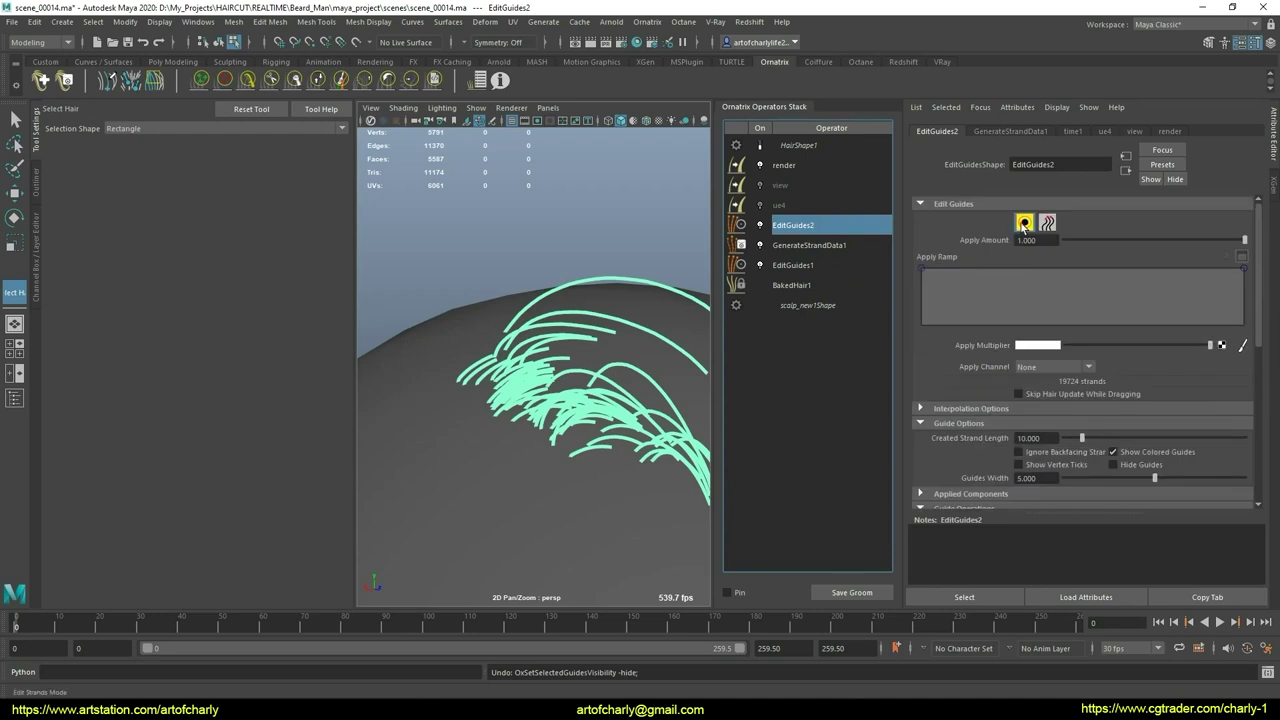
alt+drag(537, 337, 491, 282)
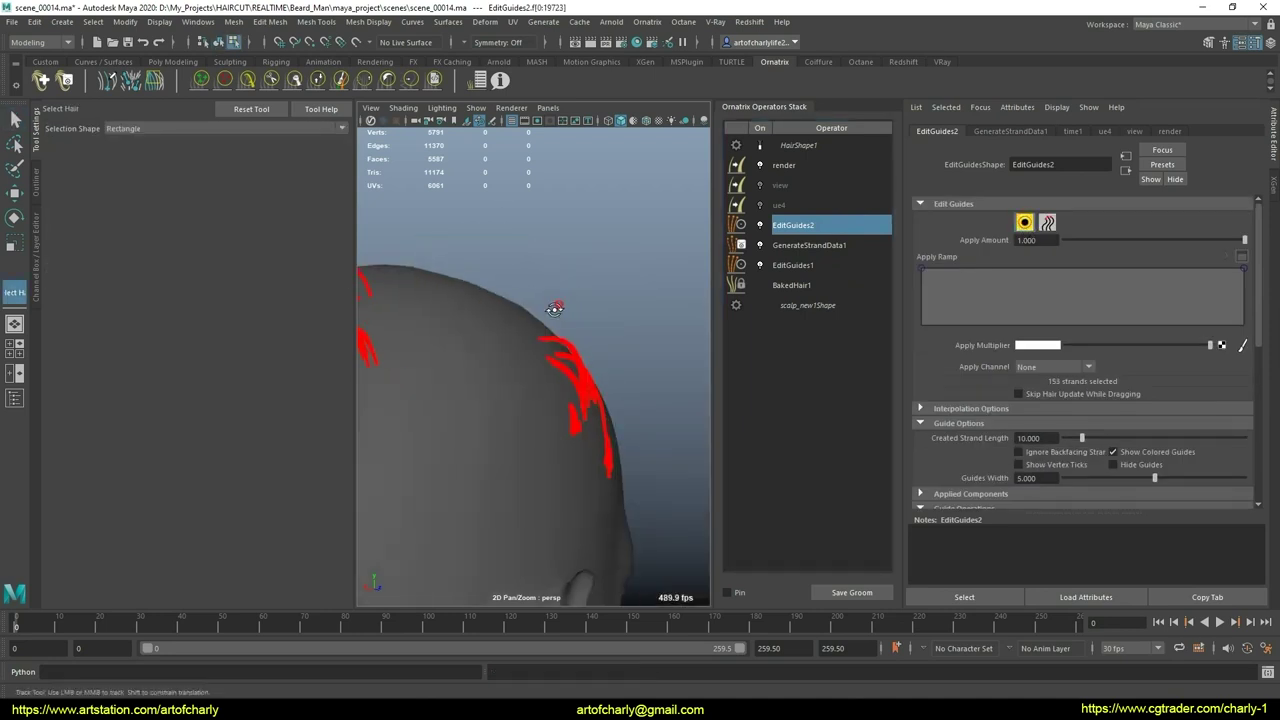
alt+right_drag(491, 282, 637, 369)
mouse_move(637, 369)
alt+mouse_down()
mouse_move(623, 369)
mouse_move(697, 370)
mouse_move(654, 357)
alt+mouse_up()
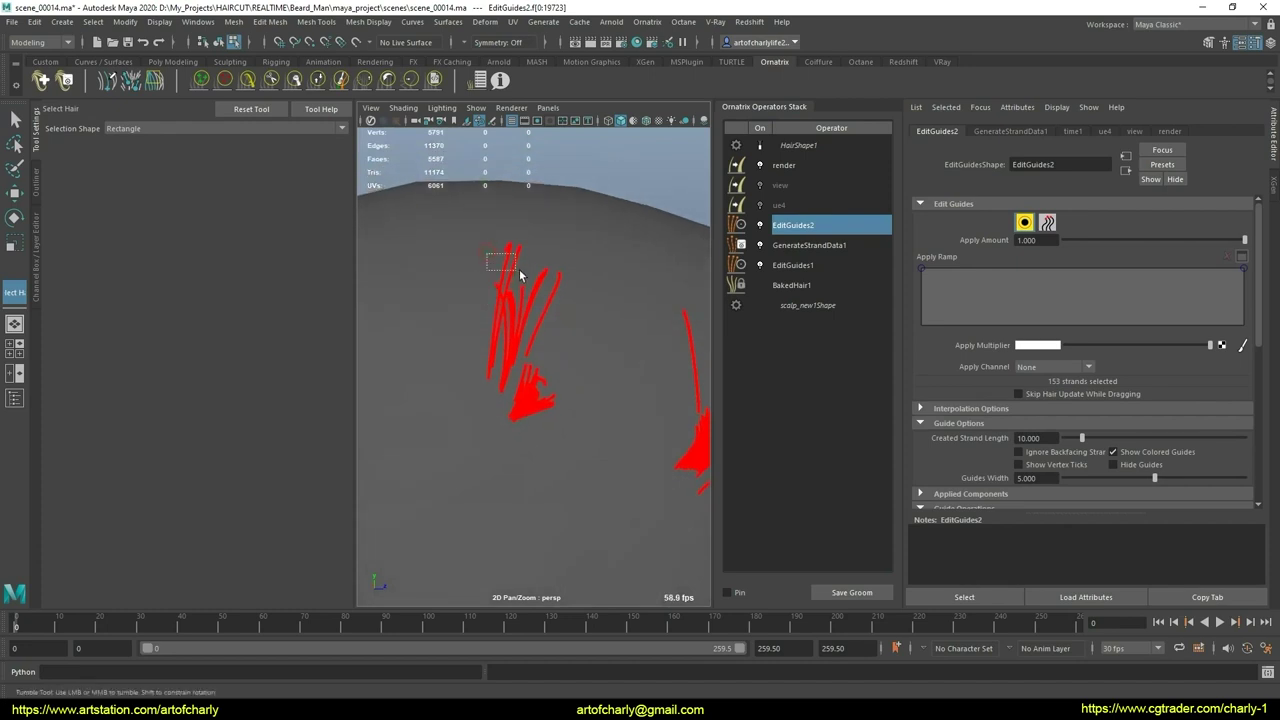
mouse_move(519, 275)
mouse_down()
mouse_move(591, 423)
mouse_move(519, 393)
mouse_move(620, 395)
mouse_up()
scroll(1061, 390, down, 5)
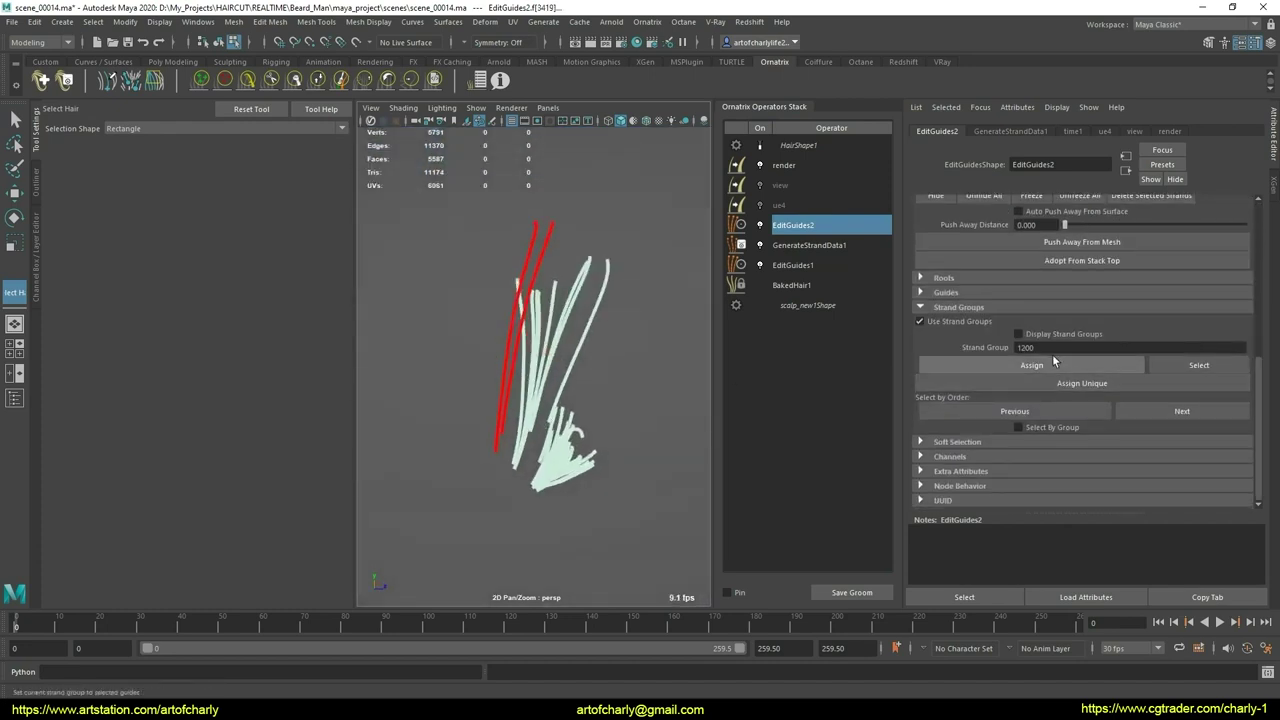
click(1052, 362)
text(0)
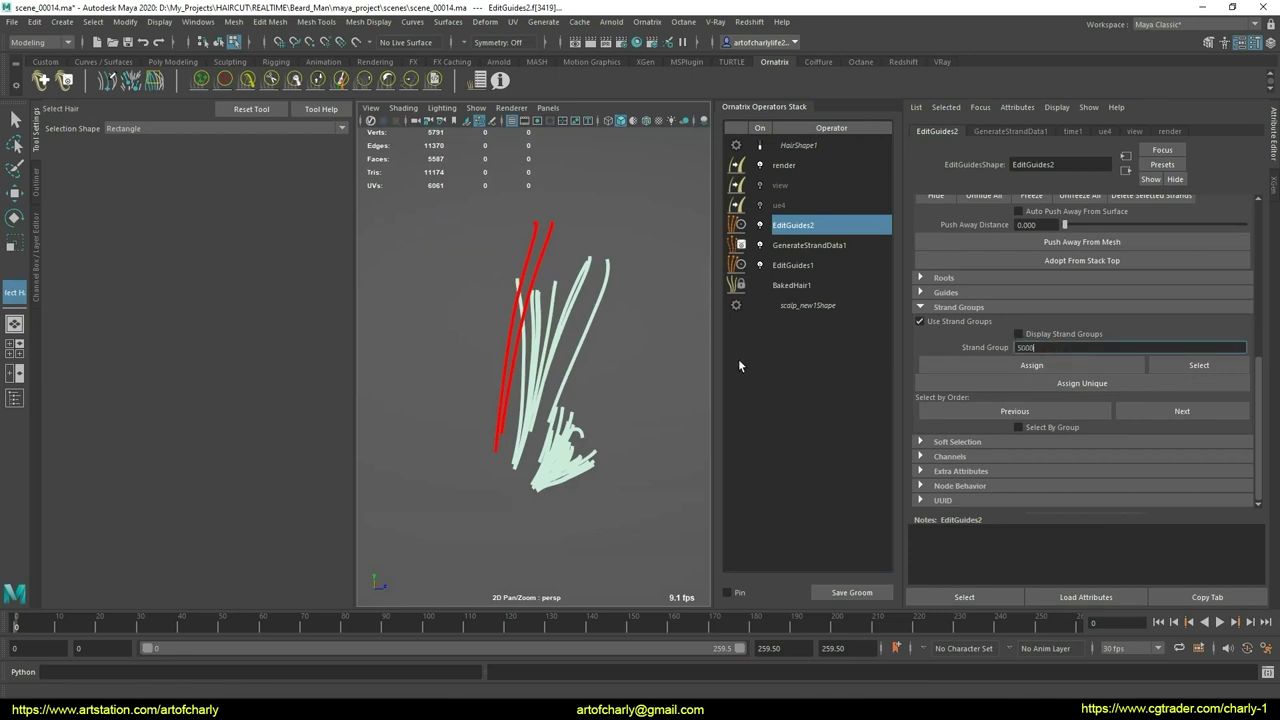
key(Return)
click(1098, 362)
click(584, 287)
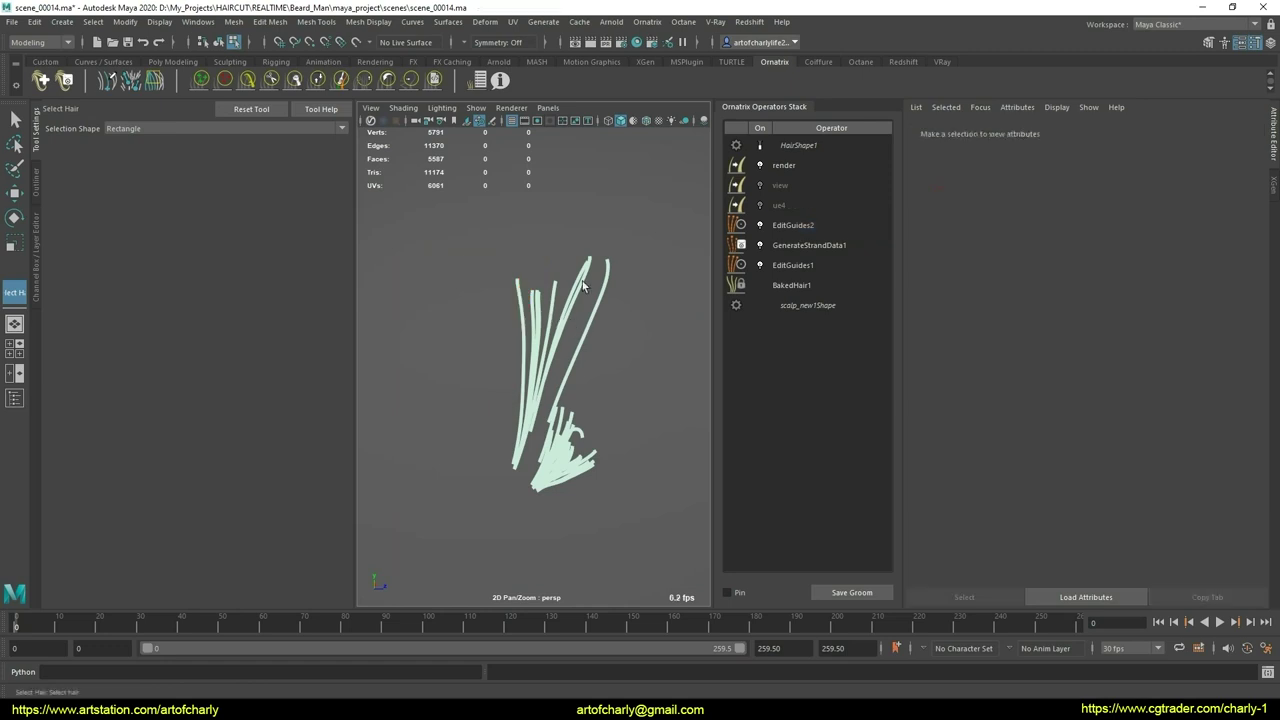
Step: Give the remaining long guide strands strand groups 5009 and 5010, then hide them
drag(639, 305, 492, 265)
click(1020, 359)
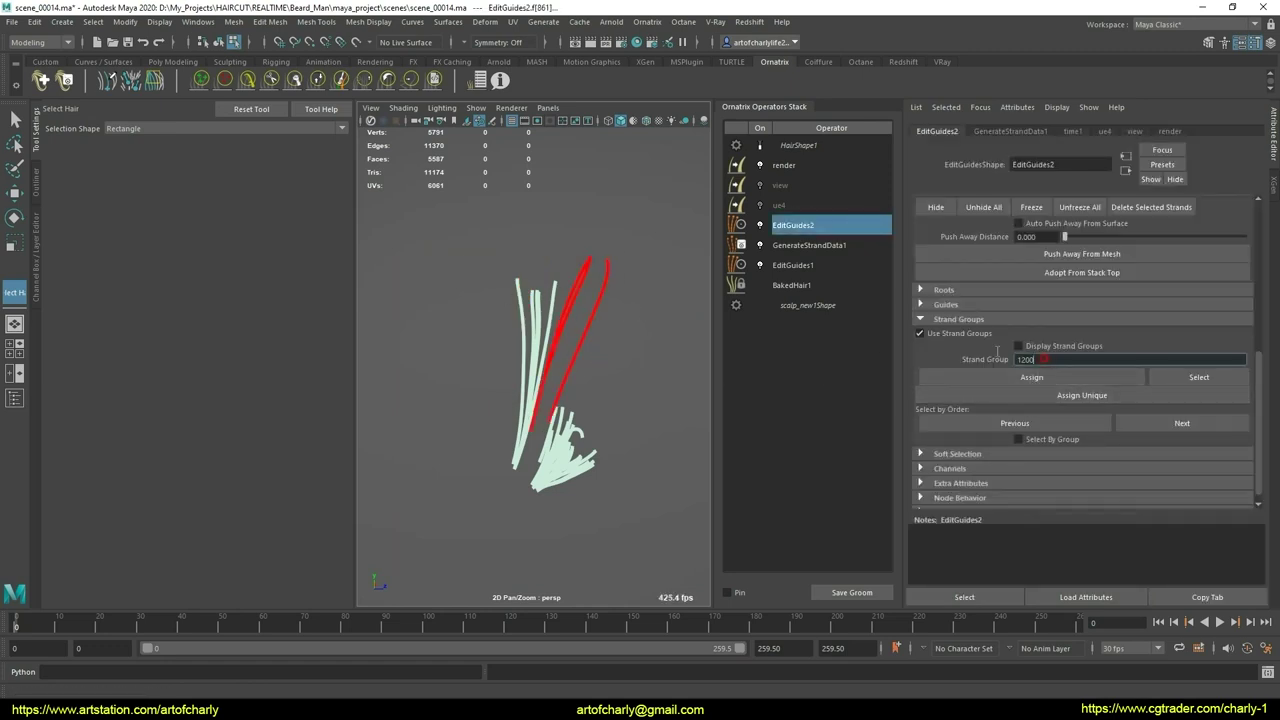
text(5009)
key(Return)
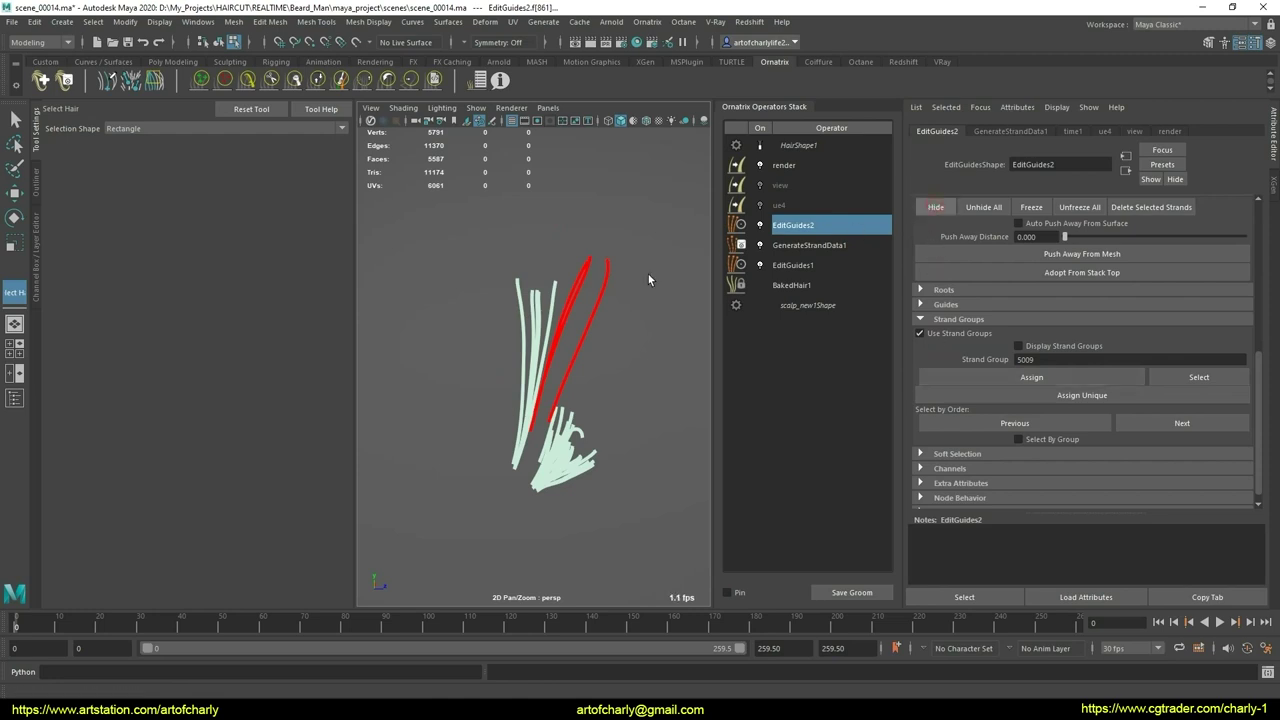
click(613, 360)
drag(559, 336, 467, 263)
click(1020, 359)
text(50)
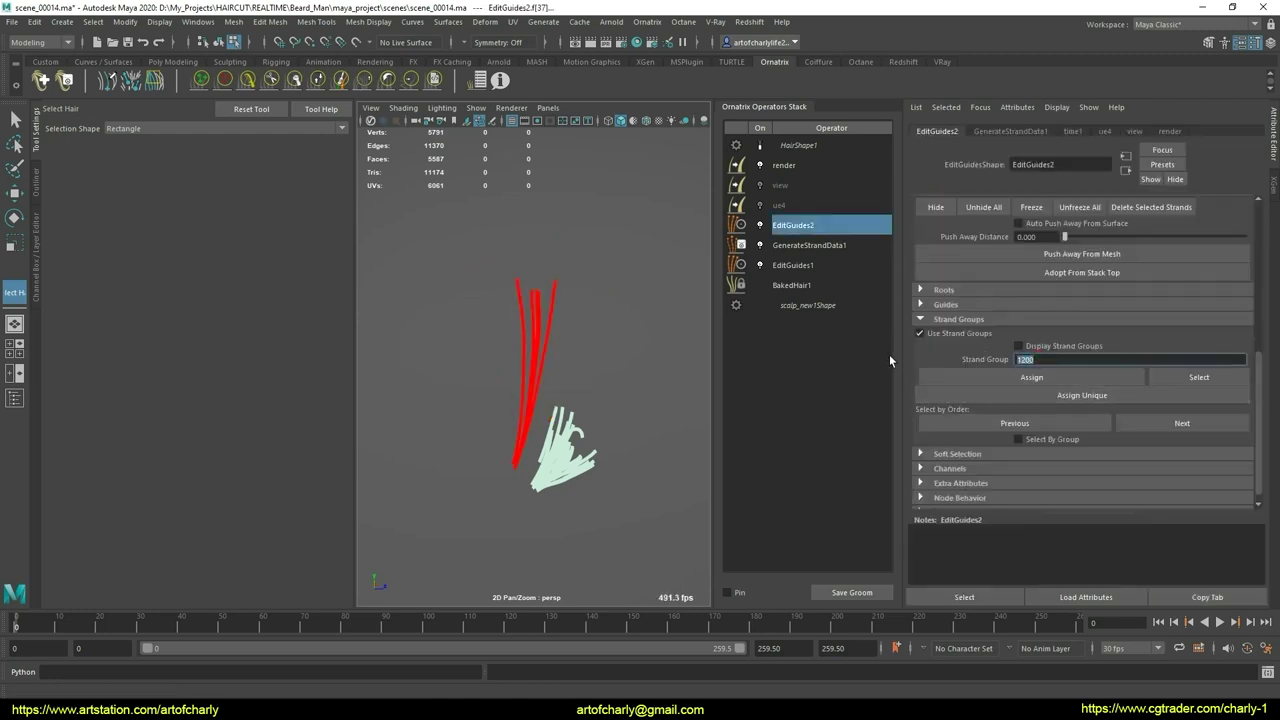
text(10)
key(Return)
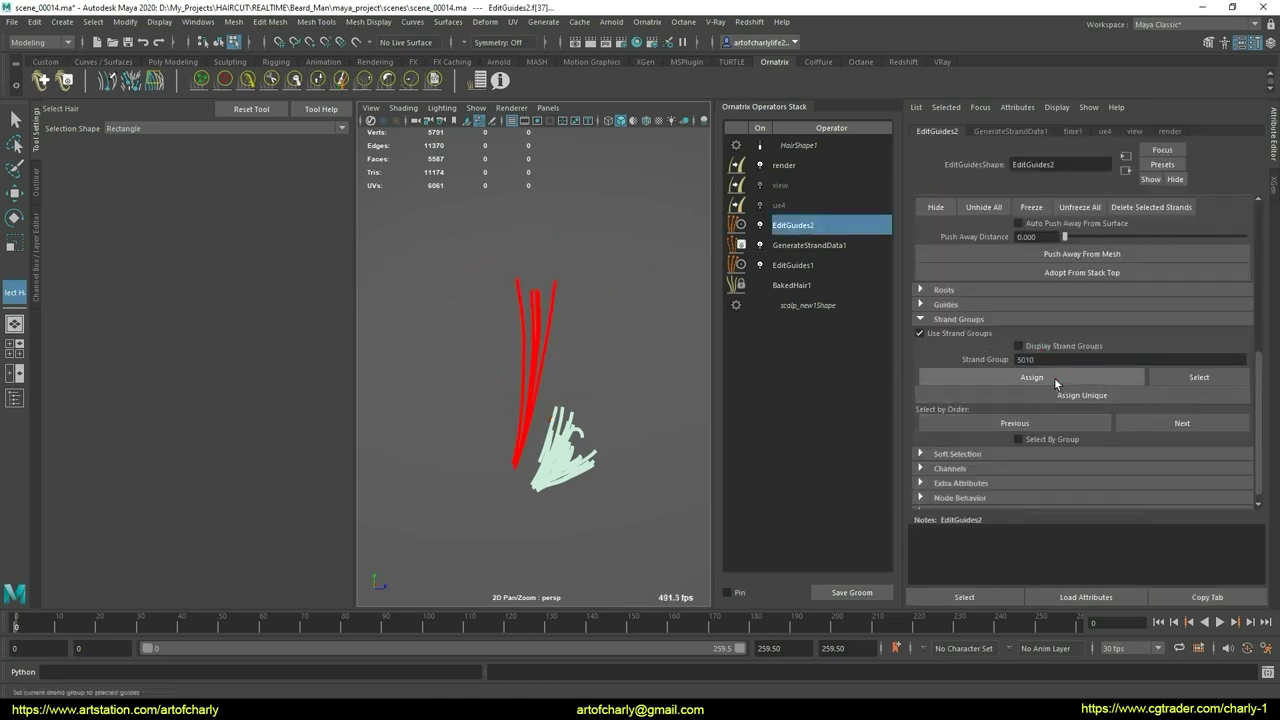
click(935, 207)
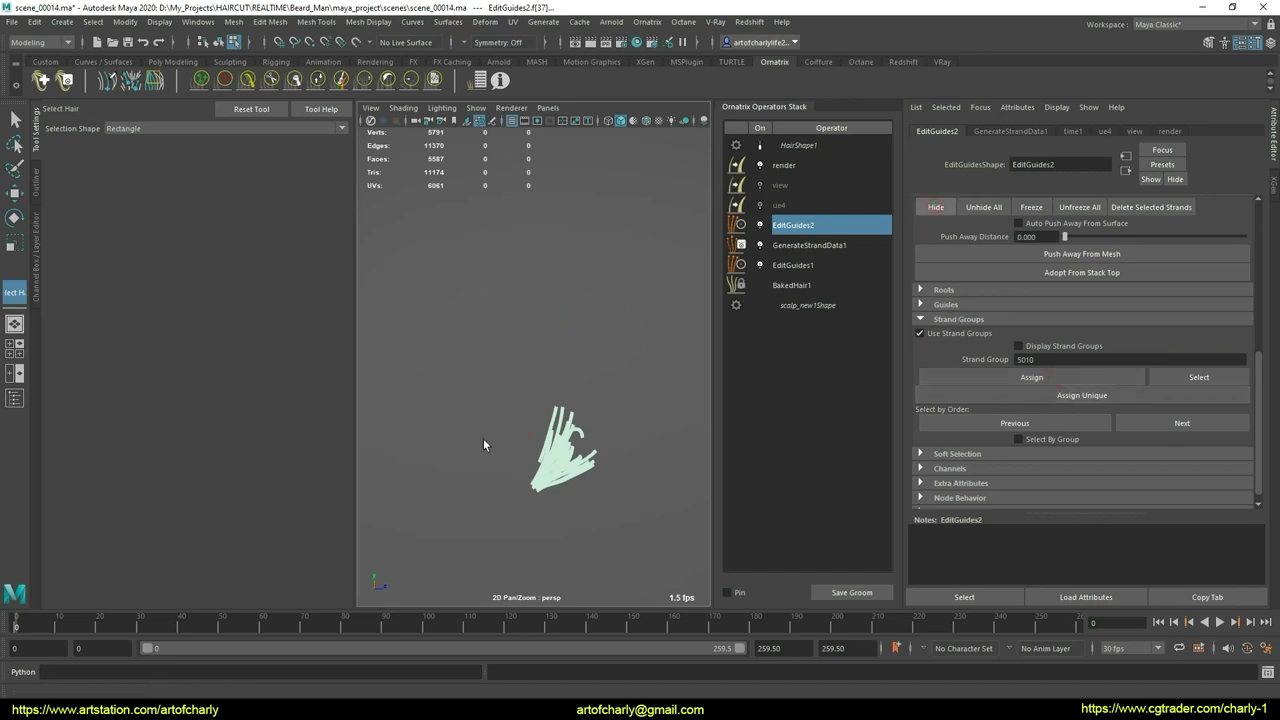
Step: Select the short guide clump and set its strand group to 5011
drag(483, 438, 651, 483)
double_click(1055, 360)
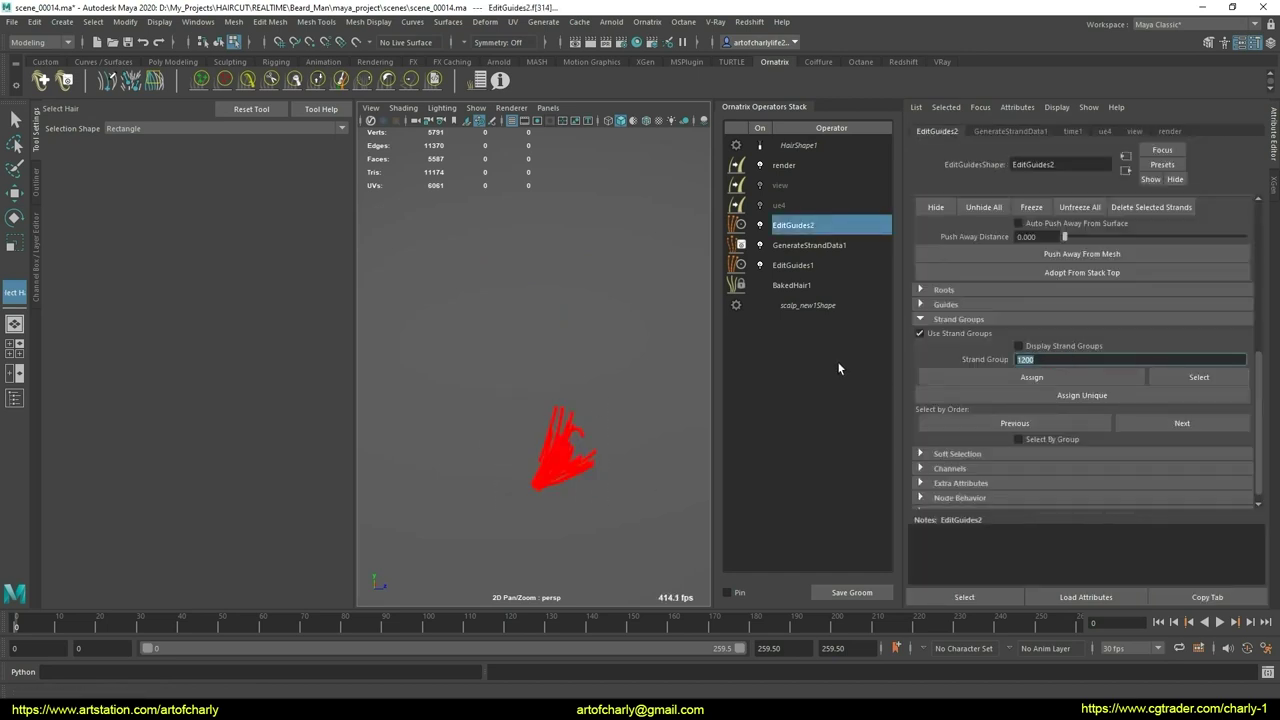
text(5011)
key(Return)
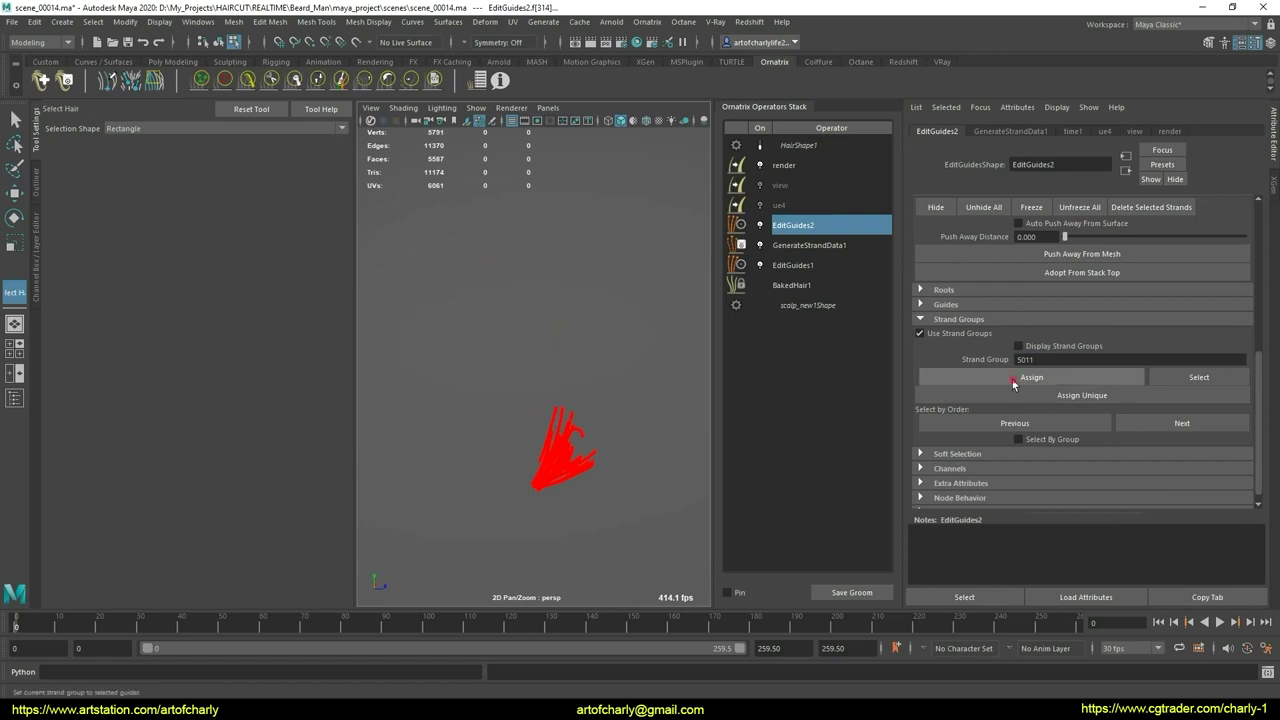
click(519, 311)
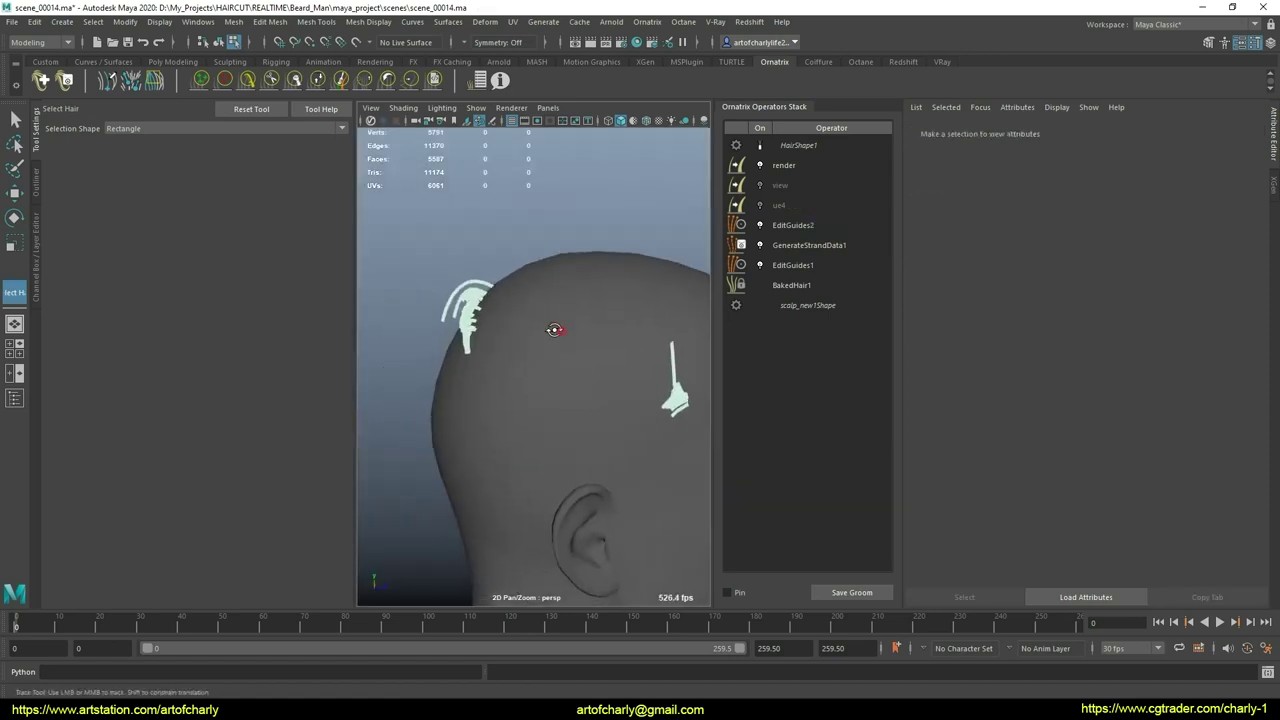
Step: Assign strand group 5011 to the next clump, then begin setting the following strand's group
mouse_move(519, 311)
mouse_down()
mouse_move(551, 388)
mouse_move(560, 323)
mouse_move(484, 364)
mouse_move(550, 456)
mouse_up()
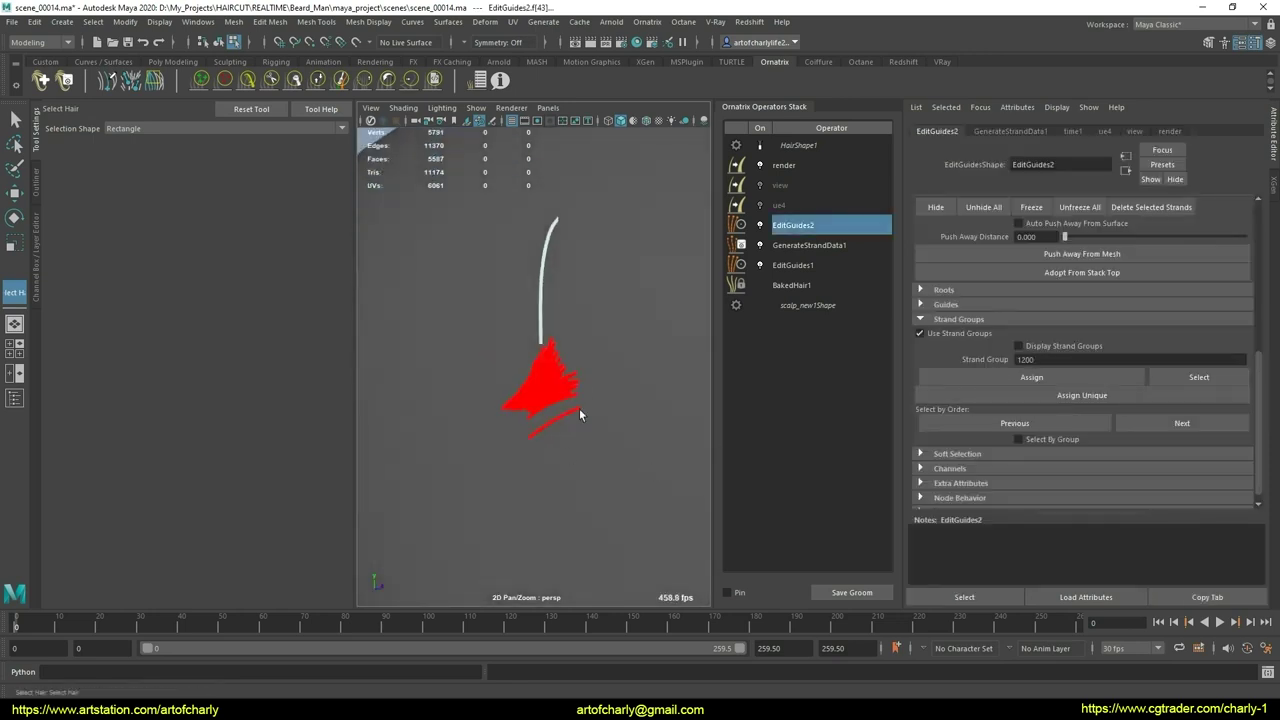
click(1068, 361)
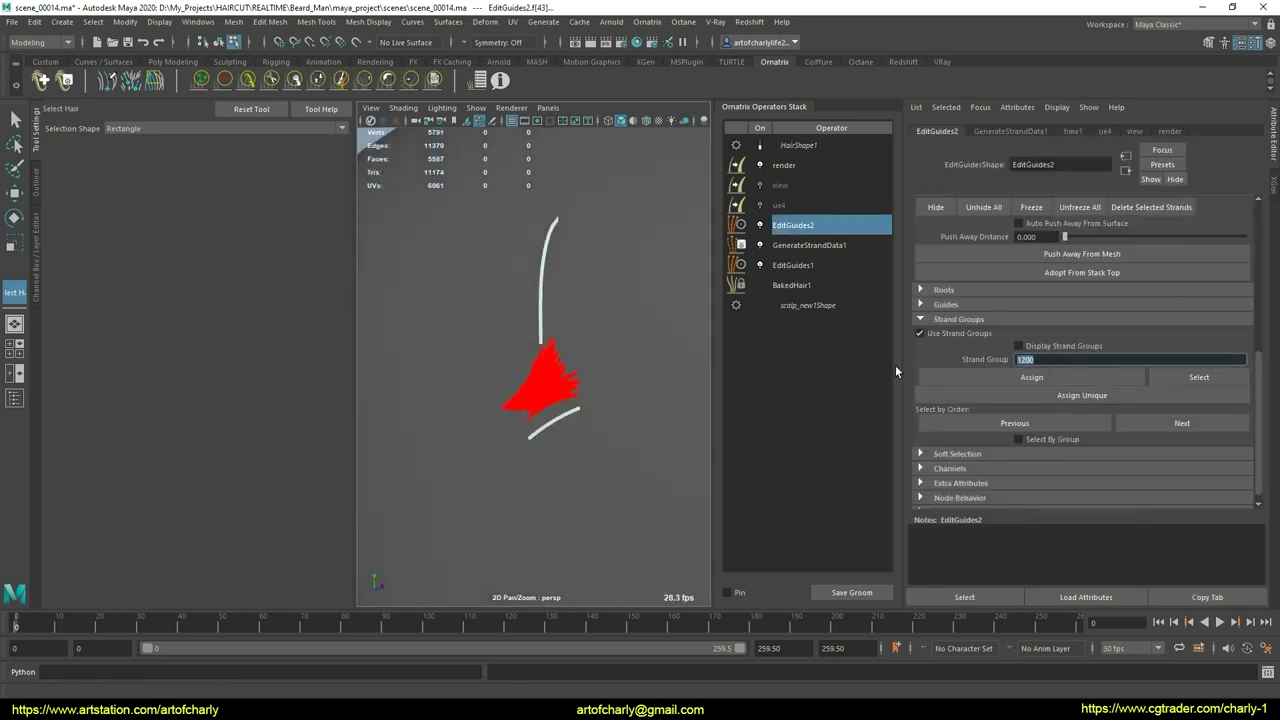
text(5011)
key(Return)
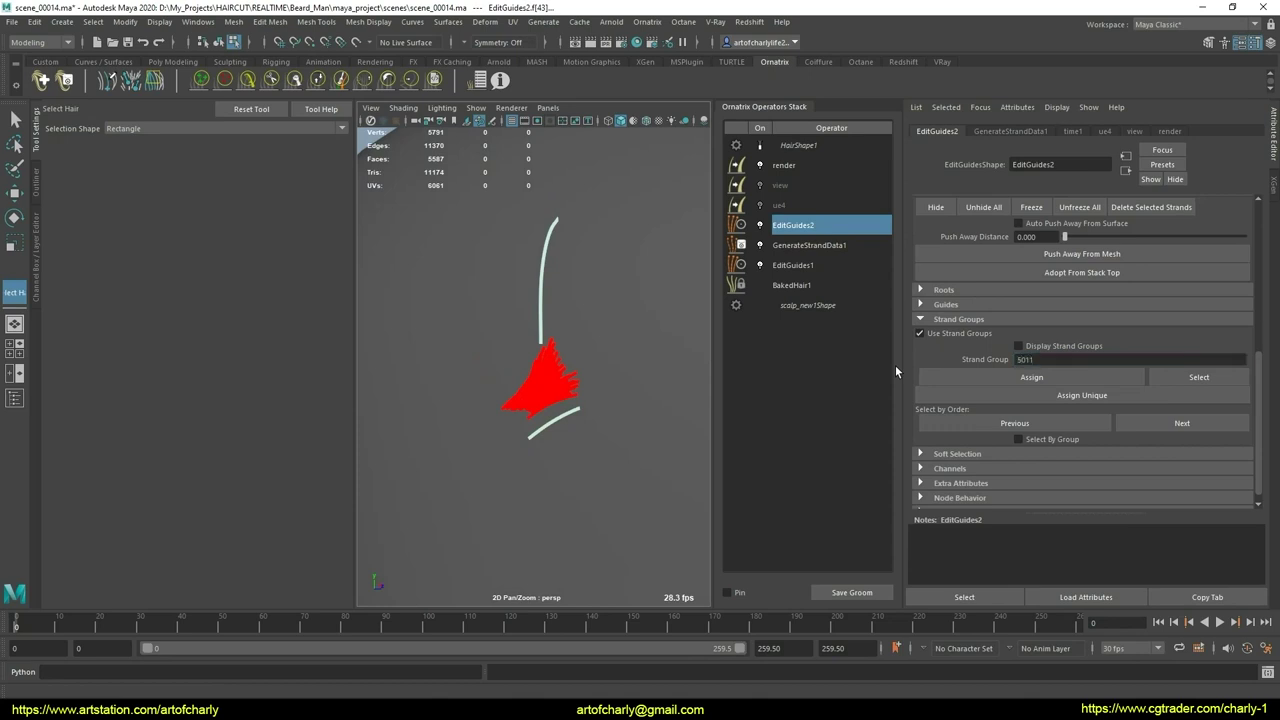
click(1040, 378)
click(493, 268)
key(ctrl+z)
click(1053, 360)
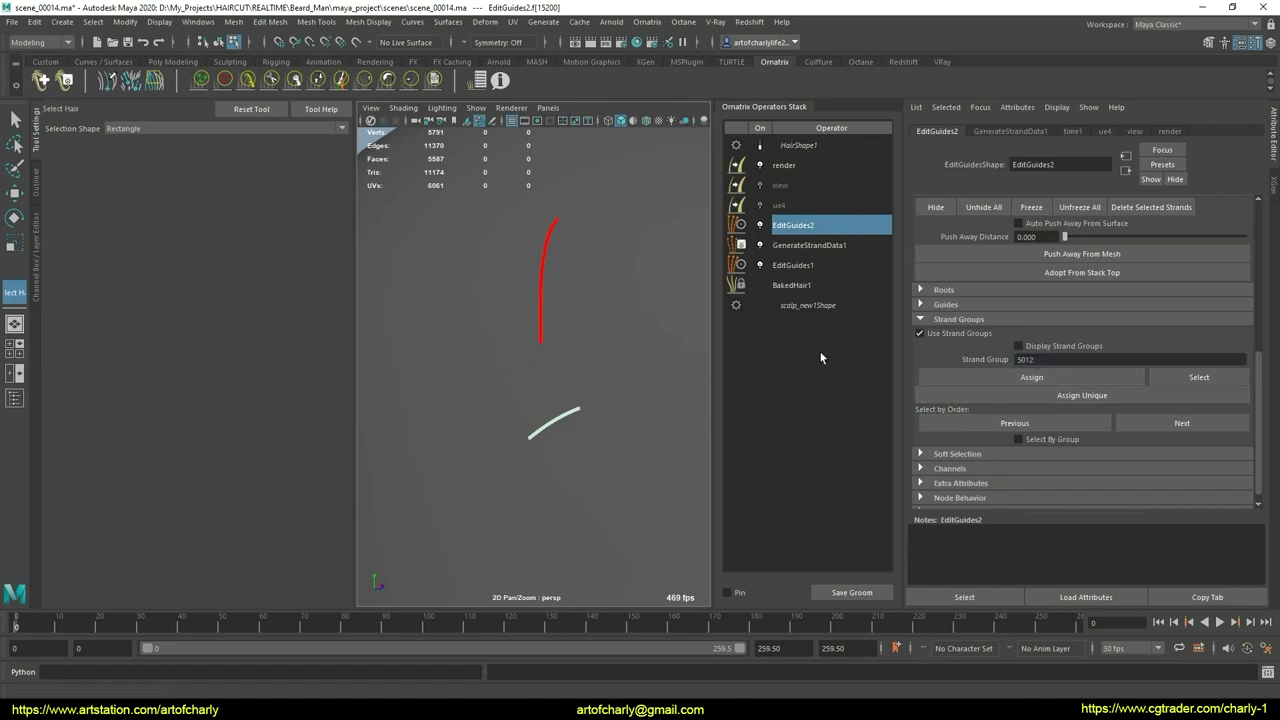
Step: Assign the red strand to group 5012 and the lower guide strand to group 5013
click(1031, 377)
drag(514, 360, 600, 476)
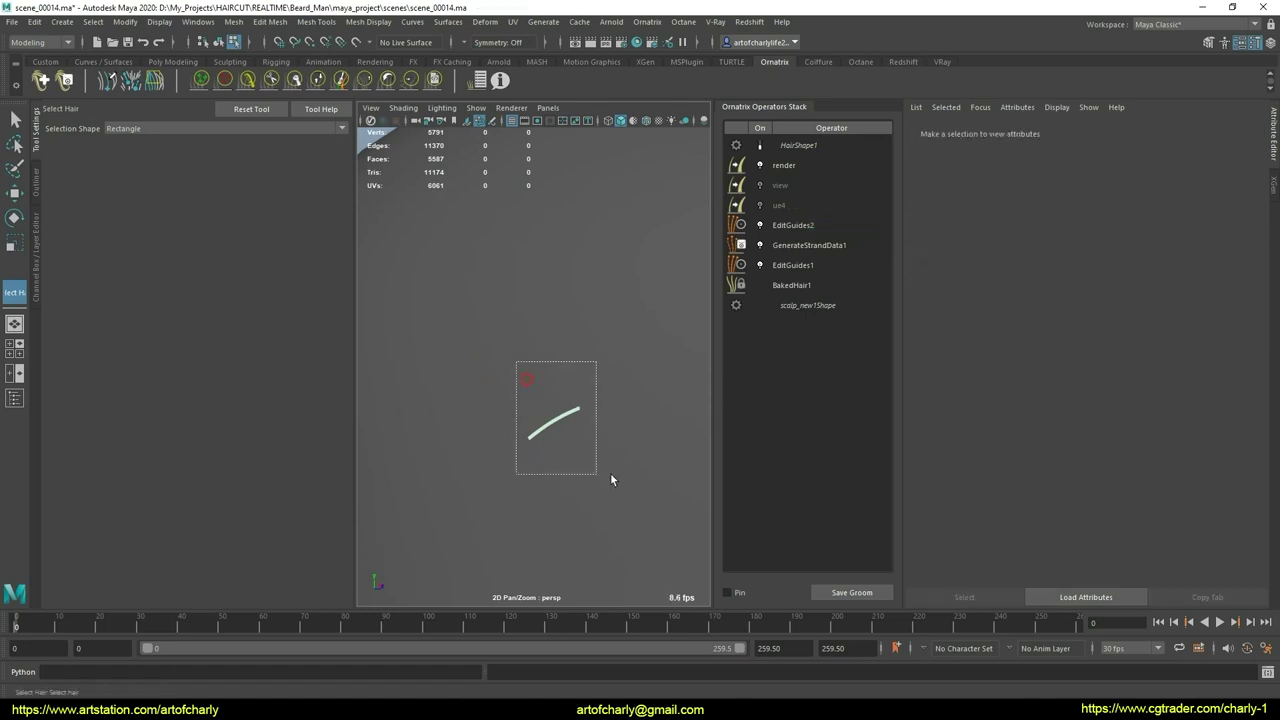
click(1031, 377)
text(5013)
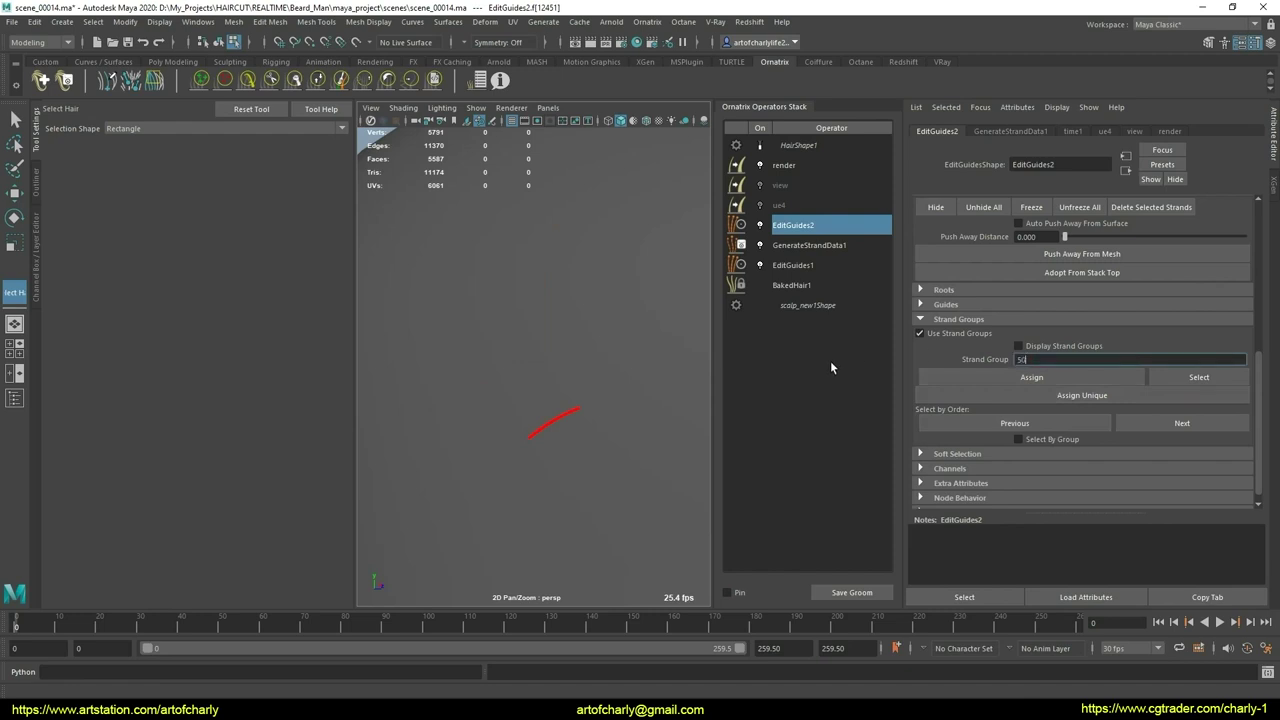
key(Return)
click(966, 377)
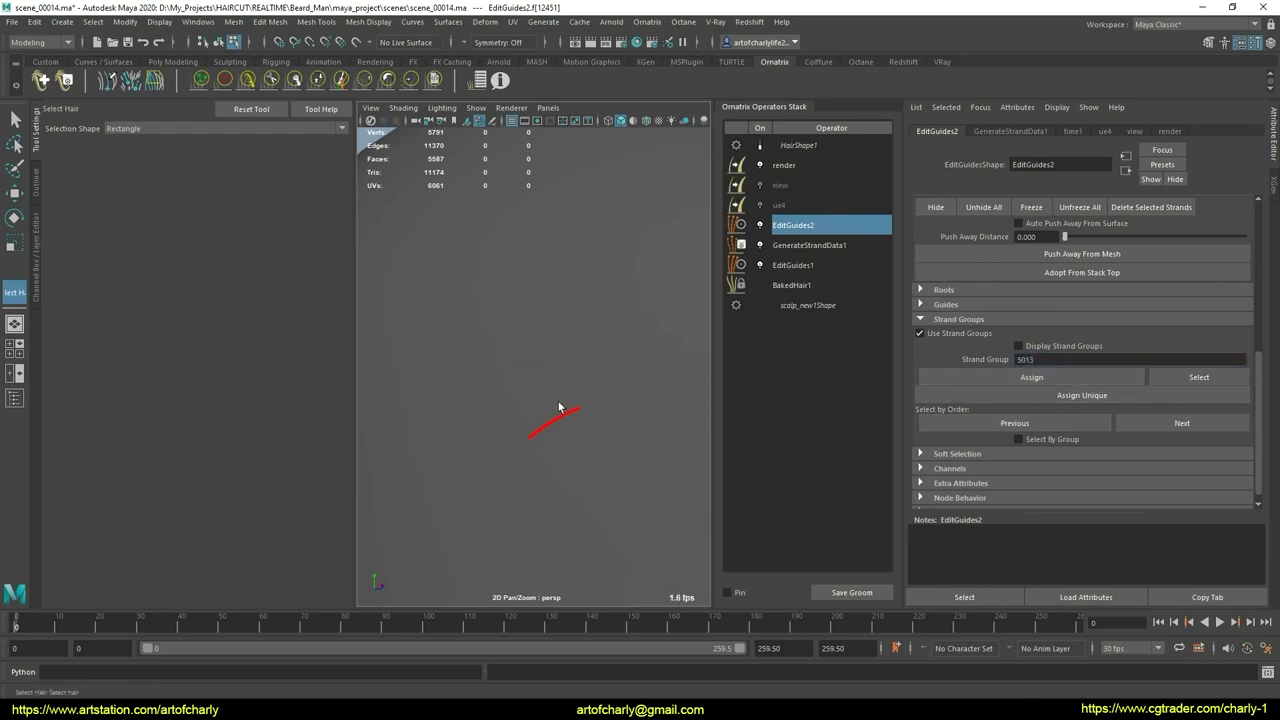
scroll(558, 405, down, 4)
Step: Assign the upright guide-strand cluster to strand group 5014
click(541, 345)
mouse_move(541, 345)
alt+mouse_down()
mouse_move(560, 434)
mouse_move(534, 451)
mouse_move(620, 517)
mouse_move(500, 371)
mouse_move(571, 386)
mouse_move(634, 349)
mouse_move(604, 349)
mouse_move(586, 386)
mouse_move(500, 400)
mouse_move(505, 385)
mouse_move(504, 441)
mouse_move(529, 423)
mouse_move(566, 437)
mouse_move(480, 428)
mouse_move(443, 457)
mouse_move(509, 457)
mouse_move(624, 426)
mouse_move(494, 336)
alt+mouse_up()
drag(588, 427, 589, 423)
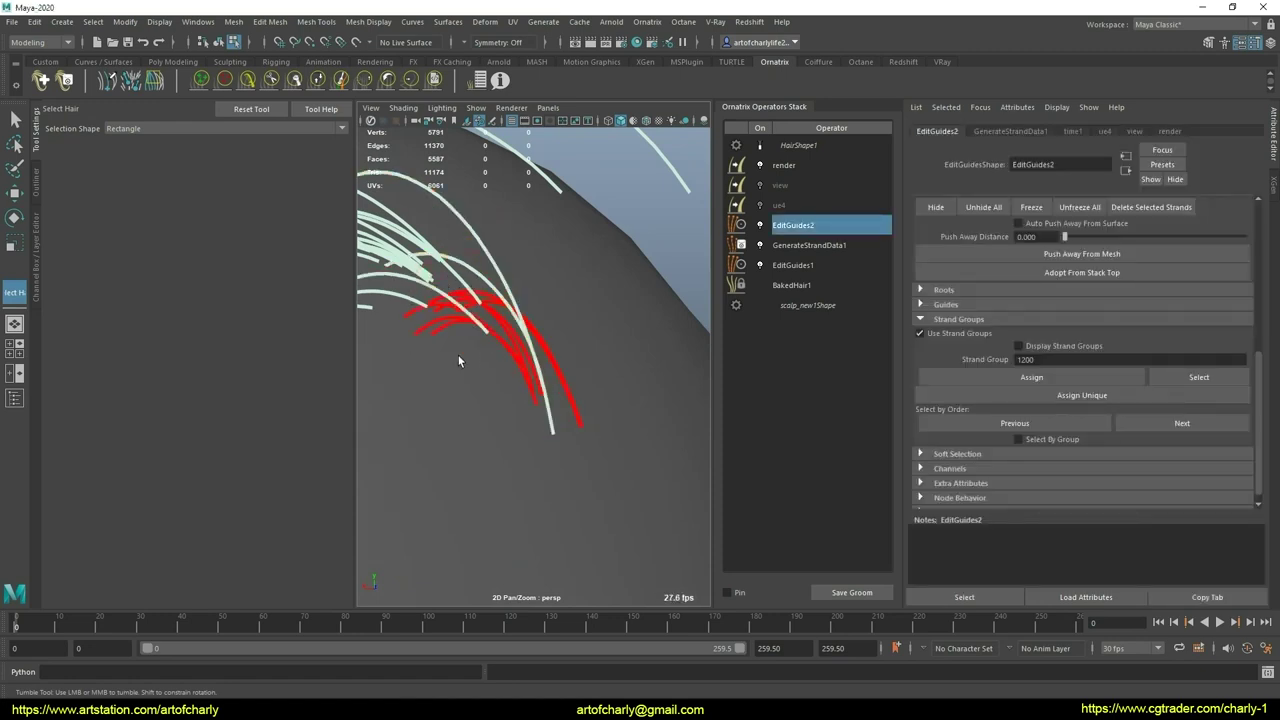
click(1062, 359)
text(5)
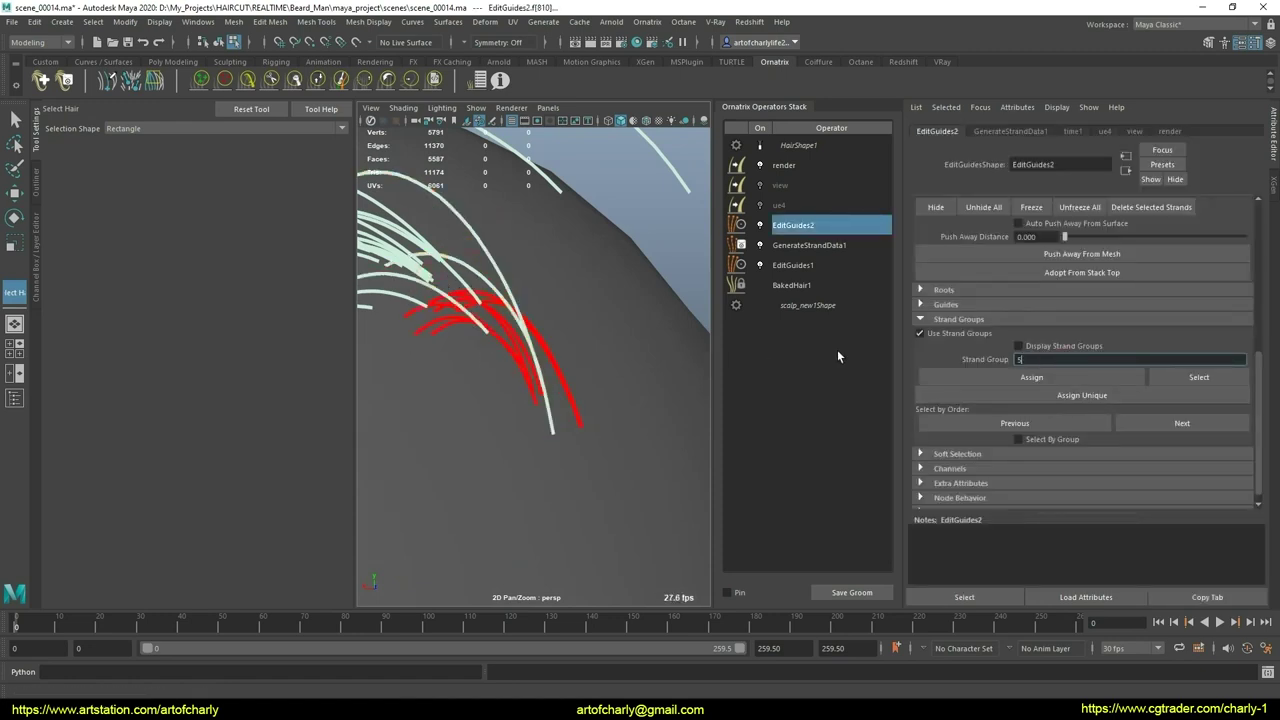
text(014)
key(Return)
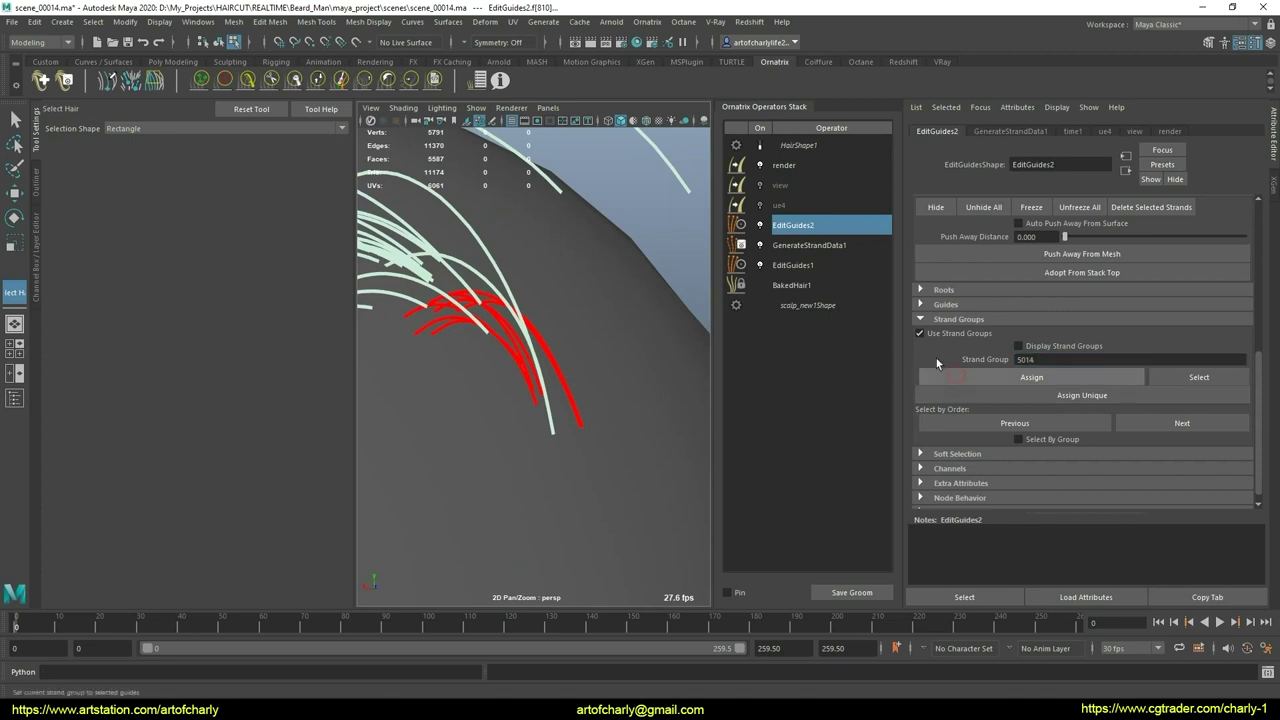
click(945, 376)
Step: Deselect, orbit around the whole hair clump, and undo the last change
click(585, 378)
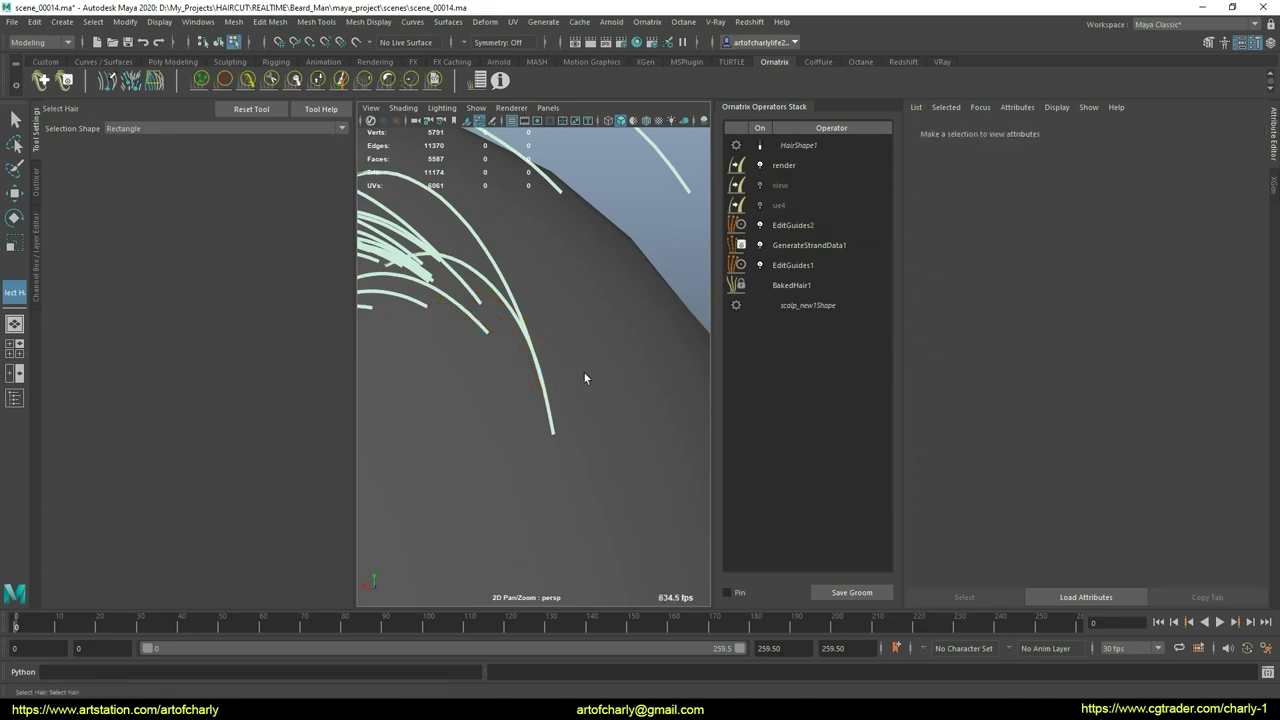
alt+right_drag(556, 354, 646, 411)
mouse_move(646, 411)
alt+mouse_down()
mouse_move(569, 375)
mouse_move(447, 273)
alt+mouse_up()
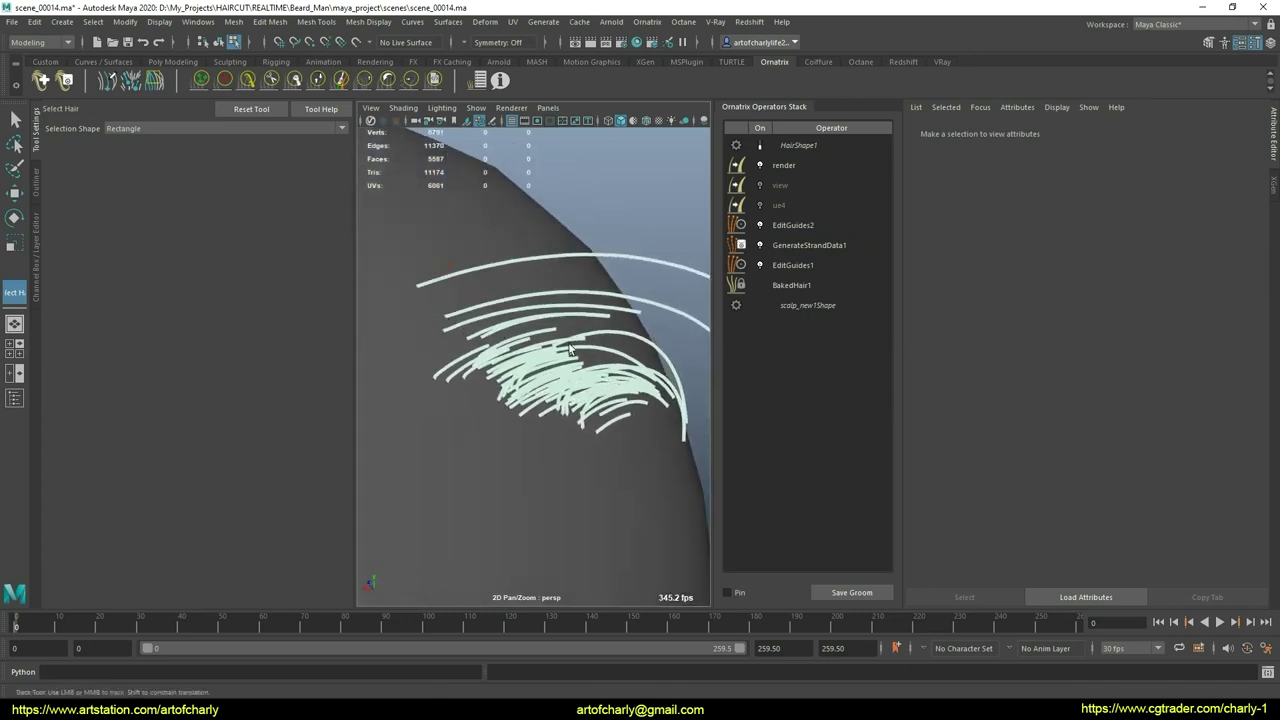
key(ctrl+z)
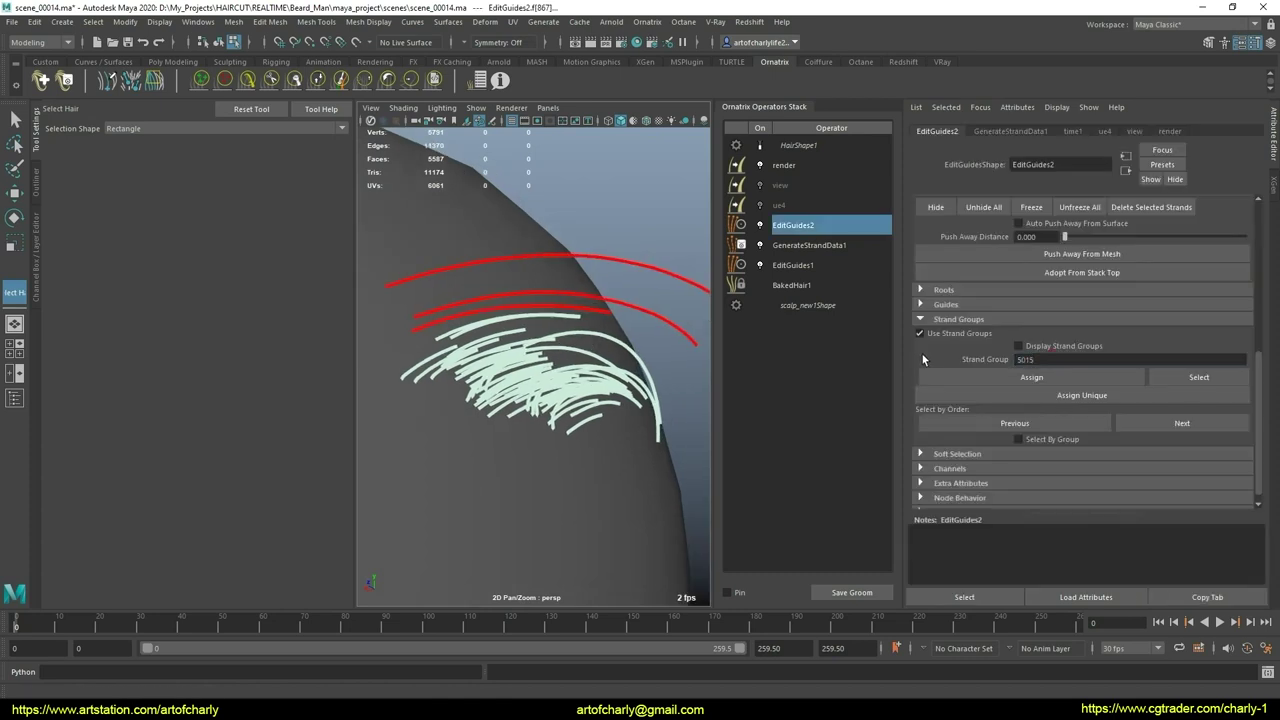
Step: Re-angle the view closer and enter strand group 5016 for the guides
click(595, 309)
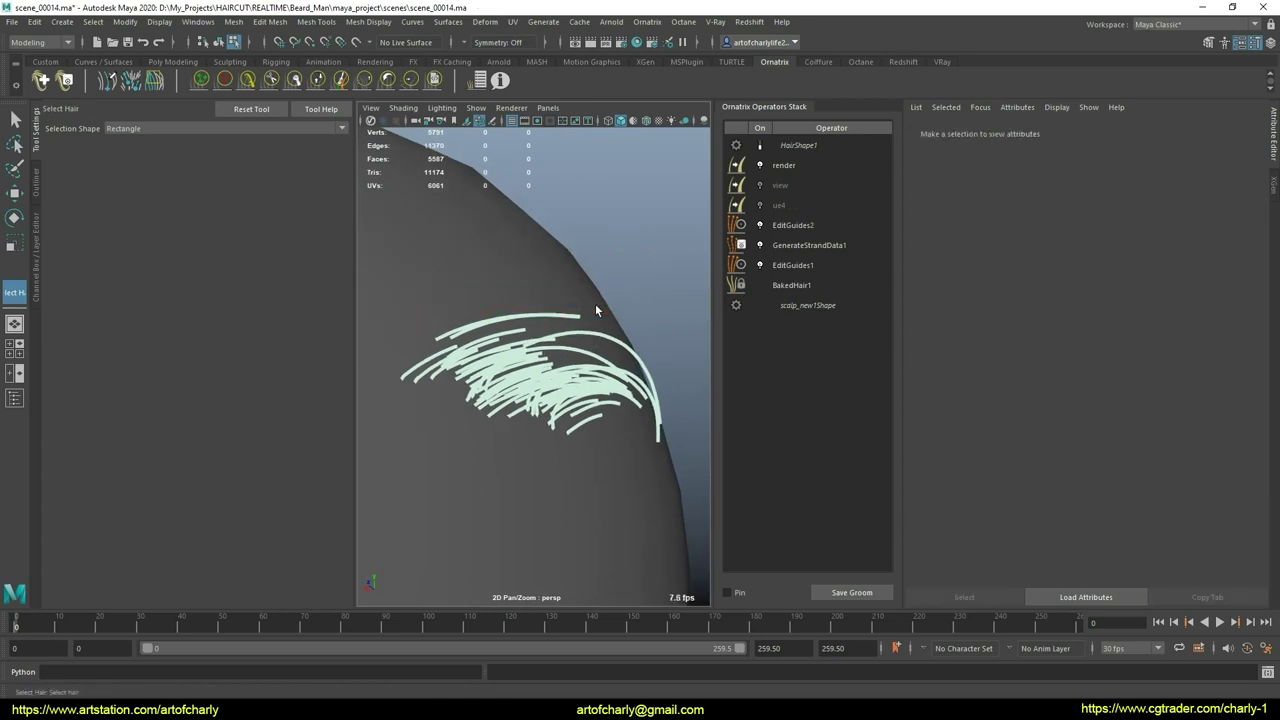
mouse_move(597, 310)
alt+mouse_down()
mouse_move(528, 316)
mouse_move(470, 296)
alt+mouse_up()
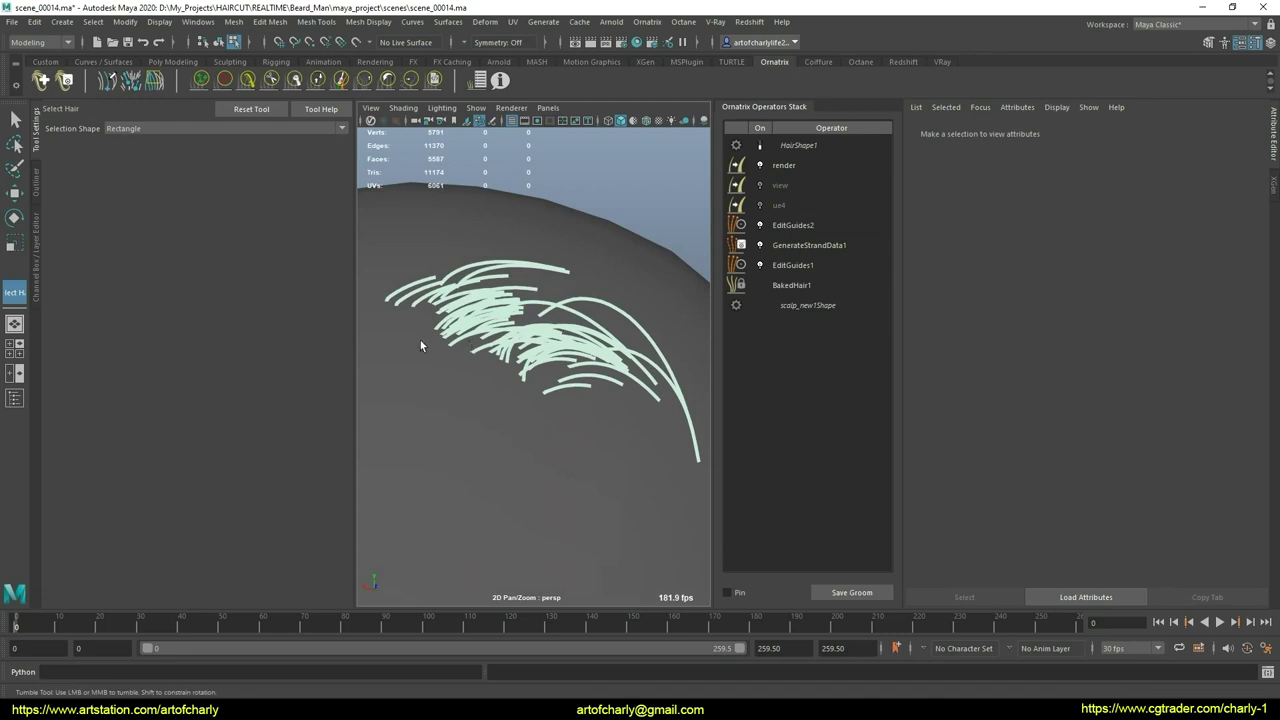
mouse_move(536, 373)
alt+mouse_down()
mouse_move(460, 437)
mouse_move(516, 383)
mouse_move(538, 408)
mouse_move(431, 405)
mouse_move(535, 345)
mouse_move(607, 388)
alt+mouse_up()
scroll(516, 383, up, 2)
scroll(535, 345, up, 1)
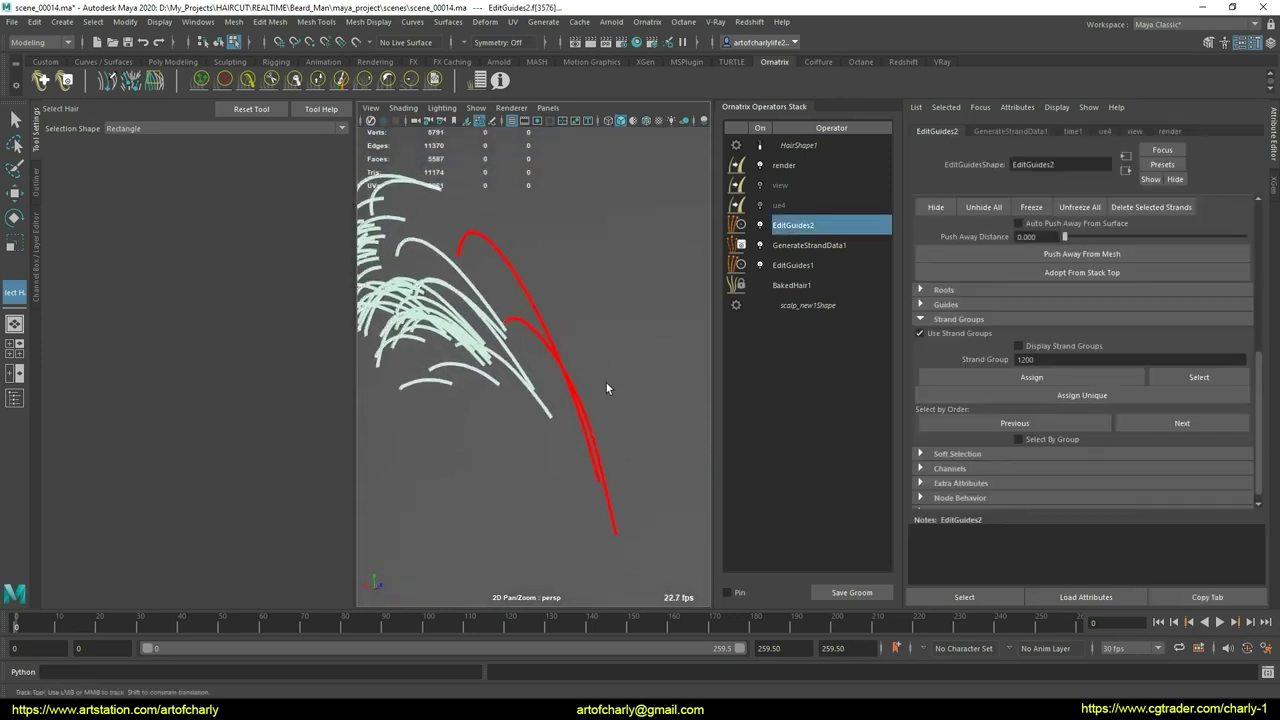
double_click(1052, 358)
text(501)
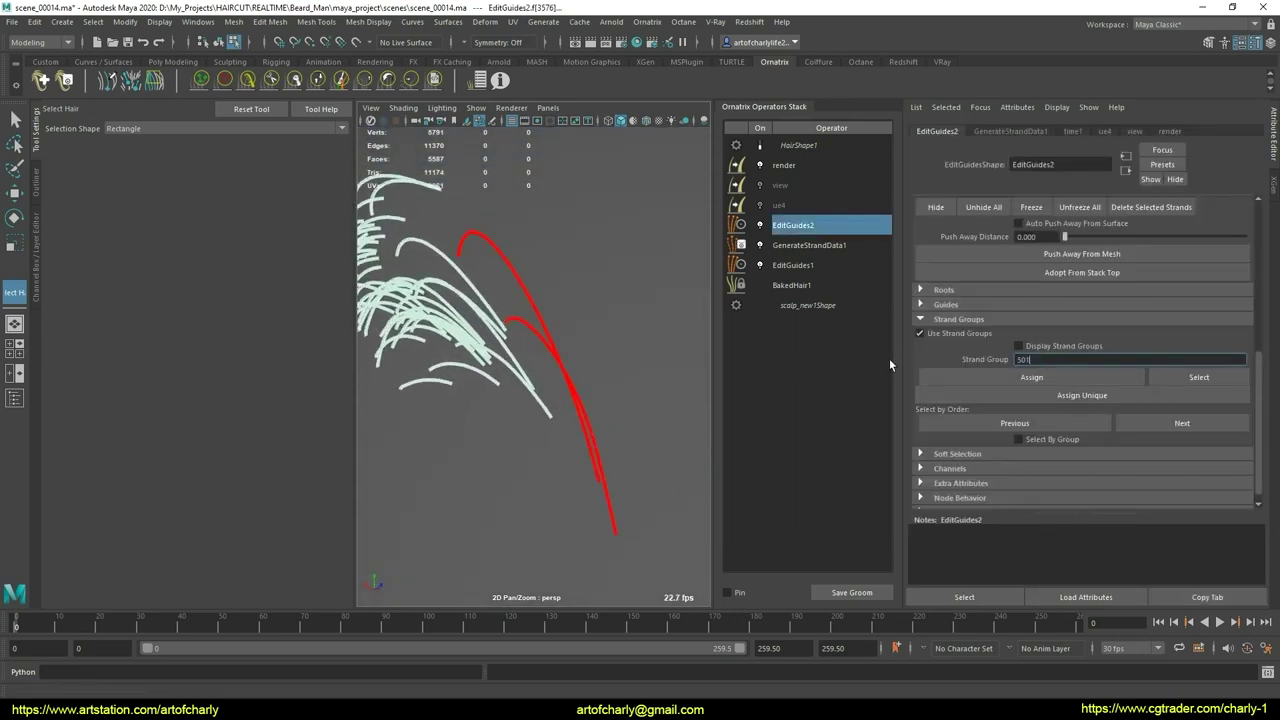
text(6)
key(Return)
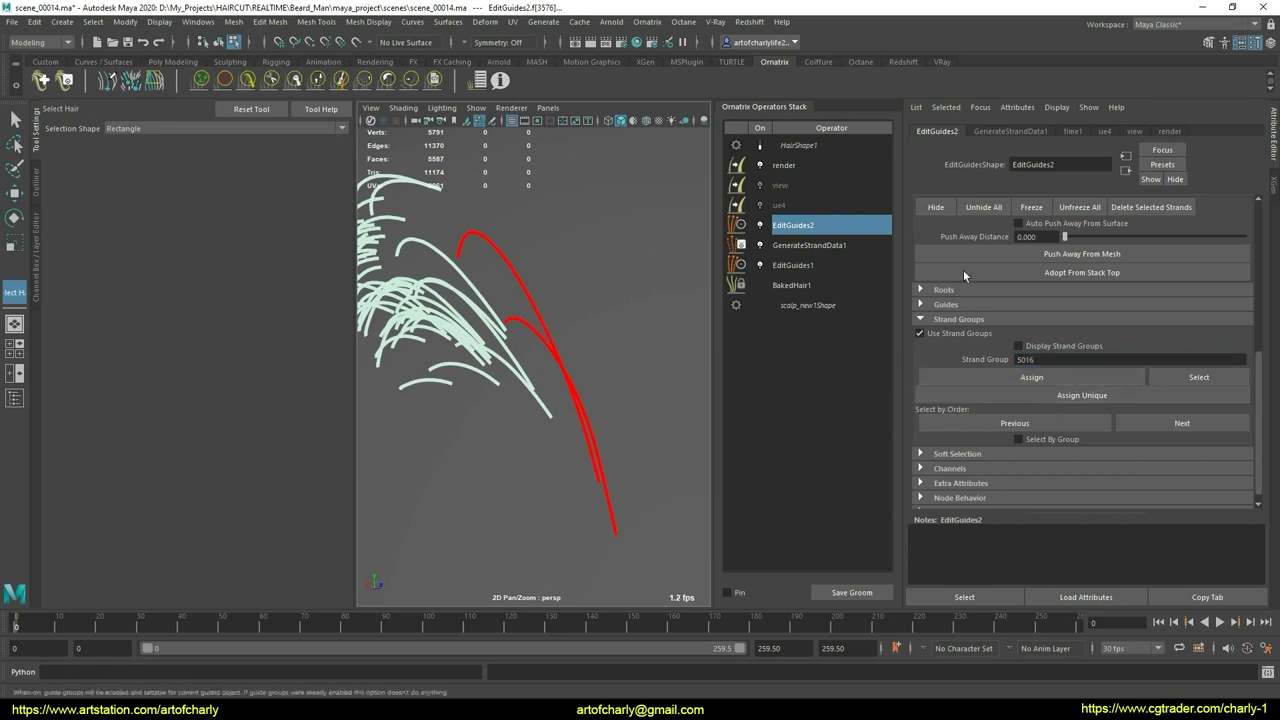
Step: Select the next set of guide strands and assign them to strand group 5018
click(603, 319)
mouse_move(603, 319)
alt+mouse_down()
mouse_move(573, 350)
mouse_move(615, 311)
mouse_move(517, 309)
alt+mouse_up()
mouse_move(687, 337)
mouse_down()
mouse_move(648, 422)
mouse_move(608, 391)
mouse_move(508, 409)
mouse_move(603, 329)
mouse_move(609, 382)
mouse_move(644, 408)
mouse_up()
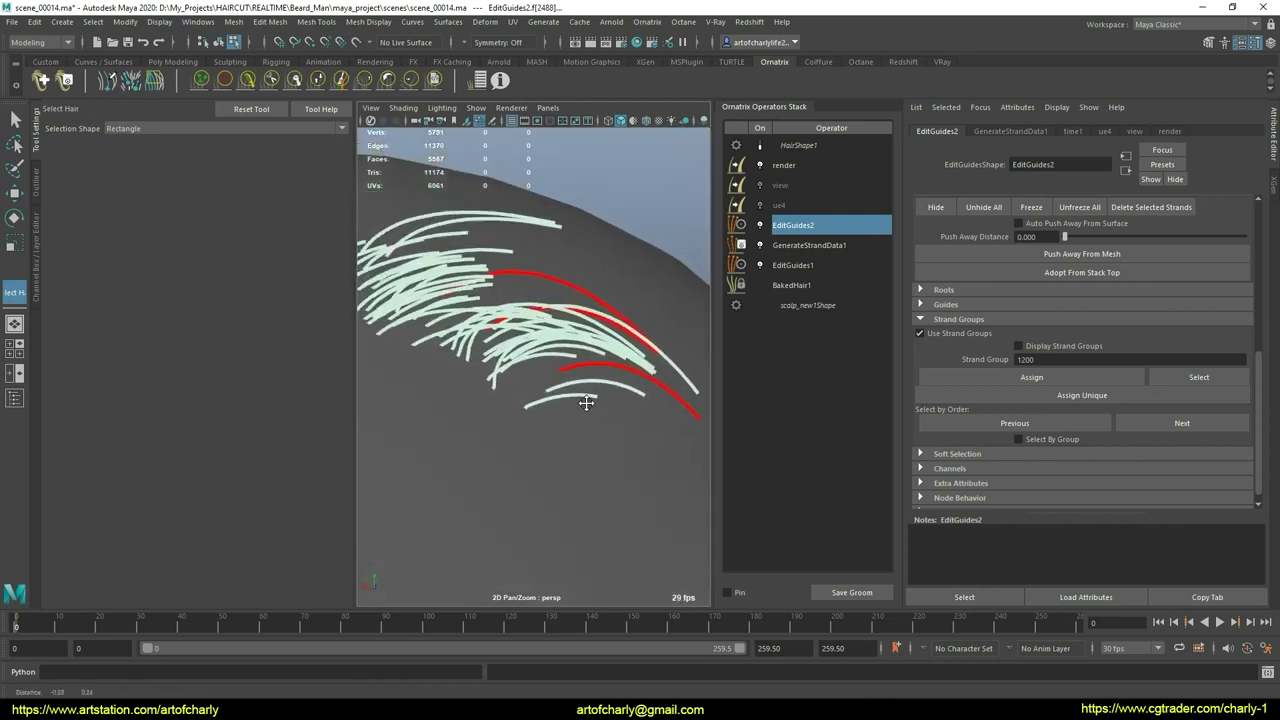
click(1057, 360)
text(5018)
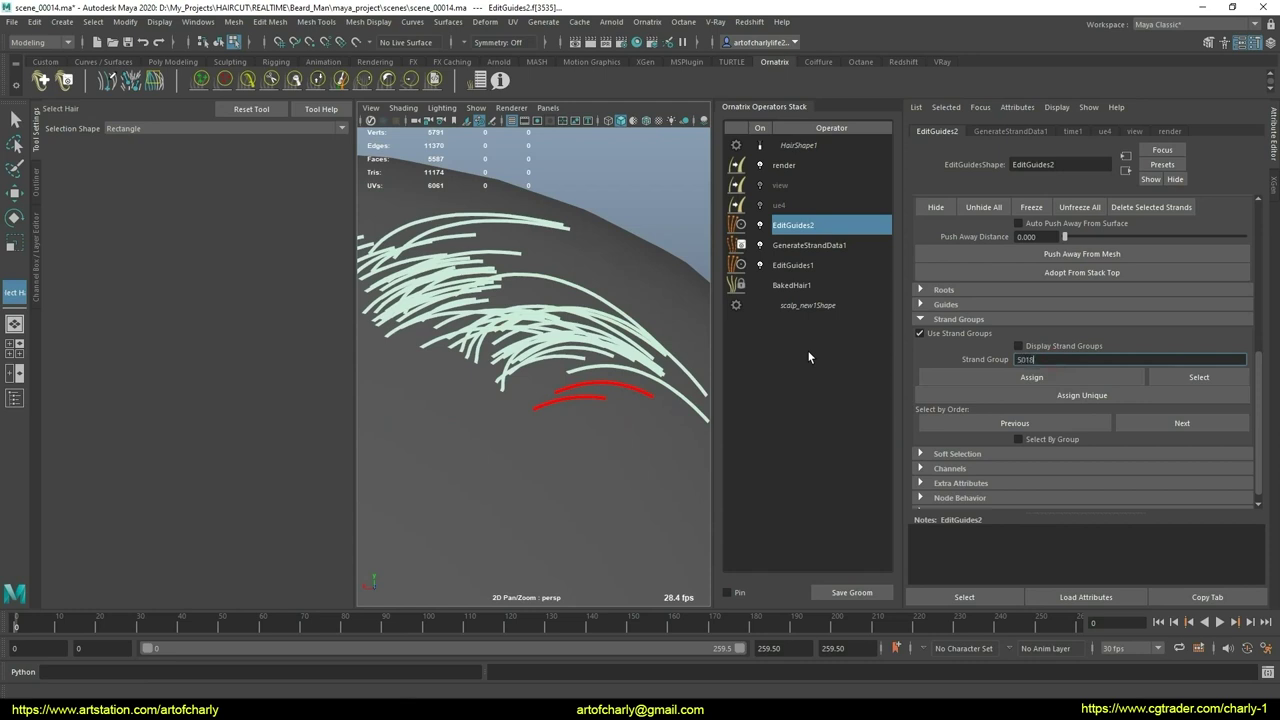
click(962, 379)
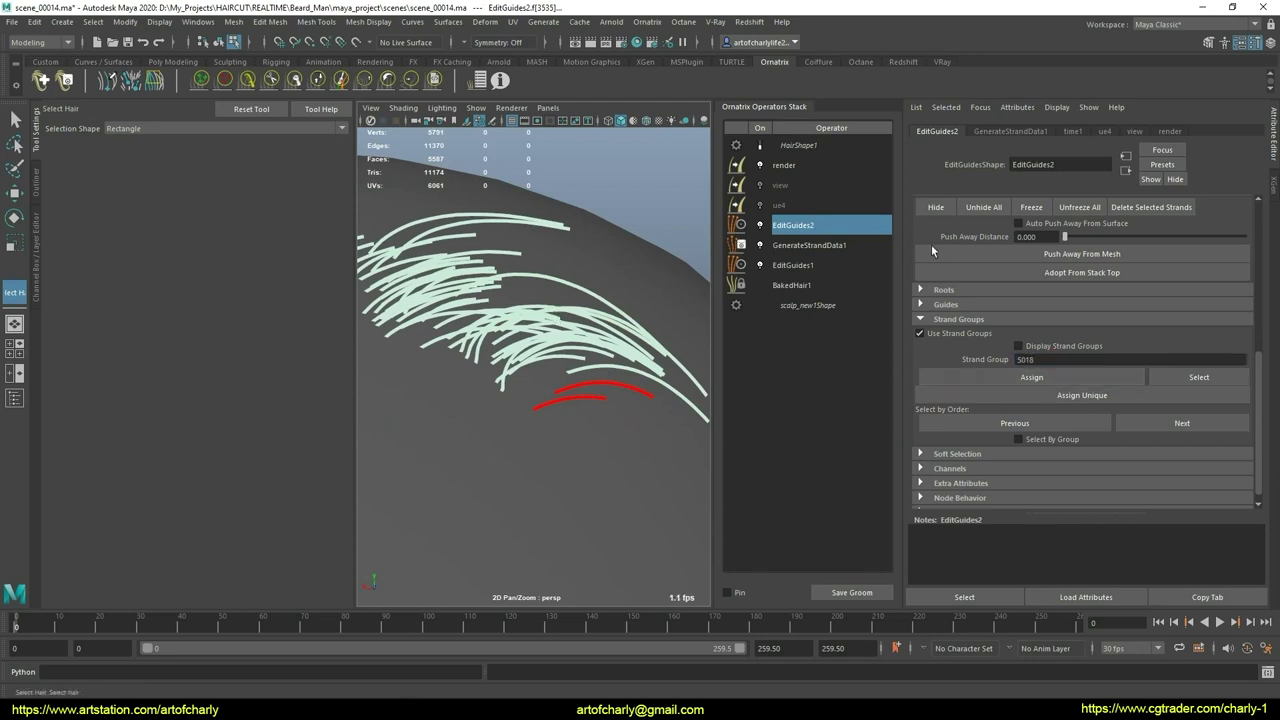
Step: Select the whole guide clump, enter strand group 5022, then deselect
click(476, 341)
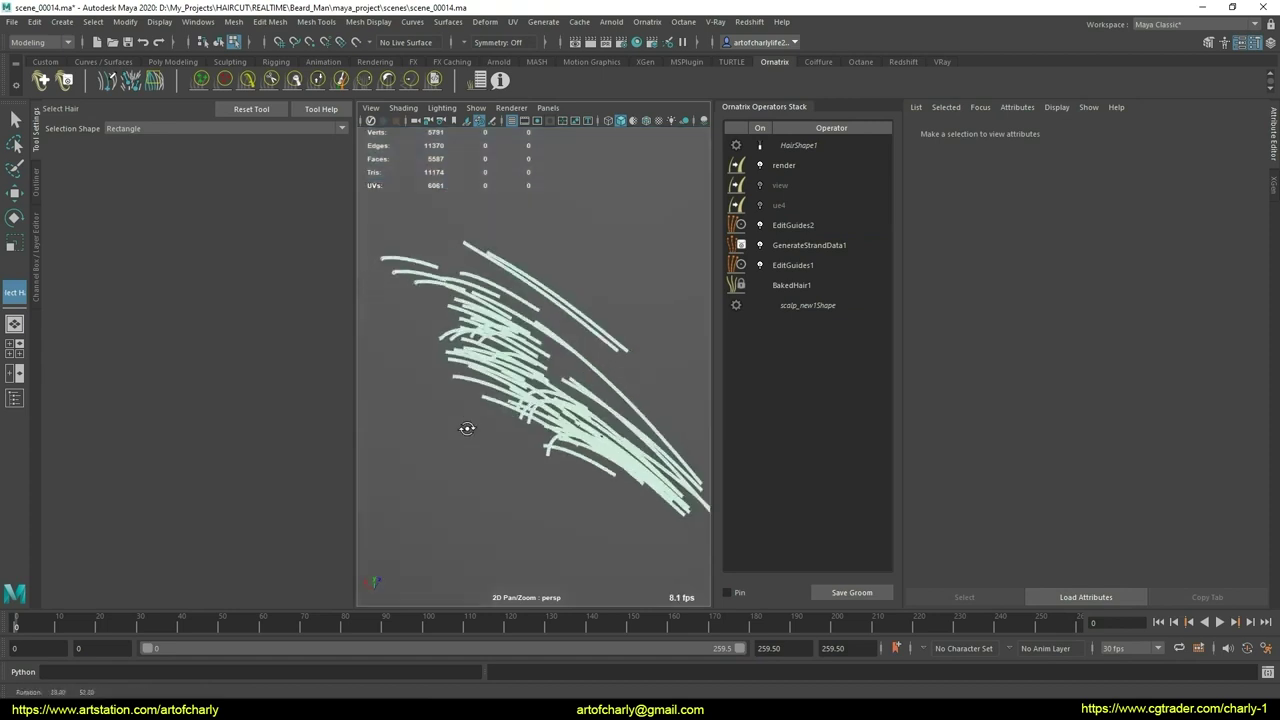
mouse_move(476, 341)
alt+mouse_down()
mouse_move(405, 390)
mouse_move(437, 406)
mouse_move(449, 394)
mouse_move(512, 404)
alt+mouse_up()
alt+right_drag(512, 399, 395, 271)
drag(612, 457, 662, 365)
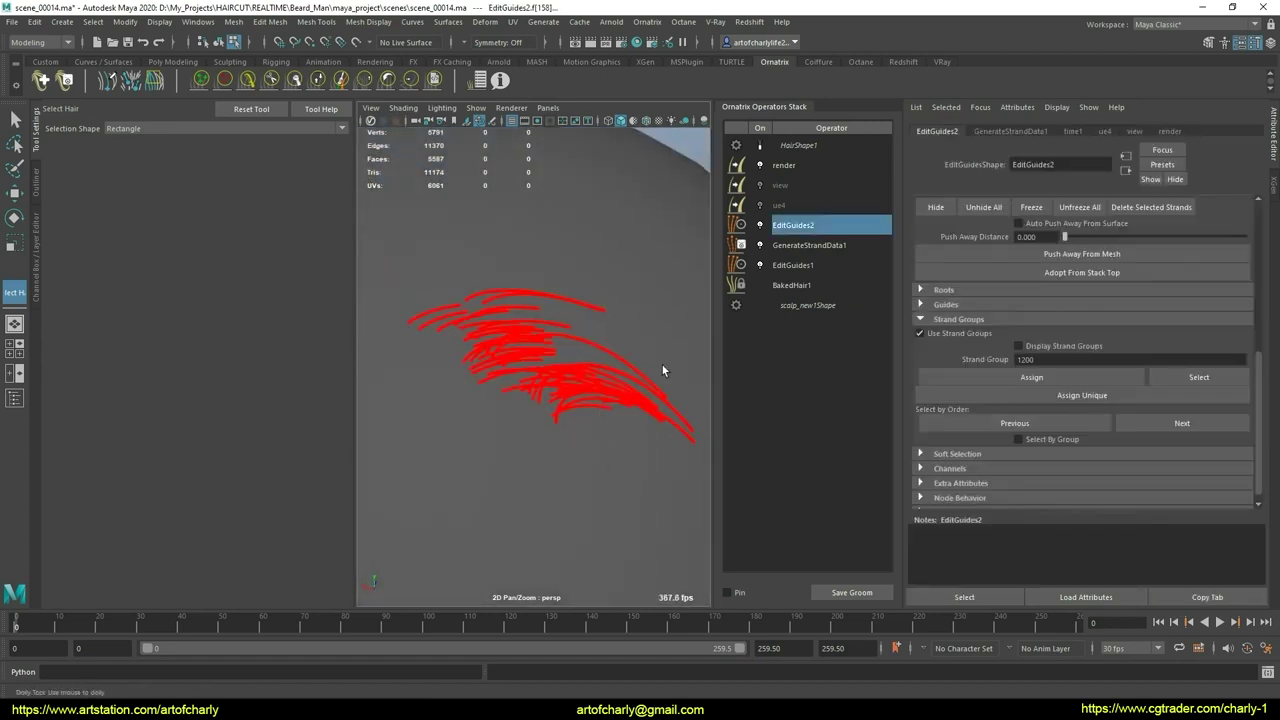
text(5022)
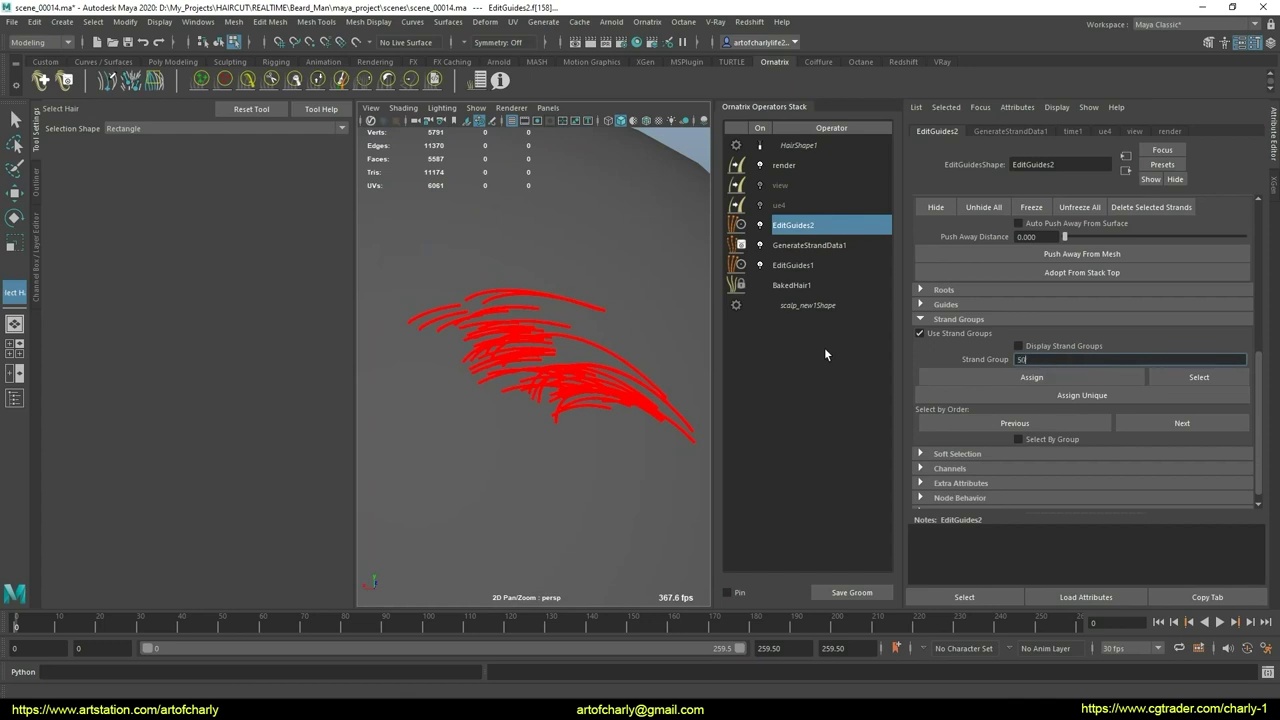
key(Return)
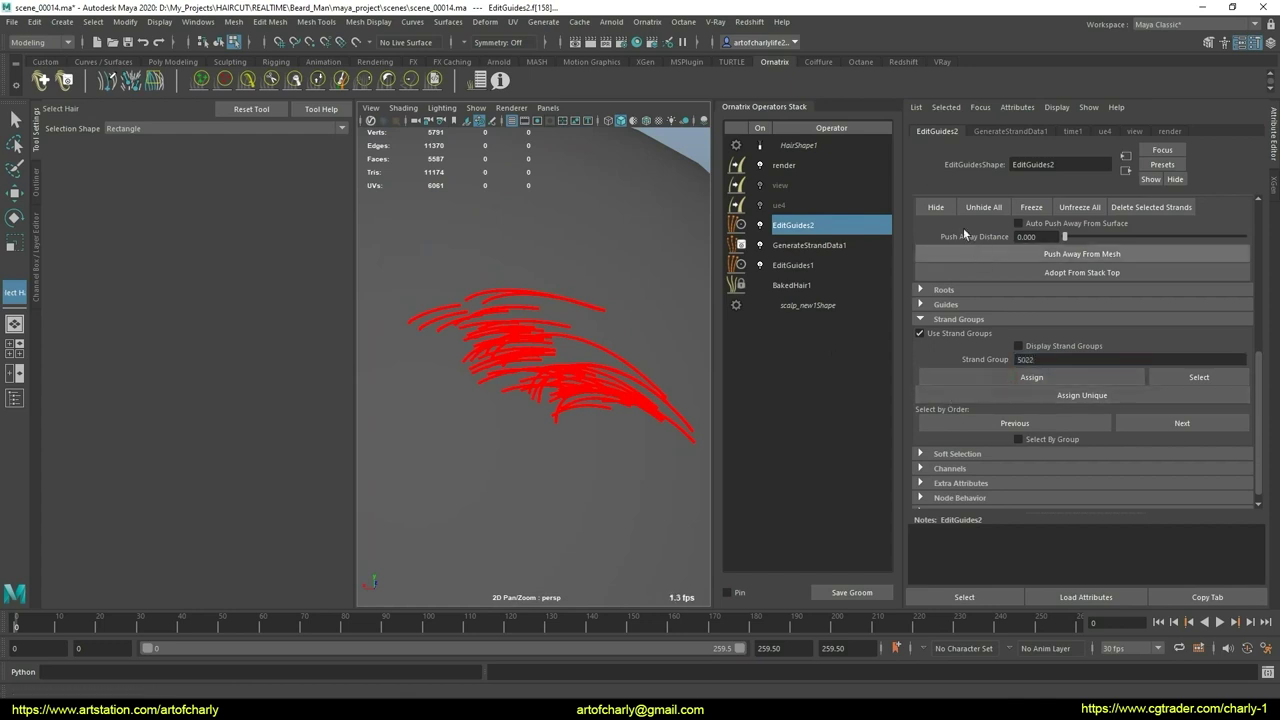
click(573, 444)
Step: Select EditGuides2, deselect, and orbit in close on the colour-coded strand groups
scroll(631, 314, down, 5)
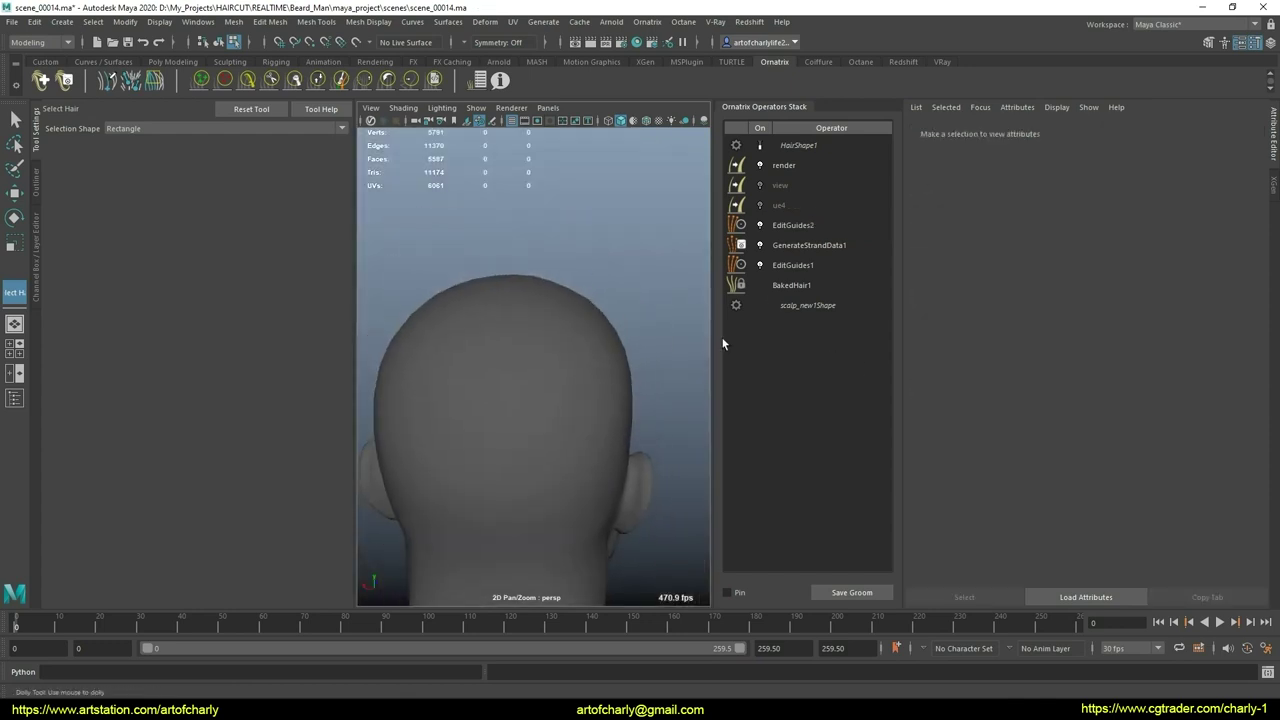
click(806, 228)
scroll(1000, 320, up, 2)
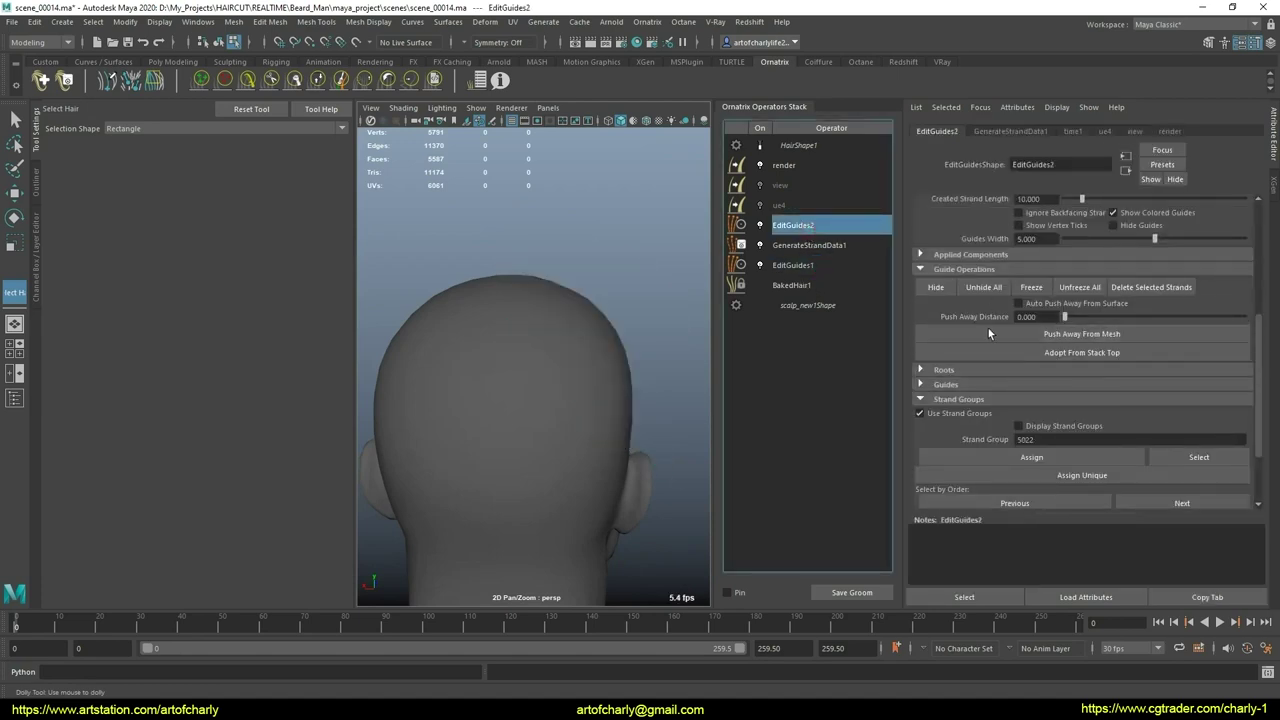
click(550, 382)
alt+drag(550, 382, 549, 400)
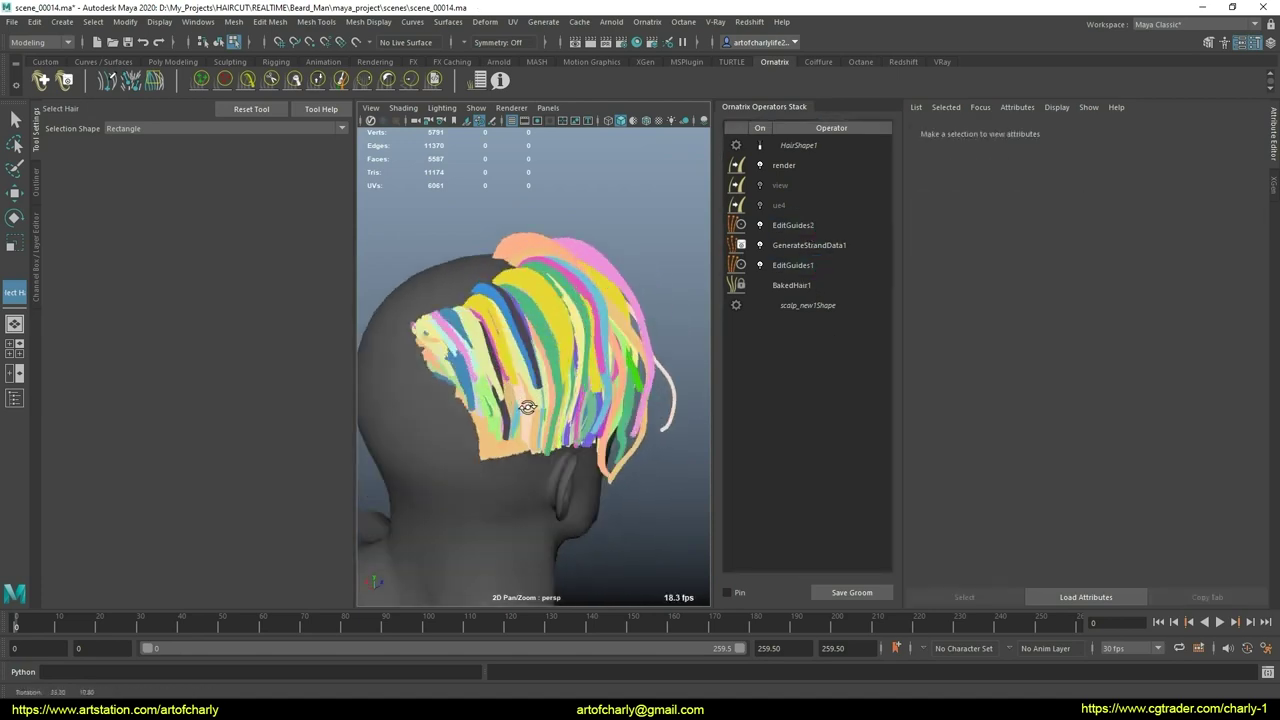
alt+right_drag(549, 400, 592, 369)
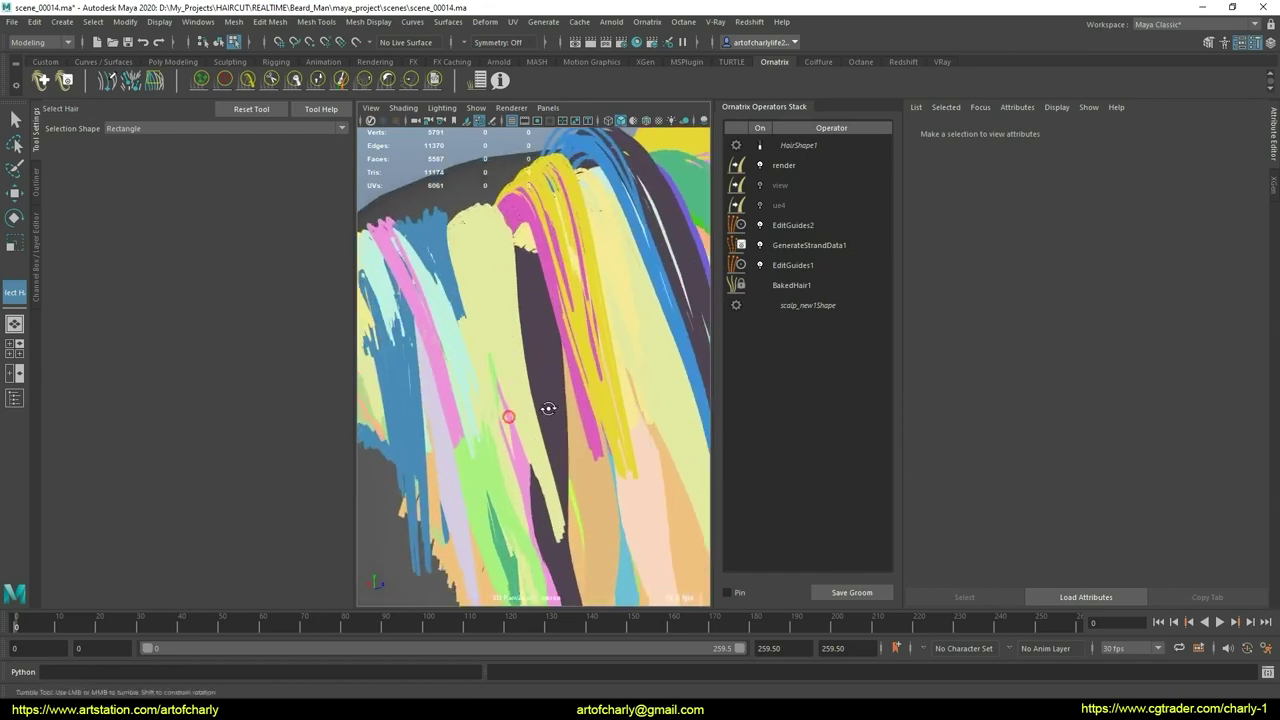
alt+drag(592, 369, 569, 333)
Step: Select the EditGuides2 operator and turn on Select By Group
click(810, 225)
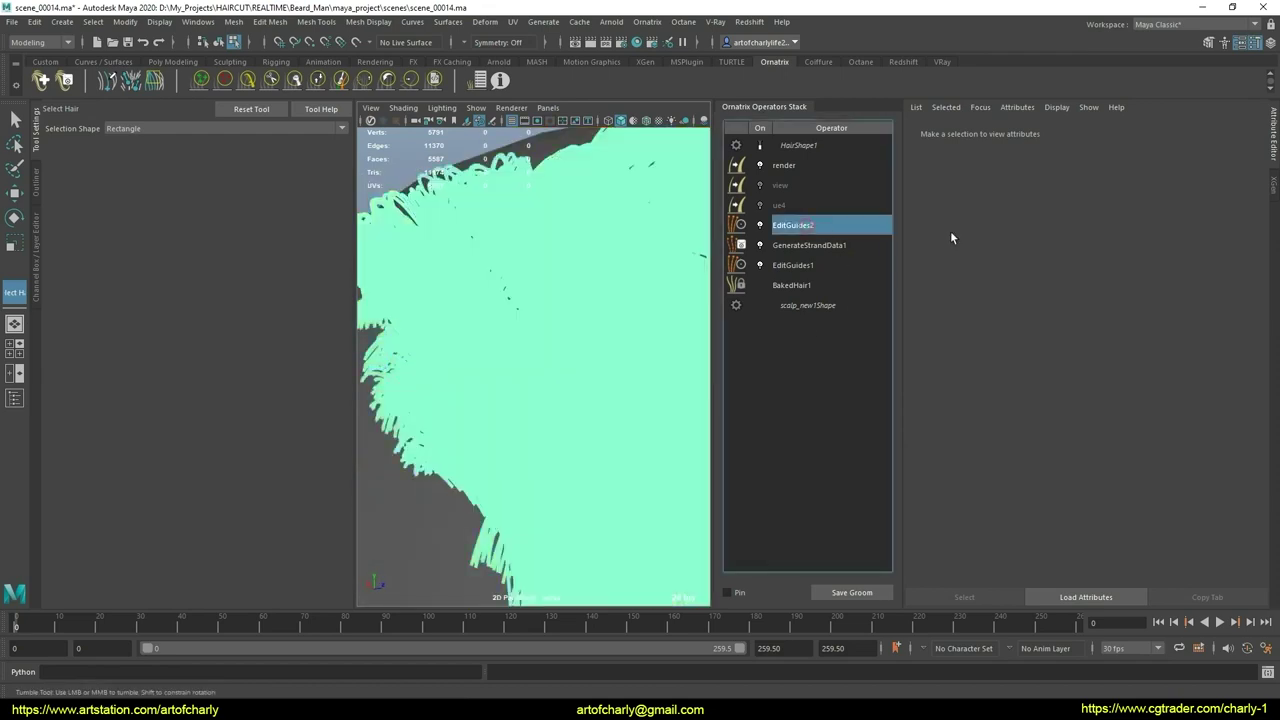
click(1024, 223)
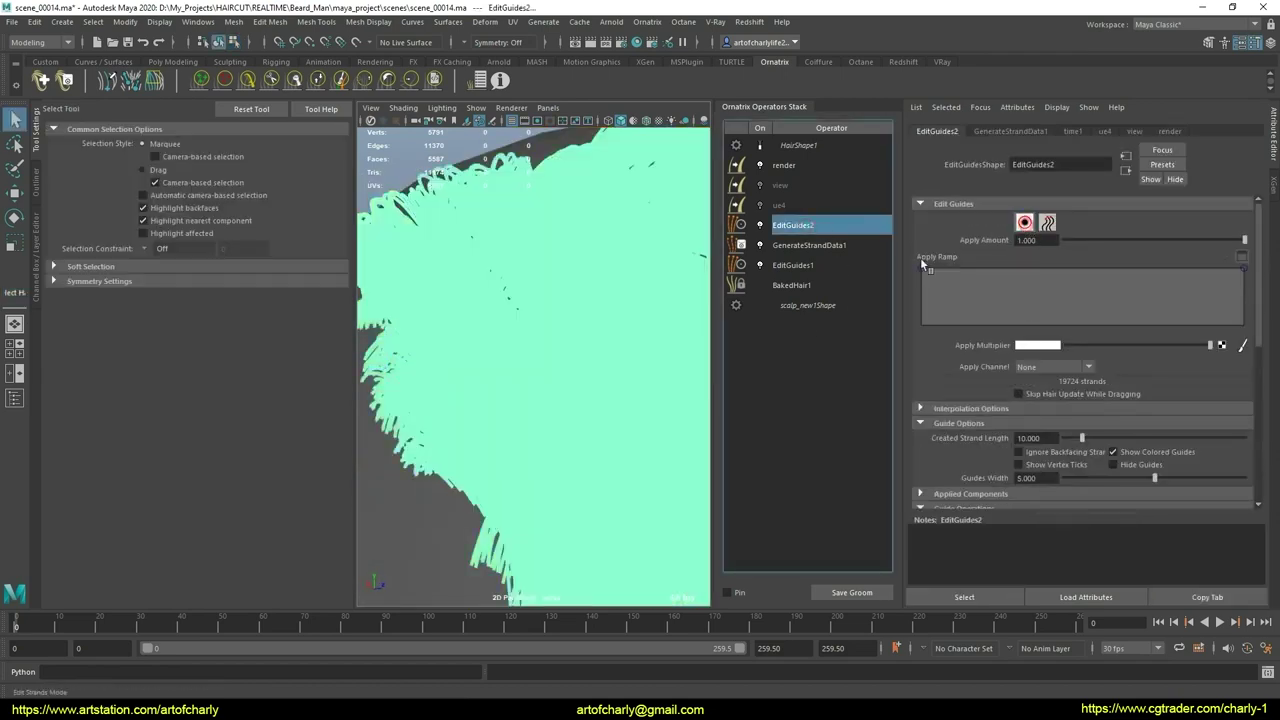
click(481, 297)
scroll(1073, 368, down, 5)
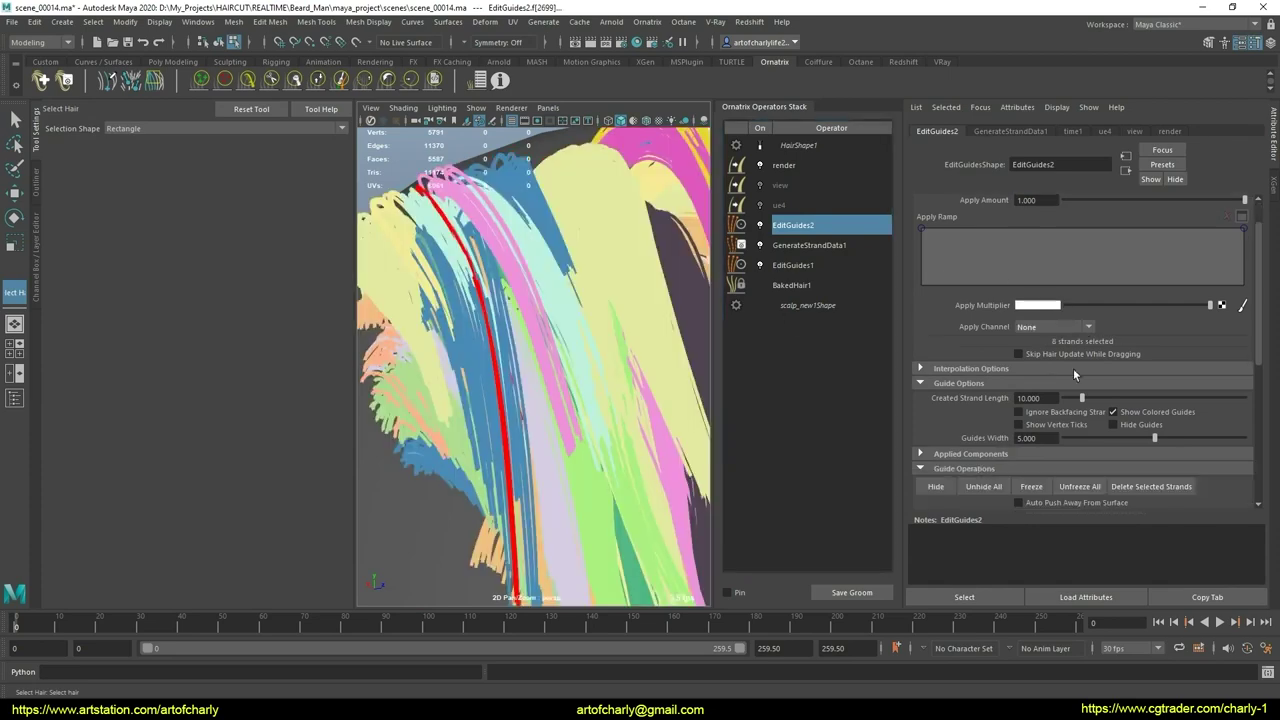
scroll(1032, 367, down, 5)
click(1019, 427)
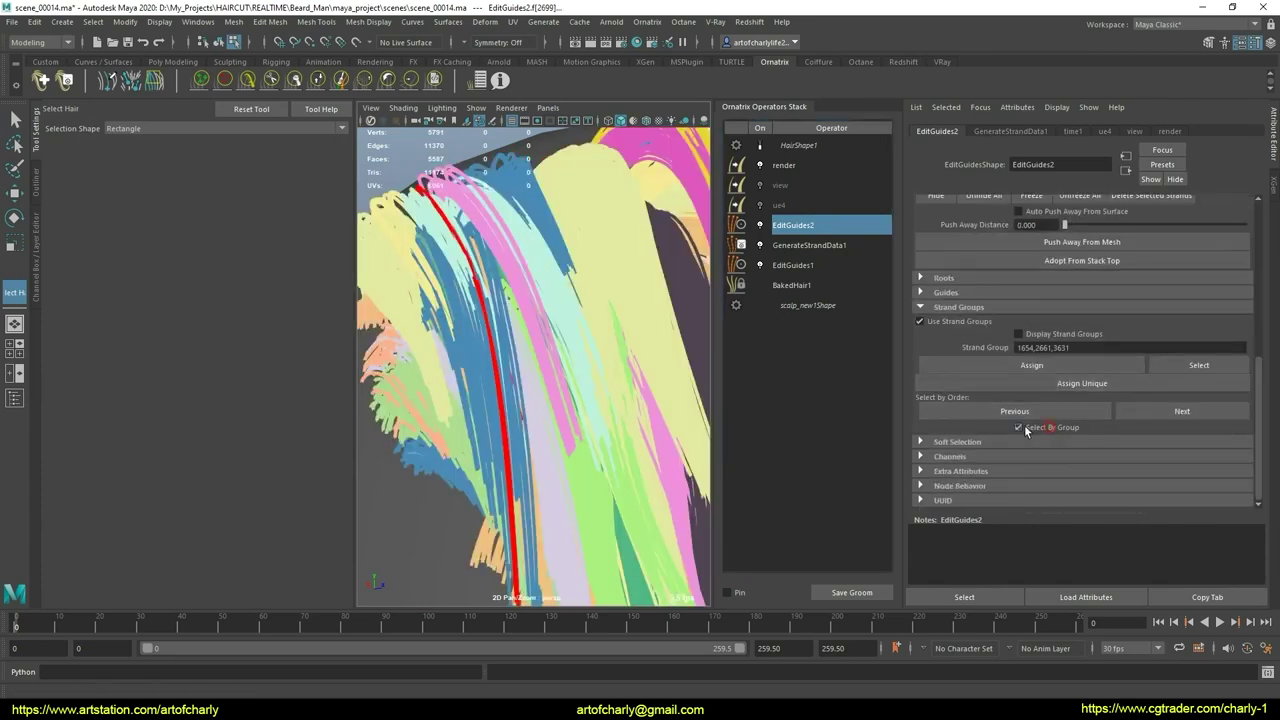
click(546, 306)
mouse_move(568, 362)
alt+mouse_down()
mouse_move(547, 328)
mouse_move(560, 380)
mouse_move(426, 262)
alt+mouse_up()
Step: Select strand groups 1654 and 2464 together
click(422, 199)
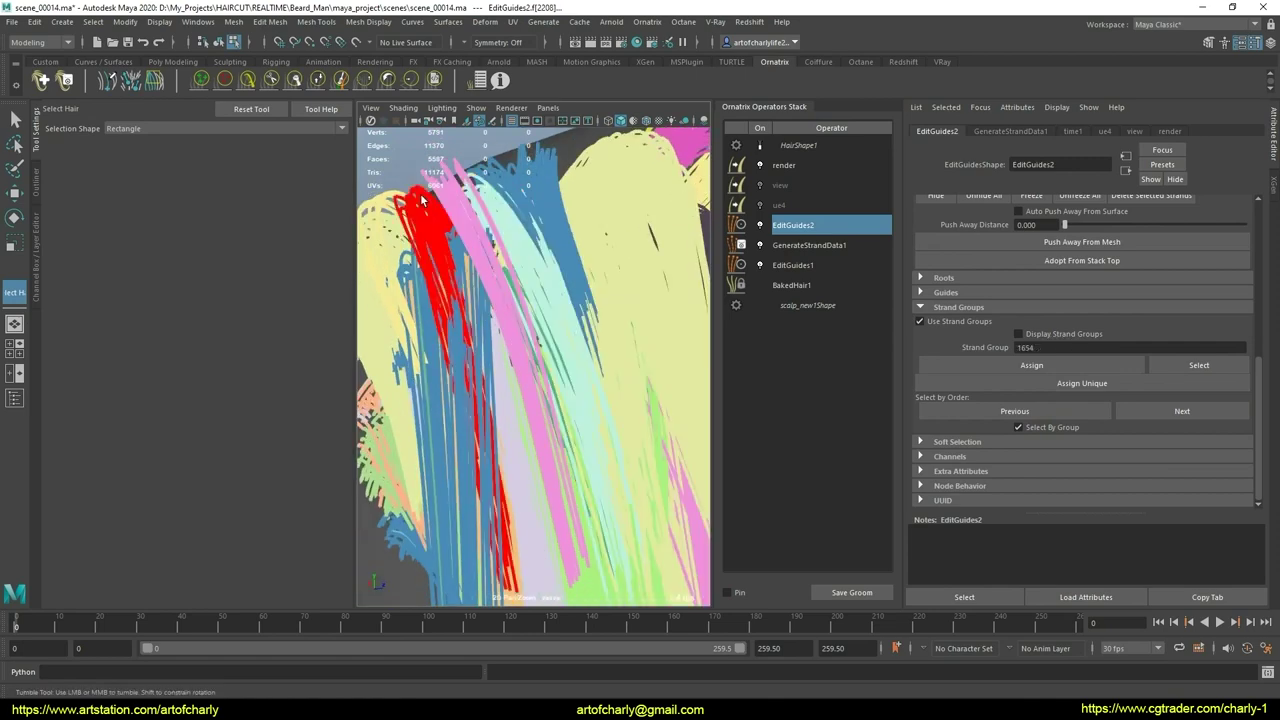
alt+right_drag(508, 248, 520, 265)
alt+drag(520, 265, 524, 271)
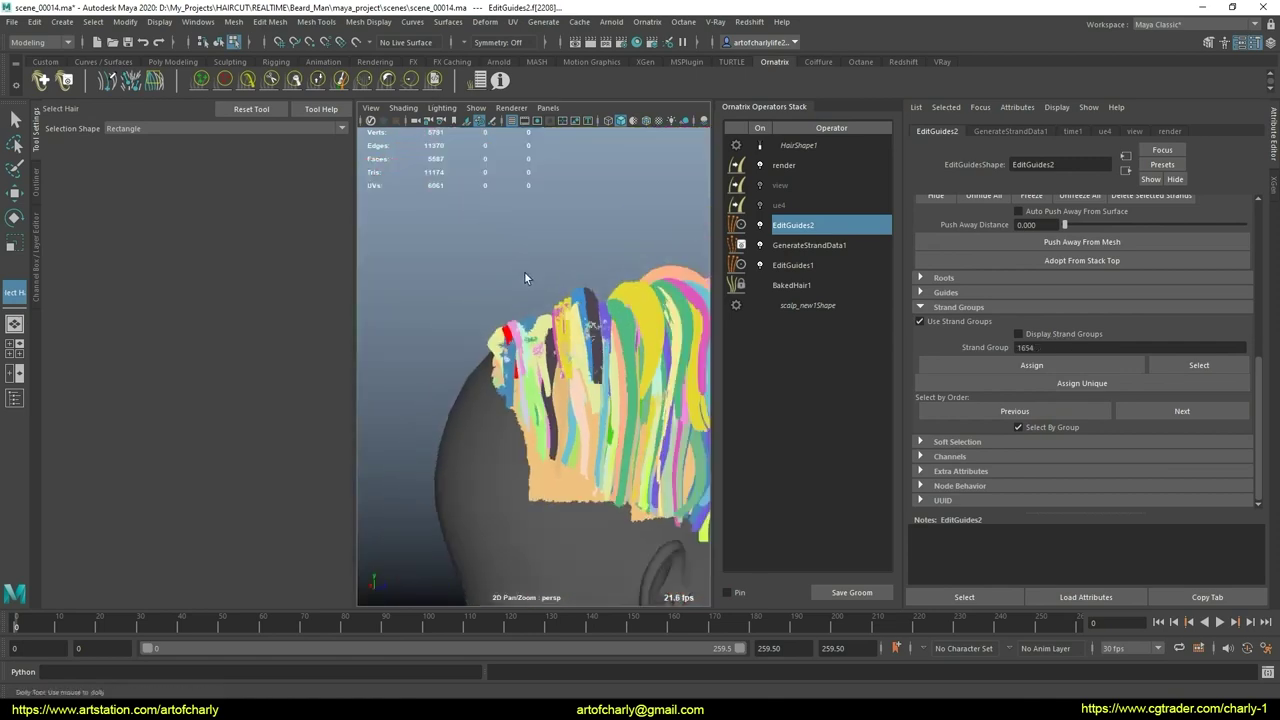
mouse_move(524, 271)
alt+right_down()
mouse_move(481, 288)
mouse_move(500, 280)
alt+right_up()
alt+drag(500, 280, 521, 271)
shift+click(503, 203)
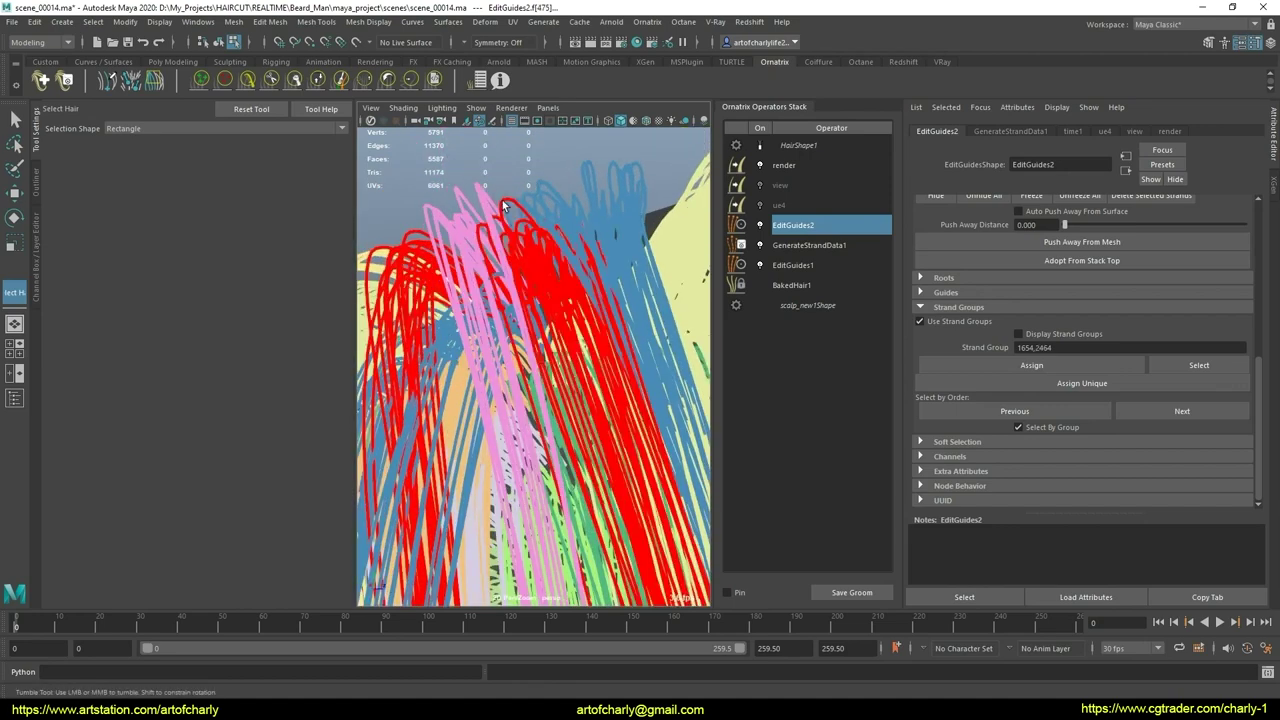
mouse_move(531, 330)
alt+mouse_down()
mouse_move(471, 251)
mouse_move(427, 224)
mouse_move(480, 282)
alt+mouse_up()
alt+right_drag(480, 282, 498, 301)
Step: Reshape the selected guides and show the BakedHair1 result in the viewport
drag(532, 309, 606, 316)
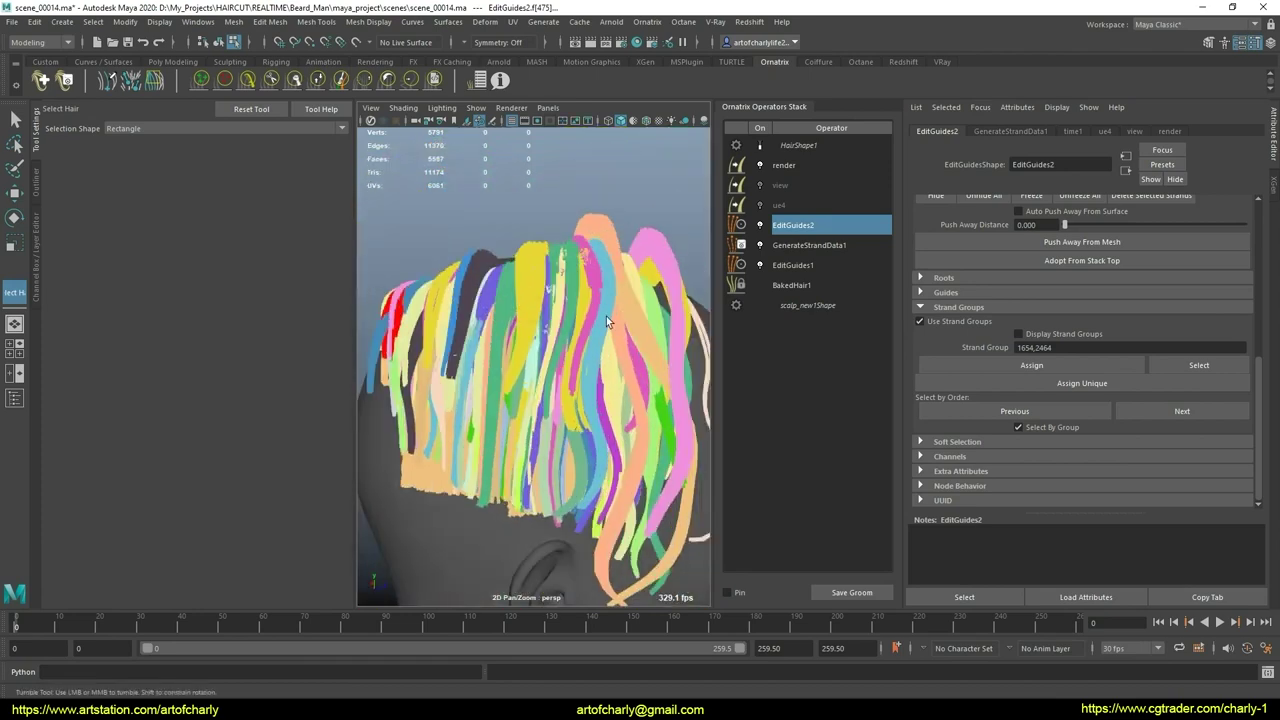
click(766, 146)
click(792, 285)
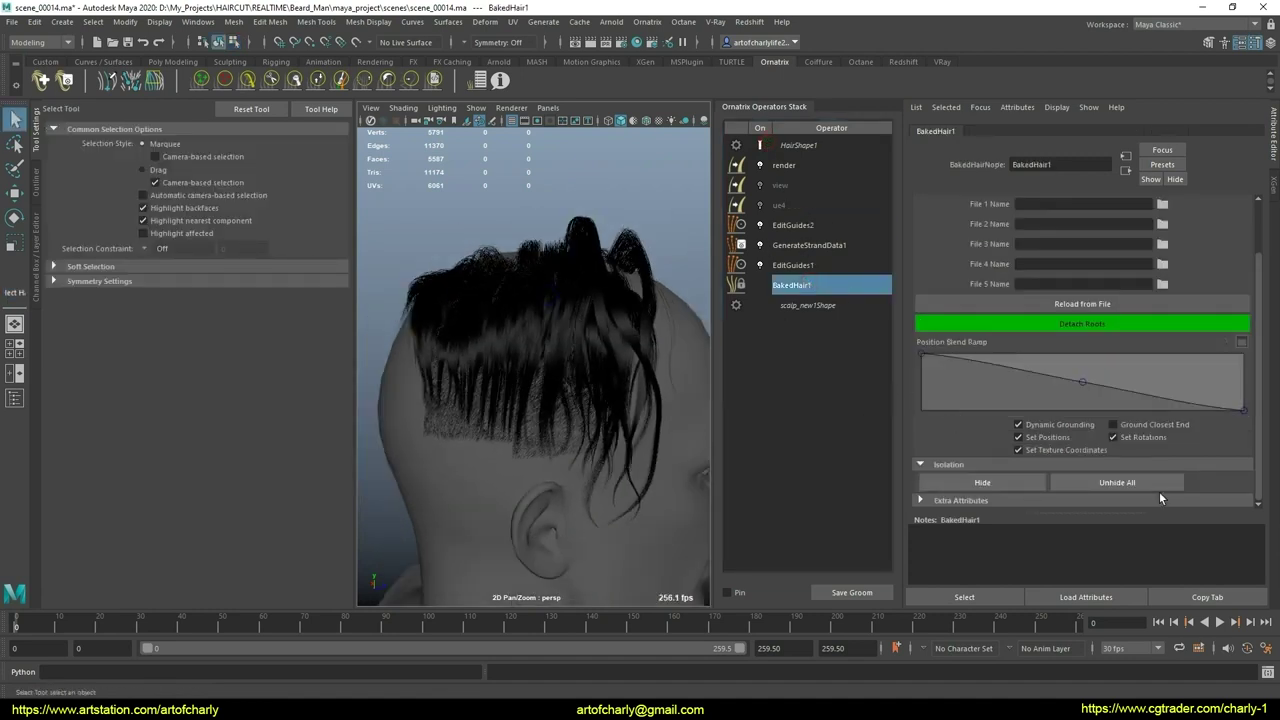
Step: Unhide all BakedHair1 strands and view the back of the head
click(1121, 484)
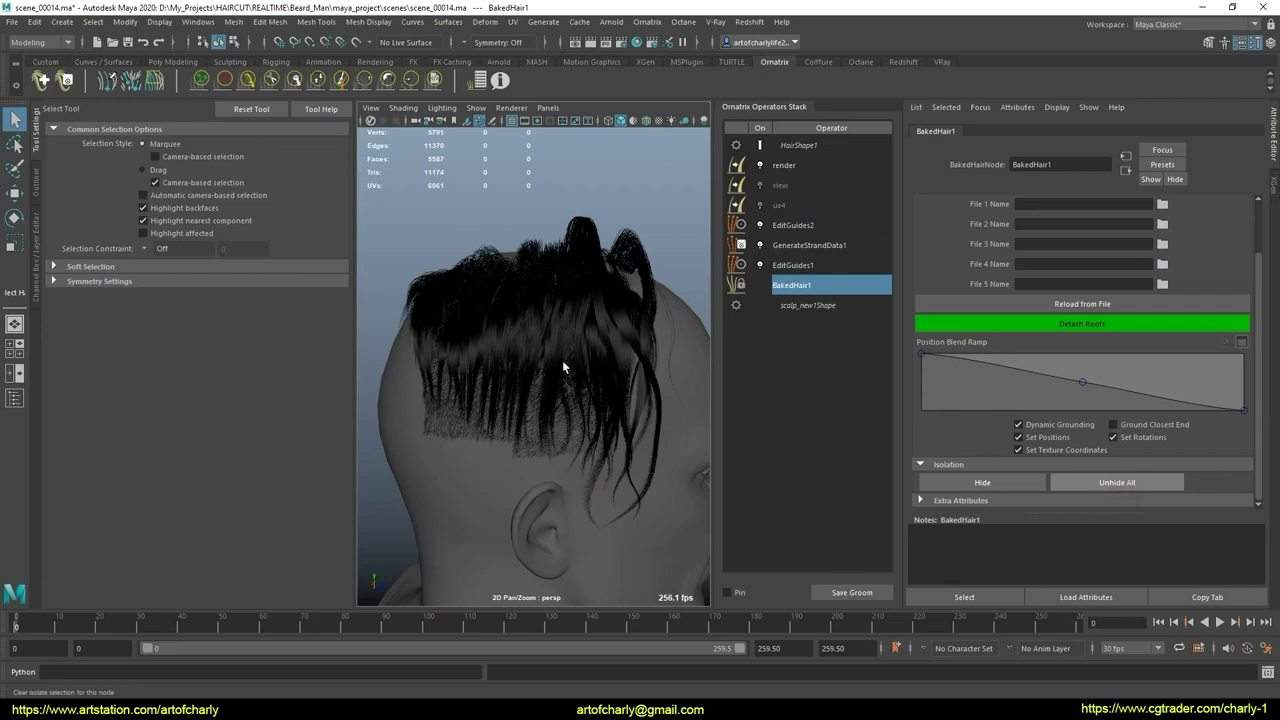
alt+drag(578, 382, 503, 324)
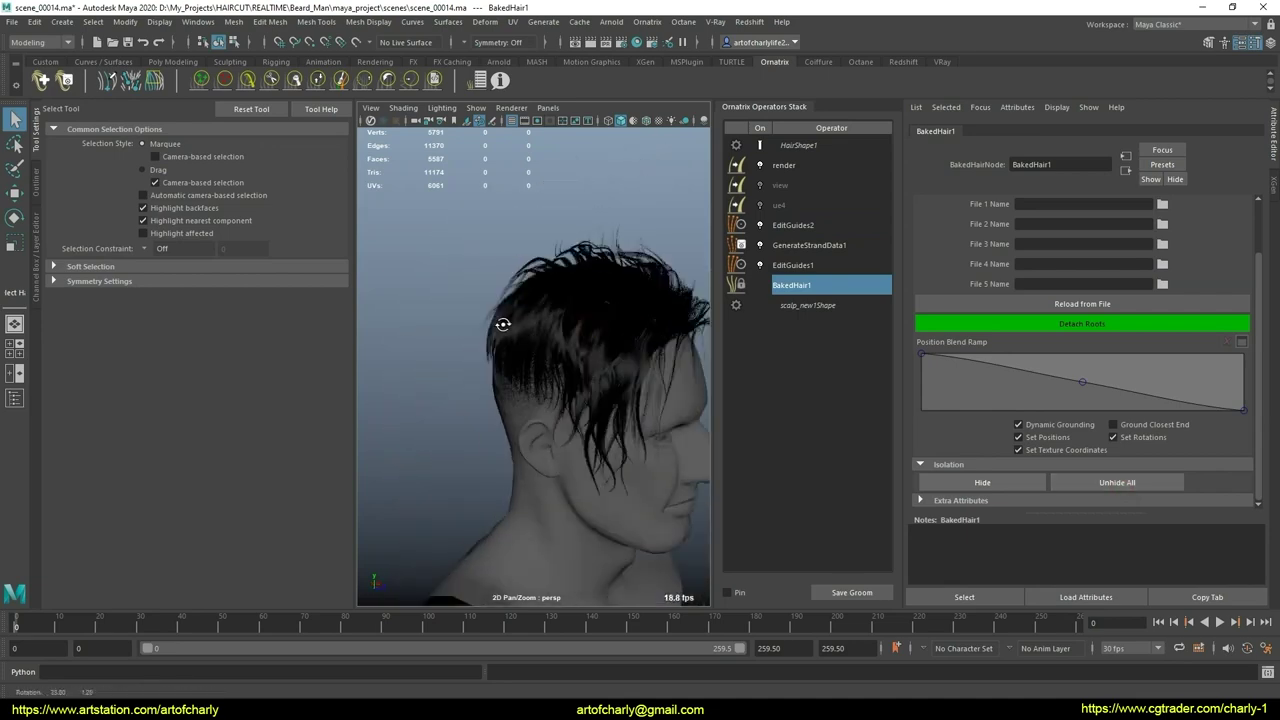
alt+right_drag(503, 324, 583, 315)
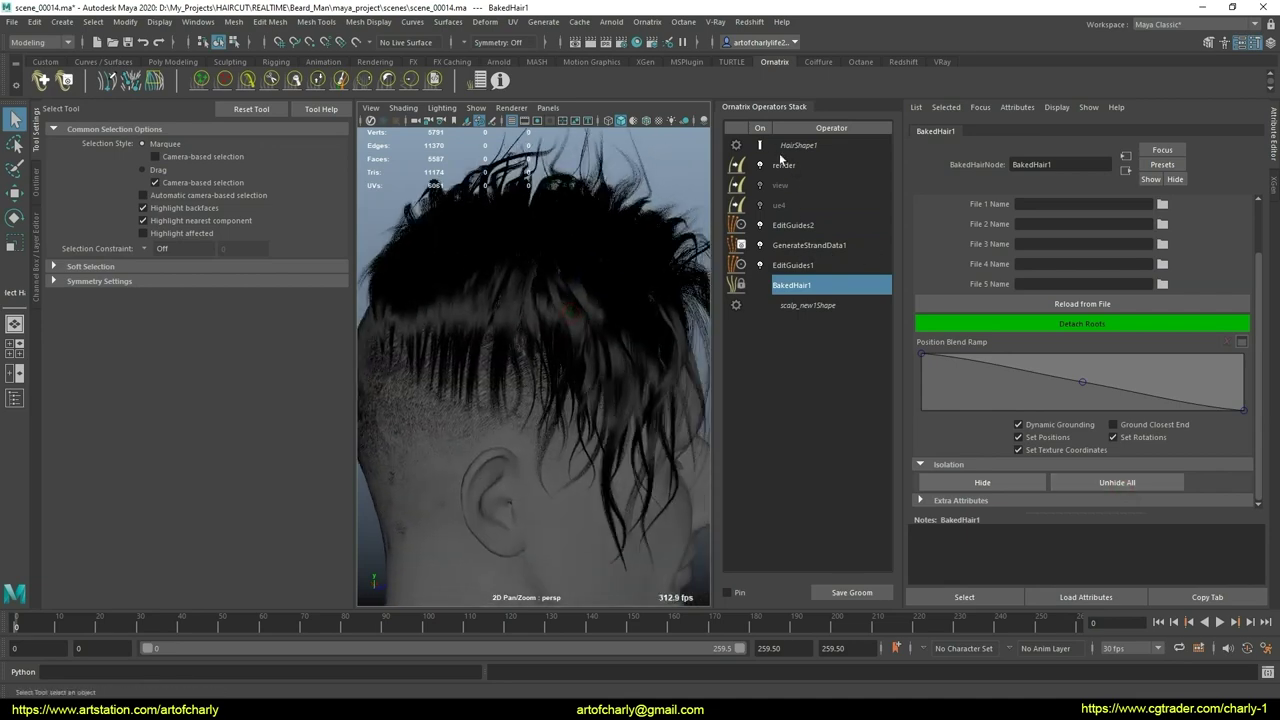
Step: Compare coloured strand-group and dark hair displays from below and behind, then select EditGuides2
click(770, 148)
mouse_move(609, 352)
alt+mouse_down()
mouse_move(565, 289)
mouse_move(663, 415)
mouse_move(612, 410)
alt+mouse_up()
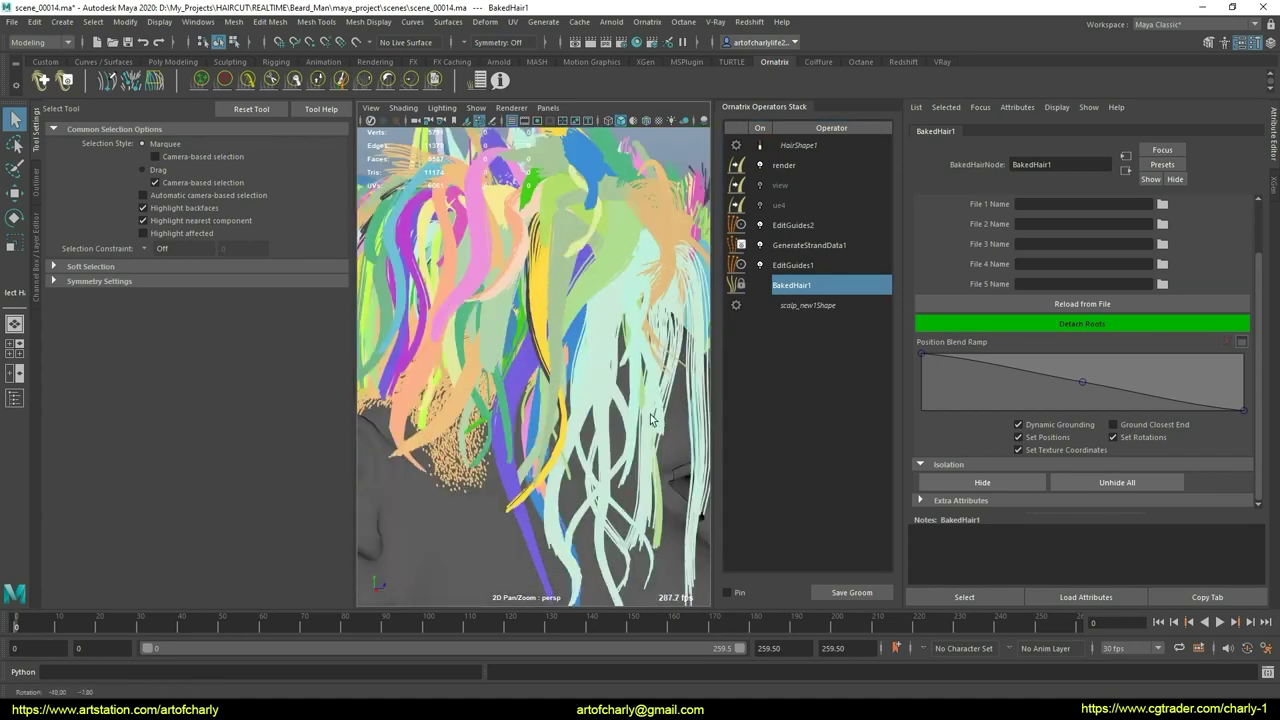
alt+right_drag(611, 413, 609, 333)
alt+drag(609, 333, 660, 330)
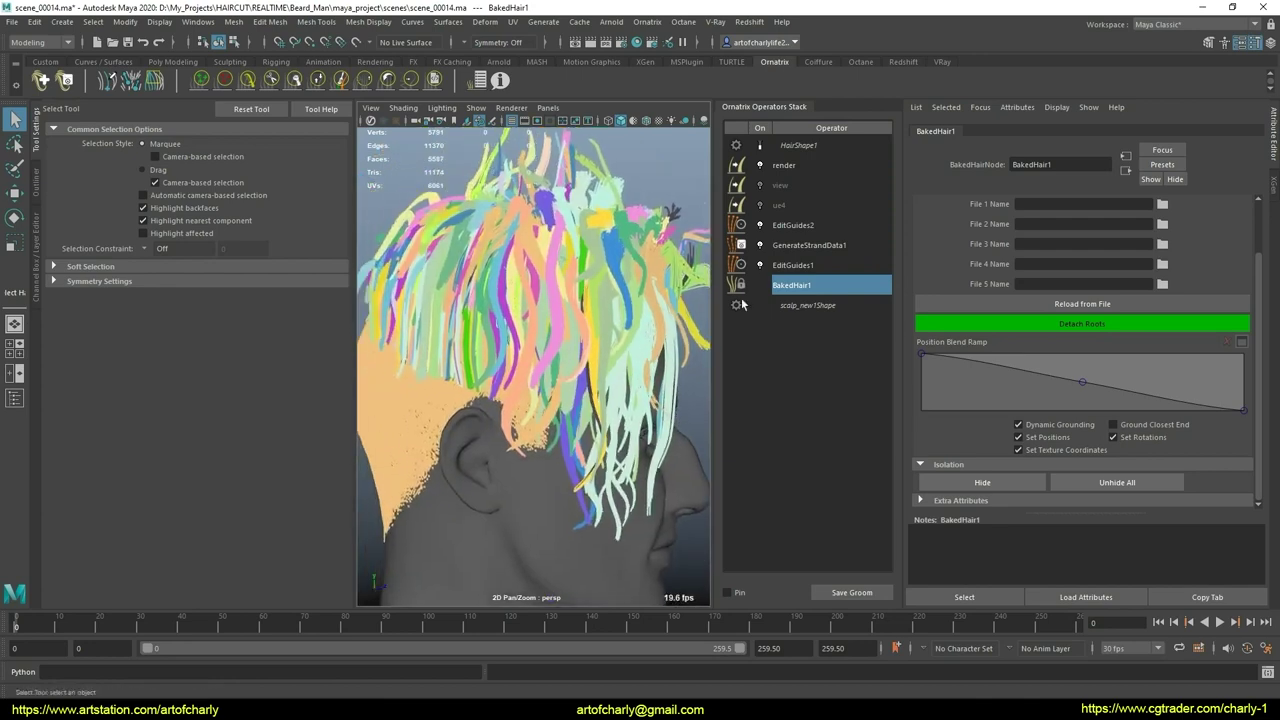
click(758, 146)
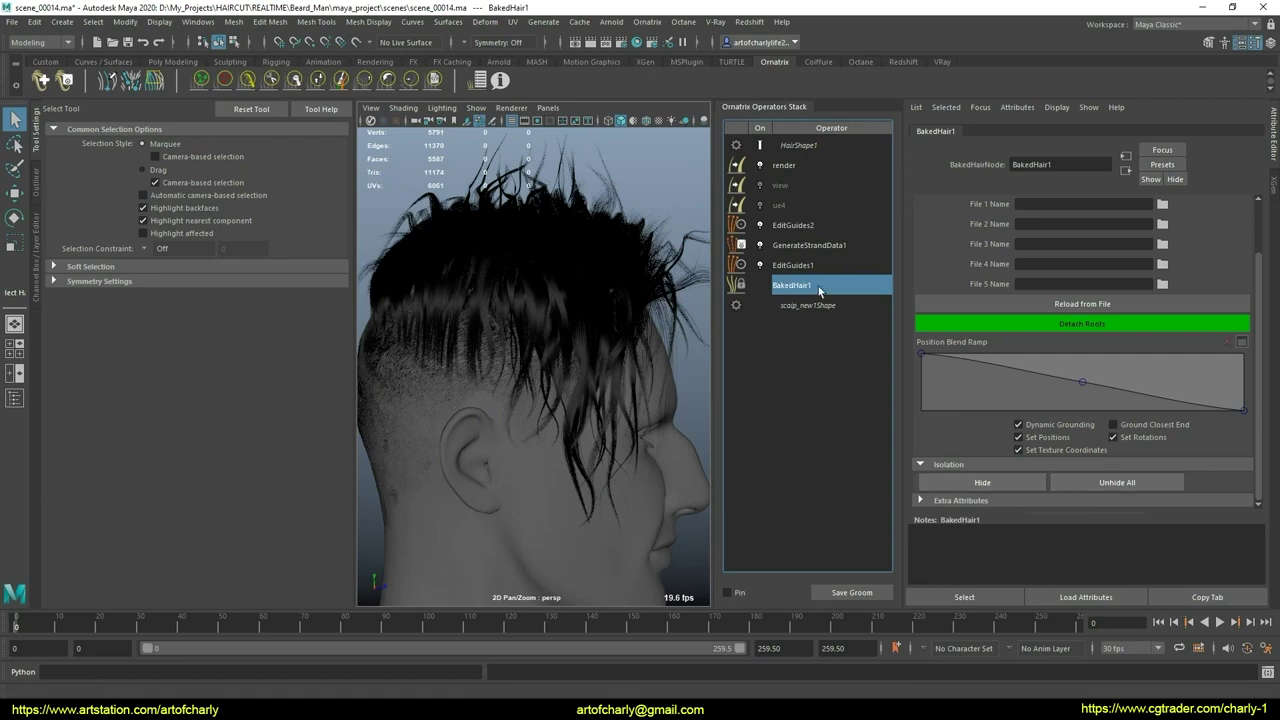
click(814, 228)
Step: Collapse the stack up to EditGuides2, disable closest-end grounding, and attach roots
right_click(846, 221)
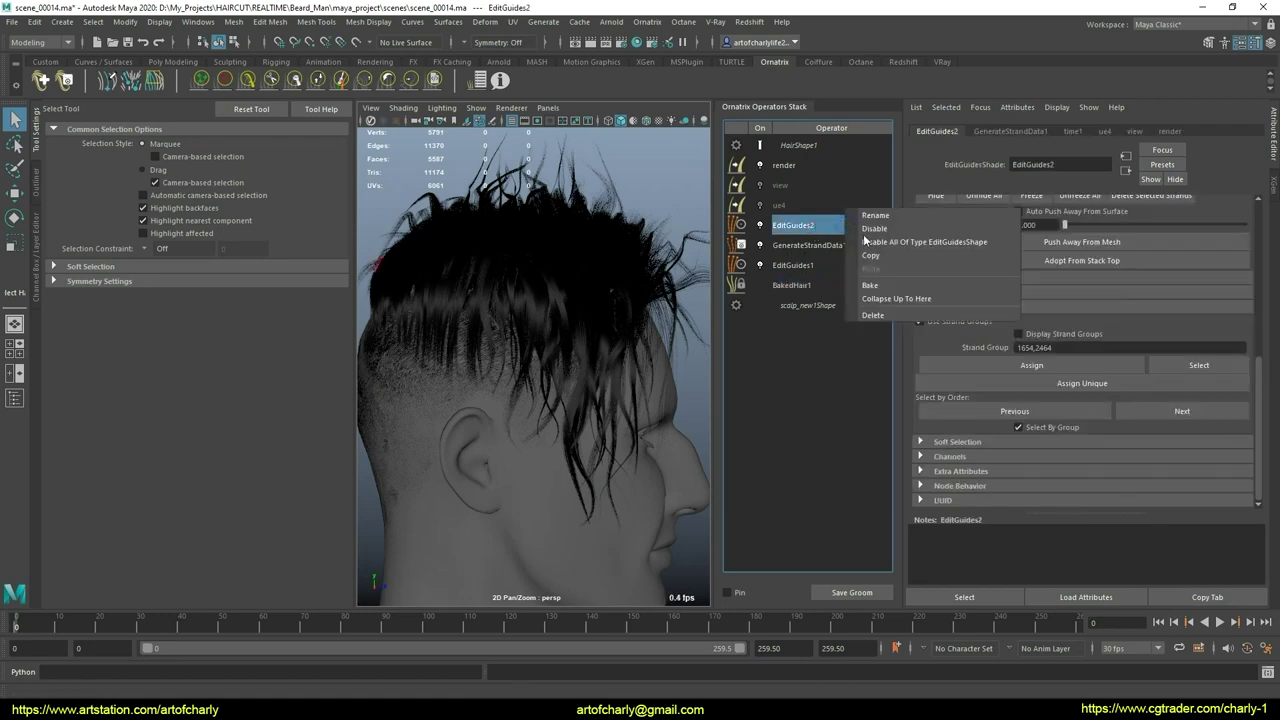
click(929, 299)
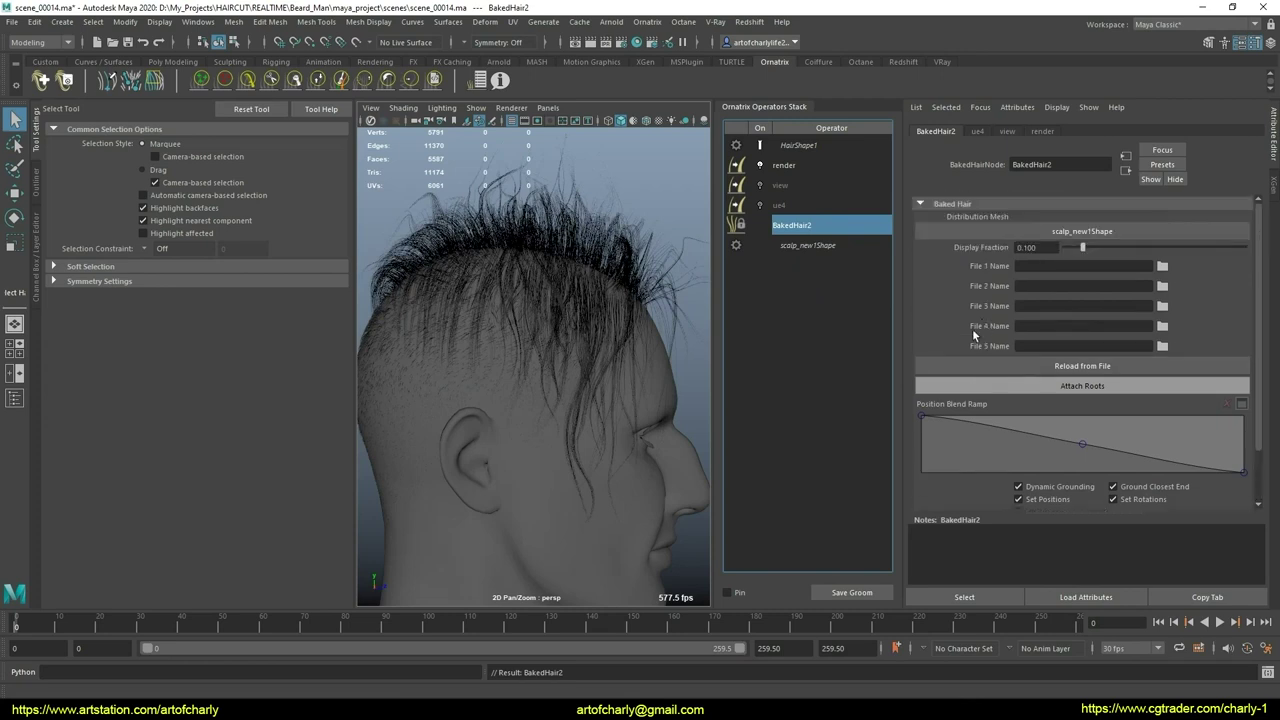
scroll(1042, 394, down, 2)
click(1114, 425)
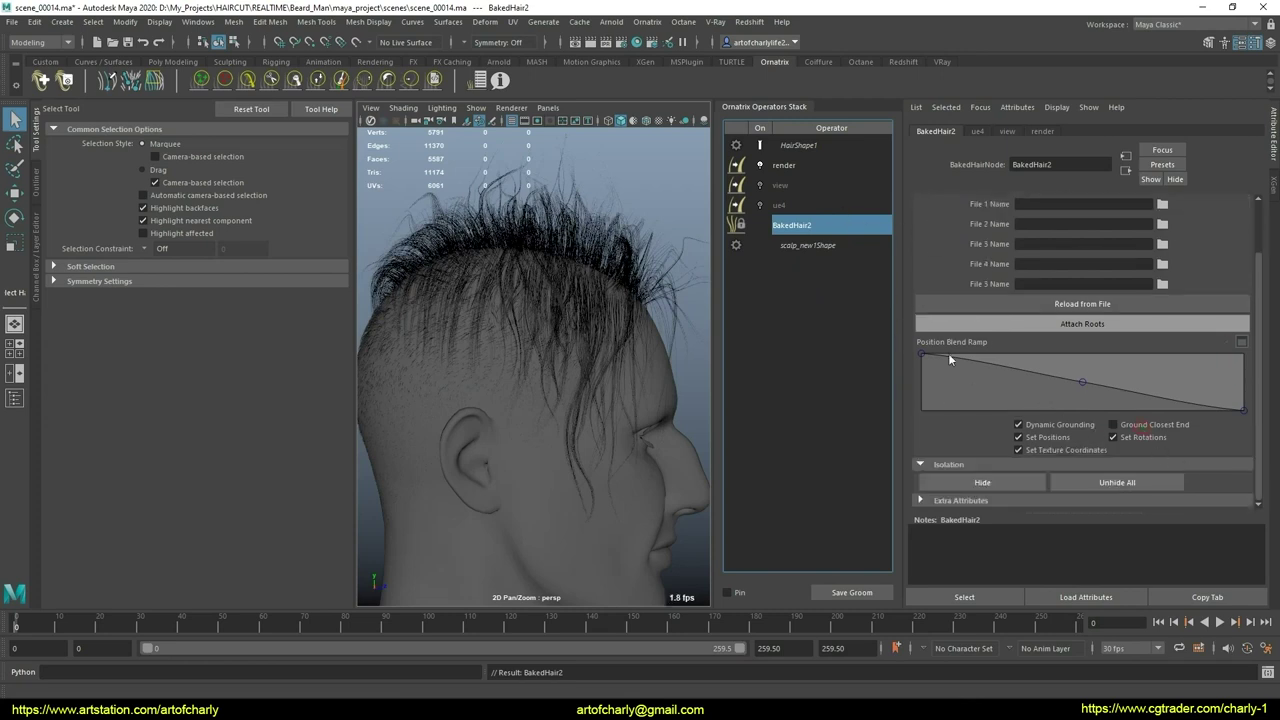
scroll(1130, 400, up, 2)
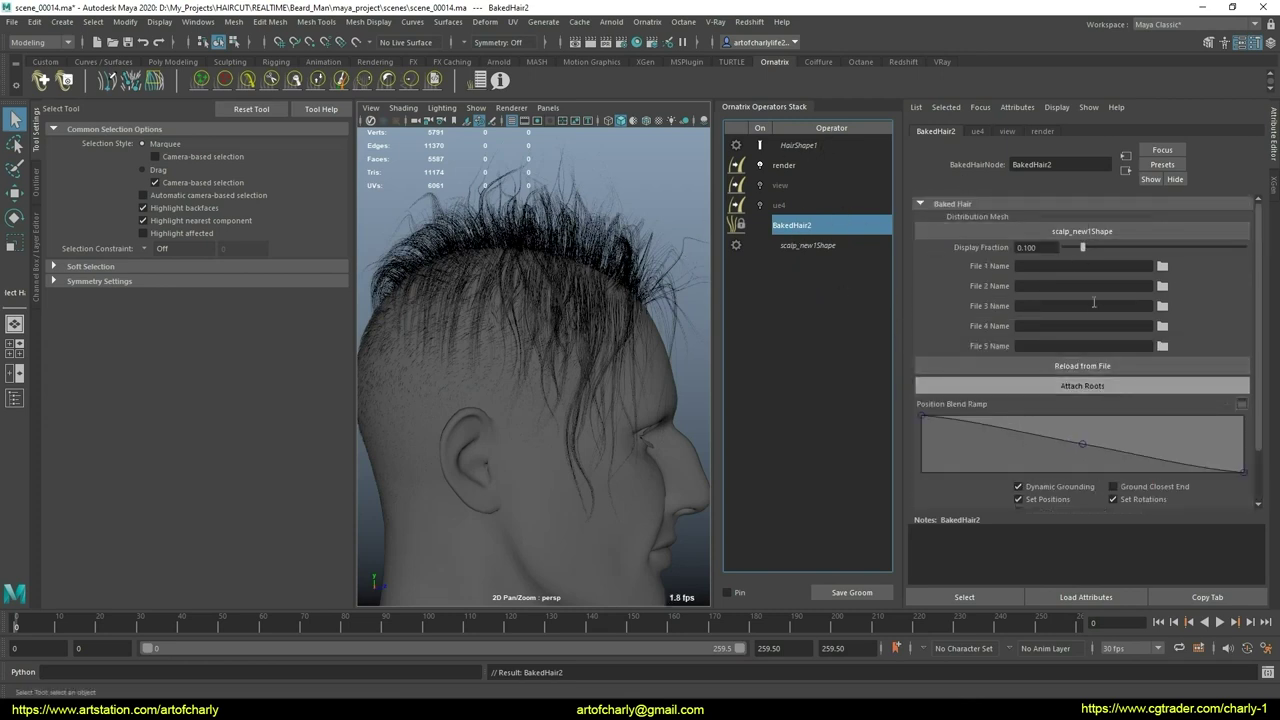
click(1076, 390)
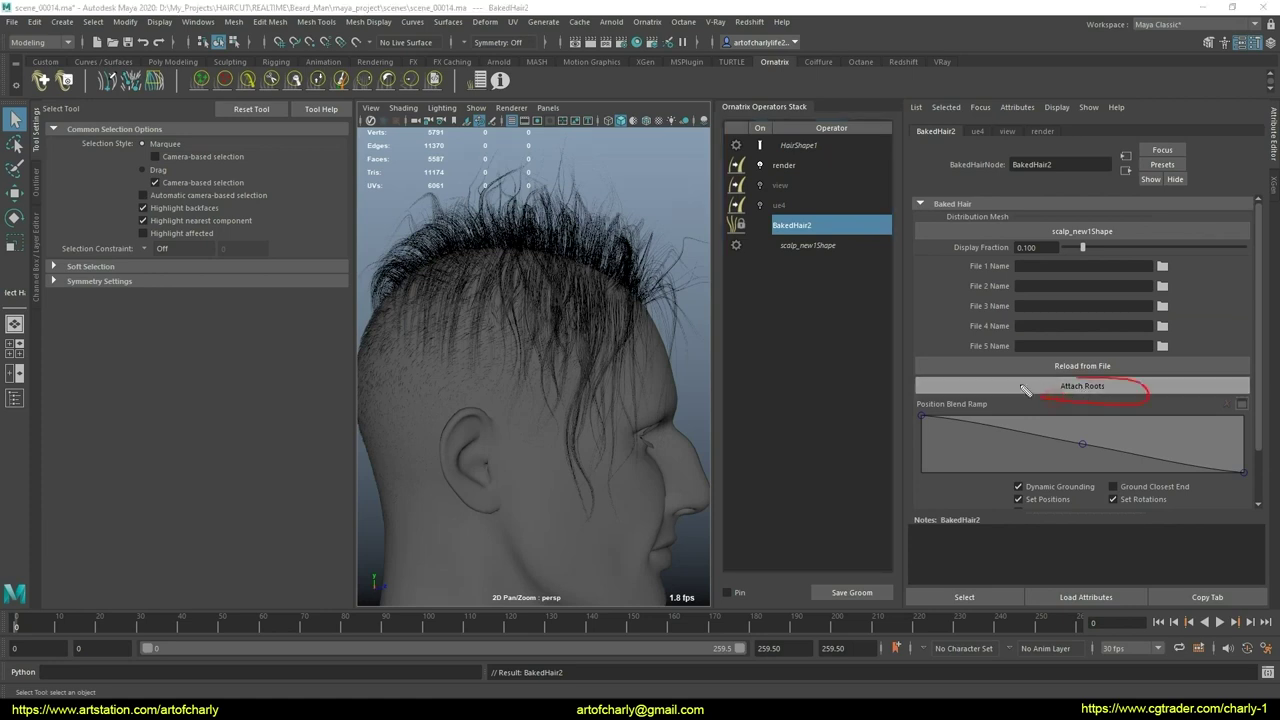
Step: Set BakedHair2 Display Fraction to 1.000, enable Set Rotations, and attach roots
click(812, 148)
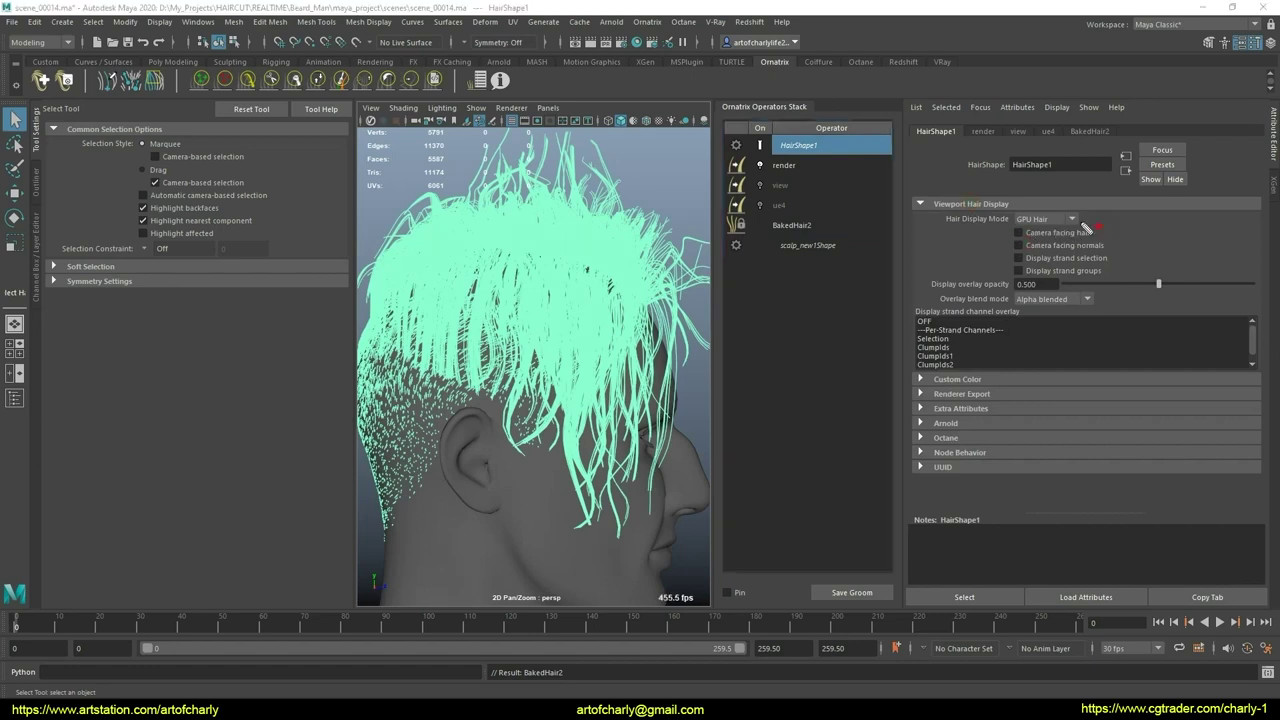
click(795, 226)
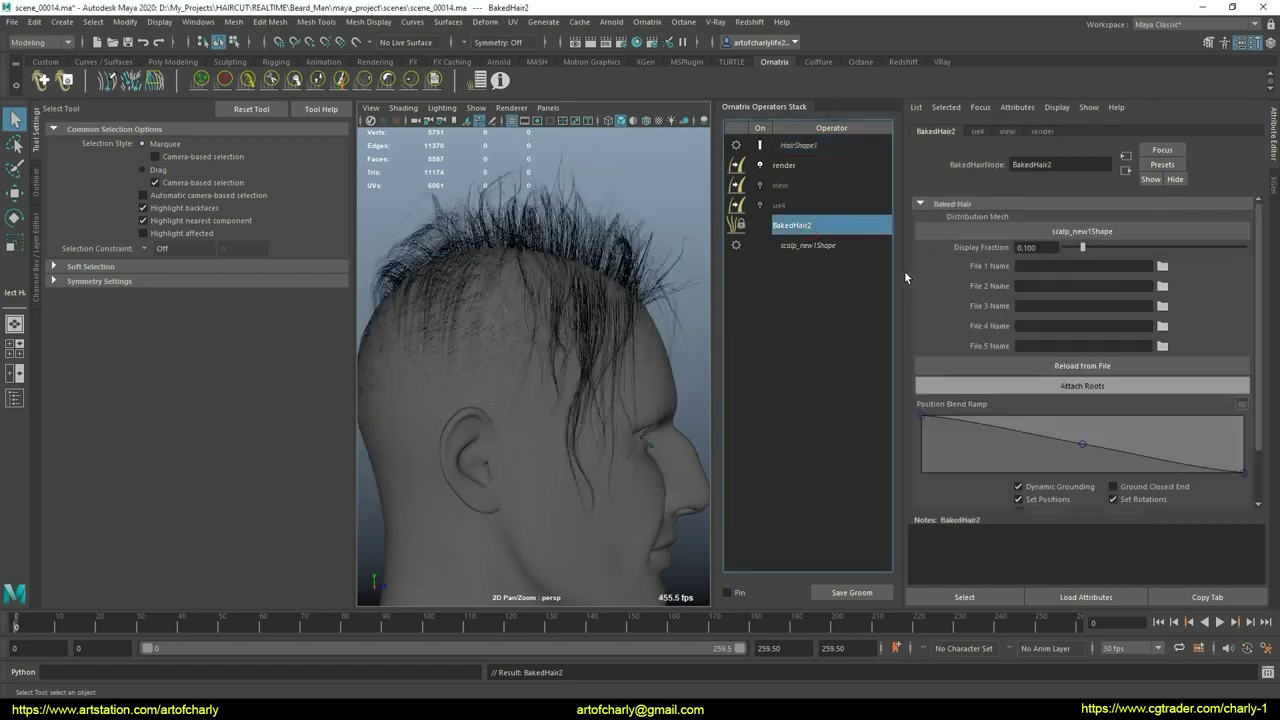
click(1049, 249)
text(1)
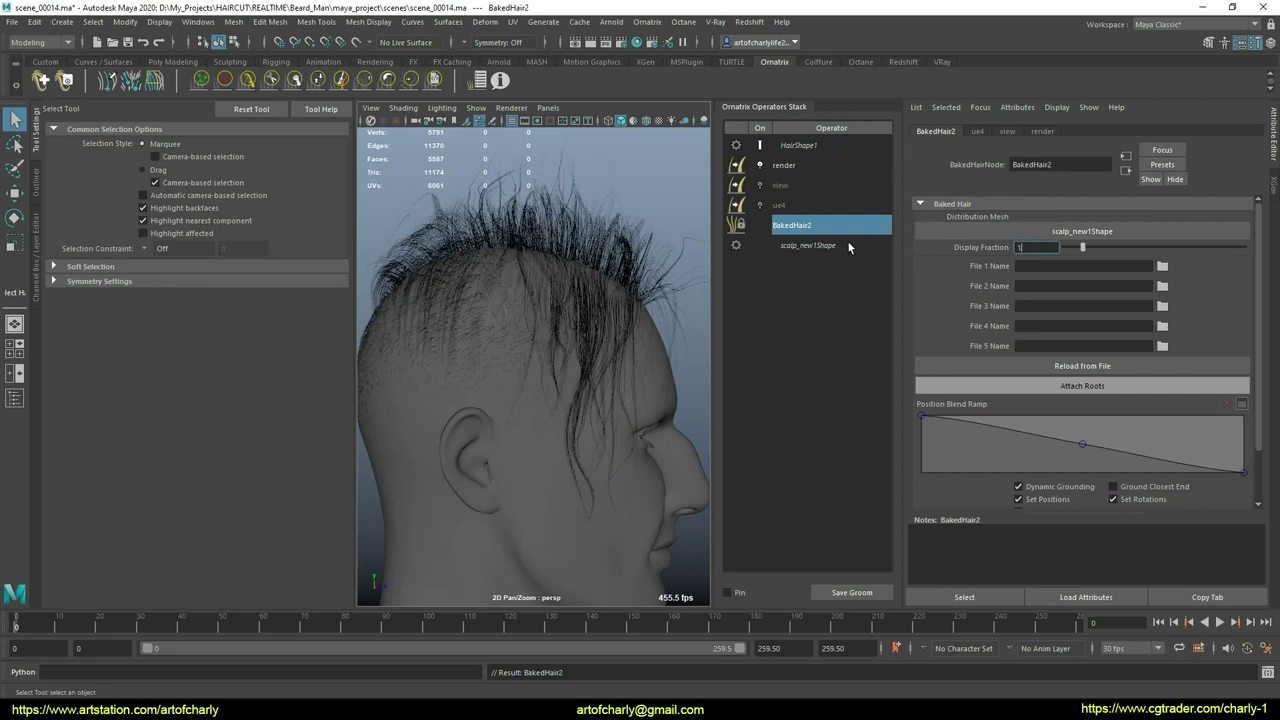
key(Return)
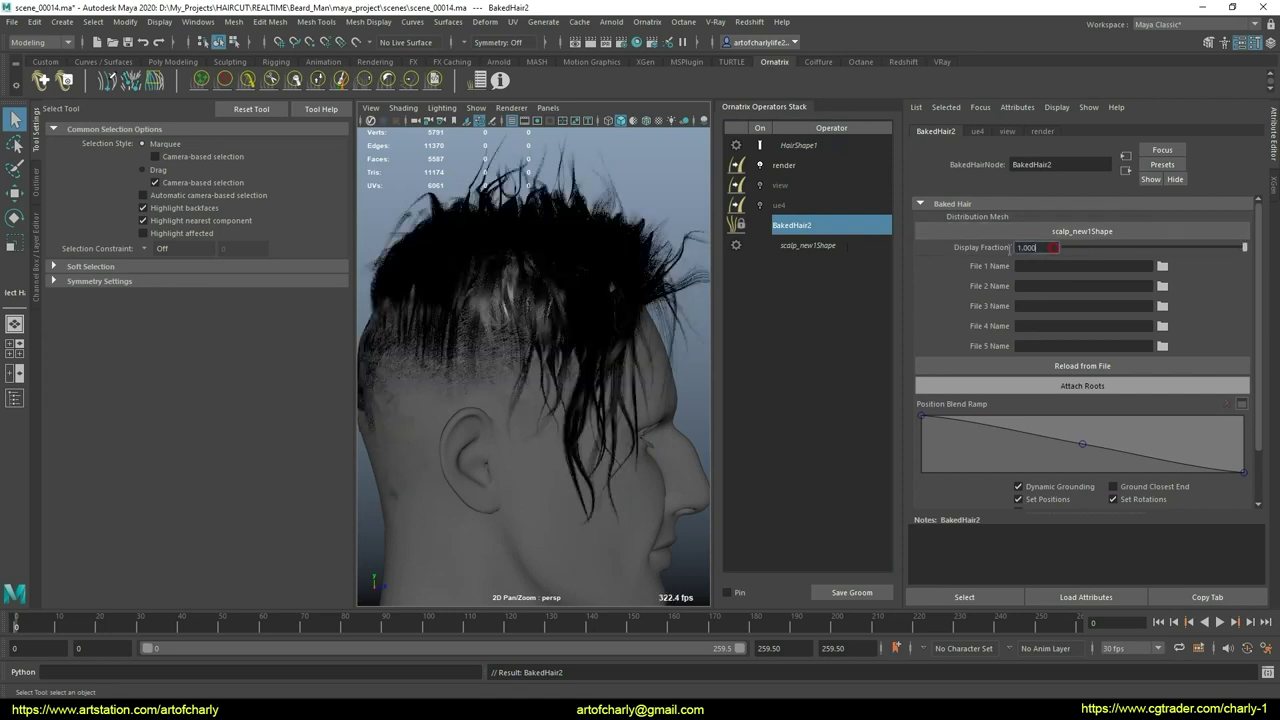
click(1114, 499)
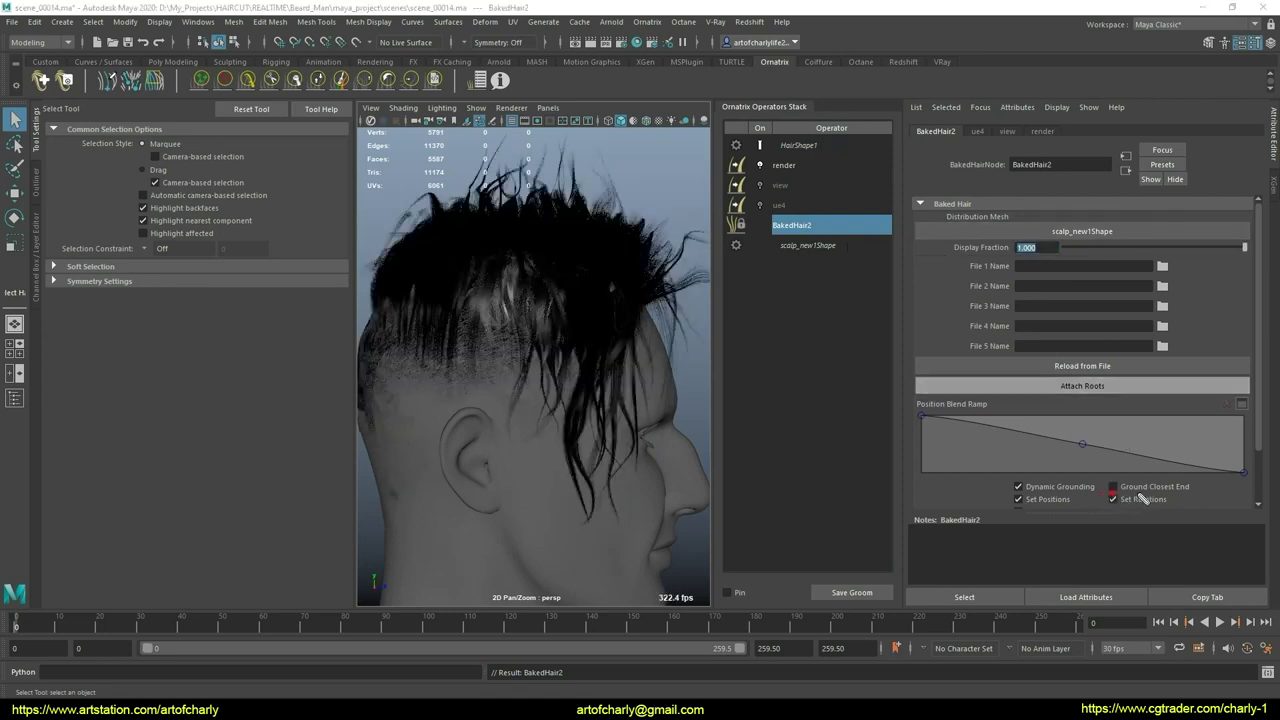
click(1094, 386)
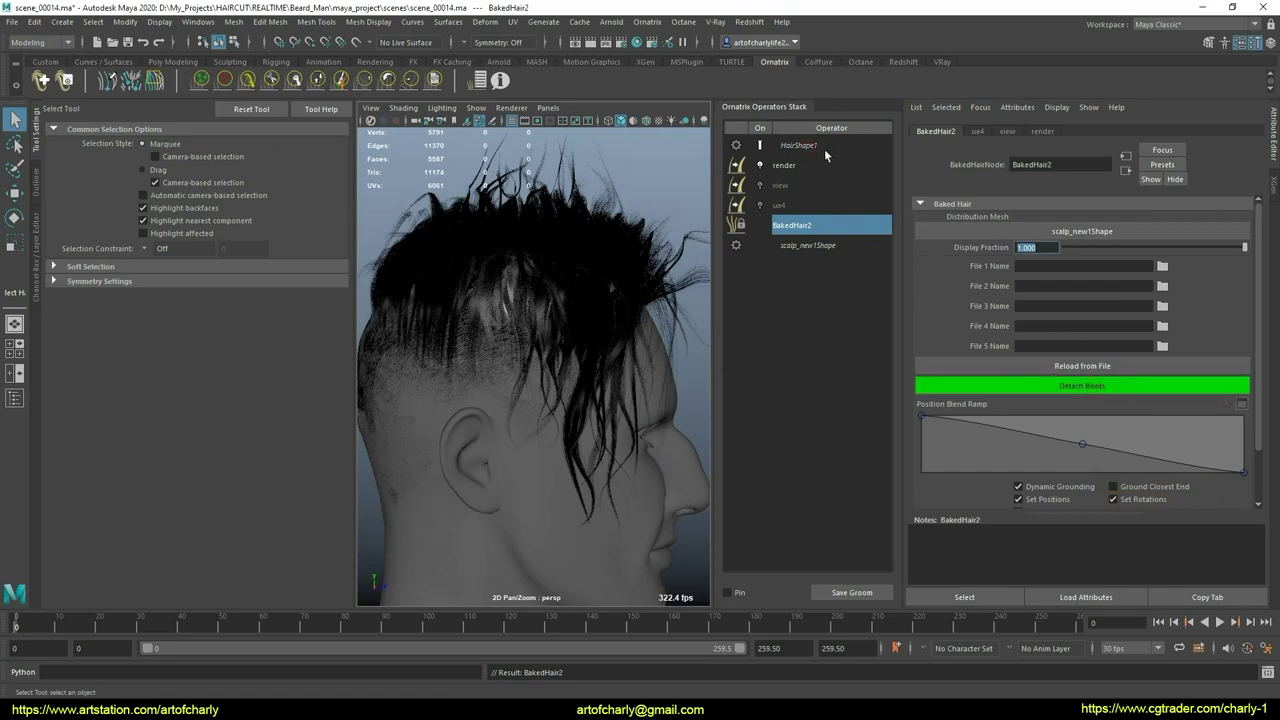
click(870, 147)
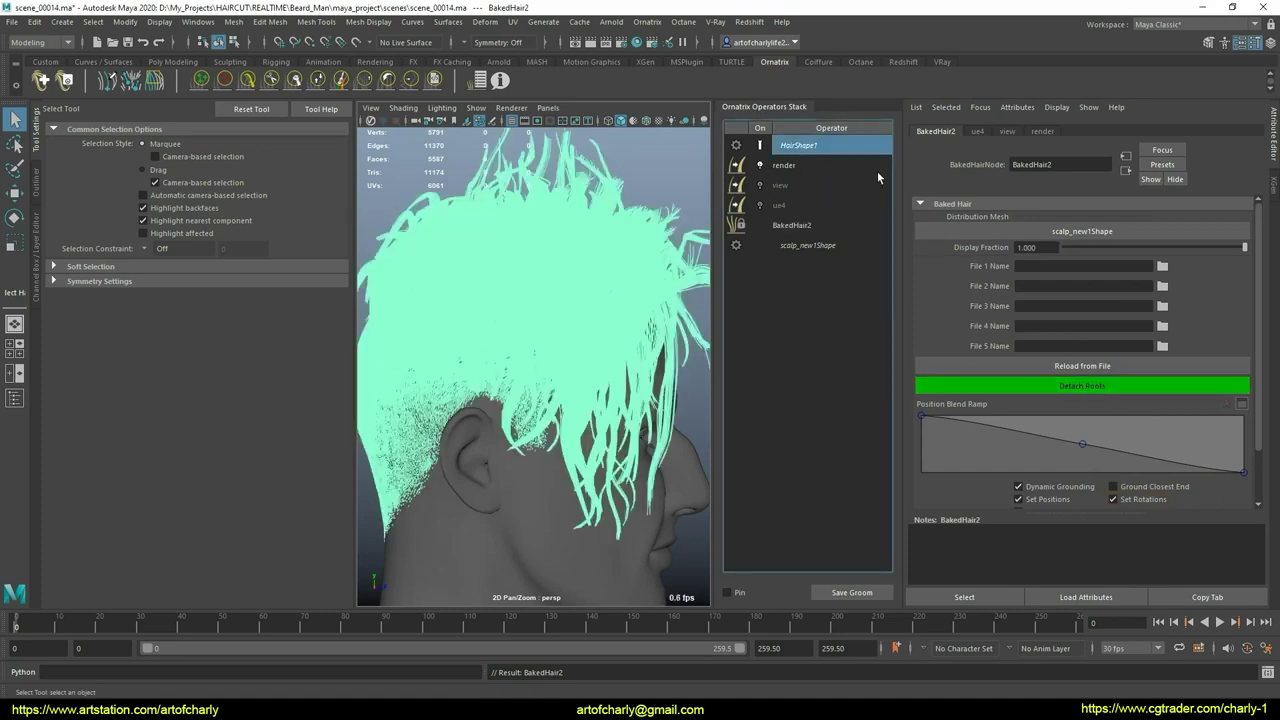